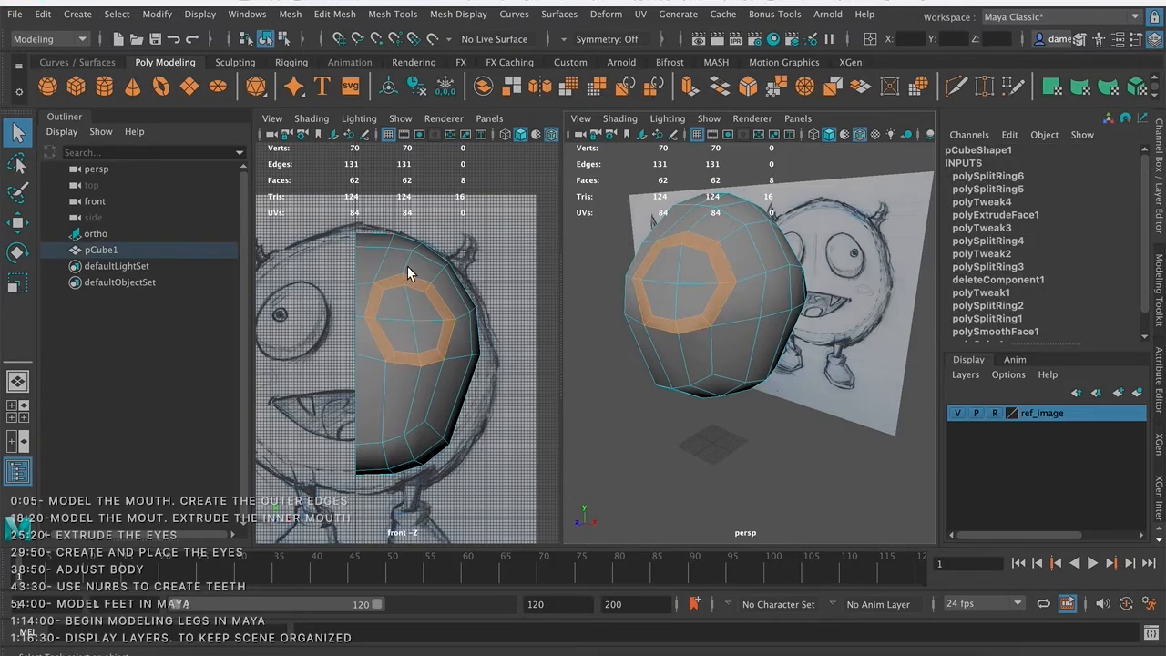
- Switch the half-body mesh from face selection back to object mode
alt+drag(671, 320, 710, 303)
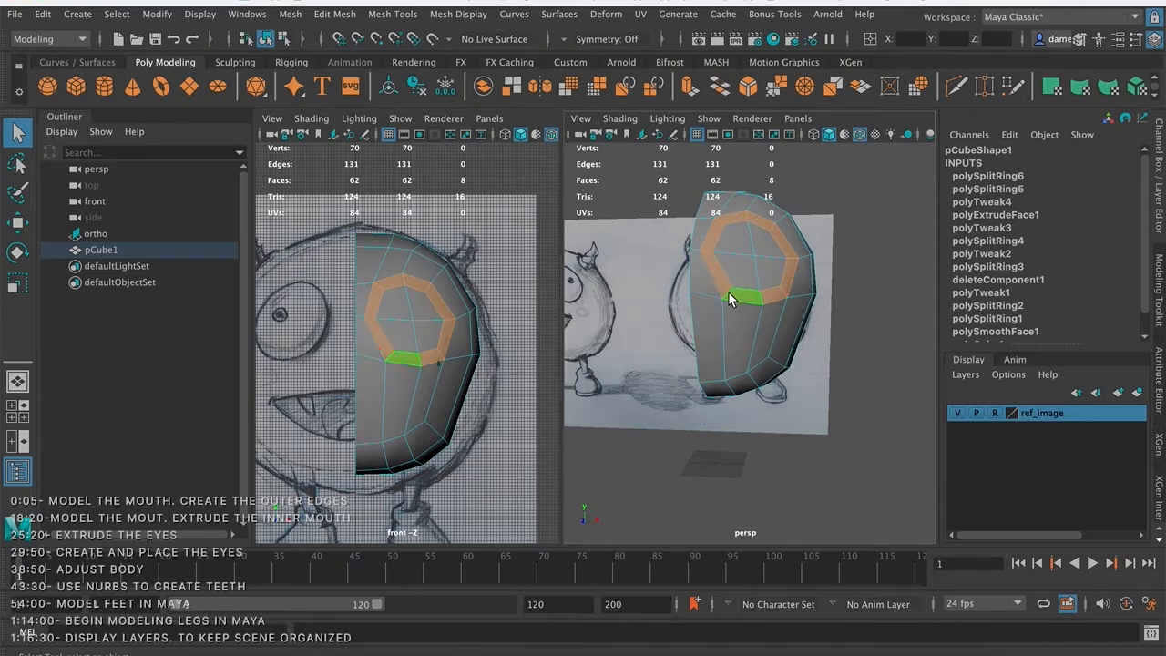
mouse_move(705, 295)
alt+mouse_down()
mouse_move(714, 249)
mouse_move(705, 264)
mouse_move(719, 258)
mouse_move(714, 307)
alt+mouse_up()
right_drag(714, 307, 780, 209)
alt+drag(715, 314, 721, 312)
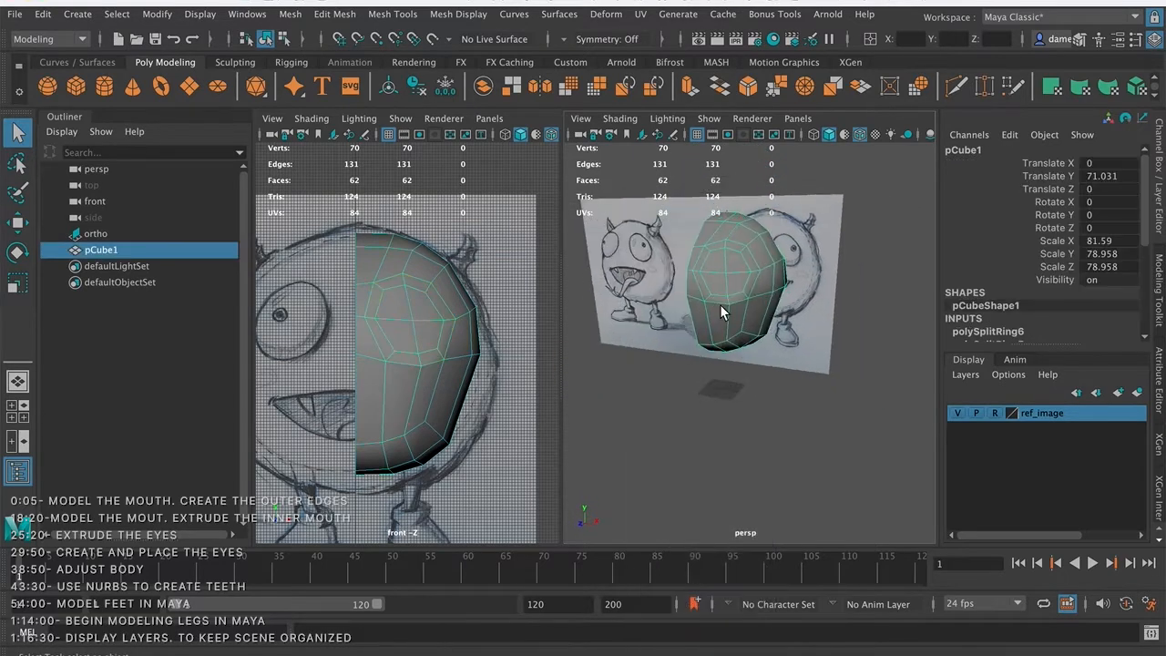
- Display the Modeling Toolkit's mesh tools and tear off the Mesh Tools commands as a floating window
click(1158, 301)
drag(1144, 184, 1143, 335)
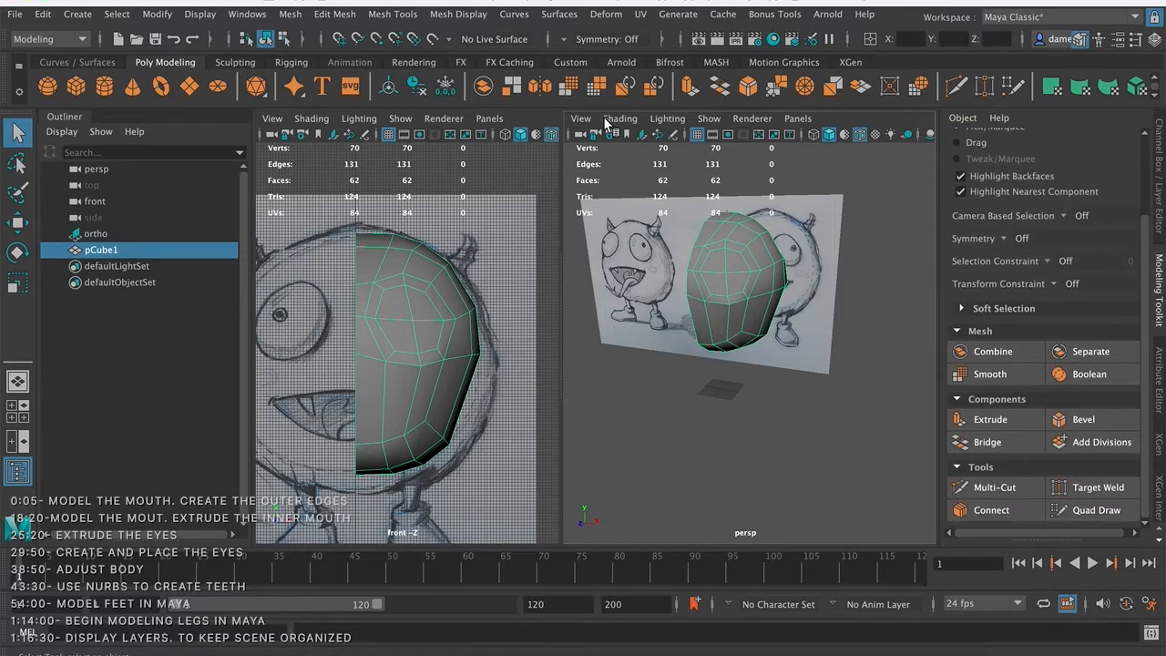
click(392, 13)
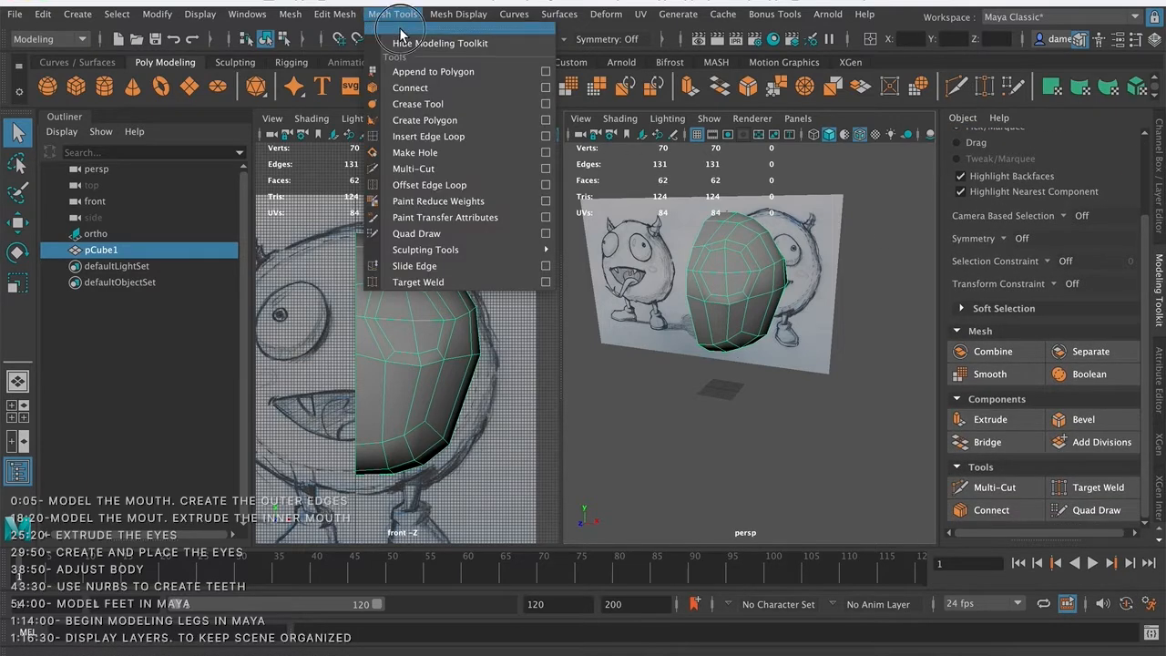
click(401, 37)
drag(462, 26, 121, 320)
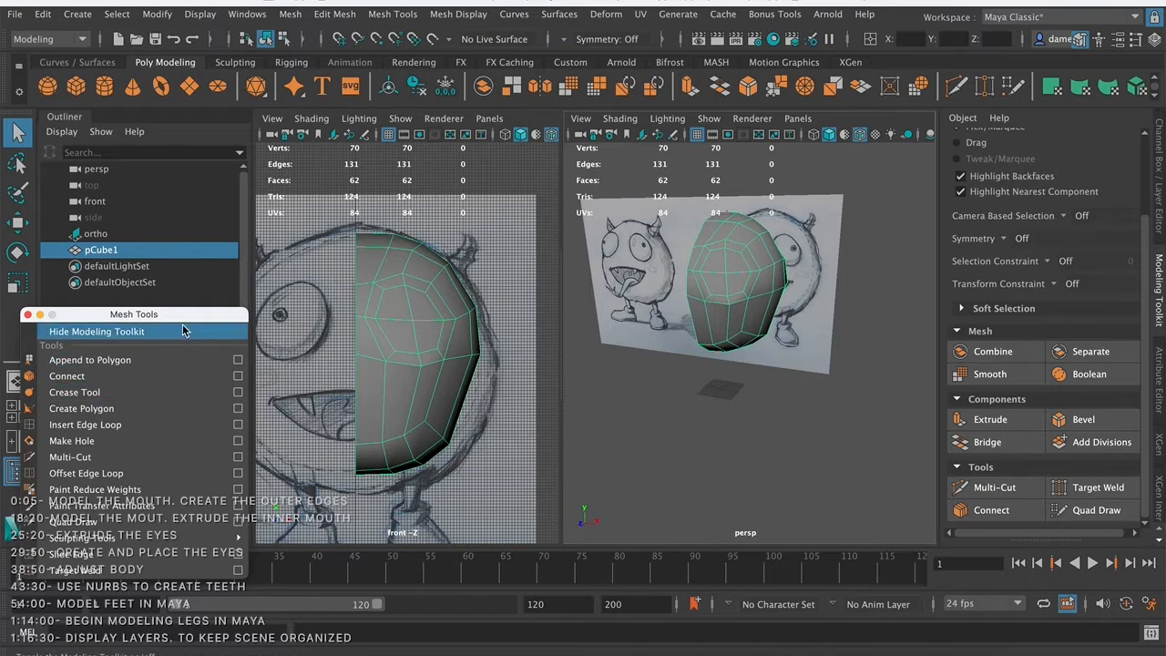
drag(188, 314, 189, 323)
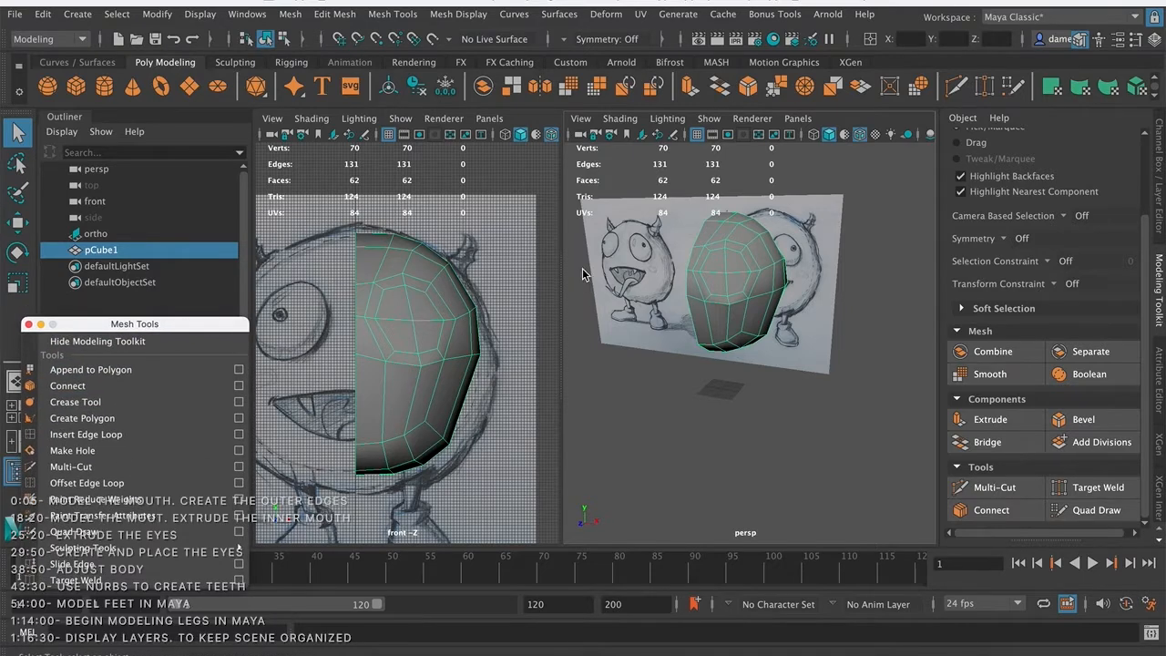
- Turn on X-Ray shading in the front view so the reference sketch shows through the half-body mesh
alt+drag(637, 287, 662, 297)
alt+right_drag(405, 281, 483, 266)
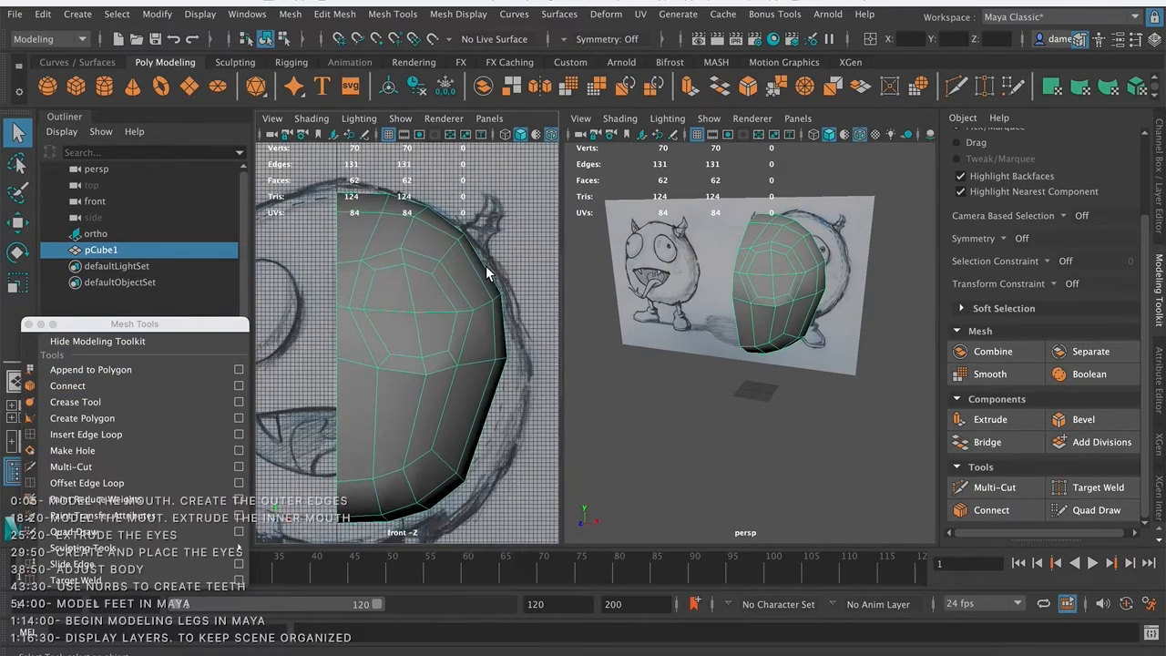
mouse_move(792, 318)
alt+mouse_down()
mouse_move(770, 304)
mouse_move(790, 316)
alt+mouse_up()
alt+middle_drag(745, 332, 700, 341)
alt+right_drag(700, 340, 750, 339)
mouse_move(749, 332)
alt+mouse_down()
mouse_move(768, 320)
mouse_move(751, 333)
alt+mouse_up()
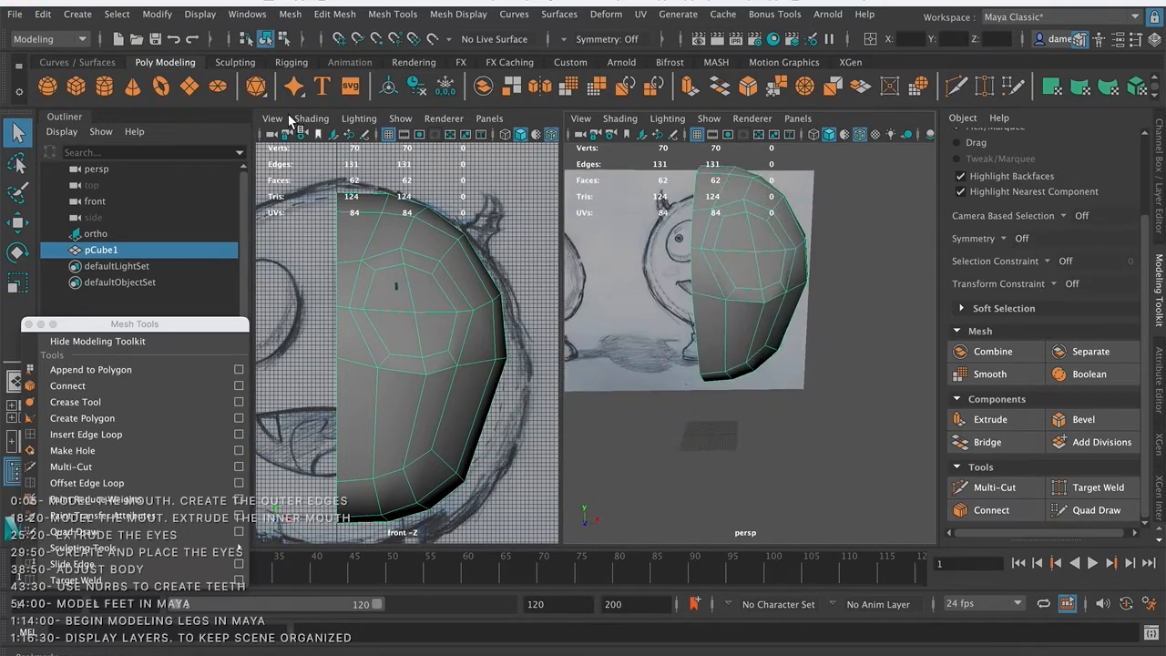
click(310, 118)
click(328, 280)
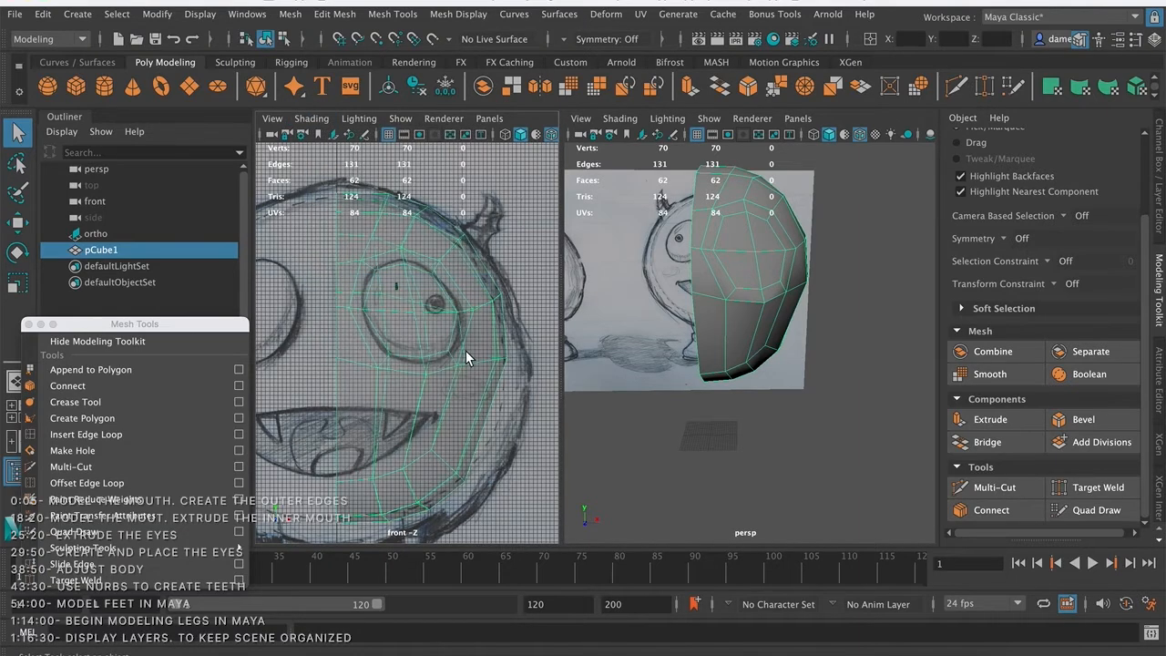
scroll(438, 319, up, 3)
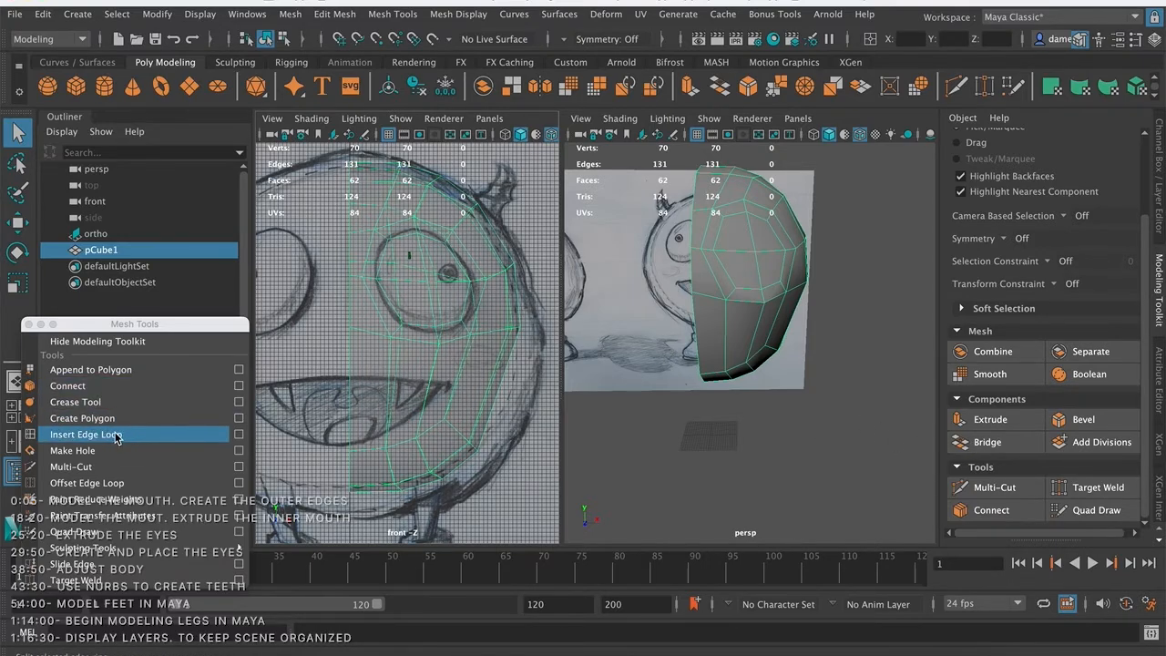
- Insert a horizontal edge loop just above the sketched mouth, with Insert with edge flow enabled
click(239, 435)
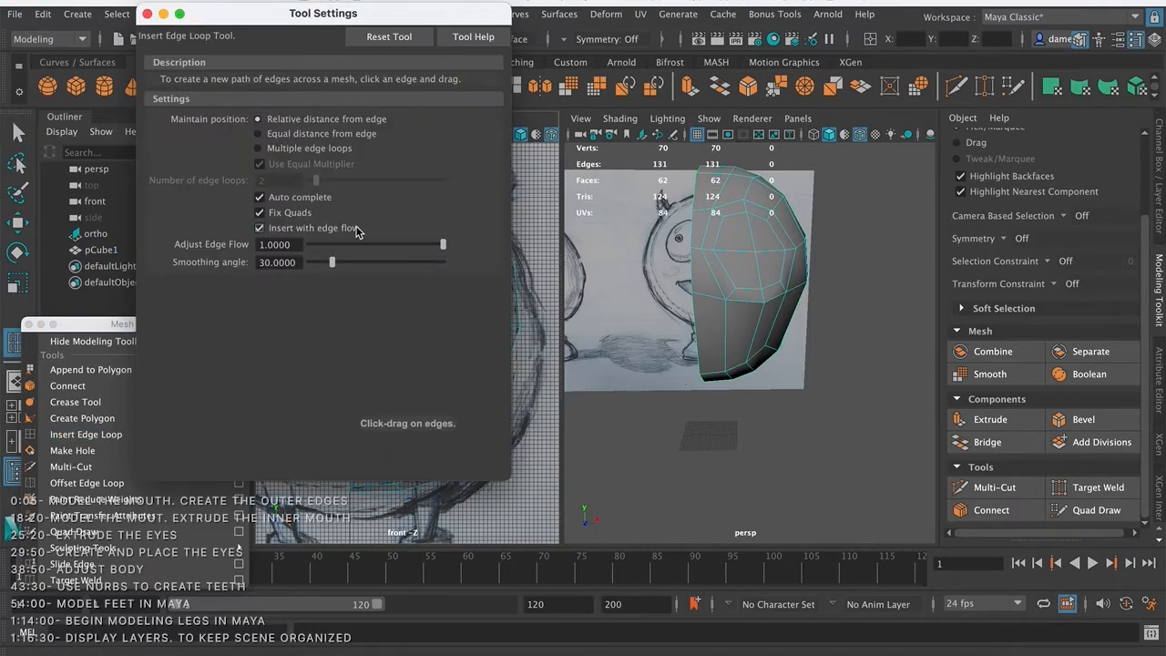
click(260, 228)
click(260, 229)
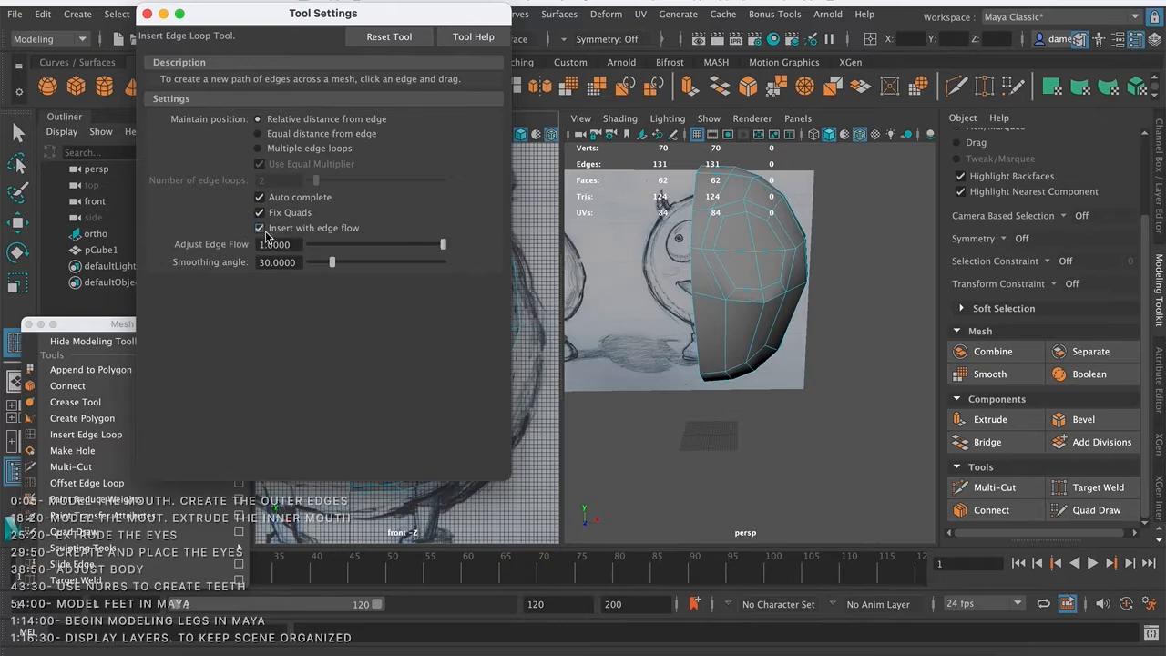
click(148, 13)
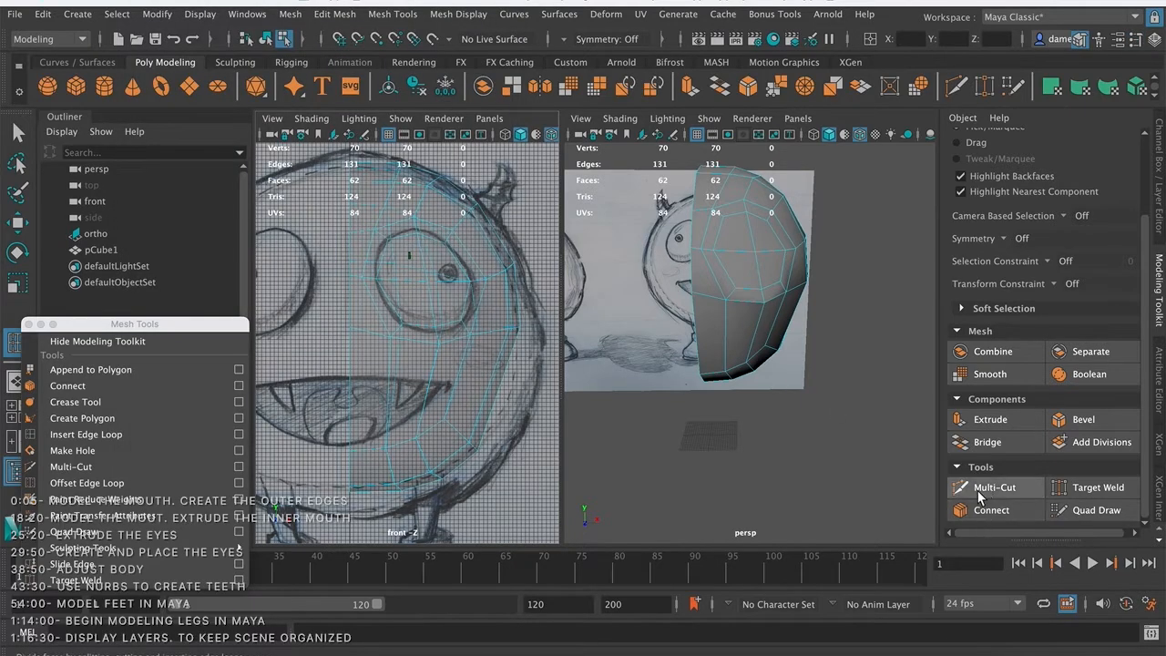
click(389, 360)
drag(389, 362, 387, 362)
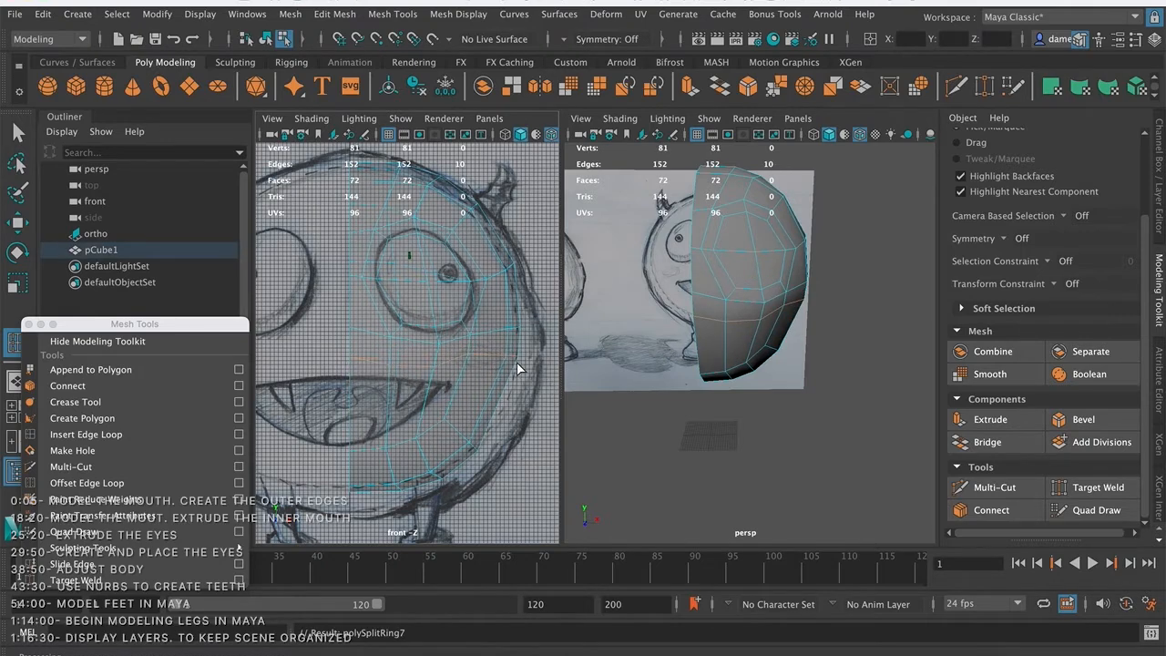
- Try inserting another edge loop through the lower part of the mouth area and undo it
alt+drag(795, 350, 824, 315)
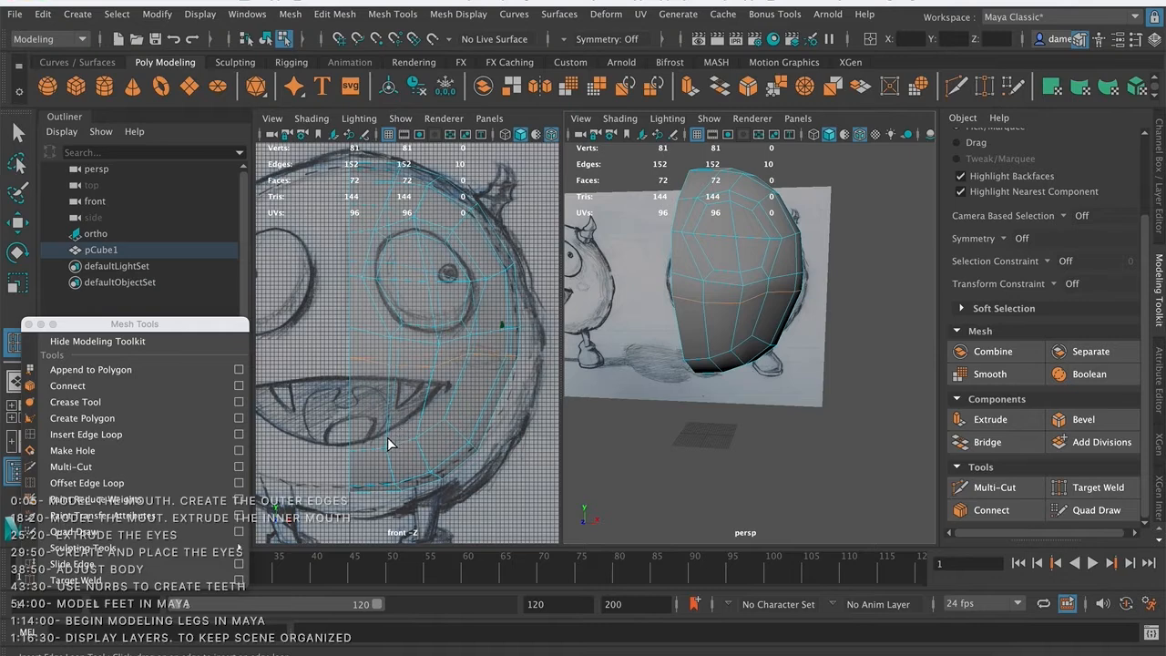
click(387, 431)
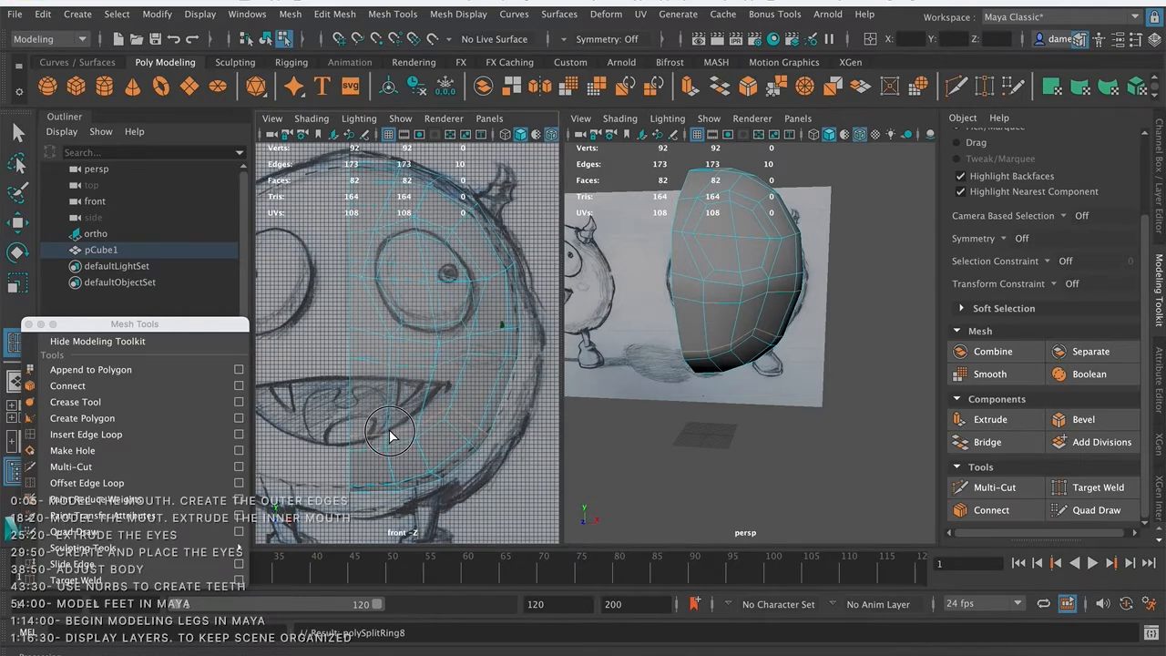
key(ctrl+z)
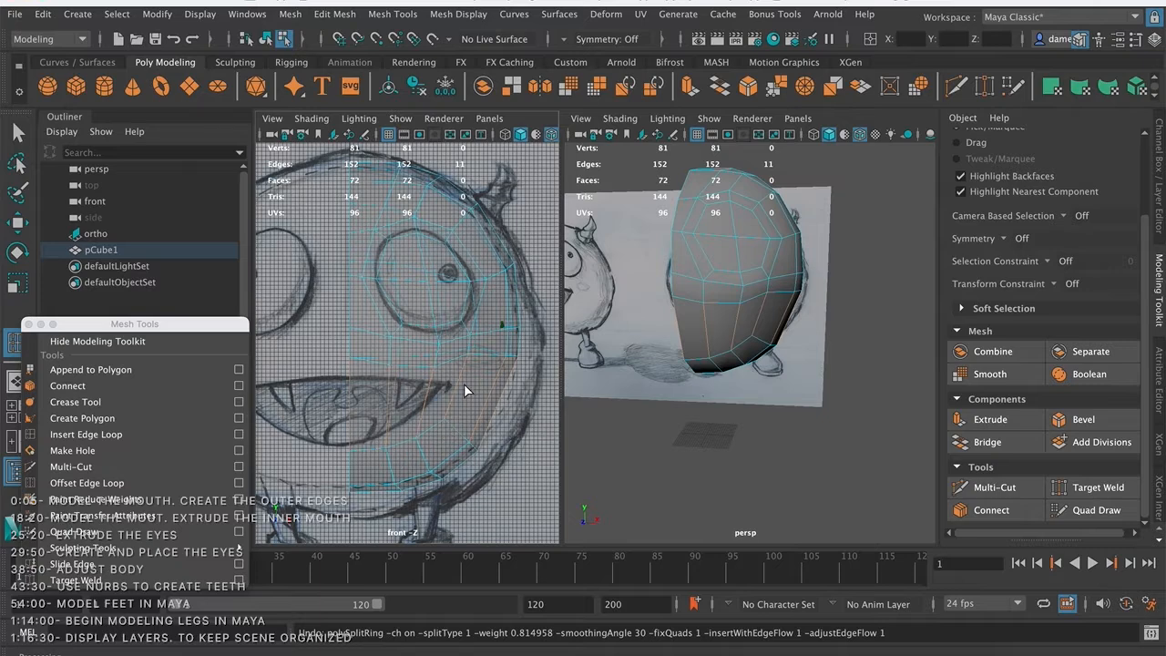
- Leave the Insert Edge Loop tool and return the half-body mesh to object mode
key(q)
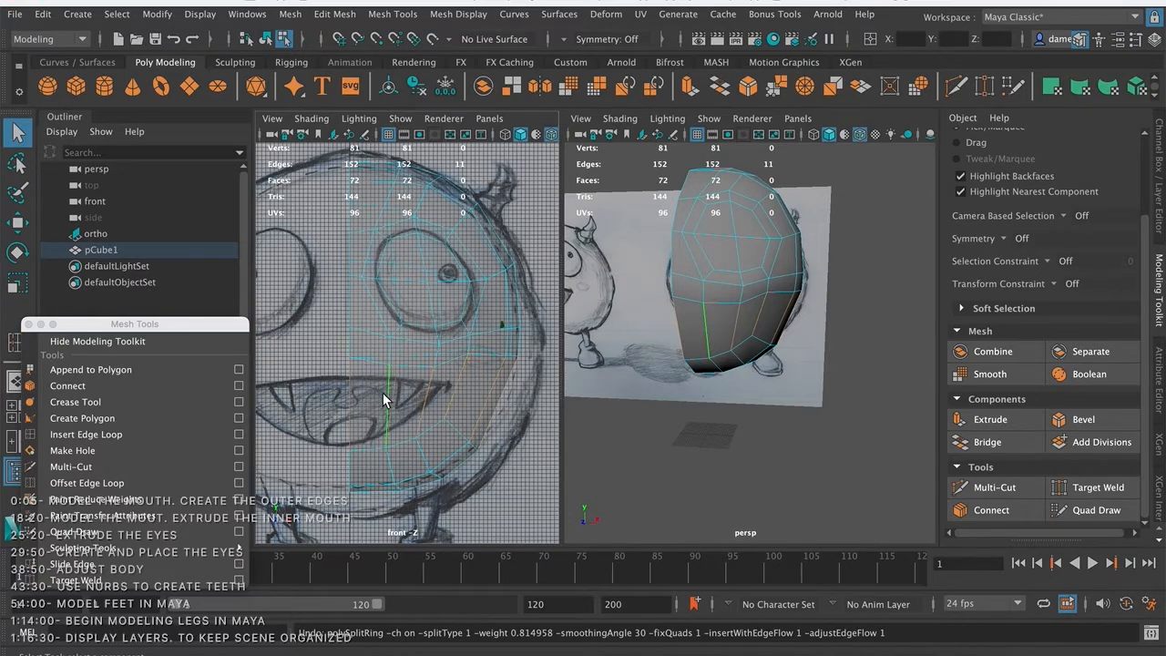
right_drag(398, 229, 472, 205)
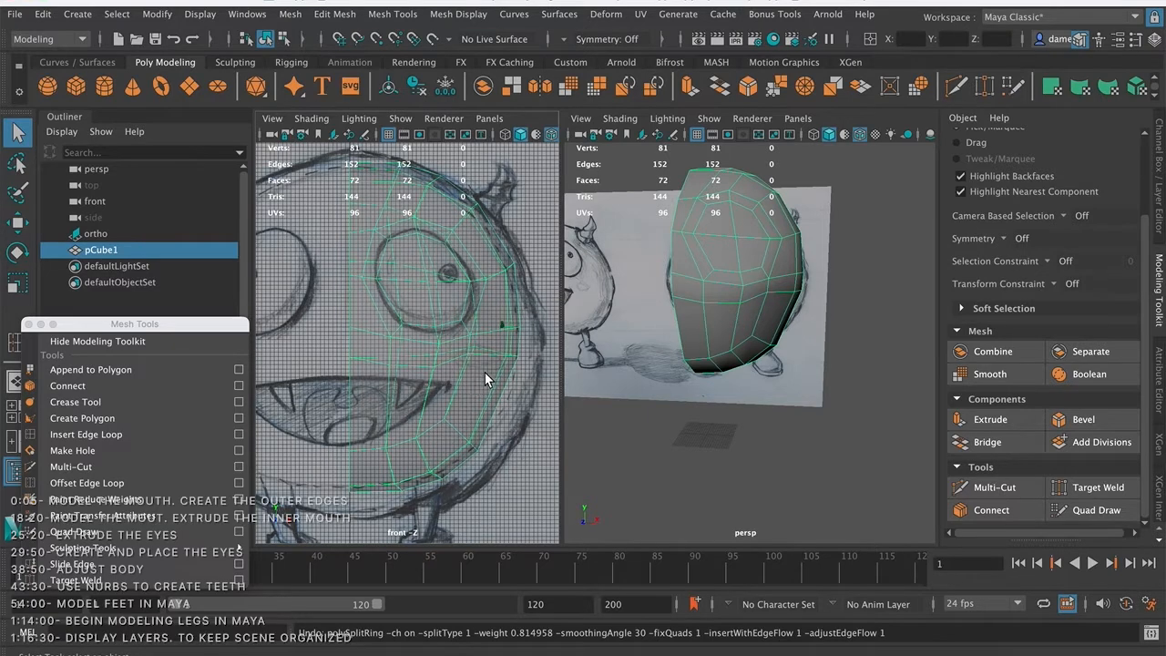
mouse_move(745, 319)
alt+mouse_down()
mouse_move(687, 325)
mouse_move(755, 320)
mouse_move(738, 336)
alt+mouse_up()
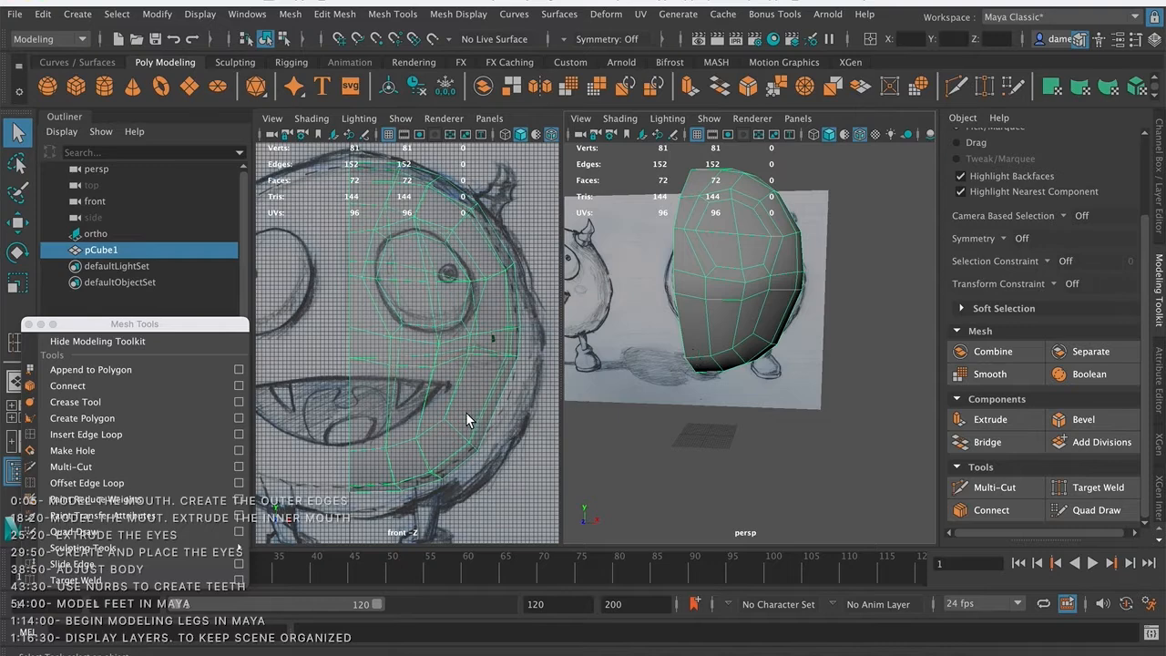
- Select the three faces covering the mouth area, then clear the selection
right_drag(701, 327, 694, 295)
click(694, 323)
shift+click(720, 319)
shift+click(746, 315)
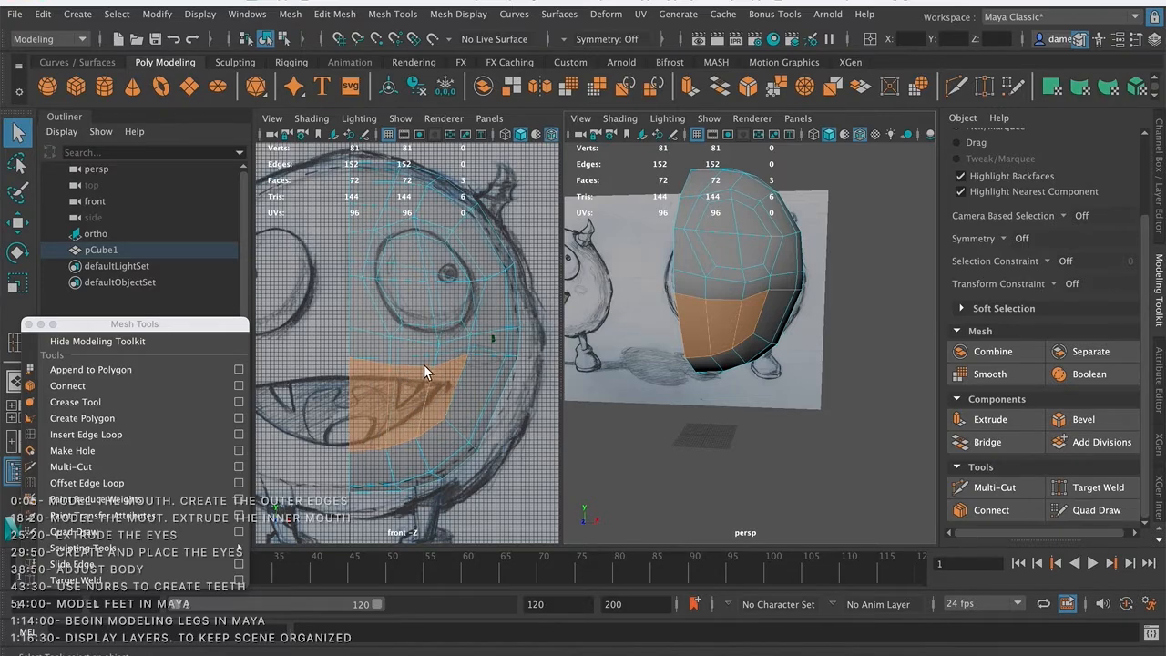
click(854, 420)
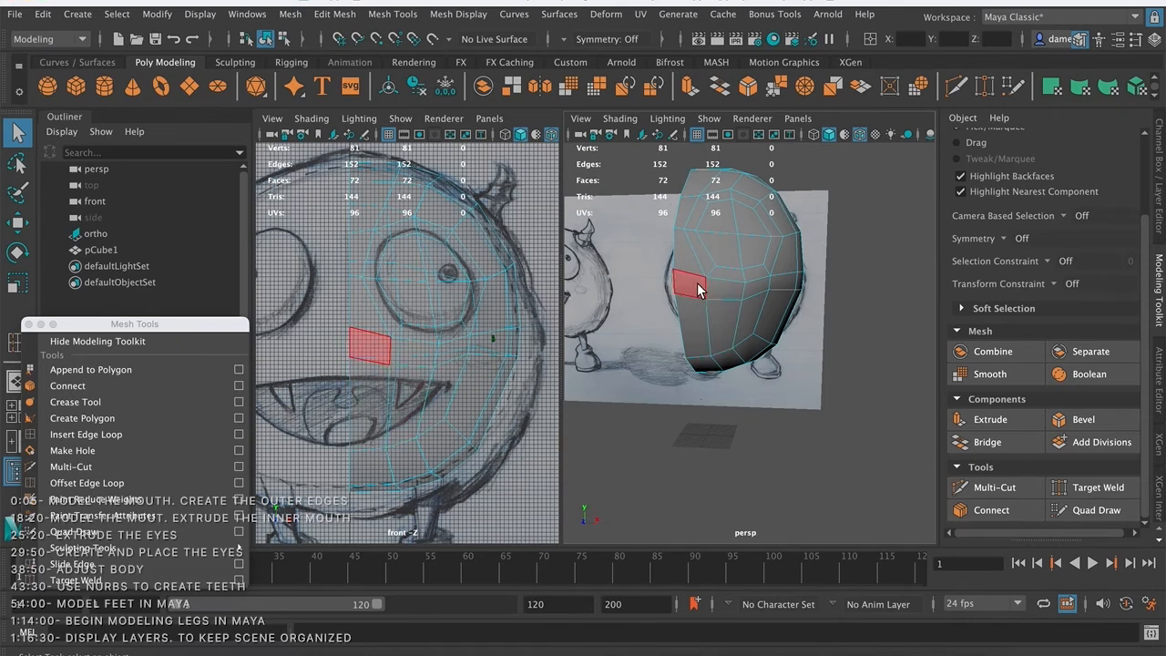
- Select the row of four faces directly above the mouth, then clear the selection
mouse_move(693, 285)
mouse_down()
mouse_move(729, 294)
mouse_move(794, 286)
mouse_up()
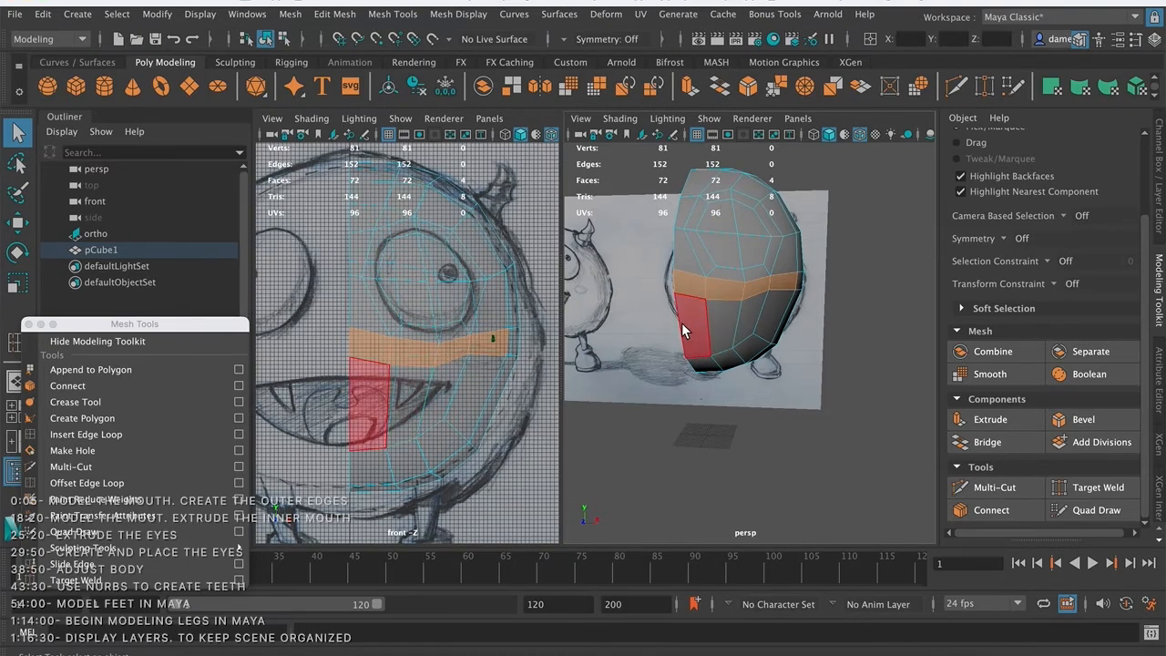
alt+drag(820, 377, 665, 321)
alt+middle_drag(665, 321, 698, 334)
alt+right_drag(697, 335, 729, 371)
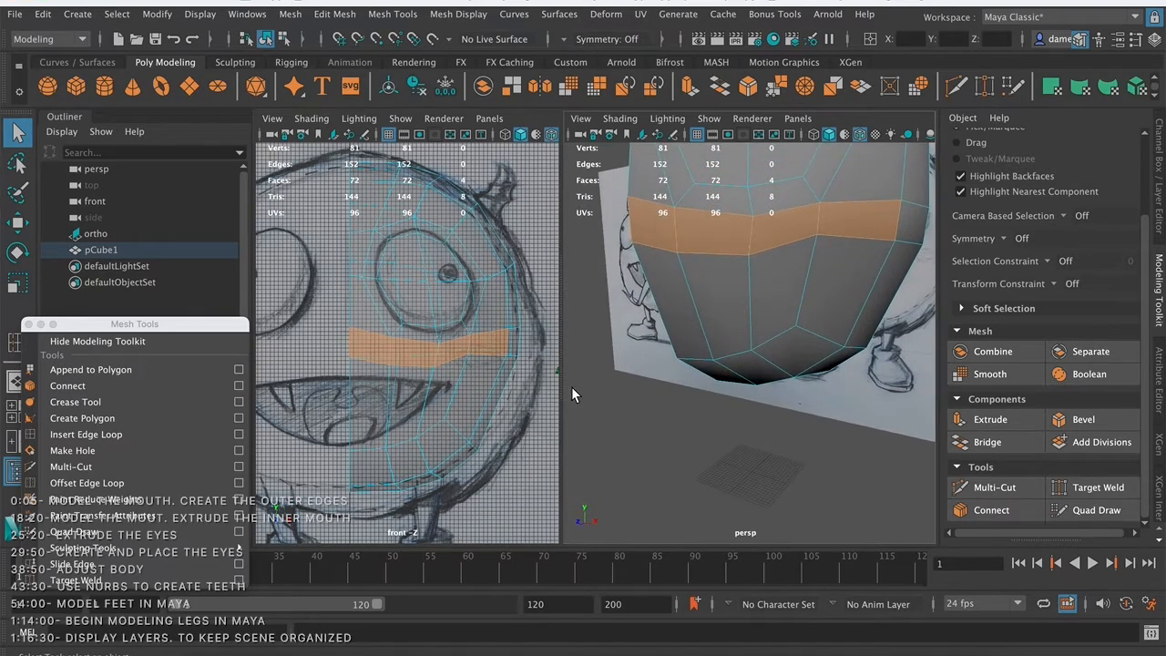
click(707, 391)
alt+drag(716, 292, 734, 293)
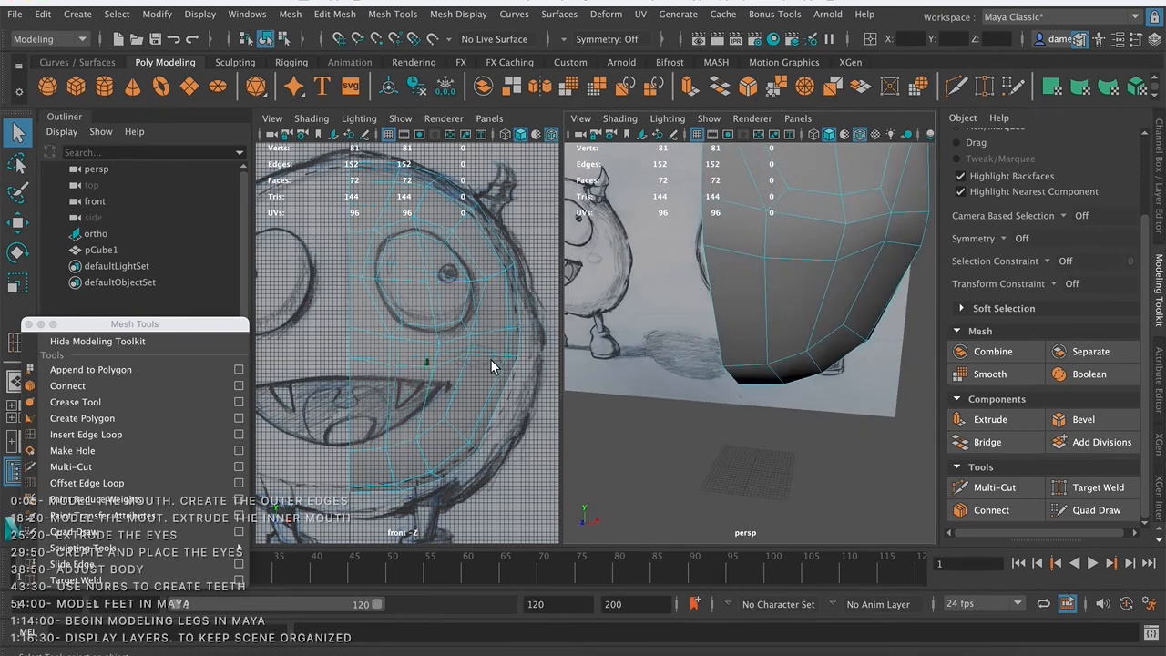
- Turn on the smooth mesh preview for the half-body and return it to object mode
alt+middle_drag(487, 360, 474, 375)
mouse_move(798, 269)
alt+mouse_down()
mouse_move(698, 281)
mouse_move(841, 281)
mouse_move(742, 295)
alt+mouse_up()
click(729, 293)
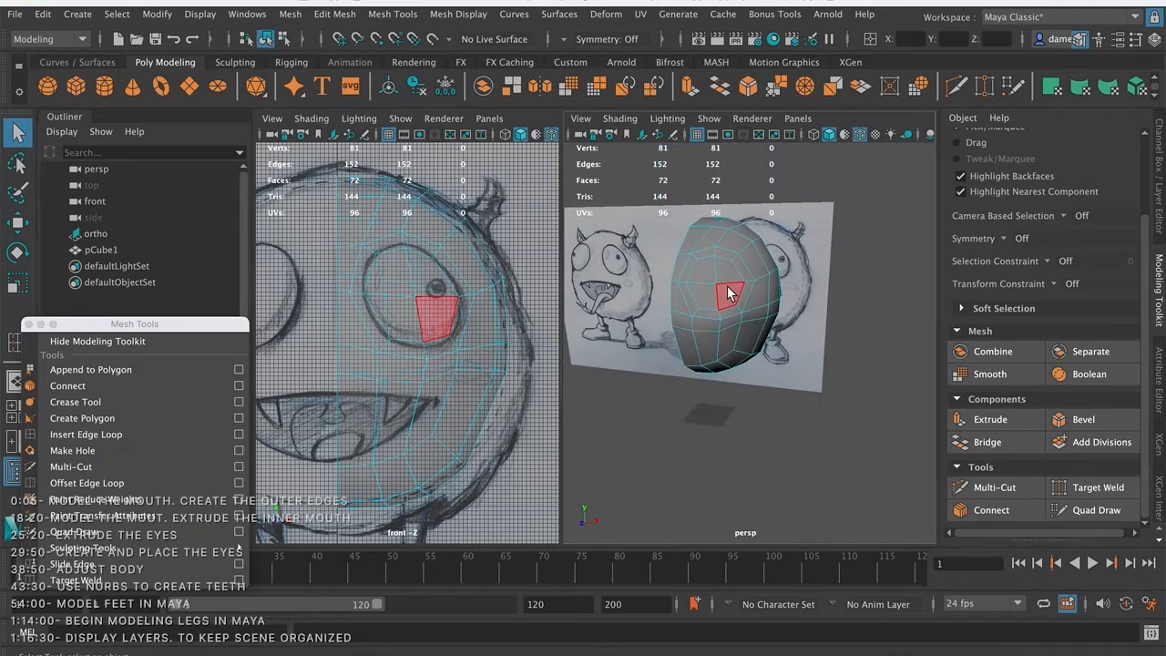
key(3)
right_drag(722, 290, 781, 209)
- Examine the smoothed half-body from several angles and against the sketch, then turn the smooth preview off
alt+drag(792, 301, 690, 266)
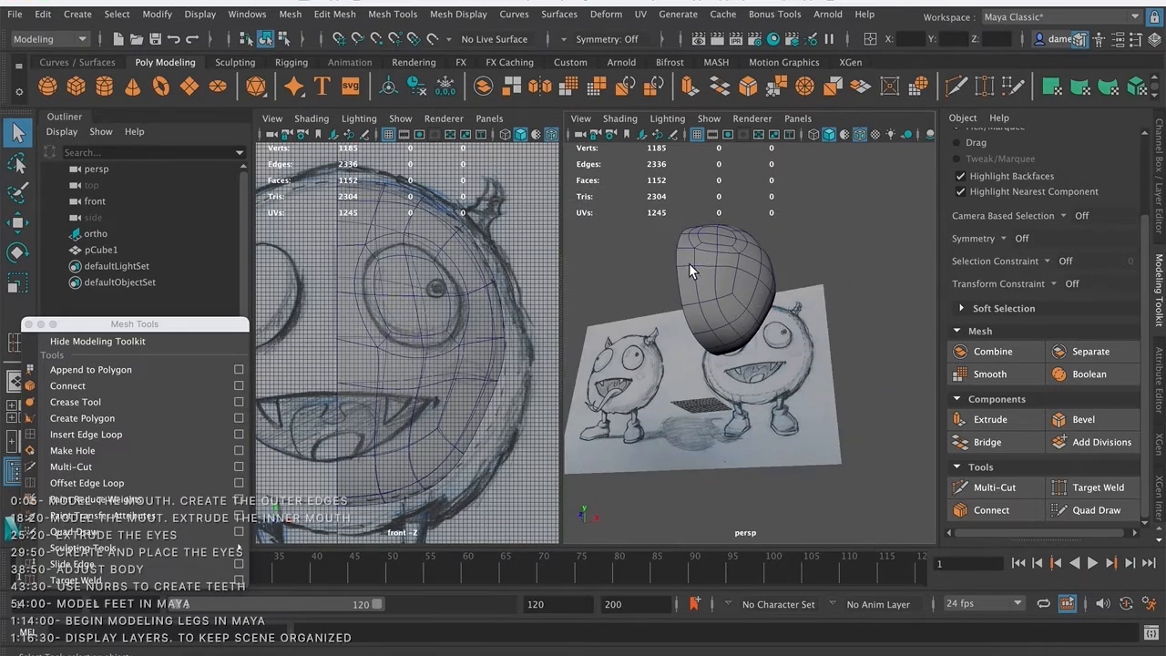
alt+drag(759, 297, 703, 272)
alt+right_drag(703, 273, 768, 310)
alt+drag(768, 310, 752, 305)
click(465, 362)
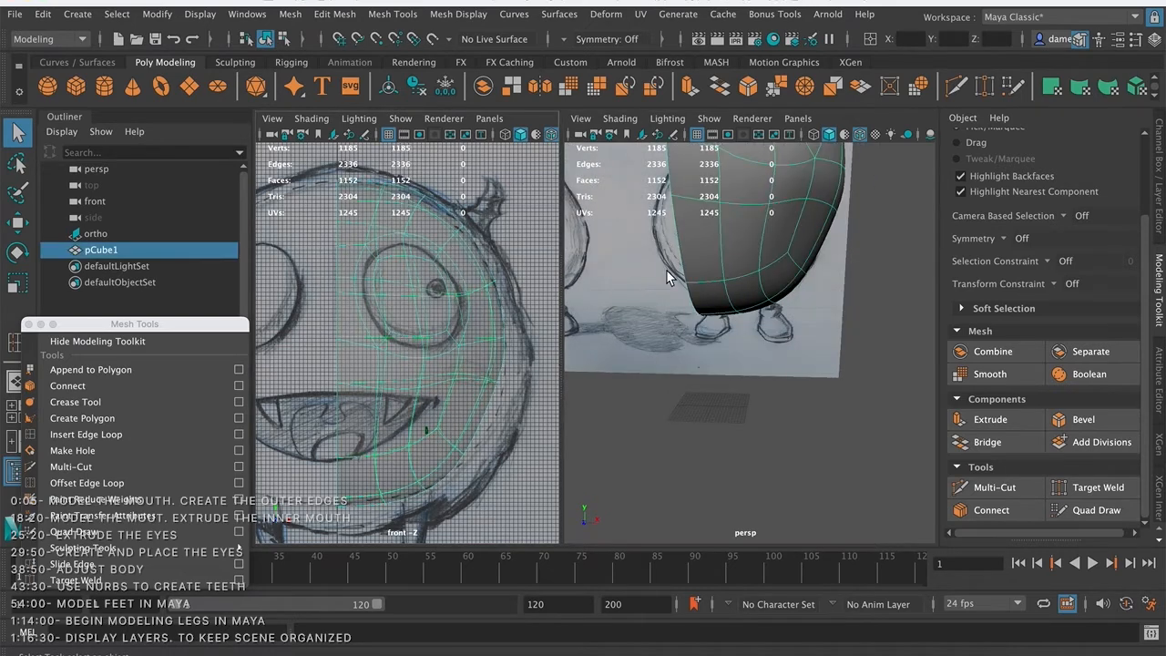
alt+middle_drag(753, 238, 727, 292)
alt+right_drag(727, 292, 655, 266)
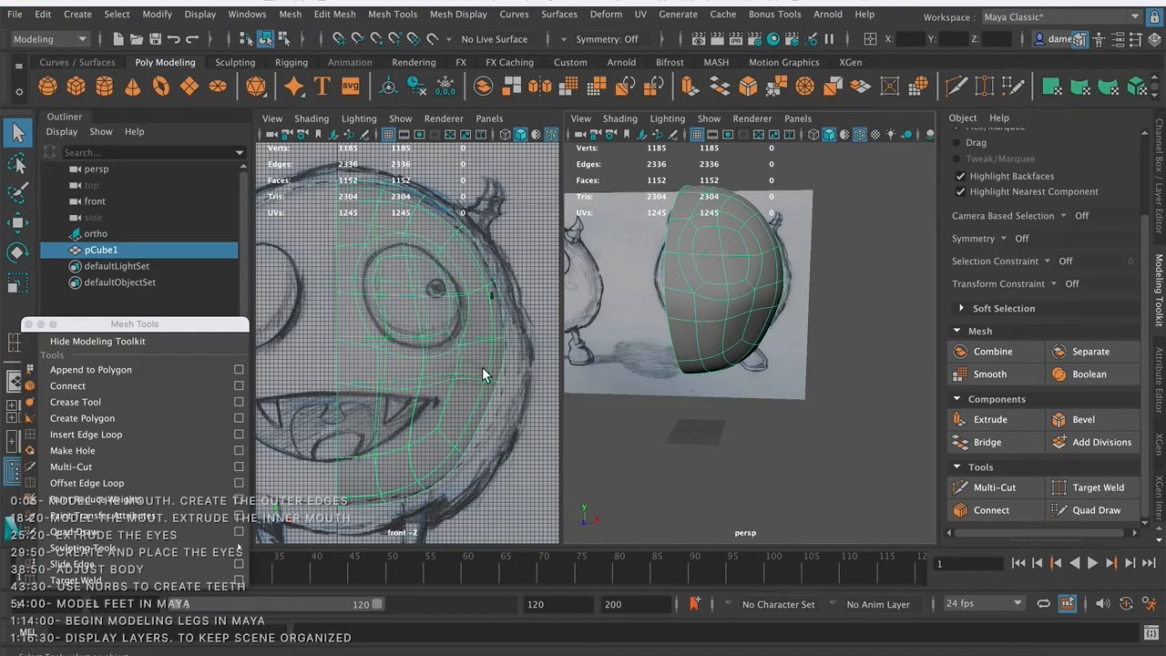
alt+right_drag(381, 317, 419, 318)
alt+middle_drag(419, 317, 475, 340)
alt+right_drag(475, 340, 390, 297)
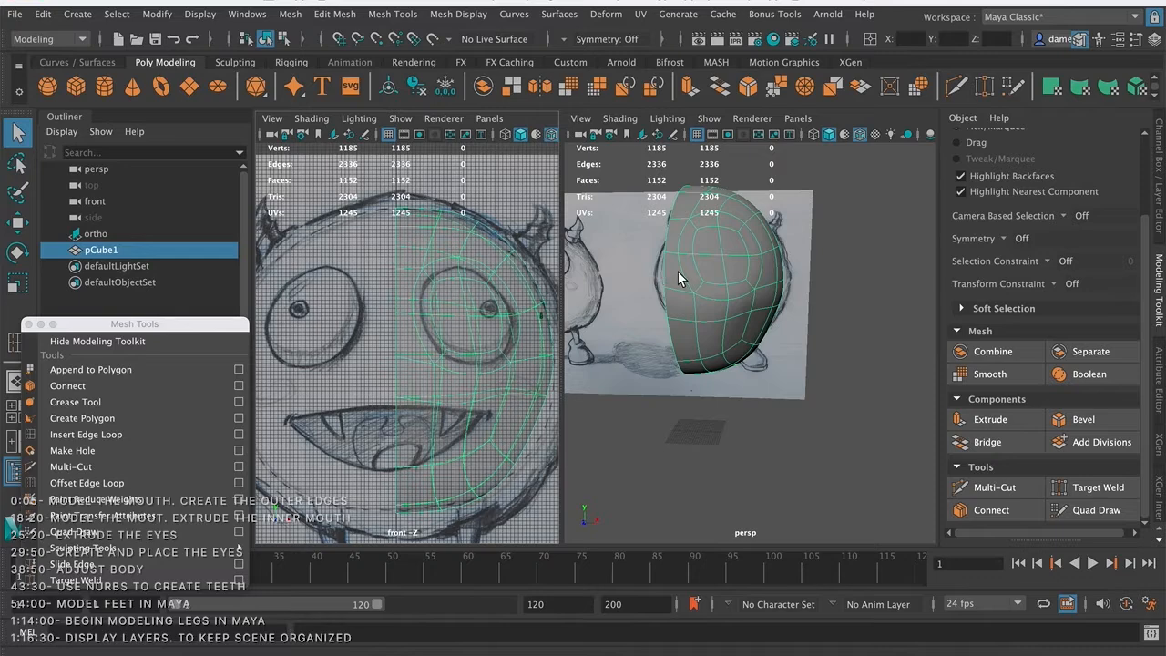
key(1)
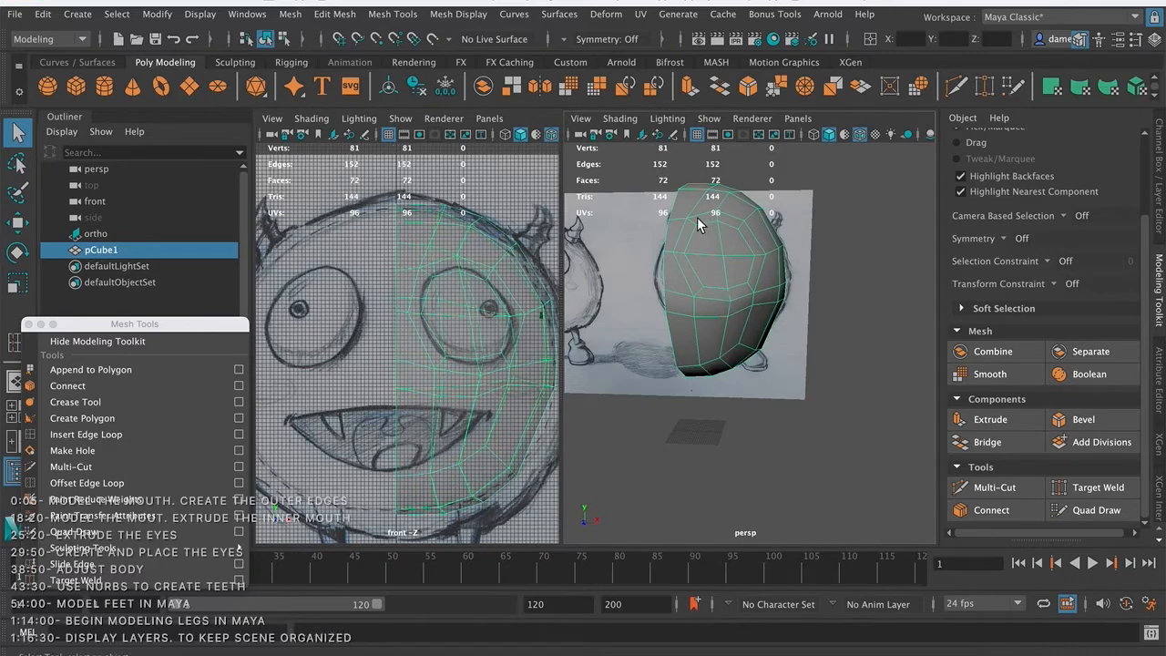
- Mirror the half-body across the world X axis in the negative direction, merging the border
right_drag(699, 233, 710, 269)
alt+drag(710, 268, 723, 289)
alt+right_drag(435, 332, 401, 307)
alt+drag(784, 345, 731, 337)
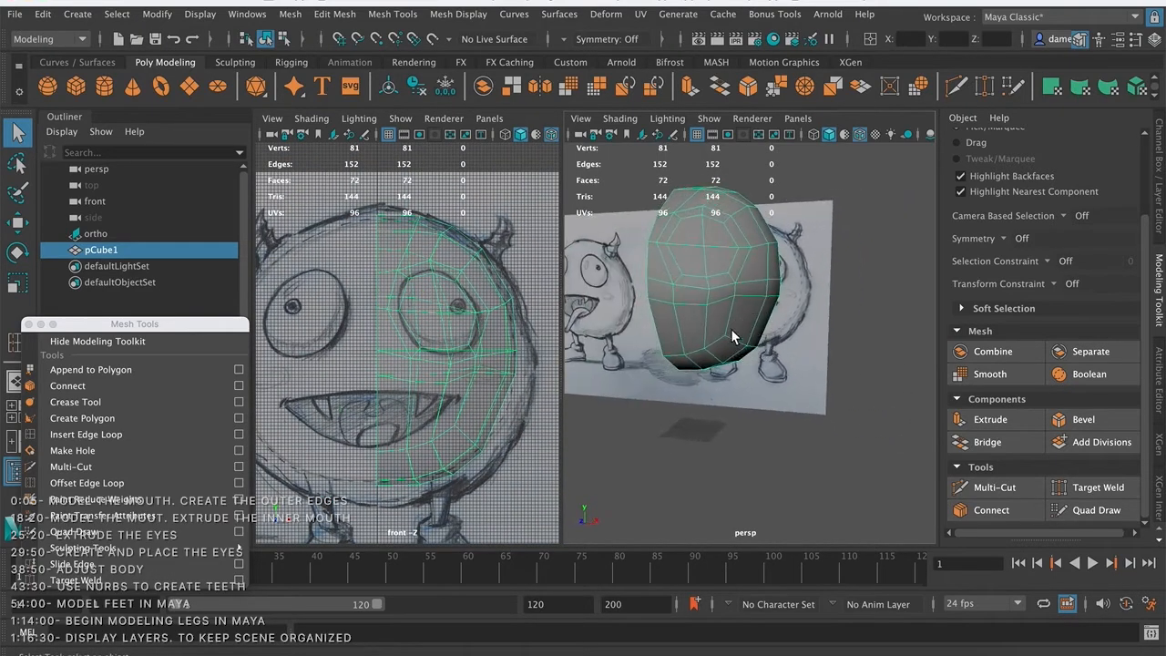
alt+drag(670, 302, 703, 307)
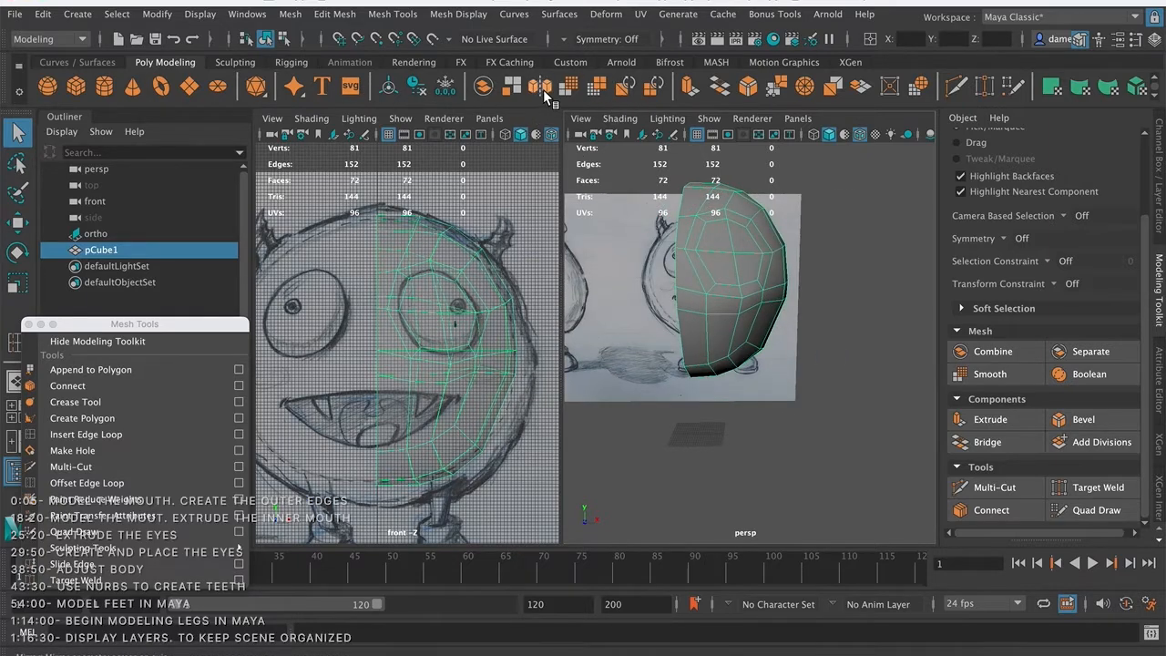
click(540, 86)
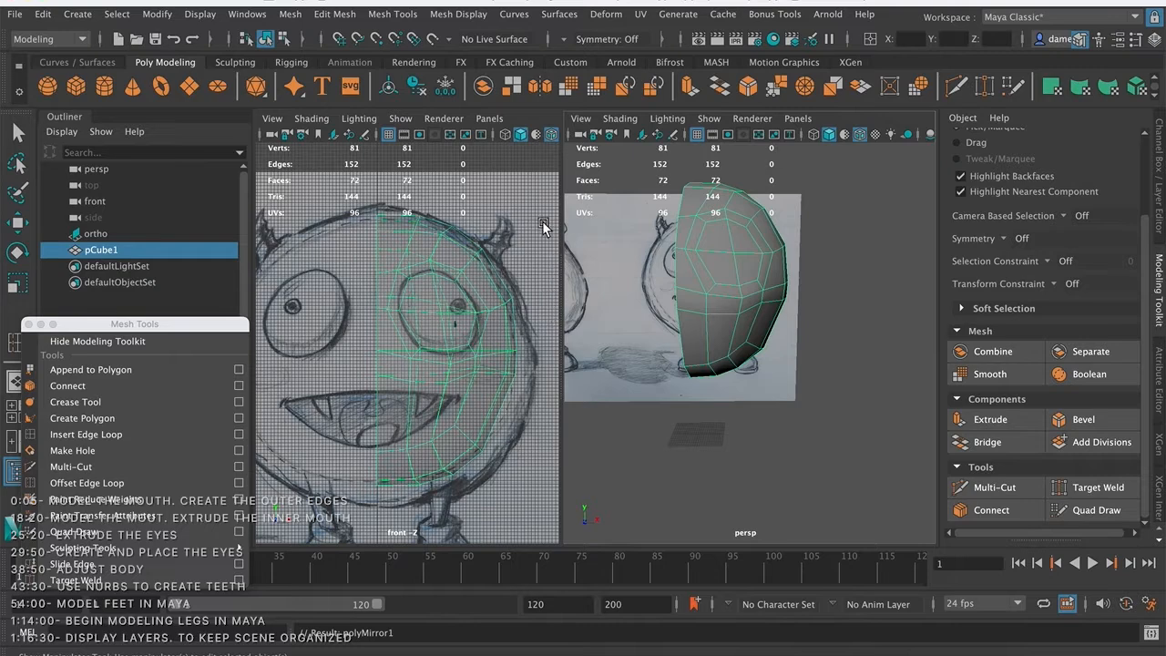
click(544, 89)
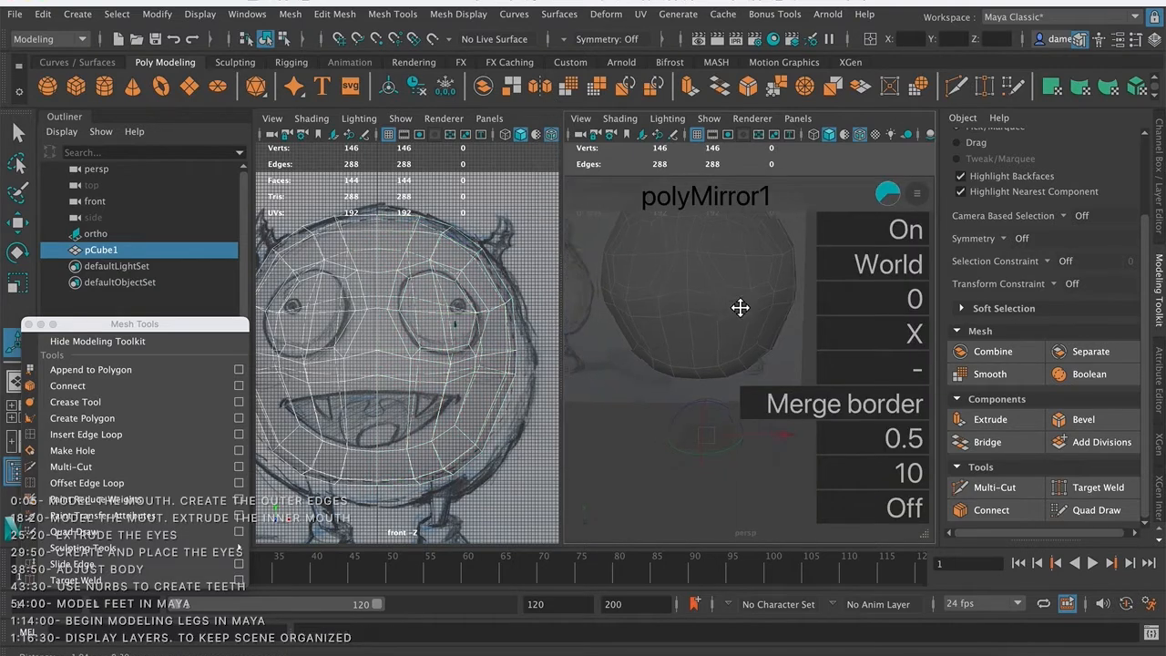
- Shrink the mirror settings overlay in the perspective view, move it clear of the body, and return to the Select tool
scroll(739, 308, down, 5)
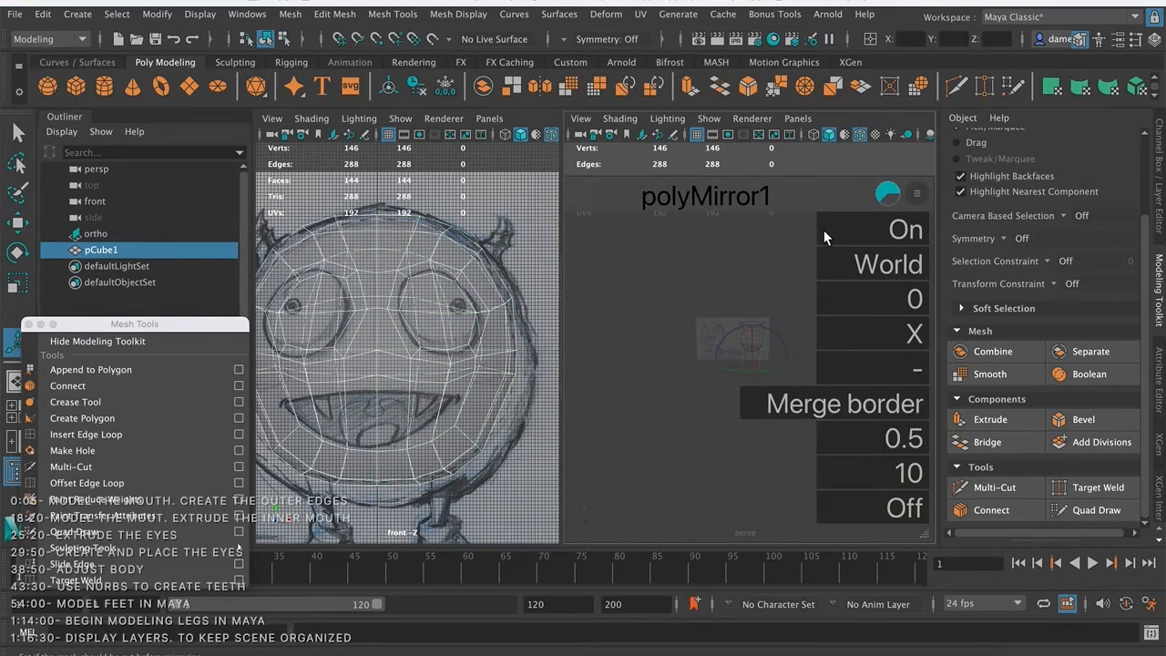
drag(925, 536, 707, 320)
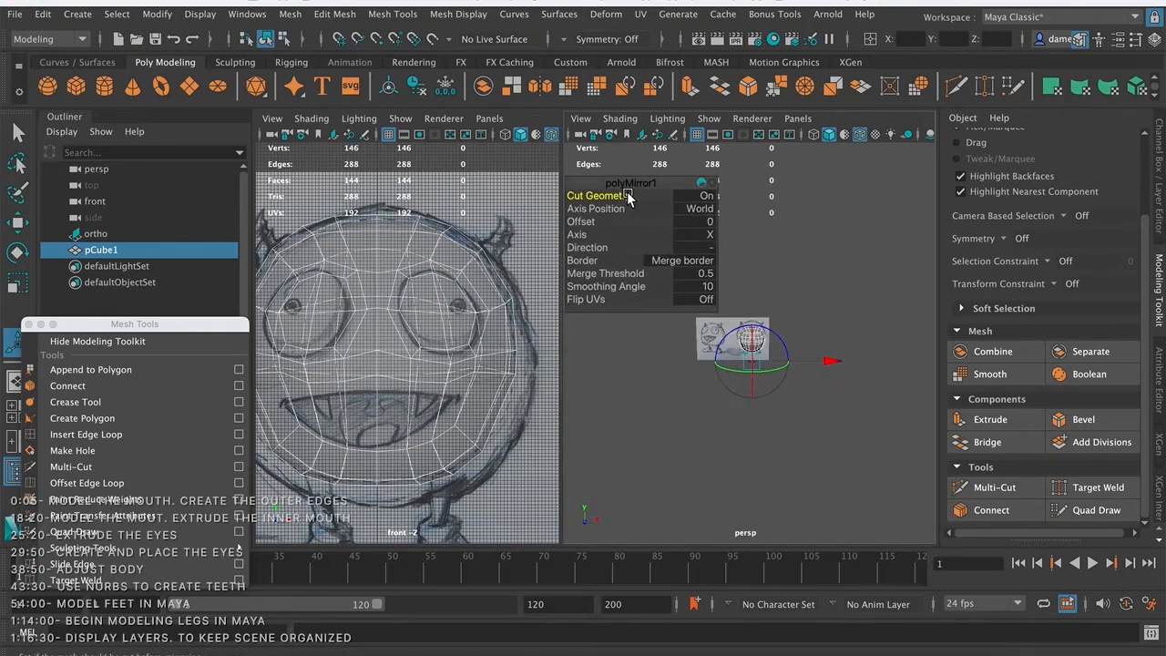
drag(627, 183, 622, 155)
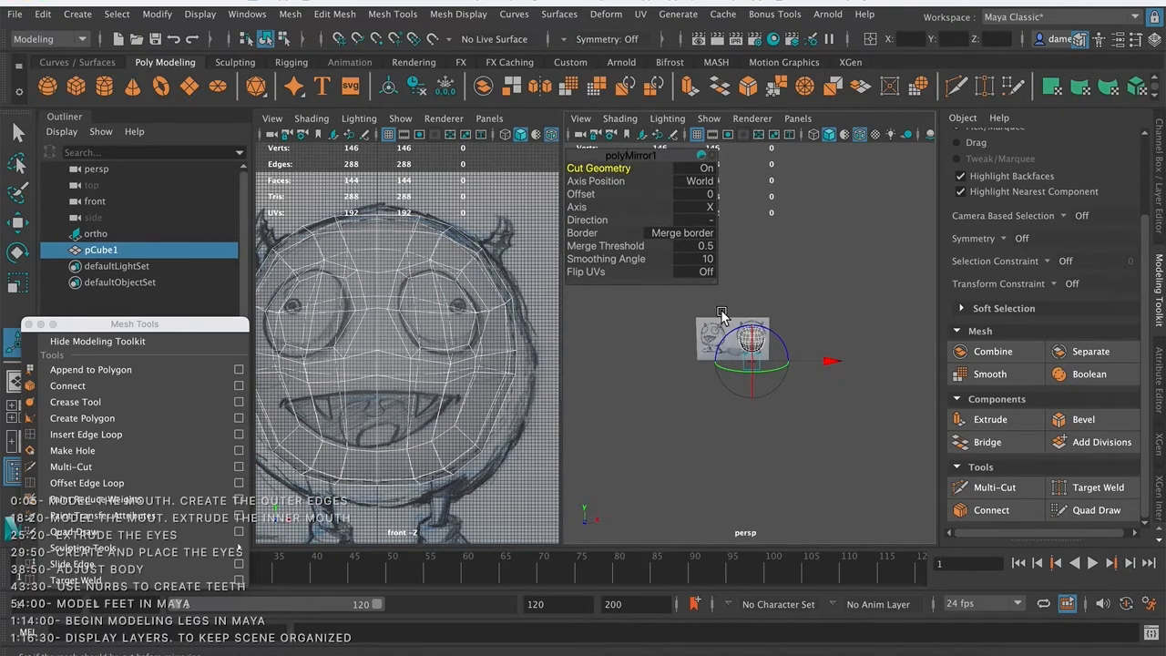
scroll(758, 365, up, 10)
alt+middle_drag(758, 365, 800, 134)
alt+drag(804, 352, 793, 380)
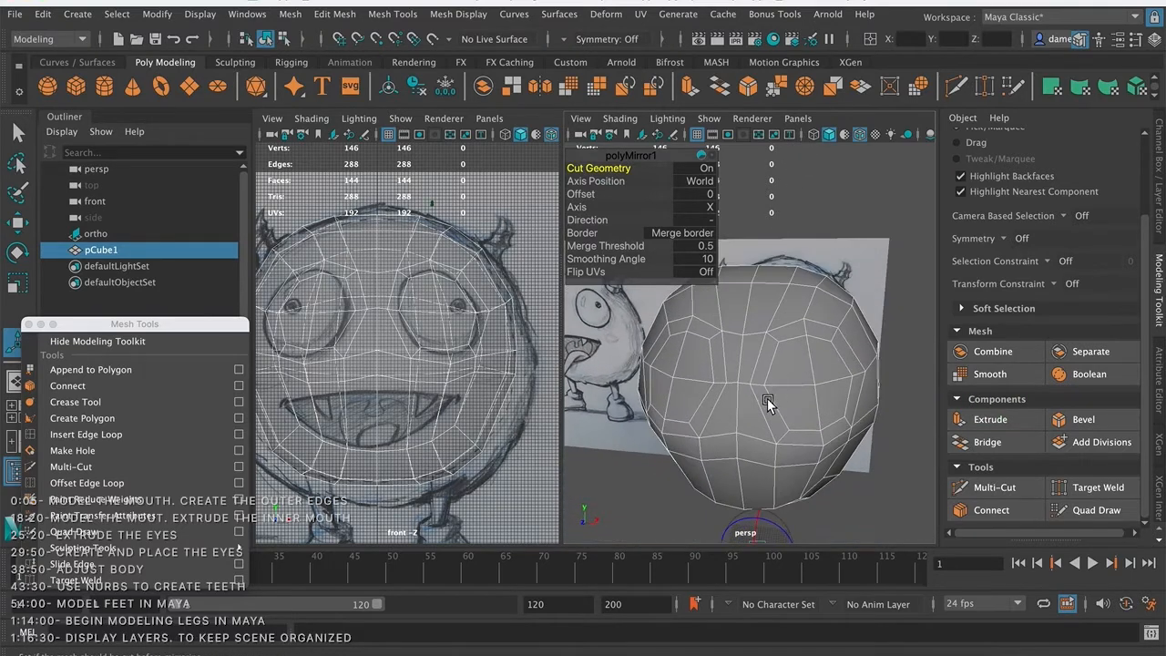
key(q)
scroll(768, 348, down, 4)
alt+drag(753, 311, 738, 332)
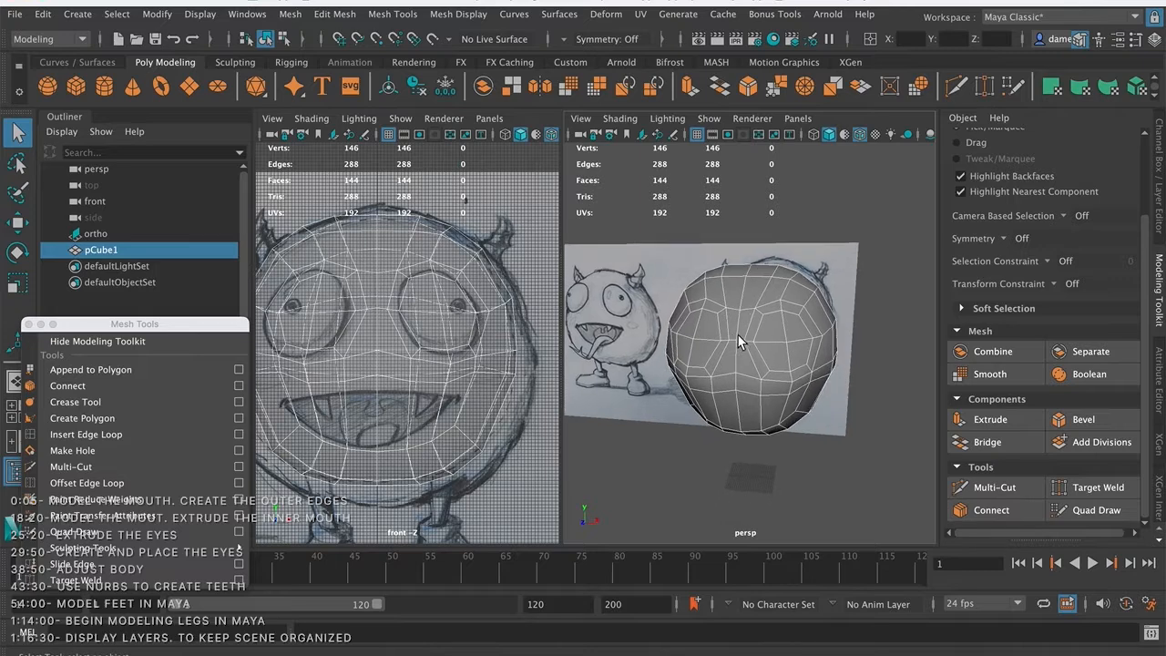
- Switch the body to vertex mode and examine the vertices along the mirrored centre line up close
right_drag(735, 323, 663, 231)
alt+drag(710, 349, 687, 329)
scroll(736, 337, up, 8)
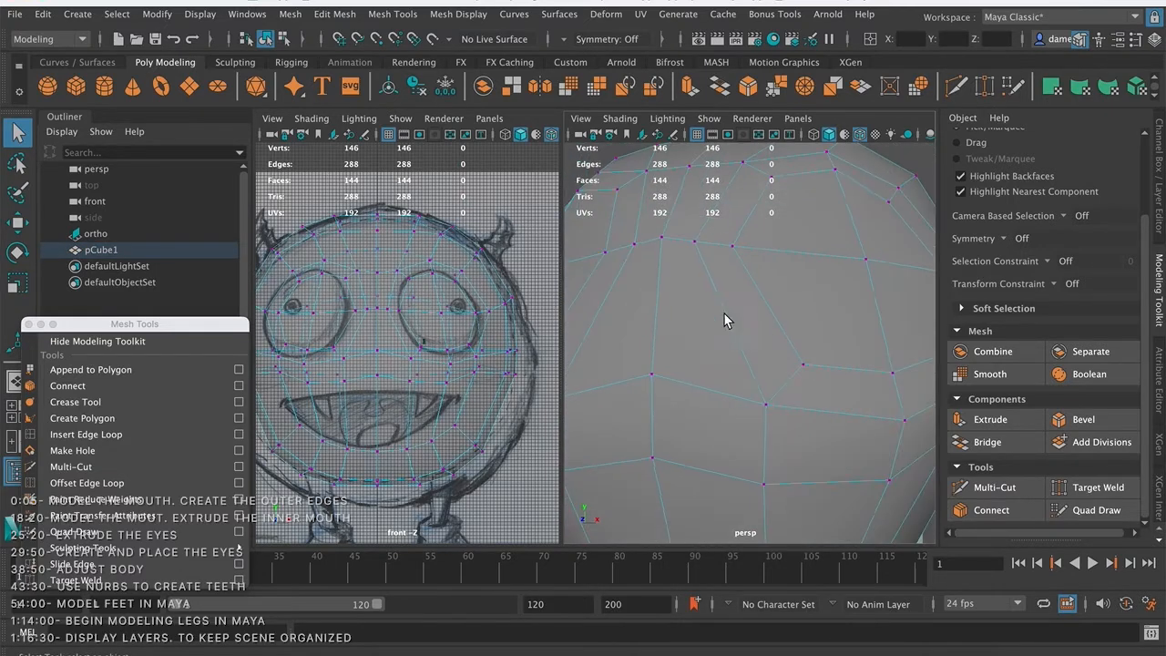
alt+middle_drag(725, 333, 724, 368)
mouse_move(726, 317)
alt+mouse_down()
mouse_move(720, 350)
mouse_move(734, 304)
alt+mouse_up()
scroll(744, 255, down, 8)
alt+middle_drag(742, 253, 736, 260)
alt+drag(742, 255, 736, 334)
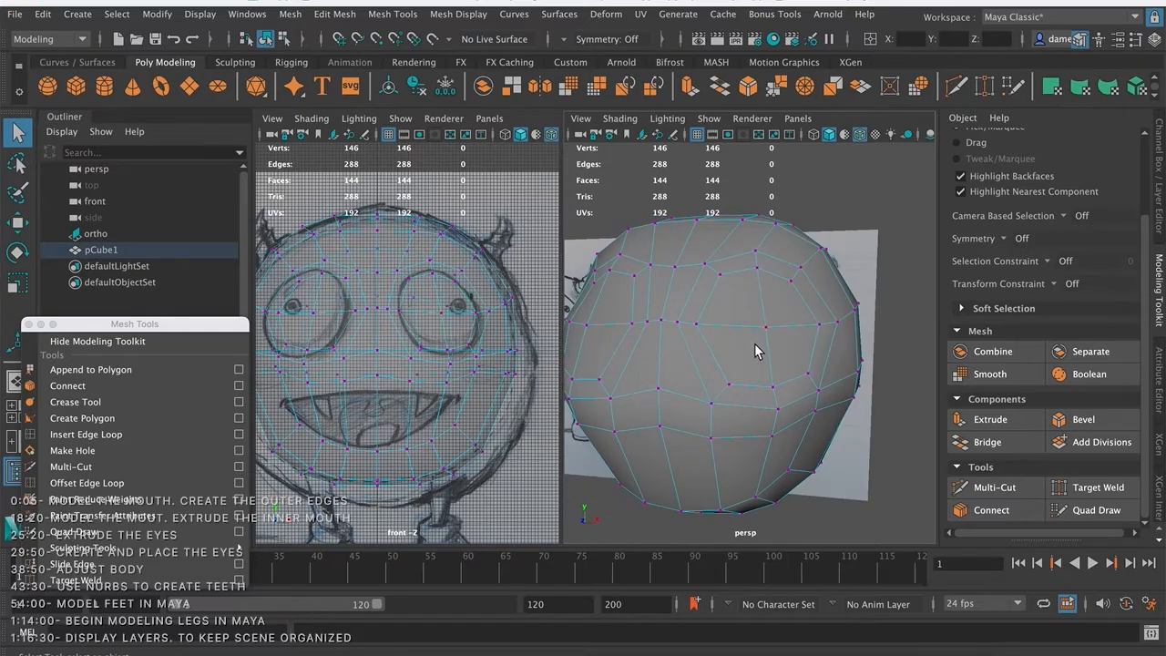
- Enlarge the perspective view to fill the workspace and turn on the body's smooth mesh preview
key(space)
alt+middle_drag(598, 339, 708, 330)
scroll(613, 299, down, 5)
mouse_move(613, 299)
alt+middle_down()
mouse_move(666, 275)
mouse_move(635, 307)
alt+middle_up()
key(3)
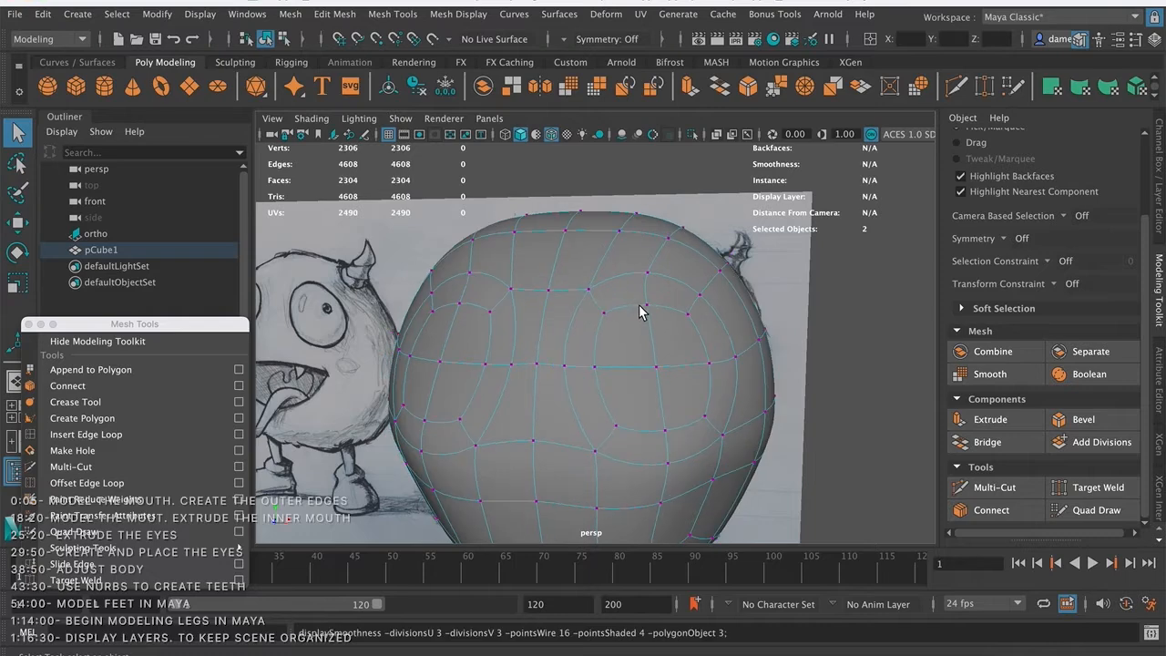
mouse_move(609, 325)
alt+mouse_down()
mouse_move(604, 341)
mouse_move(610, 310)
mouse_move(601, 315)
alt+mouse_up()
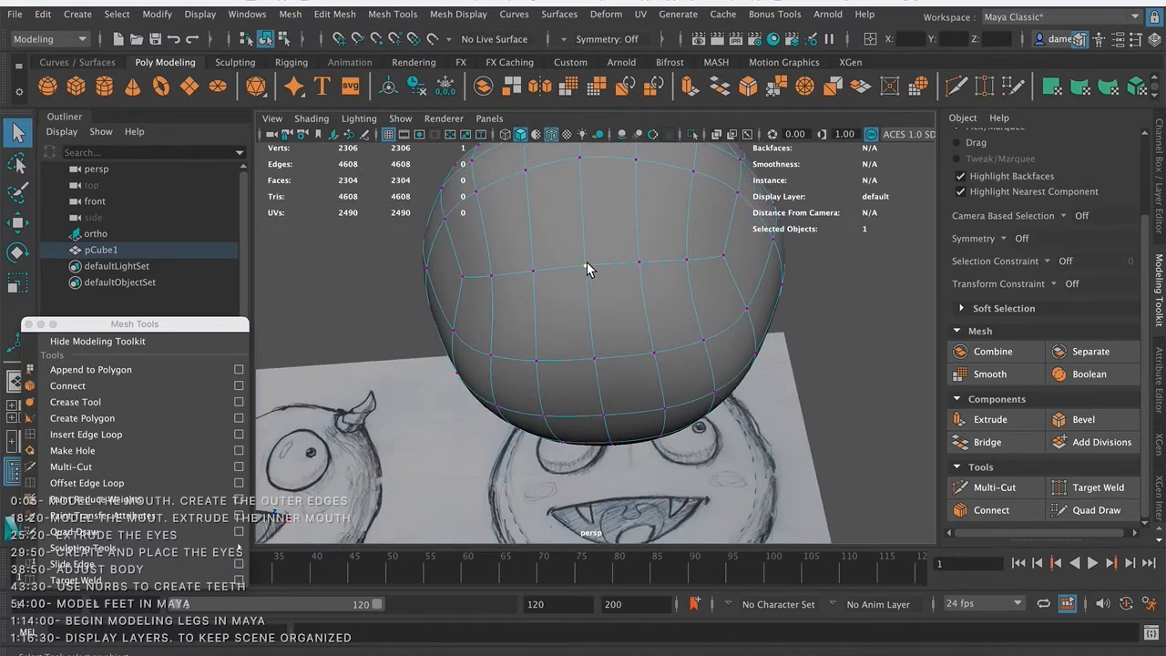
- Compare the mouth area with the smooth preview off and on from several angles, leaving the preview off
key(1)
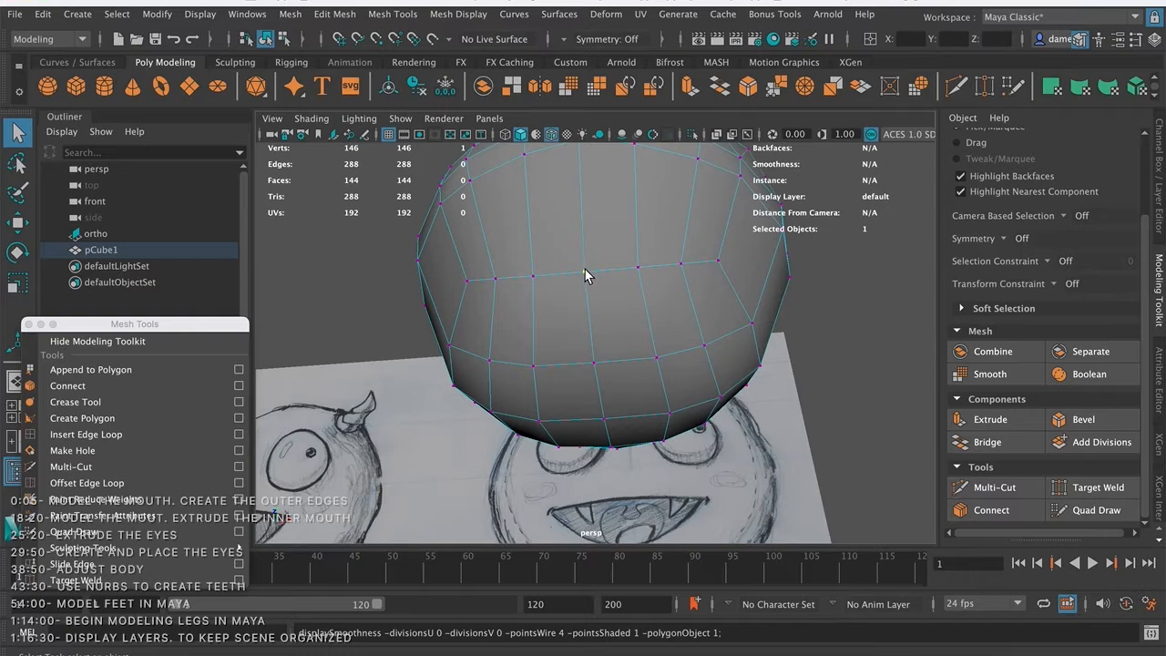
key(3)
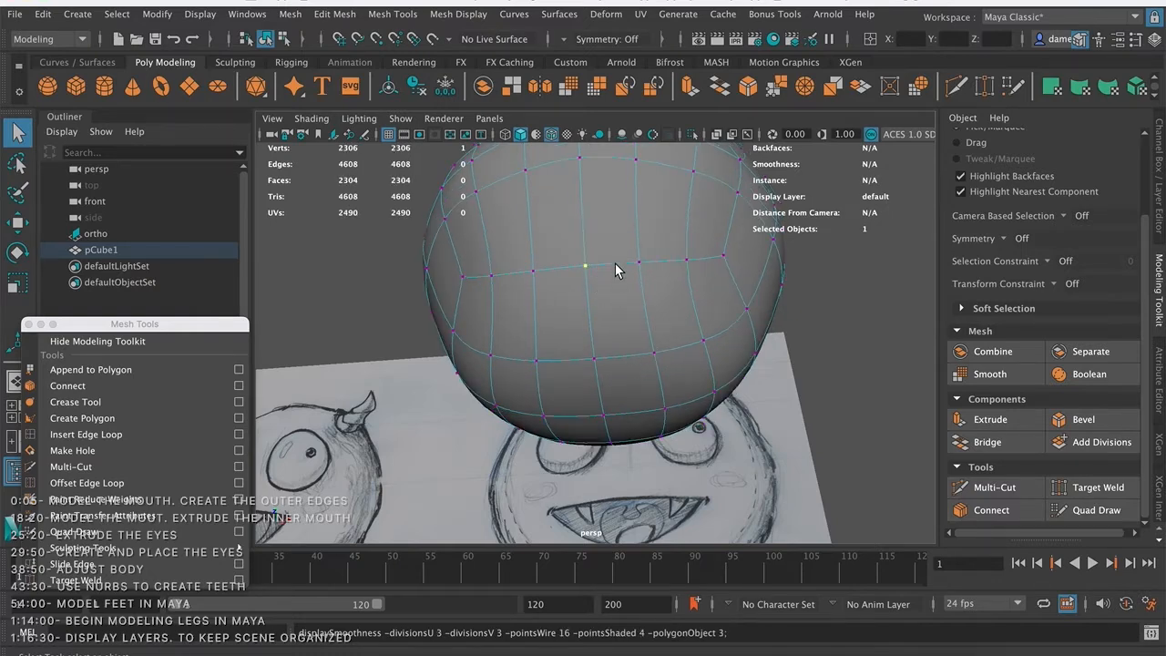
alt+drag(616, 279, 613, 306)
mouse_move(600, 254)
alt+mouse_down()
mouse_move(572, 294)
mouse_move(458, 261)
mouse_move(612, 333)
mouse_move(645, 311)
alt+mouse_up()
mouse_move(521, 422)
alt+mouse_down()
mouse_move(510, 359)
mouse_move(567, 391)
mouse_move(552, 349)
mouse_move(554, 285)
alt+mouse_up()
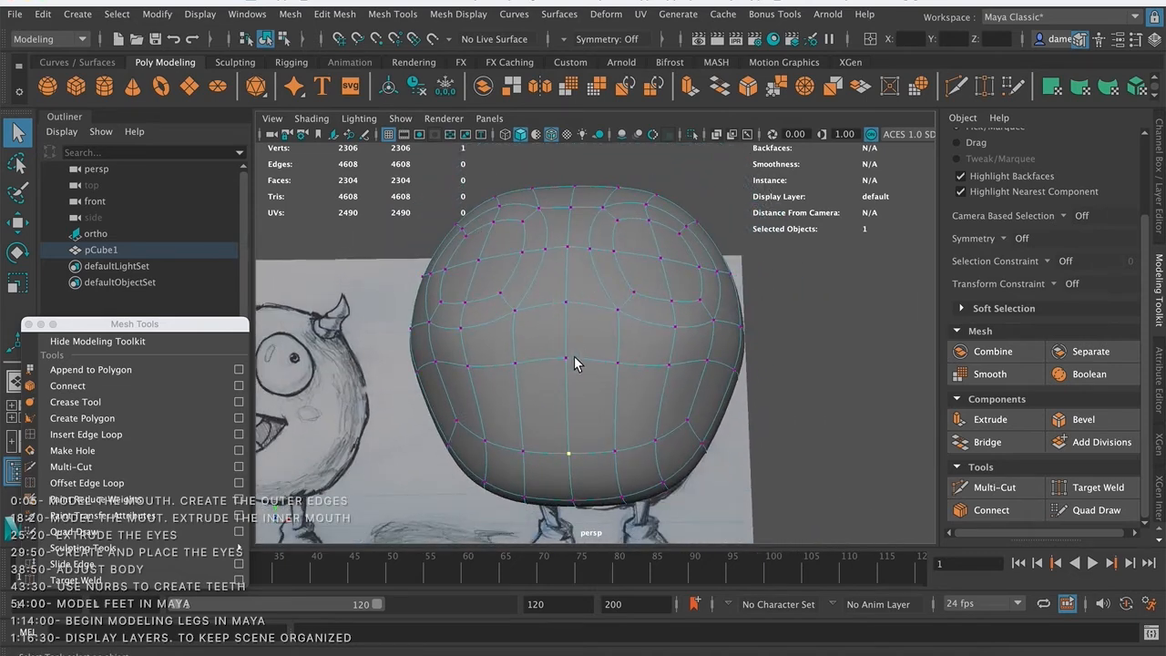
alt+drag(606, 360, 596, 346)
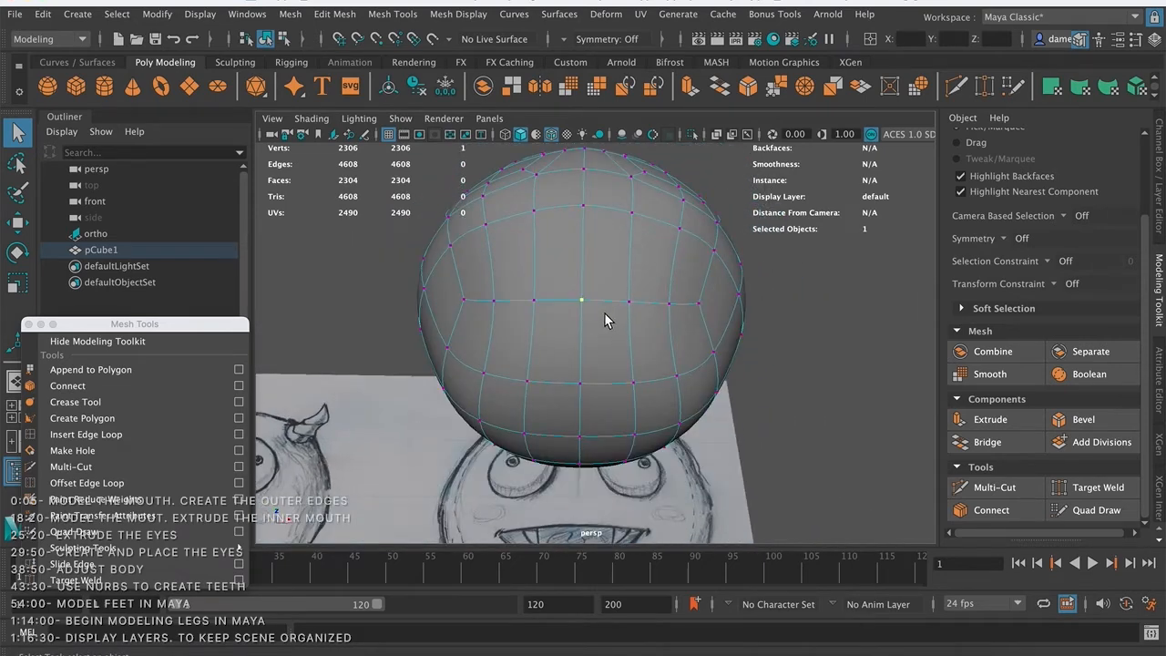
key(1)
- Select single faces beside the front centre line in face mode and examine the mouth area against the sketch
right_drag(596, 242, 600, 259)
click(603, 275)
click(555, 359)
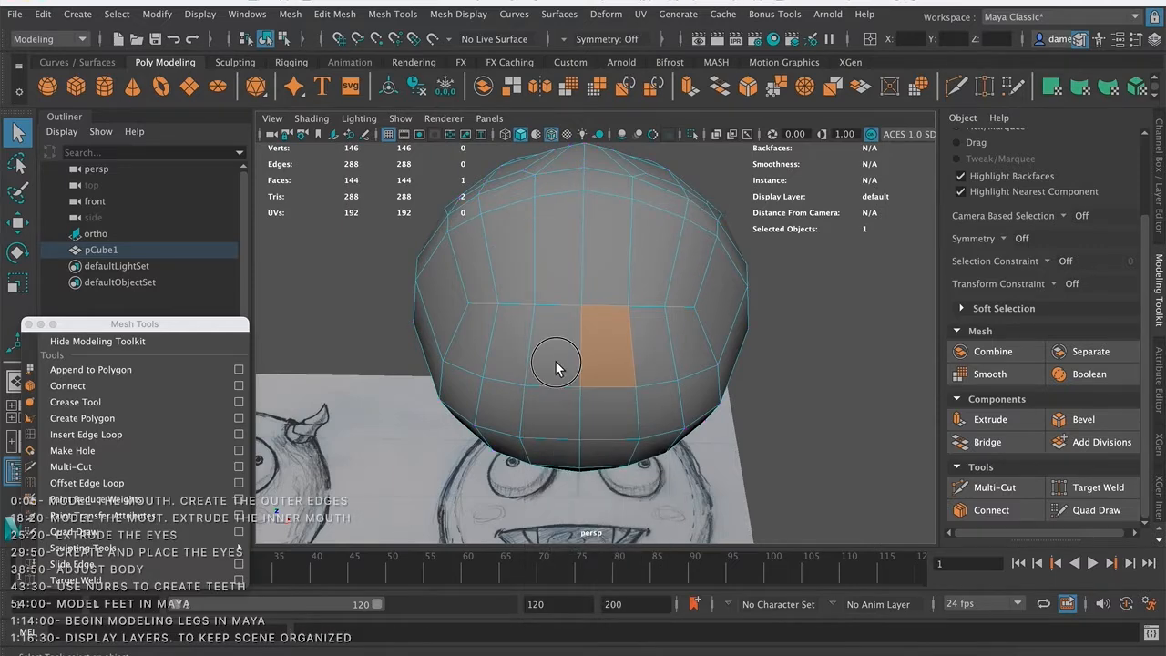
click(568, 257)
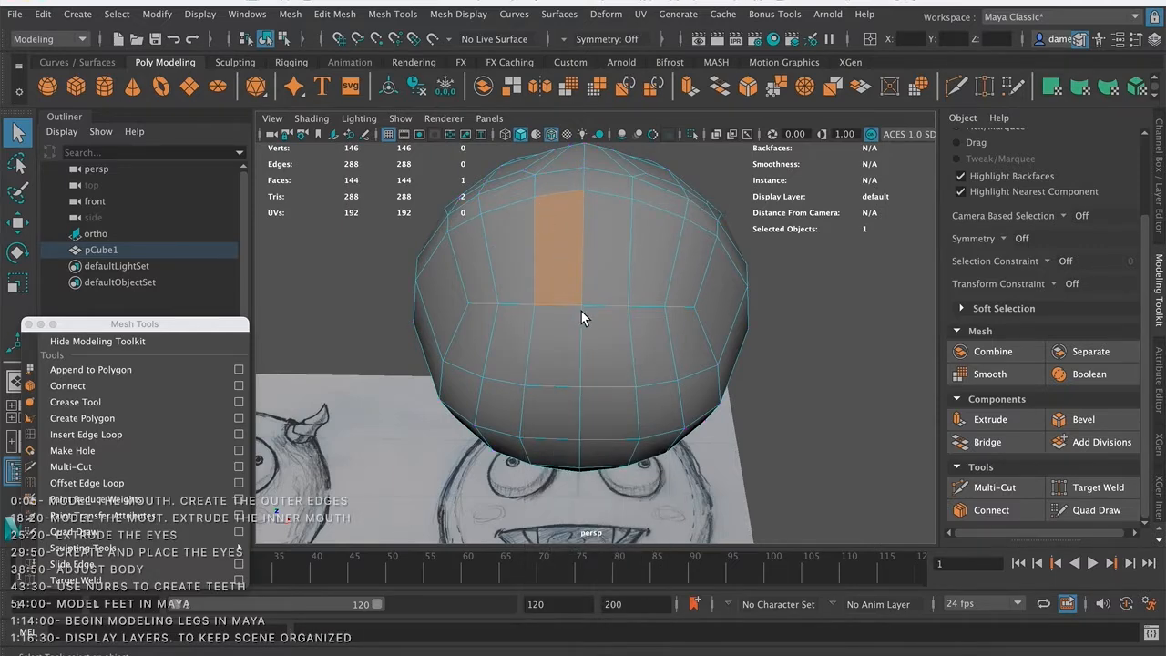
mouse_move(604, 230)
alt+mouse_down()
mouse_move(583, 293)
mouse_move(640, 237)
mouse_move(603, 280)
mouse_move(606, 269)
alt+mouse_up()
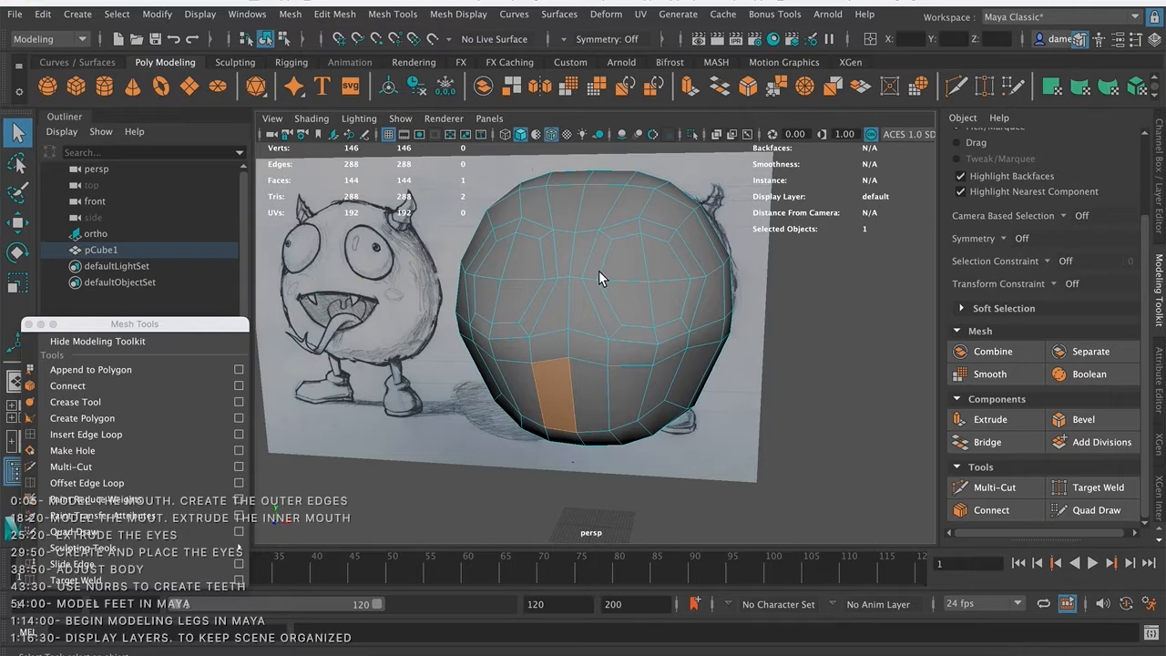
mouse_move(579, 271)
alt+mouse_down()
mouse_move(594, 258)
mouse_move(612, 300)
mouse_move(576, 255)
mouse_move(602, 315)
mouse_move(555, 301)
alt+mouse_up()
alt+right_drag(555, 302, 592, 334)
alt+drag(592, 335, 607, 331)
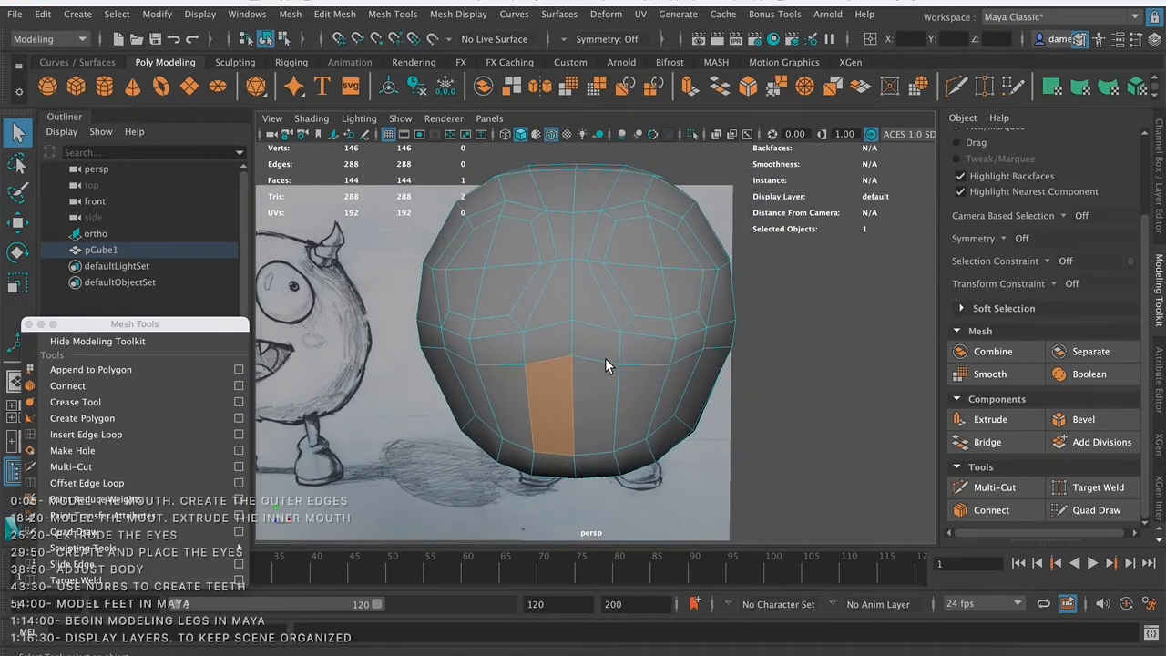
- Set the symmetry to Object X and select the two centre-line vertices above the mouth in vertex mode
right_drag(574, 367, 499, 238)
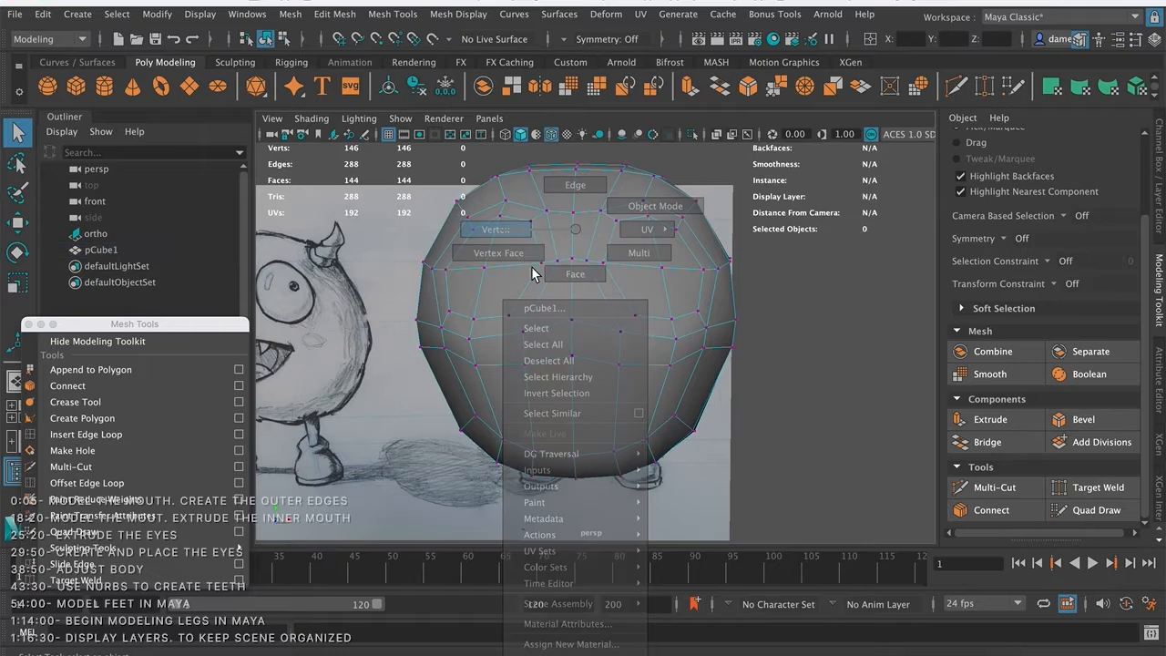
click(1002, 238)
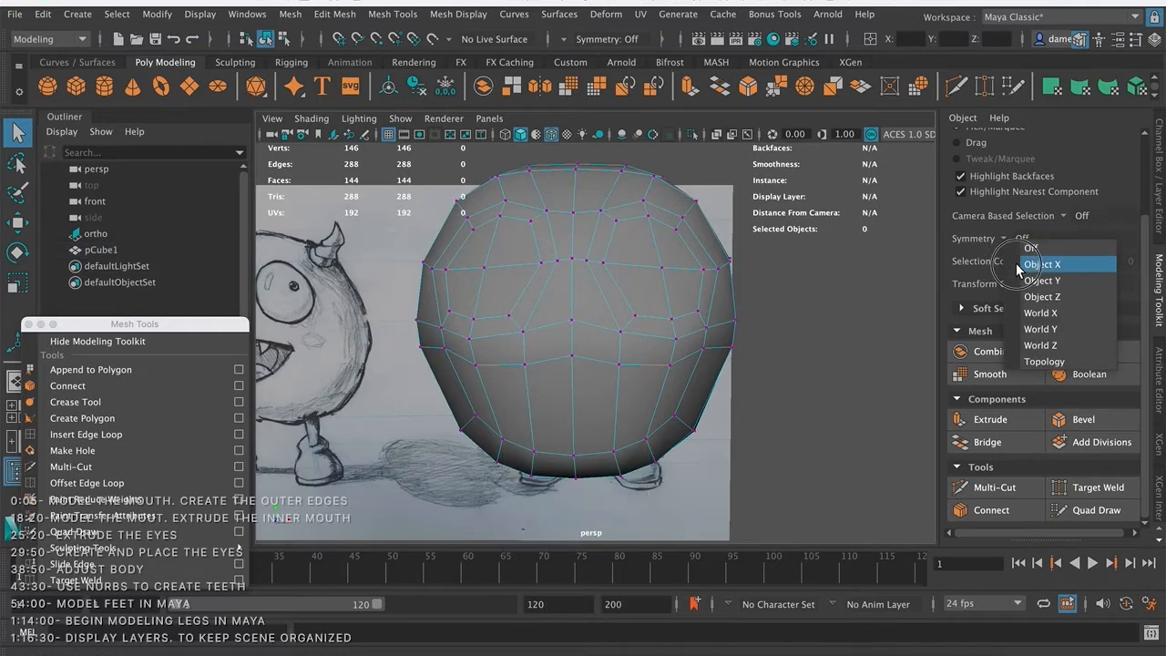
click(1019, 266)
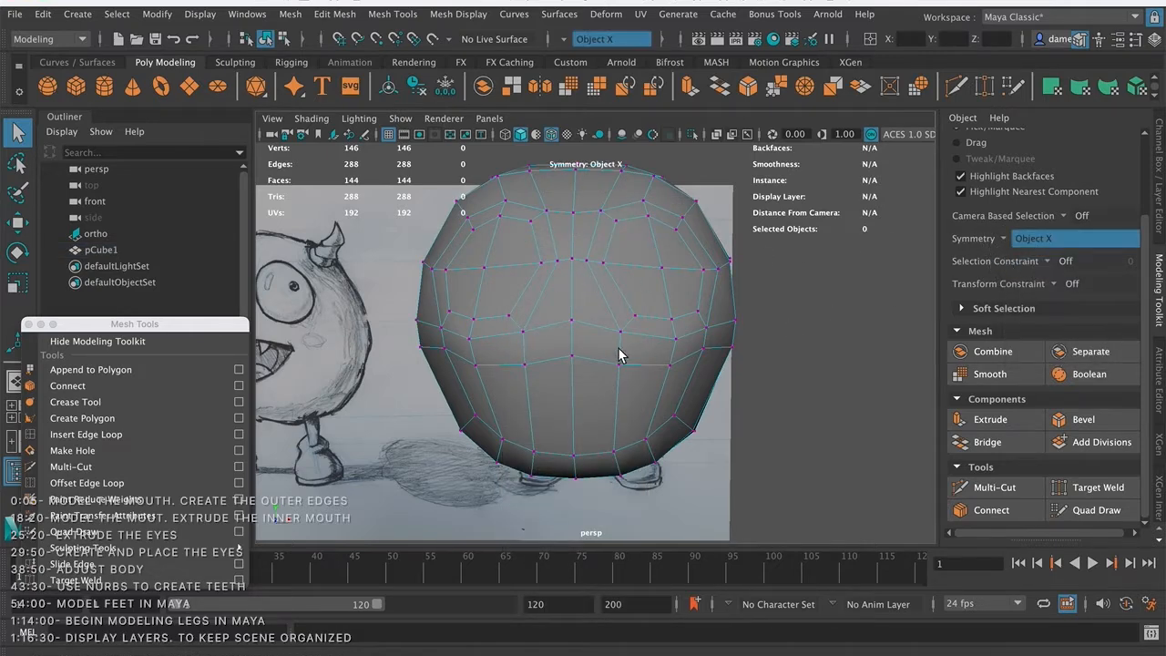
click(572, 318)
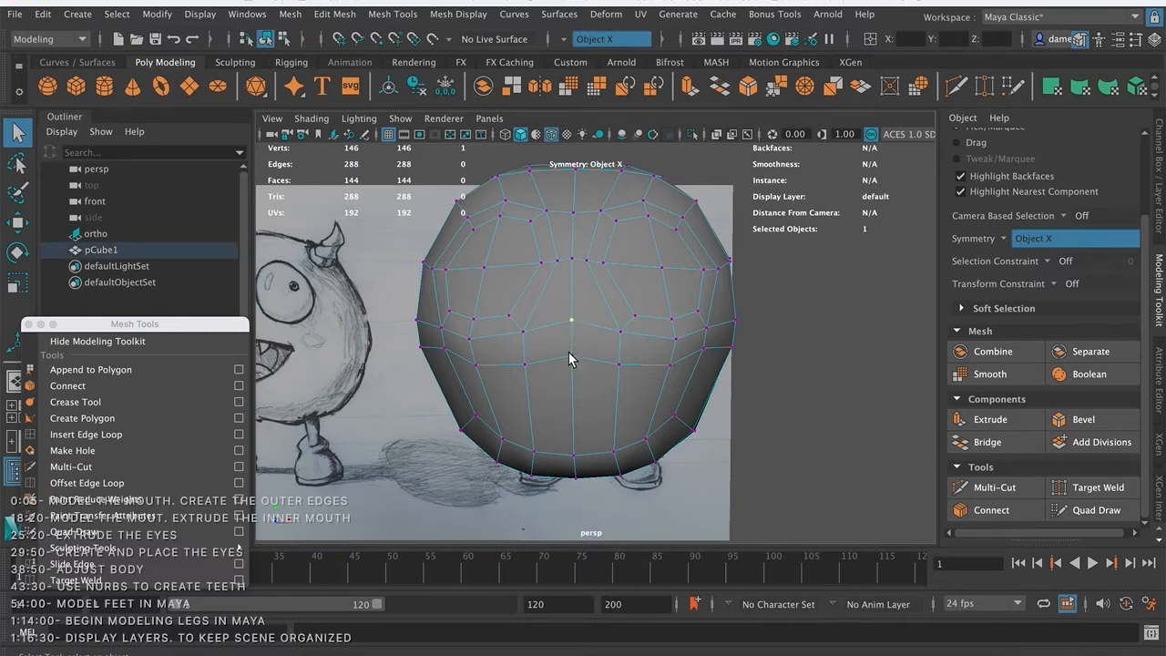
alt+drag(686, 346, 521, 397)
- Try to add more vertices to the selection in wireframe display, then undo that and restore shaded display
key(4)
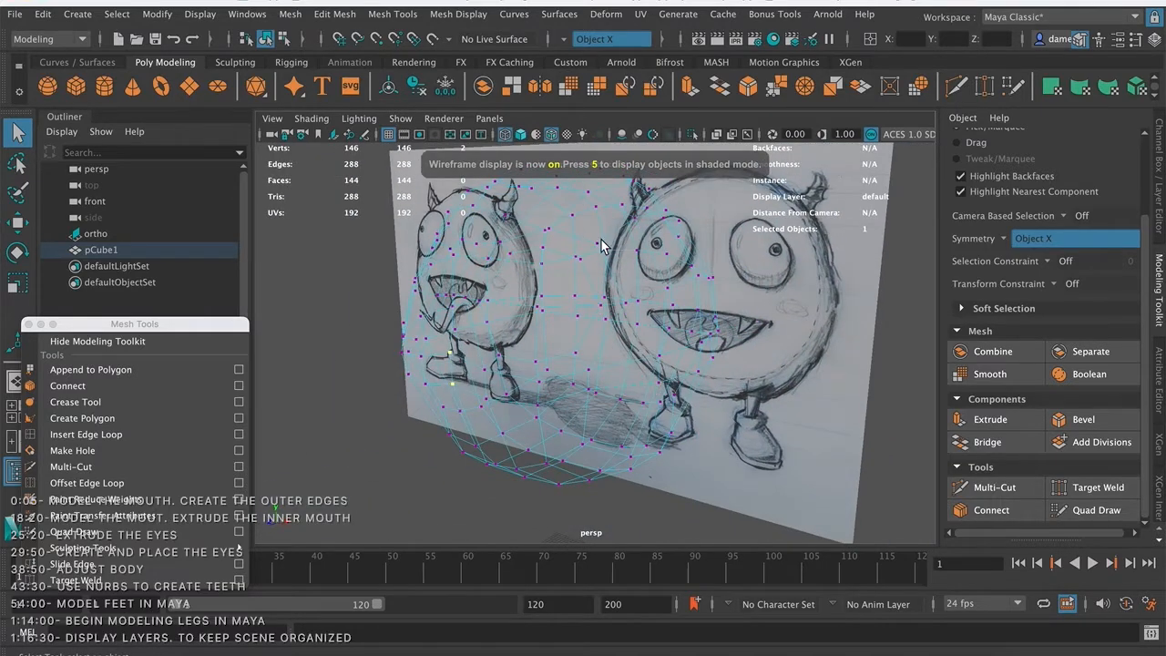
alt+middle_drag(607, 342, 611, 362)
shift+drag(597, 300, 684, 365)
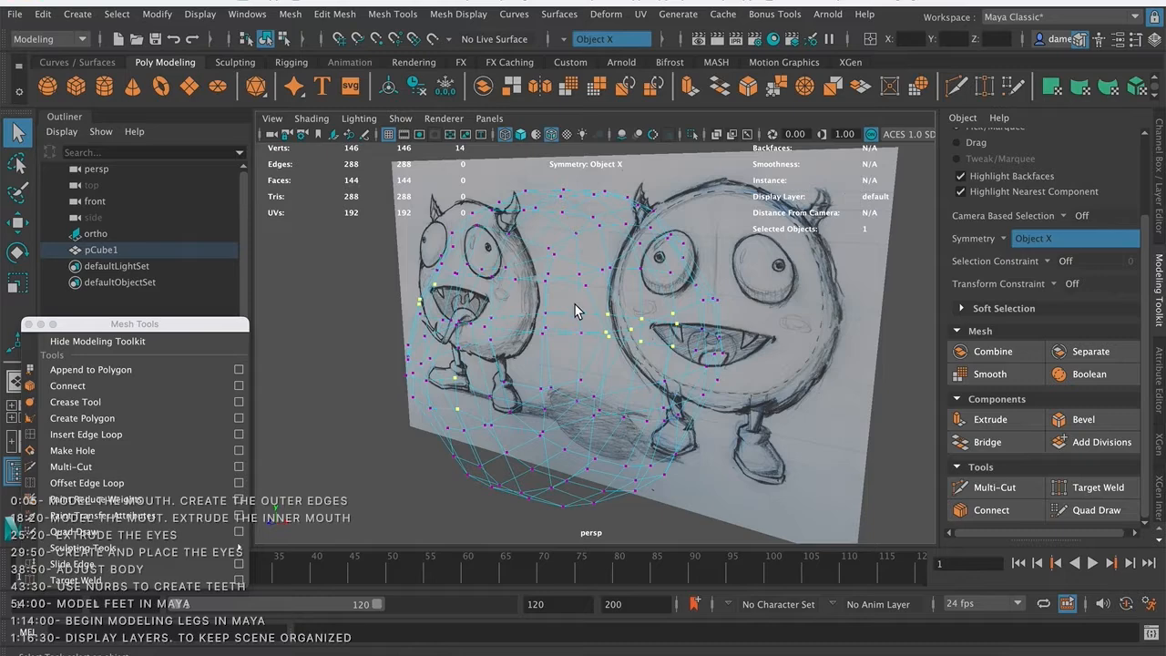
key(ctrl+z)
alt+drag(533, 390, 596, 346)
key(5)
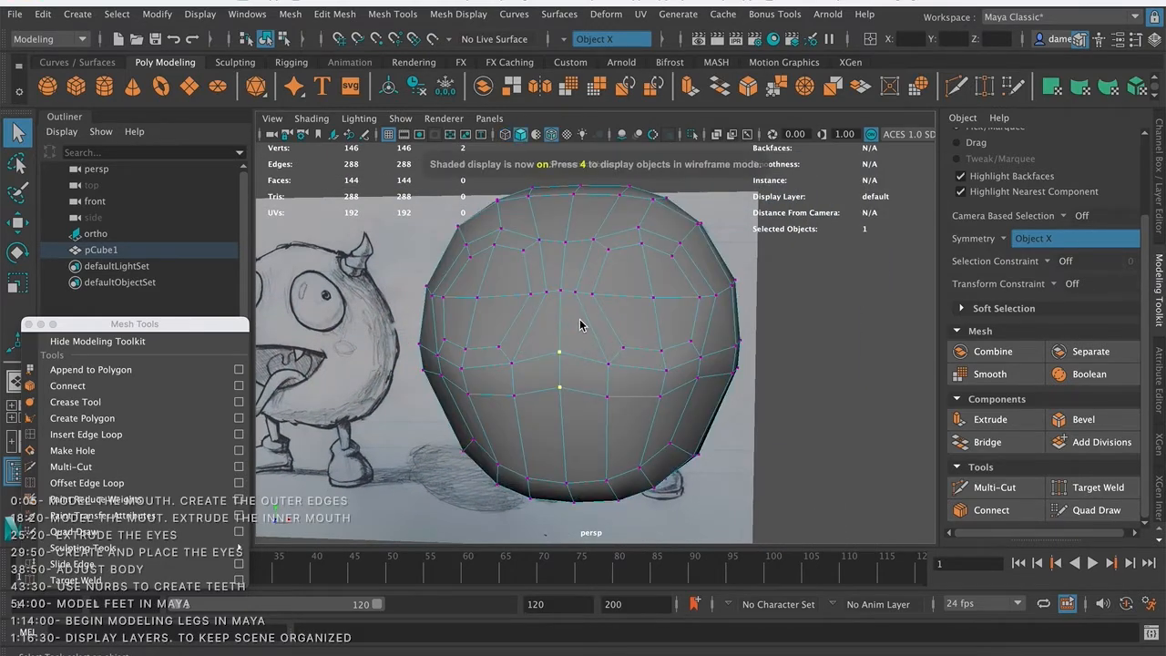
- Move the two selected centre-line vertices slightly down toward the mouth
alt+middle_drag(583, 308, 591, 323)
alt+right_drag(590, 322, 565, 330)
alt+drag(564, 330, 581, 341)
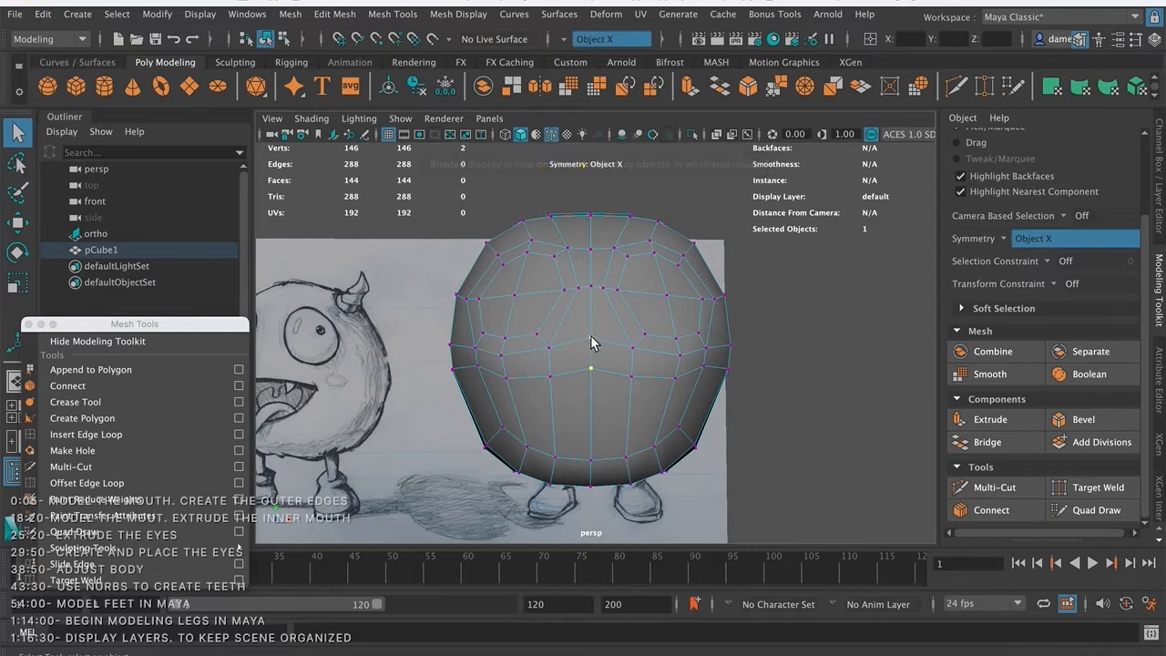
key(w)
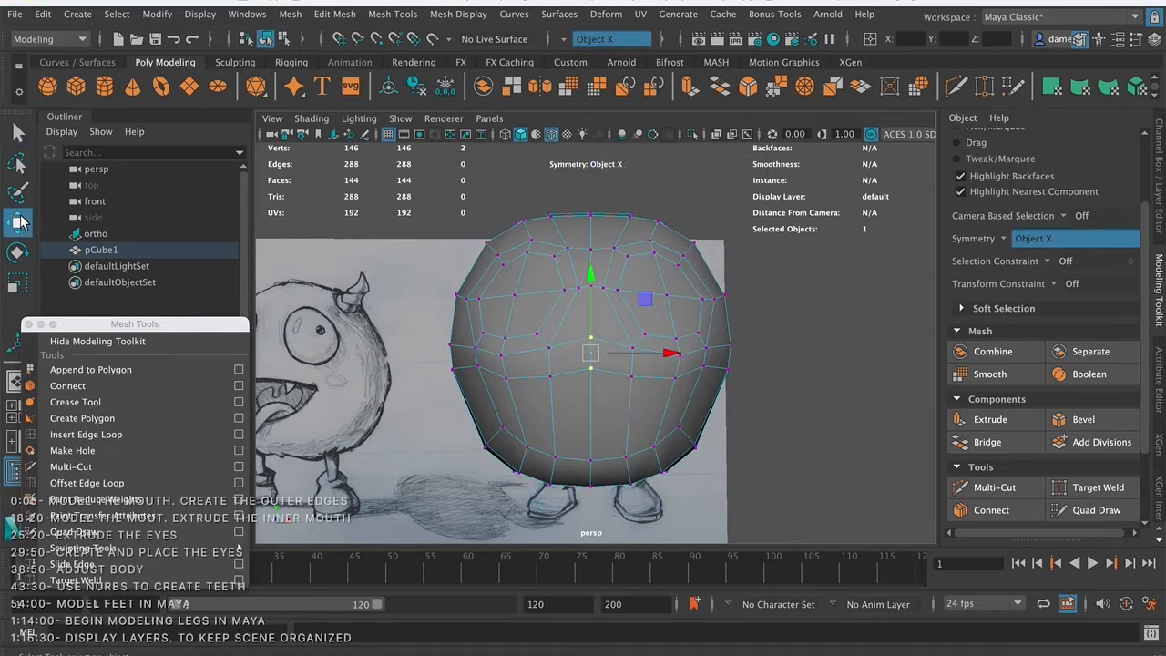
drag(589, 270, 589, 284)
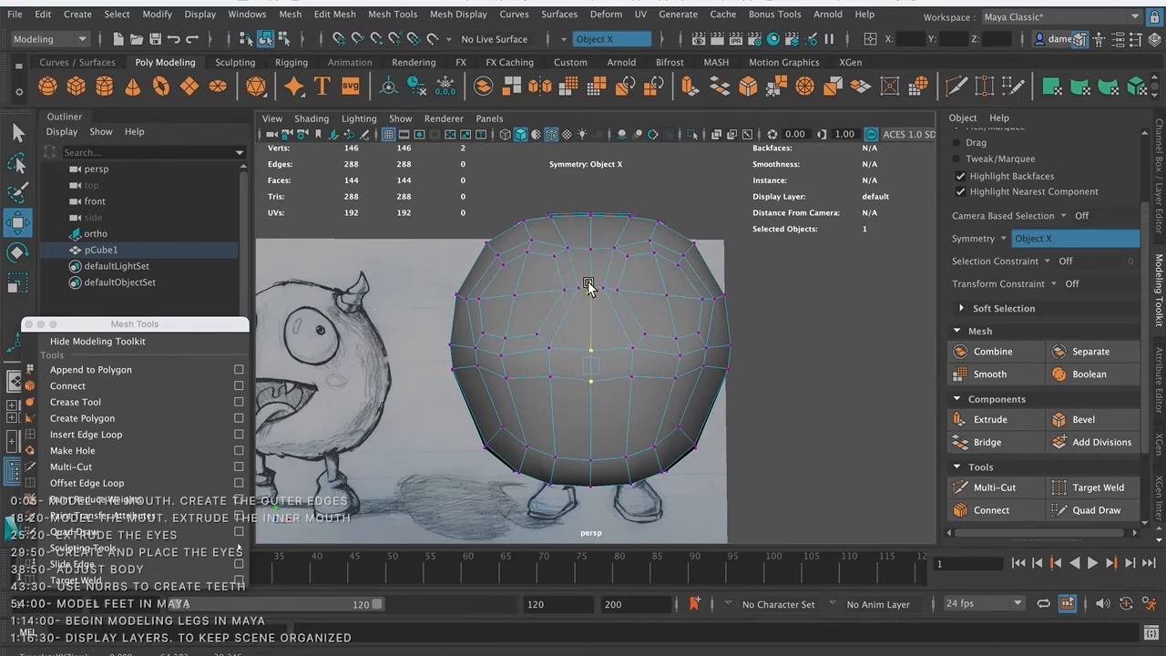
- Lower the mirrored vertices immediately beside the centre line slightly, in line with the mouth's upper edge
click(548, 377)
key(q)
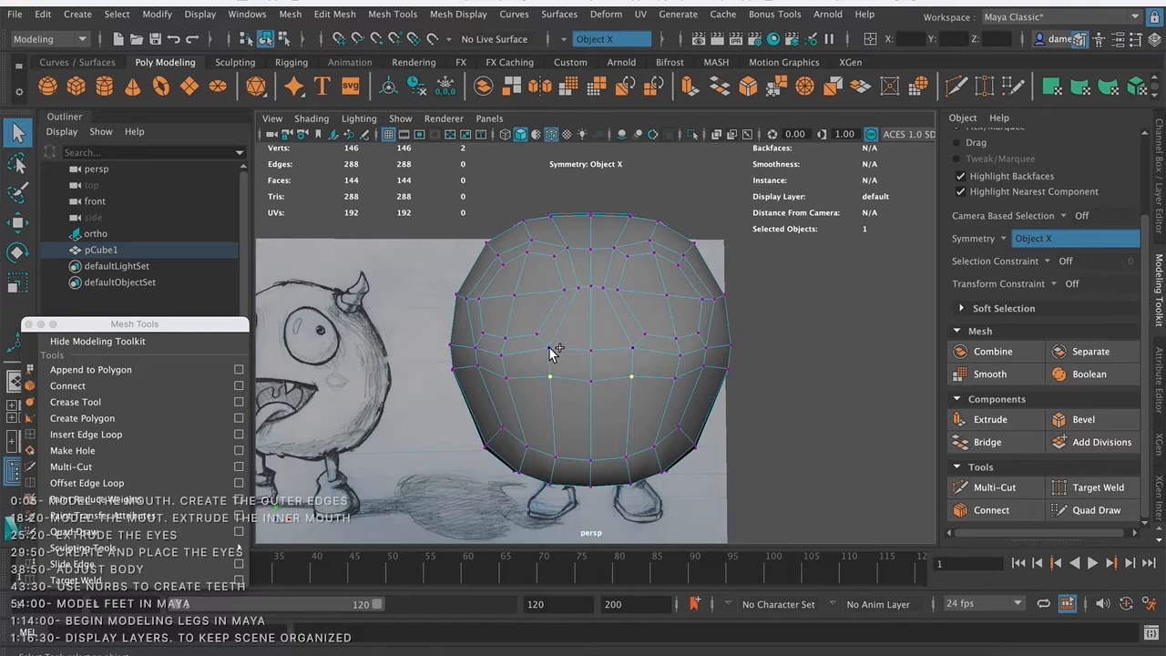
key(w)
drag(549, 280, 549, 284)
- Adjust the height of the outer mirrored vertices along the mouth's upper edge, working from the side of the body
alt+drag(730, 368, 527, 359)
click(539, 369)
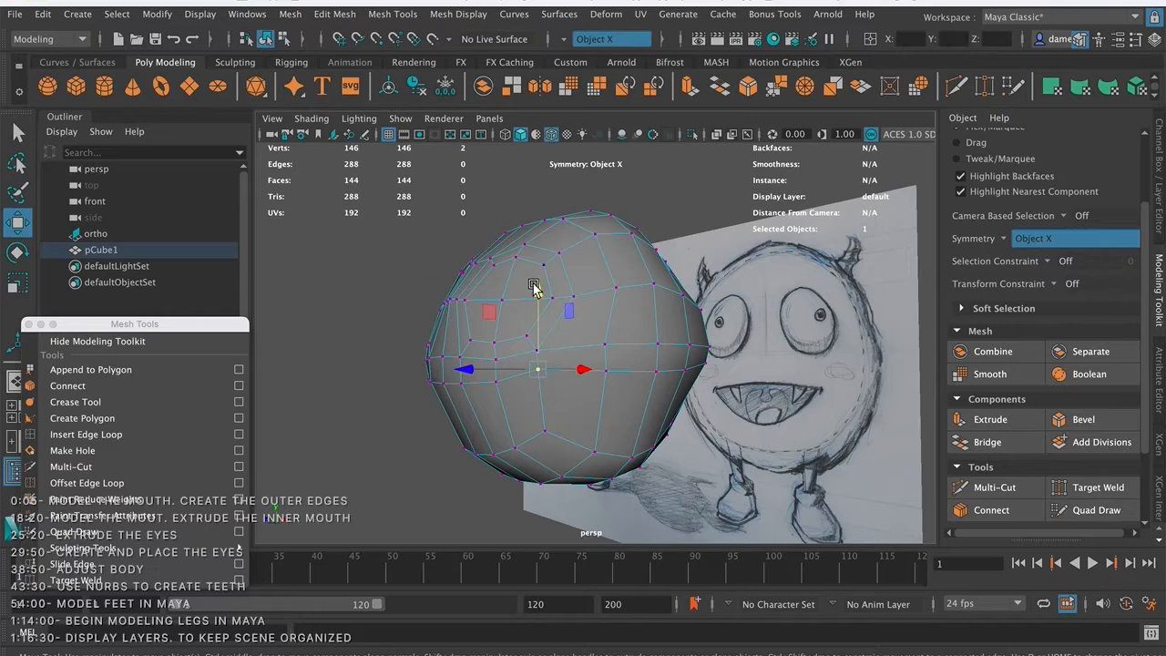
mouse_move(460, 435)
alt+mouse_down()
mouse_move(515, 444)
mouse_move(421, 445)
alt+mouse_up()
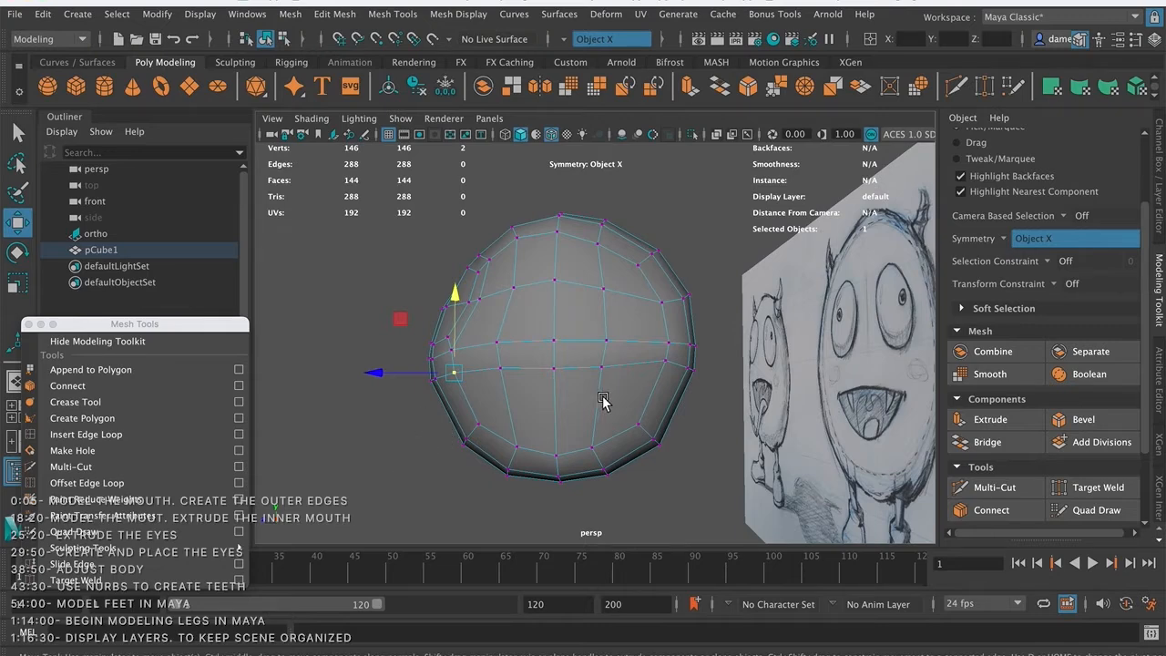
click(668, 372)
click(665, 288)
mouse_move(666, 286)
alt+mouse_down()
mouse_move(689, 386)
mouse_move(580, 417)
mouse_move(554, 365)
mouse_move(598, 367)
mouse_move(584, 359)
alt+mouse_up()
alt+middle_drag(596, 344, 574, 365)
alt+right_drag(575, 330, 526, 353)
mouse_move(525, 353)
alt+mouse_down()
mouse_move(604, 355)
mouse_move(572, 364)
mouse_move(541, 331)
alt+mouse_up()
key(q)
mouse_move(541, 332)
alt+right_down()
mouse_move(598, 346)
mouse_move(617, 322)
mouse_move(582, 337)
alt+right_up()
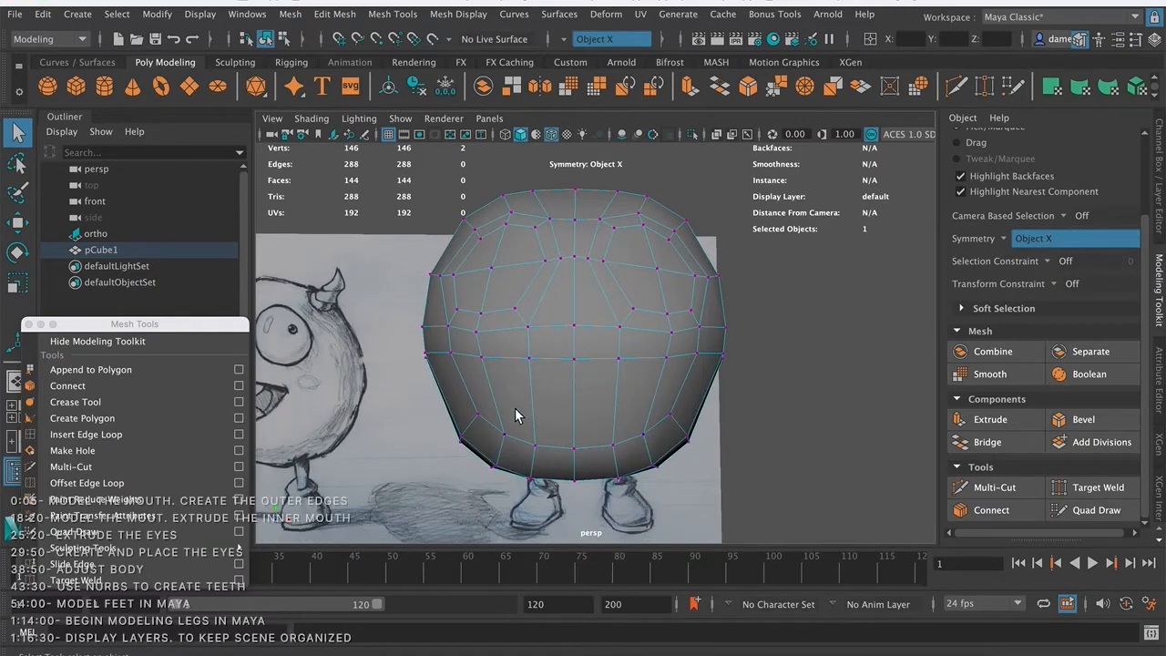
- Select the row of eight faces across the lower front of the body for the mouth, using symmetry in face mode
right_click(583, 383)
click(595, 383)
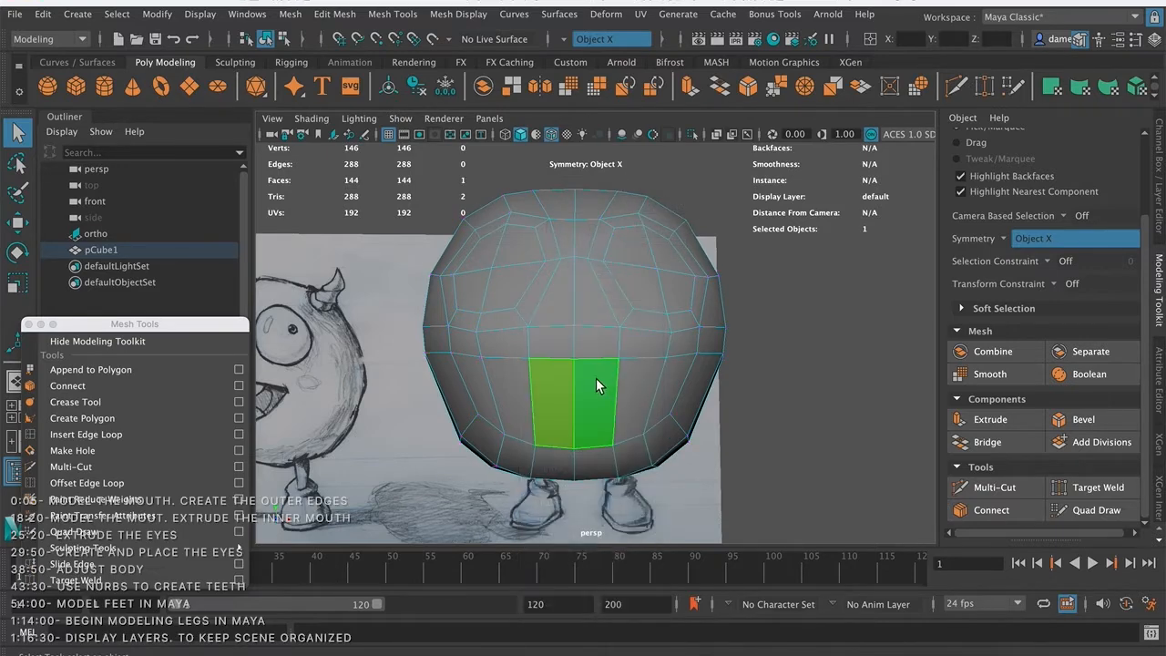
shift+click(637, 397)
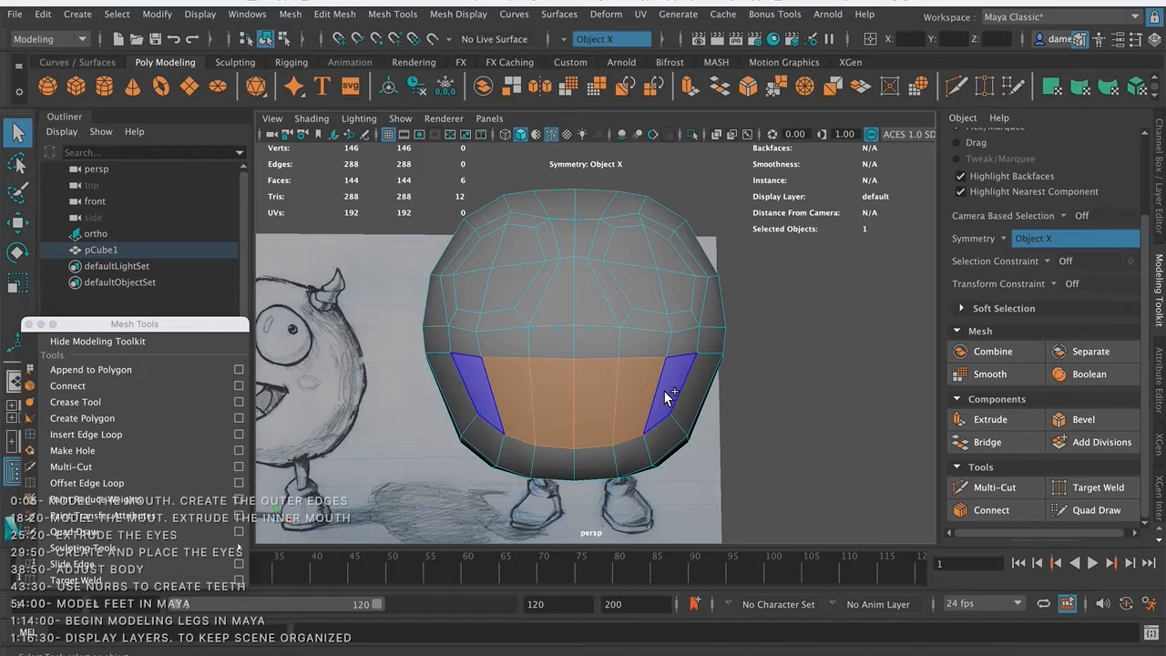
shift+click(664, 403)
alt+drag(735, 363, 708, 346)
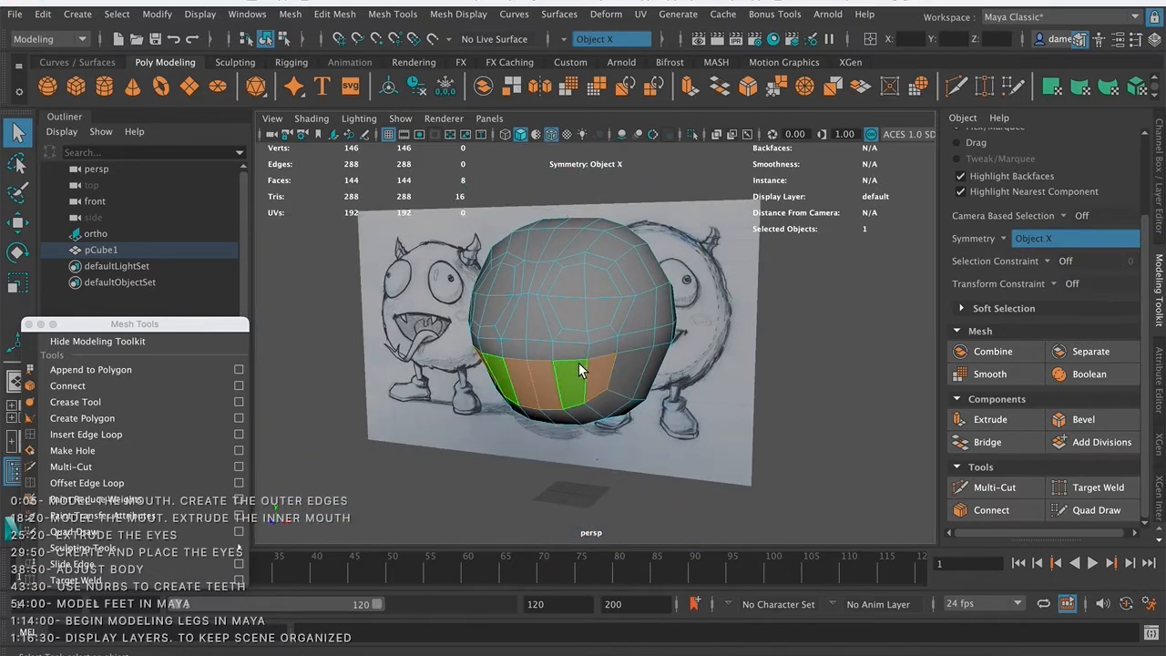
alt+middle_drag(620, 332, 620, 294)
alt+drag(620, 294, 617, 342)
shift+click(540, 325)
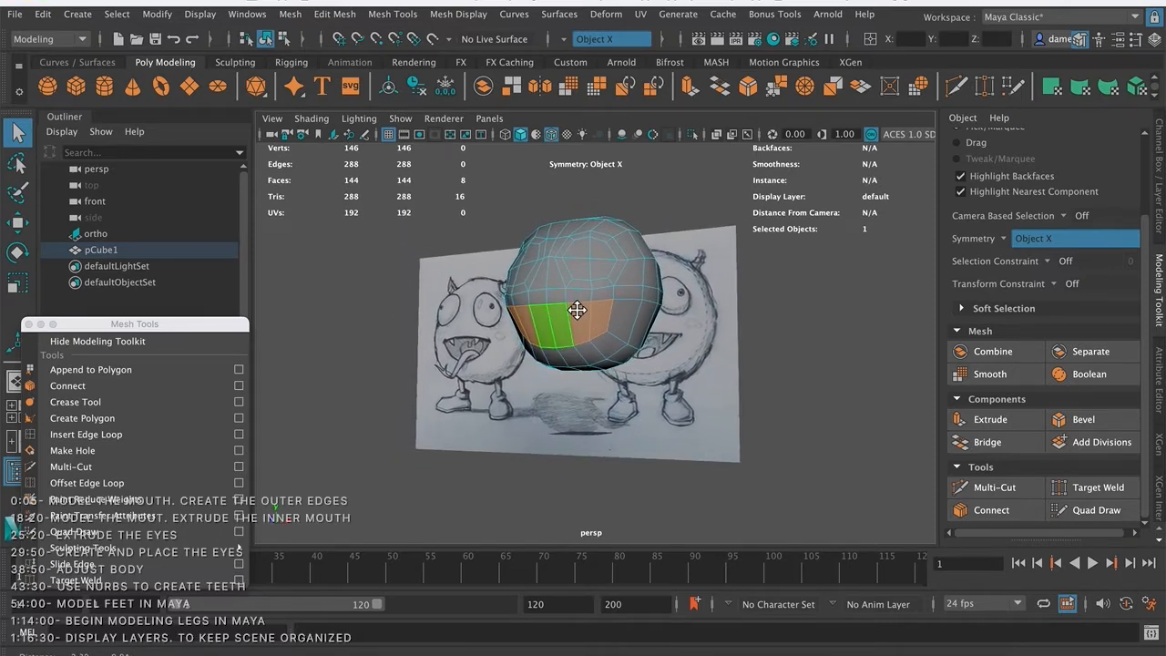
- Bring up the mouth area in the front view and select the mirrored vertices at its upper outer corners
alt+right_drag(536, 319, 740, 329)
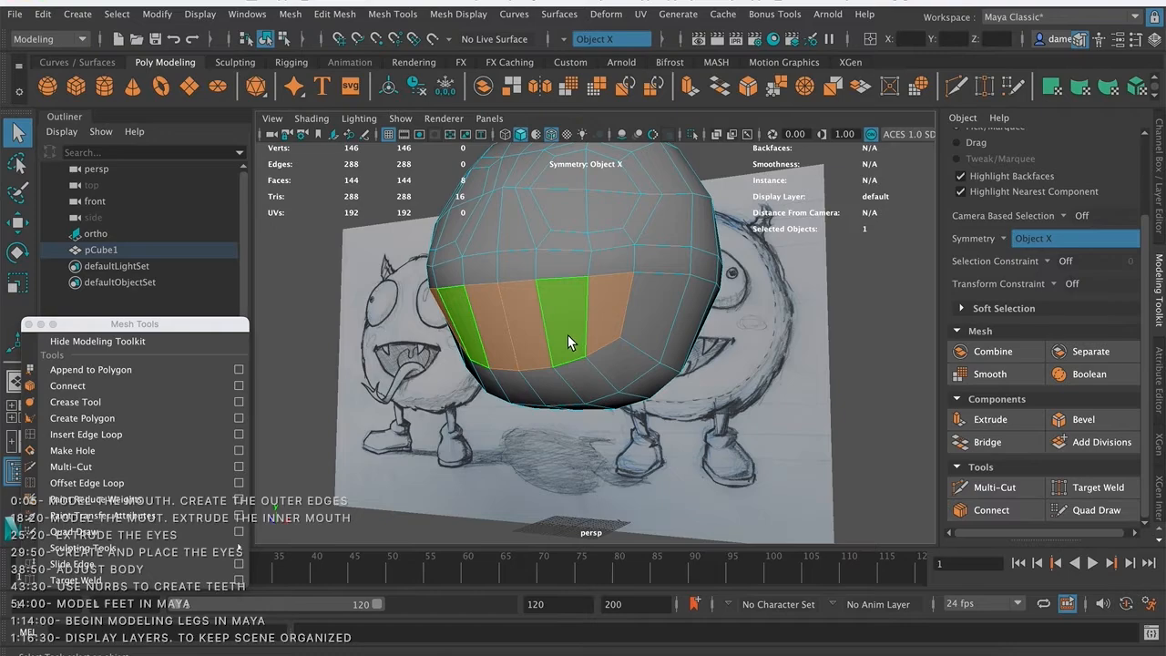
key(space)
key(space)
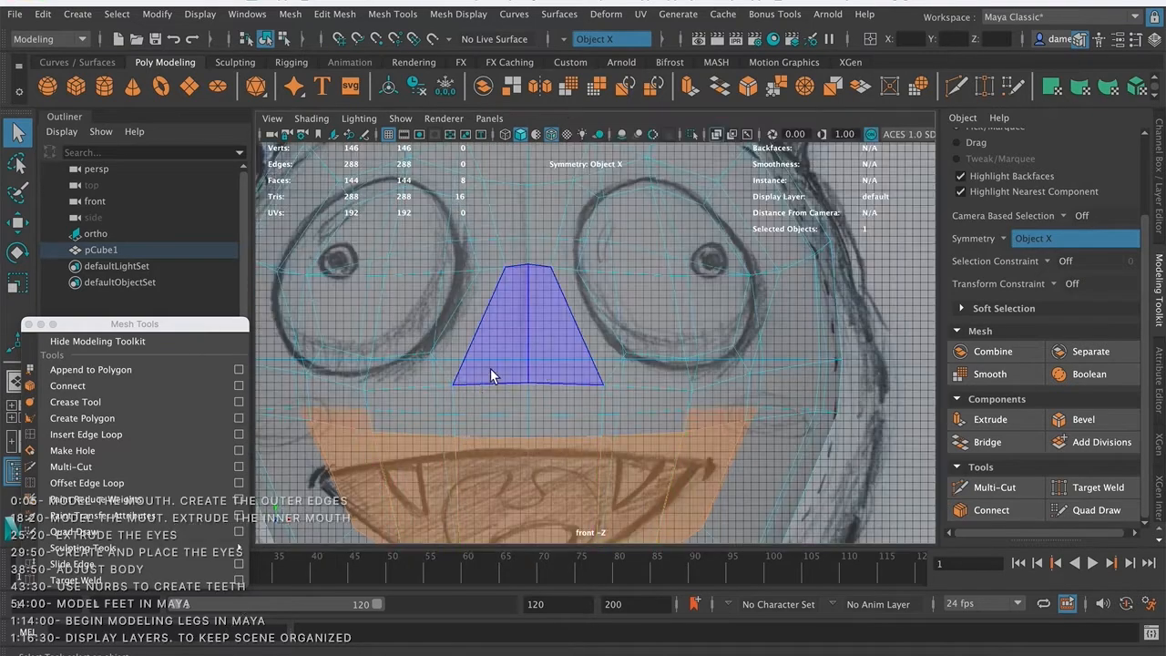
alt+middle_drag(554, 315, 566, 173)
alt+right_drag(498, 329, 432, 357)
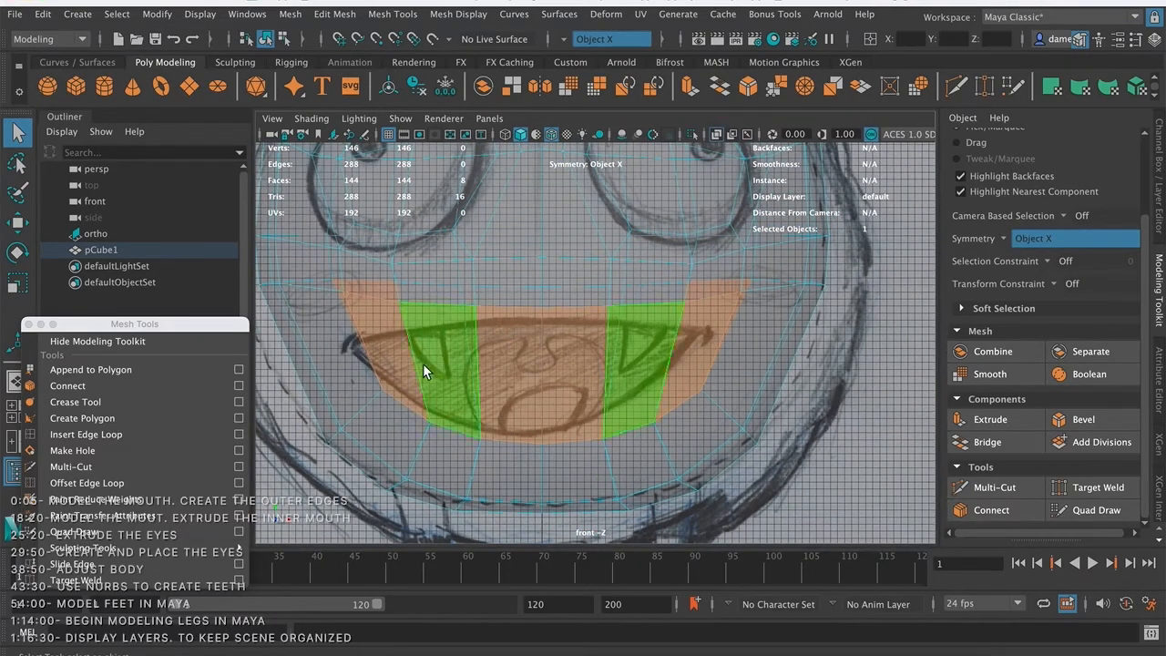
click(358, 328)
right_drag(723, 310, 643, 230)
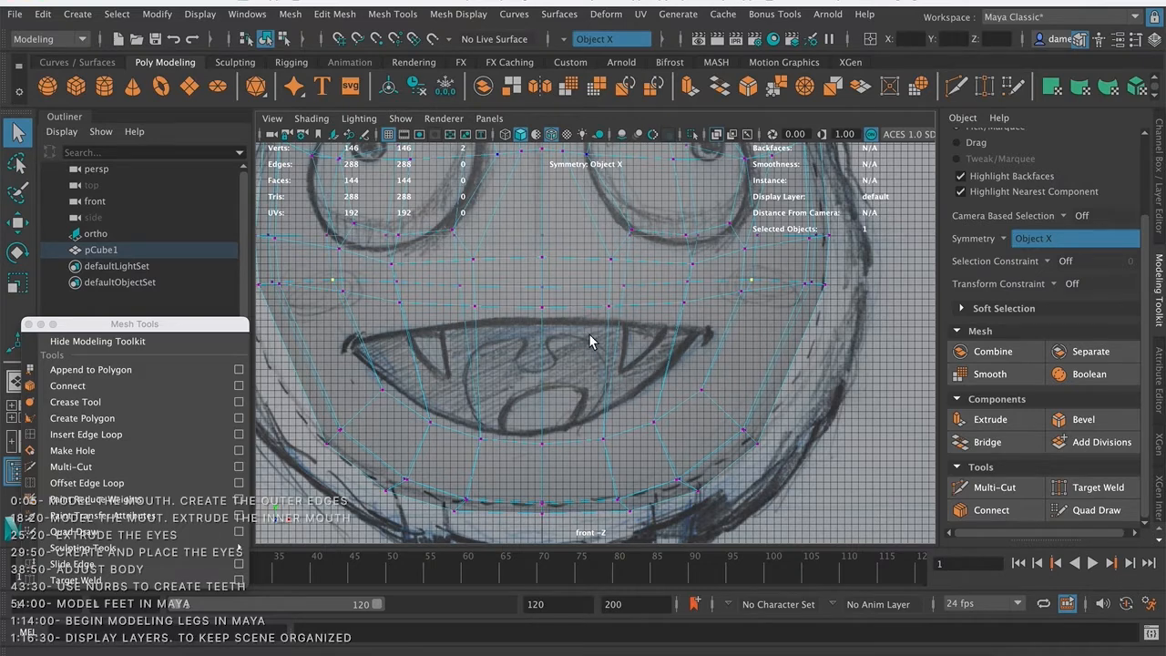
- Reselect the mirrored faces covering the sketched mouth in face mode
right_drag(574, 360, 566, 271)
shift+click(647, 354)
shift+click(698, 349)
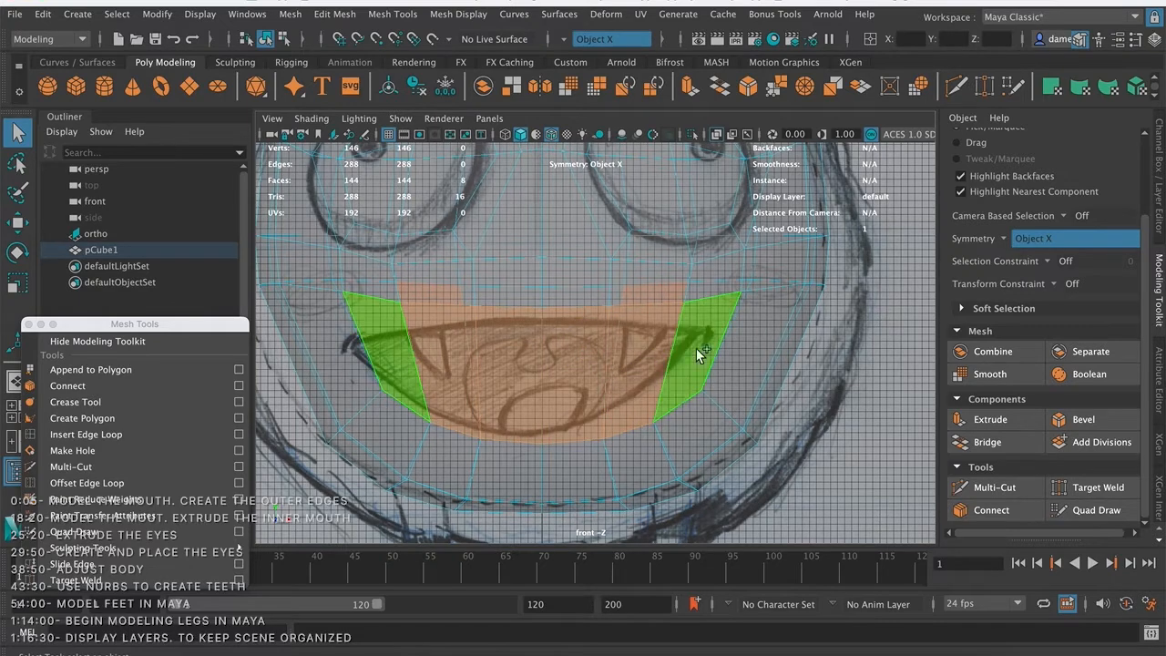
click(584, 405)
click(671, 331)
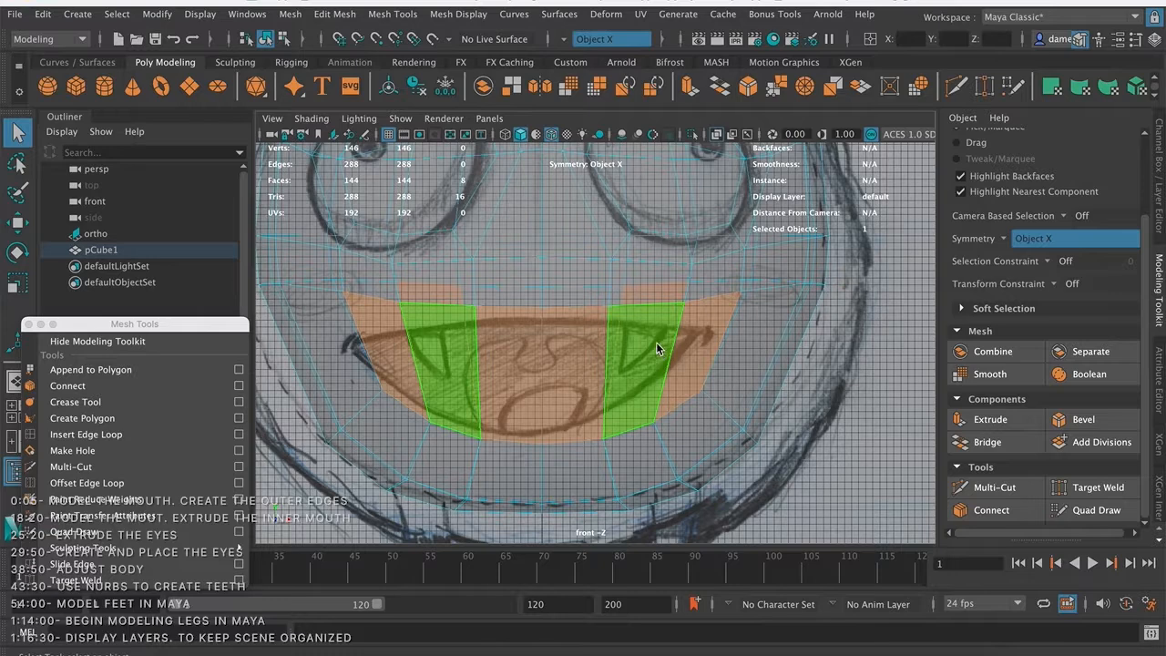
- Deselect the stray faces on the back of the body, keeping only the six mouth faces at the front
key(space)
alt+drag(779, 320, 682, 307)
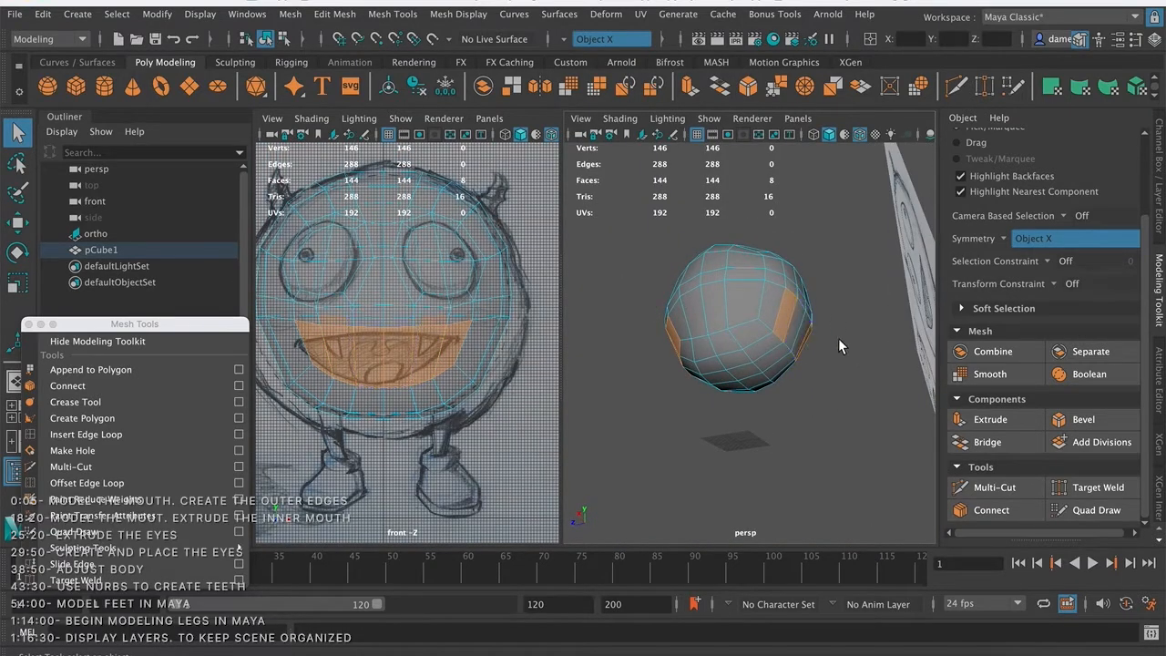
ctrl+click(781, 338)
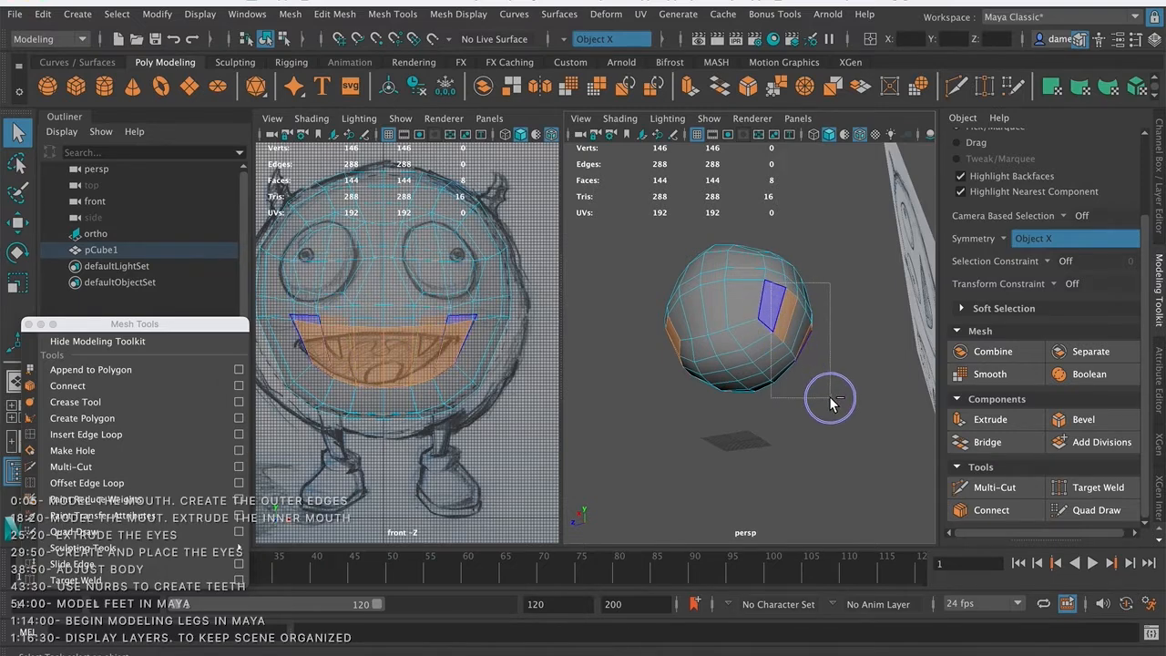
alt+drag(679, 337, 809, 357)
alt+middle_drag(764, 305, 763, 296)
scroll(763, 296, up, 8)
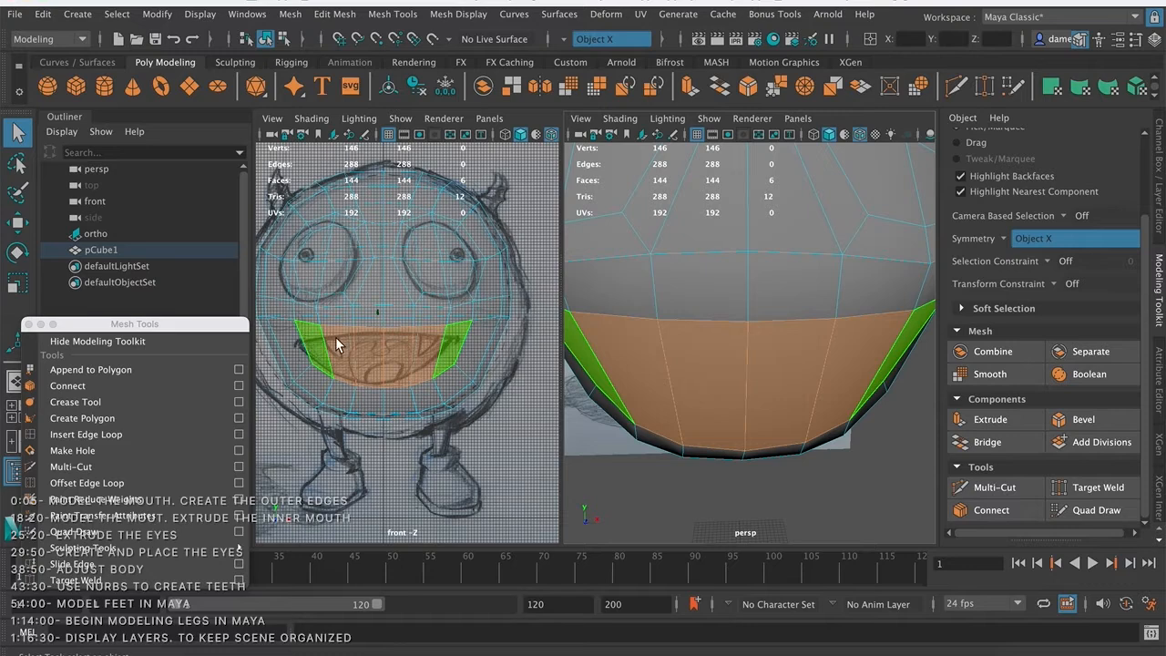
- Extrude the six selected mouth faces
scroll(733, 308, down, 5)
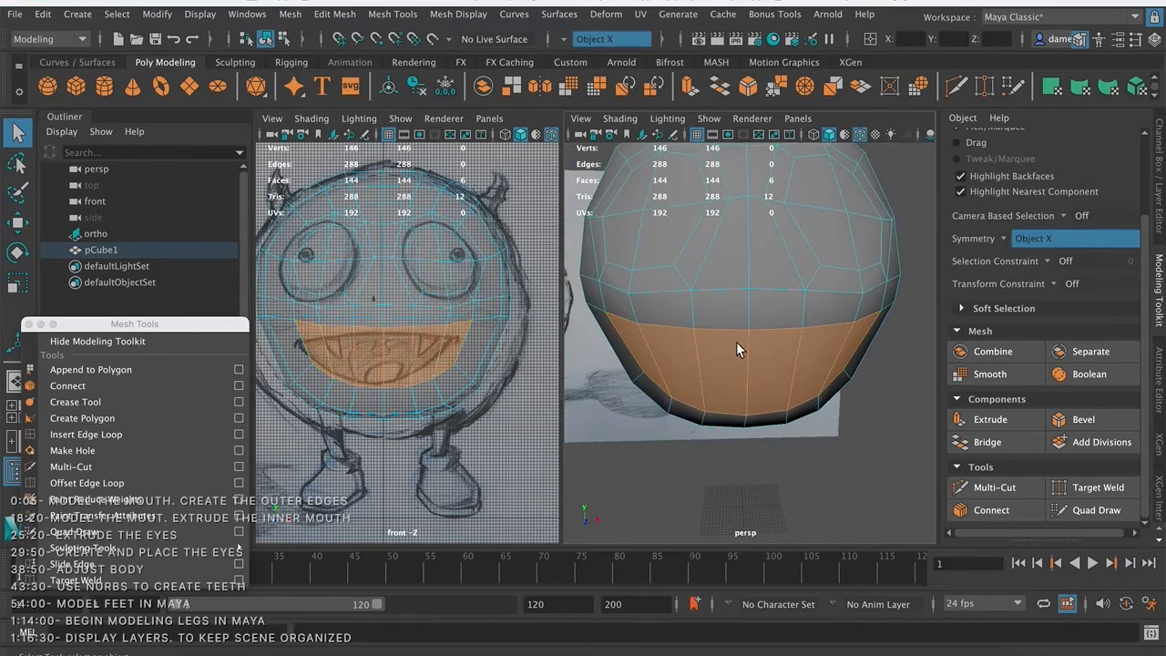
alt+drag(736, 343, 722, 327)
alt+middle_drag(722, 327, 720, 351)
alt+drag(720, 352, 725, 325)
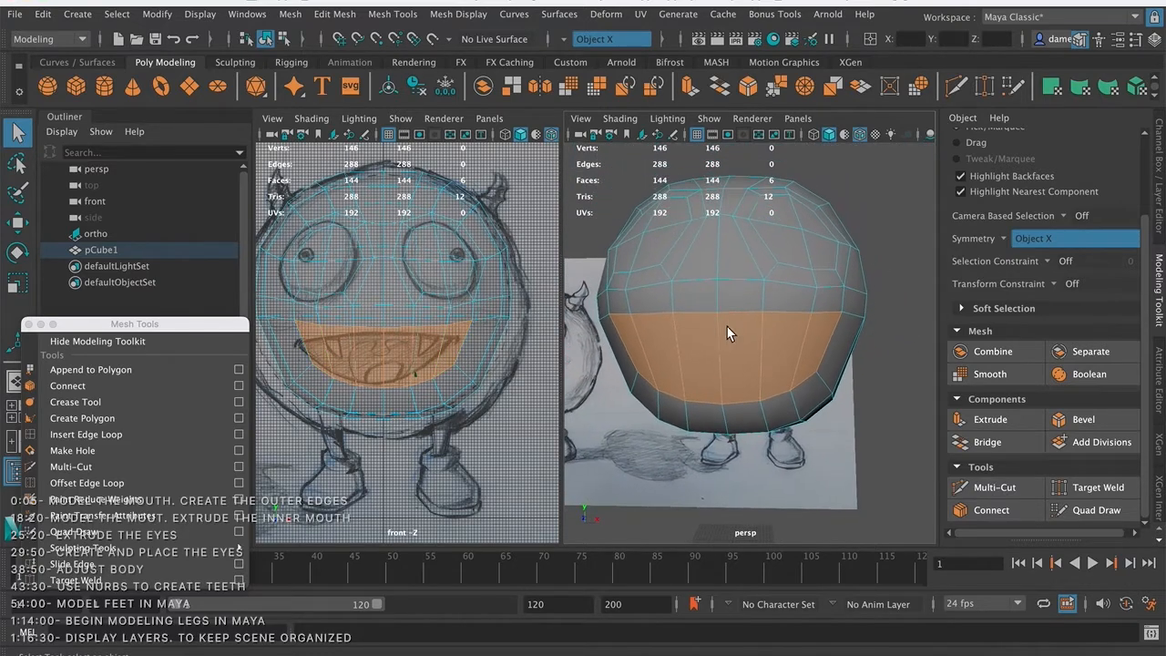
click(991, 419)
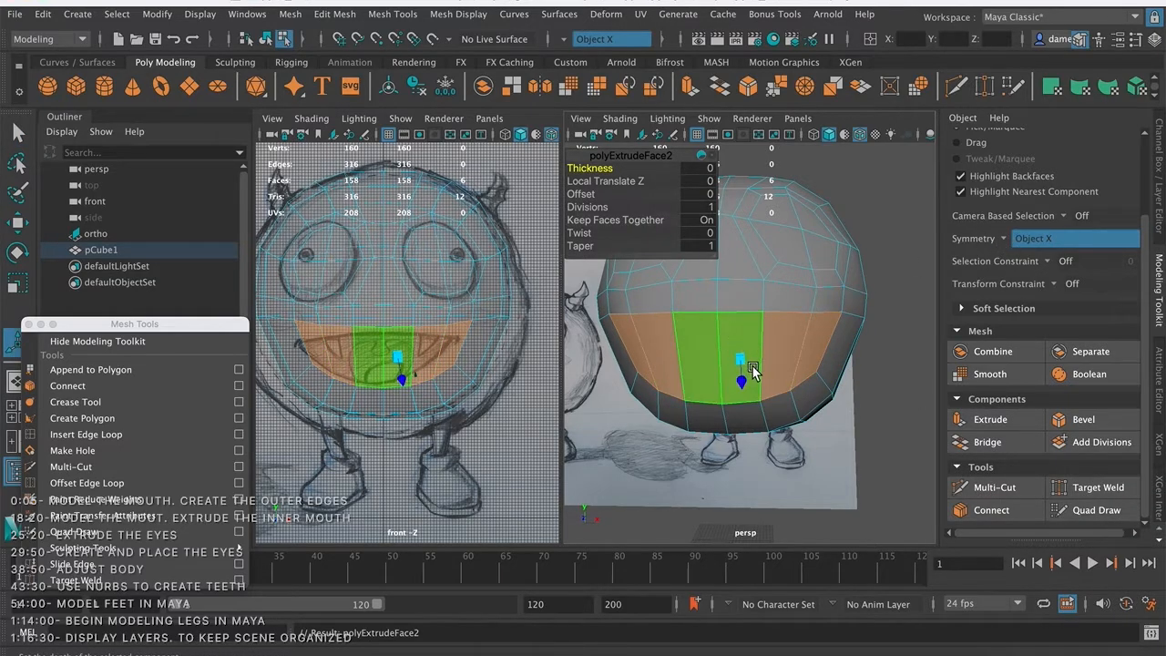
- Scale the extruded mouth faces uniformly inward to leave a ring of faces around them, and leave the Extrude tool
alt+drag(747, 365, 776, 379)
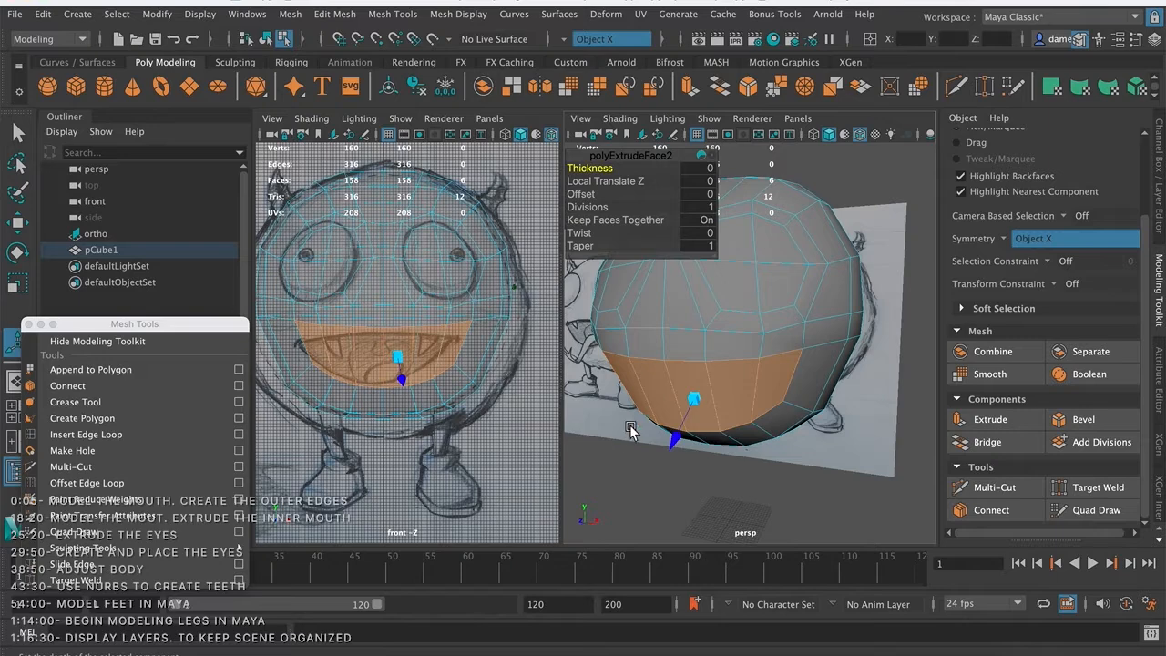
alt+drag(726, 434, 739, 443)
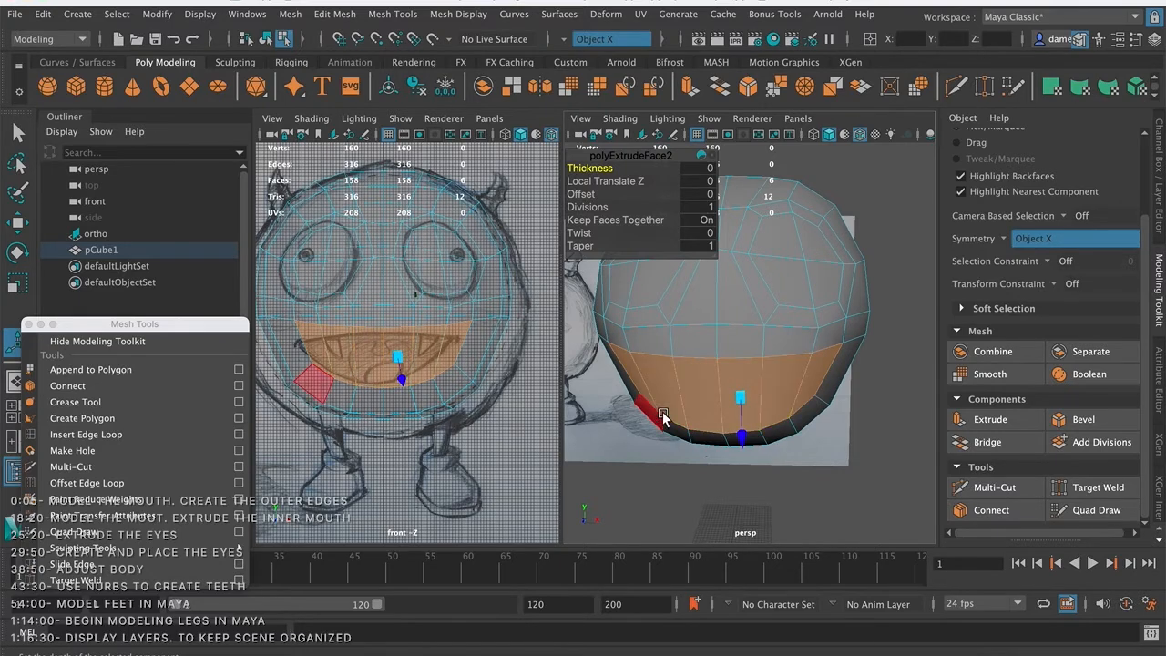
drag(740, 396, 733, 398)
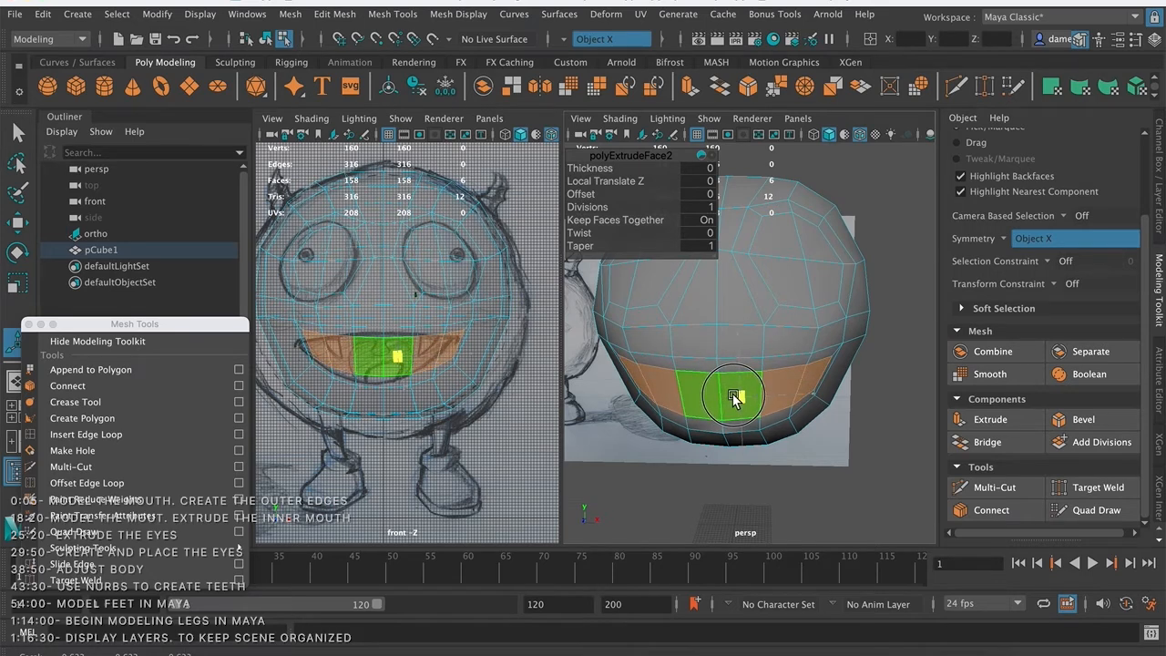
click(783, 401)
alt+drag(784, 401, 838, 414)
click(807, 381)
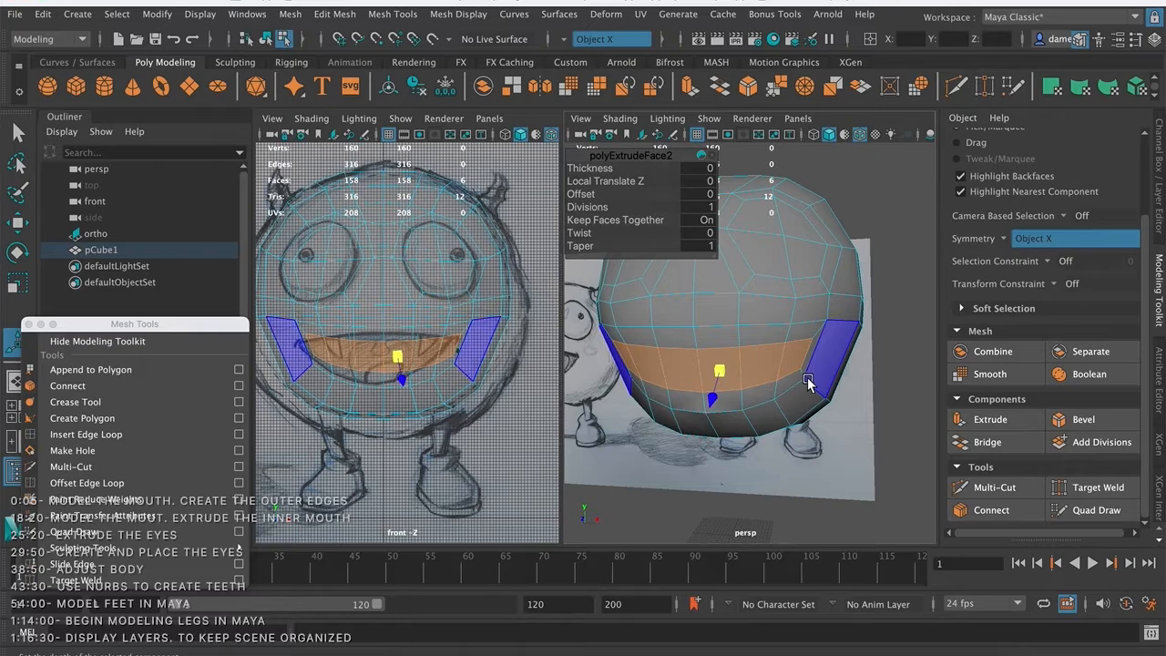
key(q)
- Select the mirrored face loops around both eyes to check the topology
mouse_move(708, 329)
alt+mouse_down()
mouse_move(733, 301)
mouse_move(717, 327)
alt+mouse_up()
scroll(733, 300, down, 5)
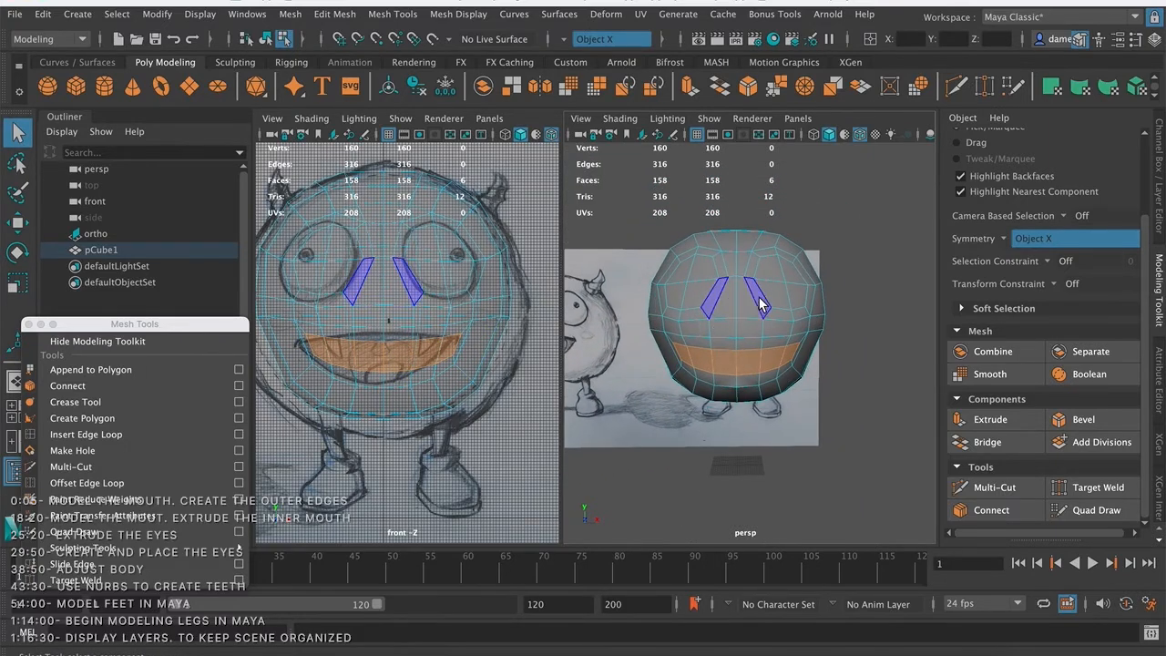
click(777, 316)
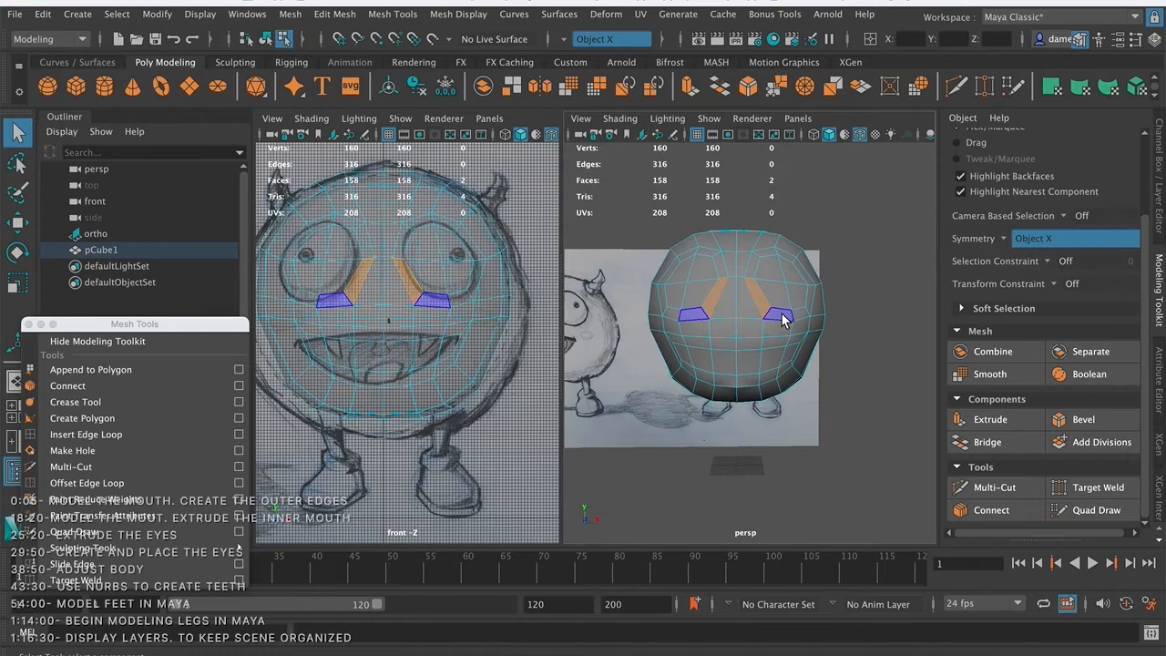
double_click(782, 318)
alt+drag(837, 332, 781, 321)
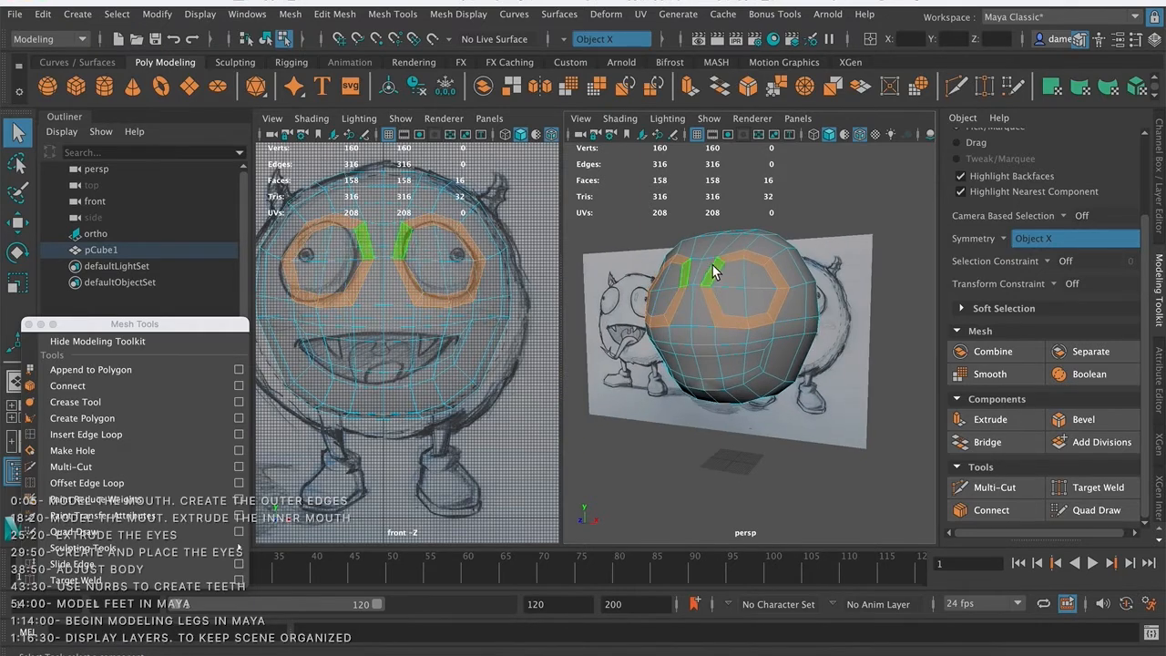
alt+middle_drag(769, 300, 783, 284)
alt+right_drag(783, 283, 805, 294)
alt+drag(756, 305, 790, 307)
- Select the full ring of faces surrounding the mouth
click(781, 291)
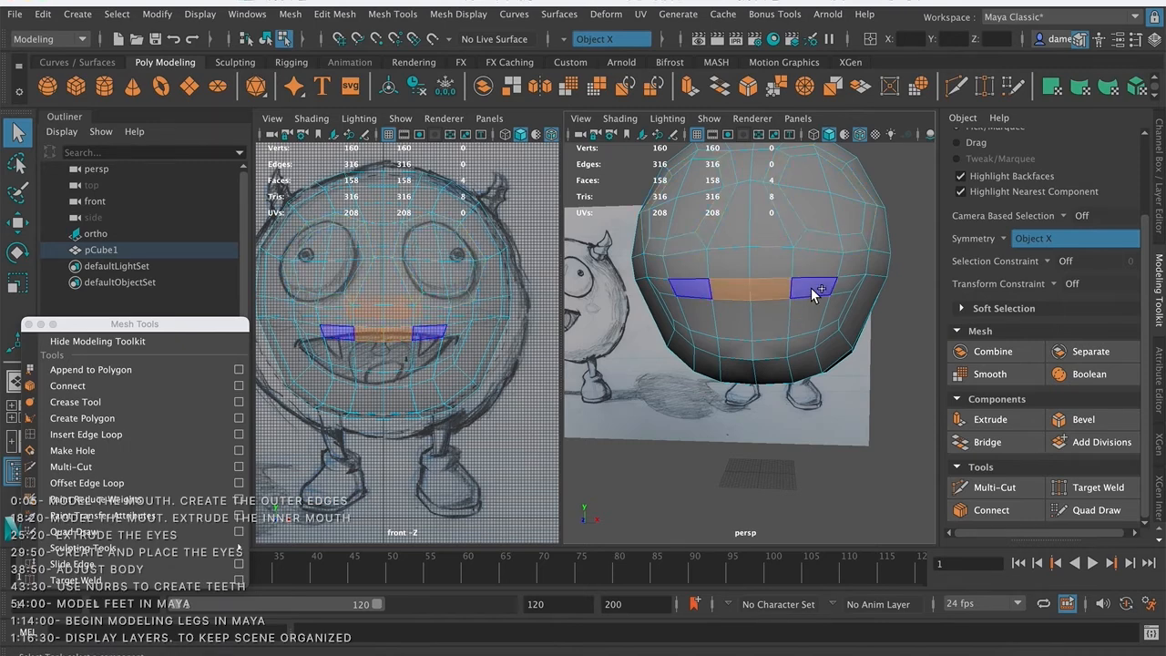
shift+double_click(810, 286)
click(806, 290)
shift+double_click(781, 291)
alt+drag(840, 302, 823, 283)
alt+right_drag(823, 283, 807, 335)
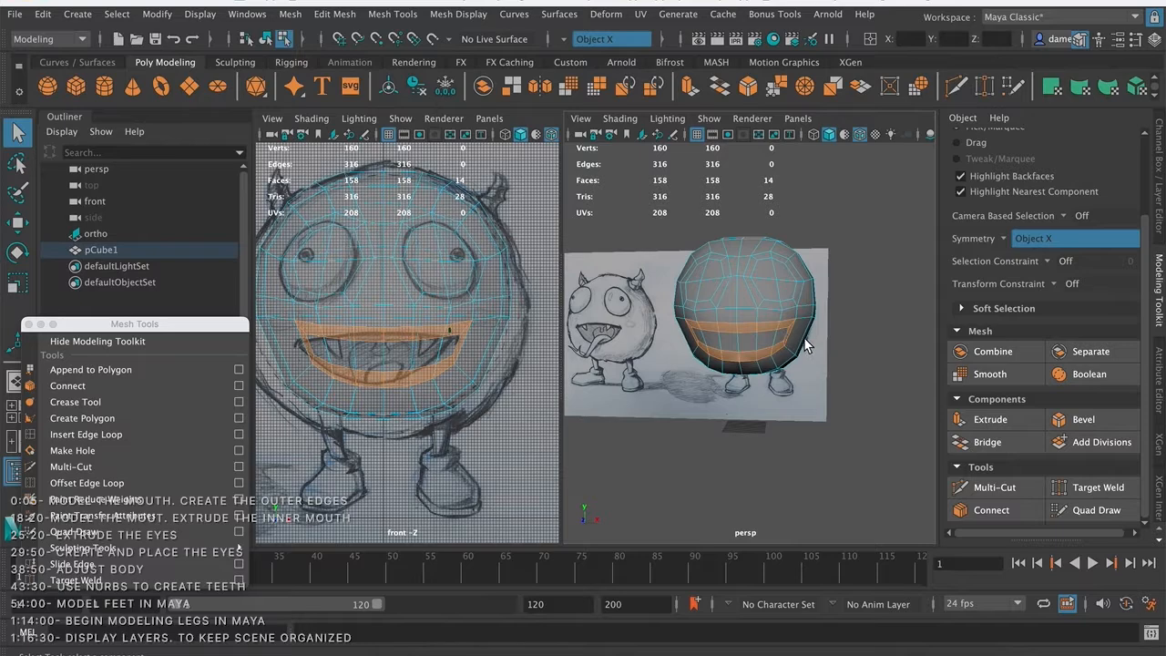
- Examine the face ring around the mouth from several perspective angles and against the sketch in the front view
alt+drag(805, 333, 770, 336)
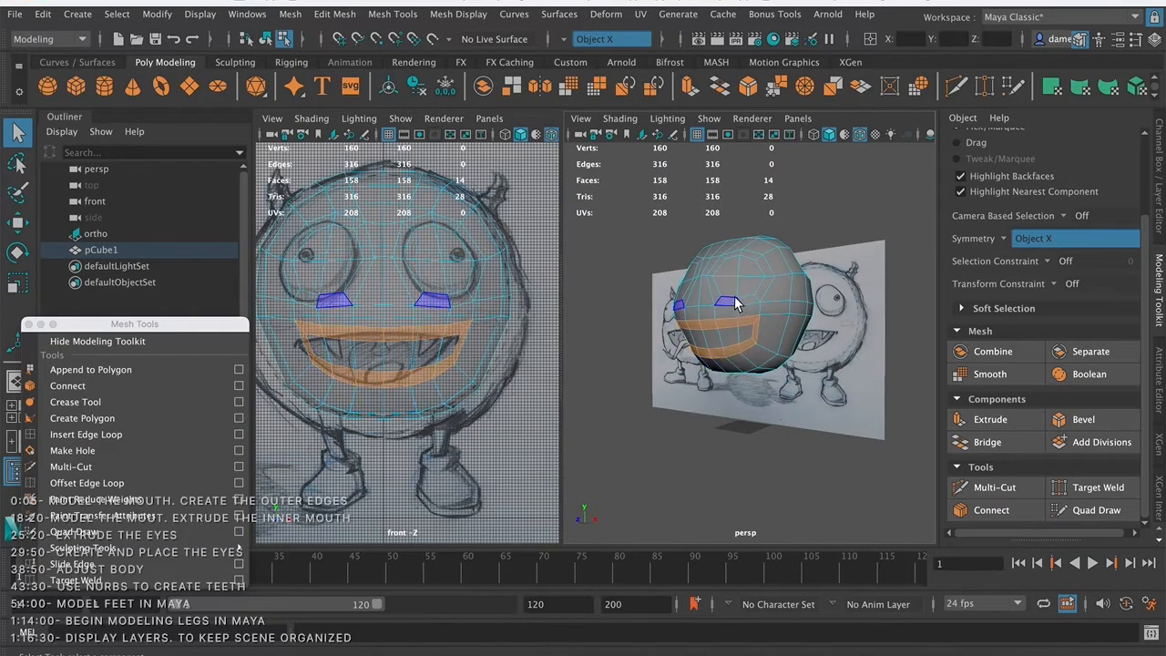
alt+drag(795, 362, 744, 385)
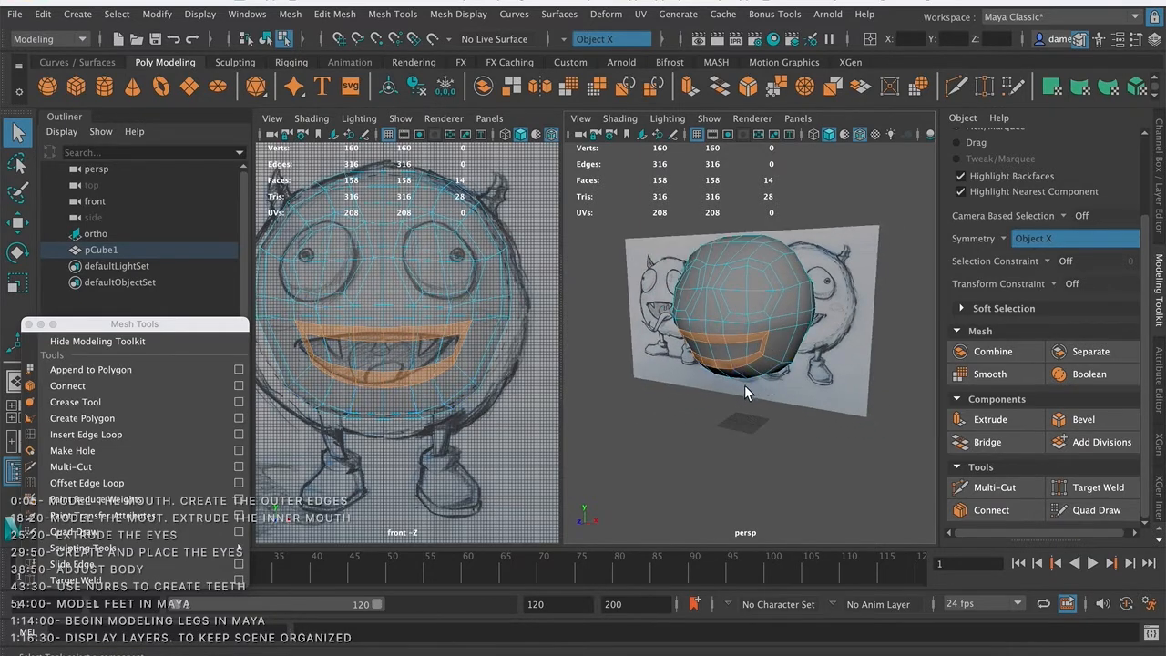
shift+click(773, 324)
alt+middle_drag(772, 324, 808, 282)
alt+right_drag(755, 292, 854, 273)
alt+middle_drag(849, 223, 750, 293)
alt+drag(734, 333, 753, 279)
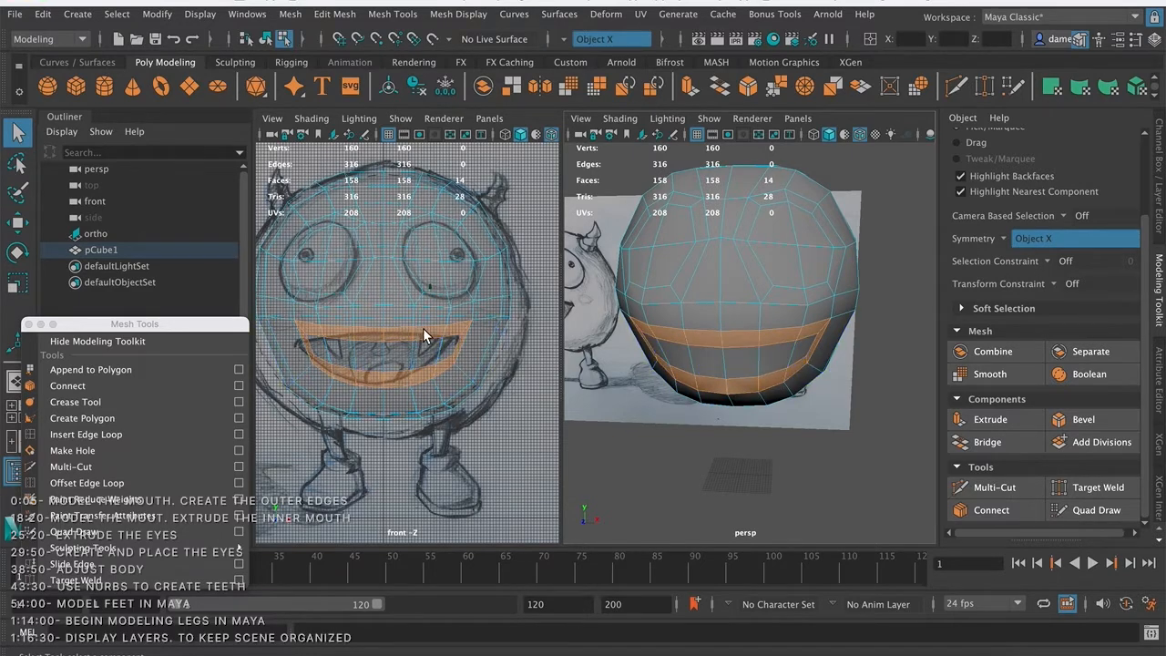
key(space)
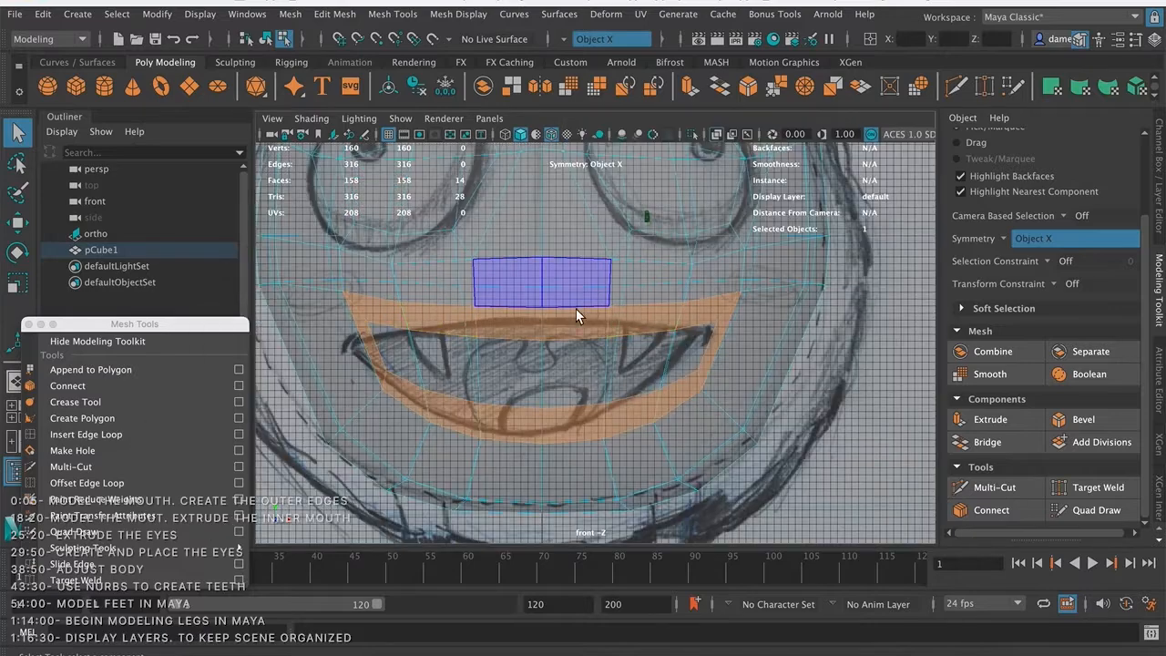
alt+middle_drag(557, 306, 549, 242)
alt+right_drag(550, 242, 575, 268)
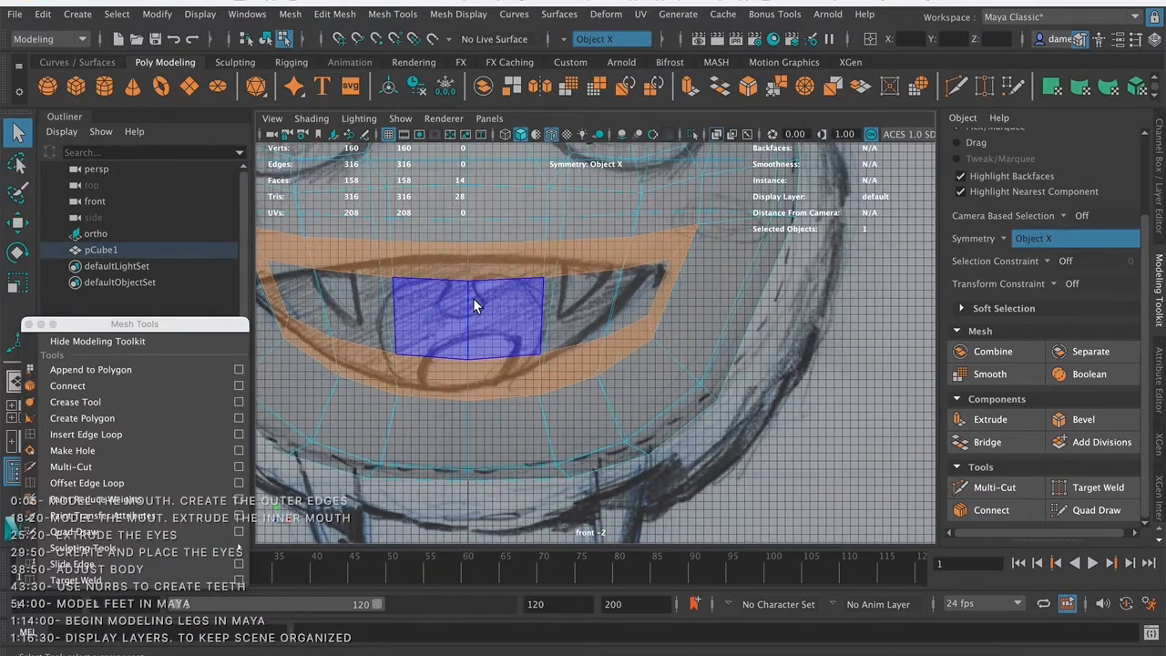
alt+middle_drag(553, 258, 631, 344)
alt+right_drag(599, 308, 539, 293)
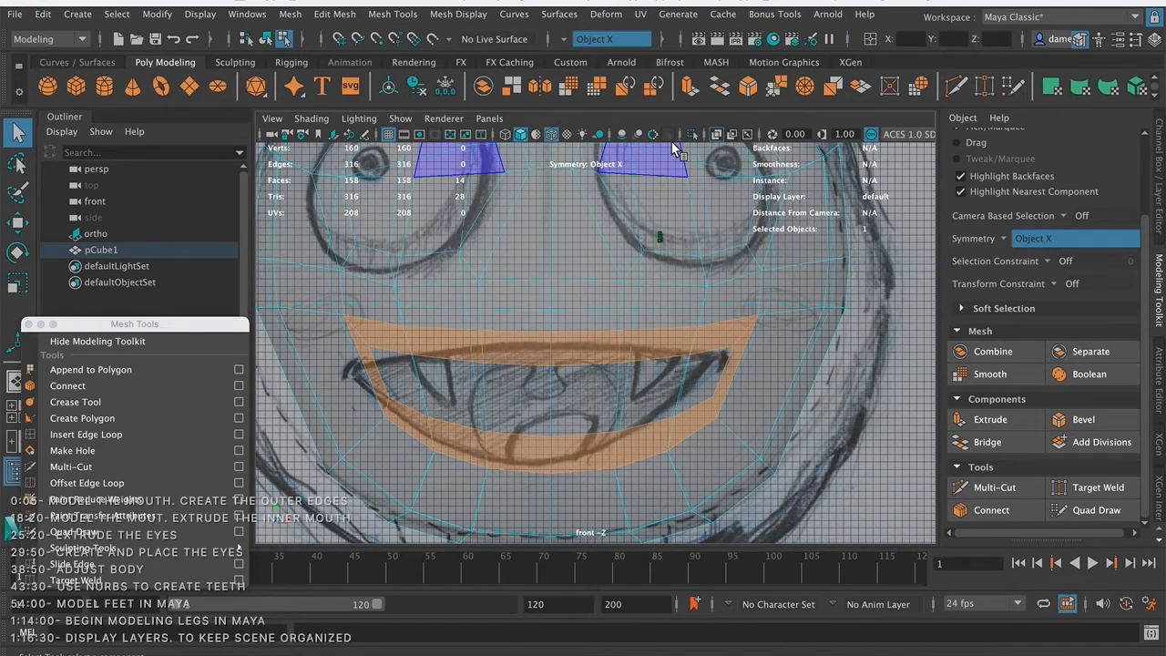
click(489, 119)
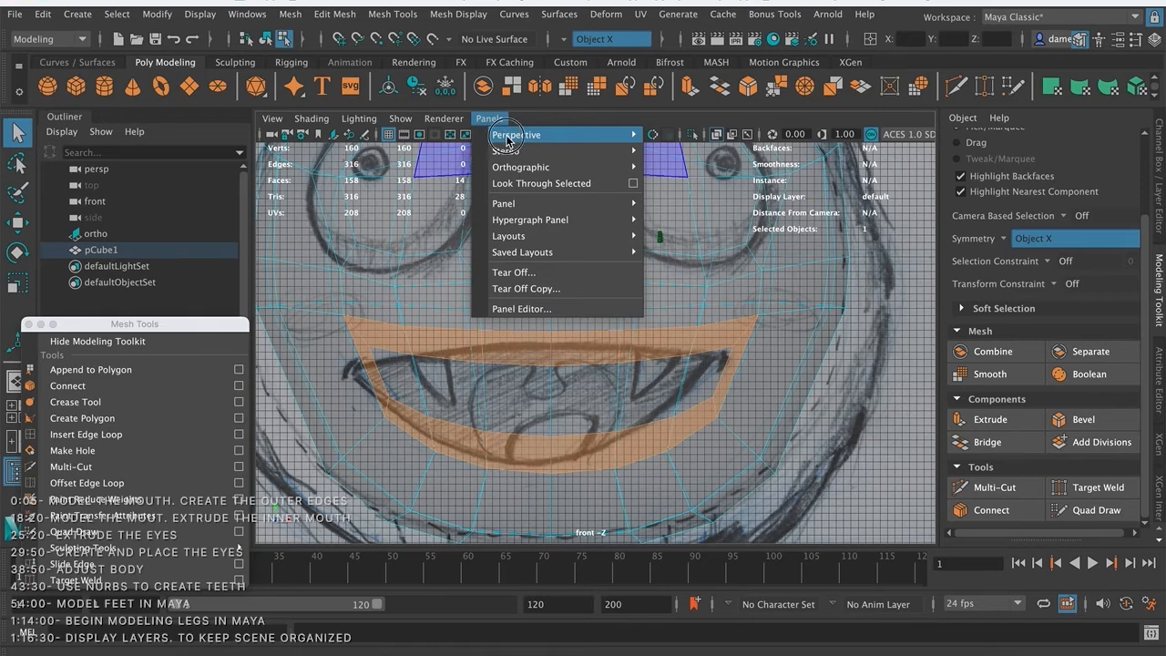
mouse_move(521, 167)
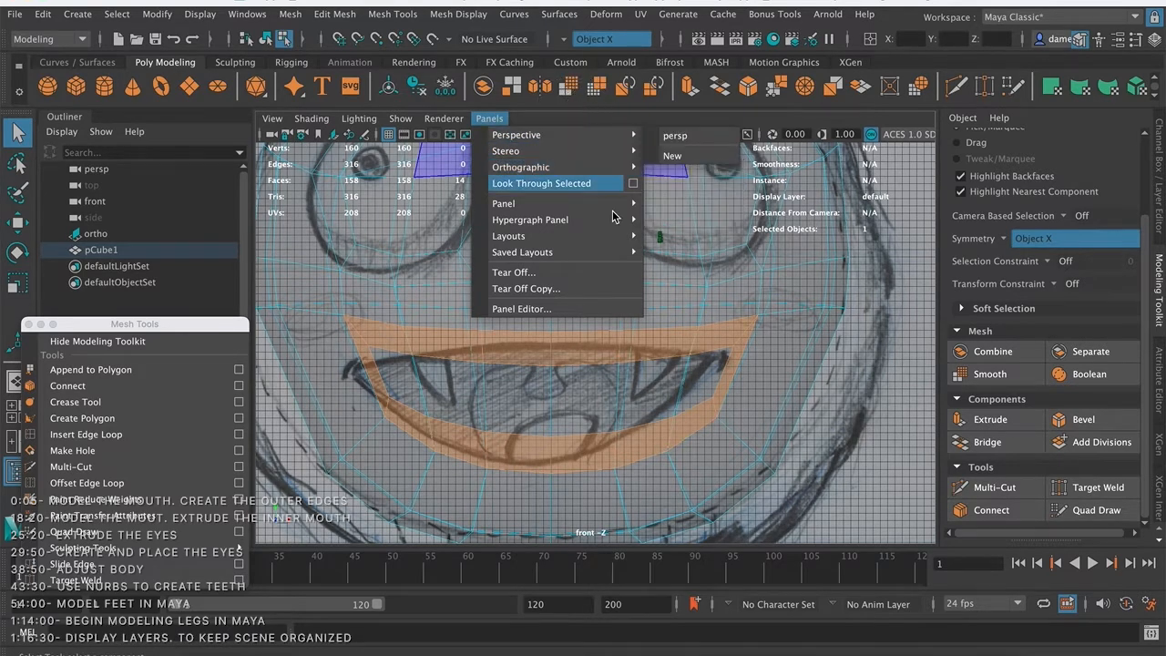
click(903, 382)
- Move the two centre-line vertices of the mouth's upper ring slightly up toward the eyes in vertex mode
alt+middle_drag(571, 300, 531, 269)
alt+right_drag(531, 268, 627, 288)
right_drag(475, 304, 397, 226)
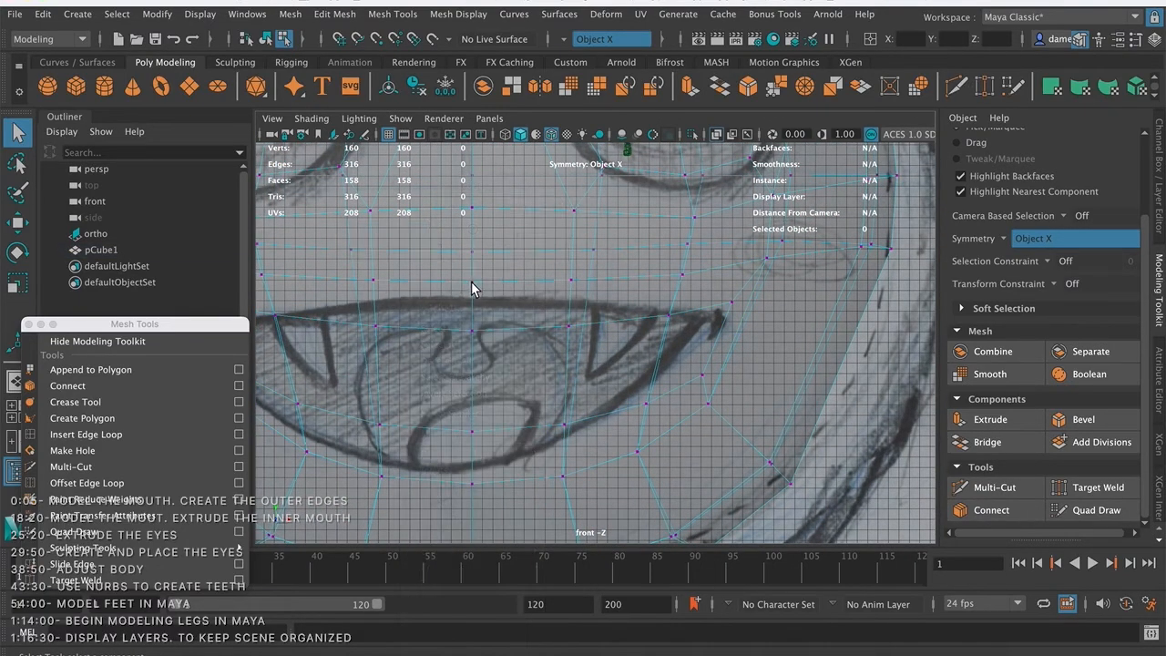
click(470, 282)
shift+click(474, 330)
key(space)
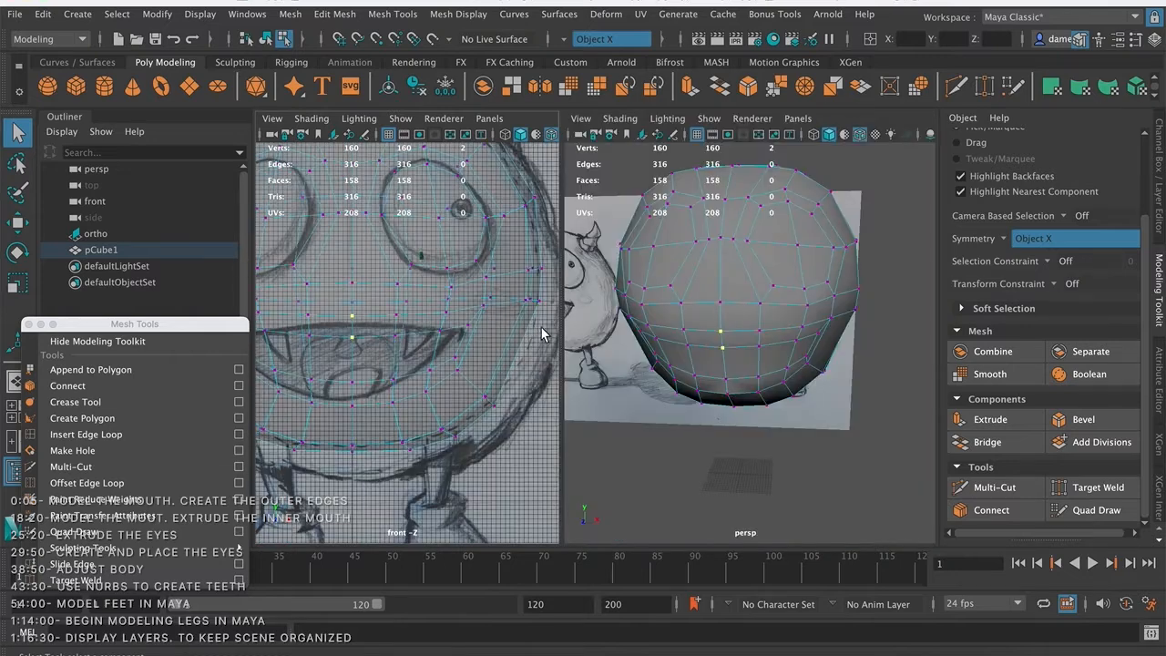
key(f)
key(w)
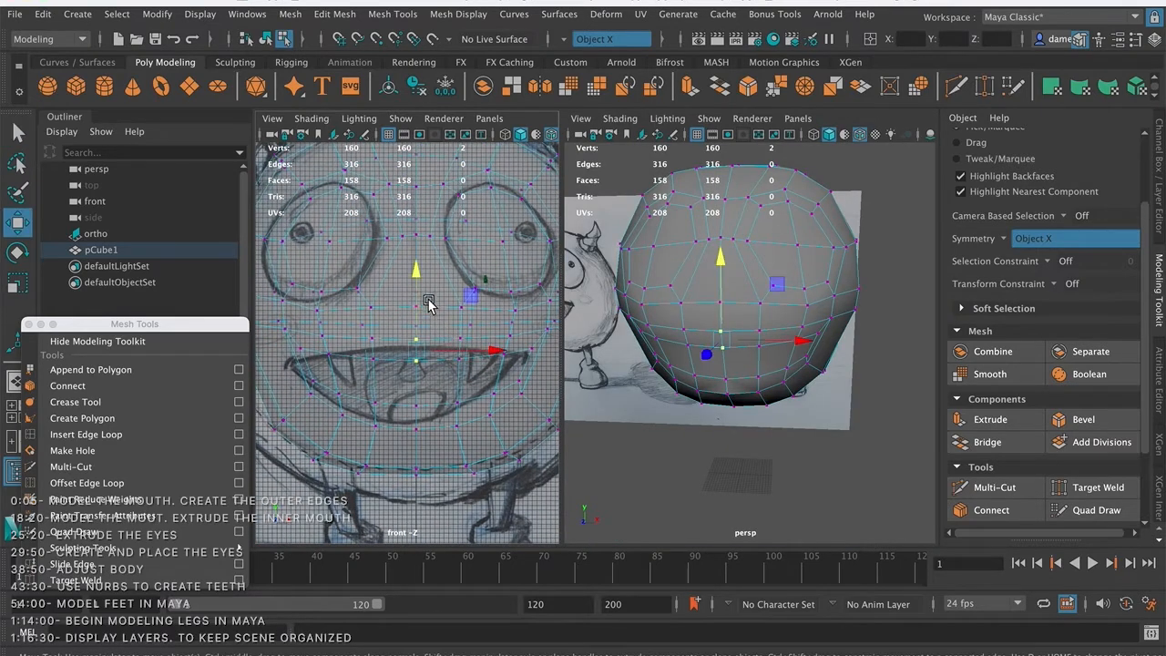
drag(415, 276, 421, 257)
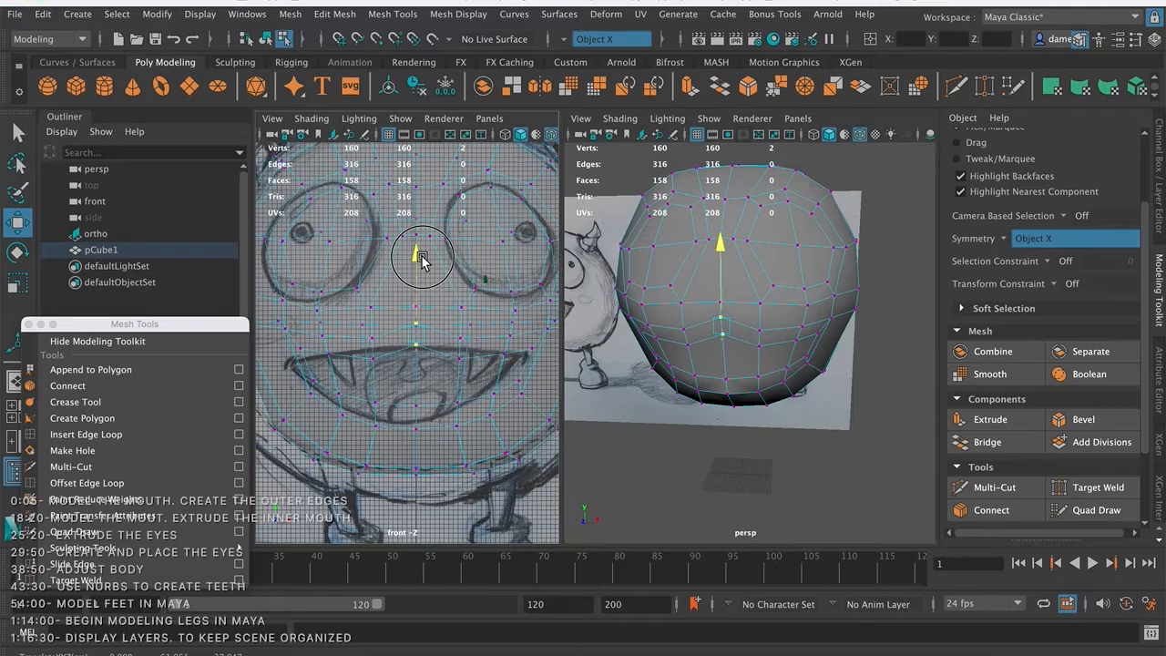
- Raise the mirrored vertex pairs beside the centre of the upper mouth ring to the drawn upper lip line
alt+middle_drag(461, 308, 413, 299)
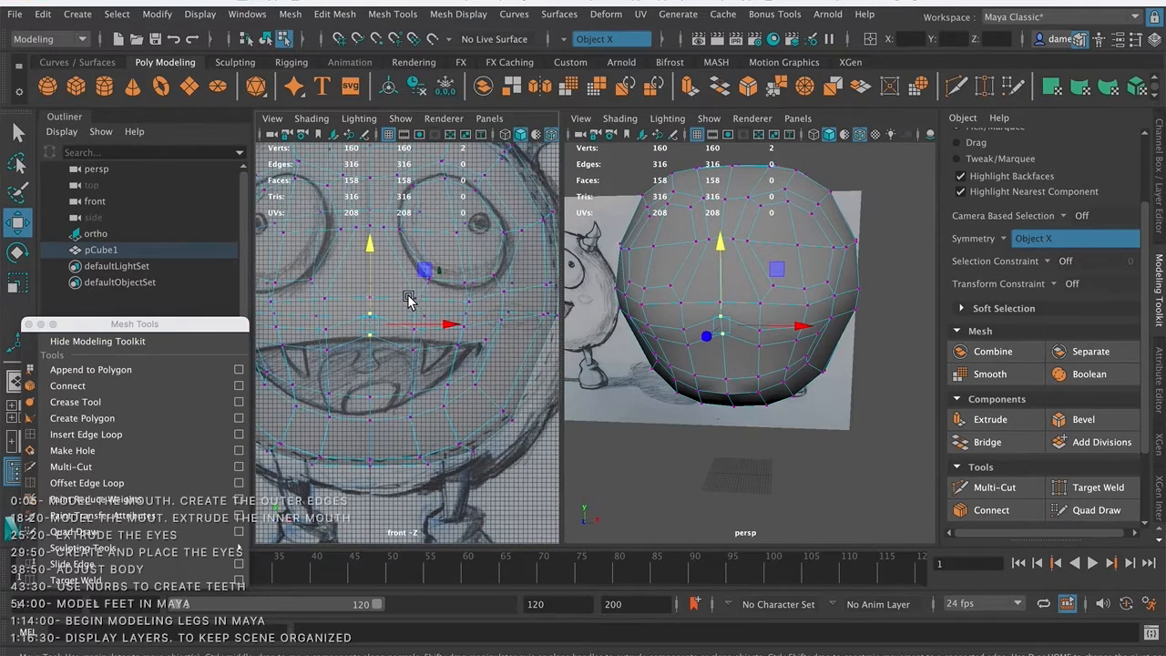
alt+right_drag(408, 301, 424, 362)
click(412, 355)
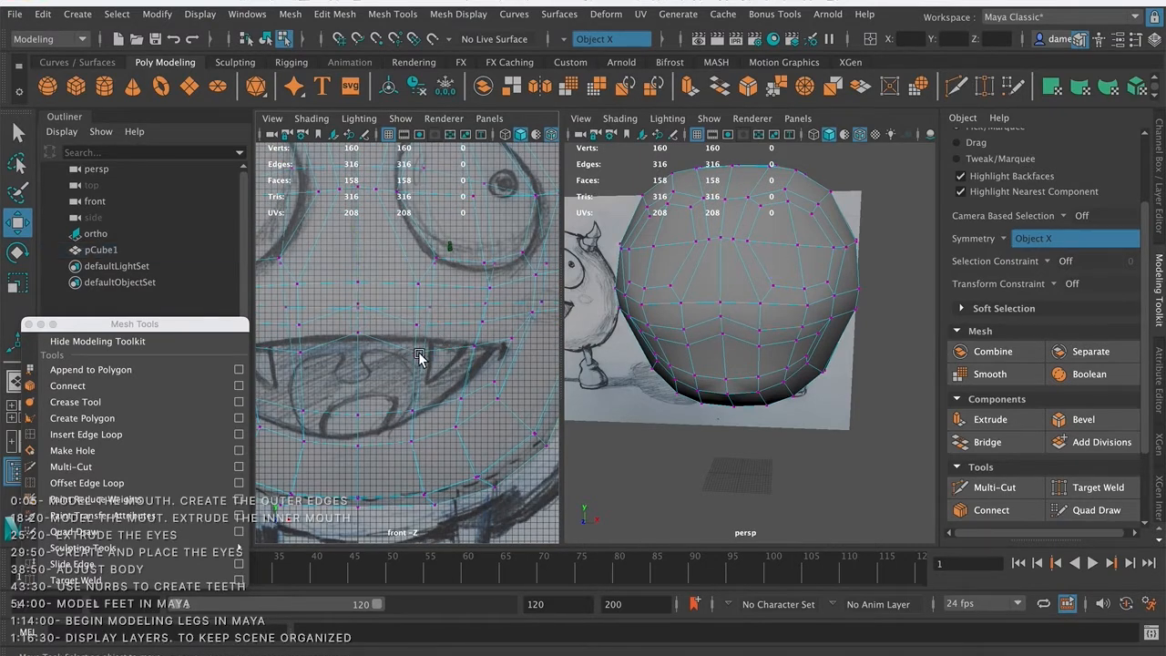
key(q)
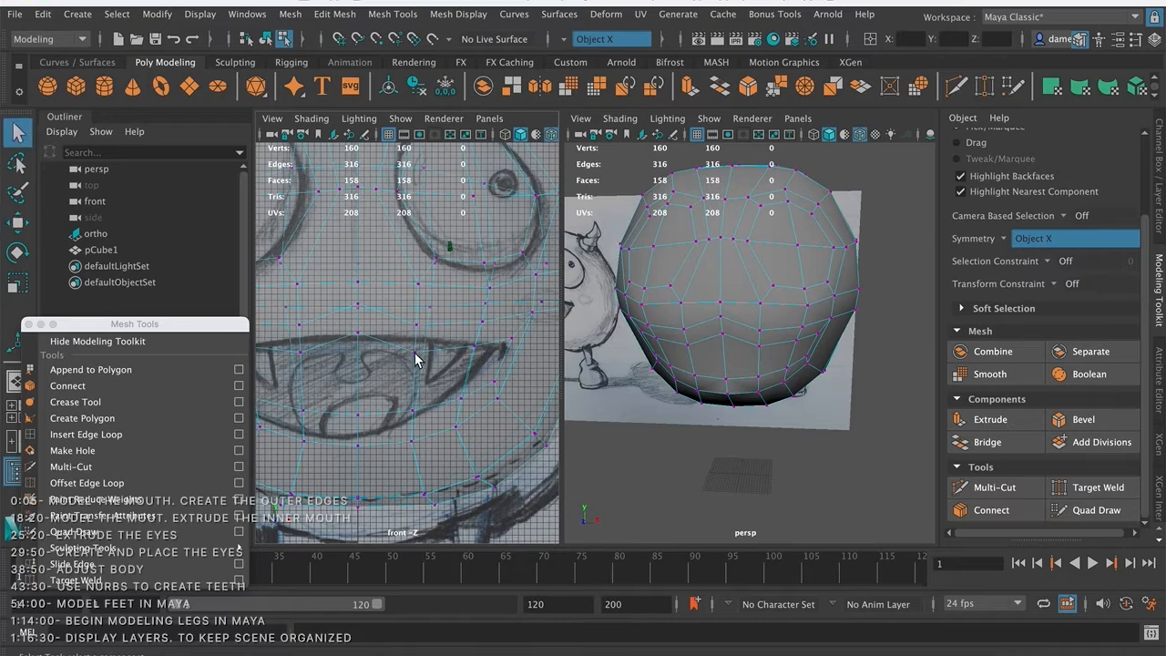
click(415, 353)
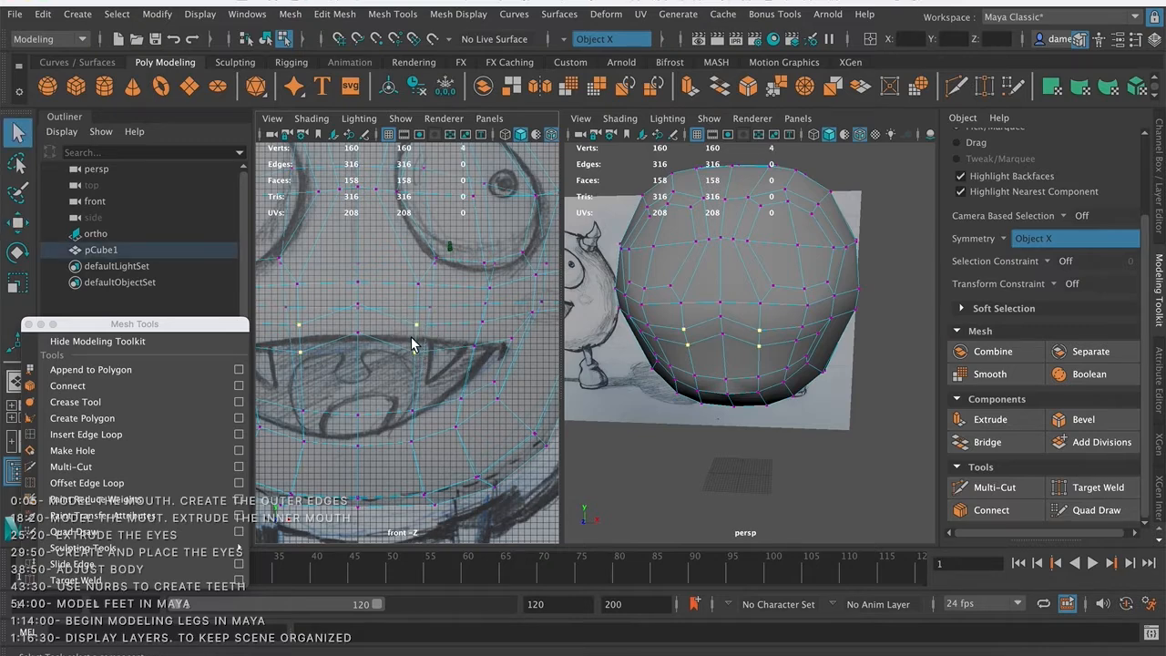
key(w)
drag(417, 261, 420, 246)
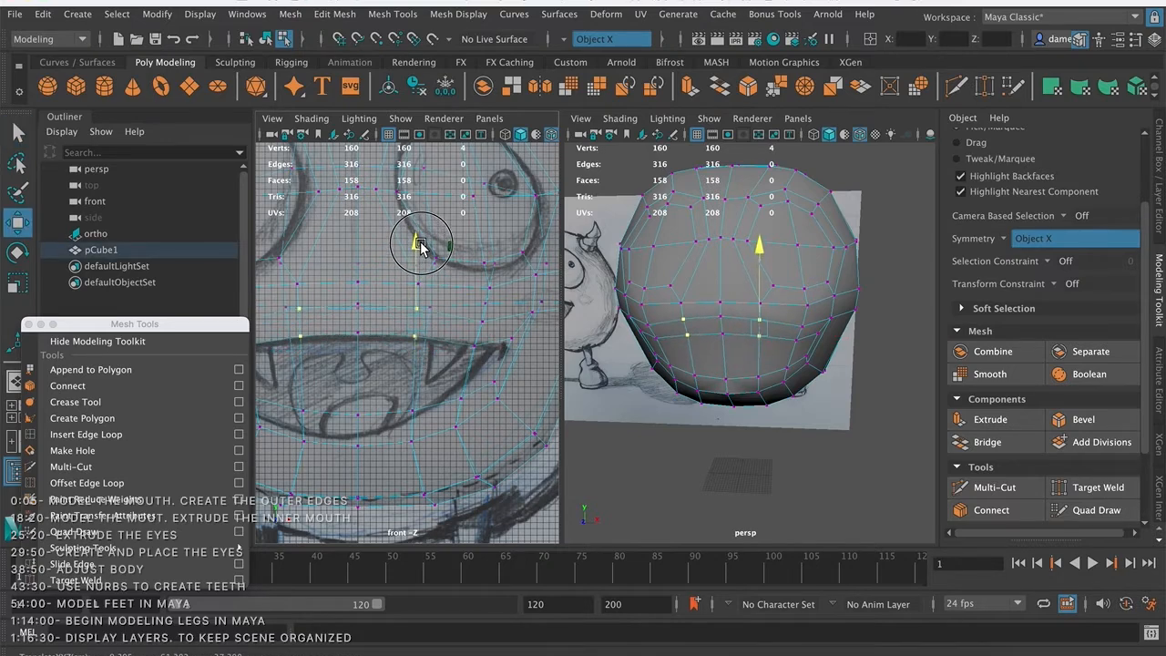
- Move the mirrored upper-ring vertex pairs just inside the mouth corners slightly up onto the drawn lip line
click(473, 346)
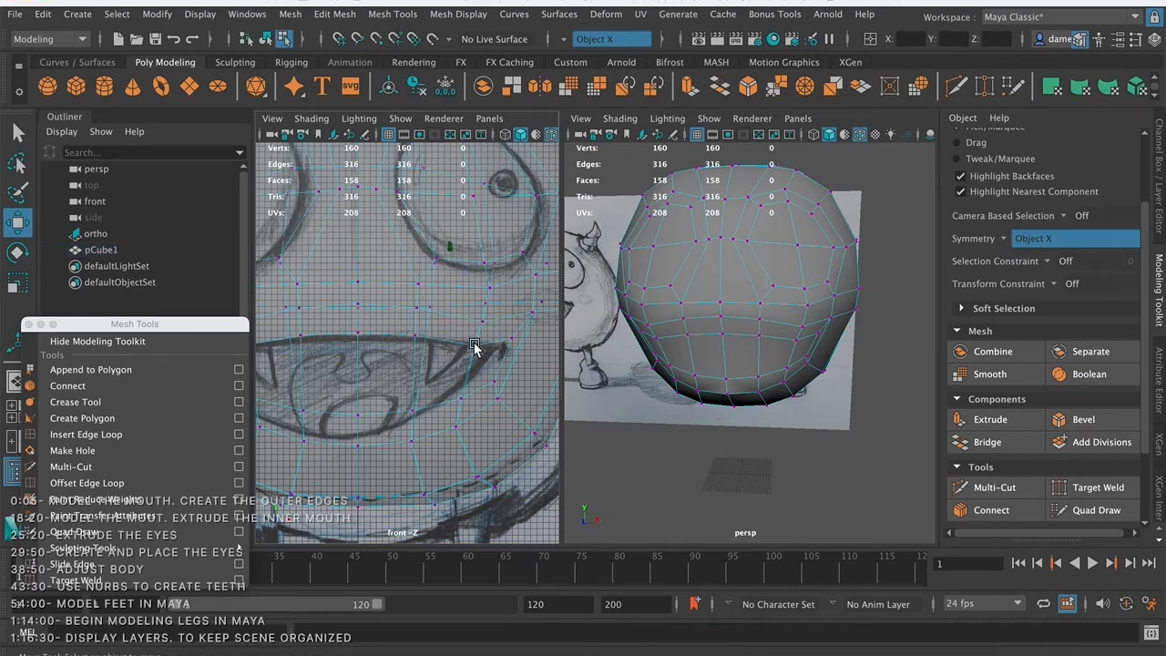
click(481, 341)
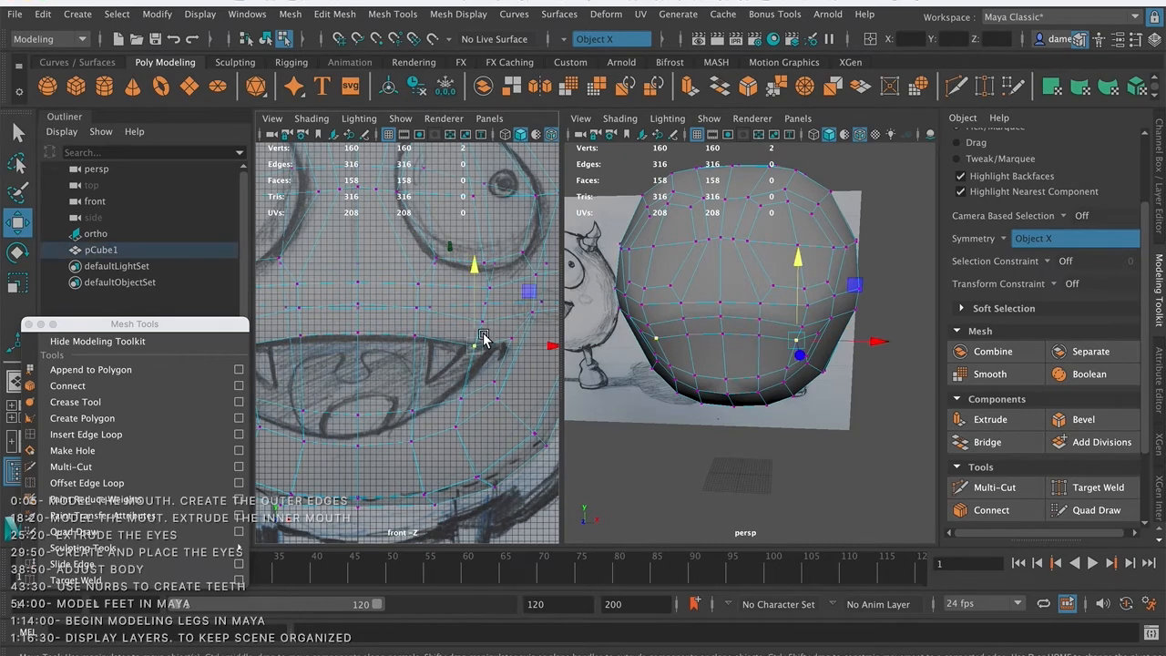
key(q)
shift+click(483, 322)
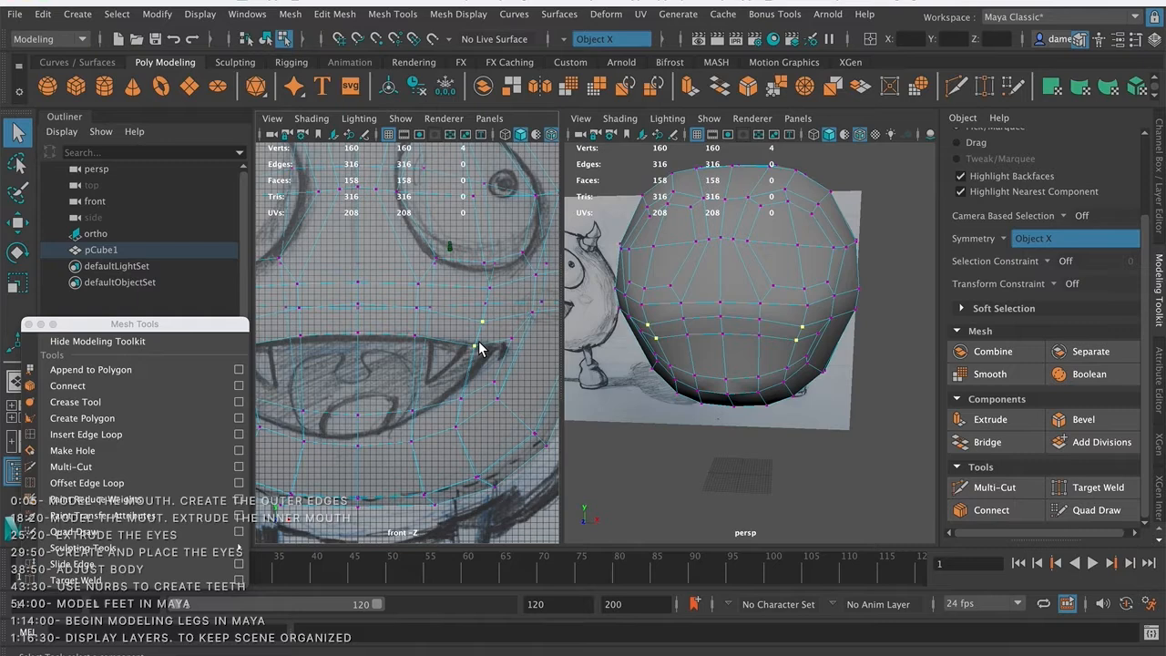
key(w)
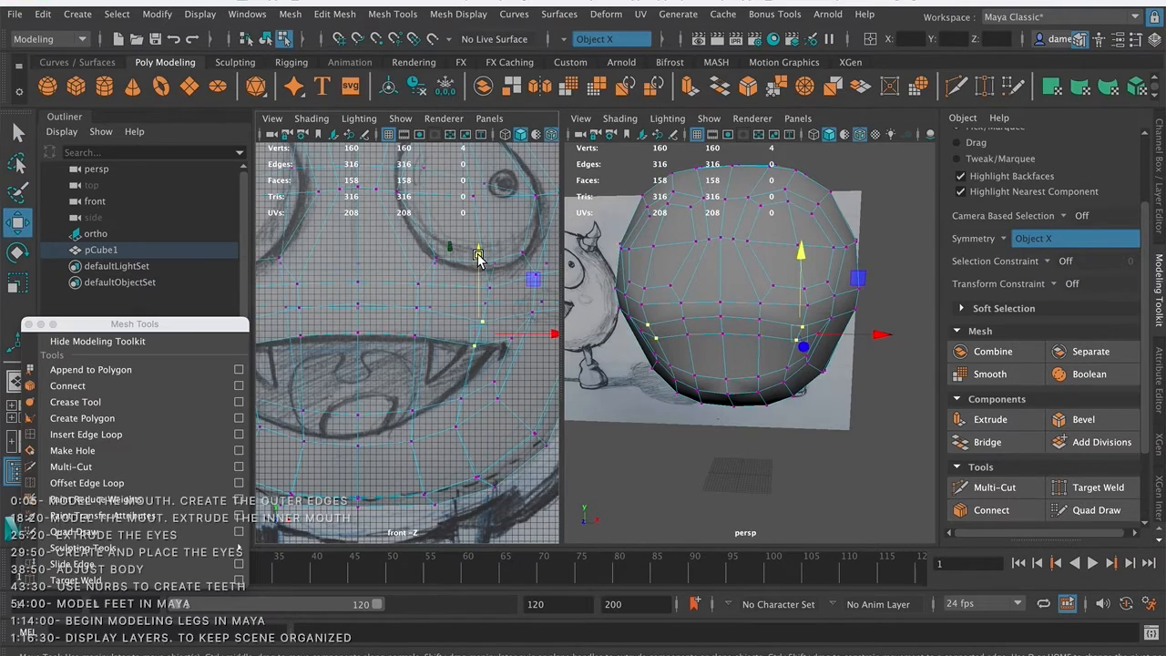
drag(478, 258, 479, 249)
mouse_move(666, 331)
alt+mouse_down()
mouse_move(676, 340)
mouse_move(645, 380)
mouse_move(756, 385)
mouse_move(815, 364)
mouse_move(759, 385)
mouse_move(770, 389)
mouse_move(626, 416)
alt+mouse_up()
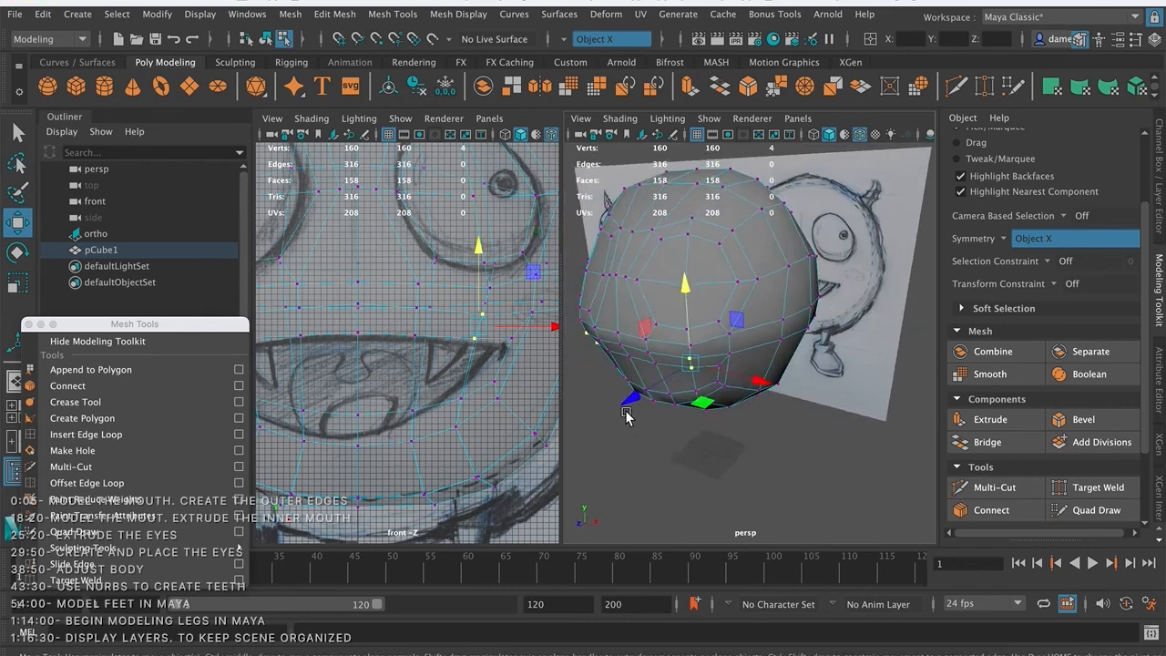
drag(476, 247, 475, 248)
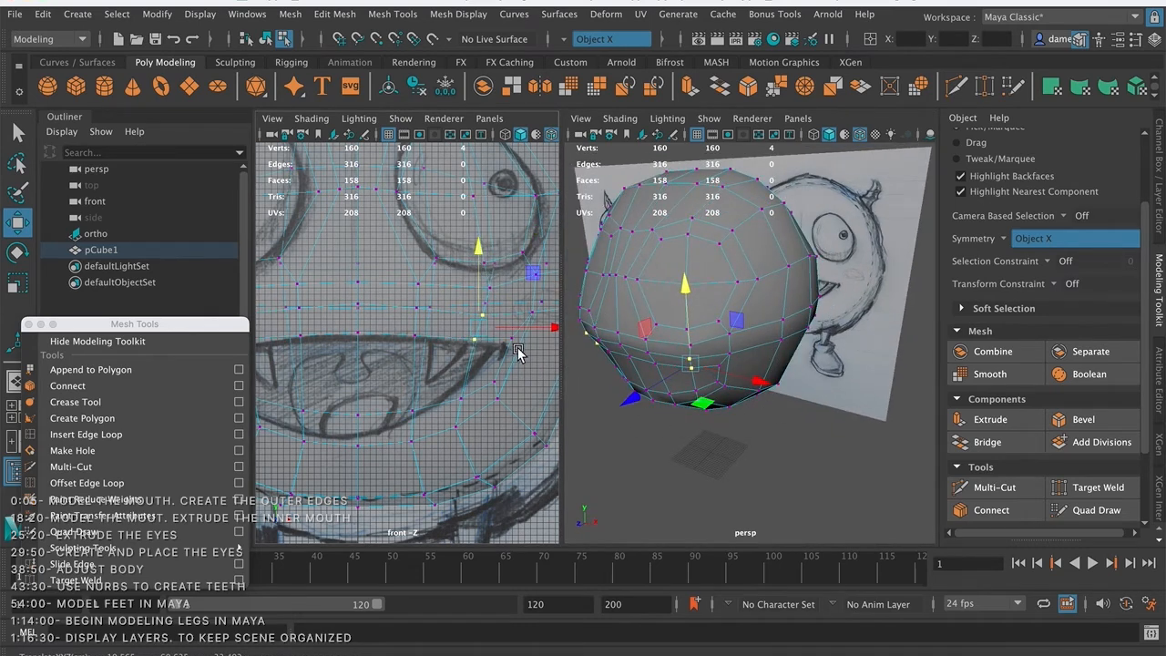
- Lower the centre-line vertices of the lower mouth ring to the bottom of the drawn mouth
key(q)
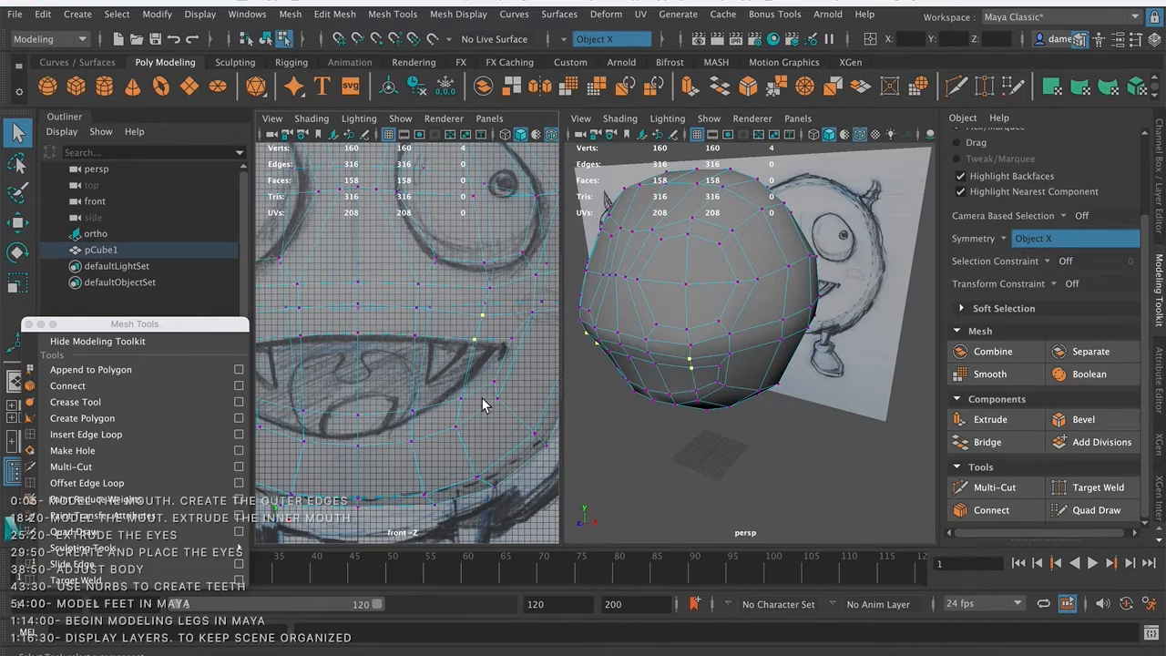
click(358, 422)
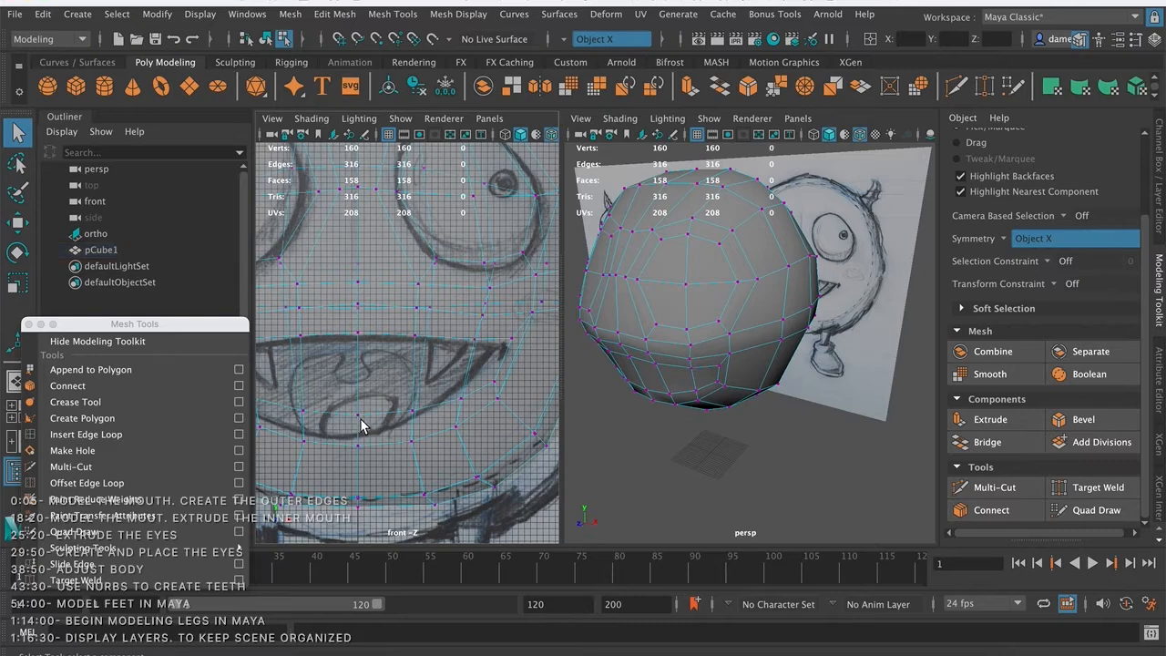
click(354, 415)
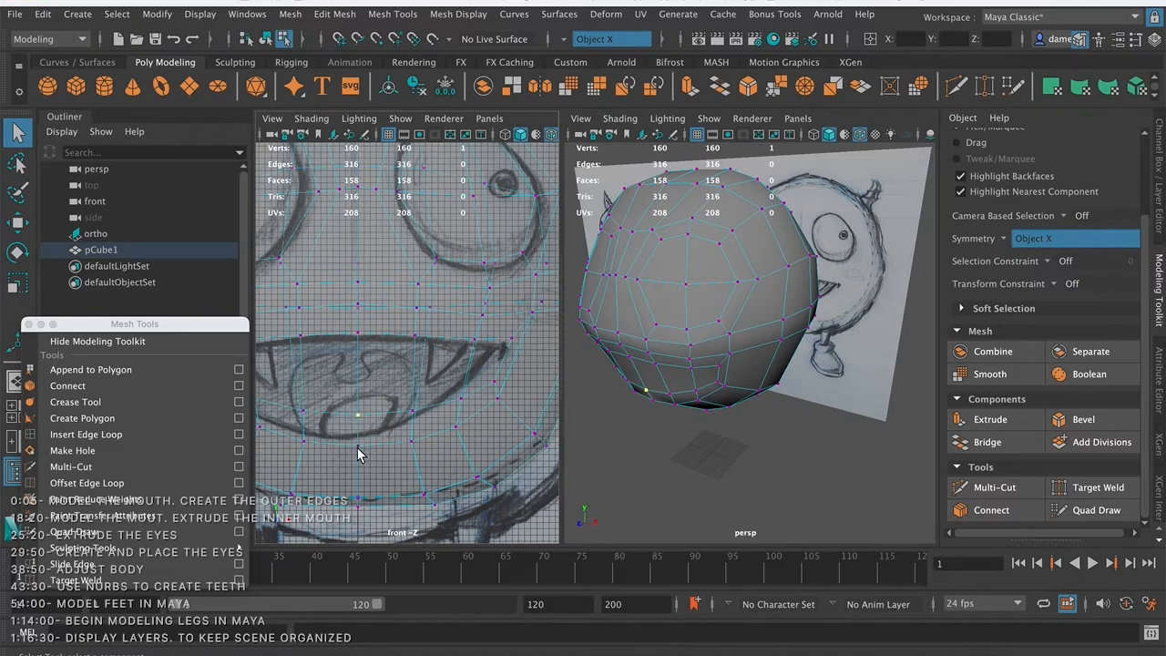
key(w)
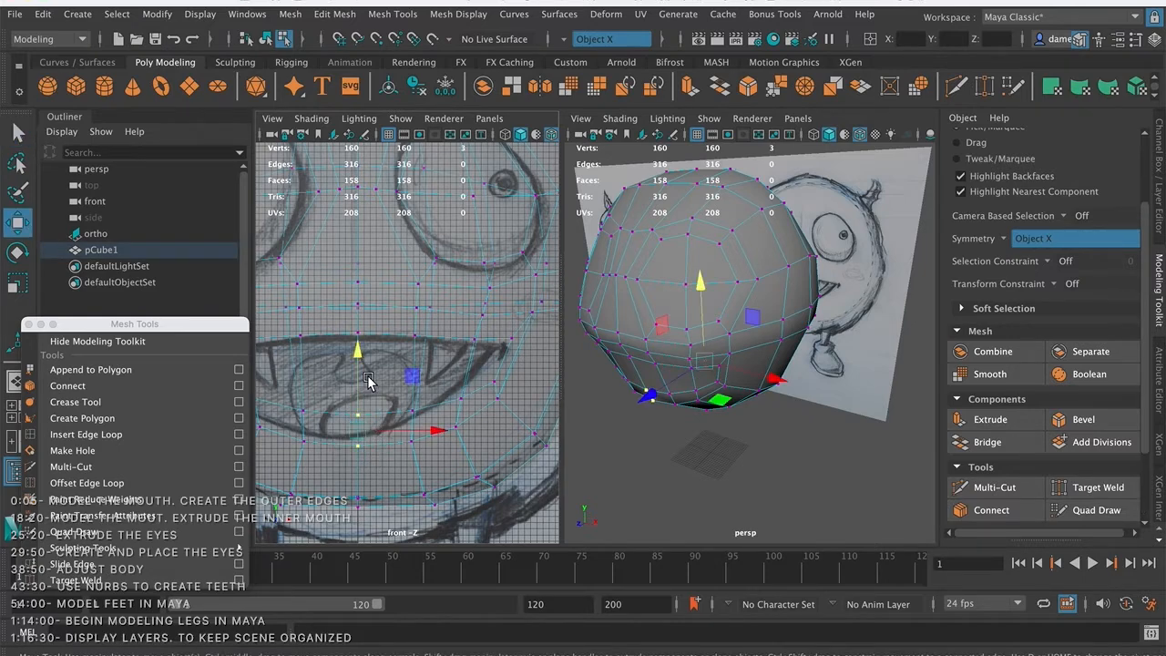
drag(358, 349, 354, 373)
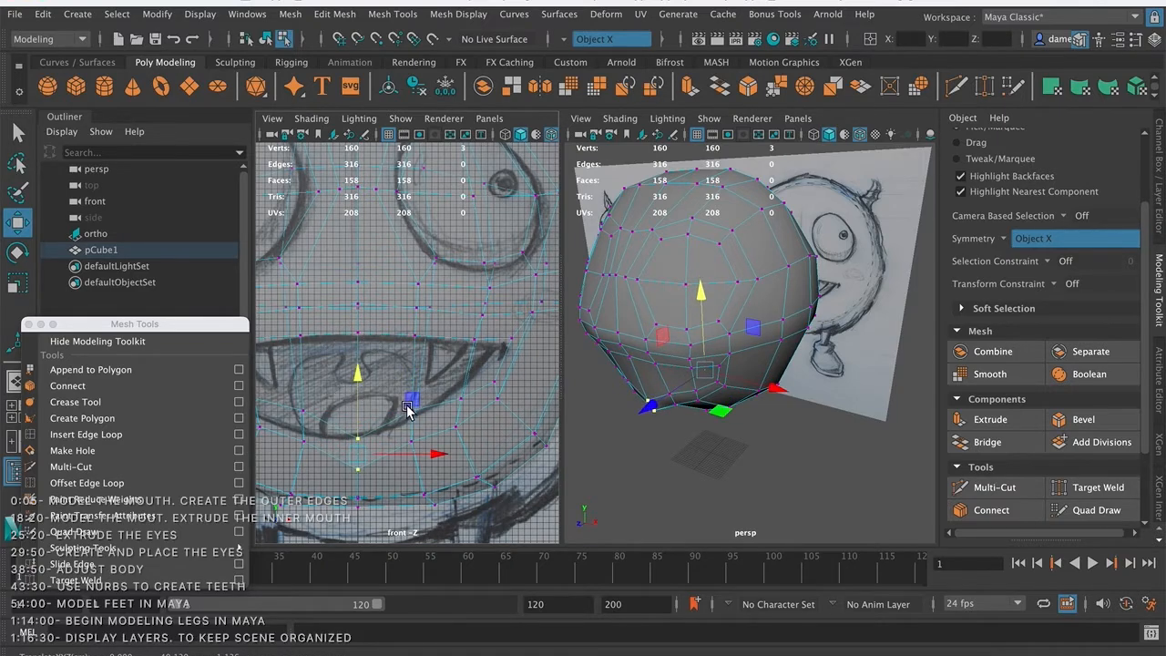
- Using wireframe display, deselect the back-side vertices and lower the vertex pairs beside the lower lip's centre to the sketch
key(q)
drag(406, 403, 419, 421)
shift+click(412, 435)
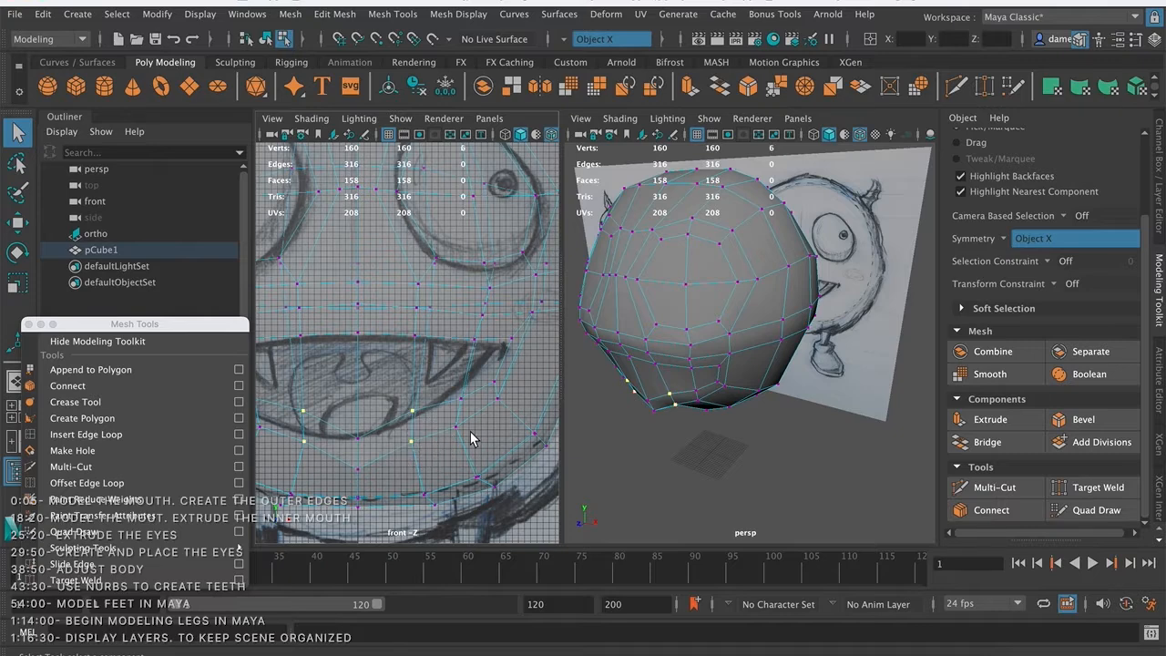
key(4)
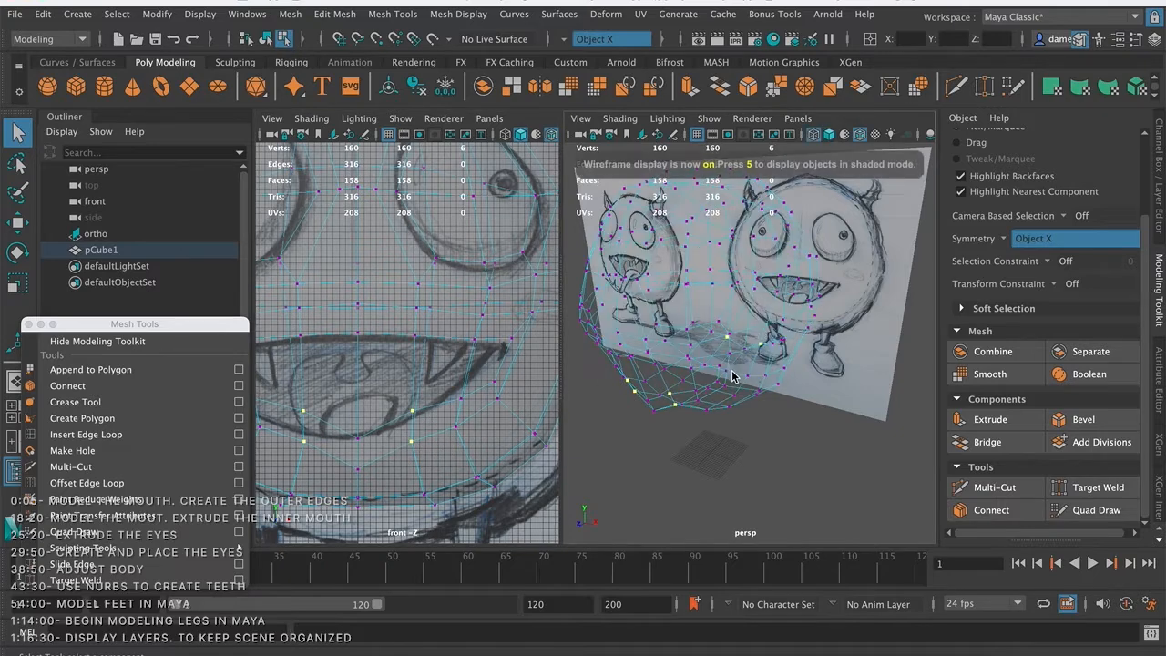
ctrl+drag(703, 322, 738, 355)
alt+drag(667, 420, 674, 446)
key(w)
drag(412, 342, 497, 461)
- Keep only the front vertices of the next outer lower-lip pairs, raise them to the drawn line and restore shaded display
key(q)
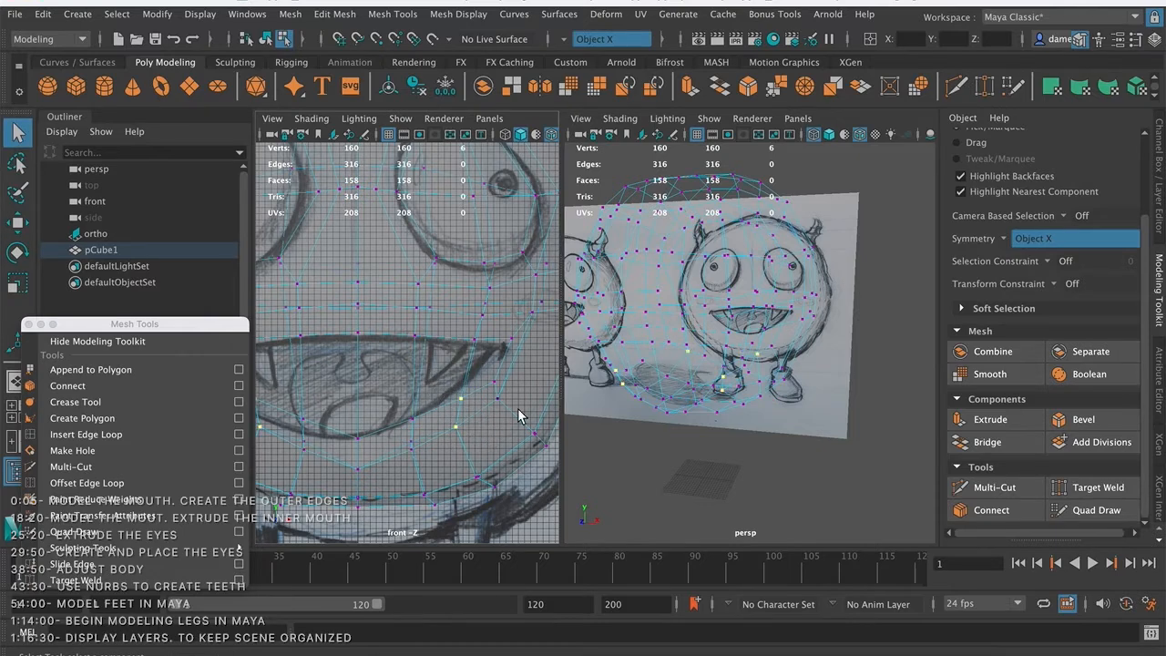
alt+drag(796, 395, 765, 387)
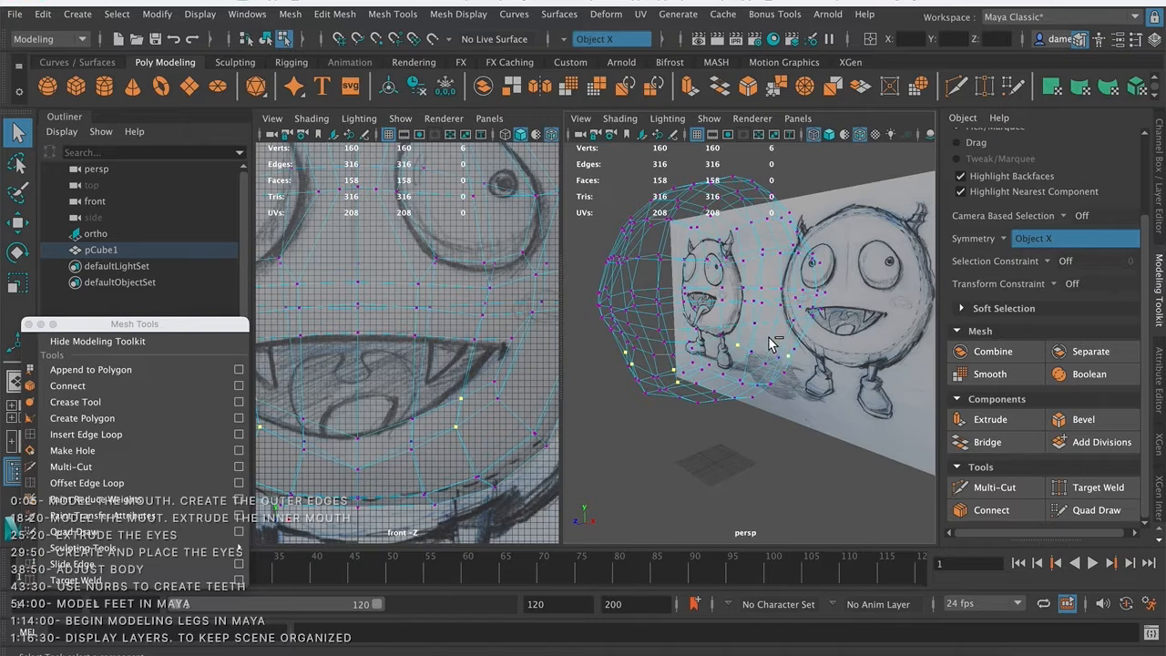
ctrl+drag(769, 338, 803, 395)
alt+drag(690, 424, 728, 425)
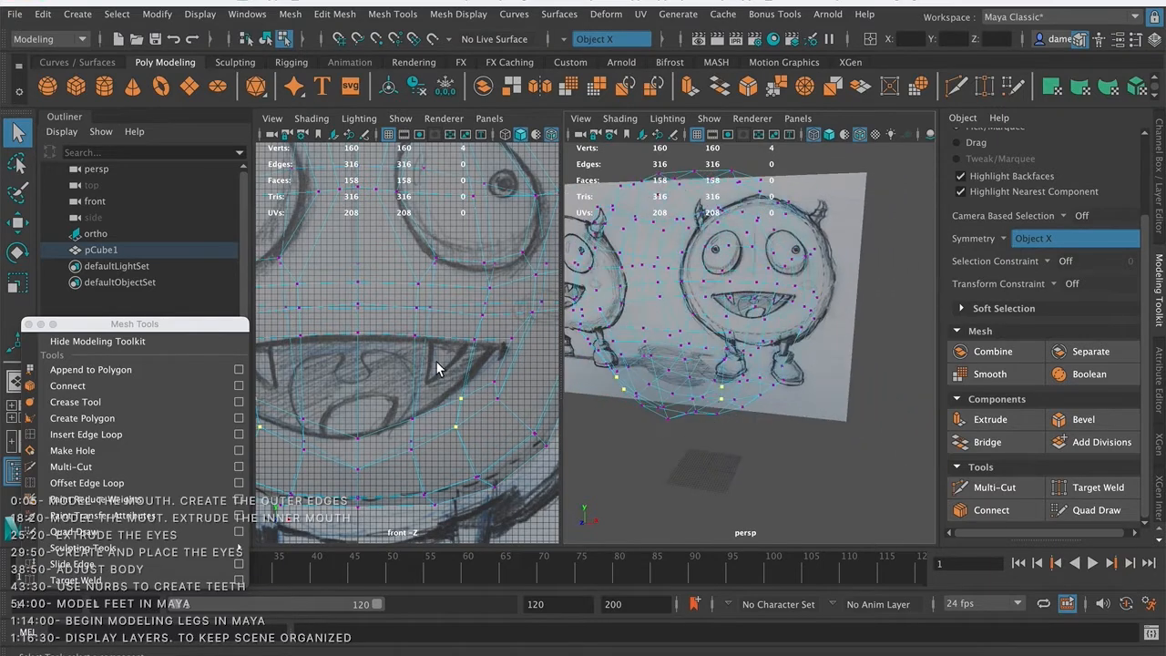
key(w)
drag(460, 337, 456, 319)
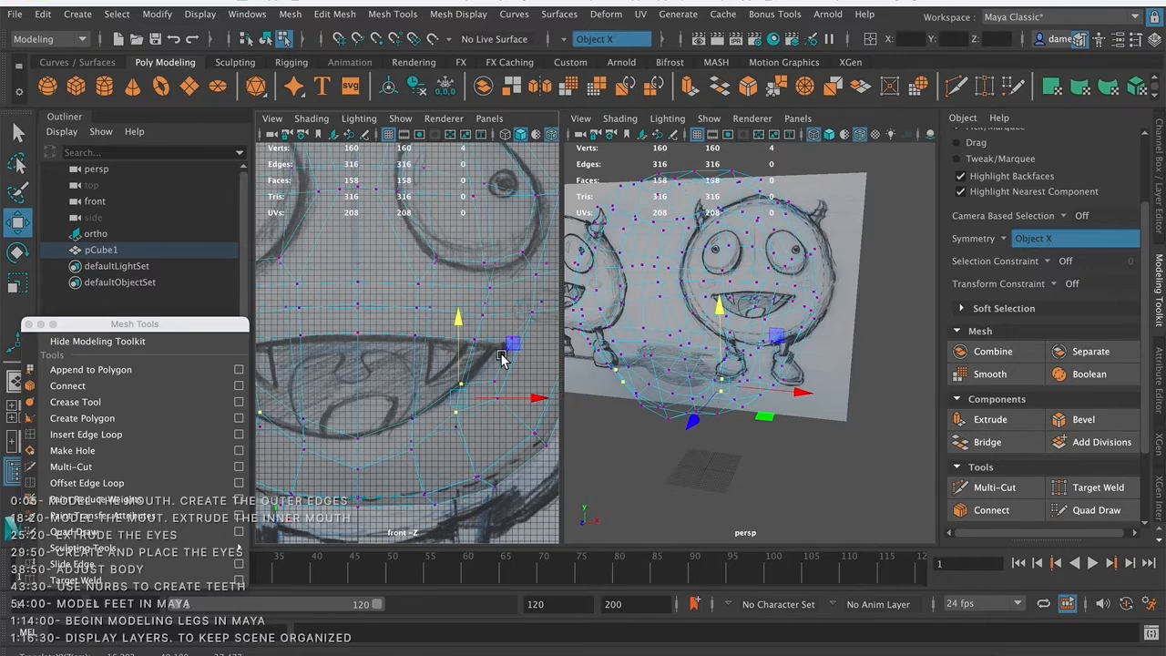
alt+drag(674, 348, 680, 345)
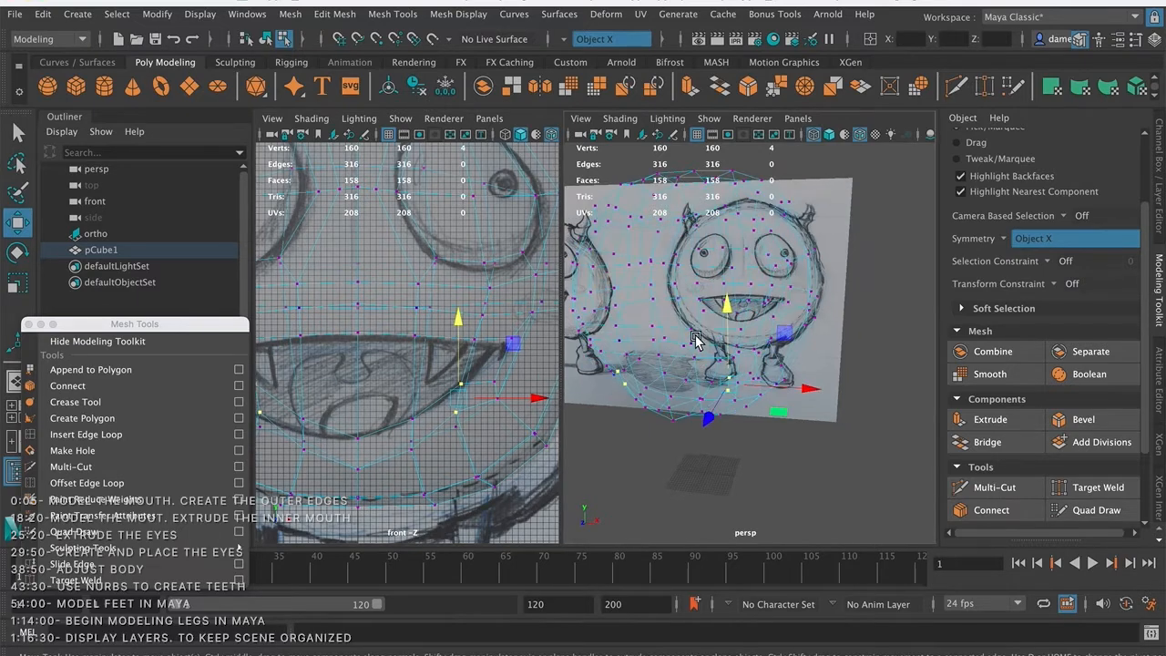
key(5)
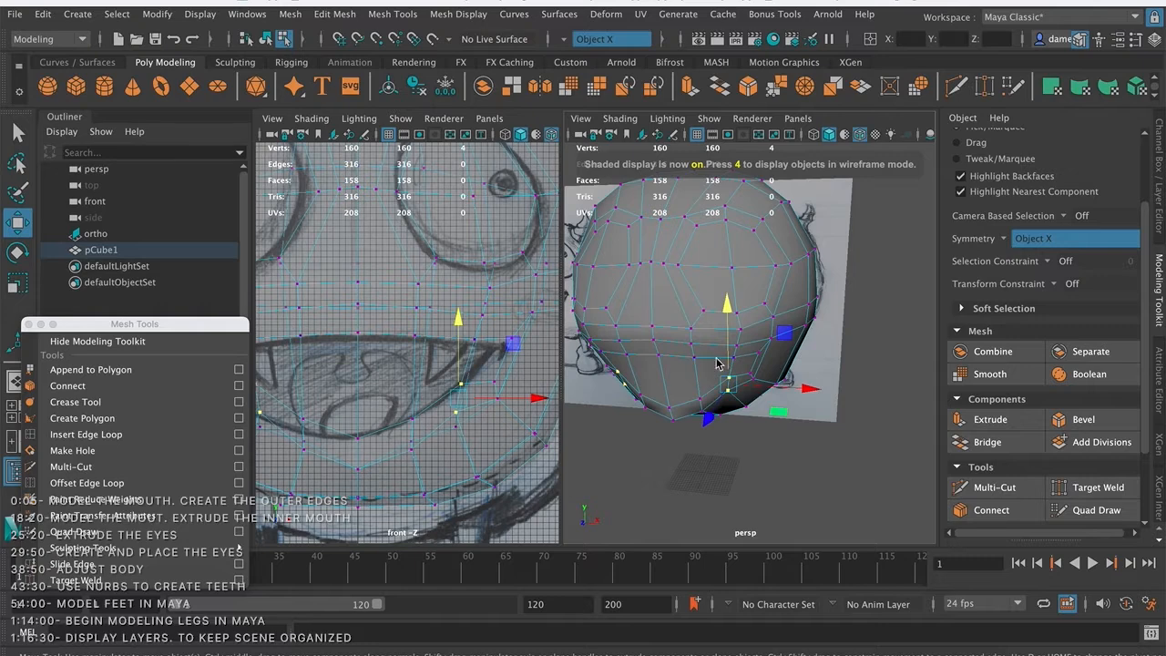
- Move the mirrored inner-ring vertex below each mouth corner up and inward onto the drawn lower lip line
alt+drag(755, 350, 771, 347)
alt+right_drag(765, 330, 700, 315)
alt+drag(803, 399, 756, 344)
key(q)
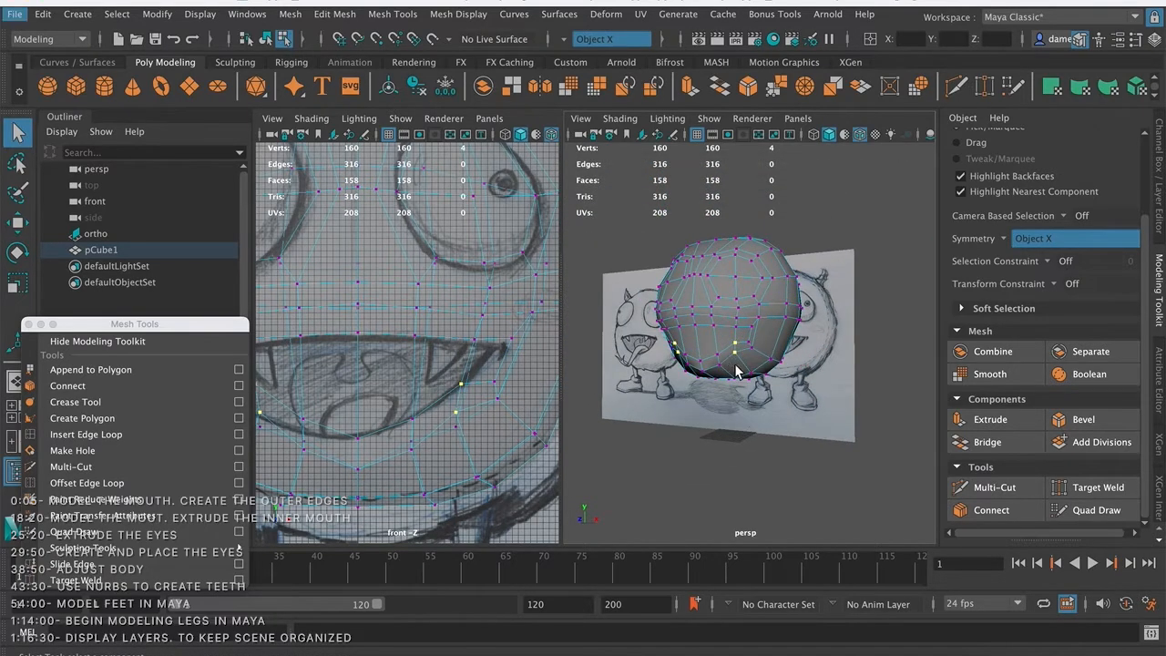
click(707, 359)
alt+drag(706, 356, 742, 362)
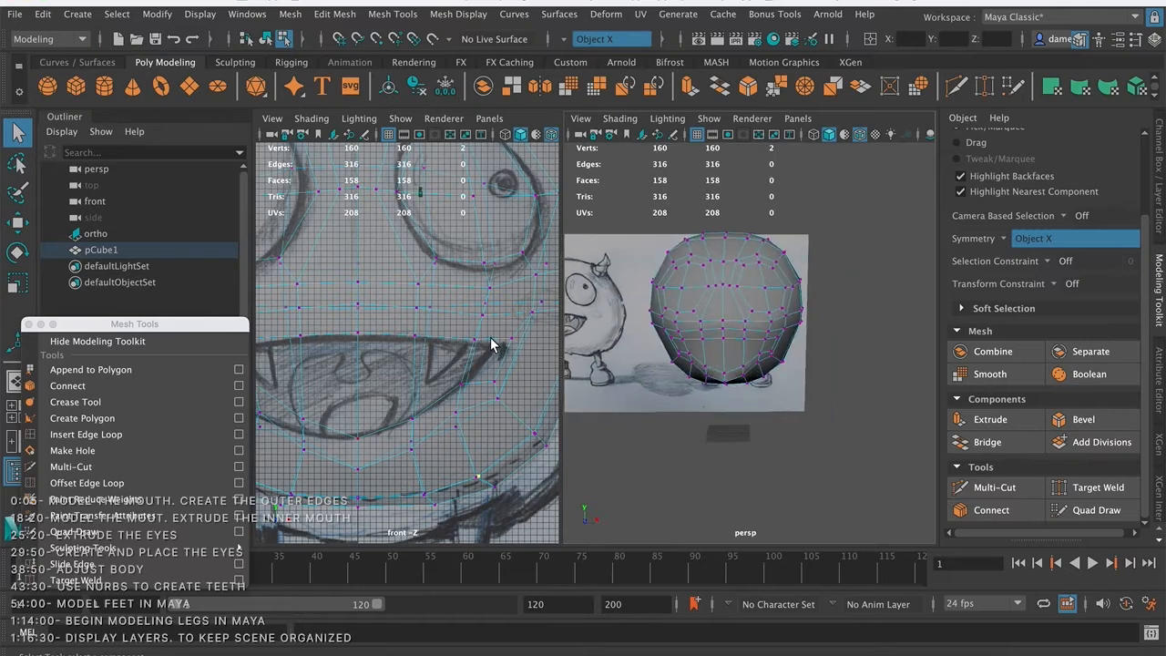
scroll(490, 345, up, 8)
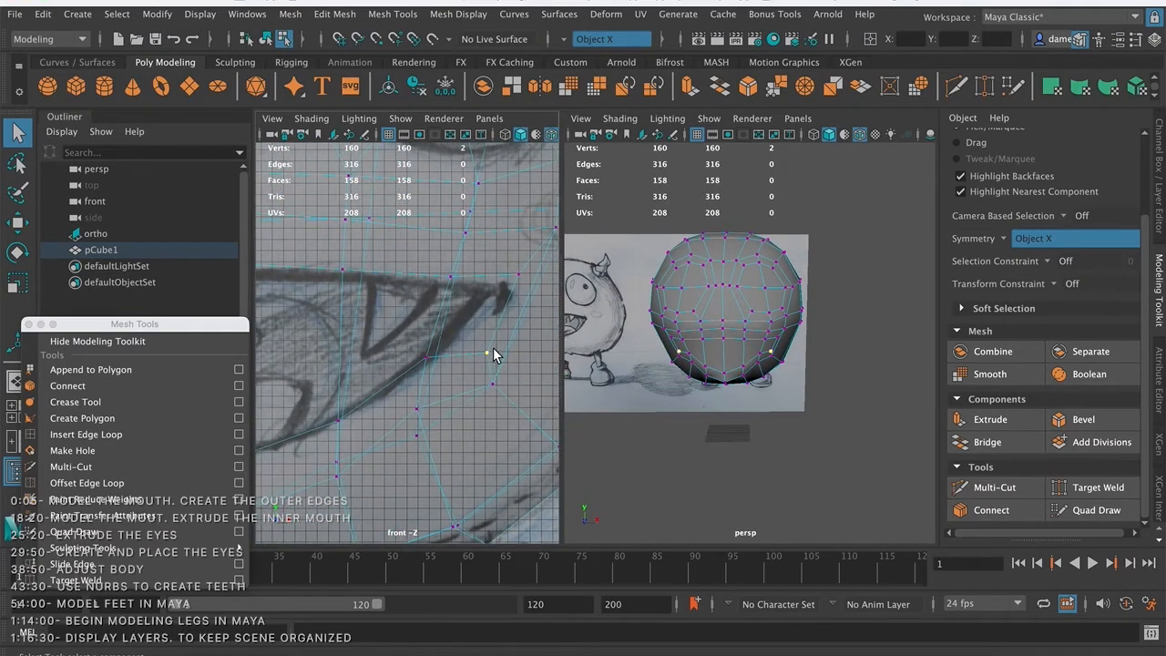
key(w)
drag(489, 275, 468, 222)
drag(492, 300, 472, 322)
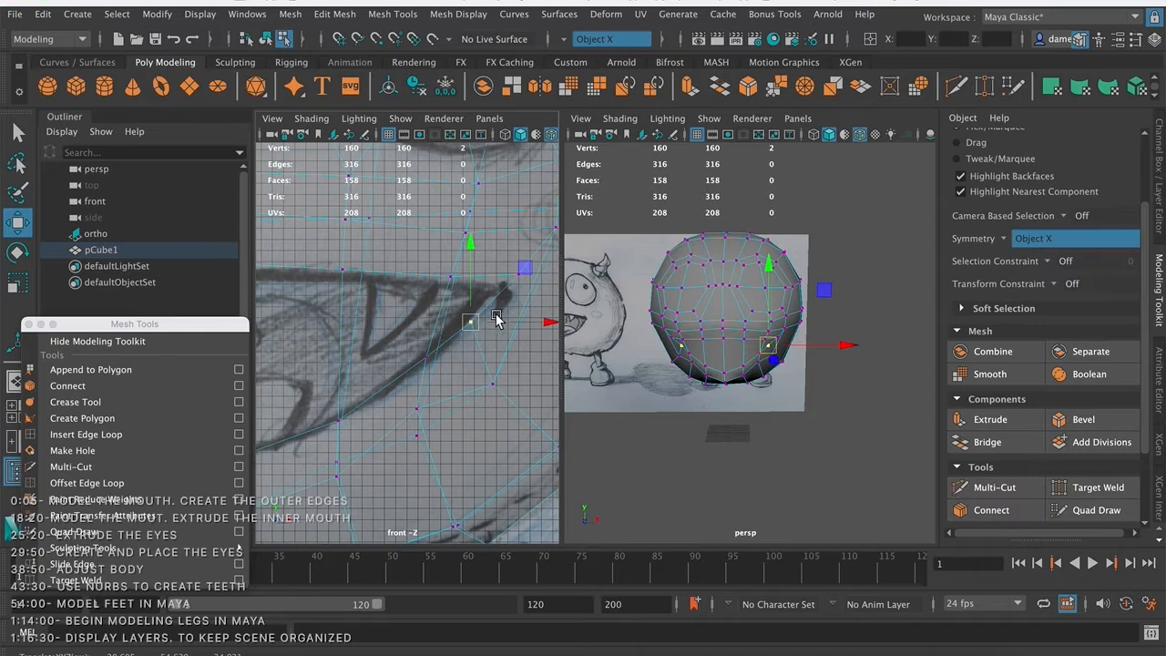
- Move the mirrored mouth-corner vertex inward and down onto the drawn corner of the mouth
alt+middle_drag(489, 314, 446, 304)
alt+right_drag(446, 304, 519, 285)
click(484, 263)
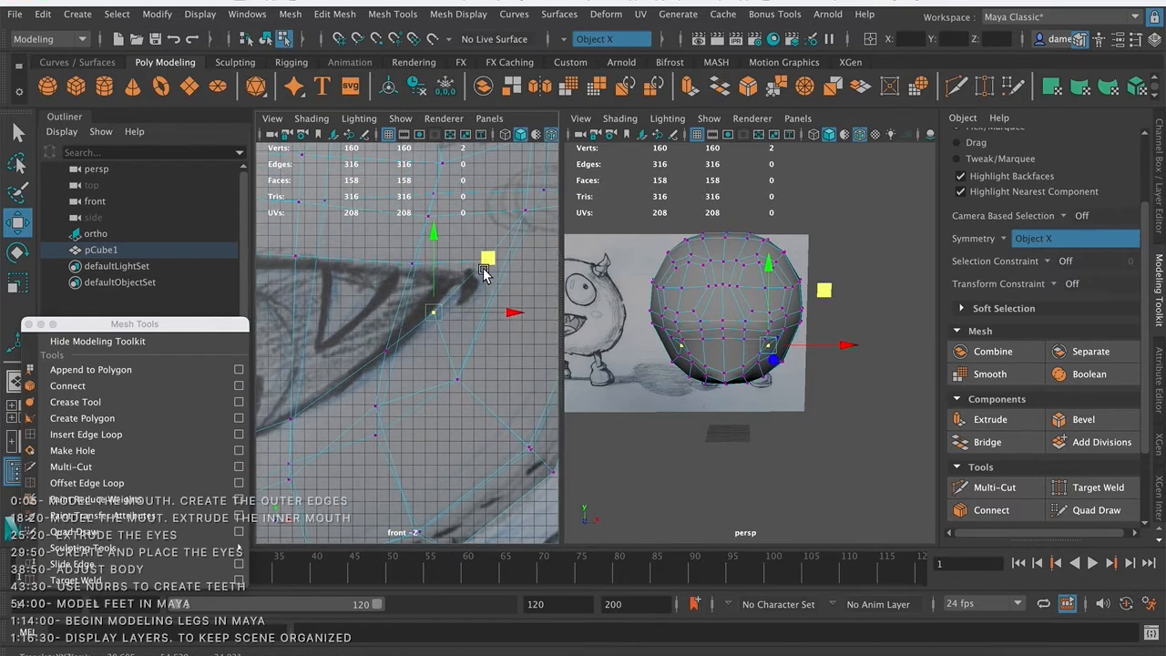
key(q)
click(485, 262)
key(w)
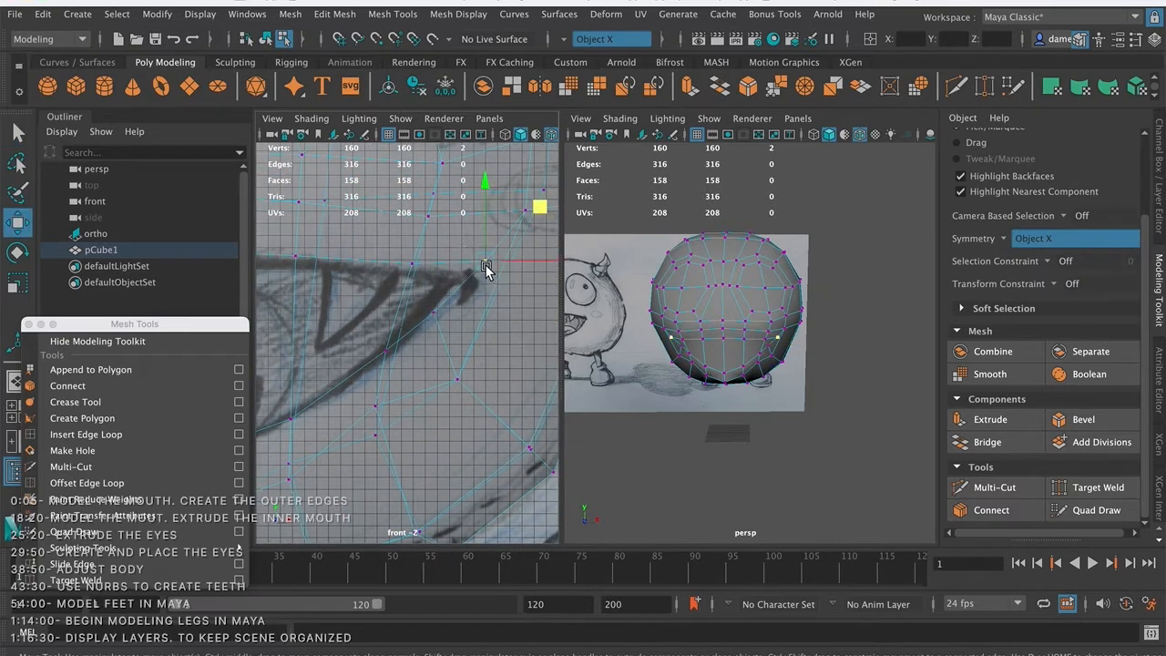
alt+drag(692, 314, 567, 278)
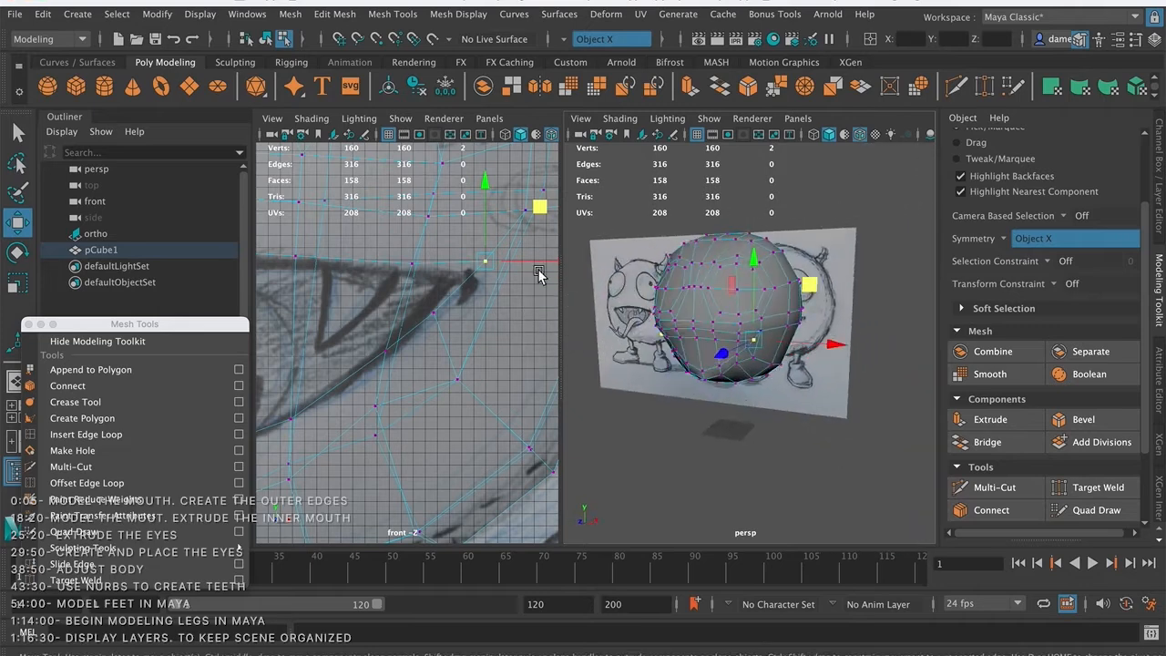
drag(488, 264, 454, 280)
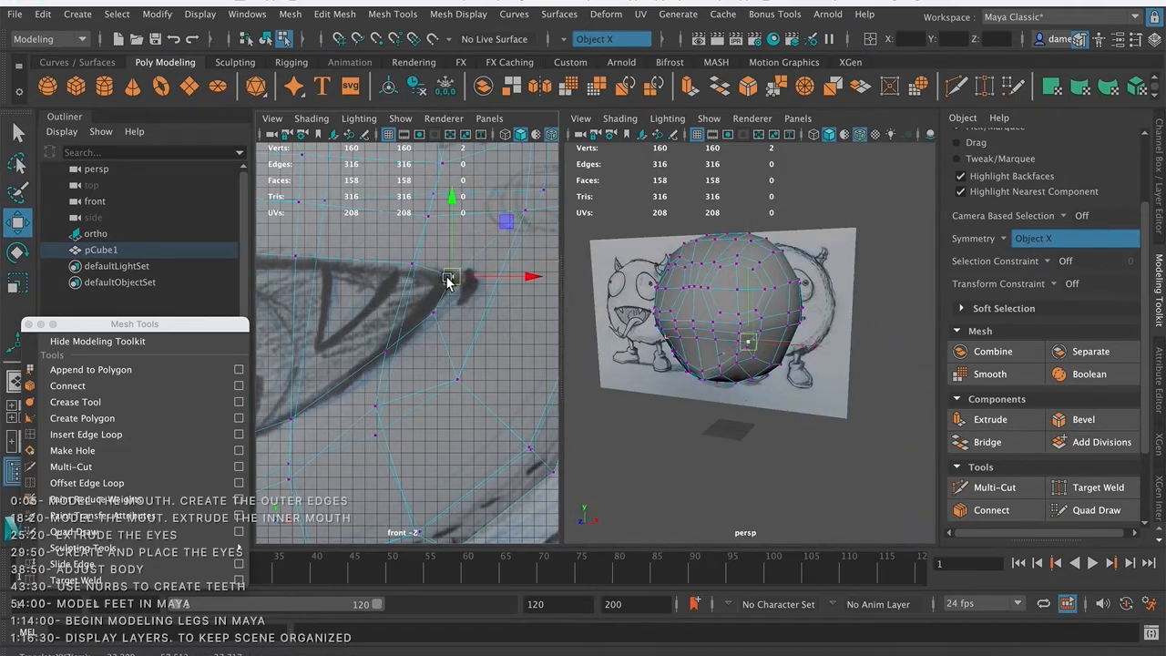
- Nudge the upper-lip vertex next to the mouth corner slightly down onto the drawn line
click(410, 262)
alt+drag(745, 333, 760, 291)
drag(411, 264, 406, 269)
- Raise the outer-ring vertex below the mouth corner and nudge the neighbouring vertex under the lower lip slightly down
click(459, 379)
drag(457, 379, 452, 348)
alt+middle_drag(486, 316, 510, 244)
scroll(426, 323, down, 1)
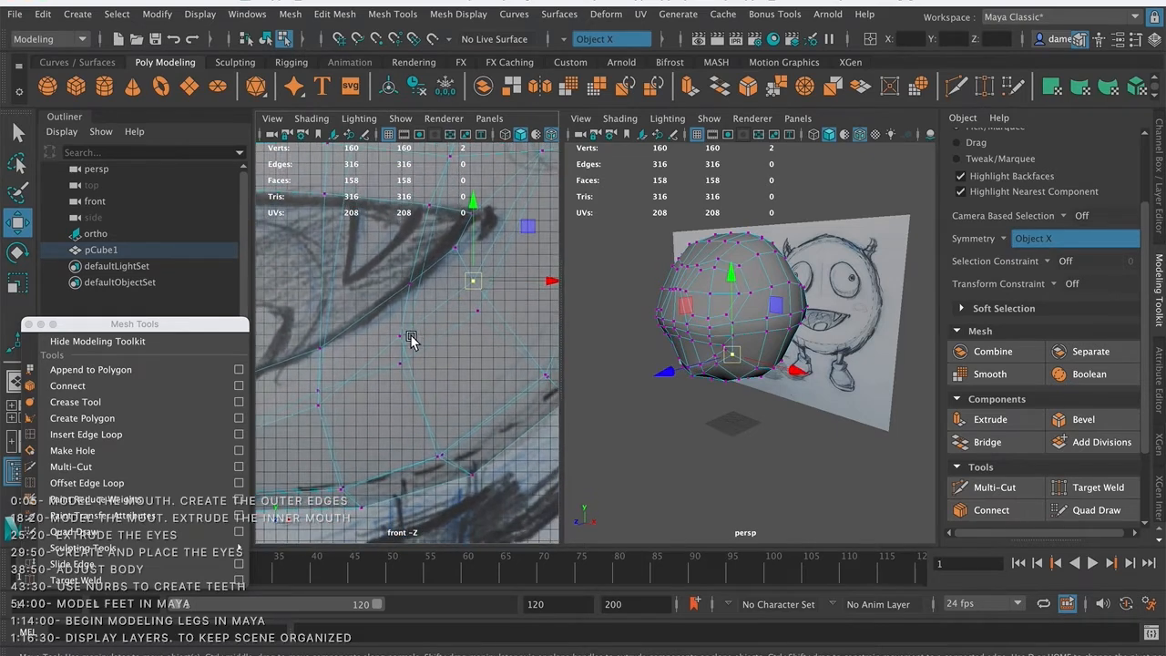
click(401, 340)
drag(401, 336, 403, 346)
- Examine the back and underside of the body mesh in shaded and wireframe display to check the vertices behind the mouth
alt+drag(768, 387, 610, 316)
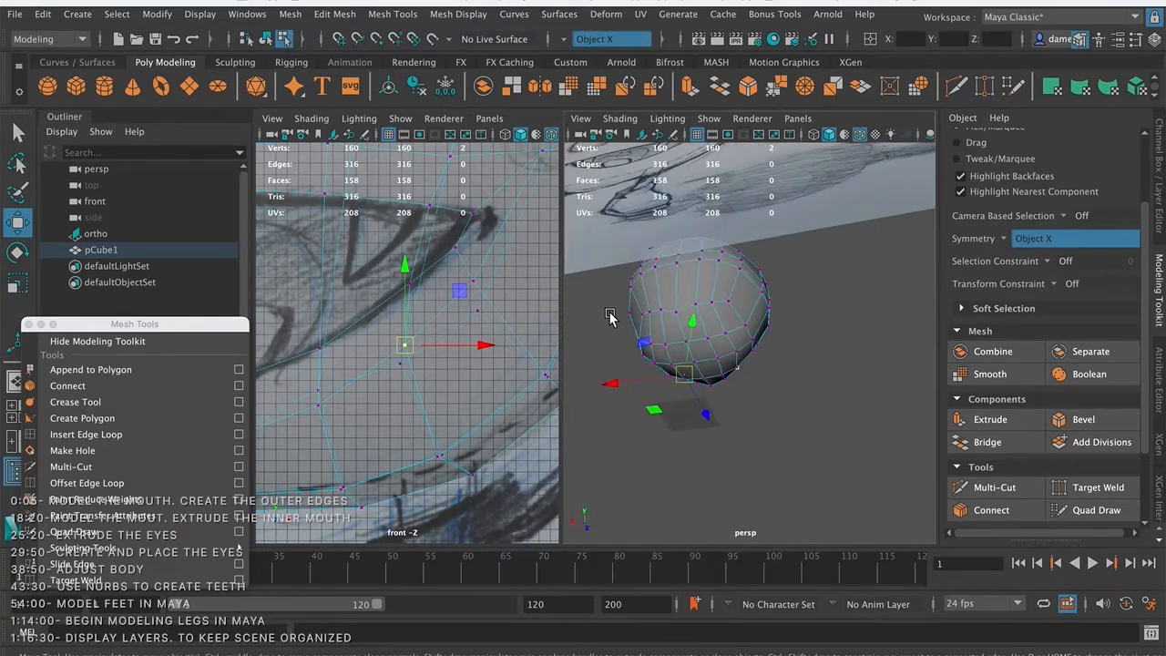
alt+right_drag(611, 316, 707, 323)
alt+middle_drag(635, 252, 673, 288)
click(643, 291)
alt+drag(656, 252, 710, 351)
alt+right_drag(710, 351, 638, 246)
mouse_move(637, 245)
alt+mouse_down()
mouse_move(674, 292)
mouse_move(791, 288)
mouse_move(726, 309)
mouse_move(719, 269)
mouse_move(671, 246)
mouse_move(658, 261)
mouse_move(679, 286)
alt+mouse_up()
key(4)
key(5)
alt+right_drag(679, 286, 772, 318)
alt+drag(772, 318, 747, 280)
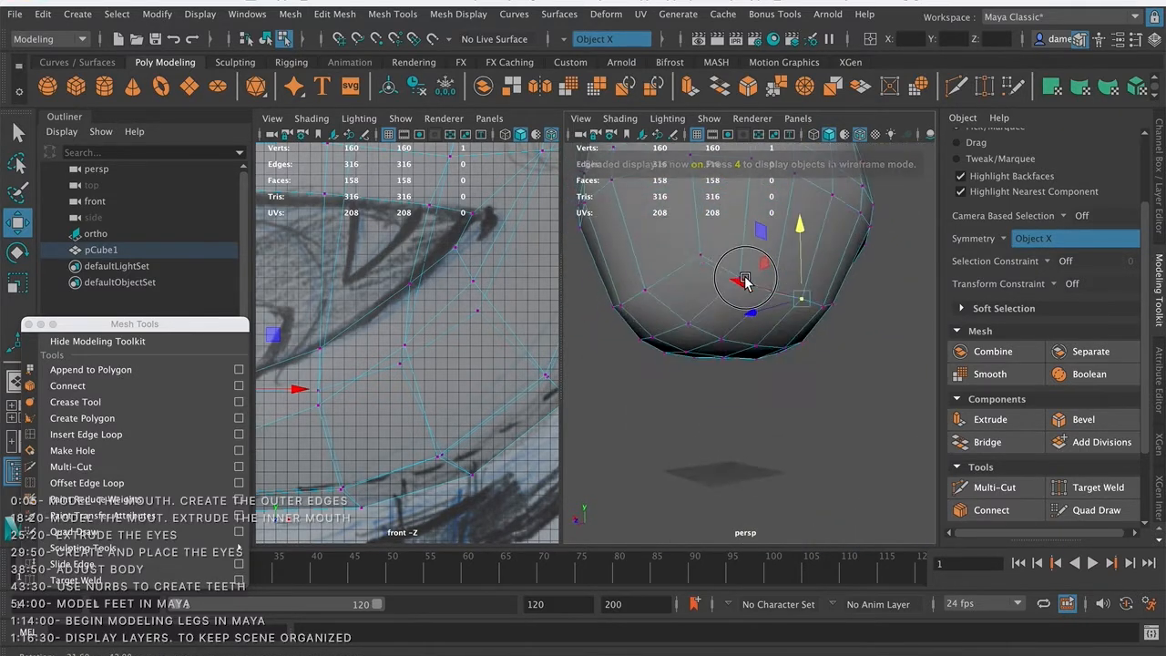
- Lower the mirrored pair of vertices diagonally above the mouth corners slightly, working in the perspective view
mouse_move(676, 267)
alt+mouse_down()
mouse_move(708, 260)
mouse_move(672, 273)
mouse_move(703, 270)
alt+mouse_up()
alt+right_drag(702, 270, 759, 267)
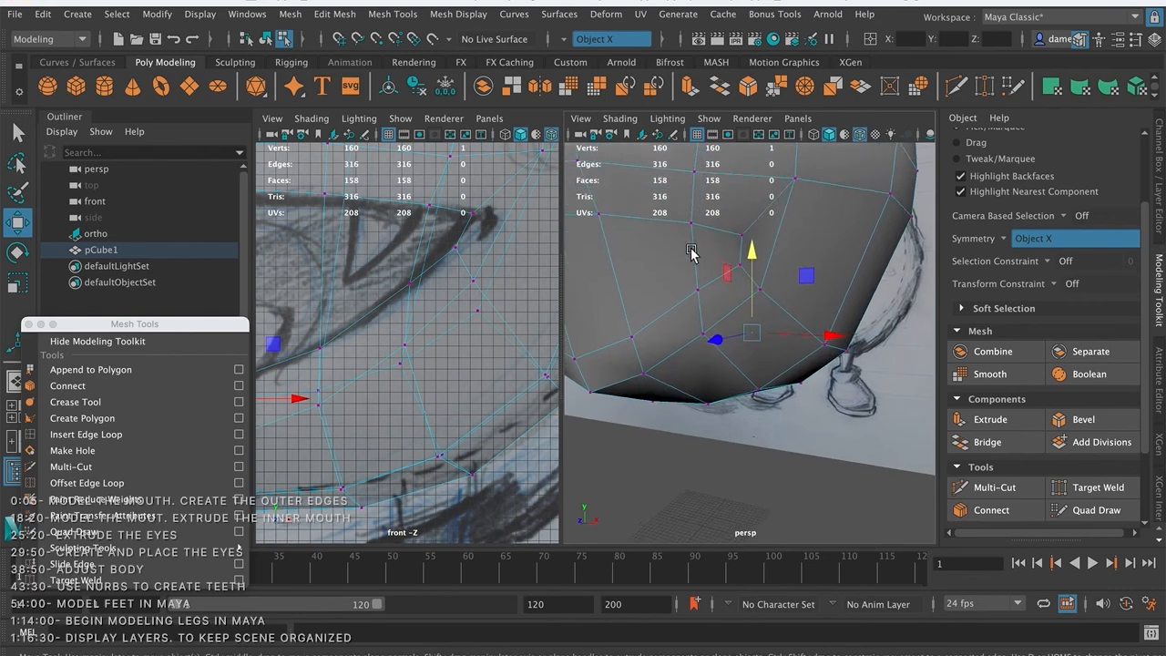
alt+middle_drag(699, 262, 687, 307)
alt+right_drag(689, 275, 666, 273)
key(q)
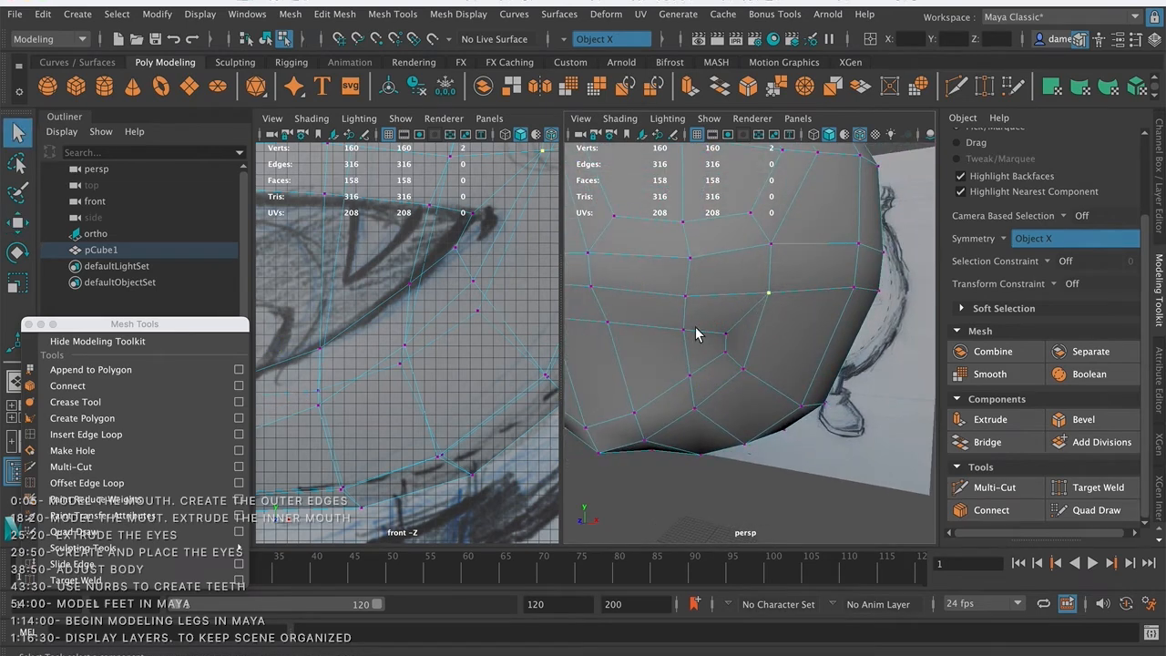
click(695, 334)
key(w)
key(4)
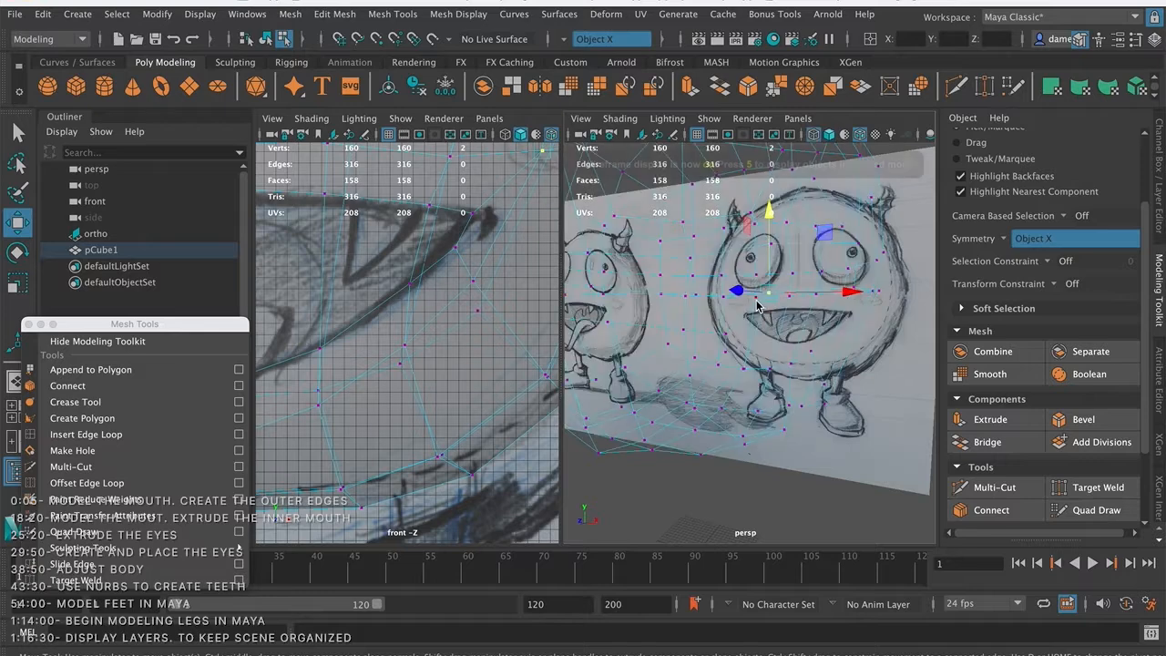
key(5)
drag(773, 209, 764, 235)
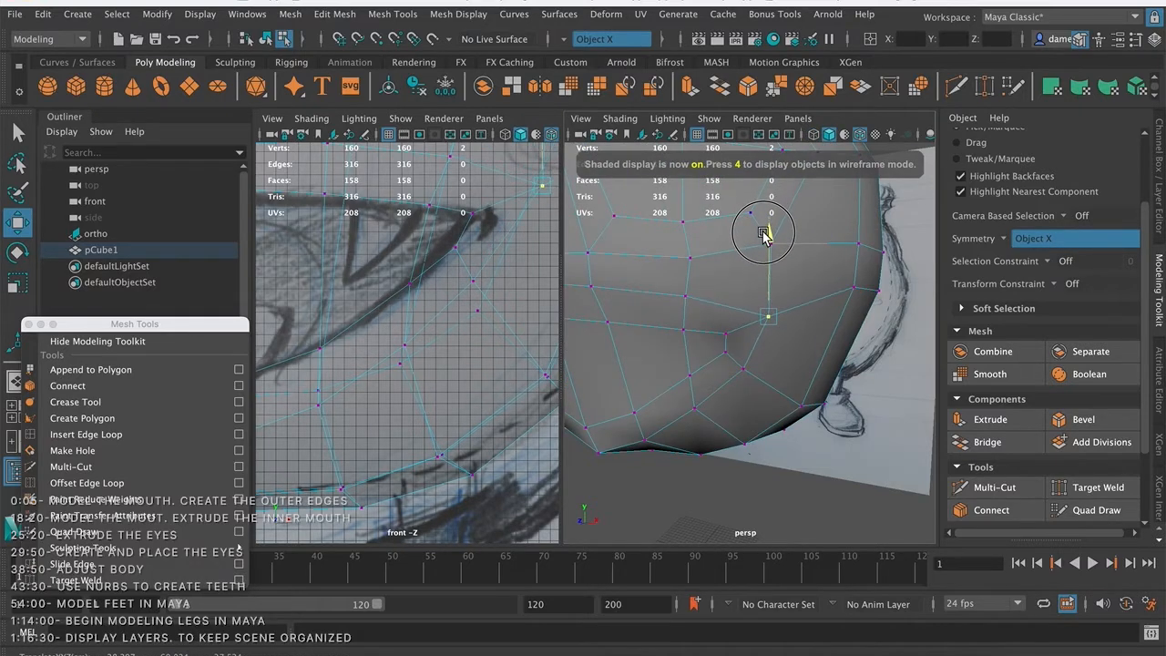
- Enlarge the front view and nudge the mirrored lower-lip vertices next to the mouth corners onto the drawn lip line
click(463, 253)
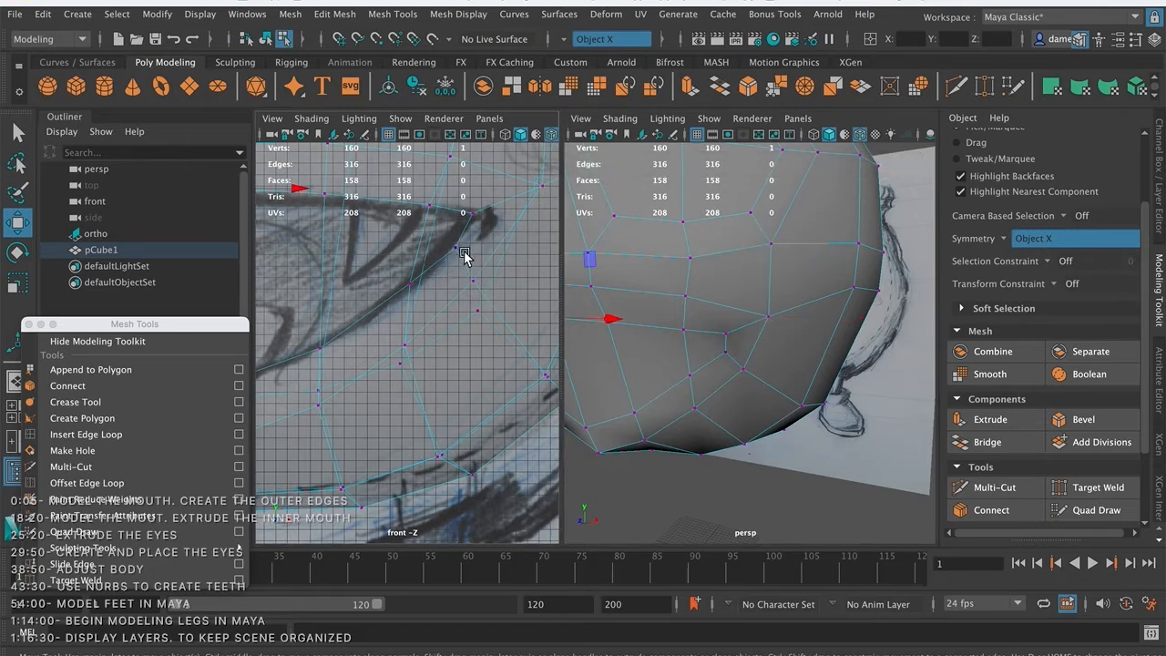
alt+middle_drag(699, 315, 774, 273)
alt+right_drag(774, 274, 650, 247)
mouse_move(650, 247)
alt+mouse_down()
mouse_move(745, 286)
mouse_move(724, 276)
mouse_move(733, 306)
mouse_move(783, 307)
alt+mouse_up()
key(space)
mouse_move(590, 294)
alt+middle_down()
mouse_move(712, 354)
mouse_move(500, 252)
mouse_move(264, 226)
alt+middle_up()
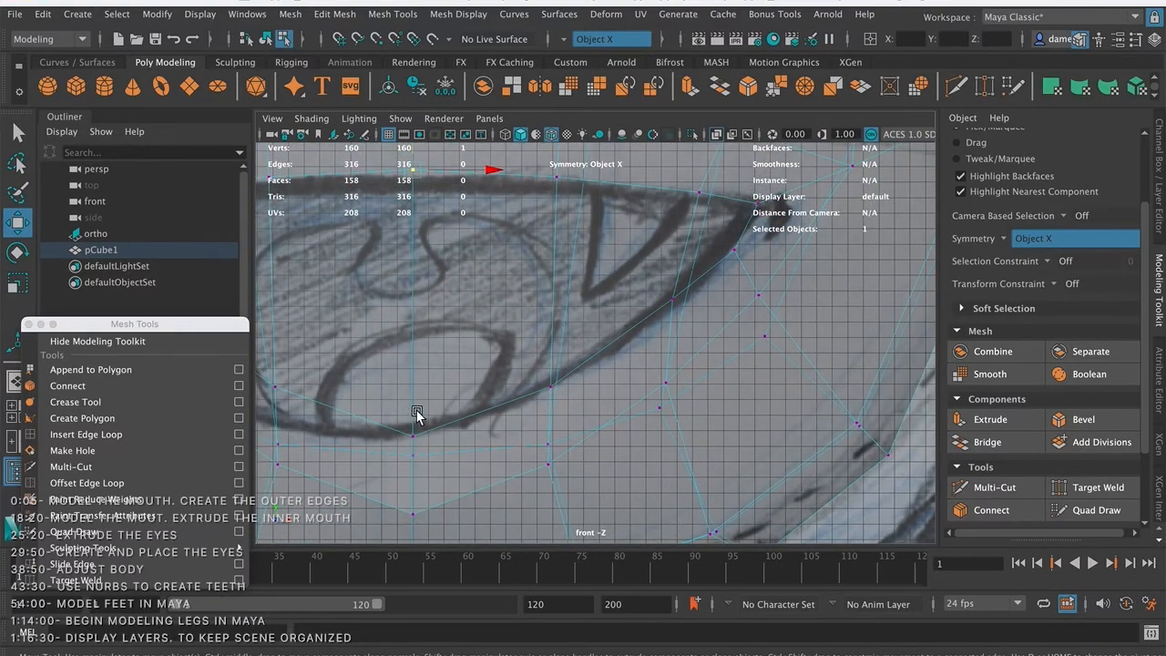
click(415, 438)
key(q)
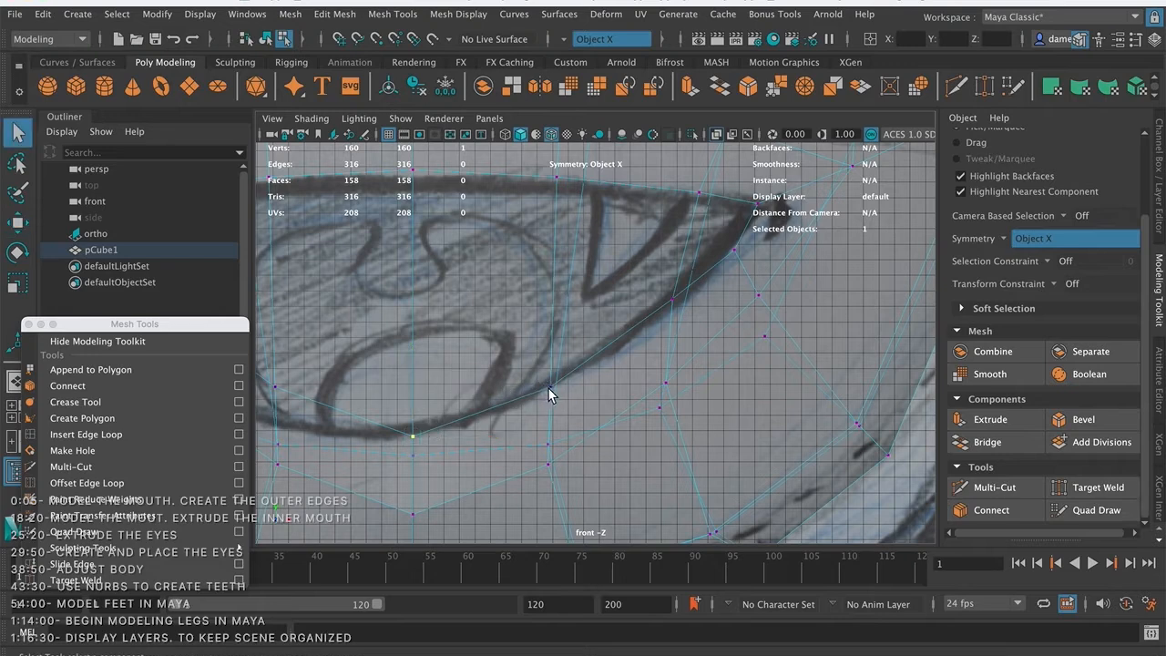
click(549, 387)
key(w)
drag(737, 253, 734, 251)
alt+middle_drag(734, 250, 683, 314)
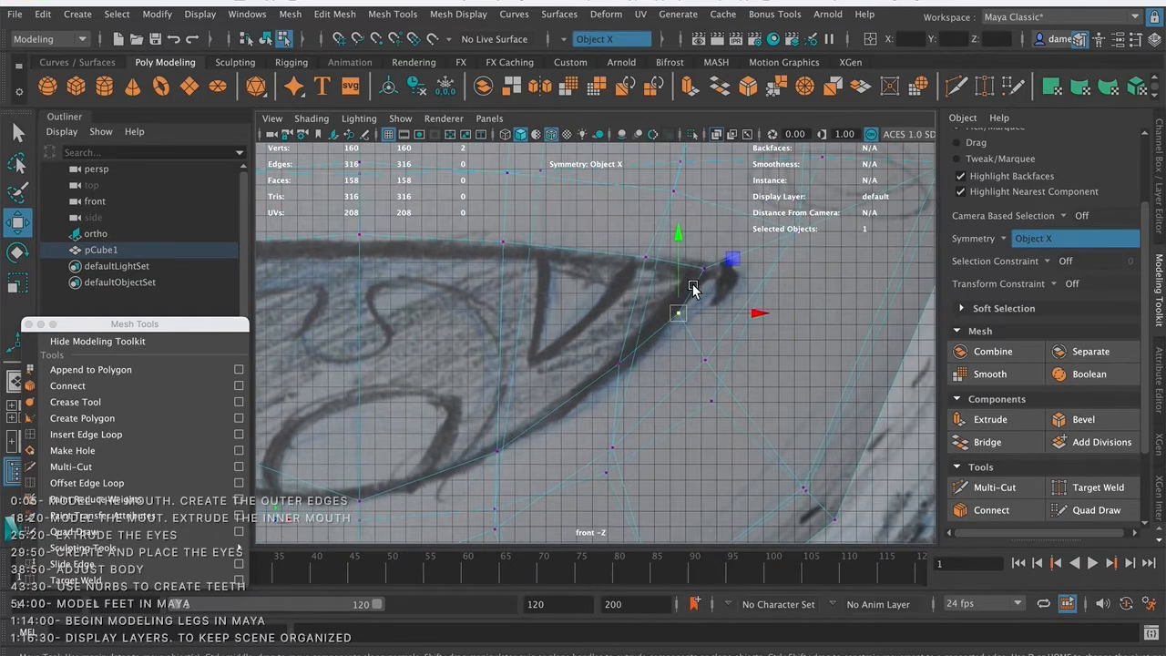
- Lower the centre vertex of the upper lip and its mirrored neighbours onto the drawn upper mouth line
click(704, 270)
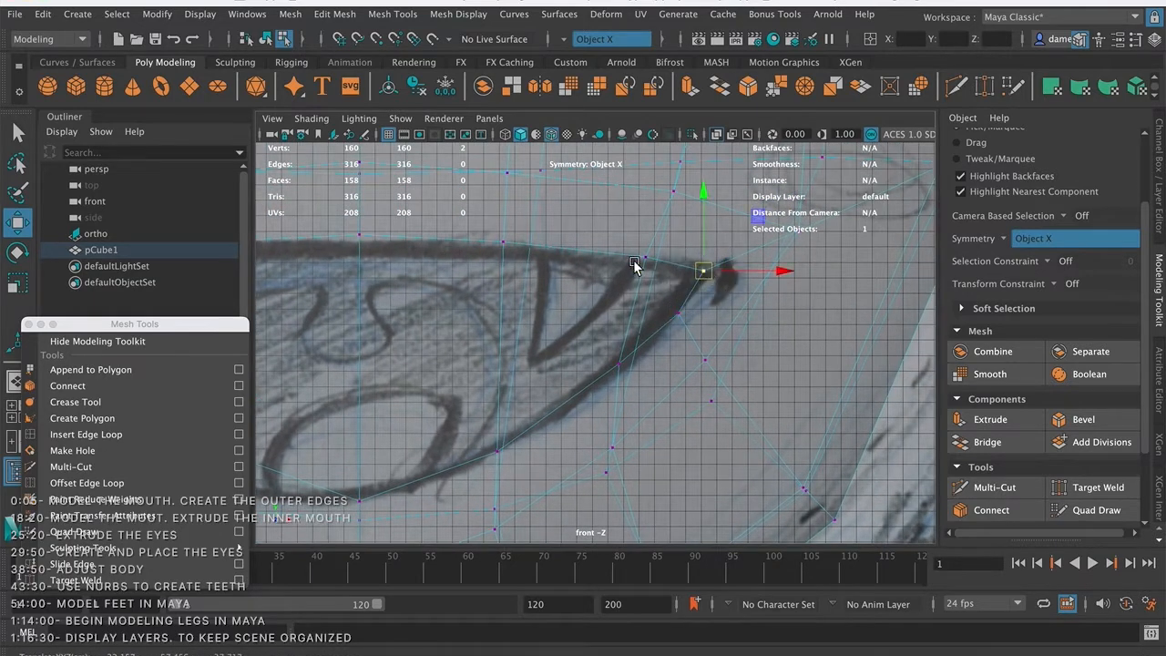
click(499, 239)
drag(500, 242, 500, 251)
click(364, 237)
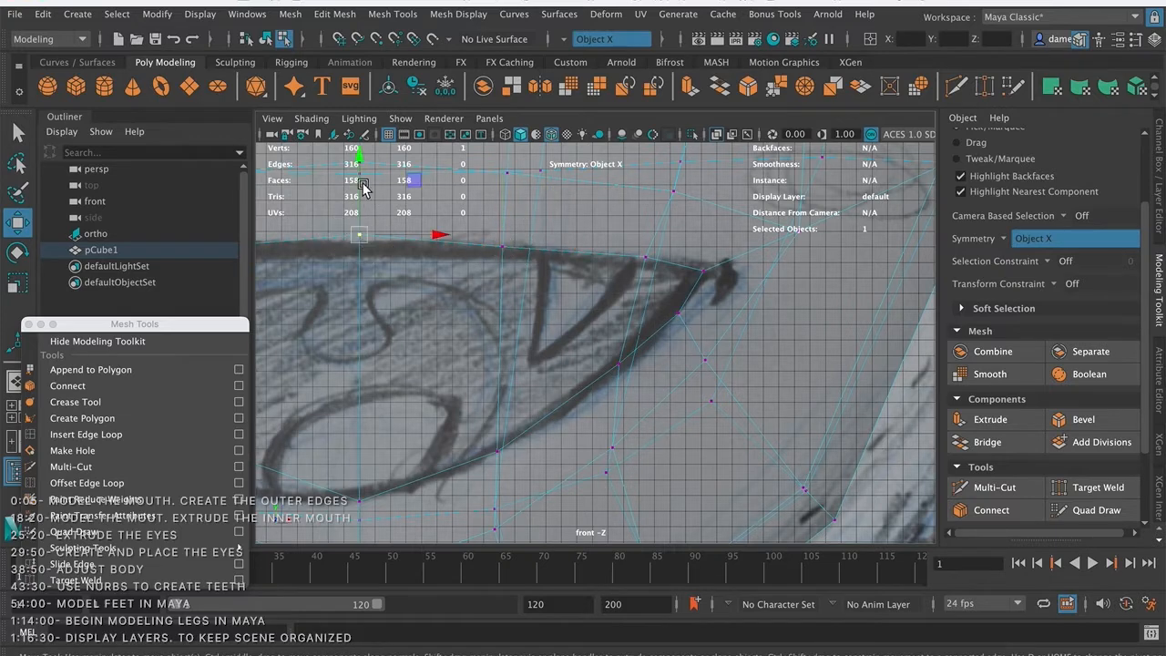
middle_drag(359, 156, 359, 169)
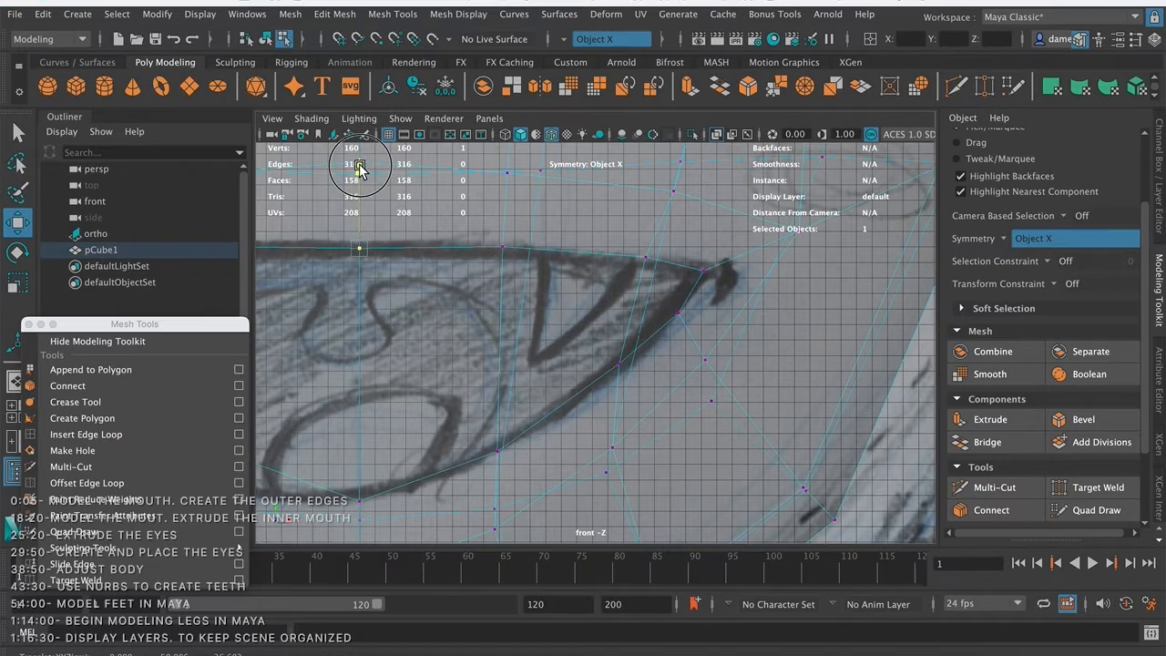
- Switch to the side orthographic view and pull the mirrored lower-lip vertices directly below the mouth corners forward
alt+right_drag(620, 270, 189, 276)
alt+middle_drag(528, 338, 598, 333)
alt+right_drag(598, 333, 451, 321)
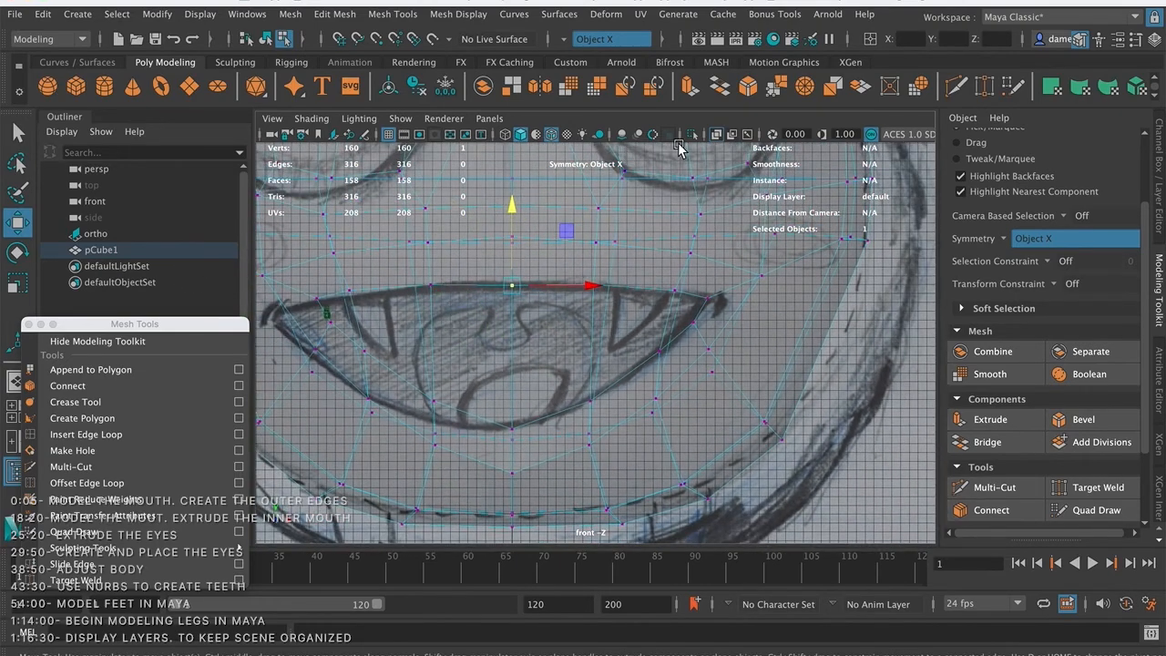
click(497, 118)
mouse_move(601, 167)
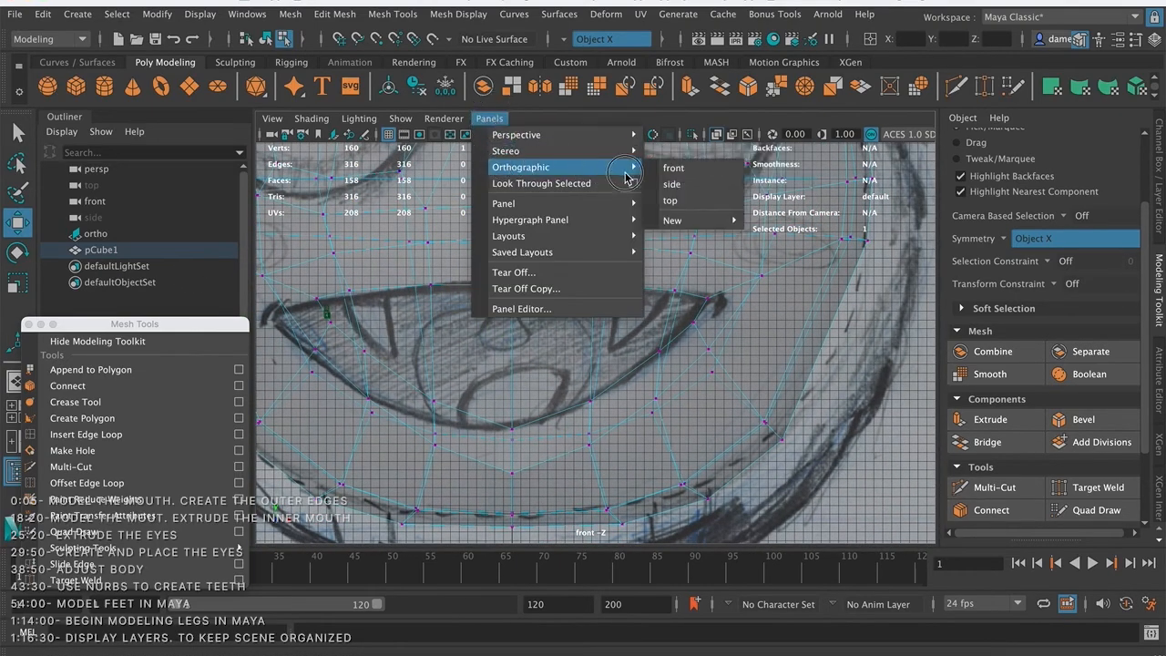
click(660, 183)
alt+middle_drag(539, 311, 576, 190)
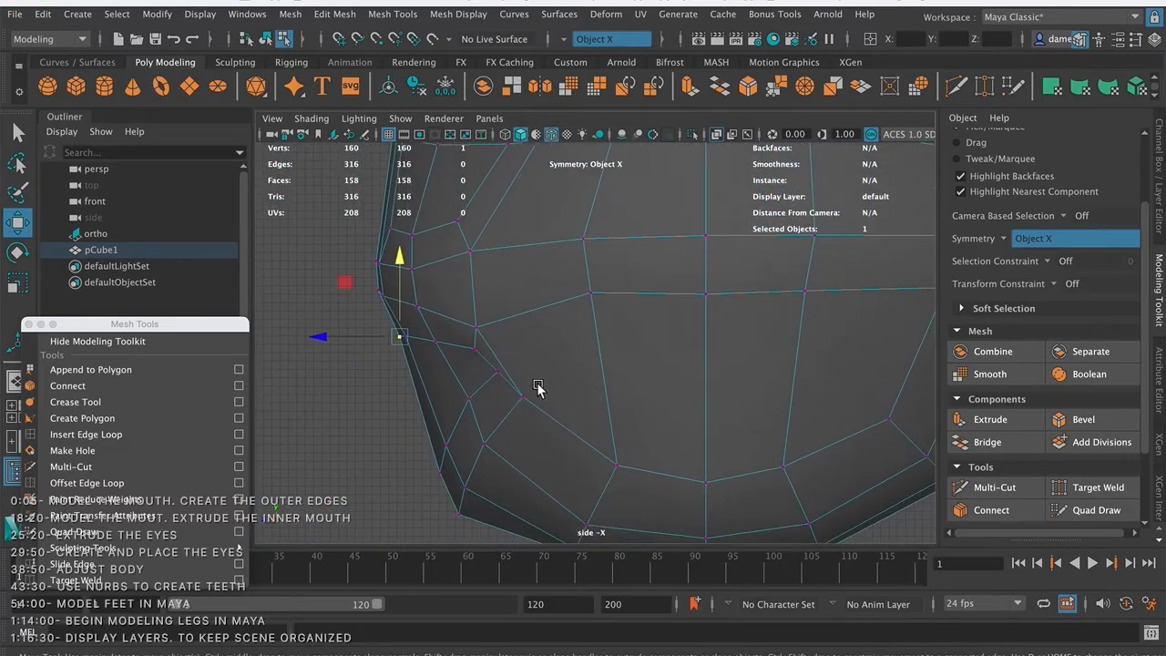
alt+right_drag(537, 384, 453, 351)
alt+middle_drag(453, 352, 480, 325)
alt+right_drag(480, 325, 282, 284)
alt+middle_drag(522, 323, 550, 268)
alt+right_drag(489, 257, 983, 365)
alt+middle_drag(546, 270, 575, 456)
alt+right_drag(580, 341, 530, 344)
click(573, 339)
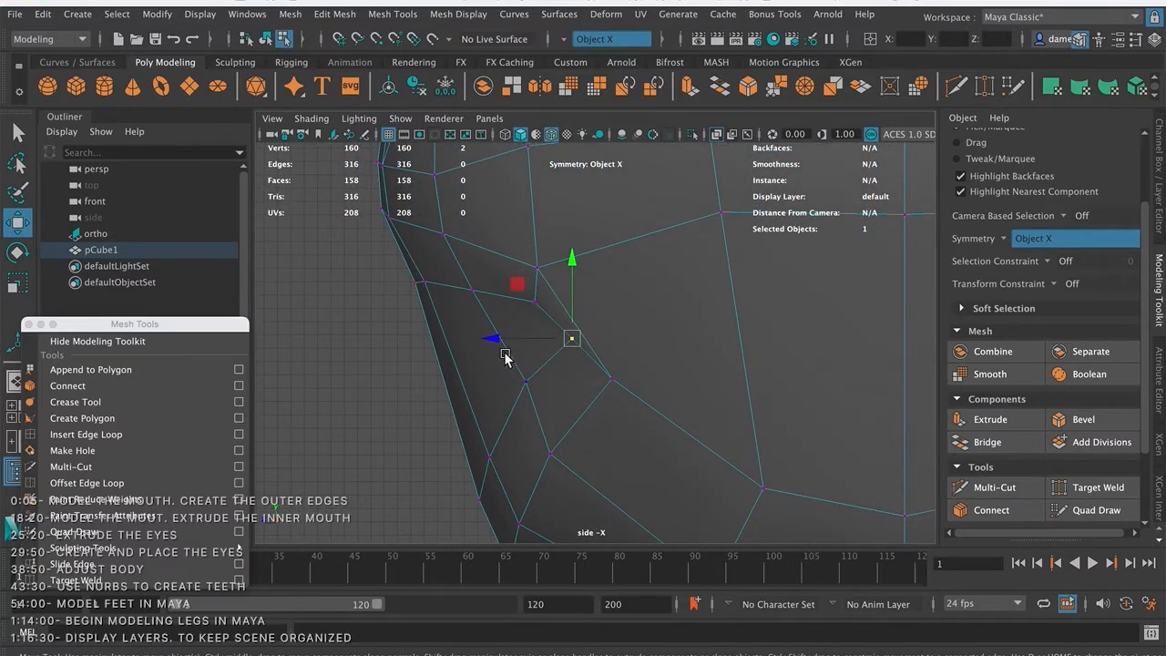
drag(495, 341, 456, 339)
- Check the second pair of lower-lip vertices from the mouth corners in perspective and move it forward in the side view
click(527, 380)
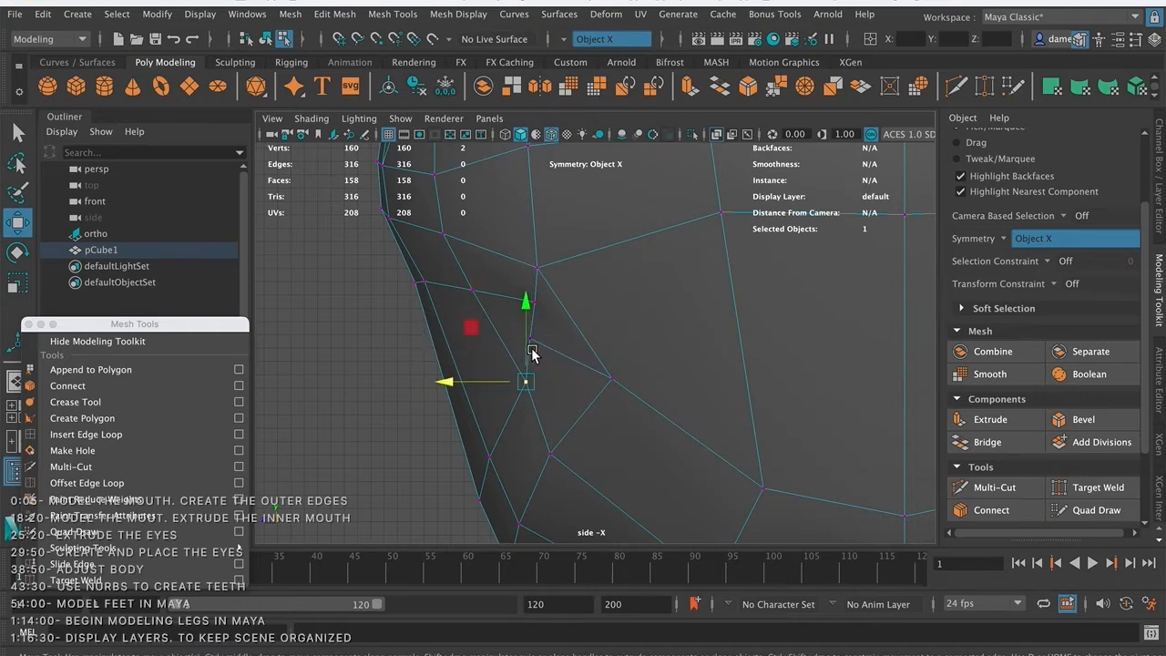
key(space)
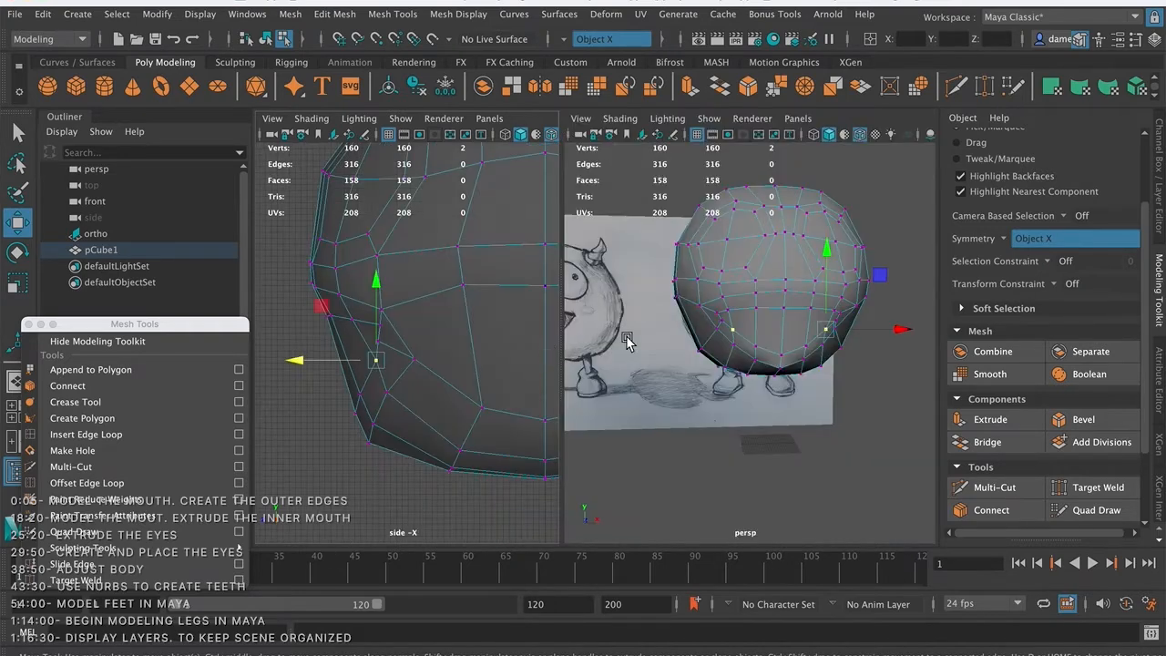
alt+drag(831, 369, 813, 258)
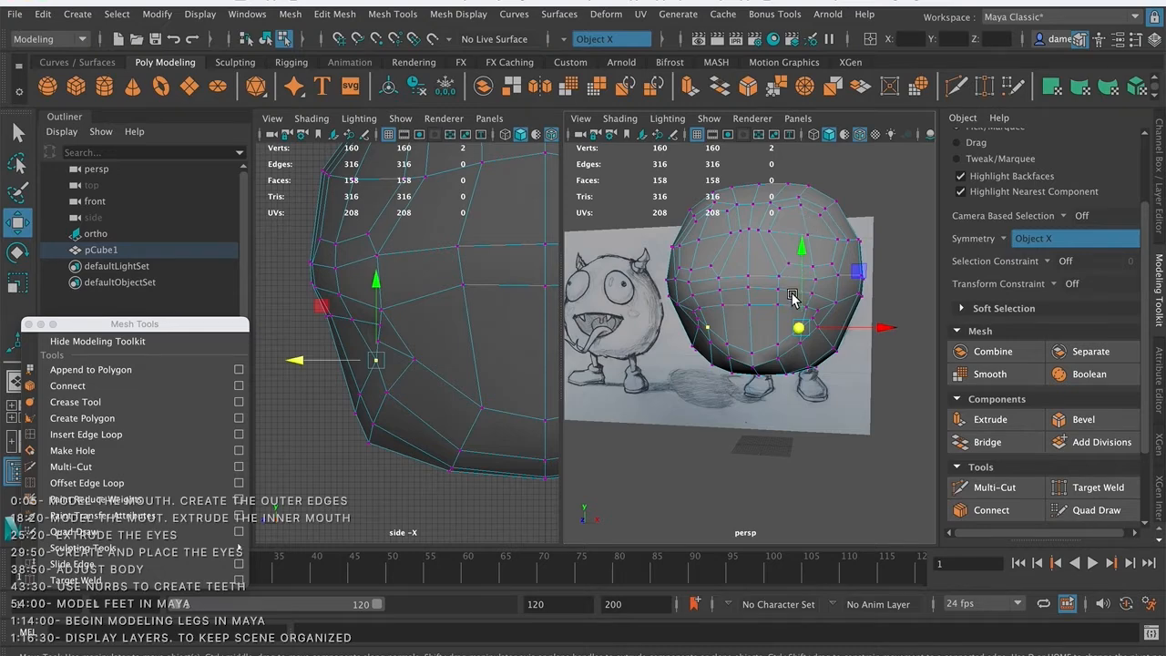
alt+drag(790, 414, 715, 408)
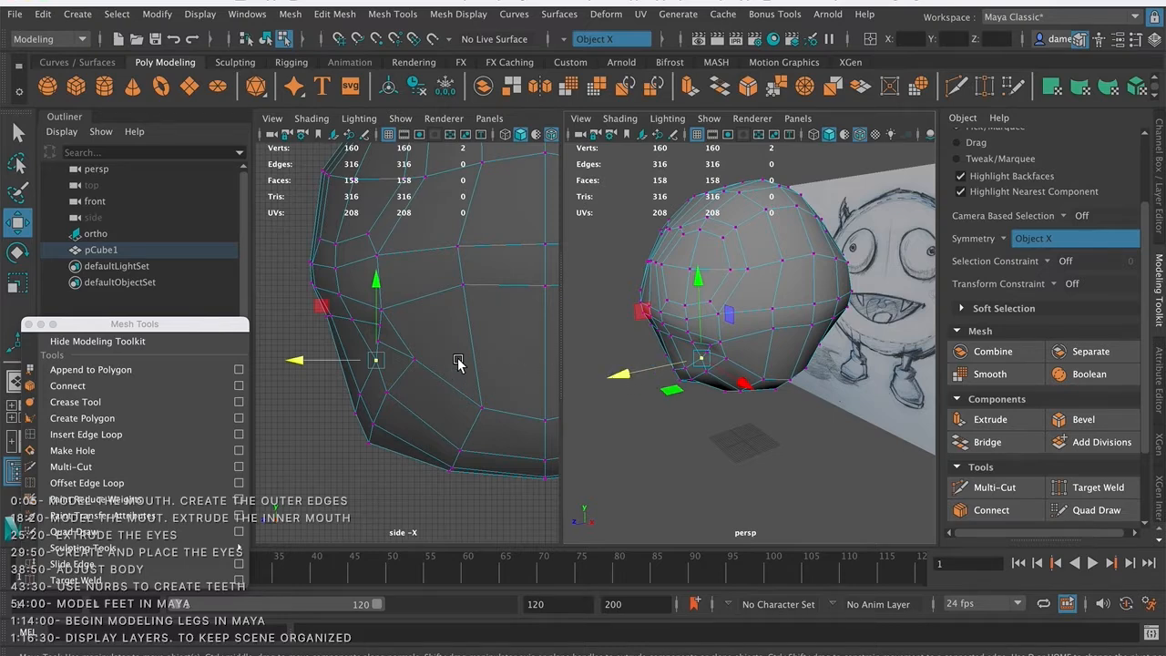
key(space)
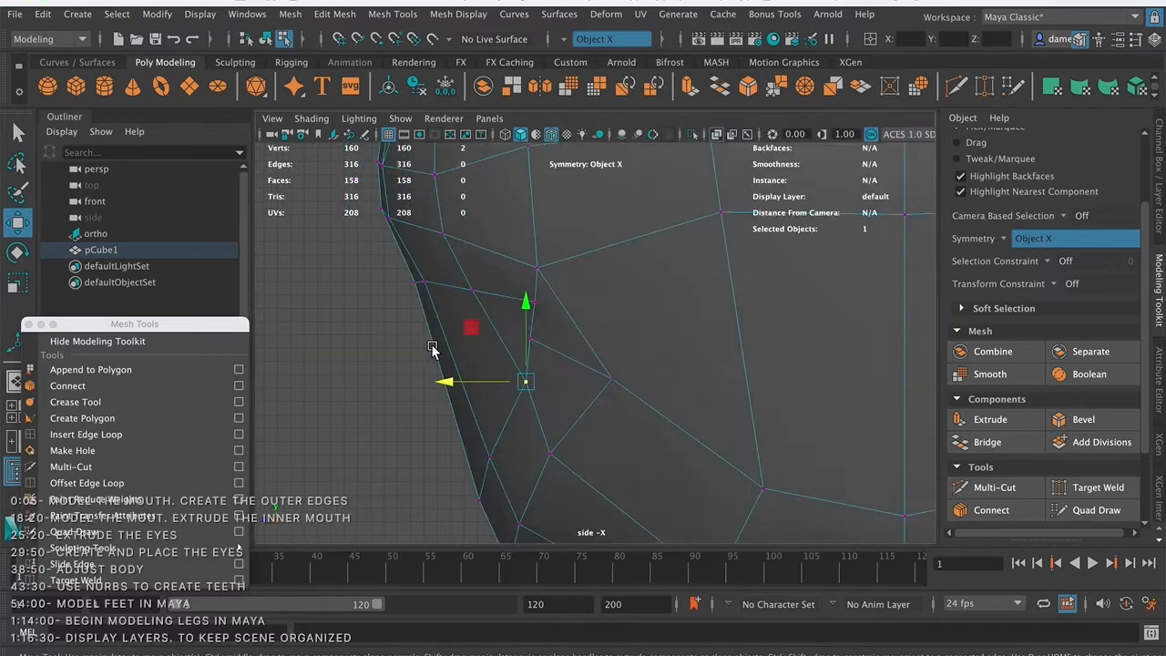
alt+middle_drag(535, 341, 534, 304)
drag(444, 348, 422, 348)
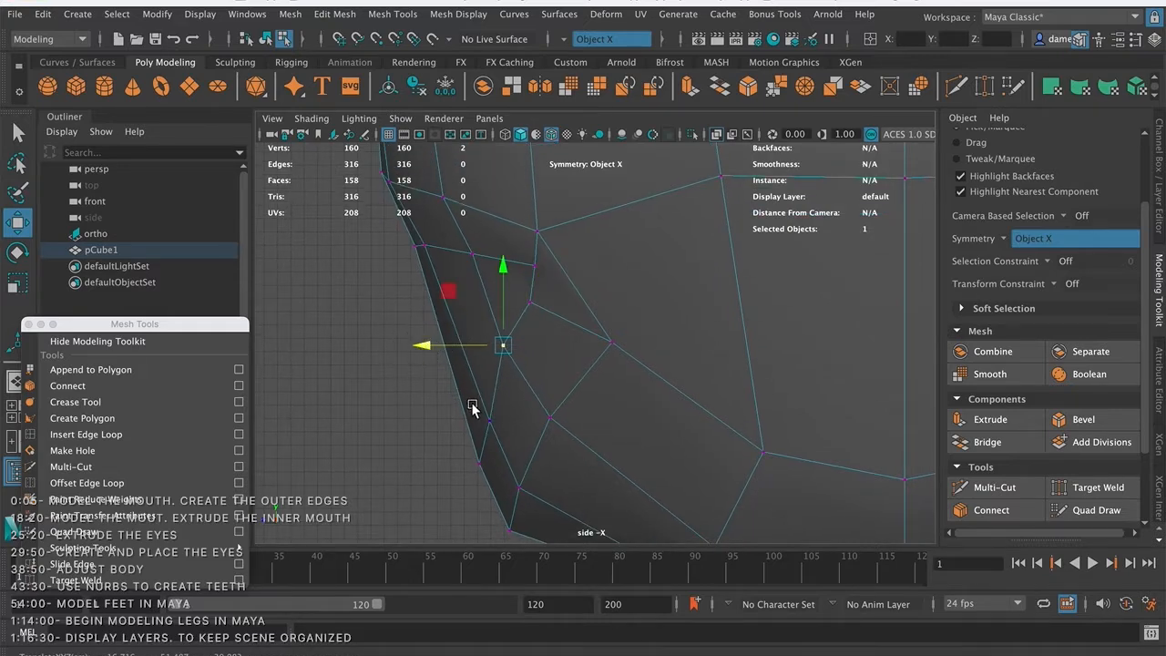
- Pull the lower-lip vertices beside the centre slightly forward and lower the pair above them a little in the side view
click(492, 422)
drag(416, 422, 400, 421)
click(504, 347)
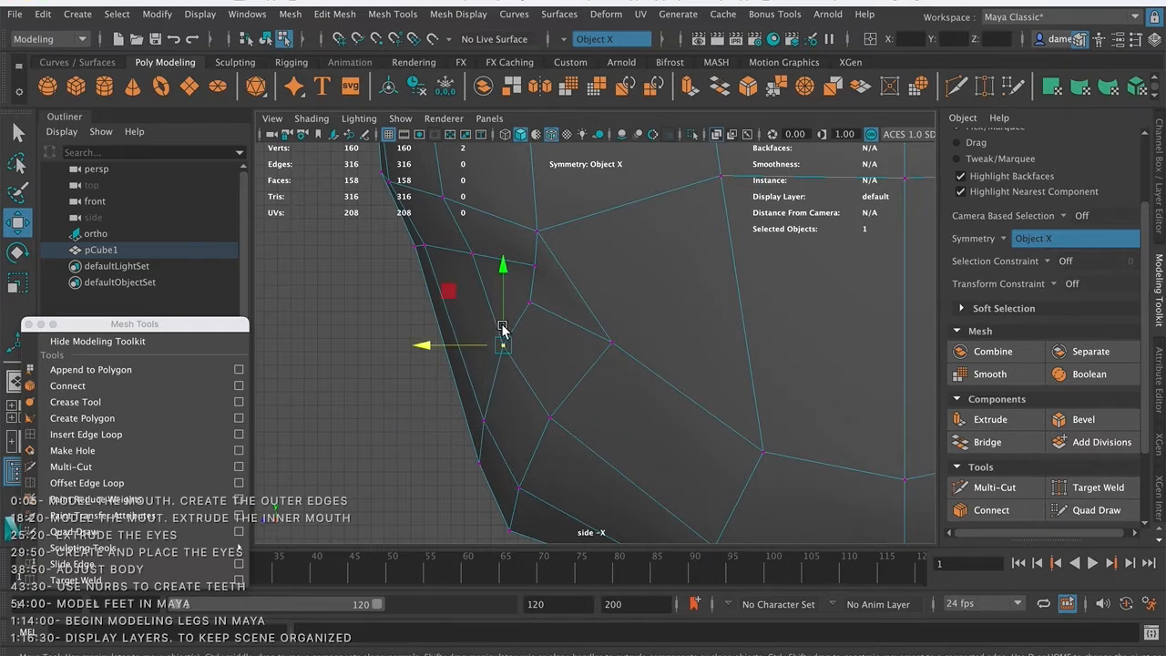
drag(505, 343, 507, 354)
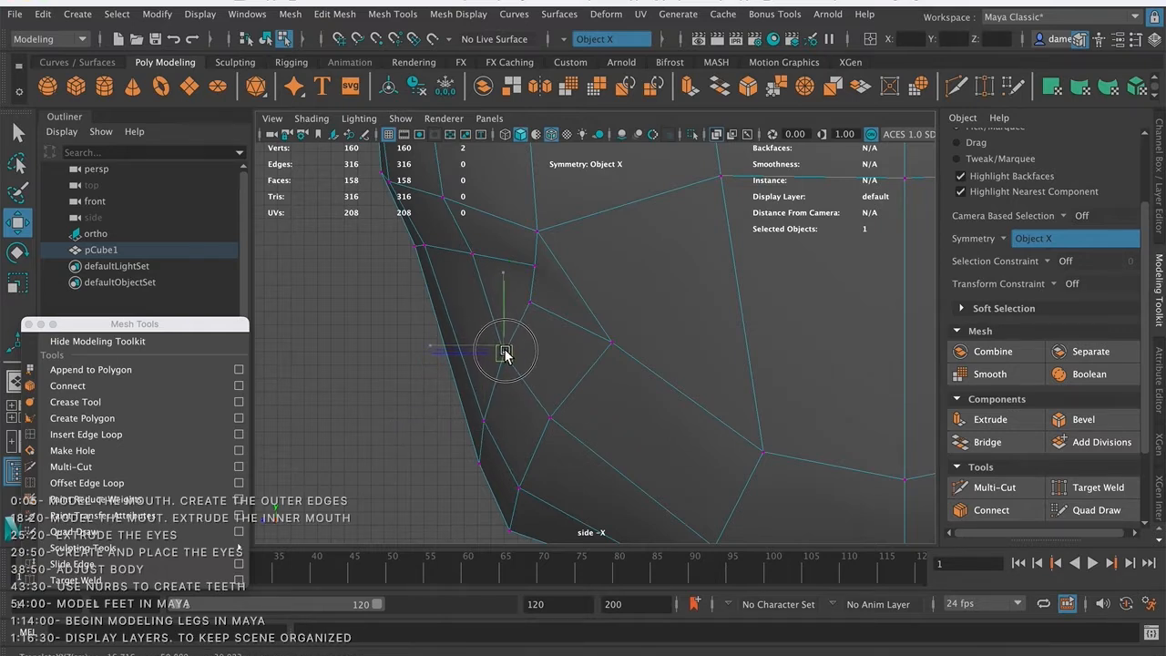
click(530, 304)
drag(451, 303, 450, 302)
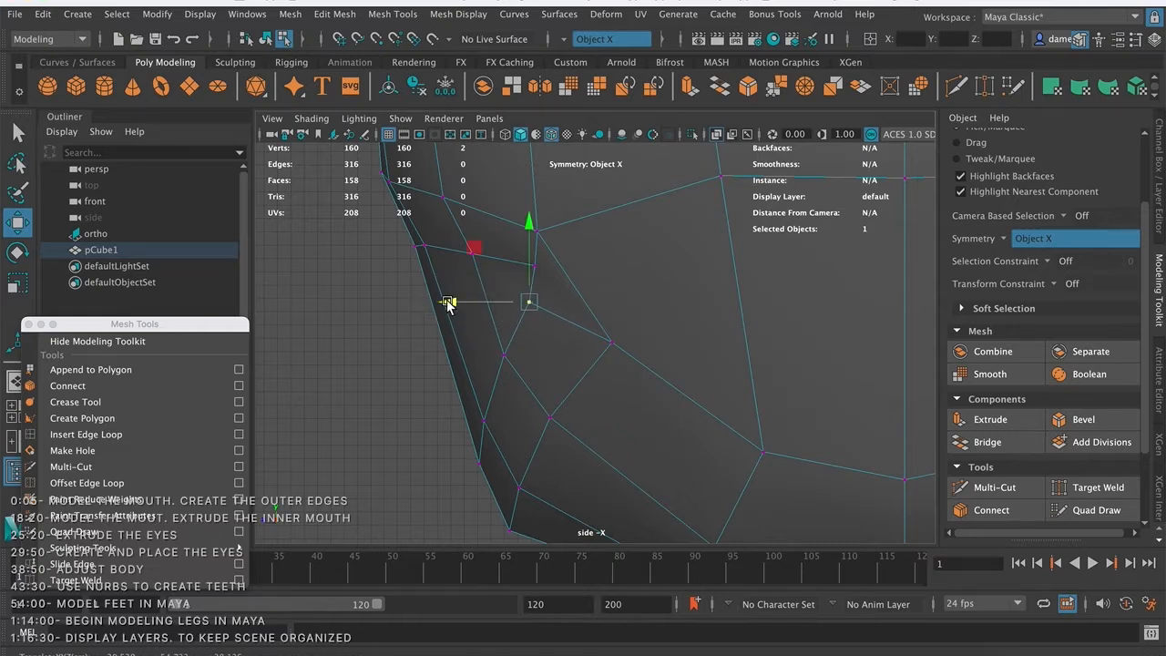
- Move the outer-ring vertices below the mouth corners forward and push the outer-ring vertices above the corners back
click(537, 266)
click(610, 343)
drag(551, 351, 518, 323)
click(539, 235)
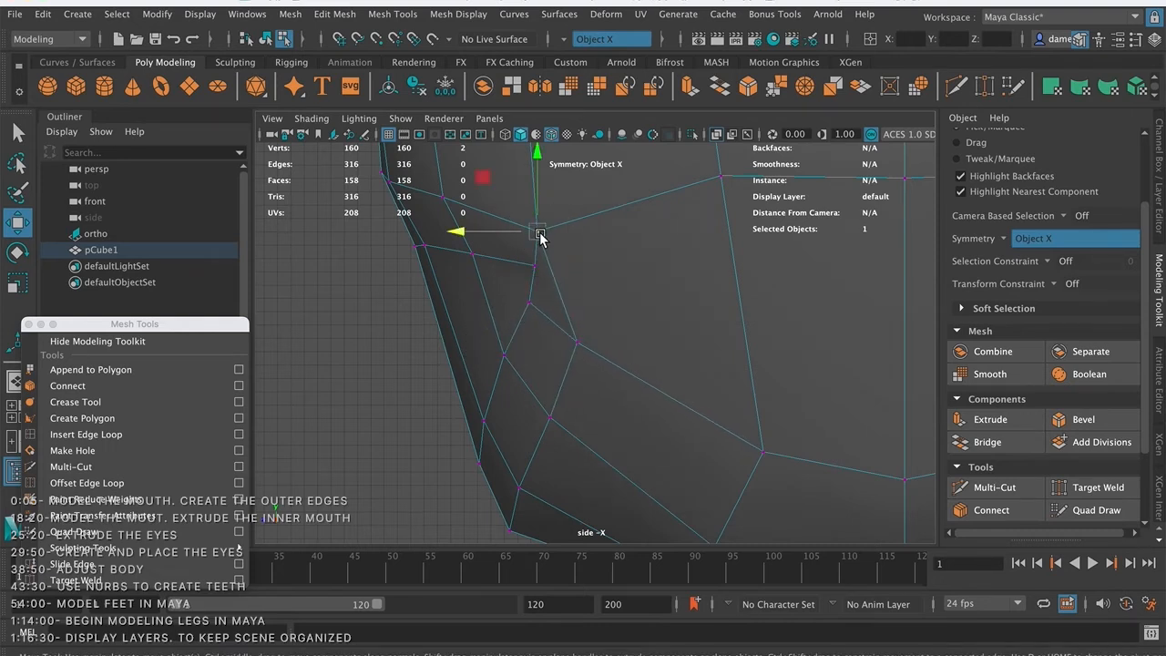
drag(460, 234, 519, 234)
- Pull the upper-lip centre vertex and its mirrored neighbours slightly forward together in the side view
alt+middle_drag(473, 312, 512, 349)
click(496, 311)
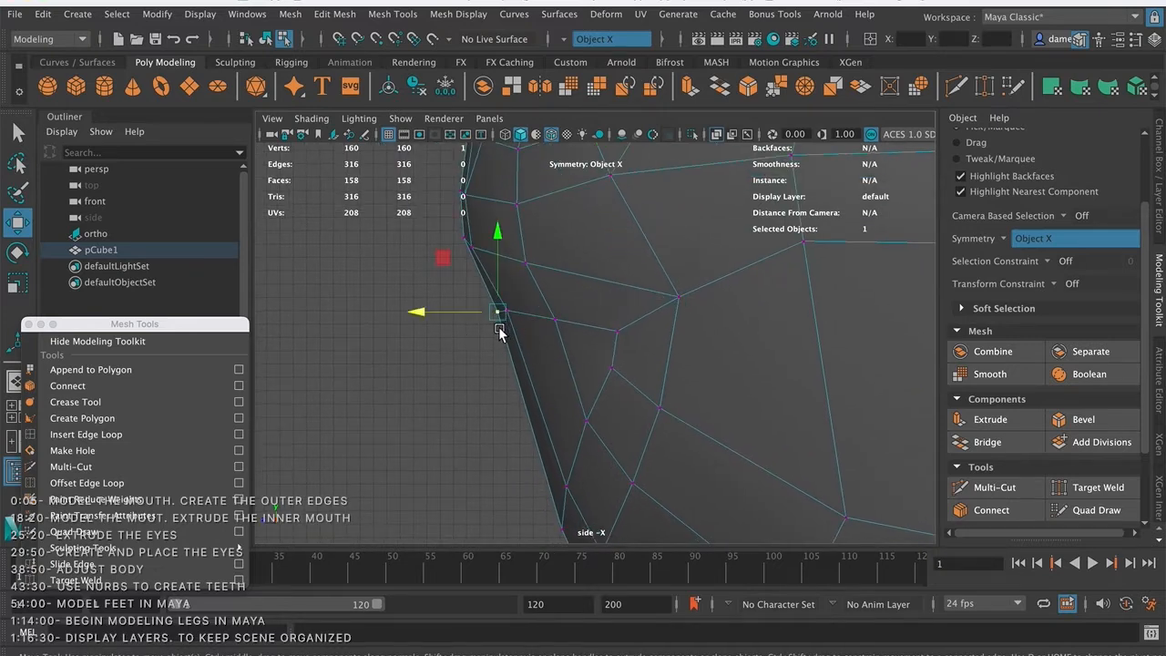
key(q)
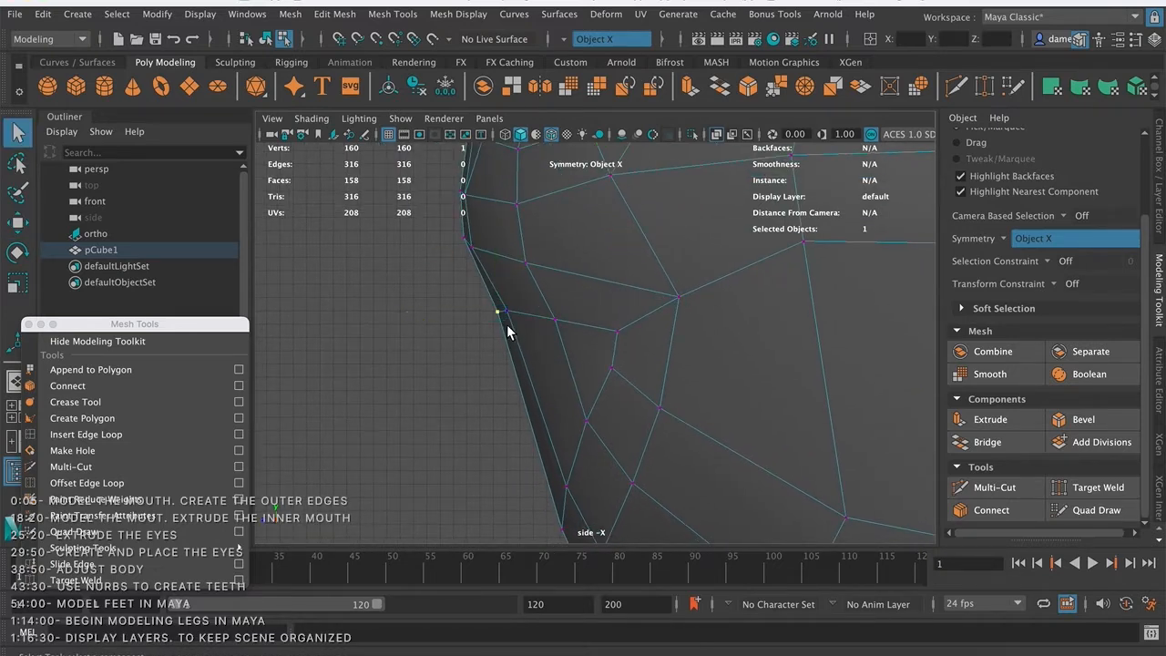
key(w)
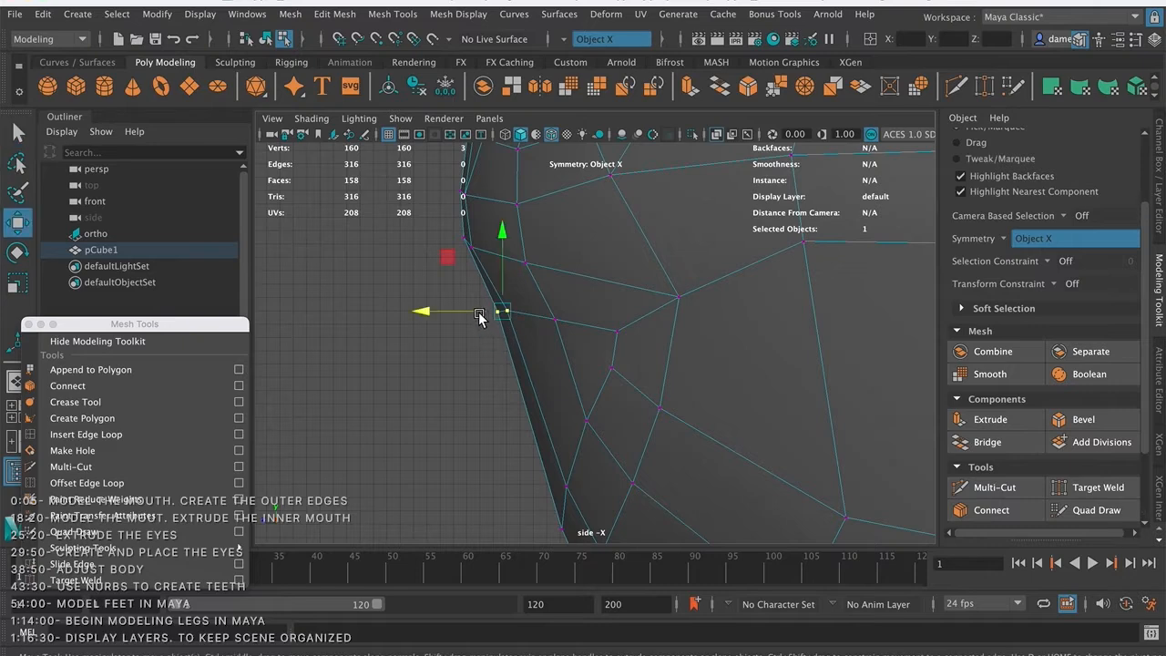
drag(428, 312, 408, 311)
- Return to object mode and examine the body's side profile around the mouth and chin in smooth preview
alt+middle_drag(554, 301, 528, 184)
alt+right_drag(551, 434, 439, 262)
alt+middle_drag(528, 333, 487, 457)
right_drag(599, 291, 649, 247)
key(3)
alt+middle_drag(582, 294, 590, 313)
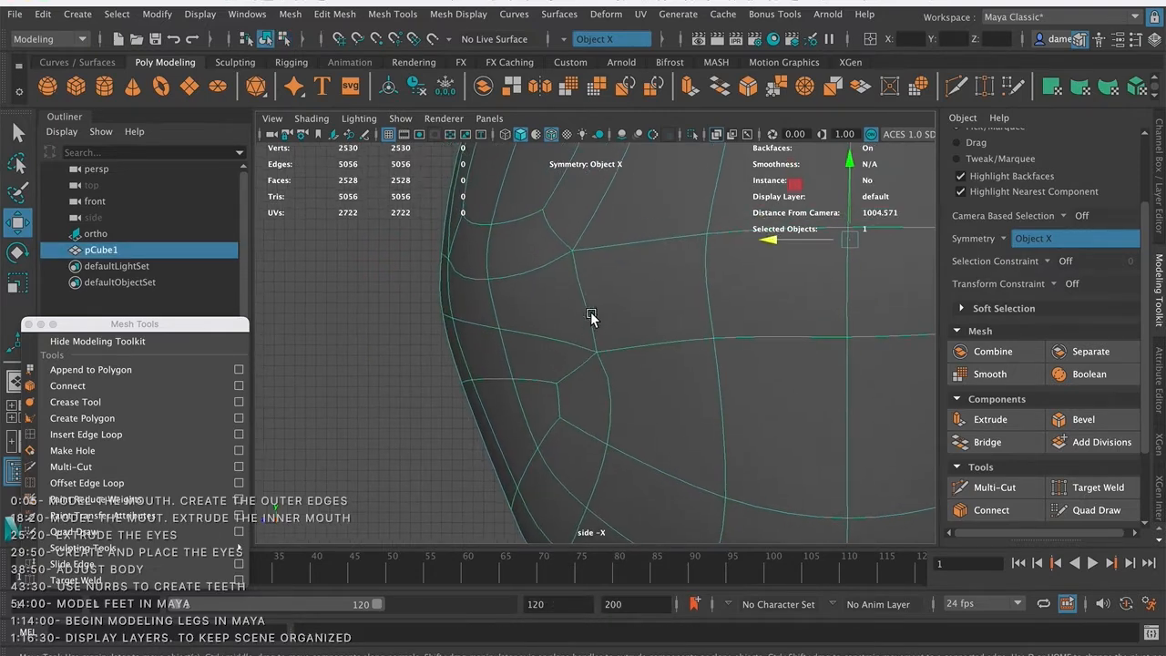
alt+right_drag(556, 305, 364, 289)
alt+right_drag(474, 305, 289, 255)
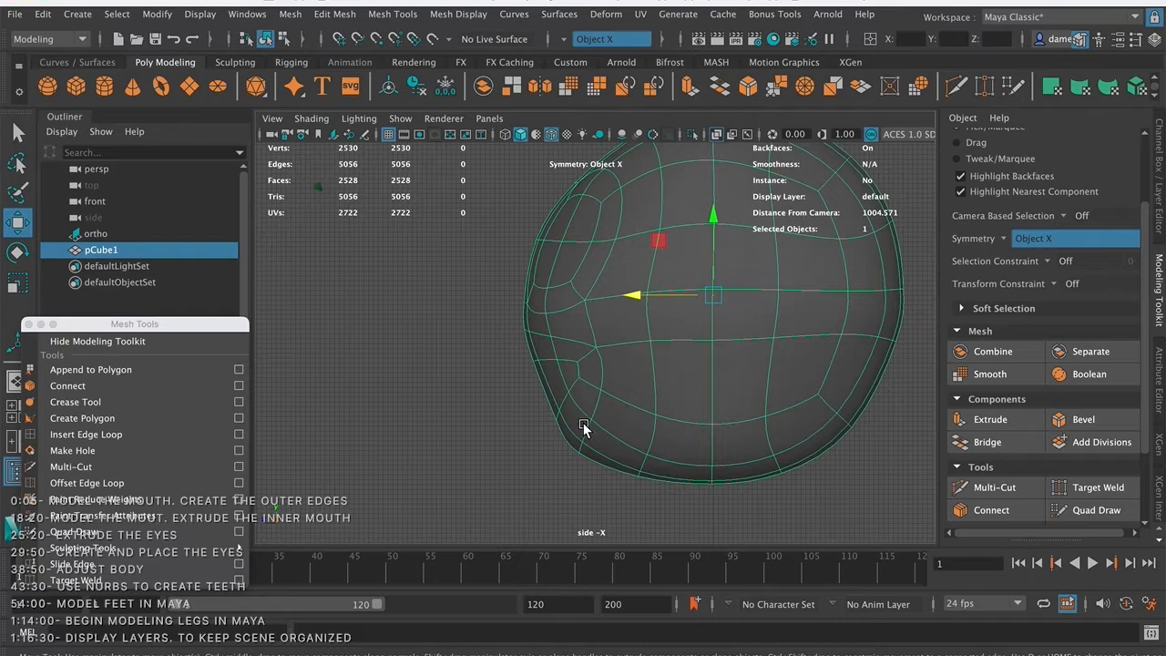
alt+middle_drag(595, 374, 584, 413)
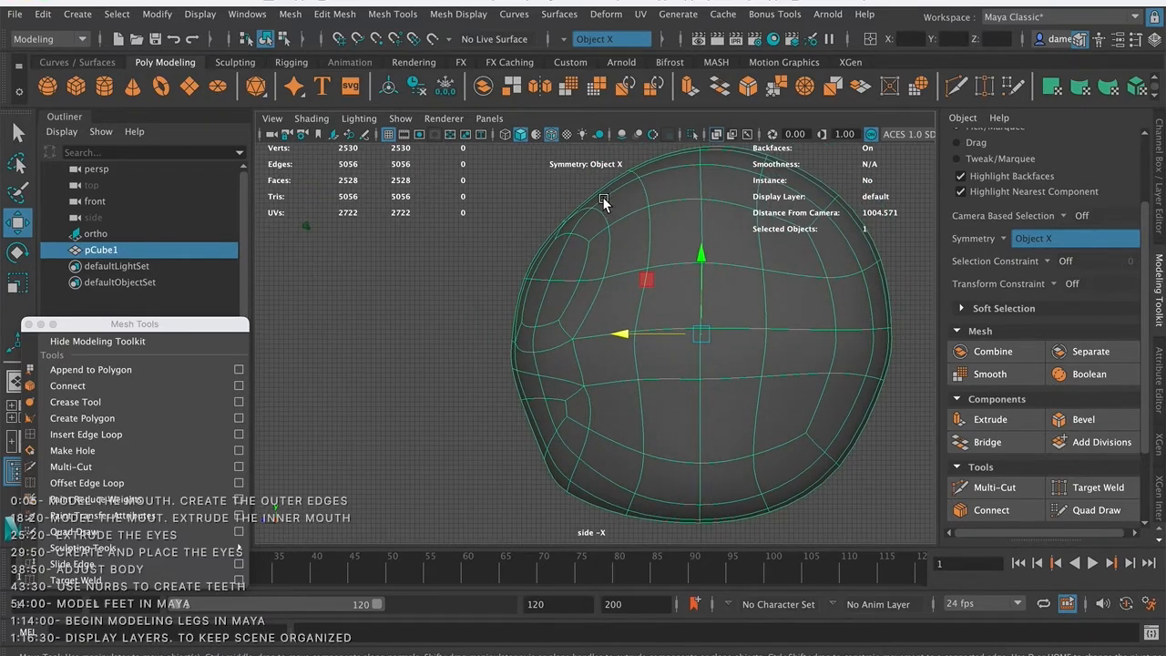
alt+middle_drag(548, 393, 490, 252)
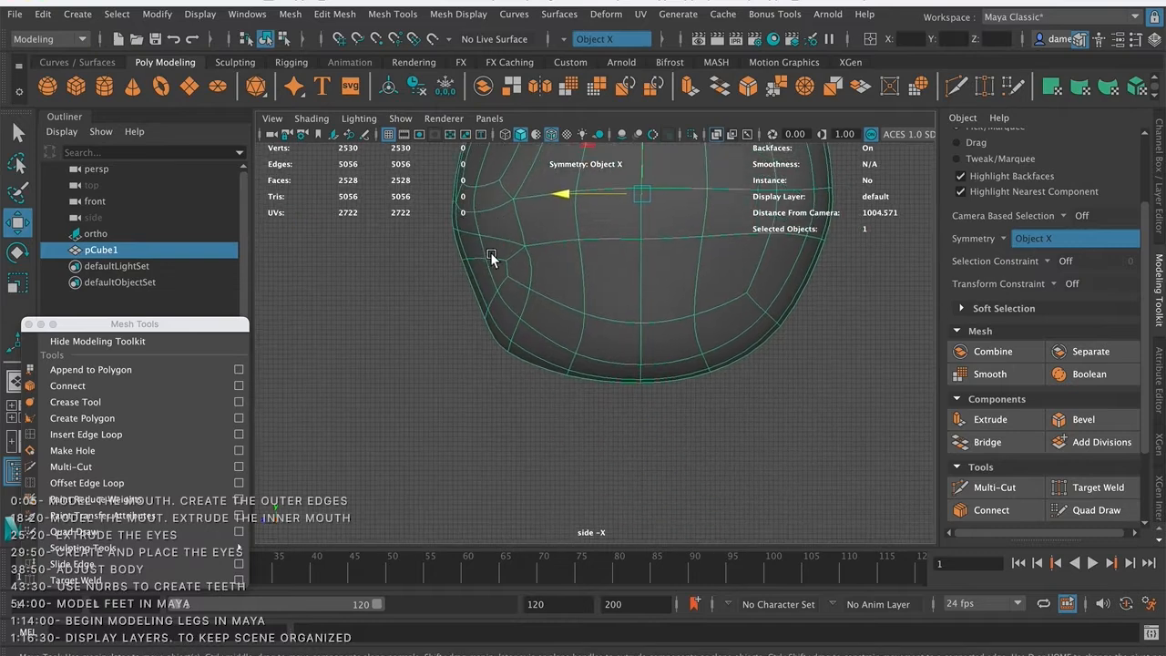
alt+right_drag(491, 255, 695, 345)
alt+middle_drag(433, 287, 518, 367)
- Turn off the smooth preview and push the lowest front centre vertex at the chin slightly back
key(1)
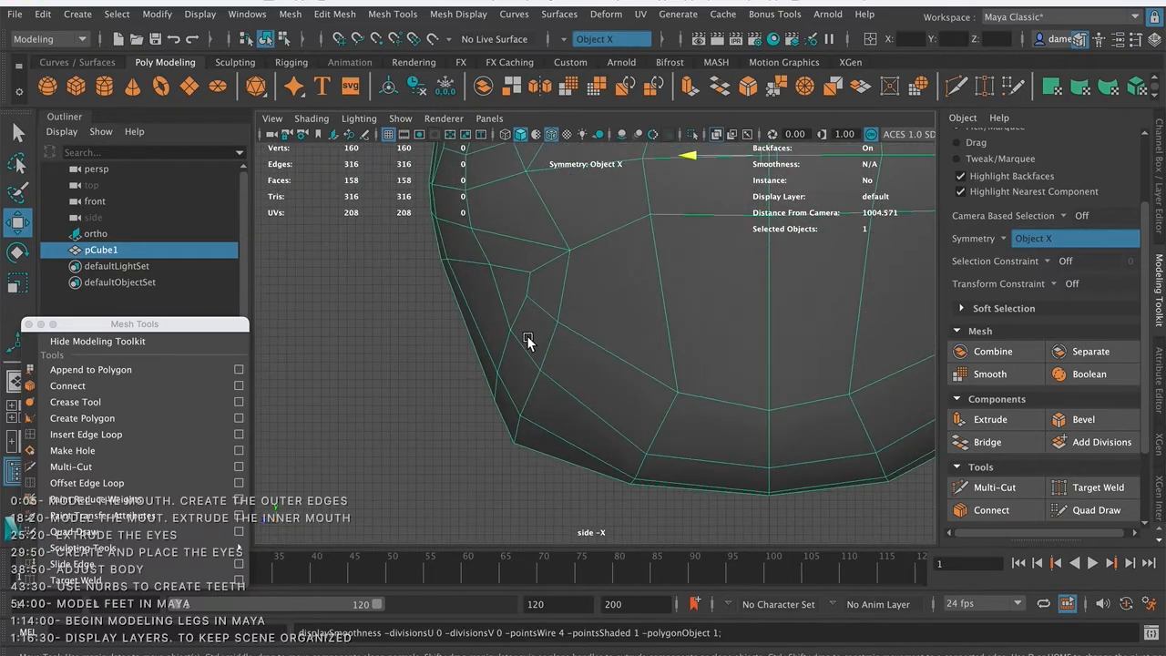
right_drag(507, 432, 421, 228)
click(517, 442)
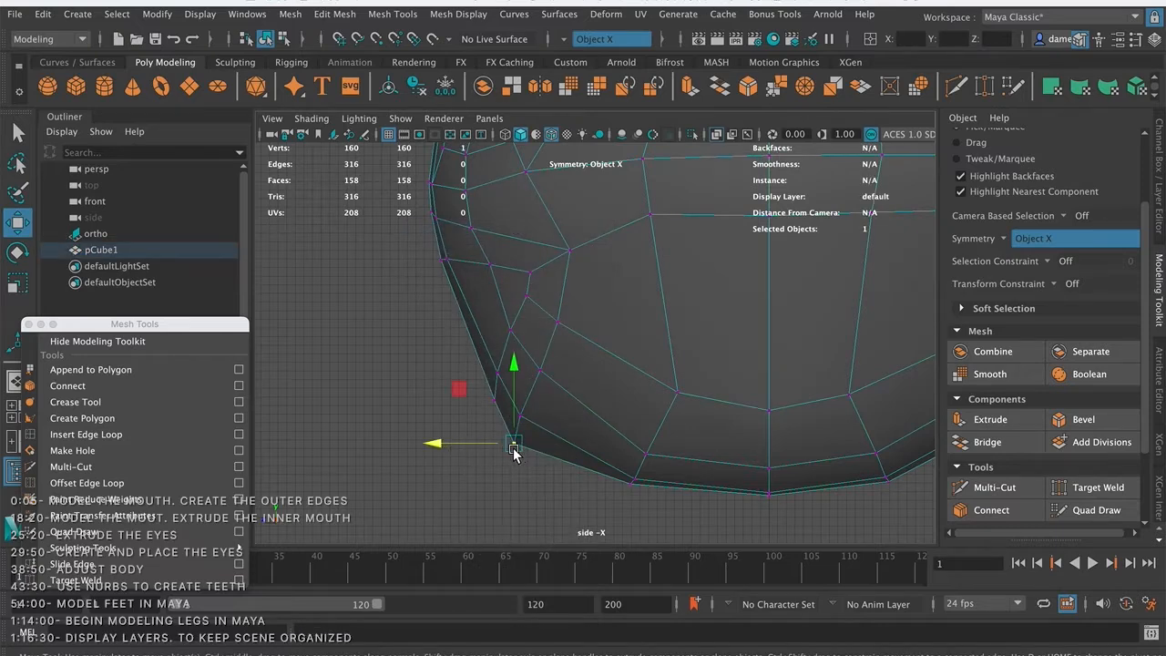
drag(449, 445, 456, 444)
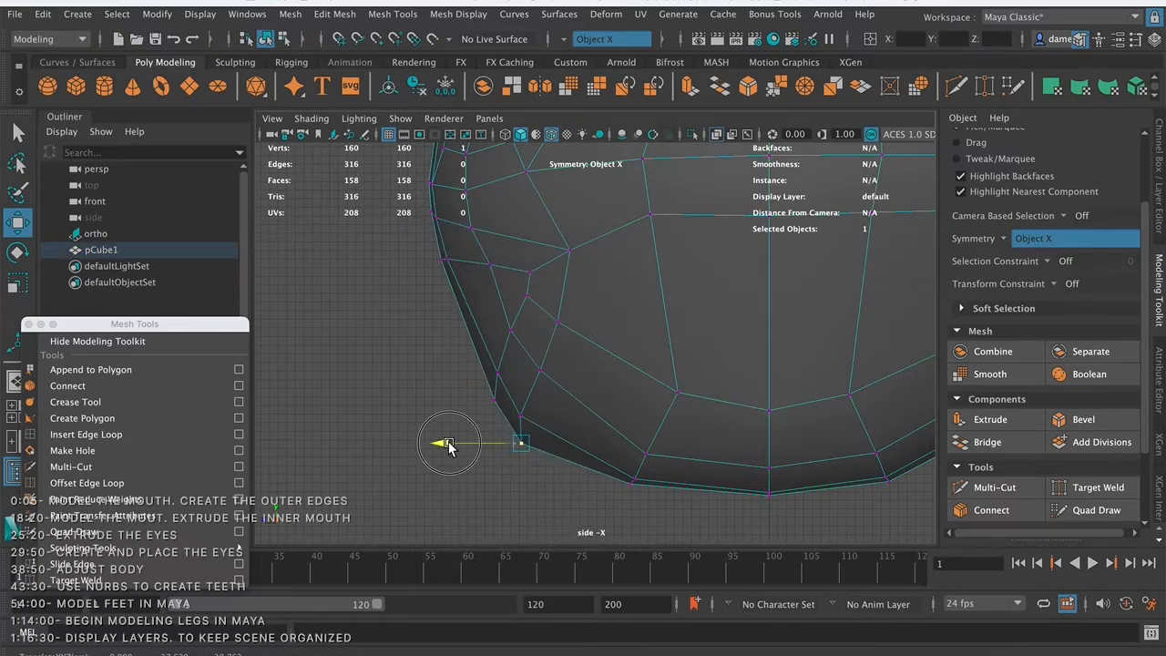
- Raise the lowest front centre vertex at the chin slightly in the side view and nudge the neighbouring chin vertex to follow the curve
drag(520, 371, 520, 362)
drag(450, 432, 443, 431)
key(q)
click(520, 419)
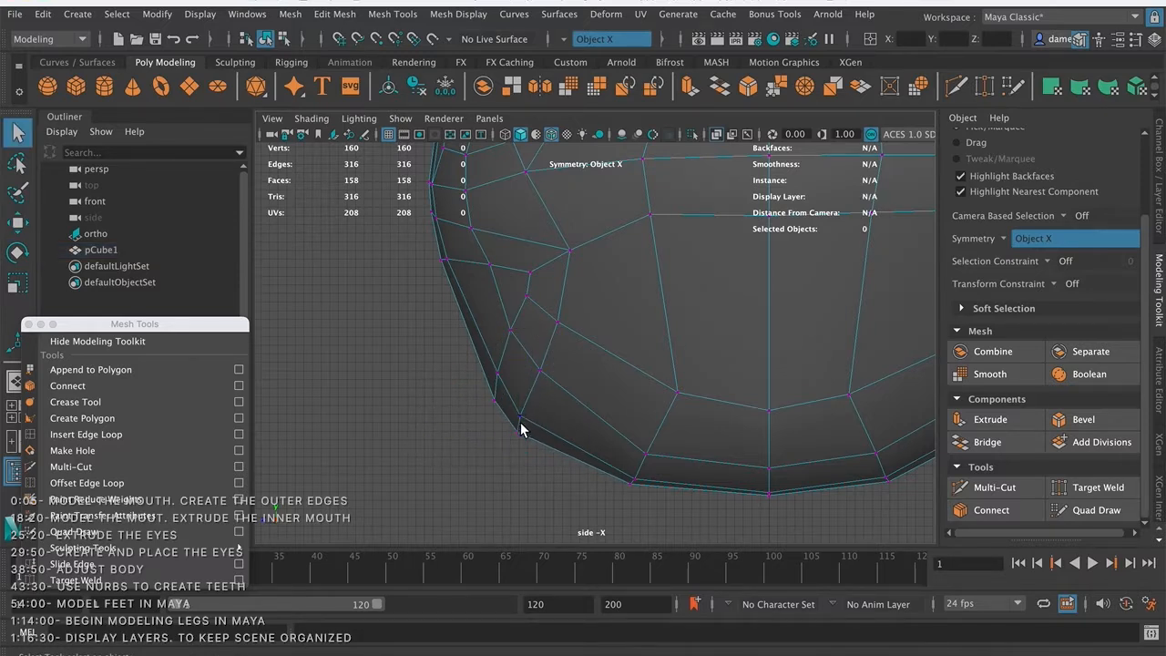
key(w)
click(519, 432)
drag(520, 420, 524, 426)
- Lower the mirrored outer-ring vertices beneath the mouth and the mirrored lower-lip vertices in front of them slightly in the side view
click(541, 372)
drag(539, 373, 534, 387)
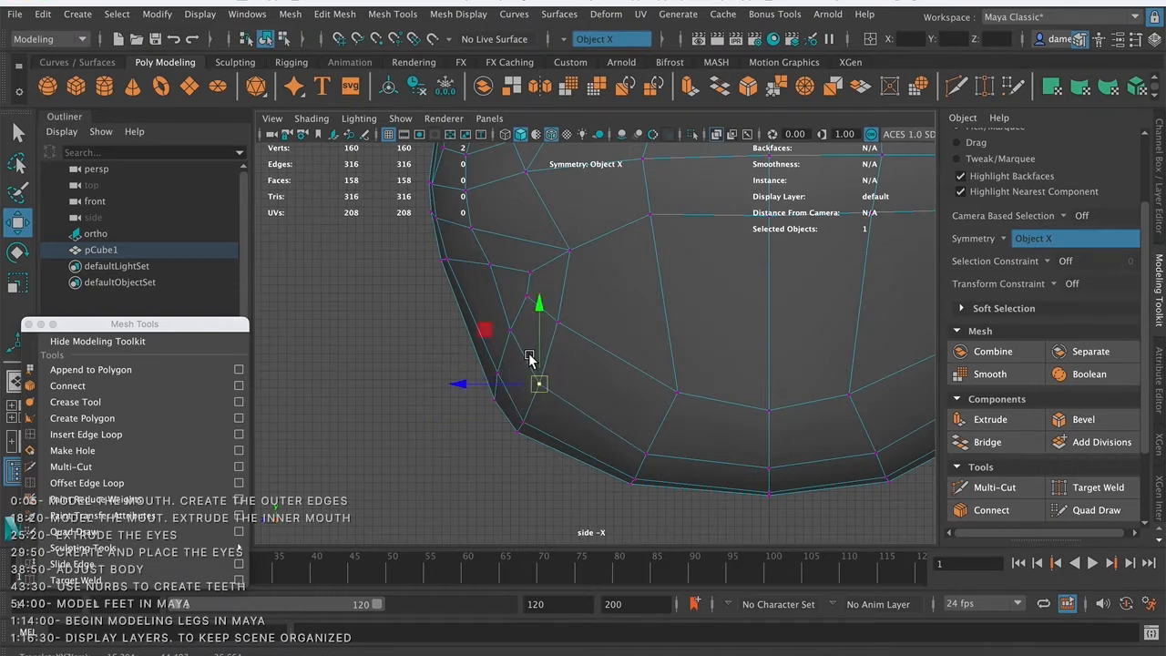
key(q)
click(509, 327)
key(w)
drag(511, 330, 512, 339)
click(560, 325)
- Shift the mirrored outer-ring vertices beside the chin centre slightly back and fine-tune the mirrored lower-lip vertices above them
alt+middle_drag(594, 347, 583, 395)
alt+right_drag(545, 356, 411, 343)
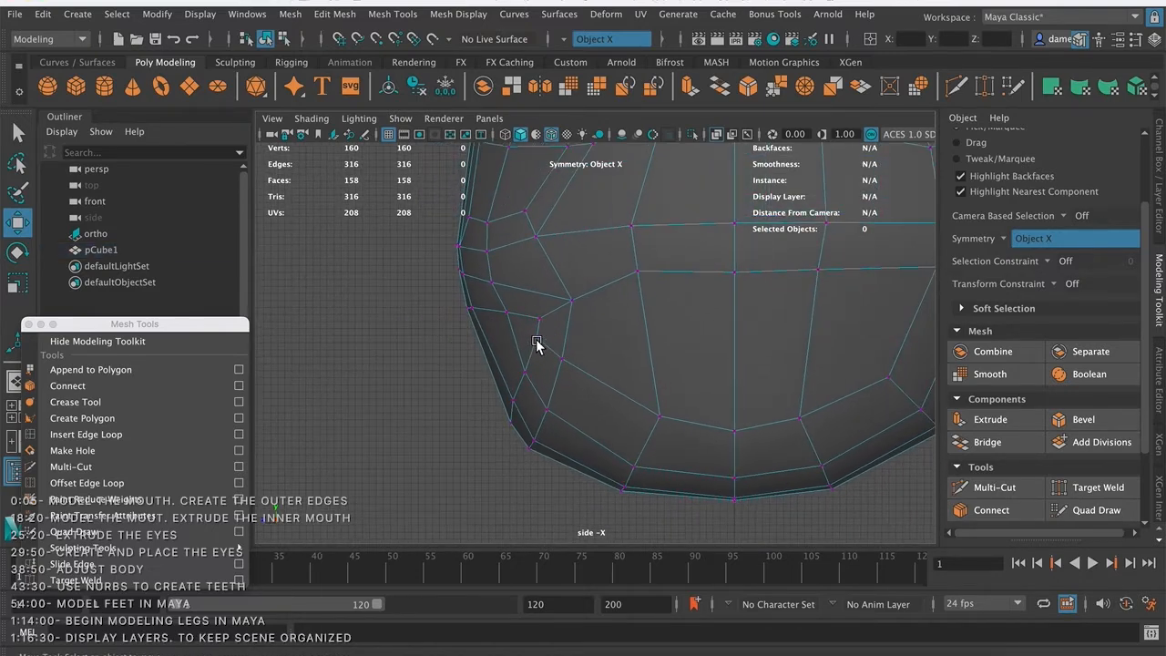
alt+middle_drag(538, 346, 534, 286)
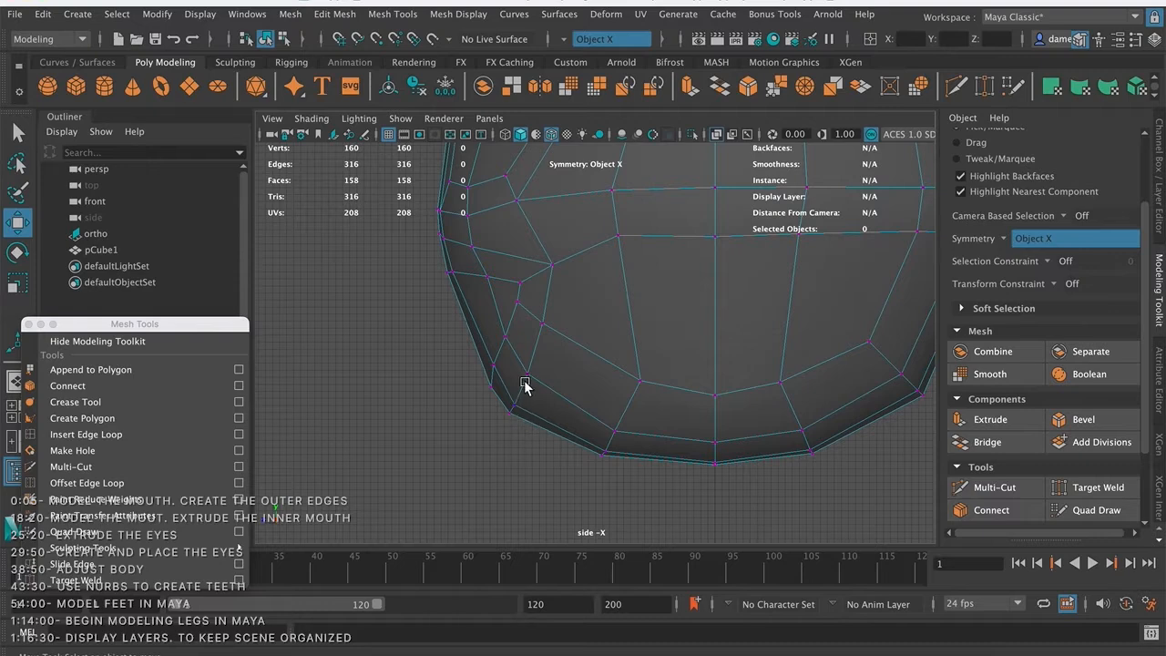
alt+right_drag(528, 363, 750, 341)
alt+middle_drag(540, 369, 650, 287)
alt+right_drag(539, 351, 667, 319)
drag(580, 358, 590, 361)
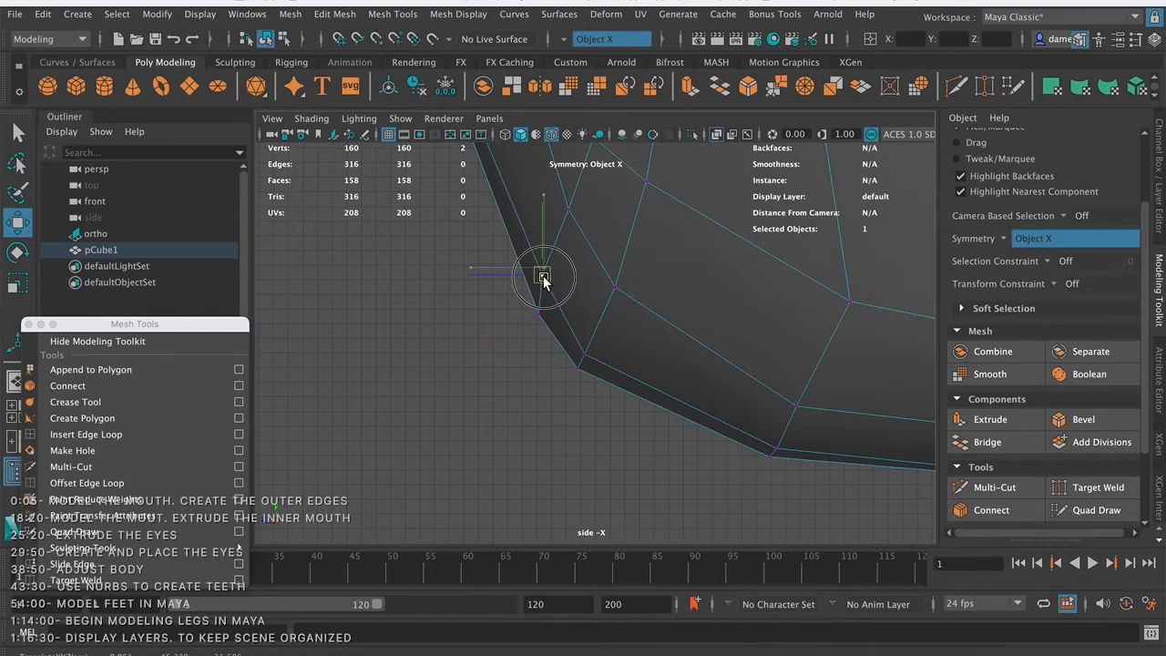
drag(543, 282, 544, 284)
alt+middle_drag(590, 208, 520, 320)
alt+right_drag(520, 320, 158, 247)
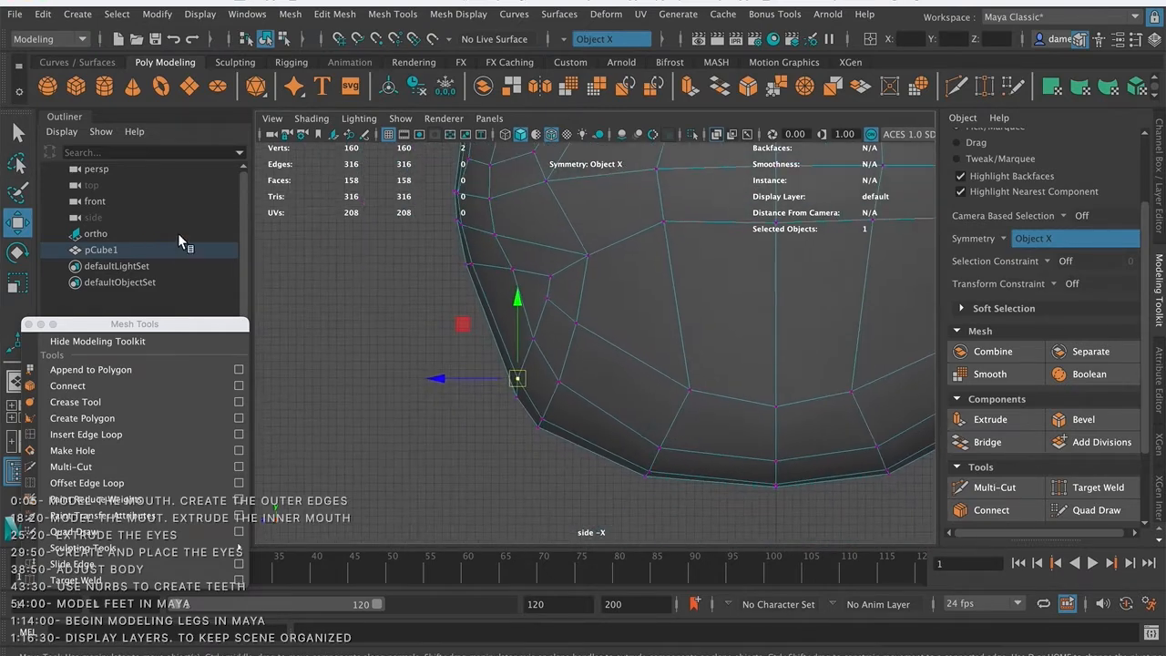
alt+middle_drag(648, 325, 662, 359)
alt+right_drag(663, 360, 892, 392)
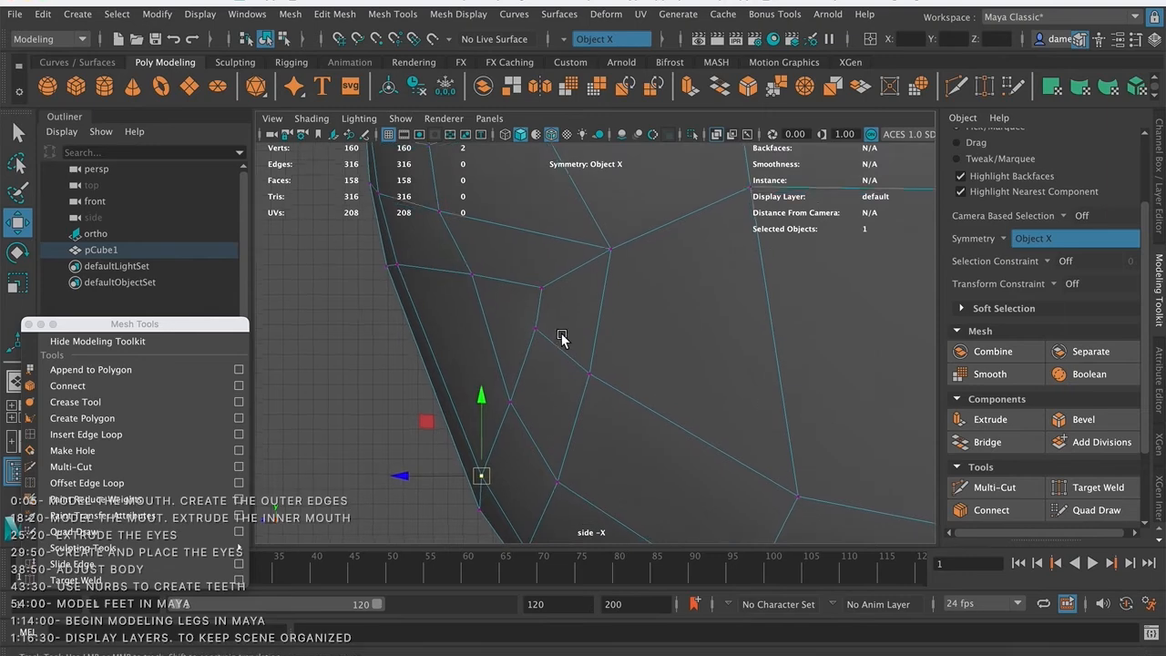
alt+middle_drag(524, 383, 621, 262)
alt+right_drag(608, 273, 675, 341)
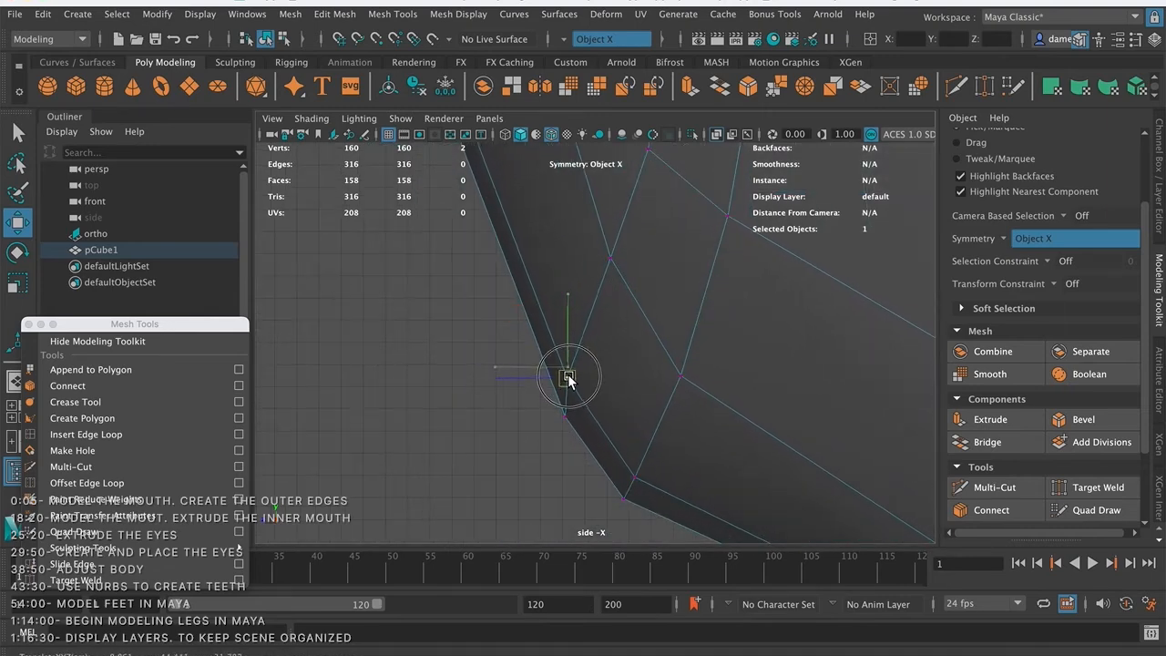
- Pull the mirrored upper-lip vertices beside the centre line slightly forward in the side view
alt+middle_drag(664, 376, 547, 315)
alt+right_drag(547, 316, 251, 271)
alt+middle_drag(618, 265, 658, 365)
alt+right_drag(659, 364, 496, 289)
alt+right_drag(648, 305, 808, 345)
click(500, 264)
alt+middle_drag(486, 289, 566, 316)
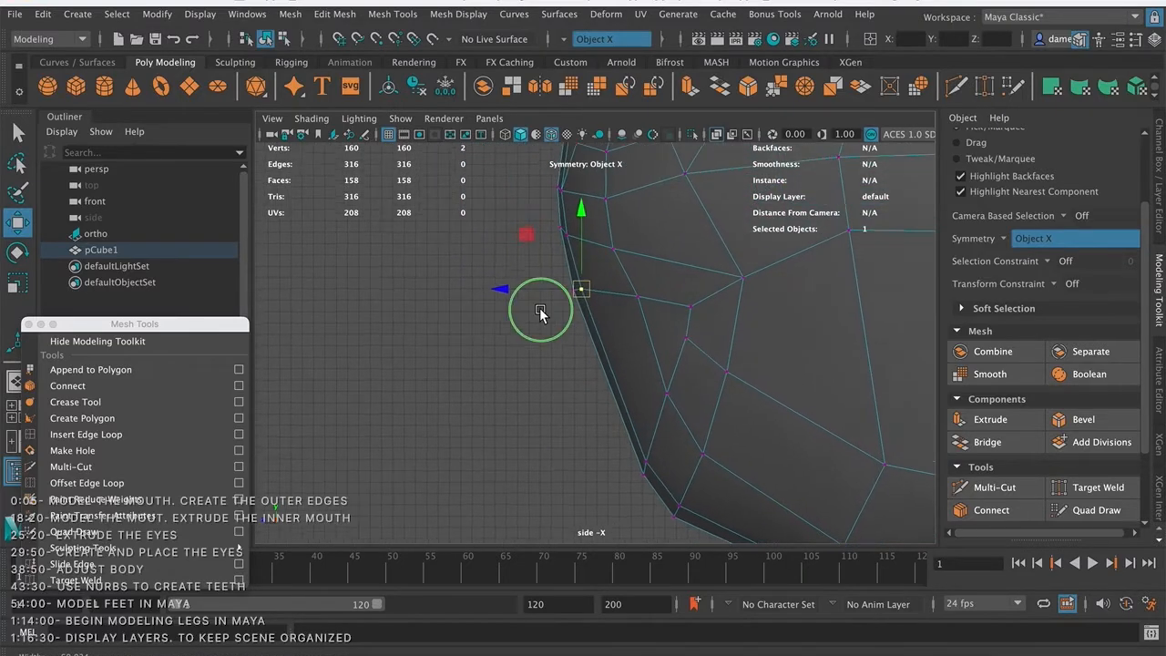
alt+right_drag(485, 316, 583, 342)
drag(498, 251, 494, 251)
alt+middle_drag(693, 364, 578, 218)
alt+right_drag(628, 415, 629, 325)
alt+middle_drag(720, 284, 757, 458)
alt+right_drag(757, 458, 507, 336)
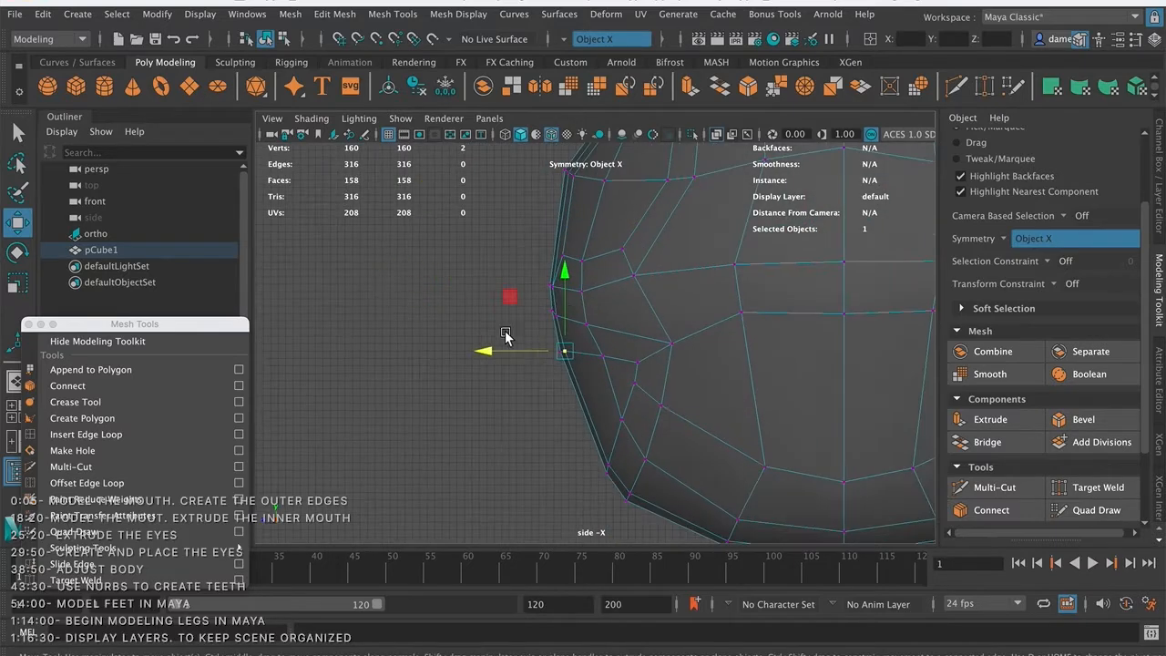
alt+middle_drag(713, 346, 655, 362)
- Return to the two-pane layout and change the side view to the front orthographic view, framed on the mouth
key(space)
mouse_move(704, 312)
alt+mouse_down()
mouse_move(752, 228)
mouse_move(792, 284)
alt+mouse_up()
key(q)
alt+drag(772, 348, 583, 256)
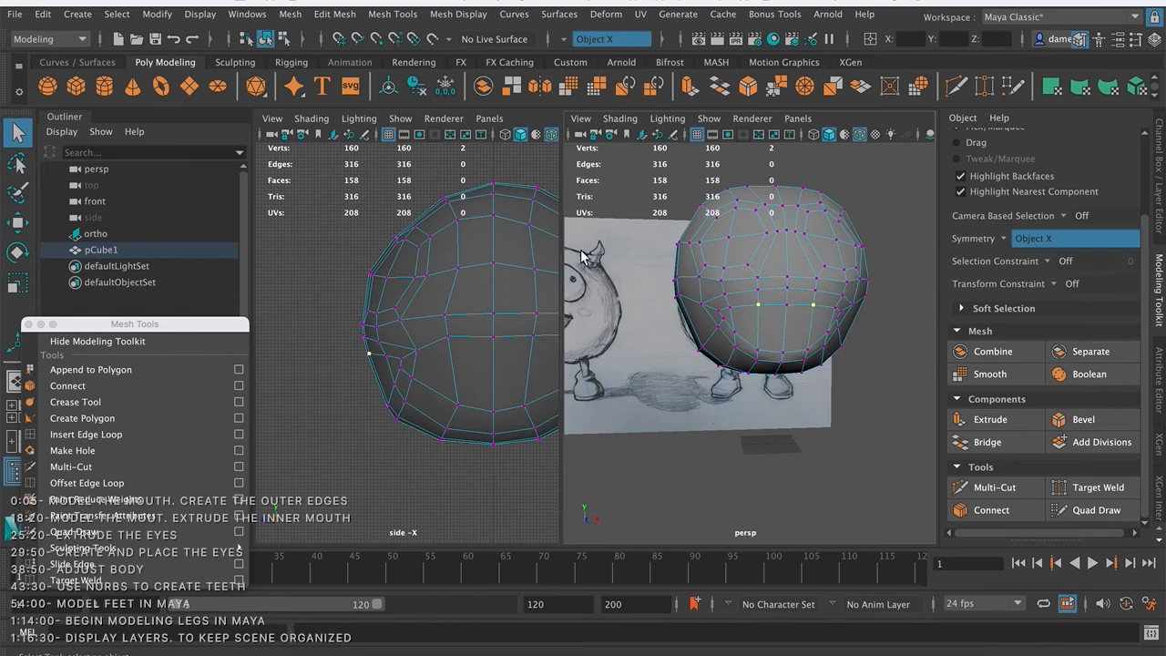
click(489, 119)
mouse_move(524, 167)
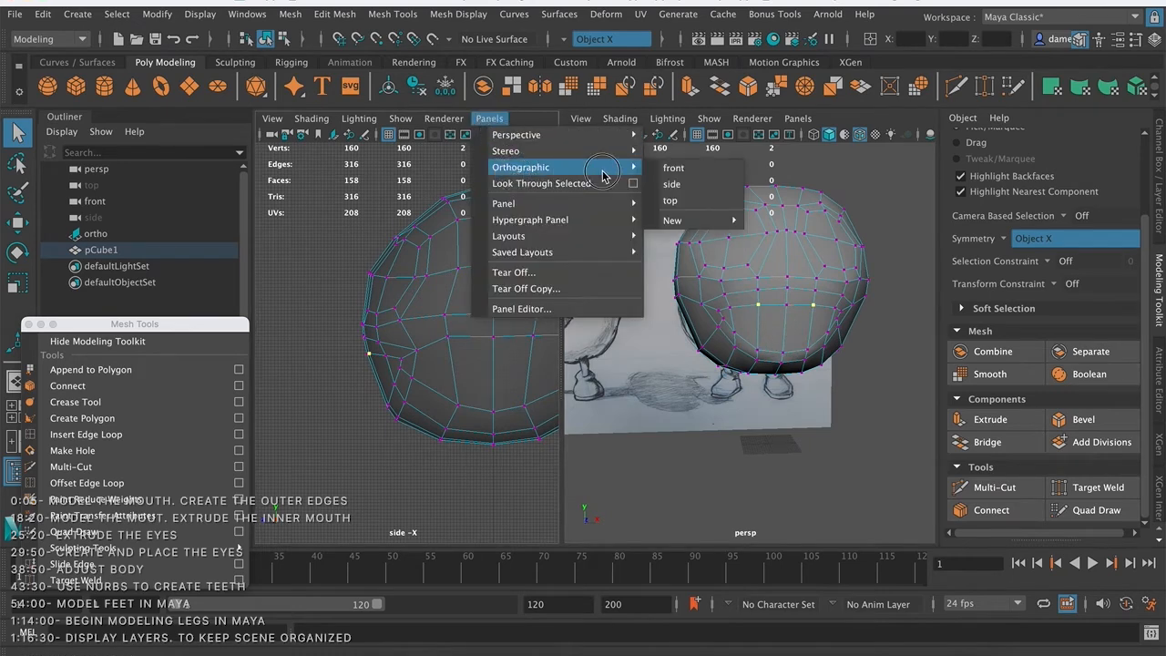
click(672, 168)
scroll(469, 311, up, 5)
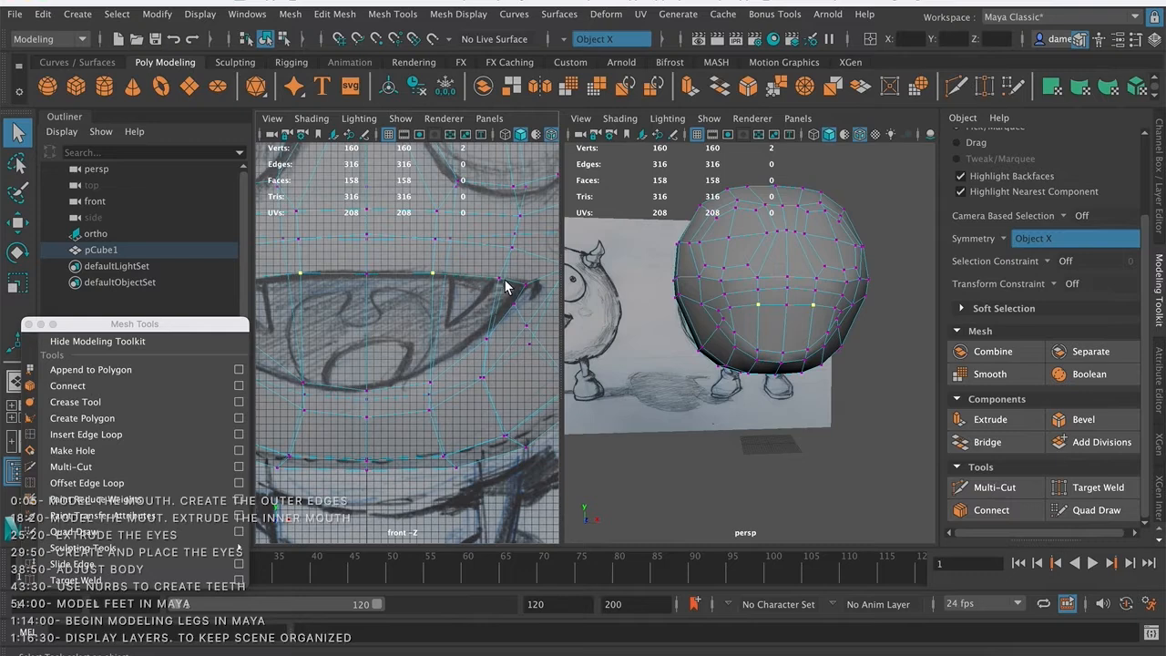
- Raise the mirrored lower-lip vertices beside the centre line slightly in the front view
click(435, 387)
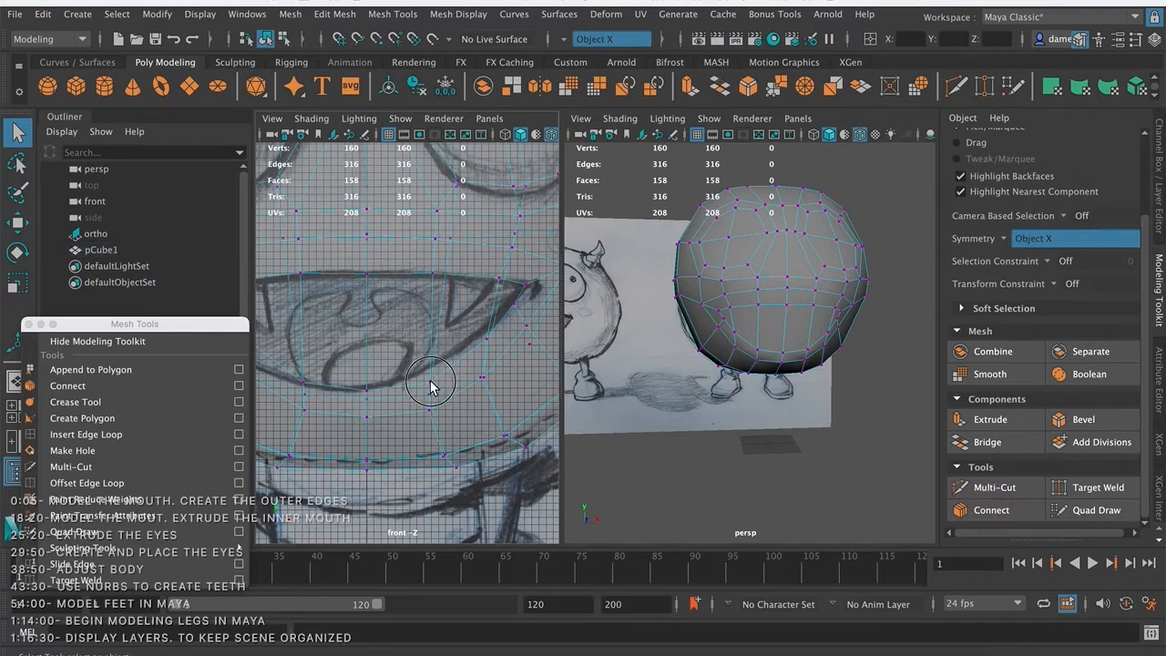
click(429, 383)
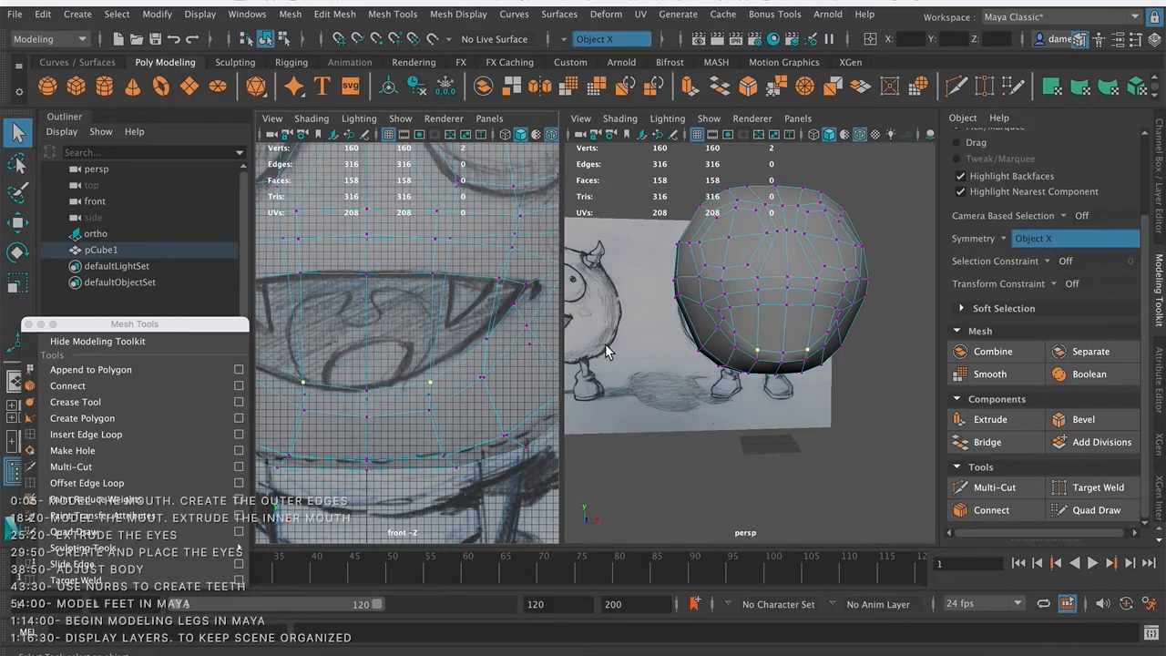
key(w)
drag(432, 309, 431, 301)
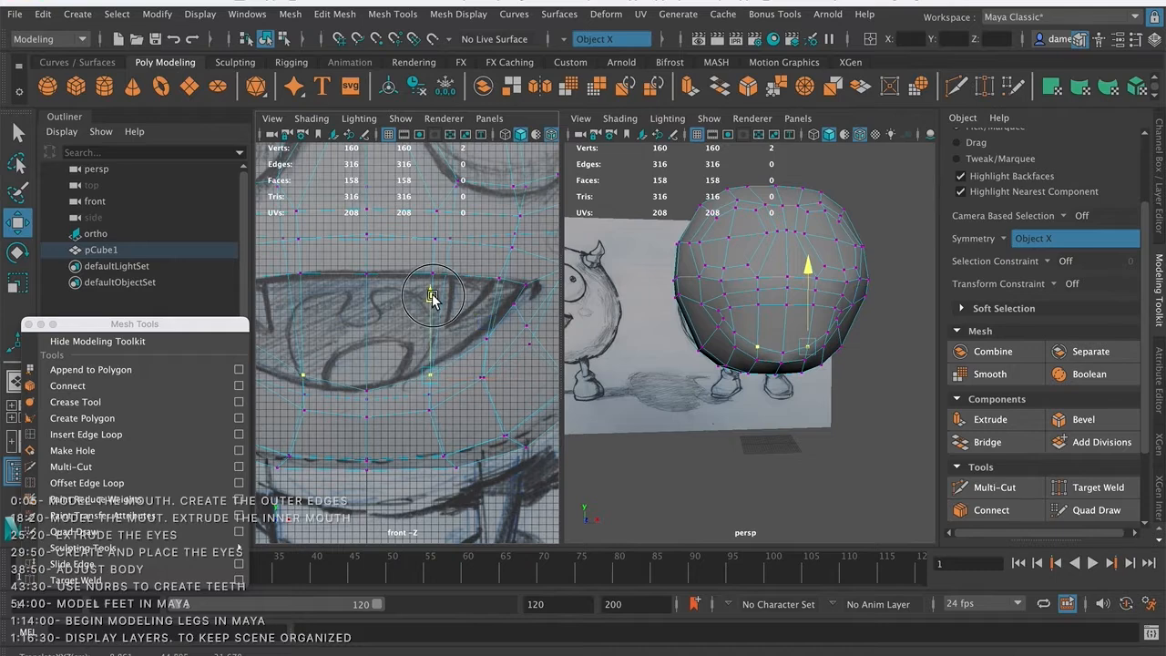
- Raise the mirrored lower-lip vertices nearer the mouth corners slightly to follow the sketched lip line
click(487, 339)
scroll(435, 344, down, 2)
alt+middle_drag(434, 344, 367, 330)
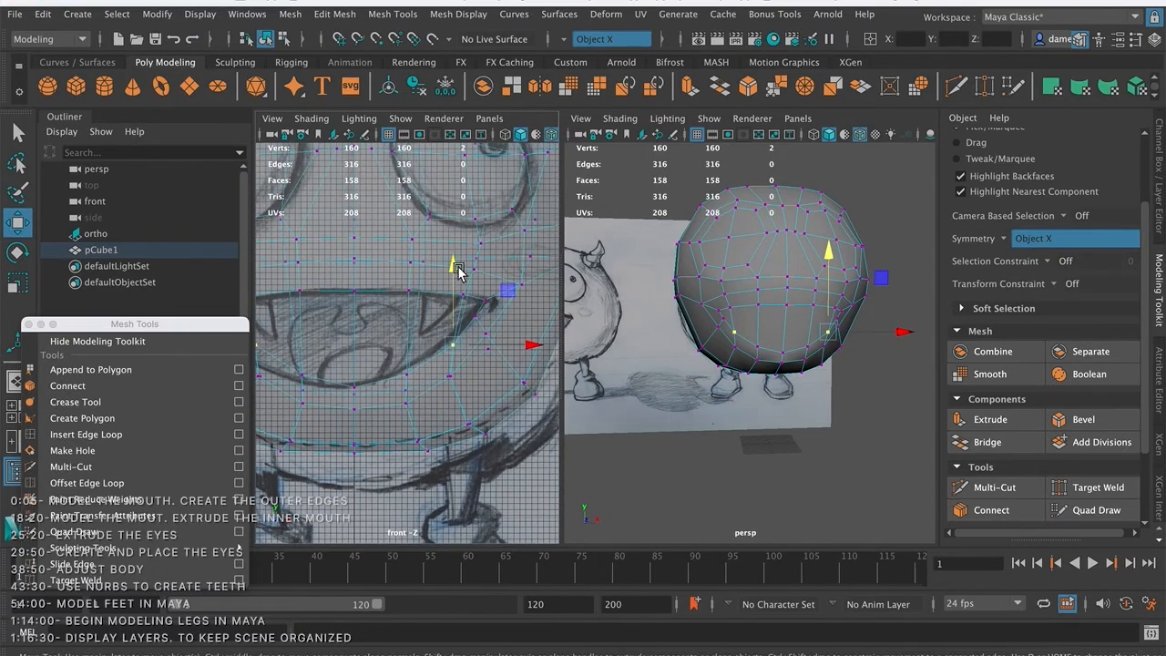
drag(456, 266, 457, 267)
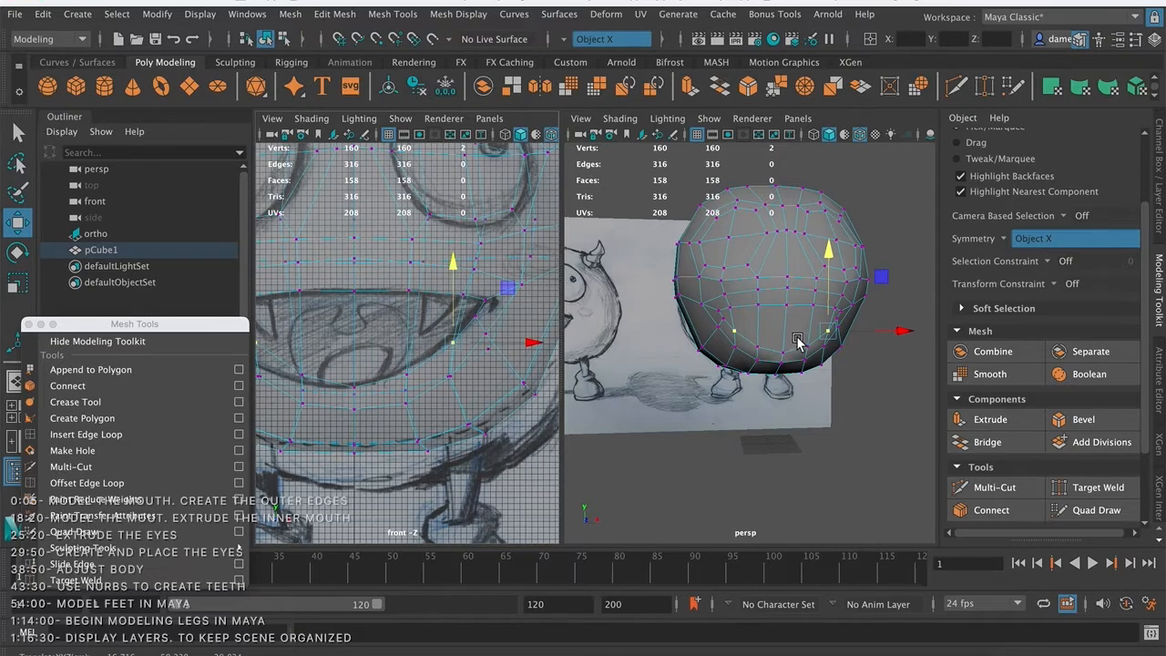
- Maximize the perspective view, return to object mode and examine the whole body in smooth preview
scroll(792, 341, down, 5)
key(space)
alt+middle_drag(544, 293, 608, 301)
alt+right_drag(469, 322, 822, 349)
alt+drag(709, 371, 668, 365)
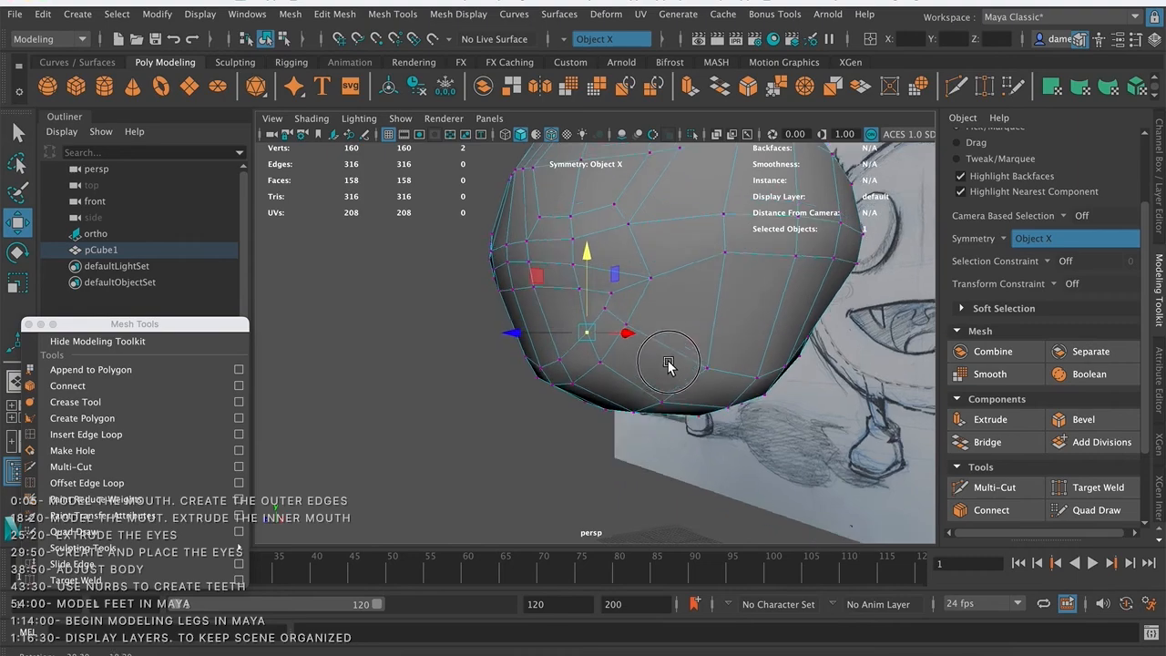
mouse_move(531, 263)
alt+mouse_down()
mouse_move(476, 260)
mouse_move(593, 255)
mouse_move(588, 301)
mouse_move(648, 282)
mouse_move(577, 313)
mouse_move(465, 270)
mouse_move(600, 326)
mouse_move(528, 331)
alt+mouse_up()
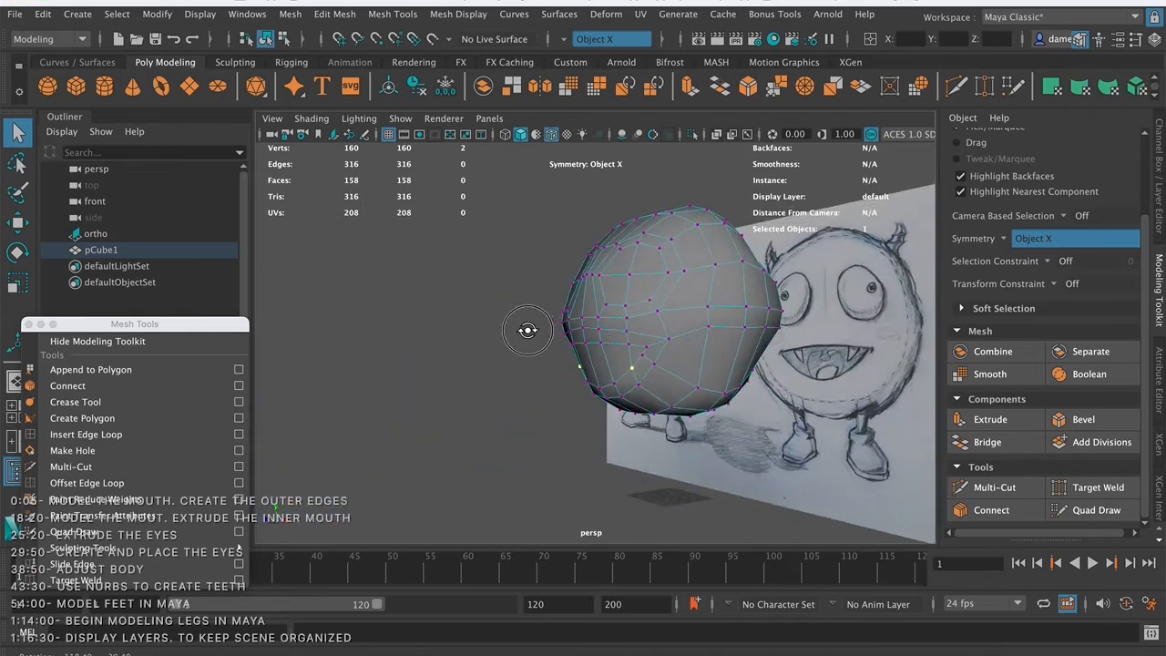
key(3)
alt+drag(638, 307, 651, 321)
right_drag(648, 318, 724, 217)
mouse_move(539, 322)
alt+mouse_down()
mouse_move(657, 359)
mouse_move(739, 351)
mouse_move(747, 318)
mouse_move(600, 347)
mouse_move(672, 330)
mouse_move(752, 356)
mouse_move(618, 322)
mouse_move(594, 364)
mouse_move(643, 356)
mouse_move(521, 354)
mouse_move(608, 347)
alt+mouse_up()
click(703, 361)
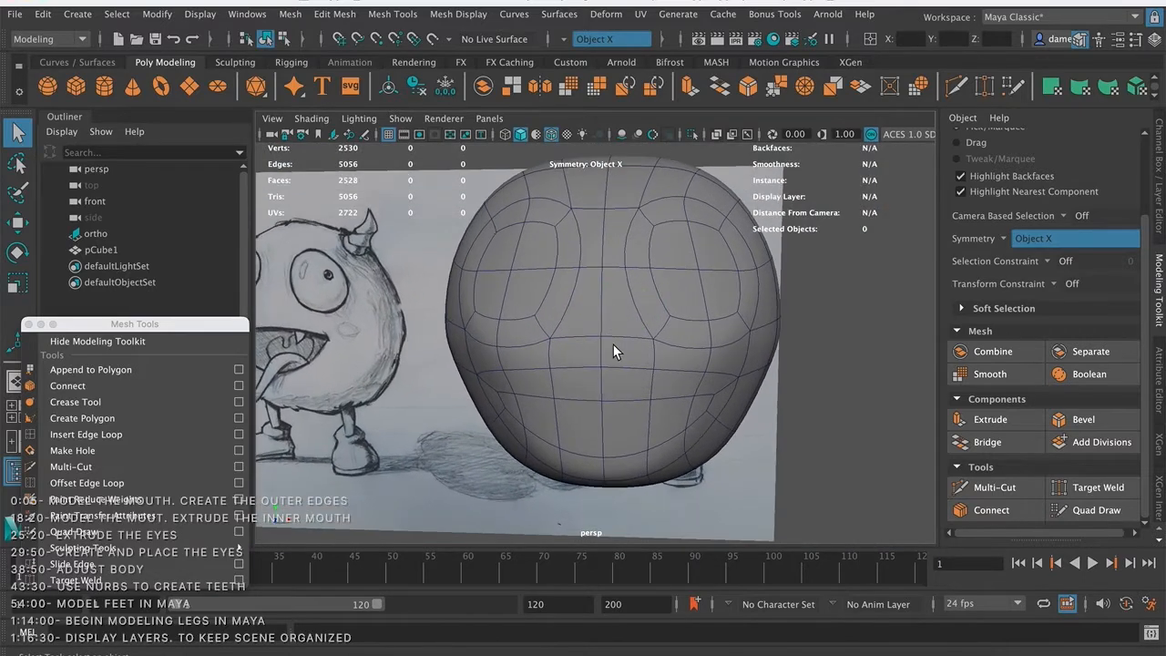
- Turn off the body's smooth preview and select the face loop around the mouth
click(618, 351)
key(1)
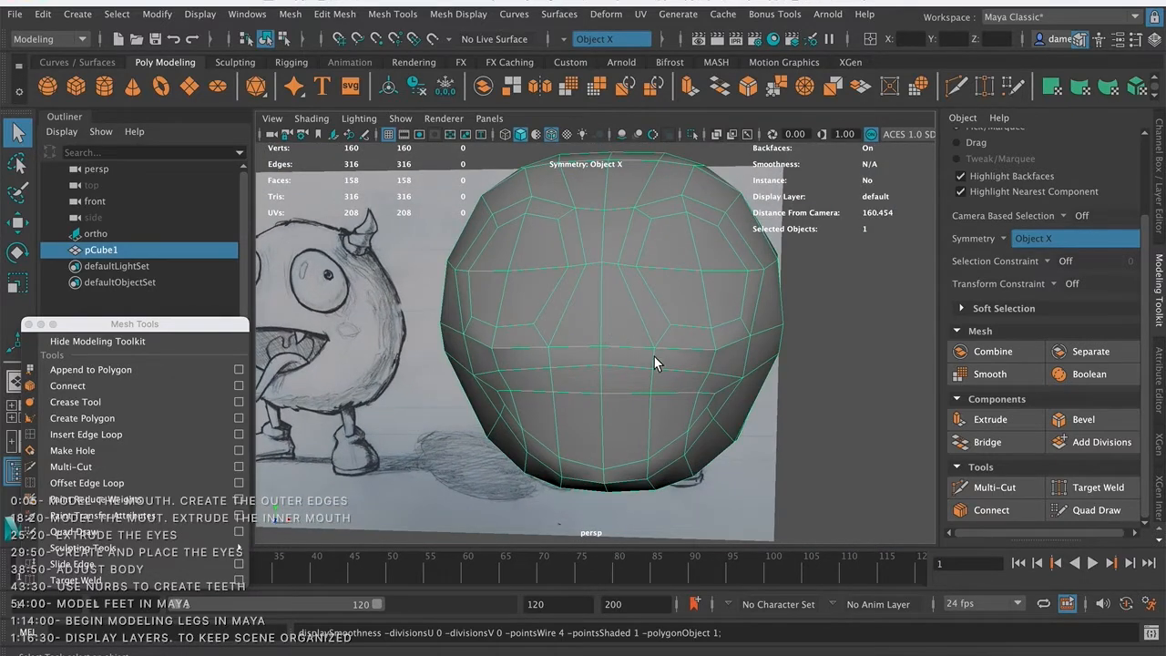
alt+middle_drag(654, 351, 617, 292)
scroll(523, 276, down, 4)
right_click(586, 307)
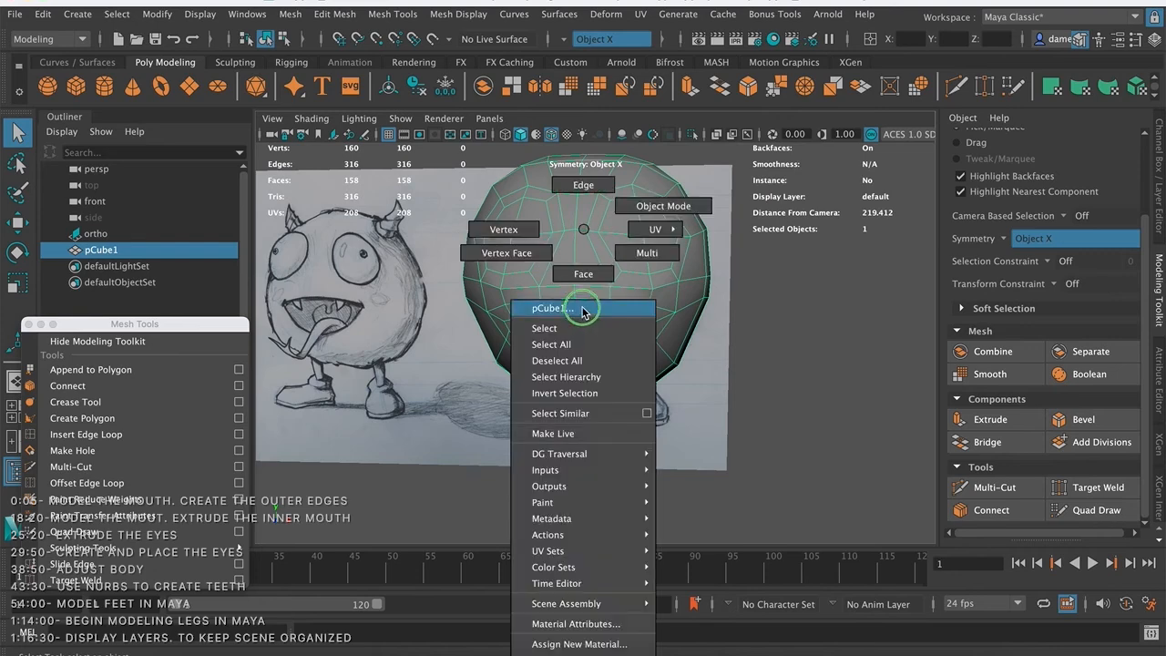
click(593, 310)
shift+double_click(621, 311)
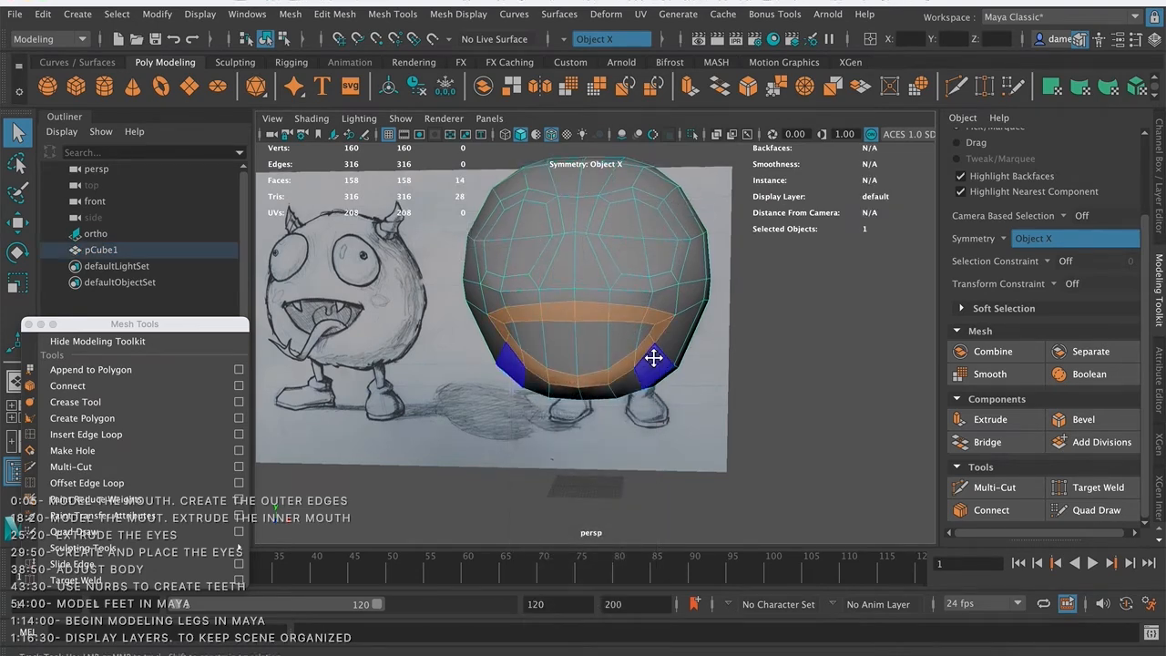
- Add the face loops around both eyes to the selection to highlight the facial topology
alt+right_drag(597, 241, 469, 290)
alt+drag(469, 289, 676, 342)
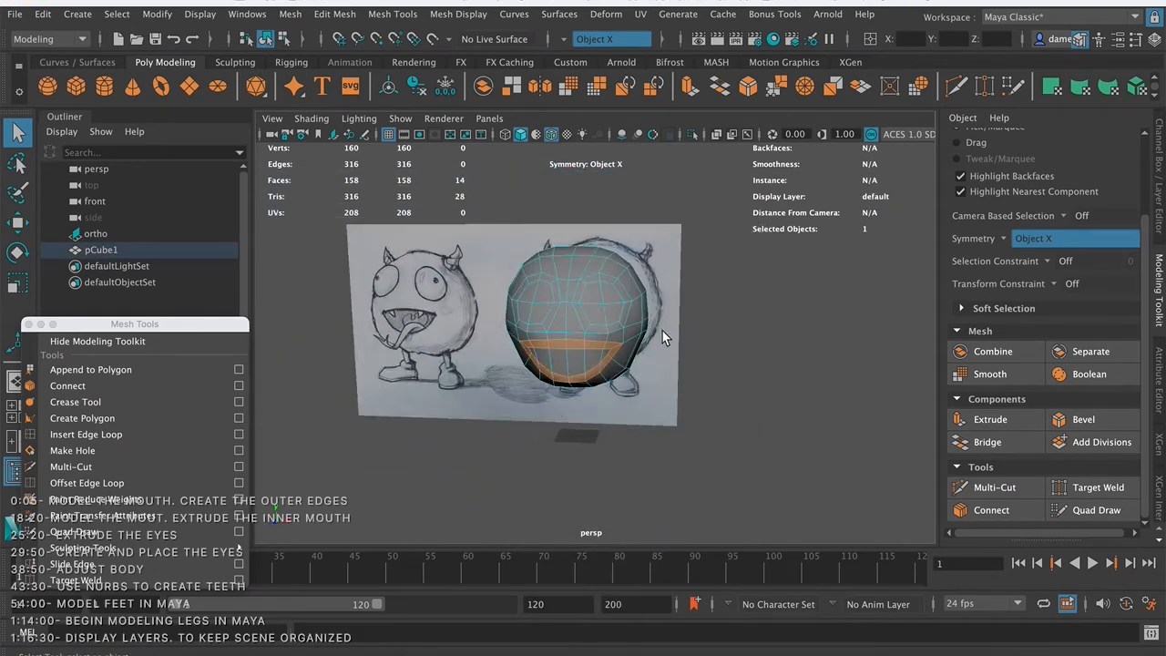
scroll(702, 319, up, 5)
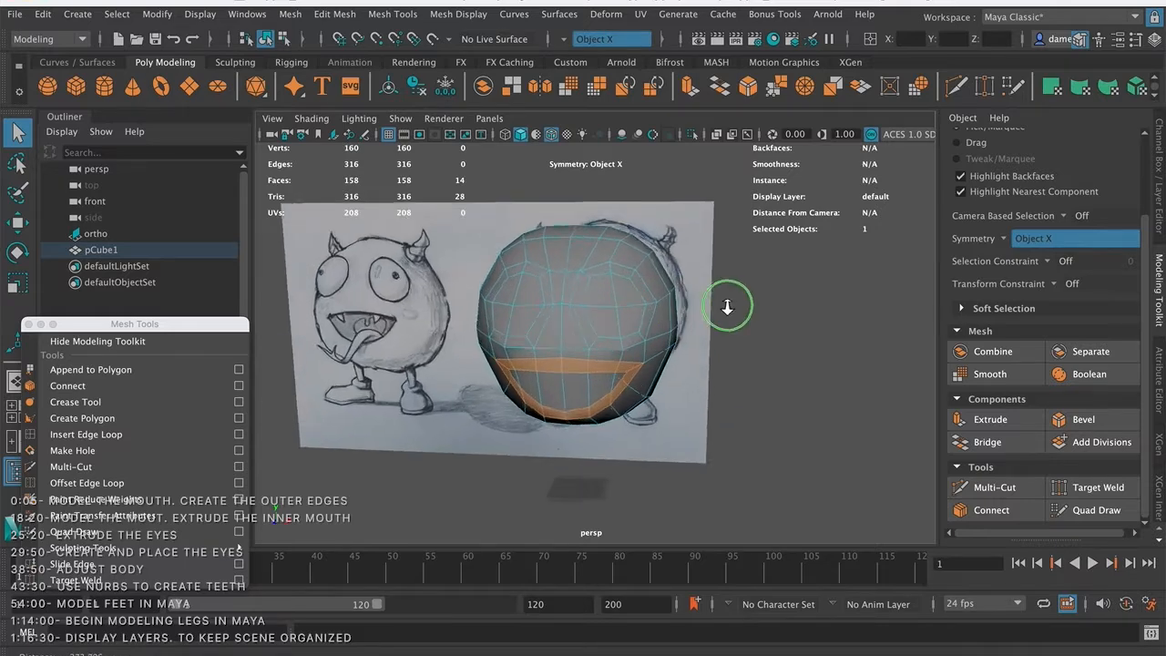
shift+click(587, 321)
shift+double_click(612, 340)
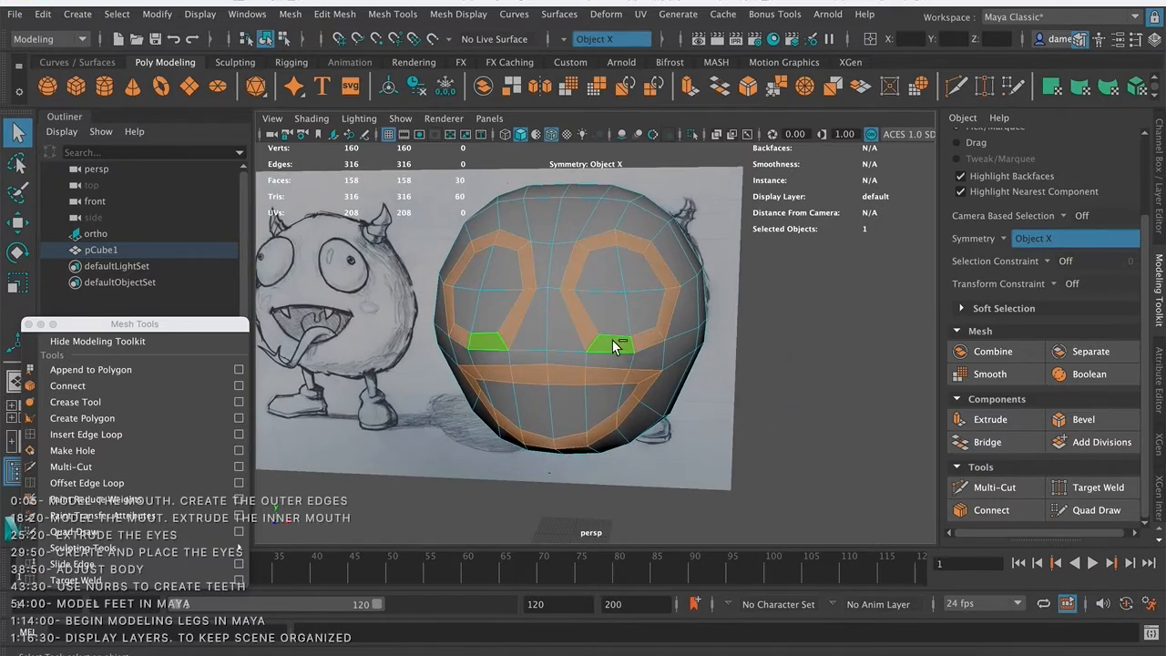
- Examine the highlighted mouth and eye loops against the reference sketch from several angles, and clear the selection
alt+drag(692, 331, 730, 335)
alt+right_drag(730, 335, 669, 329)
alt+drag(706, 348, 656, 368)
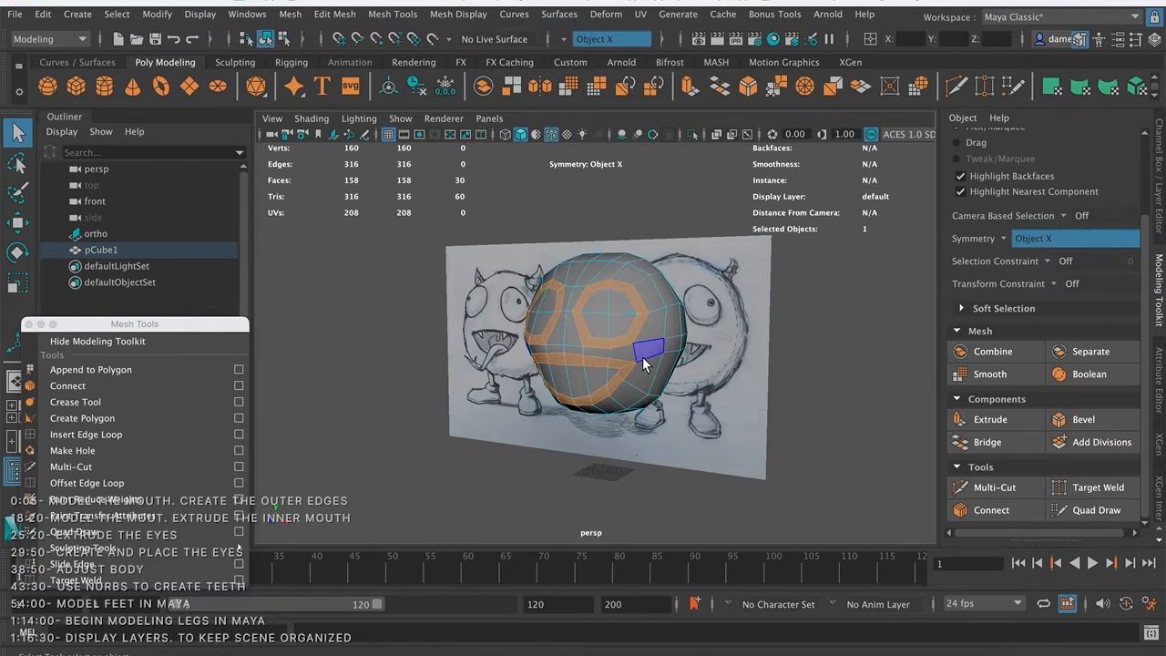
scroll(695, 297, up, 5)
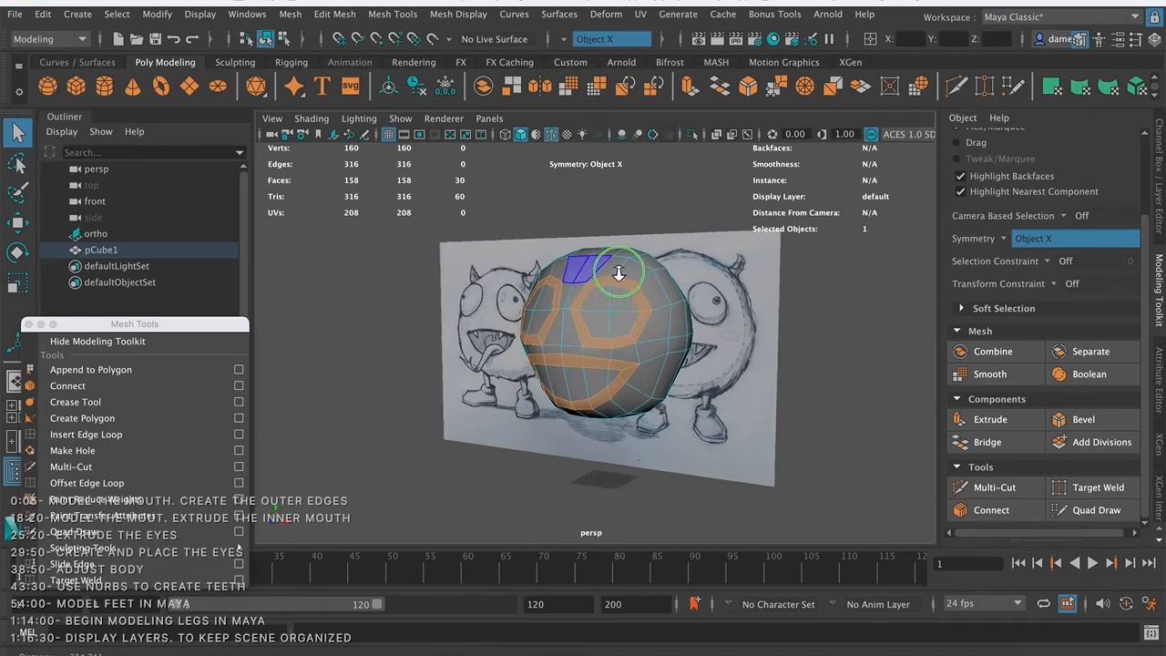
alt+drag(677, 295, 752, 325)
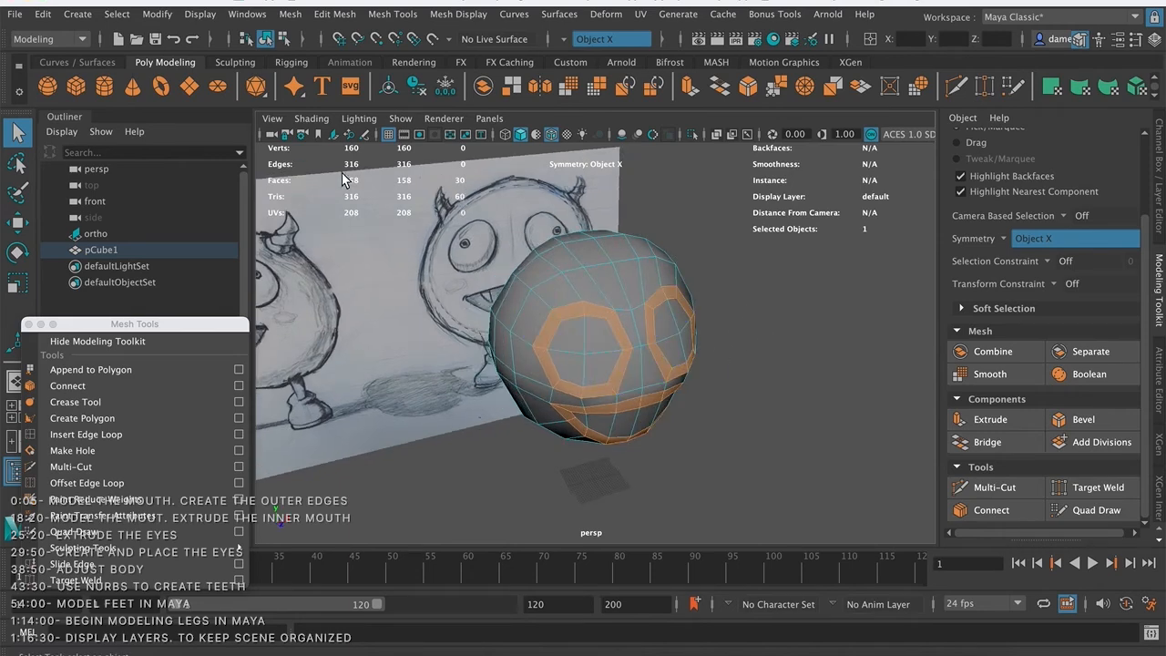
mouse_move(673, 339)
alt+mouse_down()
mouse_move(702, 325)
mouse_move(729, 357)
mouse_move(682, 314)
mouse_move(632, 314)
mouse_move(631, 325)
alt+mouse_up()
scroll(636, 376, up, 3)
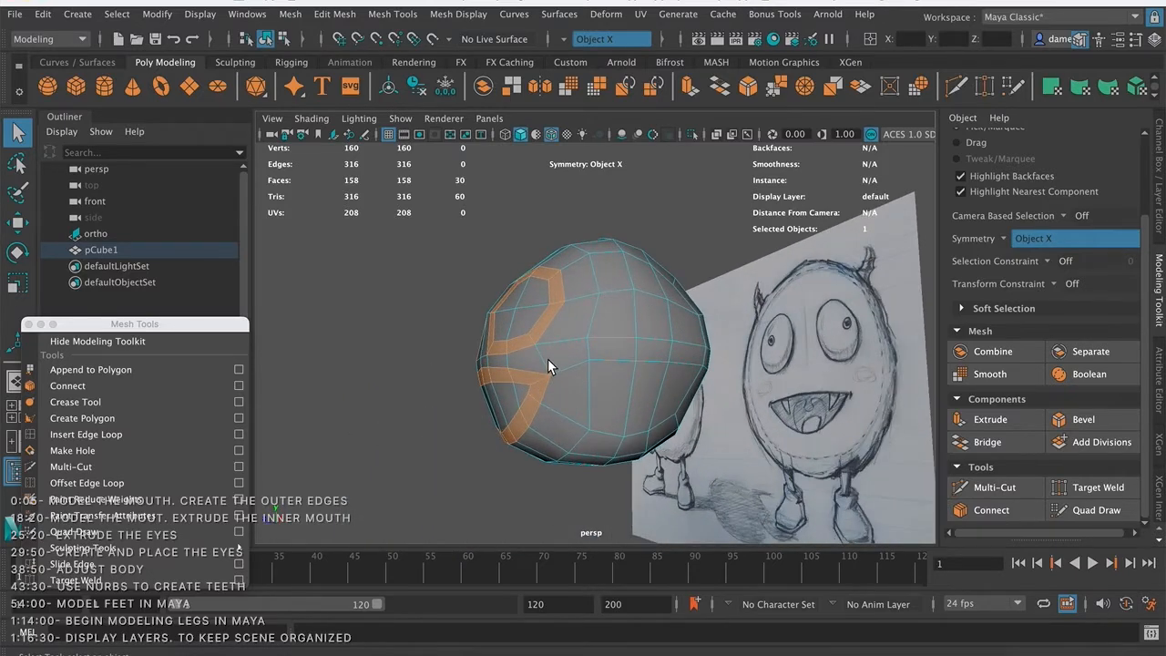
scroll(548, 359, up, 4)
right_drag(541, 374, 542, 231)
alt+right_drag(573, 305, 510, 286)
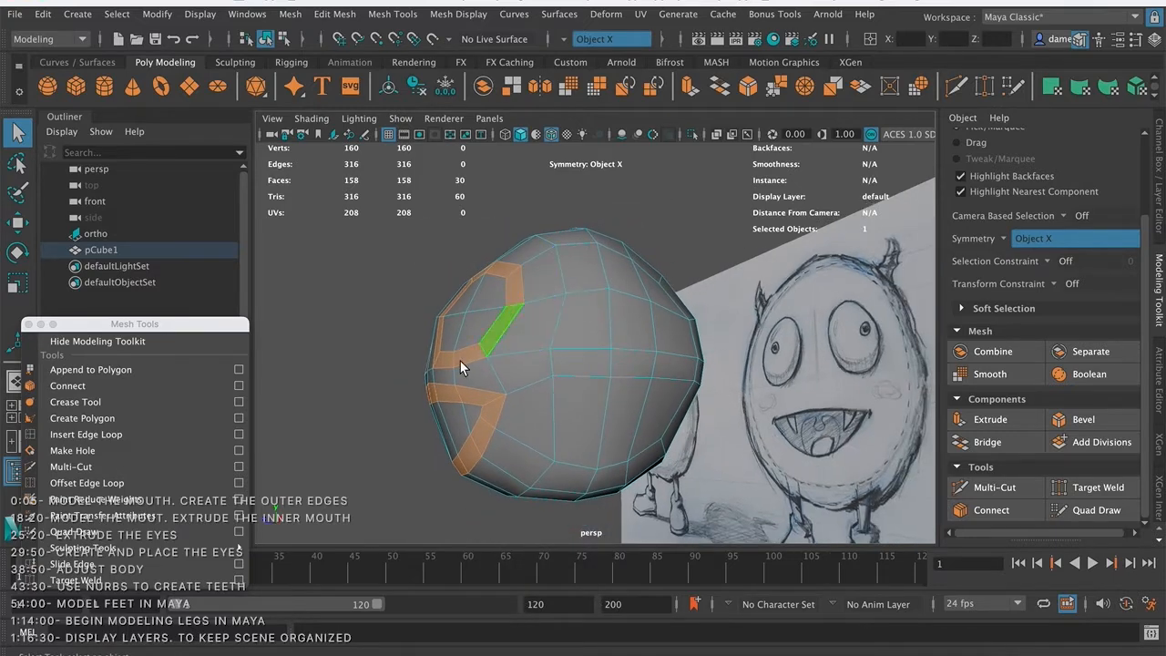
click(413, 369)
mouse_move(415, 371)
alt+mouse_down()
mouse_move(526, 375)
mouse_move(476, 388)
mouse_move(419, 382)
mouse_move(448, 387)
alt+mouse_up()
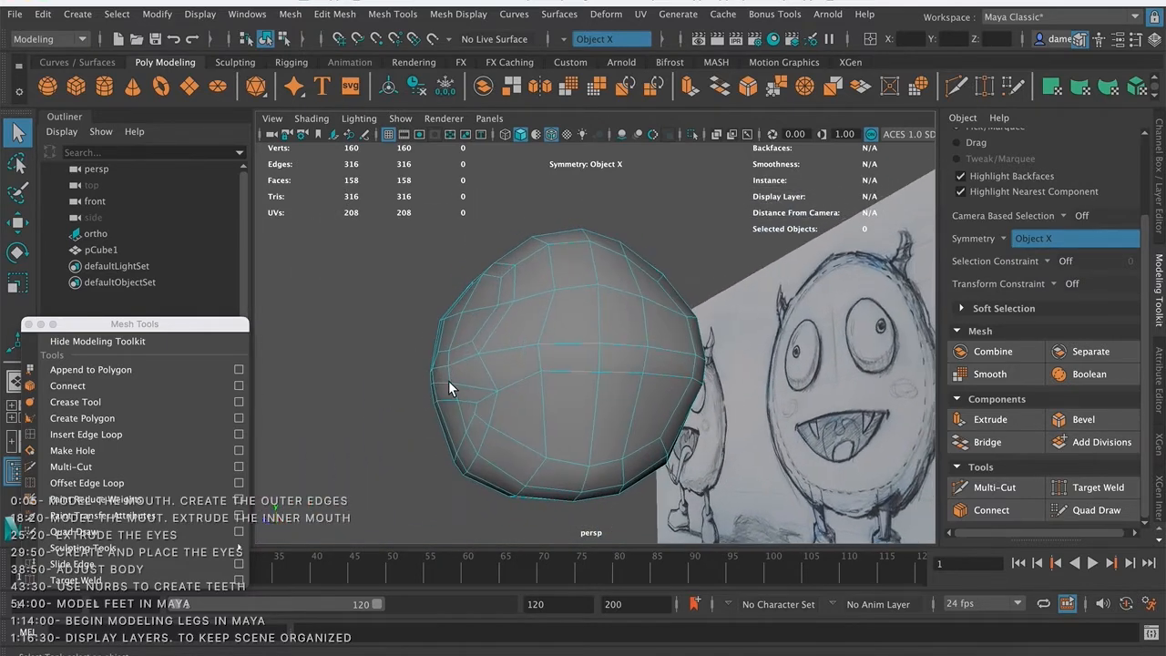
- Select three adjacent faces along the body's lower side to highlight their size
click(548, 361)
shift+click(509, 368)
shift+click(675, 364)
mouse_move(654, 357)
alt+mouse_down()
mouse_move(640, 344)
mouse_move(546, 366)
mouse_move(596, 397)
mouse_move(627, 392)
mouse_move(570, 397)
alt+mouse_up()
scroll(639, 343, down, 4)
click(544, 406)
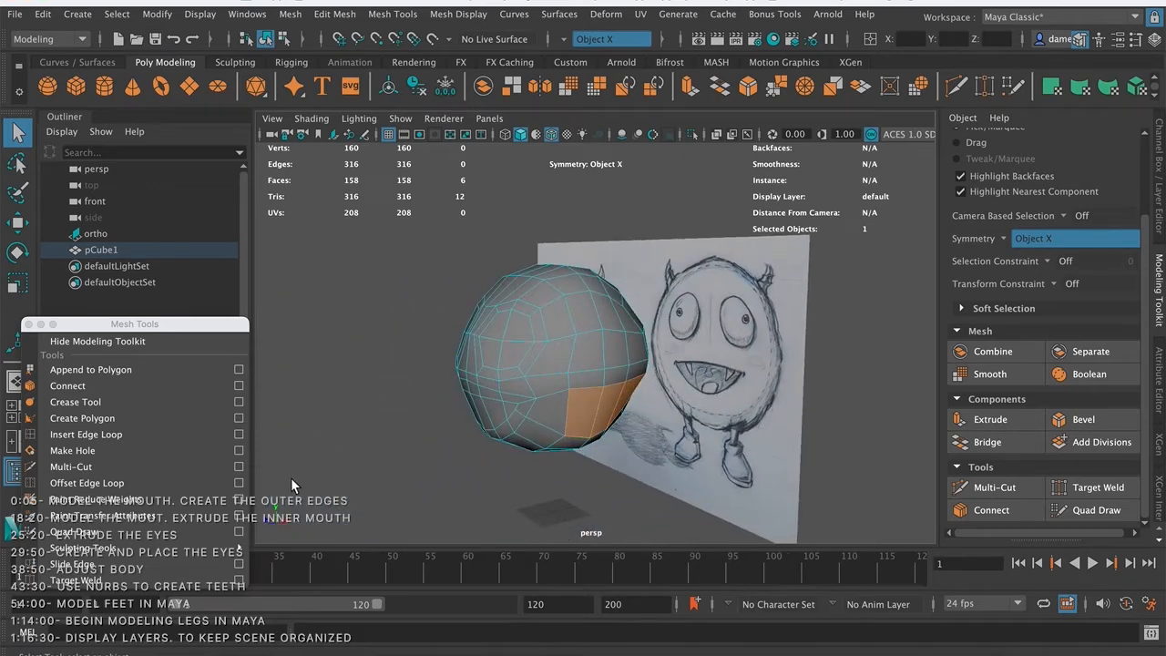
- Use the Slide Edge tool on the horizontal edges above the large faces on the body's side to adjust their spacing
mouse_move(547, 383)
alt+mouse_down()
mouse_move(629, 313)
mouse_move(538, 252)
mouse_move(585, 357)
mouse_move(632, 359)
mouse_move(616, 328)
mouse_move(541, 362)
mouse_move(505, 401)
alt+mouse_up()
click(65, 565)
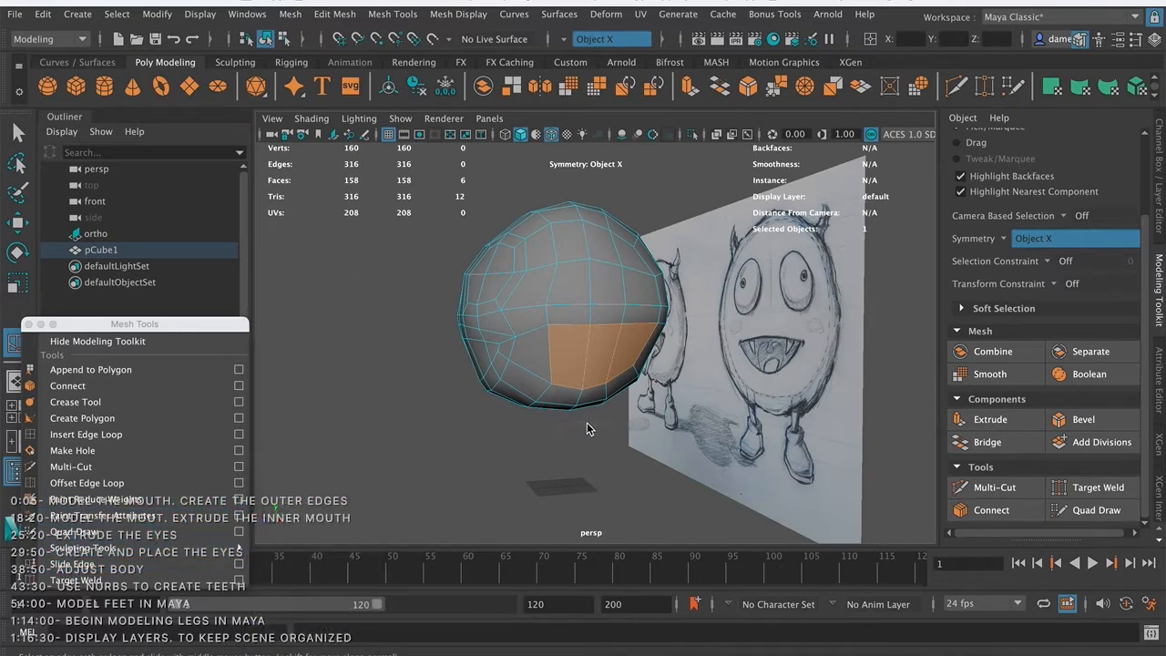
click(572, 325)
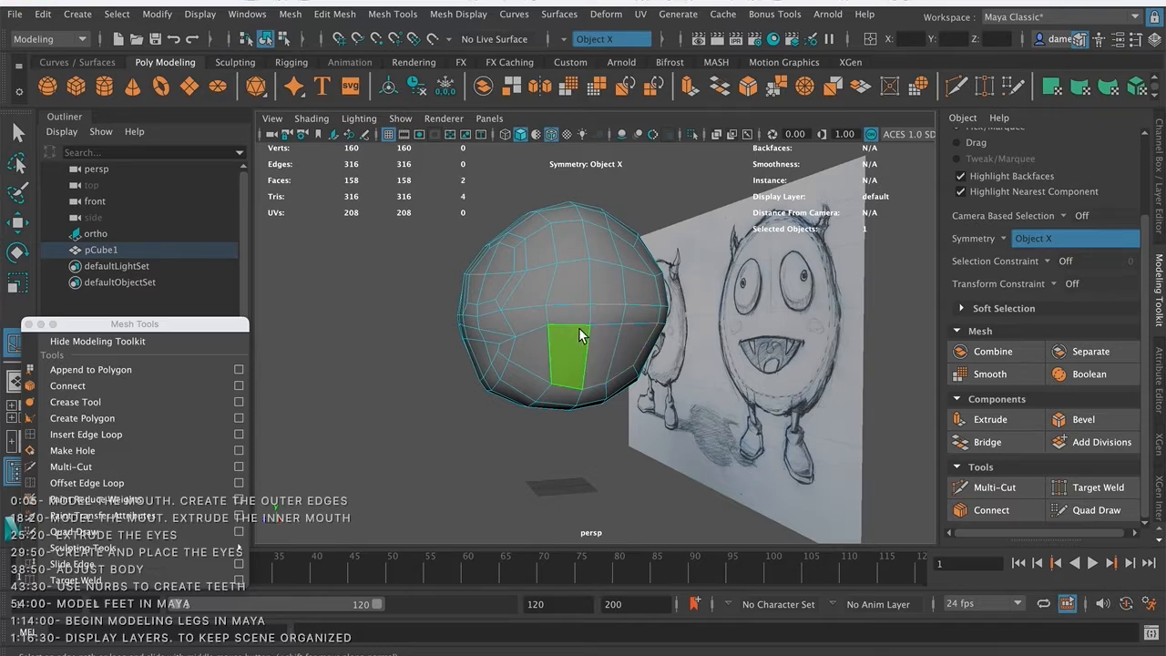
right_drag(575, 228, 583, 216)
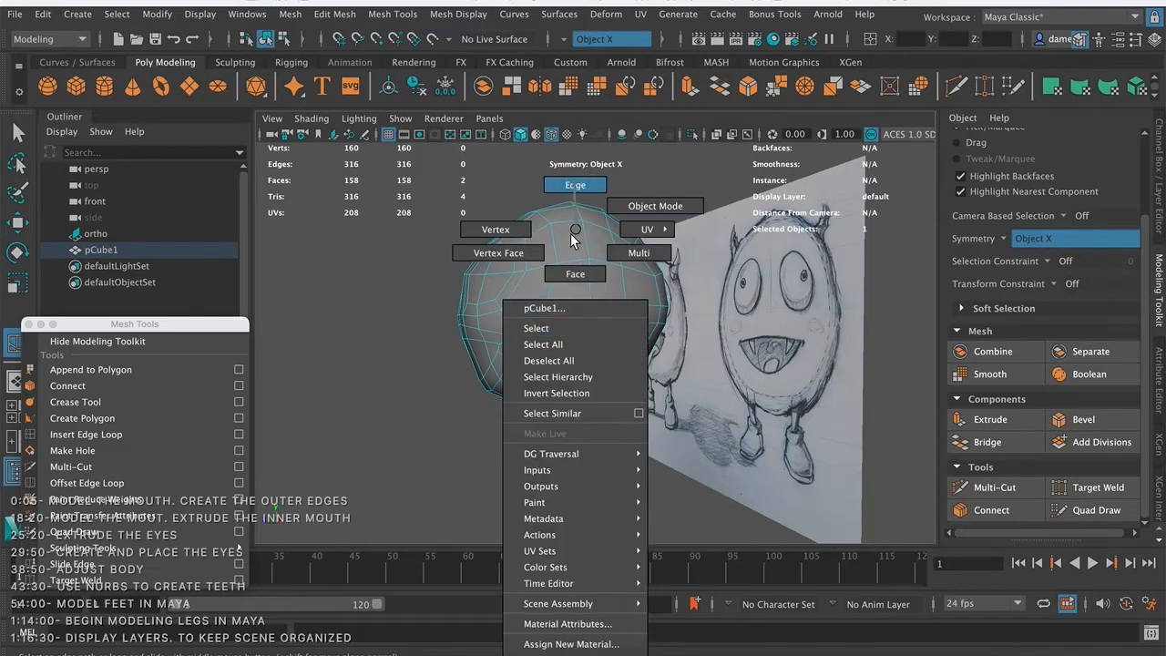
click(575, 185)
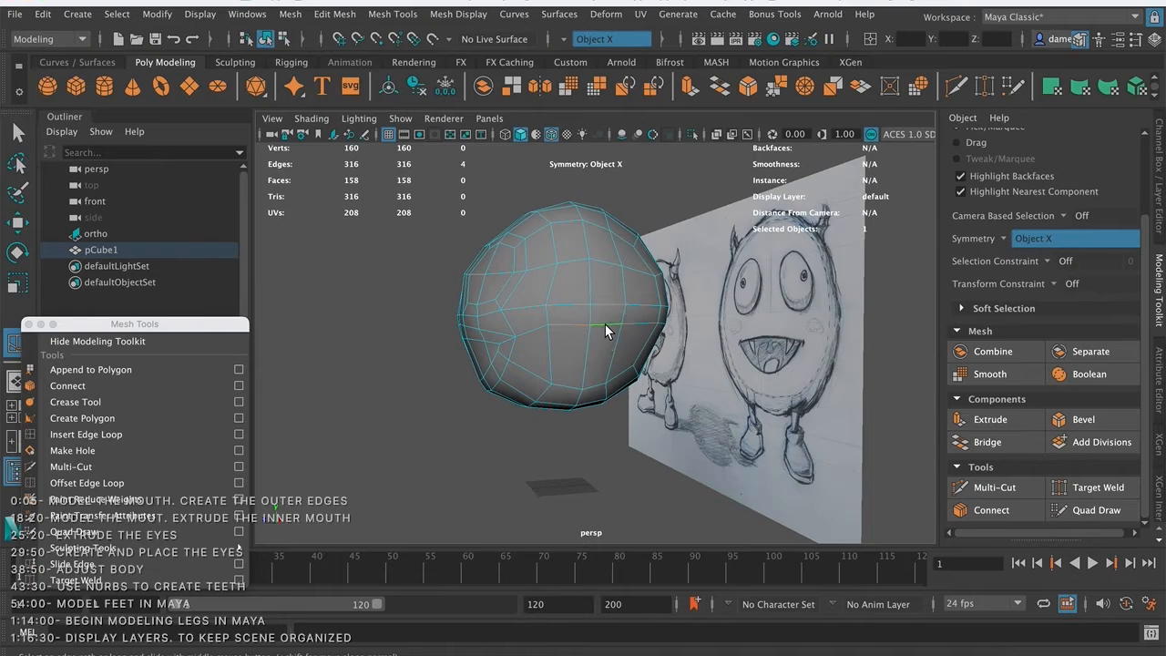
click(547, 346)
mouse_move(623, 363)
alt+mouse_down()
mouse_move(568, 361)
mouse_move(593, 356)
mouse_move(622, 382)
alt+mouse_up()
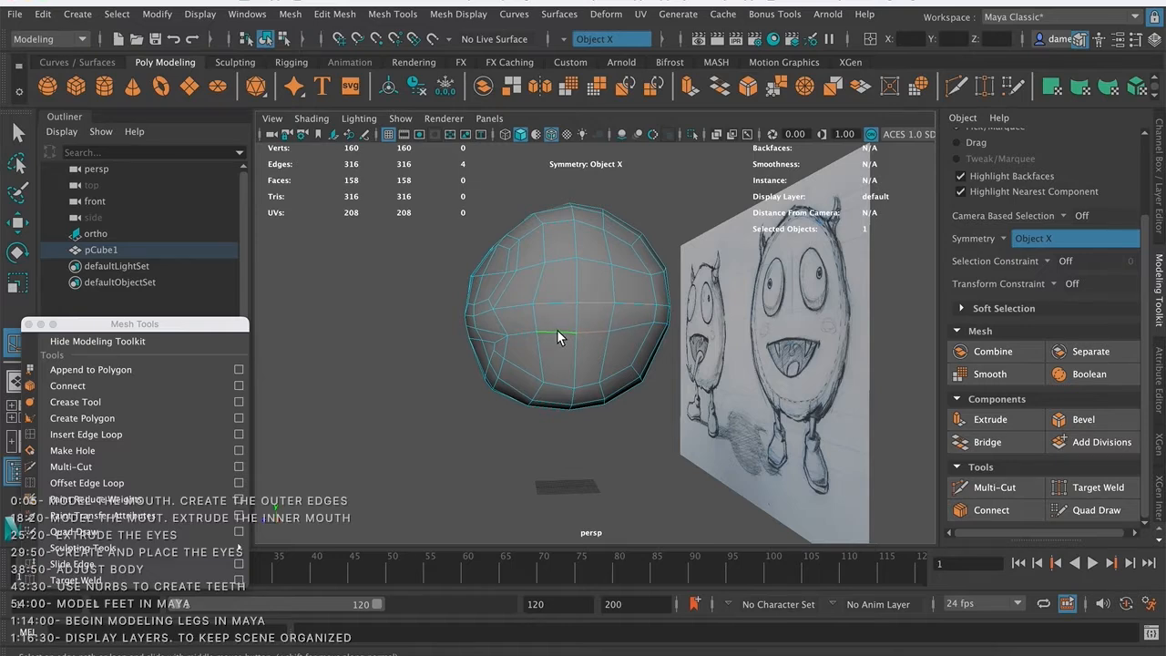
- Continue sliding the neighbouring horizontal edges around the side and back of the body, and check the spacing all around
alt+drag(651, 338, 630, 323)
click(633, 330)
shift+click(613, 288)
shift+click(627, 299)
alt+middle_drag(587, 321, 595, 329)
alt+drag(593, 328, 481, 333)
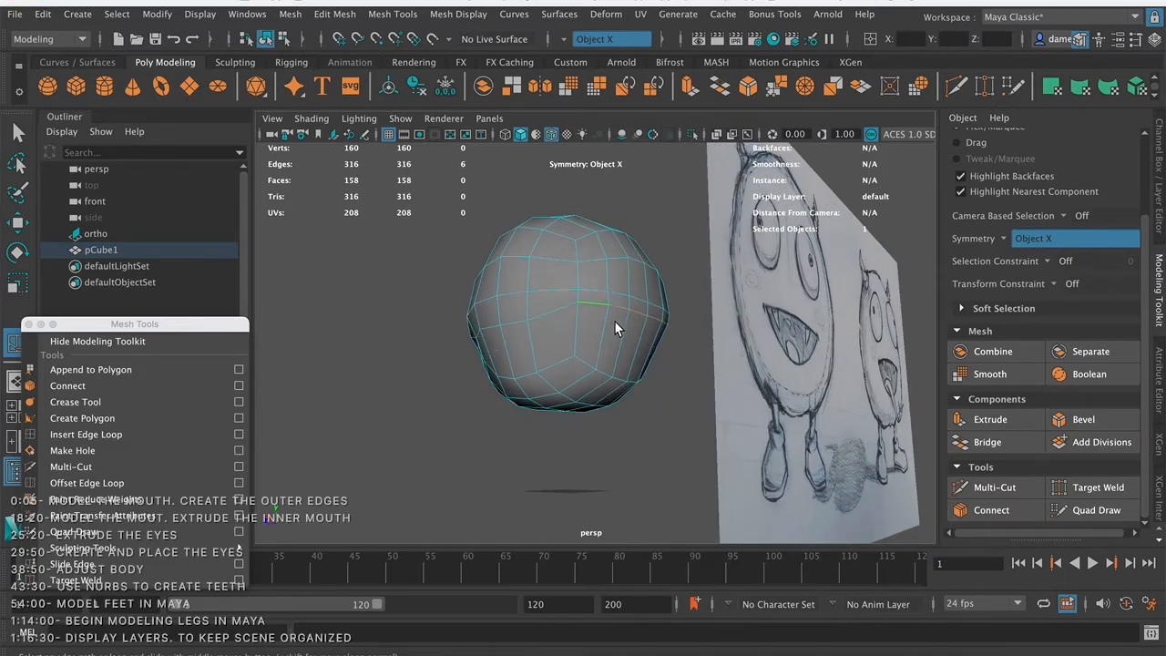
alt+drag(594, 314, 569, 325)
mouse_move(637, 312)
alt+mouse_down()
mouse_move(599, 338)
mouse_move(618, 271)
mouse_move(604, 338)
mouse_move(627, 311)
mouse_move(512, 345)
mouse_move(613, 331)
mouse_move(611, 308)
mouse_move(656, 294)
mouse_move(662, 313)
mouse_move(671, 282)
mouse_move(663, 293)
alt+mouse_up()
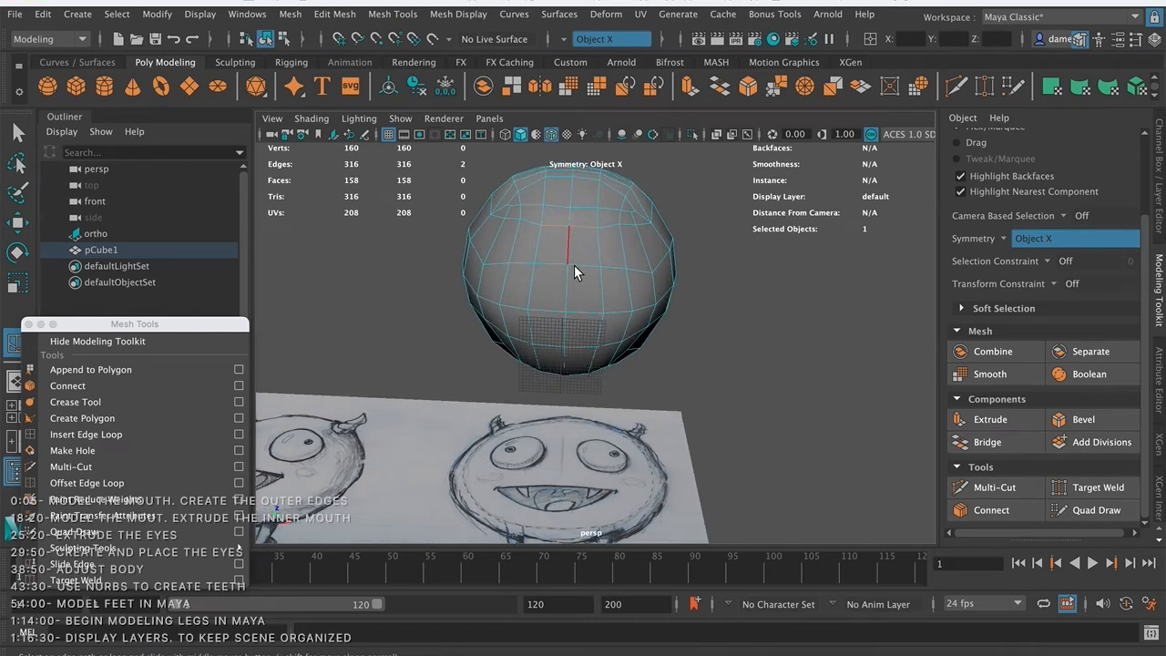
mouse_move(578, 269)
alt+mouse_down()
mouse_move(518, 290)
mouse_move(558, 317)
alt+mouse_up()
- Select the centre vertices at the top of the head and move them vertically to smooth the crown's outline
key(q)
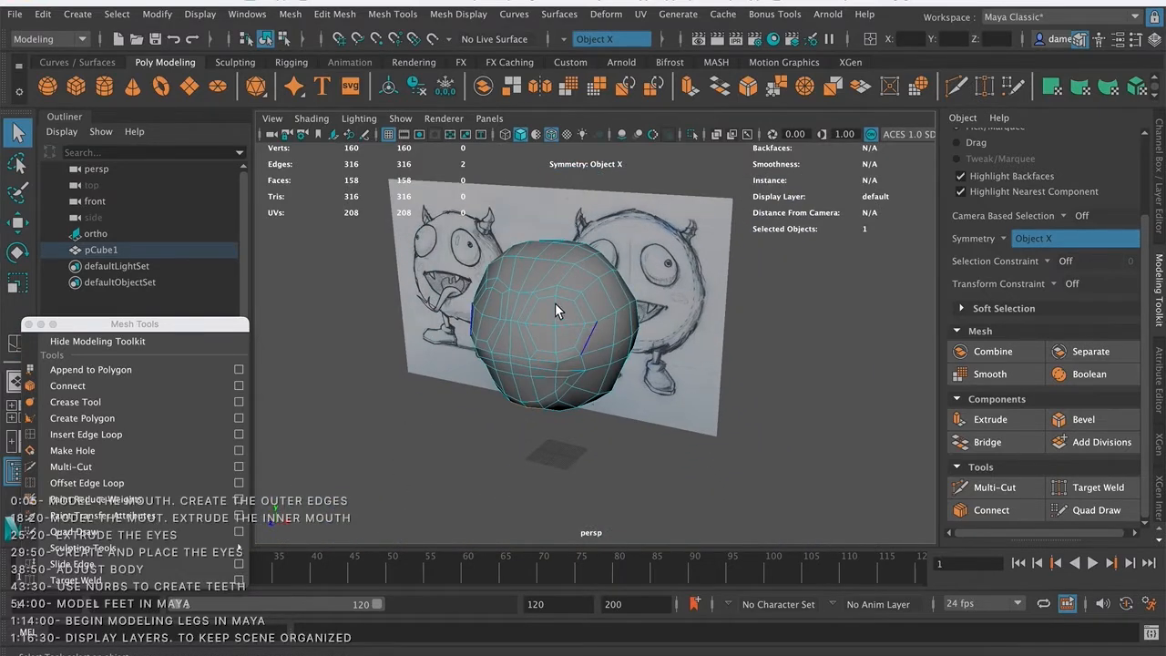
alt+right_drag(558, 312, 684, 316)
alt+middle_drag(628, 333, 659, 373)
alt+right_drag(559, 326, 510, 315)
alt+drag(515, 338, 572, 310)
right_click(572, 309)
right_drag(572, 309, 492, 229)
click(579, 305)
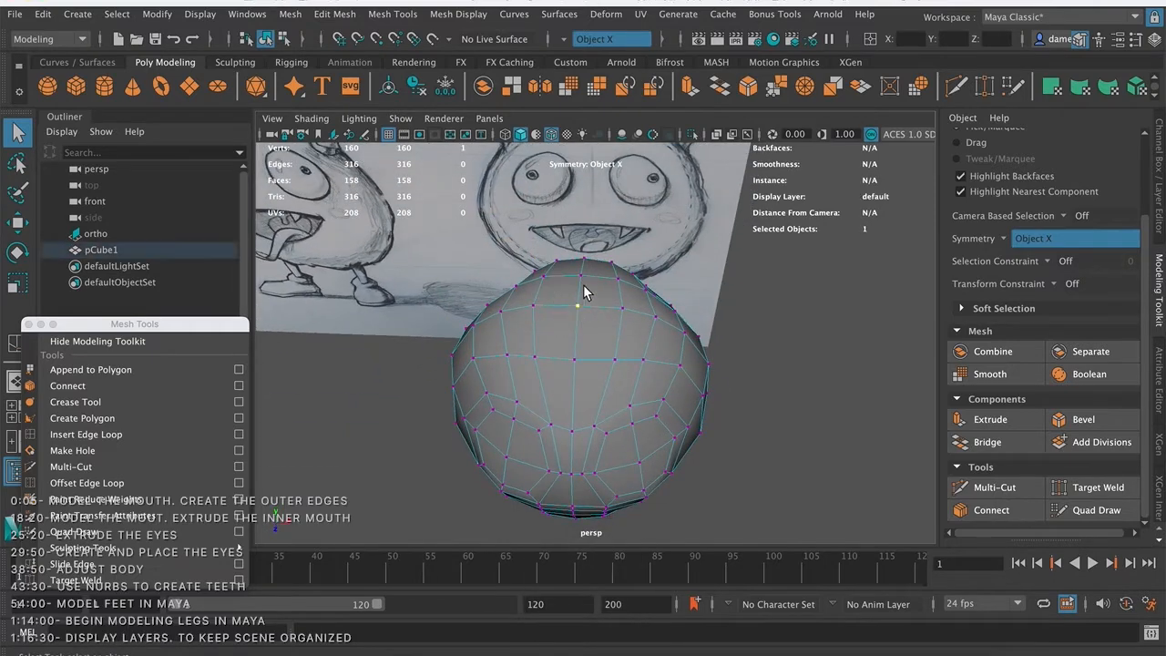
alt+drag(584, 282, 587, 311)
key(w)
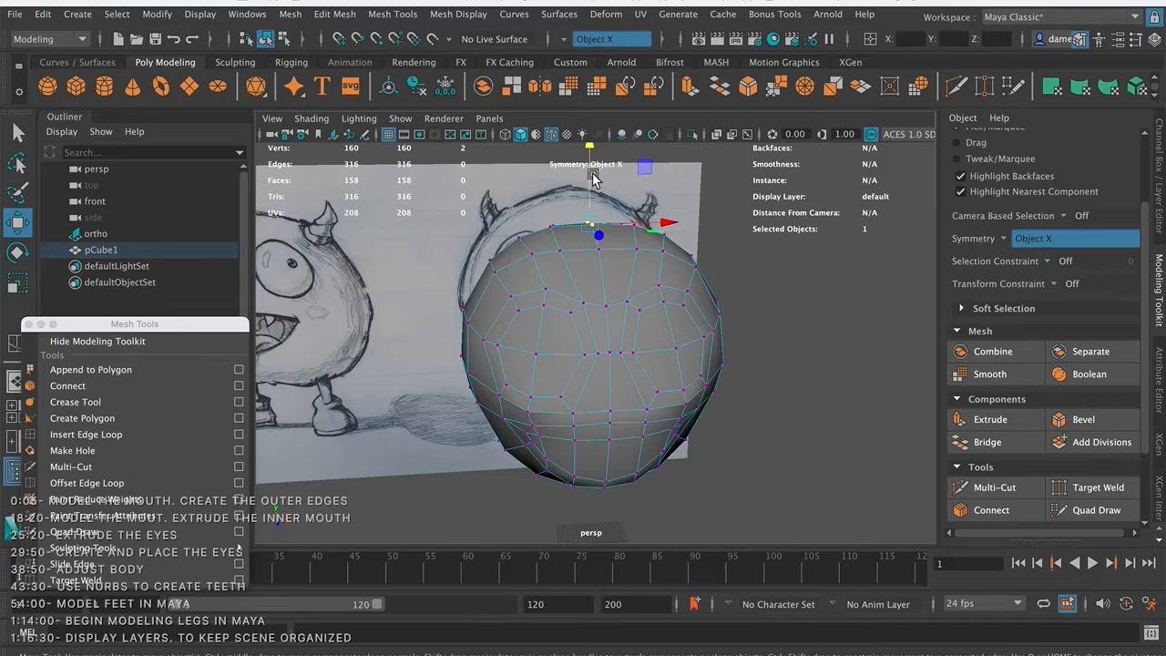
alt+drag(610, 244, 590, 284)
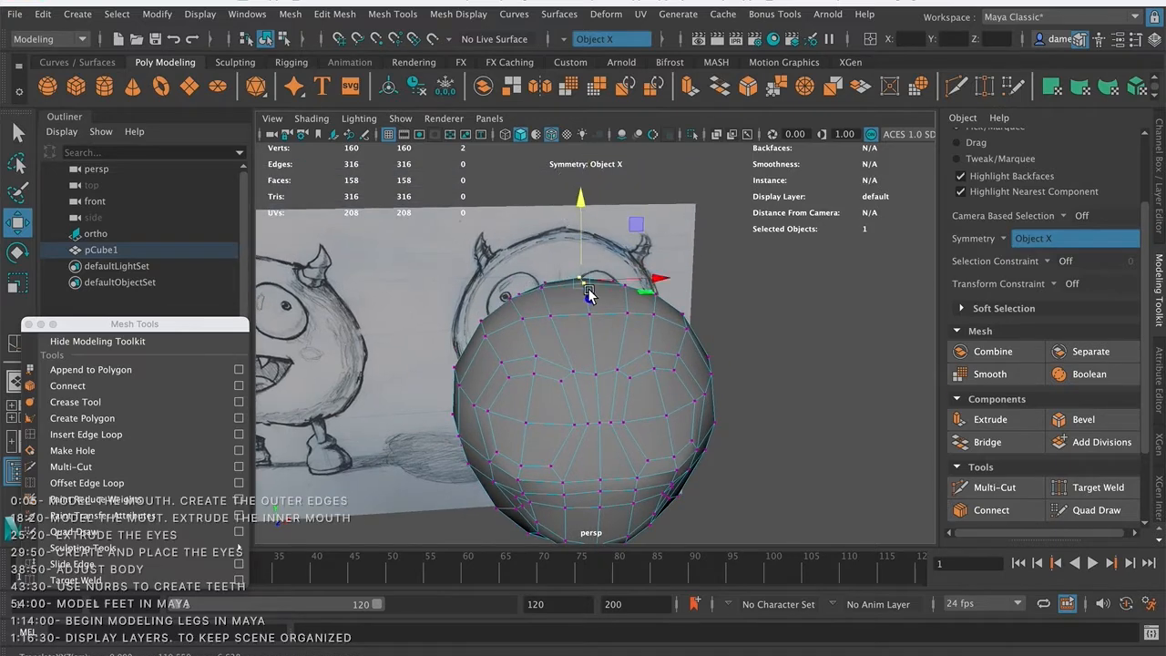
alt+drag(674, 321, 556, 187)
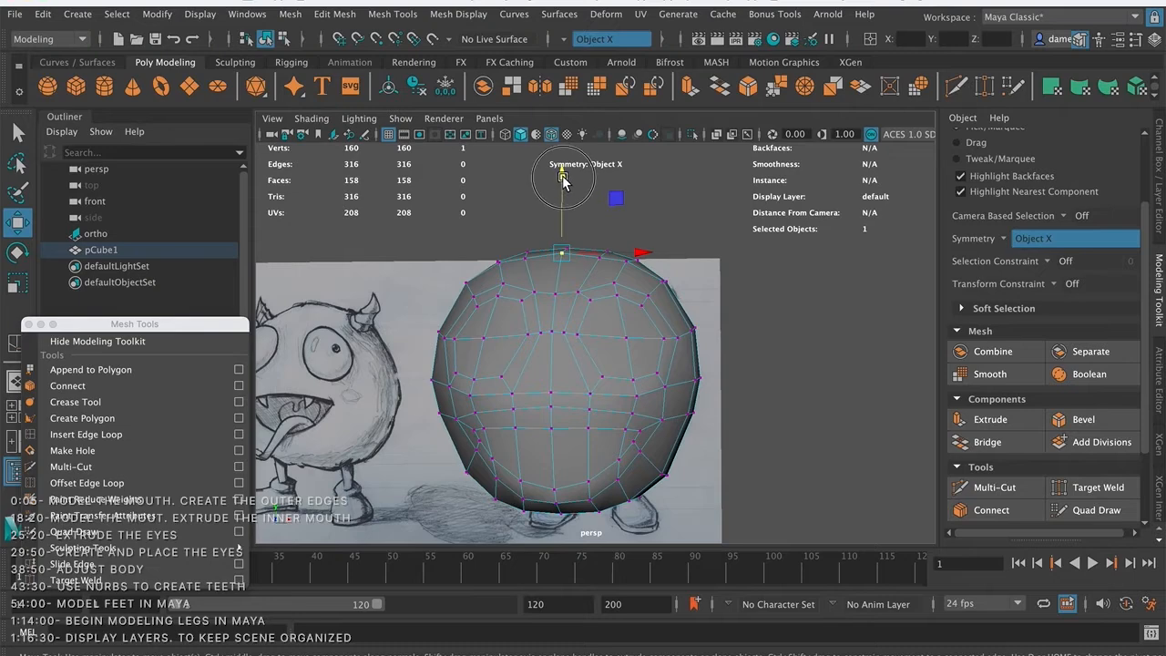
mouse_move(669, 305)
alt+mouse_down()
mouse_move(606, 325)
mouse_move(592, 308)
mouse_move(595, 346)
mouse_move(533, 294)
mouse_move(592, 264)
mouse_move(598, 247)
alt+mouse_up()
key(q)
- Return to object mode, examine the body in smooth preview from several angles, and switch the preview off
right_drag(597, 229, 645, 257)
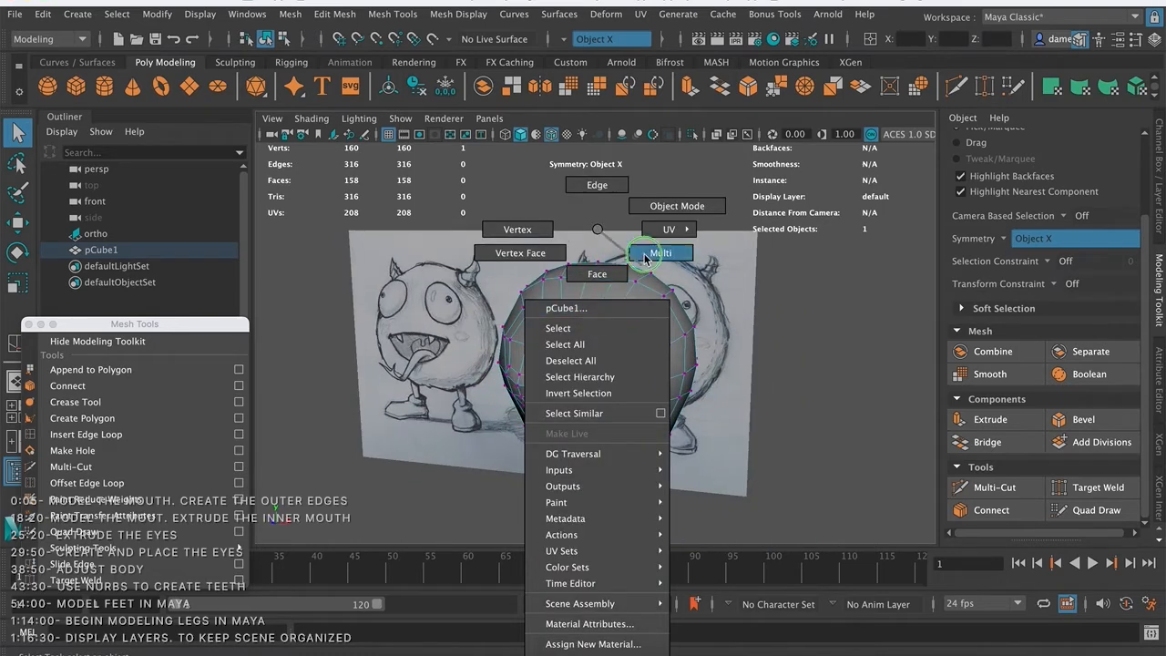
key(3)
click(788, 362)
mouse_move(787, 362)
alt+mouse_down()
mouse_move(775, 380)
mouse_move(788, 373)
mouse_move(752, 304)
mouse_move(710, 387)
mouse_move(750, 390)
mouse_move(695, 421)
alt+mouse_up()
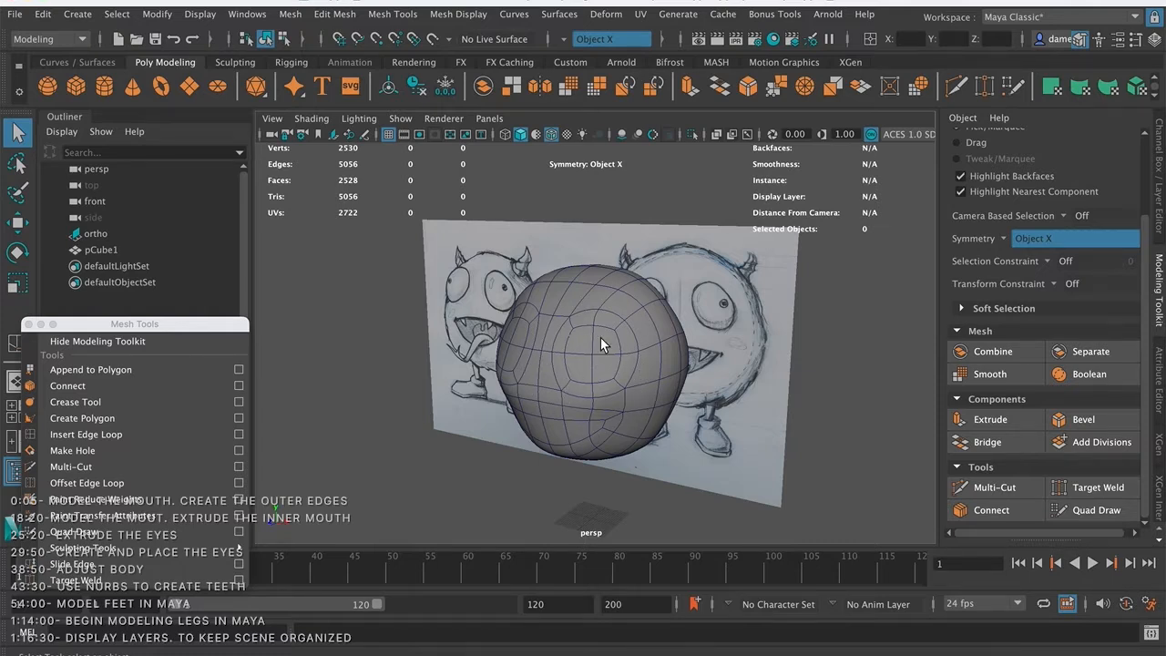
alt+drag(566, 314, 500, 341)
alt+right_drag(500, 341, 623, 325)
alt+drag(623, 326, 551, 334)
click(558, 332)
key(1)
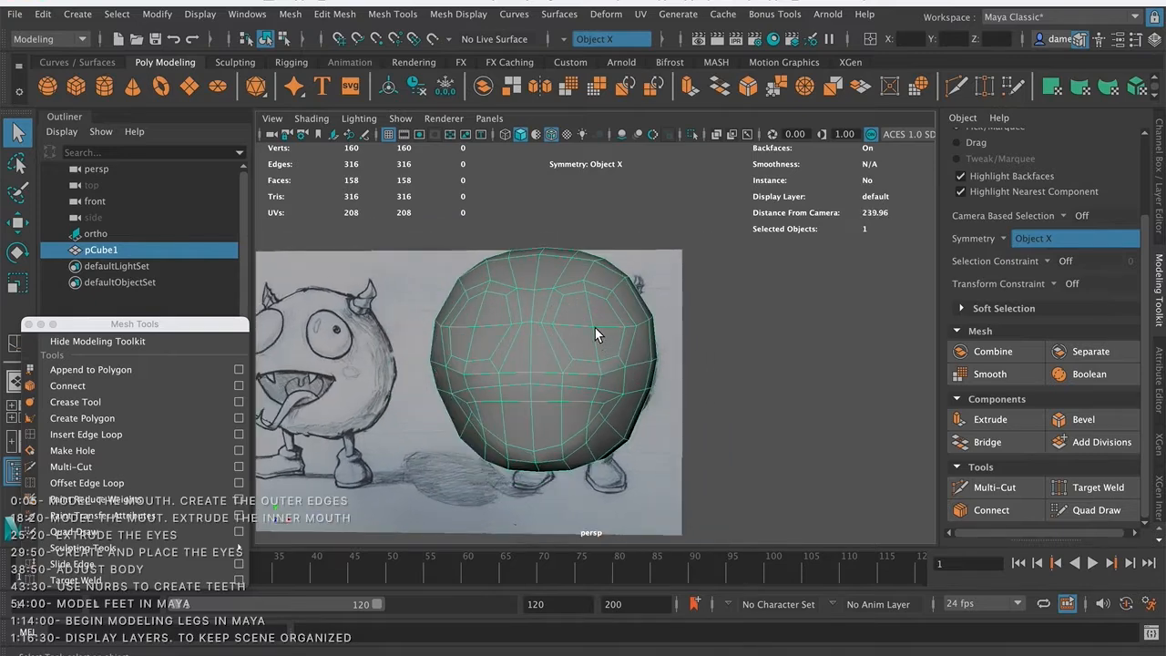
- Select the four faces inside the eye loop, mirrored on both sides, to highlight the eye areas against the reference sketch
alt+middle_drag(597, 330, 673, 304)
alt+right_drag(620, 306, 591, 318)
alt+middle_drag(592, 299, 571, 267)
alt+right_drag(584, 276, 479, 282)
alt+drag(483, 284, 539, 307)
alt+right_drag(542, 307, 662, 341)
alt+drag(660, 334, 585, 318)
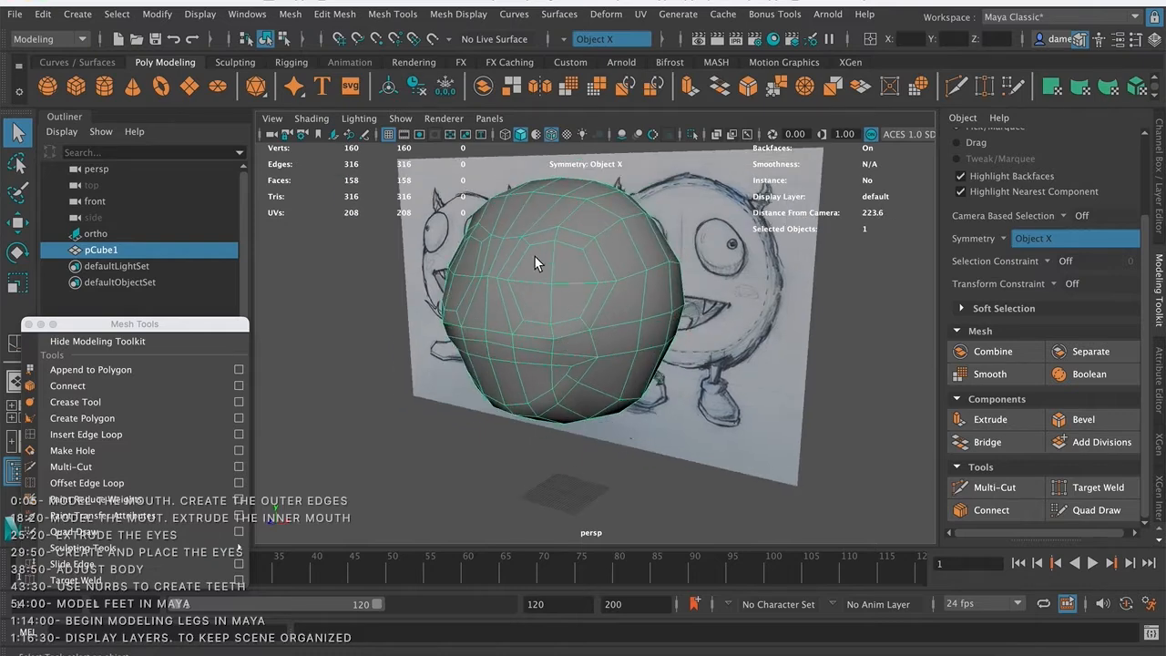
right_drag(545, 264, 539, 272)
click(537, 272)
click(537, 272)
shift+click(580, 272)
shift+click(578, 298)
shift+click(545, 296)
alt+drag(515, 336, 683, 306)
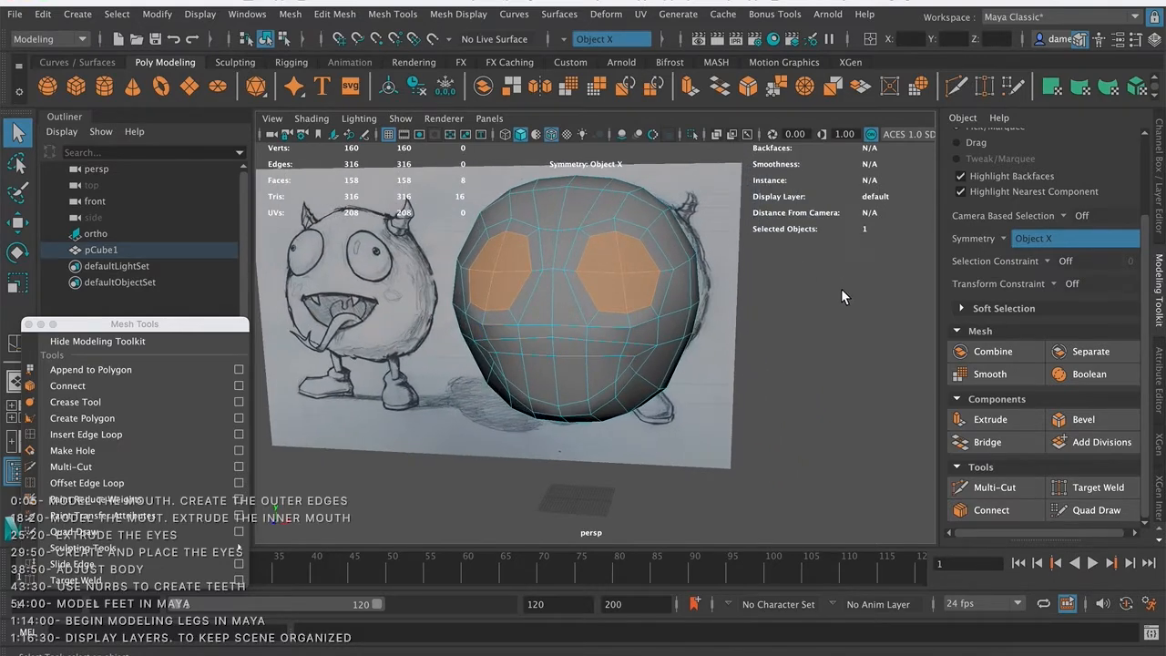
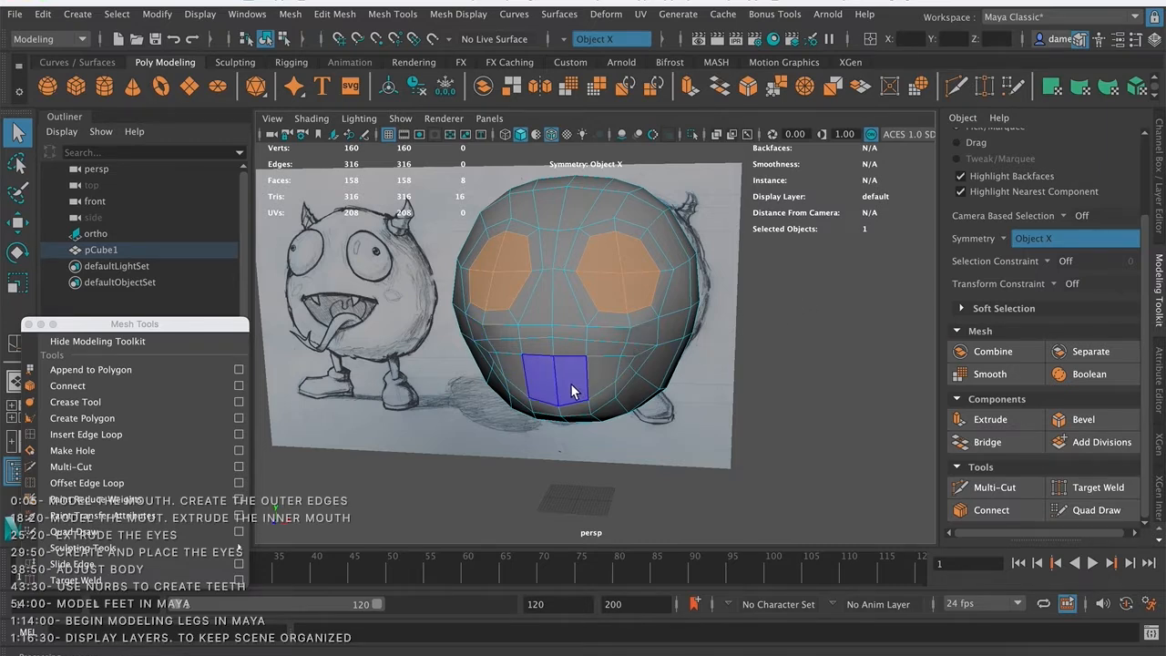
- Select the eight mouth faces and extrude them inward with a Local Translate Z of about -2.093
alt+drag(572, 371, 651, 286)
click(584, 360)
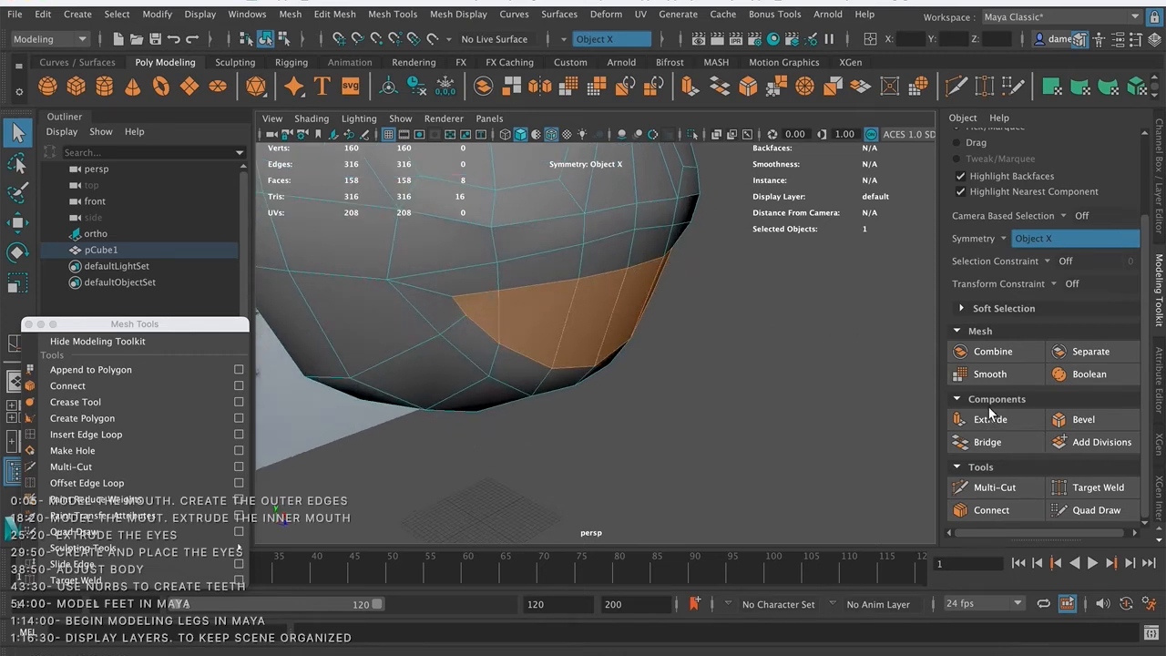
mouse_move(683, 365)
alt+mouse_down()
mouse_move(672, 318)
mouse_move(623, 306)
alt+mouse_up()
alt+middle_drag(559, 303, 614, 266)
alt+right_drag(613, 266, 729, 307)
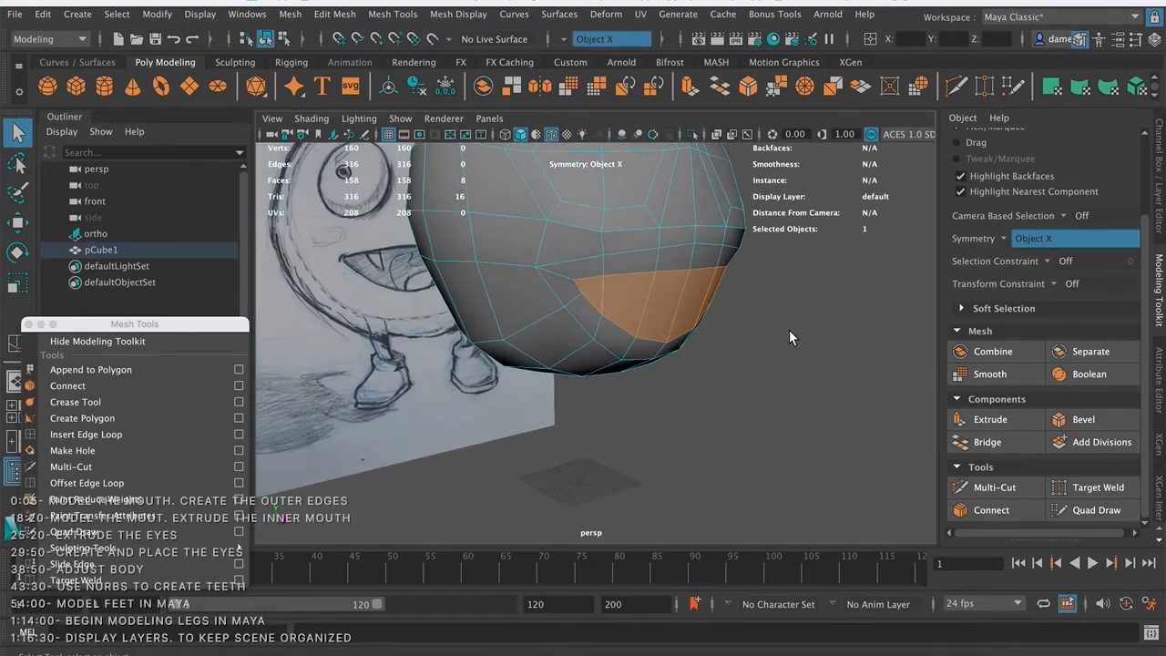
click(983, 420)
alt+drag(775, 325, 770, 324)
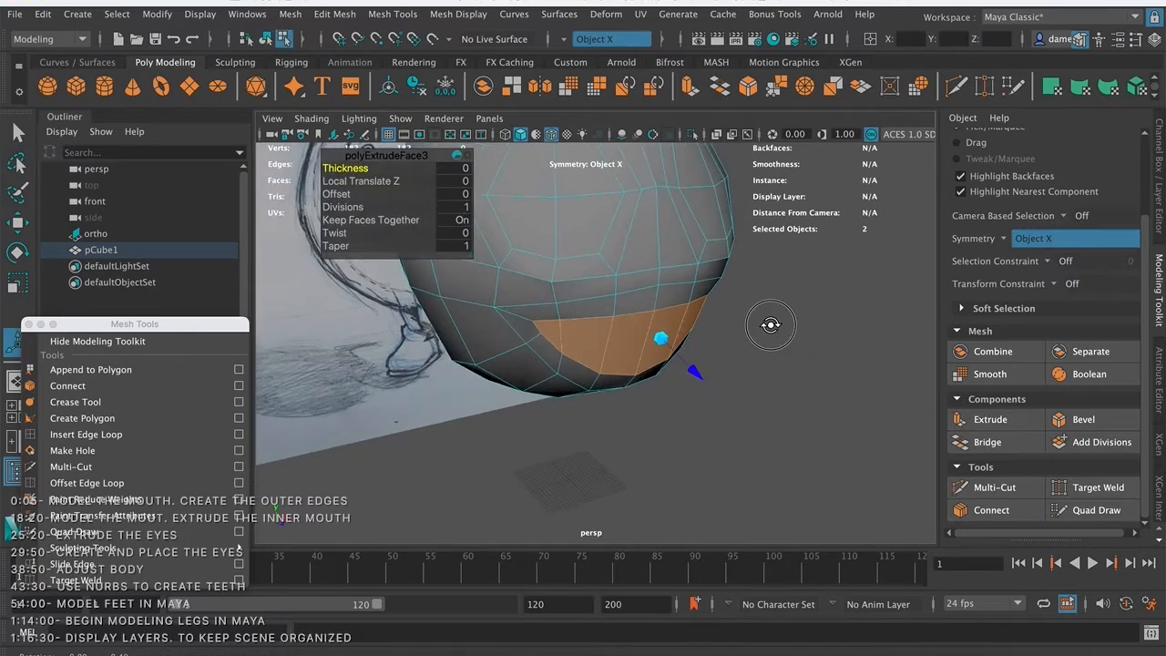
click(695, 372)
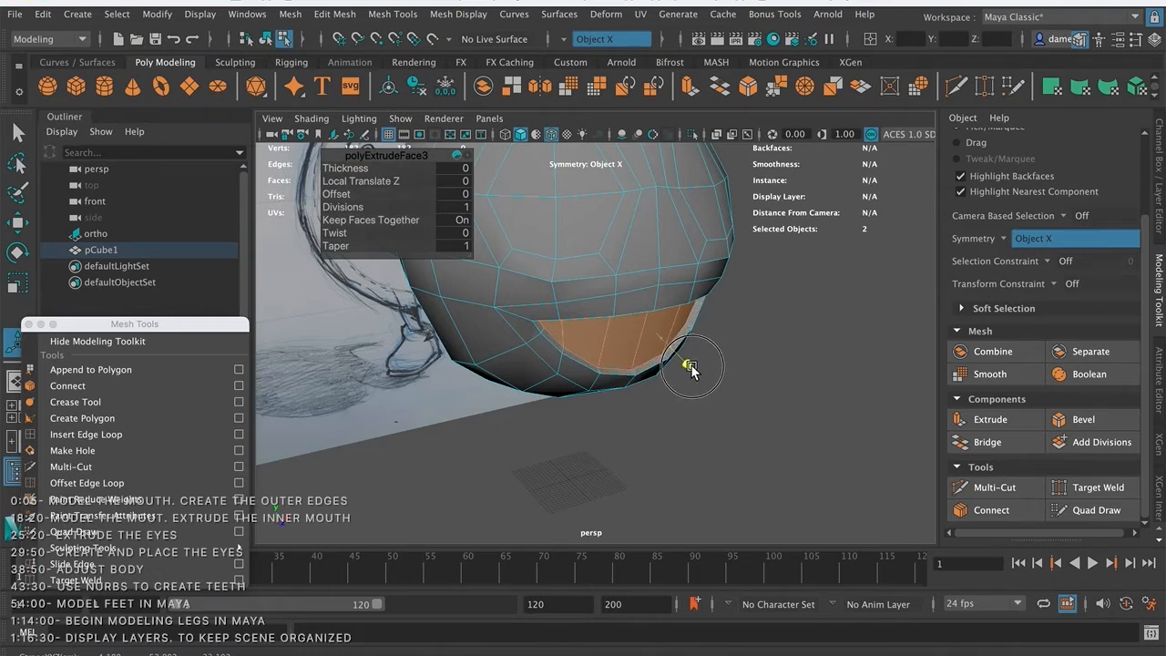
drag(688, 367, 600, 370)
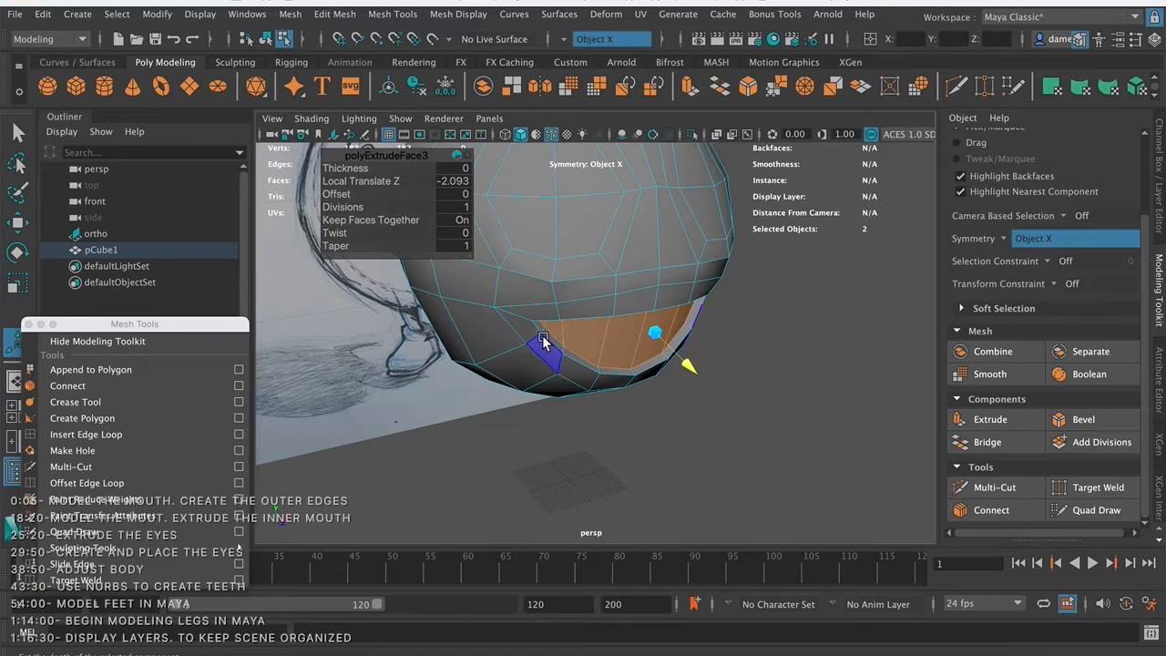
- Deepen the mouth extrusion to a Local Translate Z of about -3.065 and leave the Extrude tool
mouse_move(719, 419)
alt+mouse_down()
mouse_move(762, 403)
mouse_move(626, 355)
mouse_move(562, 381)
alt+mouse_up()
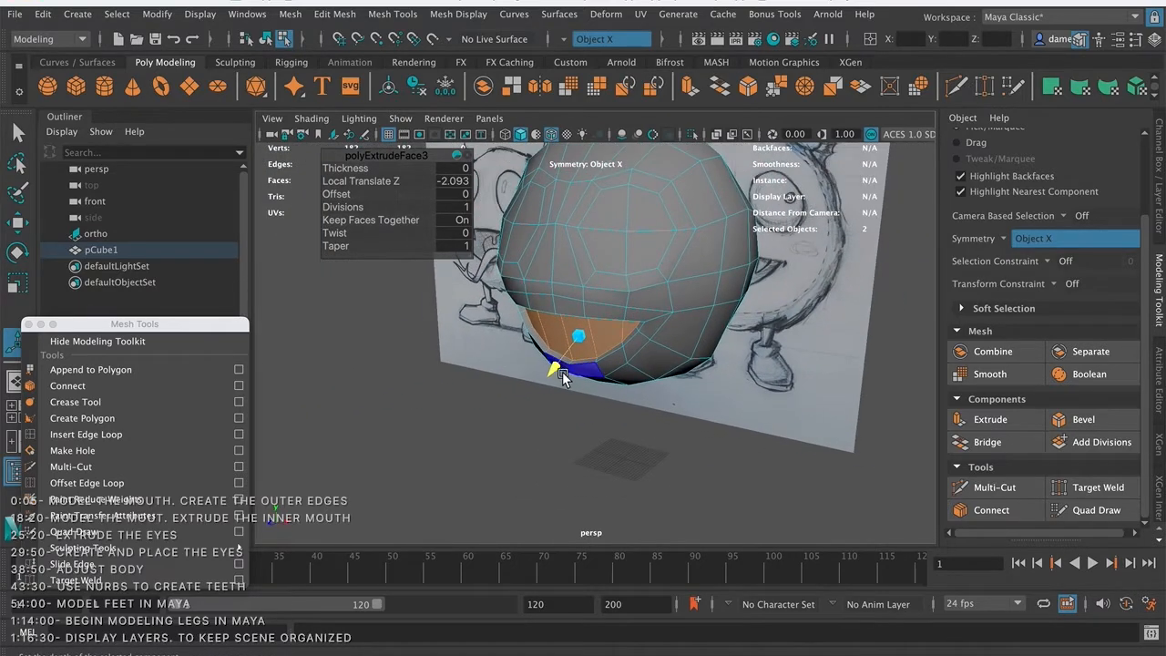
click(558, 363)
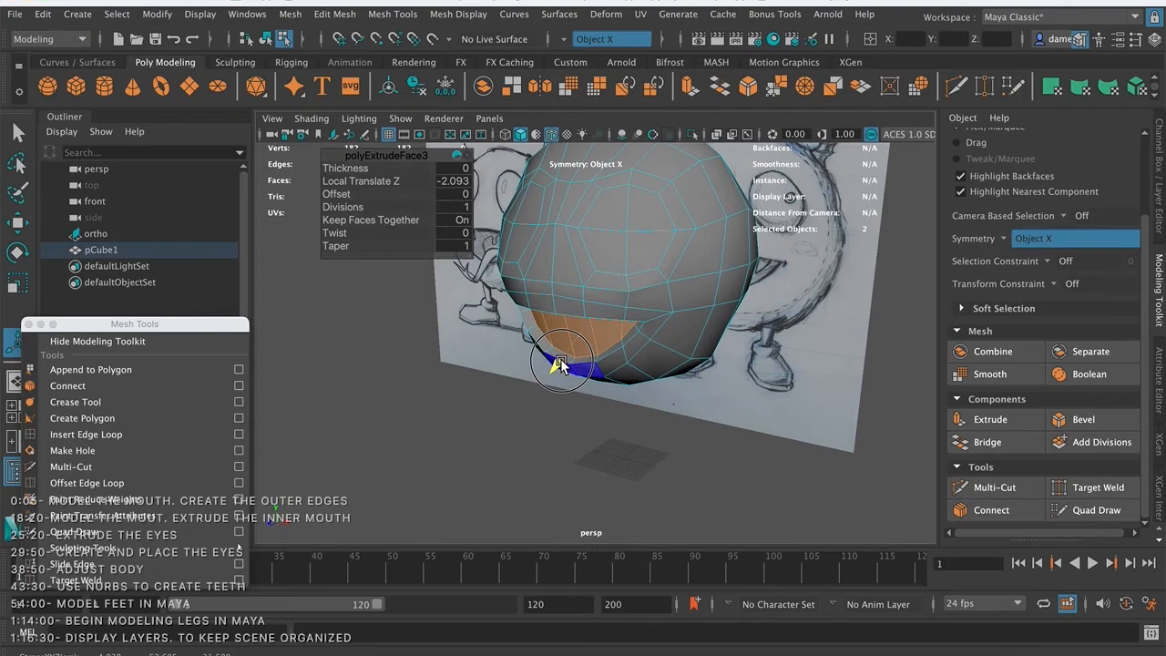
drag(559, 363, 565, 397)
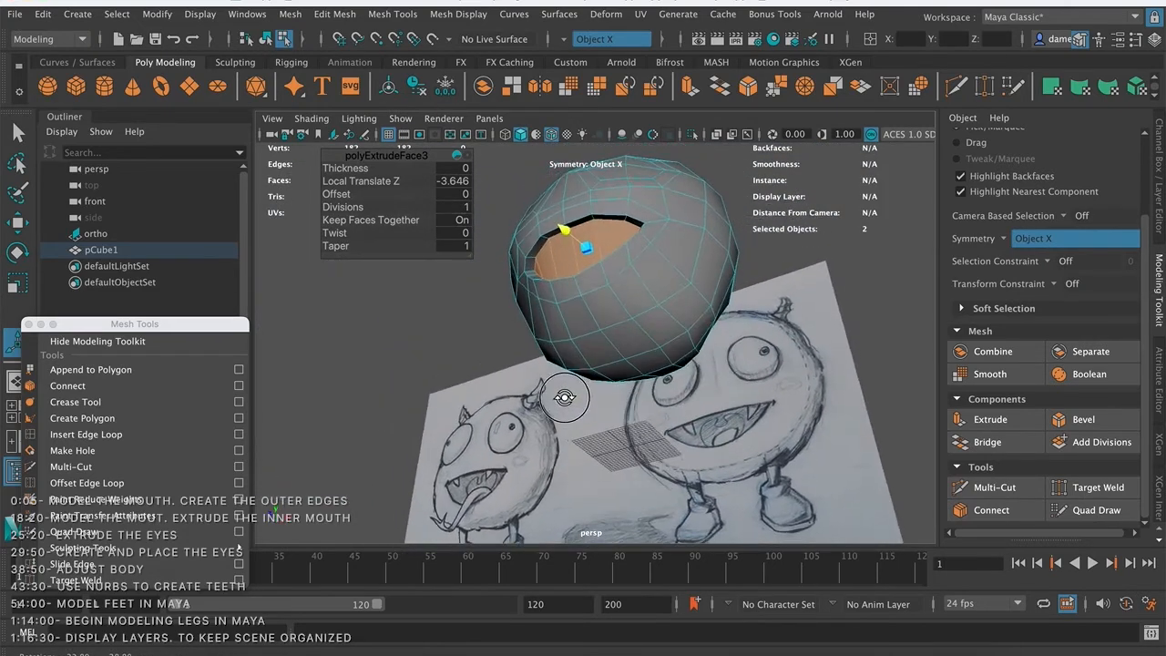
click(566, 231)
drag(566, 230, 559, 226)
alt+drag(523, 330, 516, 359)
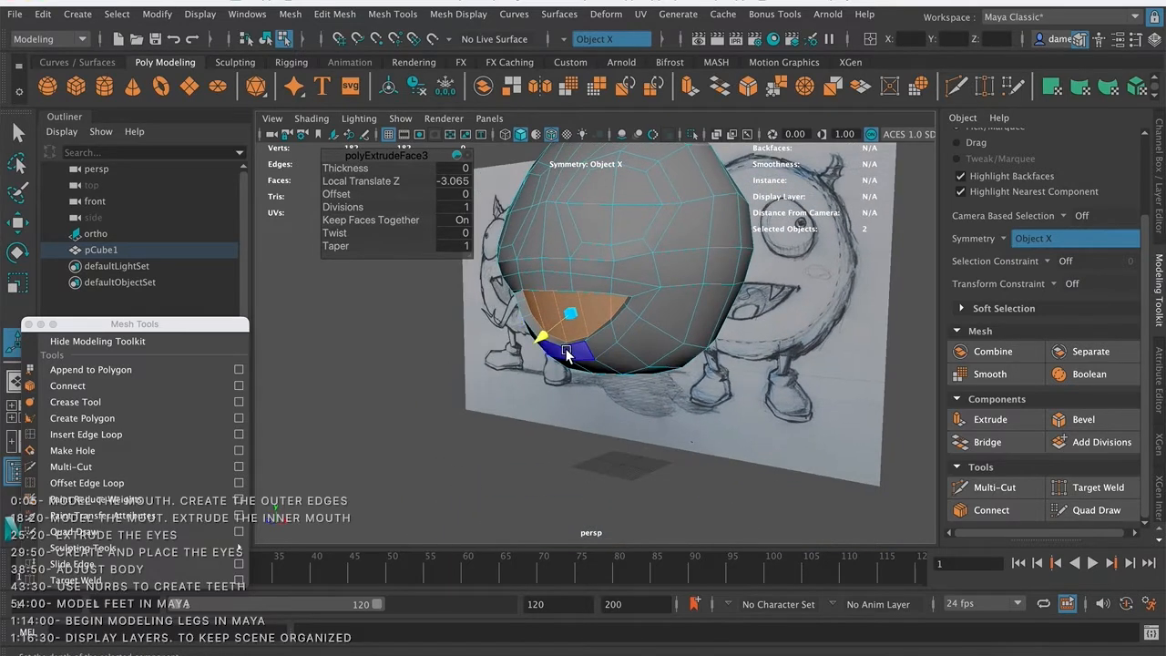
key(q)
- Try to extrude the mouth faces a second time, deeper into the body
mouse_move(580, 309)
alt+mouse_down()
mouse_move(591, 307)
mouse_move(535, 314)
mouse_move(617, 348)
mouse_move(570, 320)
alt+mouse_up()
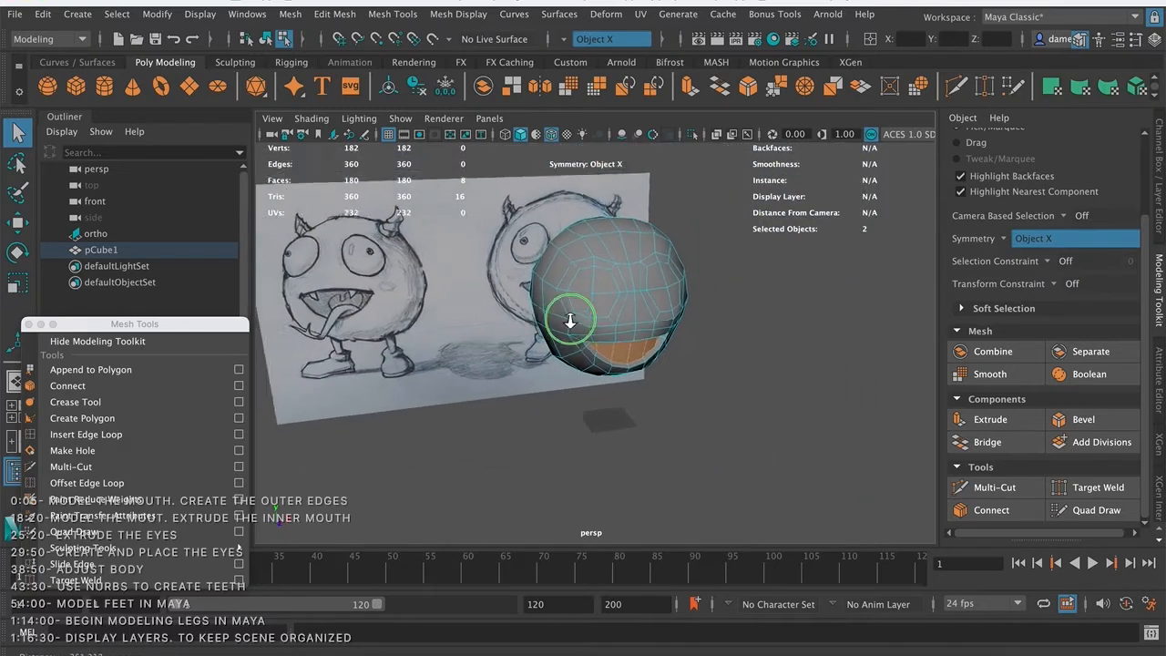
alt+right_drag(571, 320, 786, 323)
mouse_move(786, 322)
alt+mouse_down()
mouse_move(591, 315)
mouse_move(617, 325)
mouse_move(588, 304)
mouse_move(596, 283)
mouse_move(572, 312)
mouse_move(616, 335)
mouse_move(616, 307)
mouse_move(611, 333)
alt+mouse_up()
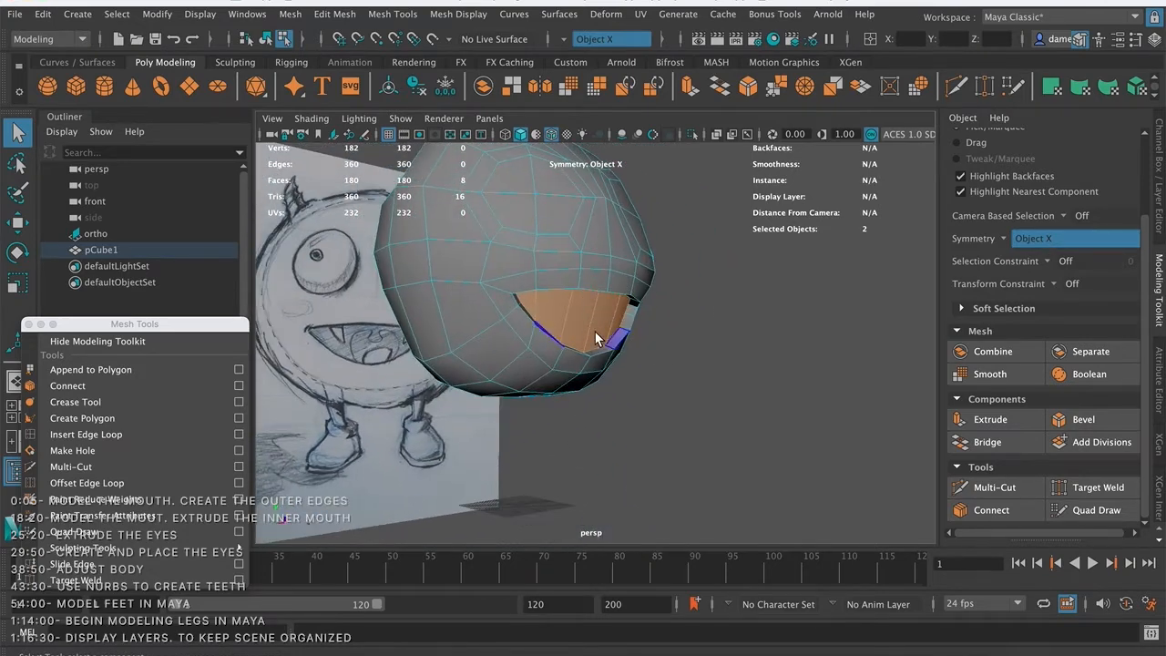
mouse_move(688, 335)
alt+mouse_down()
mouse_move(643, 322)
mouse_move(682, 326)
alt+mouse_up()
click(989, 419)
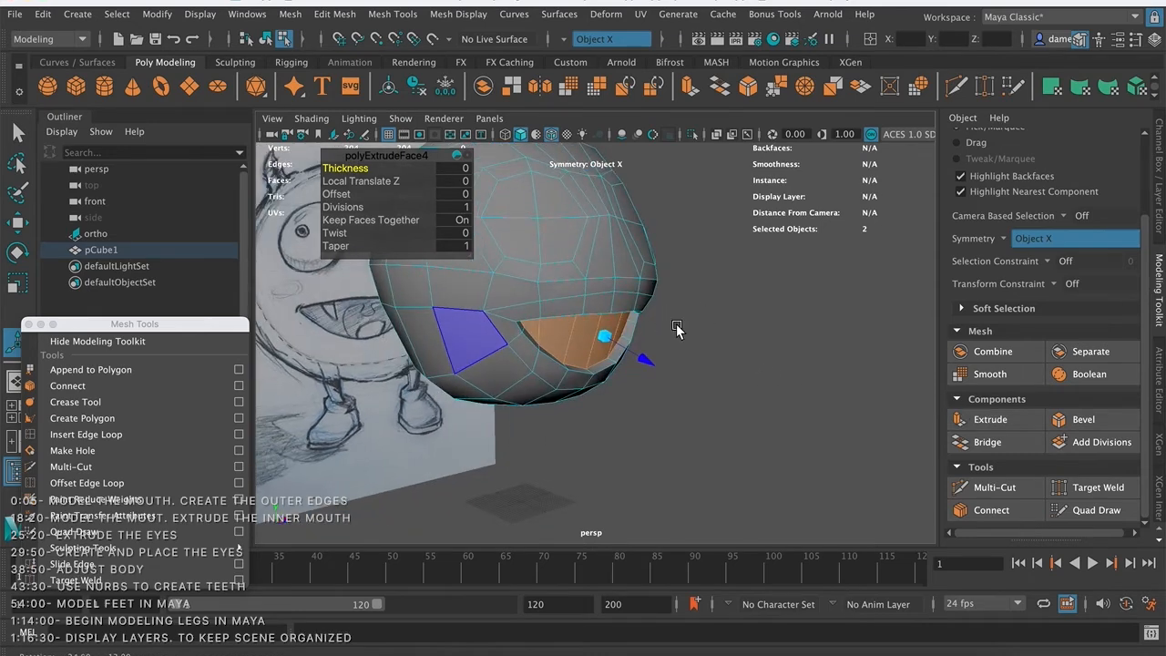
drag(645, 361, 593, 325)
- Try scaling the inner mouth faces, and undo the second mouth extrusion
mouse_move(744, 361)
alt+mouse_down()
mouse_move(721, 342)
mouse_move(682, 338)
mouse_move(720, 350)
mouse_move(690, 338)
mouse_move(703, 338)
mouse_move(658, 365)
mouse_move(674, 362)
mouse_move(696, 382)
mouse_move(711, 366)
mouse_move(661, 357)
alt+mouse_up()
key(e)
key(r)
mouse_move(618, 318)
mouse_down()
mouse_move(672, 319)
mouse_move(604, 334)
mouse_move(587, 309)
mouse_move(600, 322)
mouse_up()
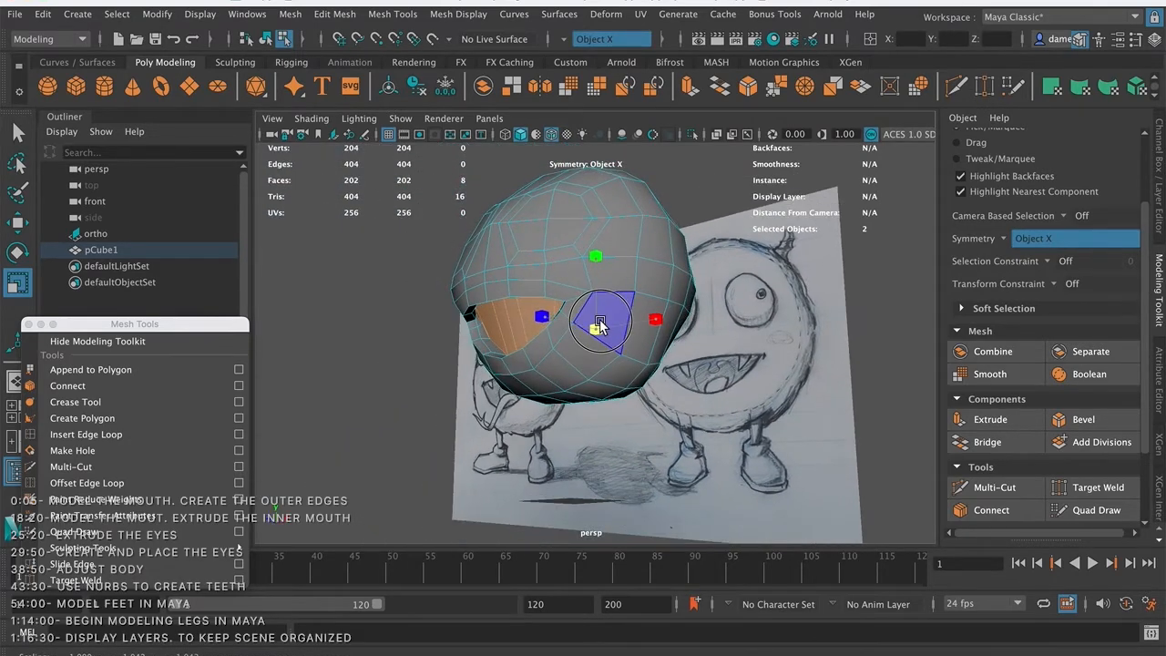
mouse_move(520, 355)
alt+mouse_down()
mouse_move(586, 373)
mouse_move(642, 369)
mouse_move(619, 373)
mouse_move(595, 300)
mouse_move(510, 257)
mouse_move(608, 326)
mouse_move(528, 281)
mouse_move(566, 318)
alt+mouse_up()
key(Delete)
key(q)
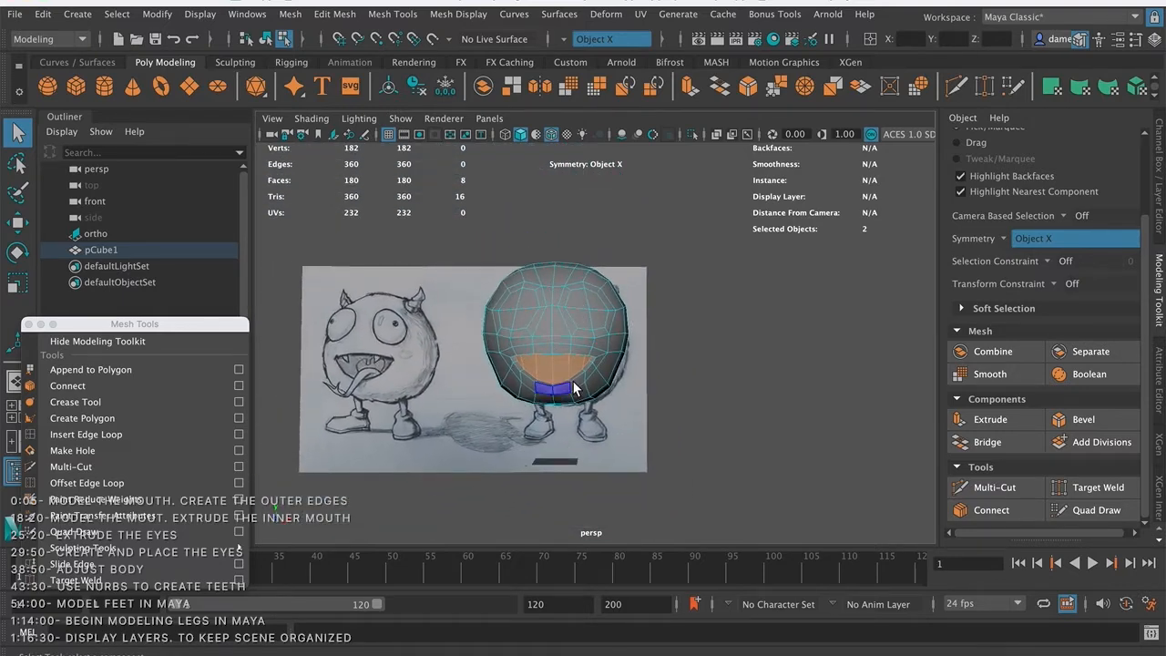
- Turn modeling symmetry off and show the front and perspective views side by side
click(1003, 238)
click(1012, 236)
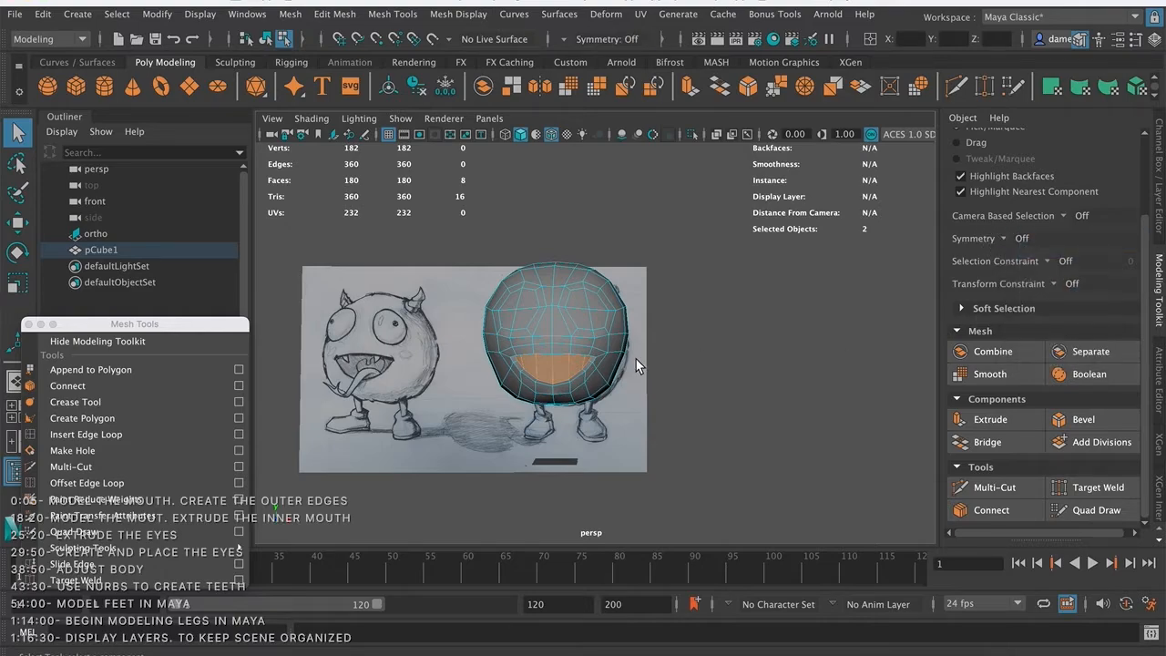
alt+middle_drag(613, 345, 617, 362)
key(space)
key(space)
mouse_move(487, 283)
alt+middle_down()
mouse_move(505, 311)
mouse_move(590, 363)
alt+middle_up()
alt+right_drag(590, 362, 159, 278)
alt+right_drag(546, 318, 202, 269)
key(space)
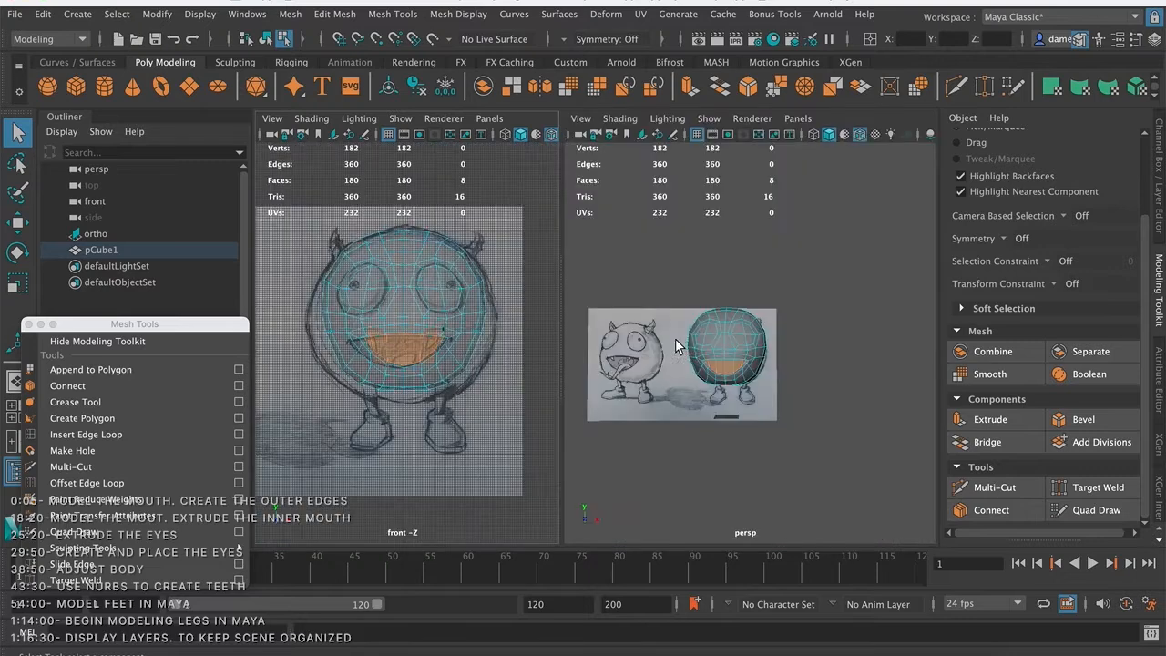
- Examine the body and its mouth area from several angles in the perspective view
alt+drag(716, 351, 652, 327)
alt+middle_drag(652, 327, 625, 258)
alt+right_drag(625, 258, 778, 322)
alt+drag(777, 322, 690, 311)
alt+middle_drag(691, 311, 792, 354)
scroll(792, 357, down, 10)
alt+drag(709, 332, 685, 348)
alt+middle_drag(685, 348, 689, 350)
alt+right_drag(688, 349, 735, 357)
- Undo the recent changes back to the state before the mouth faces were extruded
key(super+z)
key(super+z)
key(super+z)
alt+drag(705, 363, 774, 384)
key(super+z)
mouse_move(686, 383)
alt+mouse_down()
mouse_move(773, 389)
mouse_move(690, 383)
mouse_move(774, 335)
mouse_move(798, 355)
alt+mouse_up()
key(super+z)
- Remove the stray pair of upper faces from the selection, keeping only the six mouth faces selected
shift+click(814, 270)
alt+drag(742, 324, 708, 346)
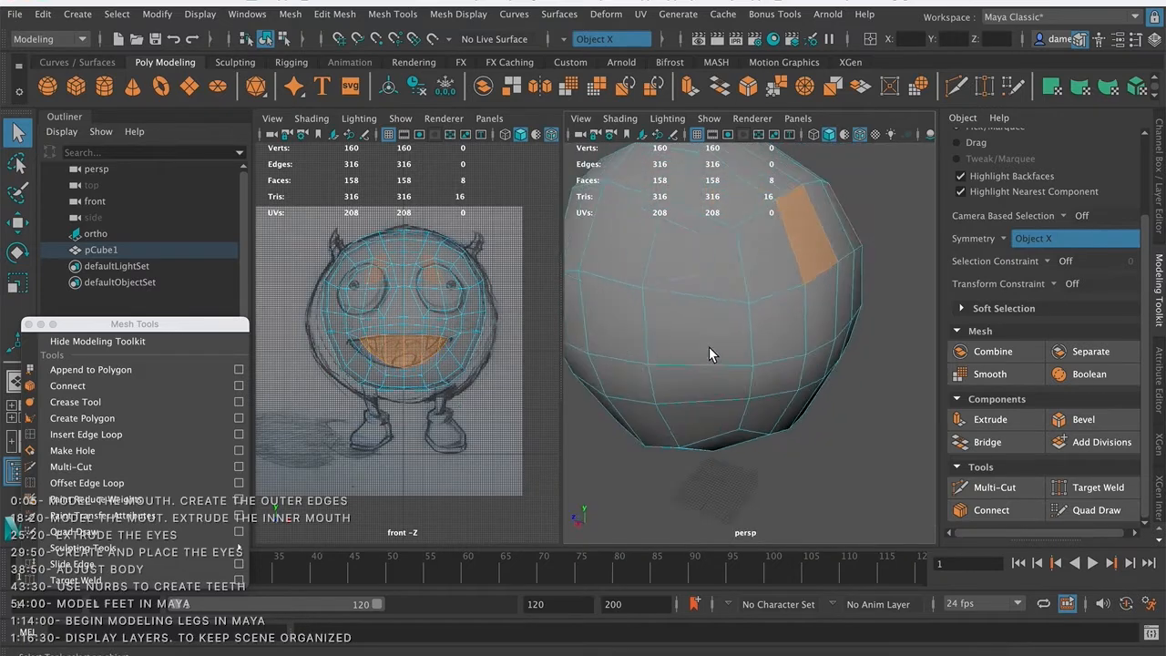
alt+drag(852, 216, 795, 281)
alt+right_drag(795, 280, 624, 259)
alt+drag(624, 259, 630, 289)
alt+right_drag(630, 289, 832, 290)
alt+drag(758, 295, 773, 306)
alt+right_drag(773, 306, 723, 302)
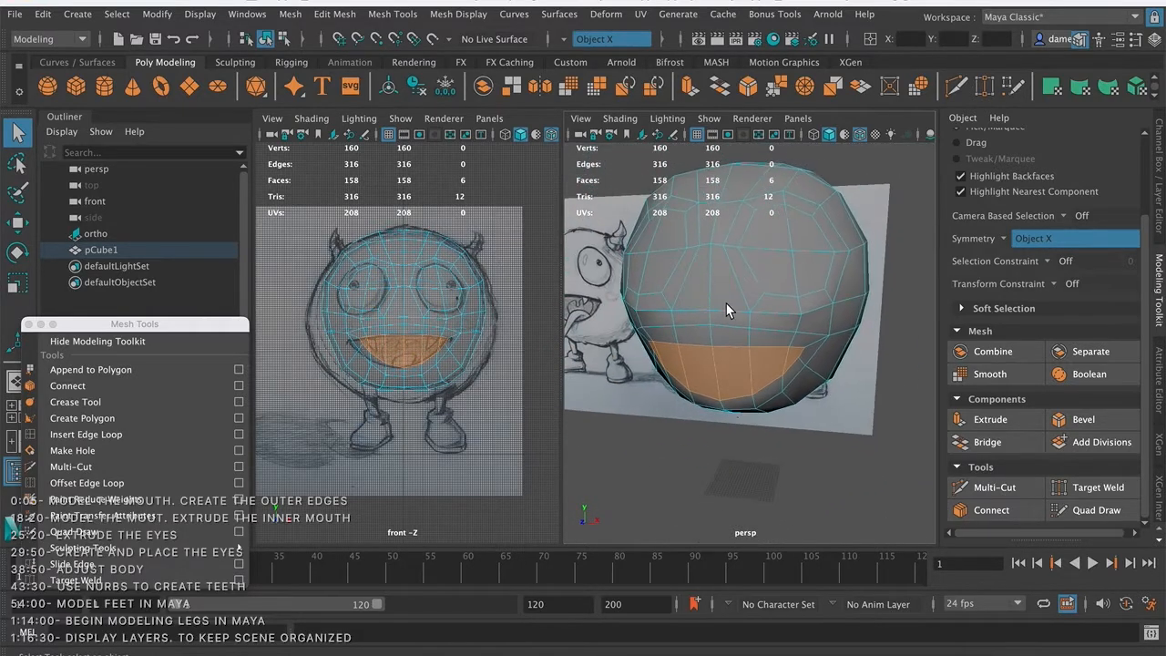
alt+drag(723, 302, 732, 296)
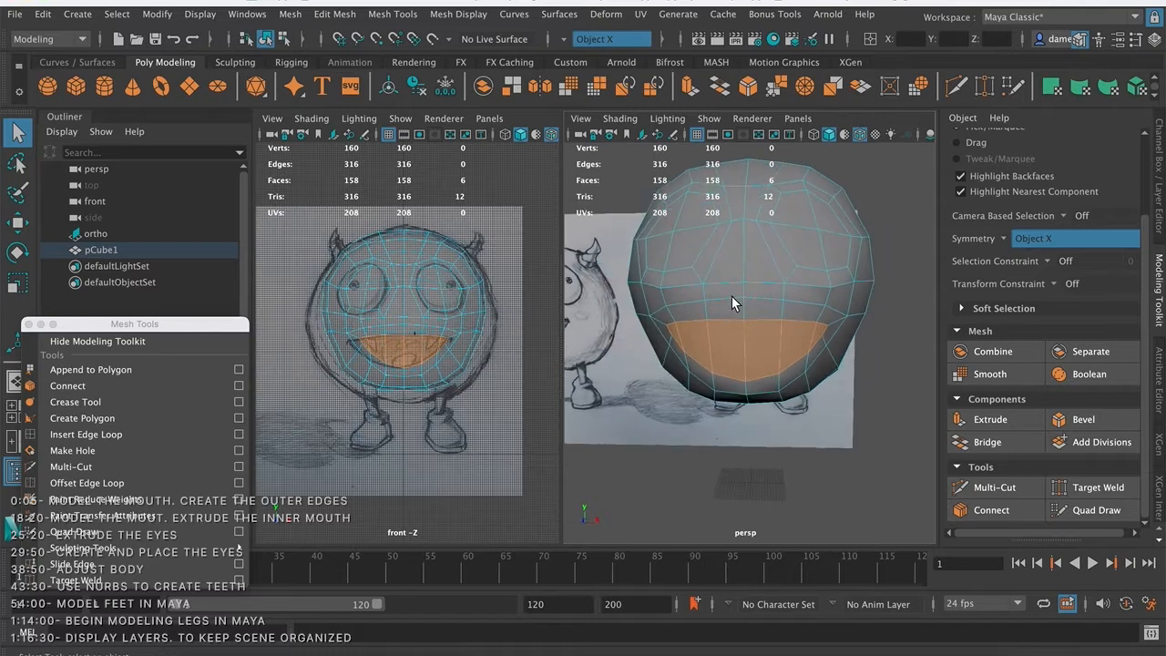
- Extrude the six mouth faces slightly into the body and leave the Extrude tool
click(991, 419)
alt+drag(773, 419, 803, 425)
alt+middle_drag(822, 368, 723, 330)
alt+right_drag(723, 331, 802, 342)
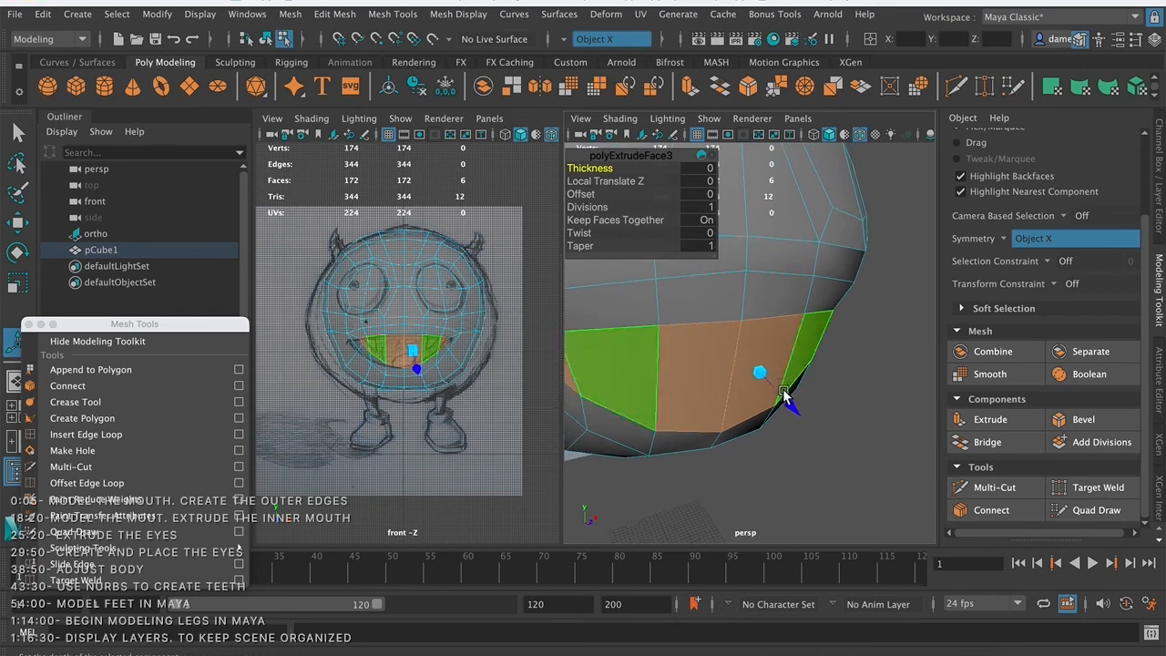
drag(797, 408, 780, 395)
alt+drag(817, 434, 846, 417)
alt+right_drag(846, 416, 755, 404)
mouse_move(755, 404)
alt+mouse_down()
mouse_move(828, 430)
mouse_move(822, 356)
mouse_move(758, 421)
alt+mouse_up()
key(q)
alt+middle_drag(773, 385, 758, 378)
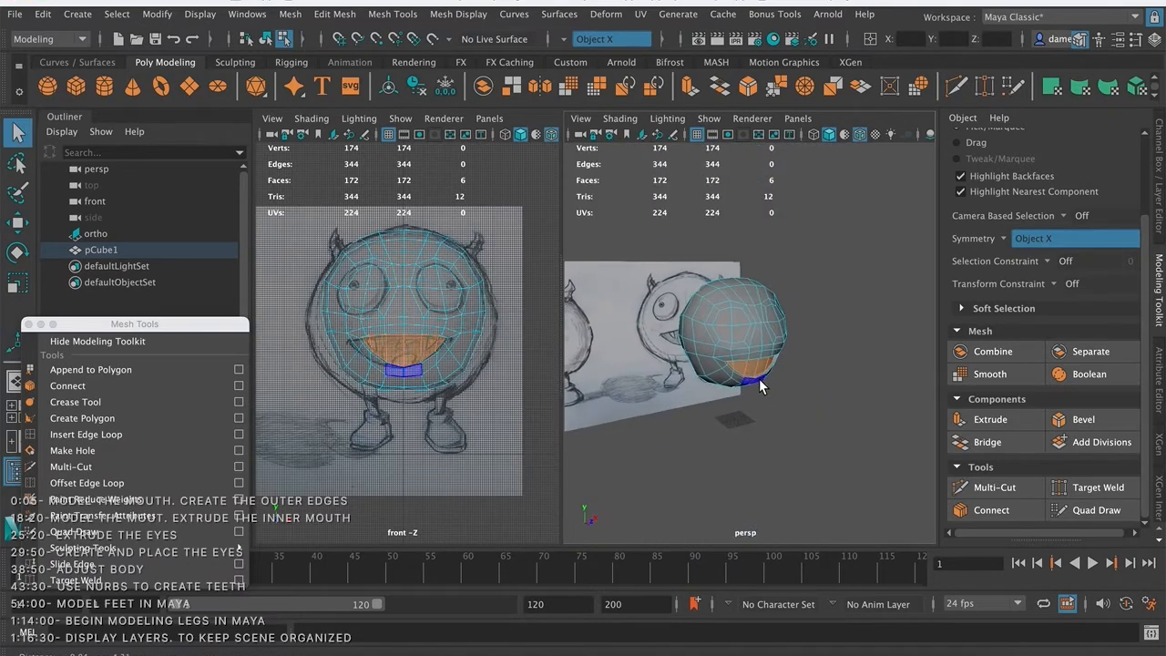
- Turn symmetry off and delete all faces on the left half of the body as seen from the front
click(1002, 238)
click(1029, 232)
right_drag(374, 230, 375, 276)
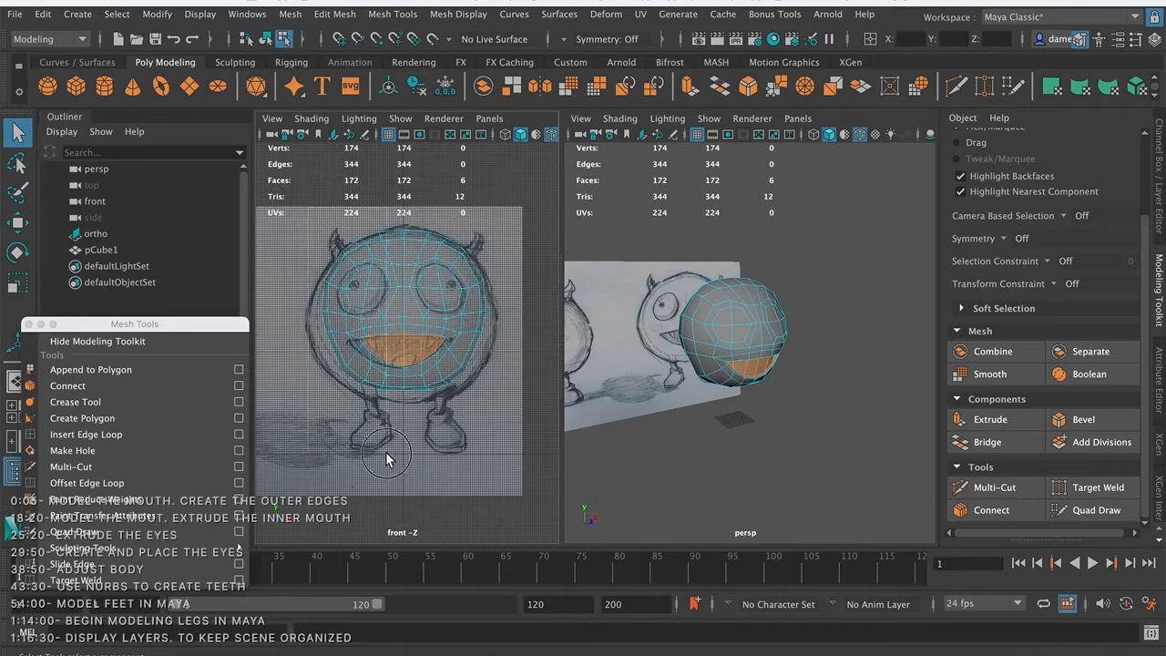
drag(403, 471, 308, 210)
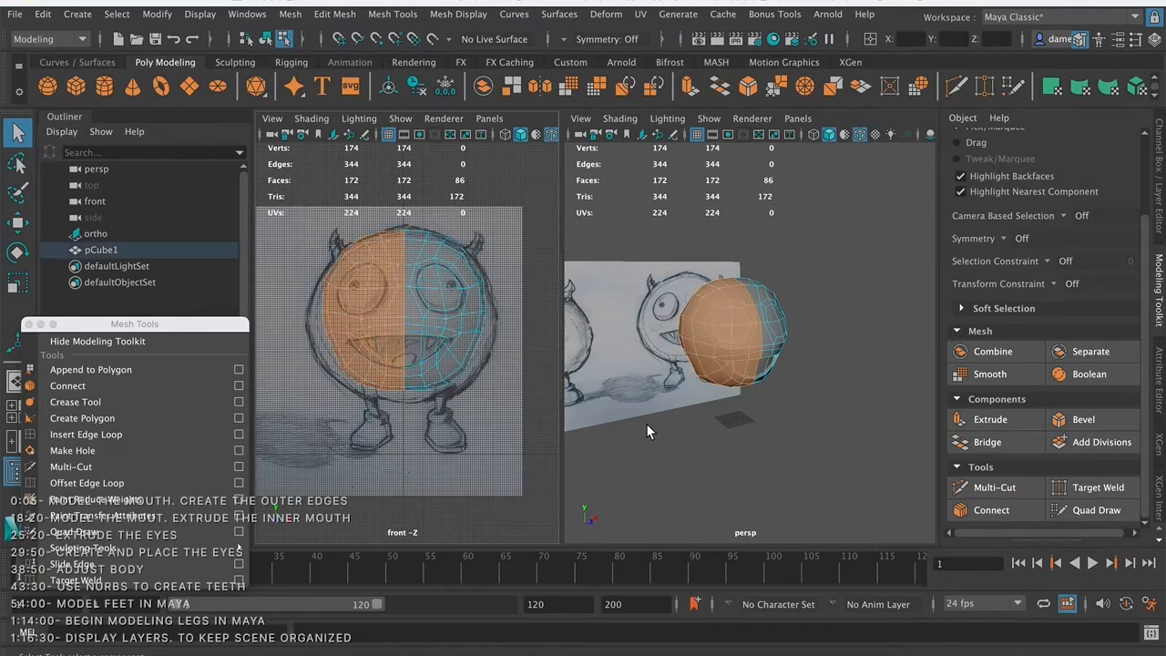
key(Delete)
- Select the three remaining mouth faces on the half body
alt+drag(732, 318, 716, 318)
alt+middle_drag(716, 318, 621, 277)
alt+right_drag(621, 277, 718, 314)
alt+middle_drag(601, 299, 677, 317)
alt+right_drag(676, 317, 727, 297)
alt+drag(677, 261, 679, 343)
right_drag(700, 333, 713, 321)
drag(712, 337, 776, 342)
shift+click(784, 339)
- Extrude the three mouth faces and undo the excessive offset through the back of the body
alt+drag(691, 384, 720, 354)
alt+middle_drag(719, 353, 619, 310)
alt+right_drag(619, 309, 711, 315)
alt+drag(767, 340, 689, 346)
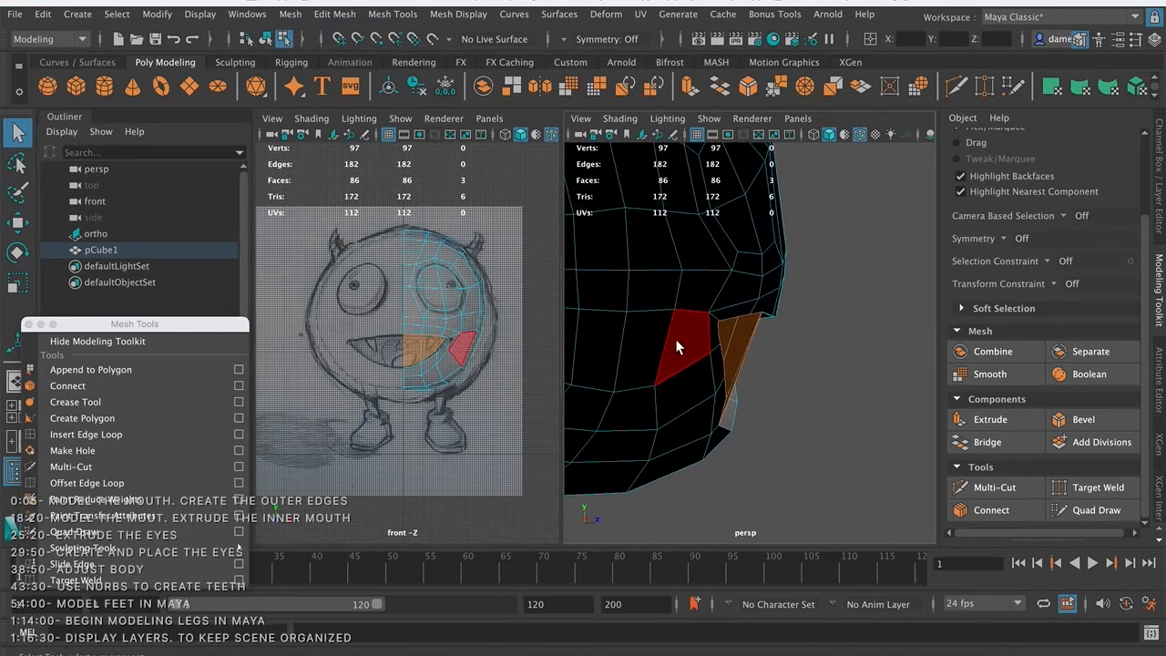
alt+drag(685, 333, 774, 305)
alt+right_drag(774, 305, 700, 267)
alt+drag(700, 267, 743, 364)
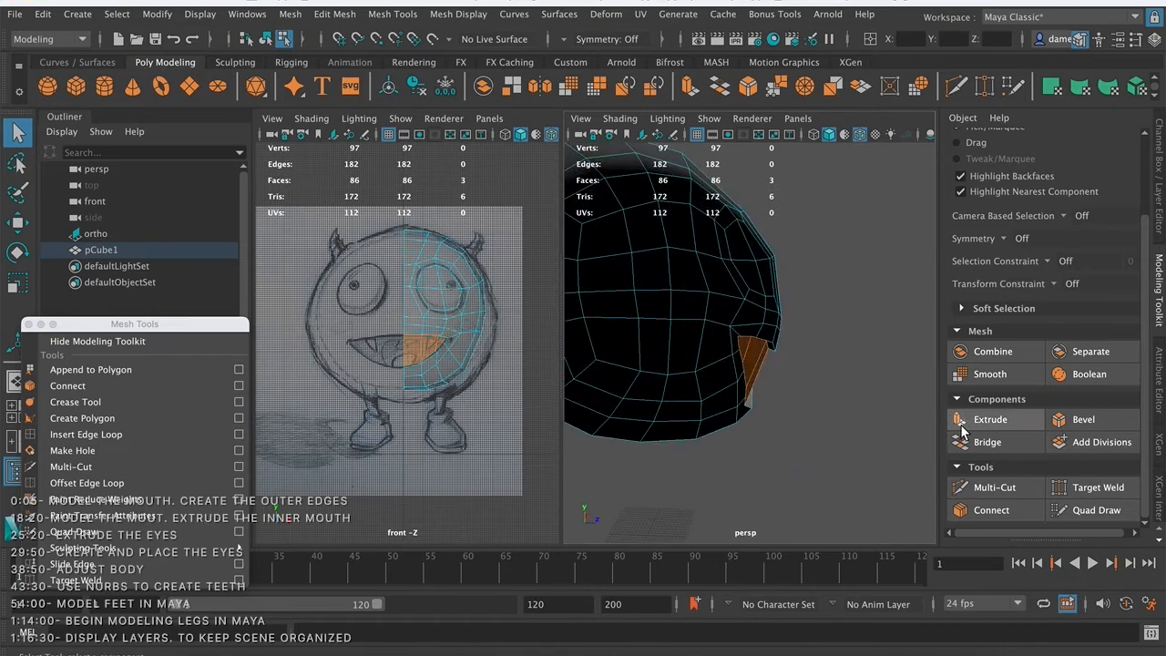
click(993, 420)
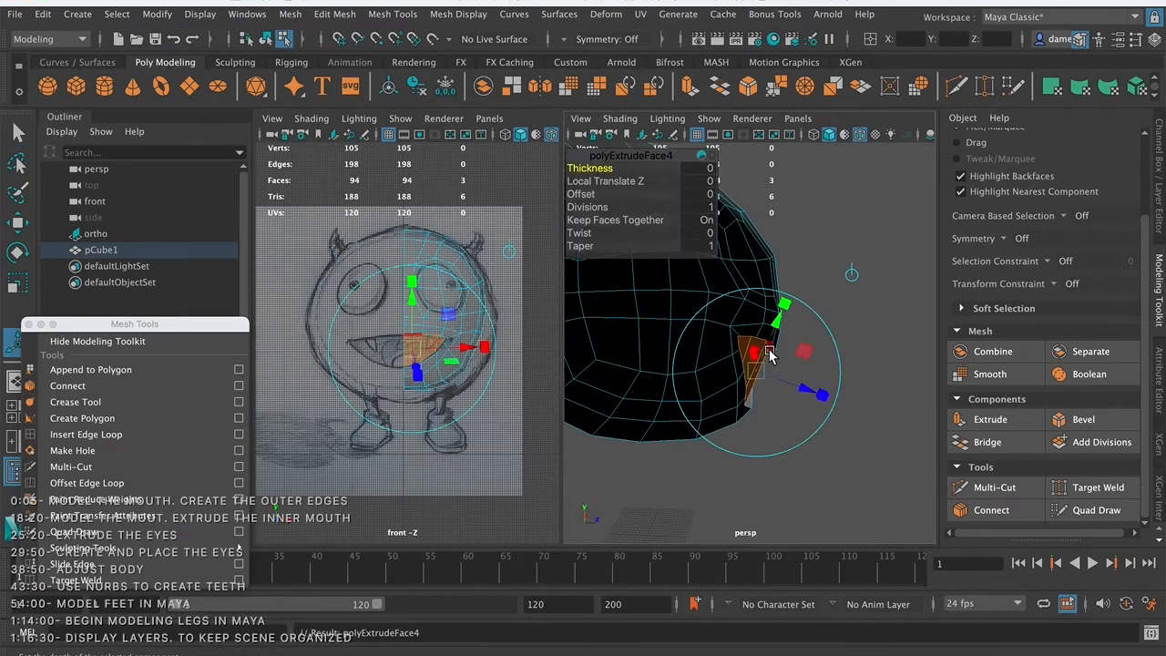
alt+drag(797, 453, 428, 333)
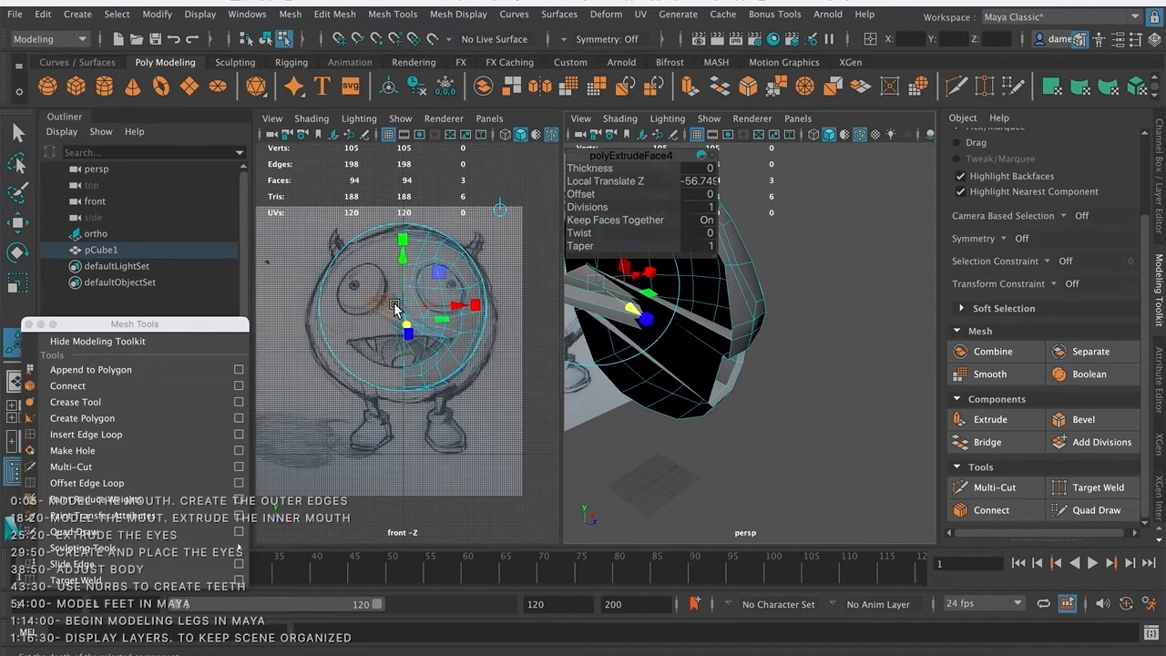
key(ctrl+z)
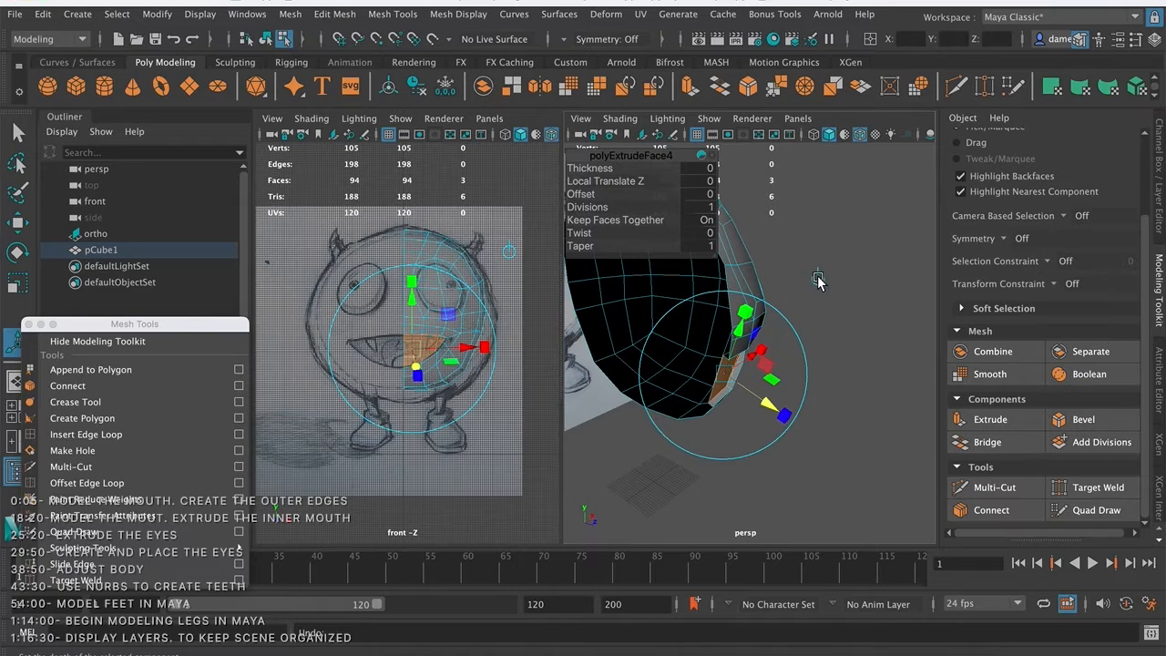
- Switch the extrusion manipulator to world axes and scale the extruded mouth faces vertically, undoing the sideways scaling
drag(820, 282, 813, 304)
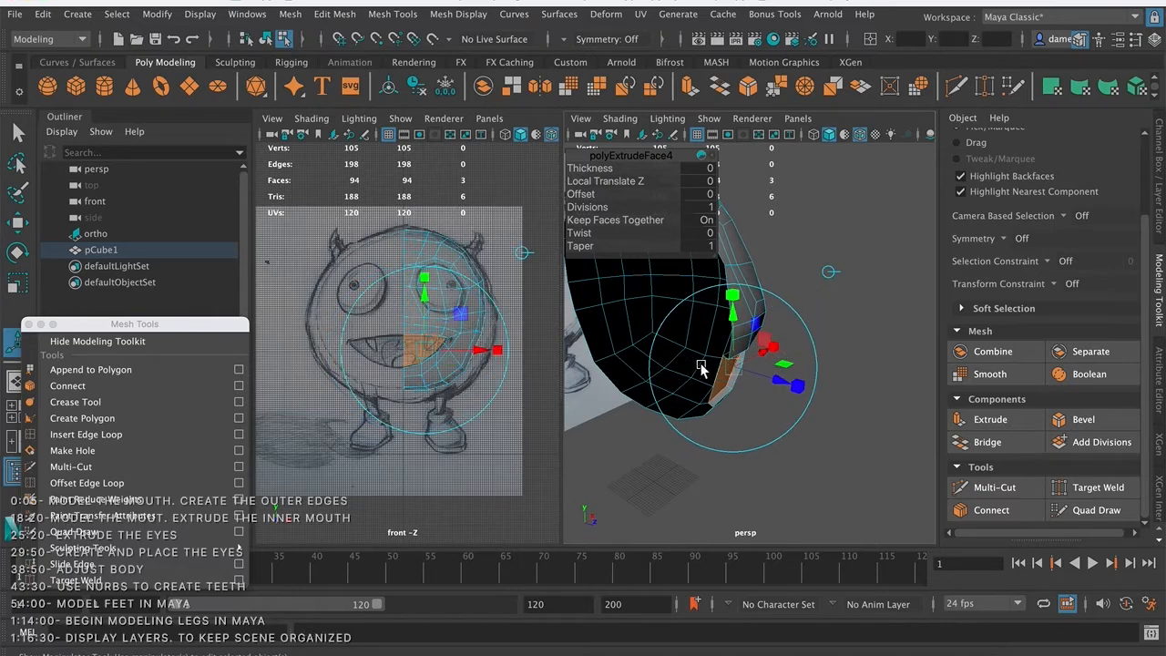
click(762, 381)
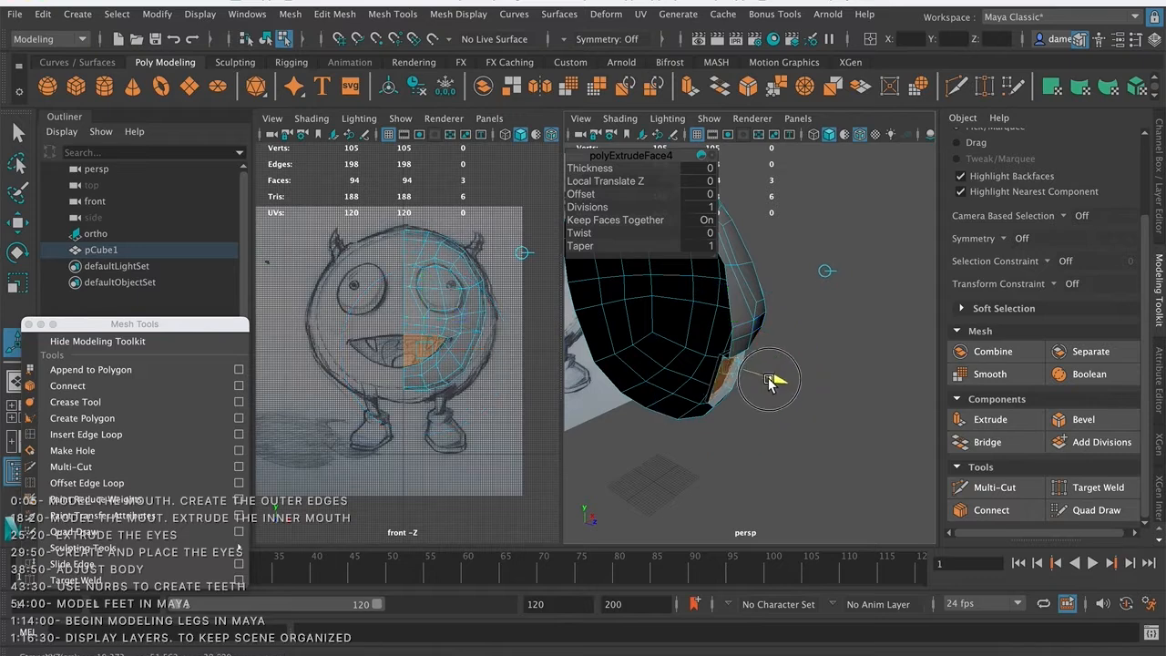
alt+drag(726, 416, 772, 373)
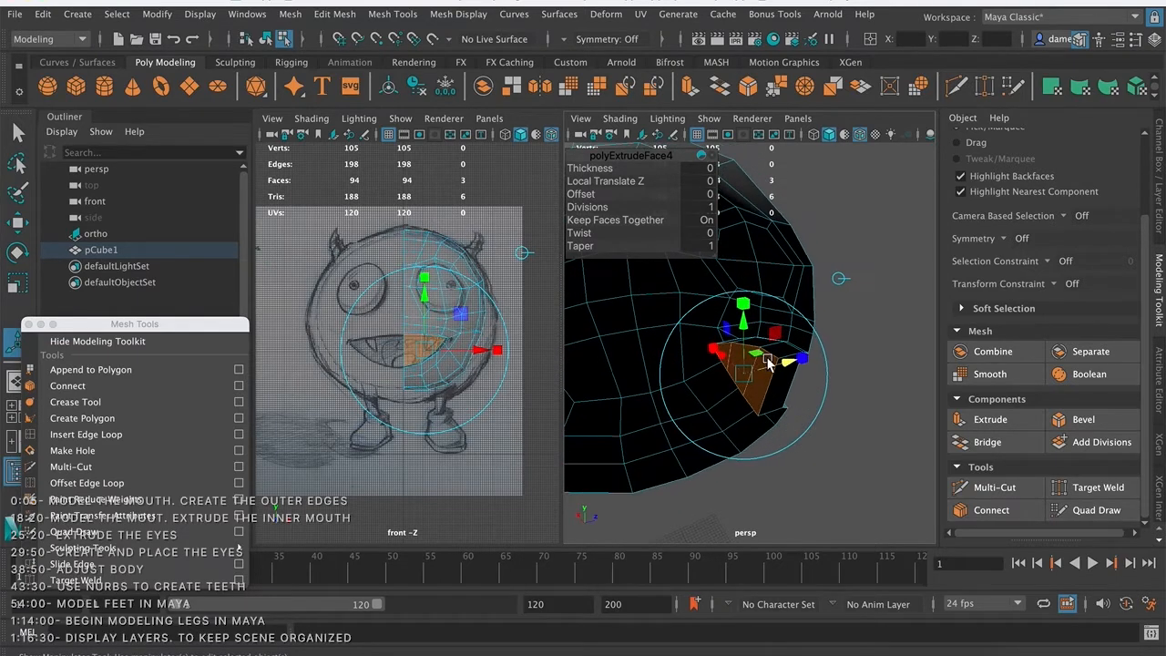
drag(743, 309, 754, 260)
mouse_move(865, 365)
alt+mouse_down()
mouse_move(771, 364)
mouse_move(848, 372)
alt+mouse_up()
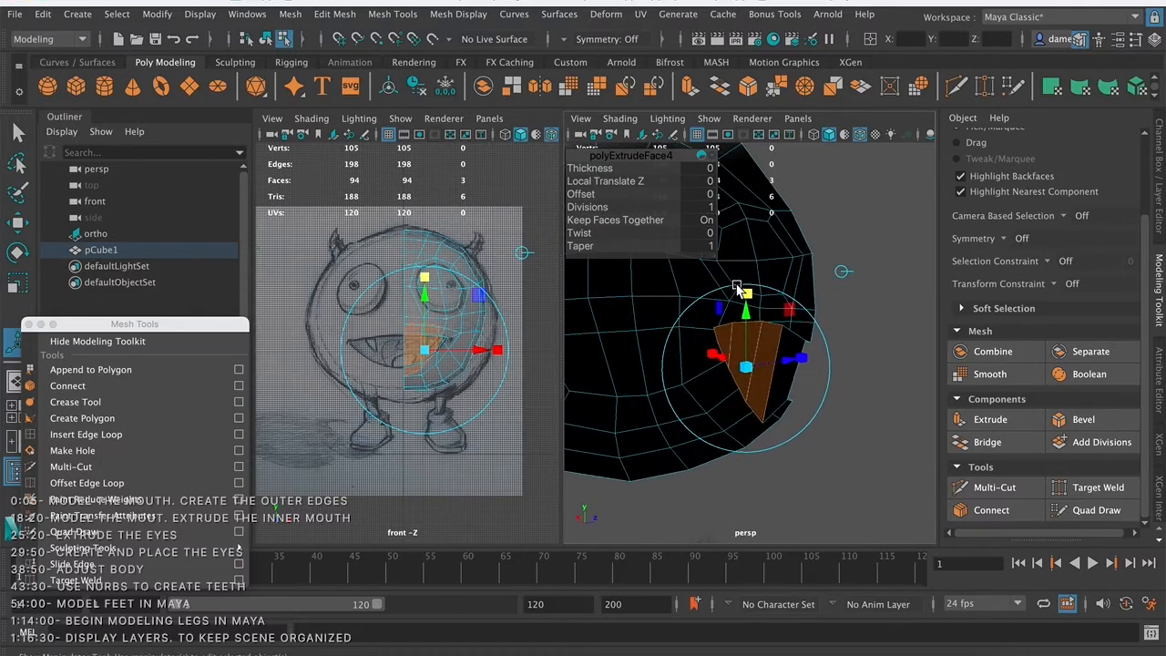
alt+drag(722, 387, 560, 355)
key(ctrl+z)
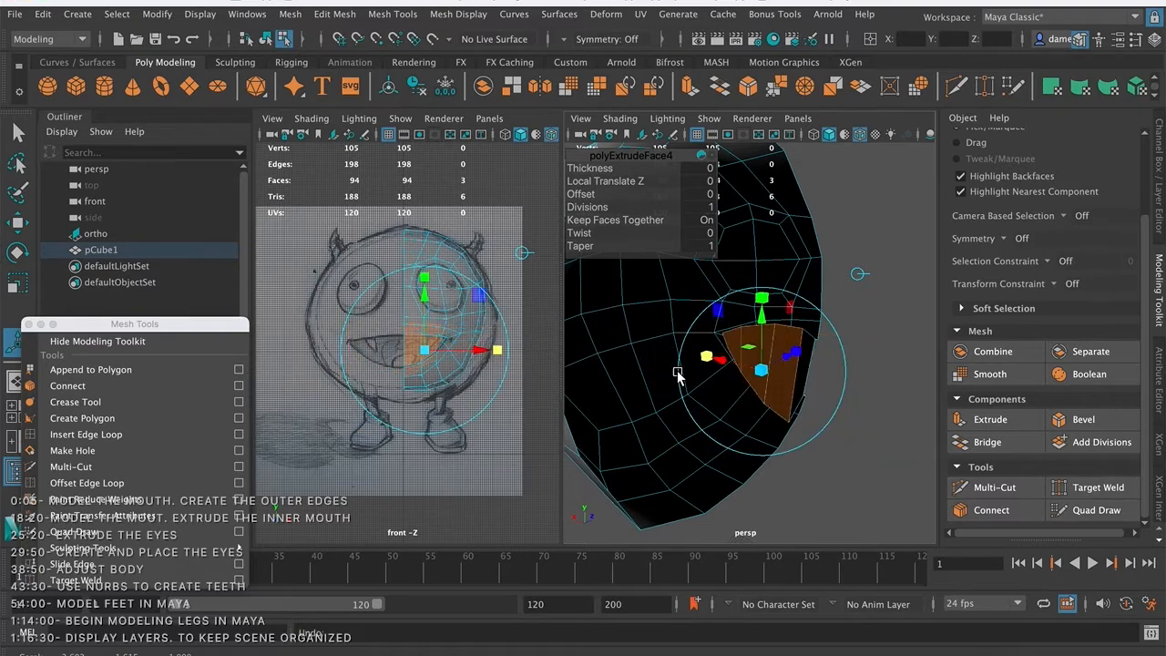
- Push the extruded mouth faces straight back, deeper into the body
alt+drag(772, 499, 742, 492)
click(729, 301)
drag(789, 371, 779, 421)
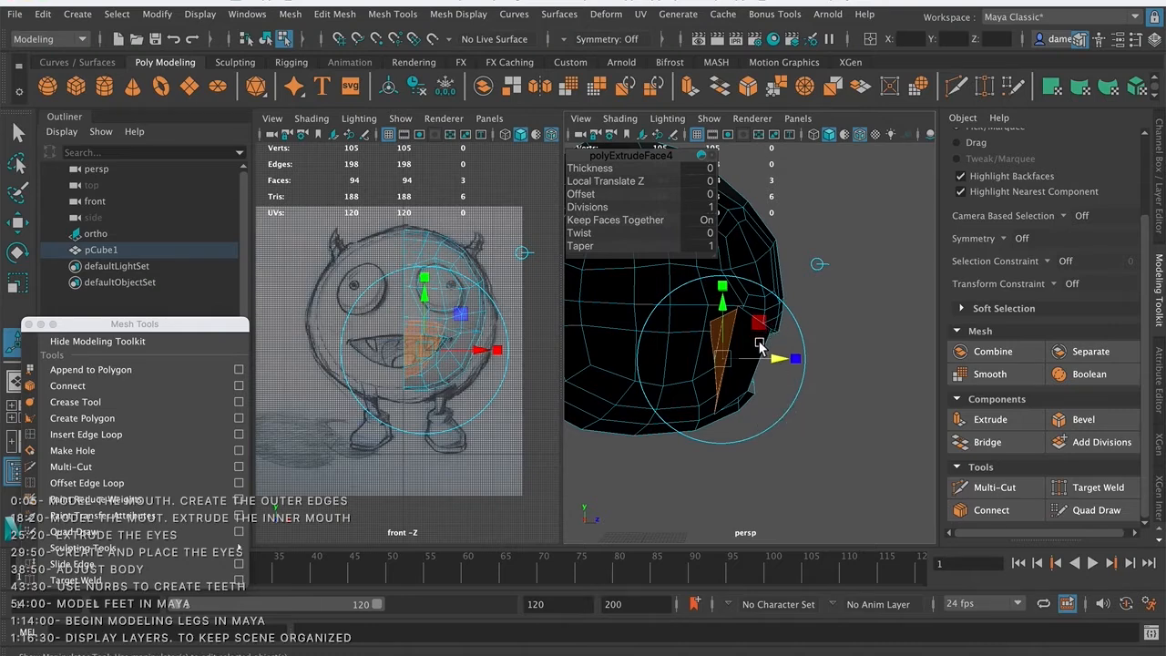
- Nudge the inner mouth faces vertically with the Move tool to fit them inside the body
key(r)
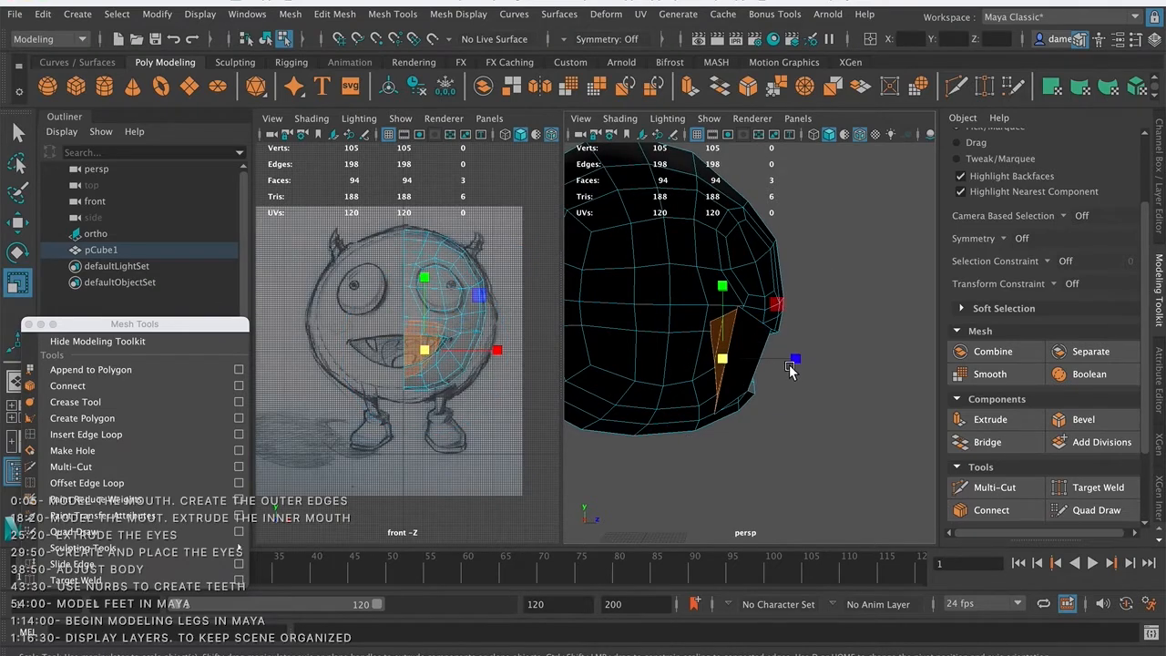
mouse_move(727, 407)
alt+mouse_down()
mouse_move(765, 411)
mouse_move(723, 407)
alt+mouse_up()
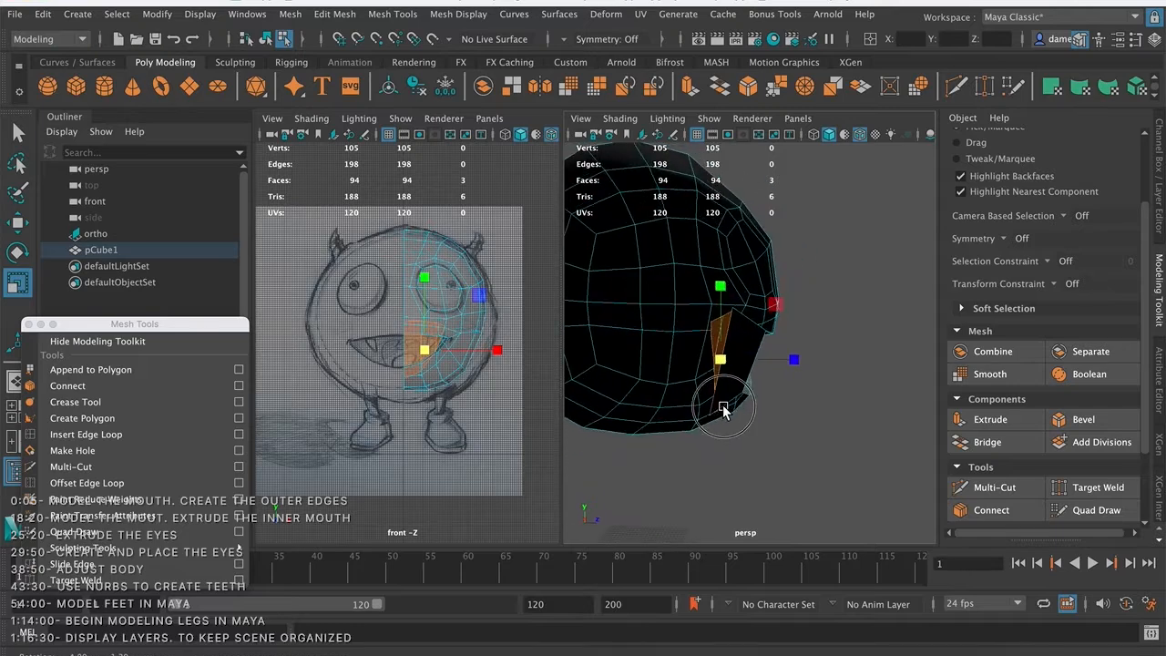
alt+drag(799, 387, 602, 333)
alt+drag(730, 420, 757, 415)
key(w)
drag(725, 284, 728, 280)
mouse_move(821, 396)
alt+mouse_down()
mouse_move(709, 392)
mouse_move(837, 409)
mouse_move(827, 410)
alt+mouse_up()
mouse_move(727, 285)
mouse_down()
mouse_move(712, 280)
mouse_move(724, 285)
mouse_up()
alt+drag(763, 392, 724, 287)
key(r)
mouse_move(783, 380)
alt+mouse_down()
mouse_move(803, 397)
mouse_move(797, 425)
mouse_move(746, 435)
alt+mouse_up()
key(w)
alt+drag(733, 387, 691, 345)
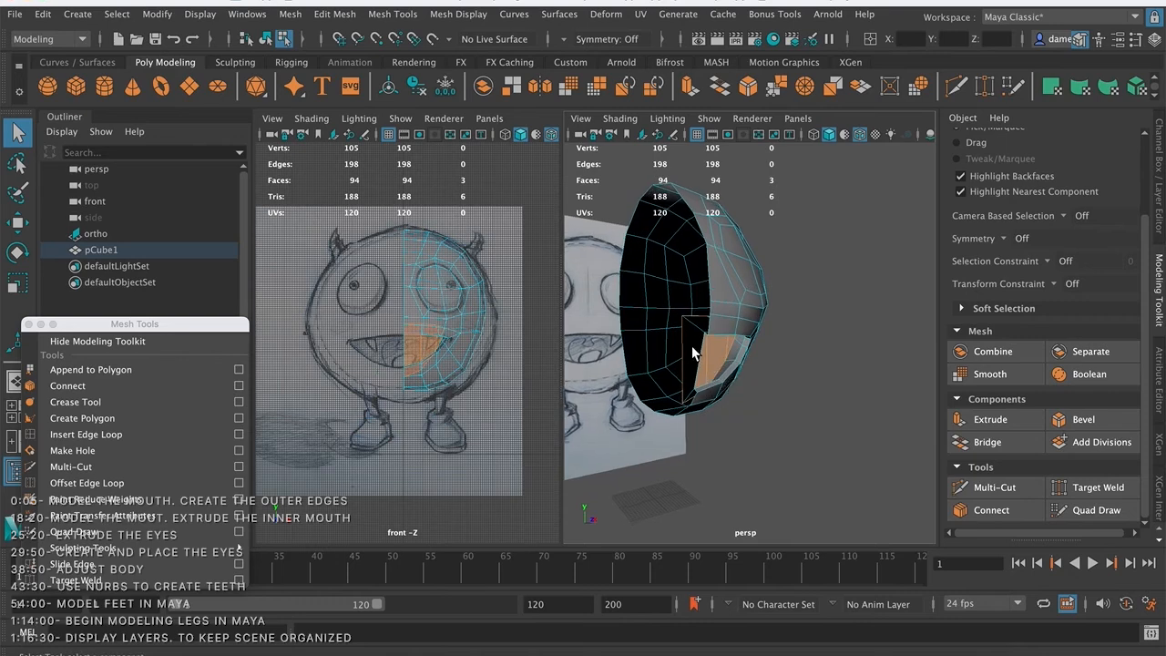
- Extrude the inner mouth faces again toward the back along the world axes, reduce their height and leave the Extrude tool
alt+right_drag(743, 396, 860, 409)
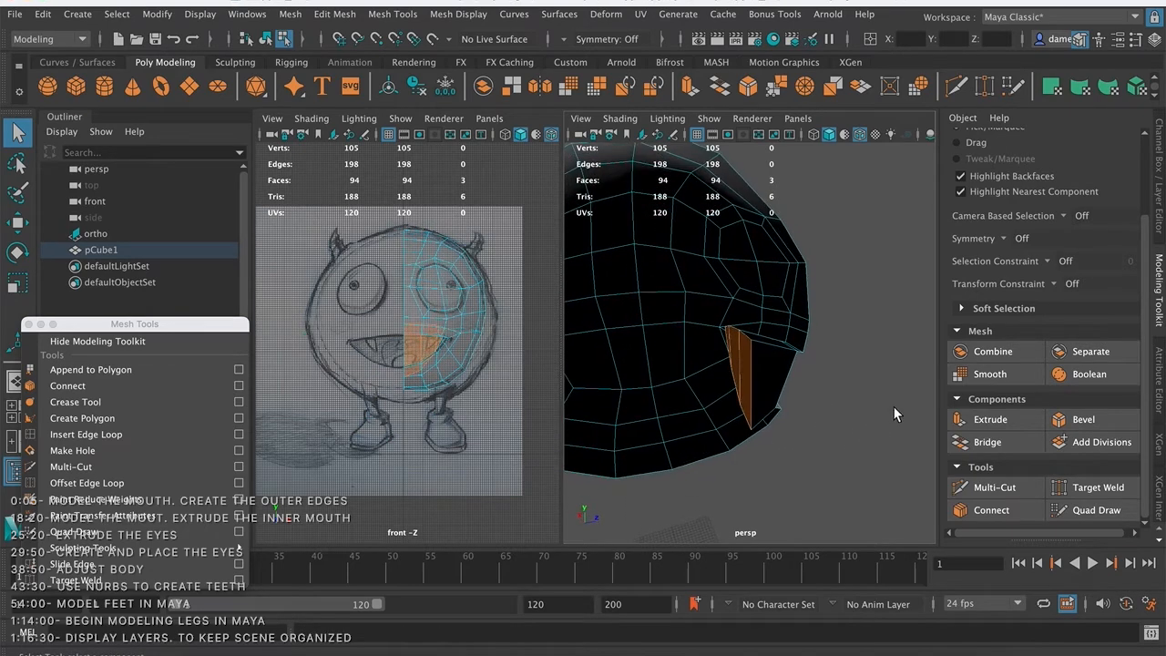
click(990, 419)
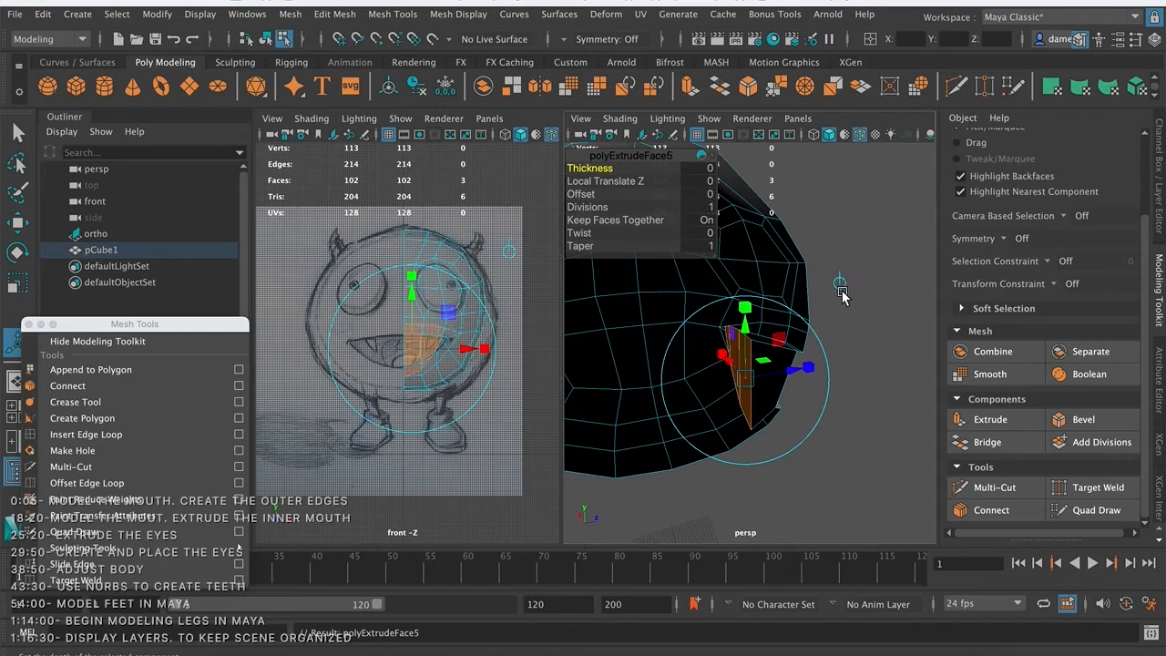
drag(840, 286, 831, 387)
alt+right_drag(871, 361, 805, 354)
drag(789, 355, 766, 357)
drag(716, 291, 712, 315)
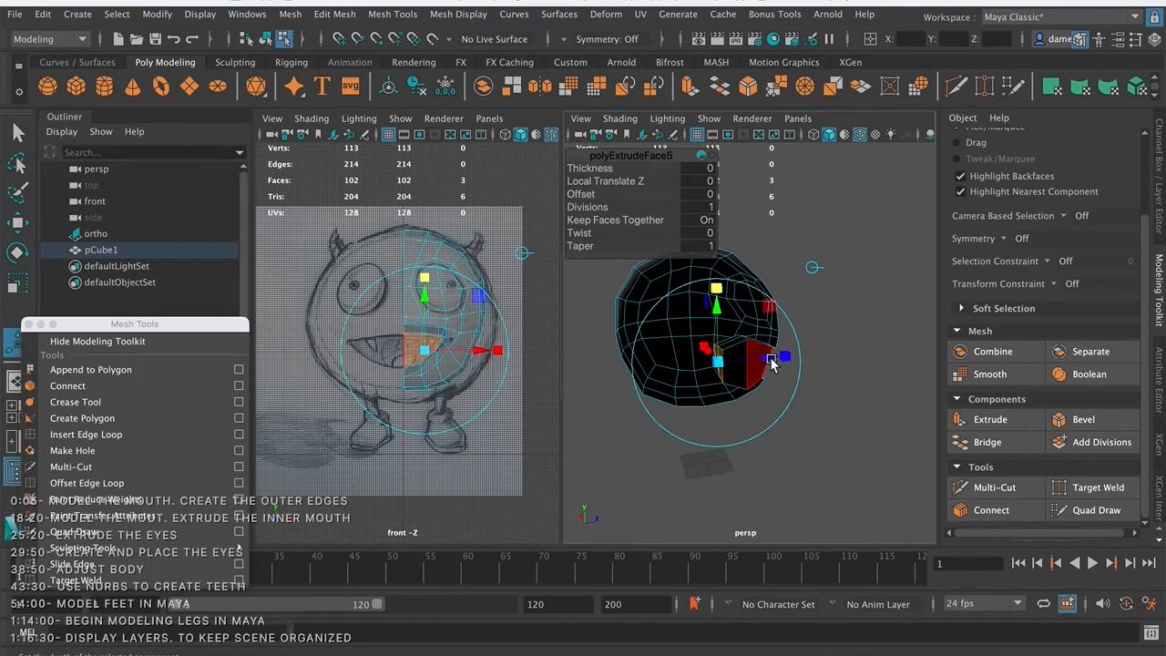
alt+drag(756, 365, 754, 399)
alt+right_drag(705, 374, 958, 417)
alt+drag(746, 335, 778, 363)
key(q)
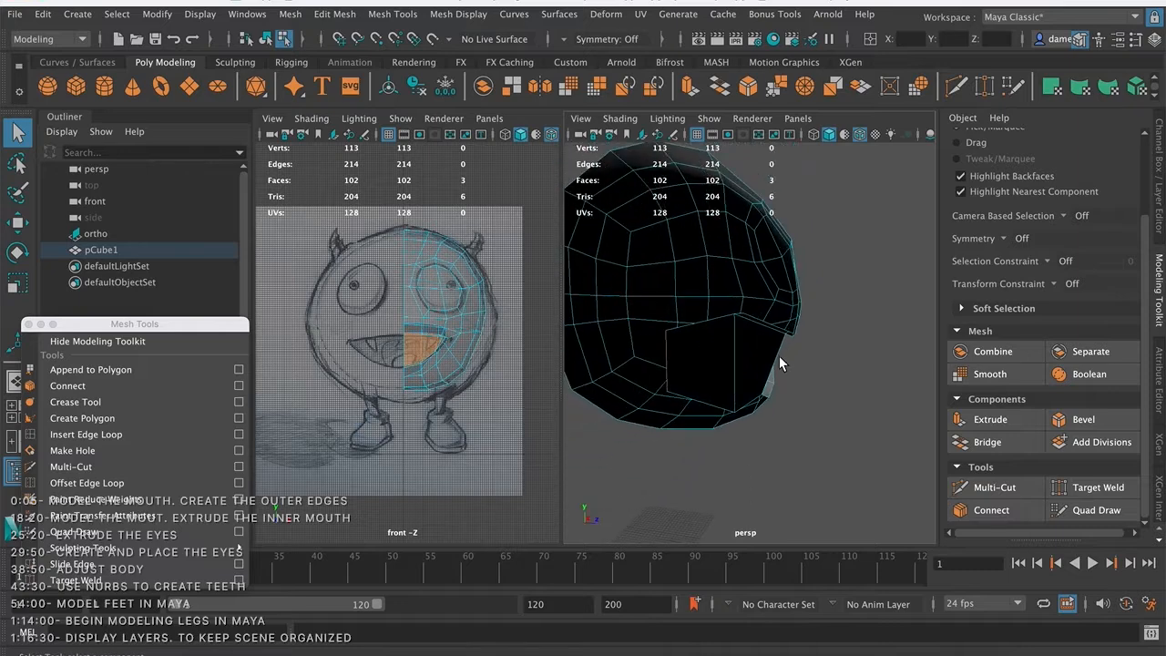
- Delete the two extruded faces that close off the mouth cavity along the body's centre line
shift+click(747, 358)
alt+drag(832, 395, 689, 344)
alt+drag(760, 387, 684, 394)
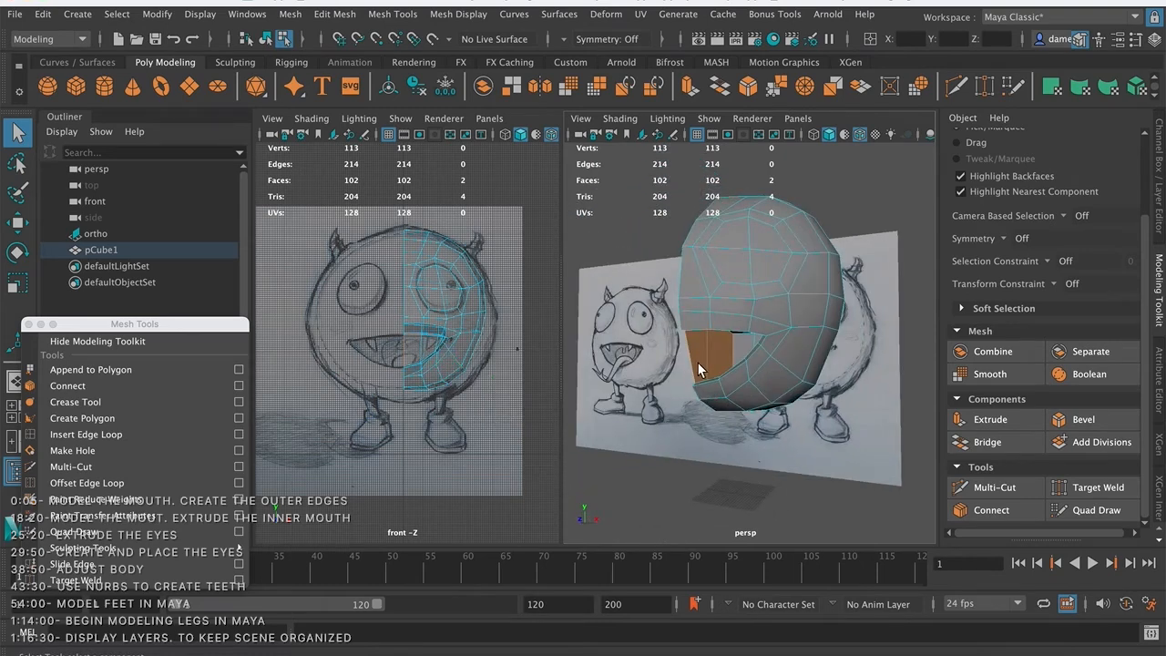
key(Delete)
- Select two edges at the upper inner corner of the mouth and move them toward the front
alt+drag(696, 361, 790, 363)
alt+right_drag(774, 349, 871, 361)
alt+middle_drag(732, 380, 780, 346)
alt+drag(780, 346, 761, 321)
click(682, 248)
right_drag(698, 262, 697, 191)
click(699, 270)
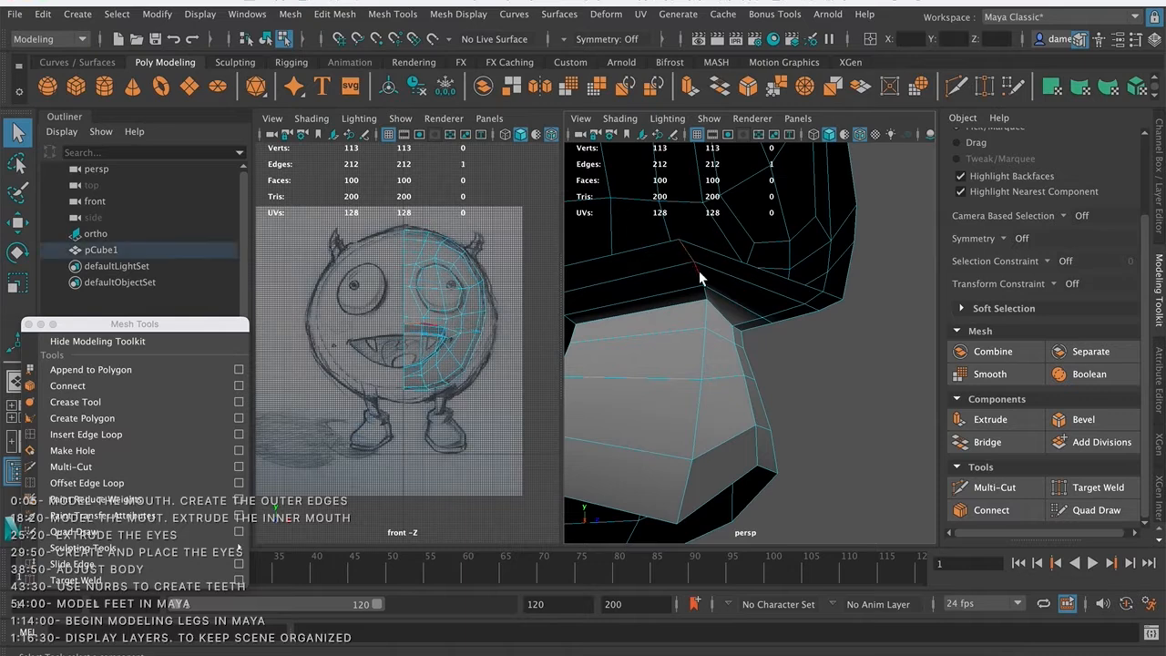
key(w)
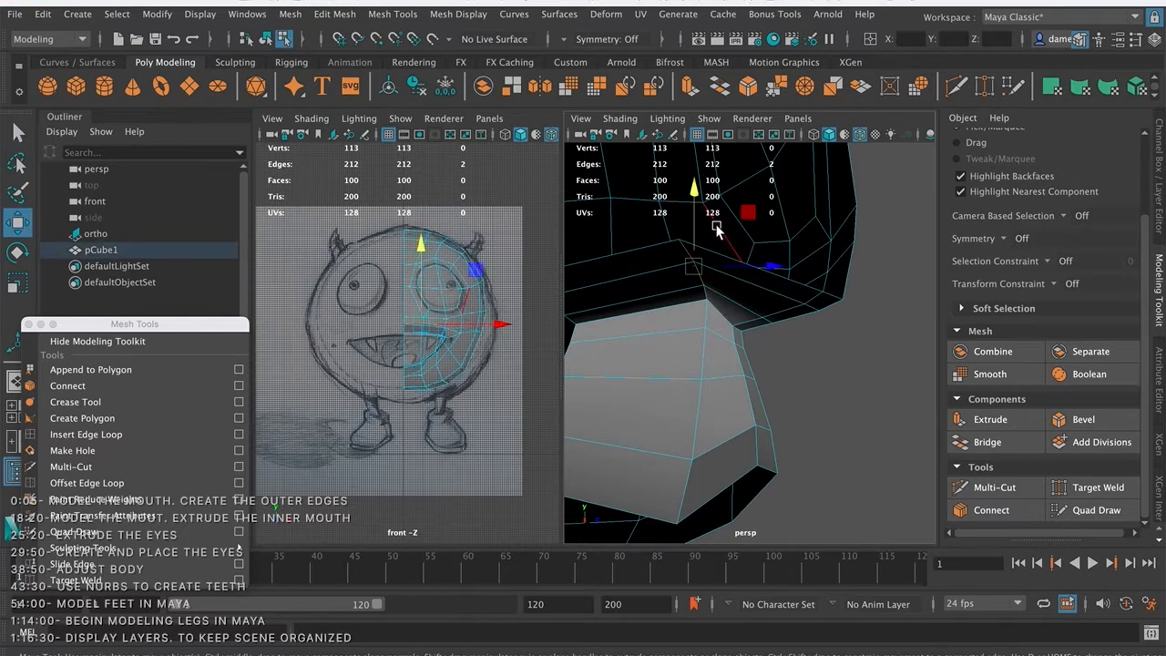
drag(766, 275, 827, 284)
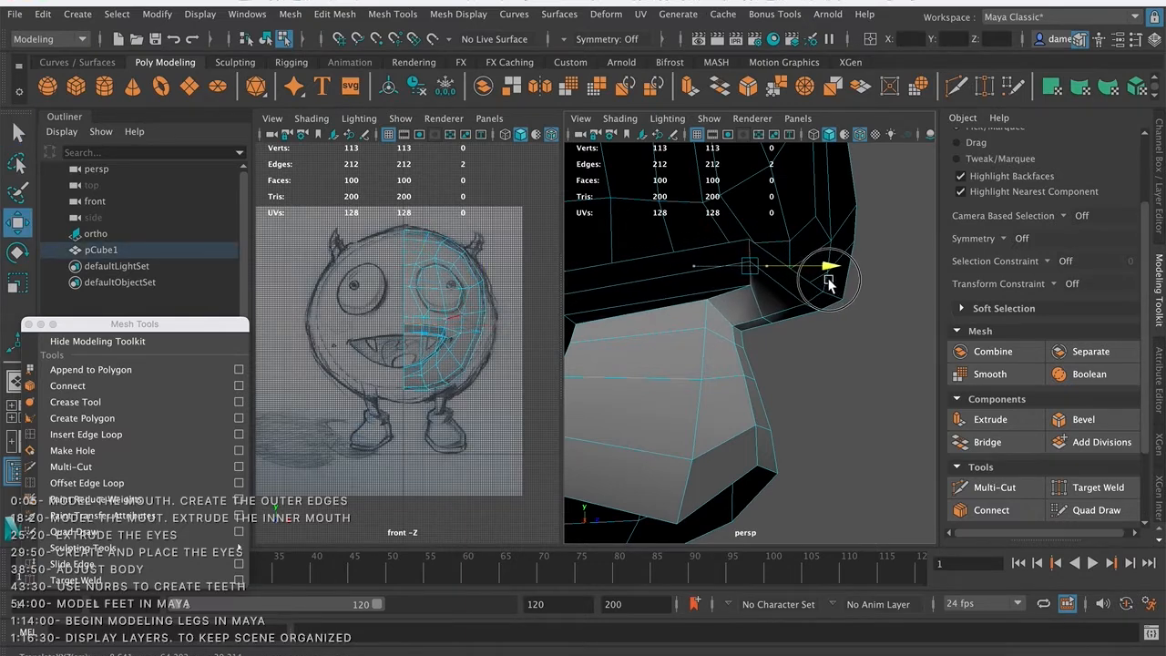
alt+drag(822, 273, 811, 345)
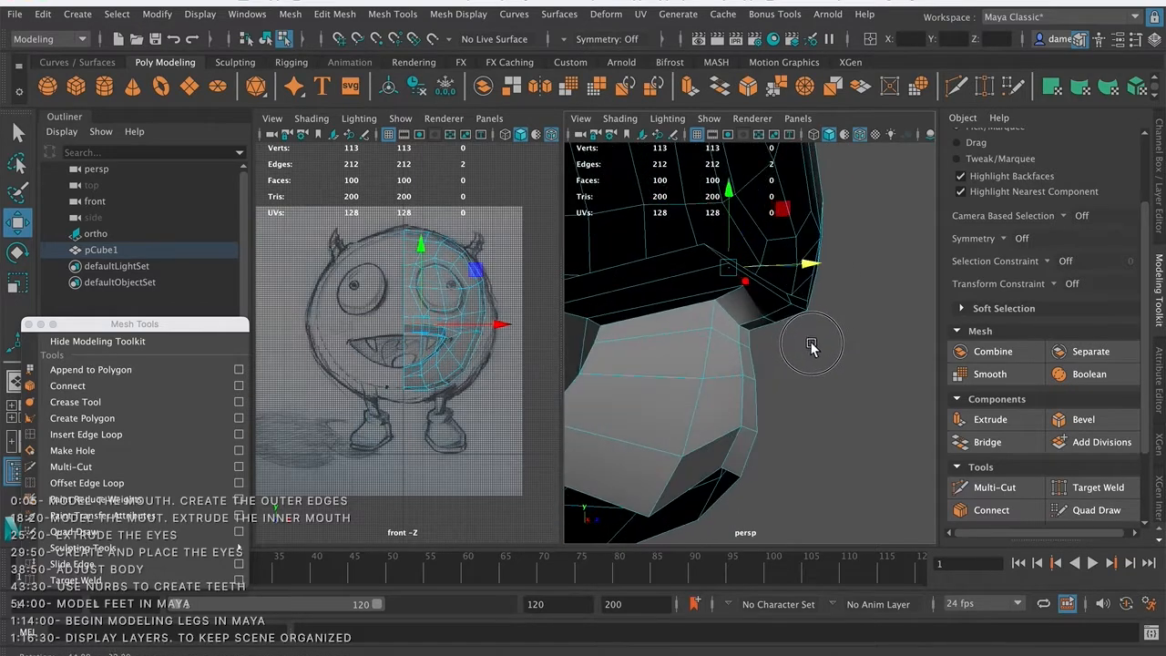
- Select two edges on the side wall of the mouth cavity and shift them slightly sideways
alt+drag(715, 309, 834, 330)
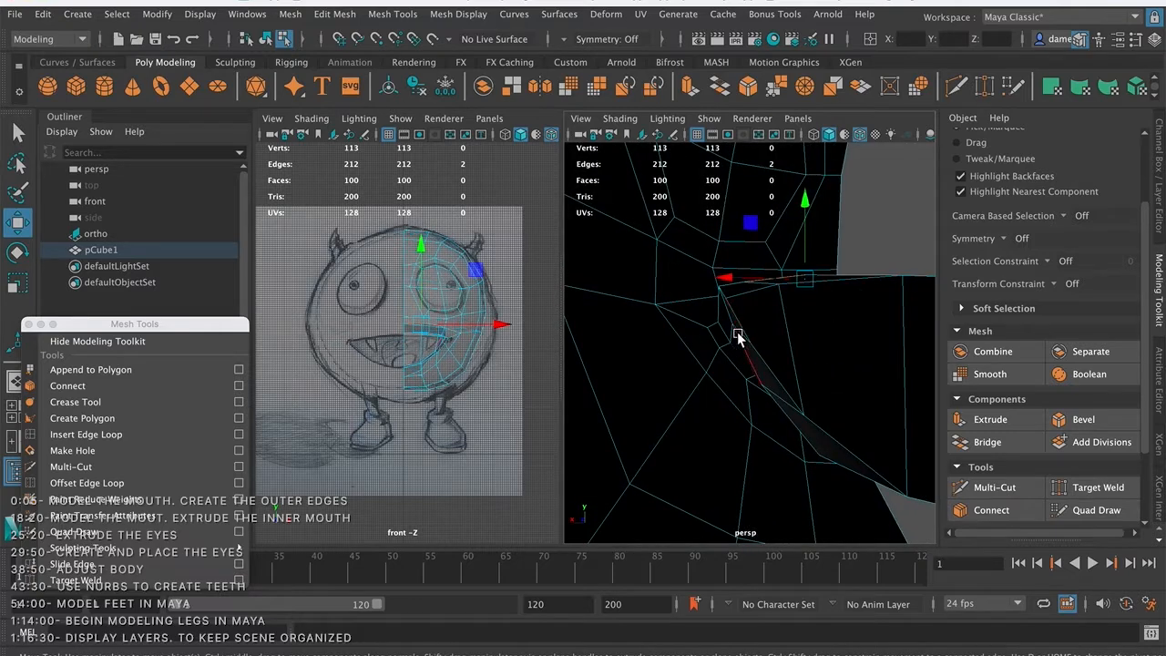
click(740, 332)
alt+drag(734, 355, 827, 374)
alt+drag(756, 374, 765, 369)
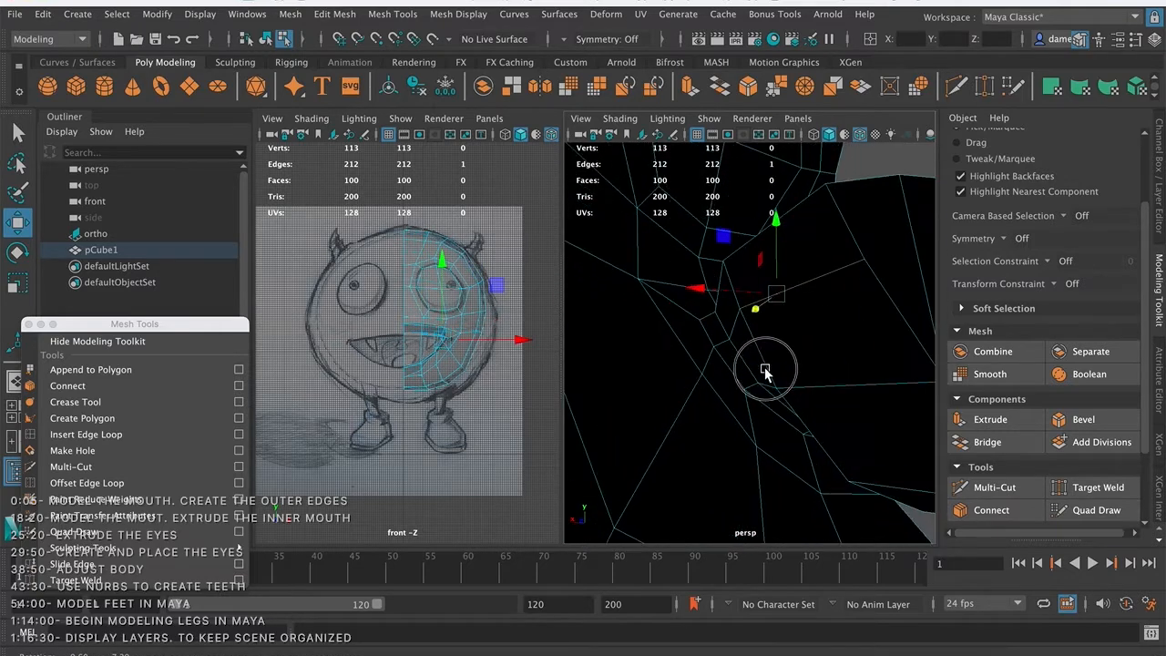
key(q)
click(739, 324)
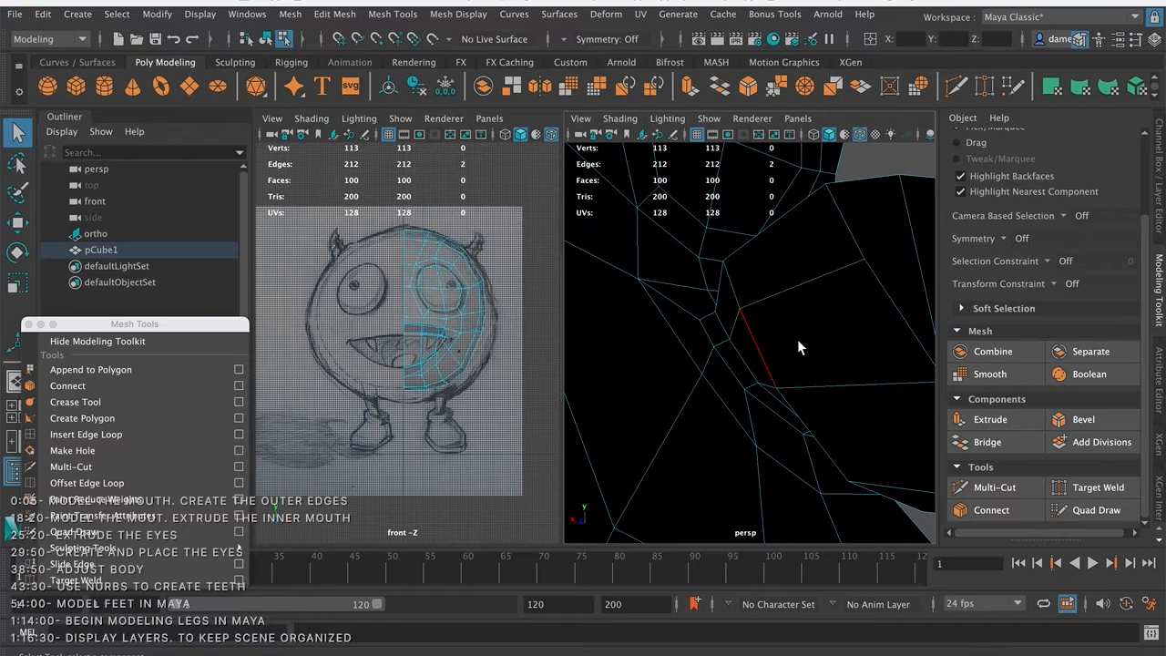
key(w)
alt+drag(822, 341, 781, 359)
drag(594, 342, 591, 352)
alt+drag(746, 343, 731, 412)
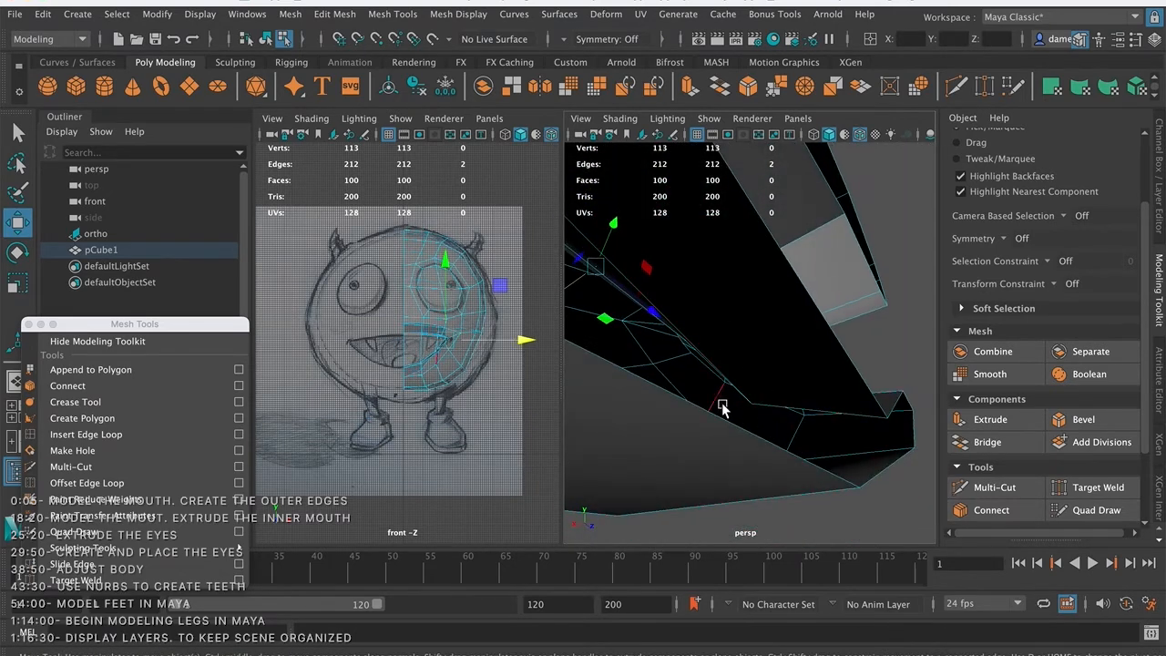
alt+drag(763, 312, 795, 319)
alt+drag(714, 247, 669, 238)
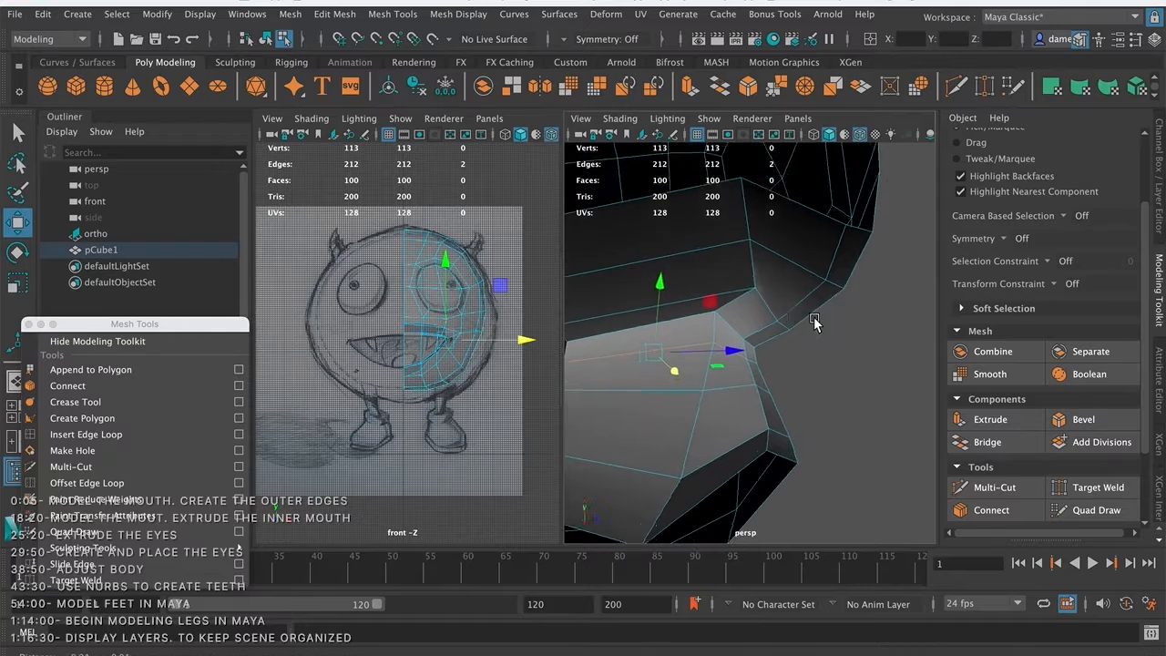
- Examine the shape of the inner mouth cavity and its upper corner from several angles
alt+right_drag(815, 326, 598, 278)
alt+drag(599, 279, 722, 356)
key(q)
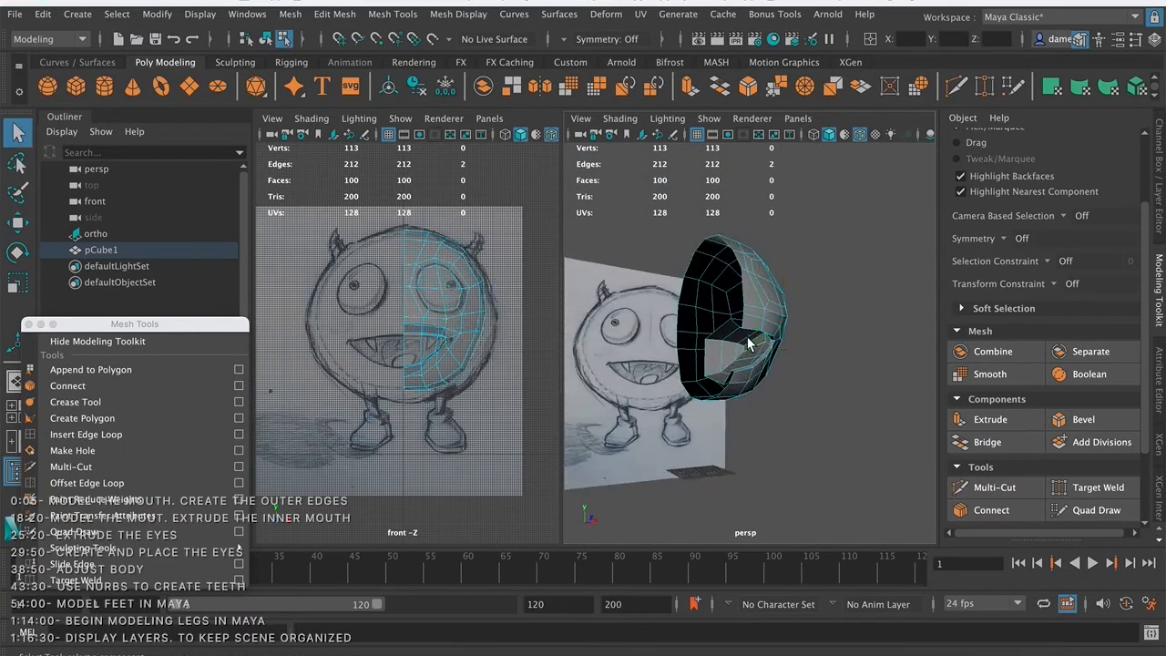
alt+right_drag(716, 338, 788, 358)
alt+drag(788, 358, 807, 339)
alt+middle_drag(807, 340, 770, 340)
alt+drag(771, 339, 756, 293)
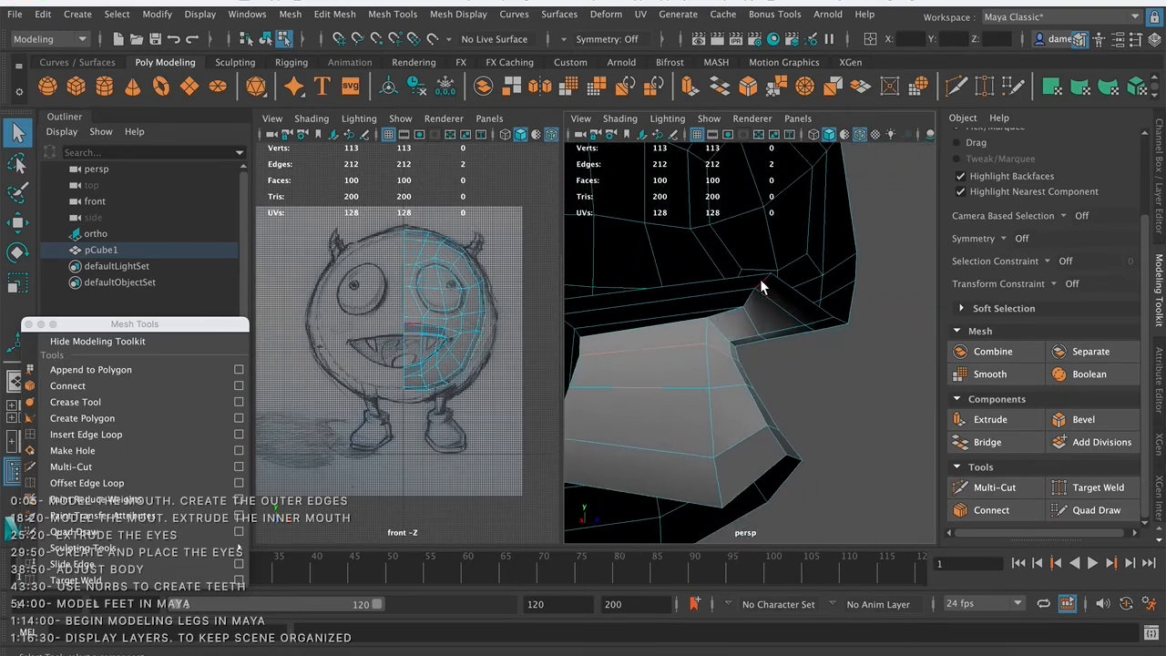
key(w)
drag(825, 297, 741, 337)
key(q)
- Switch to vertex selection and nudge a single vertex at the inner corner of the mouth cavity
right_drag(731, 325, 662, 234)
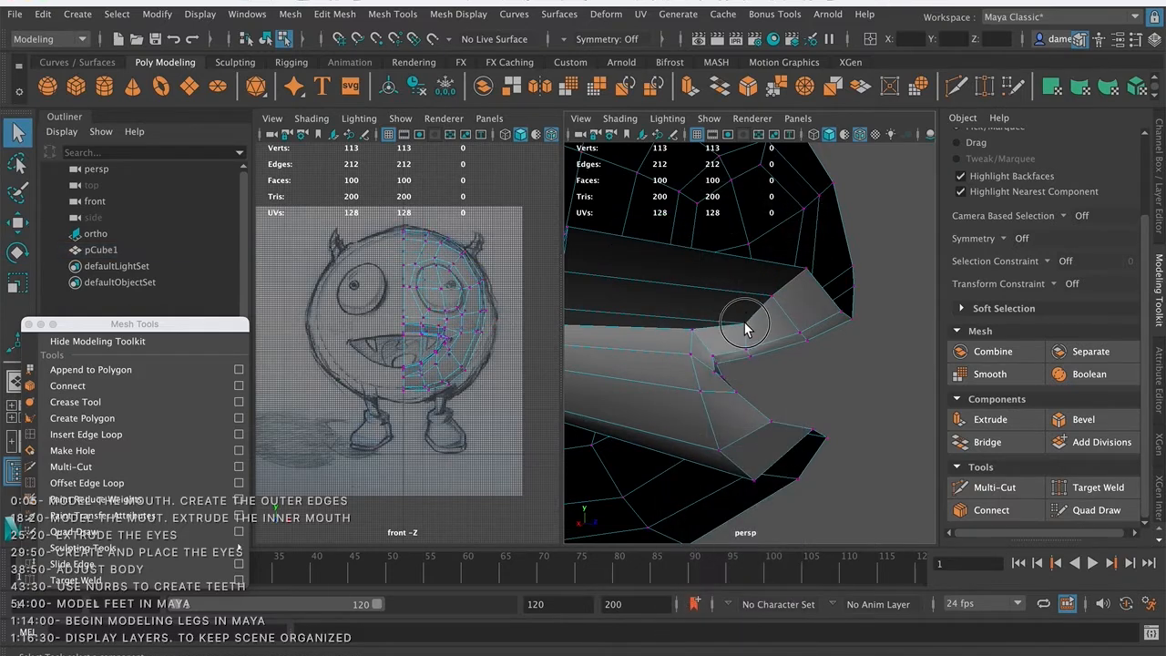
click(742, 325)
key(w)
drag(805, 339, 792, 335)
- Select two vertices at the inner corner of the mouth cavity and lower them slightly
alt+right_drag(757, 390, 811, 381)
alt+middle_drag(811, 381, 833, 374)
alt+drag(833, 373, 763, 360)
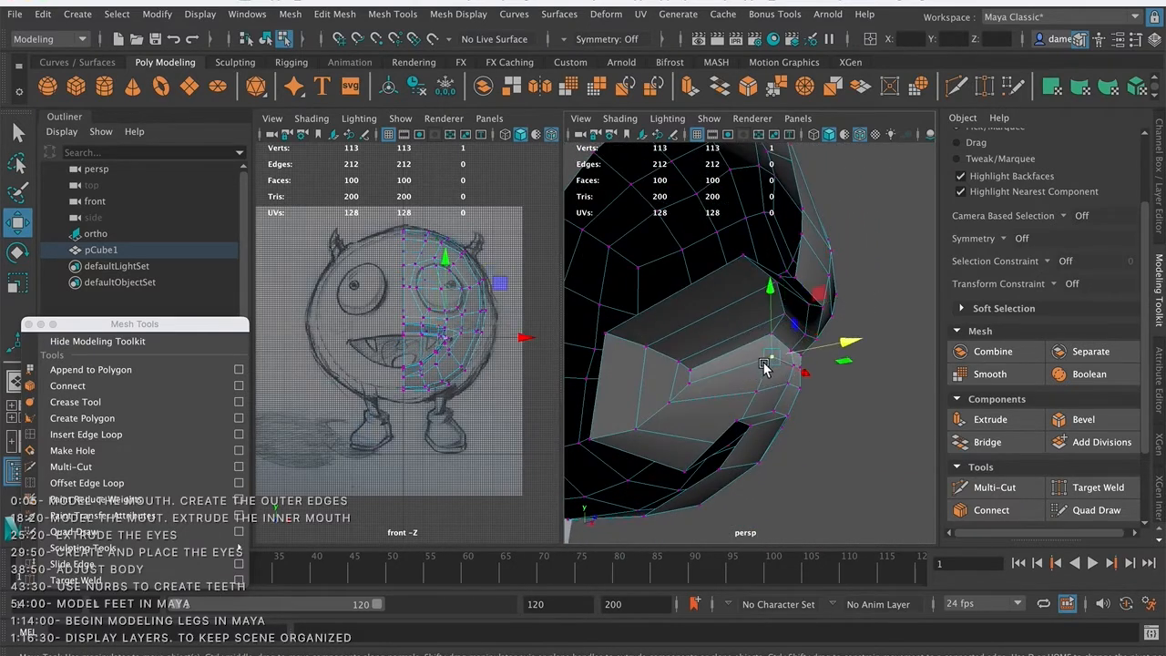
key(q)
key(w)
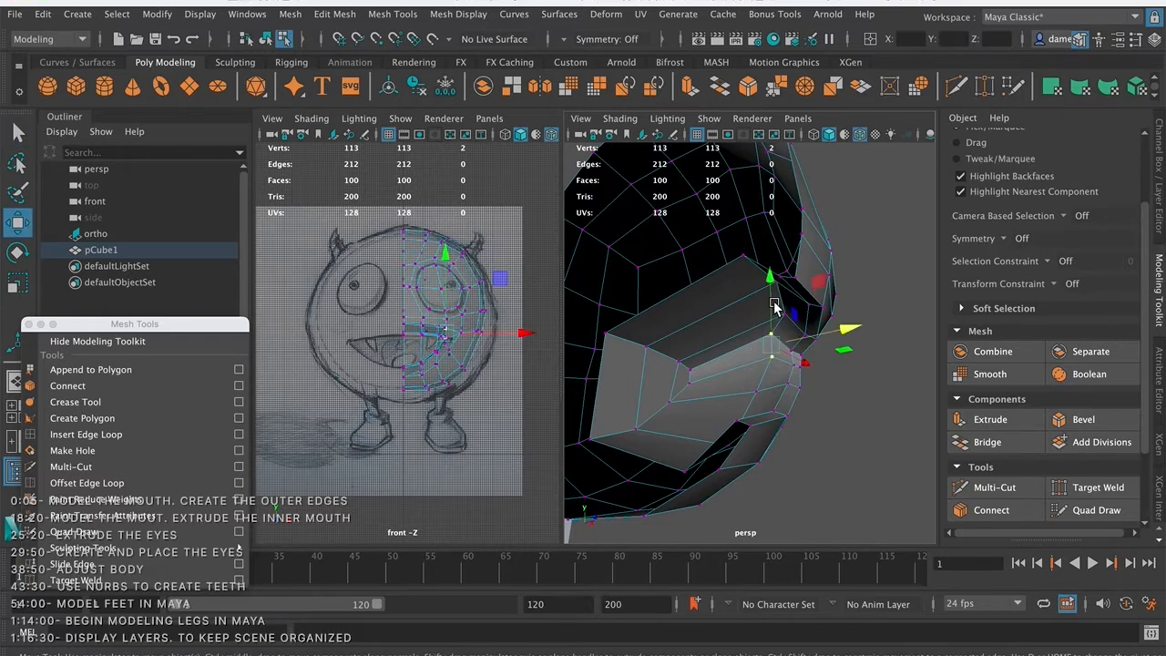
drag(773, 283, 773, 292)
- Select the seven vertices on the open border of the mouth cavity along the body's centre line
alt+right_drag(794, 362, 669, 353)
alt+drag(669, 353, 714, 379)
key(q)
click(724, 339)
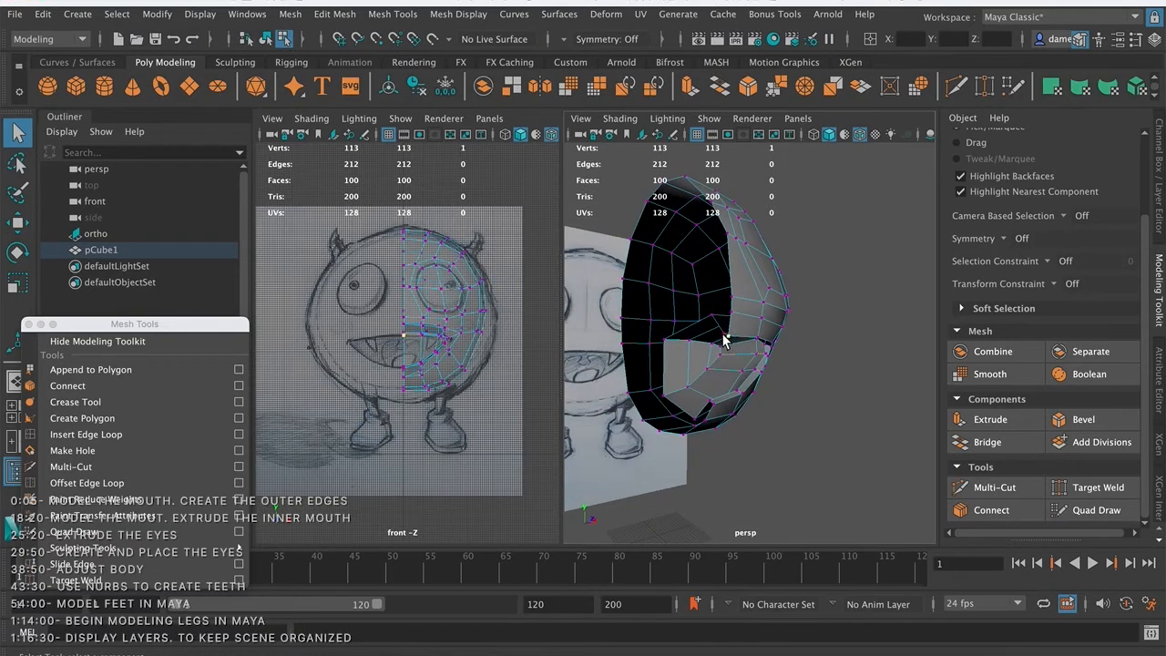
shift+click(723, 332)
shift+click(714, 314)
shift+click(664, 341)
shift+click(695, 418)
- Move the selected mouth border vertices sideways off the body's centre line in the enlarged front view
scroll(449, 358, up, 5)
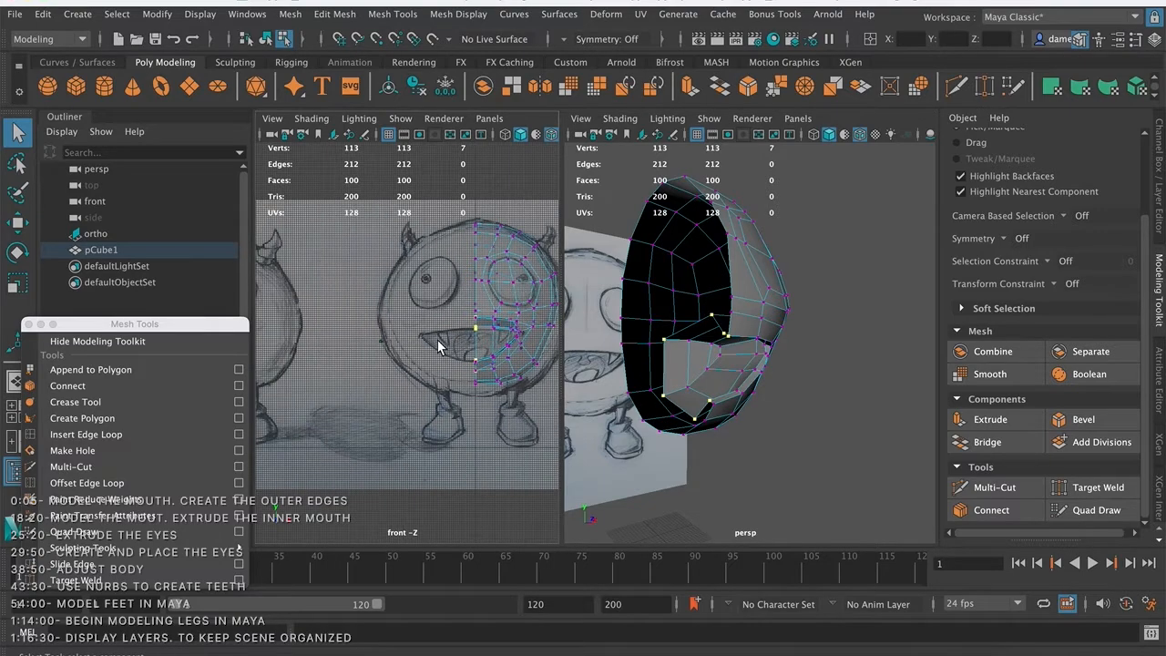
key(space)
scroll(629, 274, down, 3)
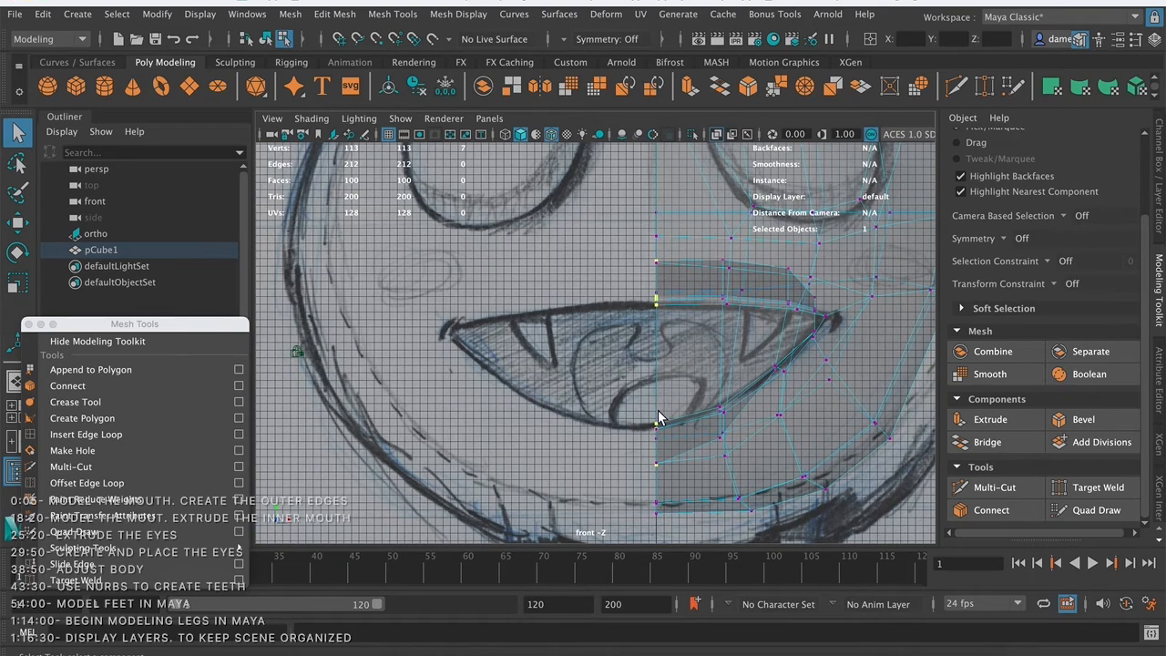
key(w)
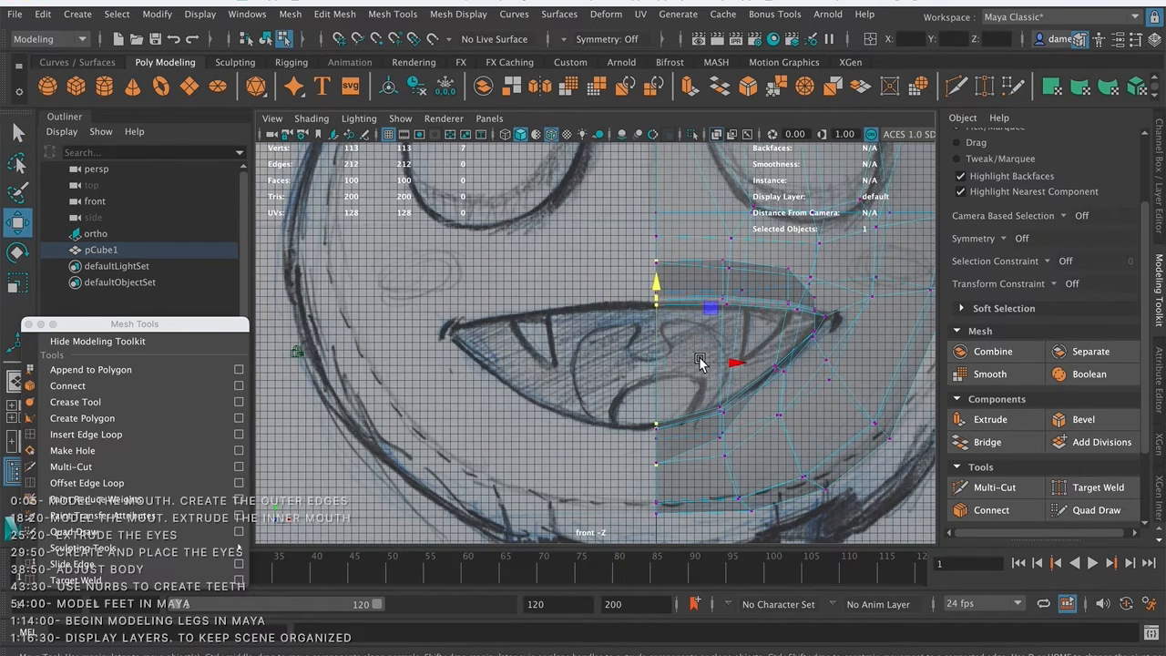
key(q)
alt+middle_drag(656, 281, 555, 308)
alt+right_drag(643, 304, 578, 295)
key(w)
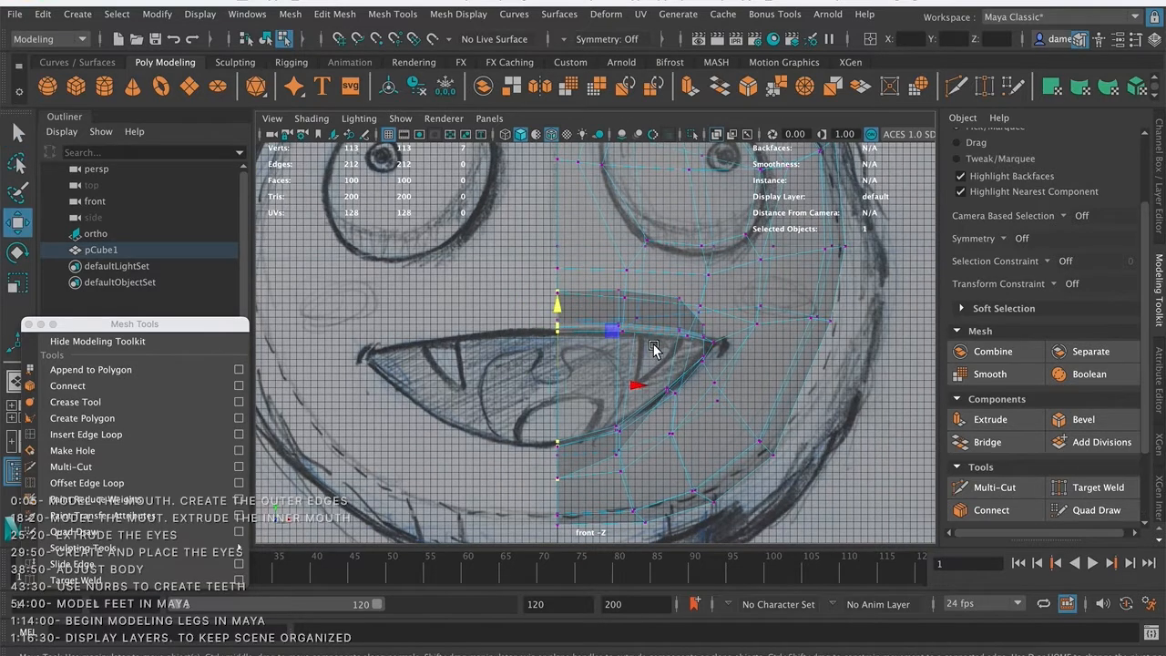
middle_drag(635, 387, 577, 417)
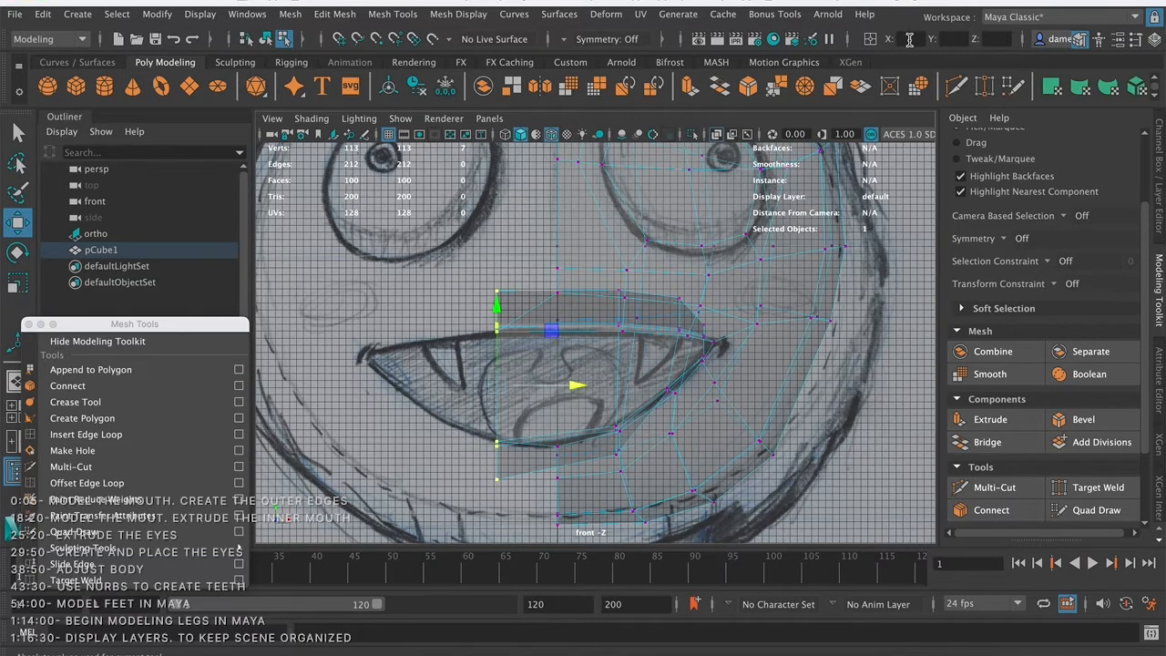
- Set the X position of the selected mouth border vertices to 0 to align them on the centre line
click(848, 38)
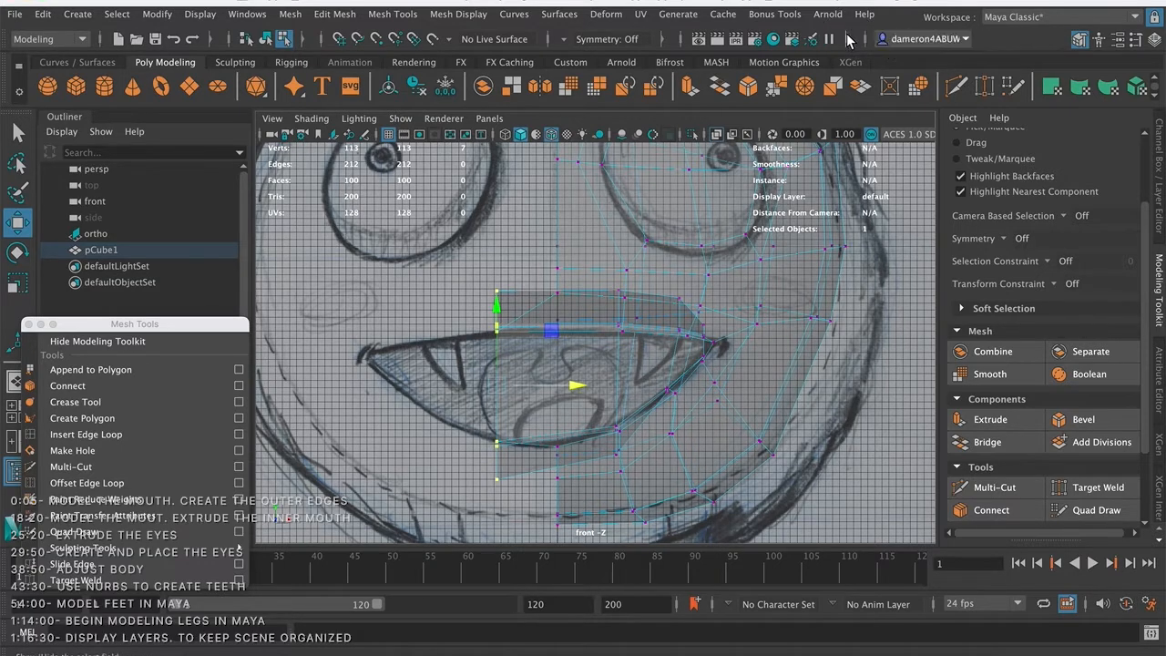
click(848, 41)
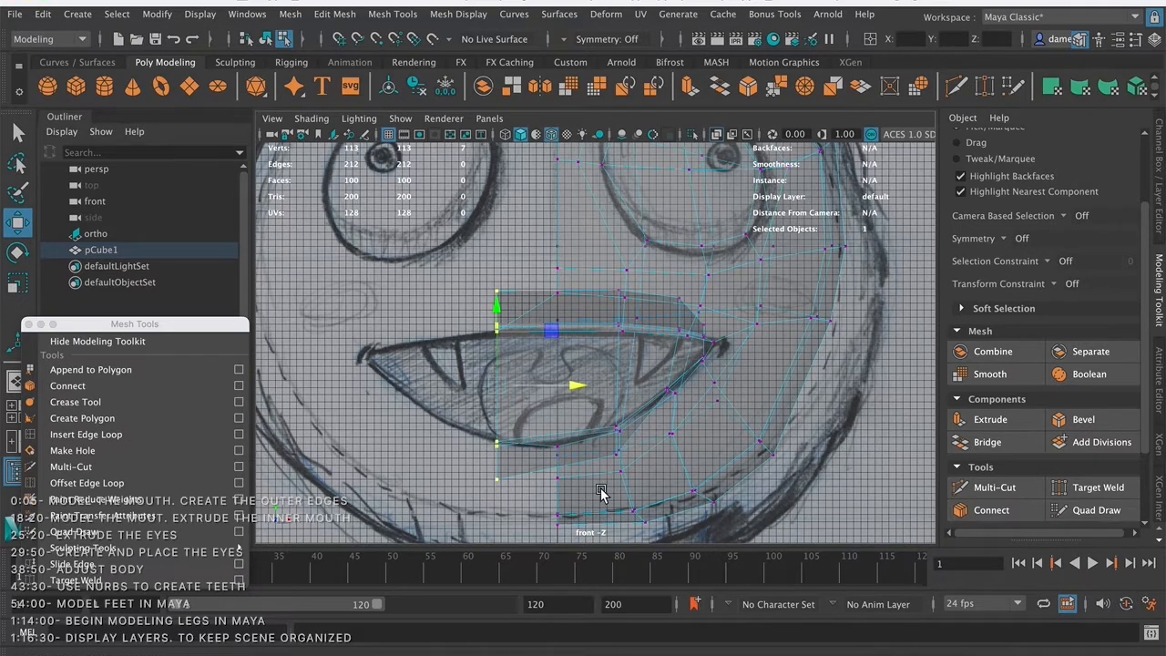
click(582, 542)
click(633, 278)
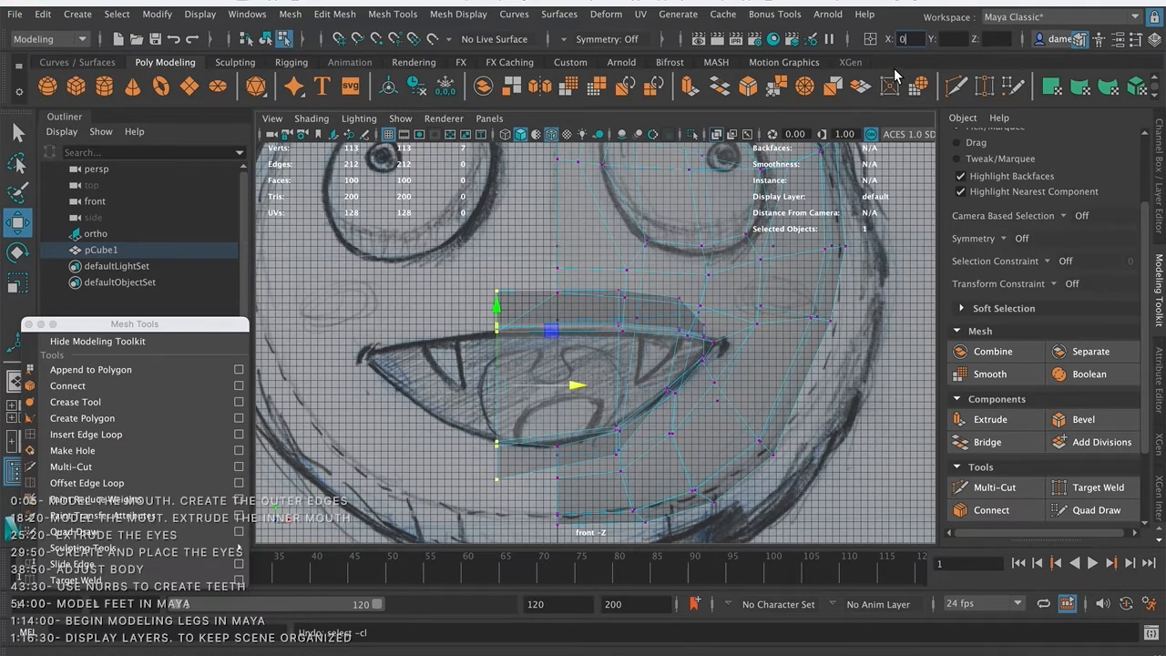
middle_drag(508, 361, 523, 373)
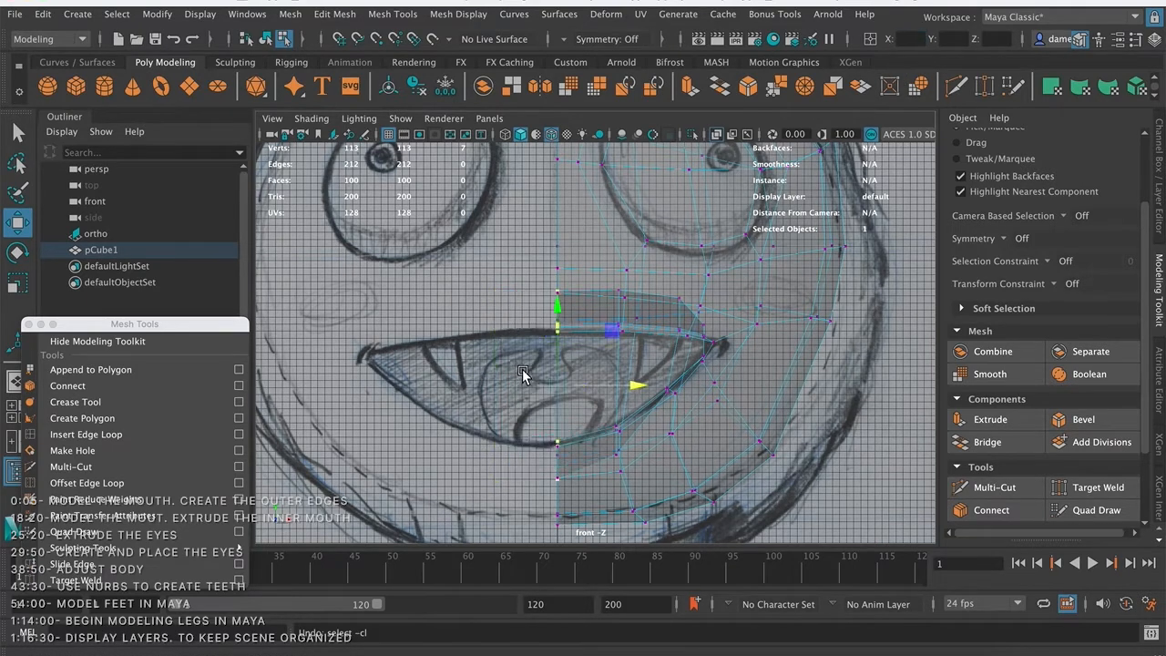
key(q)
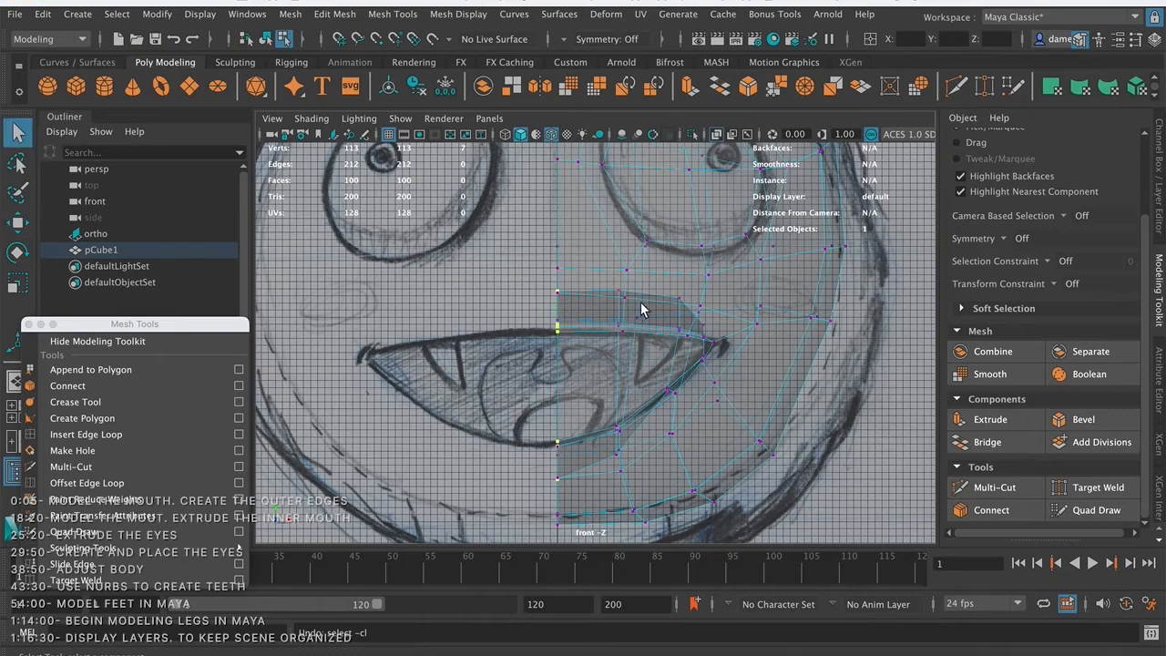
- Examine the aligned mouth opening and the front of the half body in the front and perspective views
alt+middle_drag(640, 303, 595, 334)
alt+right_drag(660, 323, 498, 326)
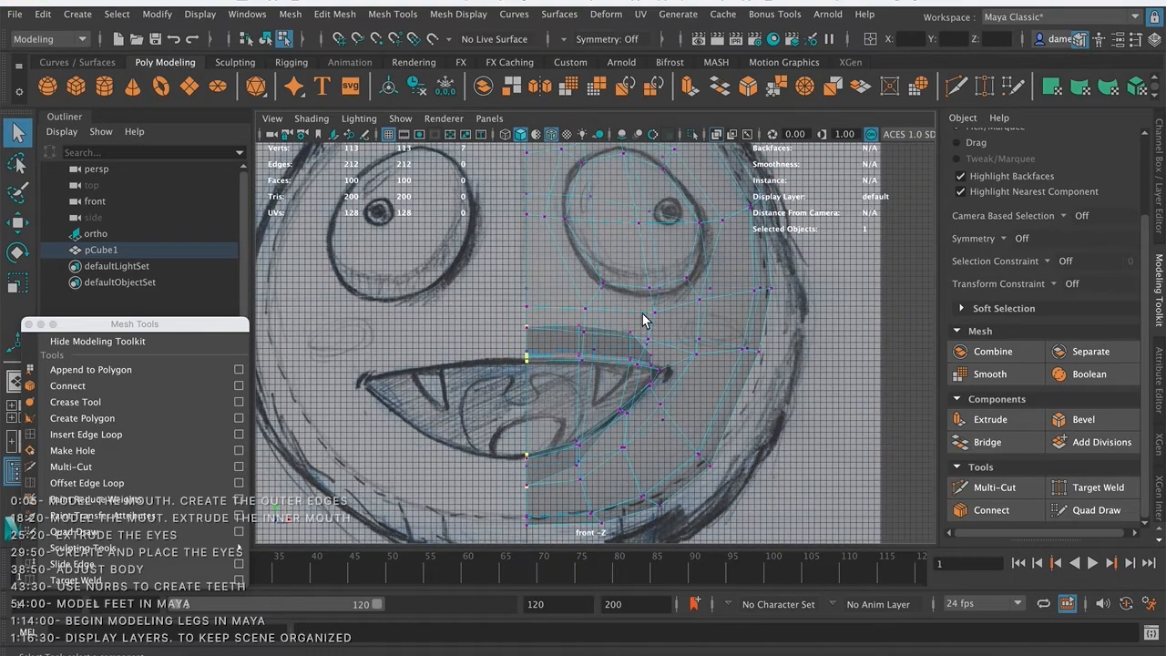
key(space)
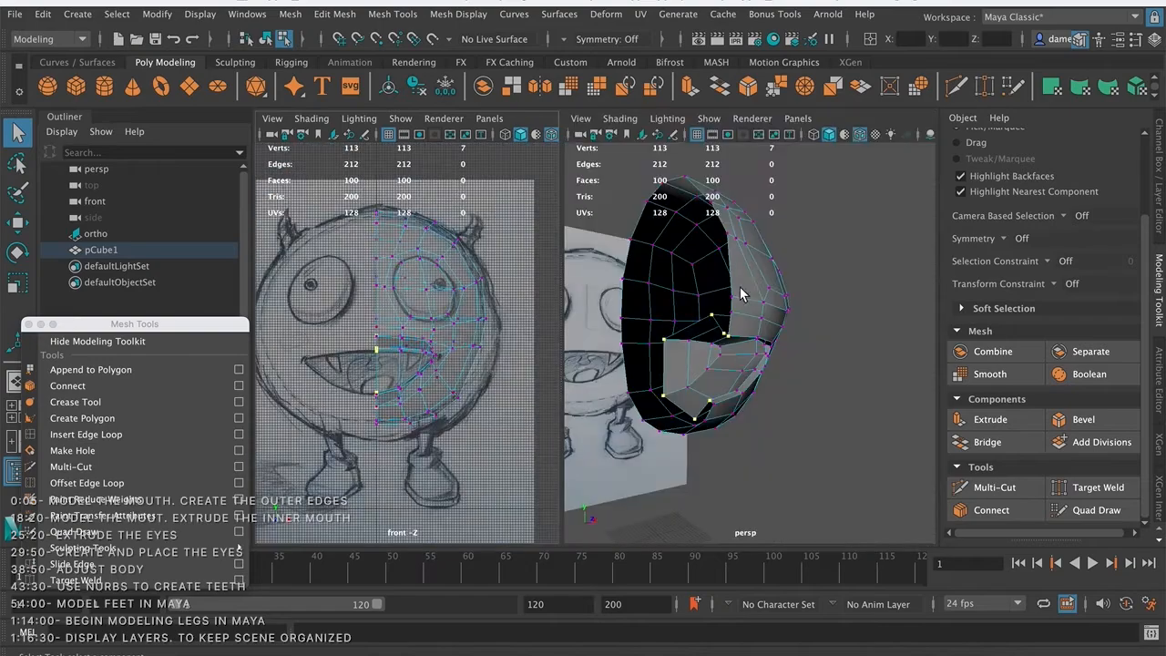
key(space)
alt+drag(708, 326, 761, 362)
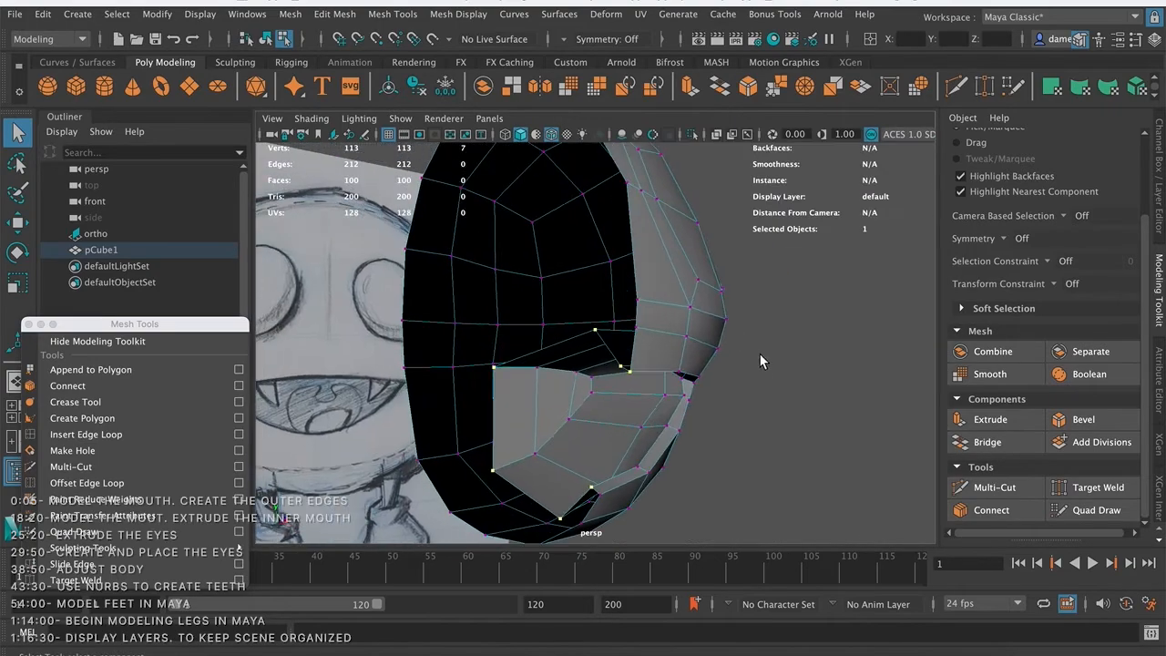
alt+right_drag(761, 362, 706, 335)
alt+drag(706, 334, 593, 338)
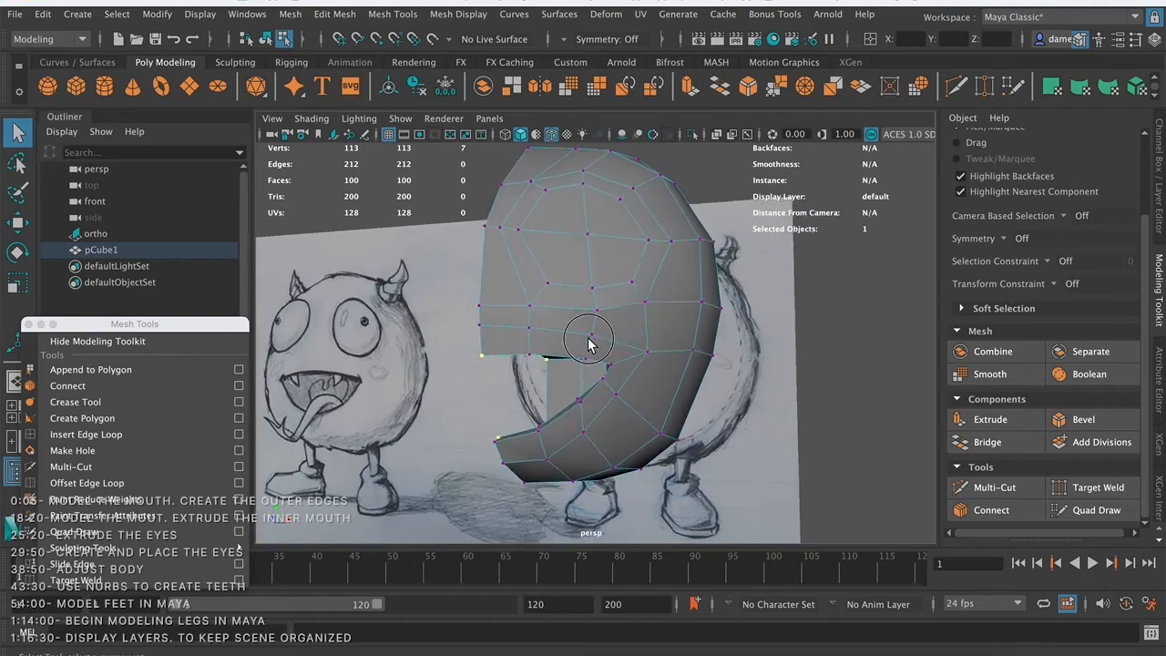
alt+right_drag(593, 338, 681, 340)
mouse_move(680, 340)
alt+mouse_down()
mouse_move(593, 338)
mouse_move(629, 337)
alt+mouse_up()
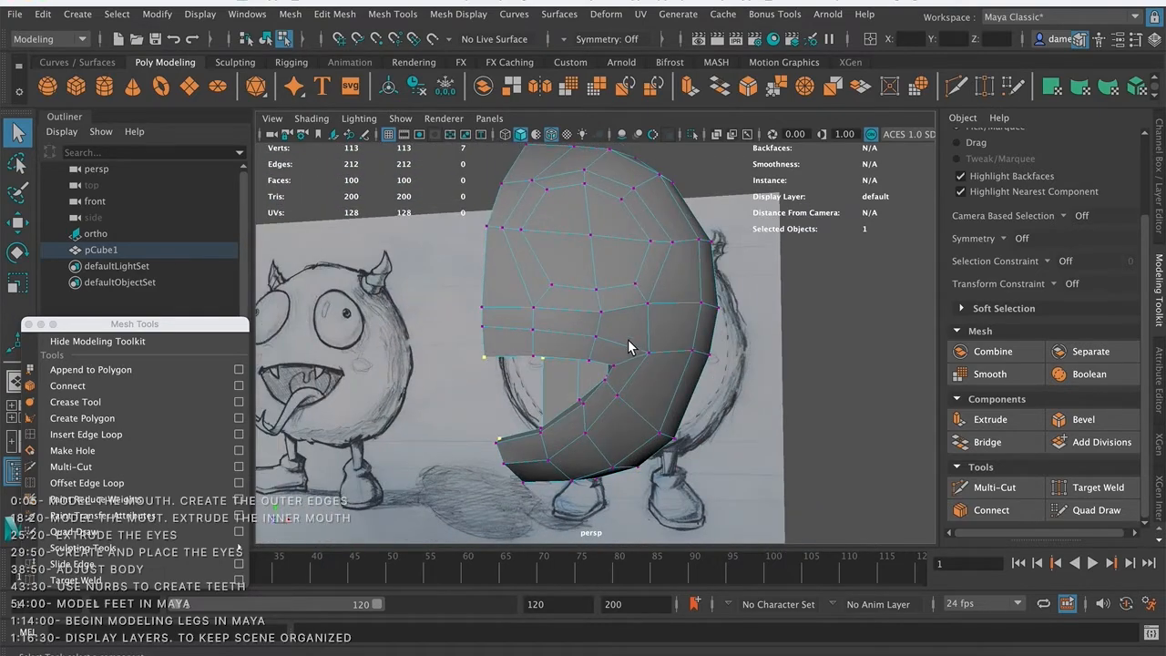
mouse_move(654, 269)
alt+mouse_down()
mouse_move(671, 337)
mouse_move(619, 326)
mouse_move(616, 310)
alt+mouse_up()
- Select the four faces of the eye area and extrude them into the body with a Local Translate Z of -1.628
right_drag(609, 288, 611, 282)
click(611, 282)
alt+drag(607, 340, 527, 309)
key(f)
alt+right_drag(526, 309, 592, 350)
alt+drag(592, 350, 632, 342)
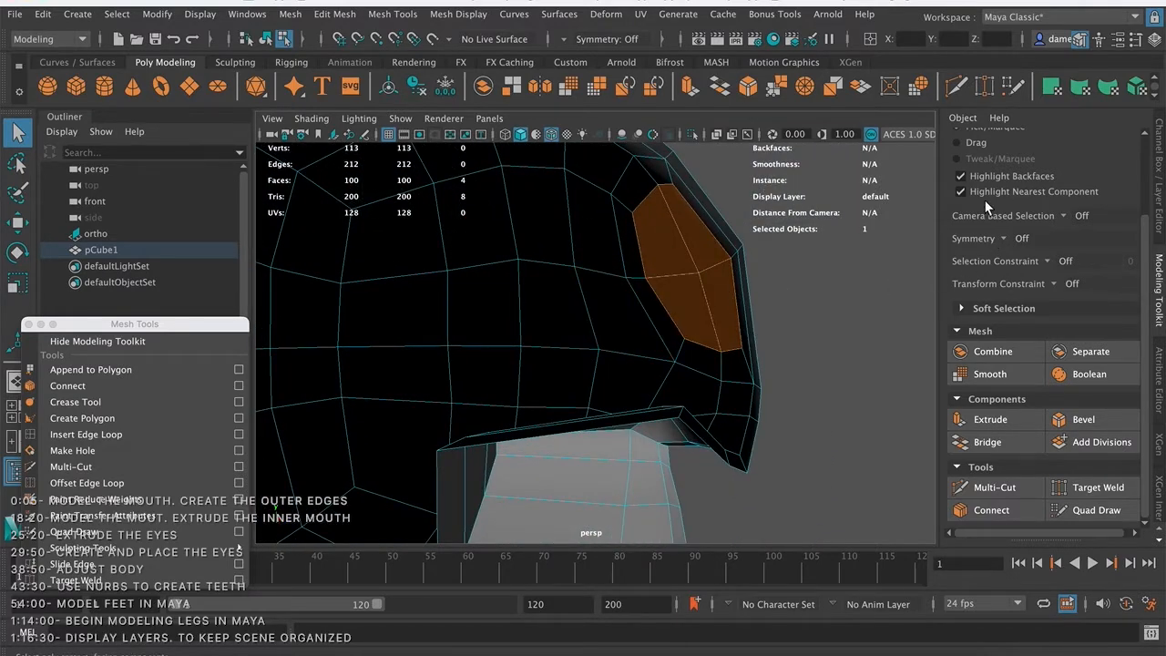
mouse_move(793, 305)
alt+mouse_down()
mouse_move(750, 312)
mouse_move(676, 278)
mouse_move(696, 292)
alt+mouse_up()
click(1008, 418)
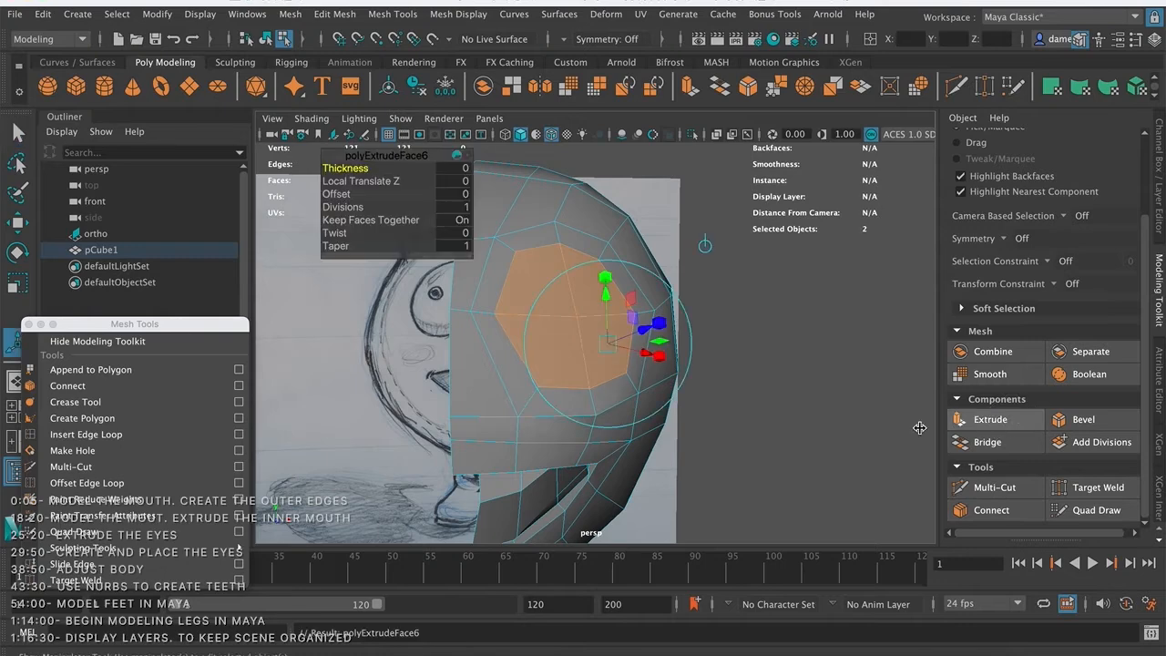
alt+drag(720, 304, 764, 307)
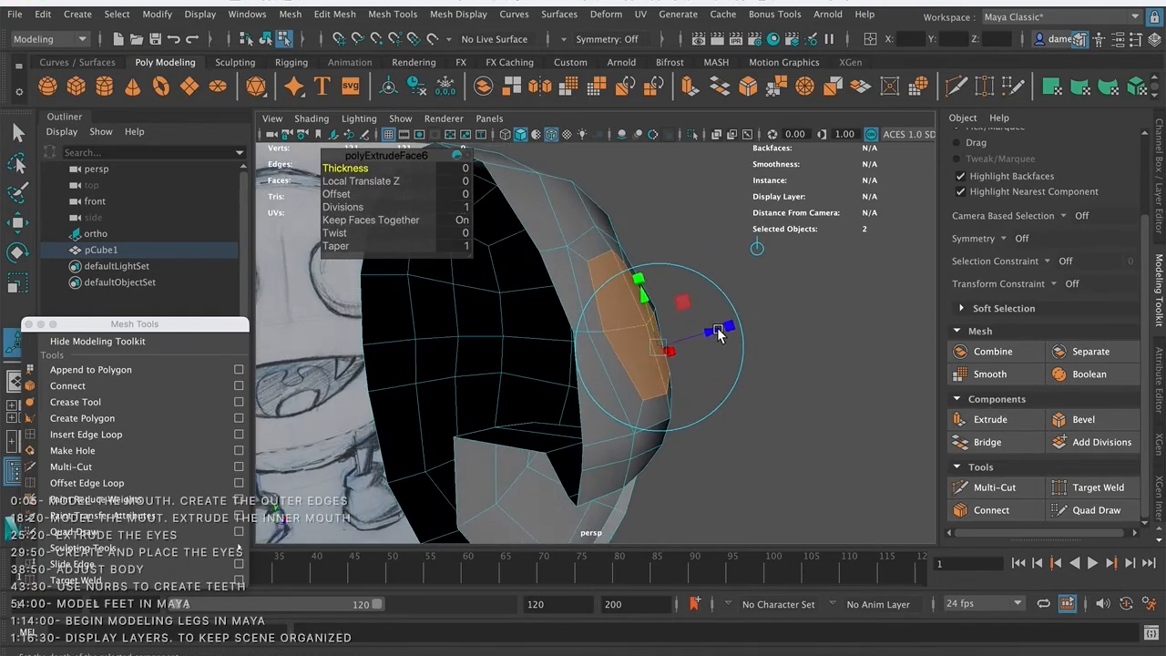
alt+drag(787, 365, 772, 368)
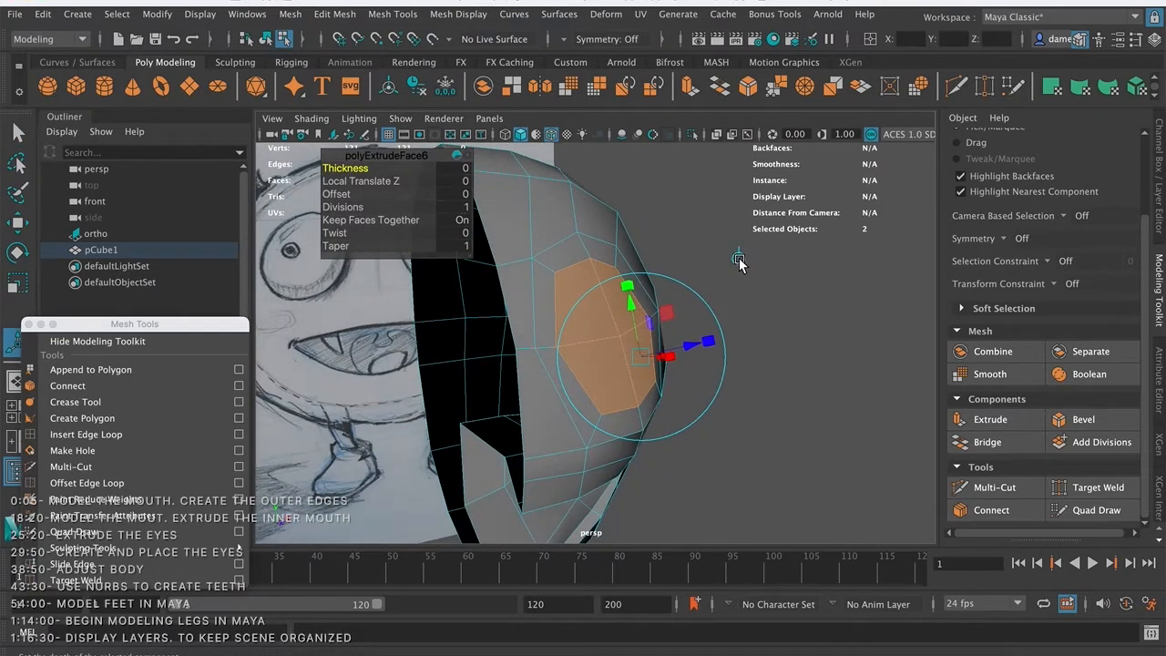
drag(694, 347, 682, 347)
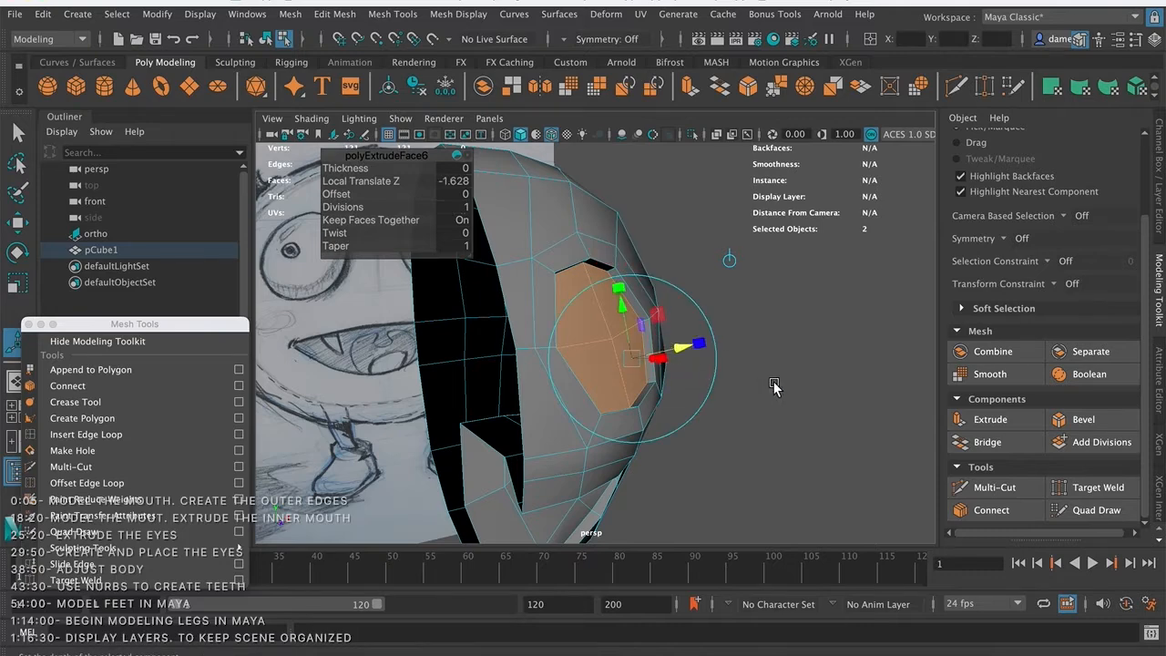
mouse_move(810, 421)
alt+mouse_down()
mouse_move(732, 392)
mouse_move(729, 403)
alt+mouse_up()
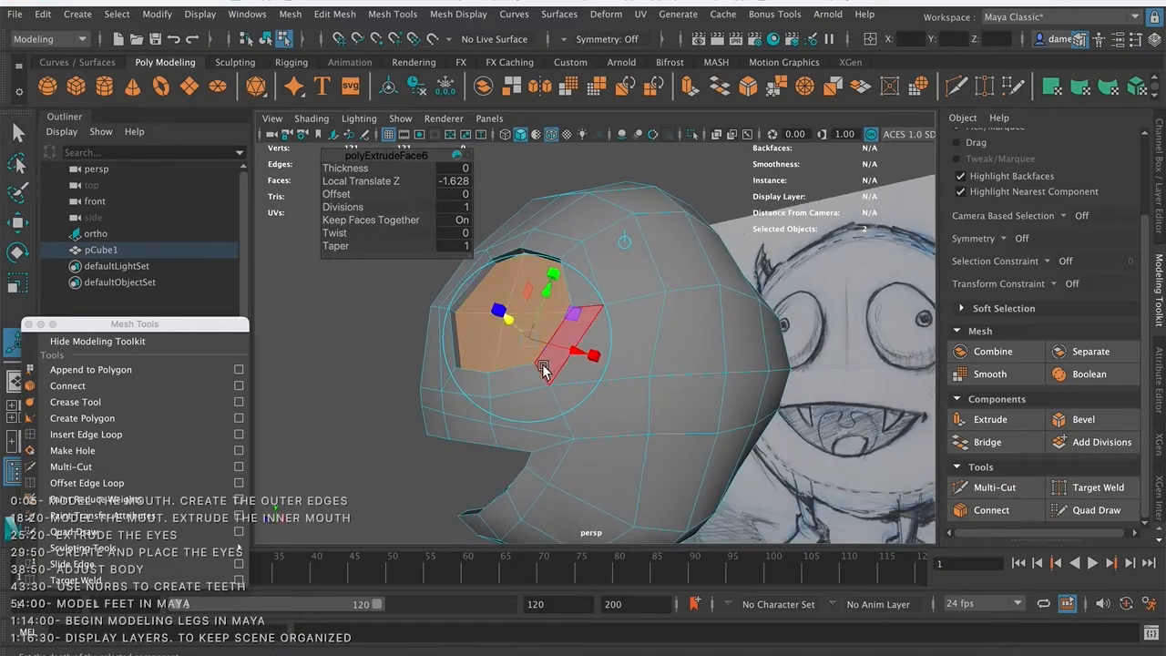
alt+drag(377, 380, 453, 380)
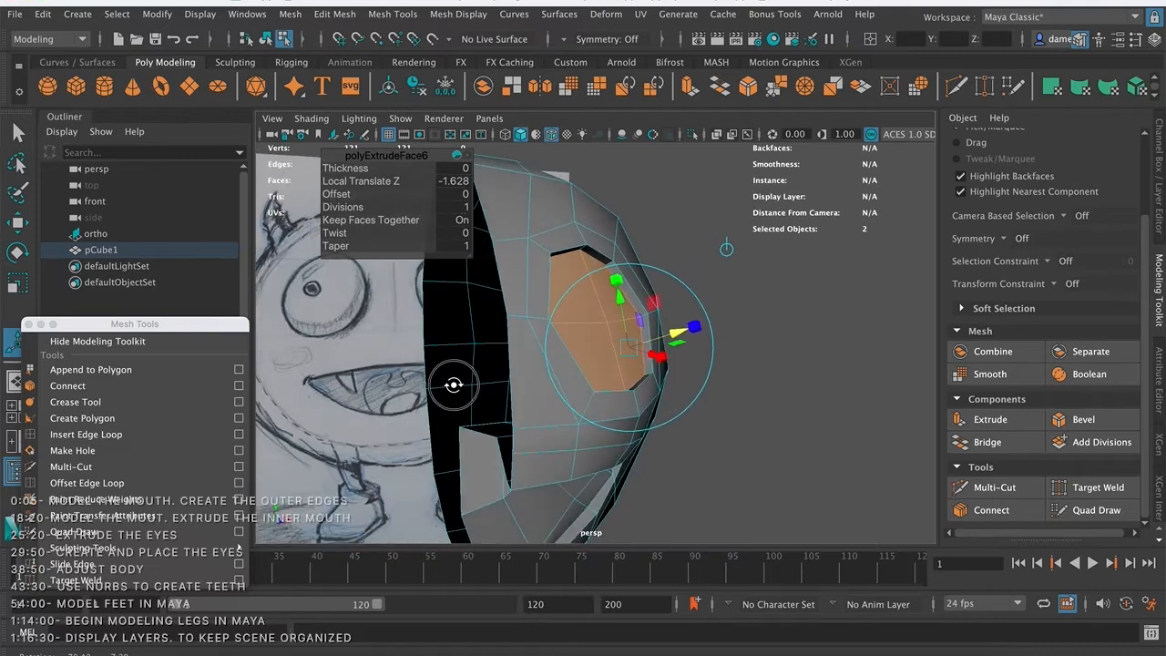
key(q)
- Extrude the four eye faces again, deeper into the body, with a Local Translate Z of -6.818
mouse_move(697, 333)
alt+mouse_down()
mouse_move(686, 291)
mouse_move(629, 276)
mouse_move(660, 270)
mouse_move(583, 299)
mouse_move(668, 324)
alt+mouse_up()
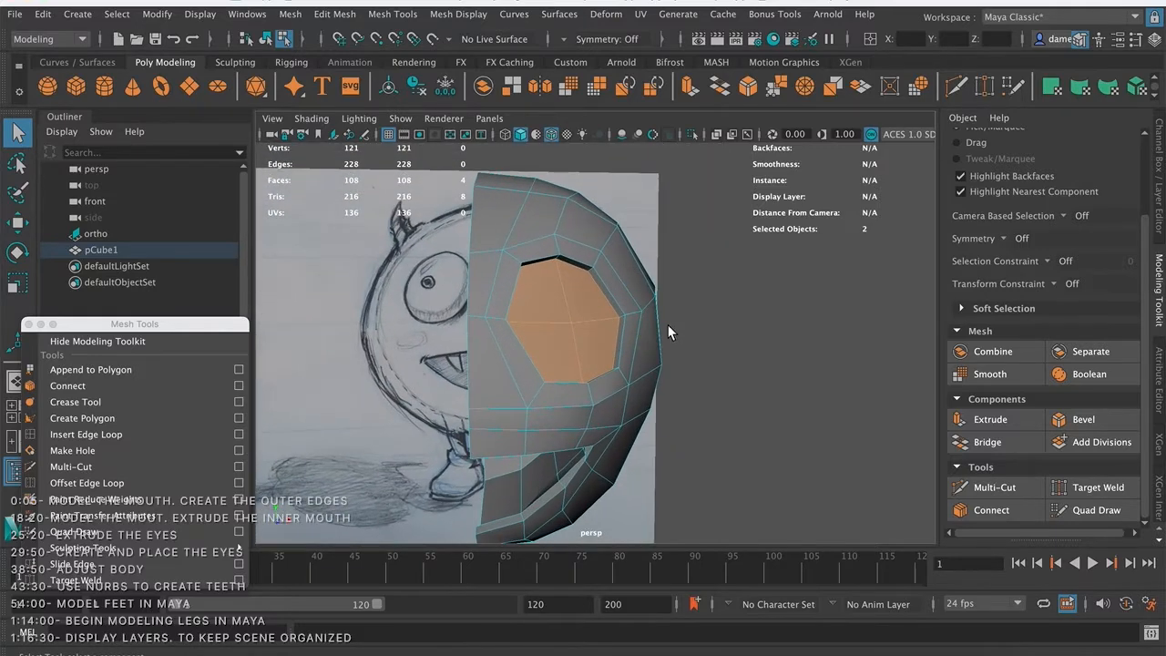
click(1000, 415)
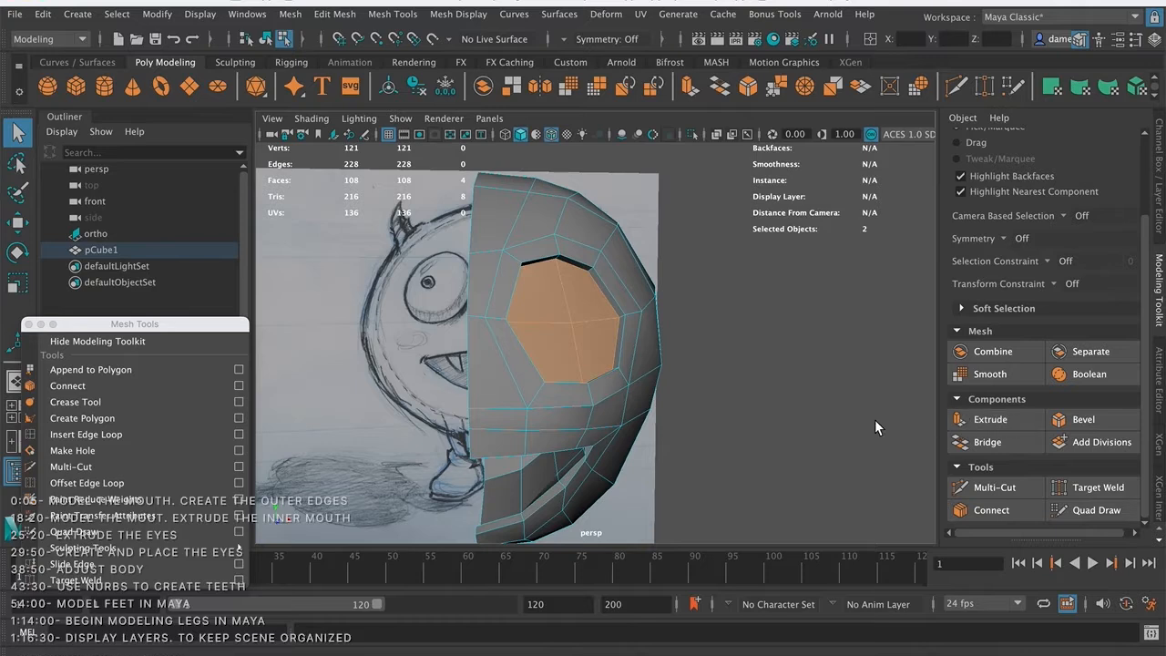
click(1006, 419)
alt+drag(753, 386, 814, 389)
drag(707, 327, 676, 333)
alt+drag(729, 373, 746, 390)
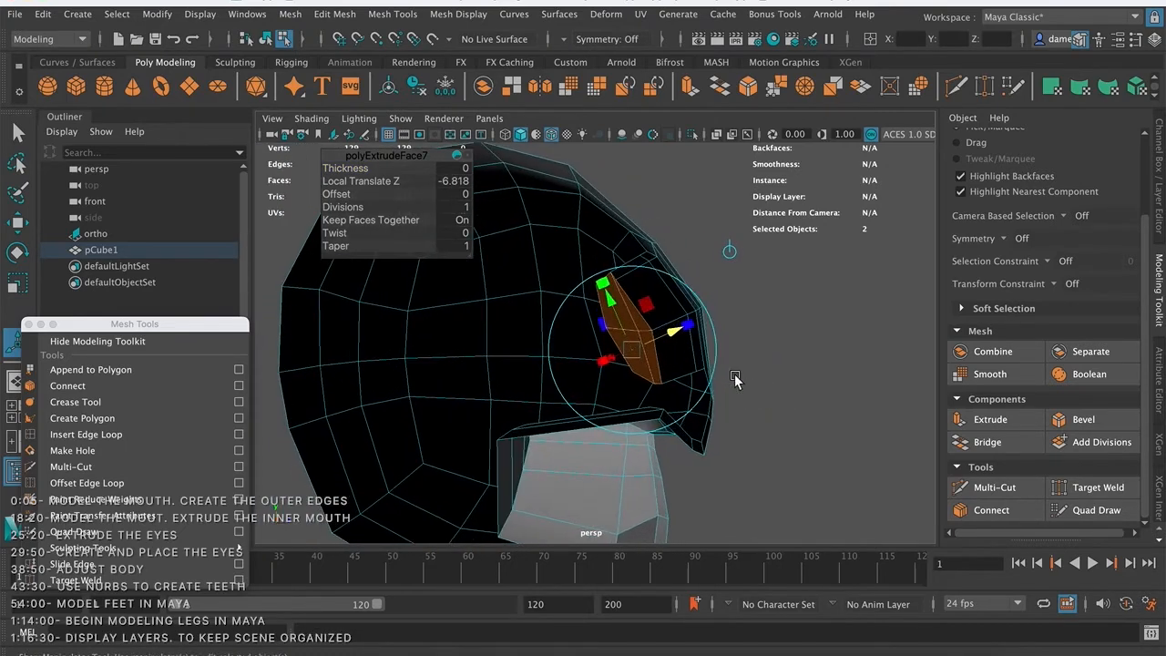
alt+drag(645, 346, 667, 352)
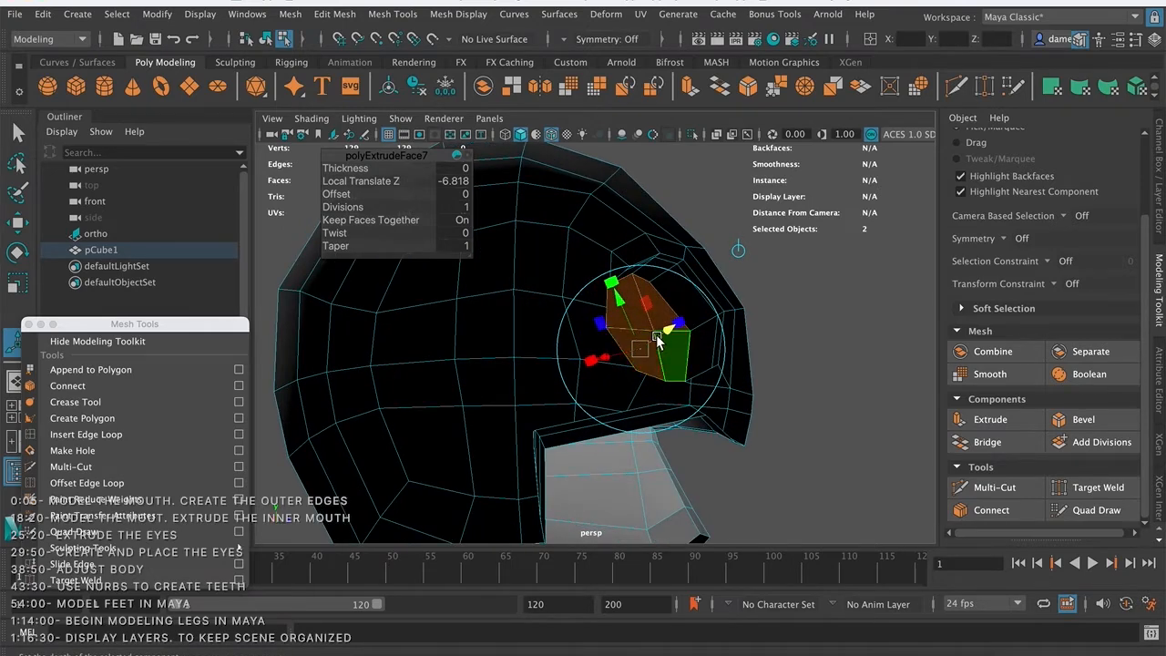
- Scale up the four innermost eye socket faces uniformly to widen the back of the socket
key(r)
mouse_move(672, 339)
alt+mouse_down()
mouse_move(692, 358)
mouse_move(679, 355)
alt+mouse_up()
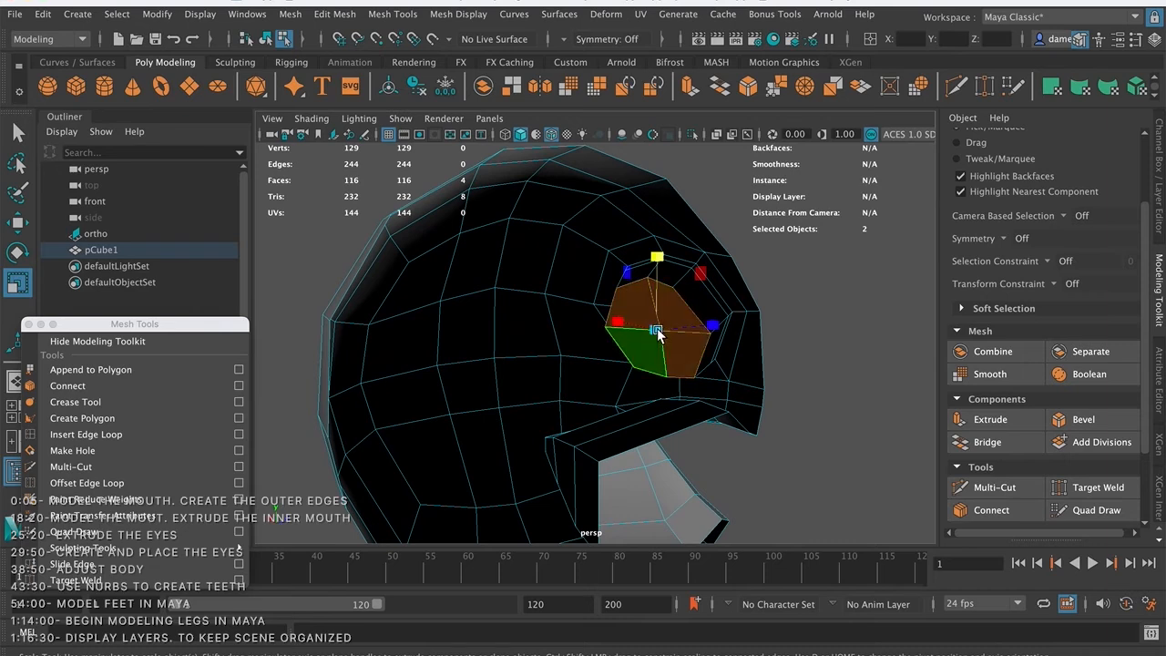
drag(656, 331, 759, 377)
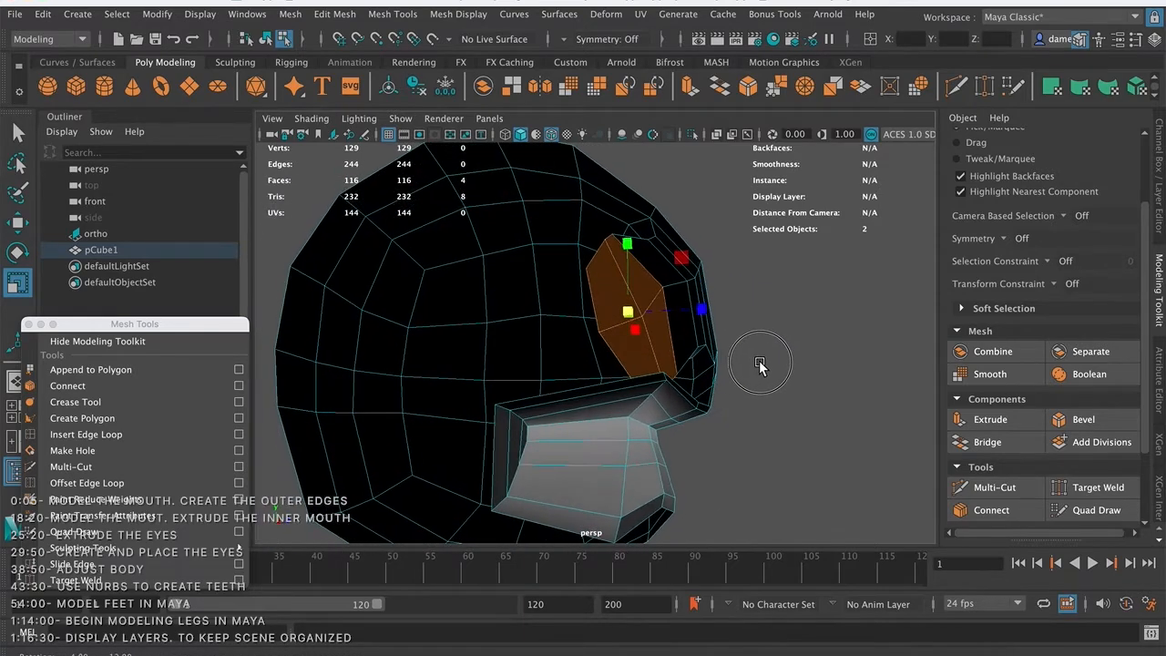
alt+drag(671, 409, 663, 415)
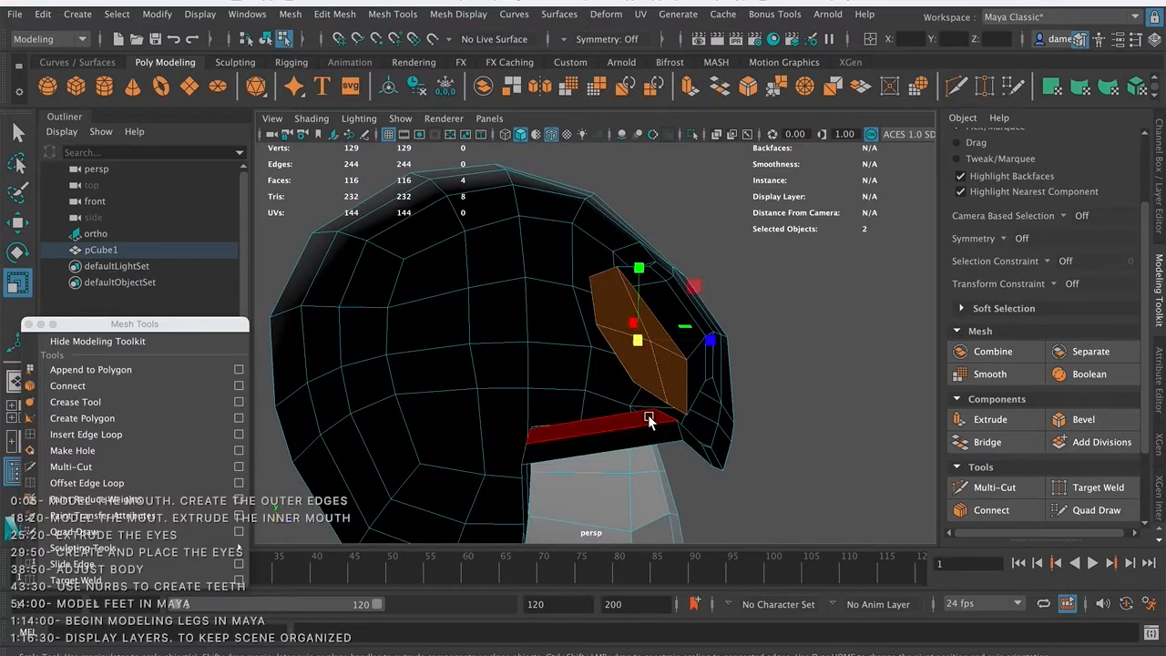
- Select two edges on the roof of the mouth cavity below the eye socket and lower them slightly
key(q)
right_drag(657, 407, 657, 191)
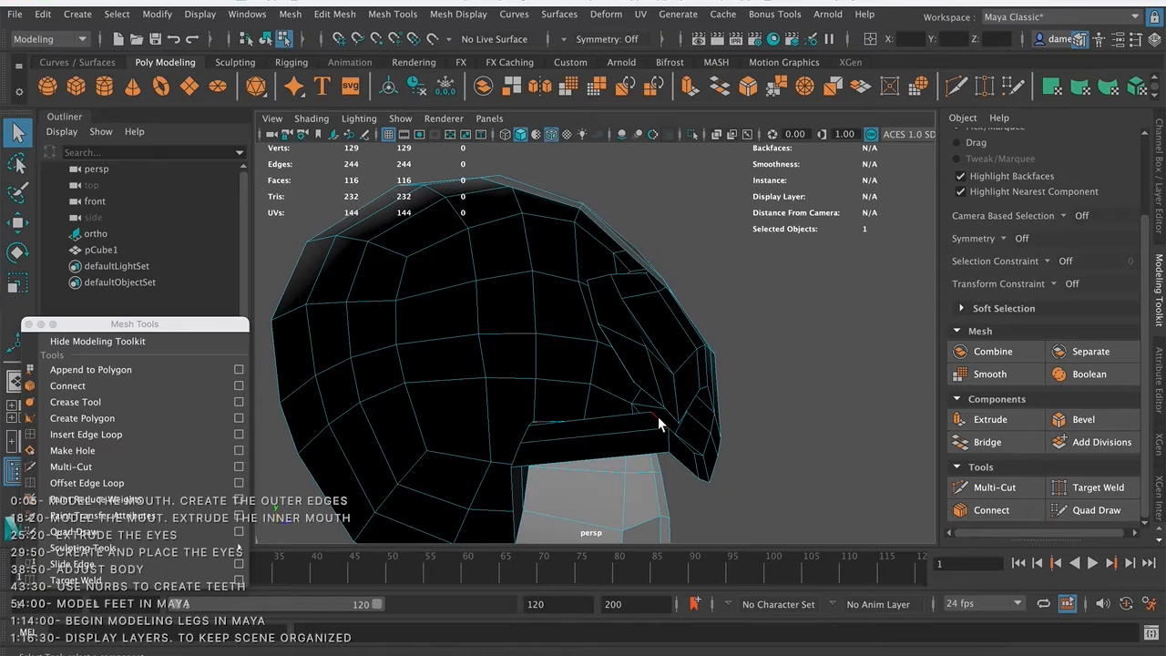
click(658, 416)
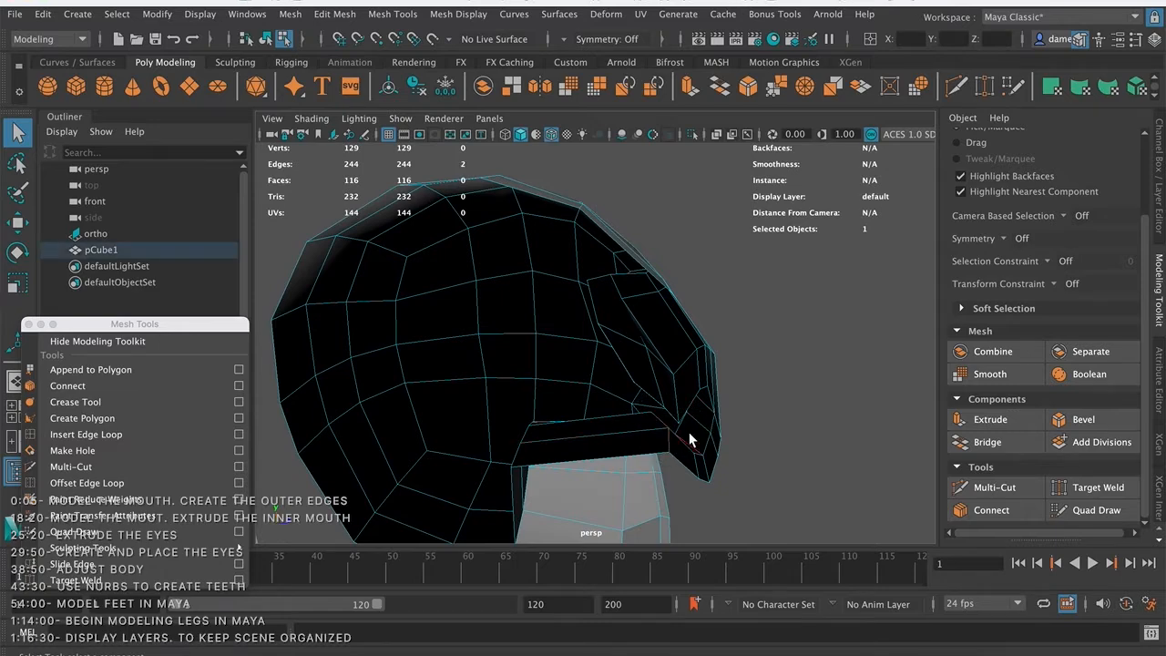
key(w)
drag(661, 367, 660, 369)
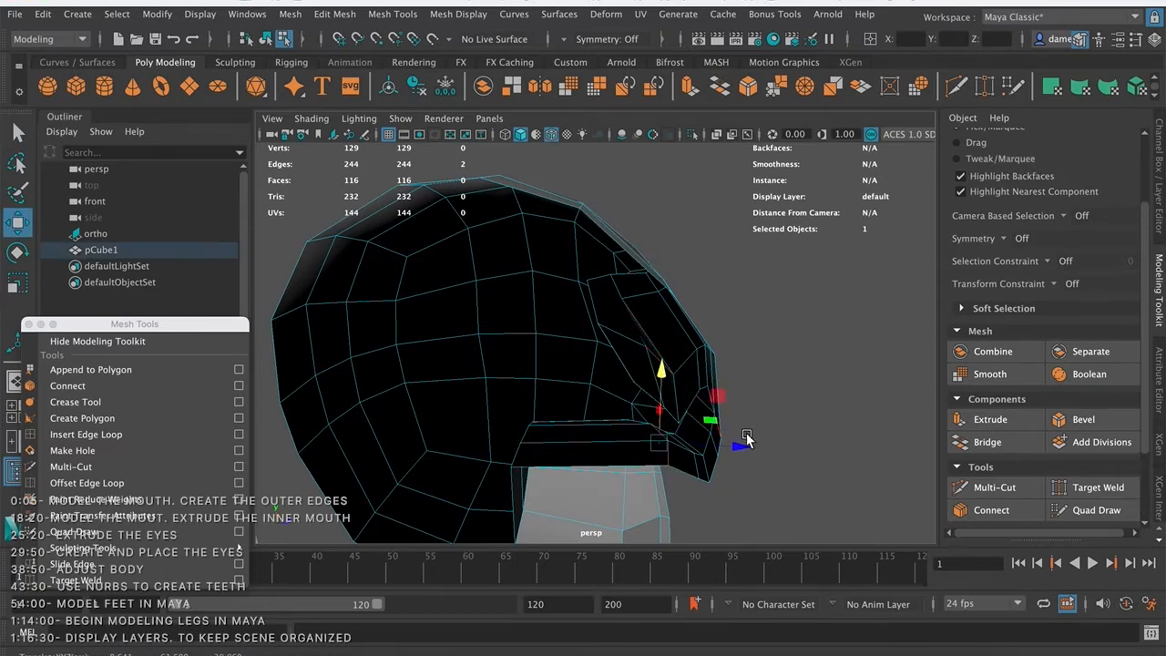
alt+drag(747, 439, 766, 424)
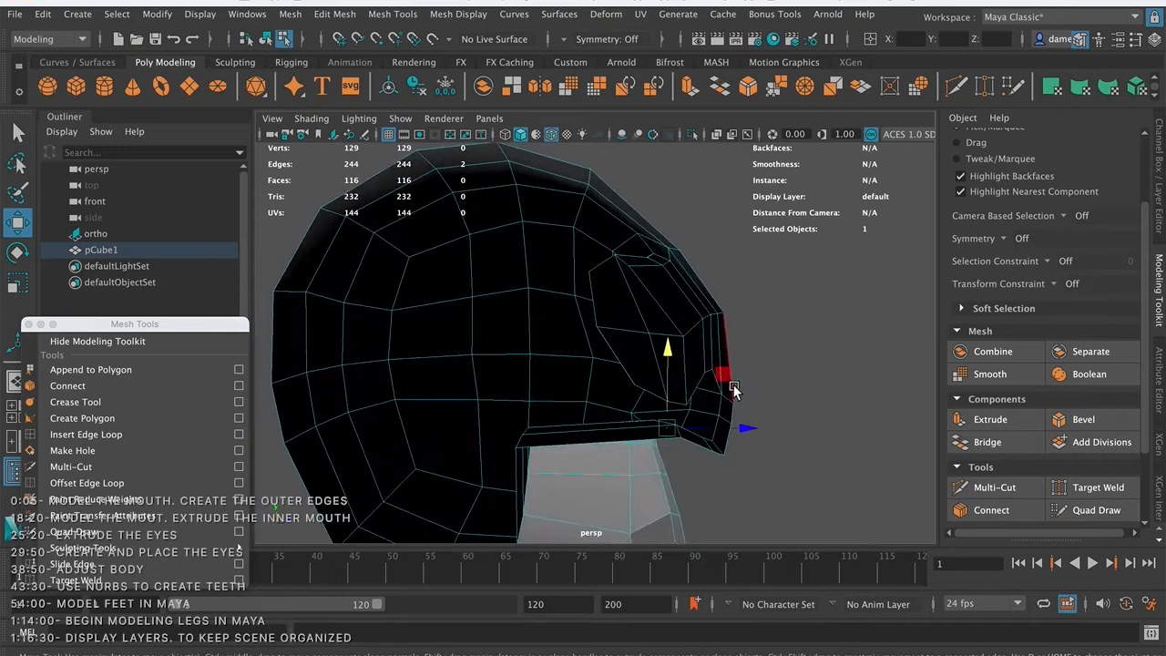
key(q)
alt+drag(663, 335, 640, 327)
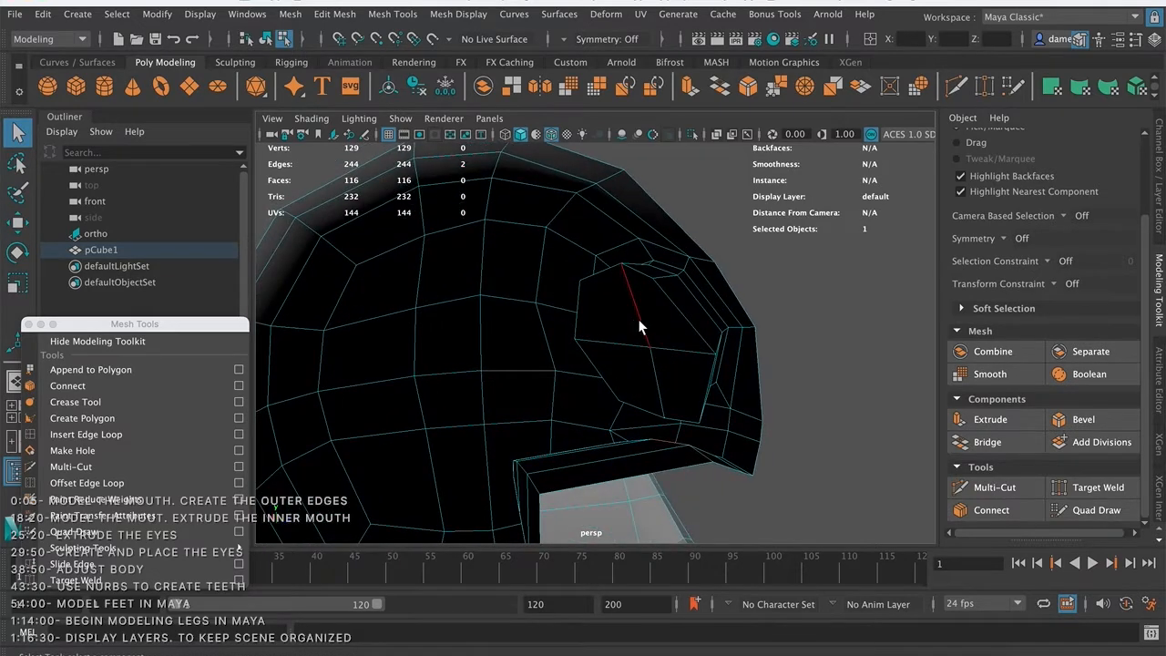
- Select the four faces filling the eye outline on the half body in face mode, checking the selection in wireframe
right_drag(629, 230, 623, 283)
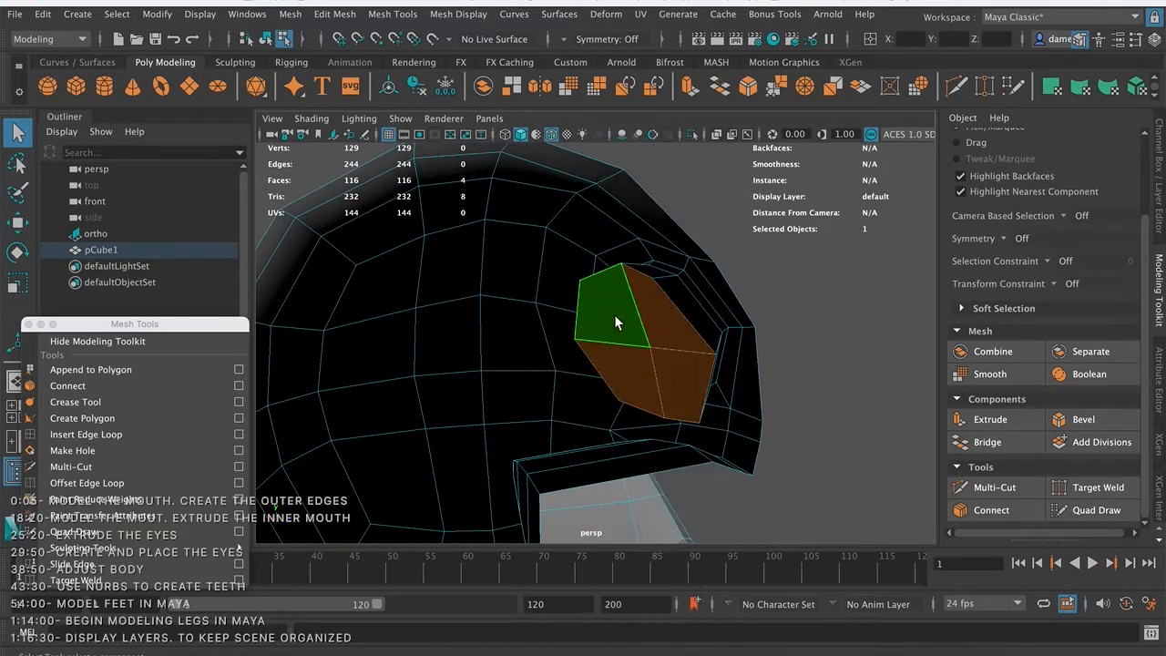
click(832, 356)
alt+drag(745, 414, 711, 420)
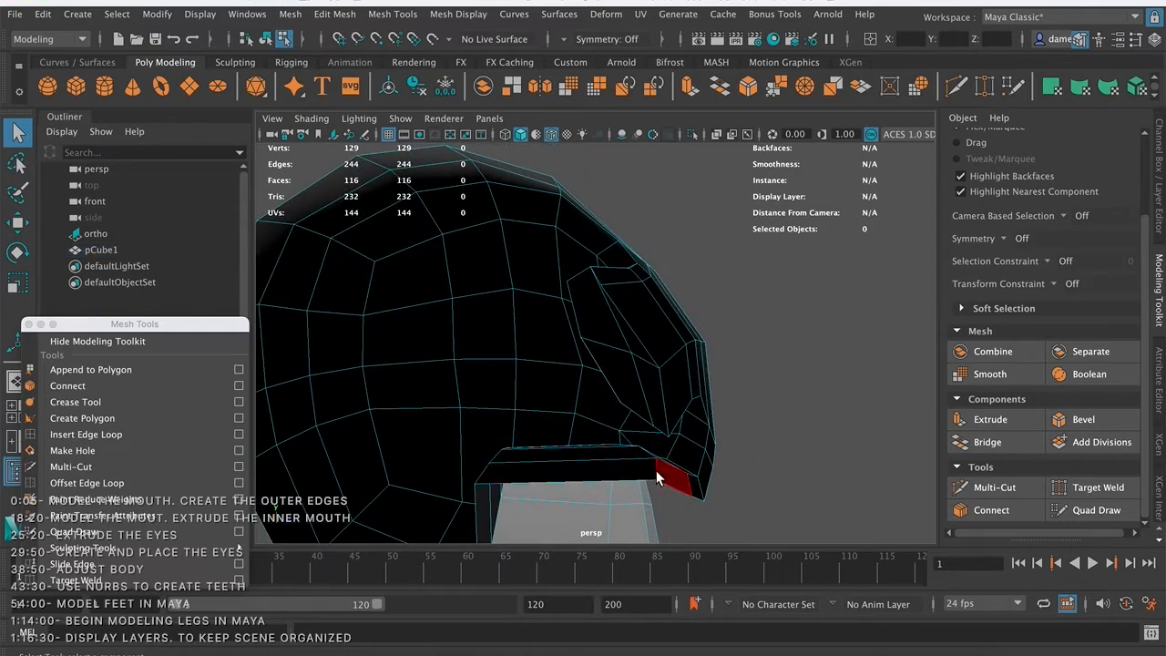
alt+drag(618, 376, 650, 338)
click(616, 306)
shift+click(673, 313)
shift+click(681, 368)
shift+click(643, 384)
mouse_move(732, 378)
alt+mouse_down()
mouse_move(627, 368)
mouse_move(609, 388)
mouse_move(634, 421)
mouse_move(697, 410)
mouse_move(686, 409)
mouse_move(743, 418)
mouse_move(804, 393)
mouse_move(721, 414)
mouse_move(715, 357)
alt+mouse_up()
shift+click(562, 396)
key(4)
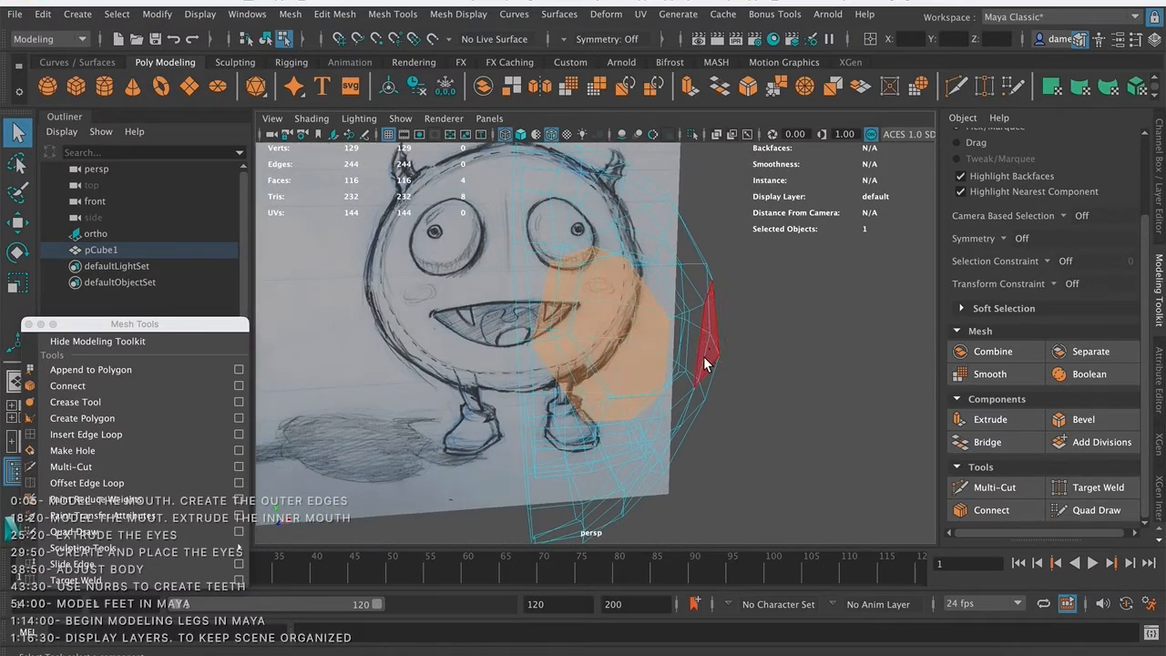
key(5)
alt+drag(581, 394, 637, 391)
- Move the selected eye faces back into the head and flatten them by scaling along the depth axis
key(w)
drag(706, 325, 691, 327)
alt+drag(647, 362, 663, 358)
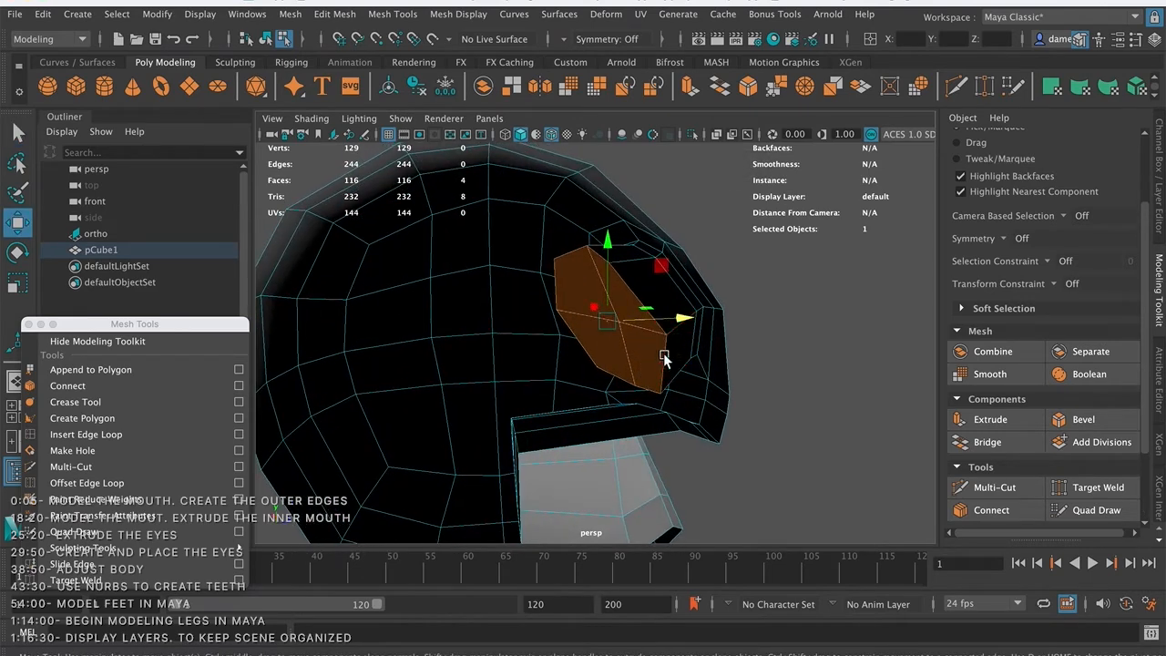
mouse_move(614, 240)
alt+mouse_down()
mouse_move(702, 333)
mouse_move(695, 359)
mouse_move(632, 359)
mouse_move(672, 359)
mouse_move(648, 374)
mouse_move(699, 364)
mouse_move(613, 388)
mouse_move(544, 388)
mouse_move(617, 389)
mouse_move(671, 338)
alt+mouse_up()
key(r)
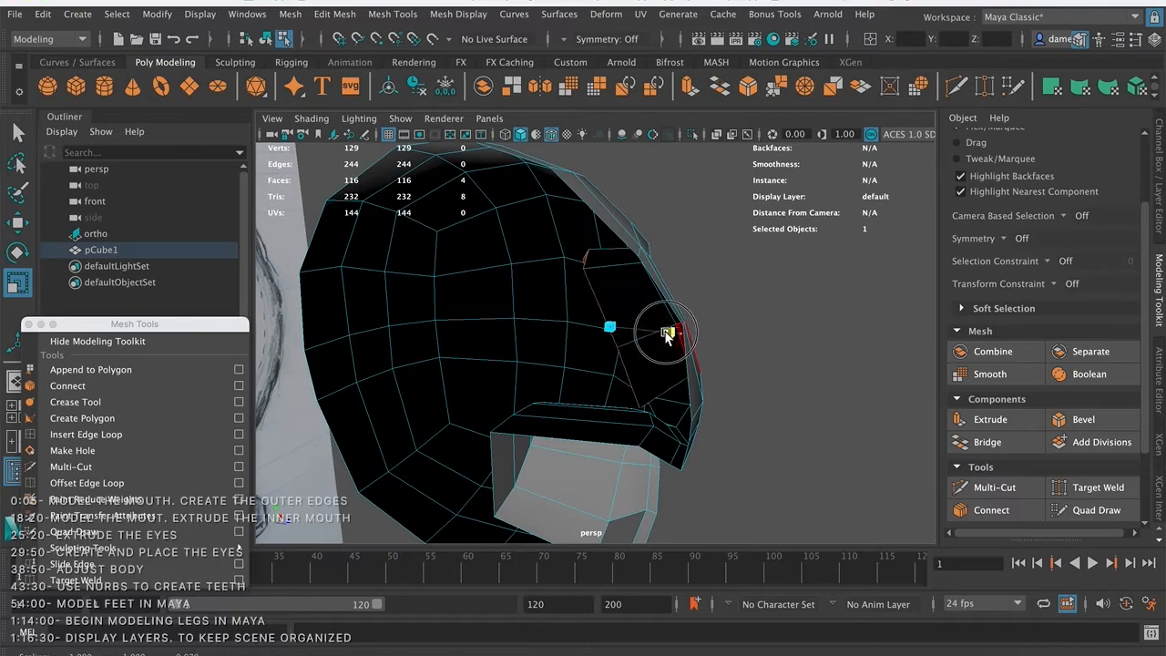
mouse_move(604, 325)
alt+mouse_down()
mouse_move(643, 395)
mouse_move(707, 390)
mouse_move(618, 390)
mouse_move(726, 386)
alt+mouse_up()
key(q)
alt+drag(656, 325, 596, 314)
- Extrude the eye faces into the head by a Local Translate Z of about -8.1 and adjust the socket's inner faces
click(961, 420)
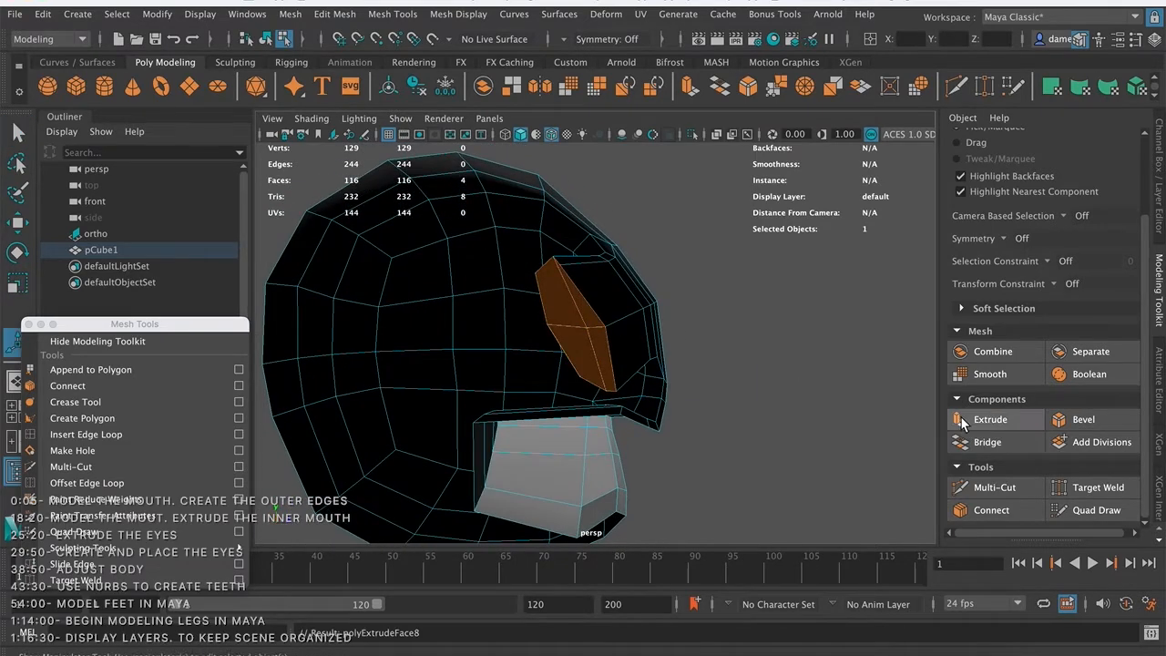
mouse_move(612, 332)
mouse_down()
mouse_move(584, 341)
mouse_move(597, 349)
mouse_up()
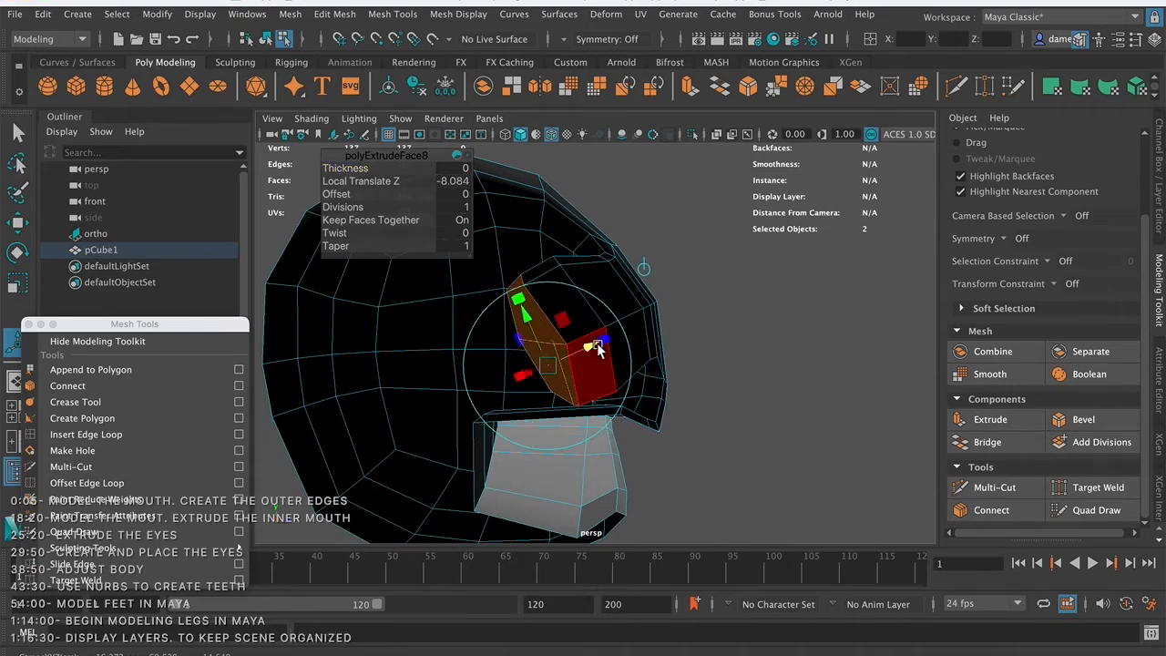
key(r)
alt+drag(558, 382, 596, 387)
key(w)
click(611, 349)
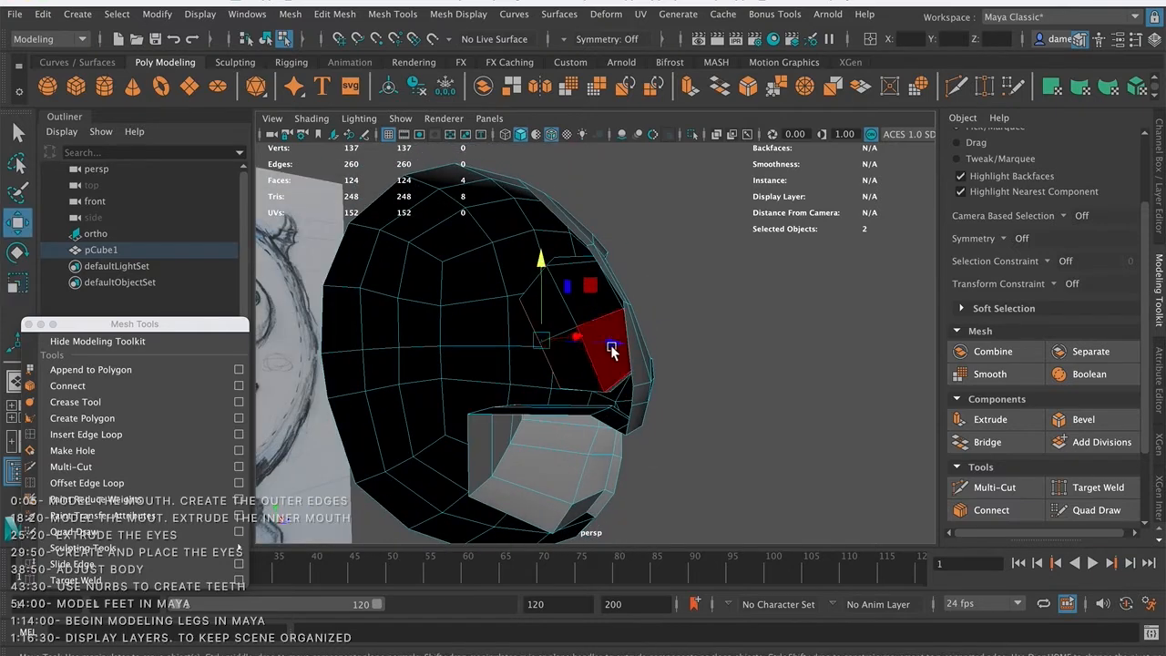
alt+drag(602, 343, 556, 378)
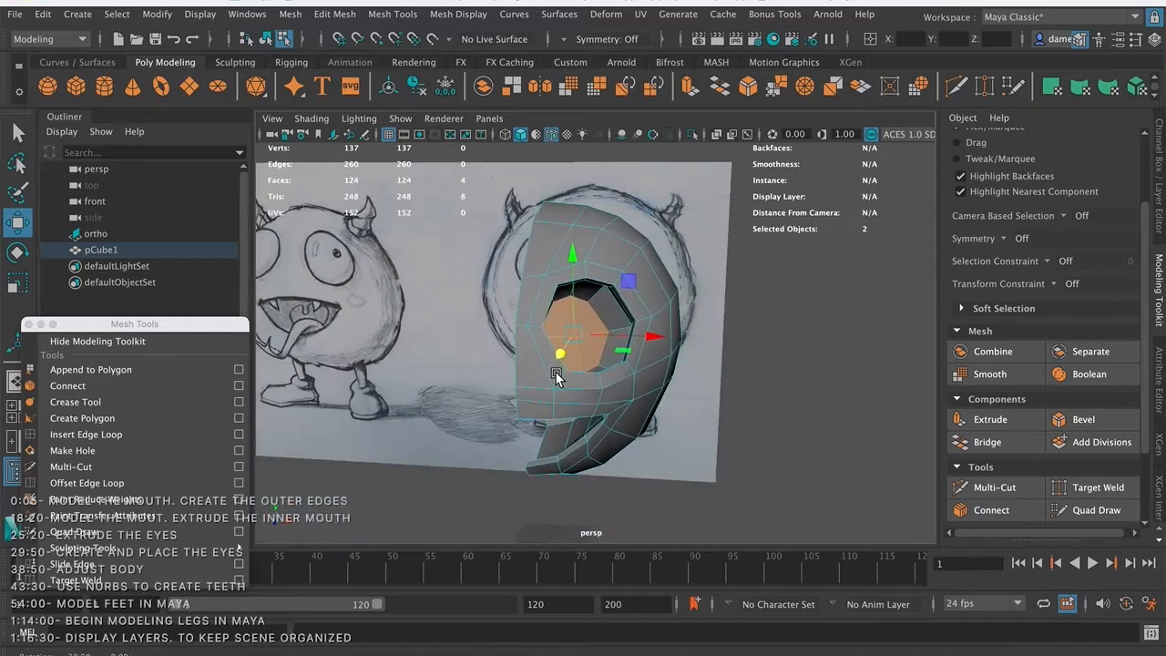
key(q)
alt+drag(614, 355, 570, 297)
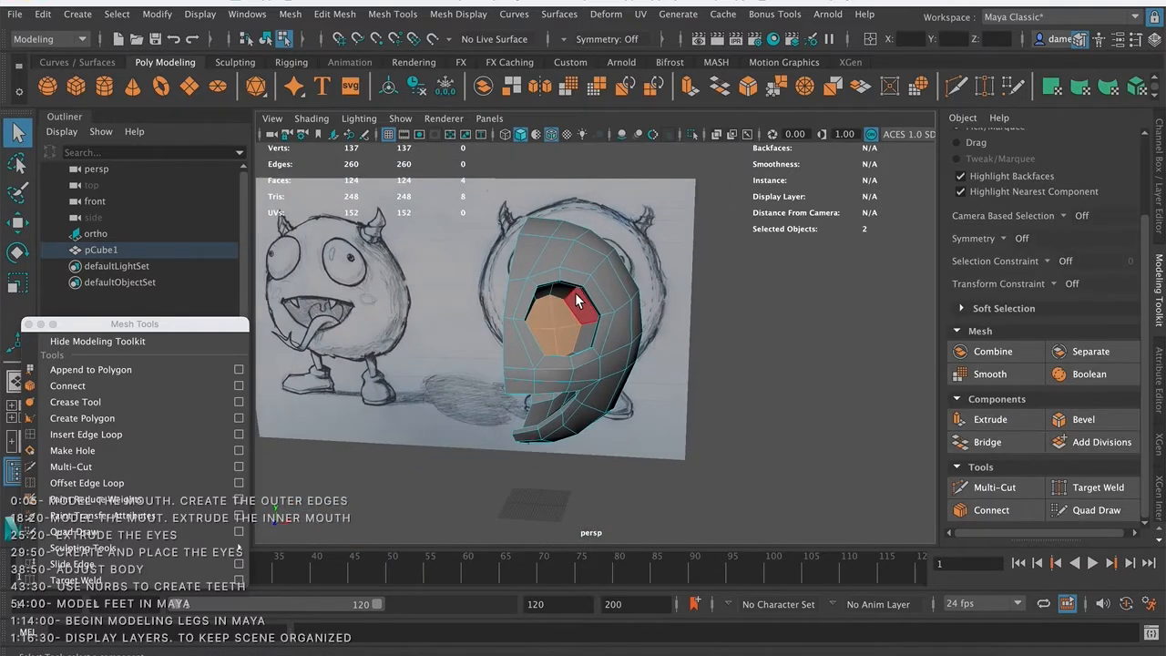
- Return to object mode and examine the half body's eye socket and mouth in smooth preview from several angles
right_click(570, 297)
click(656, 205)
alt+drag(656, 205, 614, 314)
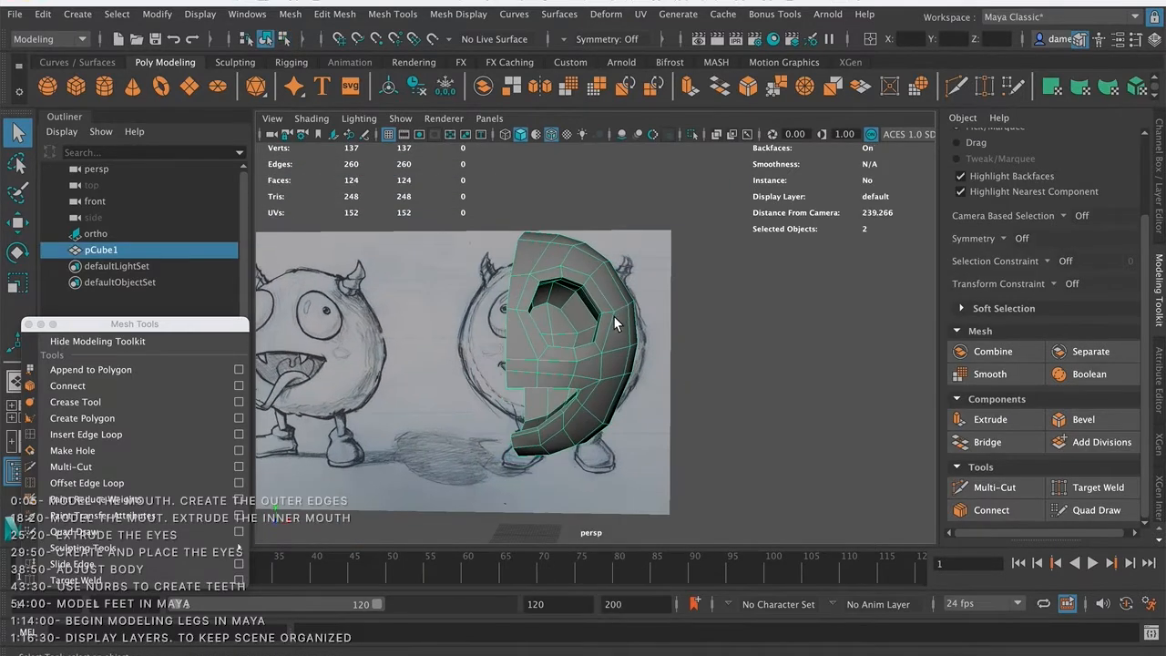
click(722, 356)
mouse_move(702, 389)
alt+mouse_down()
mouse_move(682, 388)
mouse_move(774, 395)
mouse_move(720, 386)
mouse_move(683, 397)
alt+mouse_up()
alt+right_drag(569, 366, 567, 403)
mouse_move(568, 403)
alt+mouse_down()
mouse_move(609, 404)
mouse_move(559, 355)
mouse_move(552, 364)
mouse_move(566, 374)
mouse_move(583, 350)
alt+mouse_up()
alt+right_drag(582, 349, 357, 326)
mouse_move(608, 350)
alt+mouse_down()
mouse_move(562, 352)
mouse_move(611, 360)
alt+mouse_up()
click(572, 379)
alt+middle_drag(569, 356, 551, 355)
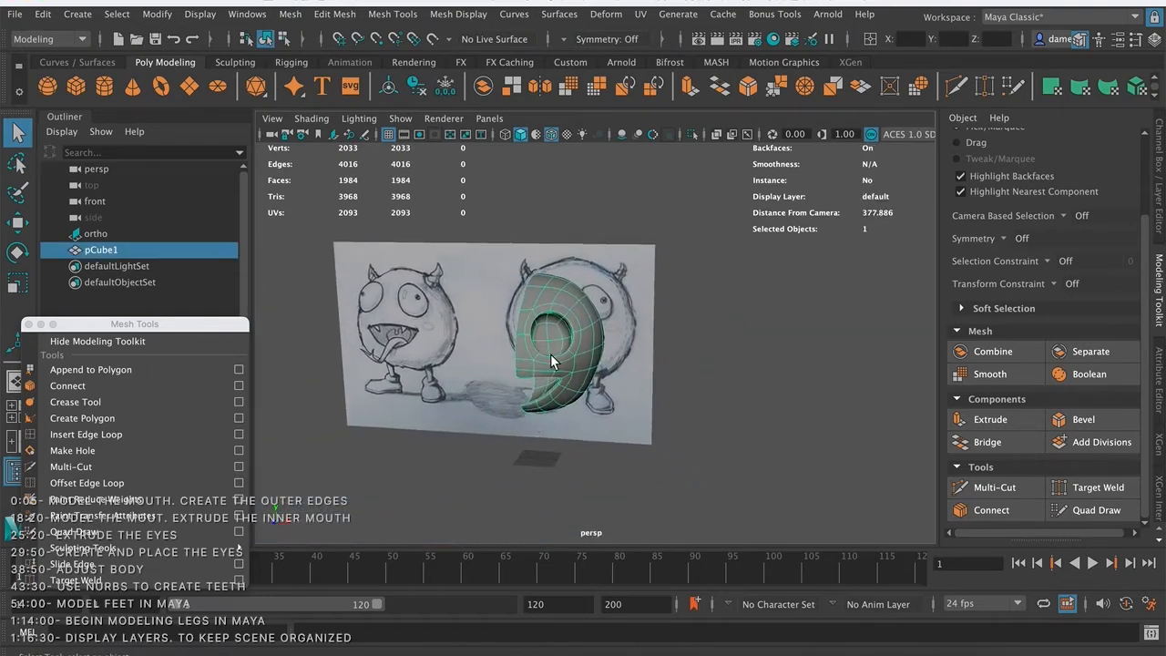
alt+right_drag(551, 355, 763, 362)
alt+middle_drag(591, 356, 615, 352)
alt+drag(615, 352, 612, 365)
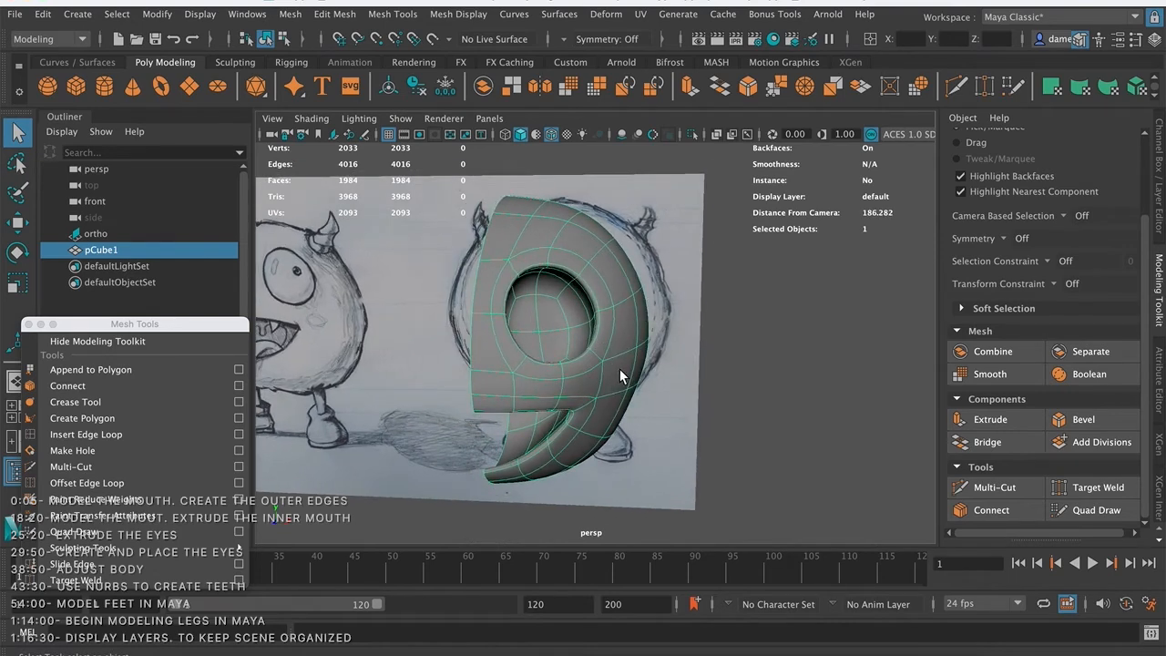
key(1)
- Mirror the half body across the world X axis in the negative direction, merging the border with a 0.5 threshold
alt+drag(633, 370, 636, 364)
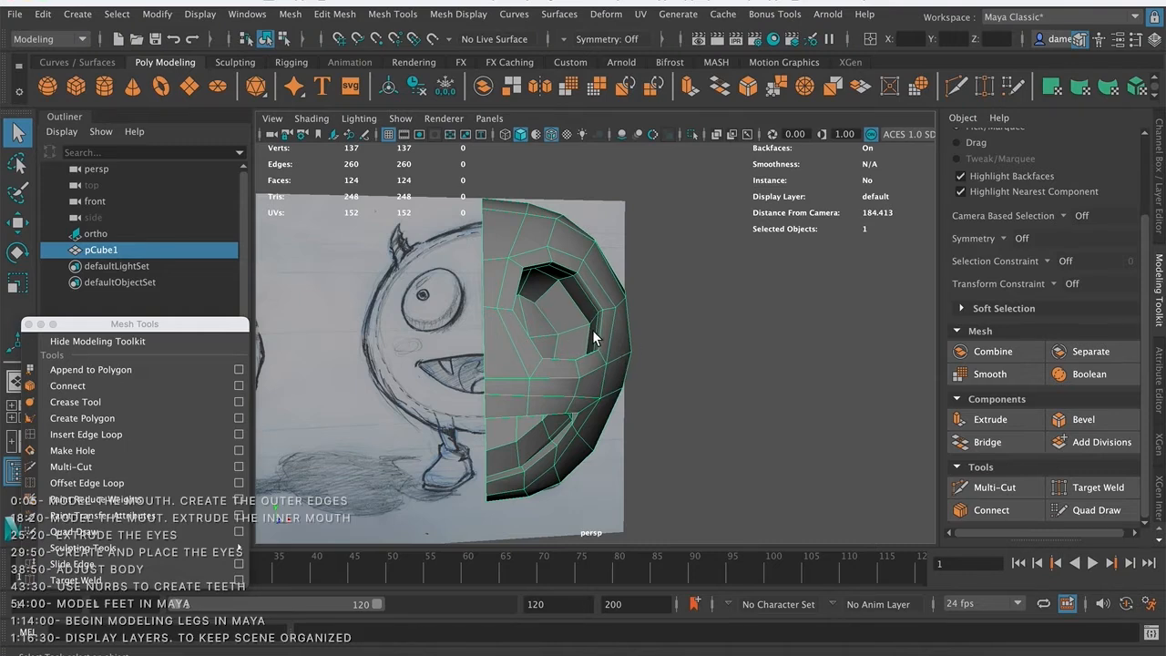
mouse_move(597, 304)
alt+mouse_down()
mouse_move(607, 292)
mouse_move(575, 319)
alt+mouse_up()
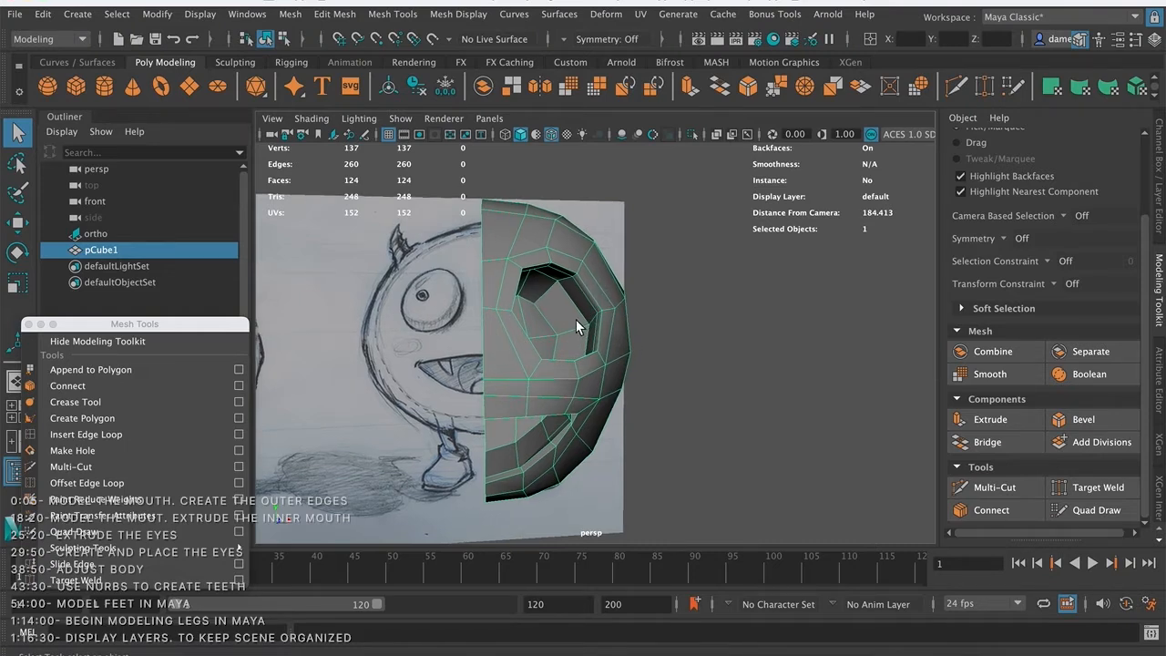
alt+drag(531, 352, 616, 319)
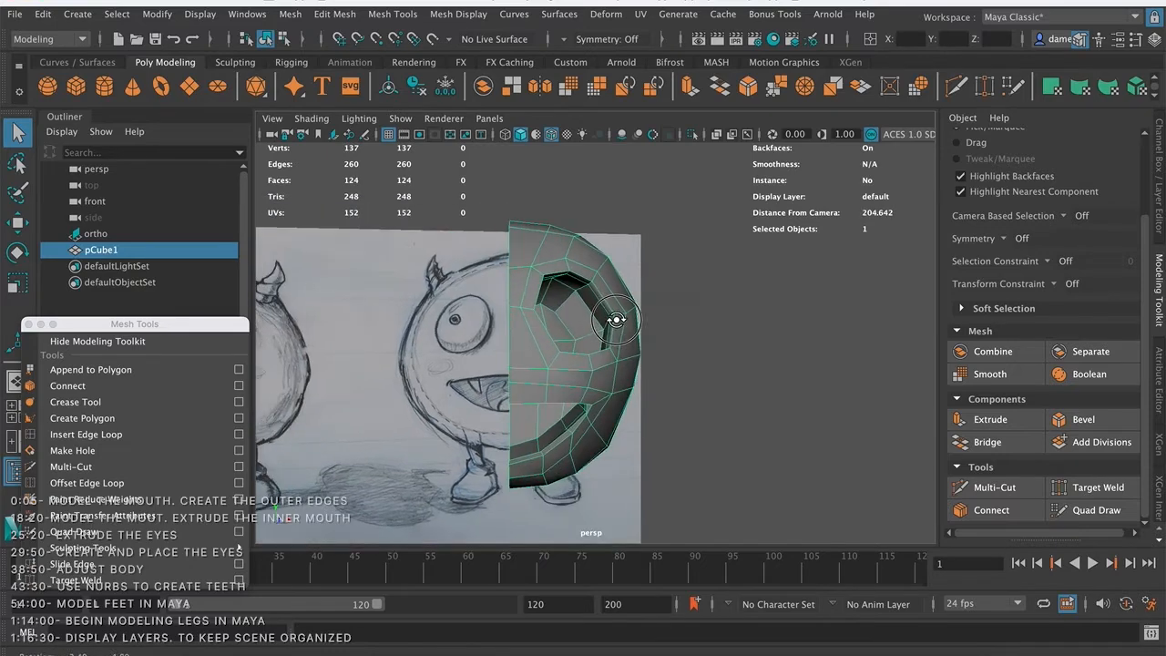
click(539, 85)
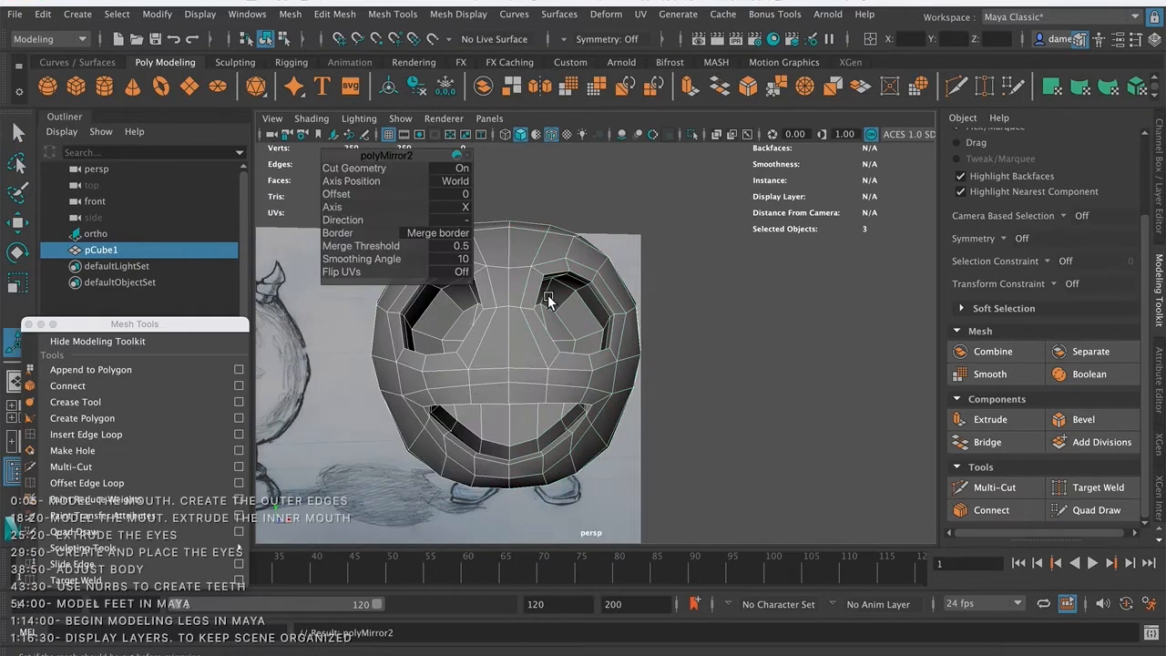
alt+drag(551, 310, 585, 319)
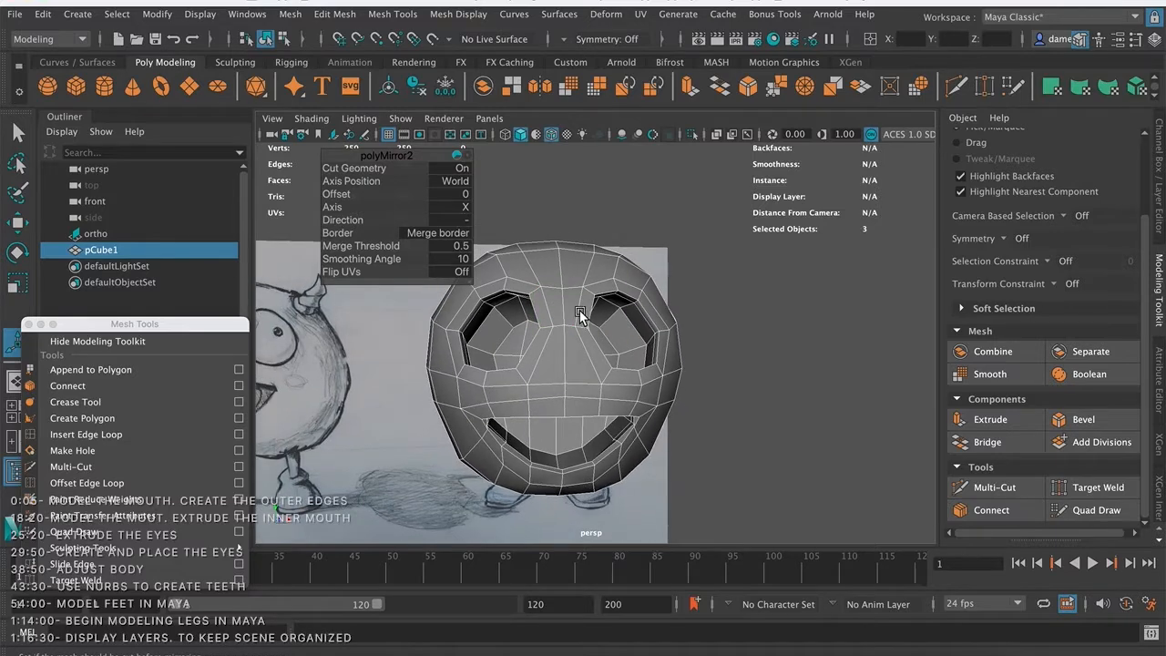
key(q)
alt+drag(554, 303, 601, 326)
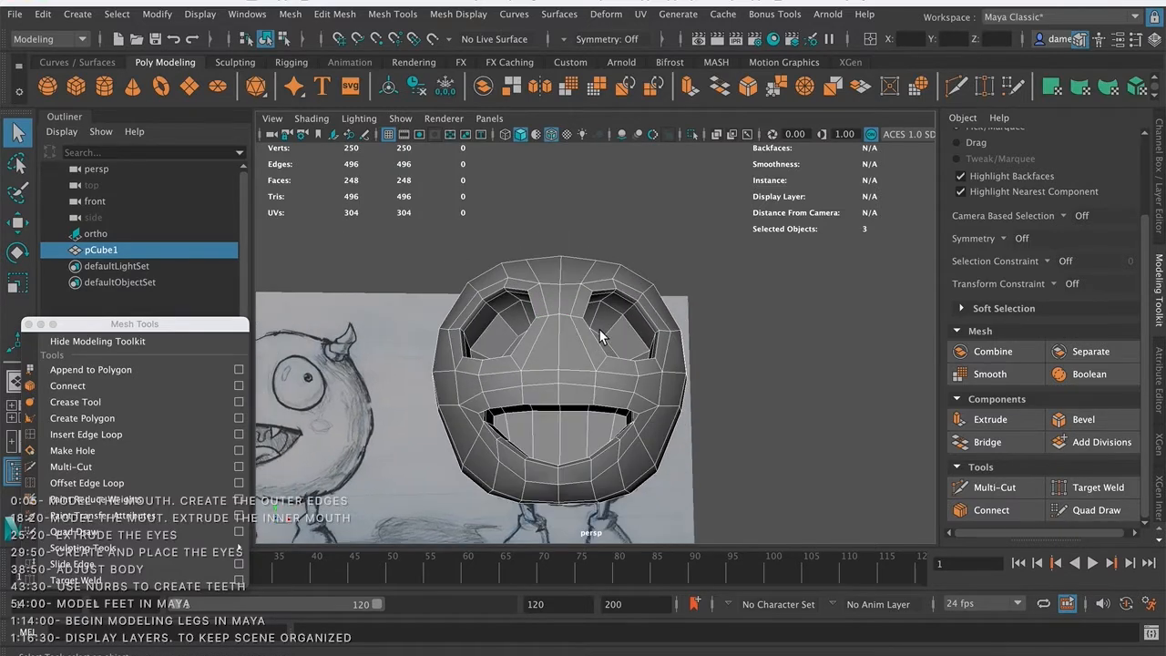
- Switch to vertex mode and examine the mirrored head's mouth, eyes and crown in smooth preview
right_drag(560, 306, 481, 221)
alt+drag(563, 324, 560, 359)
click(559, 324)
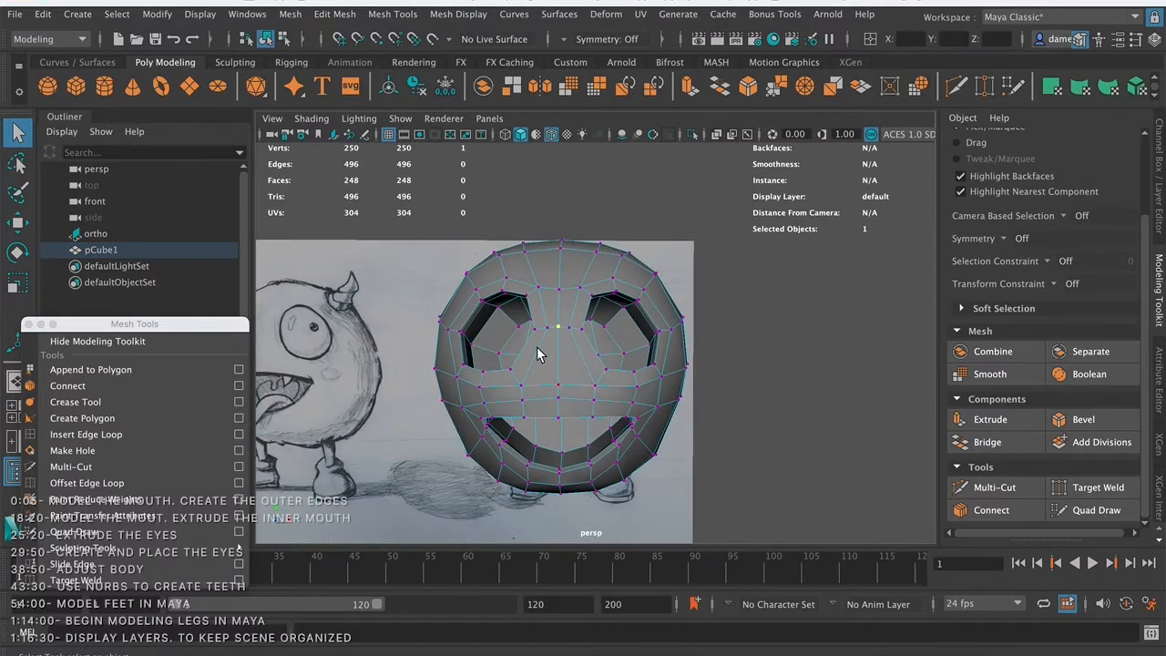
scroll(546, 355, up, 4)
key(3)
alt+drag(561, 358, 577, 302)
alt+right_drag(539, 317, 748, 324)
alt+drag(583, 349, 583, 330)
alt+middle_drag(584, 331, 590, 290)
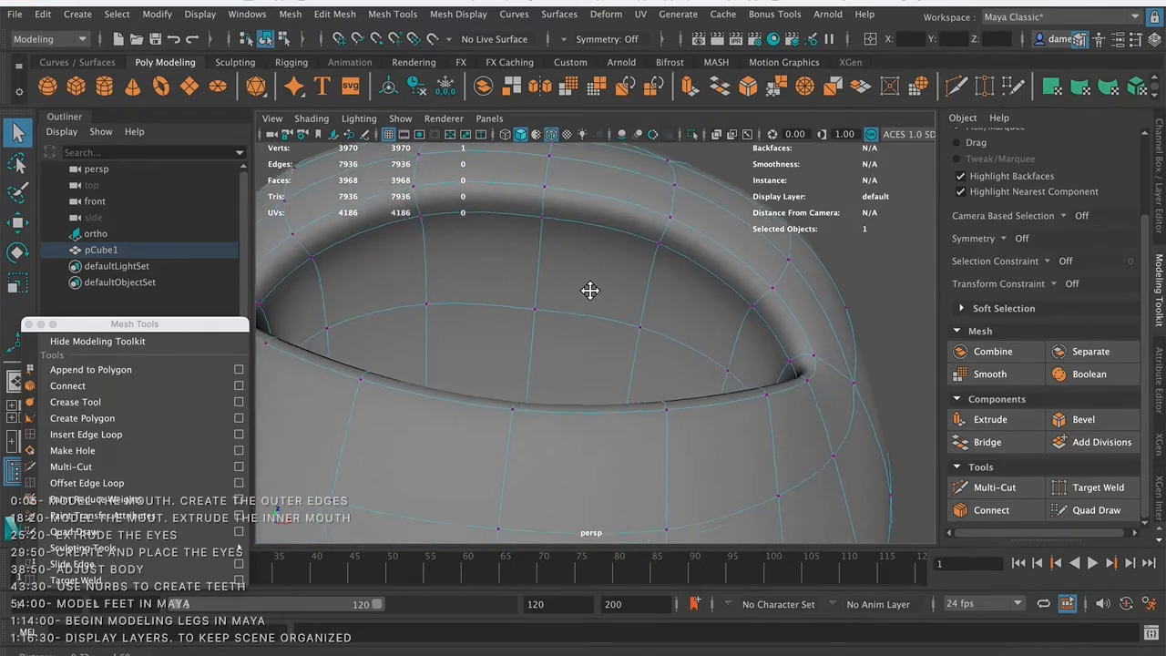
alt+right_drag(590, 291, 461, 260)
alt+drag(553, 300, 535, 387)
alt+middle_drag(536, 375, 583, 191)
mouse_move(585, 279)
alt+mouse_down()
mouse_move(668, 385)
mouse_move(658, 359)
mouse_move(734, 328)
mouse_move(757, 286)
mouse_move(524, 300)
mouse_move(574, 318)
mouse_move(558, 324)
mouse_move(601, 396)
mouse_move(506, 301)
mouse_move(526, 331)
mouse_move(559, 346)
mouse_move(562, 331)
mouse_move(522, 338)
mouse_move(614, 331)
mouse_move(626, 285)
alt+mouse_up()
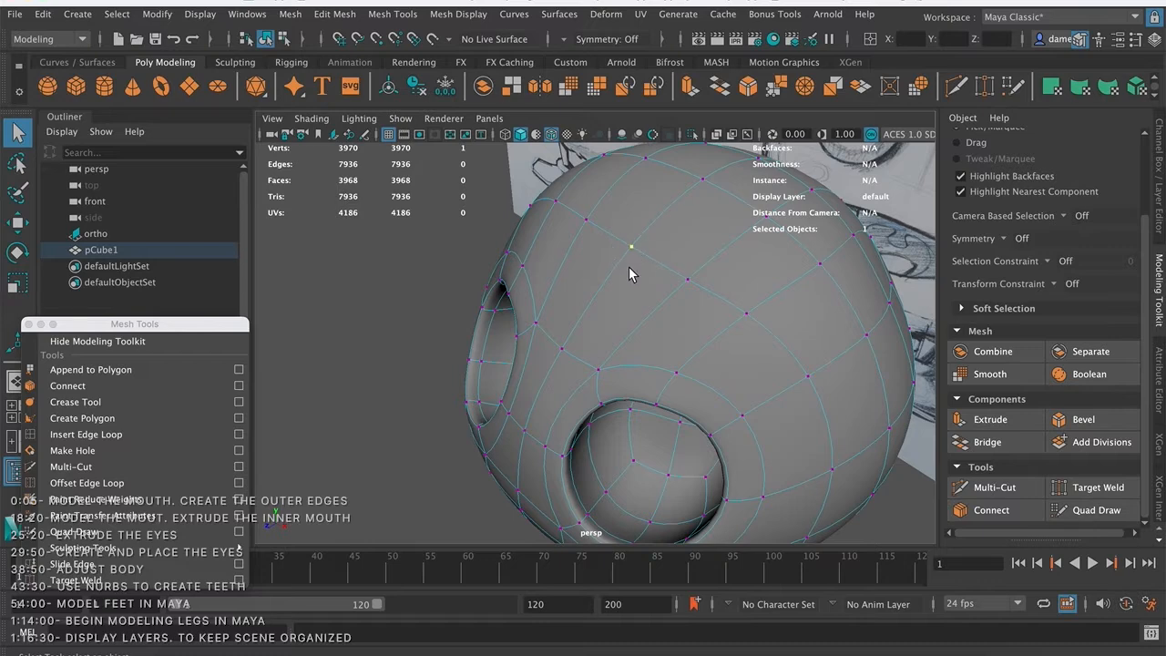
- Try moving the selected vertex on the crown of the smoothed head, and undo the move
key(w)
drag(628, 262, 615, 205)
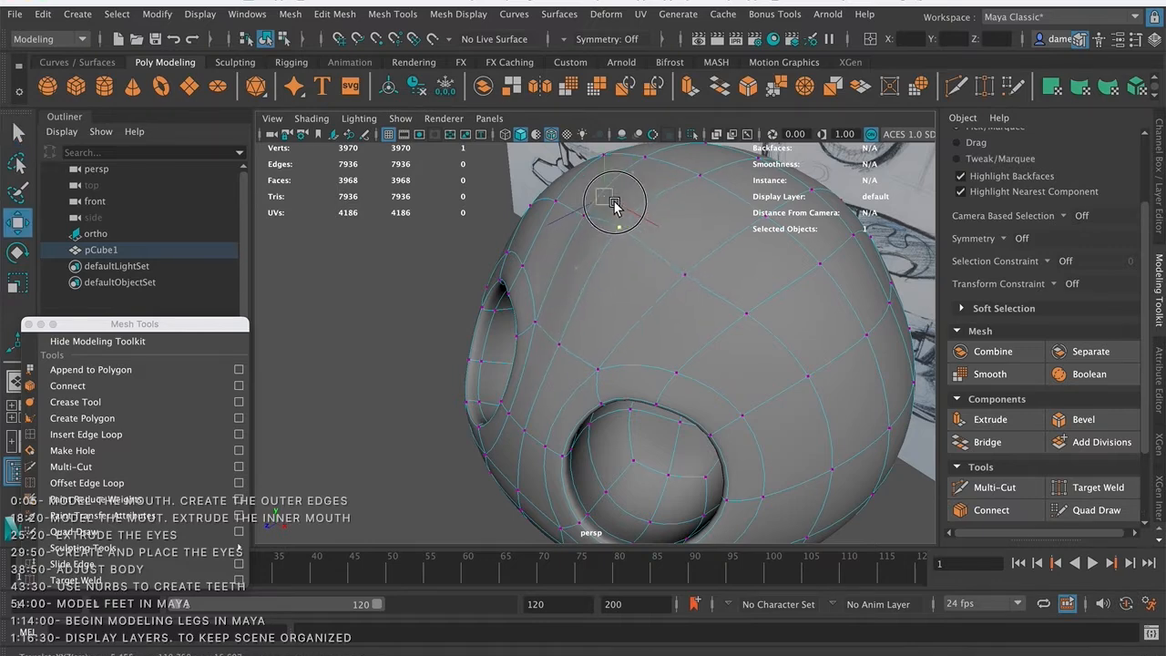
key(ctrl+z)
- Compare the unsmoothed and smoothed mesh around the eyes and mouth, and return to object mode with nothing selected
alt+drag(572, 339, 547, 307)
key(1)
alt+drag(611, 344, 551, 349)
alt+right_drag(551, 348, 684, 339)
click(593, 273)
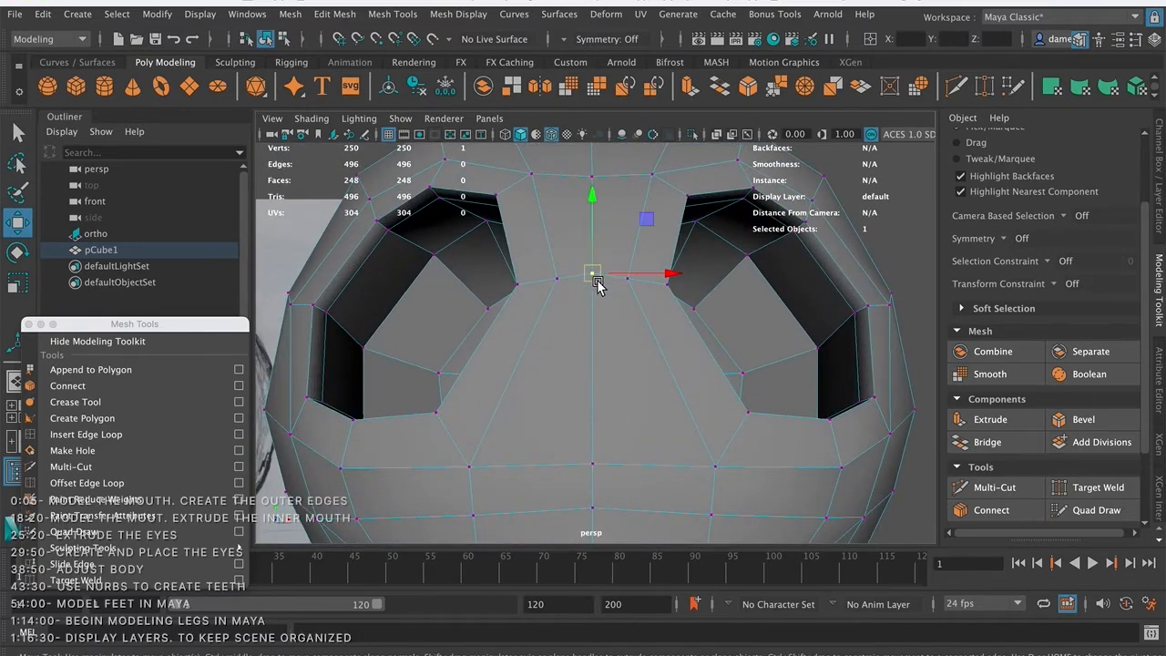
key(3)
key(q)
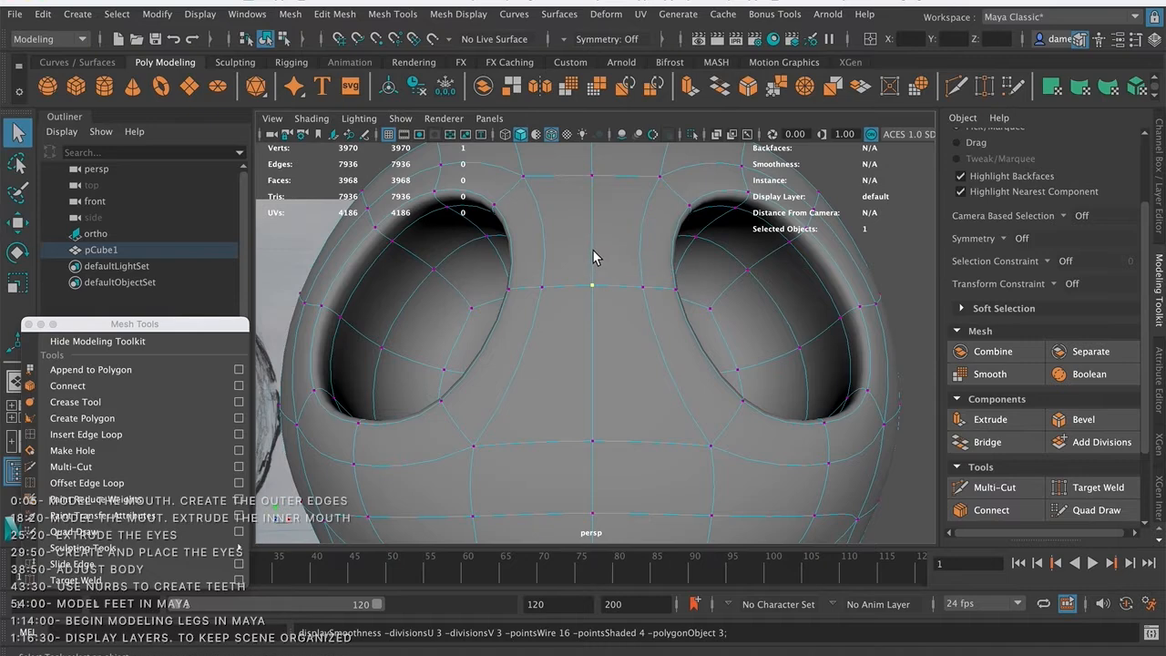
alt+drag(650, 302, 643, 288)
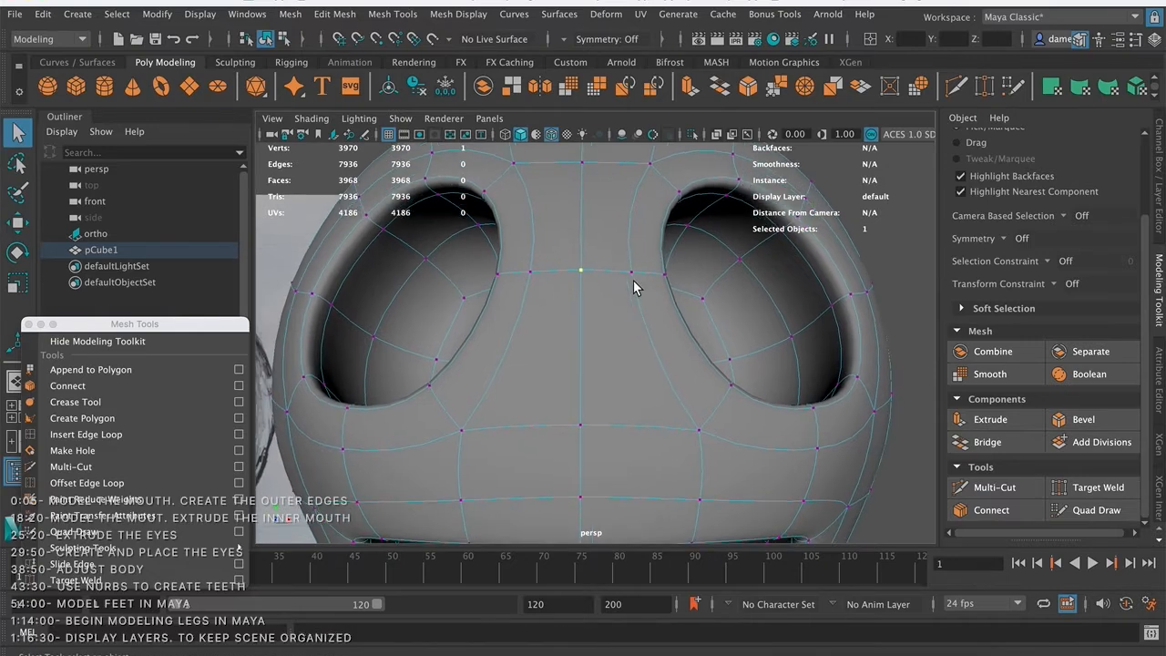
scroll(641, 289, down, 5)
mouse_move(596, 334)
alt+mouse_down()
mouse_move(573, 319)
mouse_move(590, 301)
mouse_move(580, 356)
mouse_move(624, 352)
mouse_move(560, 352)
mouse_move(533, 326)
mouse_move(554, 276)
mouse_move(578, 252)
mouse_move(628, 268)
mouse_move(625, 293)
alt+mouse_up()
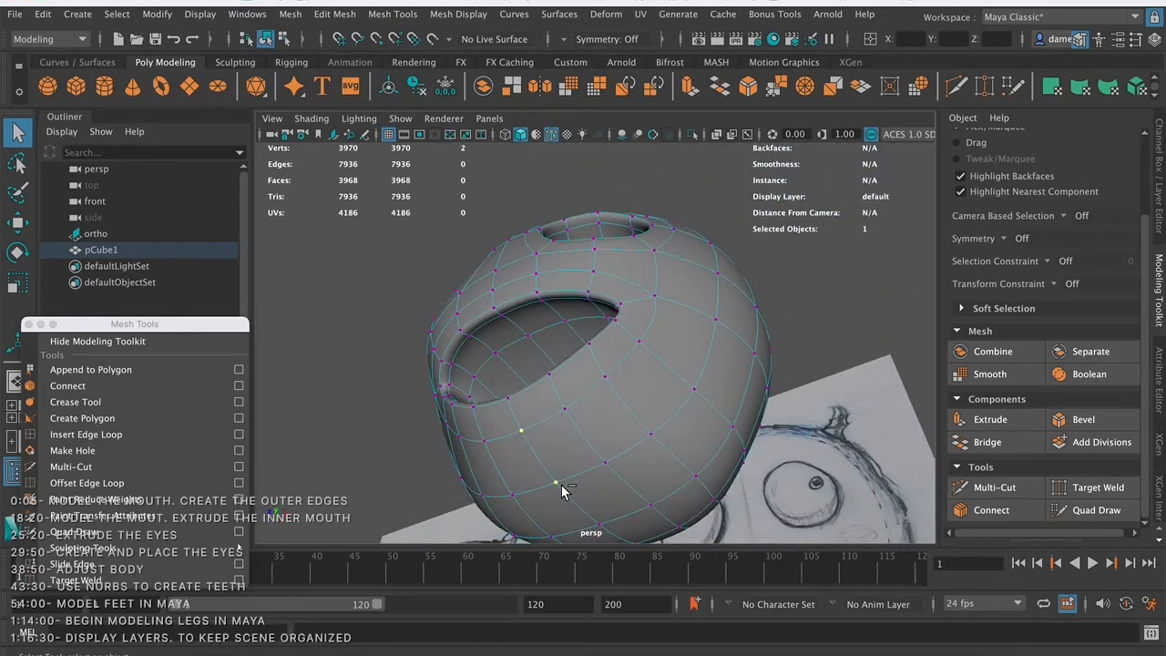
mouse_move(623, 320)
alt+mouse_down()
mouse_move(573, 325)
mouse_move(603, 371)
mouse_move(561, 315)
mouse_move(517, 295)
mouse_move(580, 327)
mouse_move(539, 331)
alt+mouse_up()
key(1)
alt+right_drag(538, 330, 655, 338)
alt+drag(655, 338, 602, 358)
right_drag(506, 230, 592, 215)
click(712, 337)
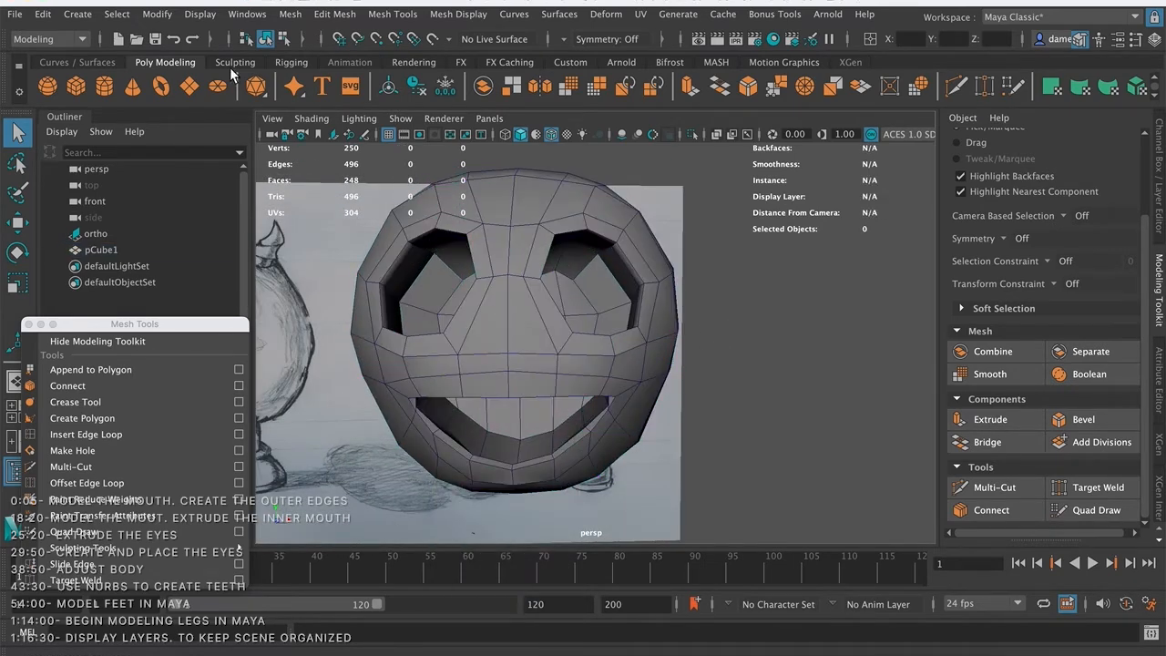
- Save the scene under the new name Muppet_v6a.mb
click(16, 15)
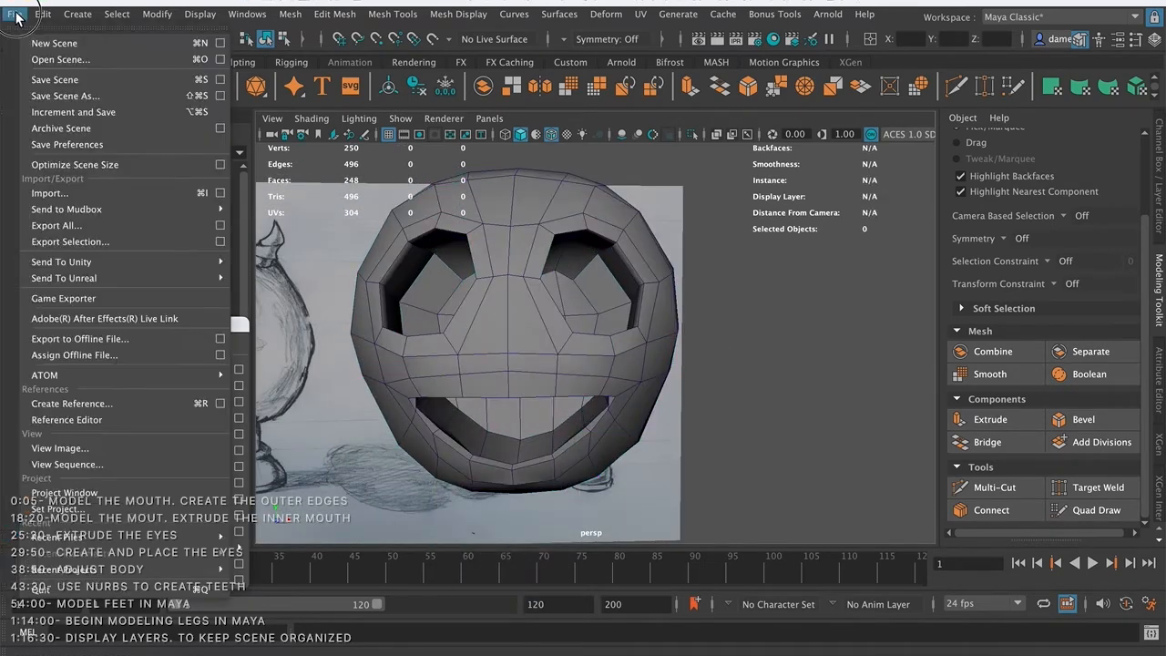
click(69, 97)
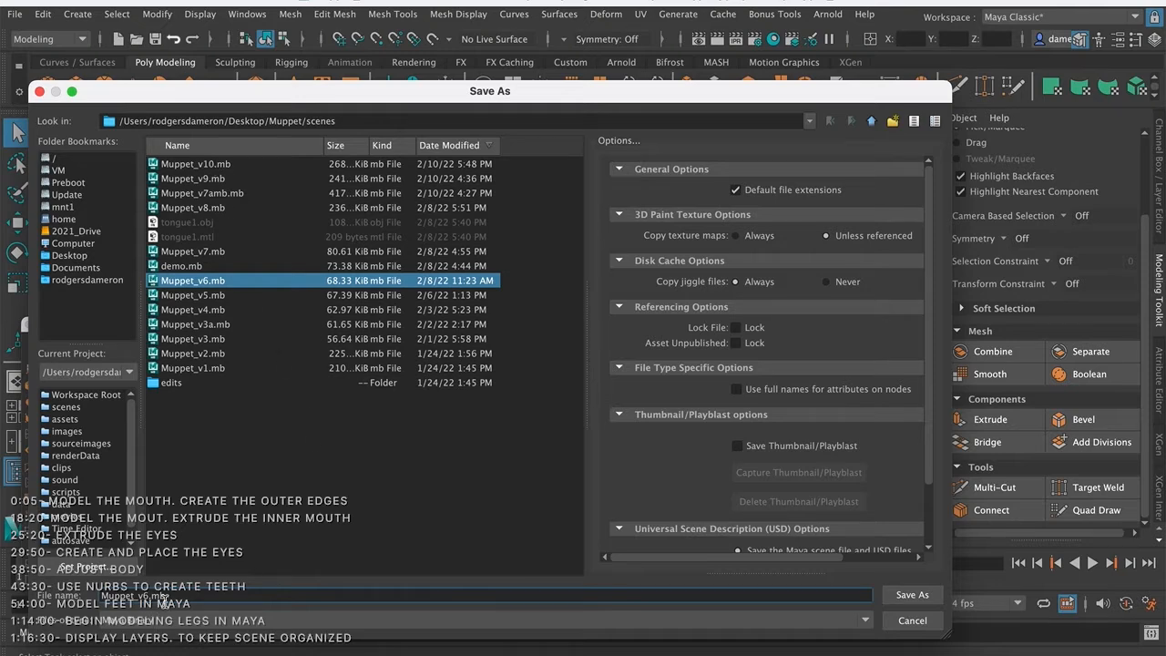
text(a)
key(Return)
- Create a polygon sphere at the origin for the eyeball and scale it up uniformly
alt+right_drag(591, 365, 462, 301)
alt+drag(600, 300, 438, 300)
alt+right_drag(438, 299, 604, 325)
alt+drag(604, 324, 521, 305)
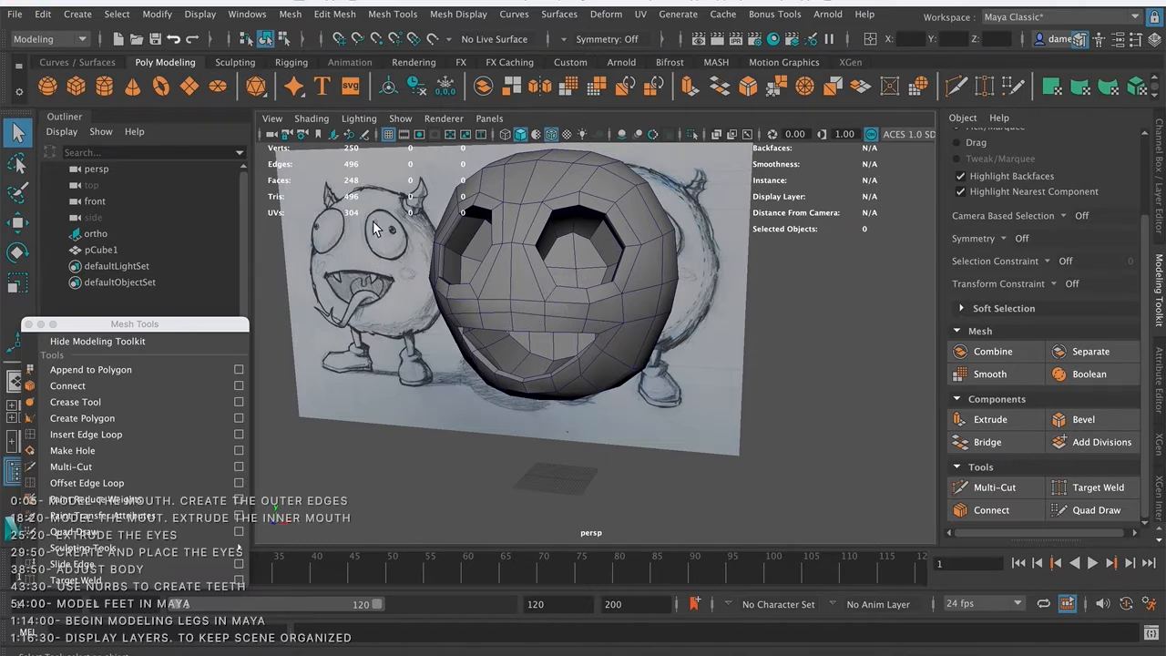
alt+drag(576, 256, 510, 244)
scroll(443, 297, down, 5)
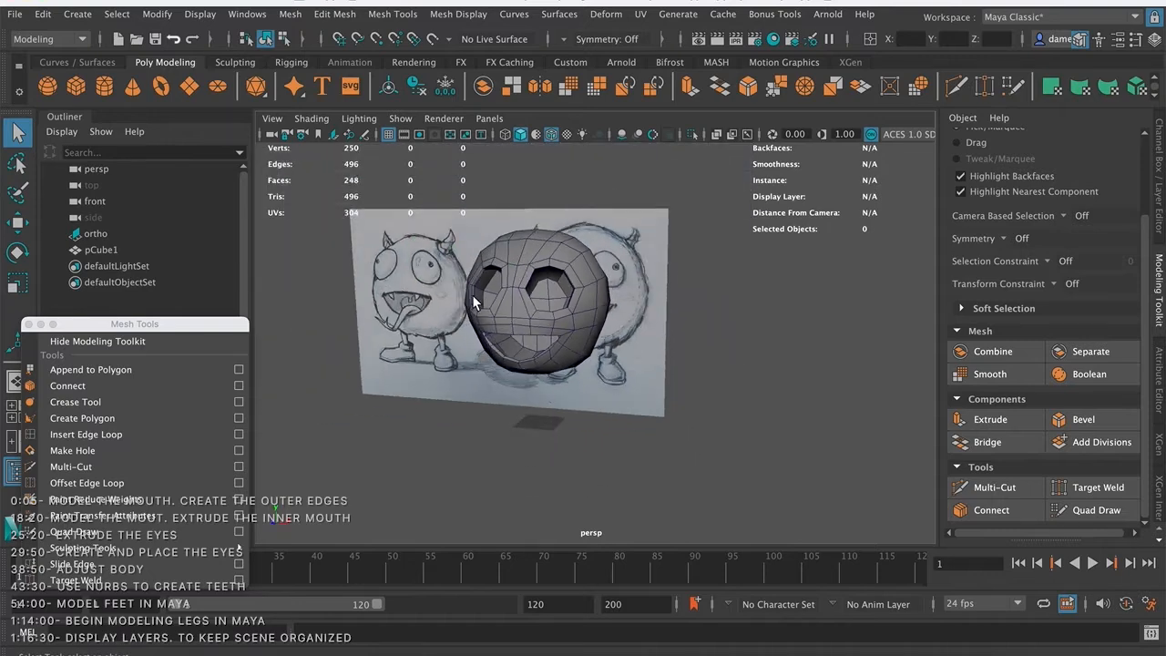
alt+drag(443, 297, 446, 314)
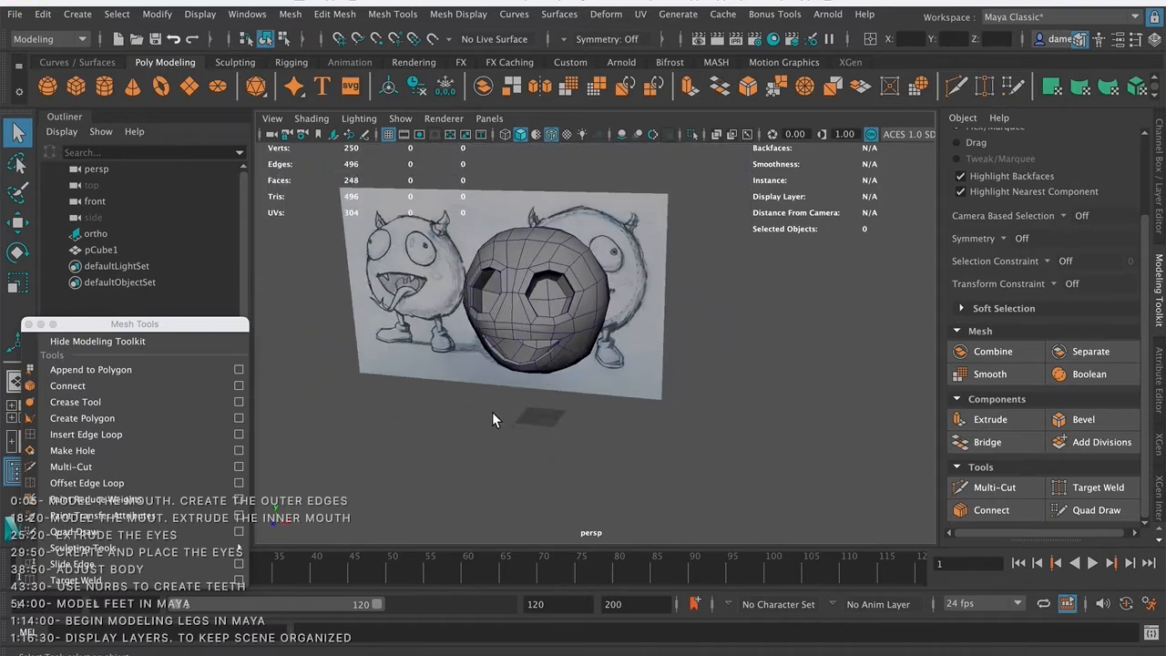
click(48, 85)
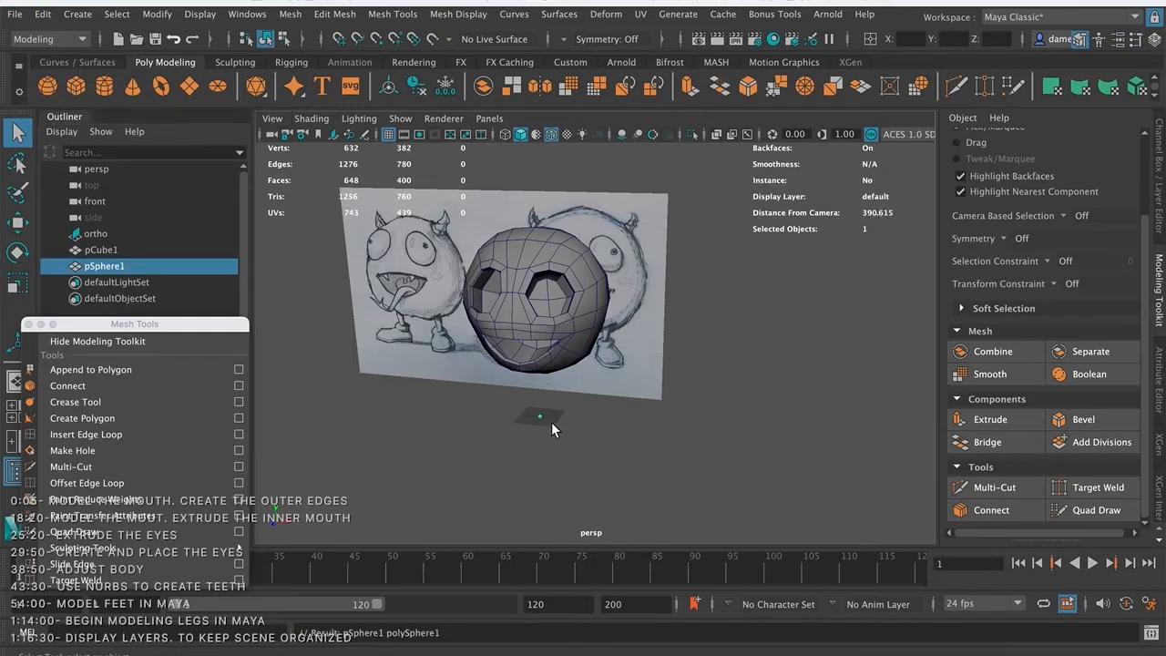
key(r)
drag(539, 416, 622, 383)
alt+middle_drag(598, 365, 599, 297)
alt+right_drag(599, 297, 546, 308)
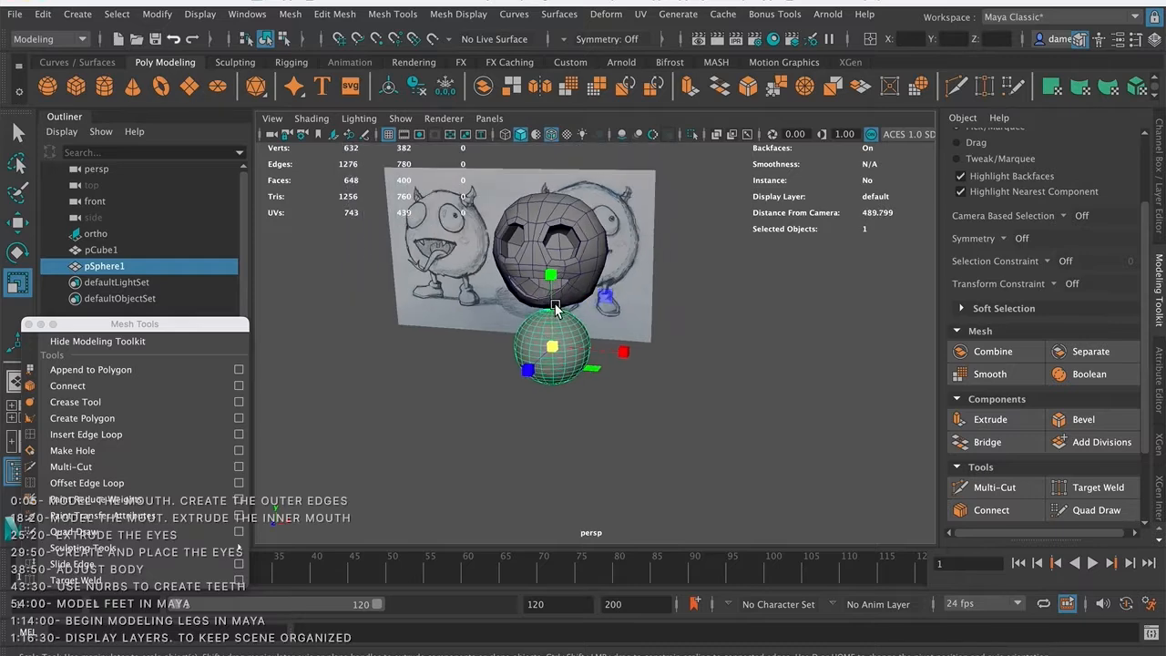
- Move the eyeball sphere forward so that it sits clear in front of the monster's head
key(w)
drag(524, 377, 555, 419)
key(q)
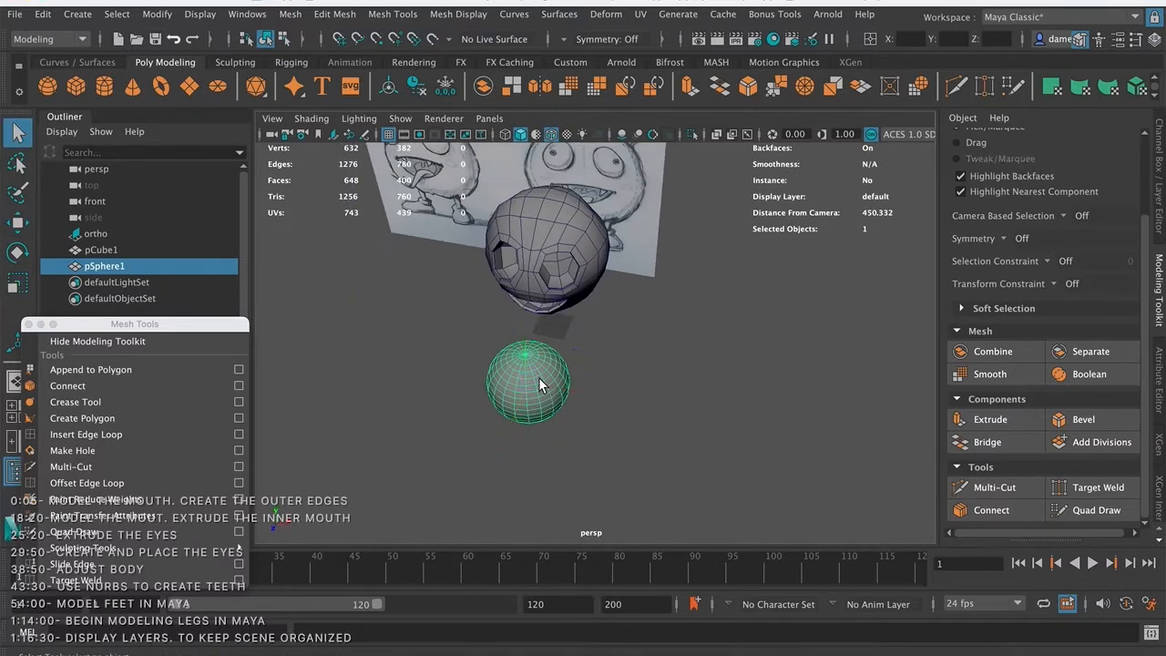
alt+drag(504, 334, 488, 296)
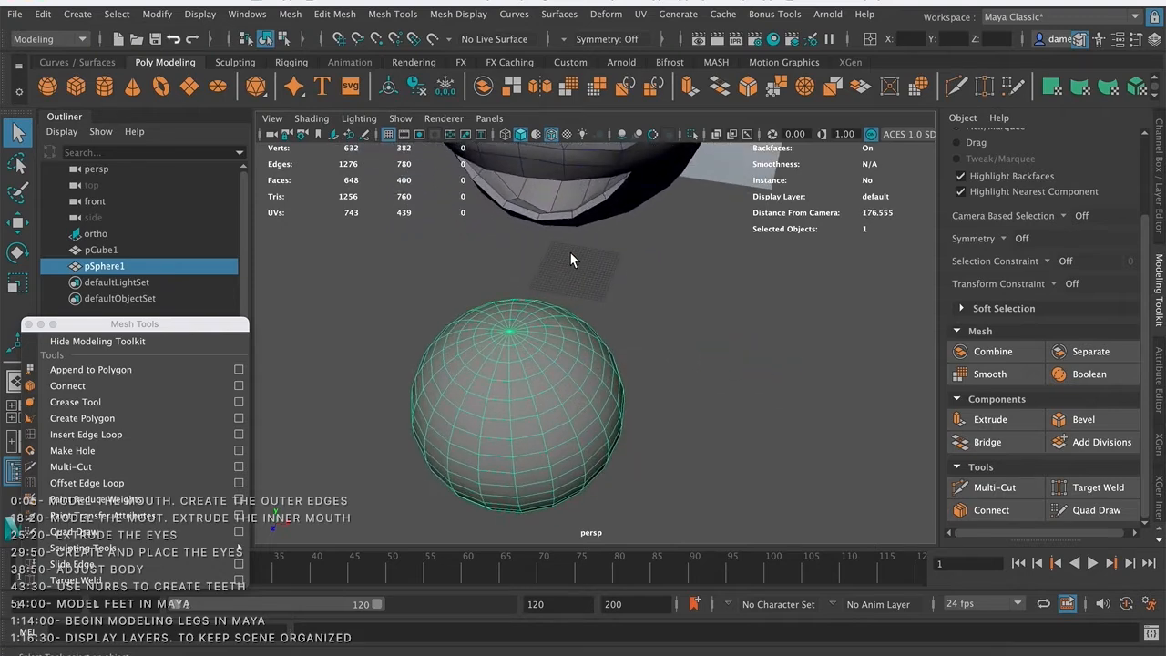
mouse_move(570, 252)
alt+mouse_down()
mouse_move(593, 213)
mouse_move(565, 226)
alt+mouse_up()
alt+middle_drag(564, 227, 560, 319)
alt+right_drag(560, 318, 481, 251)
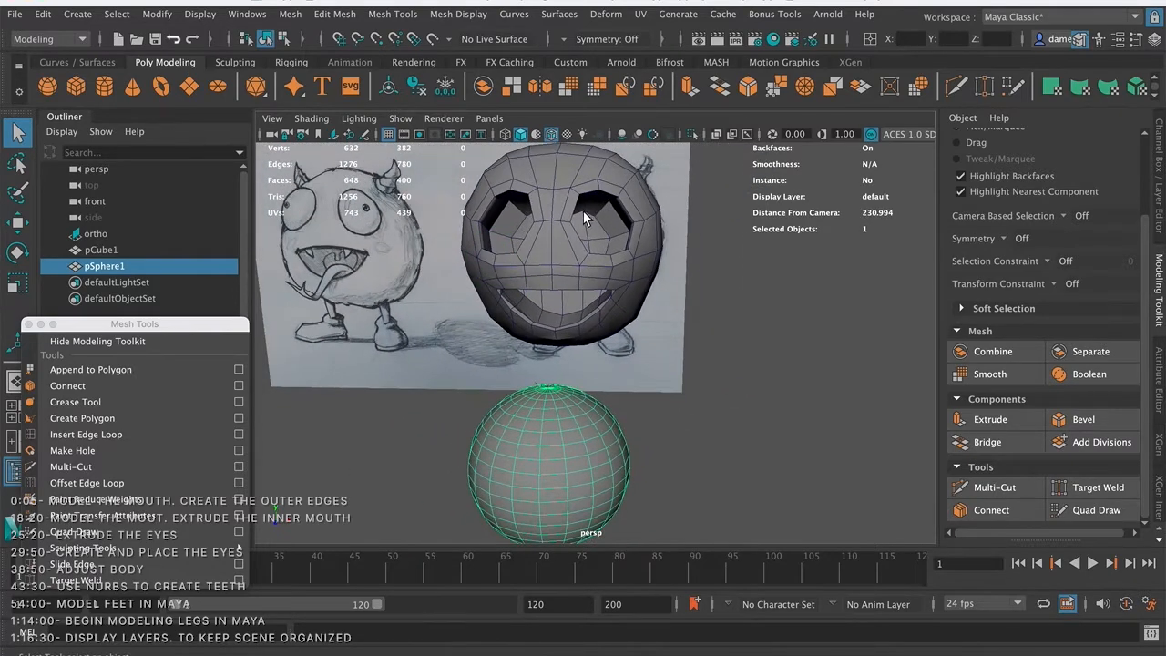
- Select the loop of faces around one of the head's eye sockets to inspect its face flow
right_drag(577, 208, 561, 252)
click(571, 206)
click(566, 208)
shift+double_click(585, 187)
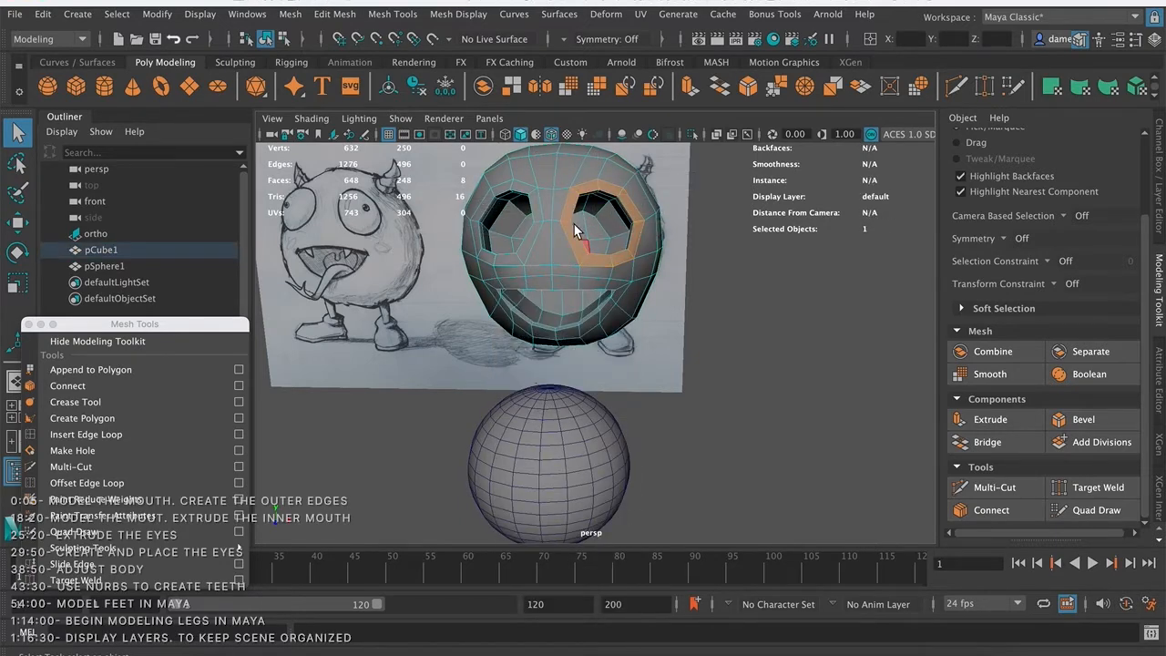
alt+drag(614, 341, 604, 308)
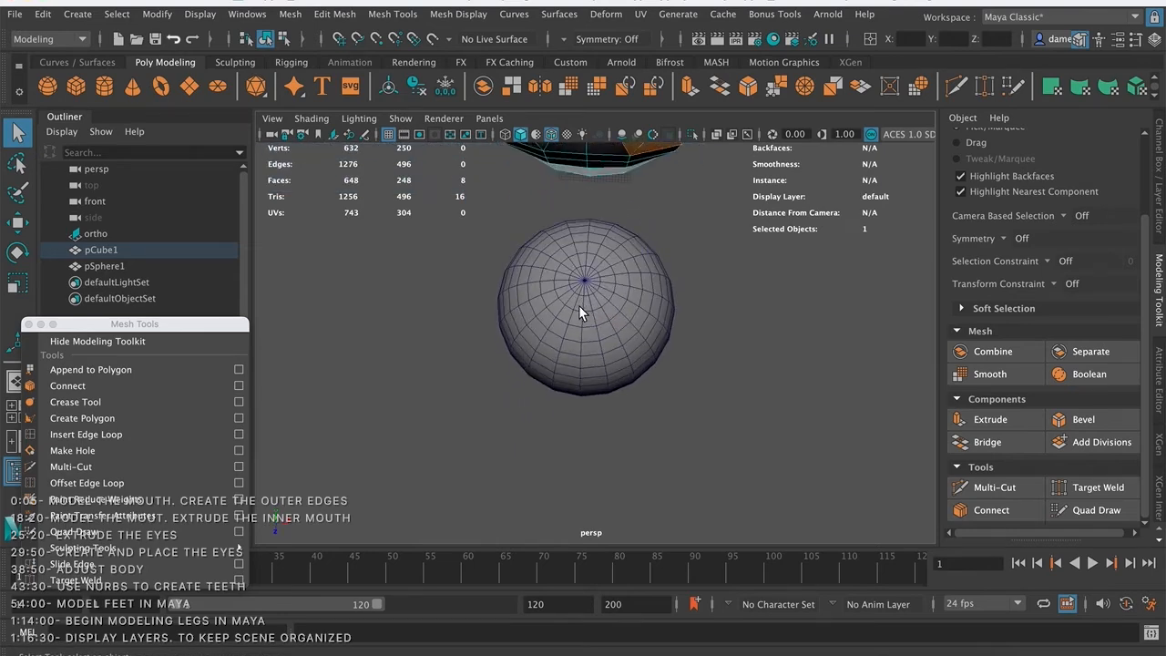
- Select a ring of faces around the sphere's upper pole and examine it from several angles
click(585, 306)
right_drag(577, 298, 593, 310)
double_click(596, 299)
alt+drag(612, 267, 632, 326)
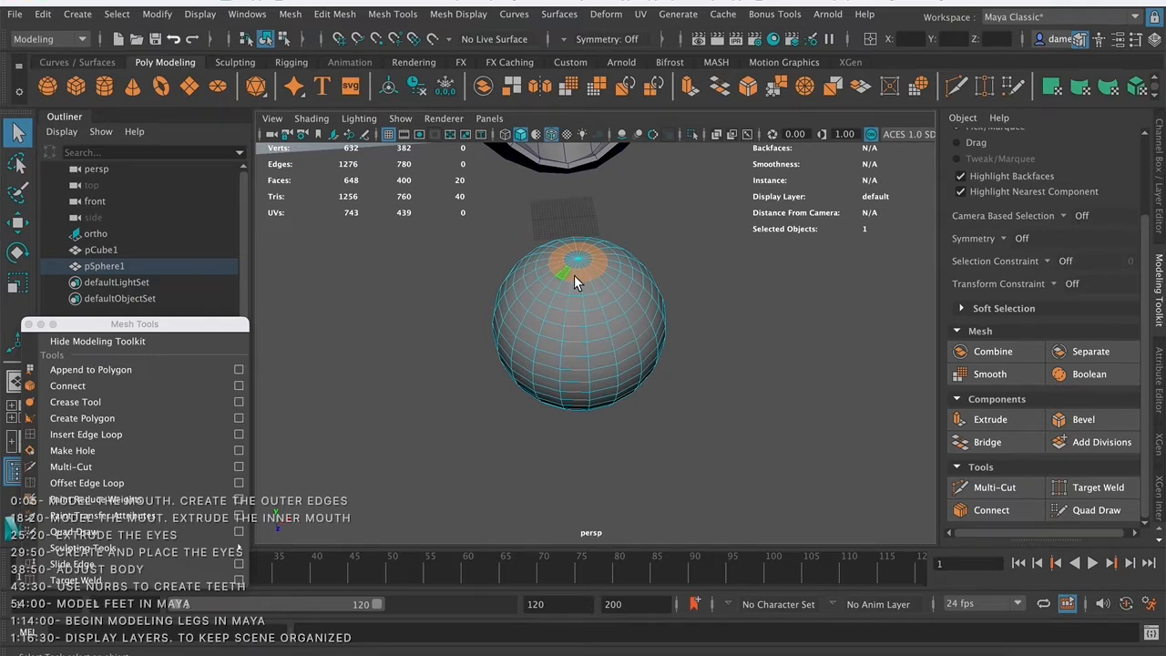
alt+drag(574, 275, 582, 258)
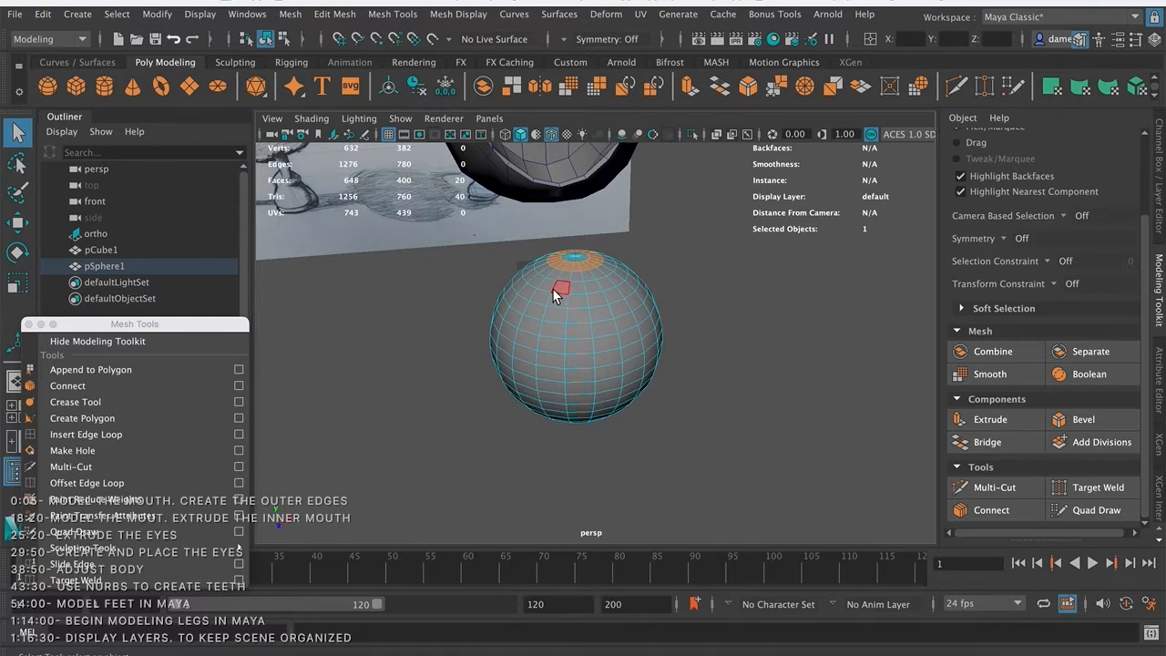
alt+drag(559, 286, 588, 278)
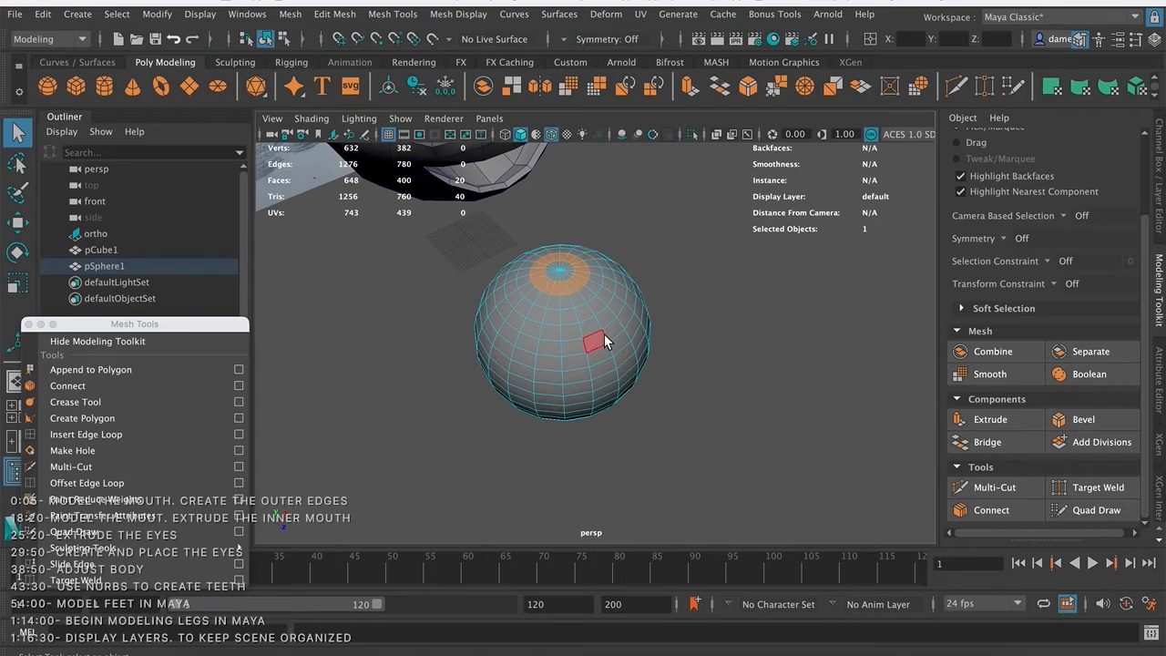
- Return to object mode with the sphere selected and open its polySphere1 creation attributes
right_drag(535, 302, 593, 203)
click(669, 337)
alt+drag(670, 337, 651, 328)
click(604, 310)
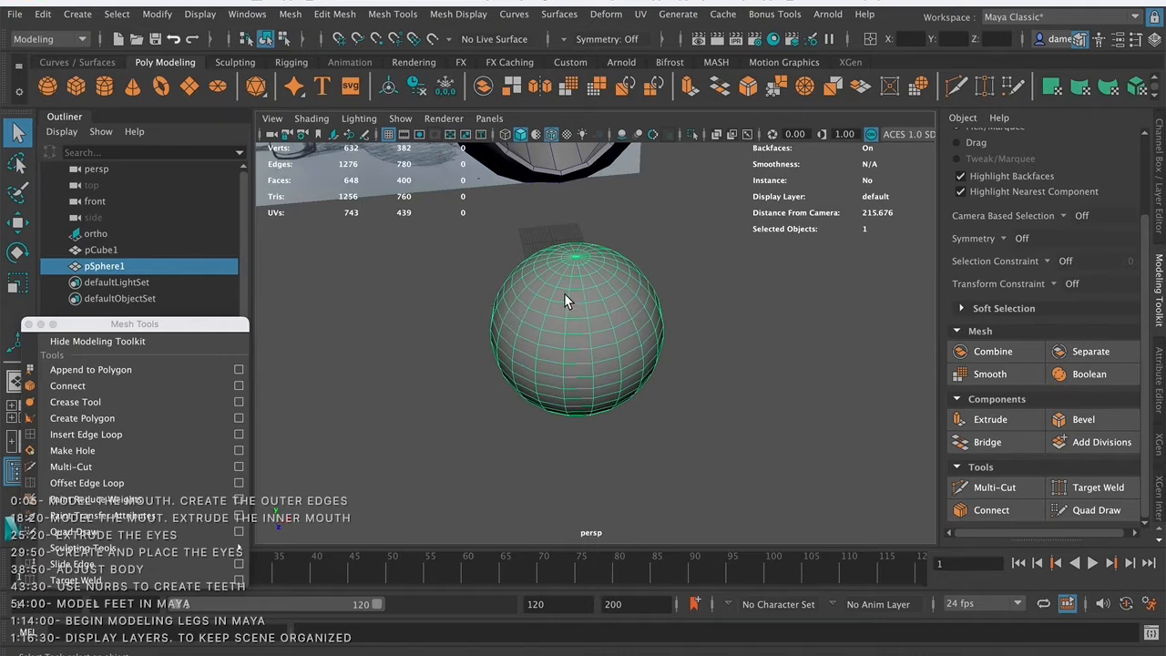
click(1159, 378)
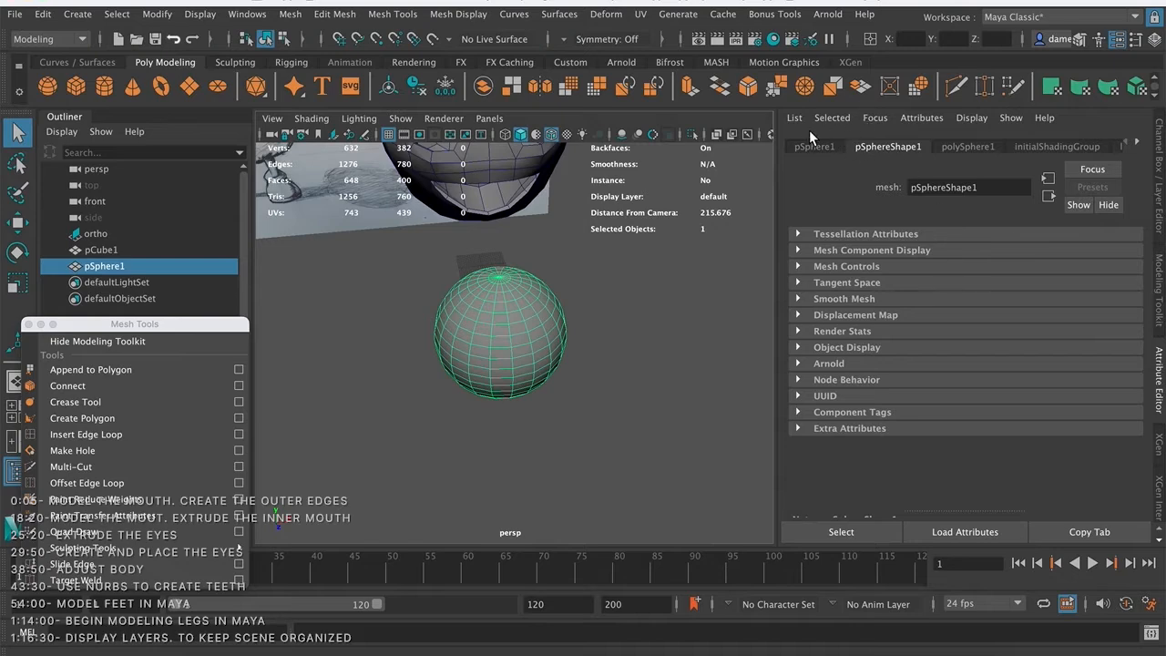
click(982, 148)
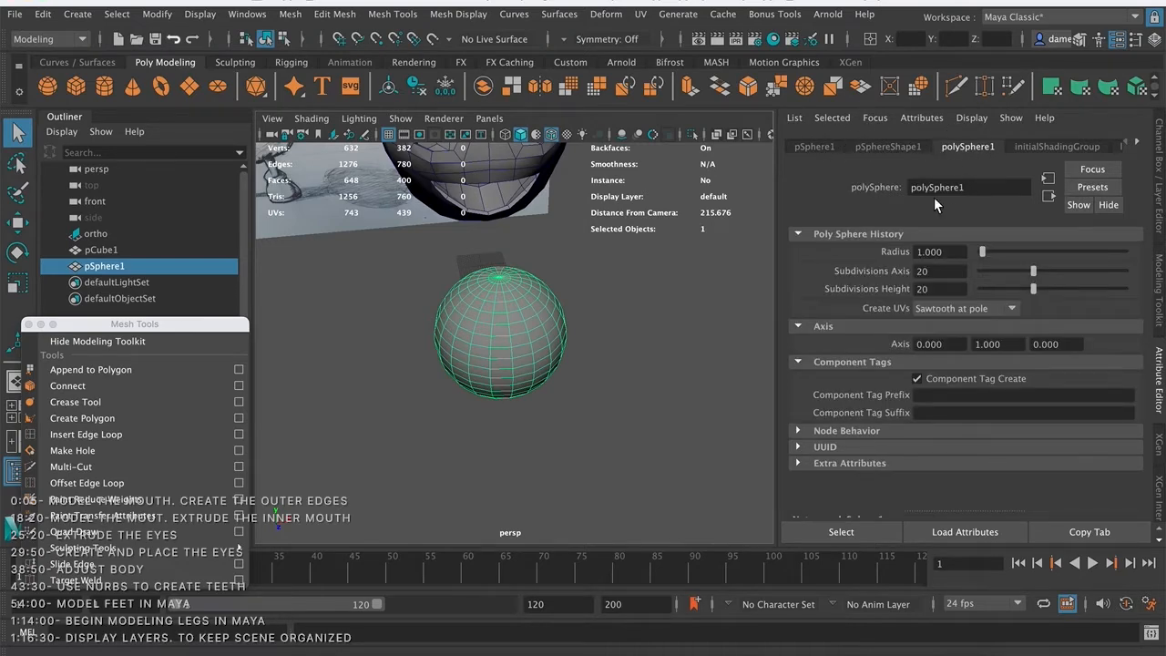
- Examine the sphere's silhouette and face density up close to judge how smooth its outline is
alt+drag(578, 268, 576, 282)
alt+right_drag(481, 283, 663, 285)
alt+middle_drag(555, 289, 541, 328)
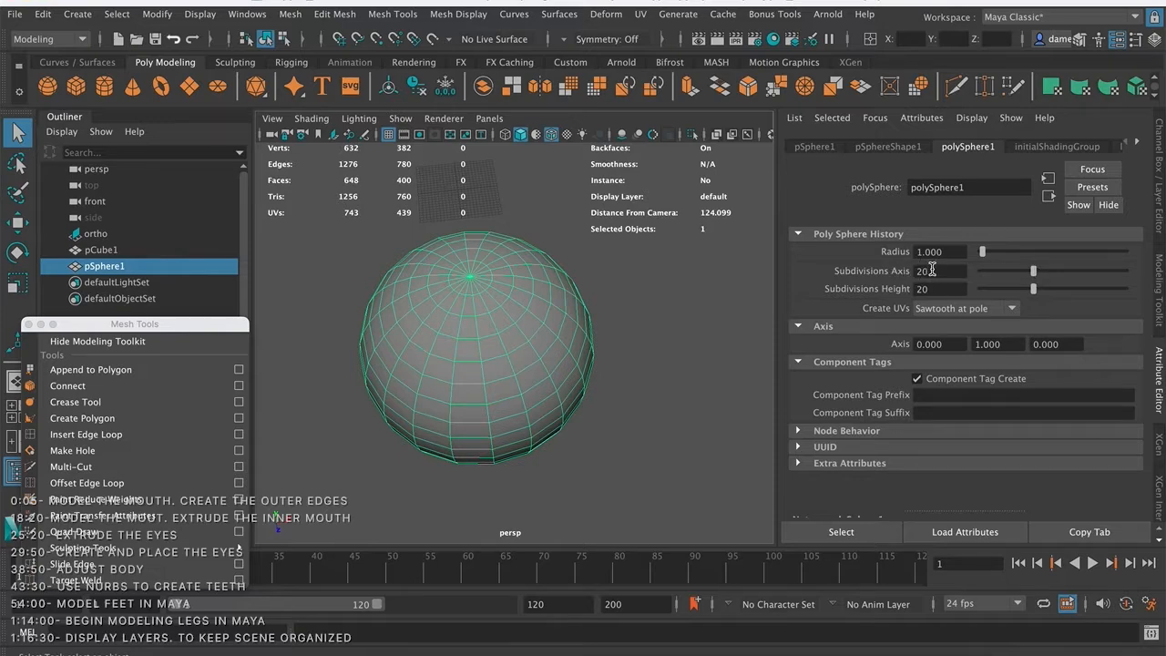
alt+right_drag(537, 299, 681, 305)
alt+middle_drag(681, 305, 545, 309)
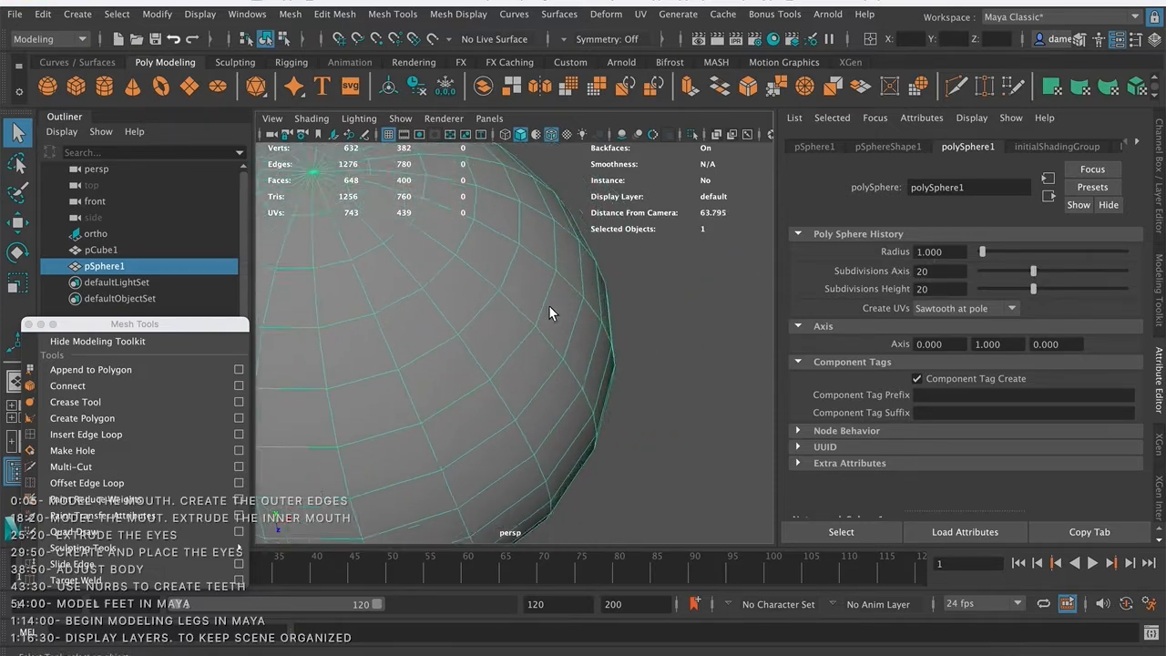
alt+right_drag(545, 310, 685, 296)
click(675, 303)
mouse_move(674, 303)
alt+mouse_down()
mouse_move(633, 305)
mouse_move(666, 302)
alt+mouse_up()
click(633, 305)
alt+right_drag(667, 301, 578, 308)
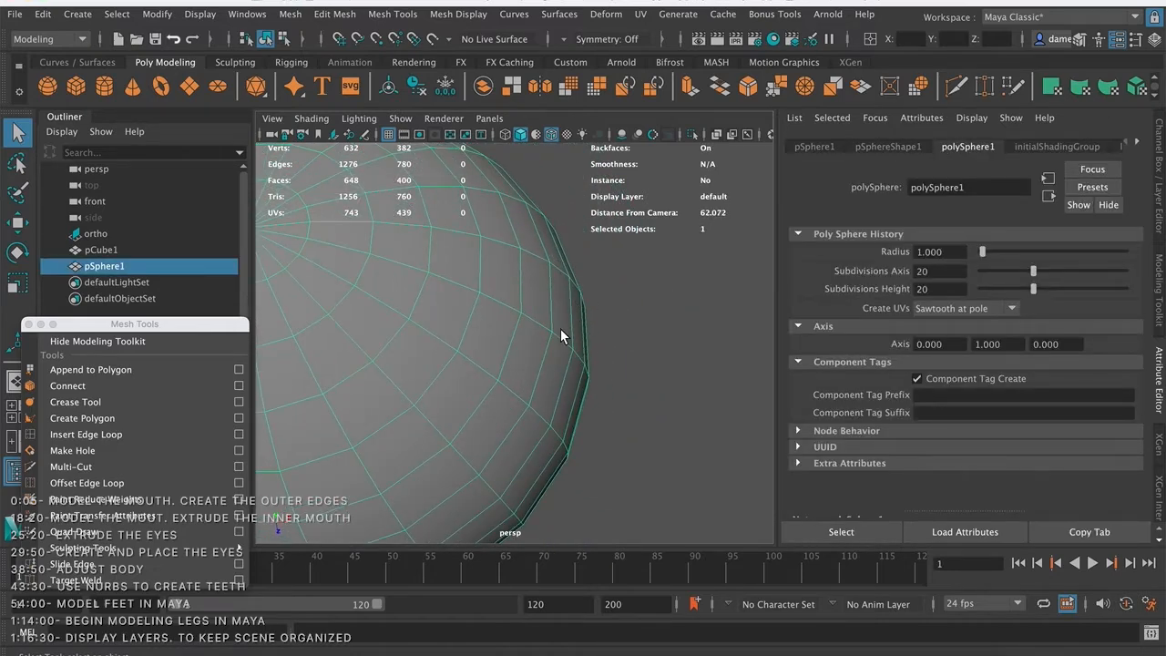
alt+right_drag(546, 311, 482, 331)
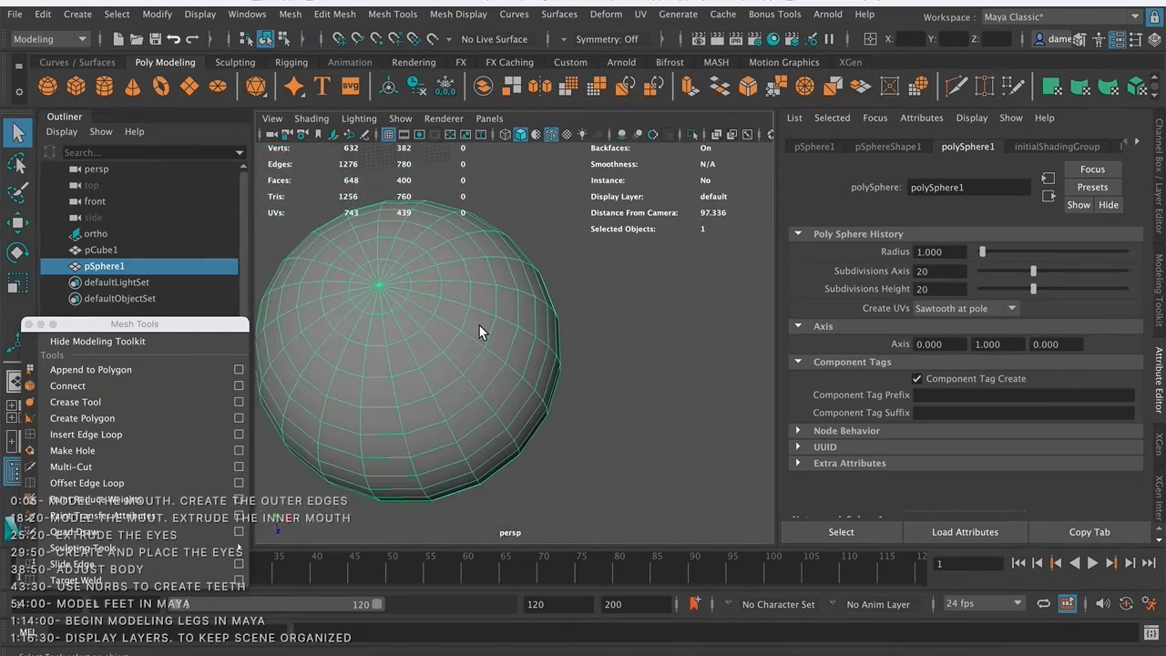
alt+middle_drag(482, 331, 536, 307)
alt+right_drag(535, 307, 521, 308)
mouse_move(539, 298)
alt+mouse_down()
mouse_move(545, 310)
mouse_move(549, 301)
alt+mouse_up()
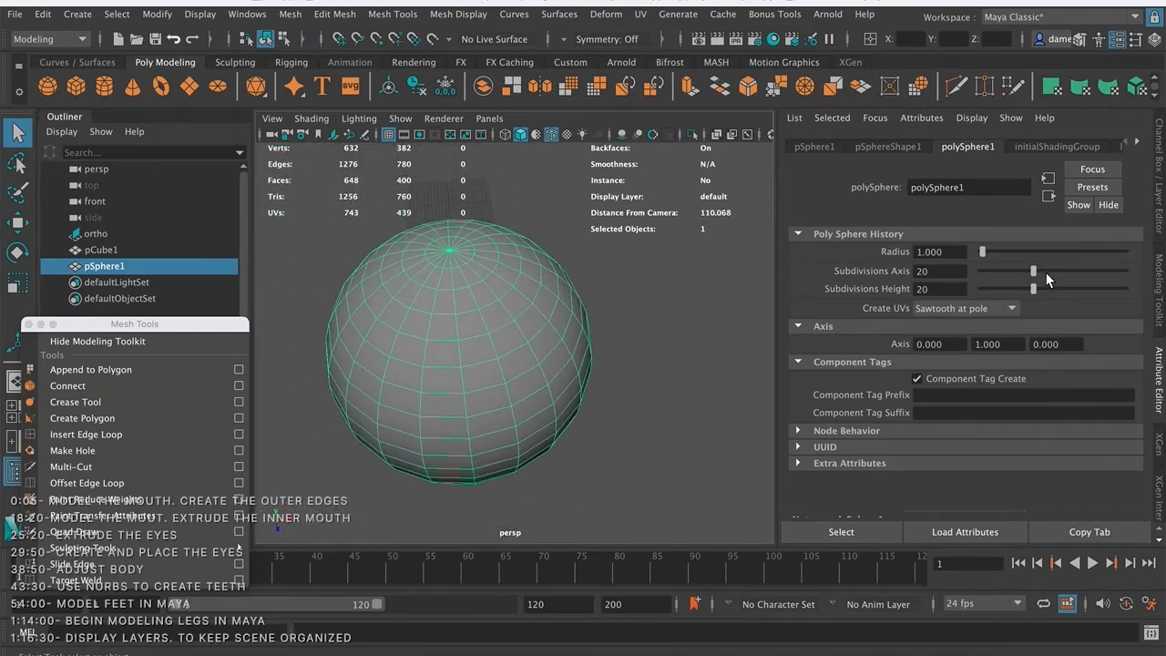
- Raise the sphere's Subdivisions Axis and Subdivisions Height to 50
drag(1034, 271, 1125, 271)
drag(1033, 288, 1125, 287)
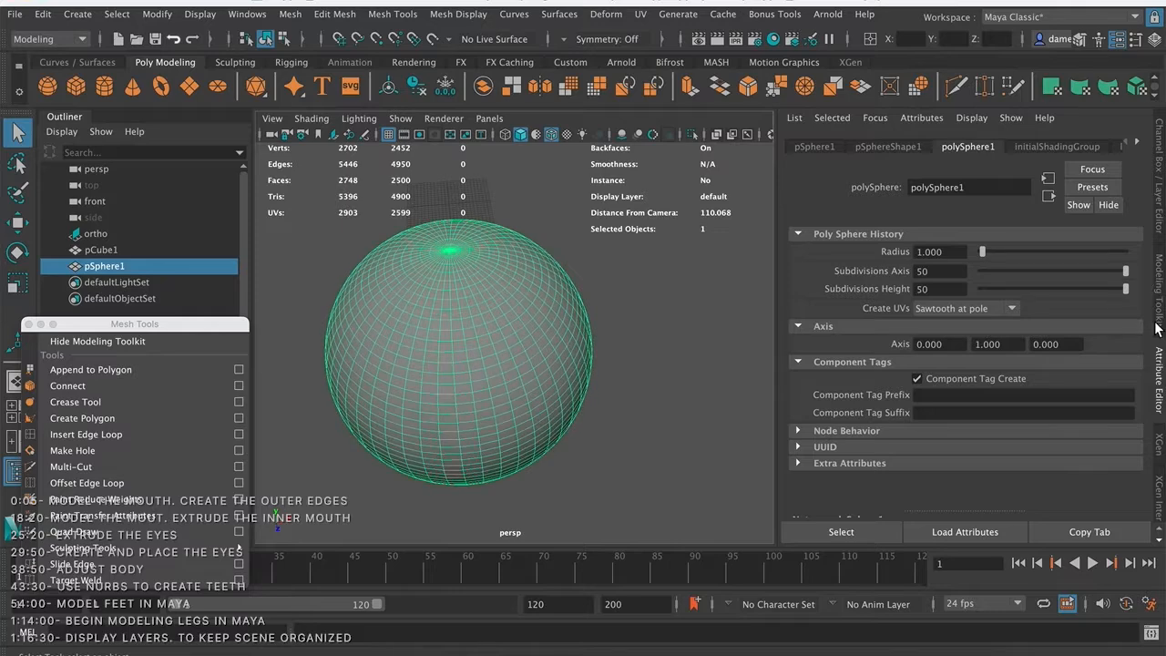
alt+drag(580, 262, 557, 315)
- Try a value of 40 for both the sphere's Subdivisions Axis and Subdivisions Height
double_click(936, 270)
text(40)
key(Return)
double_click(935, 289)
text(40)
key(Return)
alt+drag(635, 371, 625, 315)
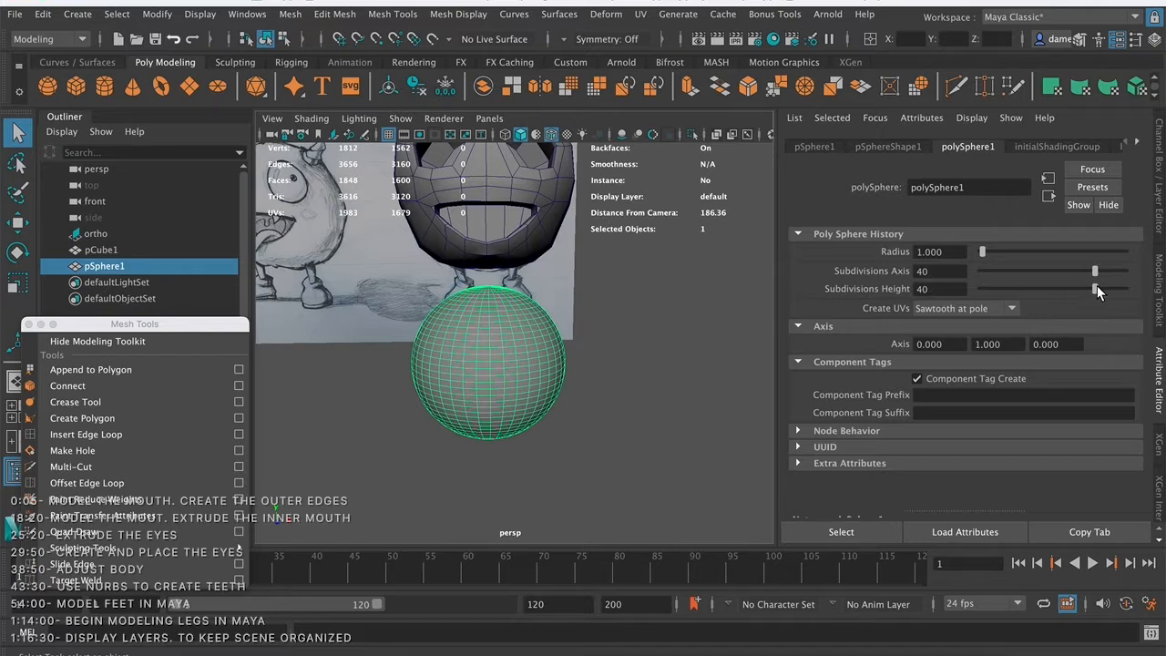
- Set the sphere's Subdivisions Axis and Height both to 50 and keep the sphere selected
drag(1095, 270, 1137, 290)
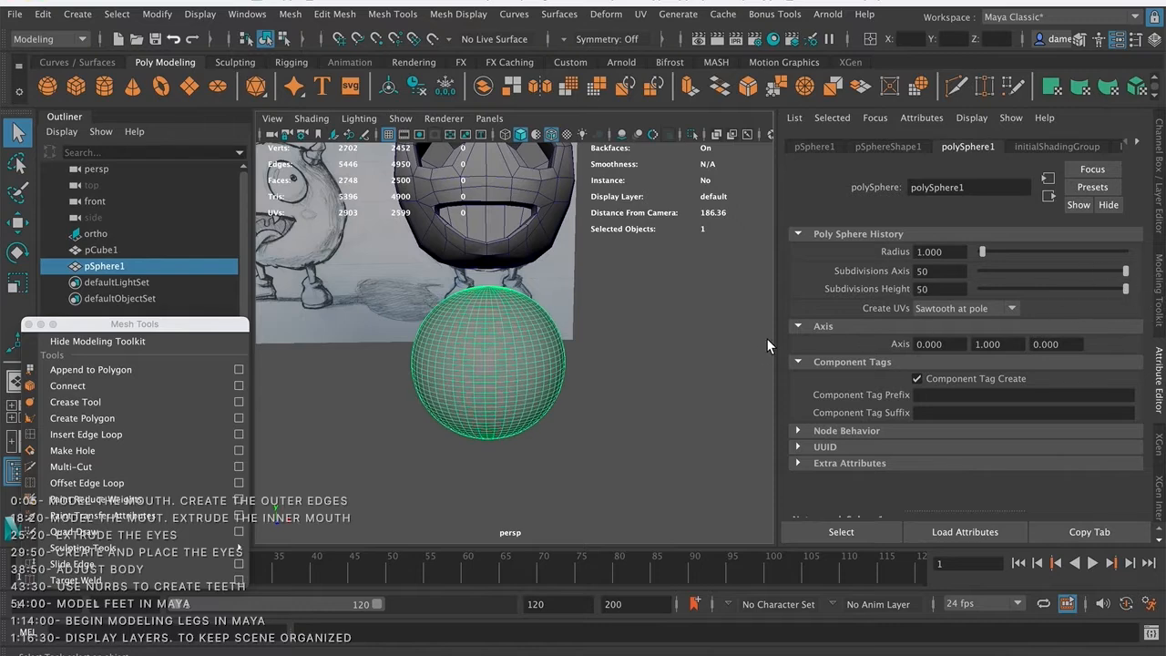
click(635, 347)
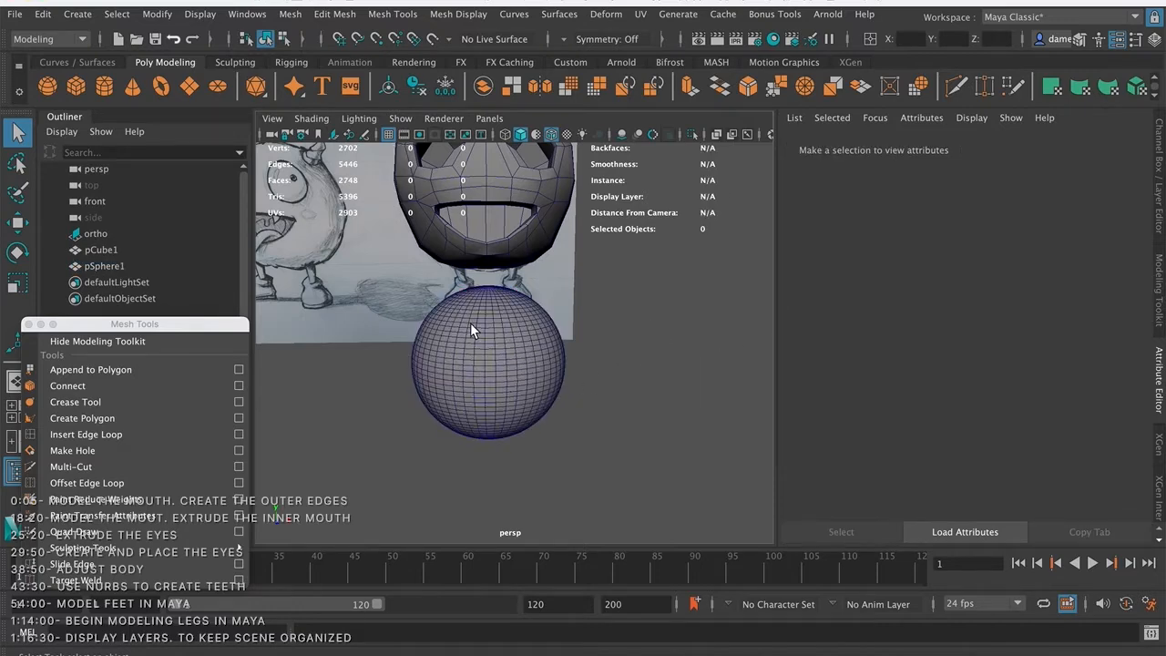
click(507, 344)
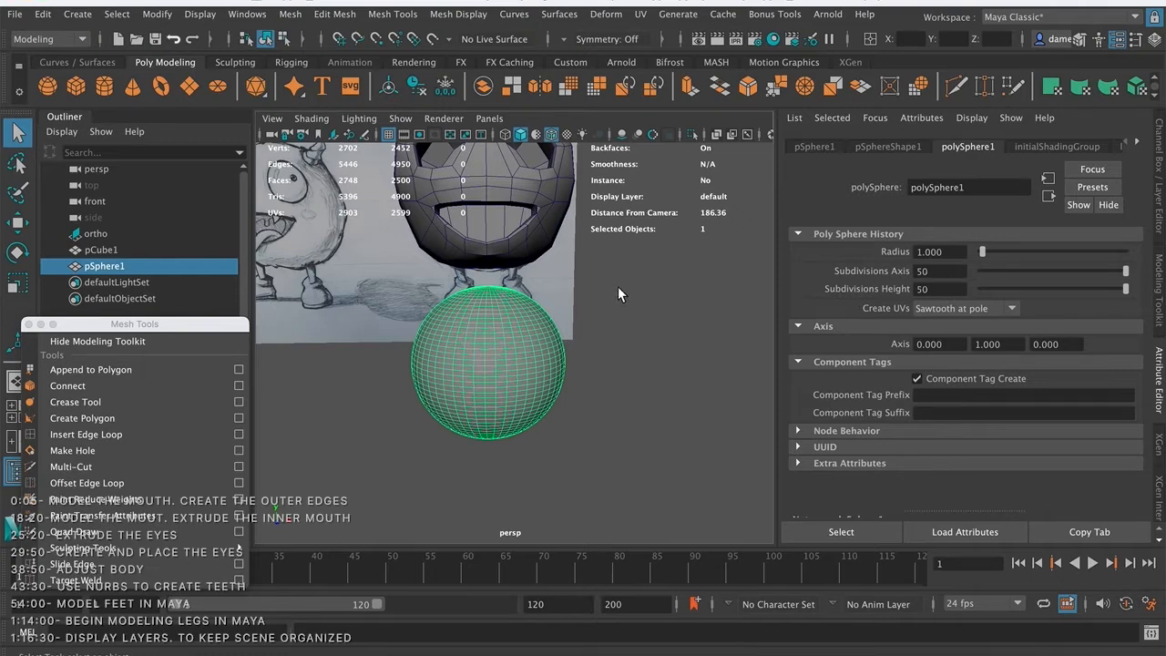
alt+drag(548, 293, 445, 331)
alt+right_drag(445, 331, 546, 299)
alt+middle_drag(528, 314, 553, 321)
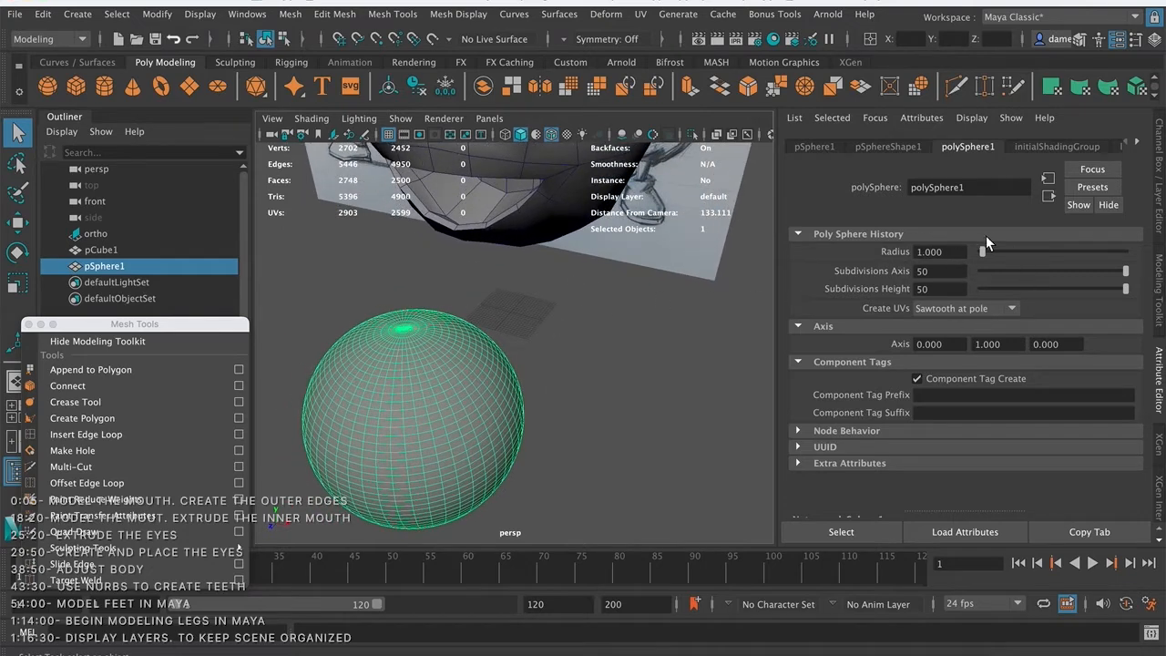
alt+drag(509, 288, 561, 312)
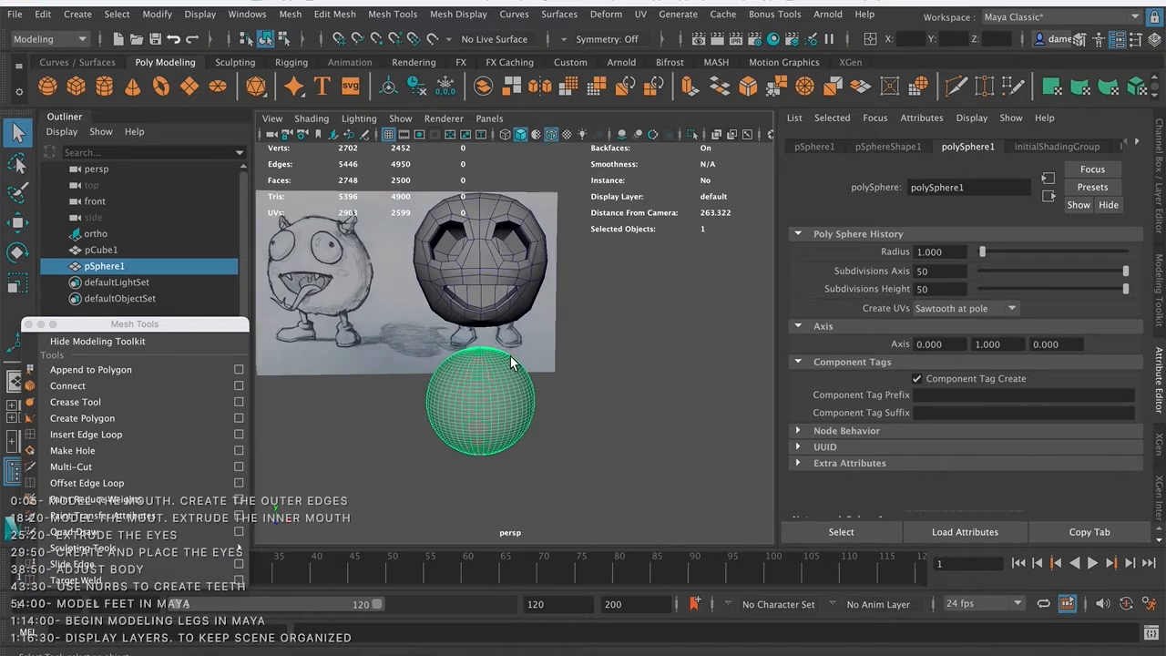
- Rotate the eyeball sphere 90 degrees about X so that its pole faces forward
click(11, 407)
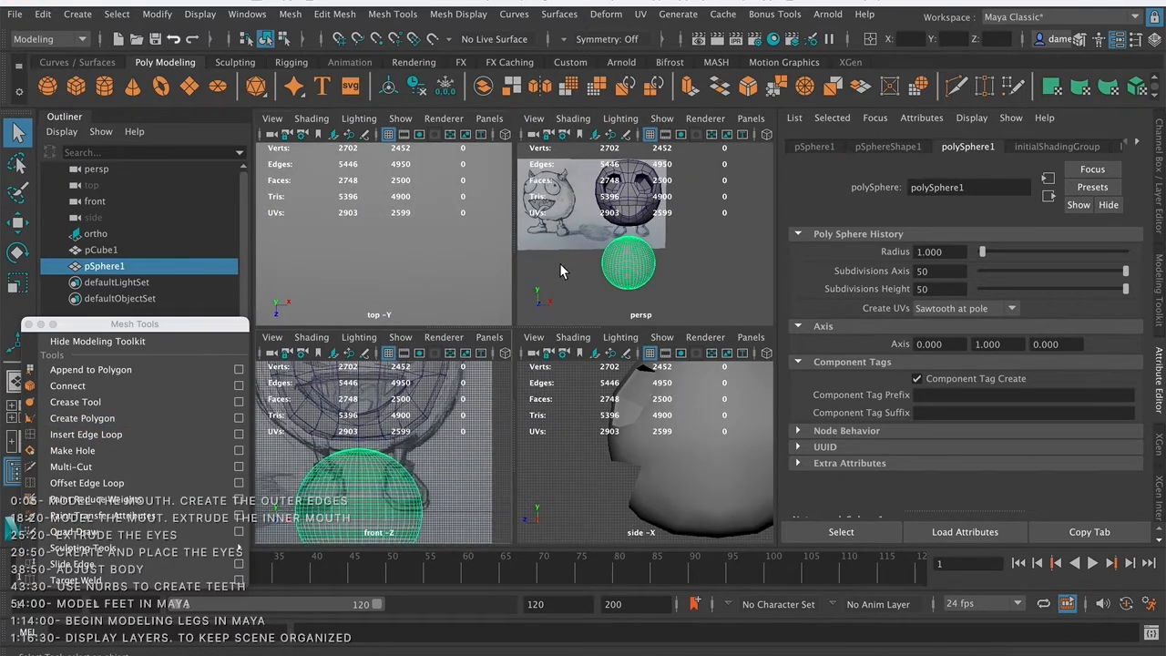
alt+drag(655, 250, 499, 295)
key(space)
key(r)
key(e)
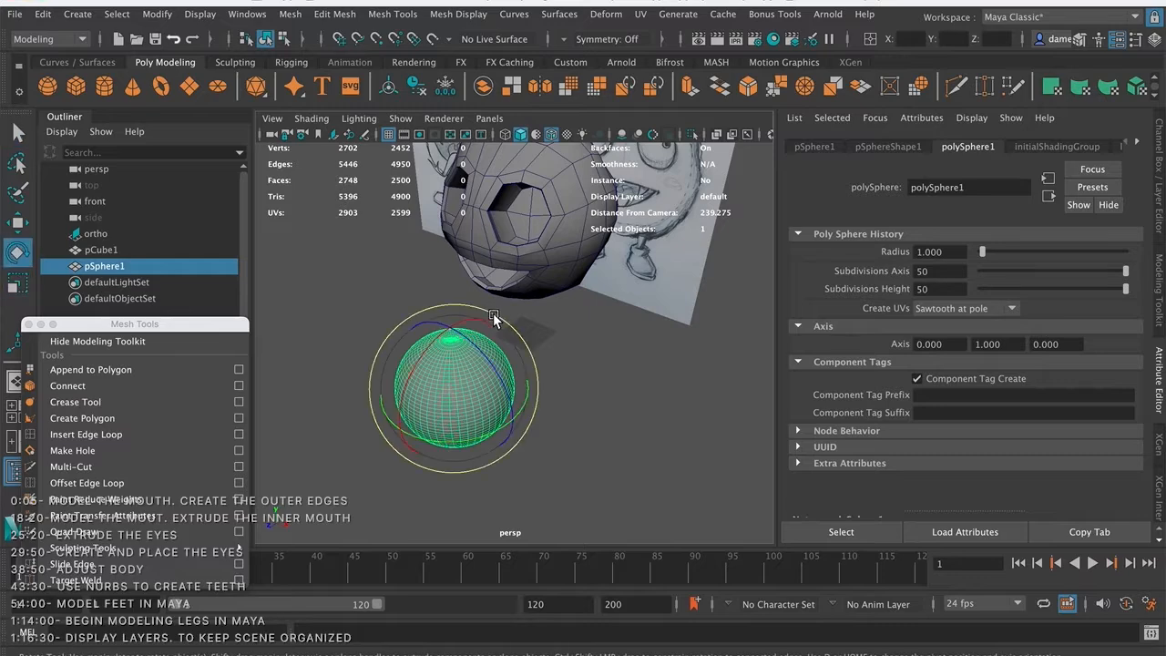
alt+drag(531, 333, 541, 328)
alt+middle_drag(541, 328, 562, 248)
alt+drag(562, 247, 550, 302)
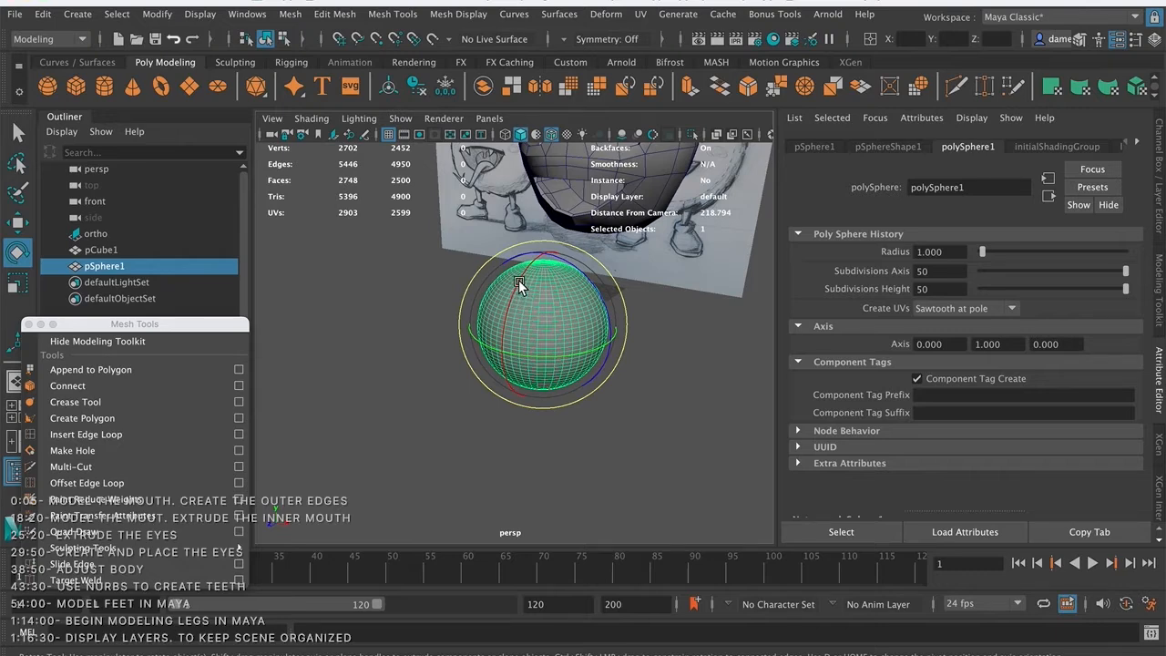
drag(521, 273, 503, 325)
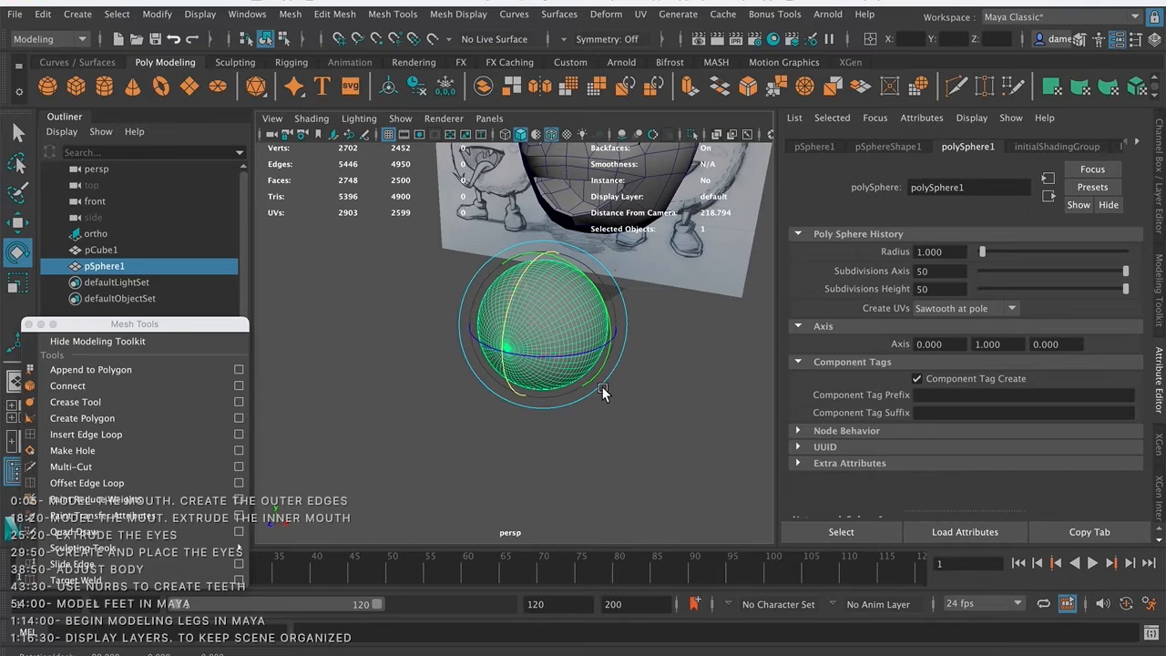
alt+middle_drag(585, 370, 546, 356)
alt+drag(546, 356, 512, 351)
alt+drag(612, 387, 519, 365)
alt+right_drag(517, 364, 460, 383)
mouse_move(440, 399)
alt+mouse_down()
mouse_move(422, 401)
mouse_move(474, 392)
alt+mouse_up()
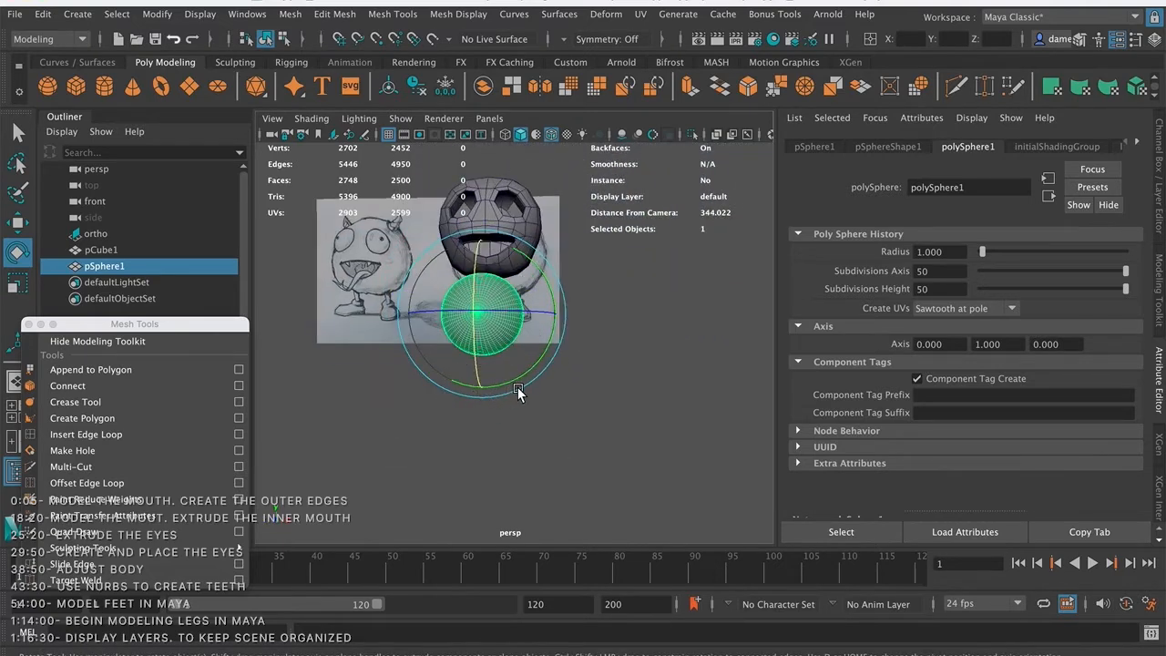
- Show all four views, fit the models in the front and top views, and enable Wireframe on Shaded in the top view
key(space)
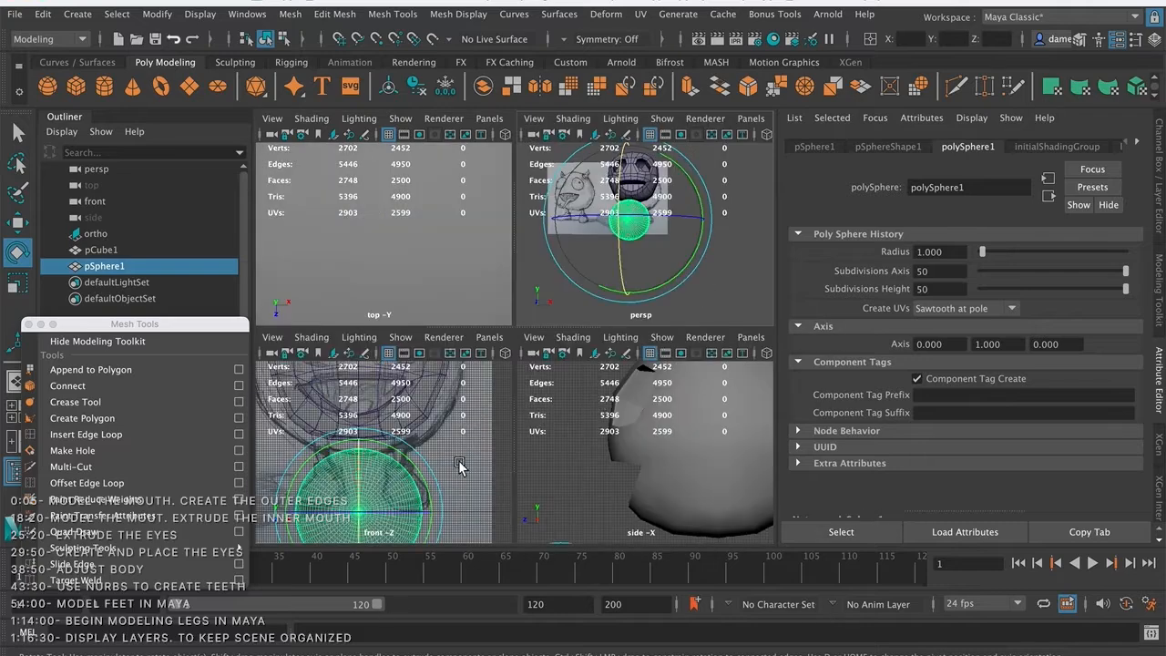
alt+right_drag(432, 490, 246, 428)
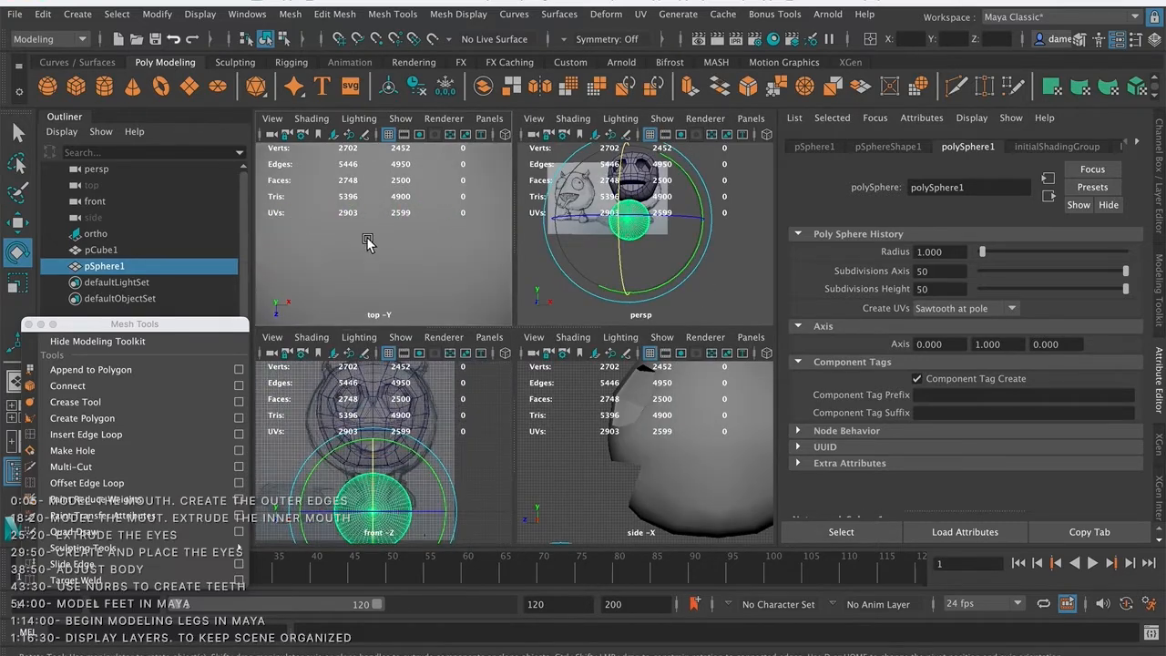
alt+right_drag(461, 258, 369, 206)
click(312, 118)
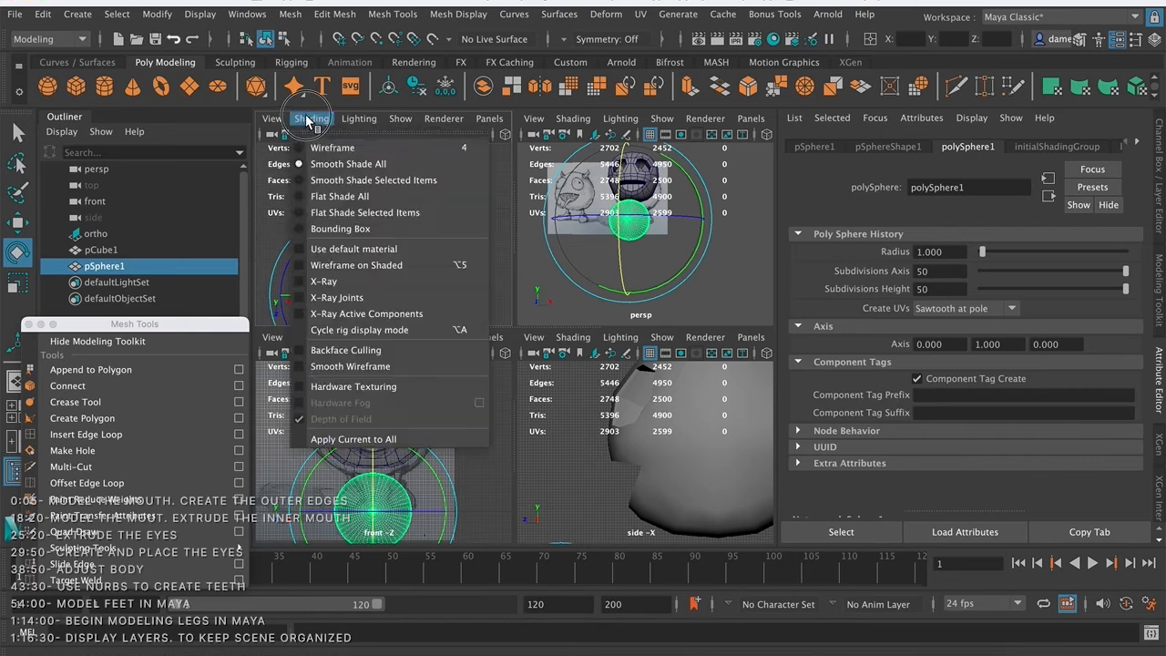
click(369, 265)
- Turn on X-Ray shading in the side view, select the head mesh and maximize that view
click(572, 337)
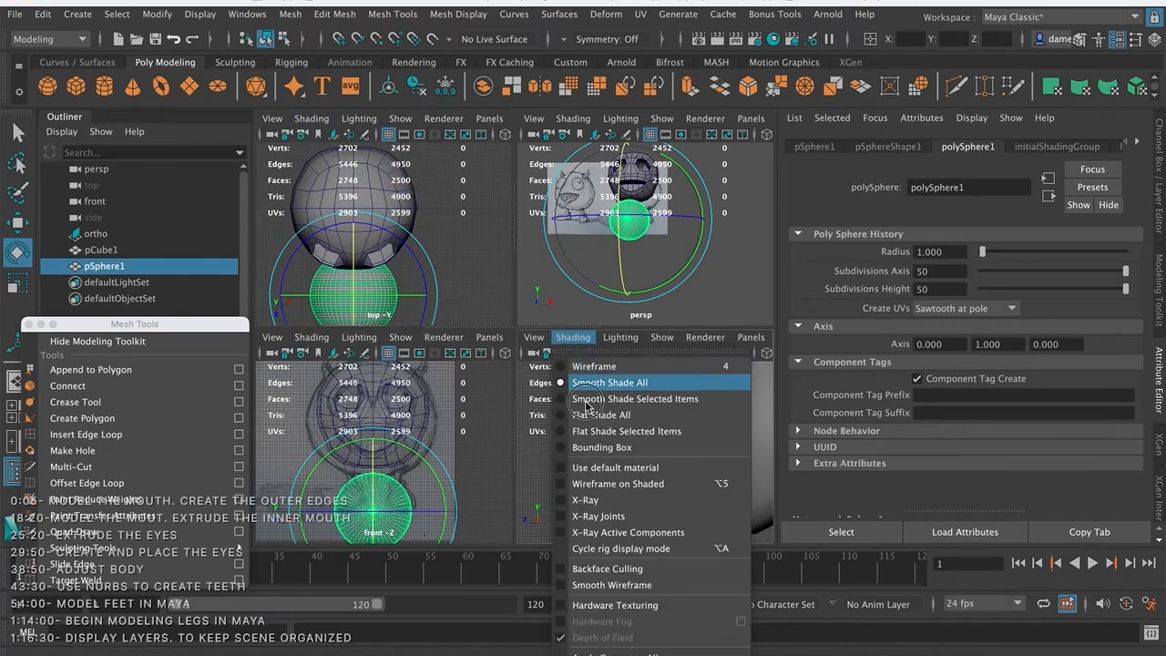
click(590, 499)
click(702, 446)
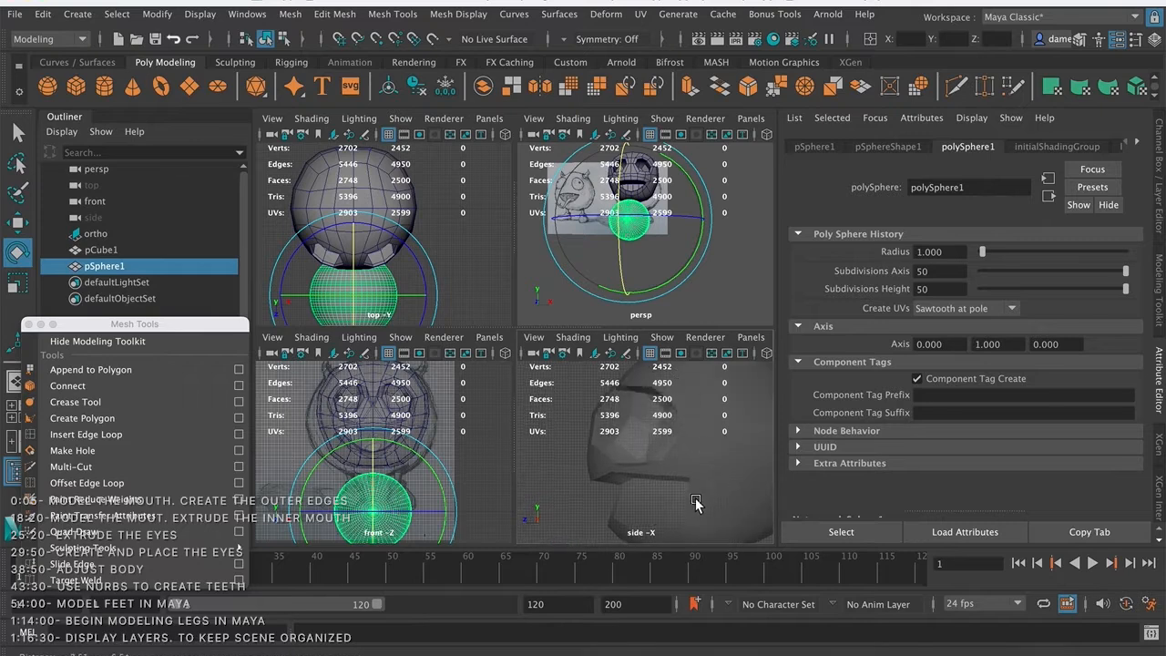
key(q)
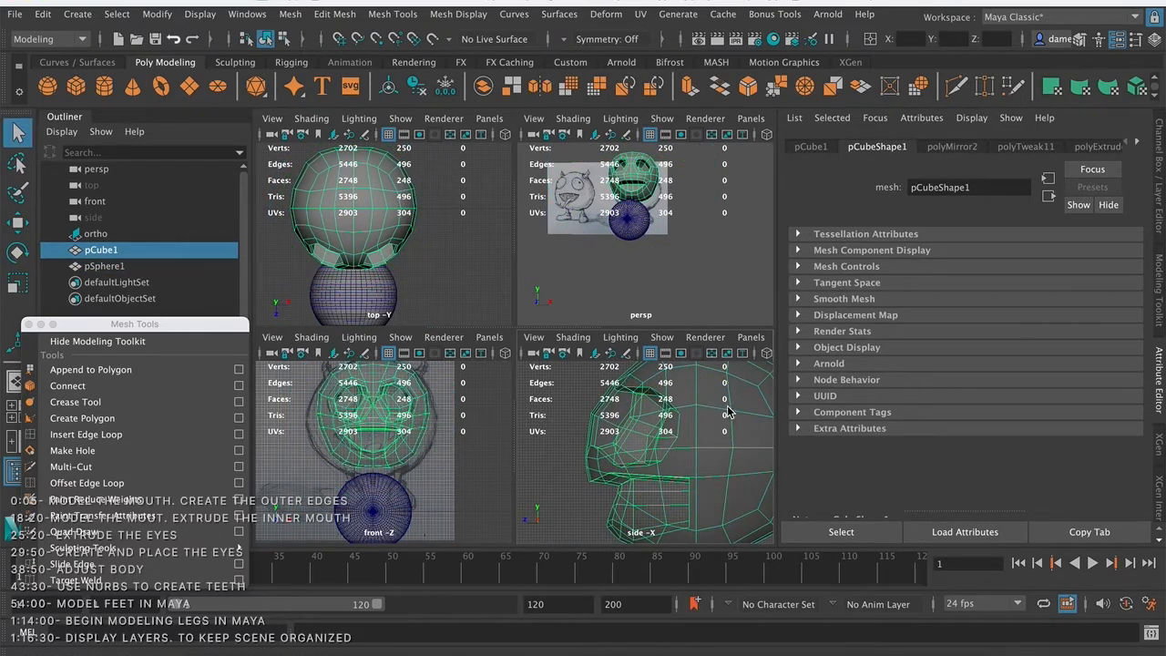
key(space)
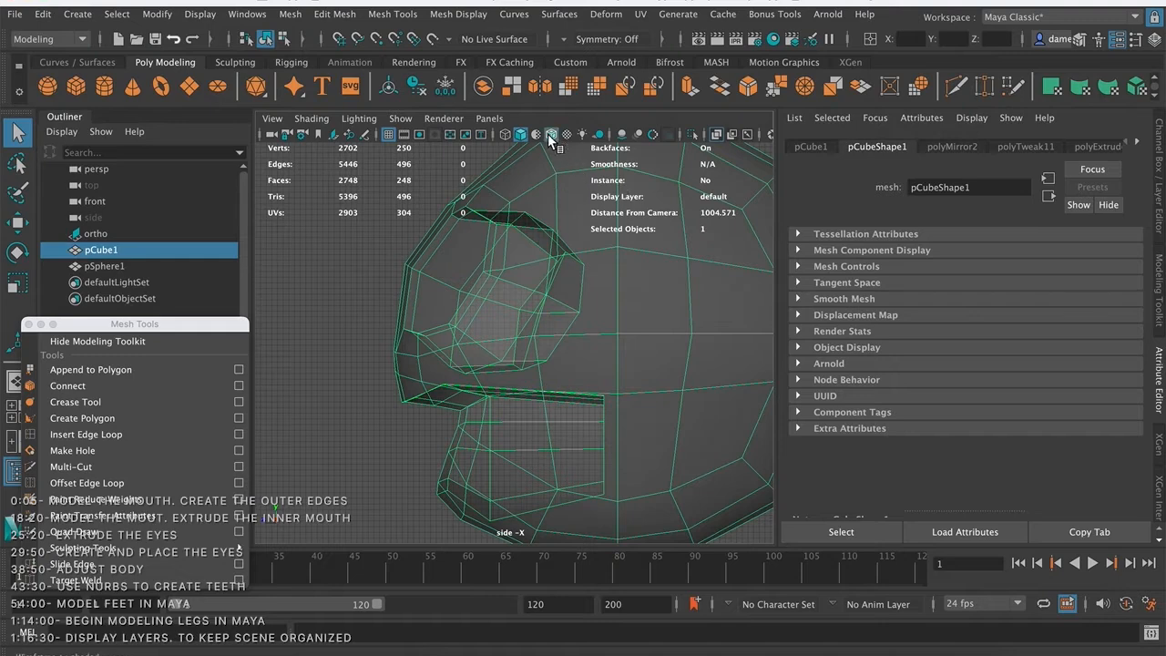
- Select the eyeball sphere and move it up over the sketch's right-hand eye in the front view
key(space)
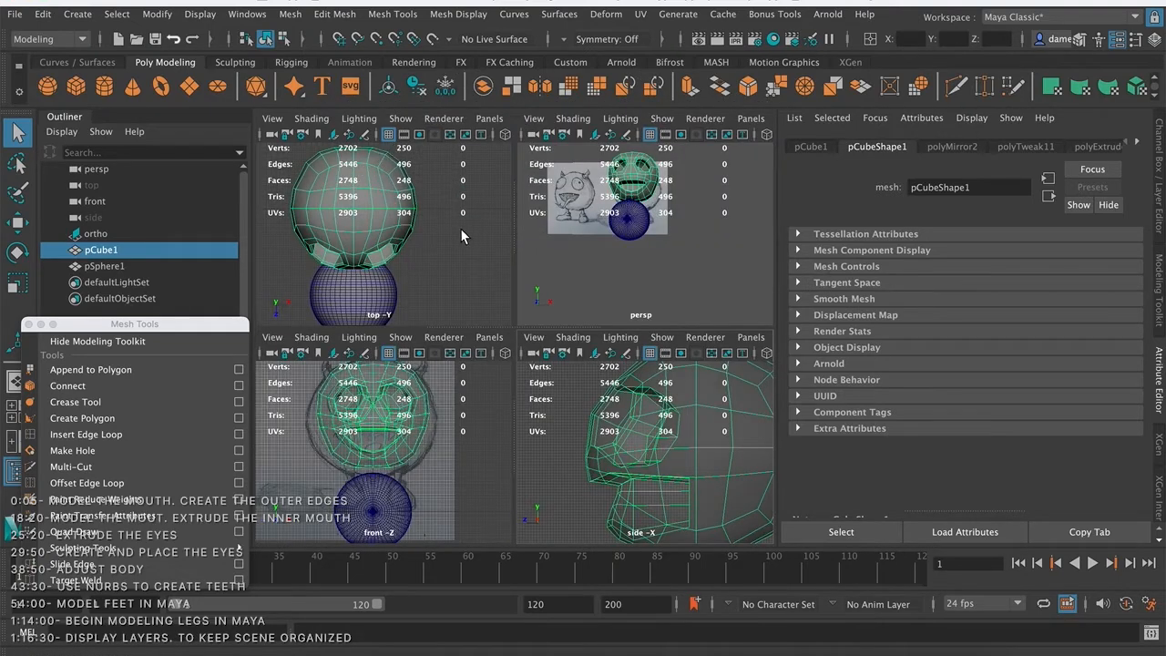
key(space)
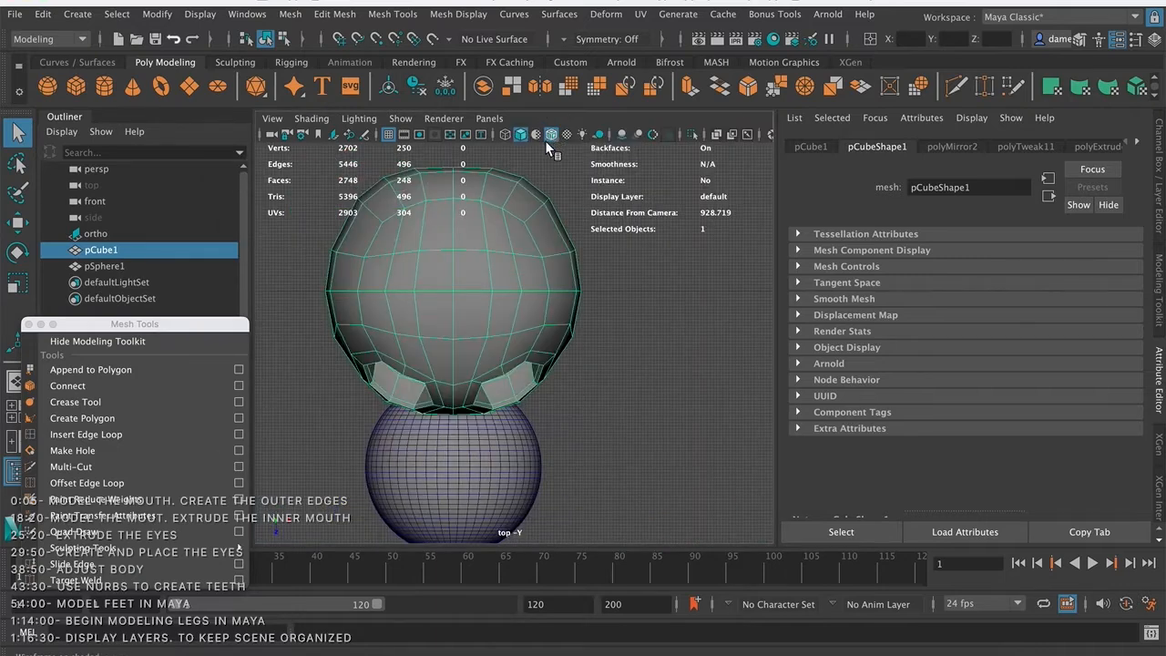
key(space)
alt+middle_drag(409, 441, 425, 463)
alt+right_drag(425, 464, 424, 453)
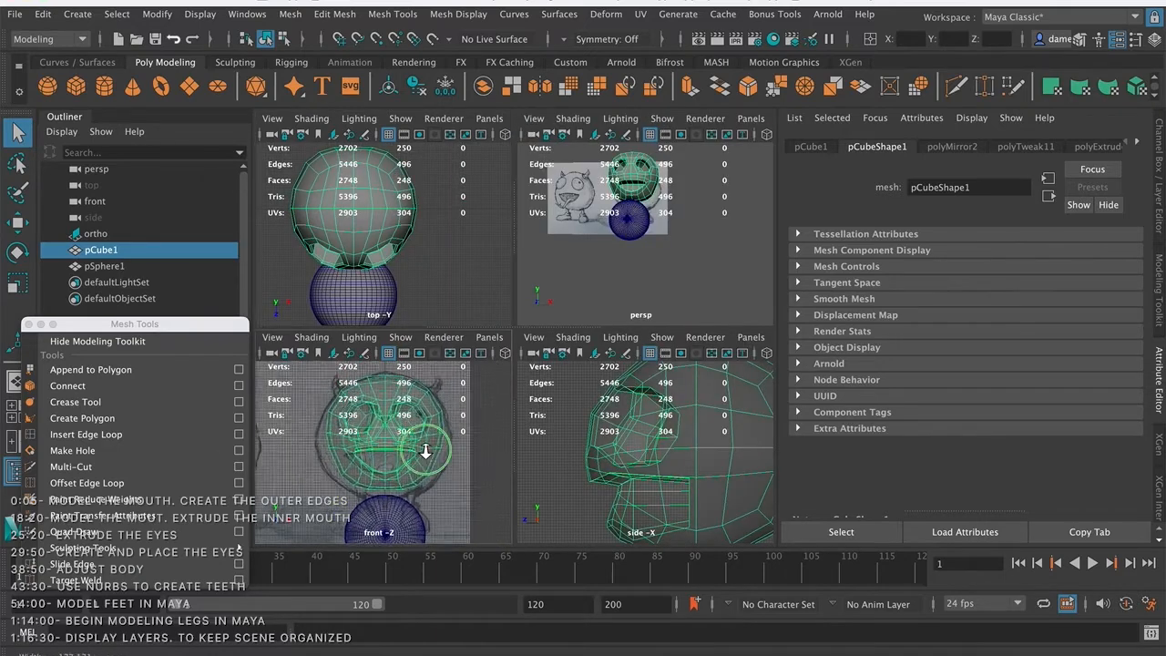
click(410, 506)
key(w)
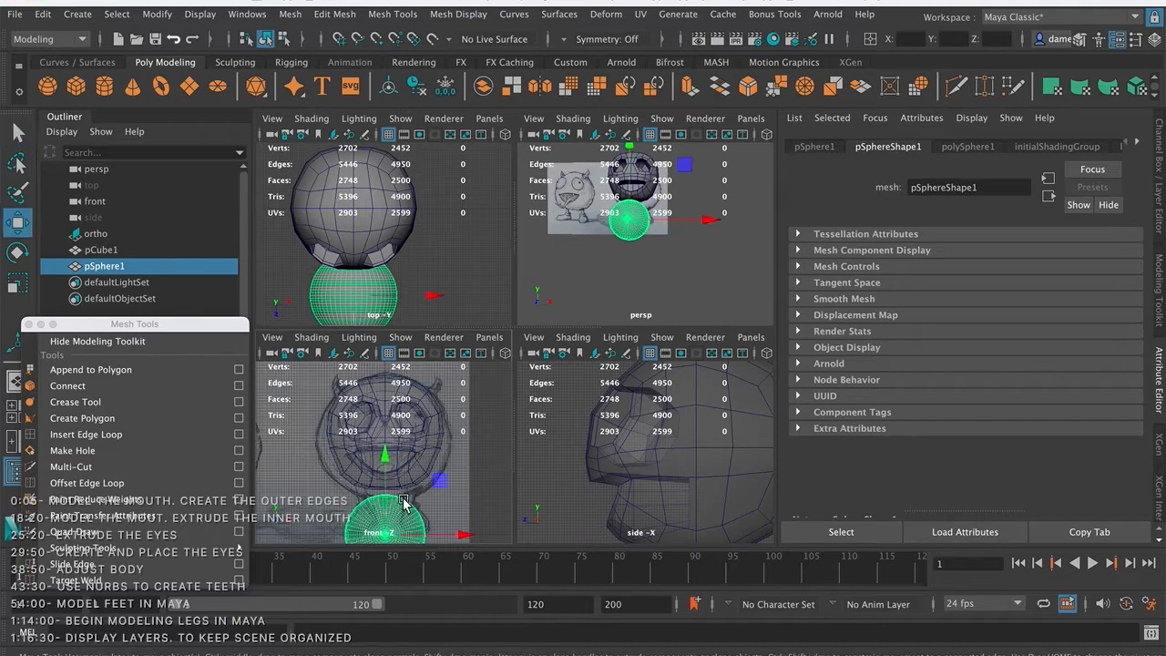
drag(387, 524, 414, 411)
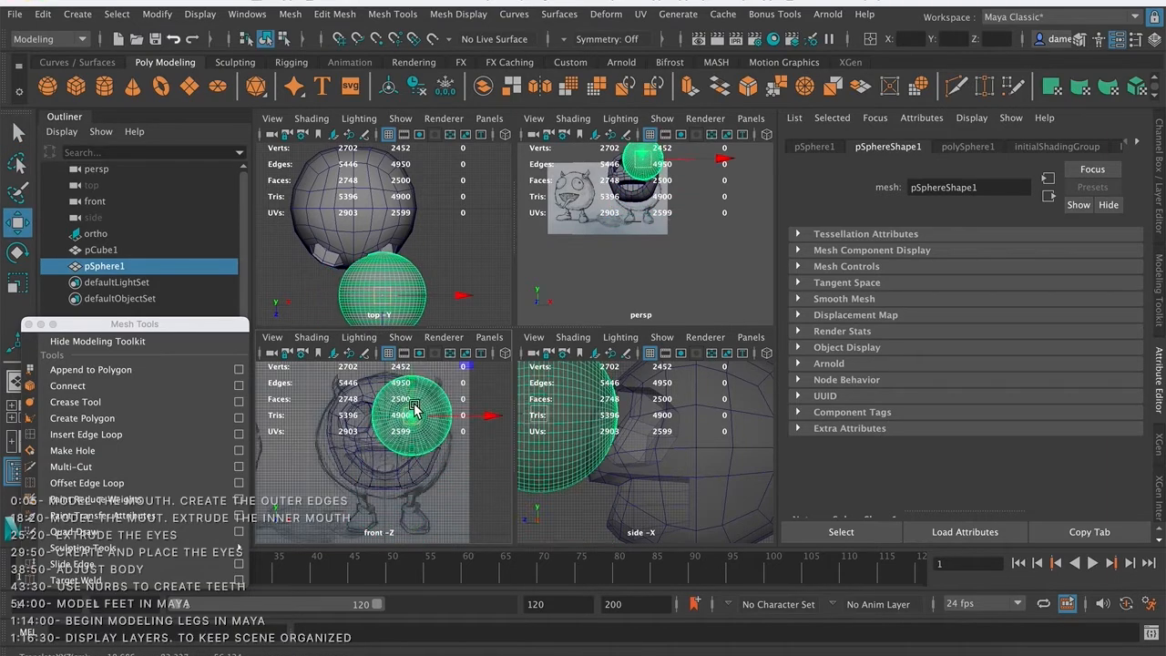
- Scale the eyeball sphere down uniformly in the front view and center it within the sketched eye outline
alt+middle_drag(417, 411, 385, 437)
alt+right_drag(386, 437, 436, 428)
key(space)
alt+right_drag(500, 323, 553, 325)
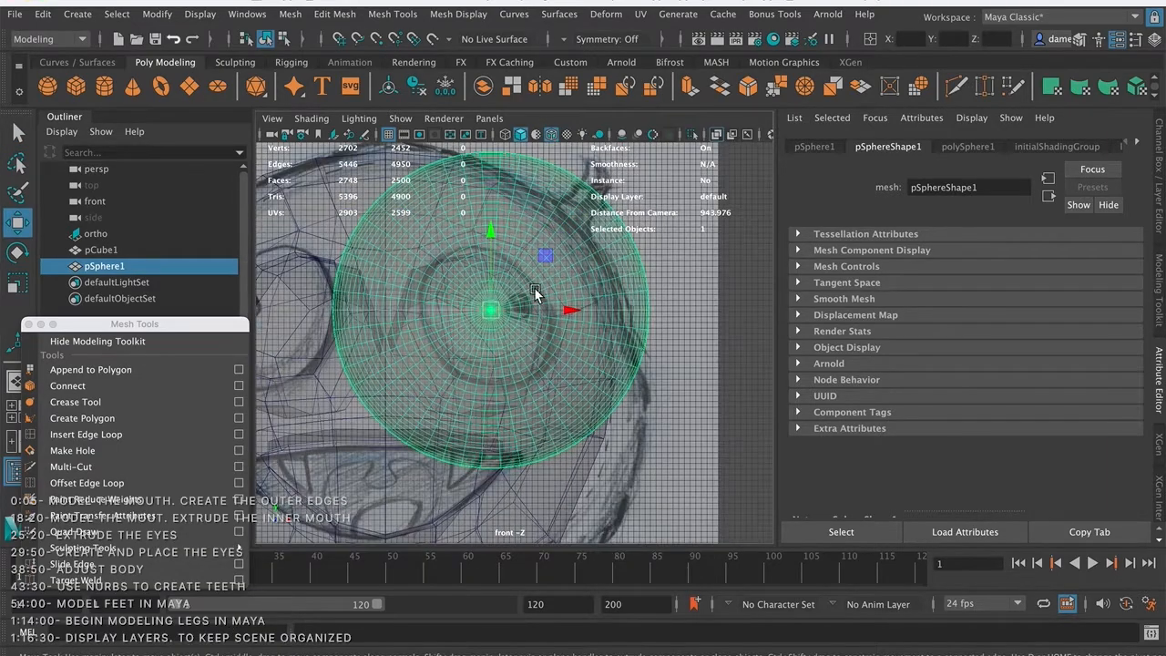
key(e)
key(r)
drag(491, 313, 323, 358)
alt+right_drag(474, 319, 535, 333)
key(w)
drag(514, 326, 506, 340)
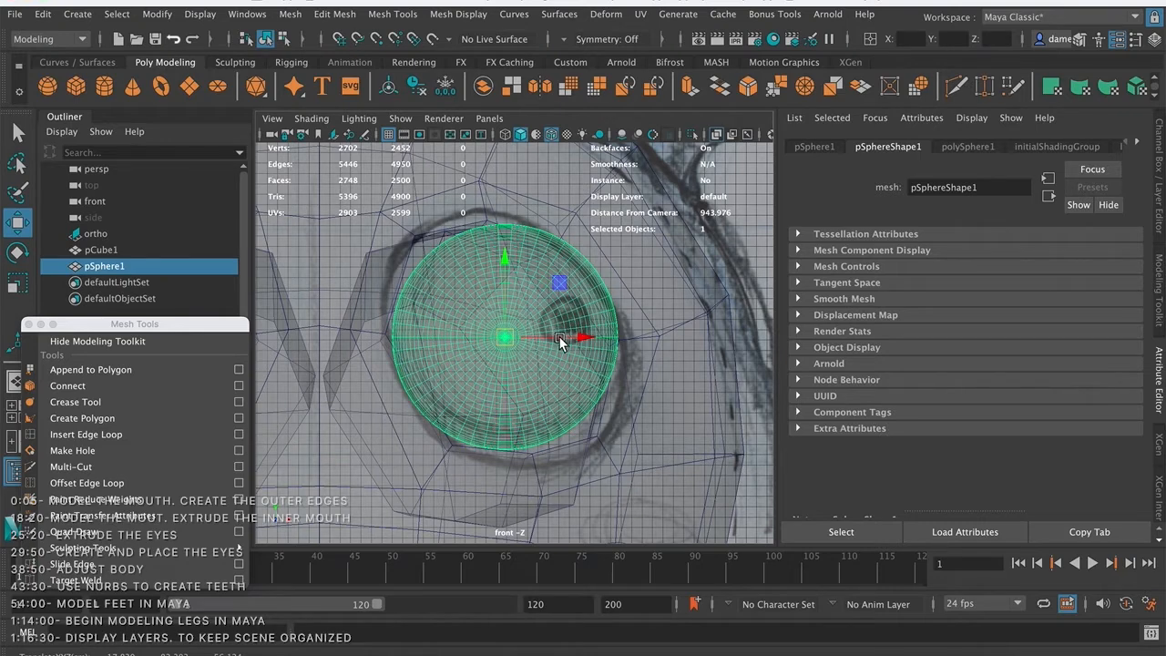
- Try rotating the eyeball sphere sideways toward the sketched pupil, and undo the rotation
key(e)
key(r)
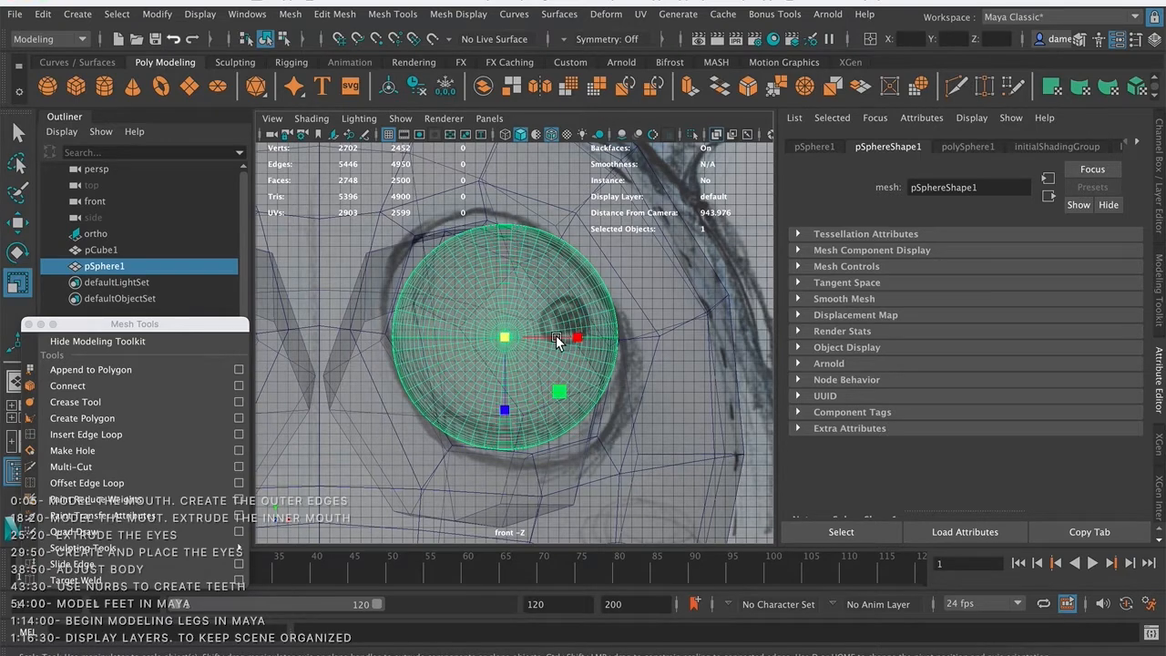
key(e)
drag(541, 342, 563, 337)
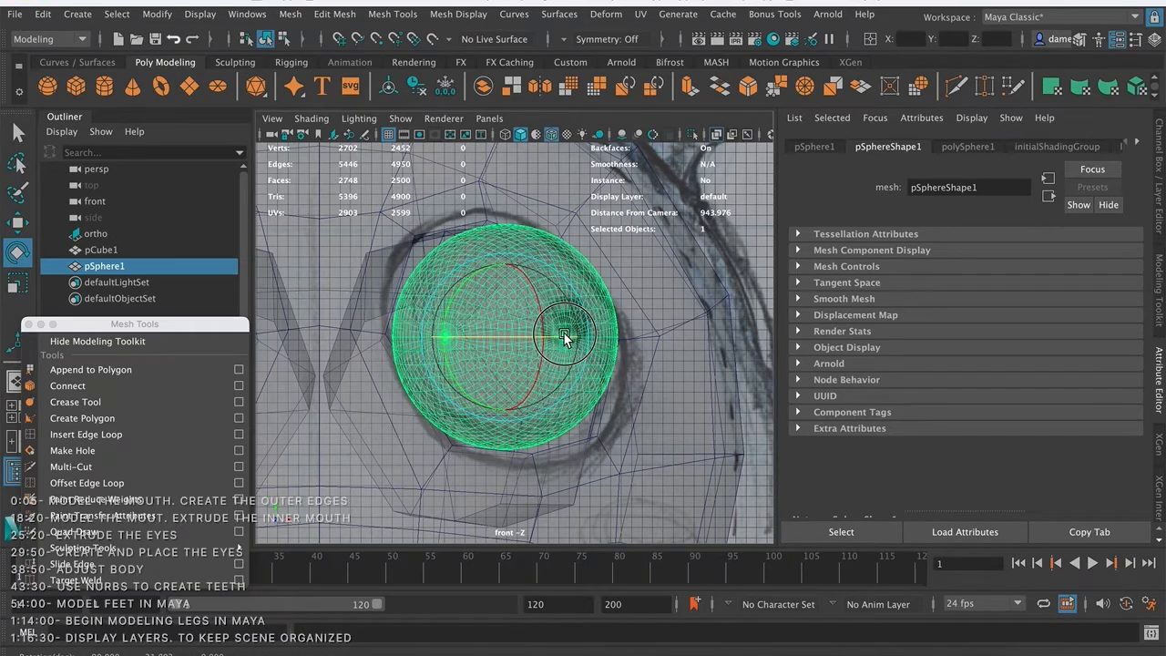
key(ctrl+z)
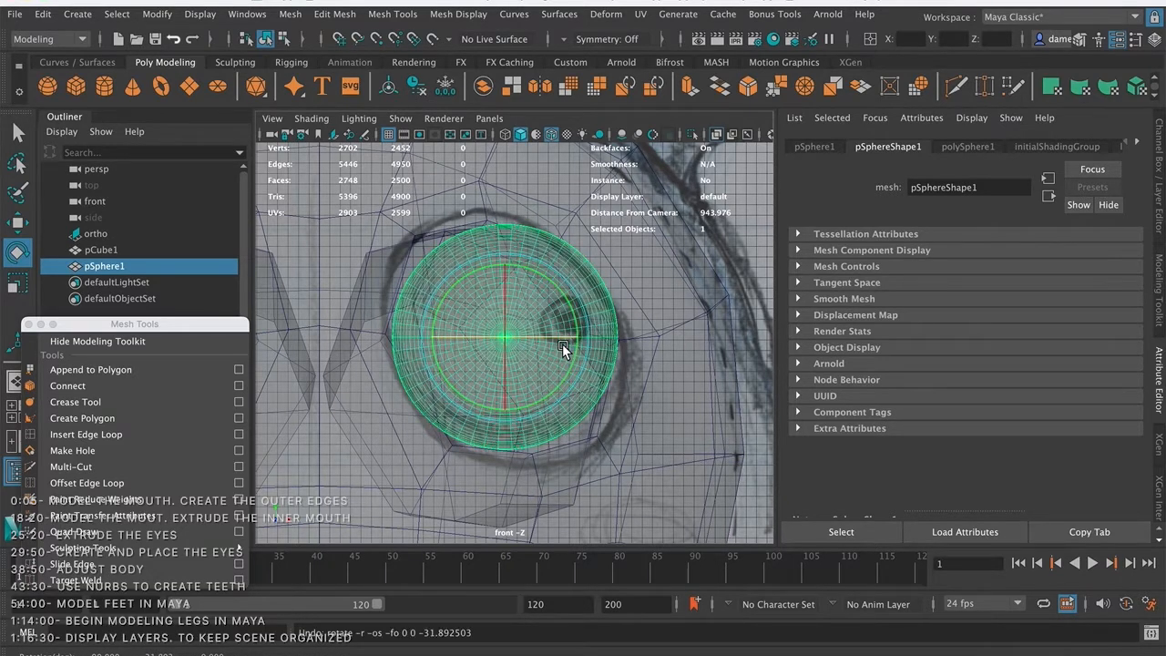
- Stretch the eyeball sphere vertically and adjust its width so it matches the oval eye in the sketch
key(r)
drag(508, 406, 507, 416)
drag(580, 336, 589, 336)
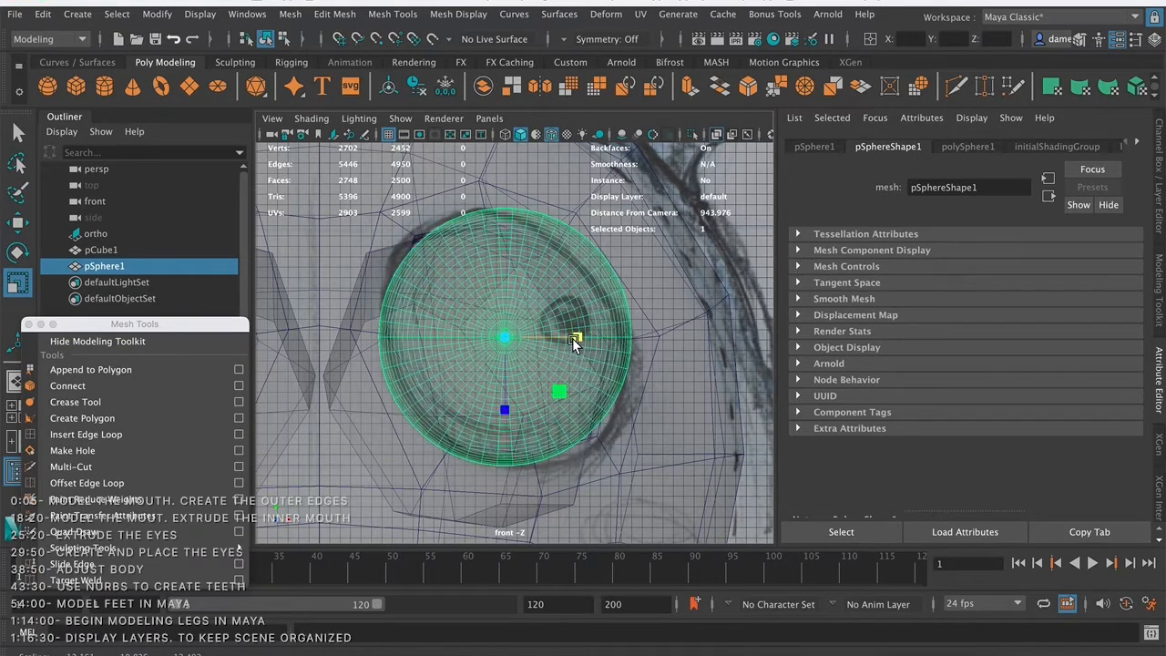
drag(506, 408, 507, 414)
drag(577, 339, 574, 338)
drag(506, 408, 489, 407)
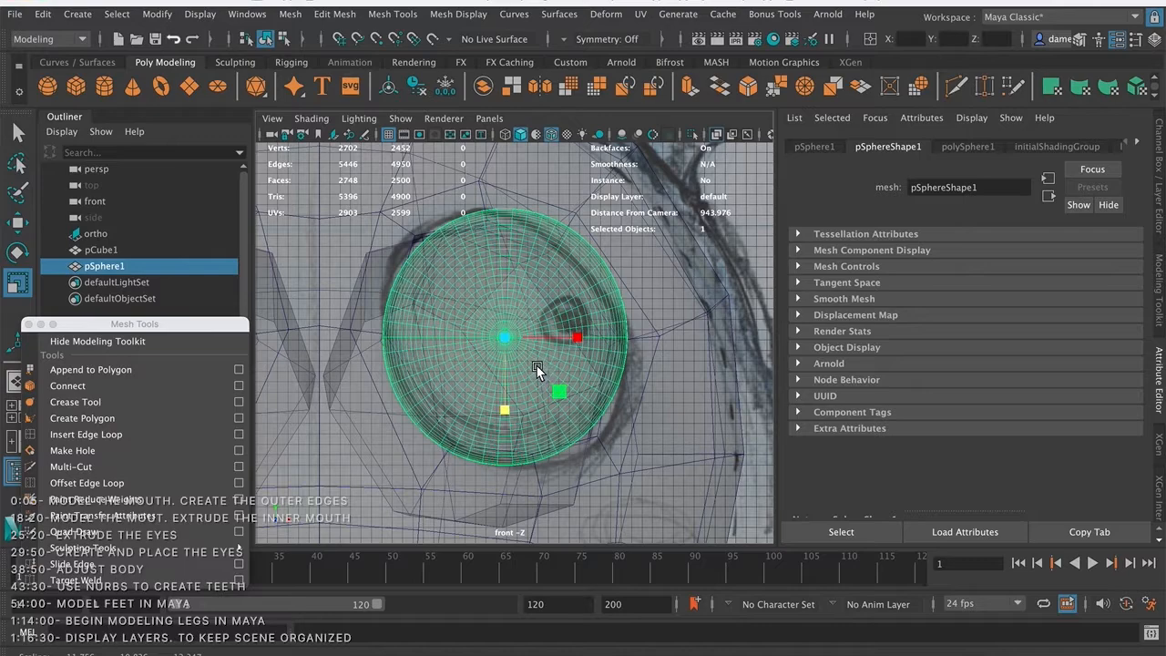
- Rotate the eyeball sphere so its front pole sits on the center of the sketched pupil
key(e)
mouse_move(525, 340)
mouse_down()
mouse_move(550, 335)
mouse_move(559, 354)
mouse_move(541, 309)
mouse_move(521, 334)
mouse_up()
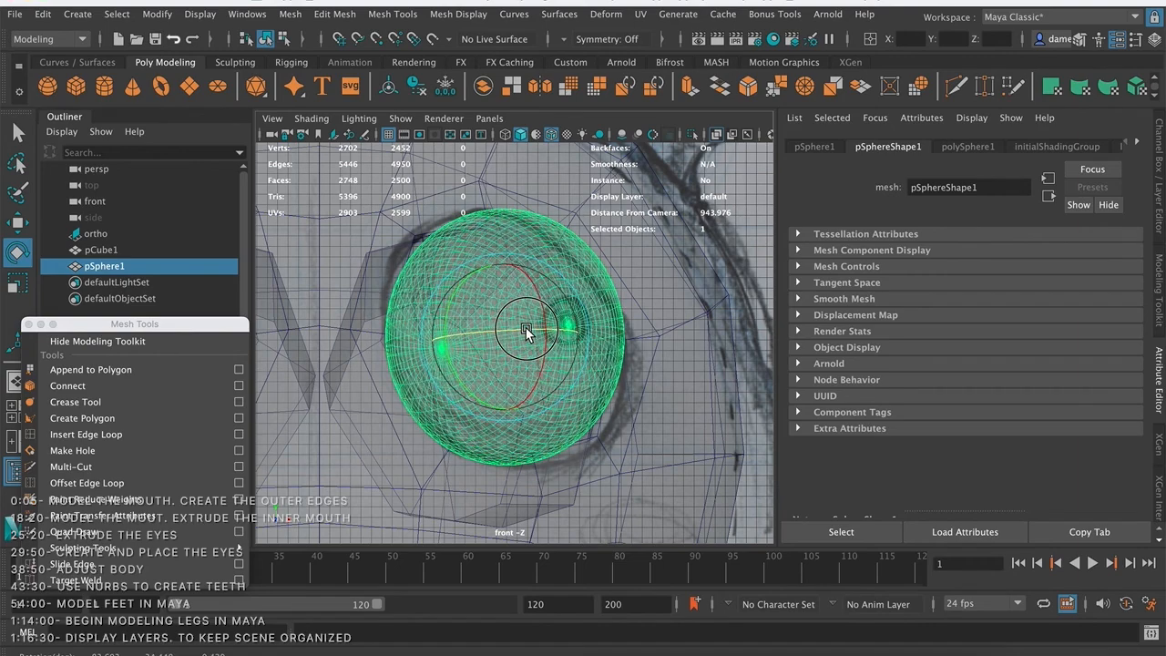
scroll(575, 330, up, 6)
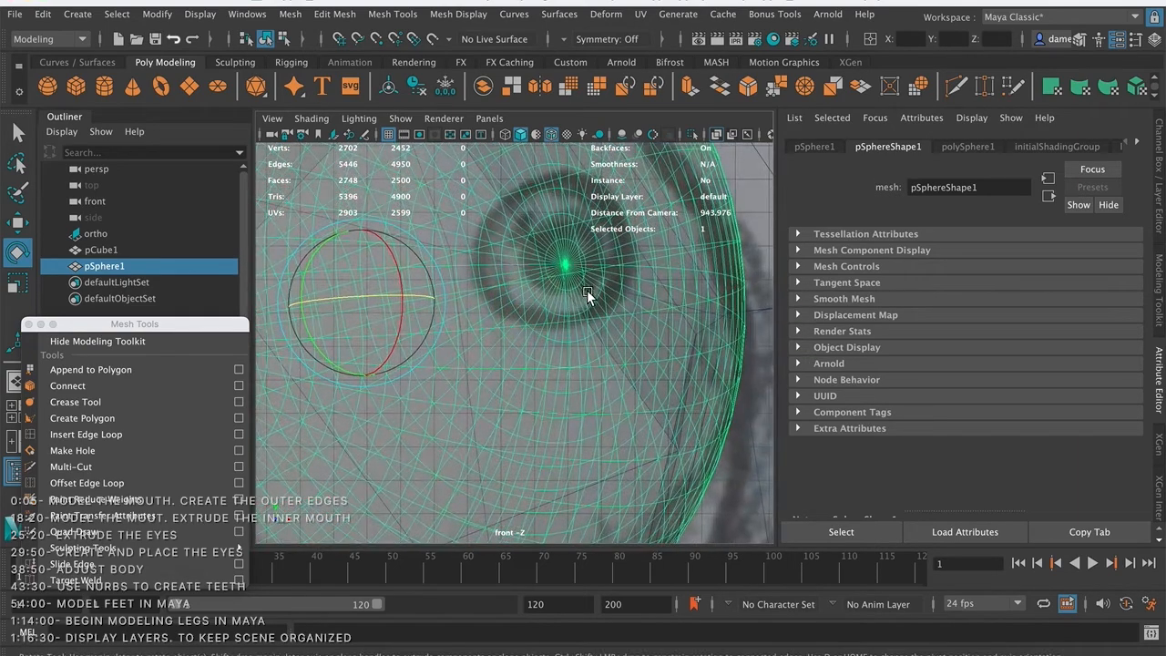
alt+middle_drag(586, 289, 564, 319)
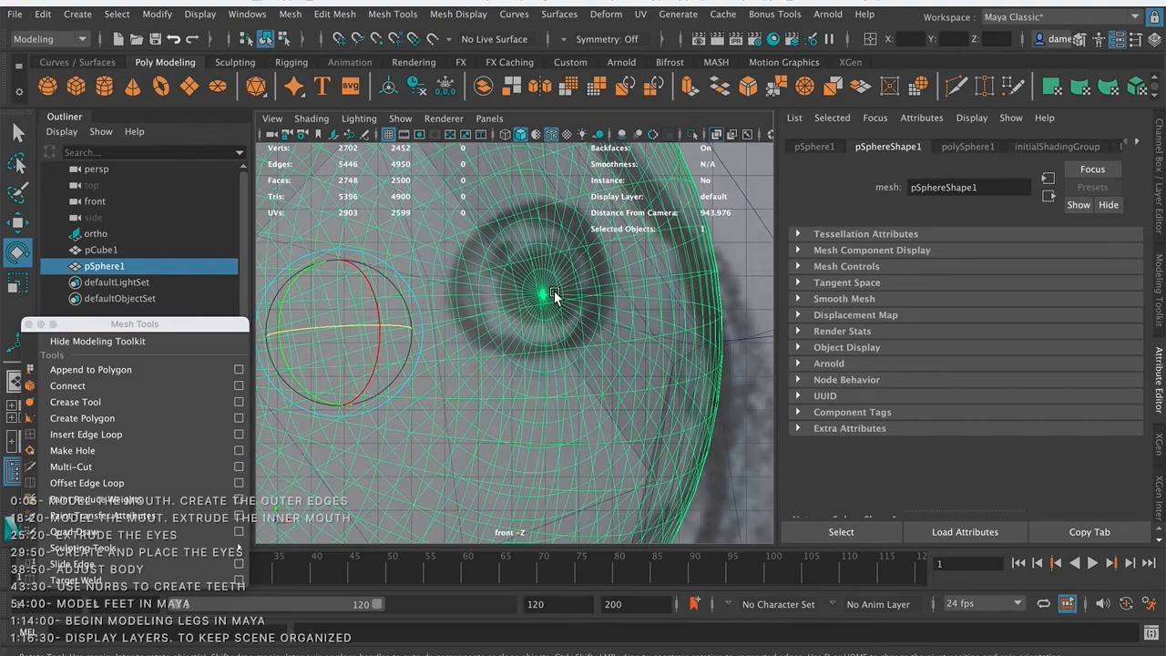
scroll(554, 296, down, 3)
key(f)
- Examine the eyeball's position relative to the head and eye socket in the perspective and side views
key(space)
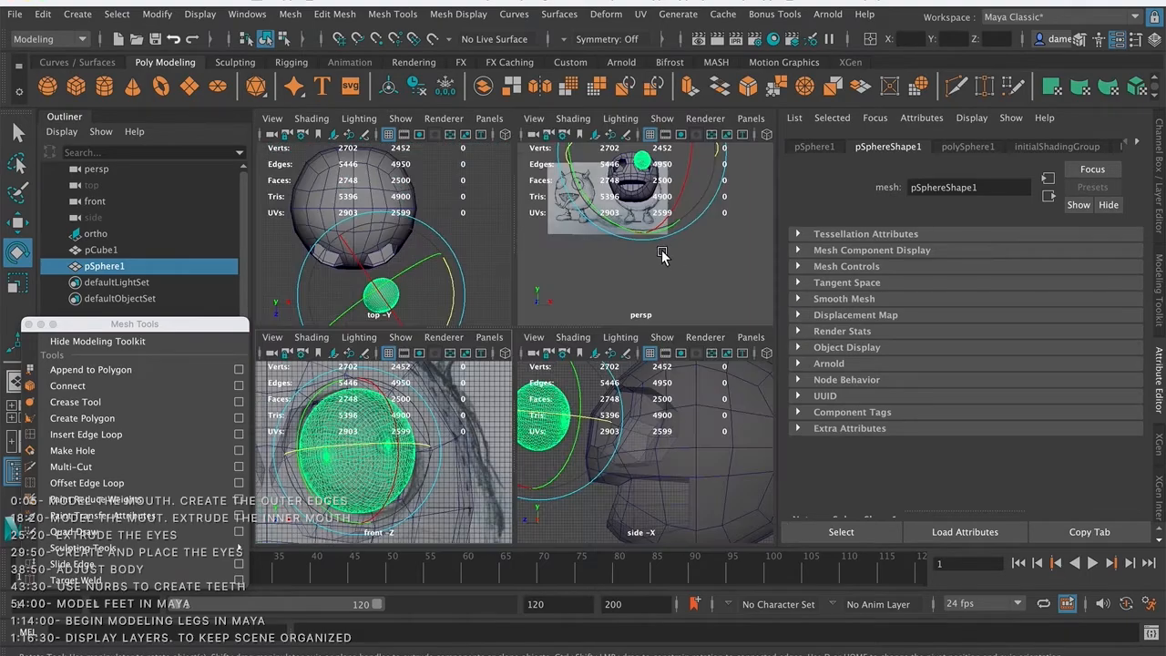
key(space)
alt+middle_drag(579, 275, 605, 355)
scroll(643, 314, up, 5)
alt+drag(636, 366, 562, 389)
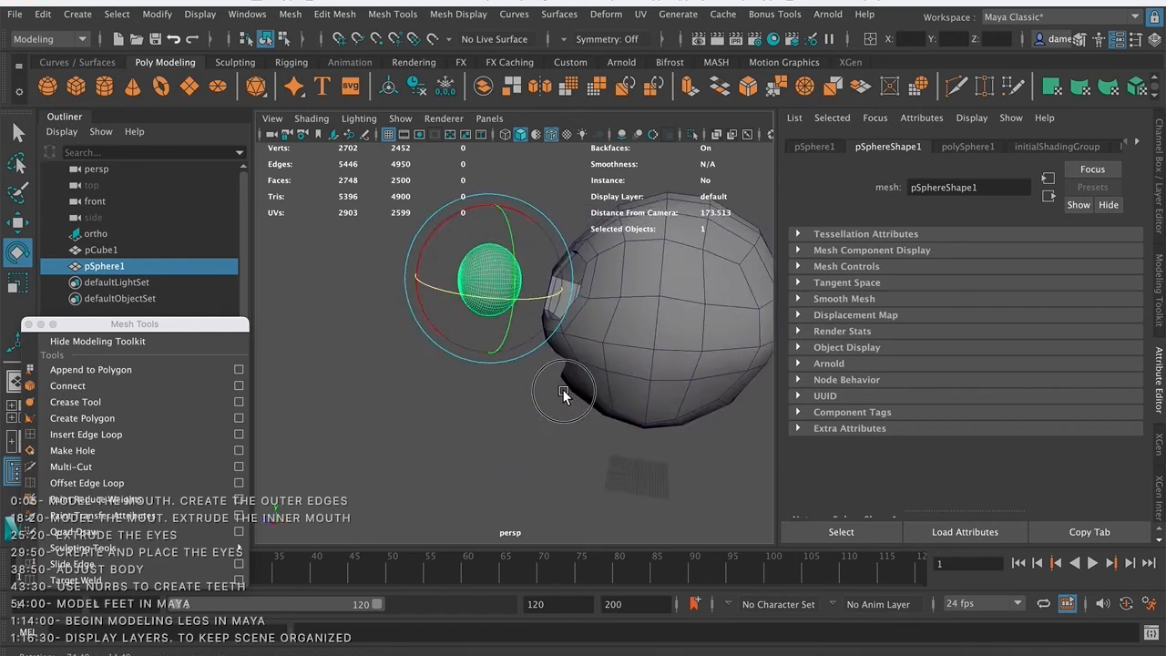
key(space)
key(space)
scroll(552, 368, down, 3)
alt+middle_drag(553, 368, 624, 382)
key(w)
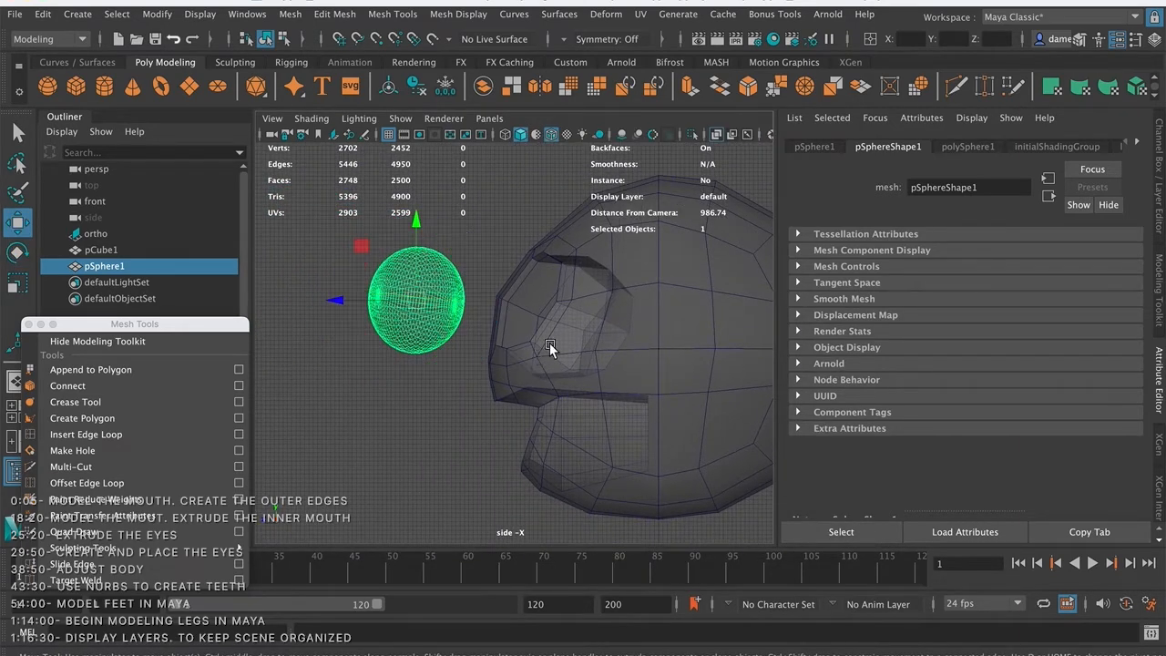
alt+middle_drag(553, 313, 500, 313)
alt+right_drag(501, 314, 547, 305)
alt+middle_drag(488, 340, 539, 341)
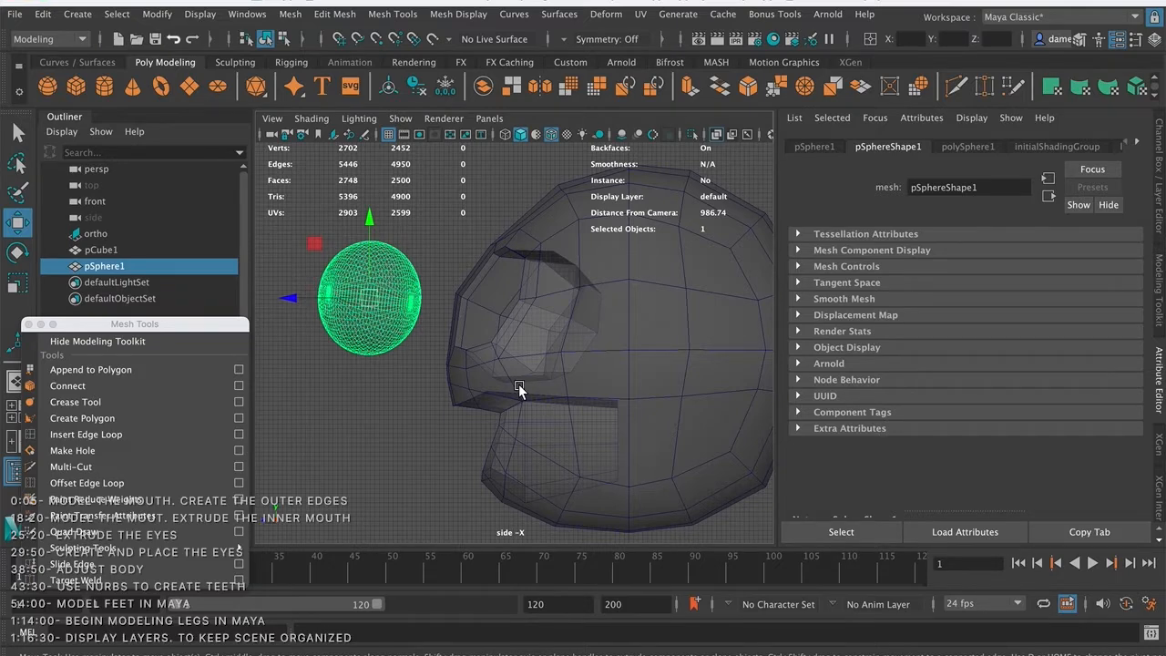
- Try moving the eyeball along its own axis with the Move Tool's Axis Orientation set to Object, undo it and restore World
double_click(18, 224)
drag(244, 14, 656, 92)
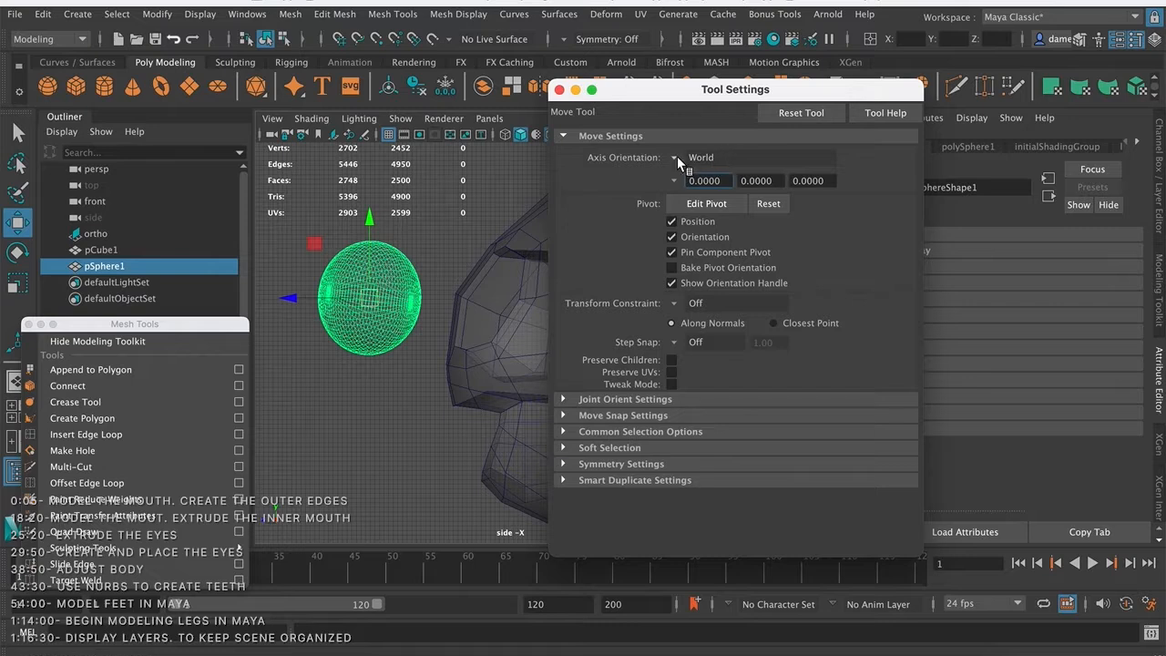
click(675, 157)
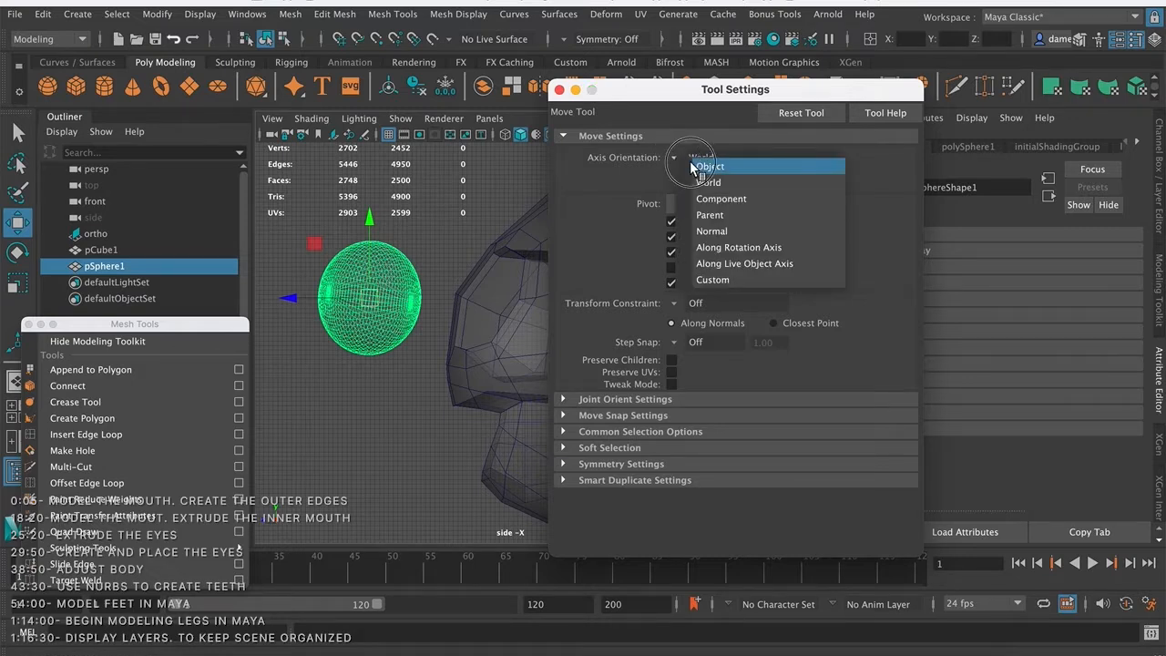
click(708, 167)
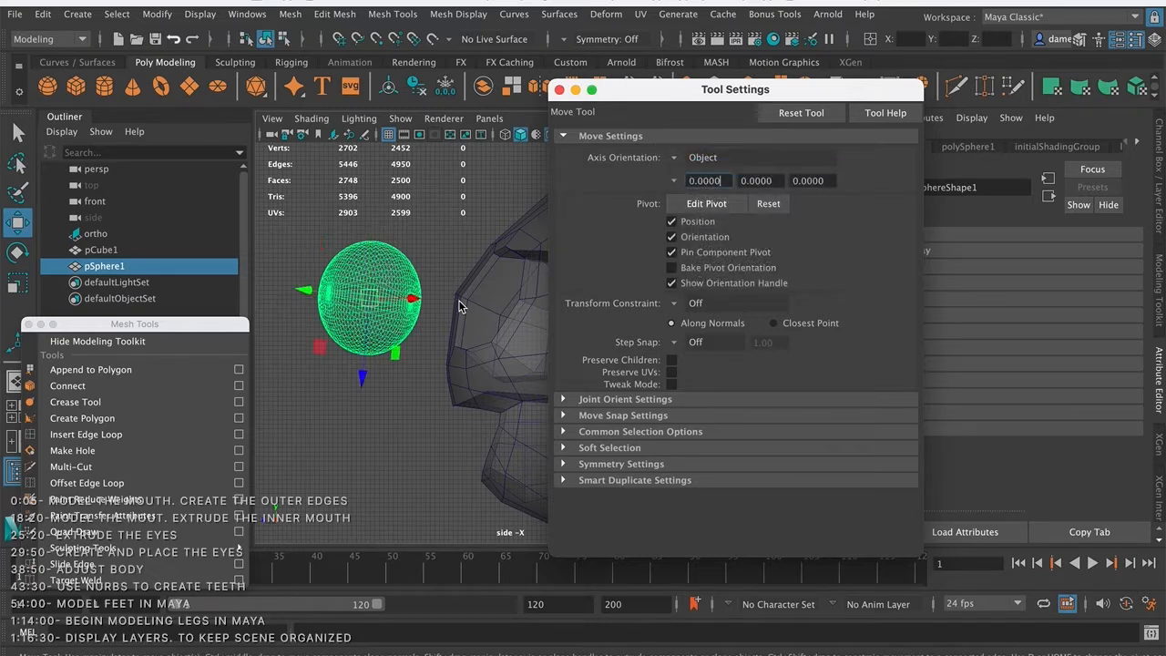
drag(313, 289, 404, 337)
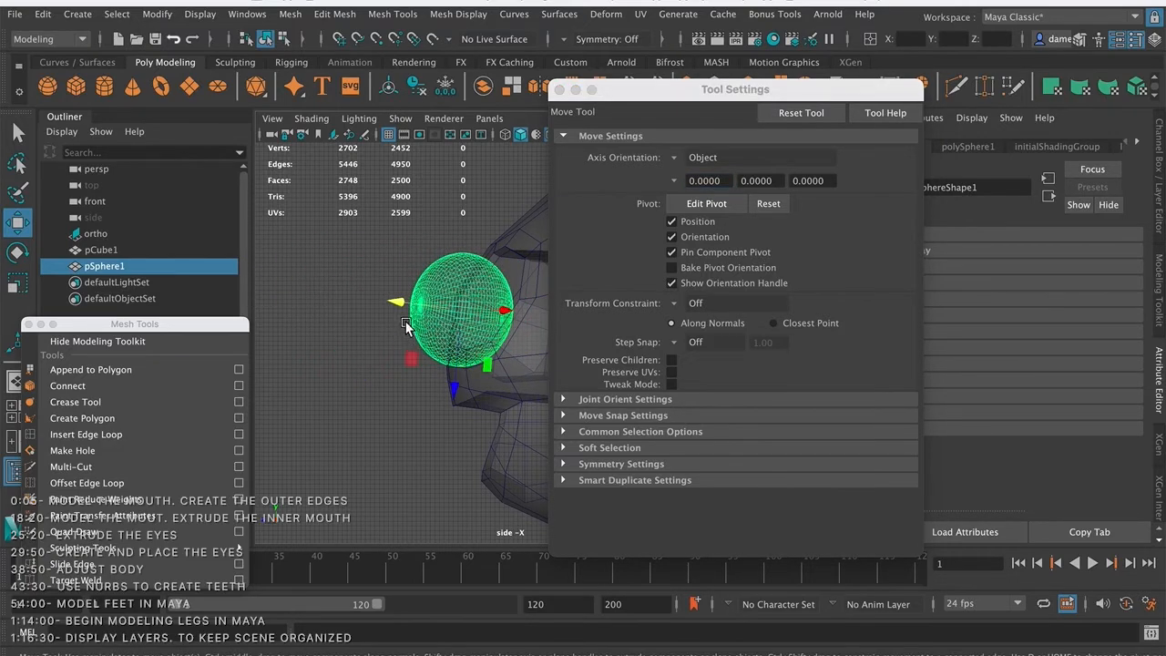
key(ctrl+z)
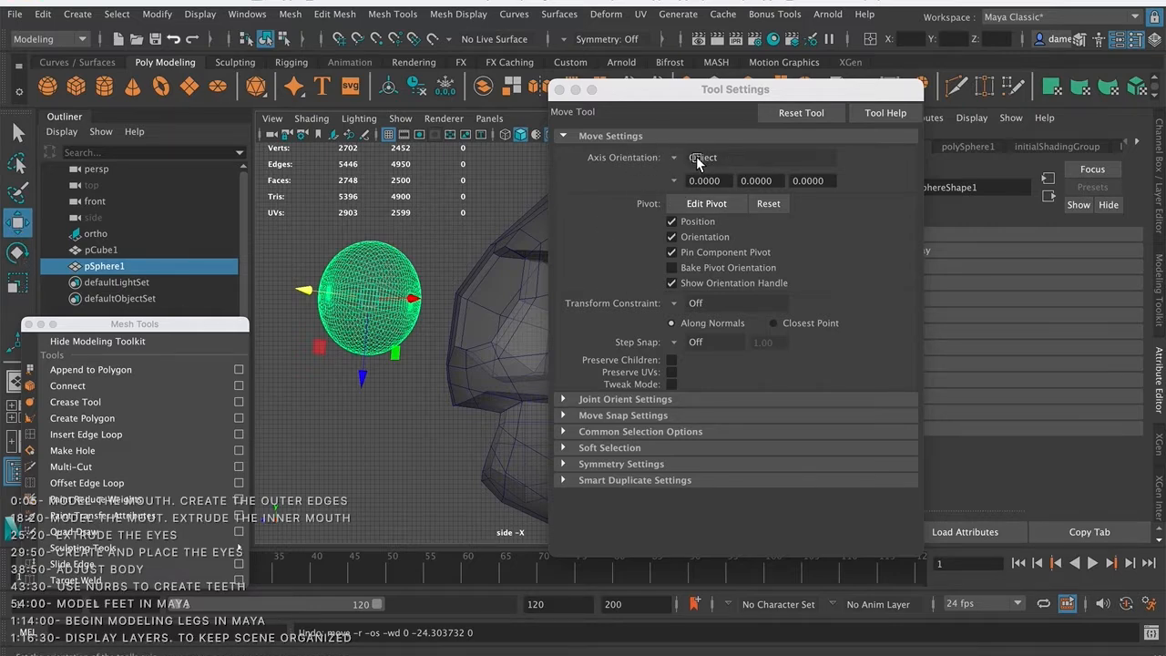
mouse_move(669, 98)
mouse_down()
mouse_move(644, 96)
mouse_move(664, 104)
mouse_up()
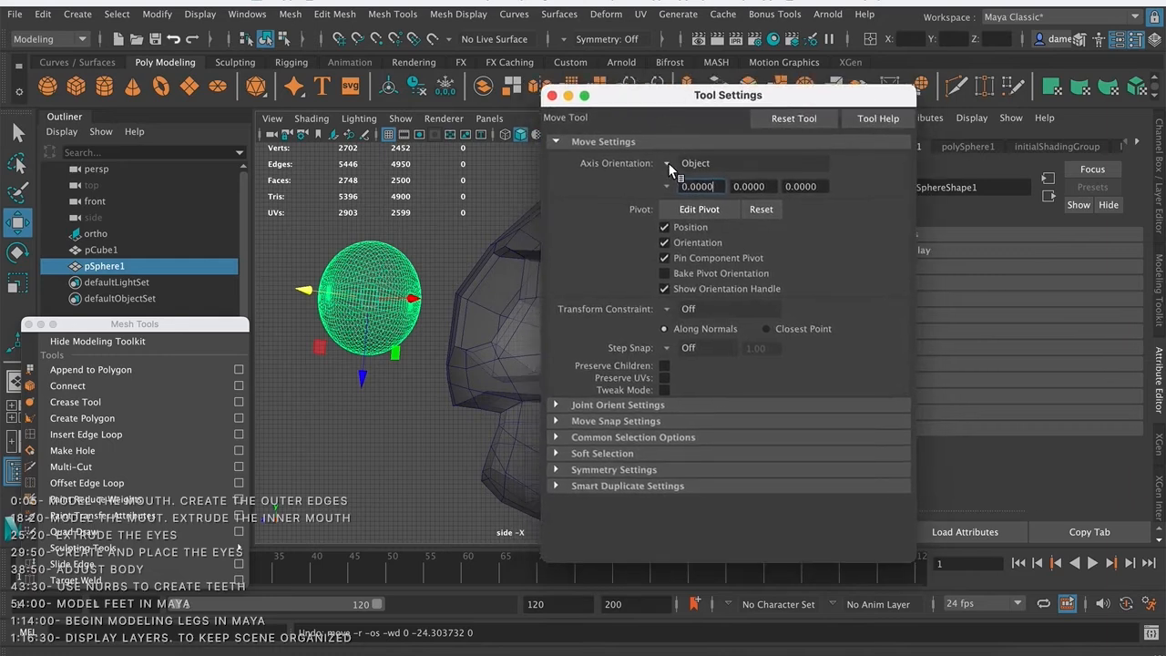
click(667, 163)
click(695, 193)
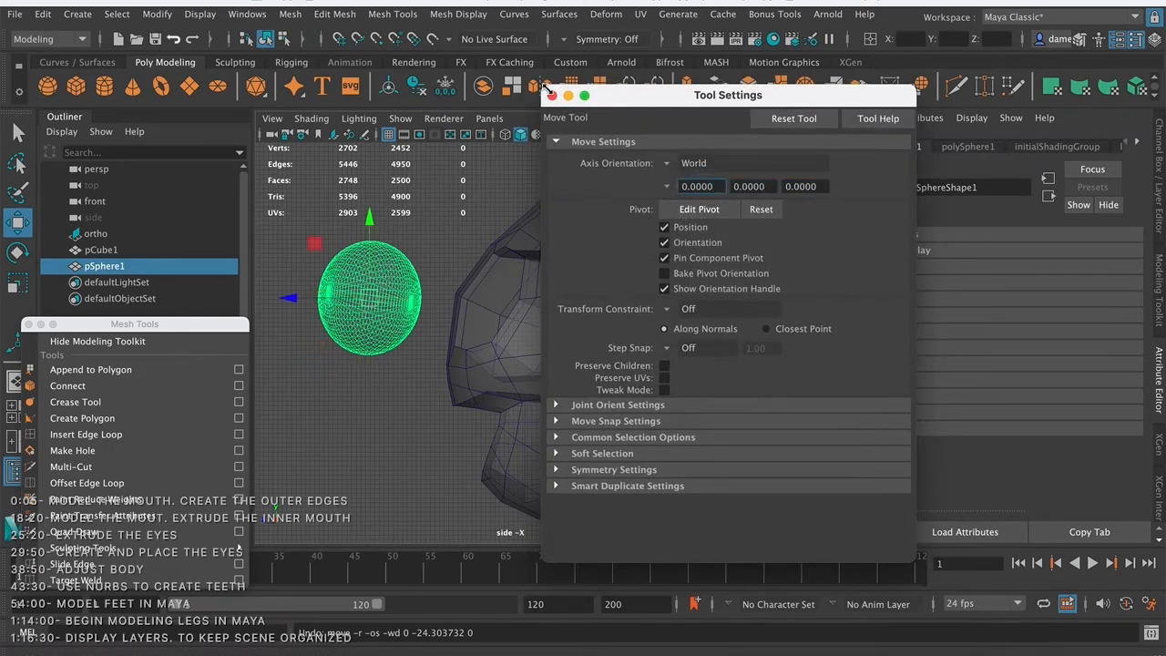
- Check the Rotate Tool's Axis Orientation options and close the tool settings
double_click(17, 252)
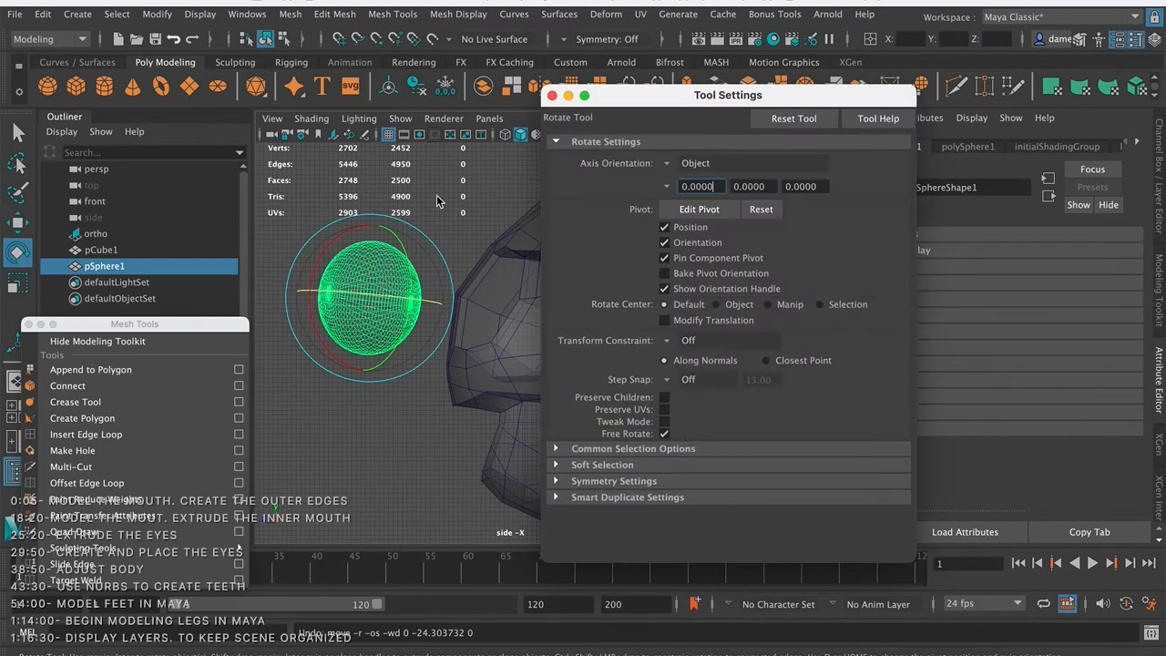
click(671, 165)
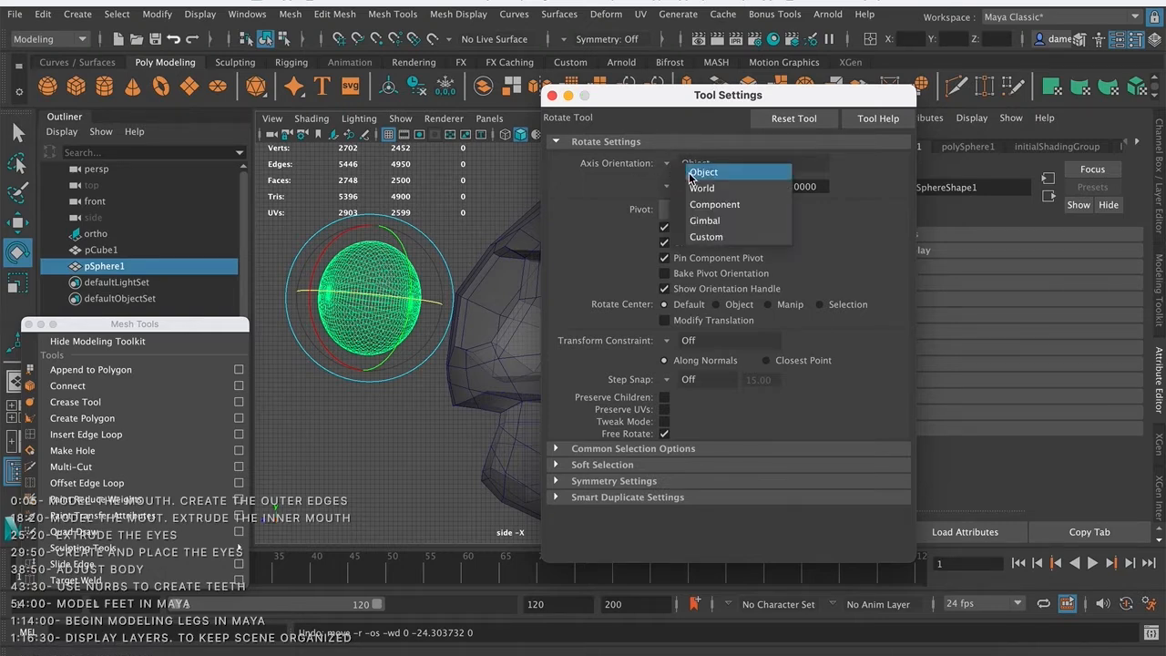
drag(617, 94, 611, 107)
click(548, 109)
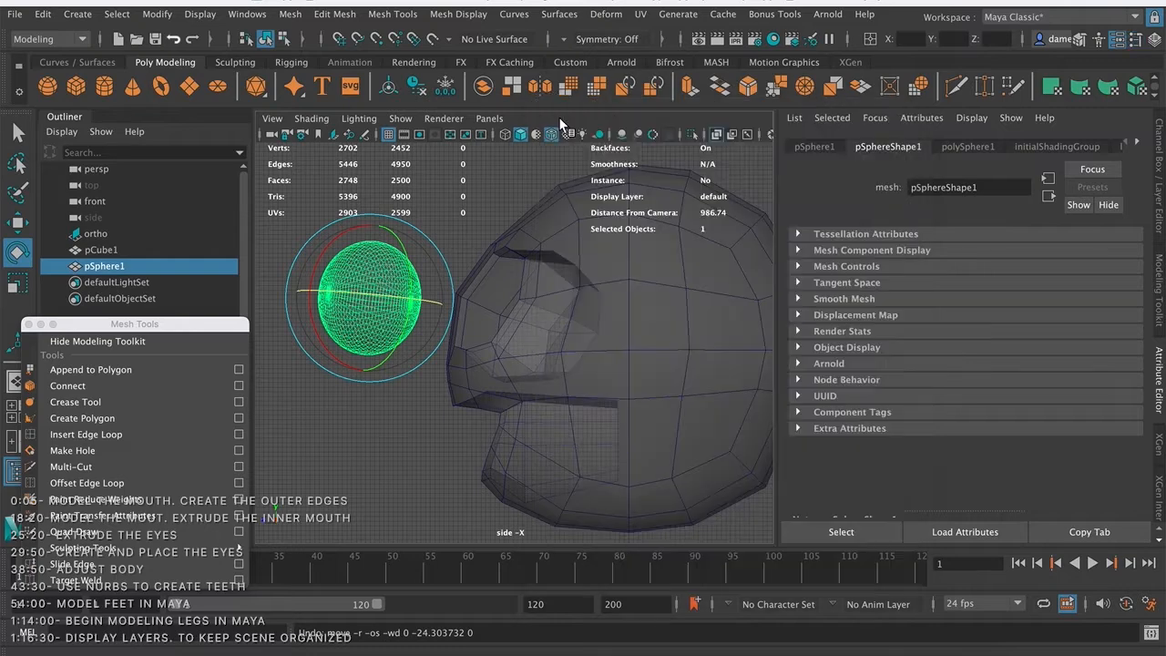
- Move the eyeball back into the head's eye socket in the side view and lower it slightly
key(w)
drag(295, 304, 412, 312)
drag(491, 221, 489, 231)
drag(419, 304, 431, 304)
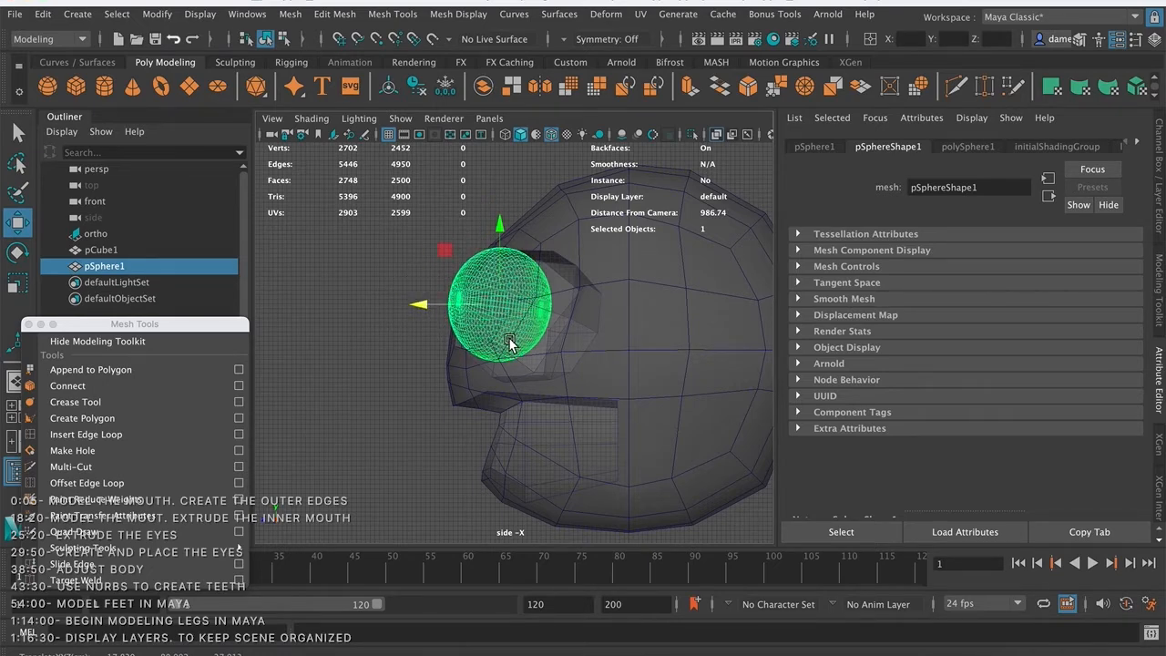
- Shift the eyeball slightly inward toward the middle of the head in the top view
key(space)
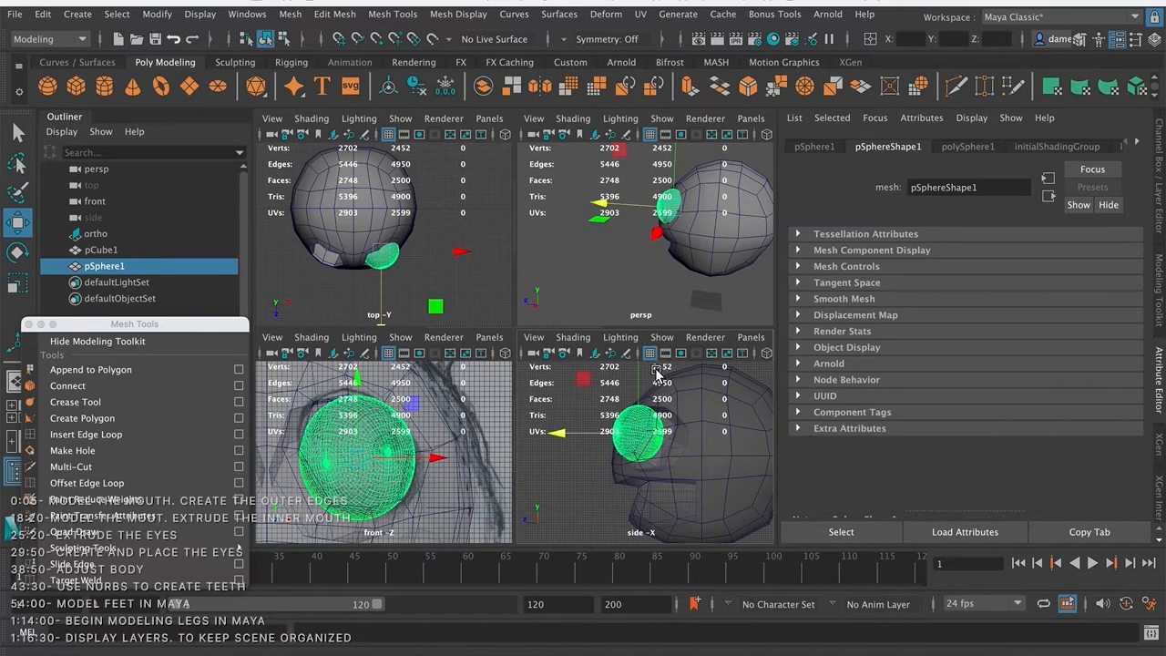
key(space)
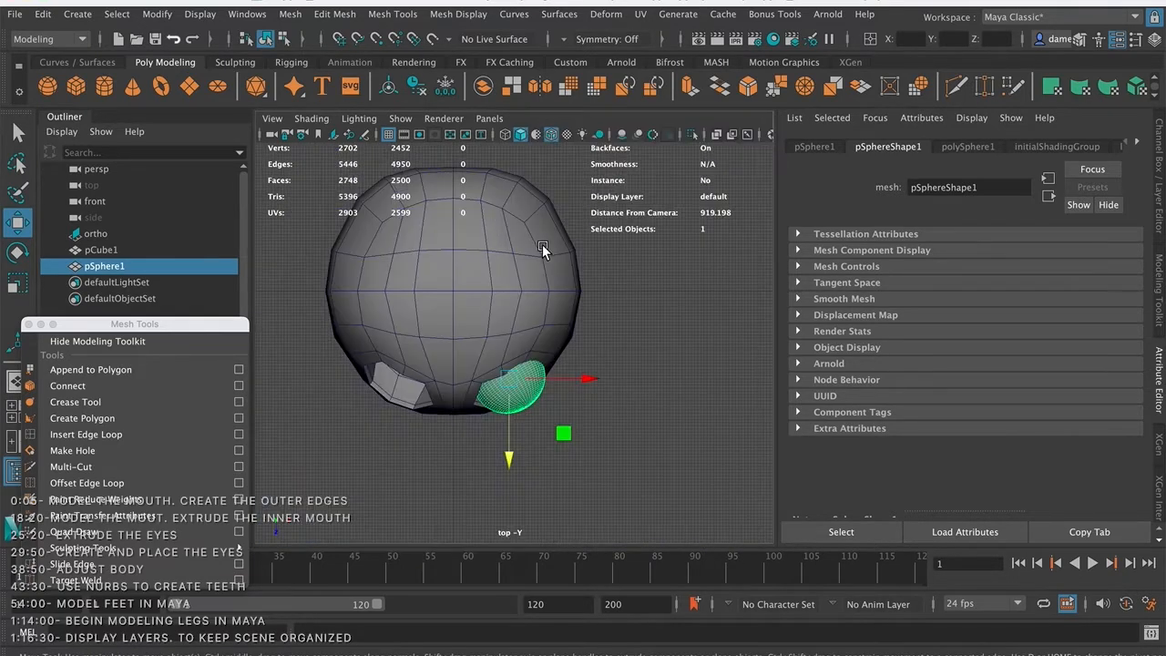
alt+middle_drag(490, 299, 492, 208)
alt+right_drag(492, 207, 639, 263)
alt+middle_drag(638, 263, 553, 277)
drag(577, 271, 568, 270)
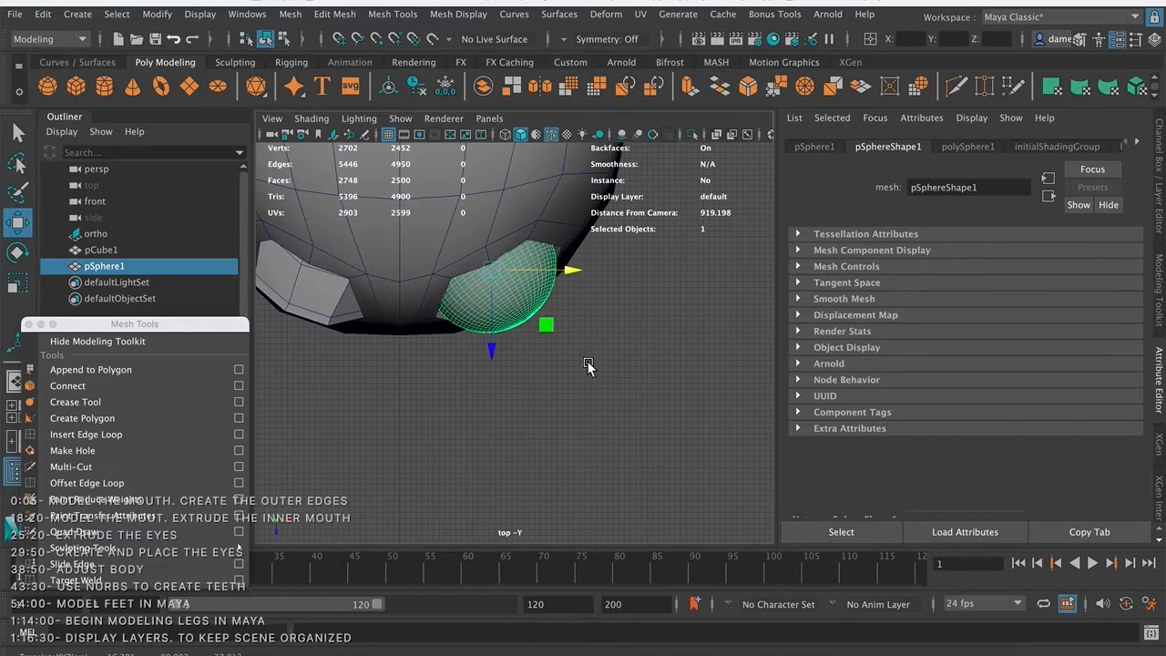
- Turn on smooth mesh preview for the head and eyeball, and reselect only the eyeball
shift+click(470, 212)
alt+right_drag(513, 261, 560, 294)
key(3)
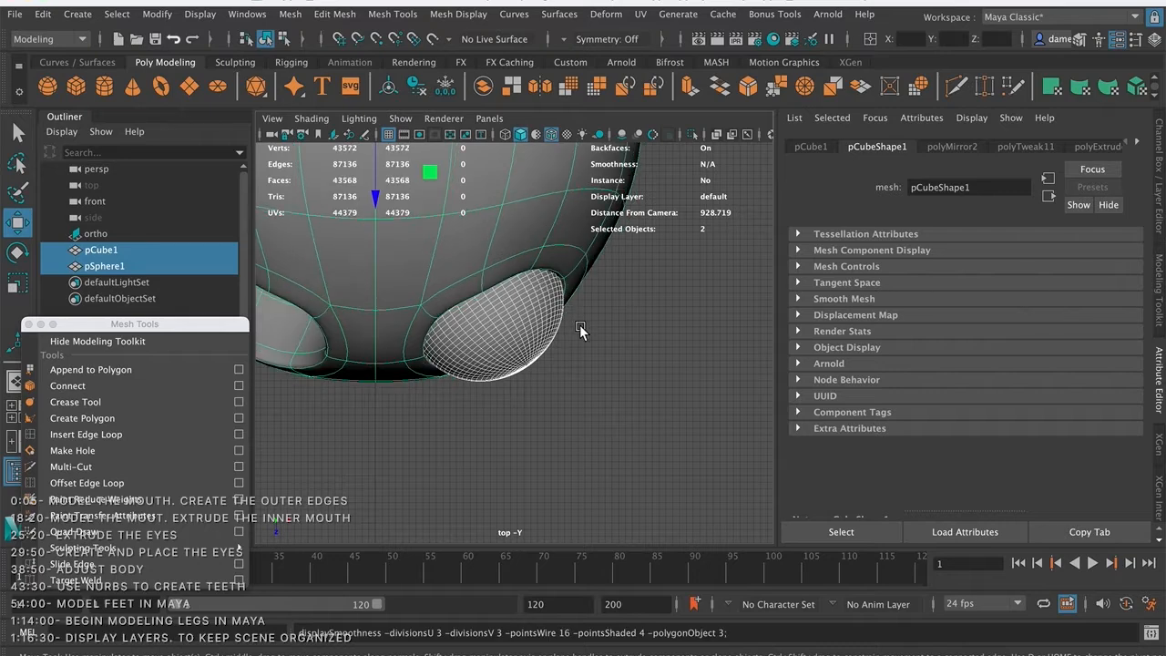
click(506, 368)
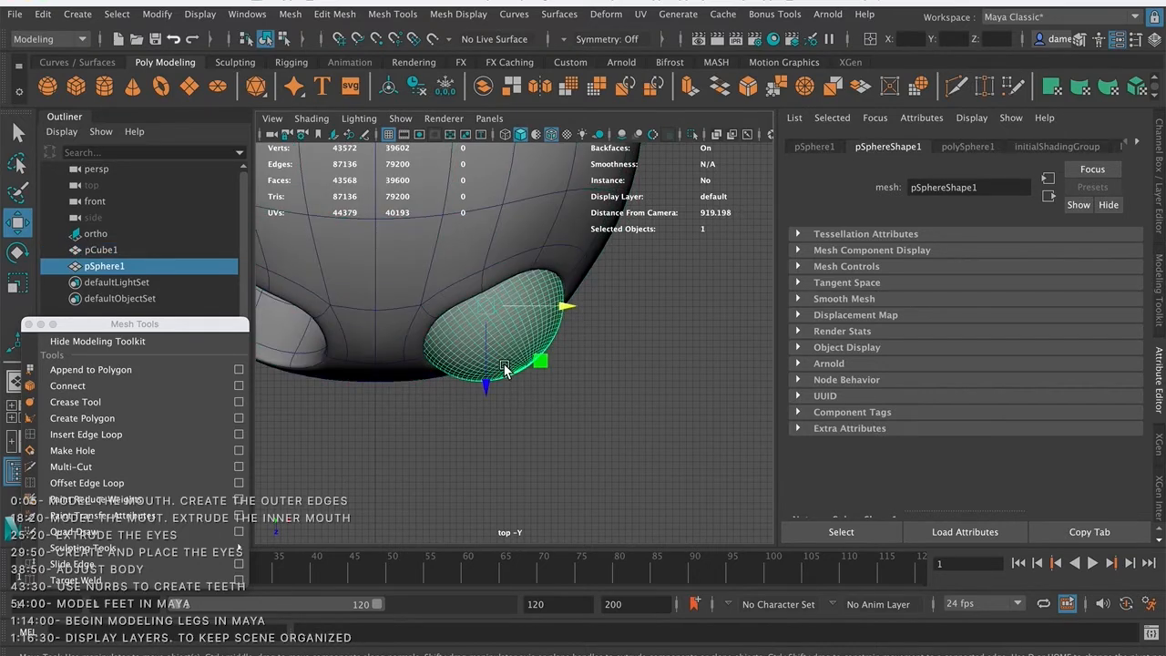
- Push the eyeball slightly deeper into the head in the top view and return to the perspective view
drag(484, 389, 485, 373)
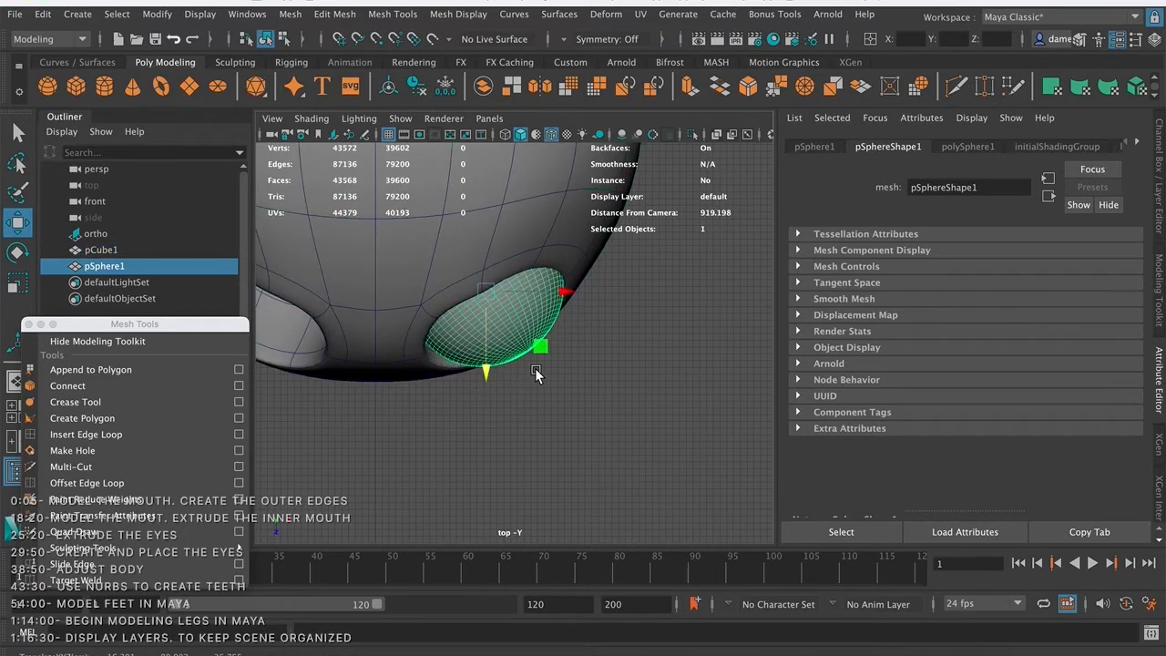
key(space)
key(space)
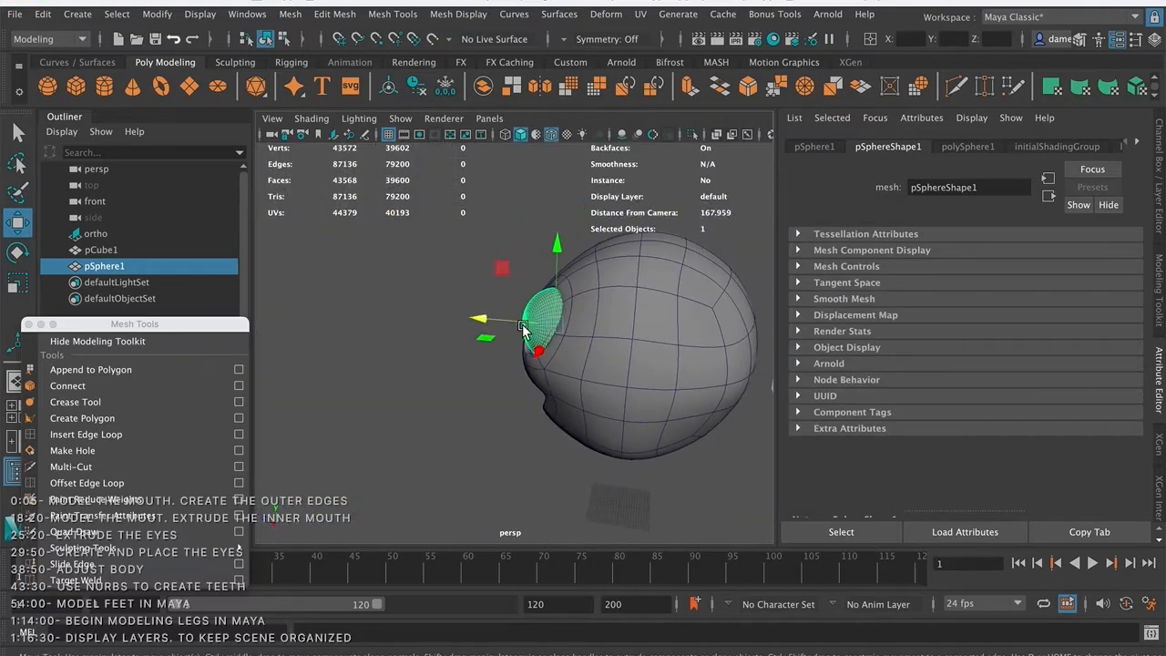
scroll(492, 323, down, 5)
scroll(492, 324, up, 6)
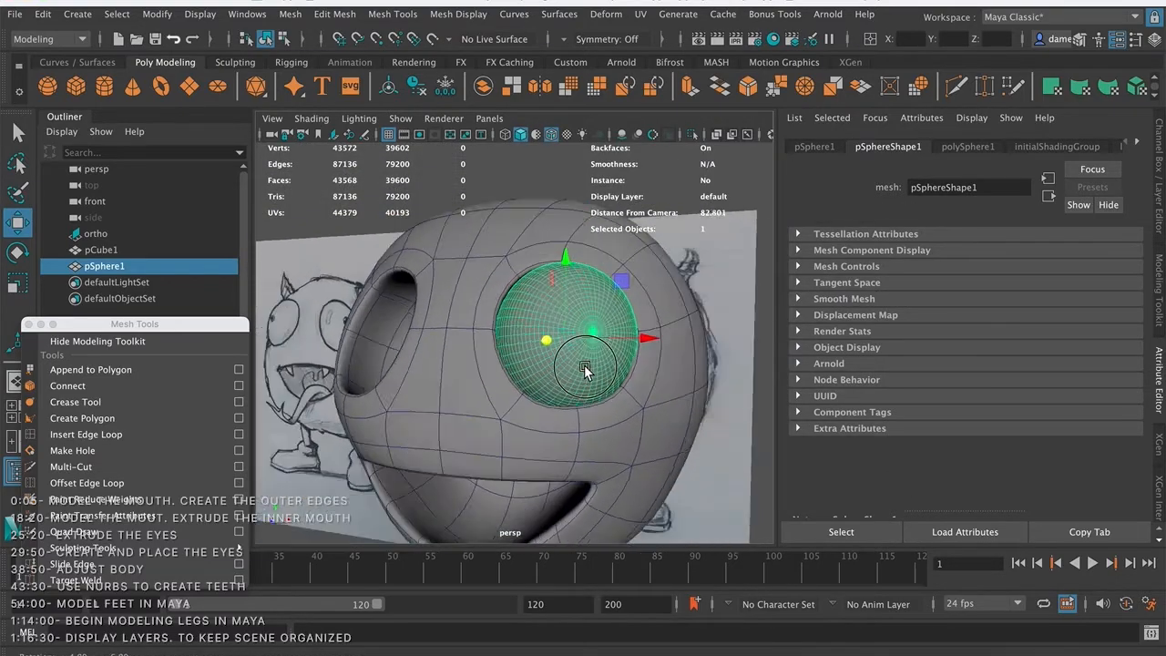
- Nudge the eyeball's height slightly within the eye socket in the perspective view
mouse_move(590, 362)
alt+mouse_down()
mouse_move(598, 352)
mouse_move(630, 377)
mouse_move(575, 348)
alt+mouse_up()
scroll(612, 366, up, 3)
drag(541, 271, 541, 274)
alt+drag(633, 348, 577, 362)
scroll(578, 361, up, 3)
alt+middle_drag(544, 316, 474, 288)
alt+drag(475, 288, 530, 288)
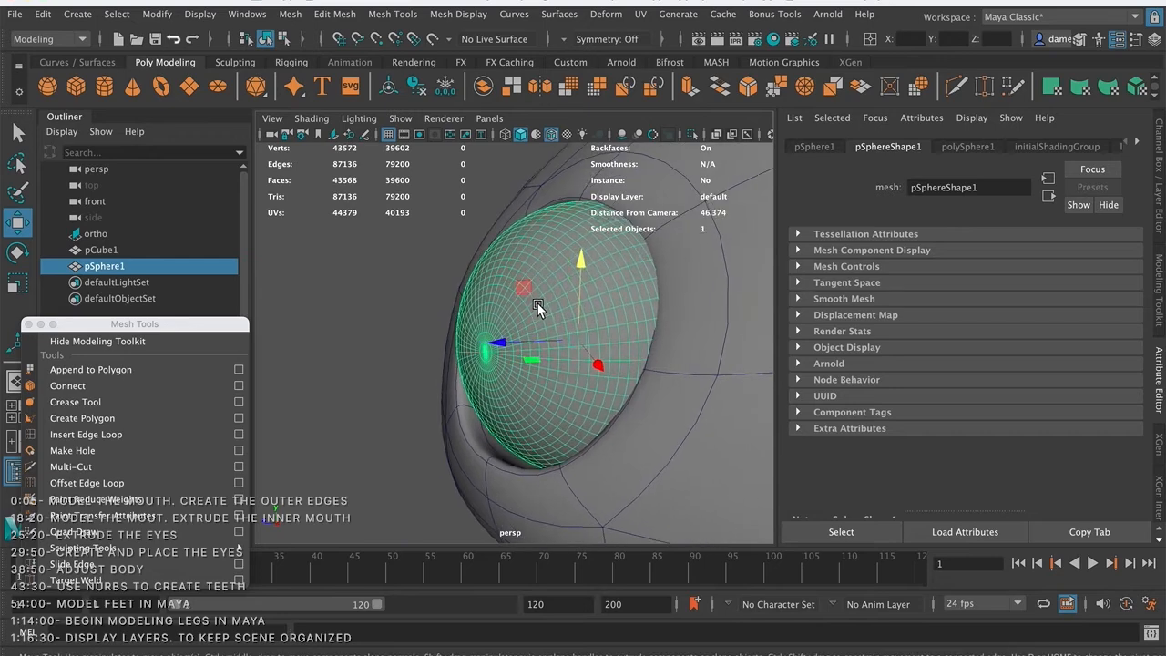
- Scale the eyeball slightly to fit the eye socket and undo the last scale
key(r)
alt+drag(503, 341, 547, 344)
drag(558, 414, 543, 401)
drag(612, 376, 539, 424)
key(super+z)
- Reposition the eyeball in its socket with the Move Tool and fine-tune its height
key(w)
drag(618, 348, 561, 266)
alt+drag(545, 336, 613, 349)
alt+drag(591, 390, 582, 306)
drag(515, 256, 516, 256)
alt+drag(607, 356, 622, 329)
alt+right_drag(622, 328, 544, 308)
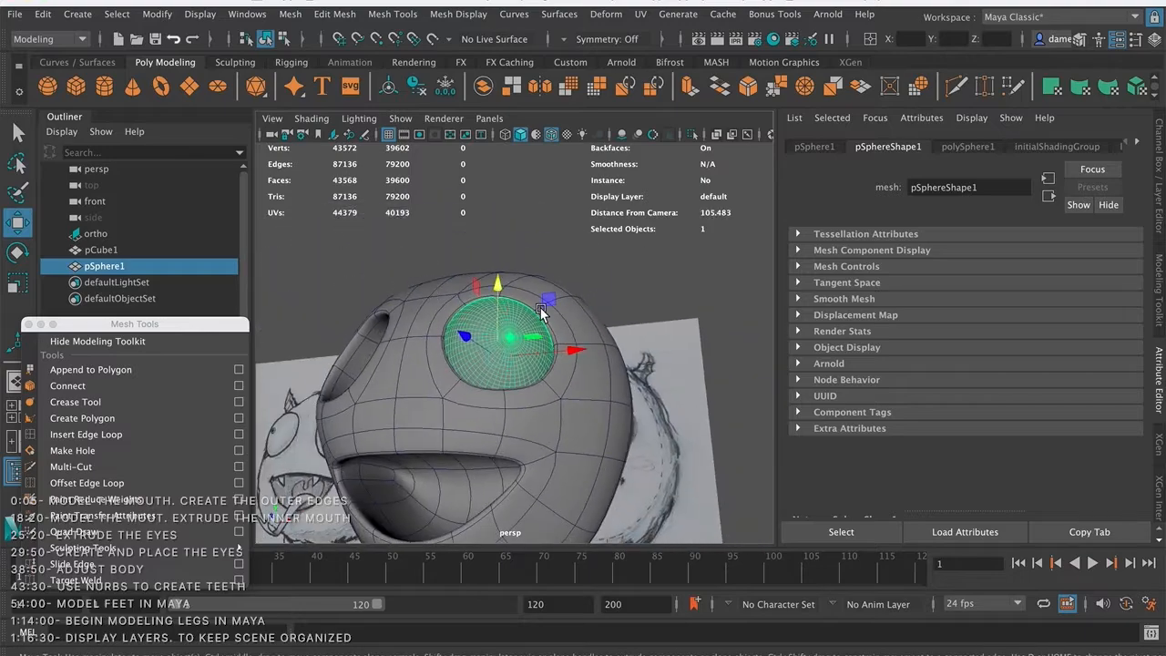
- Inspect the gap between the eyeball and the socket rim from several angles with the eyeball deselected
alt+drag(544, 308, 603, 335)
key(q)
click(683, 290)
click(550, 339)
click(649, 359)
alt+right_drag(602, 331, 566, 333)
alt+drag(567, 333, 472, 323)
alt+right_drag(473, 322, 596, 315)
alt+drag(595, 315, 601, 348)
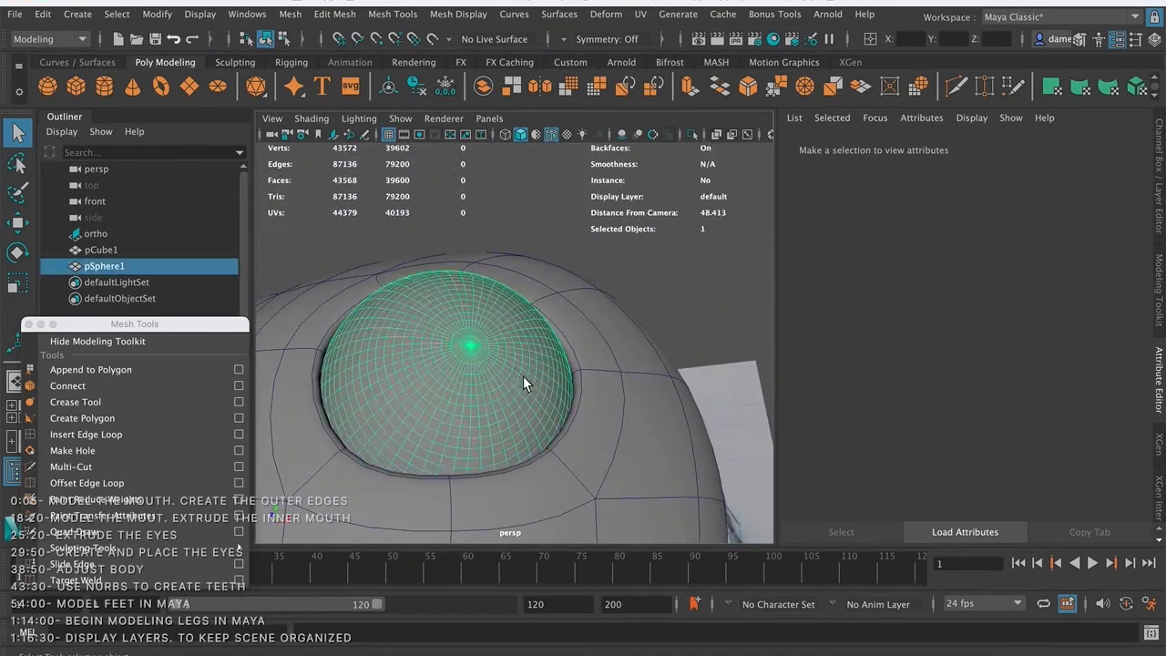
- Reselect the eyeball and scale it slightly along its long vertical axis to fit the socket
click(527, 368)
key(e)
key(r)
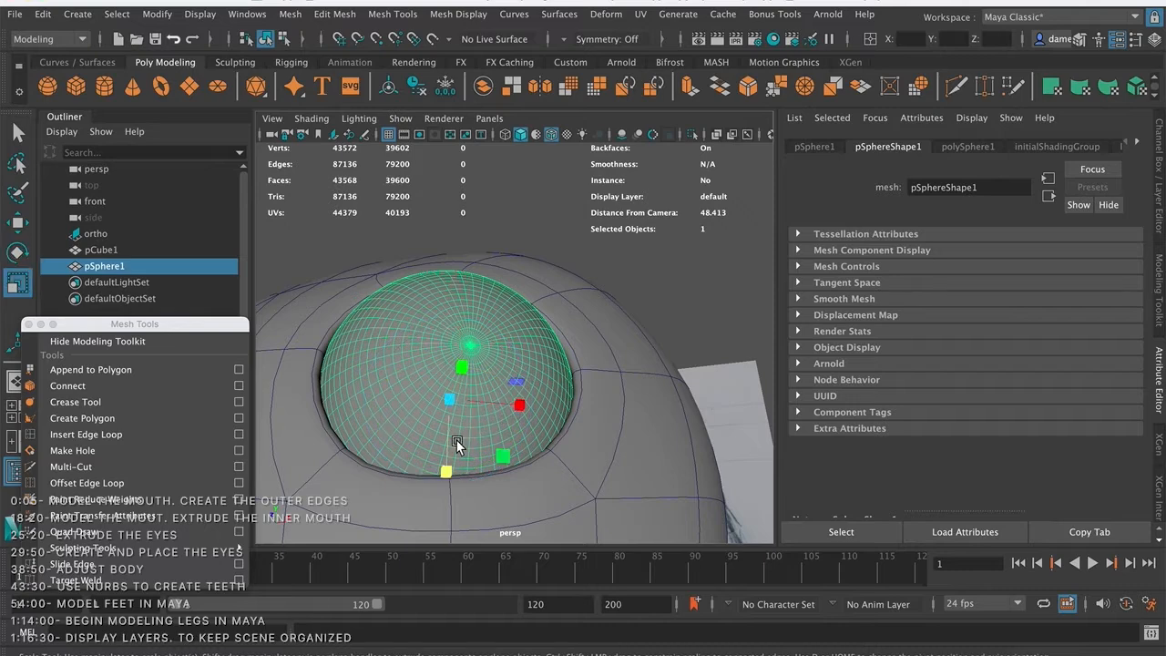
alt+drag(445, 474, 670, 398)
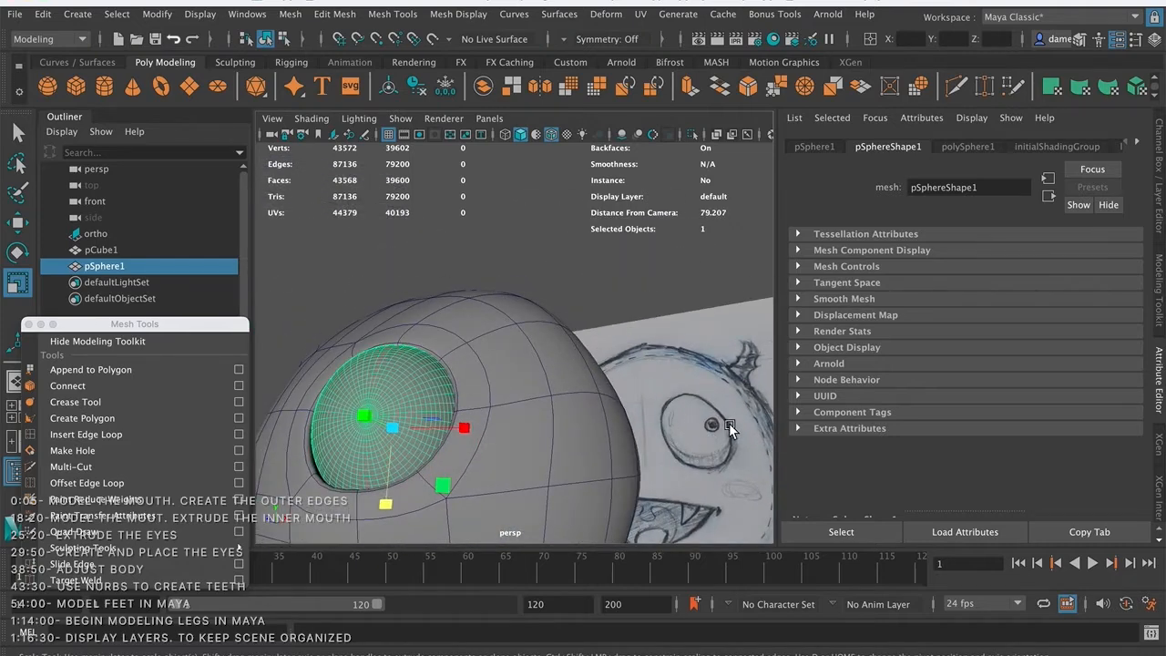
alt+drag(514, 303, 590, 310)
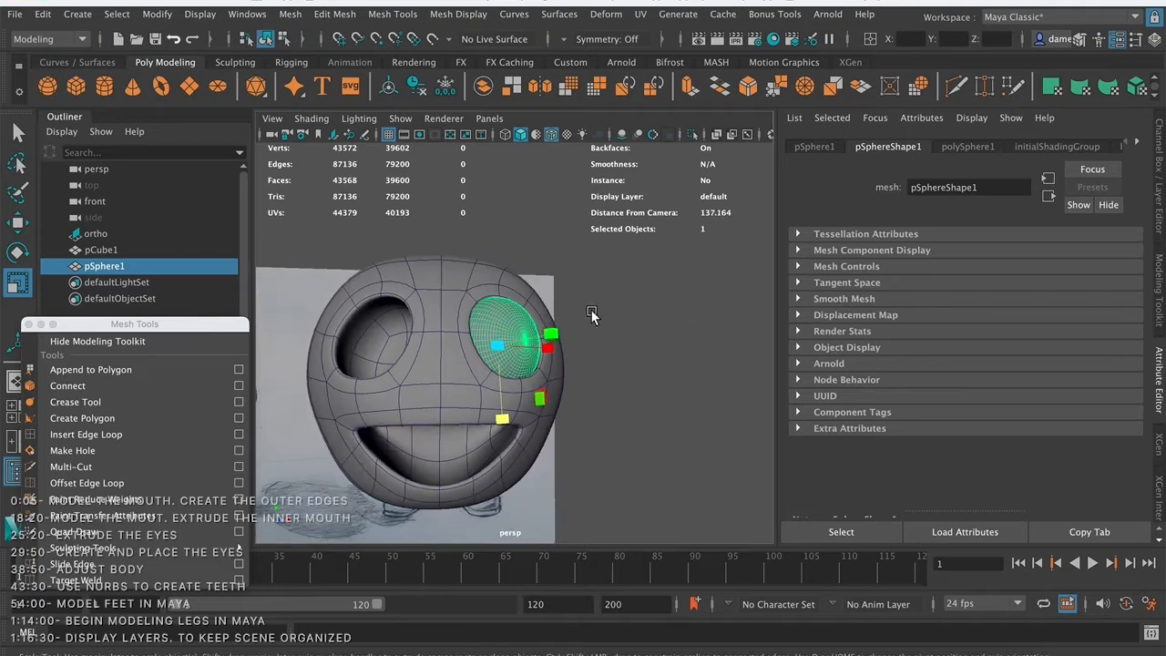
alt+right_drag(590, 310, 727, 342)
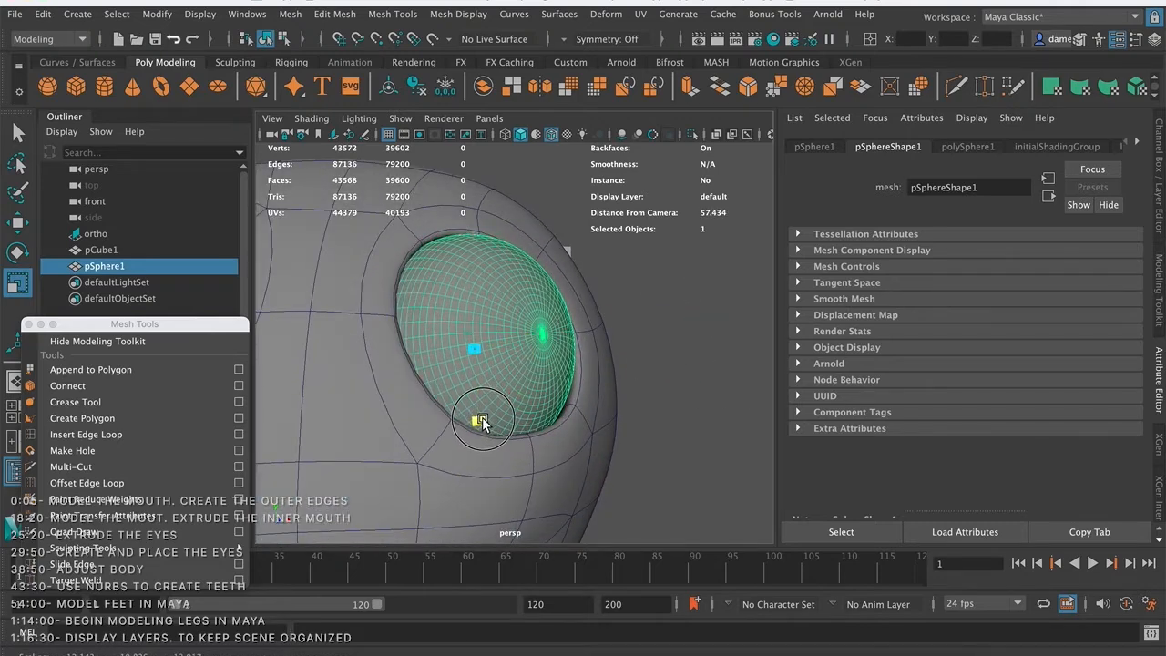
- Compare the eyeball's outline with the sketched eye in the front view and return to the perspective view
key(space)
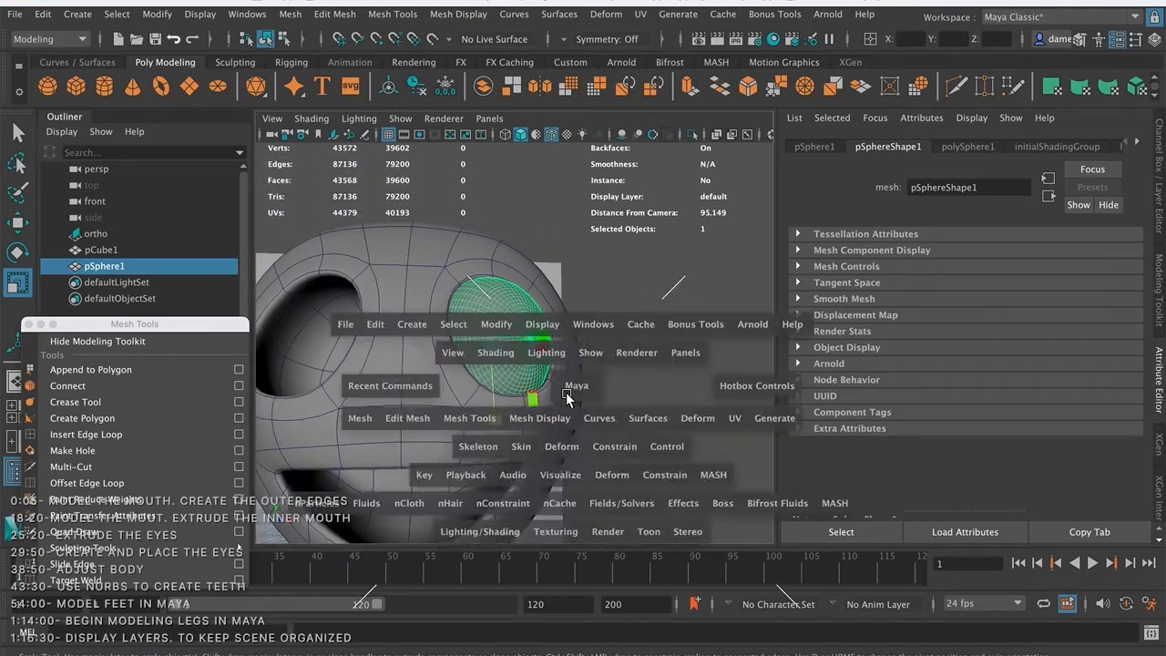
key(space)
alt+right_drag(535, 390, 587, 369)
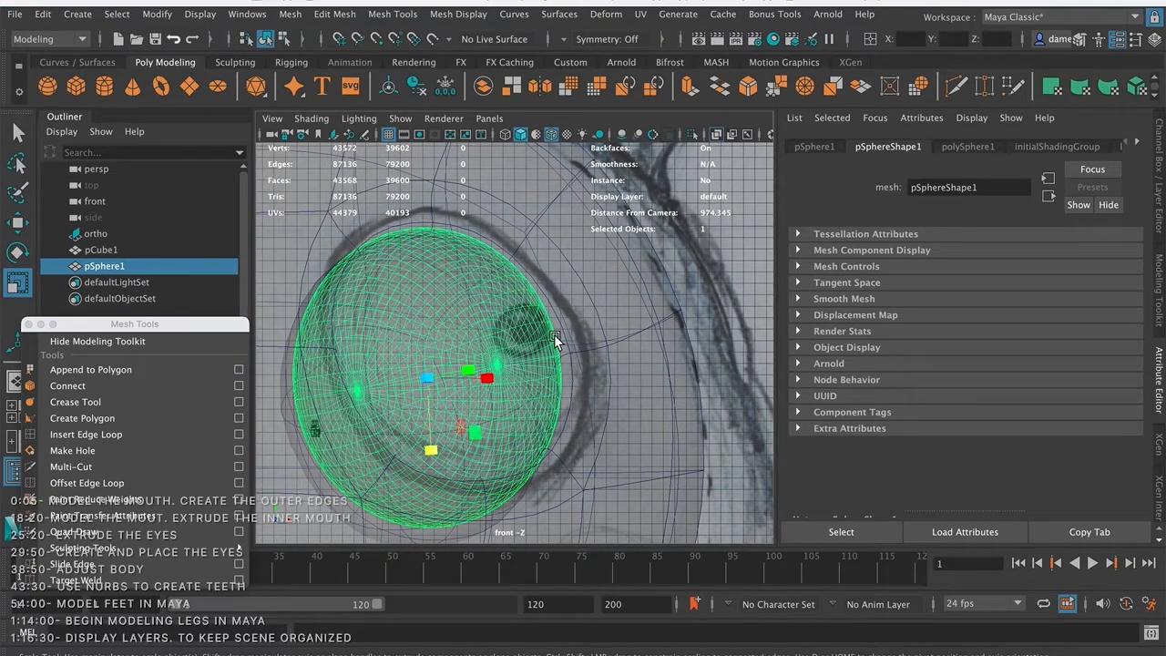
key(space)
key(space)
alt+drag(695, 286, 631, 361)
scroll(638, 314, down, 5)
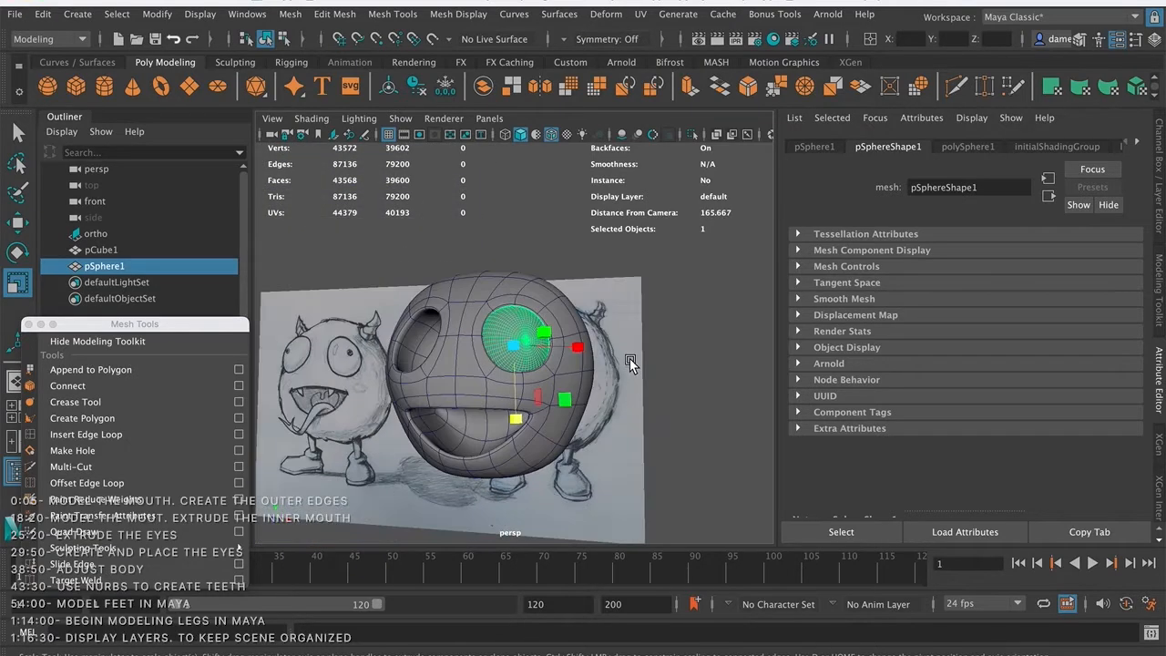
- Deselect the eyeball and examine its fit in the socket from the front, side and below
key(q)
alt+right_drag(576, 339, 423, 328)
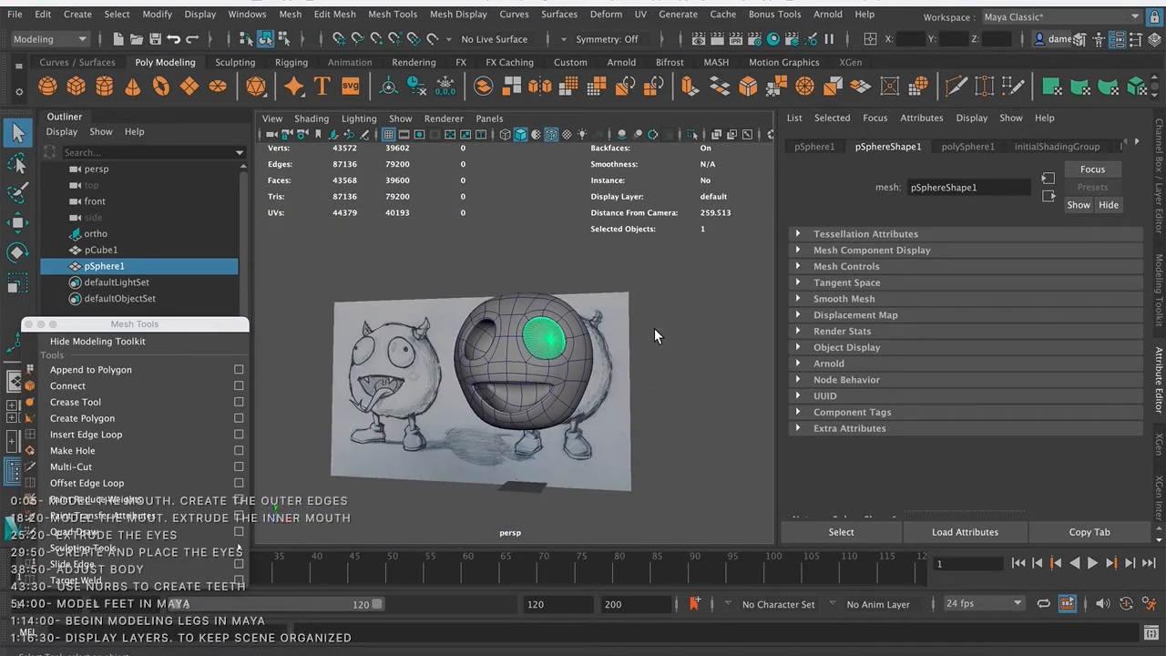
click(665, 334)
alt+drag(647, 362, 654, 376)
alt+right_drag(653, 375, 734, 372)
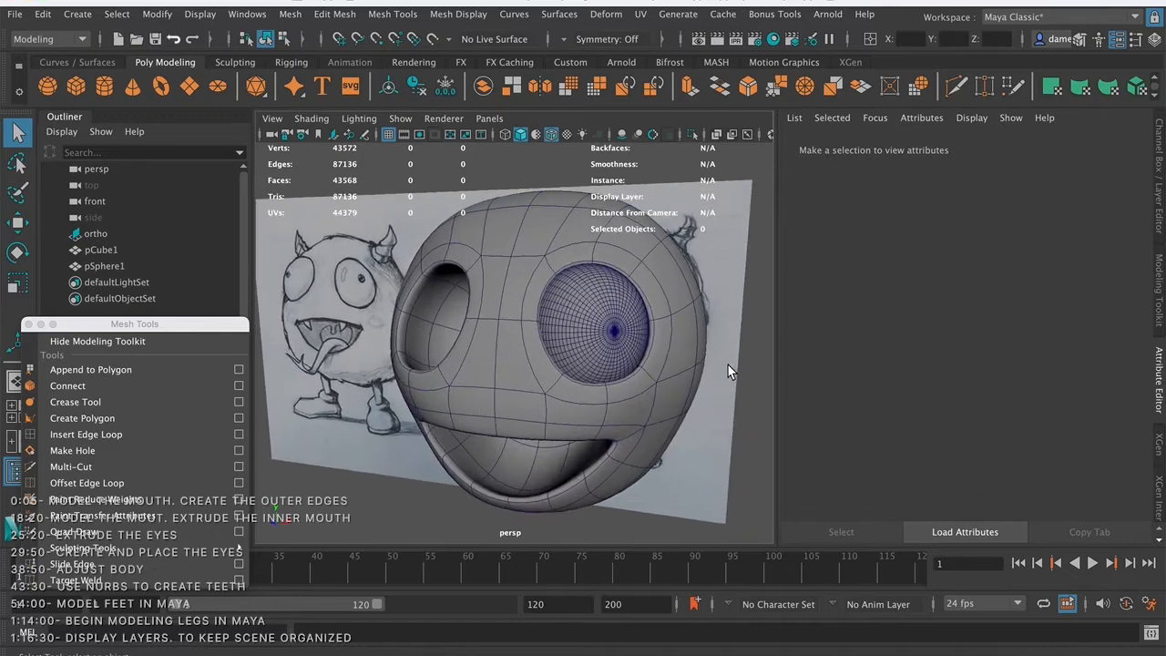
alt+drag(636, 360, 540, 302)
alt+drag(557, 346, 525, 408)
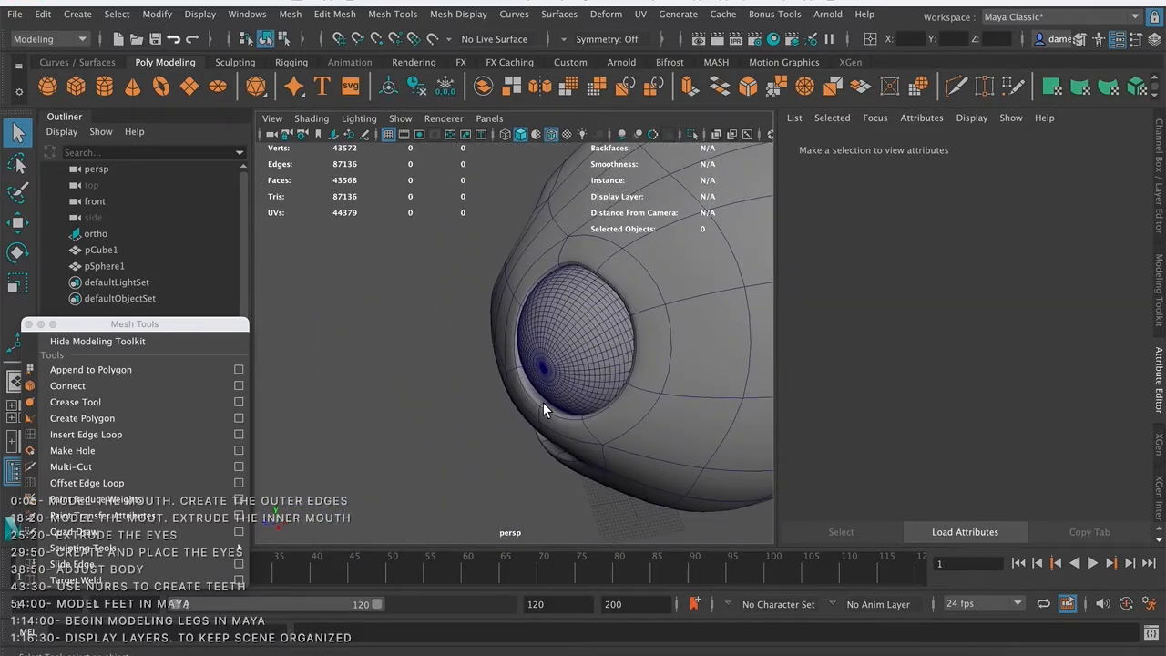
alt+drag(459, 395, 480, 374)
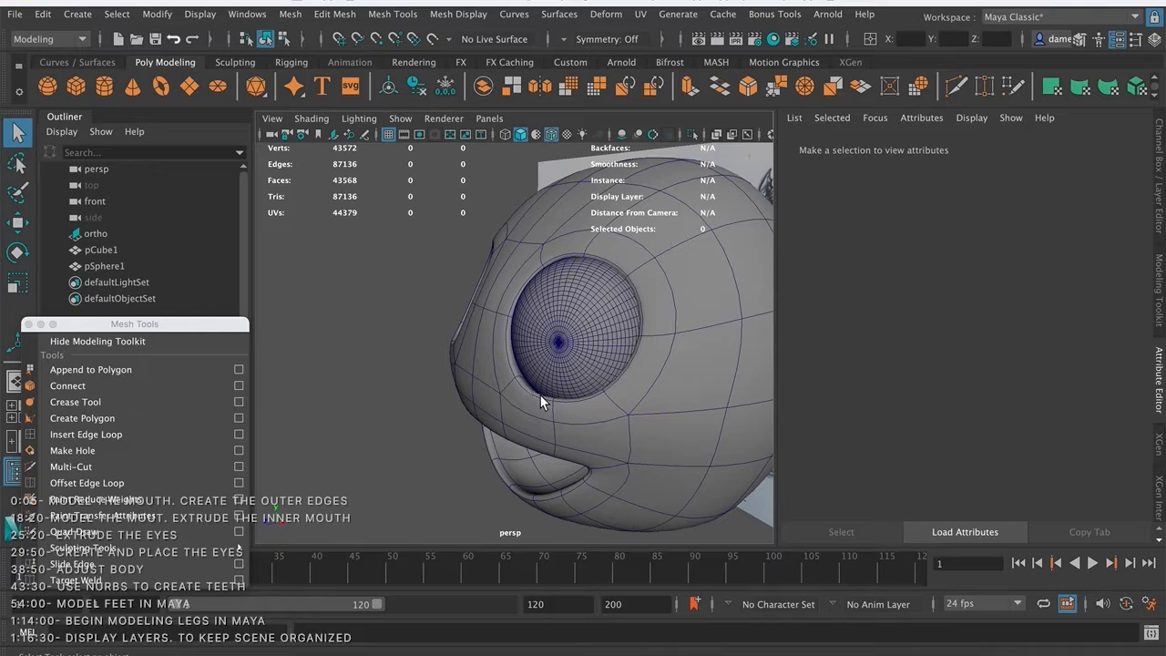
alt+drag(536, 399, 541, 376)
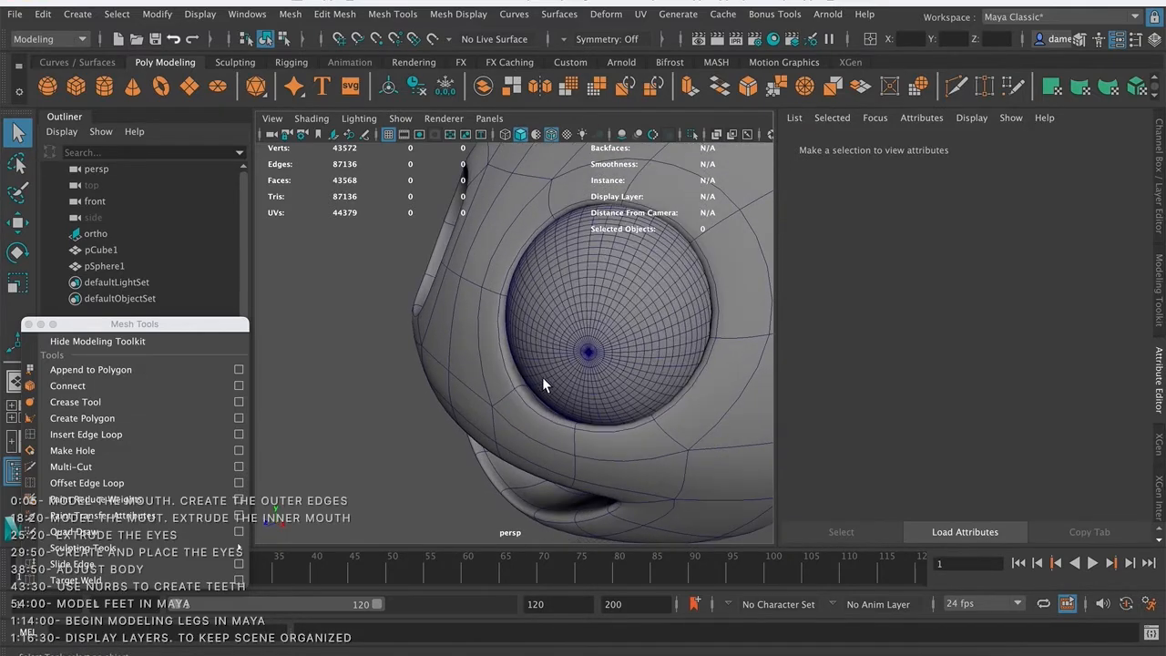
- Select an edge run on the lower rim of the head's eye socket and raise it toward the eyeball
right_click(521, 394)
click(506, 399)
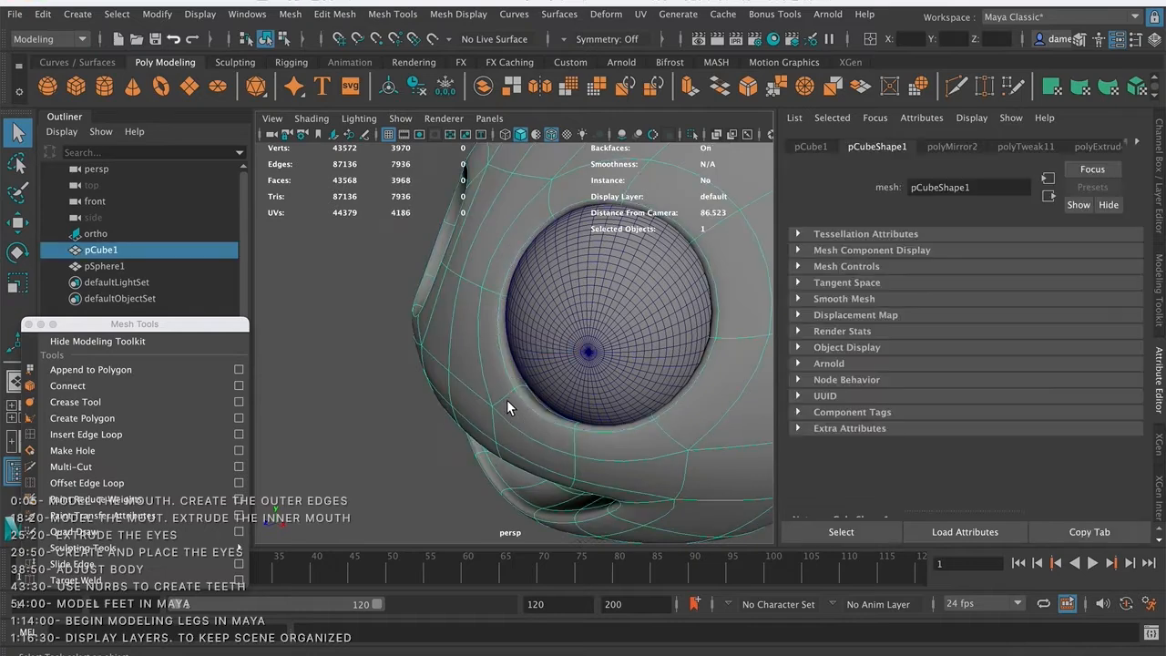
right_drag(522, 398, 515, 184)
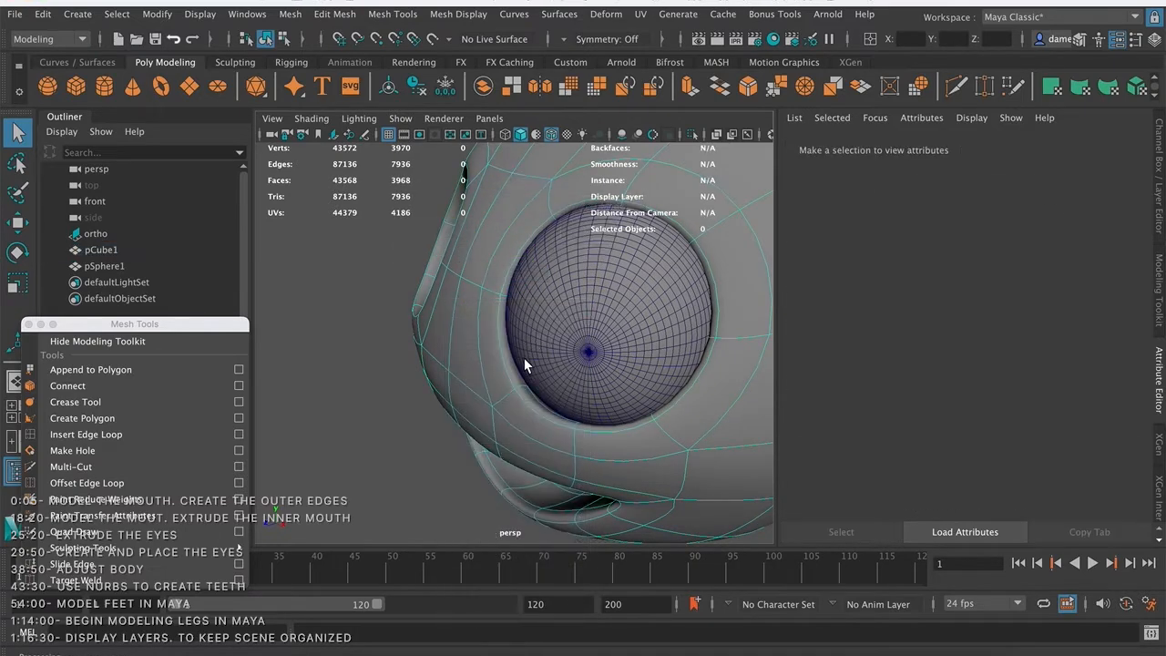
click(521, 392)
mouse_move(543, 433)
alt+mouse_down()
mouse_move(554, 455)
mouse_move(566, 428)
alt+mouse_up()
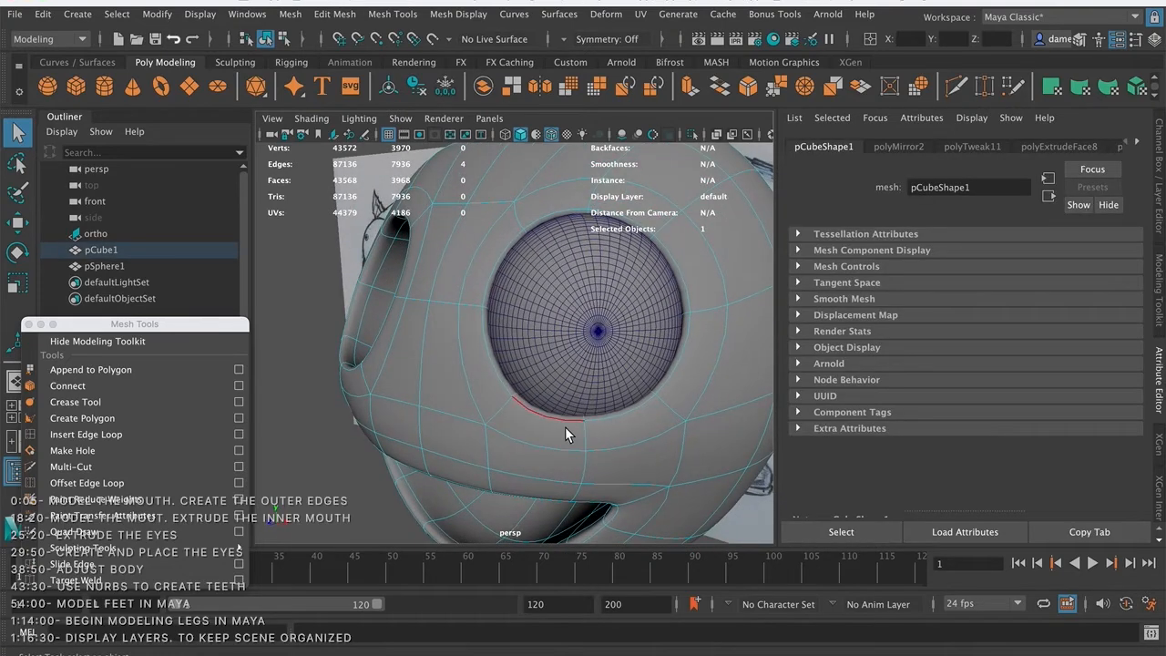
key(w)
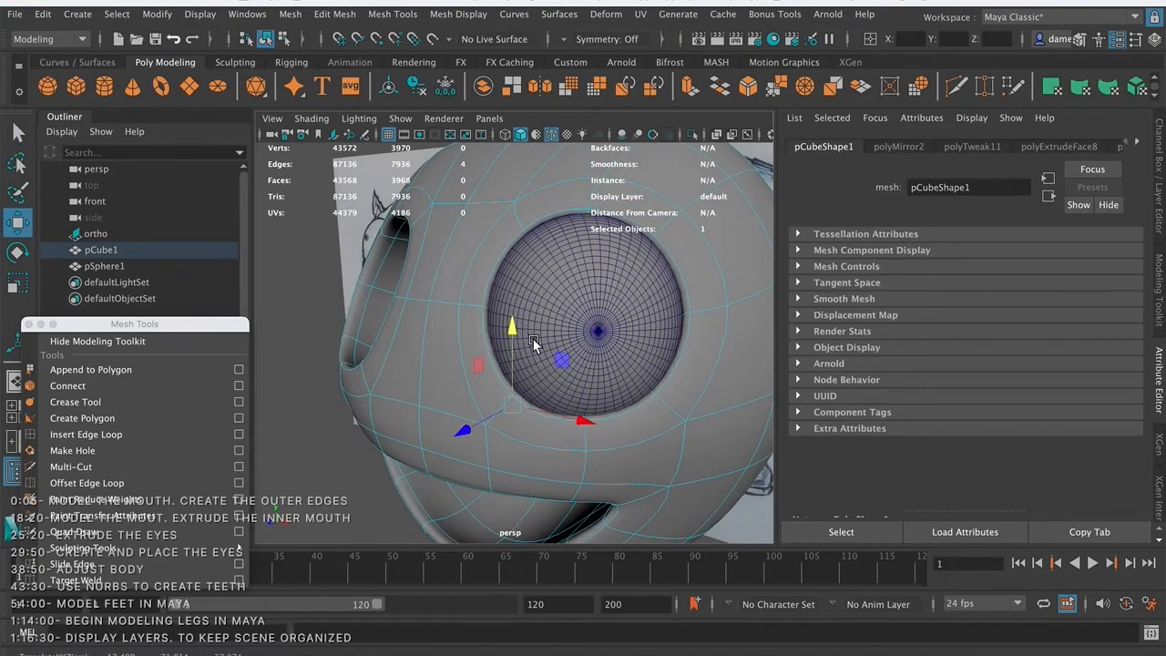
alt+drag(513, 325, 590, 415)
alt+right_drag(590, 414, 688, 389)
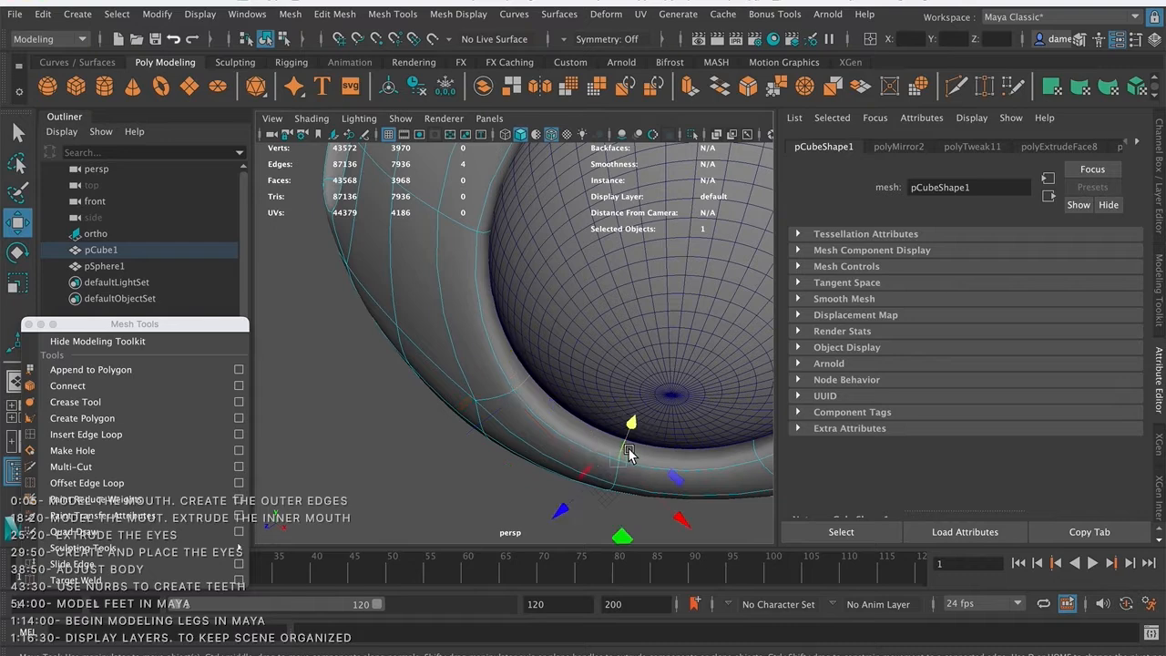
alt+right_drag(585, 373, 642, 374)
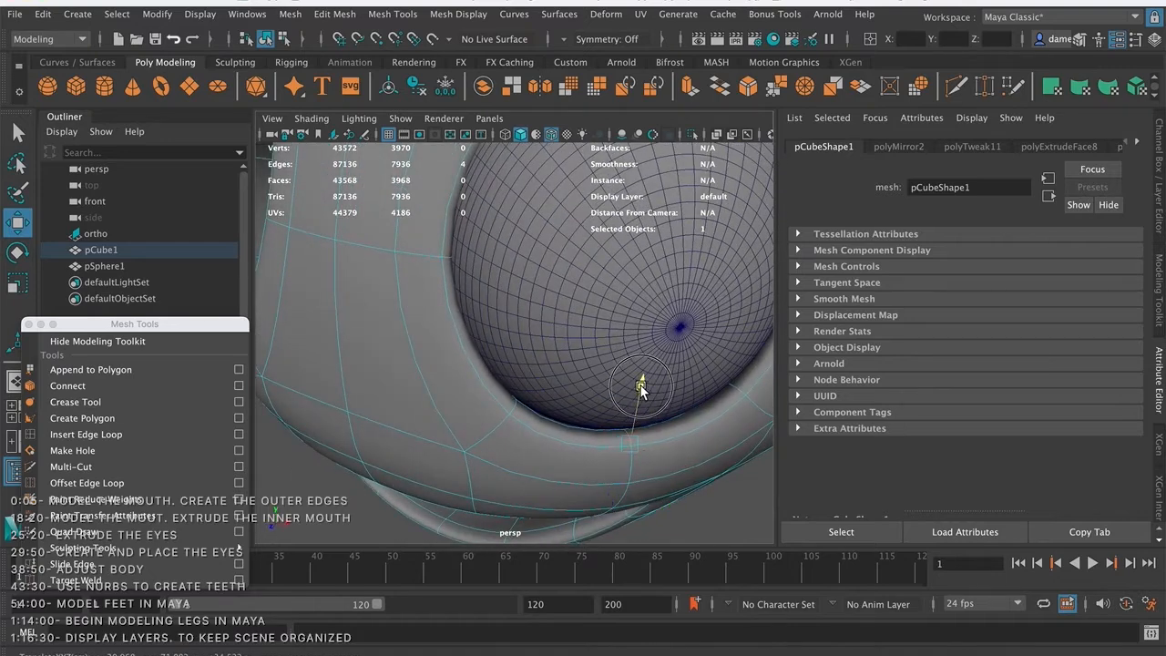
- Check how the adjusted lower socket rim meets the eyeball from several angles
alt+drag(698, 391, 623, 344)
alt+right_drag(711, 382, 669, 374)
mouse_move(686, 427)
alt+mouse_down()
mouse_move(702, 412)
mouse_move(686, 405)
alt+mouse_up()
alt+middle_drag(552, 342, 581, 356)
alt+right_drag(501, 344, 633, 363)
alt+drag(633, 363, 593, 379)
alt+right_drag(657, 373, 515, 392)
alt+drag(649, 354, 615, 347)
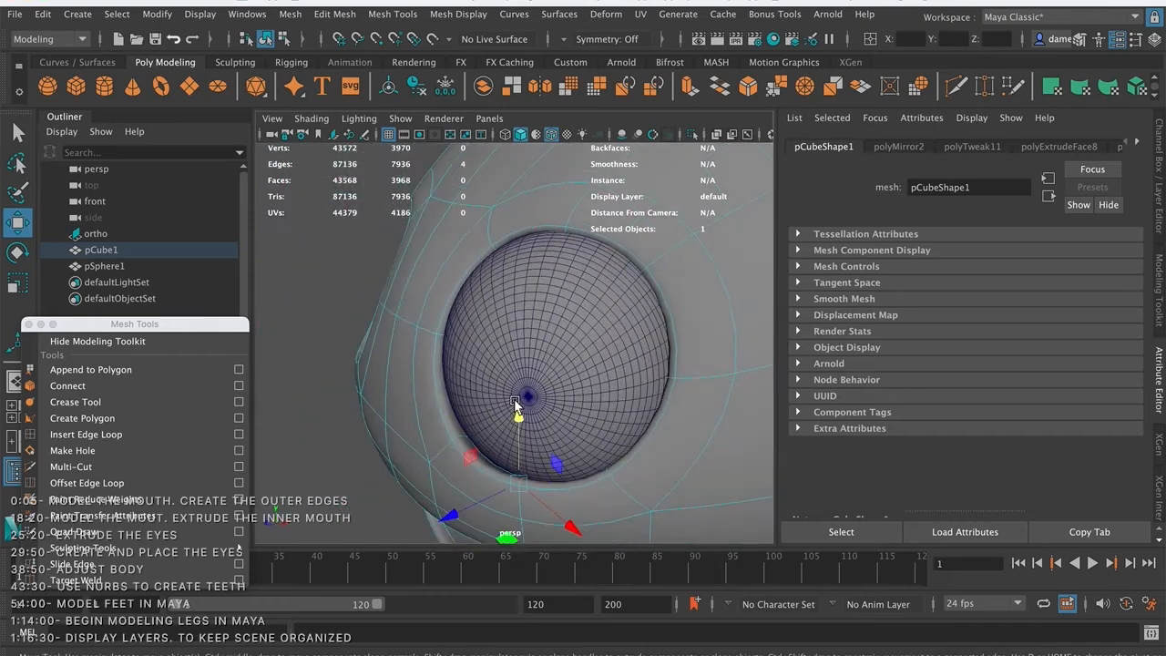
- Select the rim edges at the socket's lower inner corner and nudge them up slightly
click(461, 437)
drag(452, 381, 451, 377)
alt+right_drag(574, 357, 492, 310)
alt+drag(594, 266, 651, 255)
alt+right_drag(578, 382, 414, 315)
alt+drag(414, 315, 614, 286)
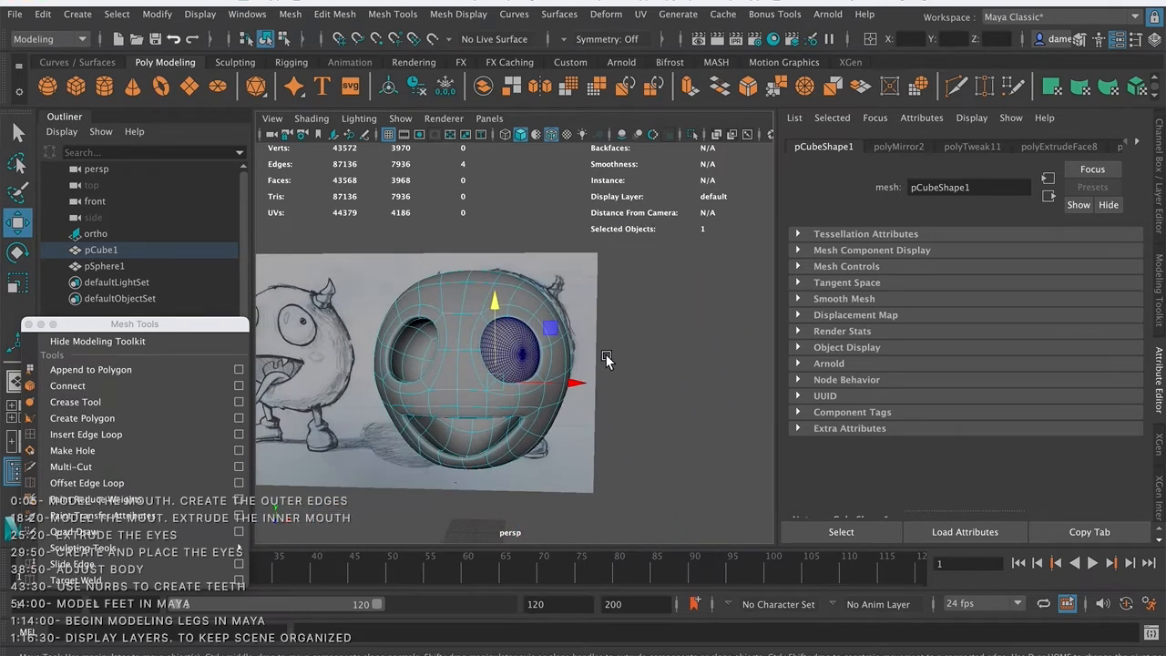
- Return the head from edge editing to object mode and clear the selection
key(q)
click(625, 398)
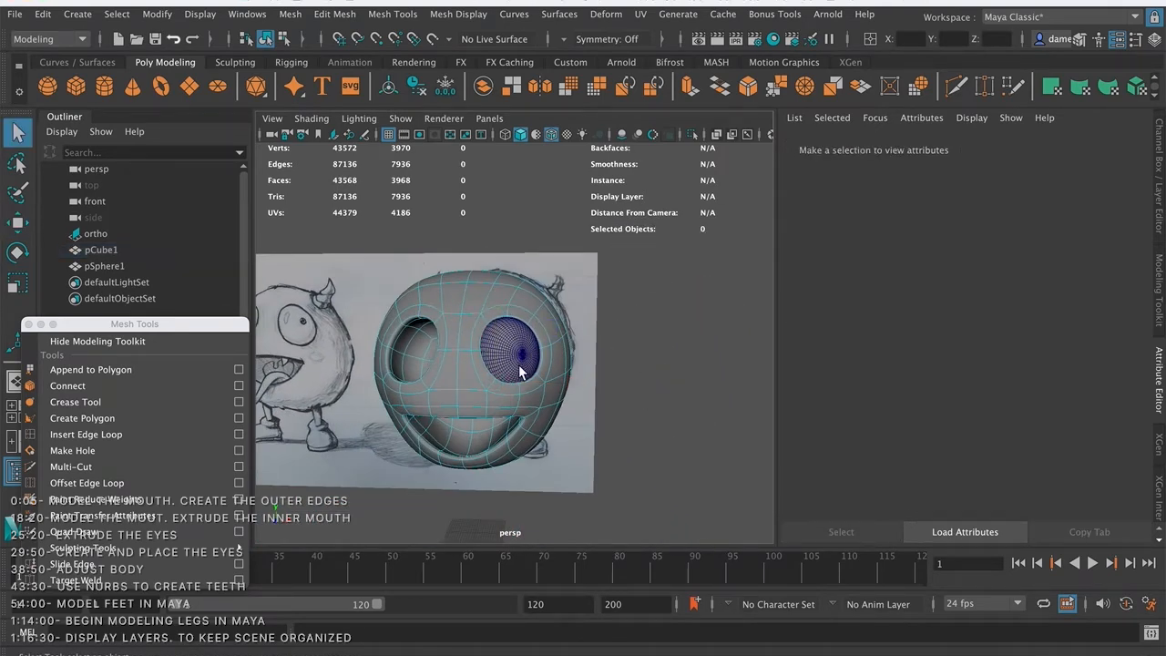
right_drag(546, 244, 550, 209)
click(699, 326)
alt+drag(697, 328, 546, 349)
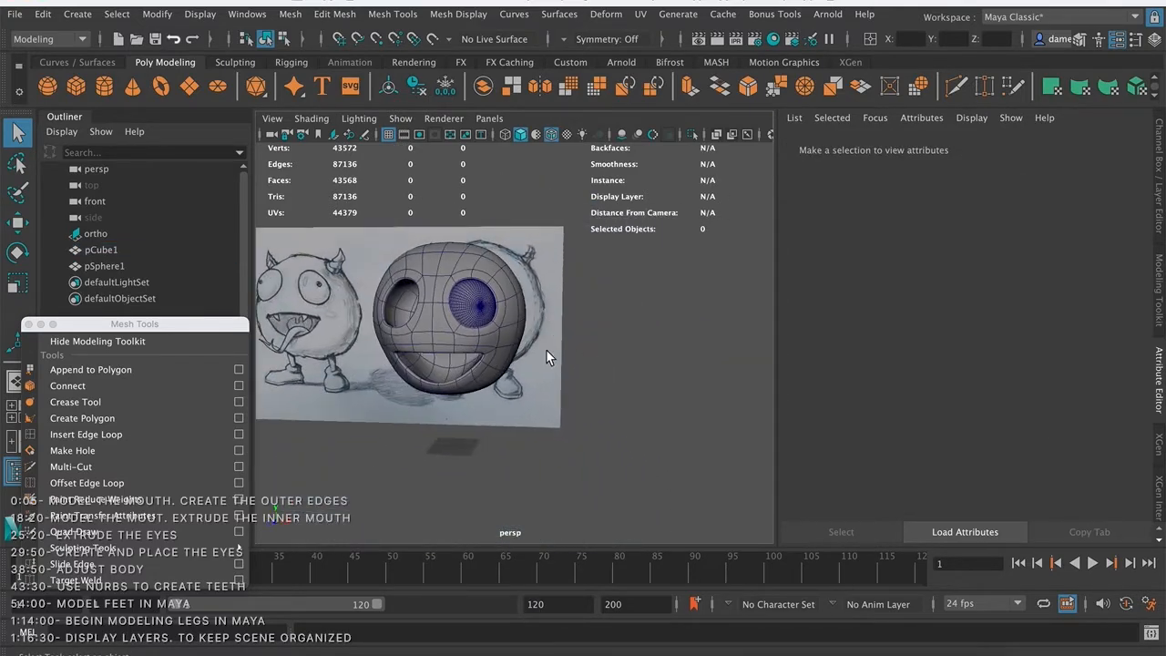
- Select the eyeball and save the scene
alt+right_drag(545, 349, 670, 355)
alt+middle_drag(549, 353, 615, 378)
alt+right_drag(616, 377, 750, 372)
click(637, 333)
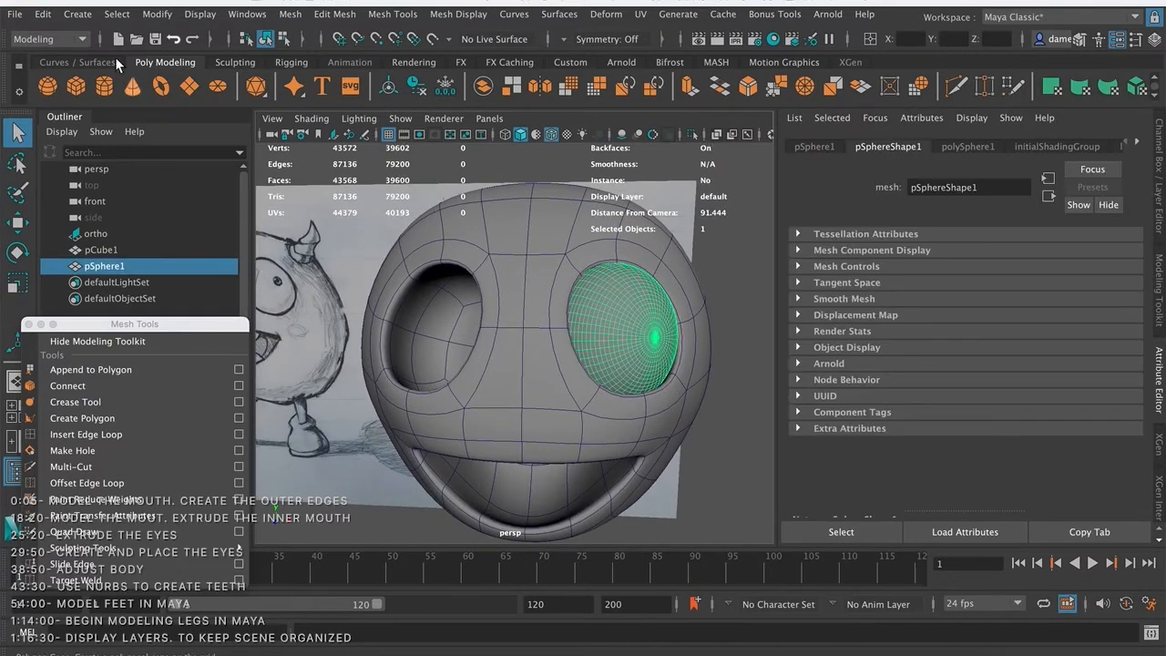
click(157, 41)
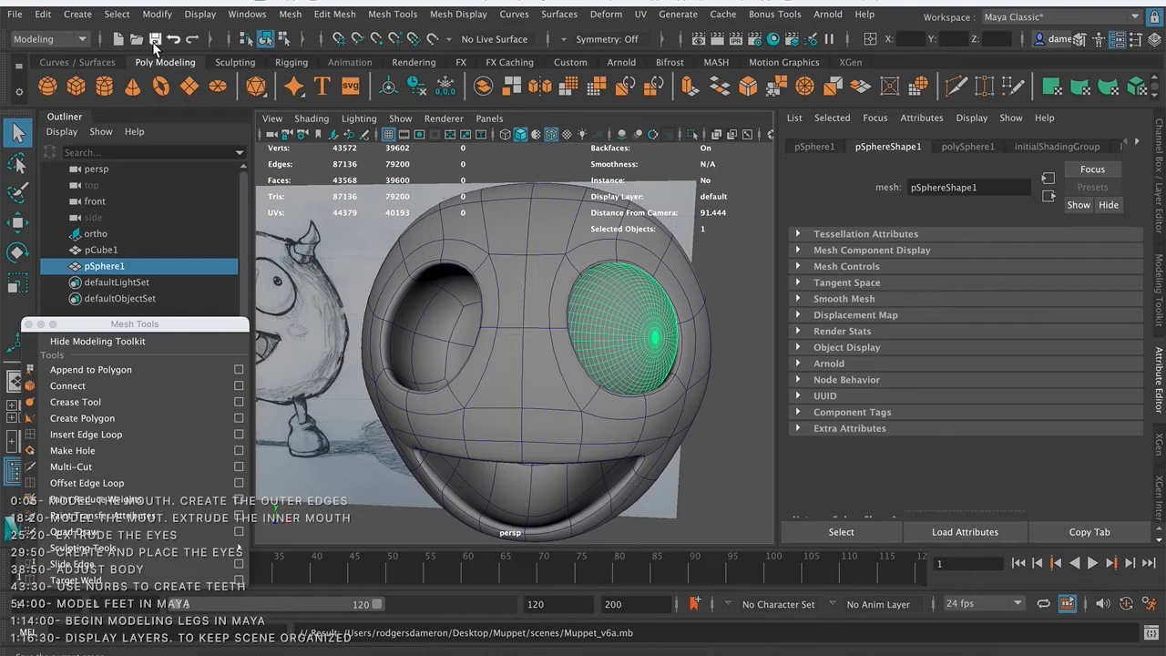
- Mirror the eyeball across the world X axis into the other eye socket and clear the selection
alt+drag(617, 303, 664, 277)
click(706, 303)
click(577, 382)
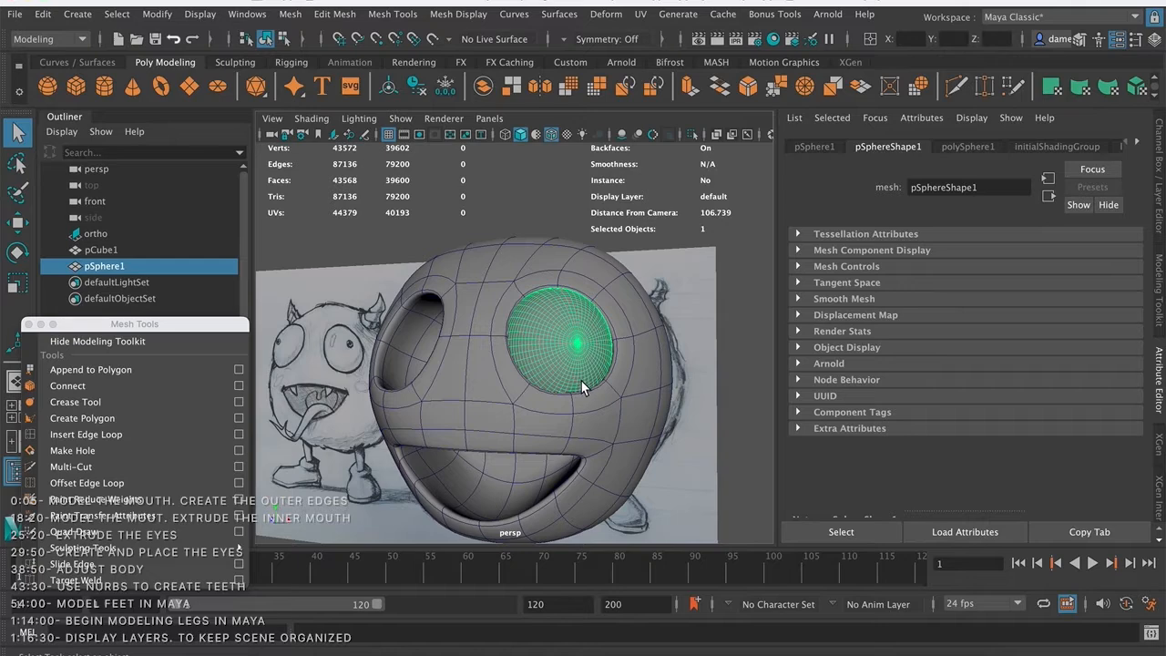
alt+drag(584, 378, 591, 370)
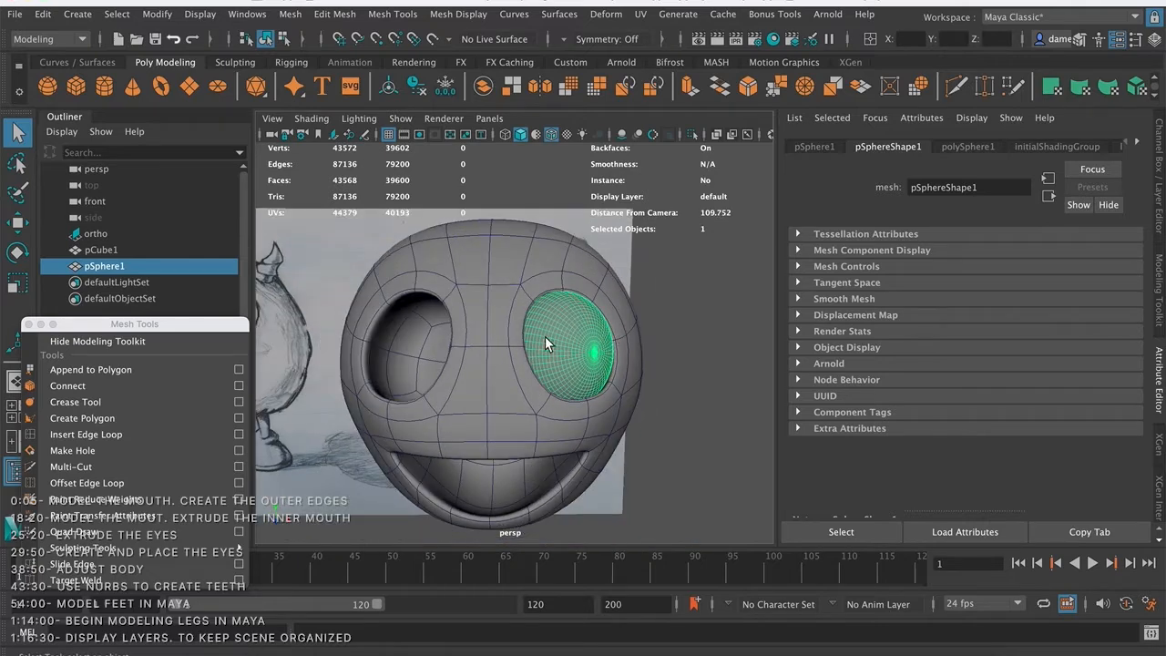
click(542, 84)
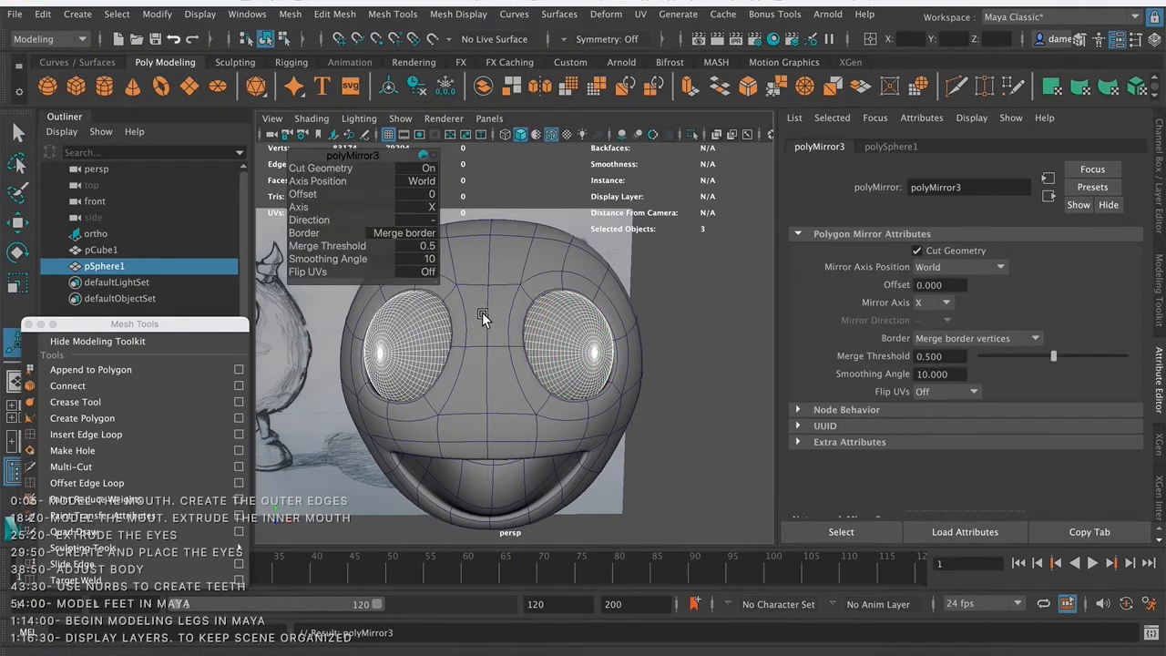
alt+middle_drag(482, 313, 543, 299)
alt+right_drag(543, 299, 469, 333)
key(q)
alt+drag(475, 333, 574, 360)
click(661, 386)
- Select the mirrored eyeballs, show the Modeling Toolkit and clear the selection
alt+middle_drag(547, 327, 528, 347)
mouse_move(528, 346)
alt+mouse_down()
mouse_move(624, 377)
mouse_move(592, 358)
alt+mouse_up()
click(571, 344)
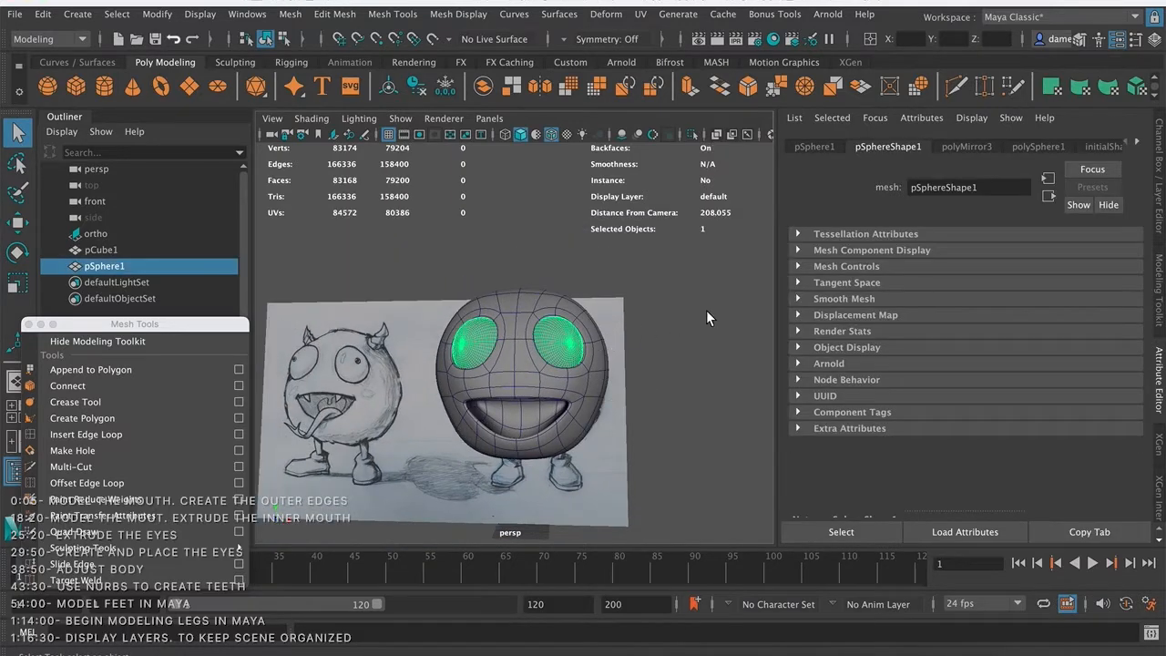
click(1160, 291)
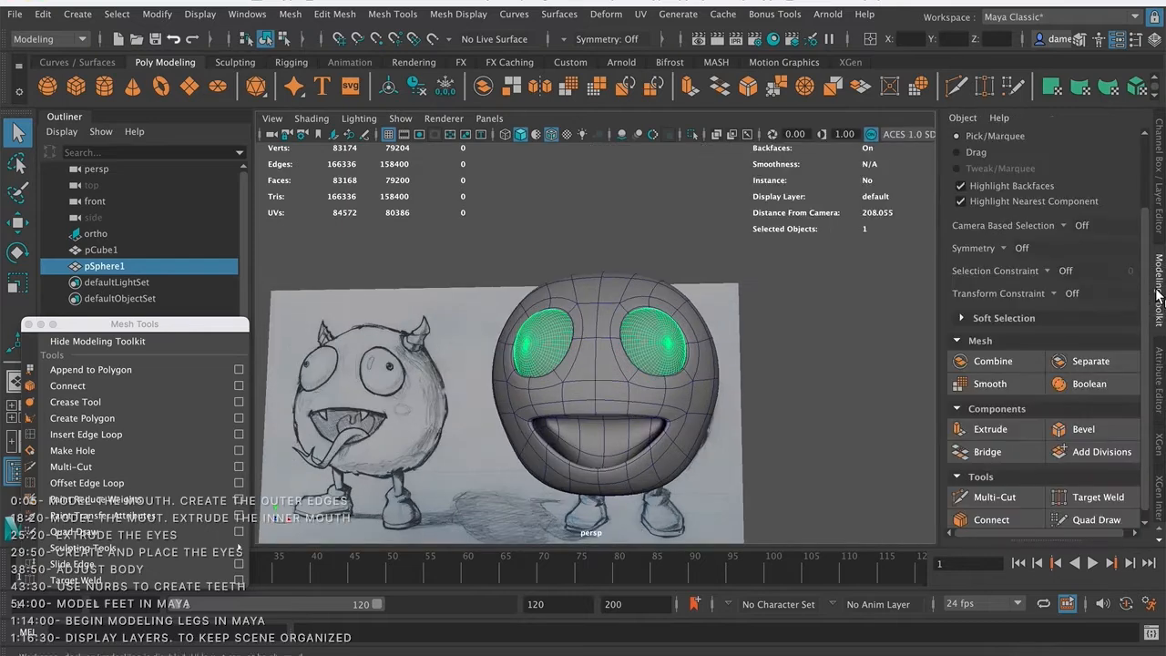
scroll(1050, 439, down, 1)
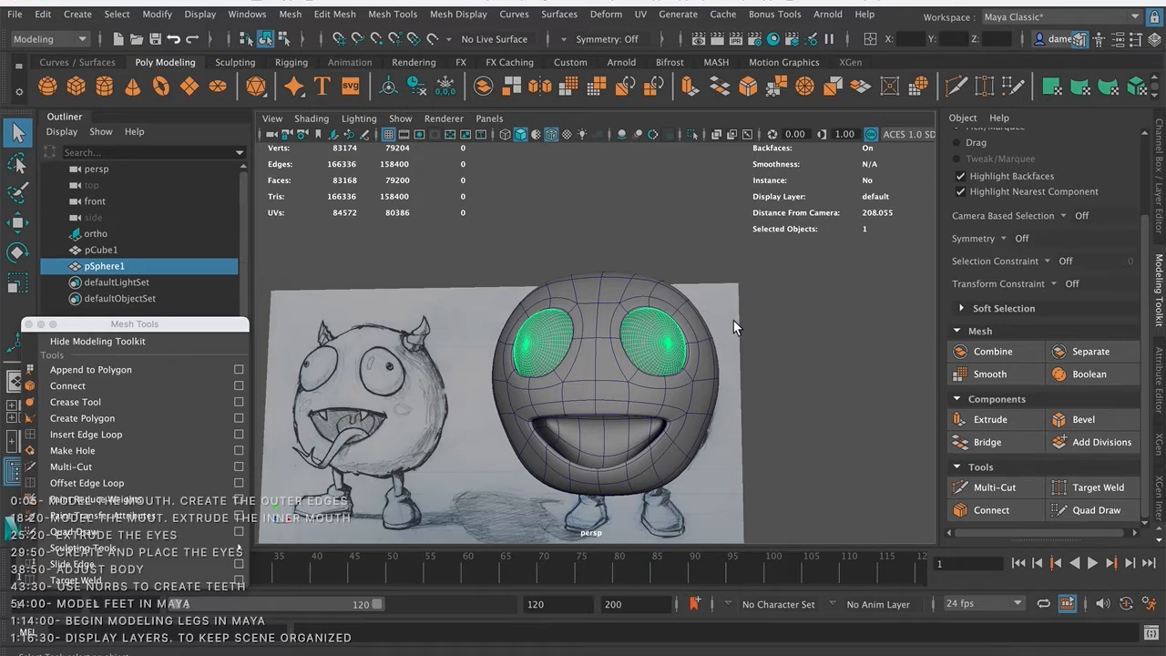
mouse_move(762, 346)
alt+mouse_down()
mouse_move(664, 388)
mouse_move(622, 367)
mouse_move(612, 396)
alt+mouse_up()
click(674, 507)
- Examine the fitted eyeballs, the sockets and the mouth from several angles around the head
alt+right_drag(641, 351, 734, 380)
alt+middle_drag(734, 381, 659, 283)
alt+right_drag(662, 283, 600, 303)
mouse_move(600, 305)
alt+mouse_down()
mouse_move(658, 333)
mouse_move(642, 338)
mouse_move(672, 328)
mouse_move(637, 330)
mouse_move(792, 353)
alt+mouse_up()
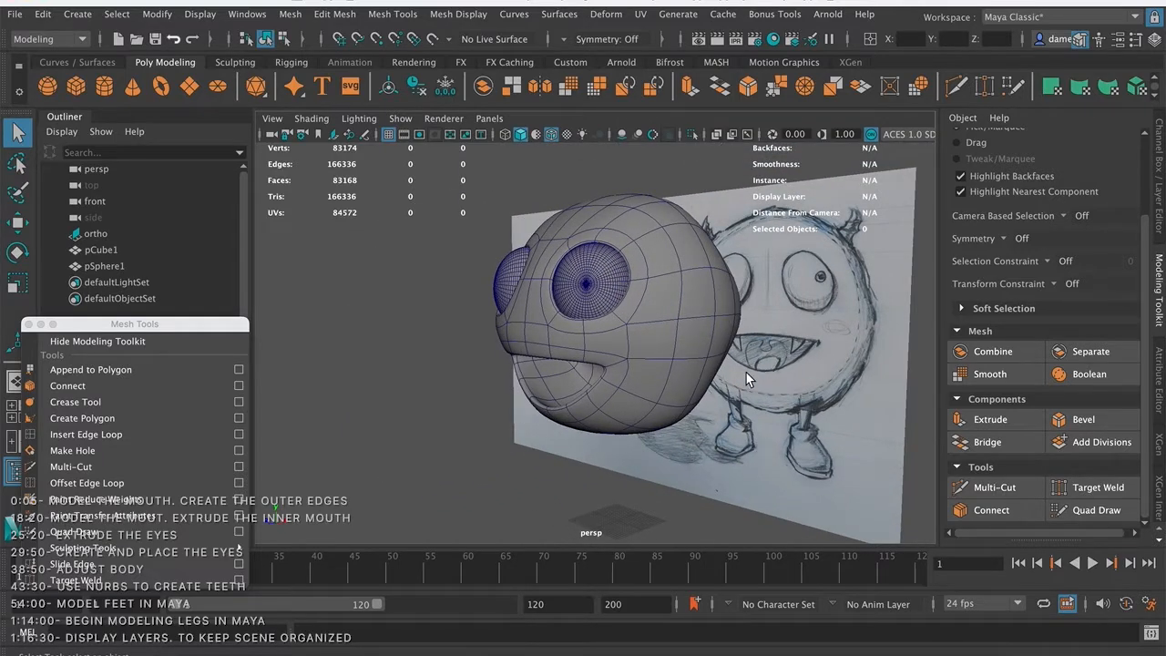
mouse_move(653, 371)
alt+mouse_down()
mouse_move(659, 355)
mouse_move(631, 348)
mouse_move(636, 364)
alt+mouse_up()
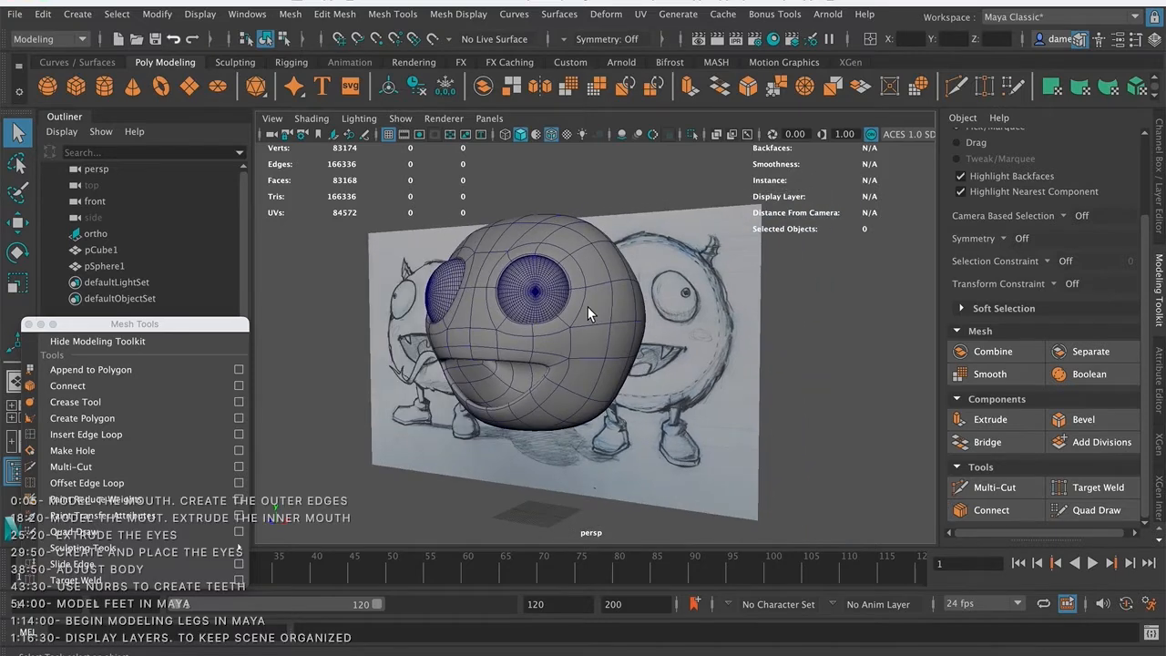
alt+middle_drag(531, 312, 538, 317)
alt+right_drag(538, 317, 573, 327)
alt+drag(573, 327, 616, 331)
alt+middle_drag(570, 338, 599, 315)
alt+drag(599, 321, 567, 333)
alt+right_drag(524, 345, 721, 333)
alt+drag(721, 333, 678, 335)
alt+middle_drag(679, 335, 654, 302)
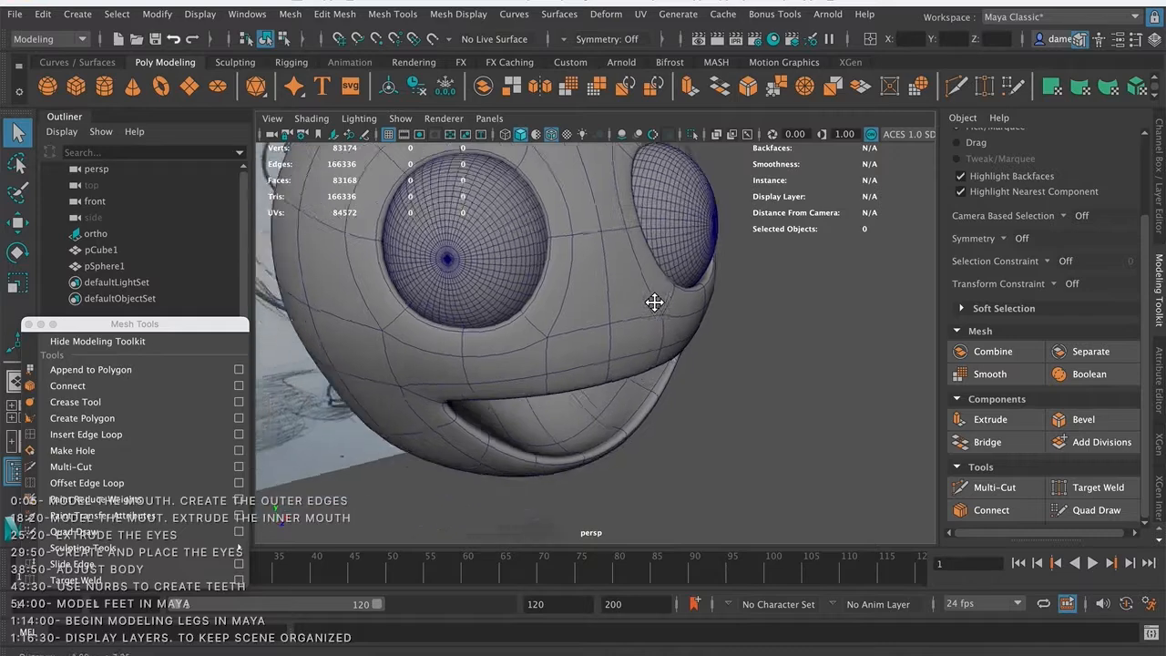
alt+right_drag(654, 301, 719, 304)
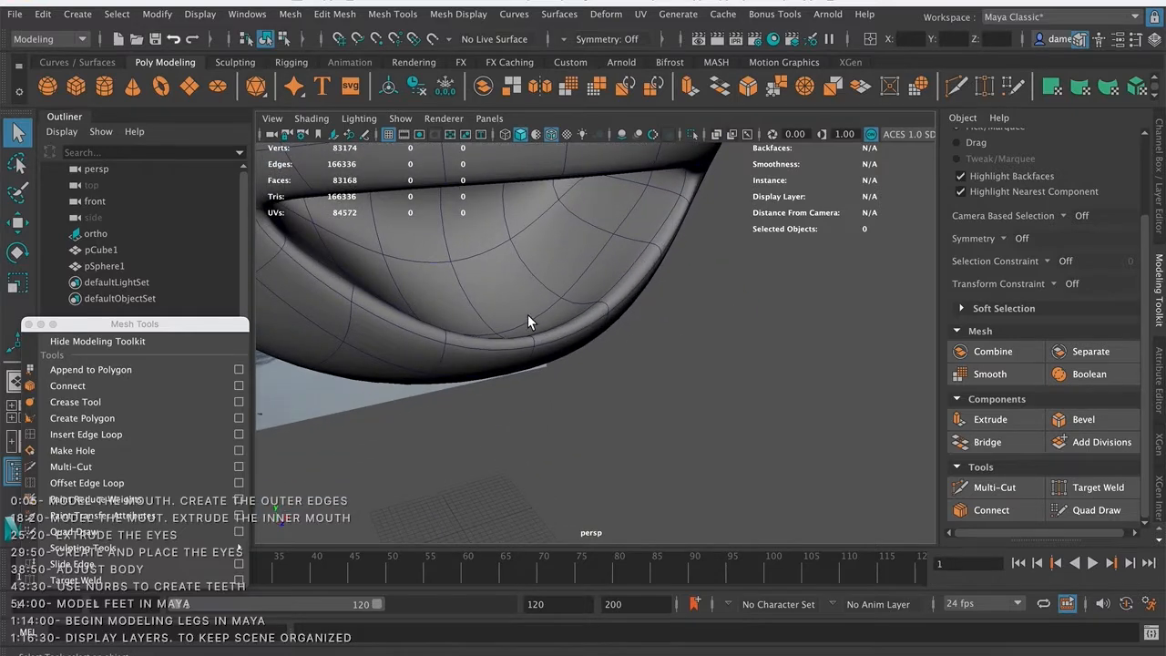
- Select the head and switch it to unsmoothed display near the corner of the mouth
click(607, 289)
key(1)
mouse_move(693, 317)
alt+mouse_down()
mouse_move(709, 310)
mouse_move(695, 307)
alt+mouse_up()
alt+right_drag(506, 193, 582, 227)
alt+drag(595, 237, 680, 198)
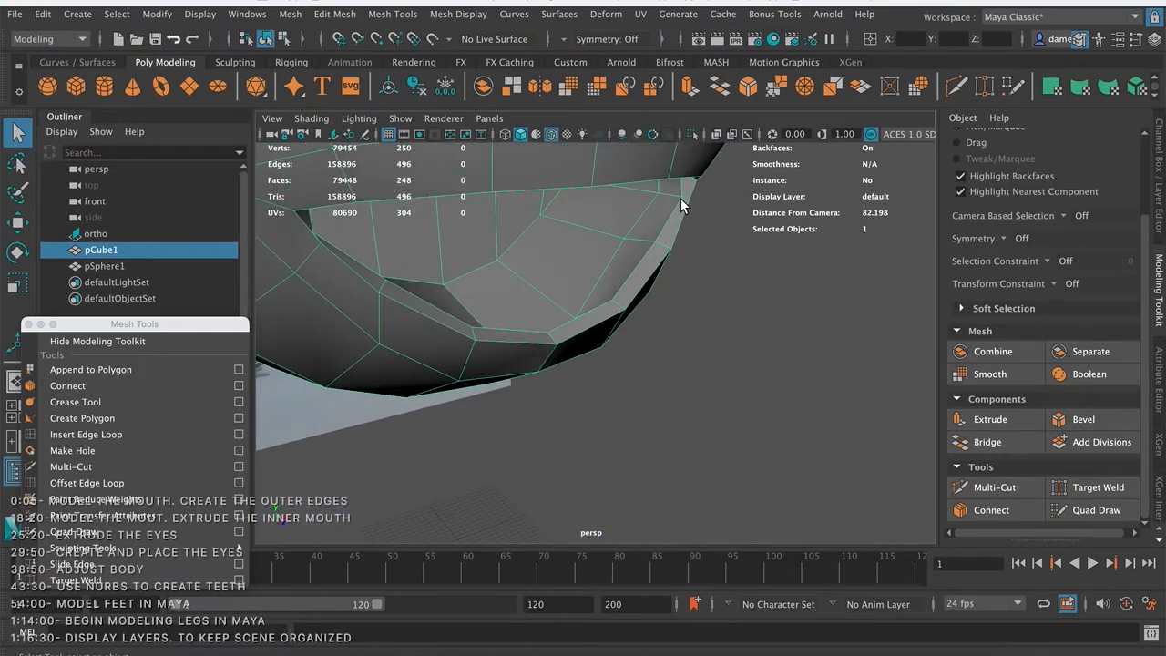
- Switch the head to vertex editing and set the selection symmetry to Object X
right_click(677, 201)
right_drag(676, 200, 597, 199)
click(1011, 239)
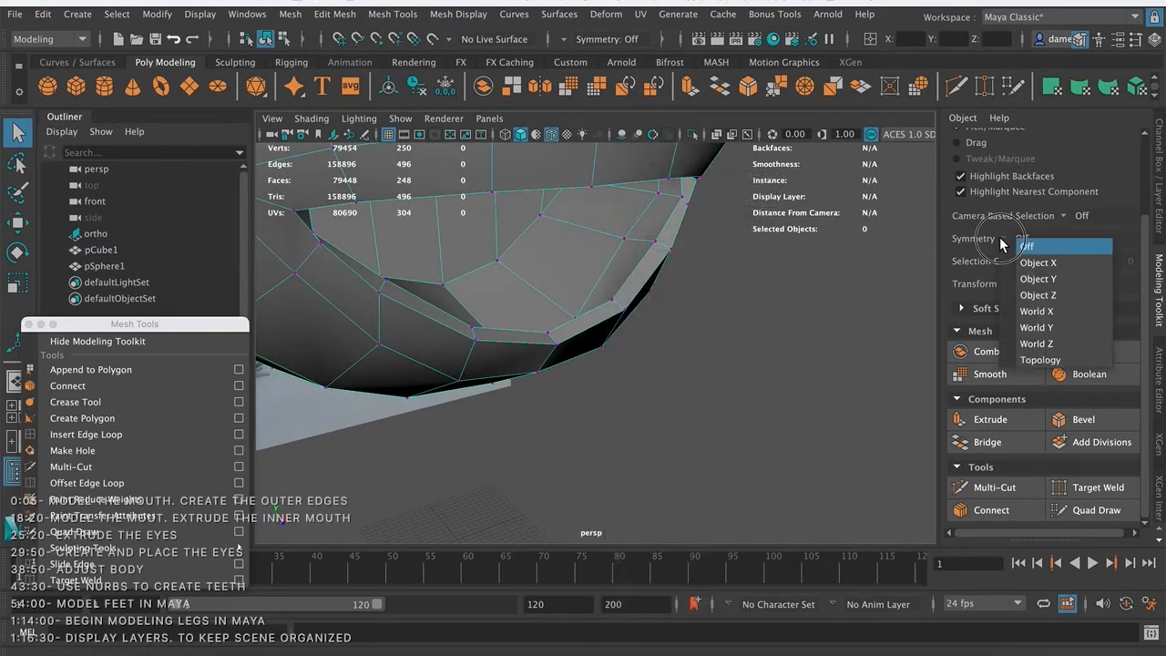
click(1037, 262)
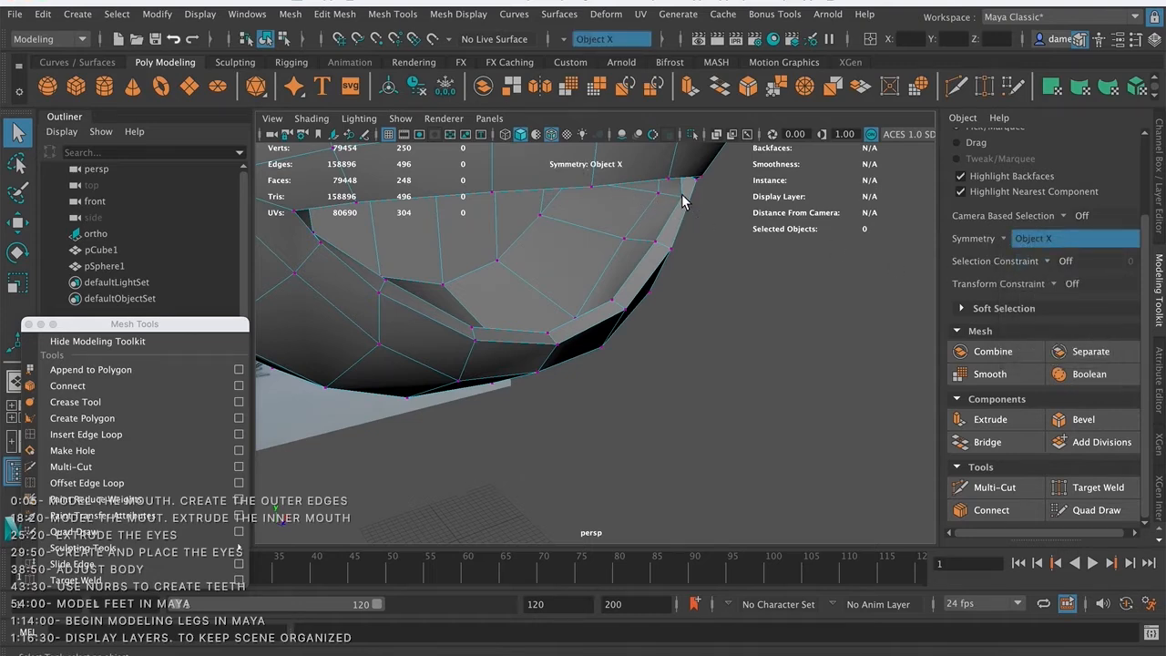
click(682, 195)
key(w)
alt+drag(738, 210, 710, 206)
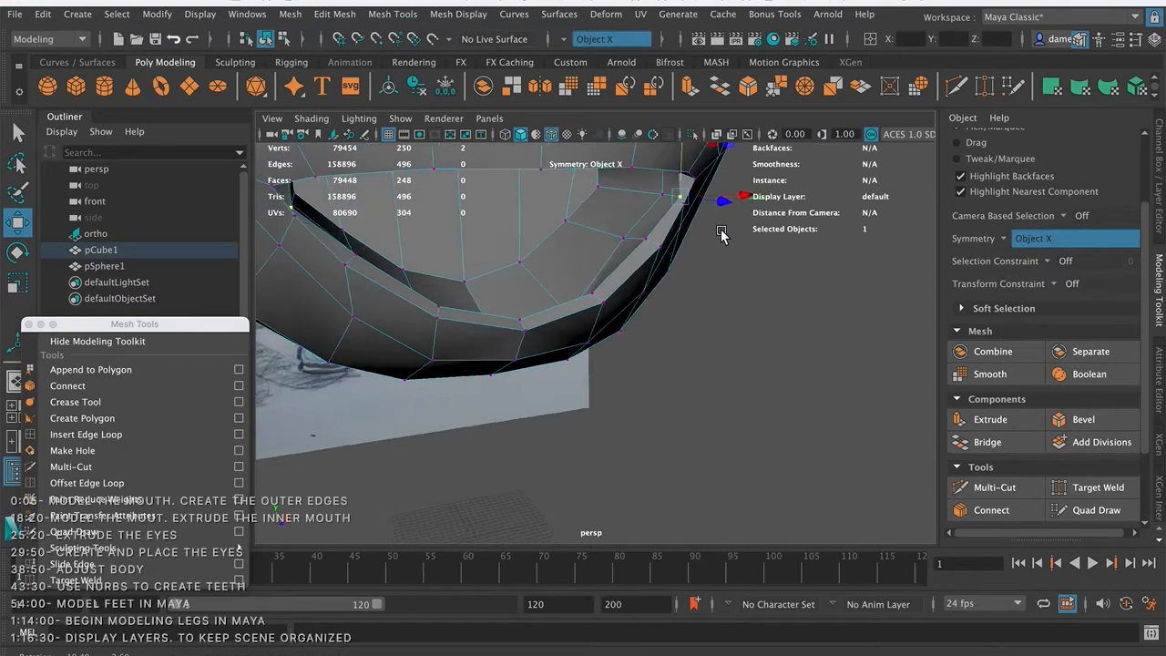
alt+drag(648, 261, 596, 367)
key(q)
right_drag(559, 231, 640, 206)
- Try to insert an edge loop around the face just outside the mouth rim
alt+drag(739, 287, 672, 350)
alt+middle_drag(554, 305, 600, 344)
alt+right_drag(588, 286, 618, 330)
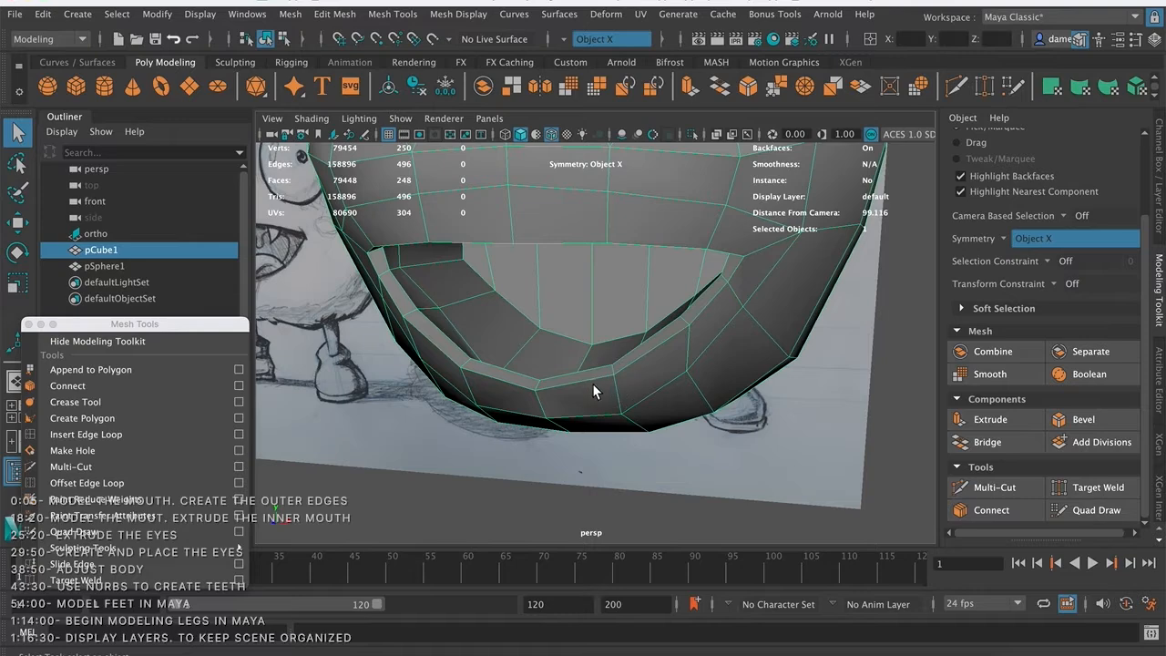
alt+drag(593, 255, 554, 267)
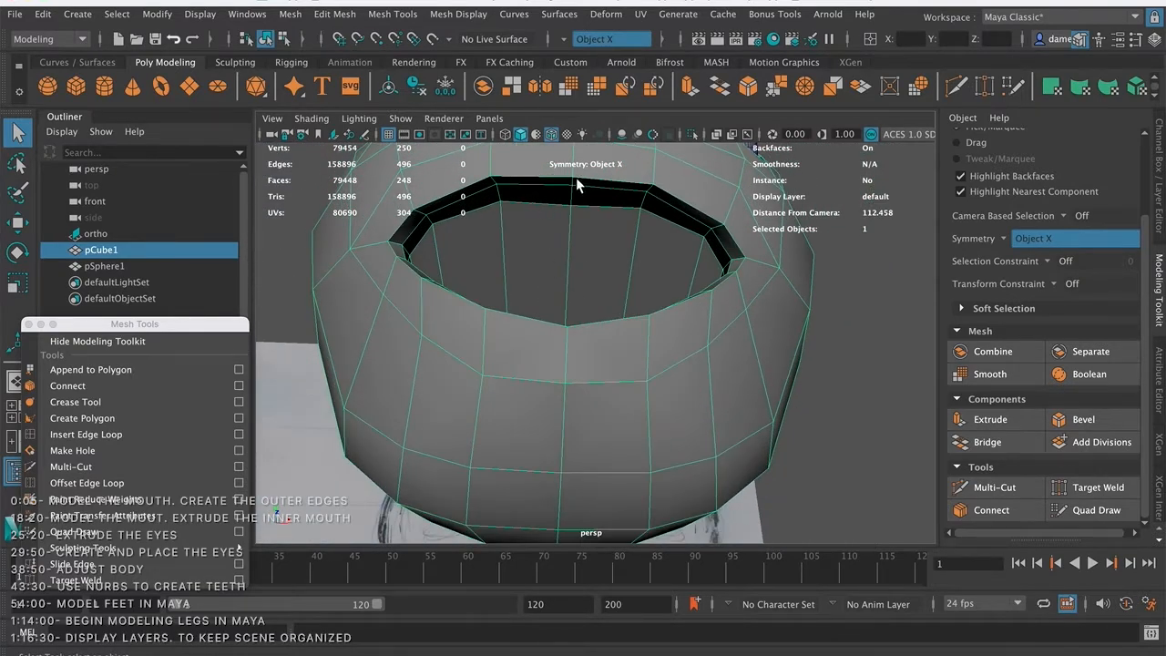
alt+middle_drag(521, 189, 528, 267)
alt+right_drag(574, 248, 654, 250)
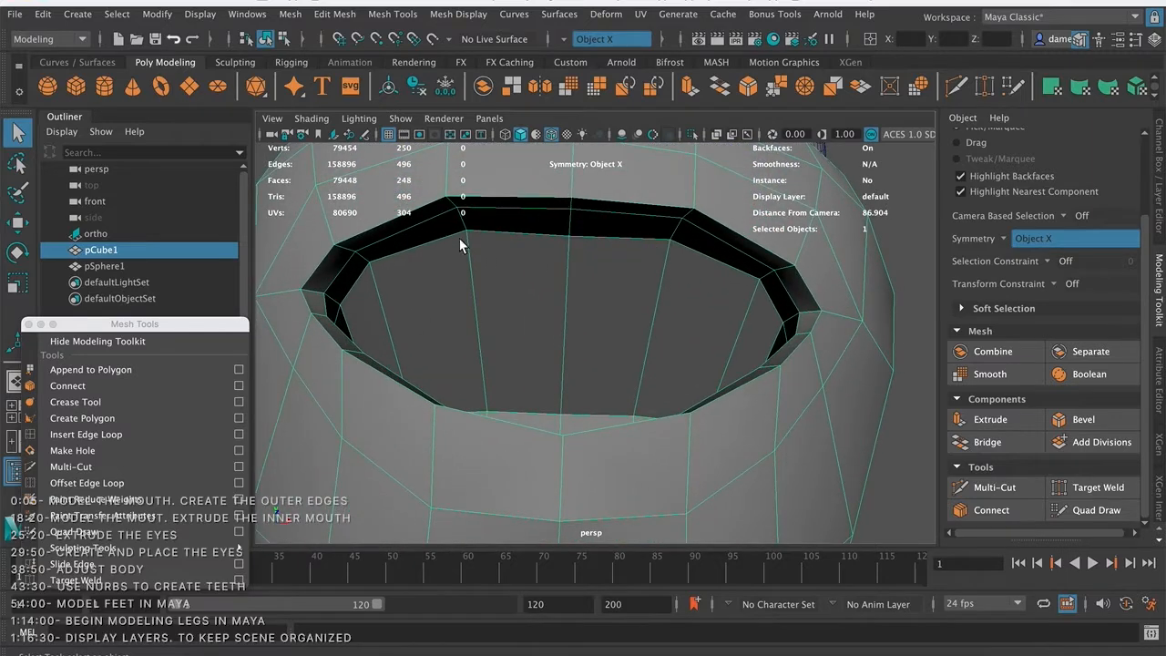
click(142, 435)
click(572, 196)
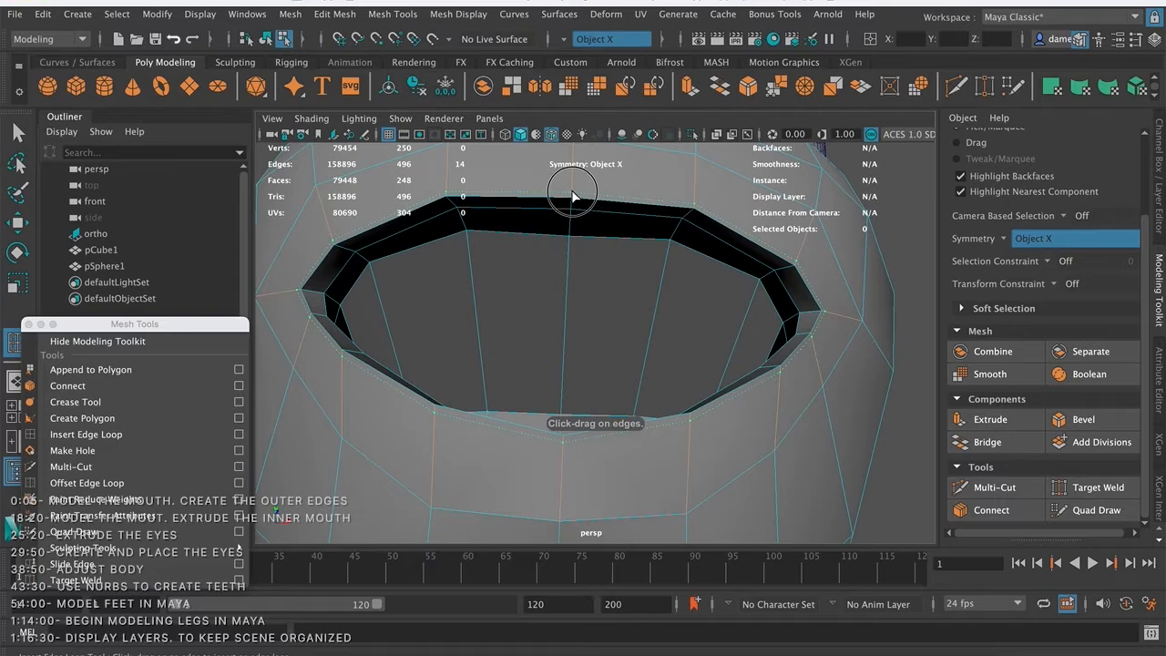
alt+drag(538, 423, 627, 441)
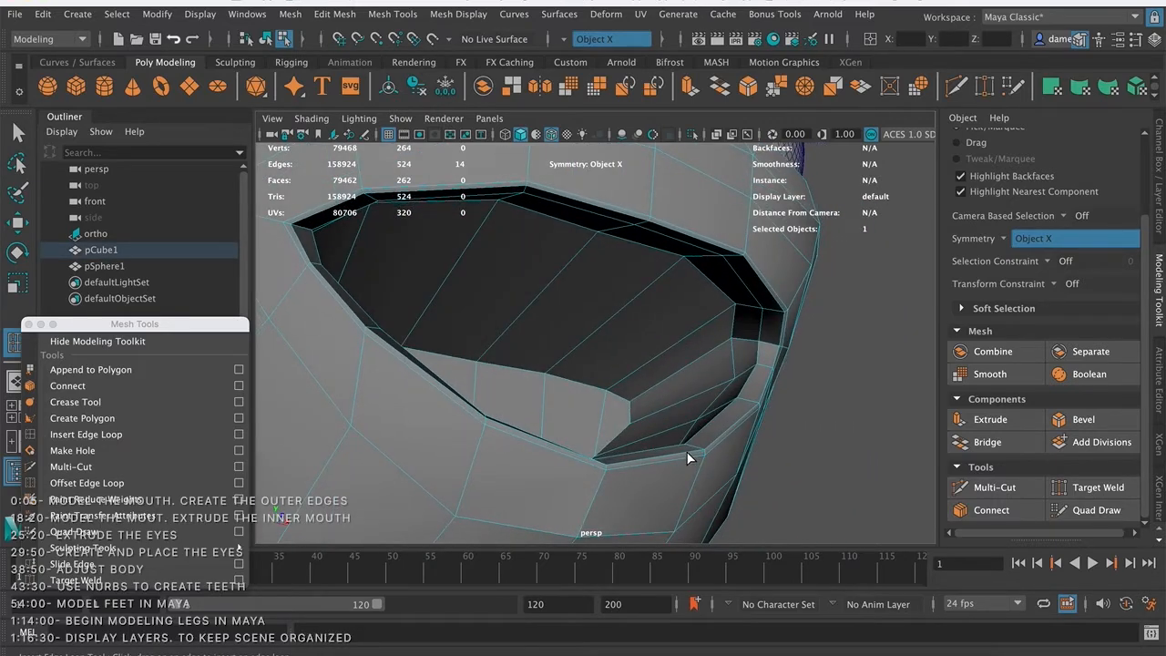
- Preview the head smoothed in object mode, examine the mouth rim and return the head to unsmoothed display
key(3)
key(1)
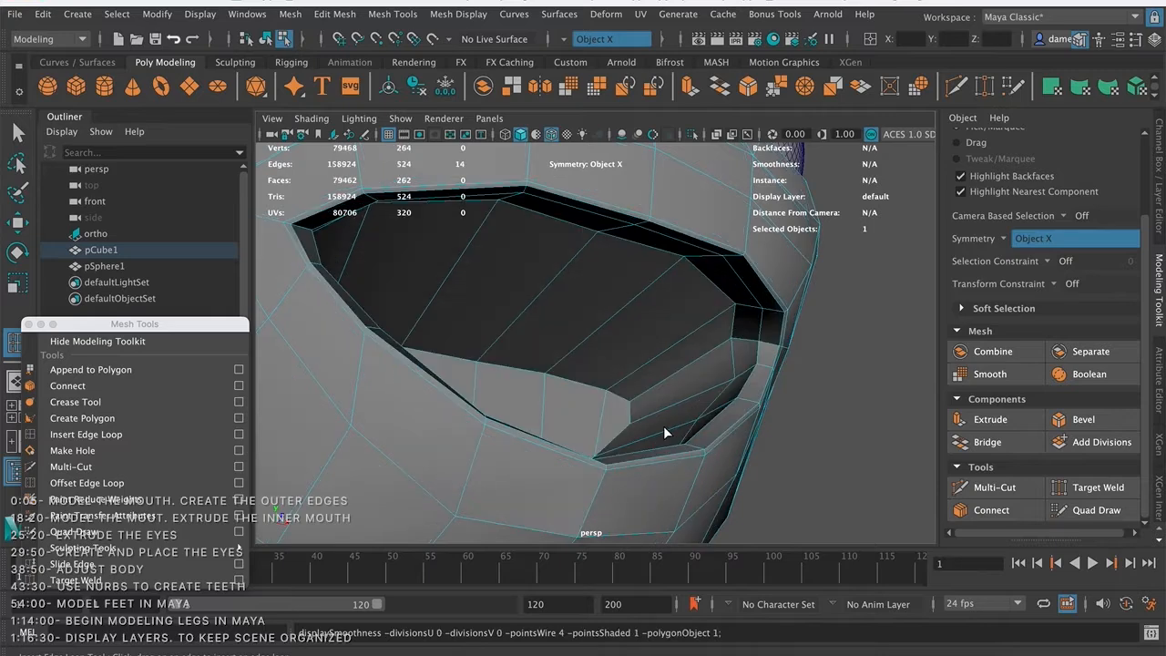
key(q)
right_drag(683, 418, 831, 373)
alt+drag(831, 378, 788, 427)
key(3)
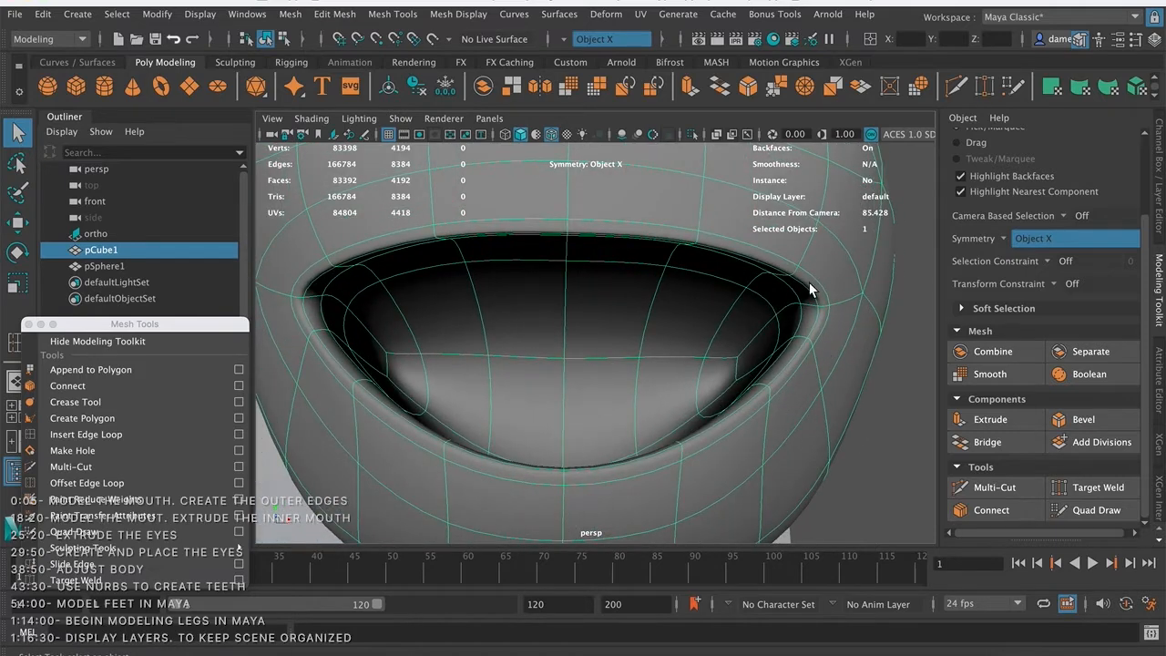
scroll(777, 314, down, 5)
click(781, 392)
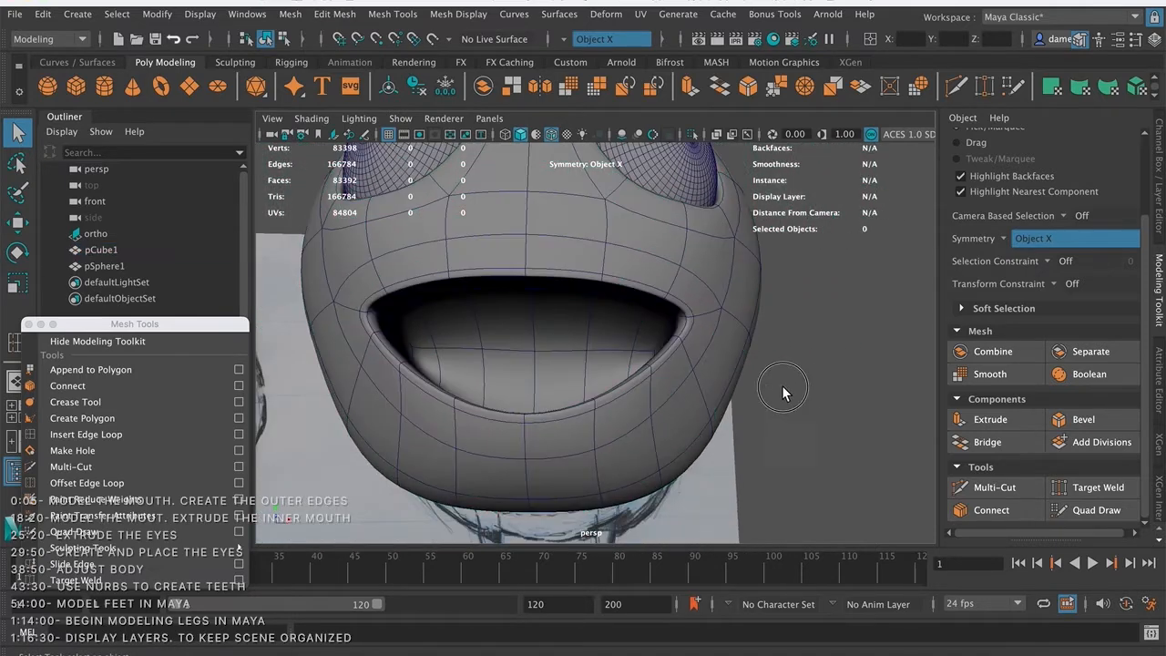
alt+drag(802, 392, 668, 404)
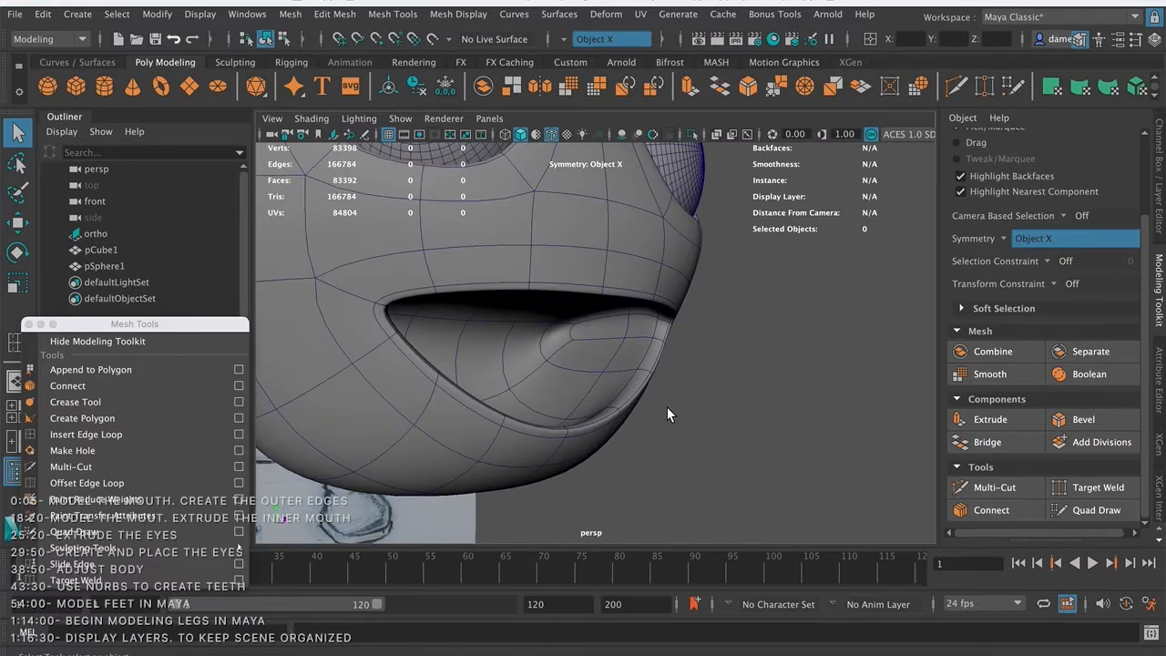
click(638, 372)
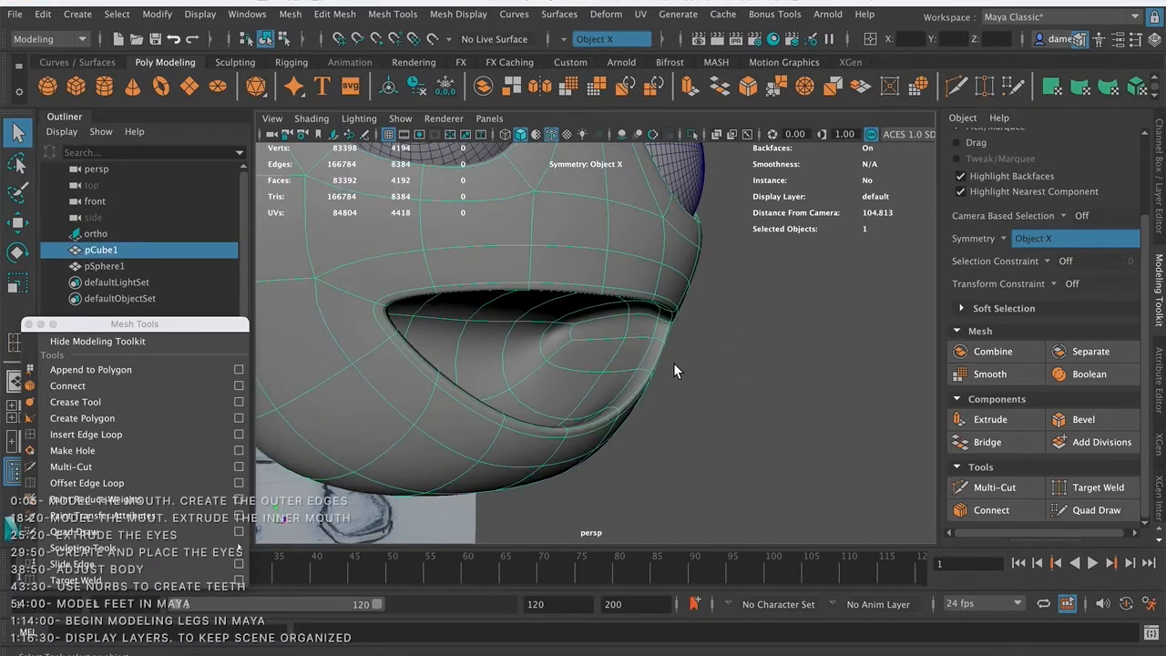
key(1)
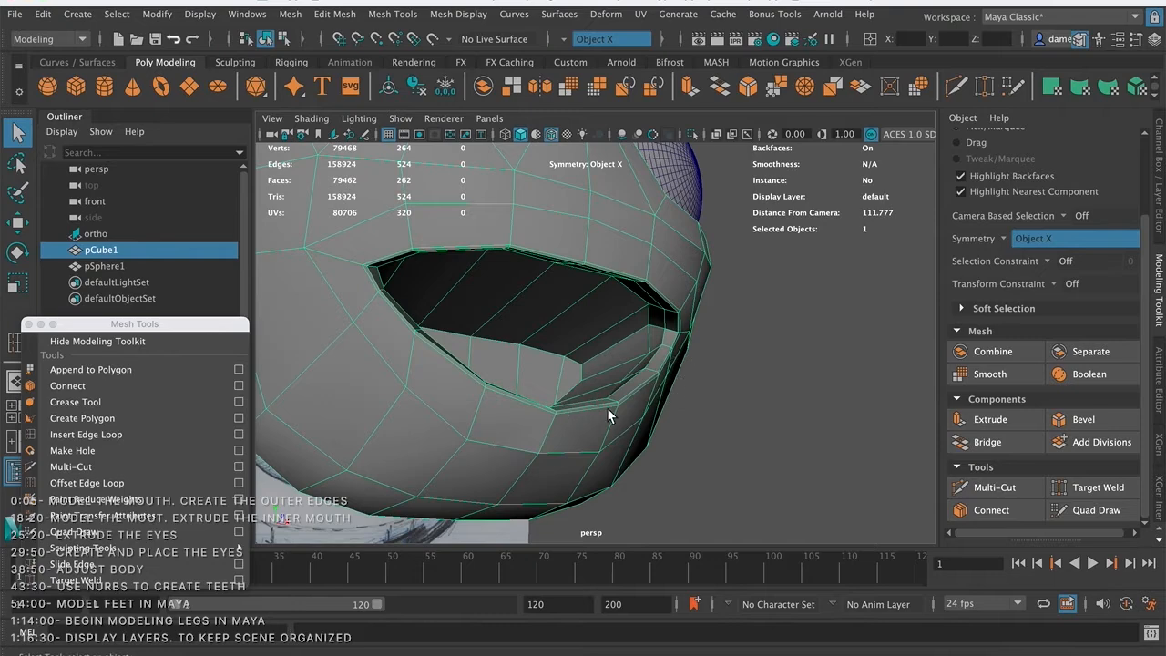
- Undo the edge loop inserted around the mouth rim
key(ctrl+z)
key(ctrl+z)
key(ctrl+z)
key(ctrl+z)
key(ctrl+z)
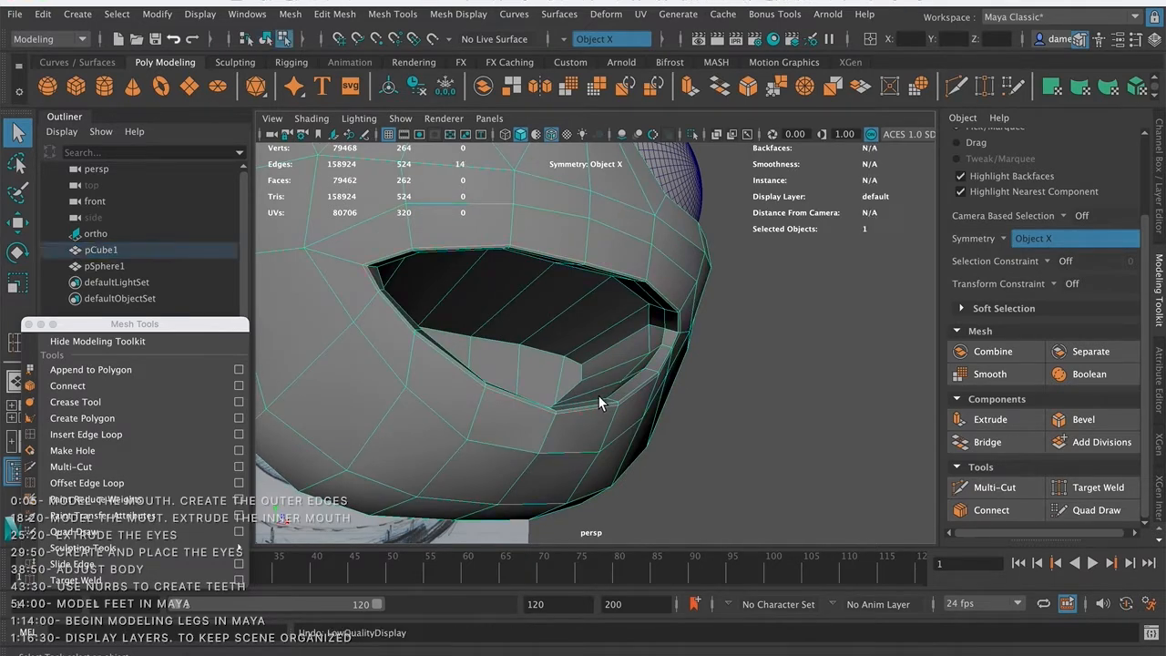
key(ctrl+z)
- Insert two edge loops along the mouth rim, one just inside the opening and one just outside it
alt+drag(589, 381, 615, 339)
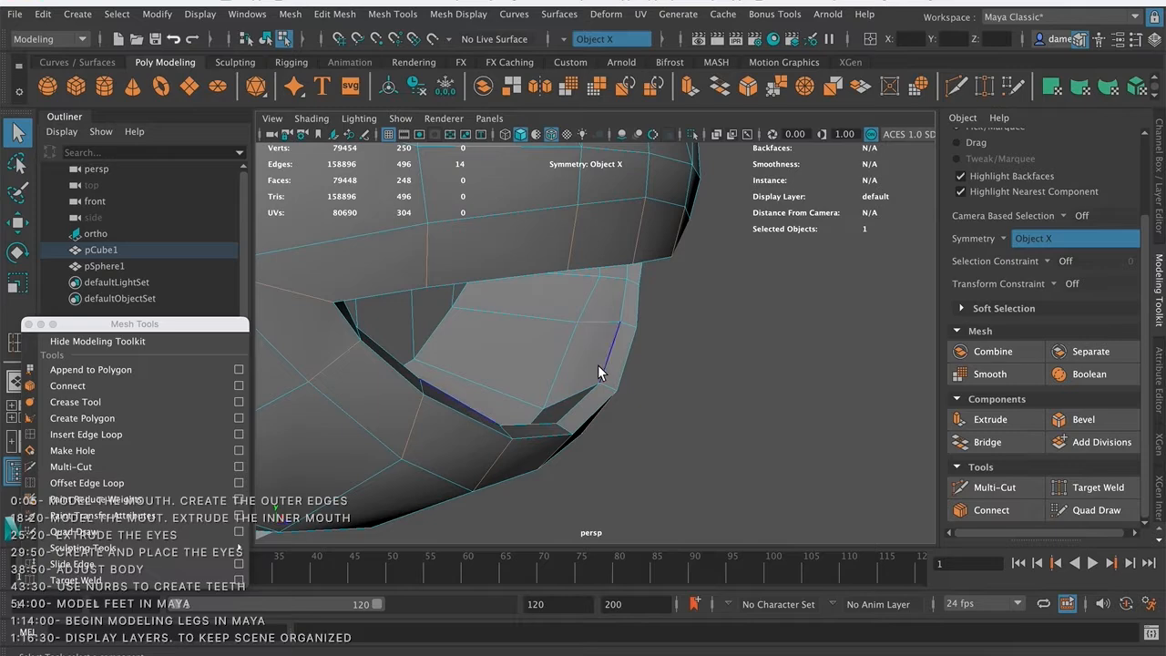
click(86, 434)
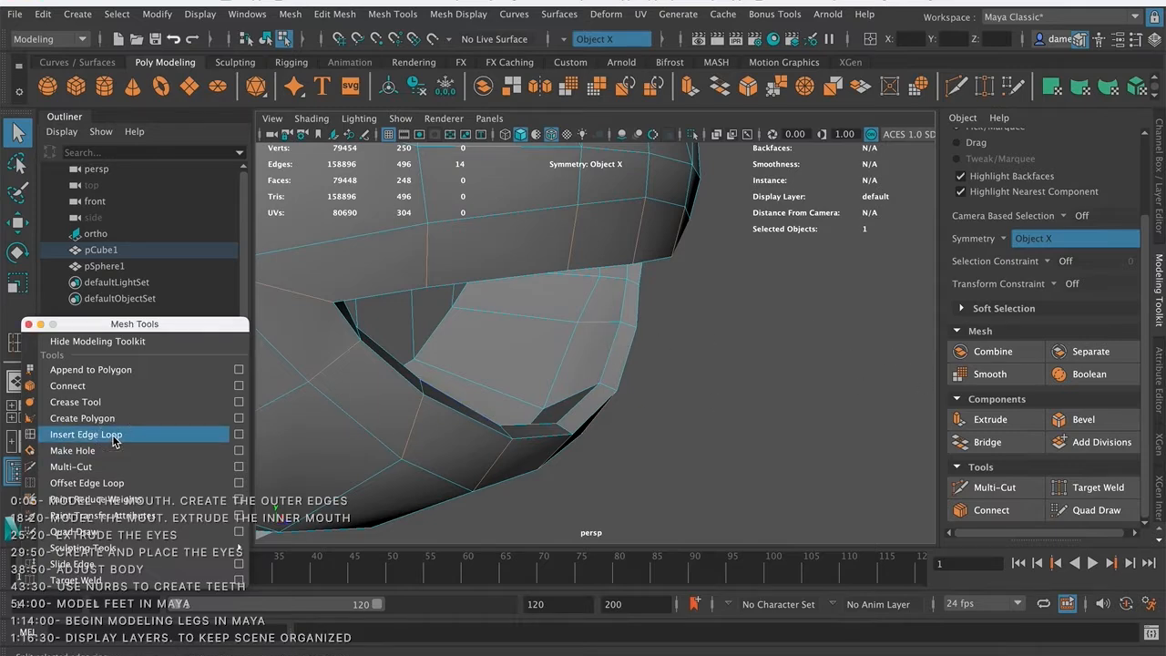
alt+drag(629, 382, 632, 334)
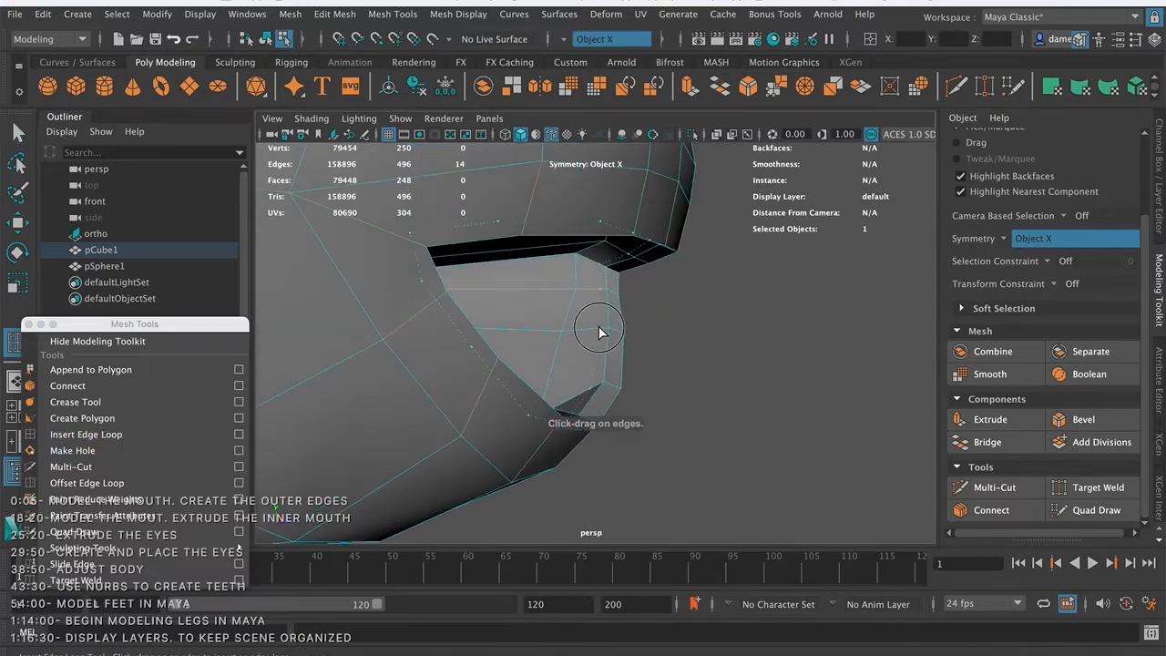
click(598, 333)
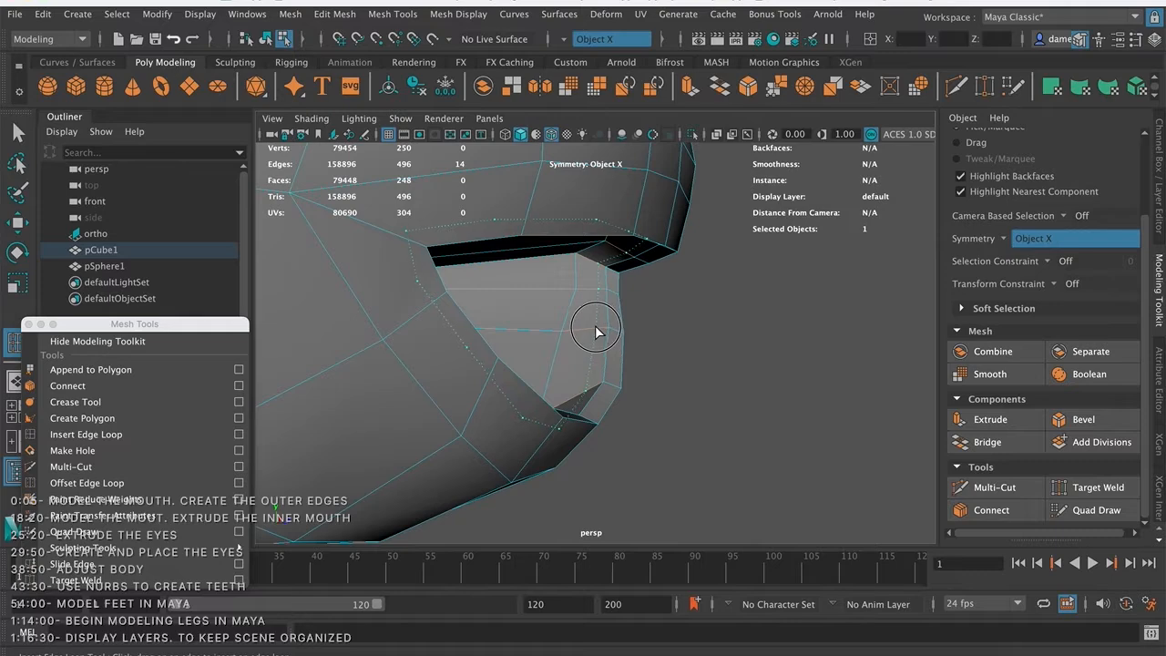
alt+drag(741, 382, 682, 246)
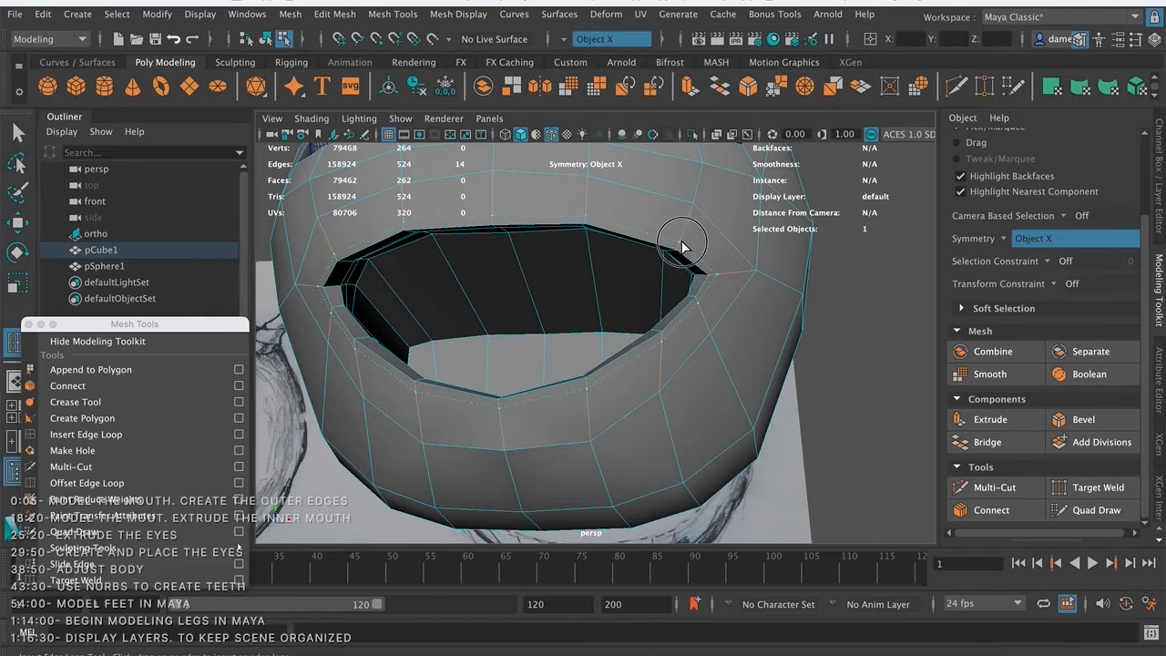
click(683, 246)
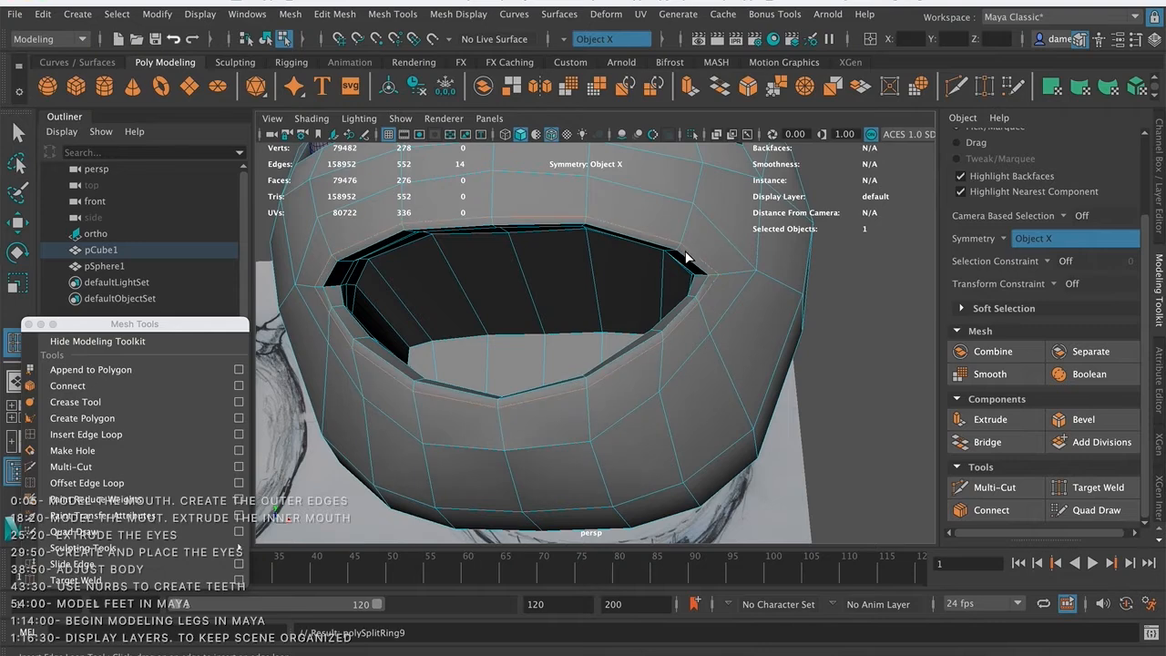
- Leave the edge loop tool, select the whole head and turn on its smooth preview
alt+drag(691, 318, 592, 369)
right_drag(640, 272, 636, 205)
click(677, 339)
alt+drag(543, 347, 571, 349)
click(574, 358)
key(3)
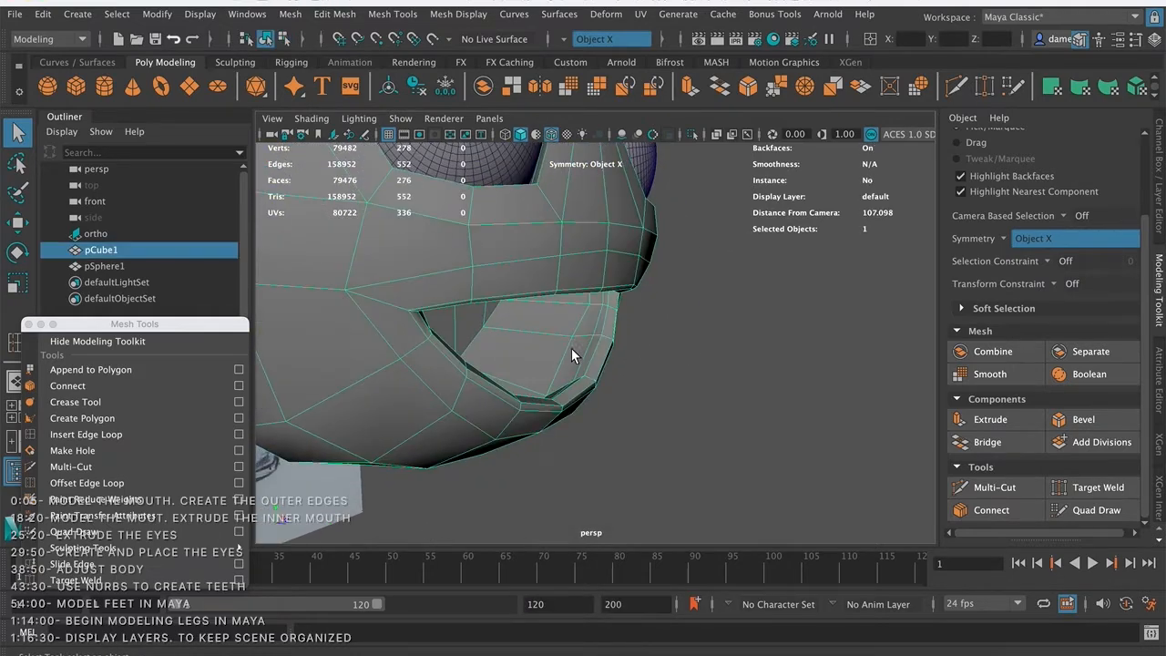
- Examine the smoothed mouth rim from several angles and switch the head back to unsmoothed display
click(697, 390)
alt+drag(697, 390, 635, 297)
alt+drag(603, 352, 686, 396)
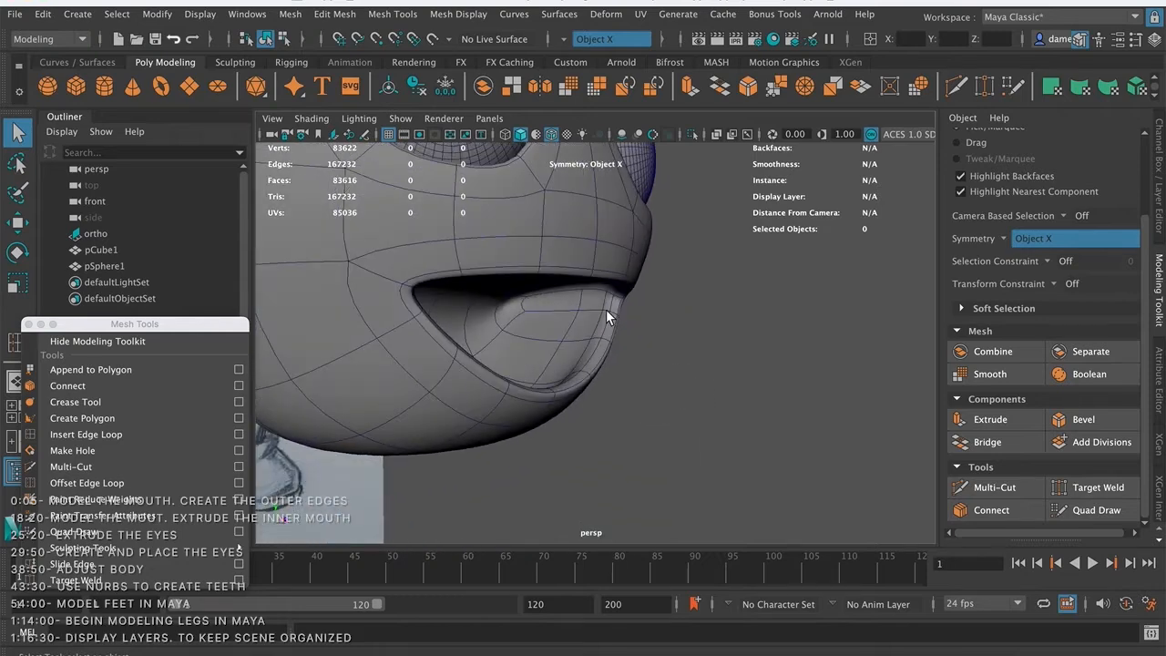
mouse_move(647, 334)
alt+mouse_down()
mouse_move(581, 308)
mouse_move(566, 328)
mouse_move(588, 383)
mouse_move(547, 373)
mouse_move(592, 392)
mouse_move(575, 385)
mouse_move(598, 374)
mouse_move(559, 346)
mouse_move(581, 348)
mouse_move(572, 385)
alt+mouse_up()
scroll(569, 344, down, 3)
click(560, 334)
key(1)
alt+right_drag(553, 390, 456, 430)
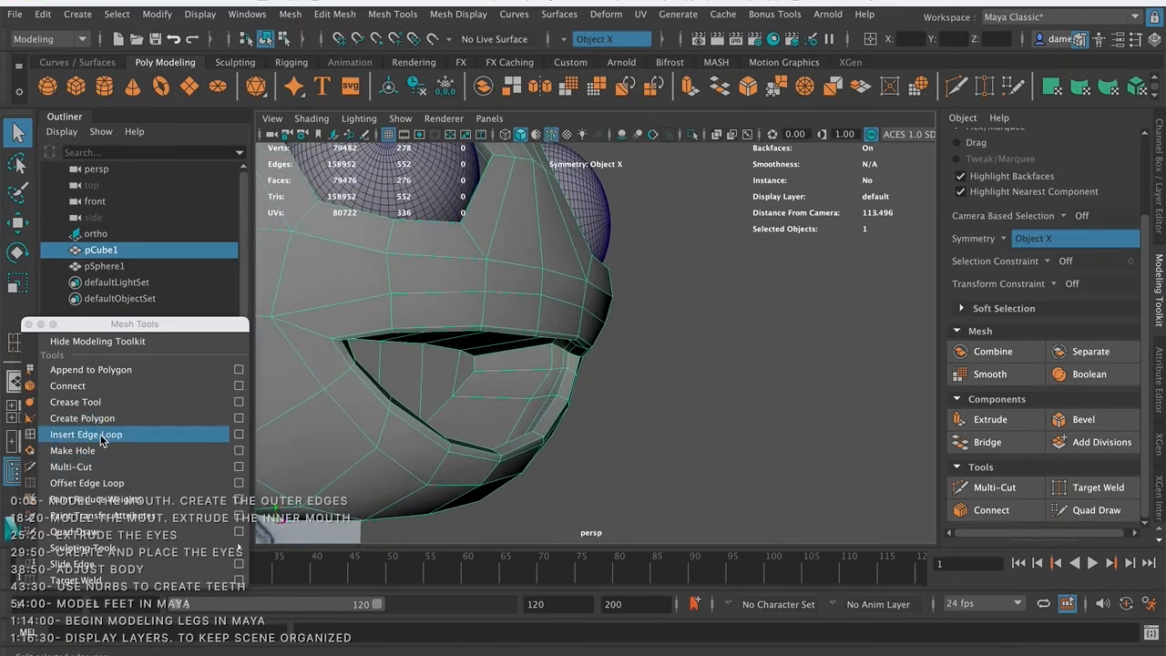
- Select an edge inside the mouth for checking, return the head to object mode and save the scene
right_drag(390, 411, 402, 193)
double_click(418, 431)
alt+drag(418, 431, 546, 405)
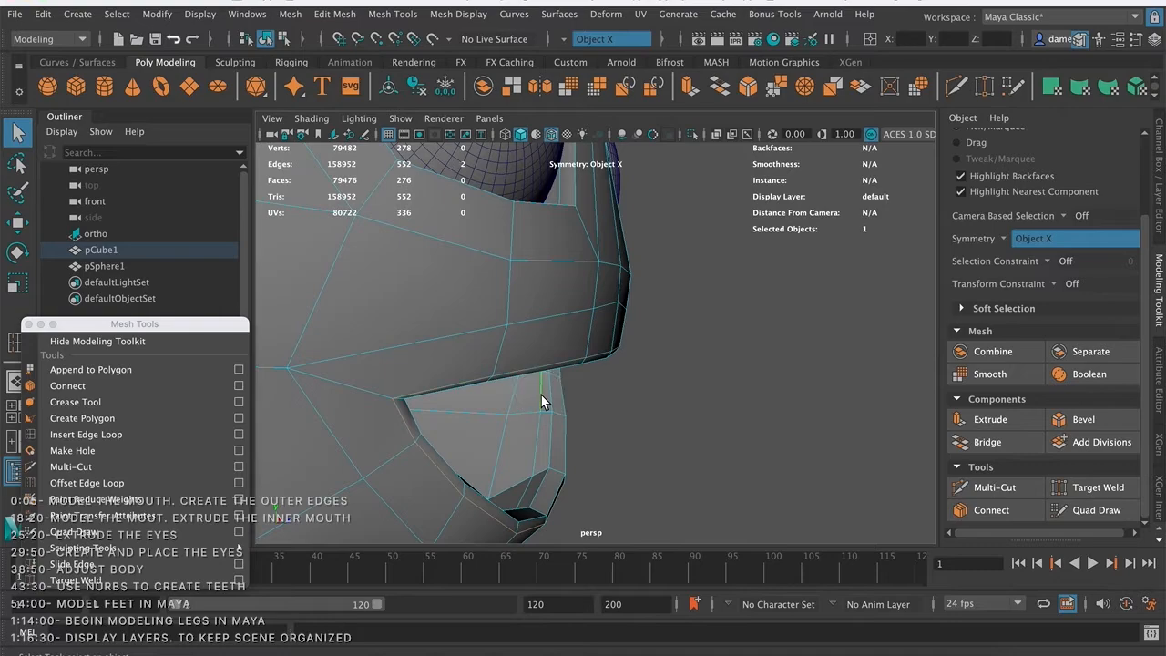
alt+drag(624, 436, 592, 309)
right_drag(588, 238, 714, 240)
alt+drag(720, 264, 629, 305)
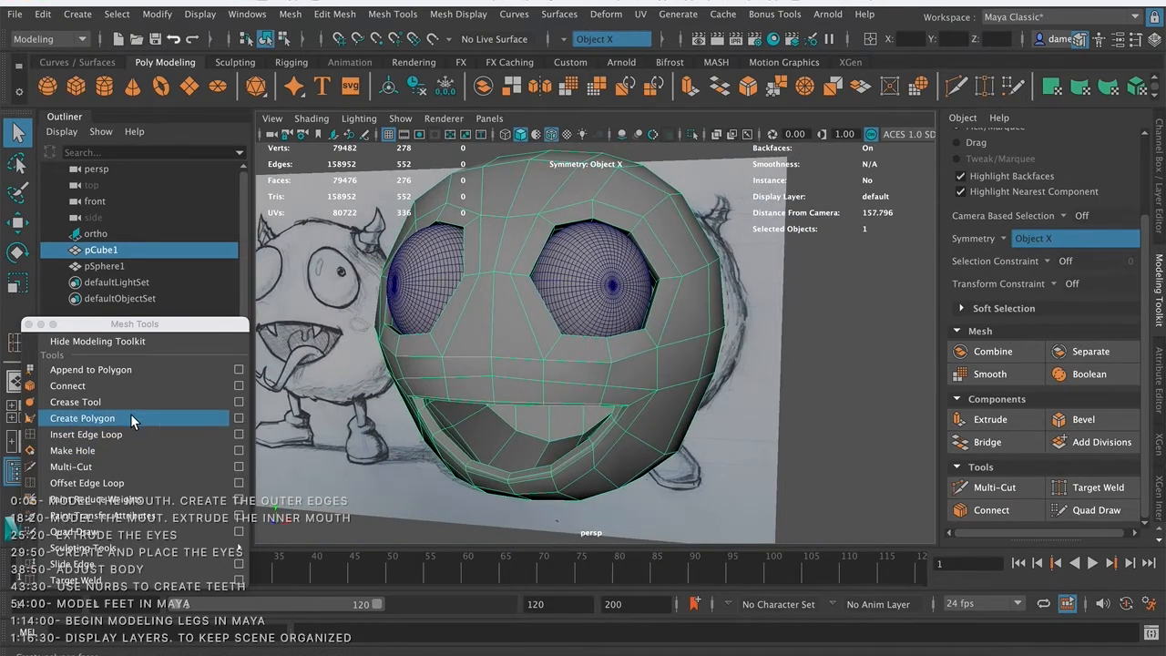
alt+drag(614, 308, 574, 308)
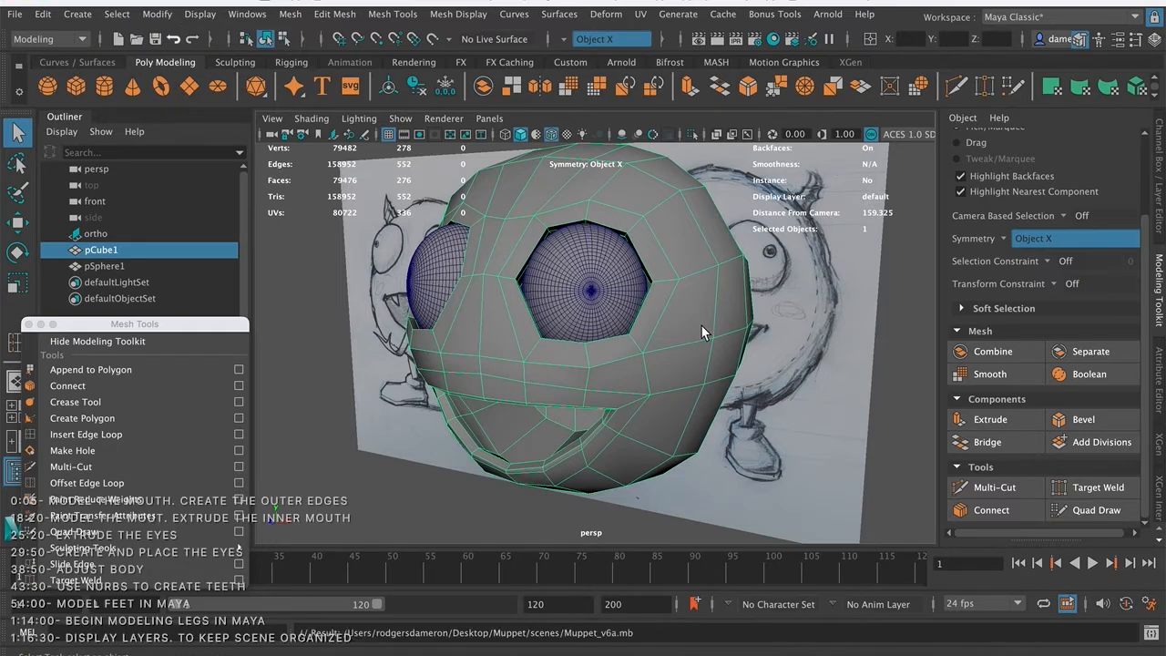
- Try to insert an edge loop across the side of the head and undo it
alt+drag(700, 324, 635, 354)
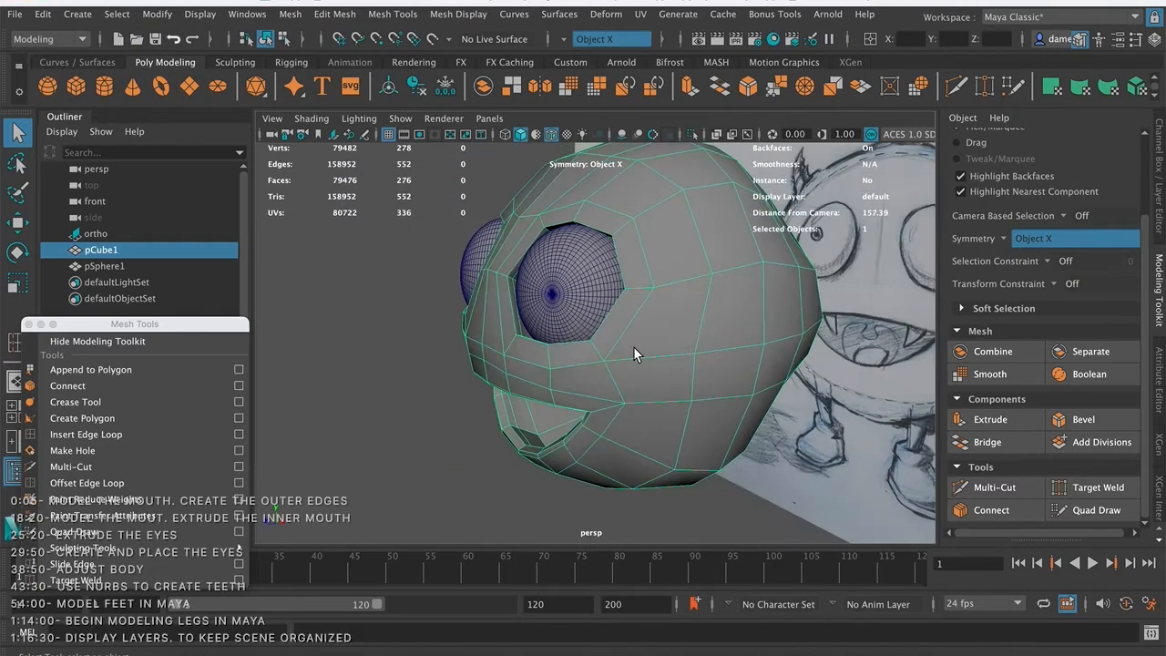
click(110, 434)
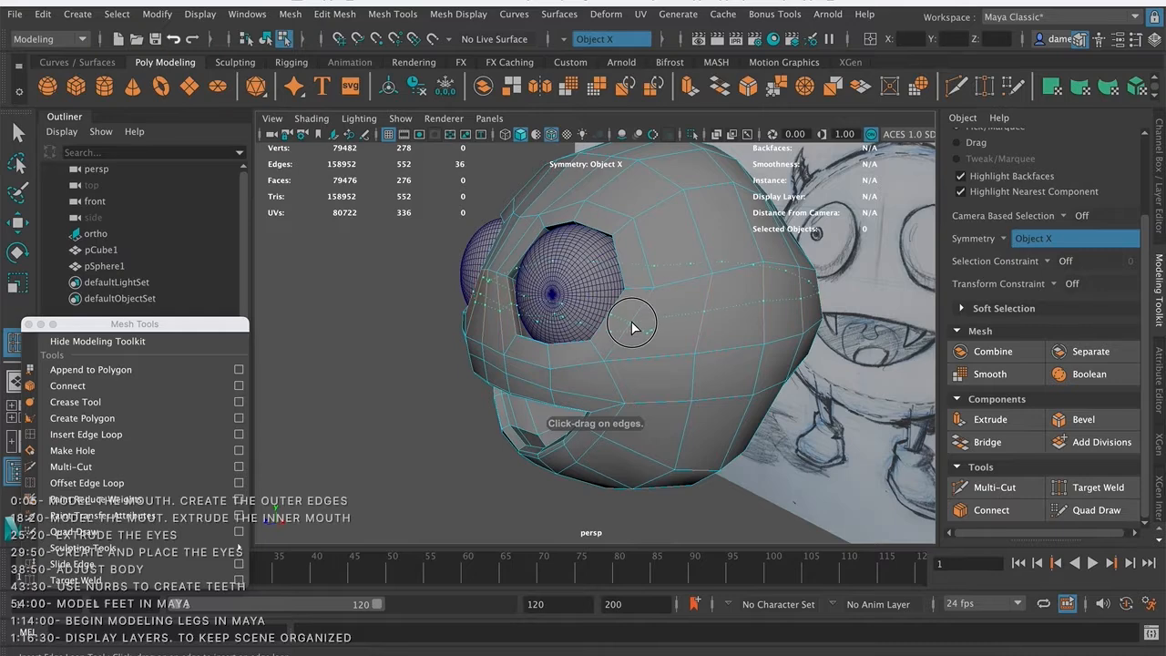
click(631, 323)
alt+drag(631, 323, 570, 373)
key(ctrl+z)
alt+drag(643, 342, 613, 314)
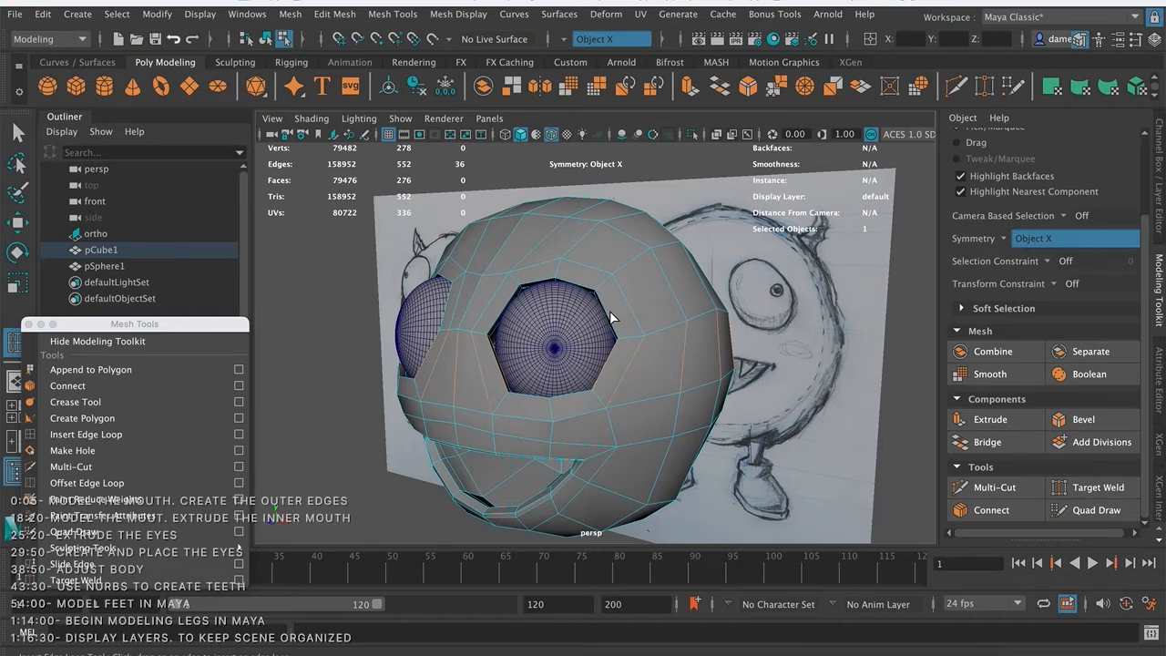
- Return the head to object mode, select it and turn on its smooth preview
key(3)
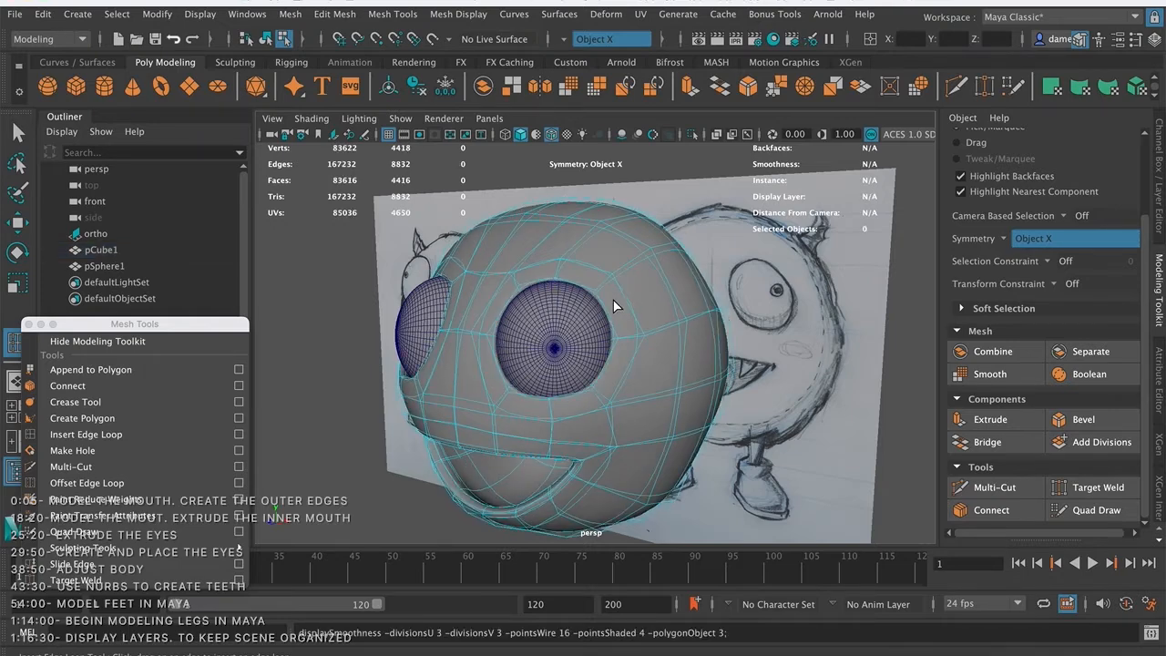
key(1)
right_drag(544, 261, 621, 208)
click(621, 272)
key(3)
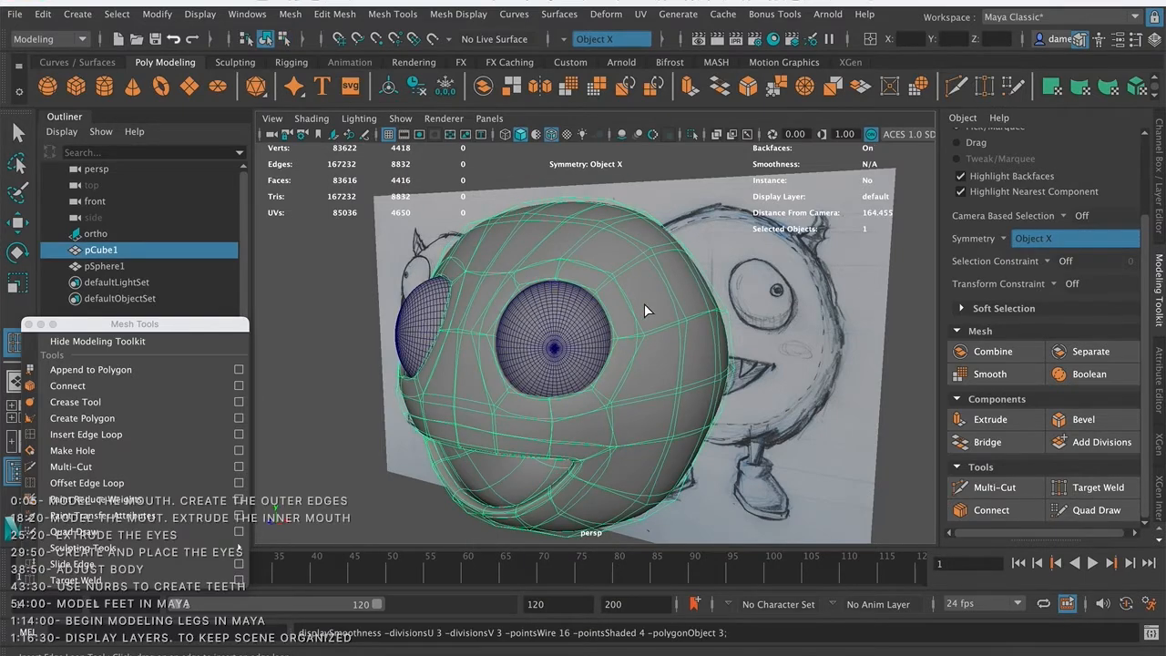
- Compare the smoothed and unsmoothed display of the head around the eye sockets, ending unsmoothed
alt+drag(636, 301, 666, 286)
key(1)
right_drag(602, 242, 683, 206)
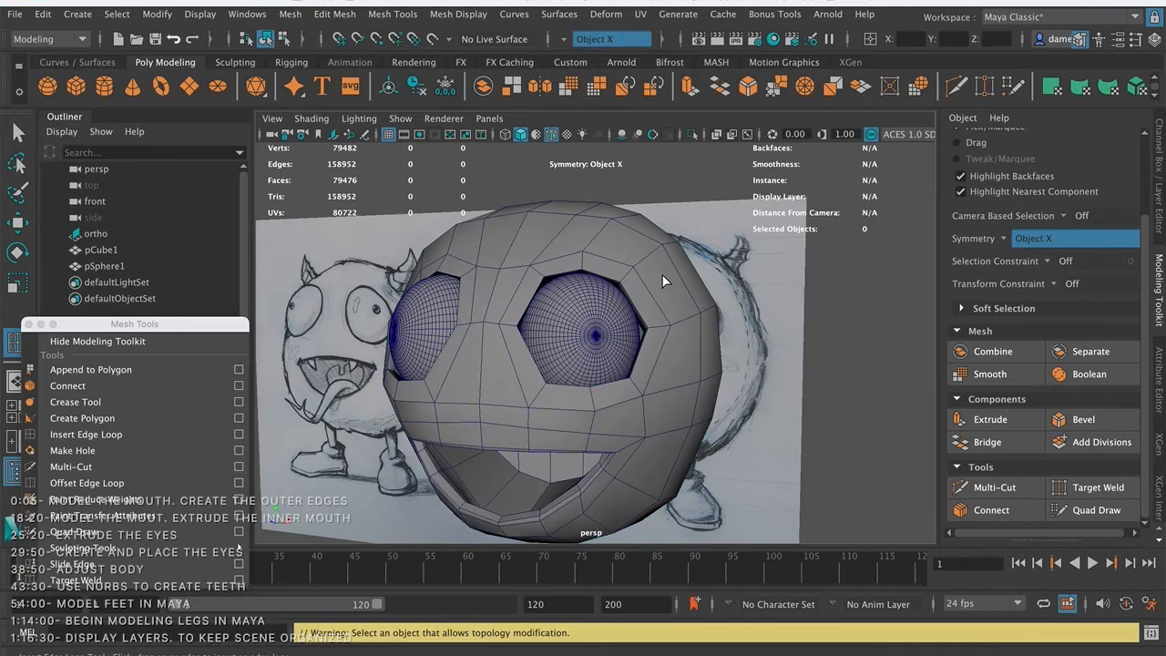
click(663, 278)
key(3)
key(1)
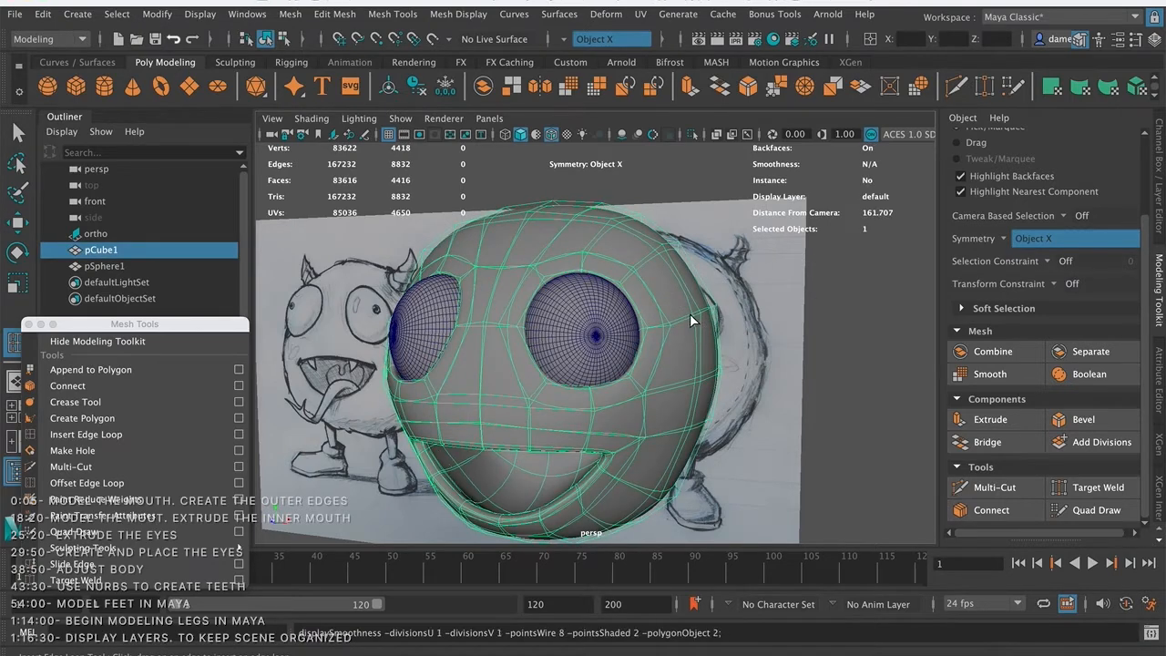
key(3)
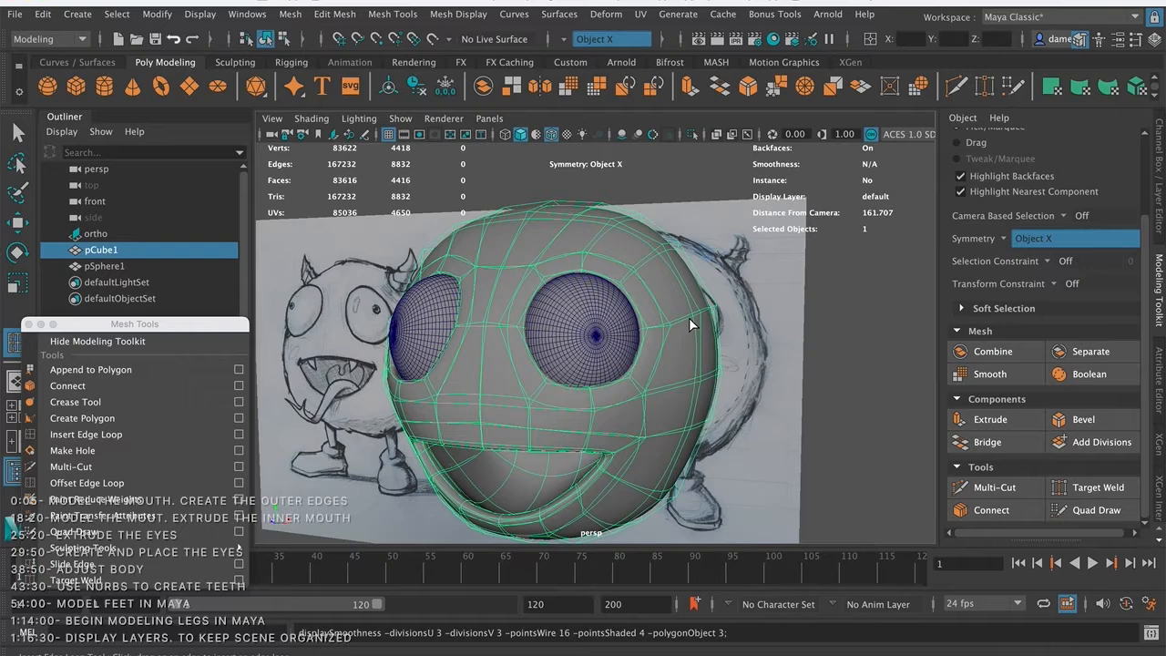
key(4)
key(5)
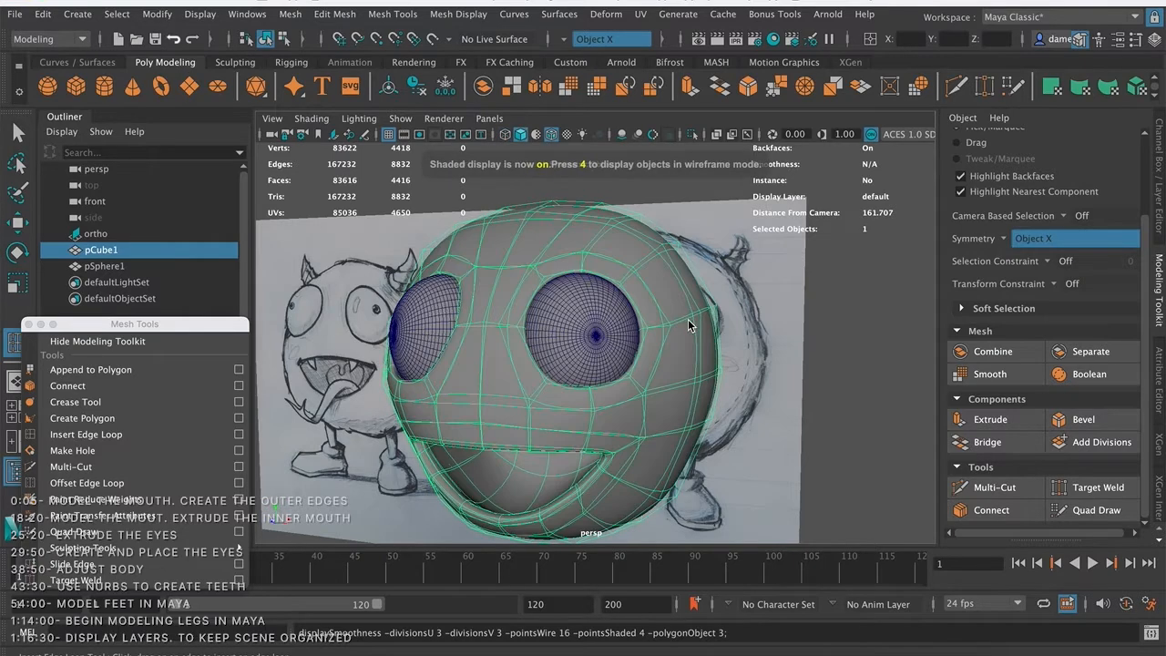
key(1)
key(2)
key(1)
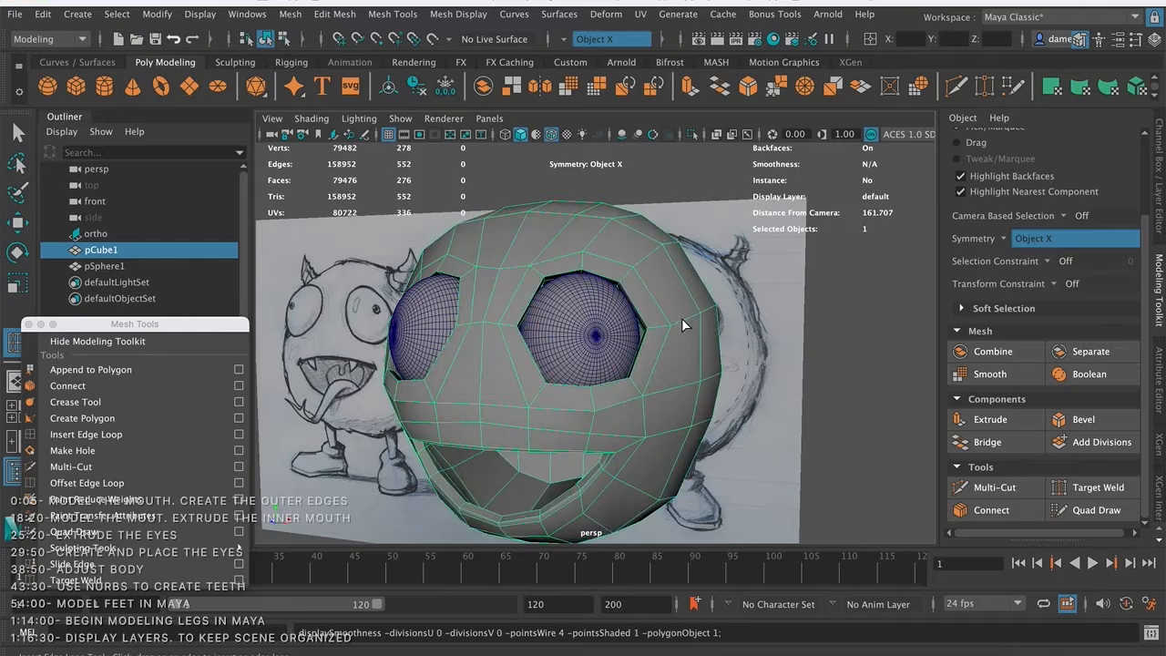
- Insert a supporting edge loop around the rim of each eye socket with Object X symmetry and leave the tool
mouse_move(591, 319)
alt+mouse_down()
mouse_move(619, 255)
mouse_move(600, 295)
mouse_move(608, 328)
mouse_move(644, 293)
mouse_move(603, 282)
mouse_move(612, 271)
mouse_move(593, 301)
alt+mouse_up()
alt+right_drag(593, 302, 713, 320)
alt+drag(642, 333, 607, 358)
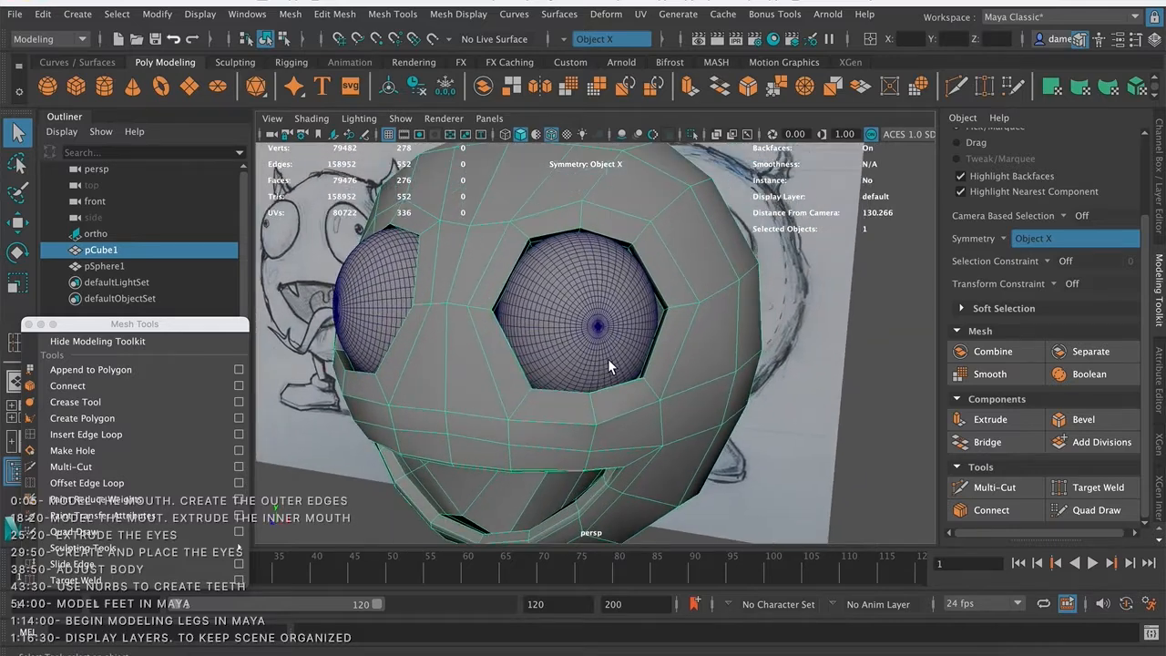
alt+right_drag(607, 358, 568, 341)
alt+drag(567, 341, 557, 364)
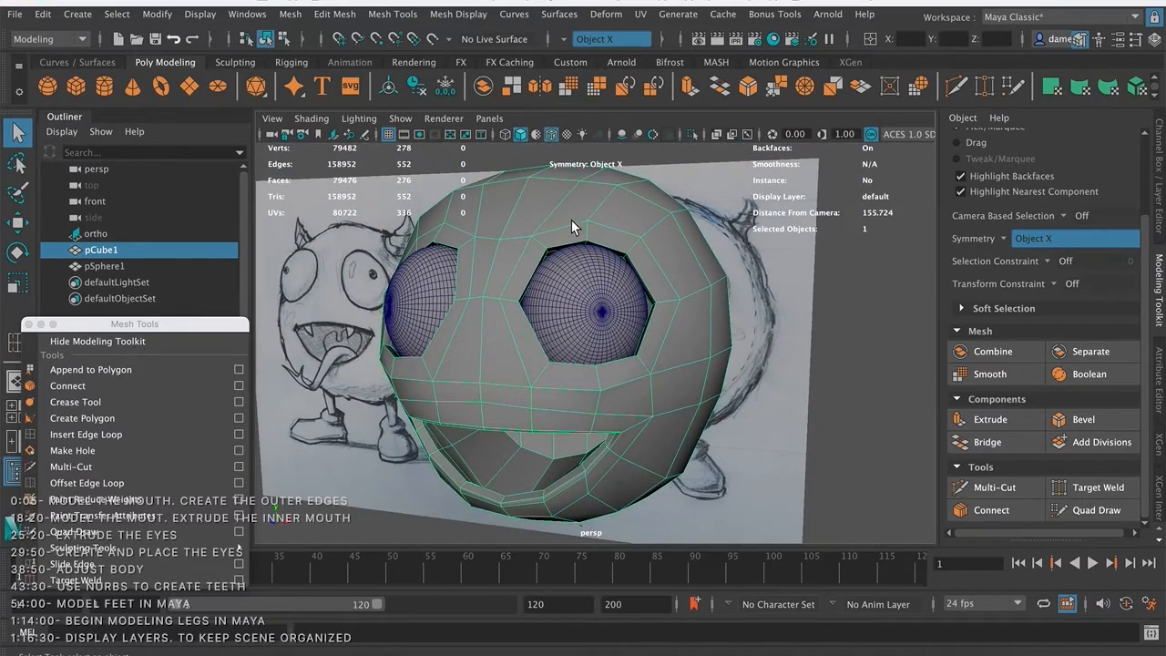
click(146, 434)
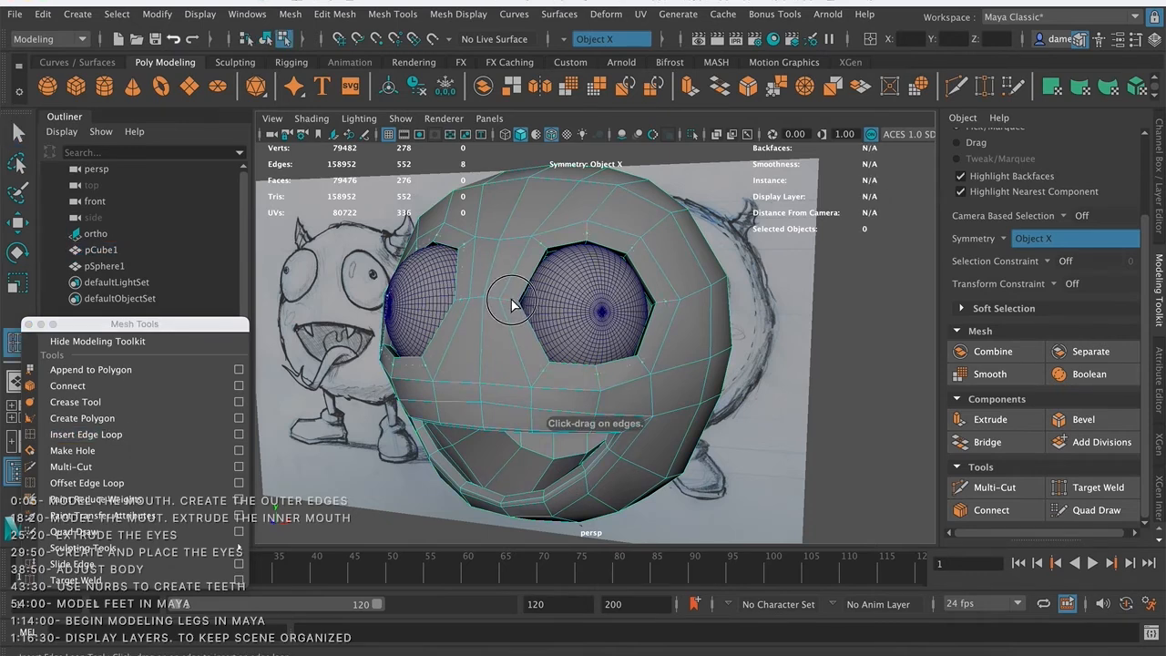
click(510, 299)
alt+drag(666, 284, 572, 323)
key(w)
drag(443, 364, 444, 364)
alt+middle_drag(477, 409, 461, 362)
key(q)
- Smooth-preview the head in object mode and examine the eye socket rims from several angles
alt+drag(434, 381, 506, 272)
right_drag(491, 290, 564, 257)
key(3)
alt+drag(781, 394, 825, 407)
click(744, 358)
alt+drag(744, 357, 778, 333)
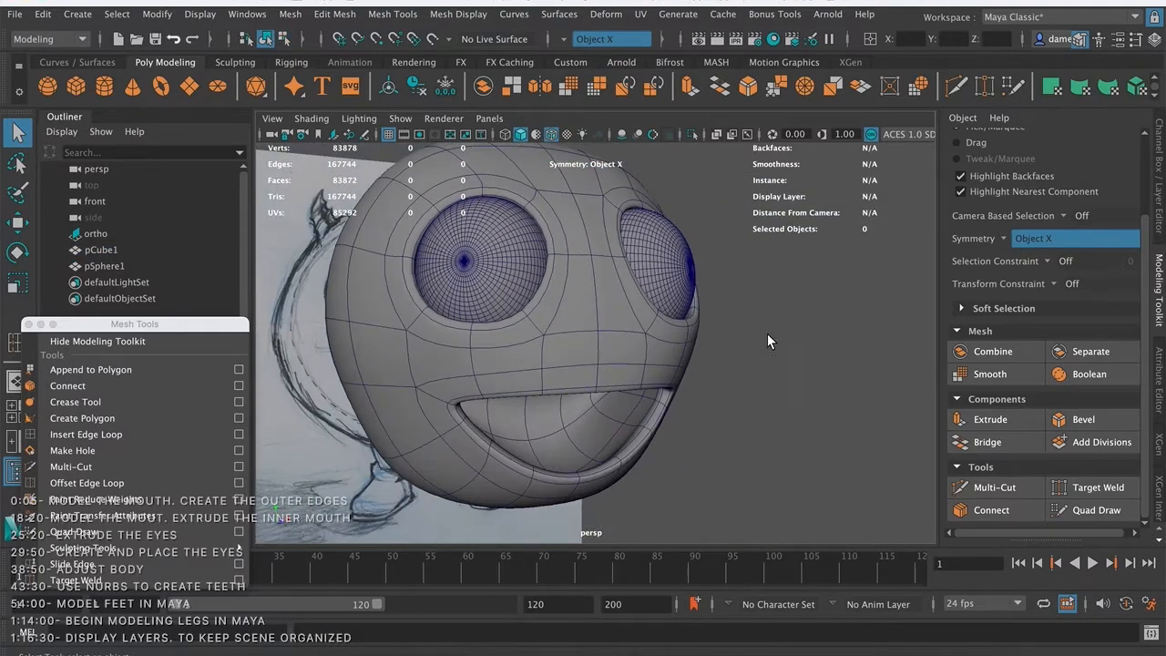
mouse_move(729, 301)
alt+mouse_down()
mouse_move(719, 318)
mouse_move(679, 271)
mouse_move(702, 252)
mouse_move(557, 298)
mouse_move(674, 307)
mouse_move(541, 328)
mouse_move(555, 385)
mouse_move(656, 318)
mouse_move(697, 318)
mouse_move(560, 319)
mouse_move(588, 348)
mouse_move(638, 356)
mouse_move(637, 347)
mouse_move(633, 383)
alt+mouse_up()
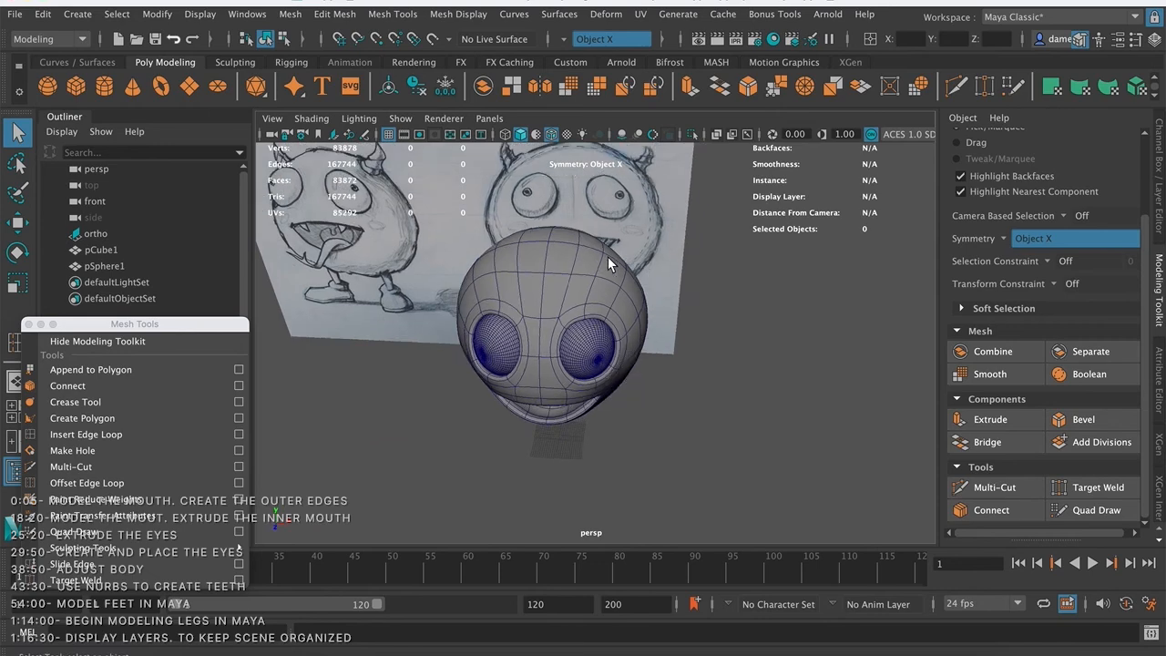
- Switch the head to unsmoothed display and compare its upper outline with the sketched horn positions in the front view
click(609, 282)
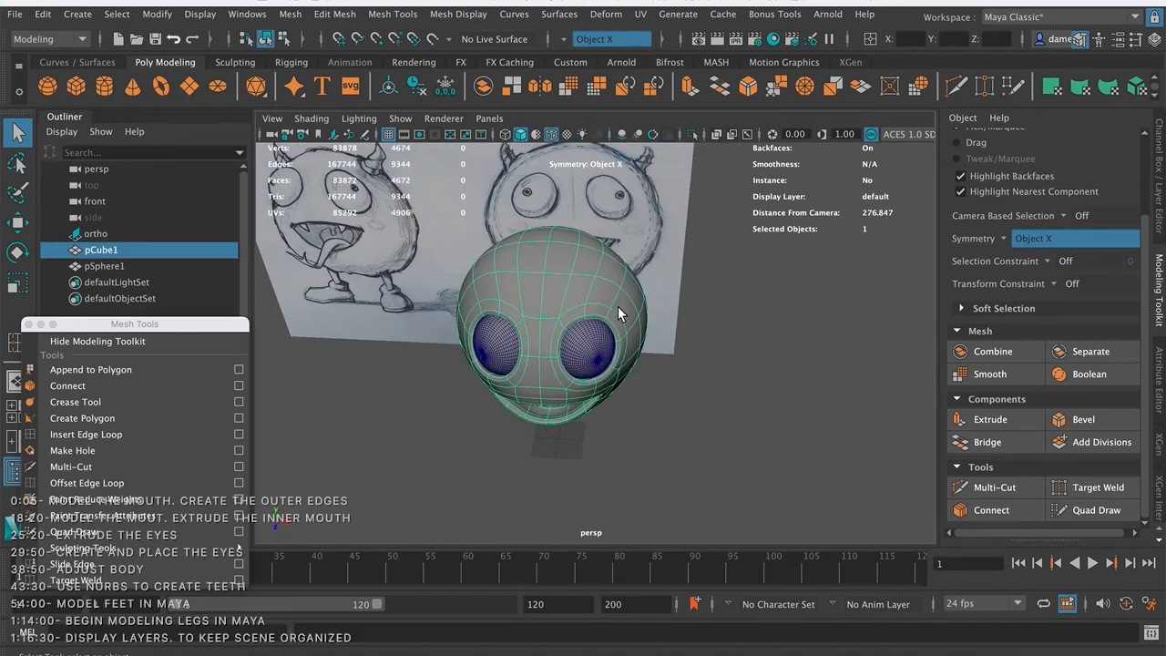
key(1)
mouse_move(615, 303)
alt+mouse_down()
mouse_move(591, 251)
mouse_move(693, 257)
mouse_move(655, 256)
mouse_move(651, 239)
mouse_move(611, 287)
mouse_move(623, 339)
mouse_move(606, 350)
alt+mouse_up()
key(space)
key(space)
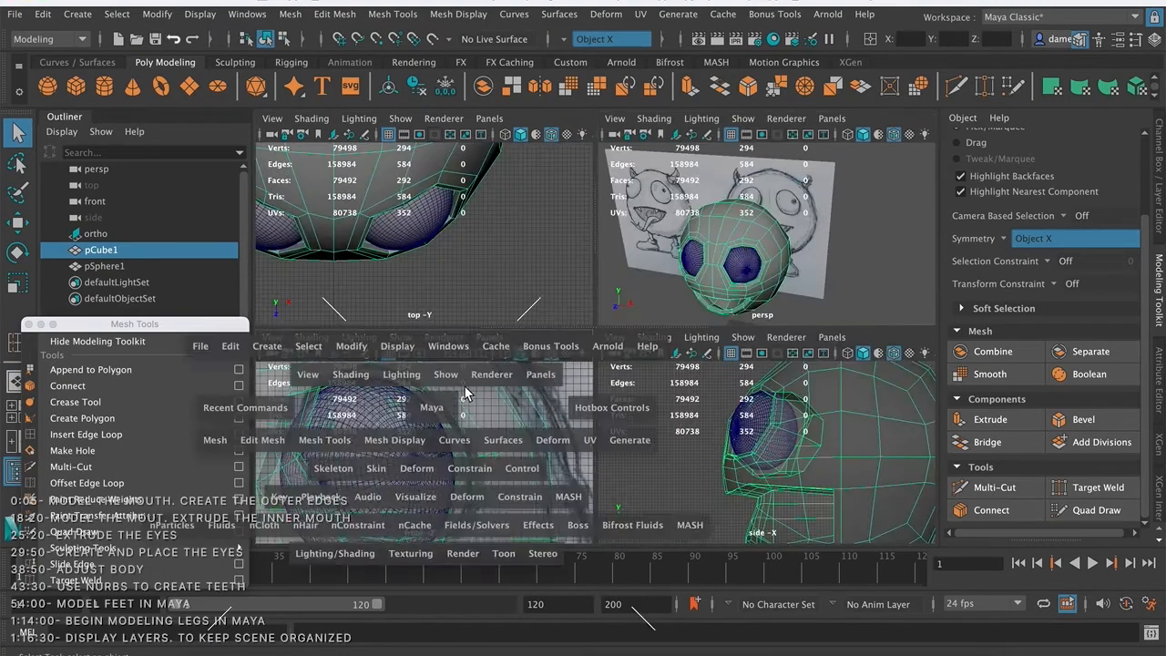
alt+middle_drag(586, 385, 642, 419)
alt+right_drag(642, 419, 340, 301)
alt+middle_drag(646, 248, 556, 374)
alt+right_drag(592, 296, 557, 291)
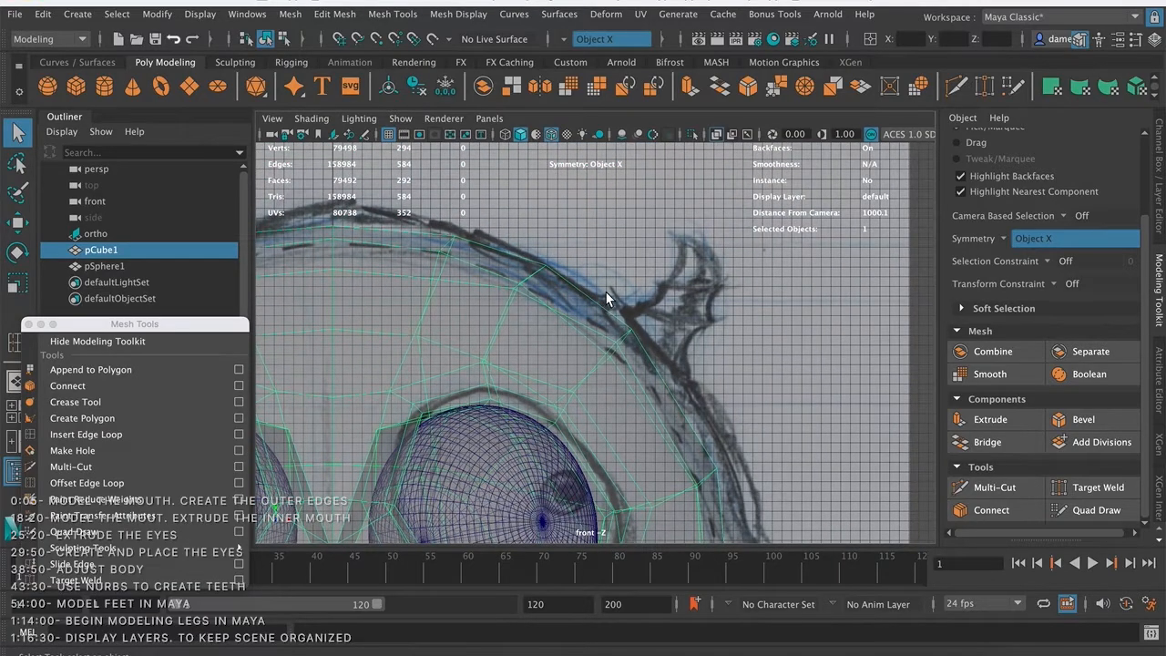
alt+middle_drag(633, 267, 777, 240)
alt+right_drag(583, 286, 493, 273)
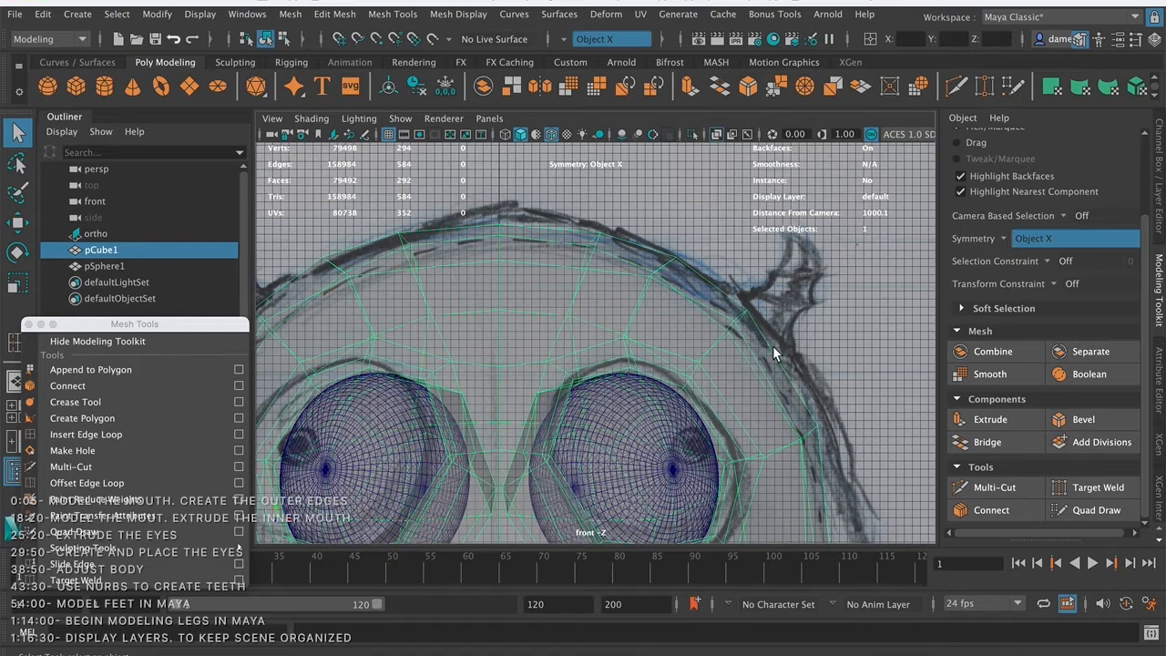
- In the perspective view, select the mirrored faces on top of the head where the horns sit and extrude them slightly outward
key(space)
alt+drag(783, 263, 733, 221)
right_drag(719, 228, 720, 269)
mouse_move(721, 273)
alt+mouse_down()
mouse_move(726, 296)
mouse_move(625, 294)
mouse_move(683, 278)
alt+mouse_up()
key(space)
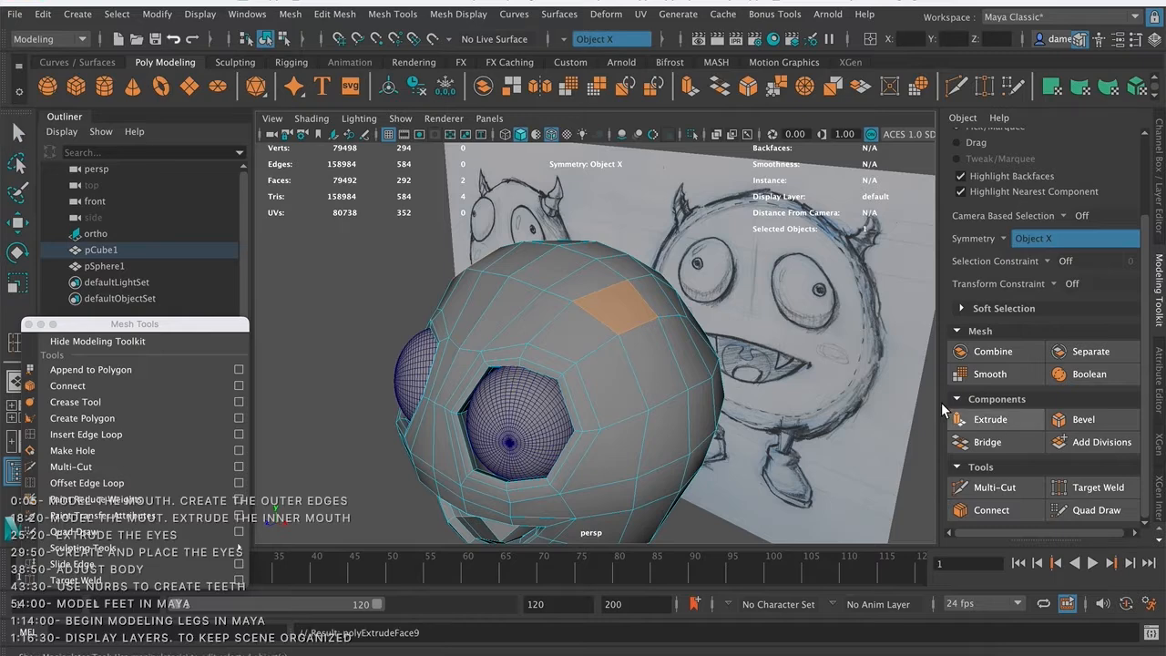
click(947, 416)
drag(620, 299, 747, 353)
key(r)
- Extrude the horn-base faces twice more, scaling the first smaller and sinking the second with Local Translate Z of about -1.003
key(ctrl+e)
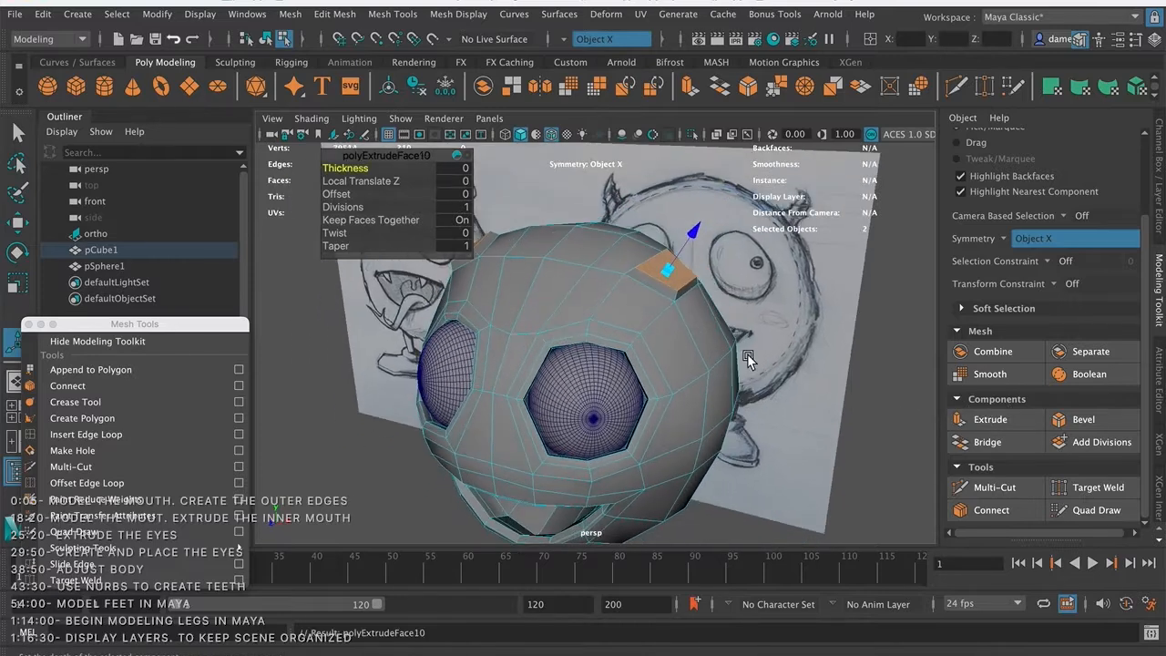
drag(670, 270, 660, 270)
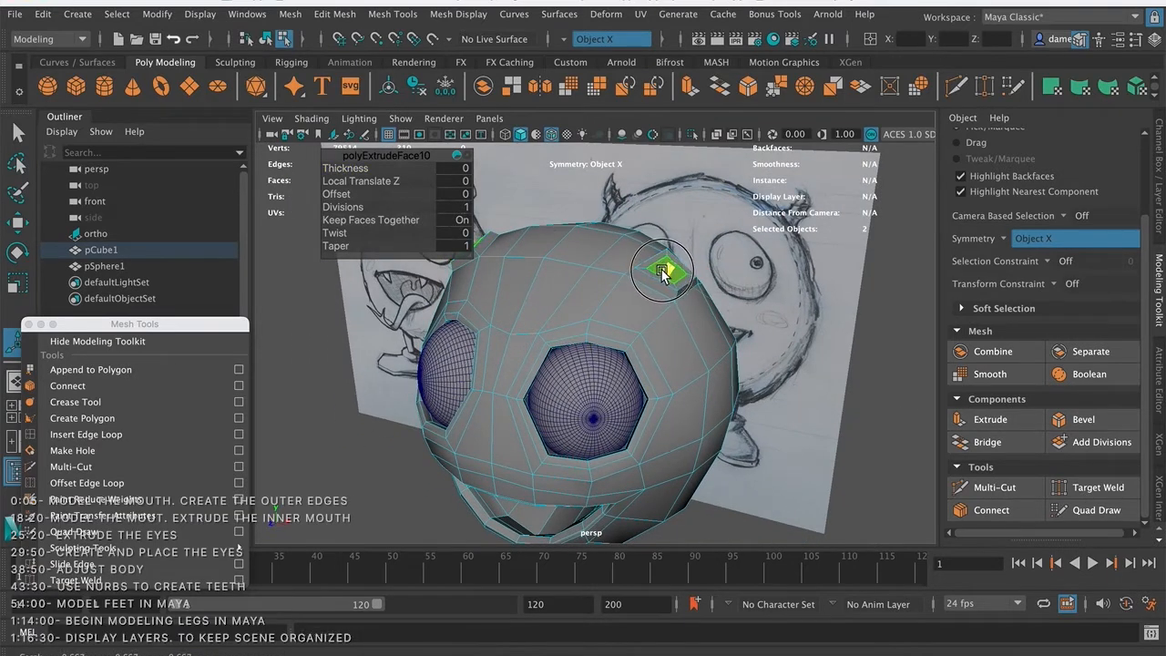
key(ctrl+e)
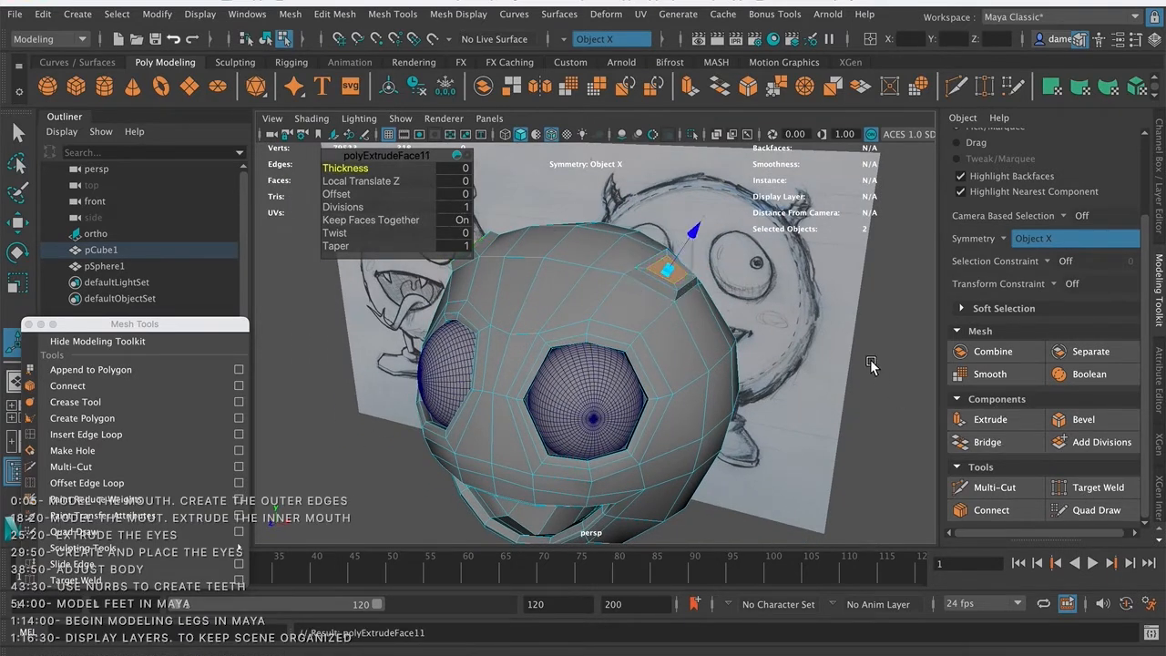
drag(692, 230, 693, 231)
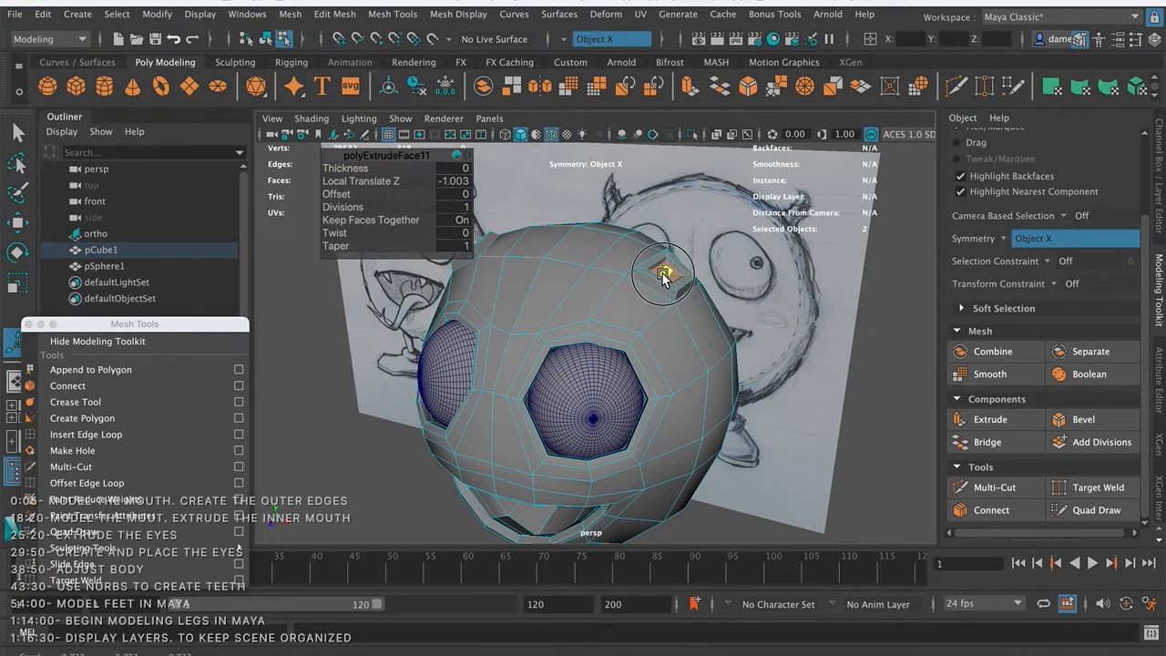
alt+drag(701, 342, 675, 266)
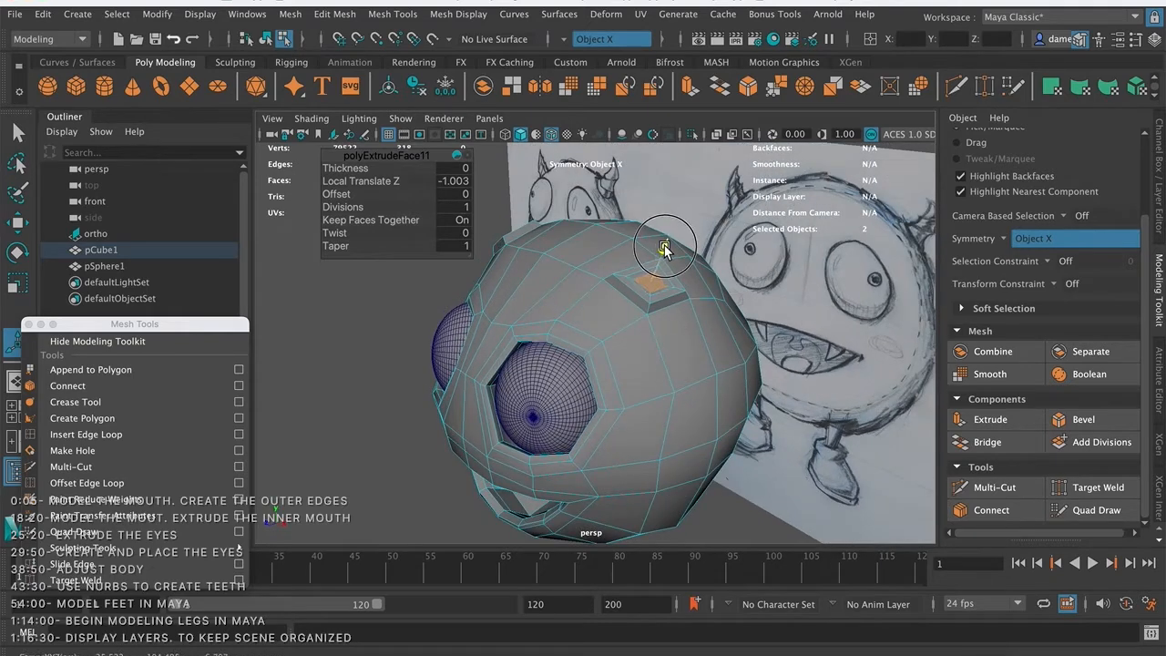
key(q)
- Return the head to object mode, turn on its smooth preview and clear the selection
alt+drag(646, 282, 592, 342)
right_drag(599, 315, 657, 208)
alt+drag(713, 304, 742, 320)
click(813, 341)
scroll(704, 264, down, 5)
mouse_move(645, 307)
alt+mouse_down()
mouse_move(666, 301)
mouse_move(628, 318)
alt+mouse_up()
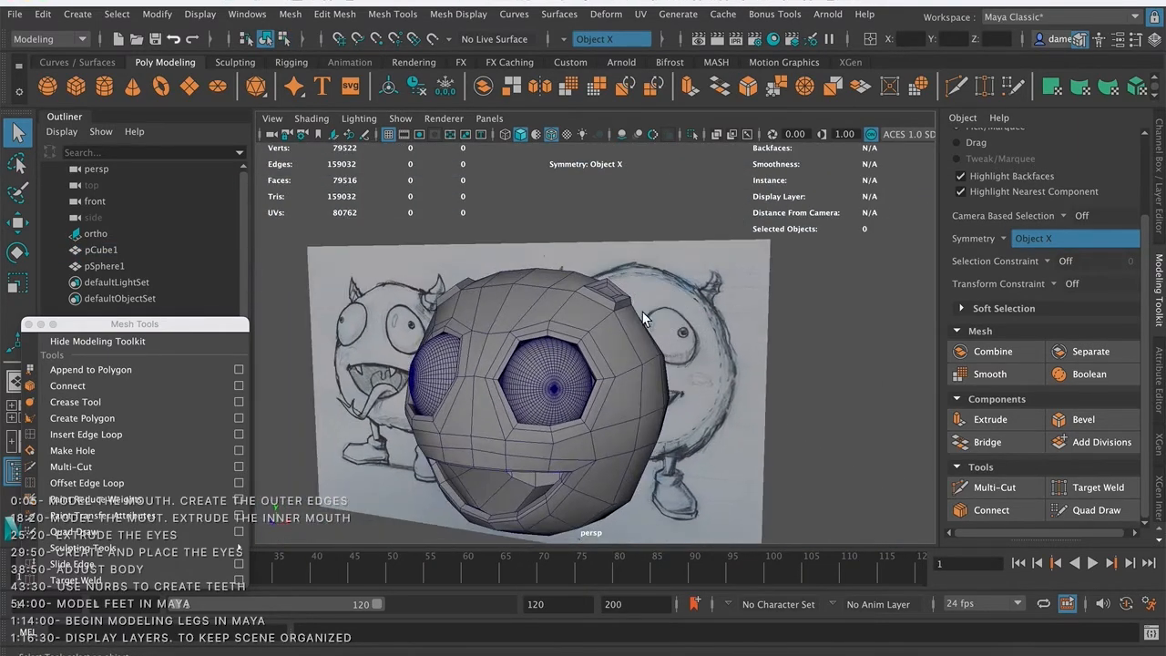
click(620, 323)
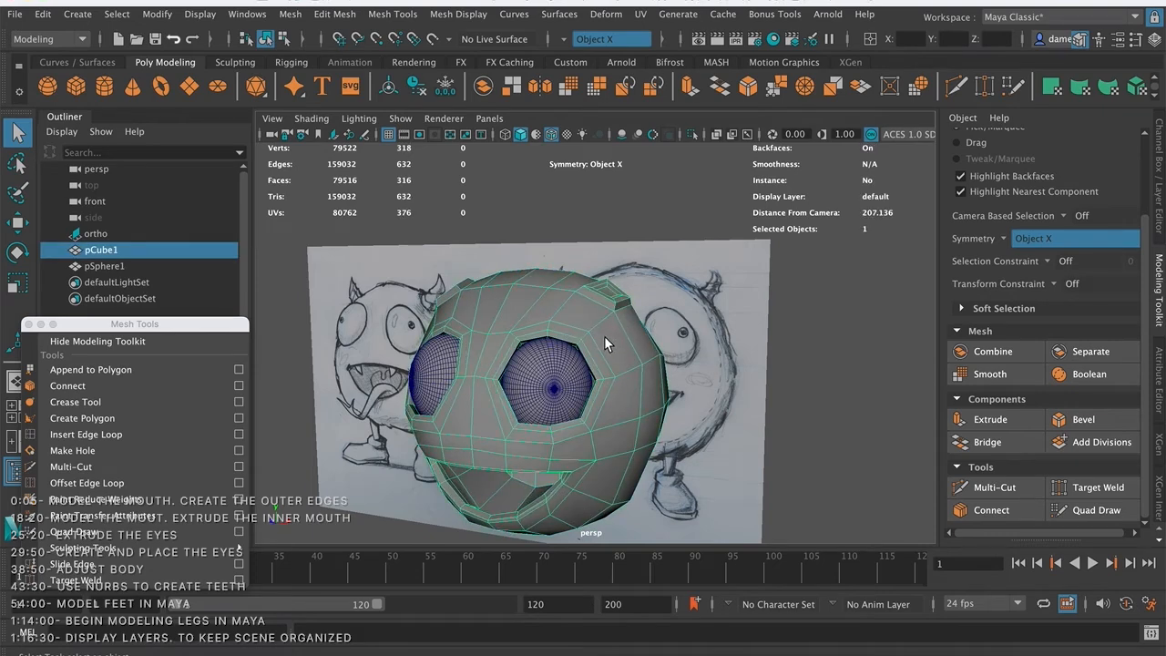
key(3)
click(807, 325)
- Check the smoothed horn bases against the sketch from different angles and save the scene
mouse_move(747, 337)
alt+mouse_down()
mouse_move(674, 364)
mouse_move(672, 351)
mouse_move(635, 363)
mouse_move(615, 346)
mouse_move(601, 300)
alt+mouse_up()
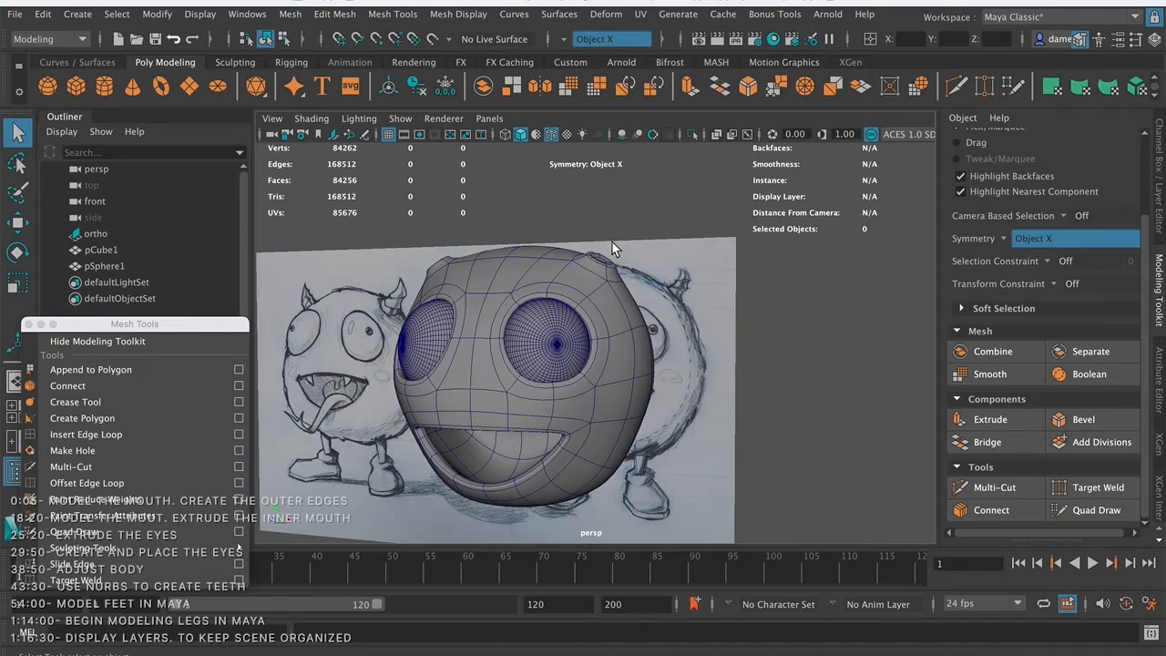
mouse_move(601, 304)
alt+mouse_down()
mouse_move(632, 274)
mouse_move(610, 268)
mouse_move(629, 282)
mouse_move(591, 285)
mouse_move(546, 311)
mouse_move(647, 296)
alt+mouse_up()
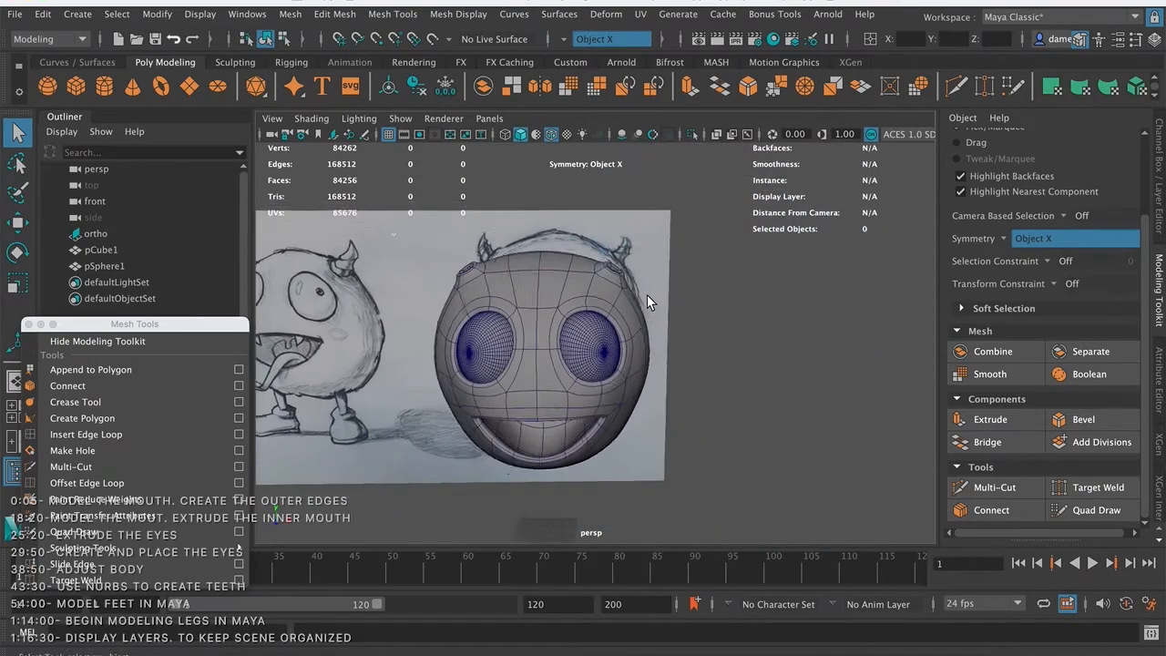
alt+middle_drag(647, 296, 664, 273)
alt+right_drag(664, 272, 667, 276)
alt+drag(666, 276, 626, 406)
mouse_move(580, 365)
alt+mouse_down()
mouse_move(598, 391)
mouse_move(583, 328)
mouse_move(583, 339)
mouse_move(612, 318)
mouse_move(536, 336)
alt+mouse_up()
click(159, 46)
- Examine the smoothed head's shape and mouth against the reference sketch from the front, above and below
alt+drag(570, 259, 579, 242)
alt+right_drag(579, 241, 403, 304)
alt+drag(402, 304, 557, 315)
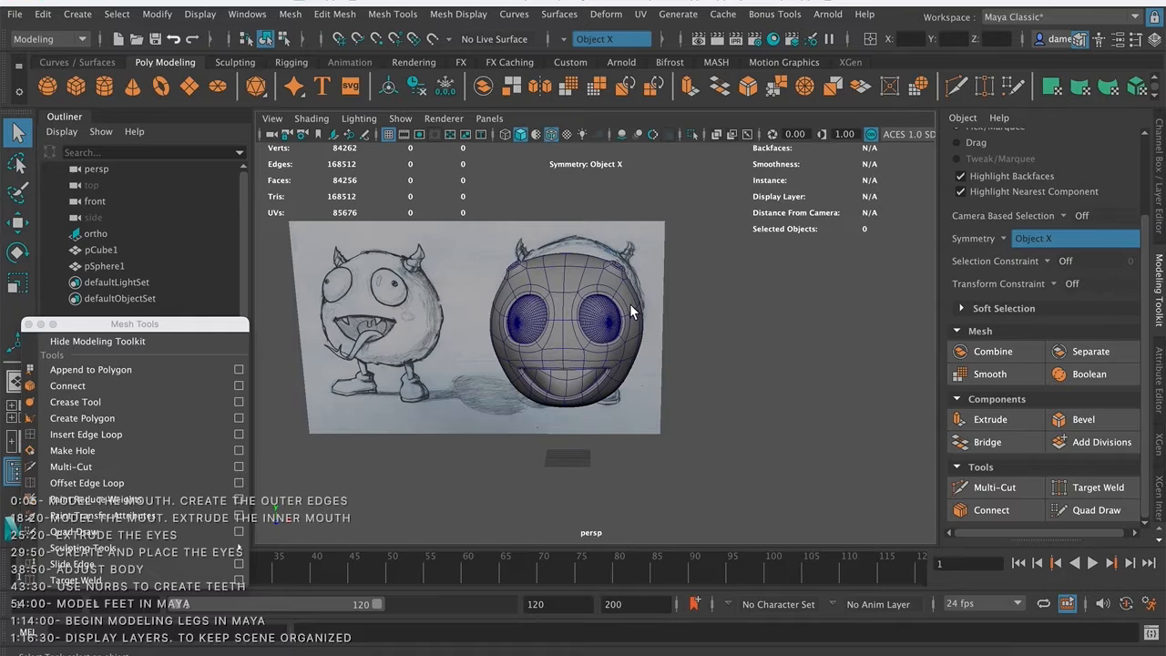
alt+drag(602, 332, 620, 270)
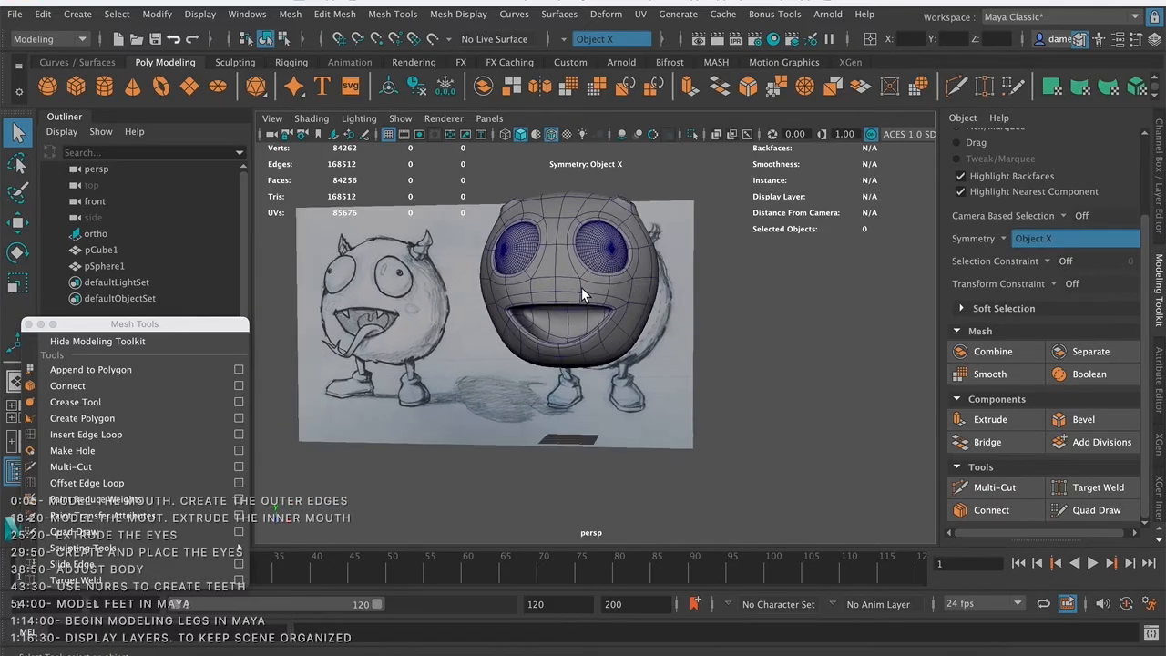
alt+drag(544, 322, 381, 229)
scroll(518, 264, down, 3)
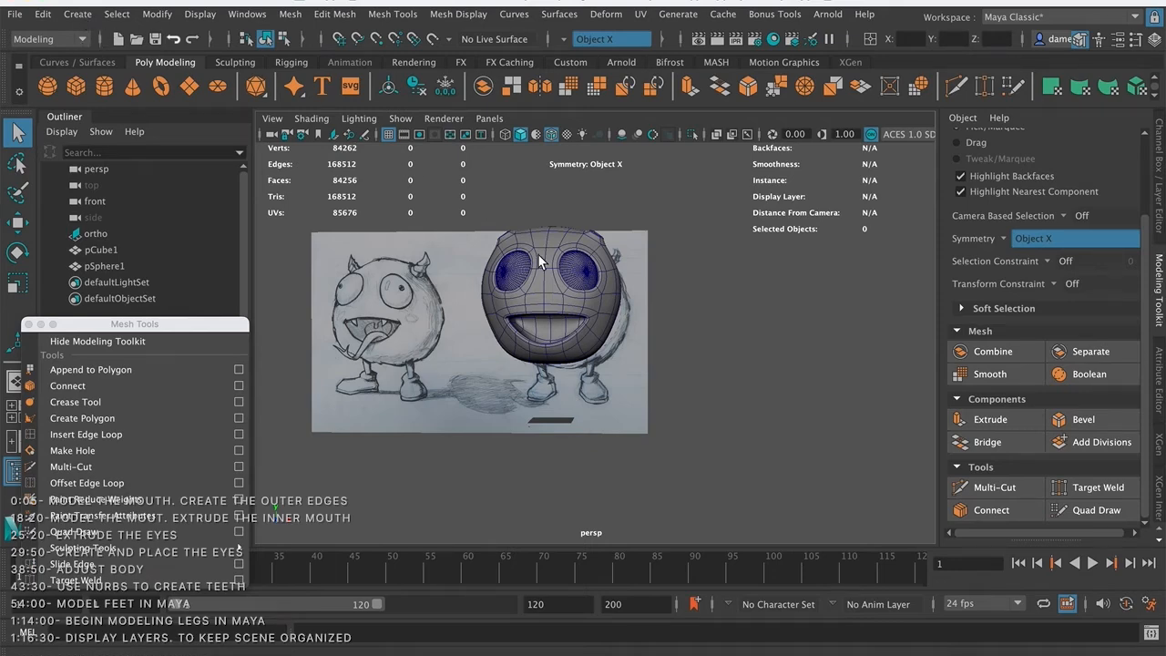
alt+middle_drag(540, 306, 528, 328)
alt+drag(529, 328, 510, 326)
alt+right_drag(519, 321, 656, 307)
alt+drag(573, 302, 605, 304)
alt+drag(547, 259, 565, 293)
alt+middle_drag(565, 294, 561, 302)
alt+drag(561, 302, 570, 307)
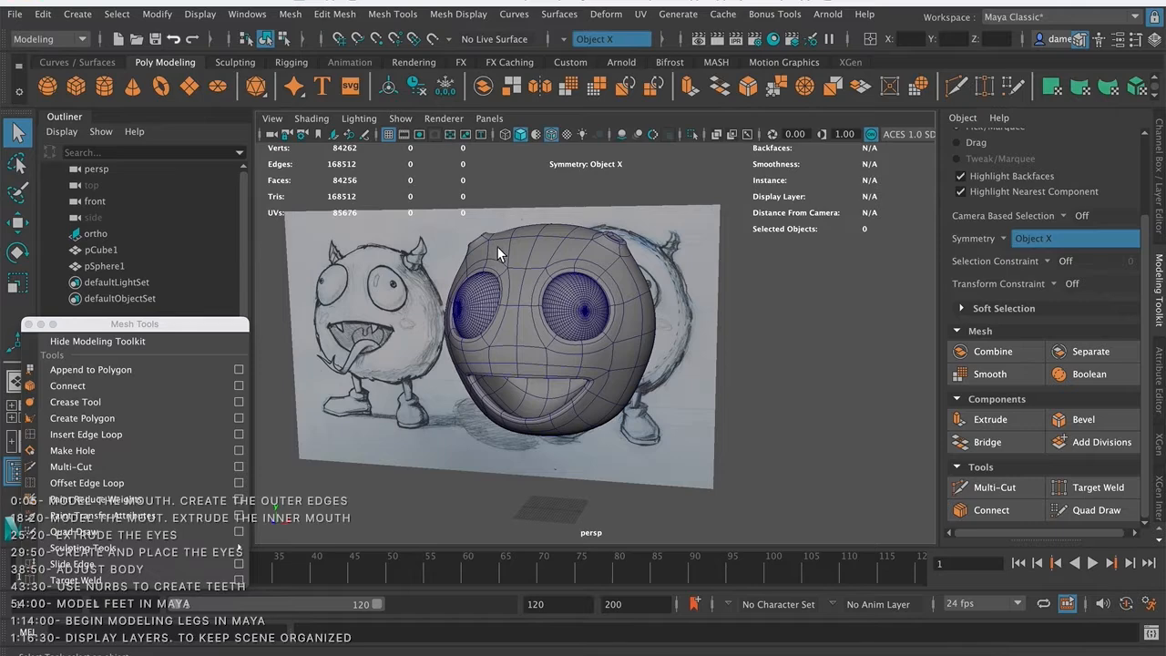
- Create a NURBS sphere at the scene origin and activate the Rotate tool on it
click(91, 15)
mouse_move(127, 57)
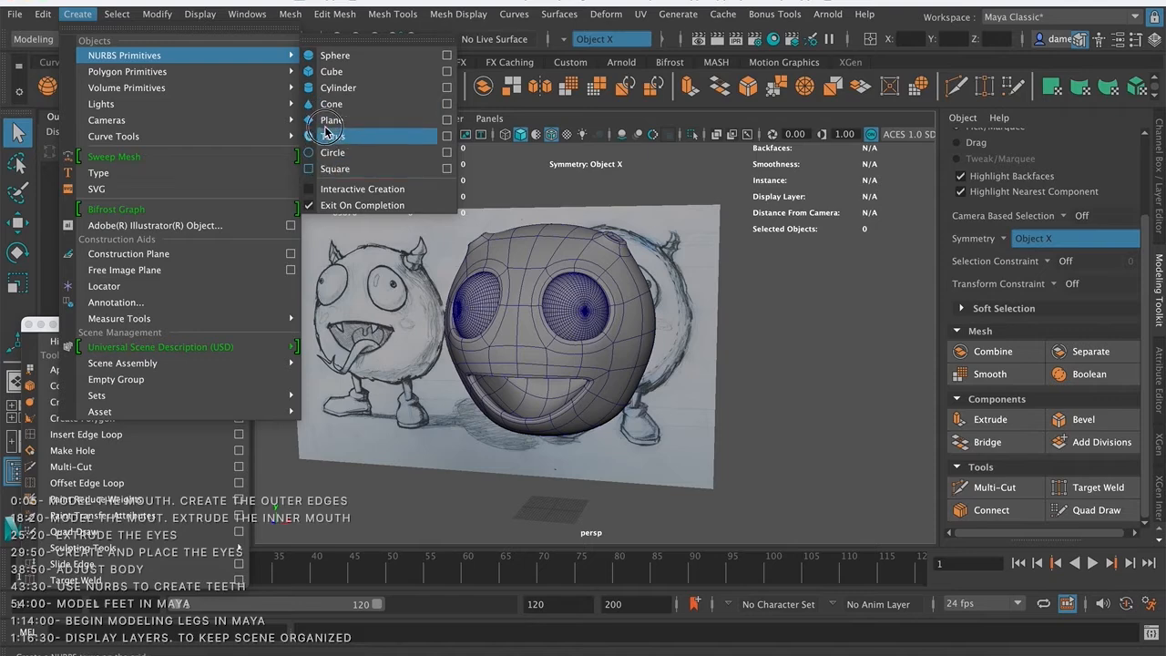
click(334, 57)
key(e)
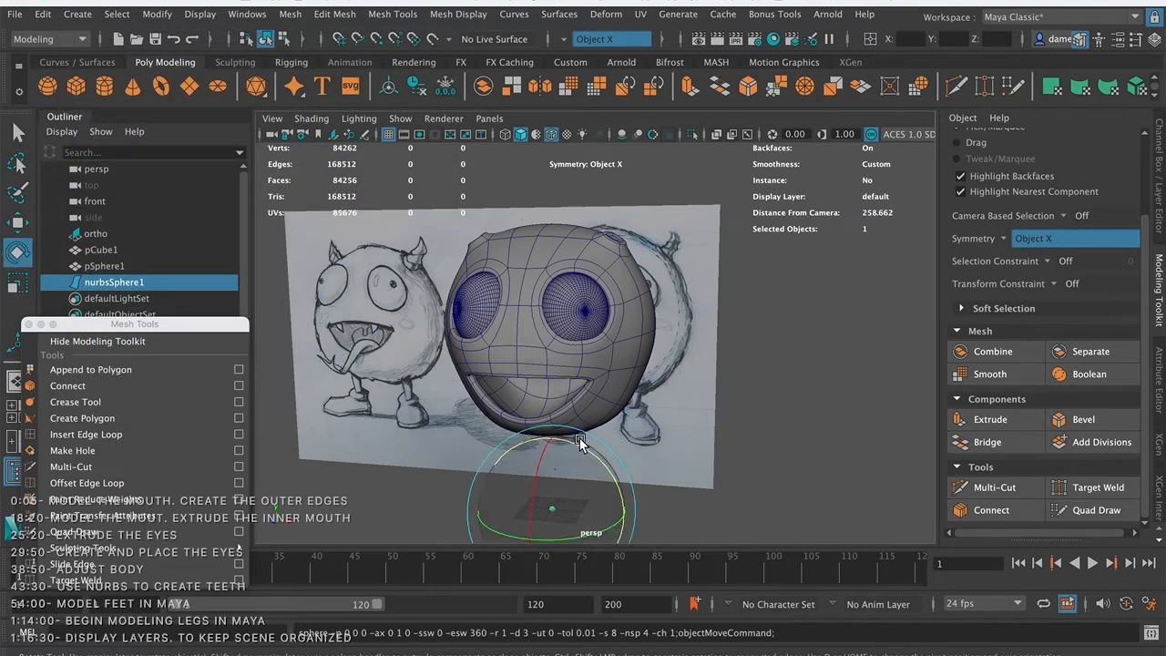
- Enlarge the NURBS sphere uniformly and move it along X into the empty space beside the monster's head
key(r)
drag(551, 508, 592, 483)
alt+middle_drag(636, 383, 577, 250)
alt+right_drag(577, 250, 499, 341)
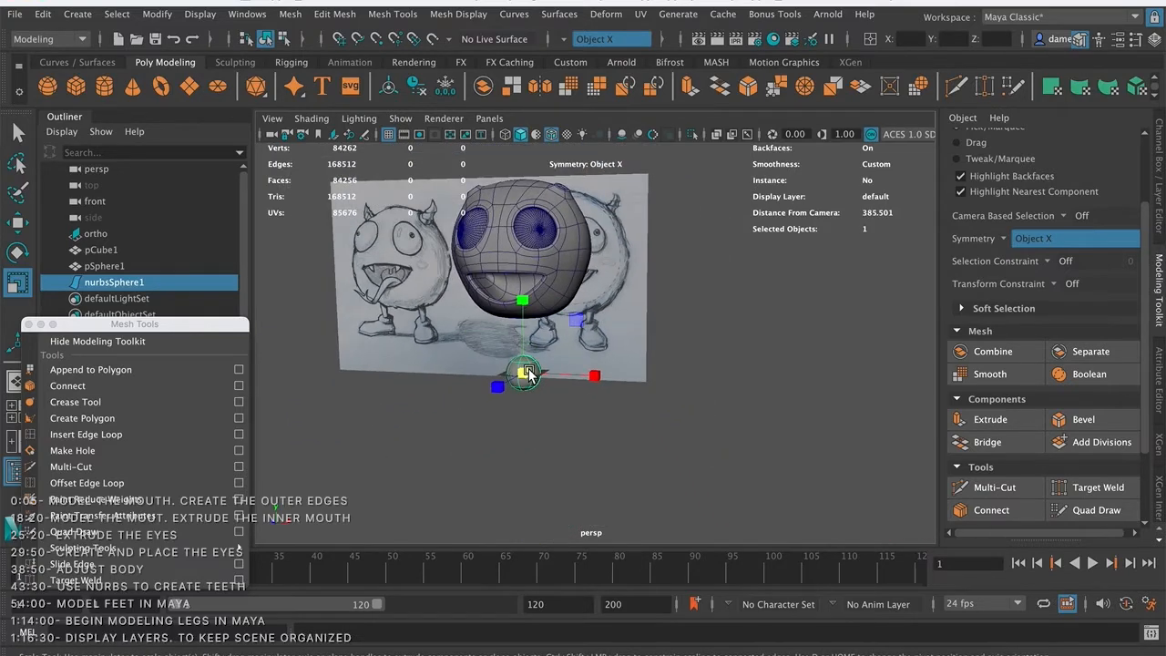
key(w)
drag(603, 375, 699, 403)
mouse_move(664, 352)
alt+mouse_down()
mouse_move(603, 356)
mouse_move(647, 361)
alt+mouse_up()
- Frame the sphere in the front view and set the modeling symmetry to Off
key(space)
key(space)
scroll(531, 232, up, 3)
scroll(583, 328, down, 5)
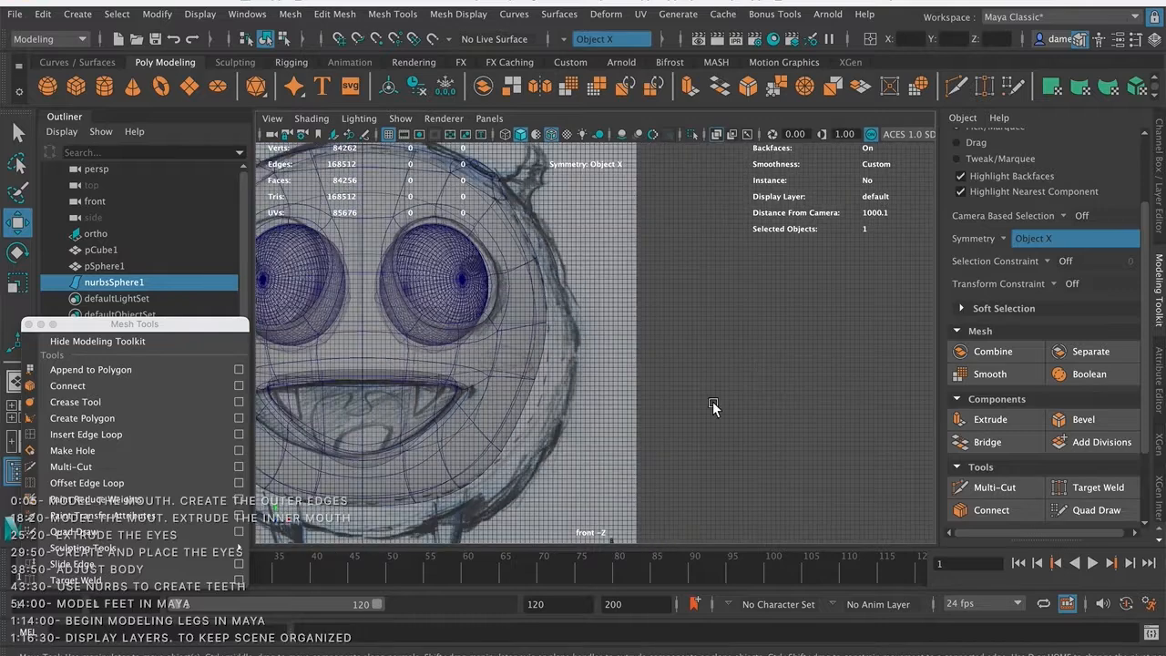
alt+middle_drag(742, 310, 473, 106)
scroll(546, 301, up, 5)
alt+middle_drag(429, 267, 617, 326)
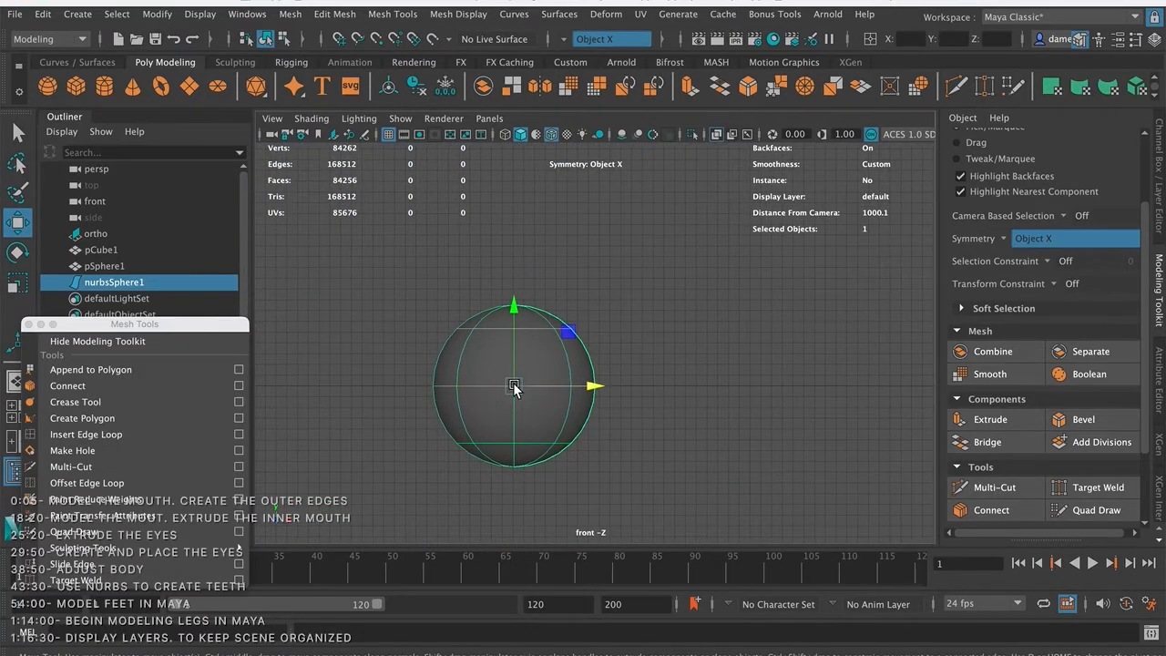
key(q)
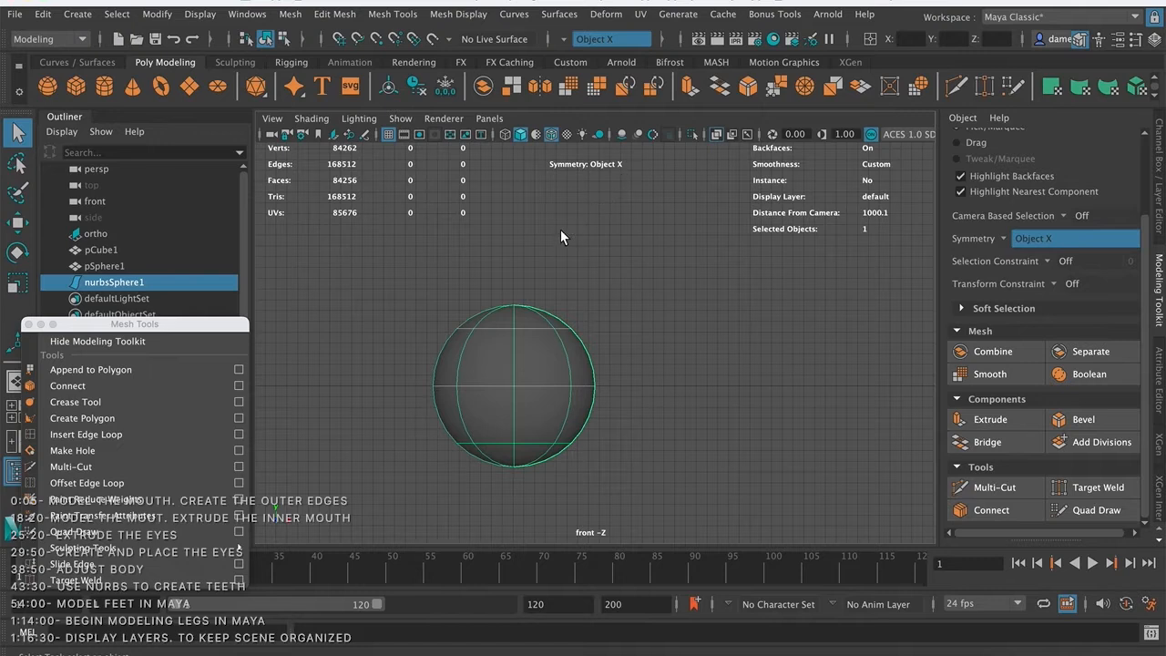
click(990, 237)
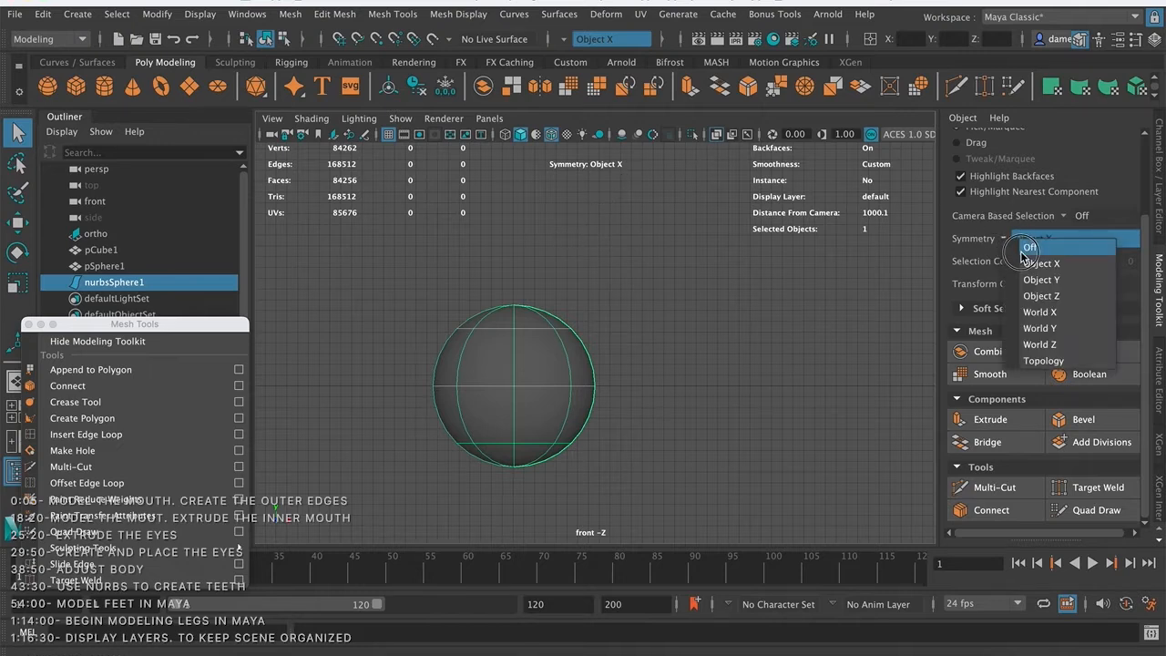
click(1031, 241)
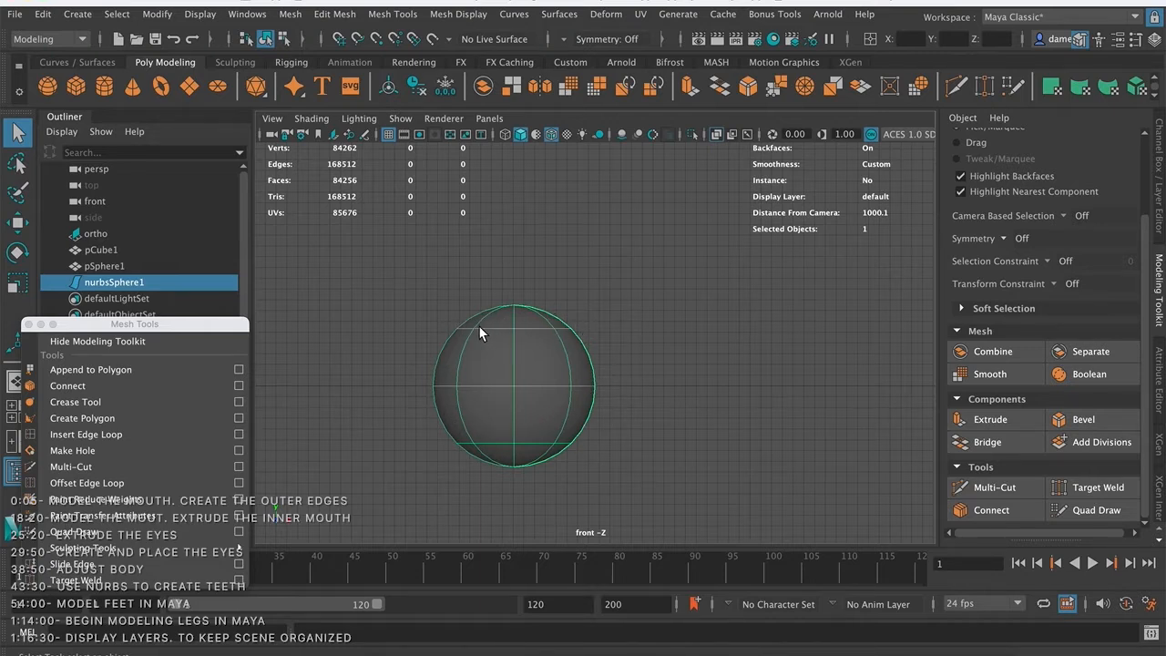
- Show the sphere's control vertices and raise the upper two rows to stretch it into an egg shape
right_drag(493, 262, 428, 264)
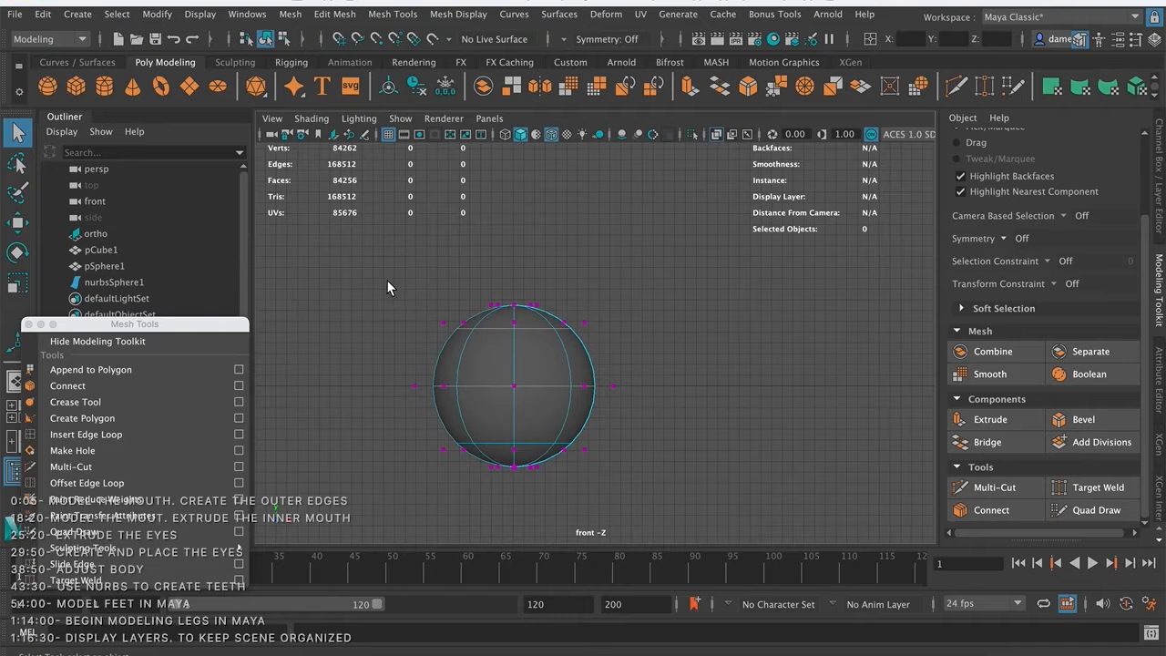
drag(388, 271, 661, 362)
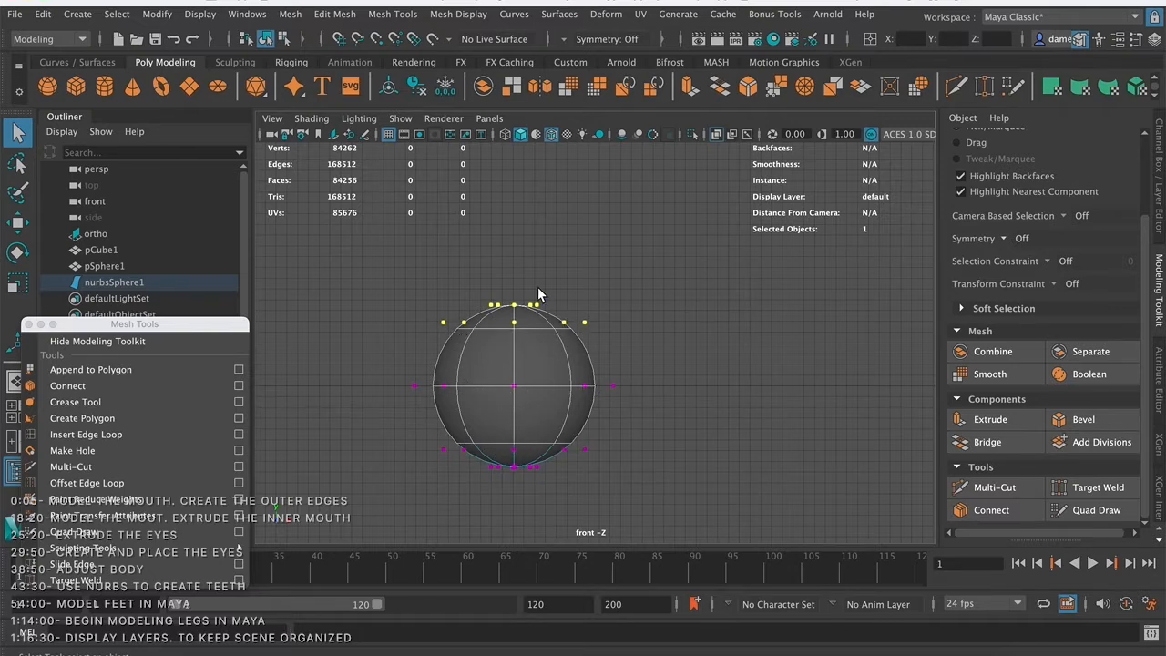
drag(406, 266, 678, 357)
key(w)
drag(523, 246, 514, 164)
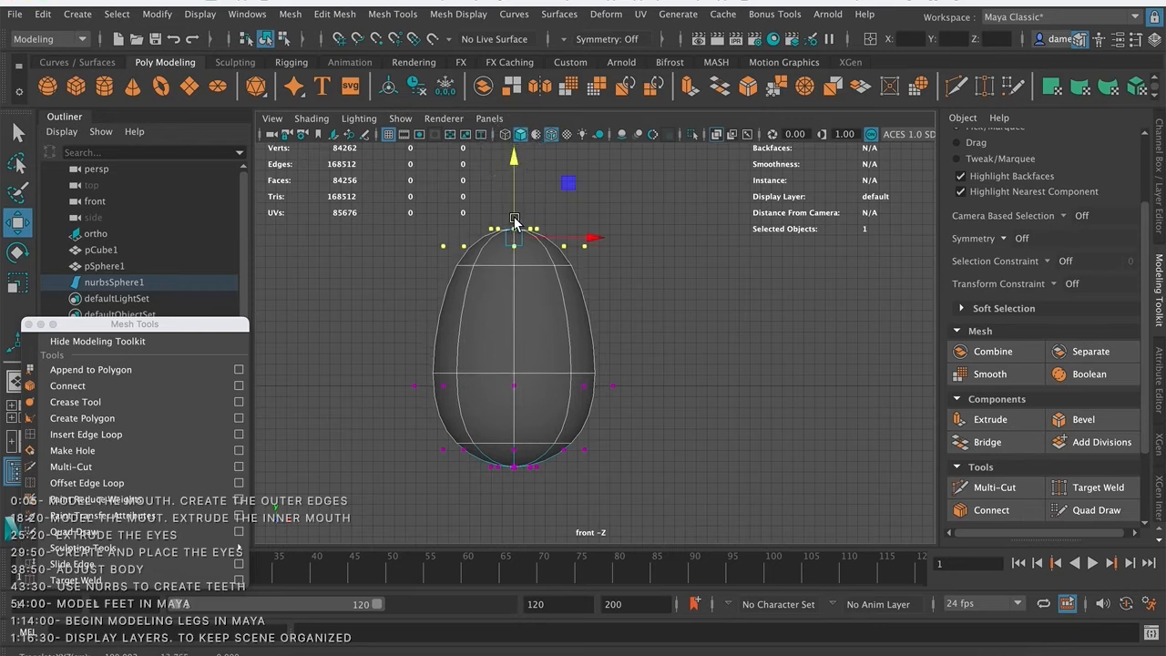
- Scale the raised control vertices inward to form a narrow tip, and slightly narrow the middle row along X
key(r)
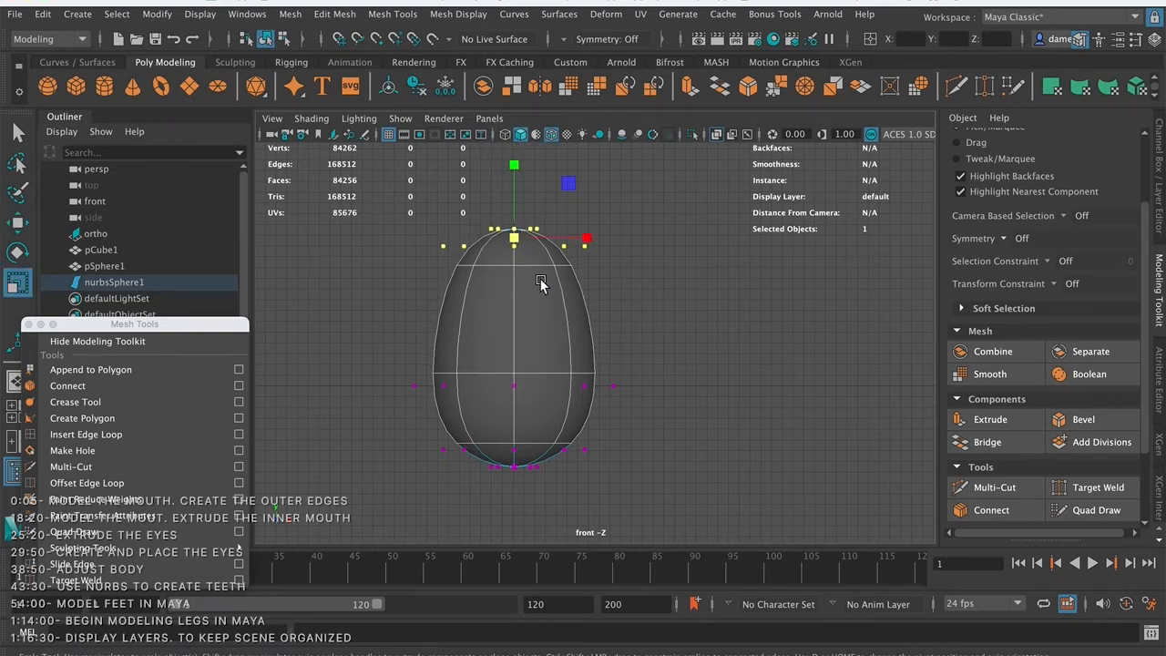
drag(513, 239, 438, 254)
alt+middle_drag(501, 322, 489, 358)
alt+right_drag(489, 359, 538, 332)
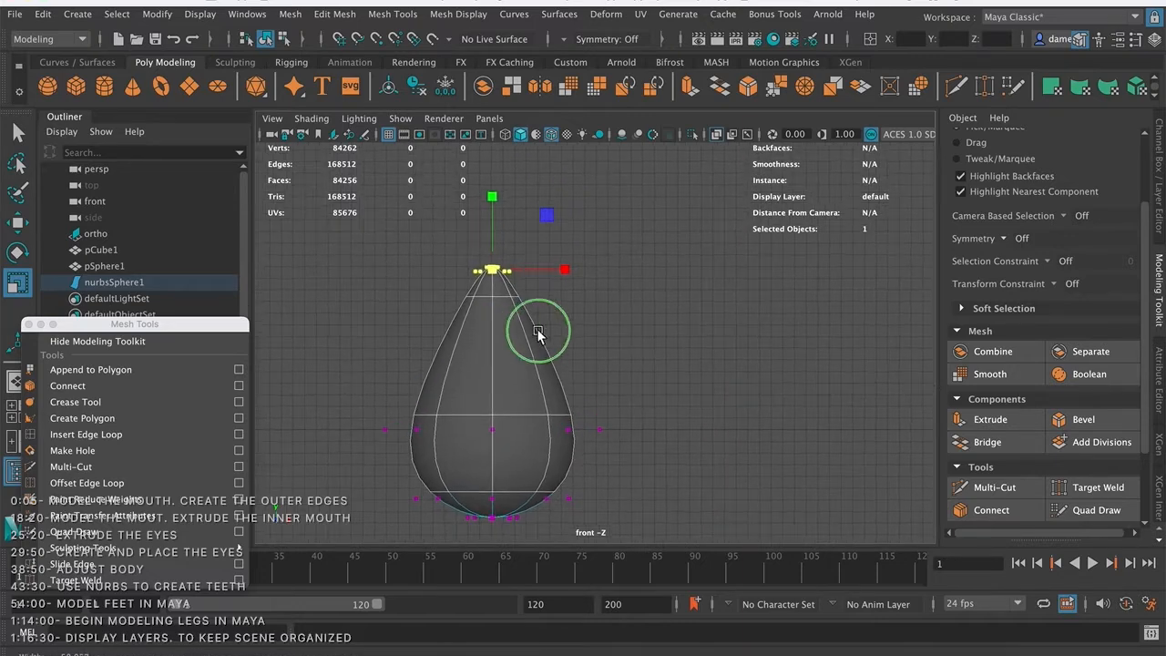
drag(365, 414, 647, 456)
drag(566, 438, 601, 358)
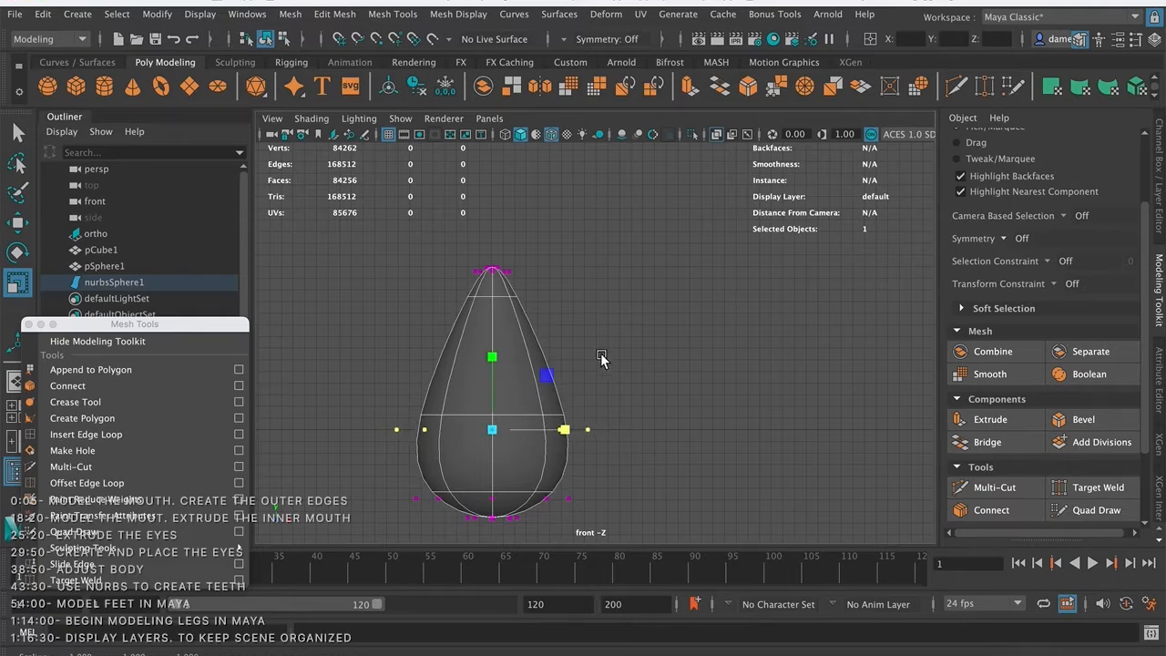
- In the side view, flatten the tooth's depth by narrowing the middle row and all control vertices along Z
alt+middle_drag(601, 358, 640, 304)
key(space)
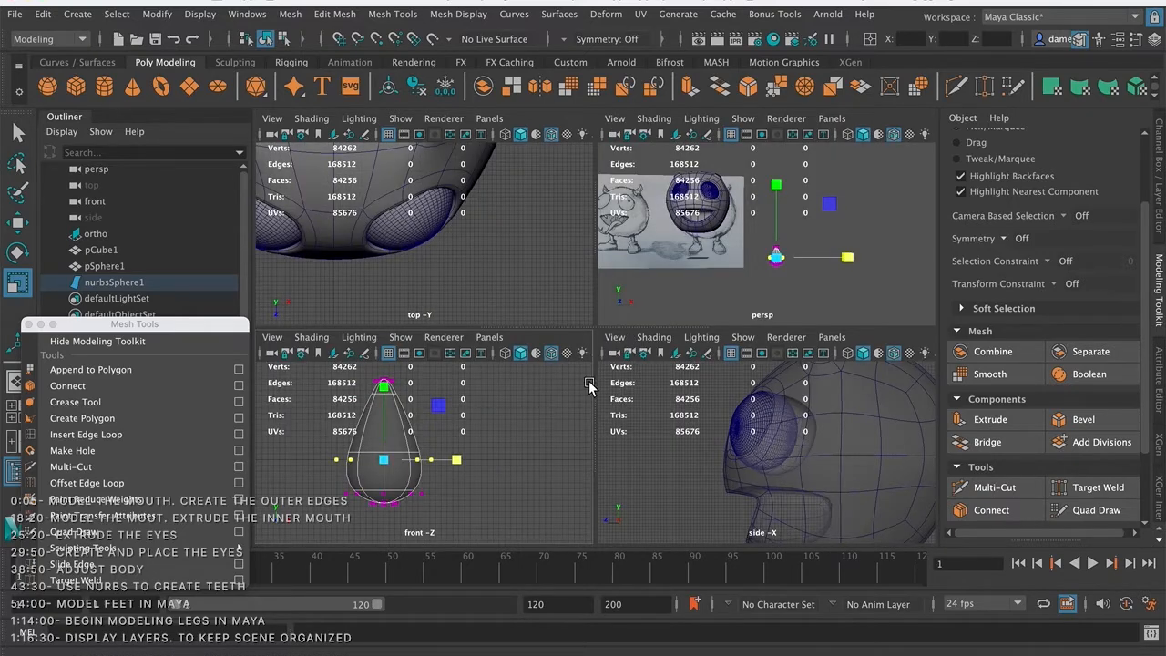
key(space)
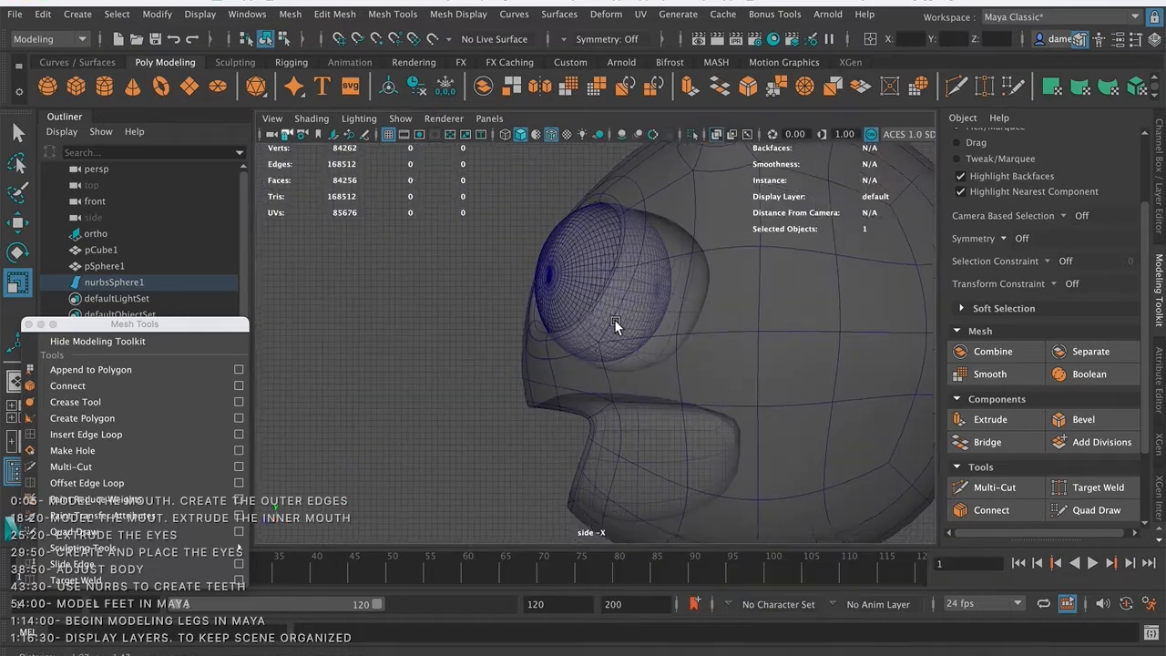
alt+middle_drag(616, 326, 774, 92)
alt+right_drag(479, 378, 392, 387)
alt+middle_drag(687, 294, 404, 175)
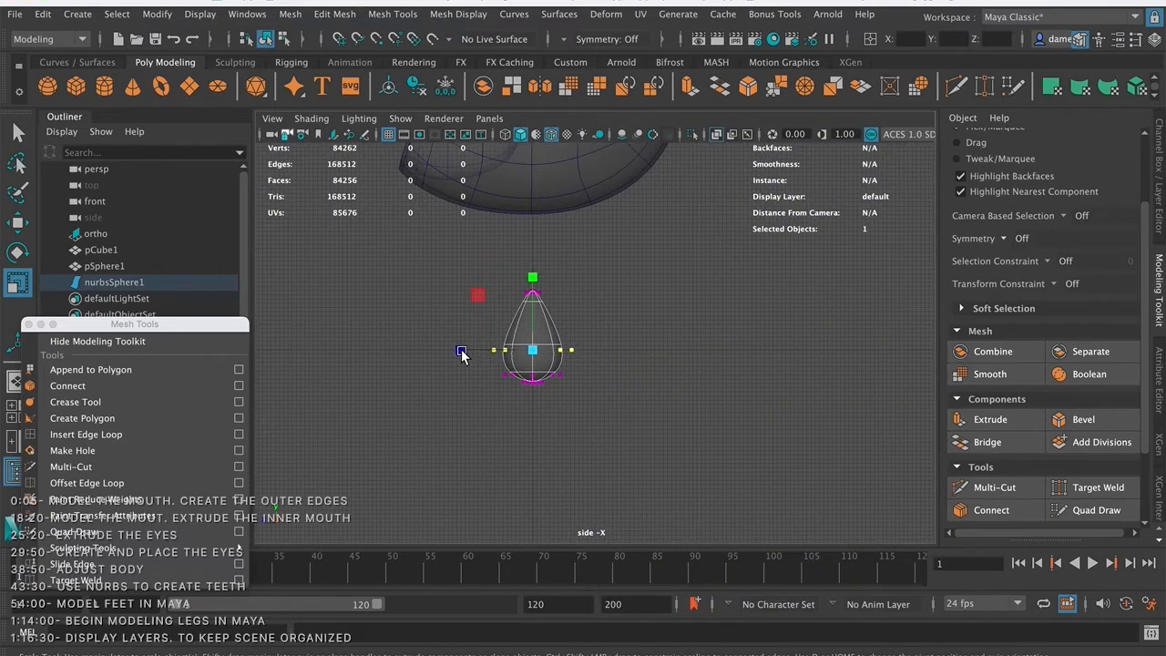
drag(461, 351, 483, 348)
drag(384, 262, 650, 484)
drag(463, 338, 502, 339)
- Tilt the tooth's middle row of control vertices slightly and shift it forward along Z to curve the profile
alt+middle_drag(536, 346, 497, 371)
alt+right_drag(528, 359, 670, 321)
alt+right_drag(509, 312, 536, 311)
alt+middle_drag(475, 351, 623, 312)
key(q)
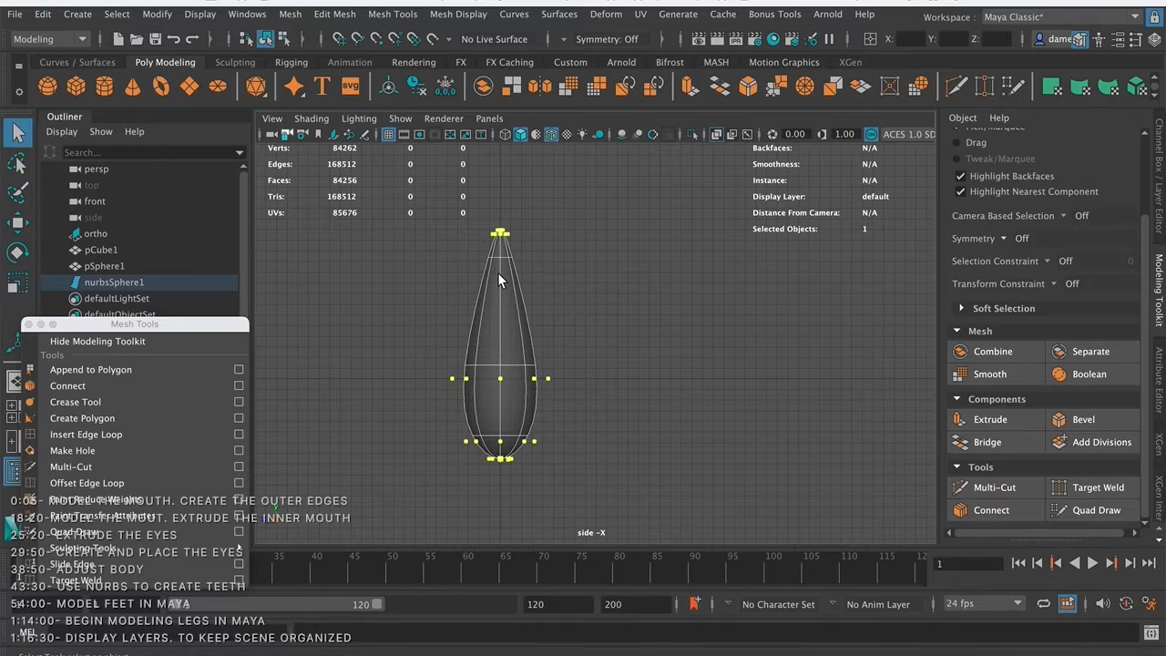
drag(458, 212, 551, 261)
drag(415, 360, 581, 399)
key(e)
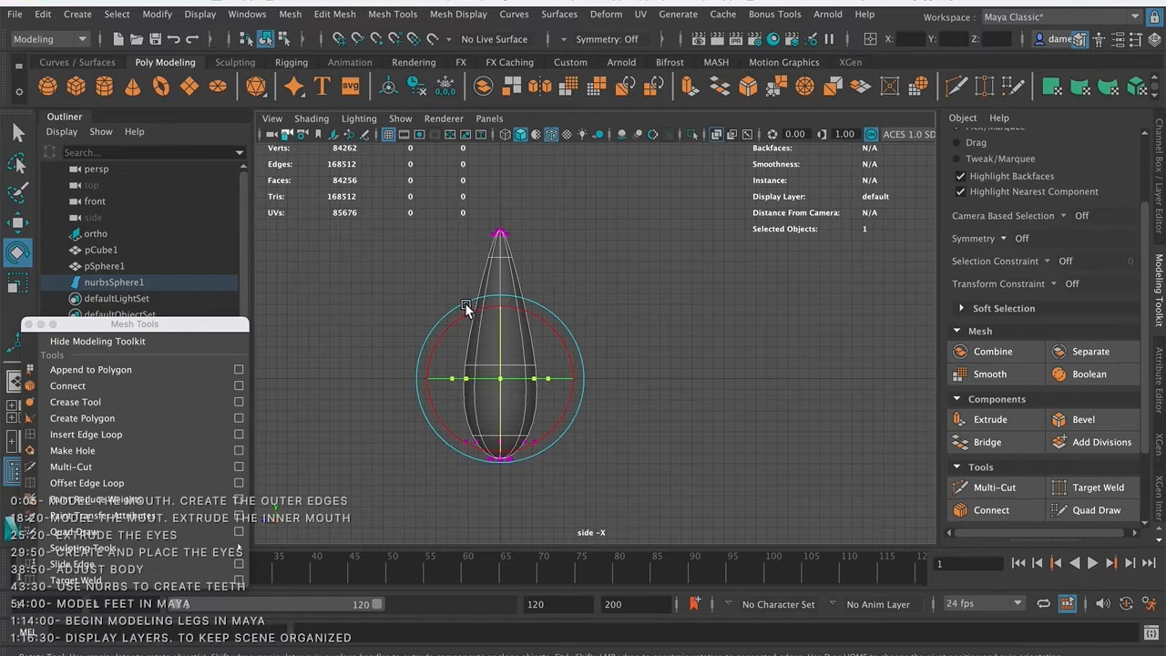
drag(463, 302, 474, 297)
key(w)
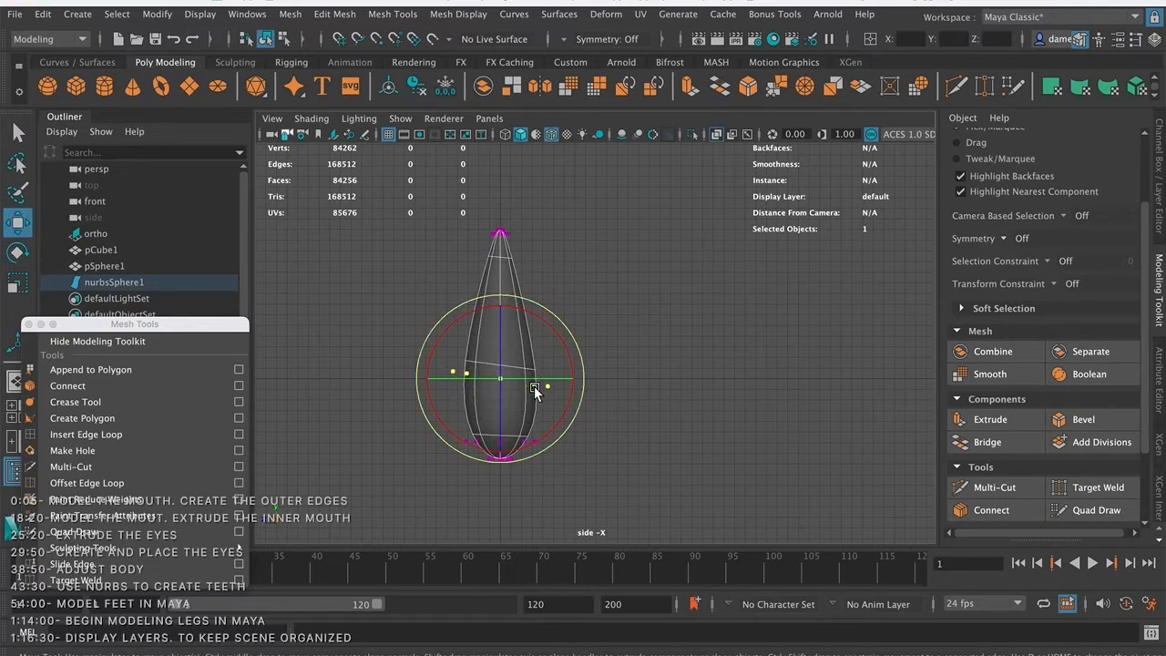
drag(425, 378, 409, 378)
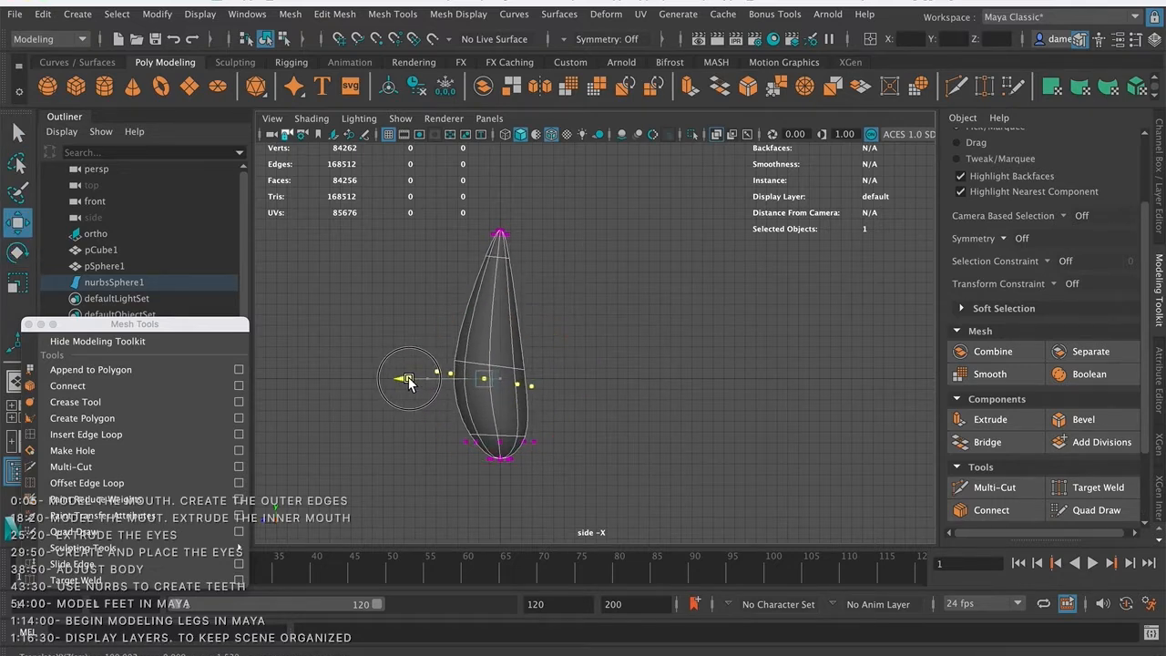
- Rotate the control vertices at the tooth's tip slightly and nudge them to follow the curved profile
click(502, 237)
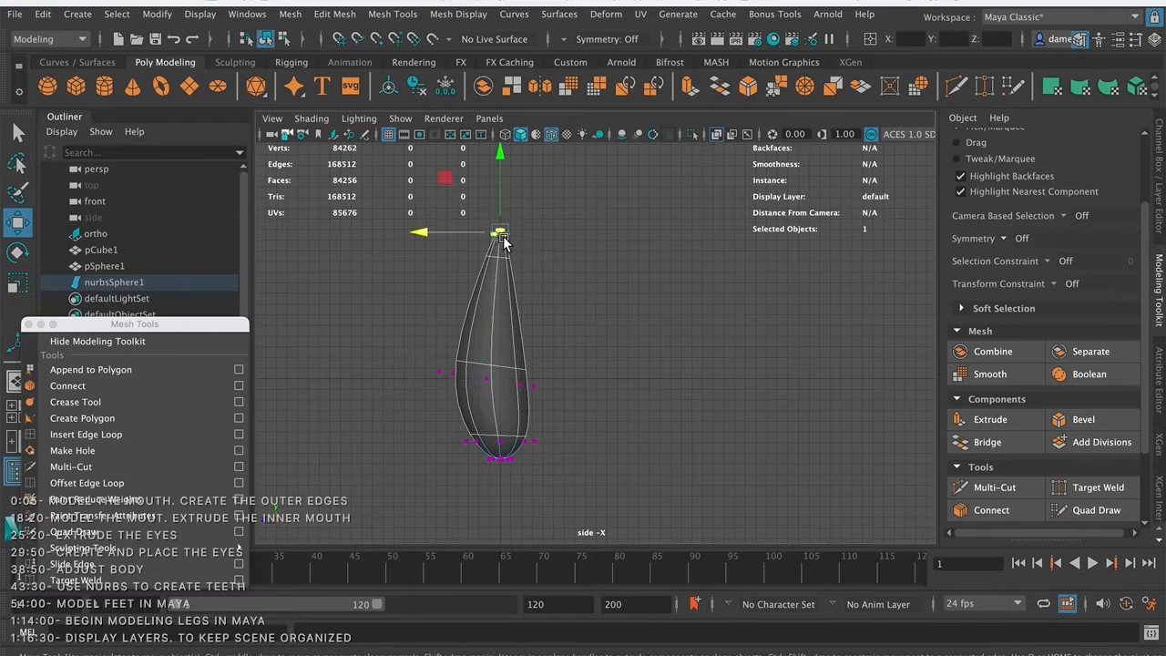
key(e)
mouse_move(572, 193)
mouse_down()
mouse_move(592, 179)
mouse_move(574, 186)
mouse_move(581, 193)
mouse_up()
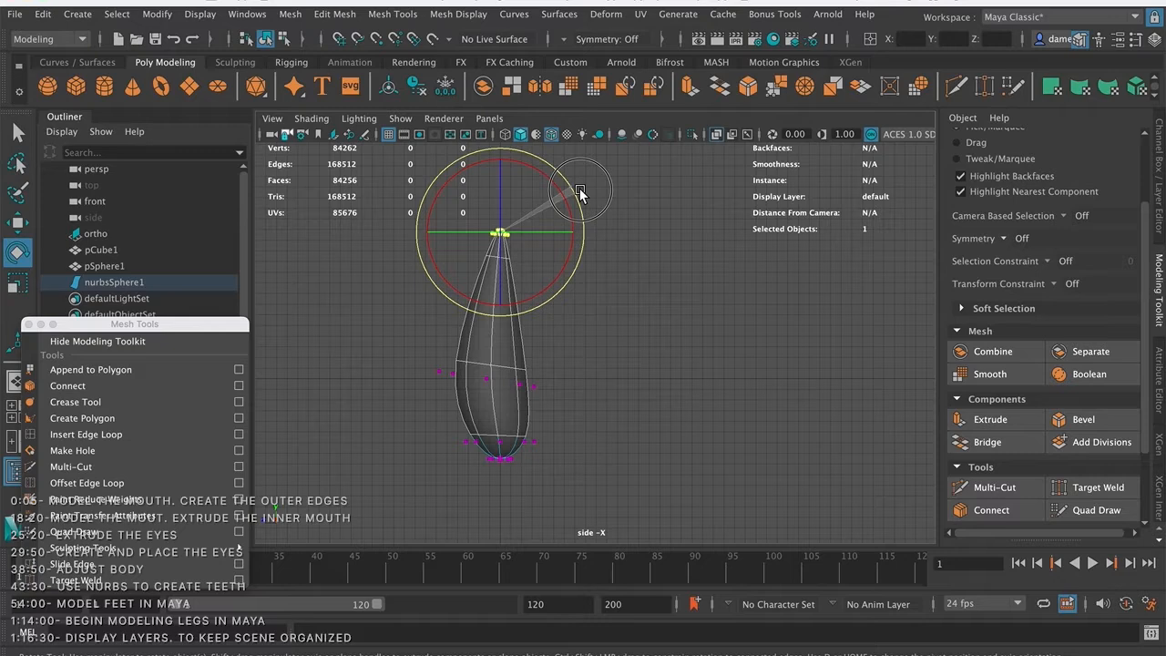
key(w)
click(501, 235)
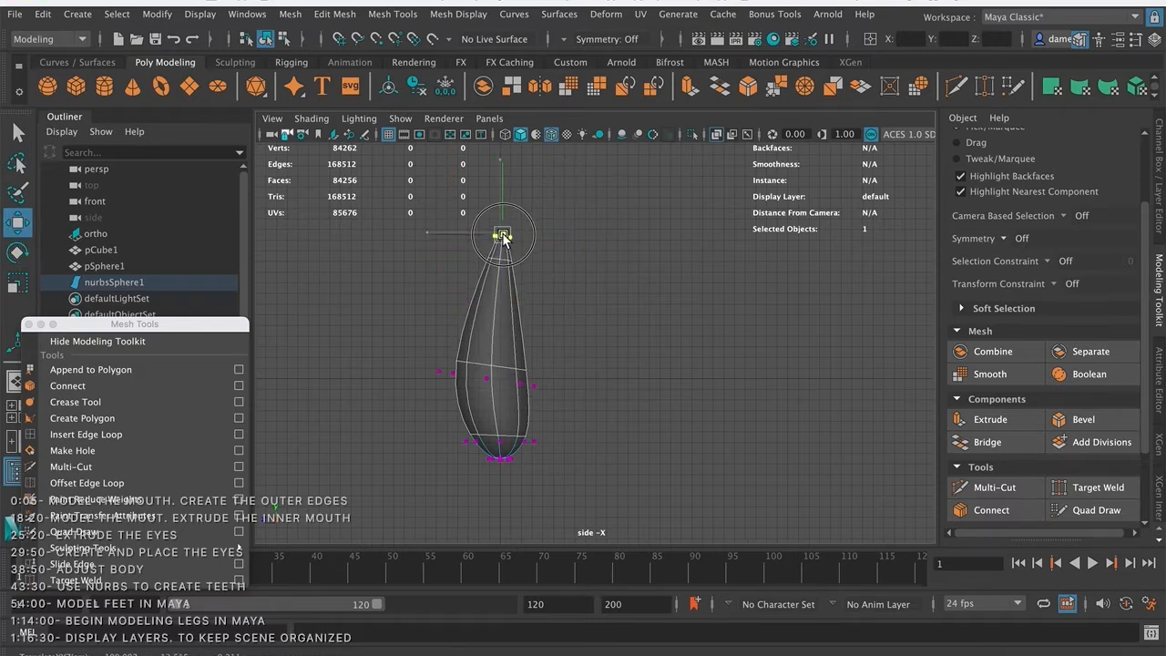
- Return the tooth to object mode in the perspective view and select it
key(space)
key(space)
alt+middle_drag(659, 279, 604, 281)
alt+right_drag(648, 319, 725, 312)
key(q)
right_drag(513, 435, 568, 253)
alt+middle_drag(624, 341, 675, 304)
click(652, 380)
click(579, 418)
right_drag(579, 404, 646, 241)
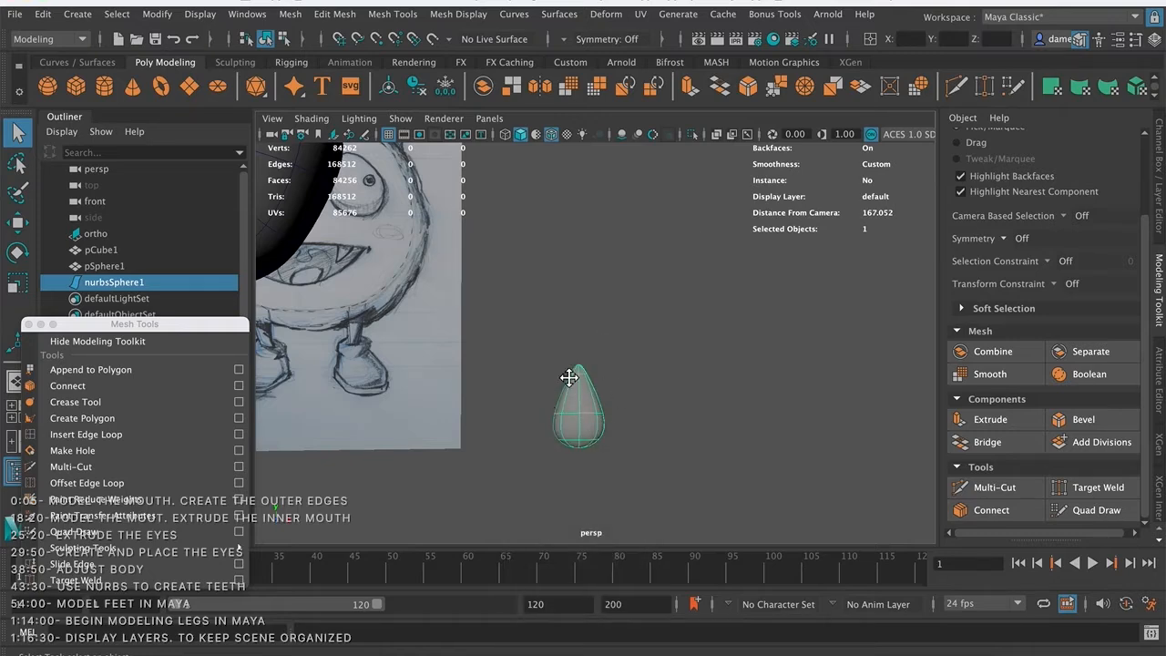
- Show the tooth's control vertices again and select those at the tip with the Scale tool active
alt+drag(496, 375, 442, 383)
alt+right_drag(443, 383, 338, 434)
alt+middle_drag(481, 346, 449, 326)
alt+right_drag(449, 326, 711, 349)
right_drag(480, 409, 379, 264)
drag(439, 358, 515, 401)
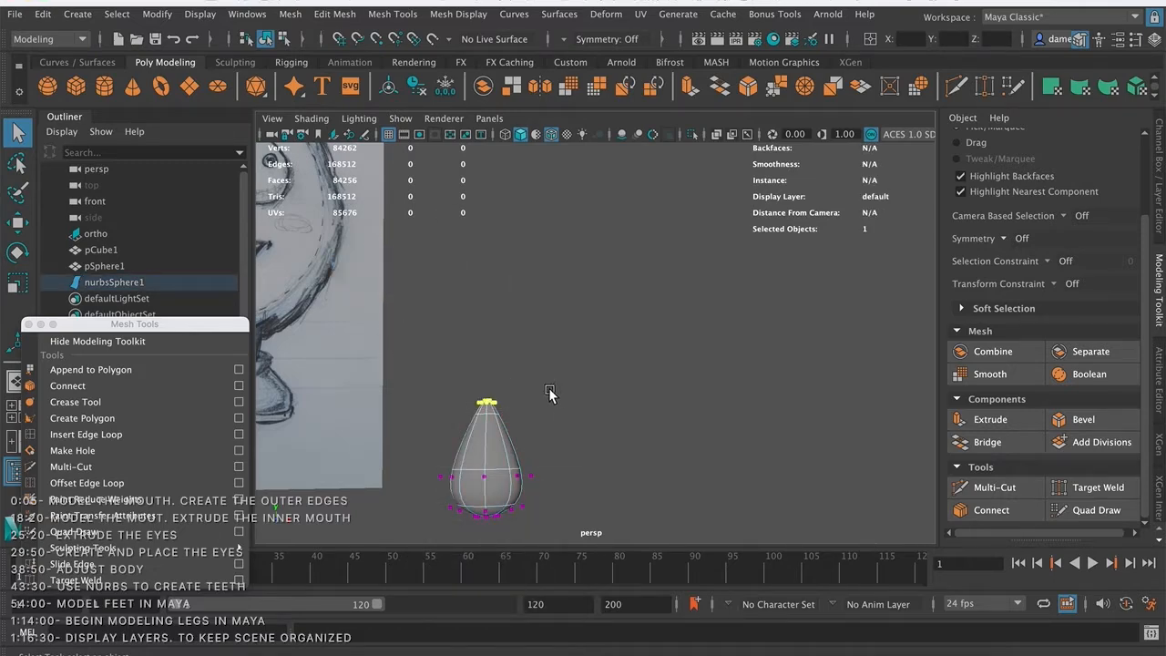
key(r)
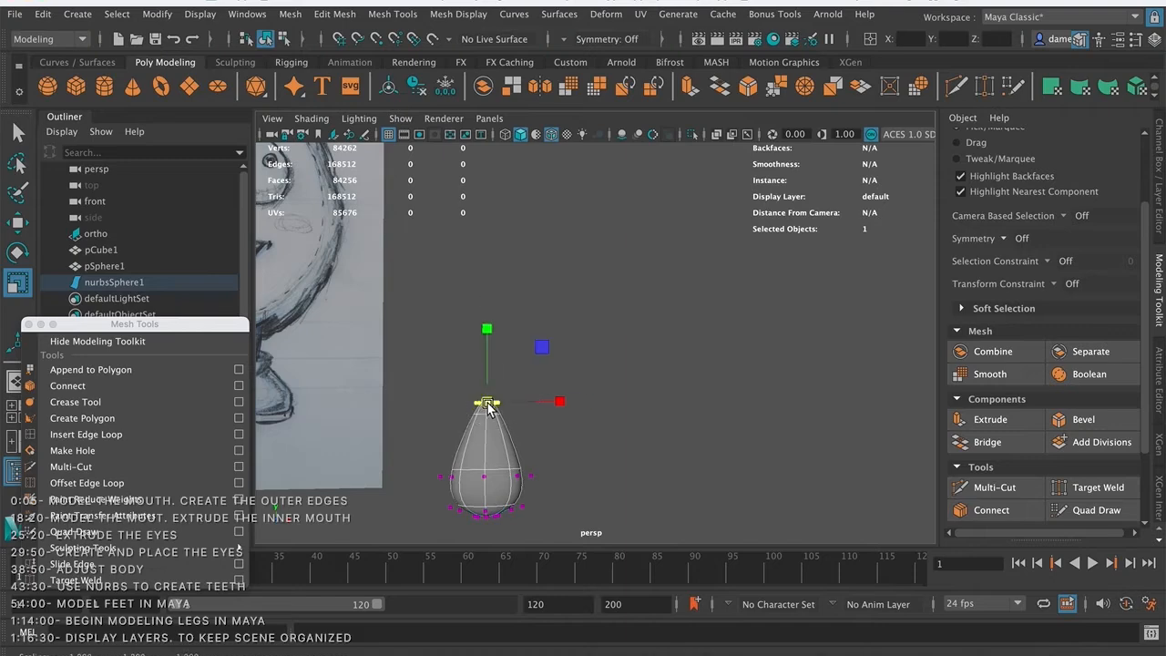
- Leave control vertex editing and select the whole NURBS tooth as an object
key(q)
click(683, 402)
alt+middle_drag(510, 409, 512, 342)
alt+right_drag(512, 341, 468, 348)
alt+middle_drag(468, 349, 485, 346)
right_drag(510, 365, 533, 240)
click(673, 324)
click(526, 377)
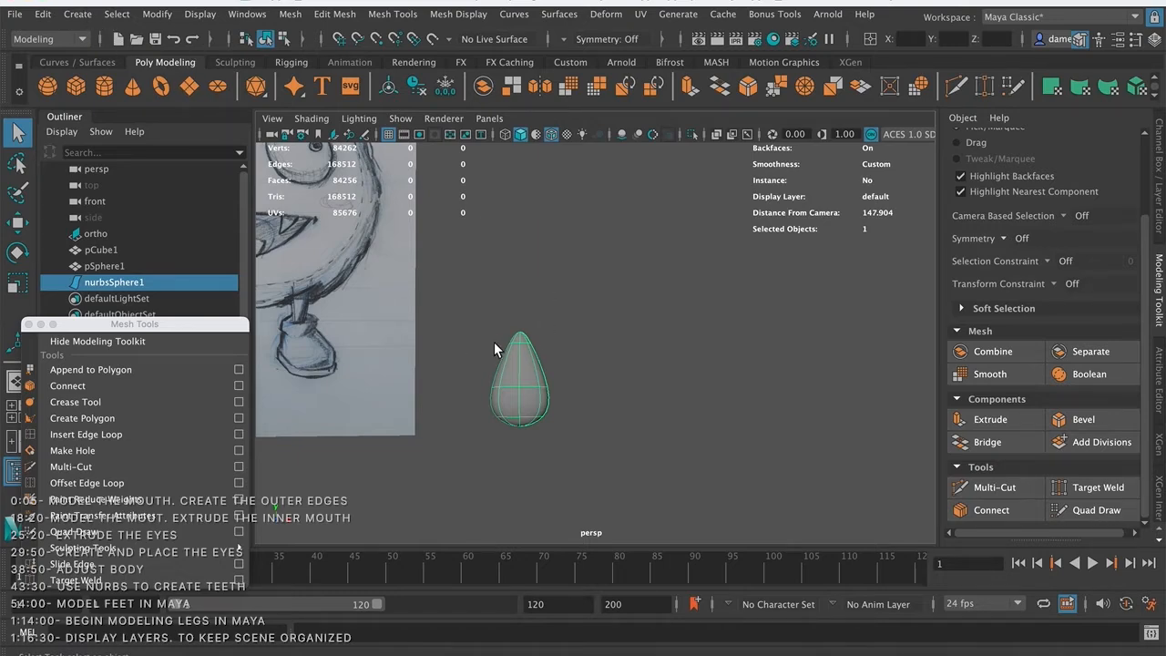
- Convert the NURBS tooth to polygons as quads, using the Count tessellation method with a count of 316
click(80, 14)
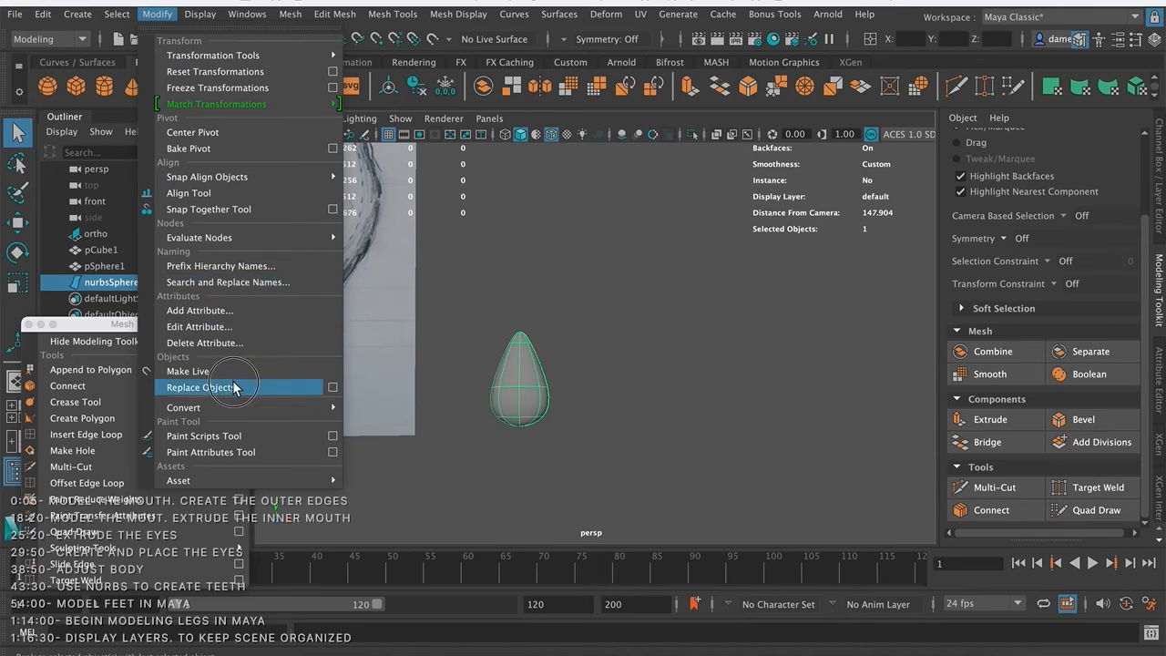
mouse_move(232, 410)
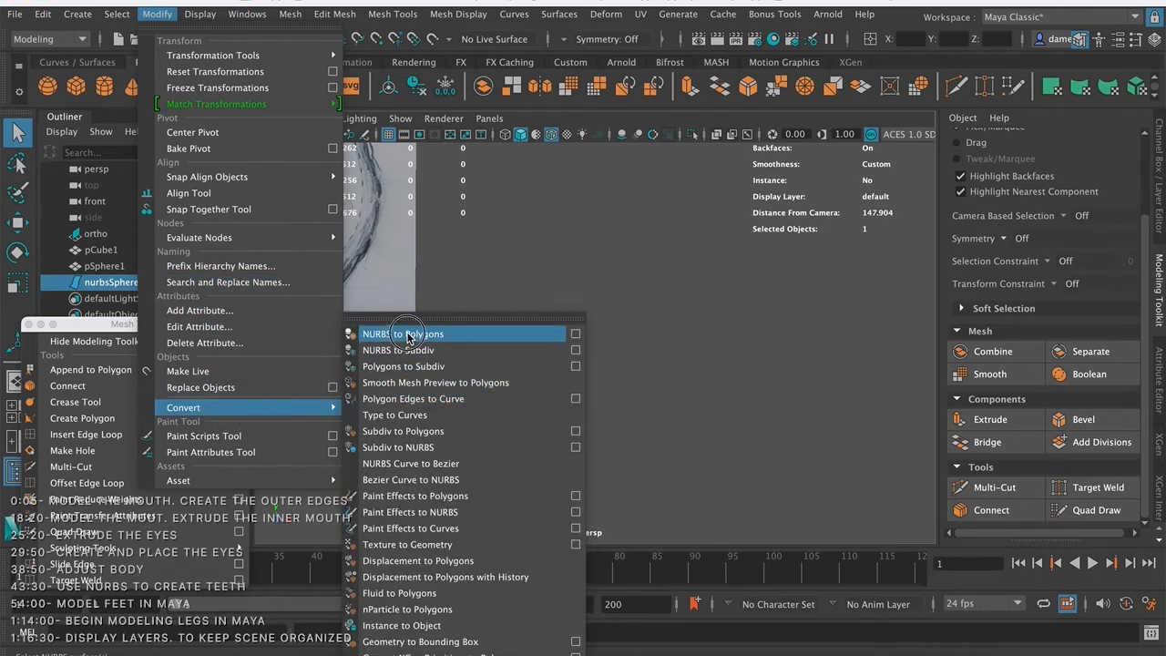
click(575, 335)
drag(667, 156, 389, 87)
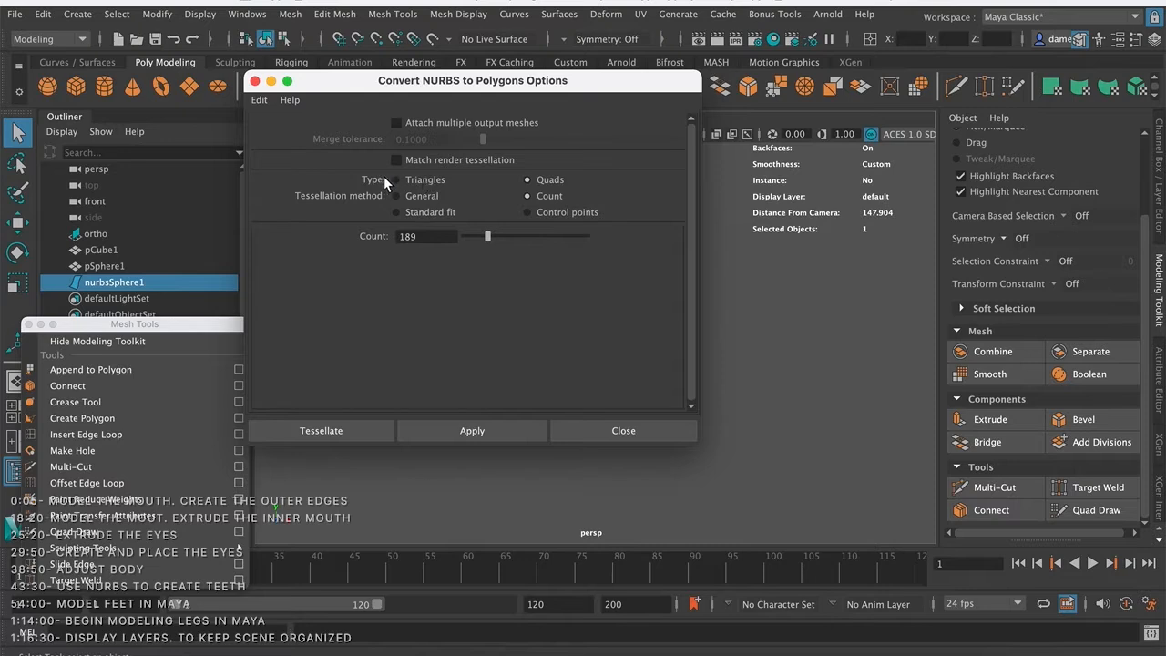
drag(369, 73, 369, 83)
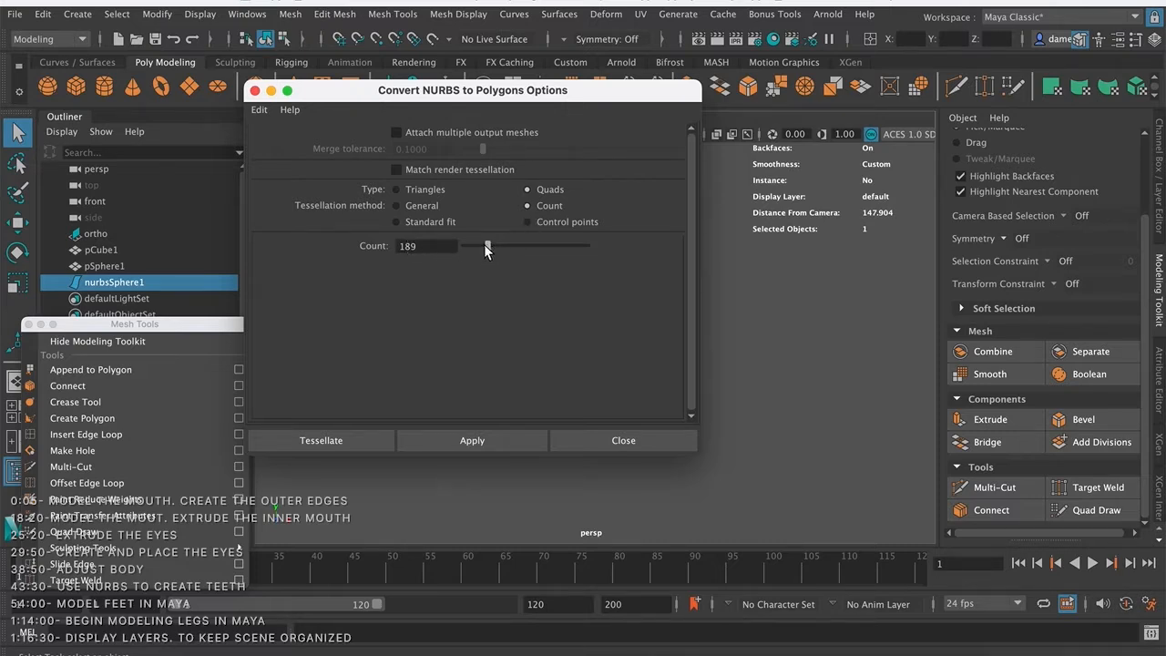
mouse_move(482, 246)
mouse_down()
mouse_move(539, 253)
mouse_move(487, 245)
mouse_up()
drag(488, 245, 503, 251)
drag(510, 98, 487, 75)
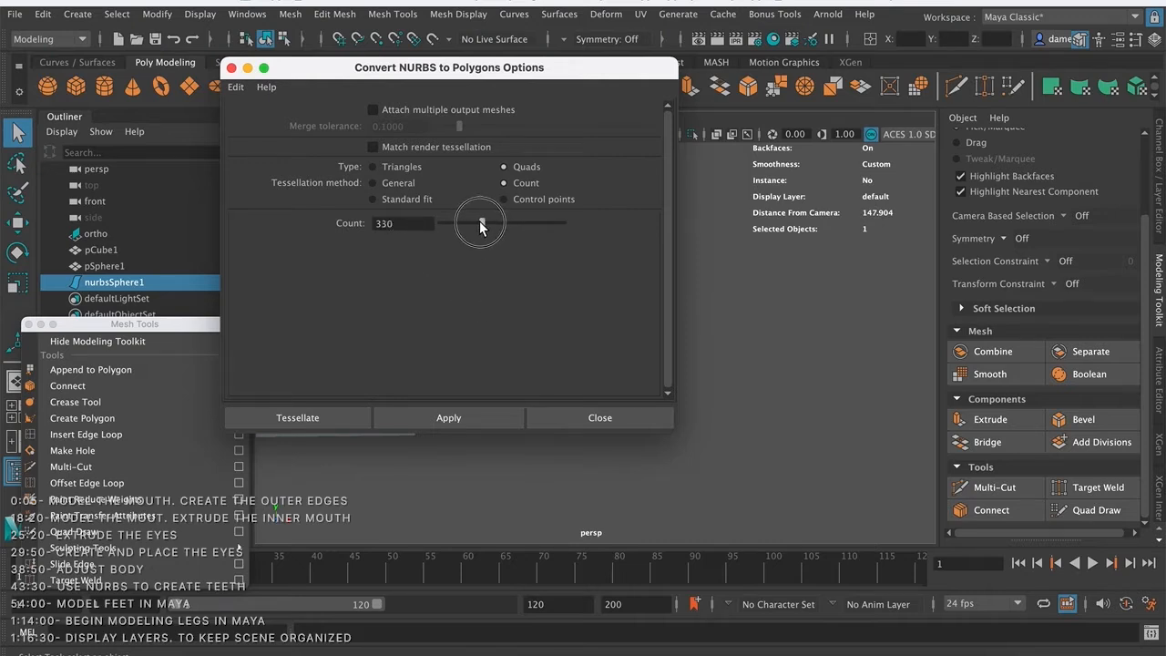
click(460, 419)
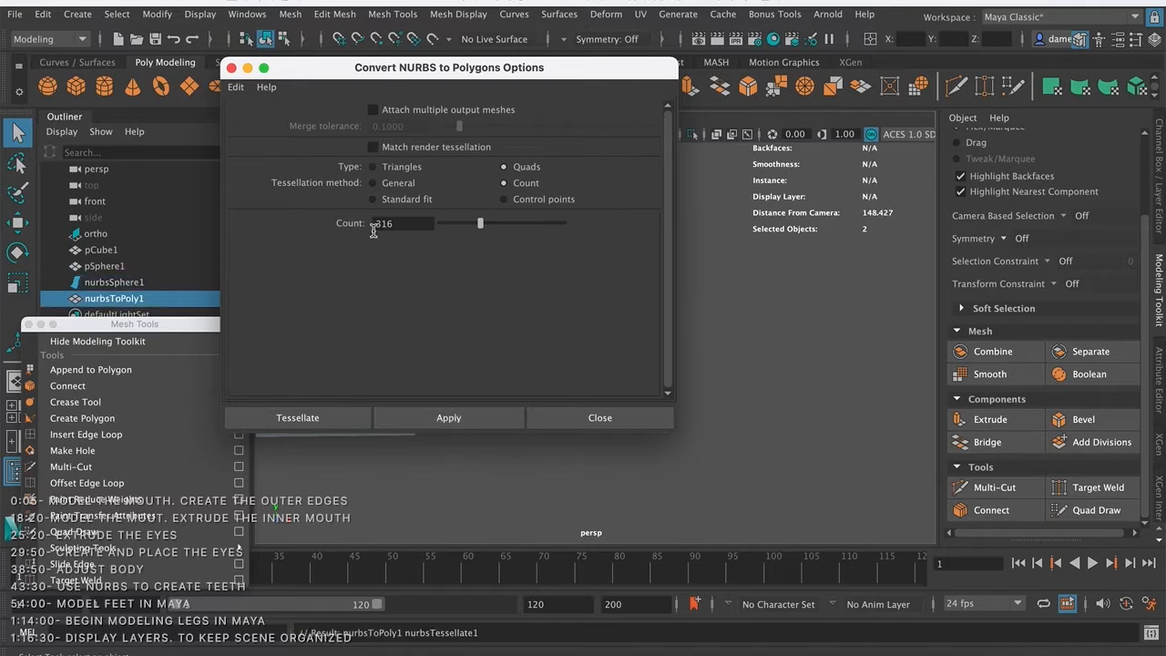
click(231, 68)
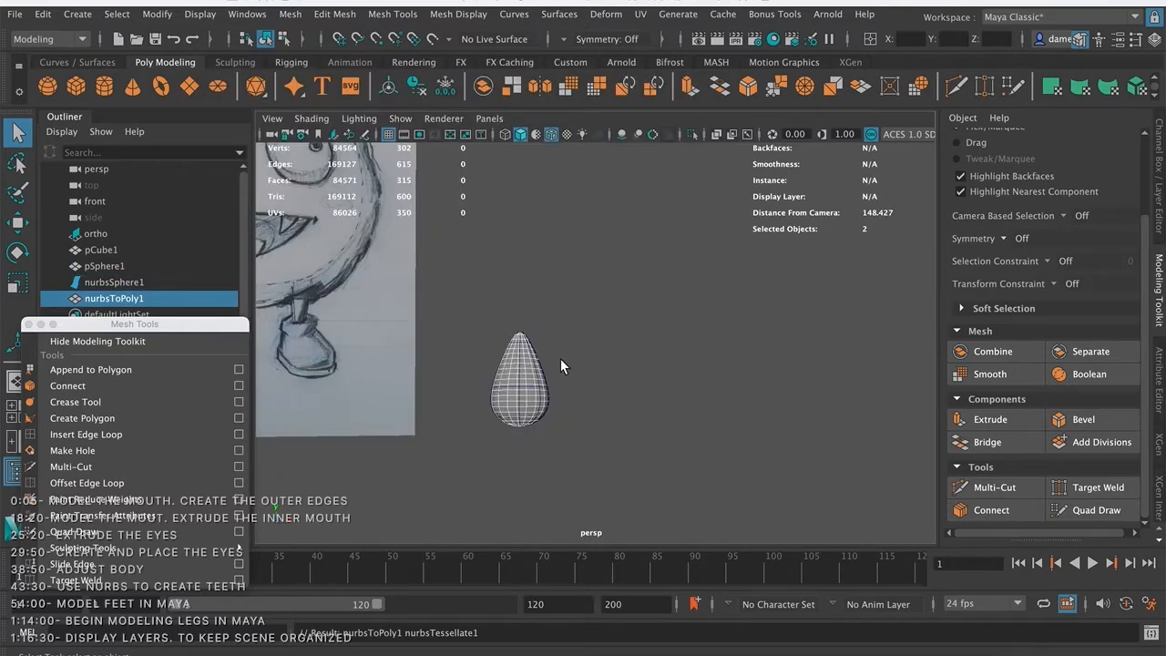
- Inspect the converted tooth's topology and compare it with the original by selecting nurbsSphere1 and nurbsToPoly1 in turn
alt+middle_drag(537, 311, 548, 218)
alt+right_drag(549, 219, 701, 299)
alt+right_drag(473, 260, 629, 278)
alt+middle_drag(542, 276, 592, 381)
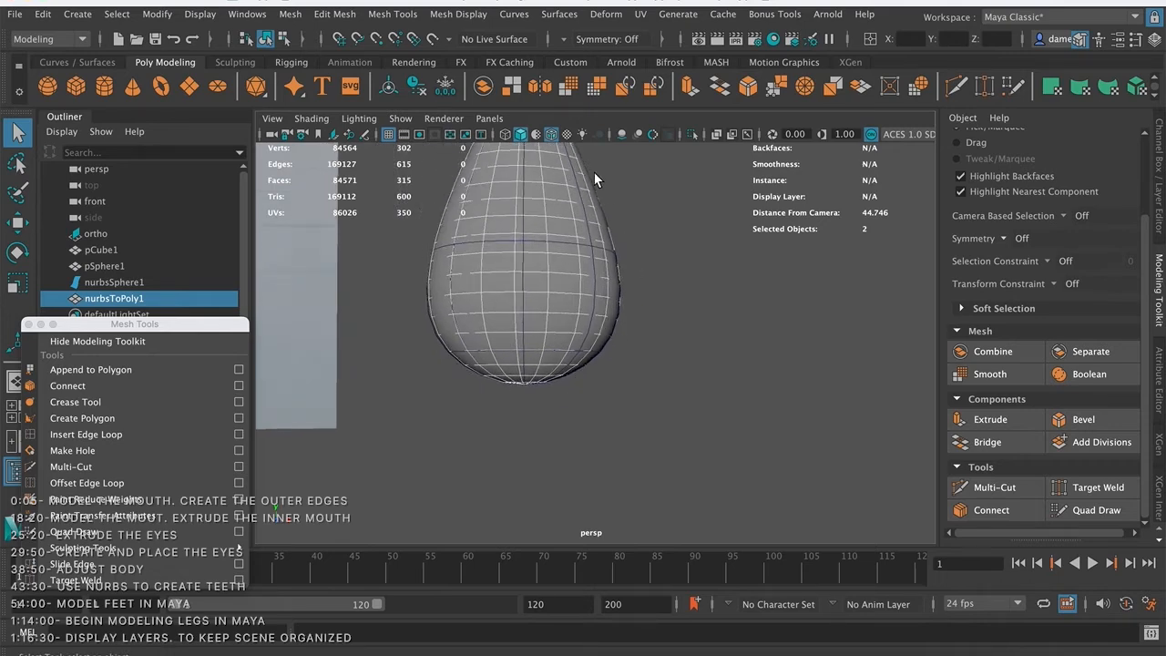
drag(134, 324, 127, 400)
click(109, 286)
click(110, 293)
click(111, 286)
click(111, 297)
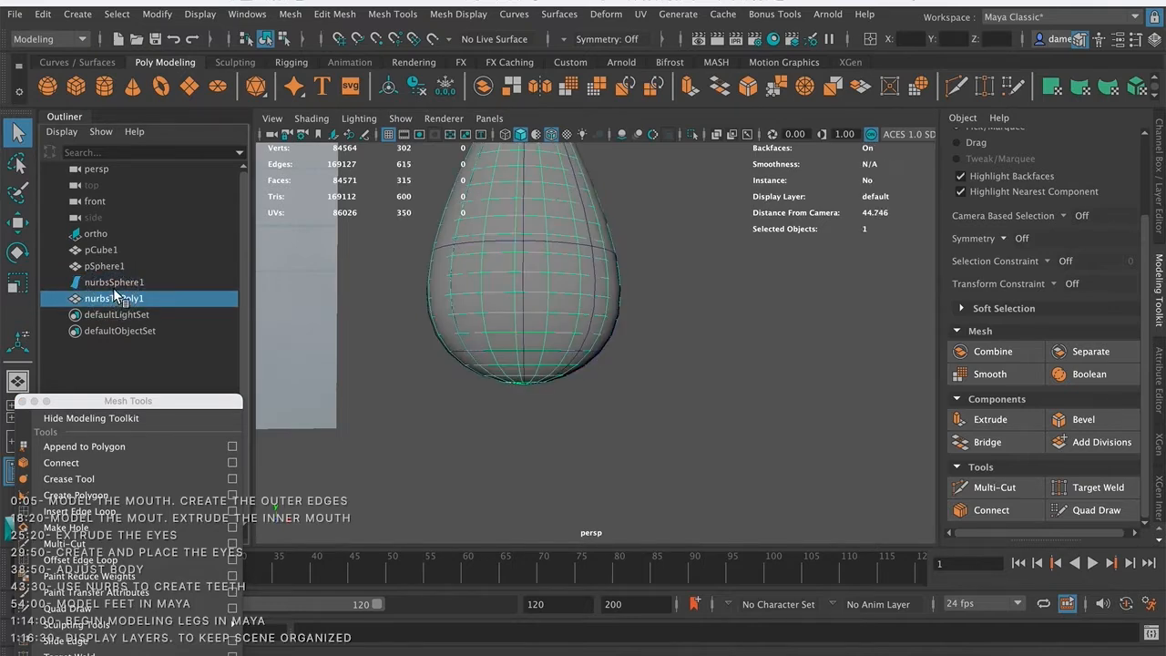
- Try moving the polygon tooth sideways along X and undo the move
key(w)
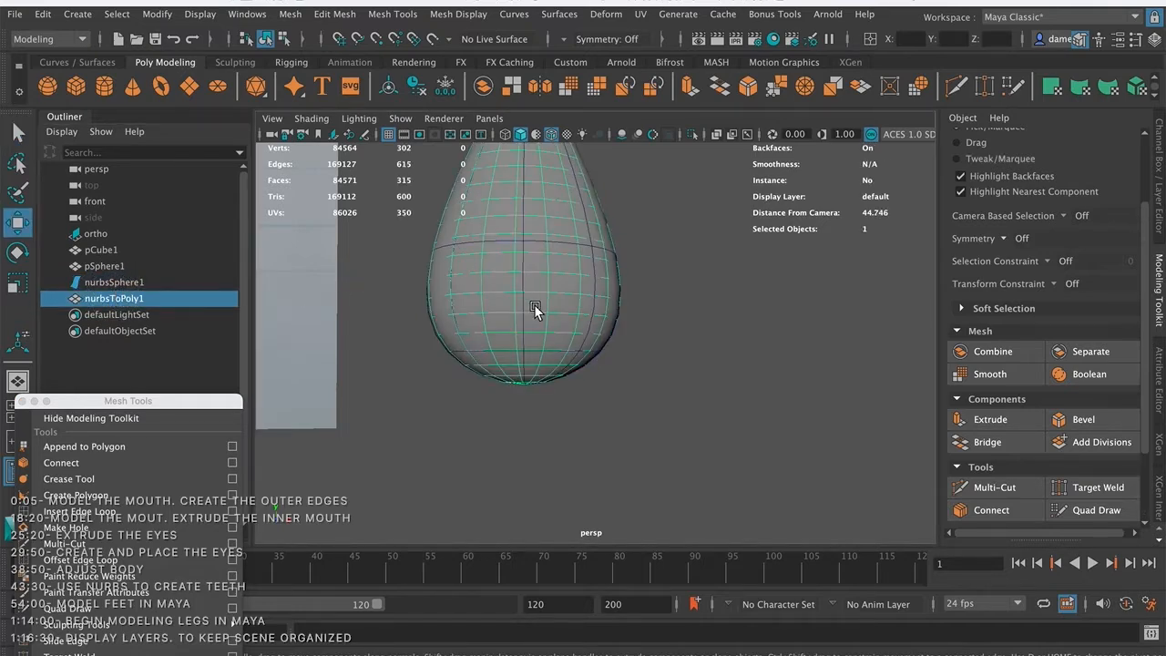
alt+middle_drag(642, 312, 711, 304)
alt+right_drag(464, 299, 316, 297)
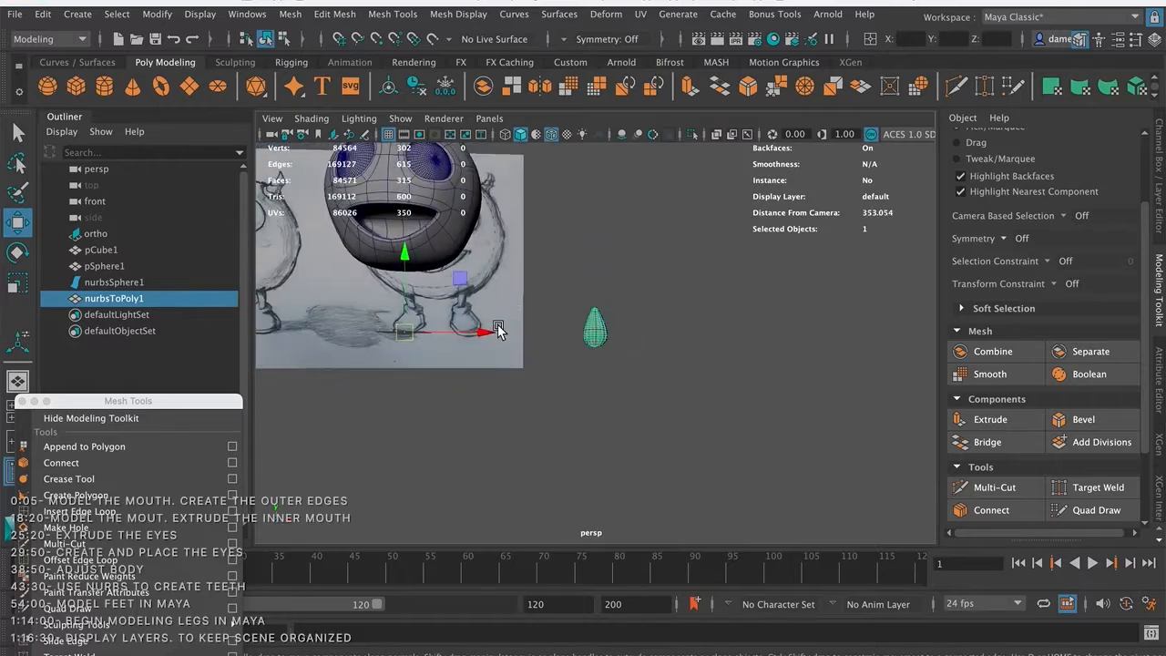
drag(479, 333, 501, 335)
key(ctrl+z)
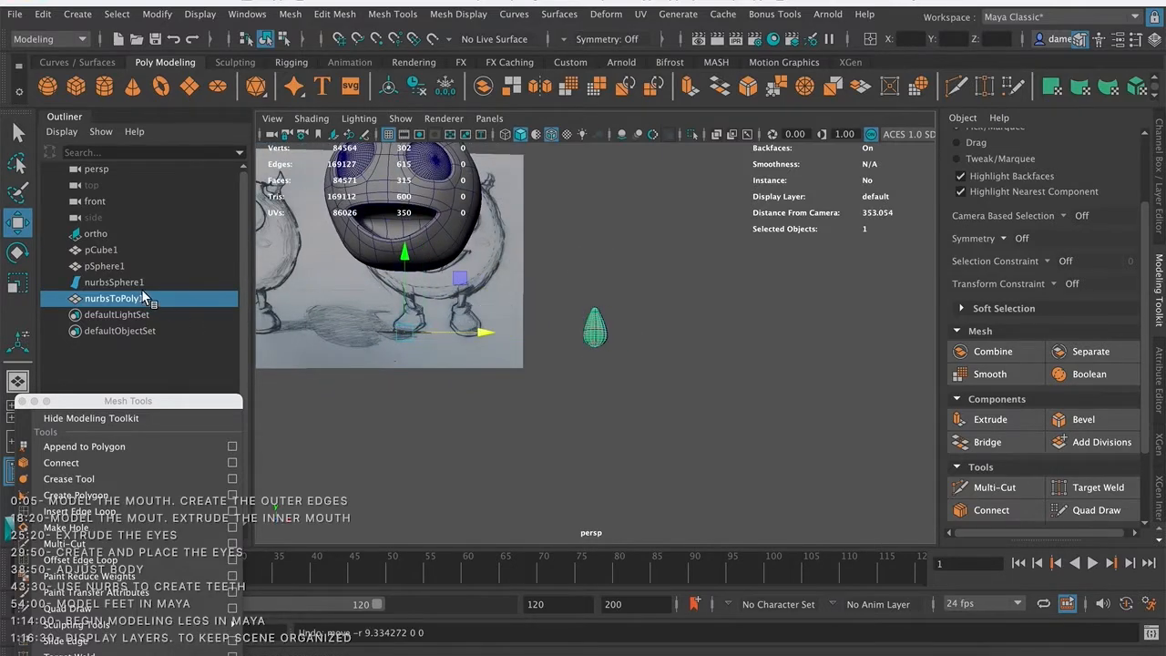
- Select nurbsSphere1 and try to move the original tooth sideways along X, away from its polygon version
click(113, 283)
drag(672, 333, 700, 330)
alt+middle_drag(499, 331, 611, 336)
alt+right_drag(611, 336, 846, 367)
alt+middle_drag(706, 339, 584, 339)
alt+middle_drag(590, 298, 442, 298)
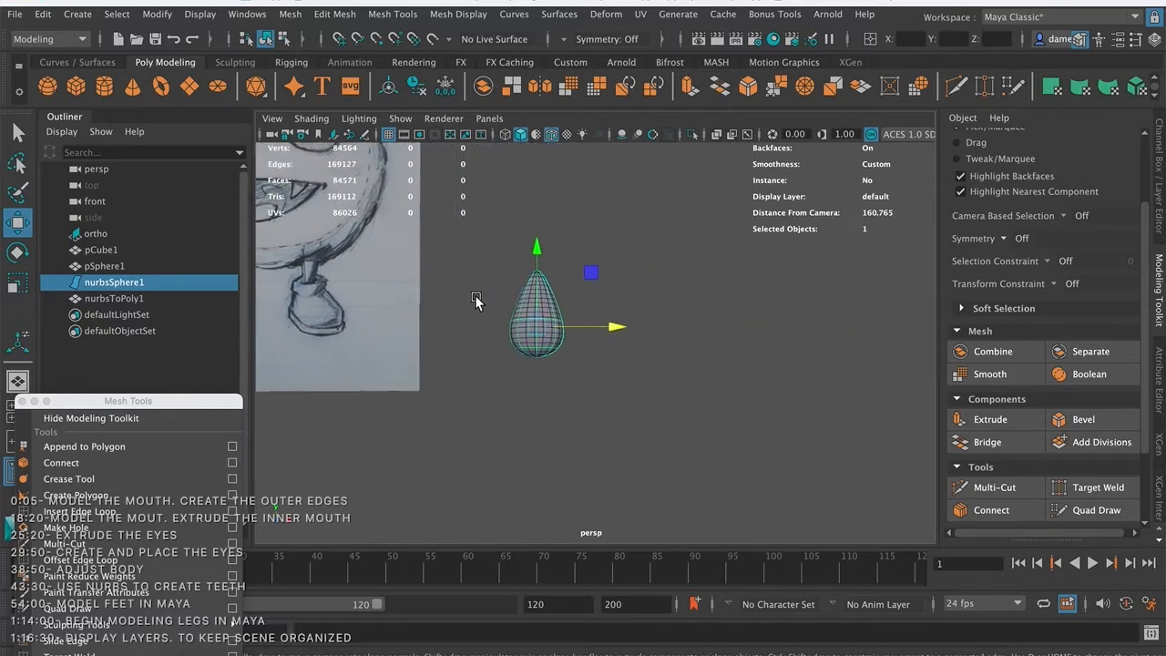
- Select both the NURBS tooth and its polygon version and delete their construction history
key(q)
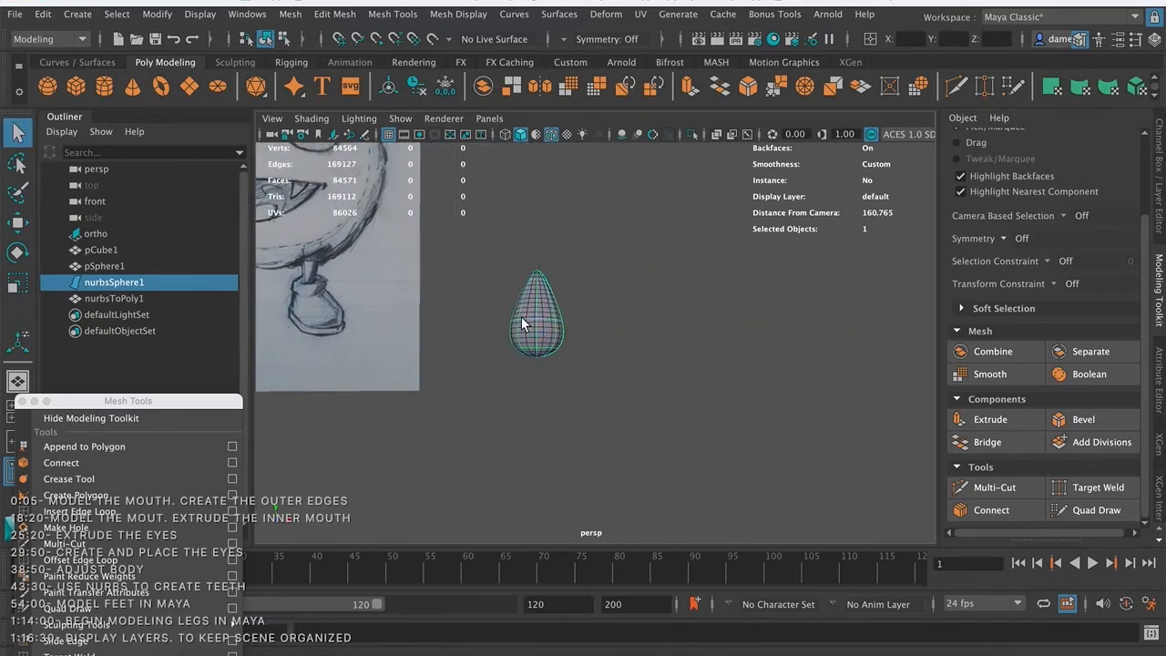
drag(475, 287, 728, 414)
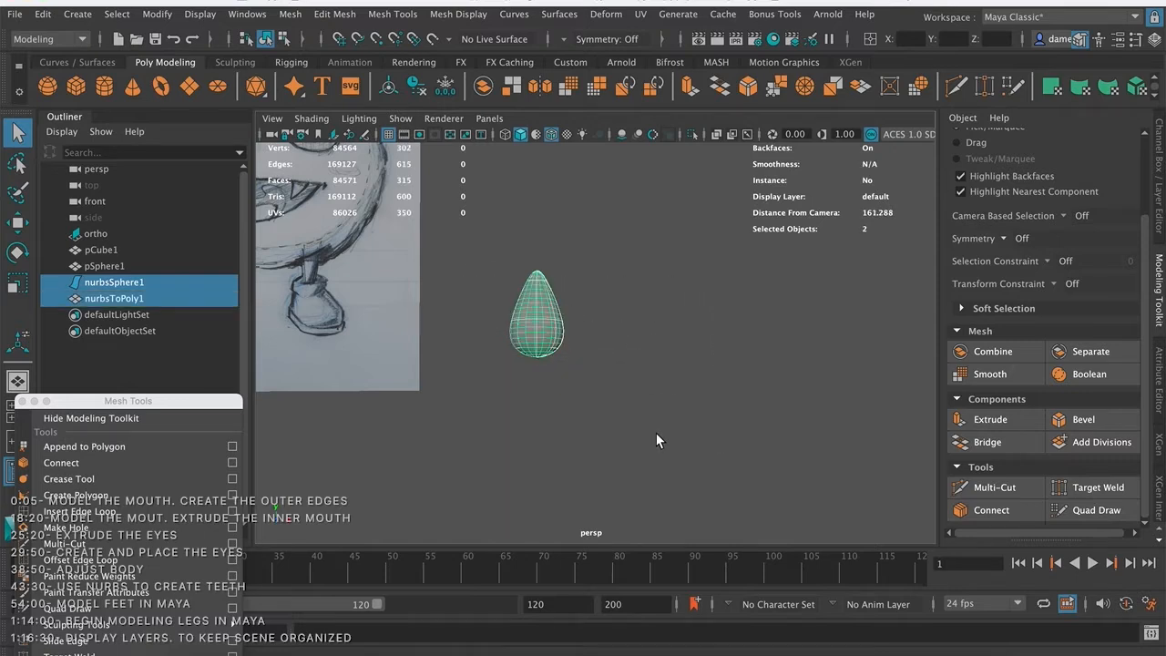
click(44, 14)
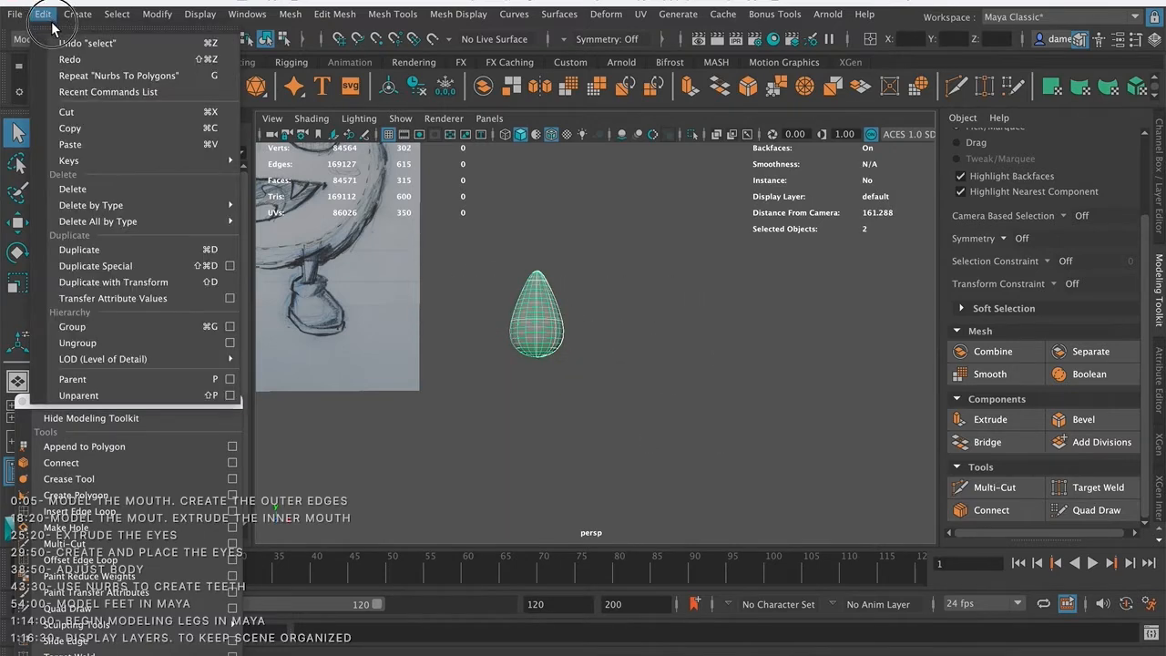
mouse_move(153, 205)
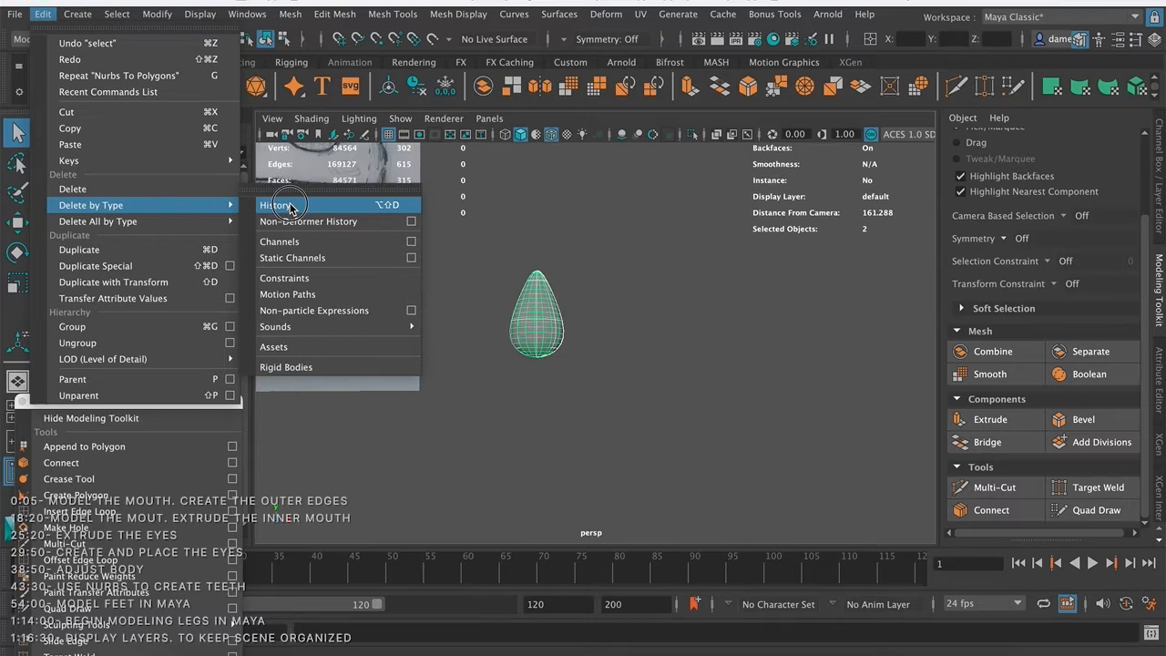
click(290, 208)
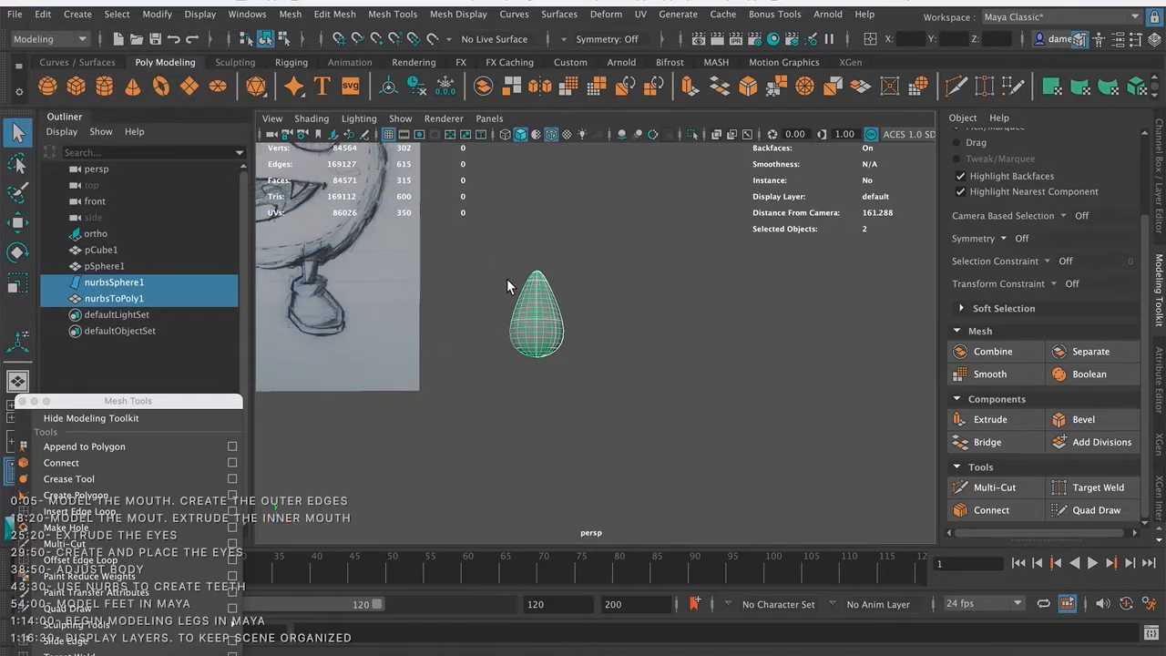
- Select nurbsSphere1 on its own and move it sideways along X, clear of the polygon tooth
click(584, 313)
click(116, 285)
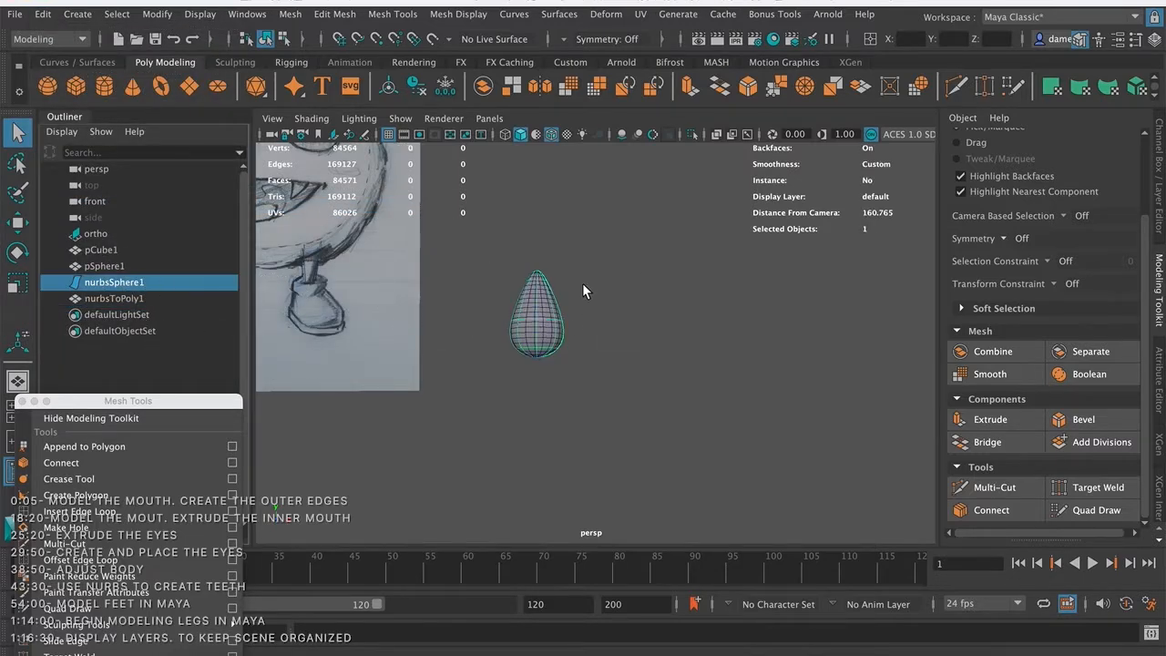
key(w)
drag(617, 325, 659, 362)
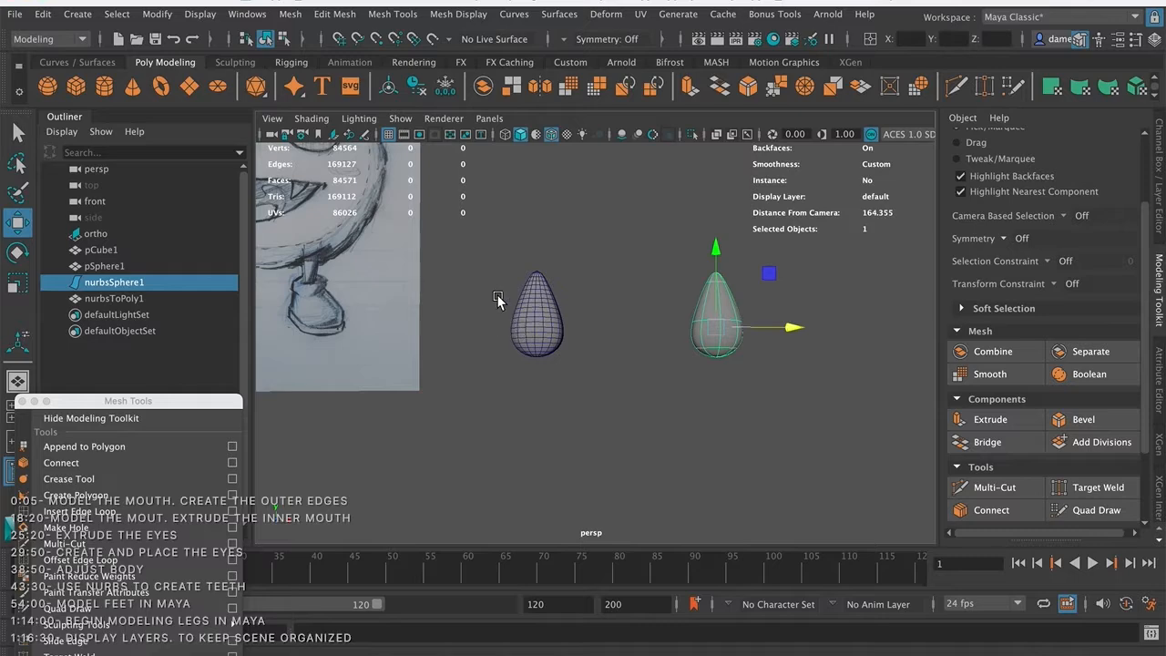
- Hide the original NURBS tooth so that only the polygon tooth remains visible beside the monster
scroll(618, 328, down, 5)
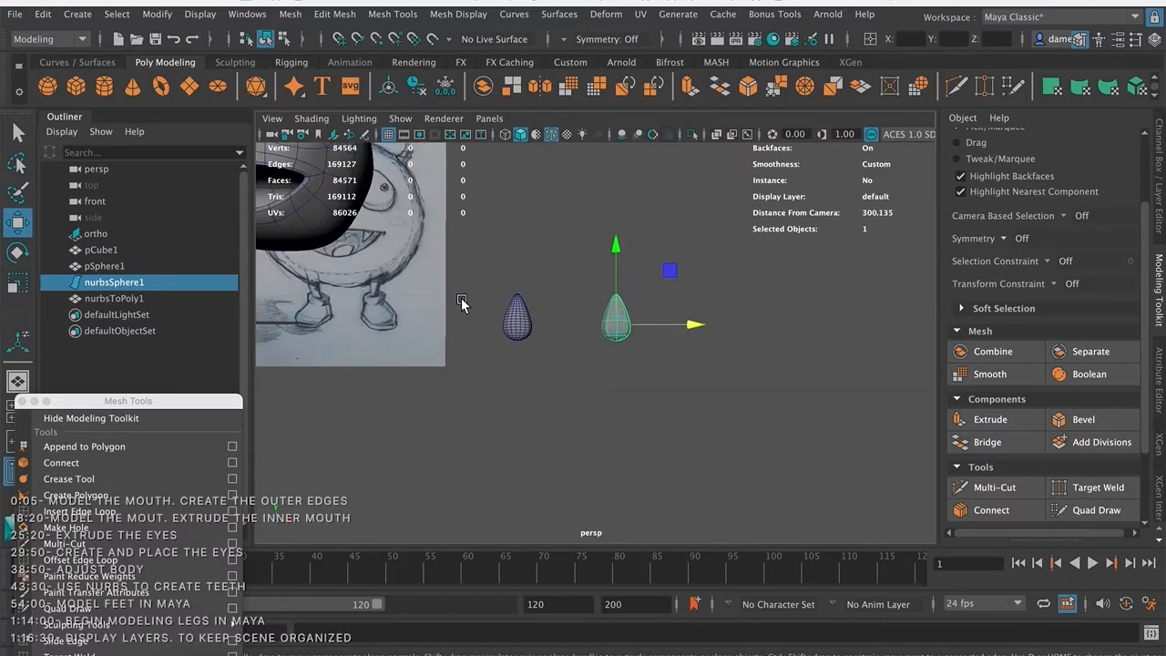
alt+middle_drag(496, 278, 531, 352)
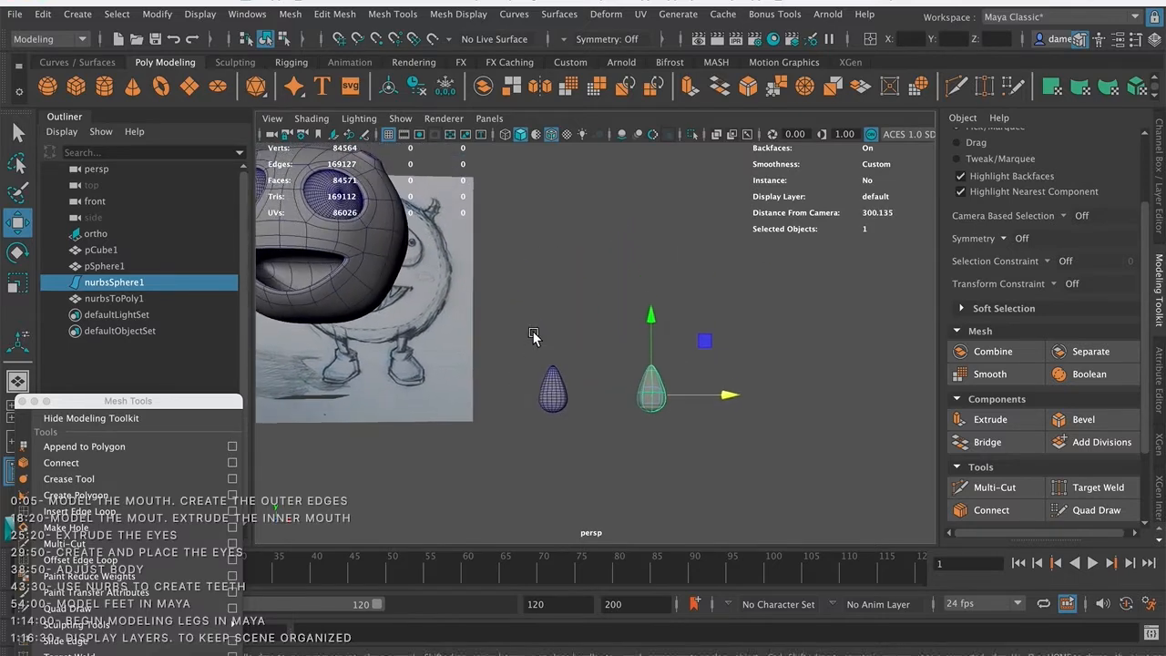
scroll(530, 323, down, 3)
alt+drag(564, 300, 576, 300)
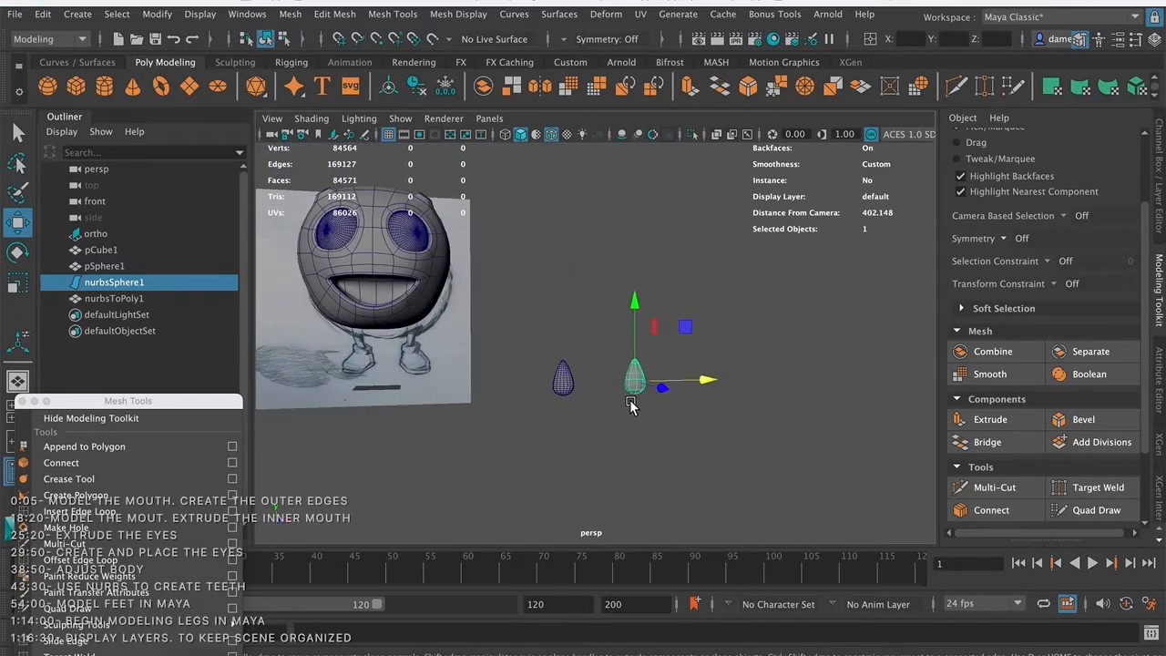
click(639, 423)
click(634, 394)
click(598, 361)
click(632, 384)
key(h)
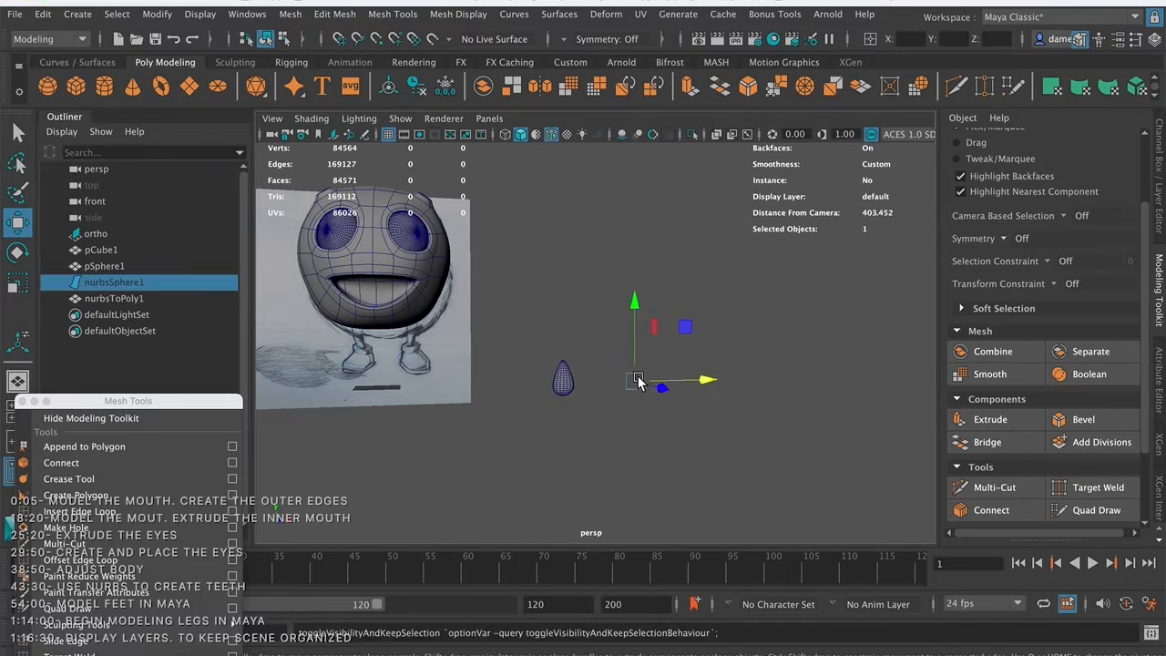
- Reselect nurbsSphere1 in the Outliner and toggle its visibility on and off, leaving it hidden
click(119, 264)
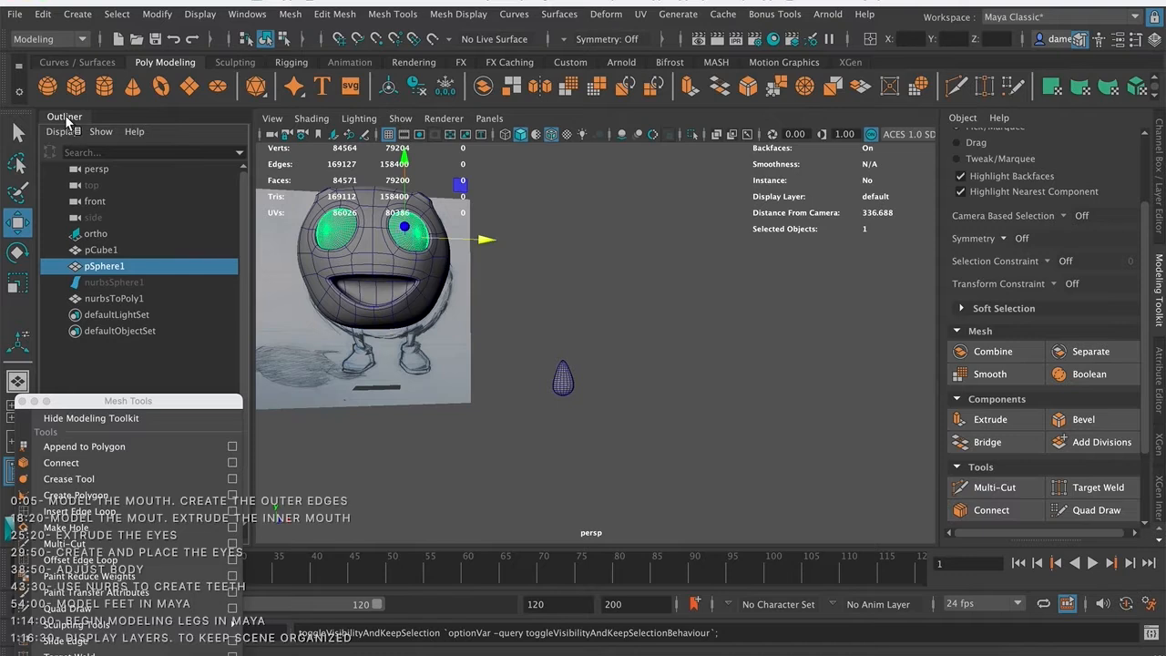
click(116, 282)
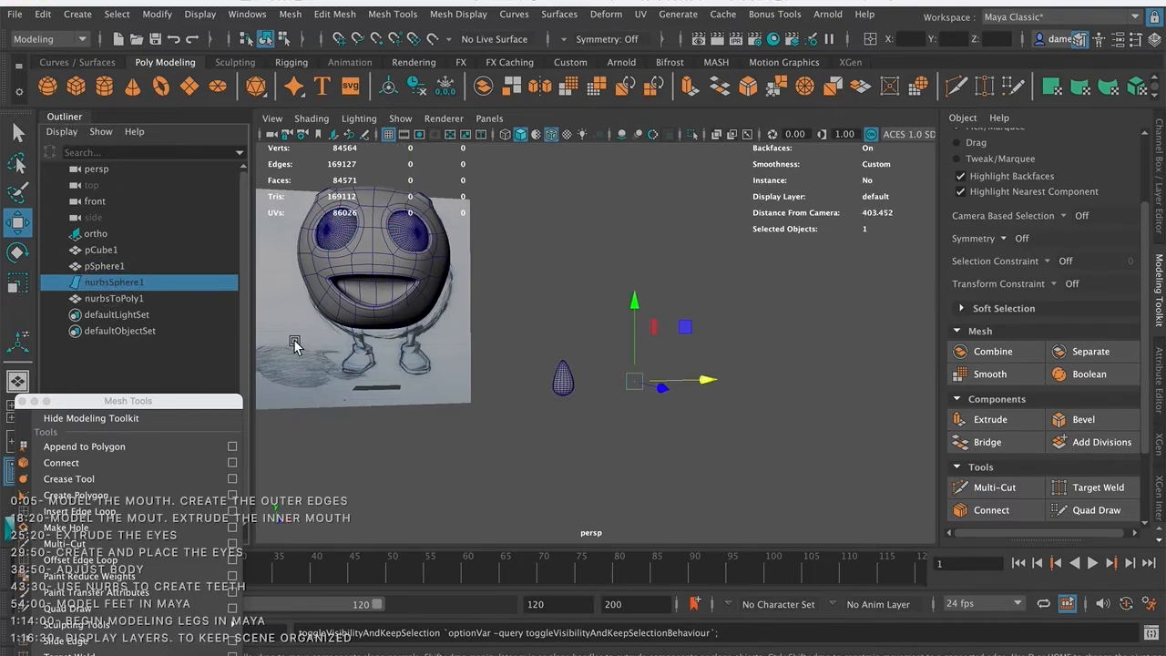
key(h)
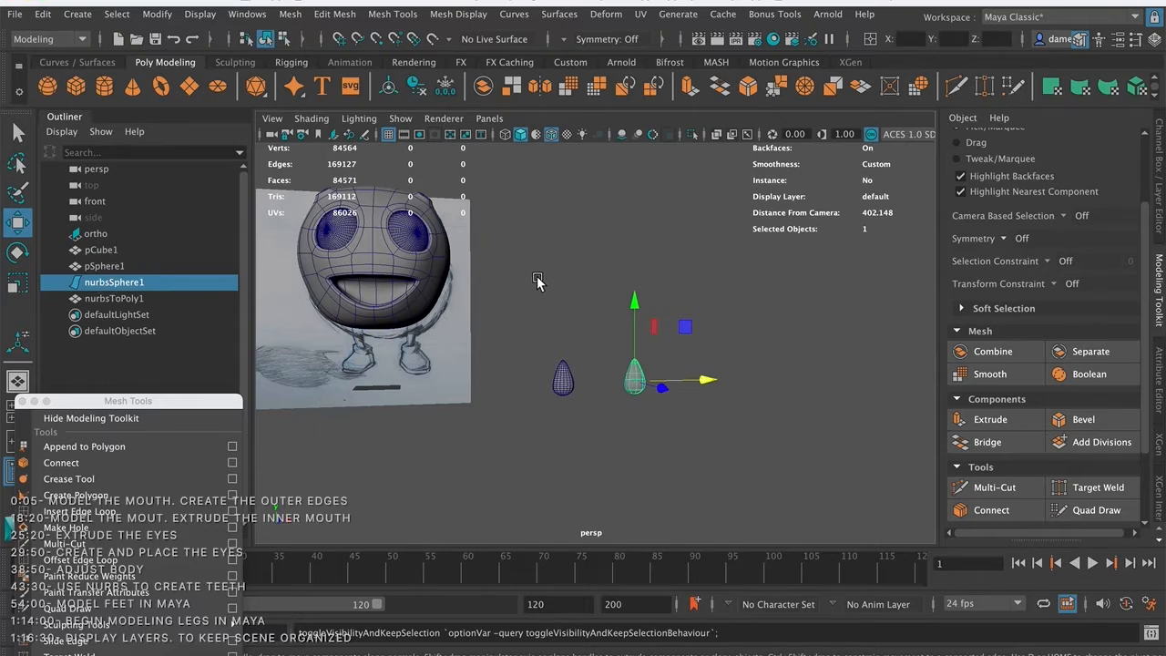
key(h)
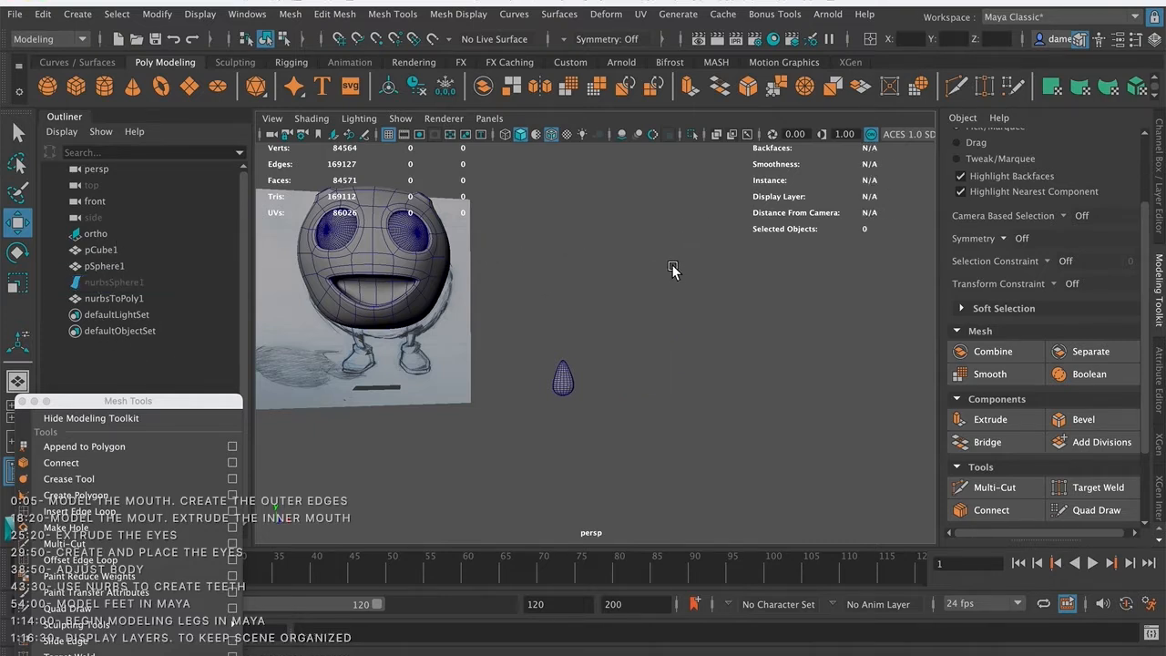
key(h)
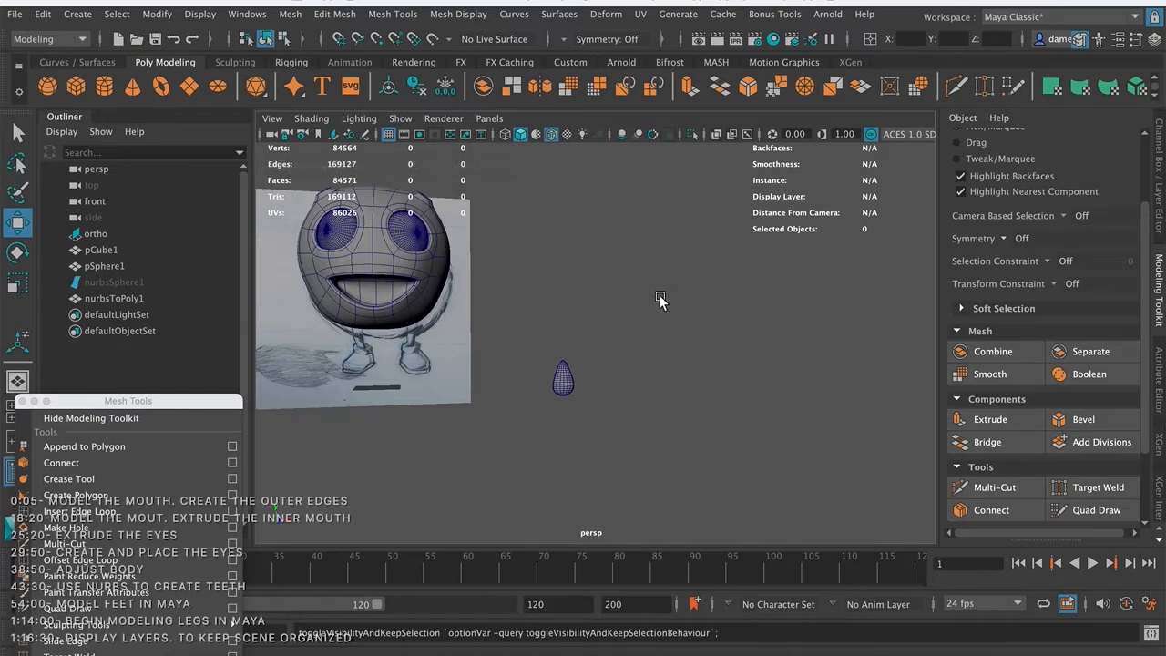
click(107, 279)
key(h)
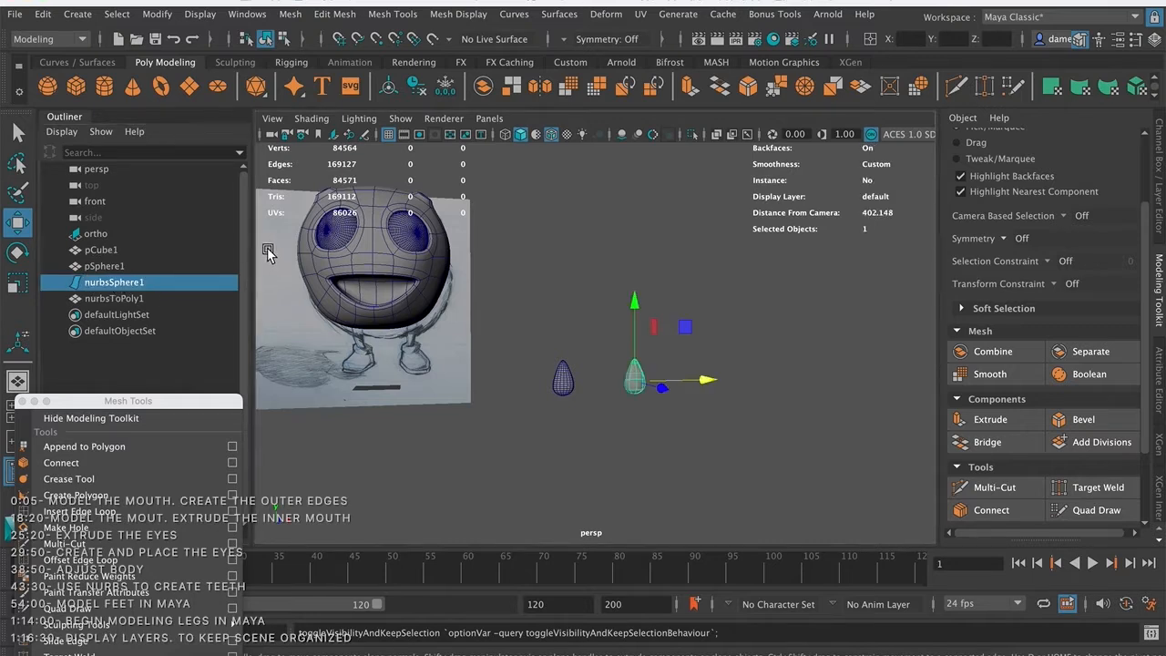
key(h)
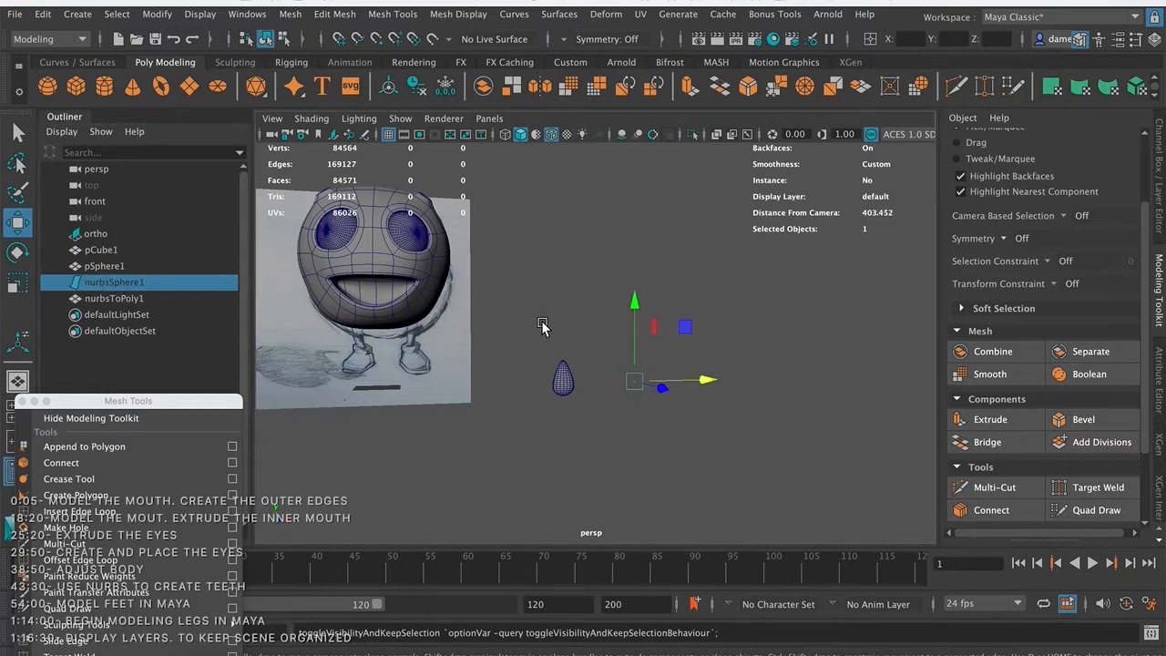
- Select the polygon tooth nurbsToPoly1 and center its pivot on the mesh
click(563, 380)
alt+middle_drag(473, 260, 517, 286)
scroll(546, 307, down, 5)
mouse_move(547, 326)
alt+mouse_down()
mouse_move(522, 335)
mouse_move(543, 337)
mouse_move(535, 326)
alt+mouse_up()
alt+middle_drag(535, 326, 570, 314)
alt+right_drag(583, 313, 729, 315)
alt+middle_drag(584, 311, 522, 244)
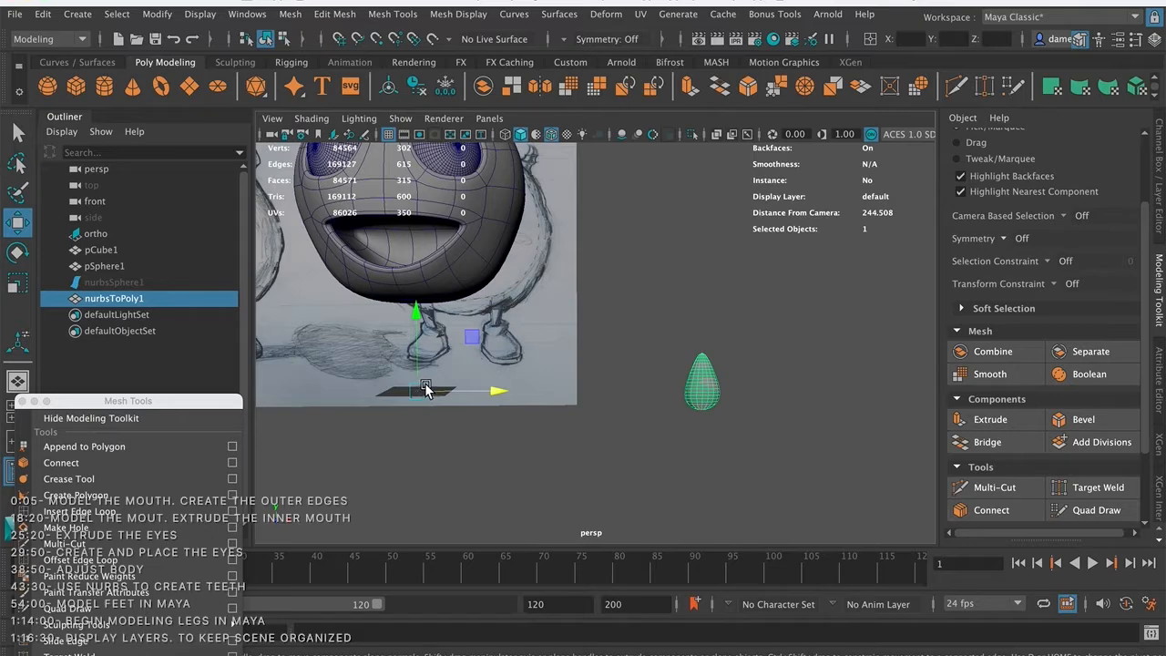
alt+drag(680, 378, 535, 281)
alt+right_drag(536, 277, 498, 295)
alt+drag(498, 295, 538, 289)
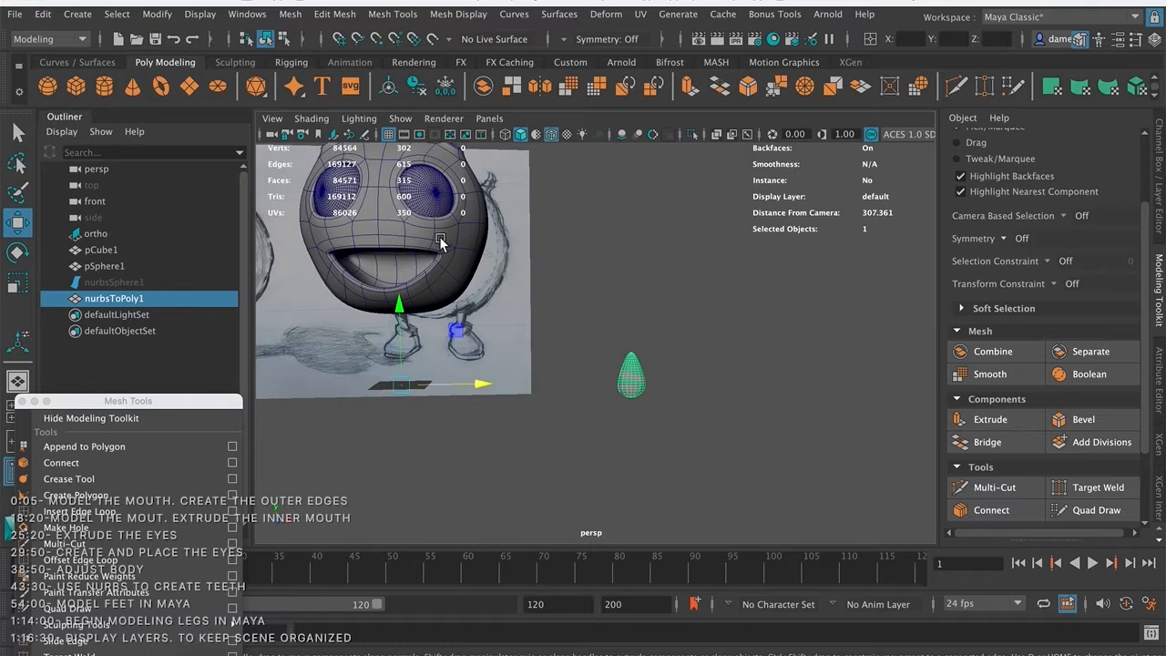
click(158, 16)
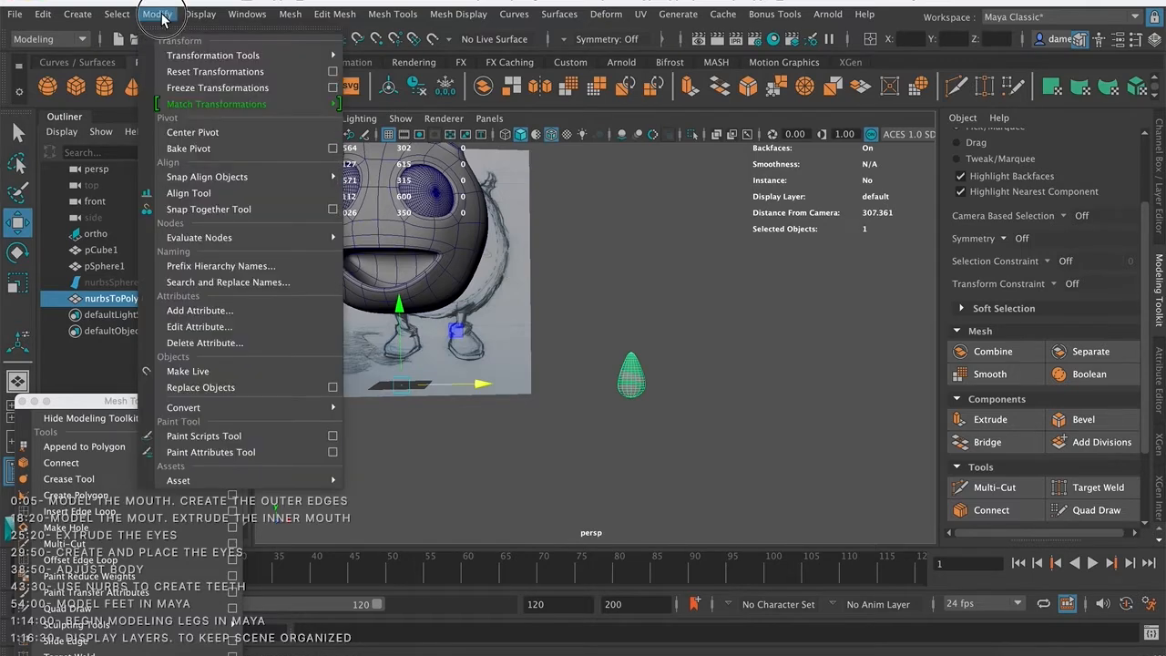
click(215, 134)
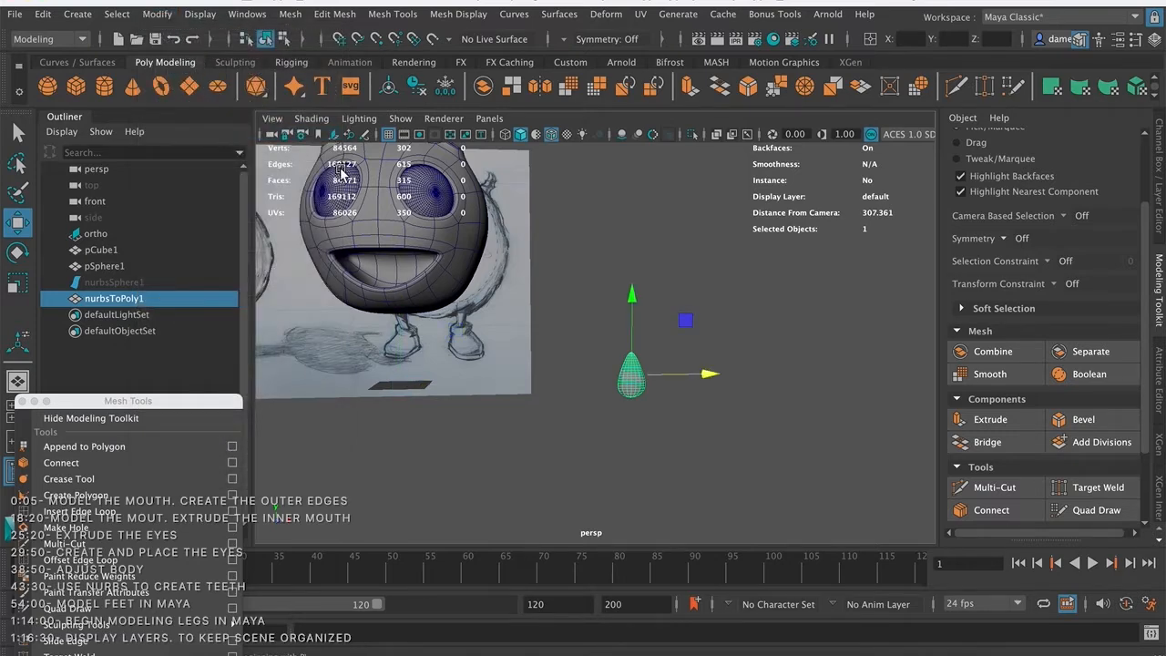
- Move the polygon tooth sideways along X until it sits below the monster's body
mouse_move(707, 387)
alt+mouse_down()
mouse_move(588, 416)
mouse_move(697, 372)
mouse_move(650, 390)
mouse_move(553, 313)
alt+mouse_up()
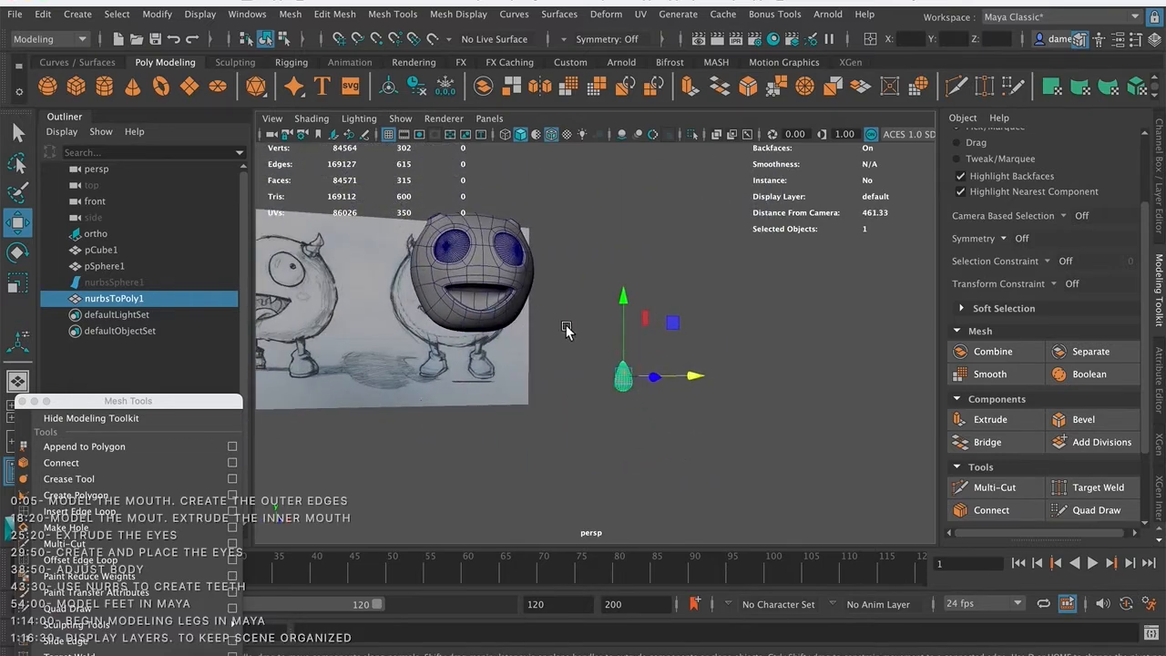
alt+drag(636, 384, 621, 423)
drag(692, 381, 550, 383)
- In the front view, raise the tooth vertically until it overlaps the monster's mouth
key(space)
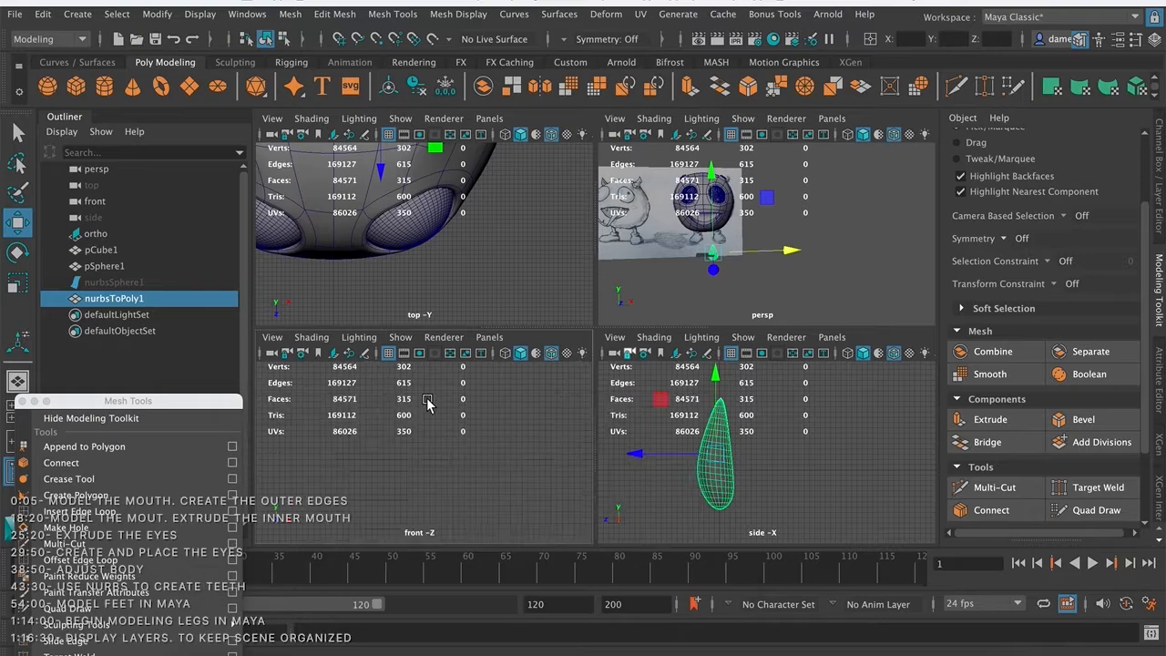
key(space)
scroll(300, 317, down, 5)
alt+middle_drag(455, 338, 820, 410)
alt+right_drag(537, 314, 351, 297)
drag(555, 300, 555, 131)
alt+middle_drag(531, 300, 411, 425)
alt+right_drag(483, 310, 810, 300)
scroll(567, 312, down, 5)
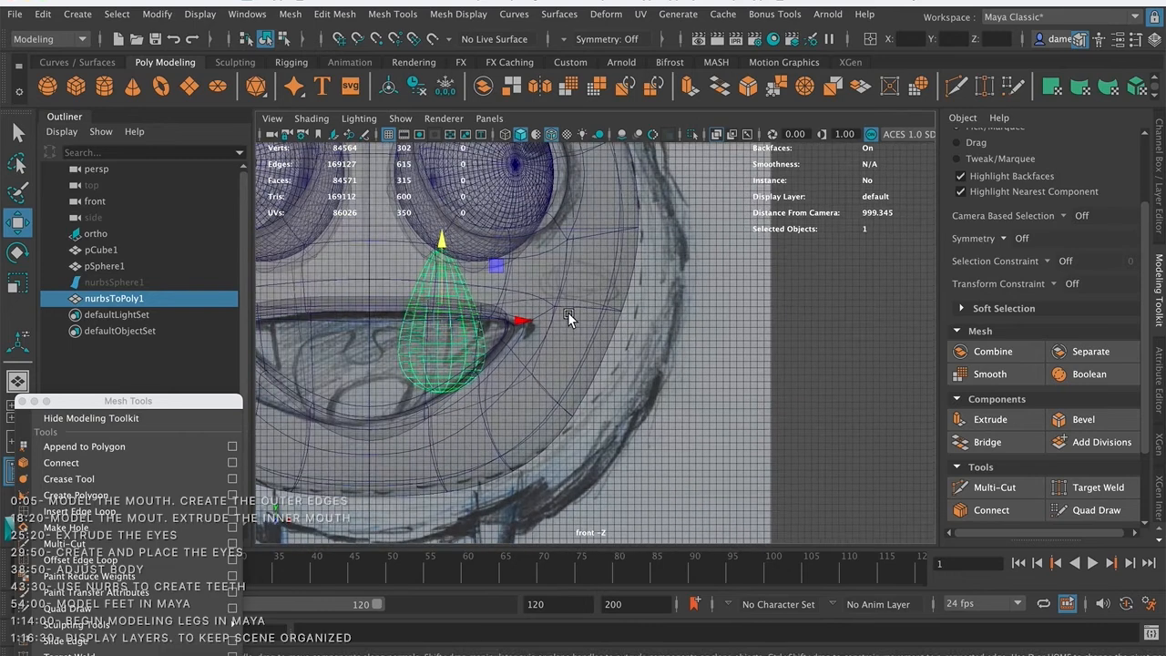
- Scale the tooth down uniformly in the front view to fit the sketched mouth
key(e)
key(r)
drag(496, 325, 411, 337)
alt+middle_drag(414, 345, 461, 369)
alt+right_drag(398, 323, 815, 342)
alt+middle_drag(493, 278, 674, 232)
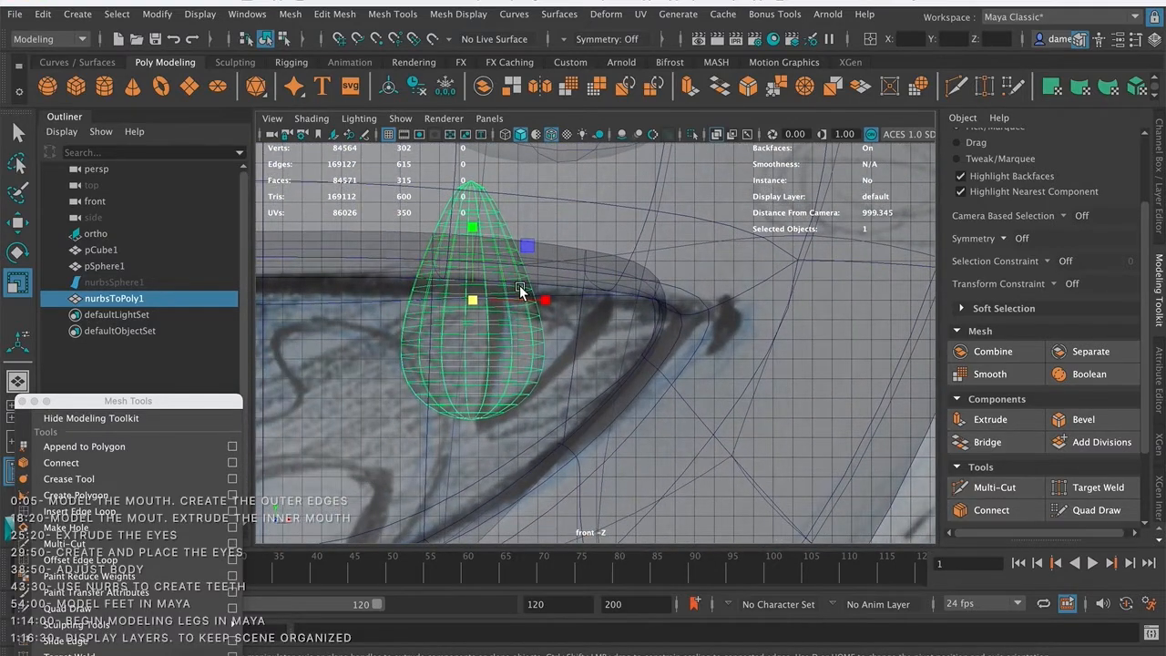
- Rotate the tooth upside down in the front view so its tip points downward, undoing the extra small rotation
key(e)
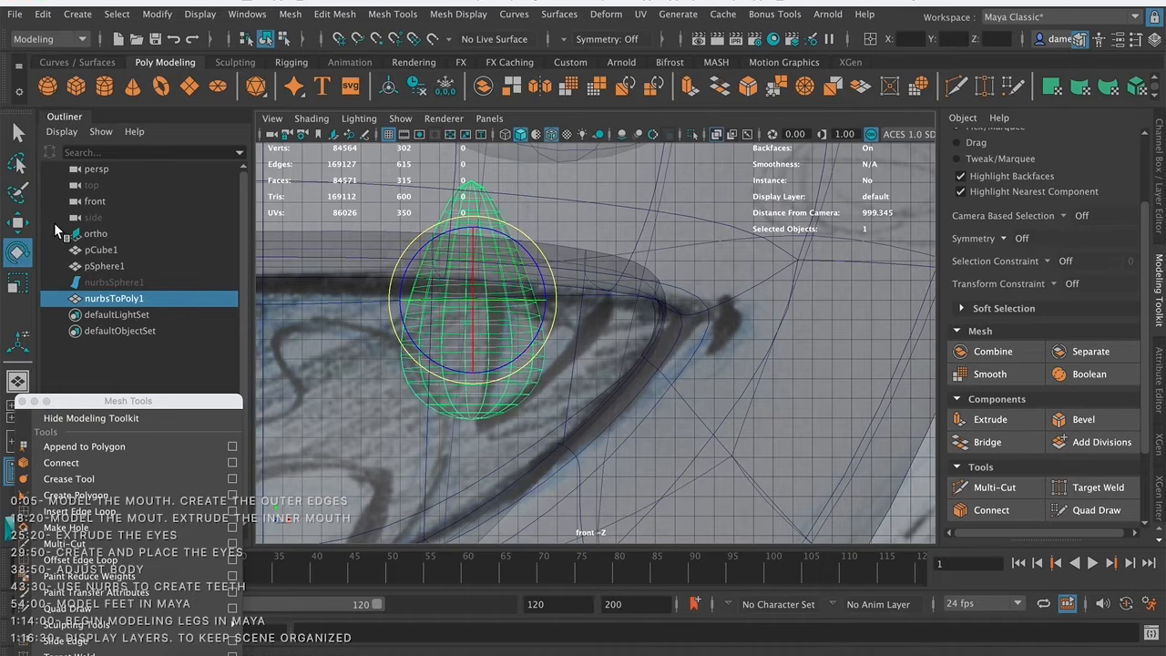
drag(526, 234, 404, 205)
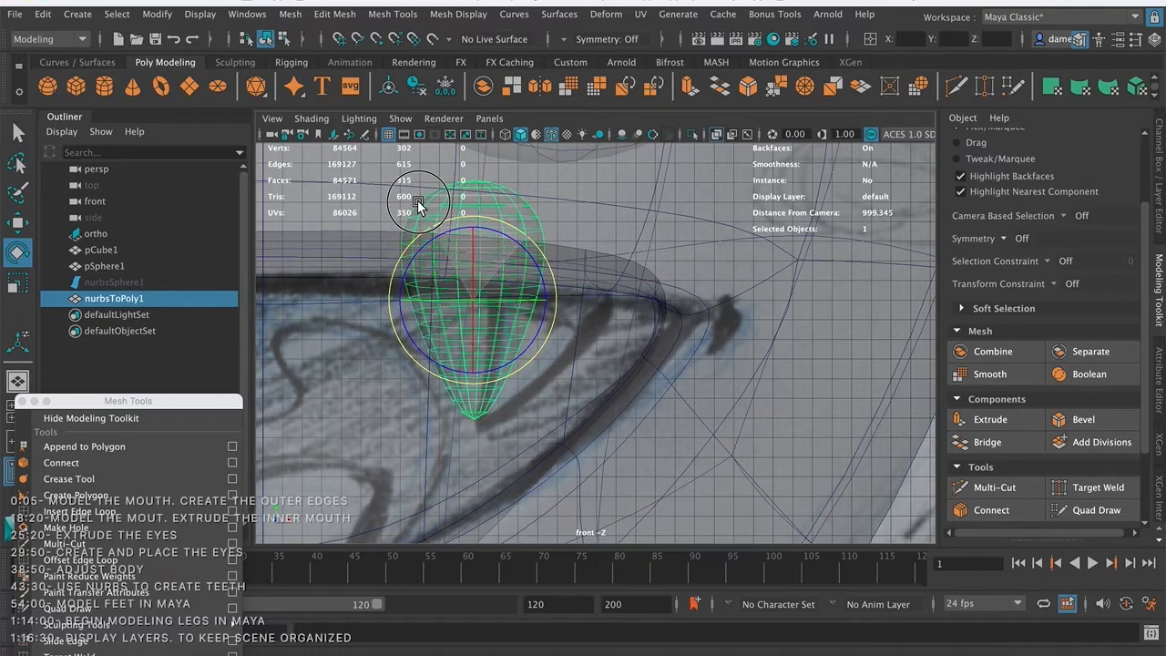
drag(515, 244, 518, 238)
key(ctrl+z)
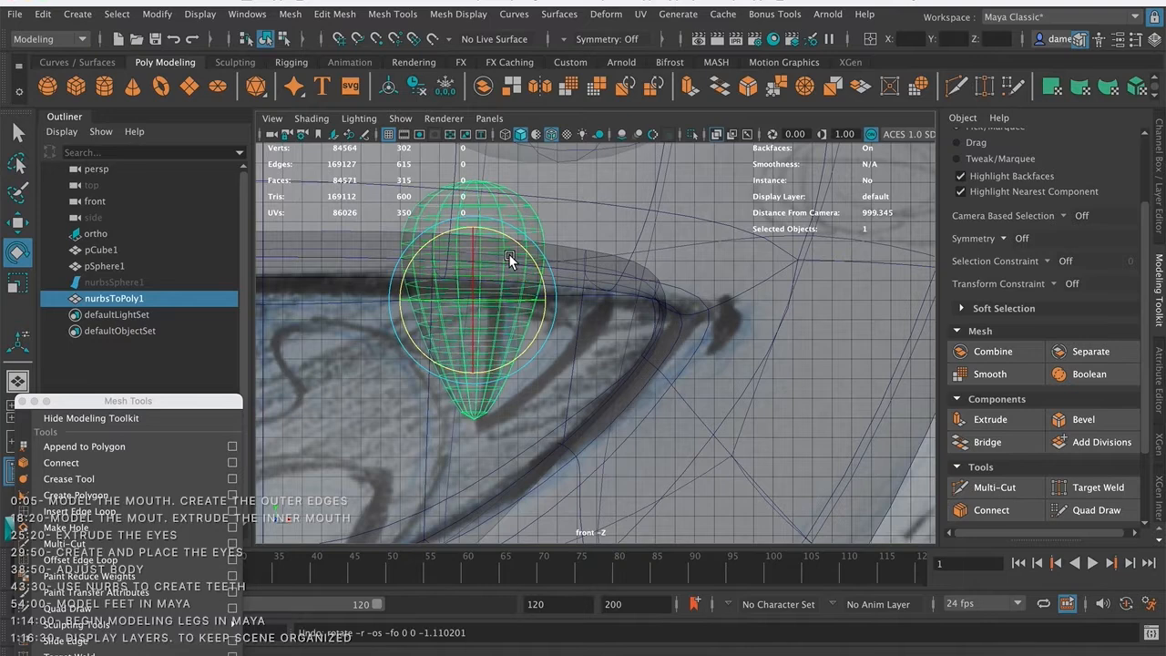
- Nudge the tooth slightly sideways in the front view to align it with the sketched tooth
key(w)
mouse_move(492, 294)
mouse_down()
mouse_move(520, 299)
mouse_move(445, 292)
mouse_move(481, 294)
mouse_up()
key(r)
- In the side view, move the tooth forward along Z until it sits at the front edge of the upper lip
key(space)
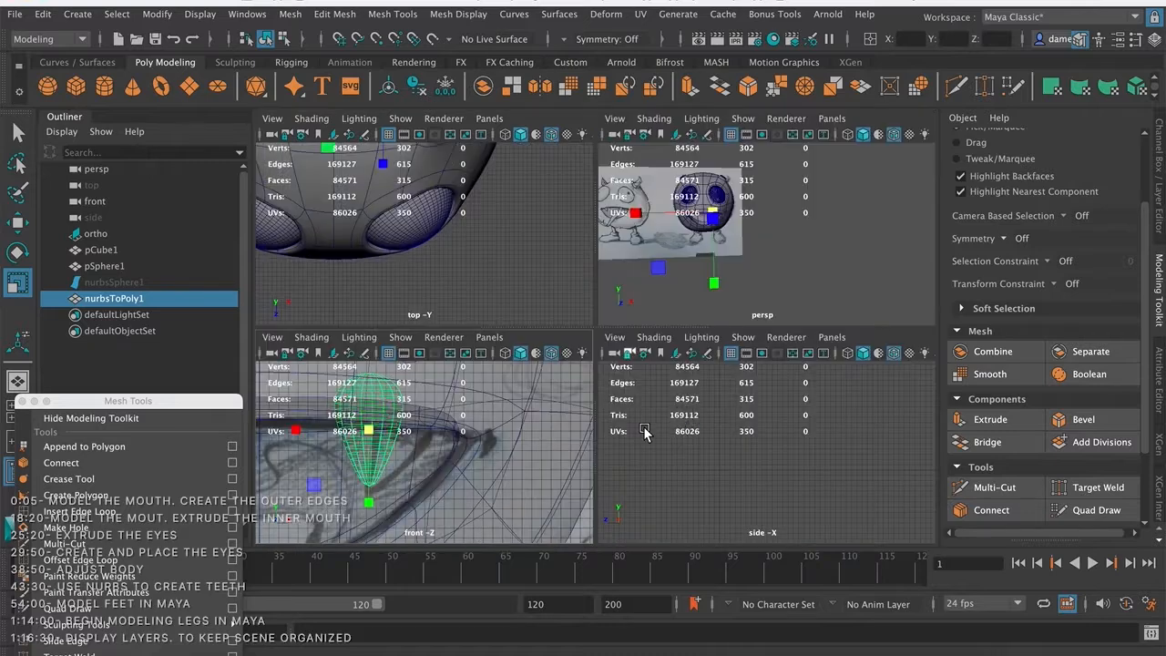
key(space)
alt+middle_drag(636, 327, 590, 264)
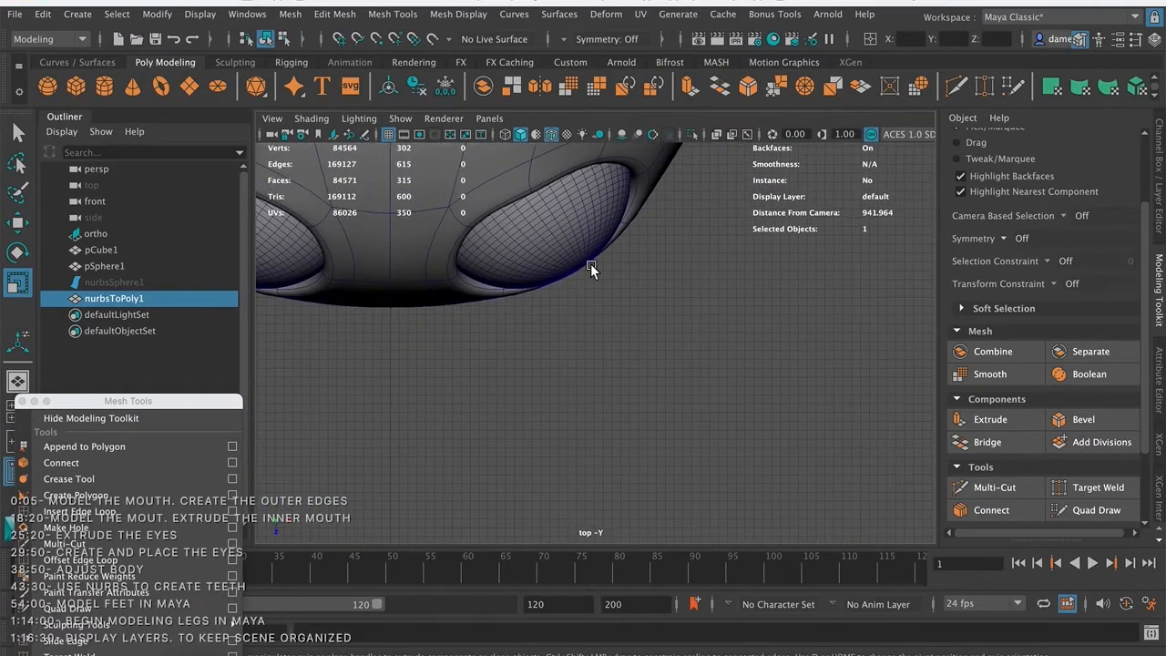
key(space)
key(space)
key(f)
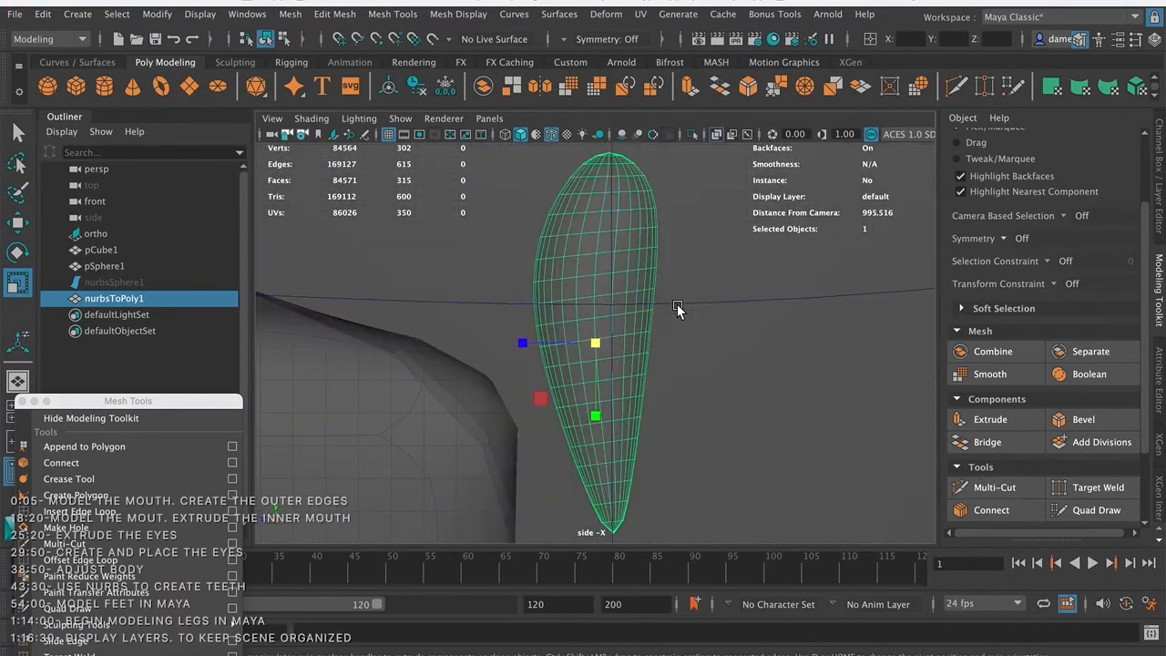
alt+right_drag(724, 320, 133, 277)
alt+middle_drag(574, 296, 690, 239)
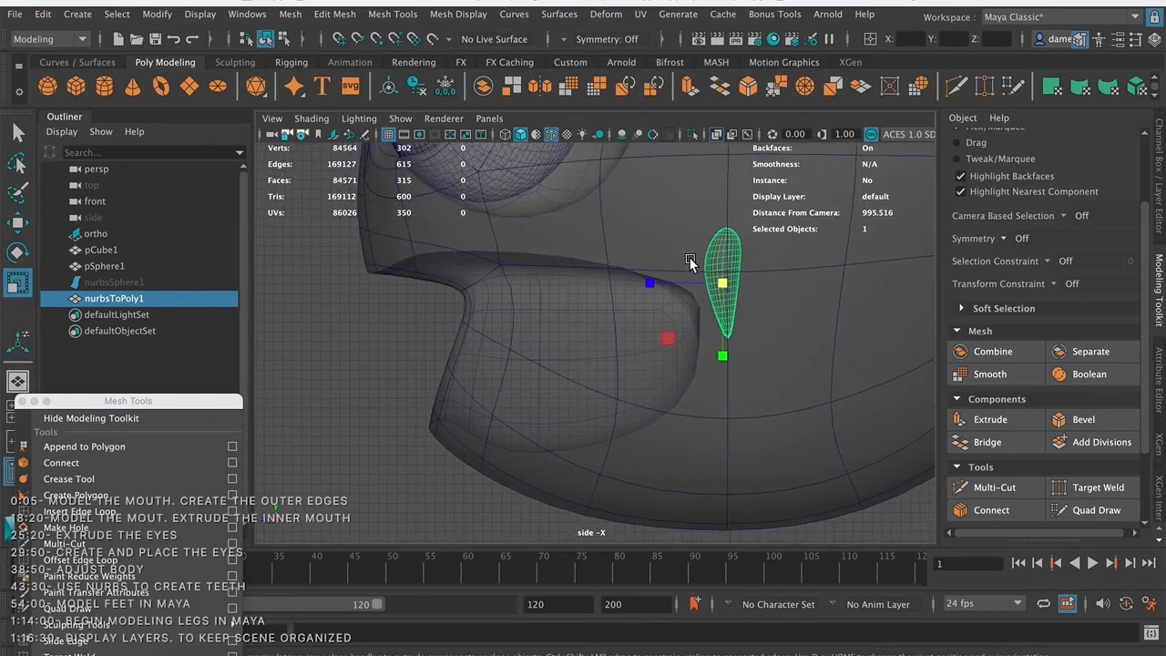
key(w)
middle_drag(755, 301, 641, 297)
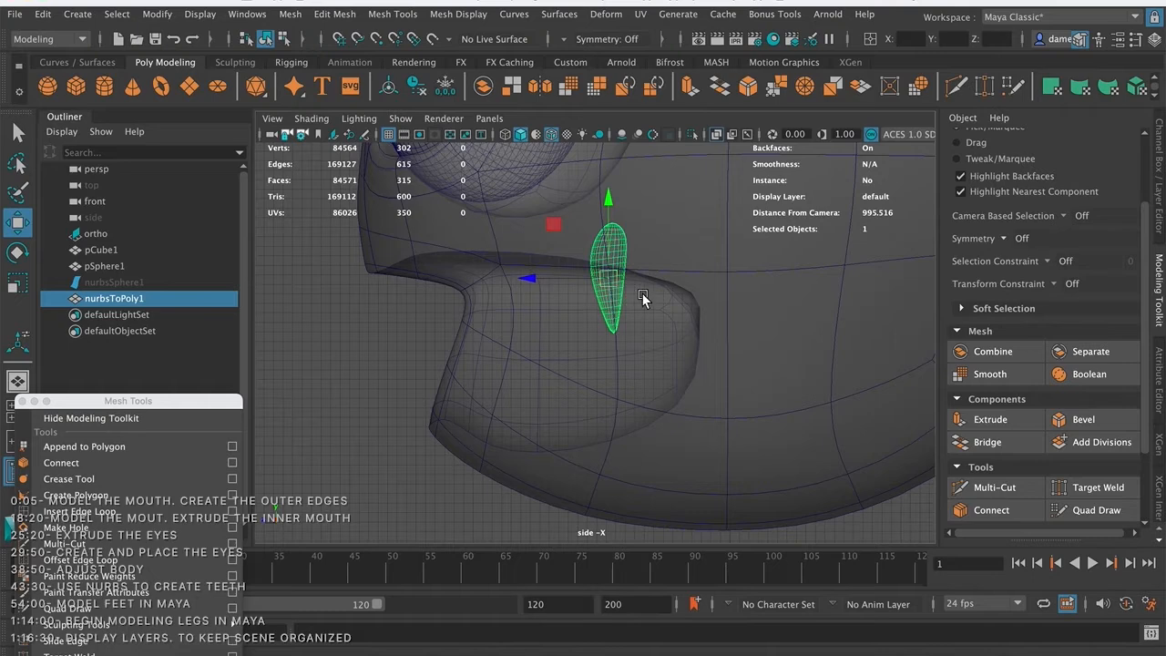
key(super+z)
drag(645, 286, 339, 291)
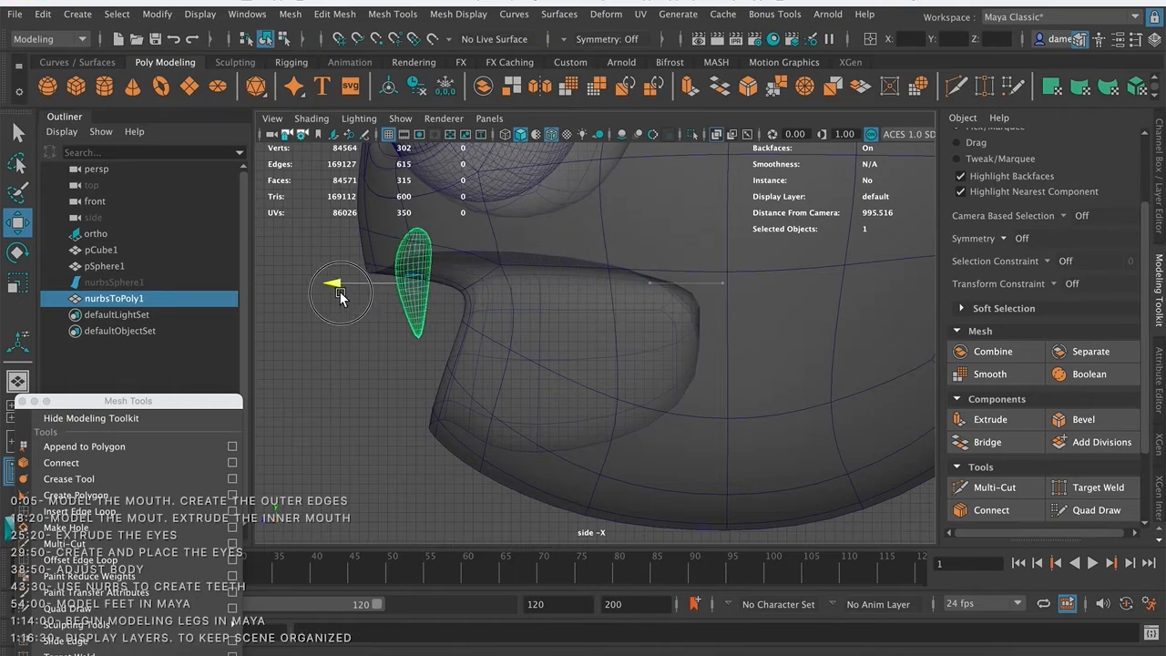
alt+middle_drag(562, 173, 555, 270)
scroll(601, 282, down, 4)
- Rotate the tooth about its vertical axis in the perspective view to follow the curve of the upper lip
key(space)
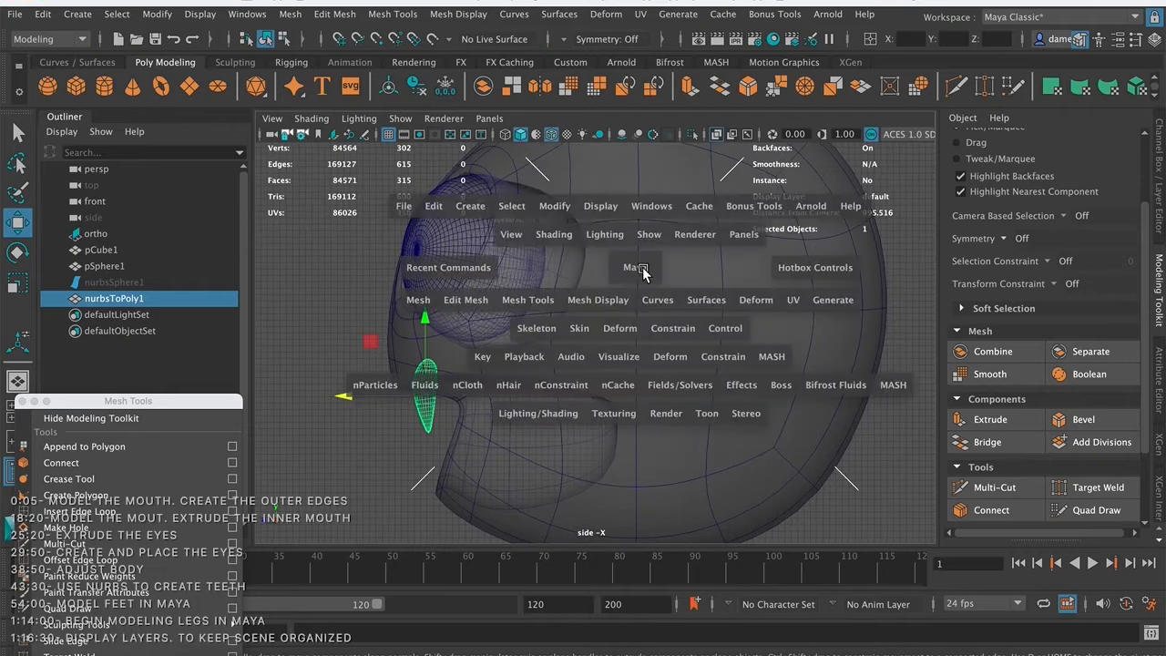
key(space)
key(f)
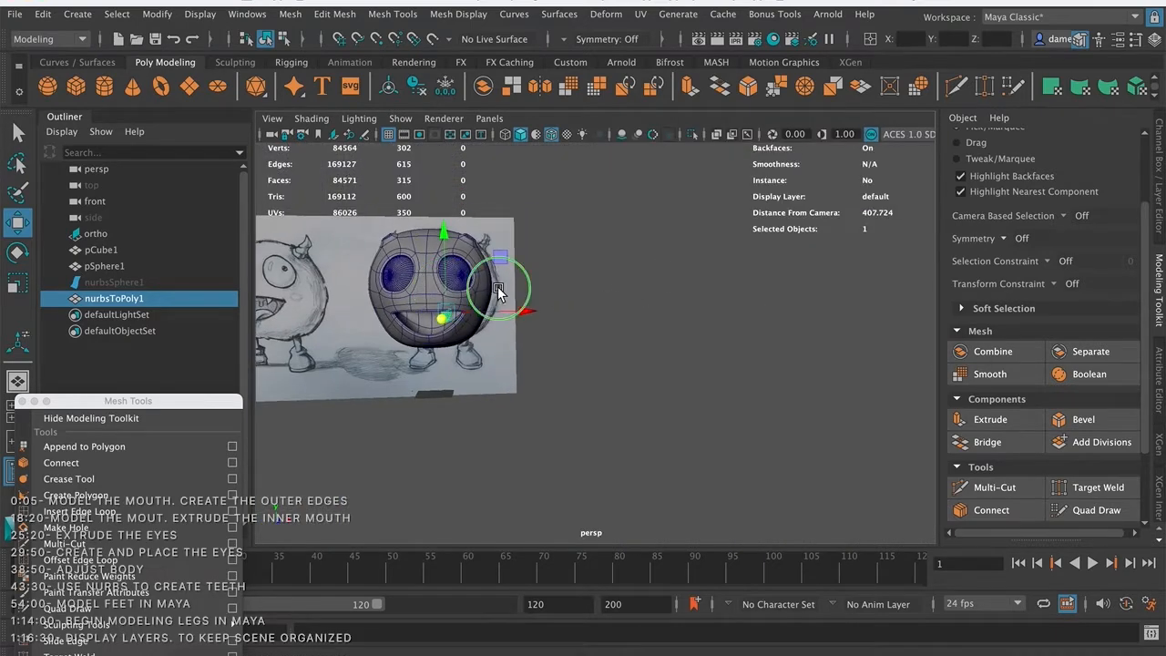
alt+middle_drag(689, 289, 725, 255)
alt+right_drag(646, 239, 334, 243)
mouse_move(663, 257)
alt+right_down()
mouse_move(425, 233)
mouse_move(319, 239)
alt+right_up()
mouse_move(657, 351)
alt+mouse_down()
mouse_move(724, 311)
mouse_move(699, 275)
mouse_move(683, 288)
alt+mouse_up()
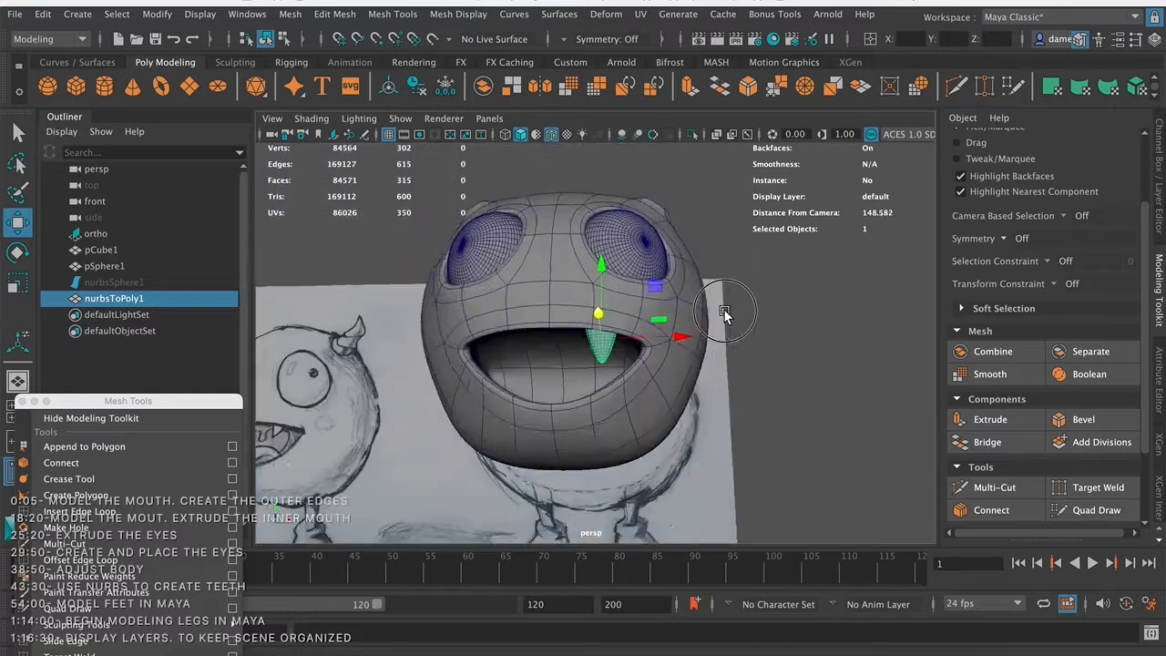
key(e)
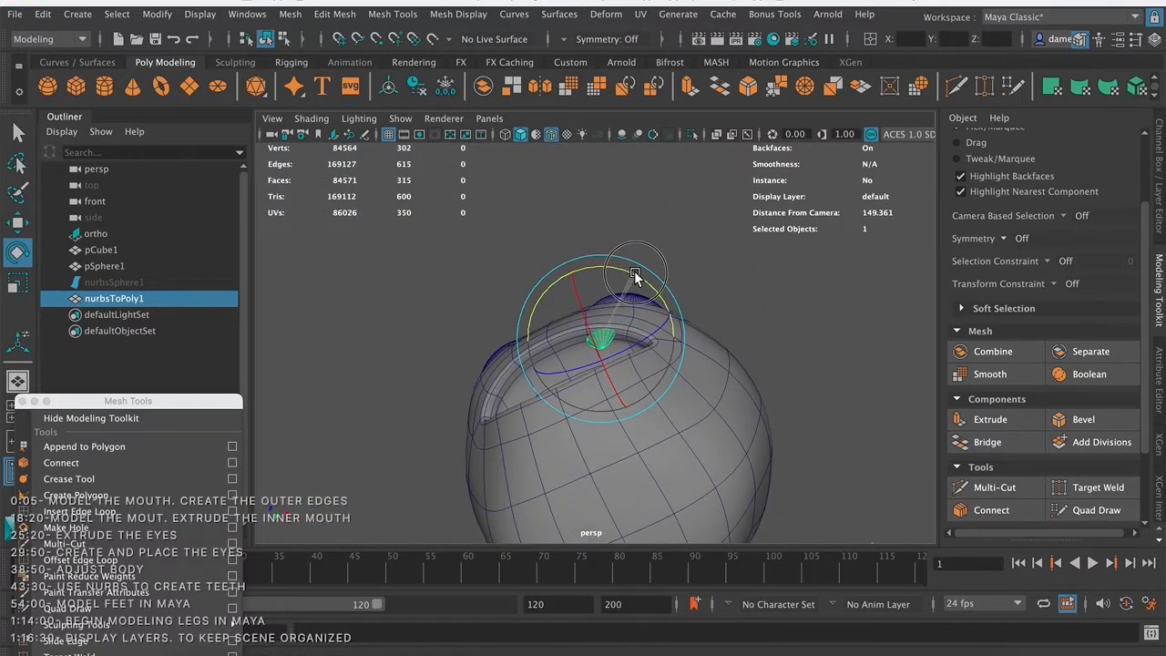
alt+drag(707, 263, 636, 295)
click(697, 313)
alt+drag(697, 315, 601, 260)
click(594, 254)
scroll(595, 253, up, 3)
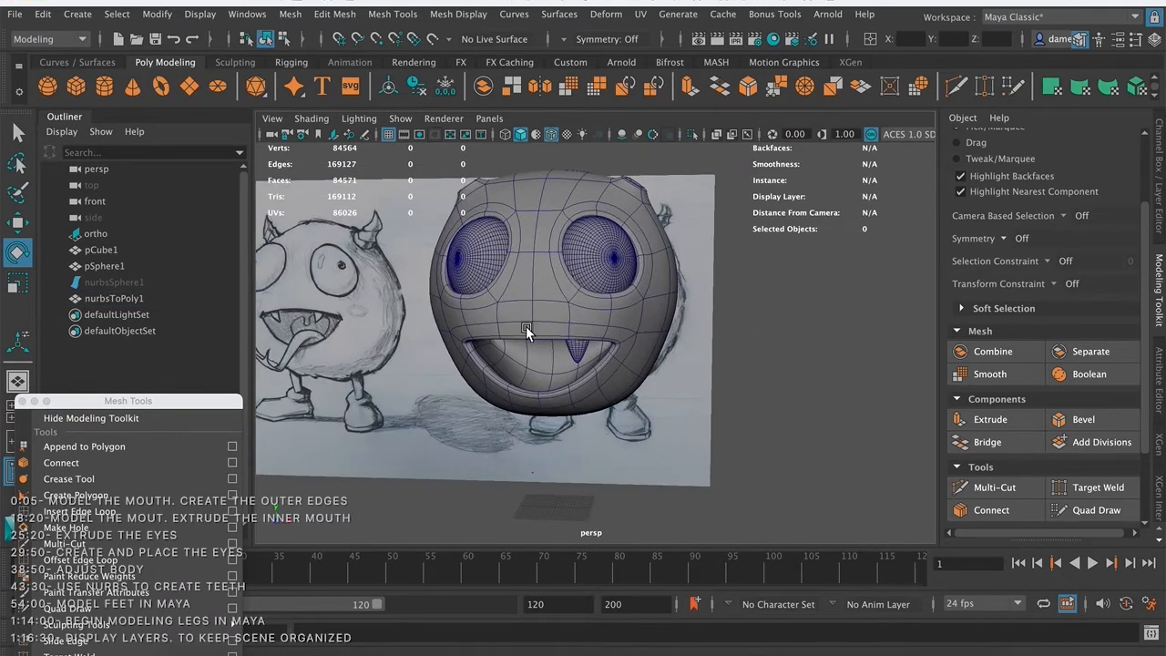
- Duplicate the tooth and move the copy along X to the opposite side of the mouth
click(576, 350)
key(q)
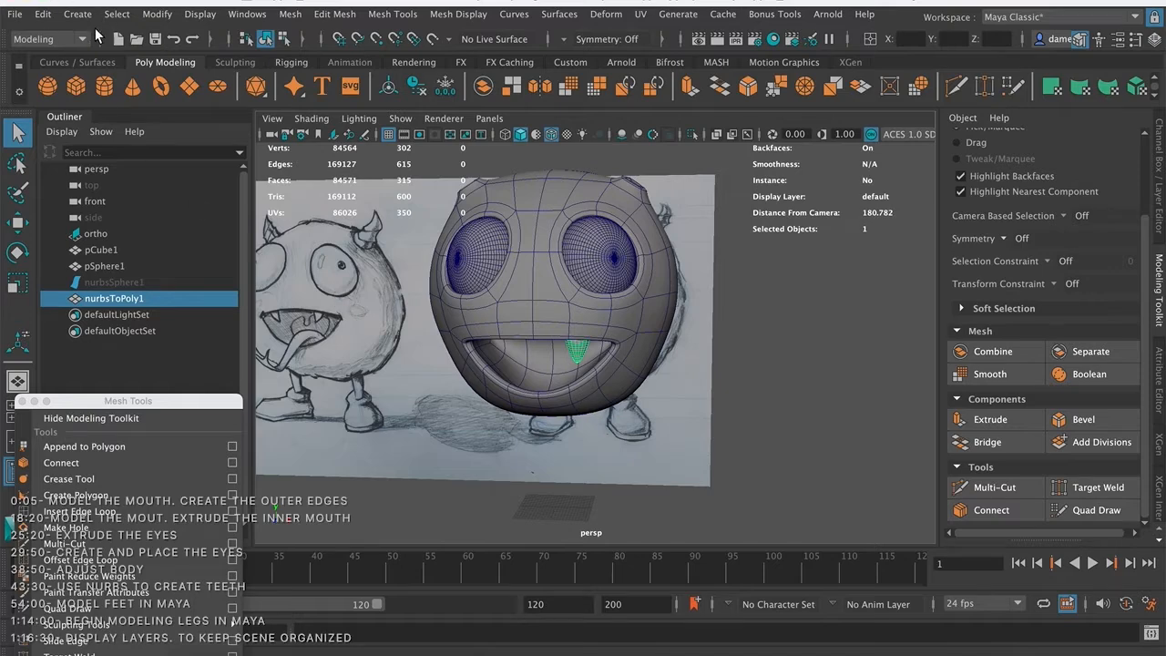
click(51, 15)
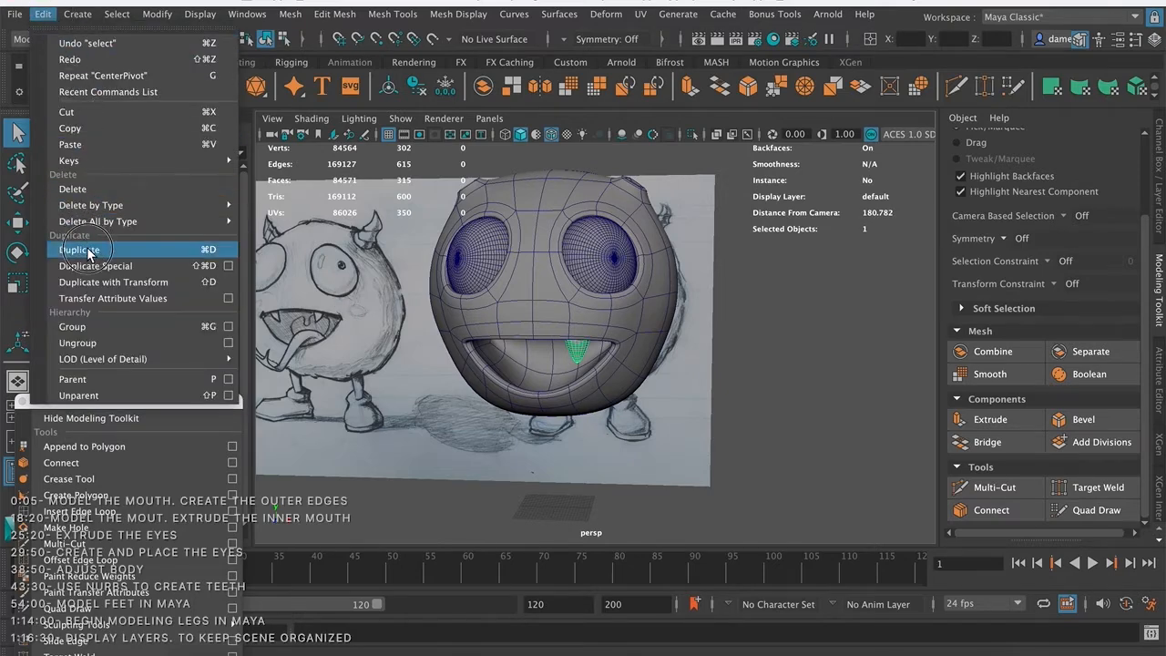
click(209, 251)
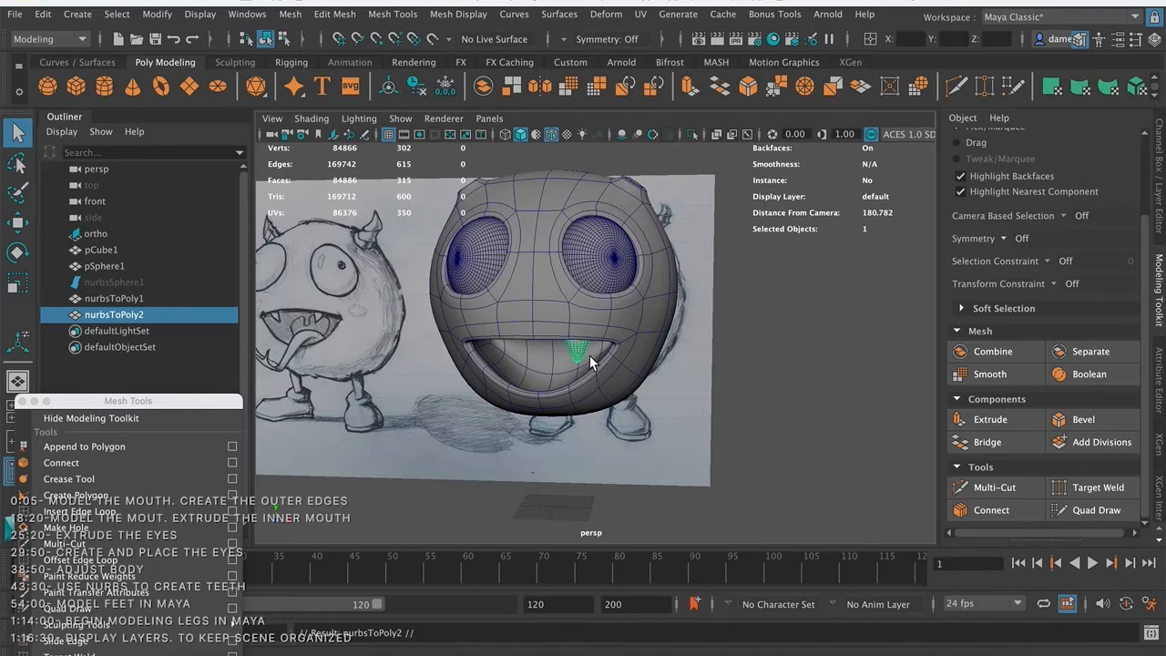
key(w)
drag(652, 339, 572, 356)
- Rotate the duplicated tooth about its vertical axis to match the lip's curve on its side
key(e)
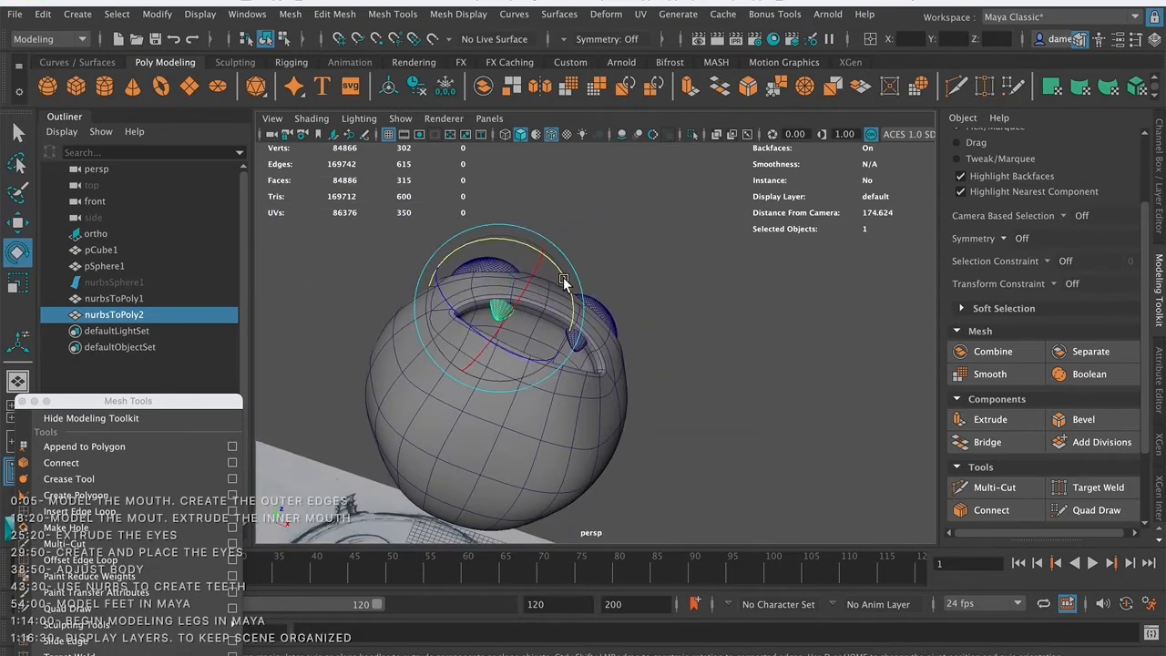
drag(560, 273, 530, 250)
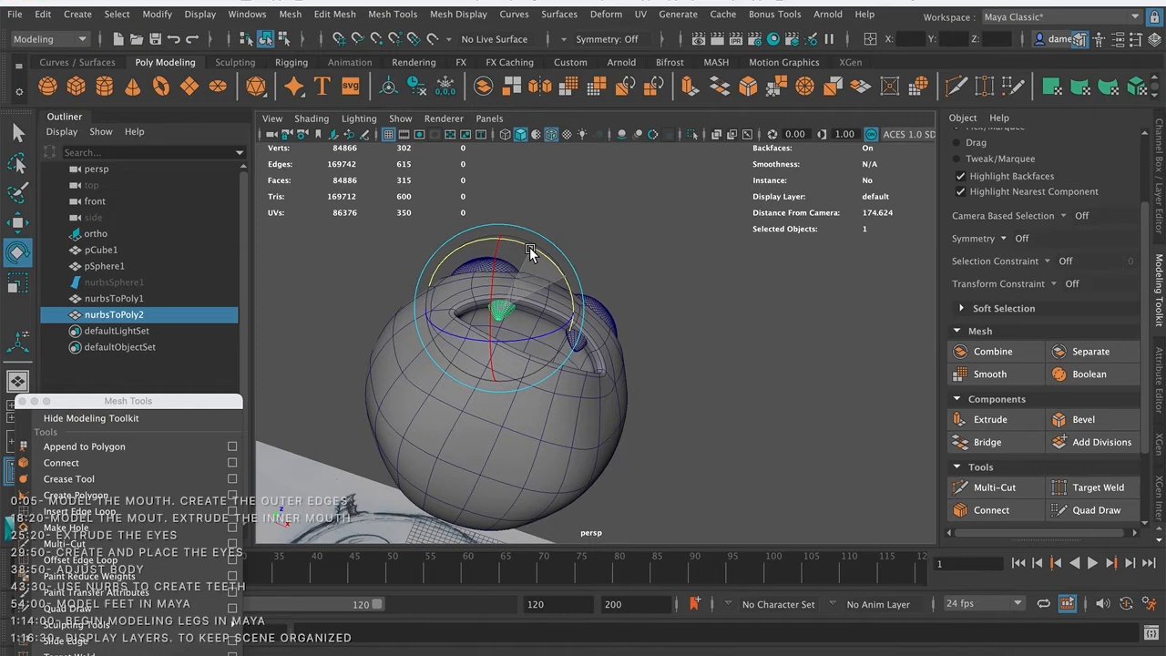
alt+middle_drag(621, 278, 605, 316)
mouse_move(604, 313)
alt+mouse_down()
mouse_move(614, 281)
mouse_move(599, 325)
mouse_move(526, 323)
alt+mouse_up()
- Raise the duplicated tooth slightly so its base tucks into the upper lip
key(w)
drag(514, 275, 515, 270)
alt+middle_drag(630, 310, 601, 303)
alt+right_drag(601, 304, 544, 313)
click(541, 349)
drag(540, 266, 541, 261)
alt+middle_drag(654, 285, 639, 277)
scroll(640, 279, down, 5)
mouse_move(697, 294)
alt+mouse_down()
mouse_move(687, 293)
mouse_move(695, 285)
alt+mouse_up()
- Shift the duplicated tooth slightly outward along X to balance its spacing with the first tooth, leaving it deselected
scroll(513, 289, up, 8)
alt+middle_drag(463, 315, 538, 305)
click(439, 353)
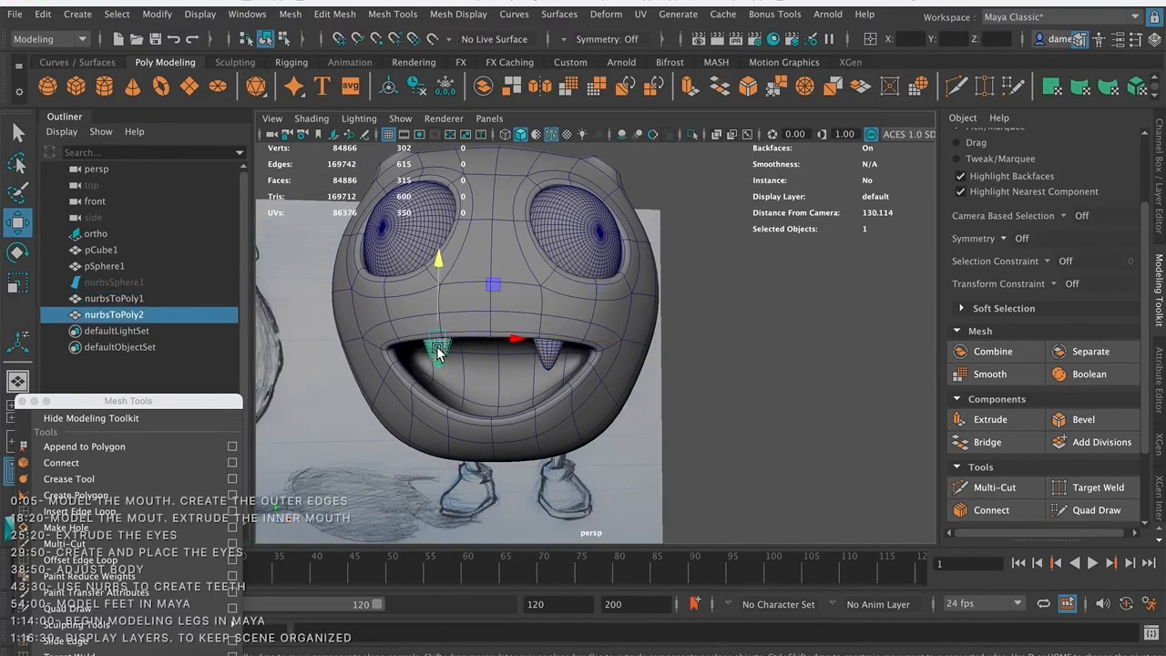
drag(521, 337, 511, 334)
alt+right_drag(544, 299, 471, 297)
click(755, 344)
alt+drag(716, 335, 654, 272)
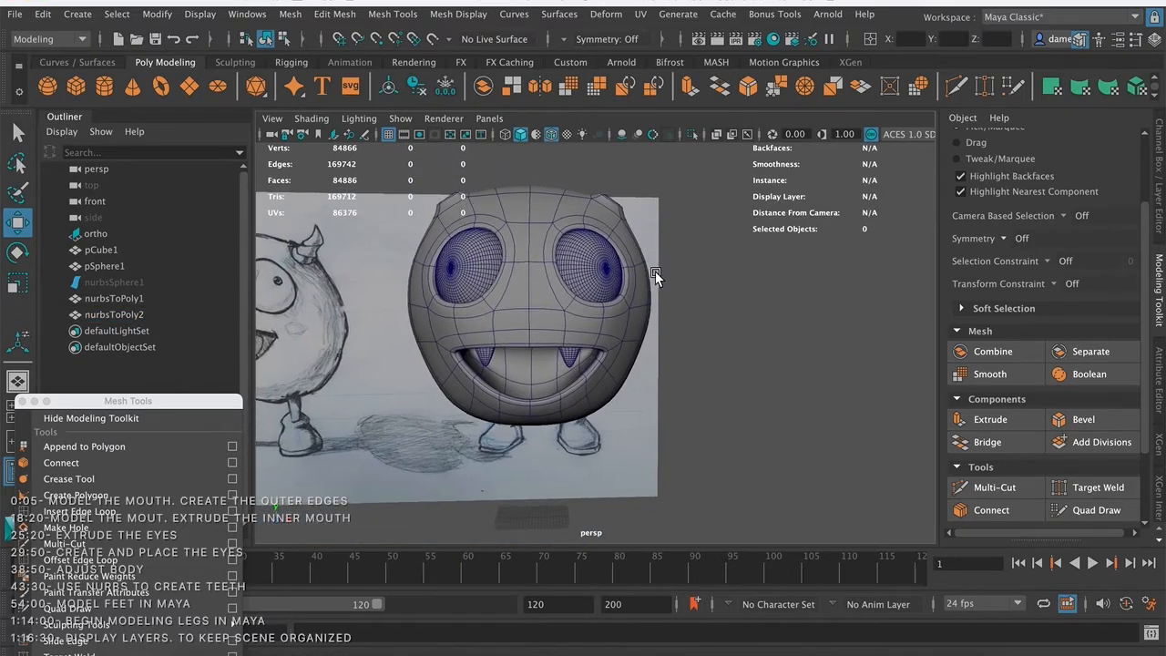
- Examine the placed teeth and the monster's face against the reference sketch from several angles
alt+right_drag(655, 272, 417, 237)
alt+drag(641, 271, 601, 352)
alt+right_drag(501, 319, 963, 374)
alt+drag(603, 348, 556, 384)
right_drag(542, 290, 490, 262)
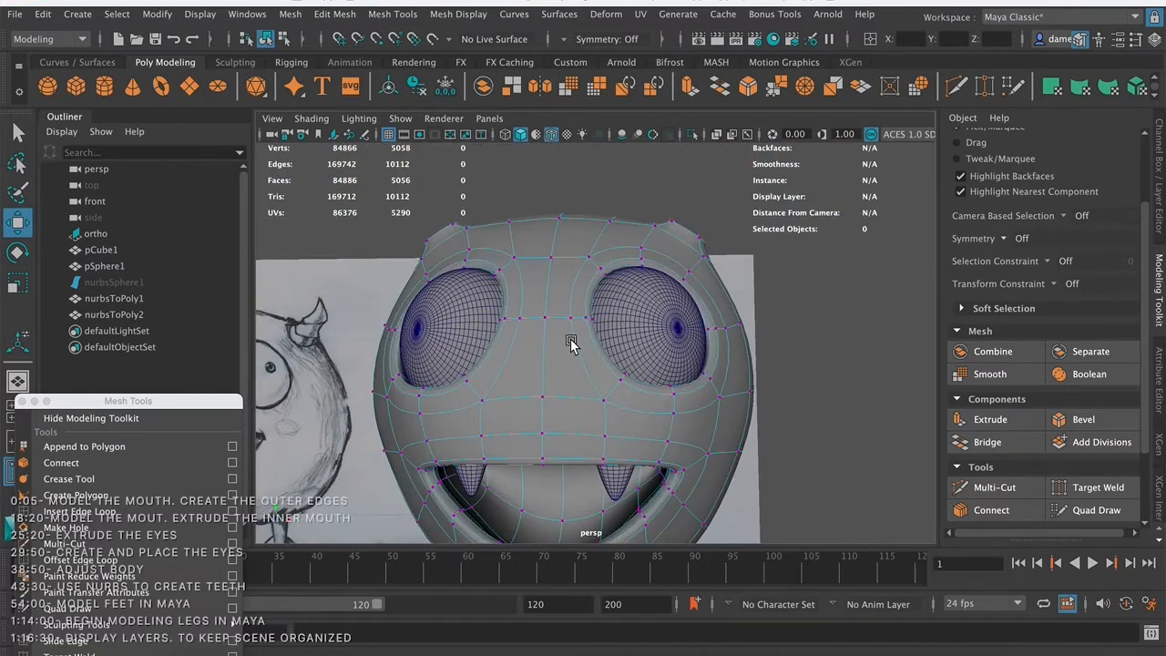
key(q)
right_drag(536, 228, 609, 201)
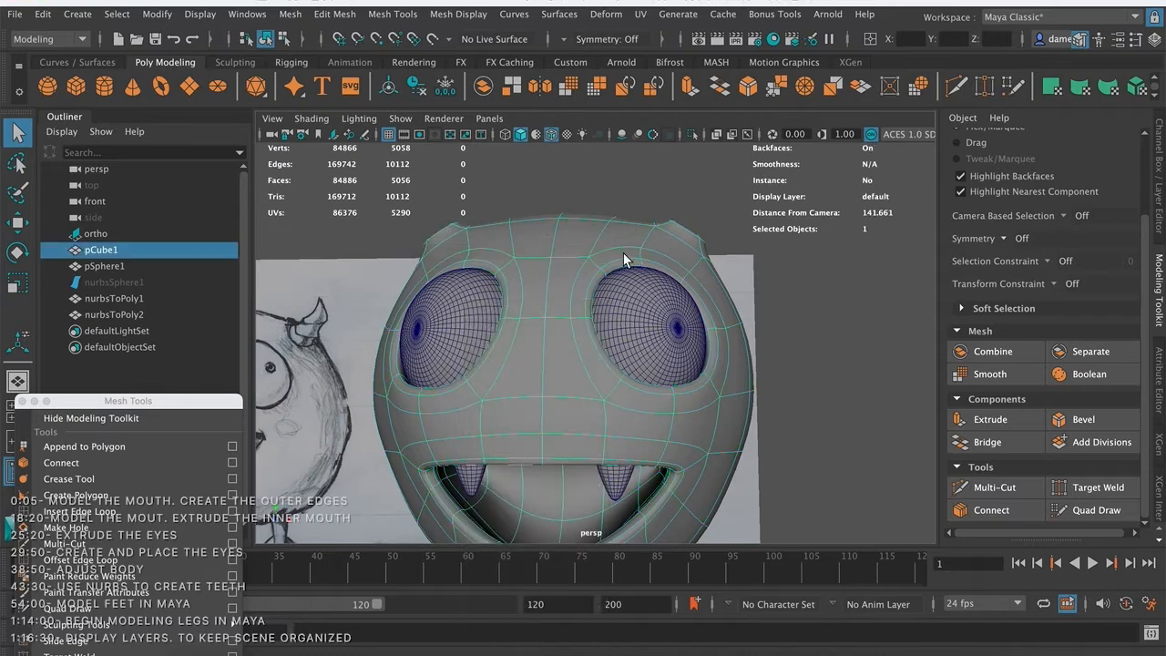
alt+middle_drag(673, 266, 612, 196)
alt+right_drag(612, 197, 328, 284)
alt+drag(608, 286, 537, 320)
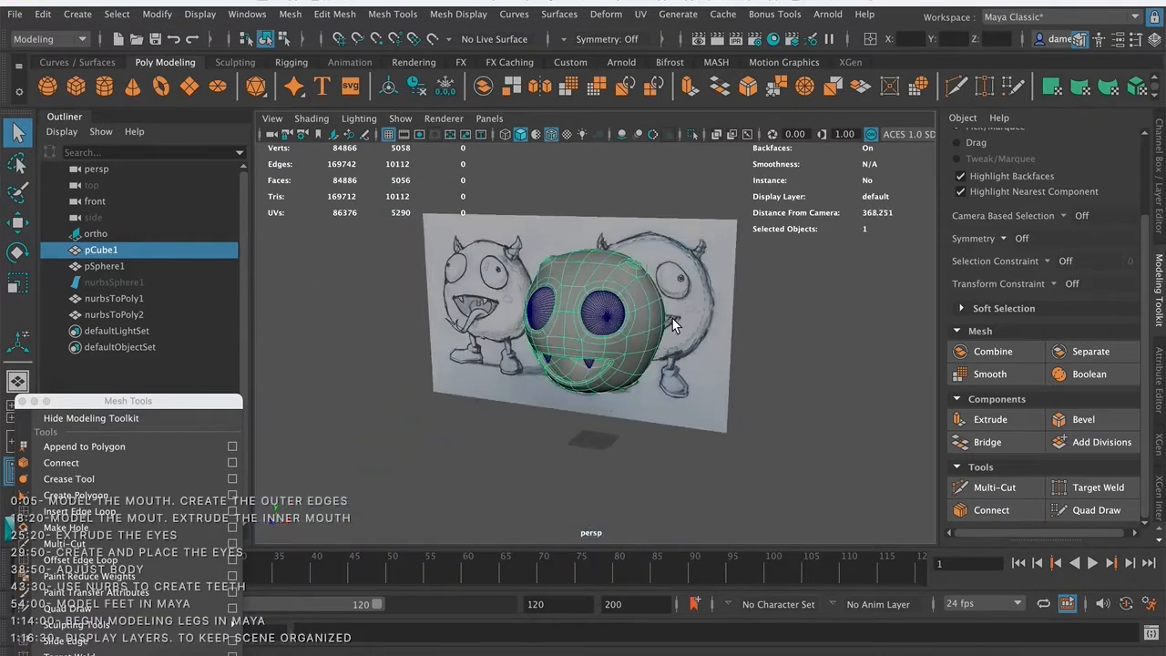
click(669, 321)
alt+drag(646, 363, 536, 271)
alt+right_drag(536, 270, 730, 284)
alt+drag(565, 310, 647, 283)
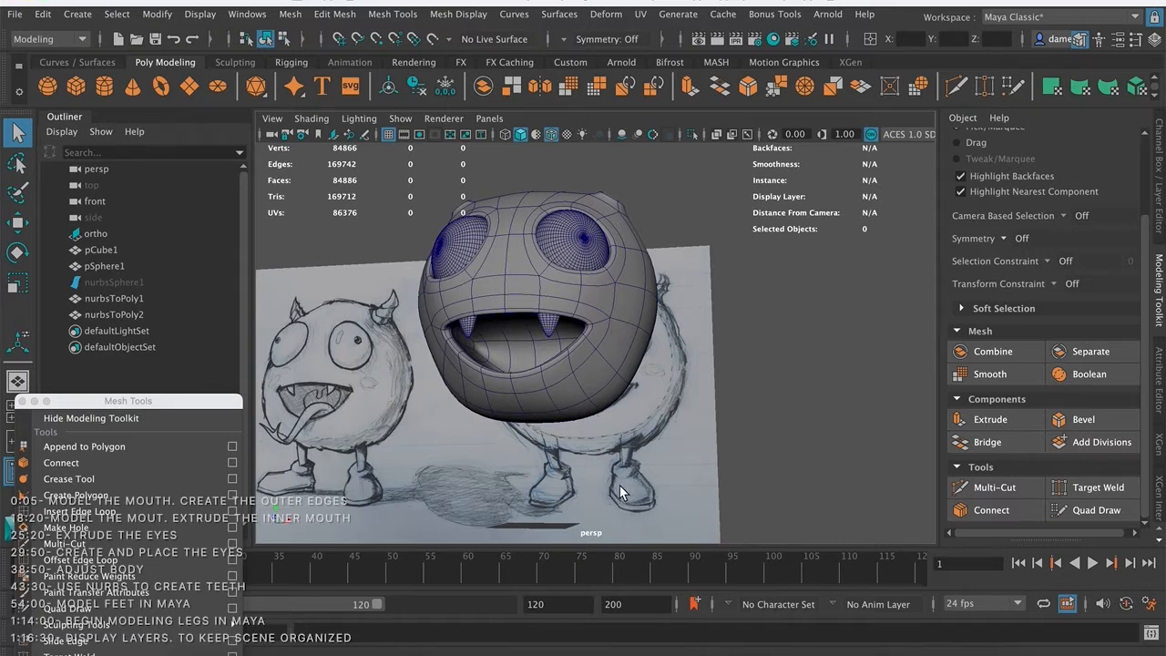
- Save the scene and leave the body and eyes deselected
click(155, 38)
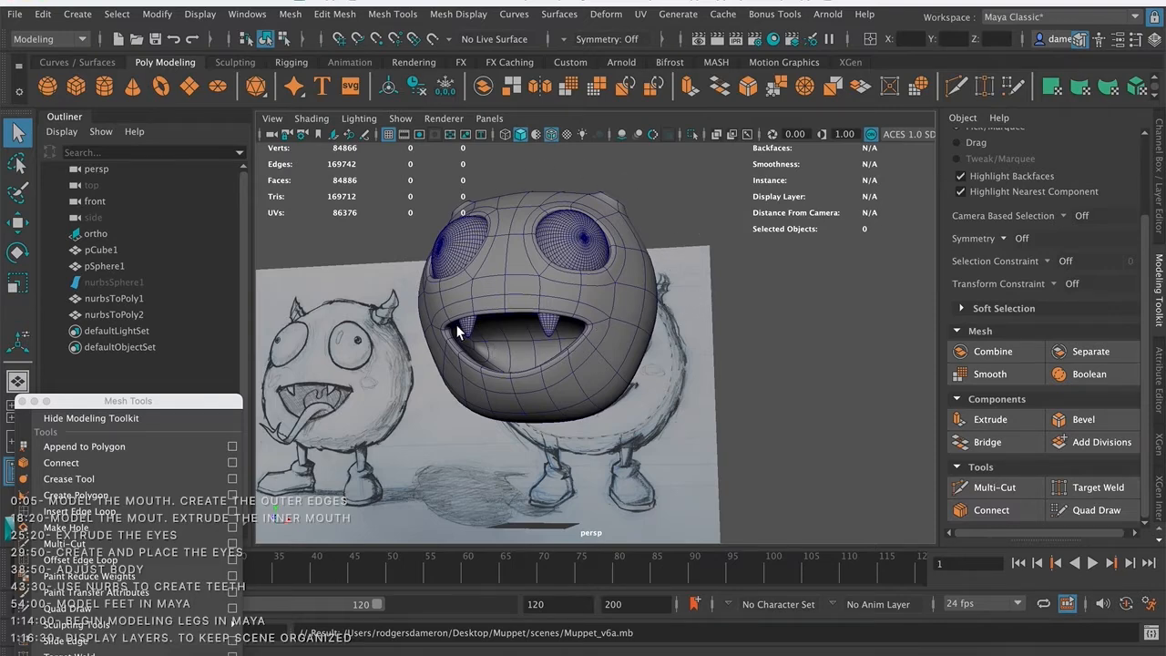
click(574, 284)
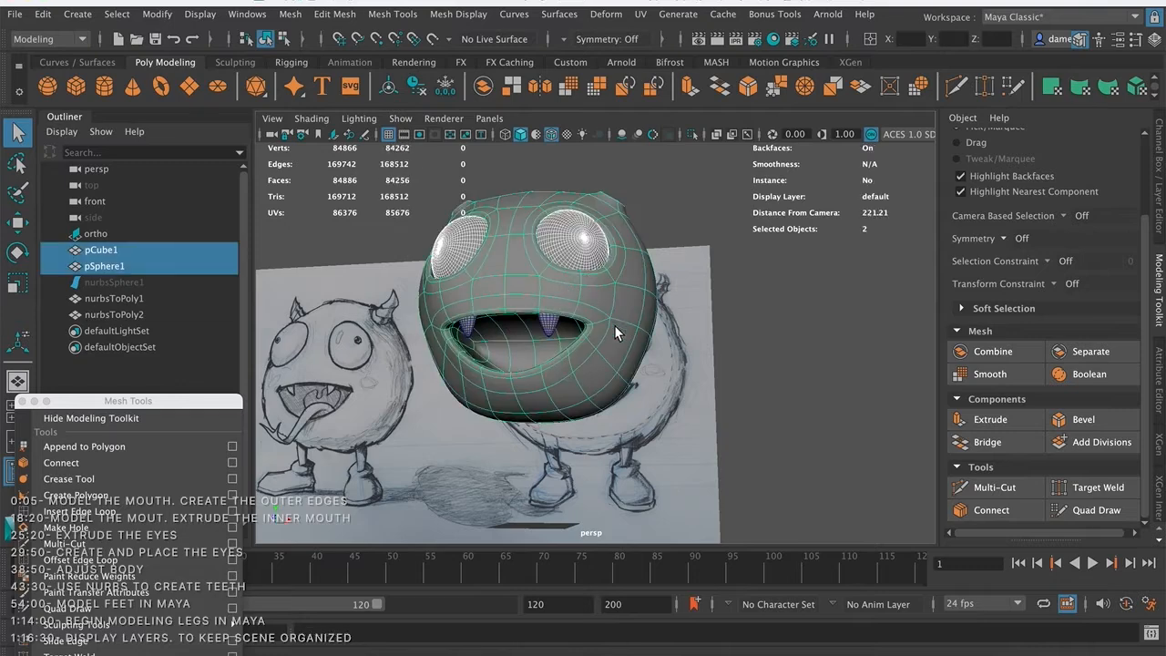
click(765, 320)
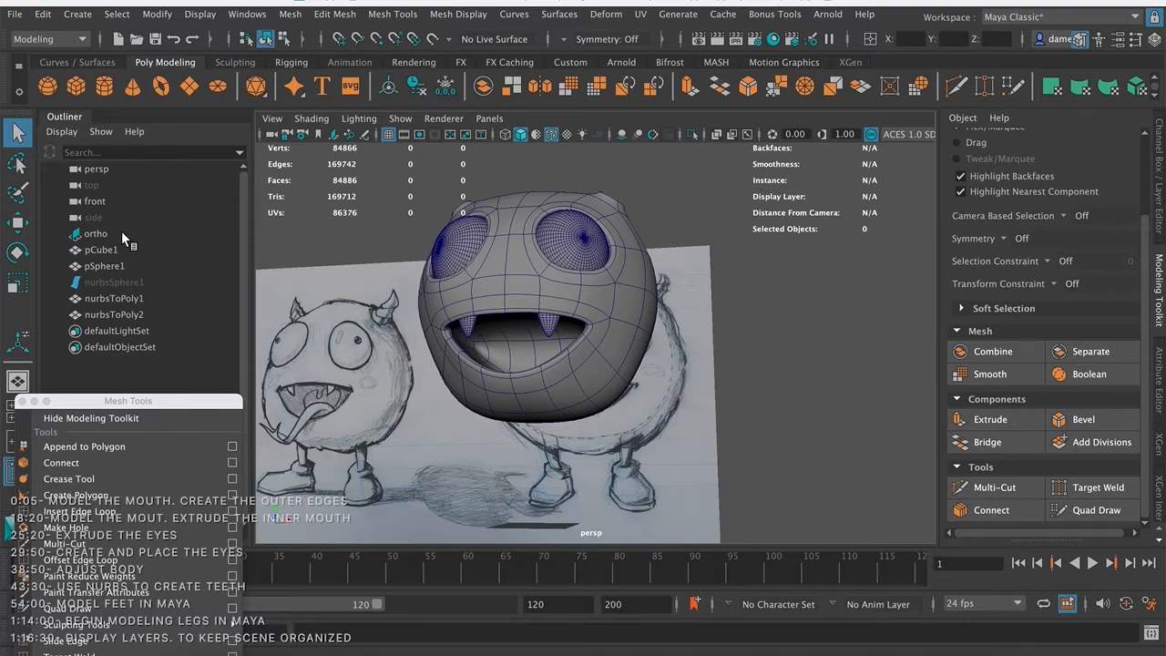
- Create a polygon cube for the foot and scale it up uniformly beneath the monster's body
click(73, 80)
scroll(366, 317, down, 3)
scroll(366, 318, up, 1)
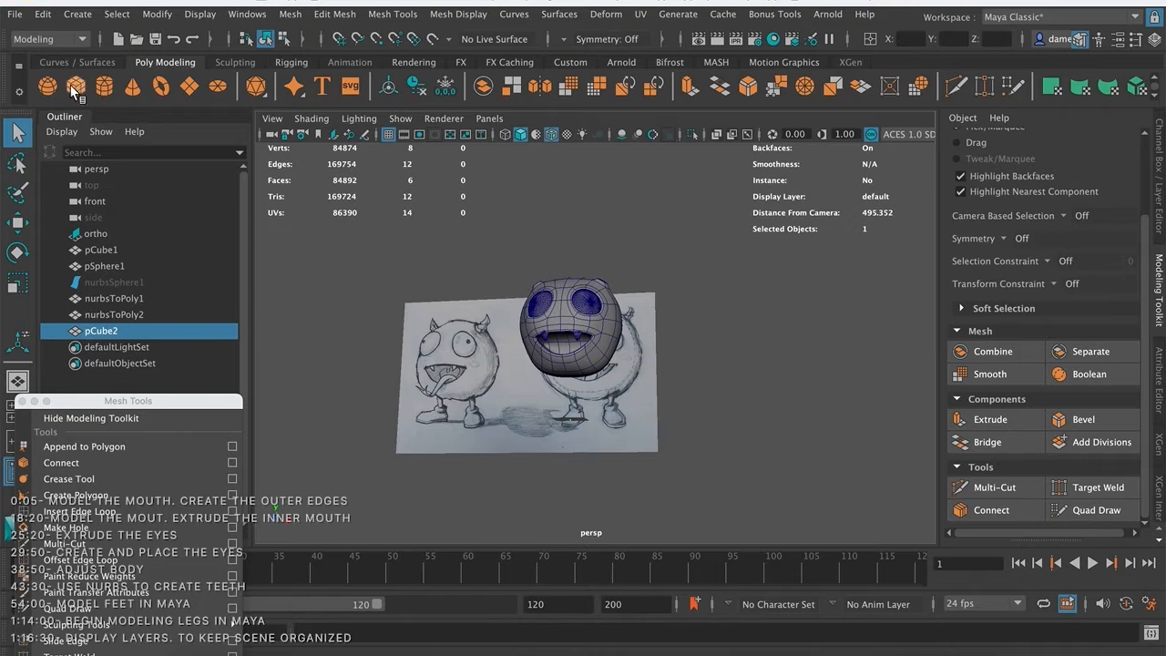
mouse_move(595, 347)
alt+mouse_down()
mouse_move(601, 388)
mouse_move(621, 401)
mouse_move(585, 393)
mouse_move(600, 351)
mouse_move(569, 319)
alt+mouse_up()
key(e)
key(r)
key(w)
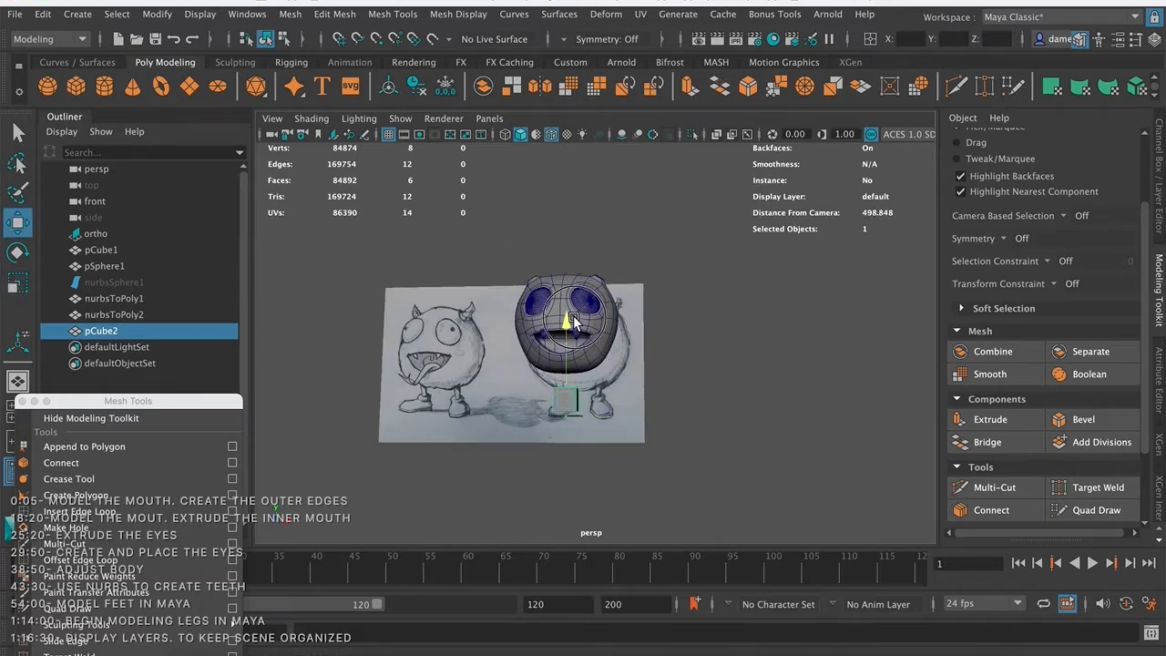
- Move the cube along X and align it over the sketched foot in the front view
drag(647, 397, 681, 399)
key(space)
key(space)
alt+middle_drag(562, 398, 710, 293)
drag(710, 298, 689, 297)
- Scale down the cube's height in the front view and lower it to cover the sketched shoe
key(e)
key(r)
drag(608, 222, 608, 239)
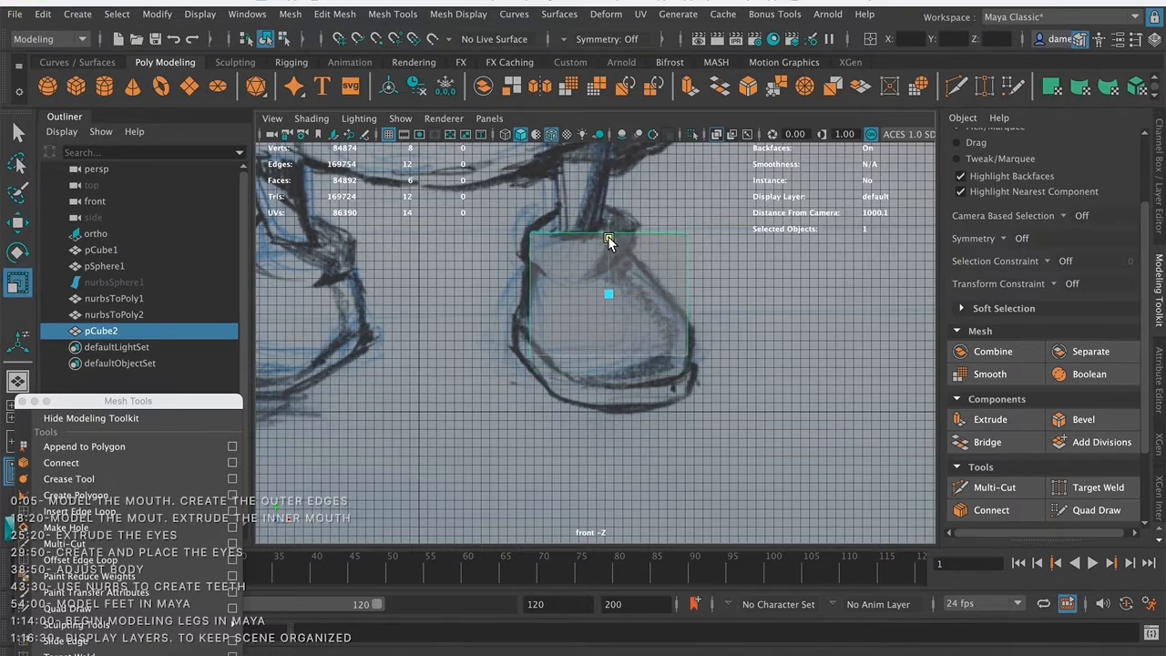
key(w)
drag(608, 213, 607, 242)
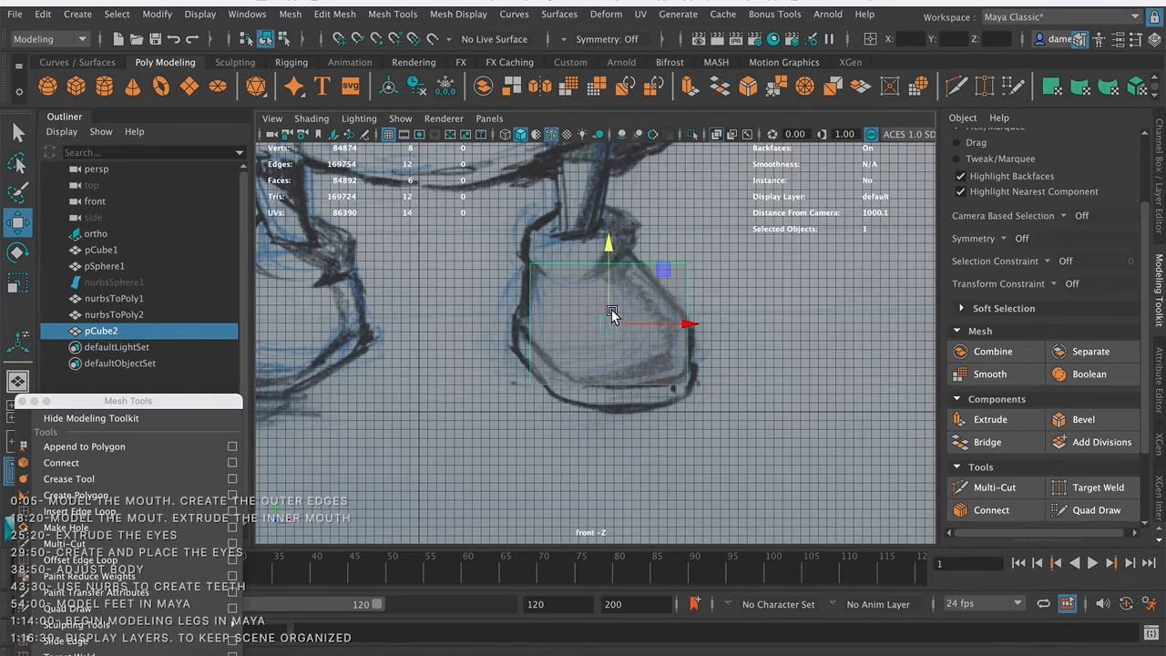
- In the side view, stretch the foot cube along Z and shift it slightly forward
key(space)
key(space)
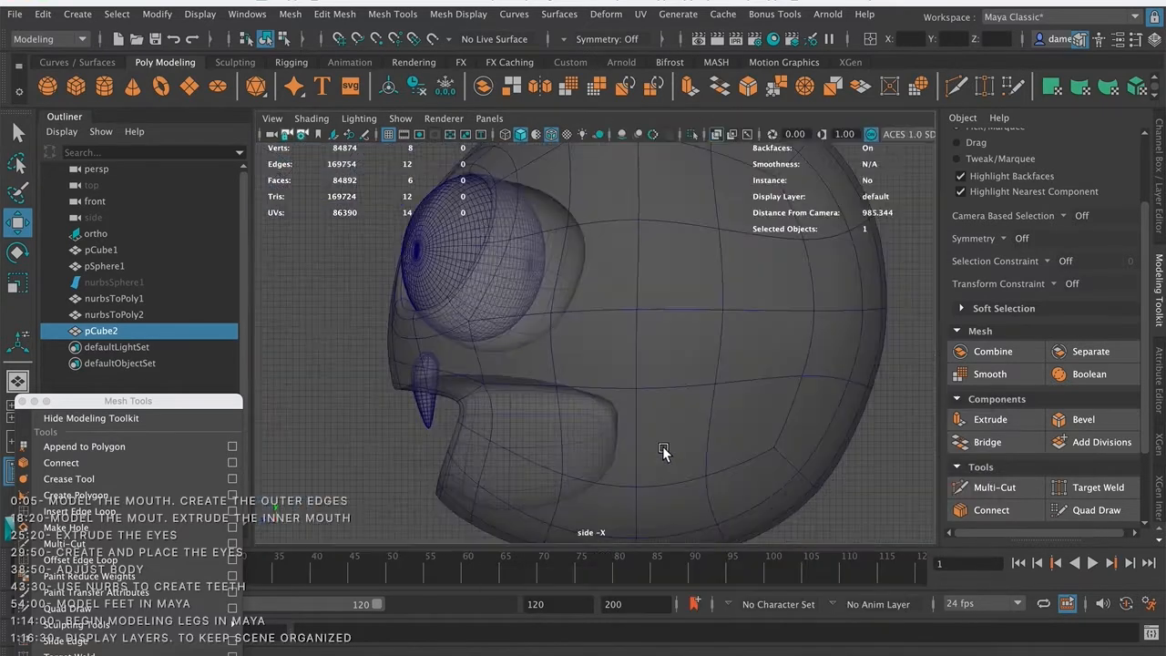
alt+middle_drag(672, 372, 748, 144)
scroll(585, 337, down, 3)
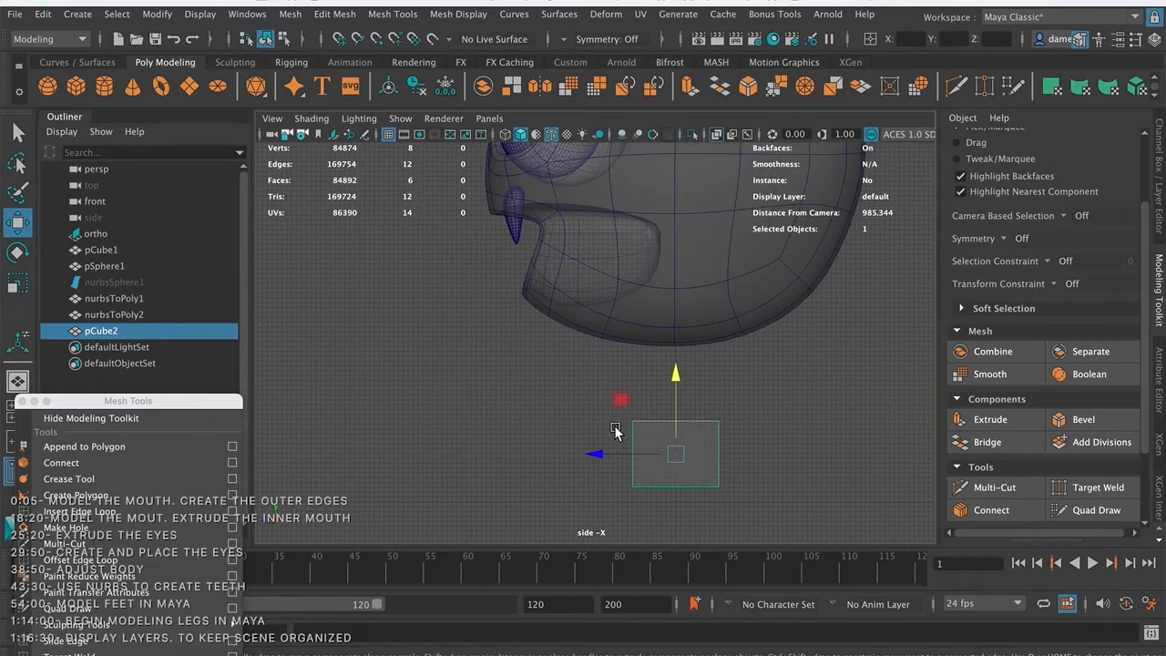
key(r)
mouse_move(598, 454)
mouse_down()
mouse_move(543, 454)
mouse_move(581, 455)
mouse_up()
key(w)
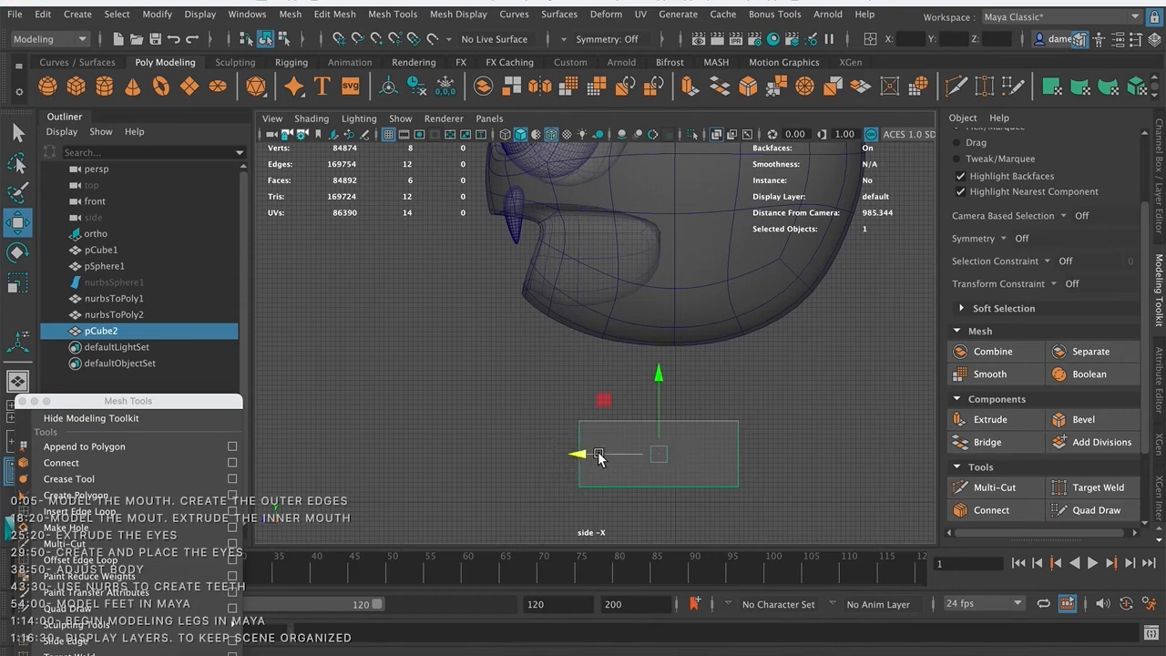
key(q)
- Examine the foot block in the perspective view and compare its shape with the sketched feet
key(space)
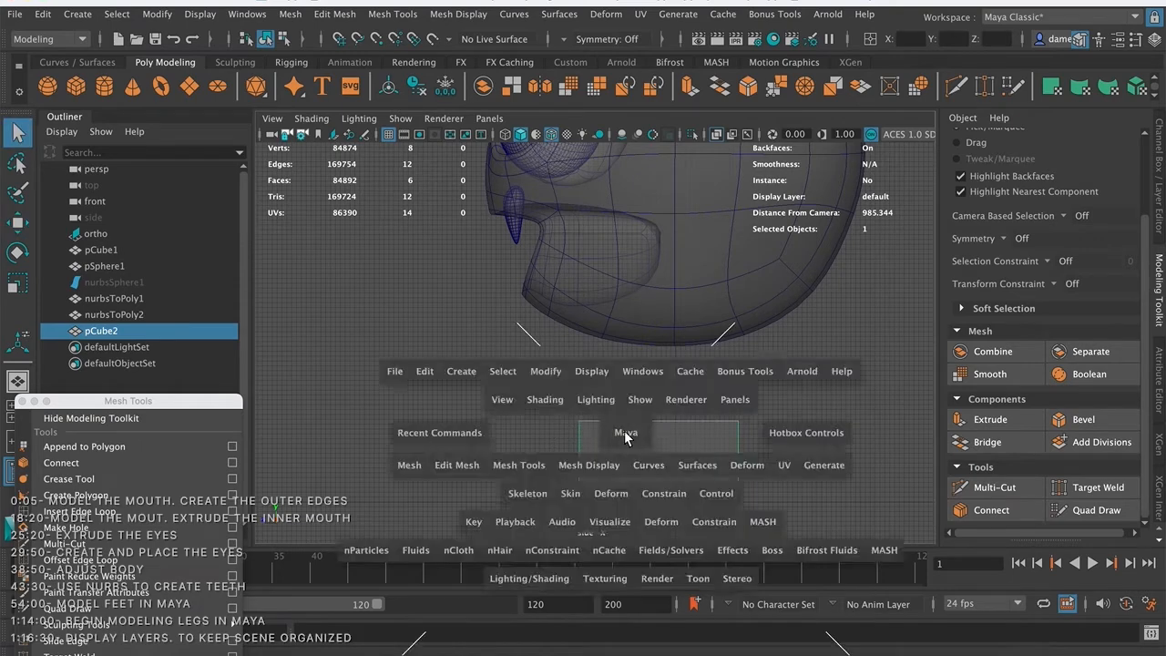
key(space)
alt+drag(671, 322, 491, 309)
alt+right_drag(492, 310, 772, 315)
alt+middle_drag(572, 317, 584, 348)
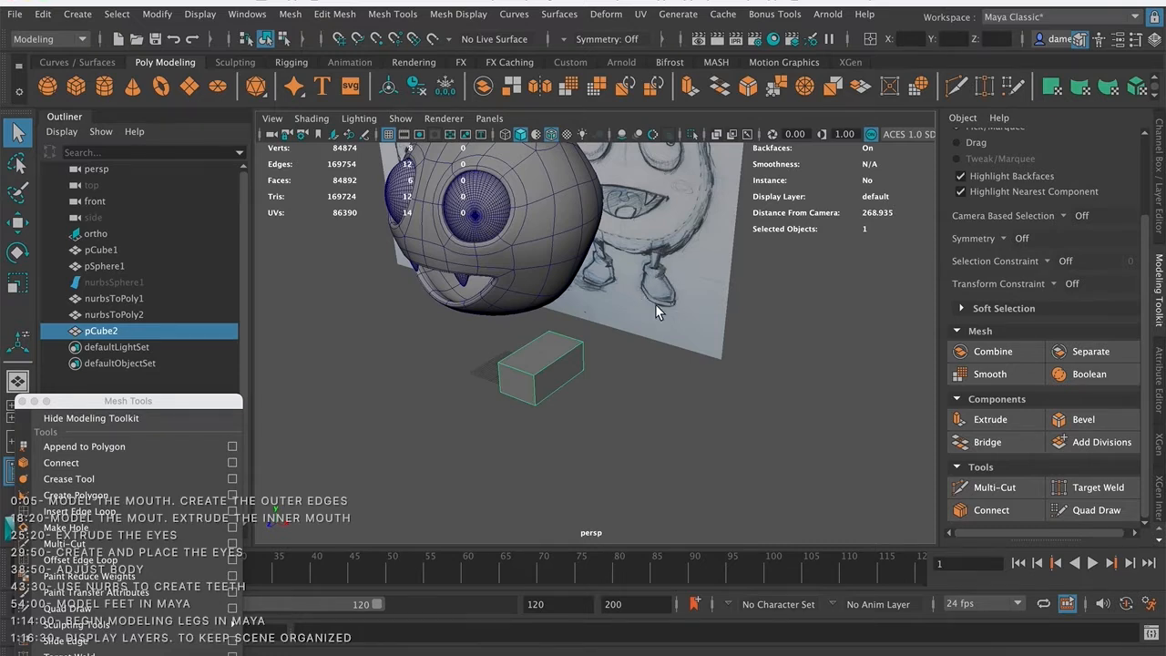
alt+drag(621, 366, 495, 277)
alt+right_drag(495, 278, 690, 302)
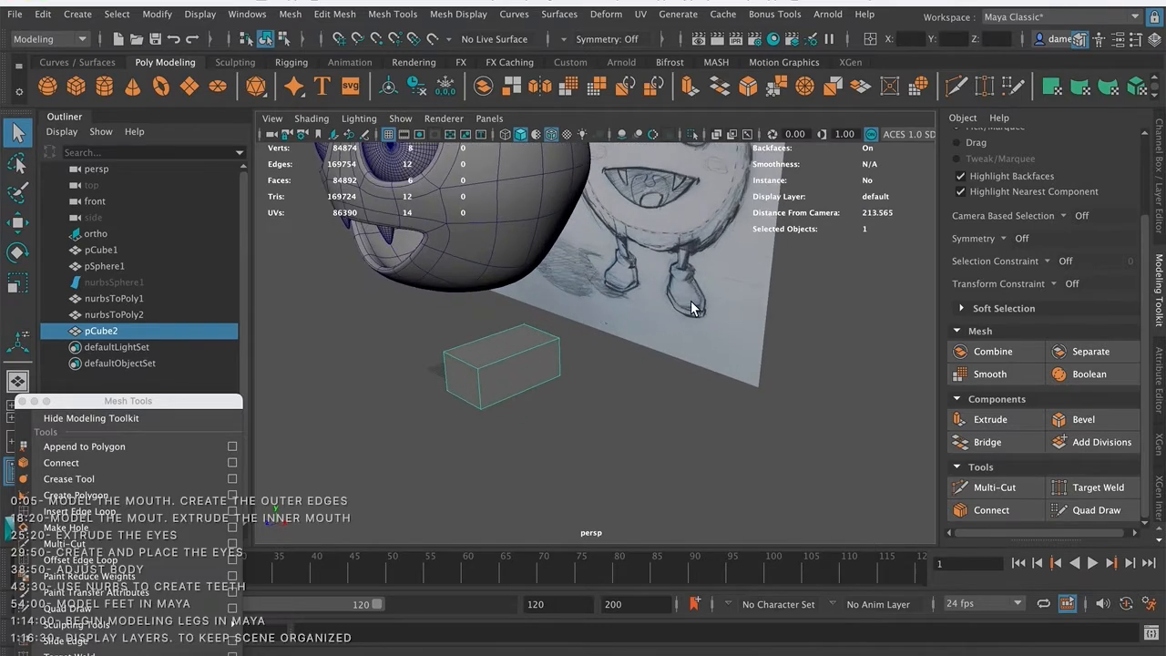
alt+right_drag(628, 313, 771, 298)
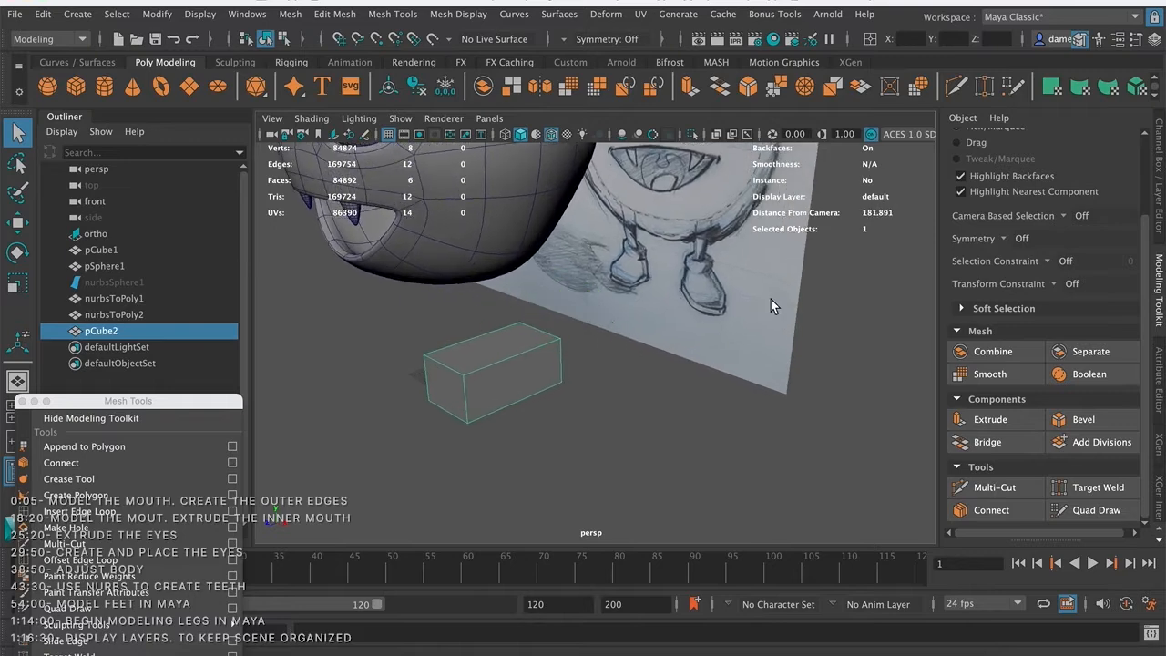
- Set the foot cube's width subdivisions to 2 and depth subdivisions to 2 in its polyCube2 attributes
click(1158, 201)
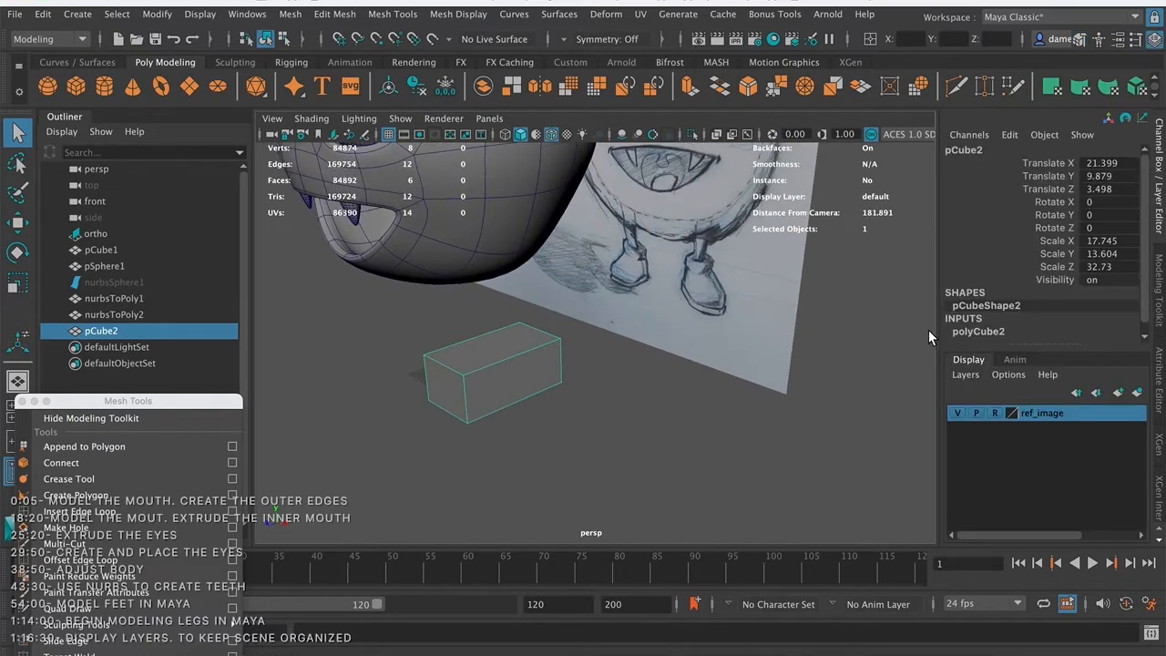
click(1152, 387)
click(950, 146)
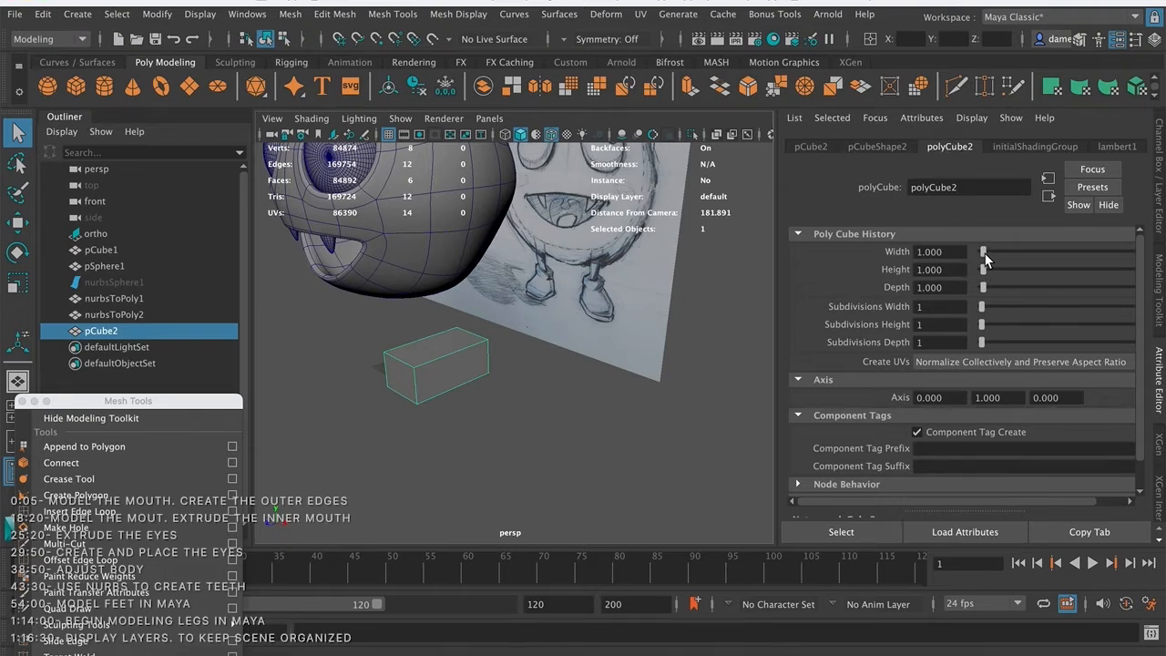
click(981, 309)
drag(982, 309, 983, 310)
drag(982, 341, 986, 344)
scroll(509, 294, up, 4)
alt+drag(534, 300, 471, 340)
alt+middle_drag(456, 350, 424, 376)
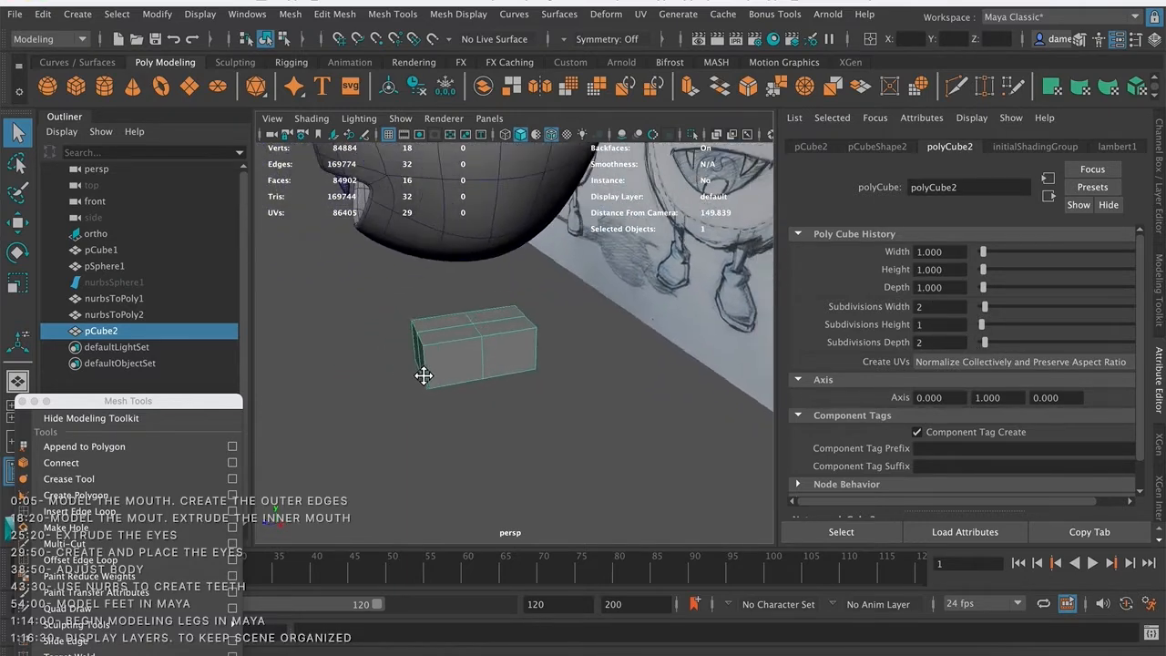
alt+drag(437, 365, 547, 315)
alt+middle_drag(482, 339, 474, 333)
alt+drag(469, 330, 365, 296)
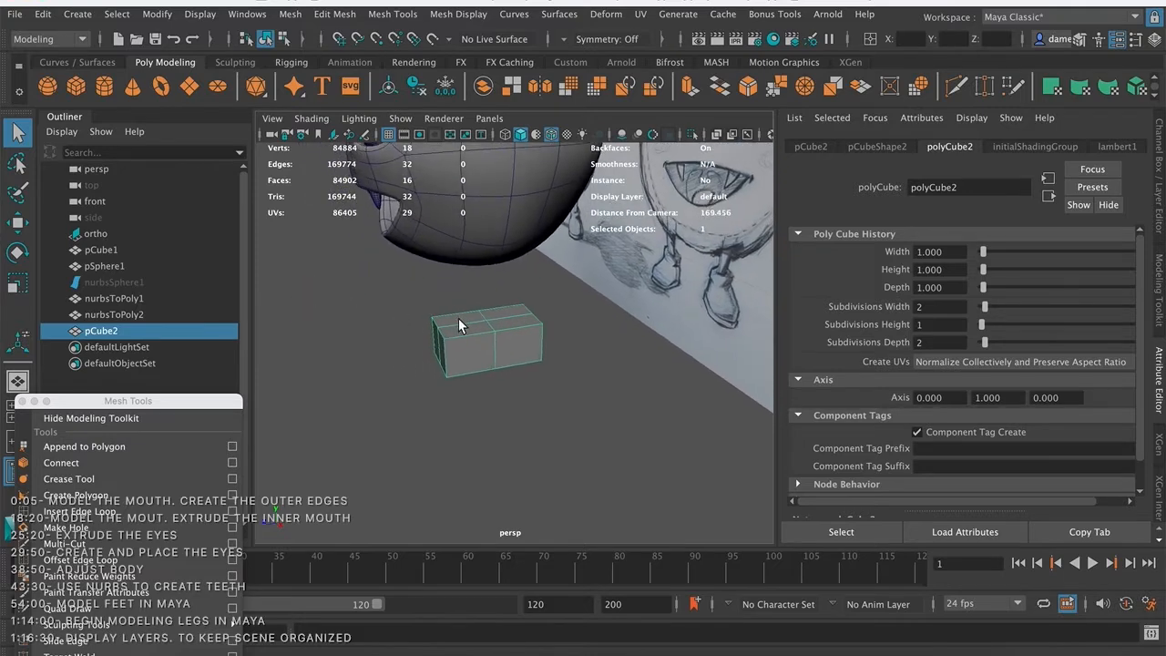
- Move the box's middle crosswise edge loop slightly toward the heel end
alt+drag(478, 325, 475, 371)
mouse_move(469, 316)
alt+middle_down()
mouse_move(484, 291)
mouse_move(469, 283)
alt+middle_up()
alt+right_drag(452, 293, 494, 304)
alt+middle_drag(483, 235, 479, 211)
alt+right_drag(506, 273, 526, 281)
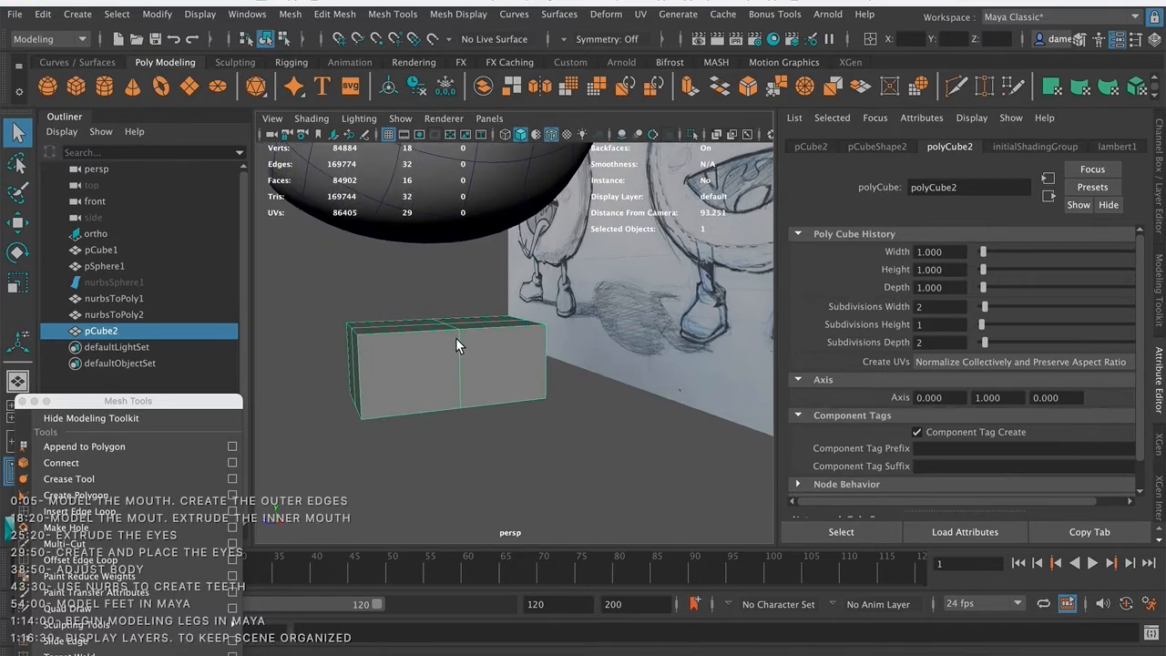
right_drag(456, 339, 455, 188)
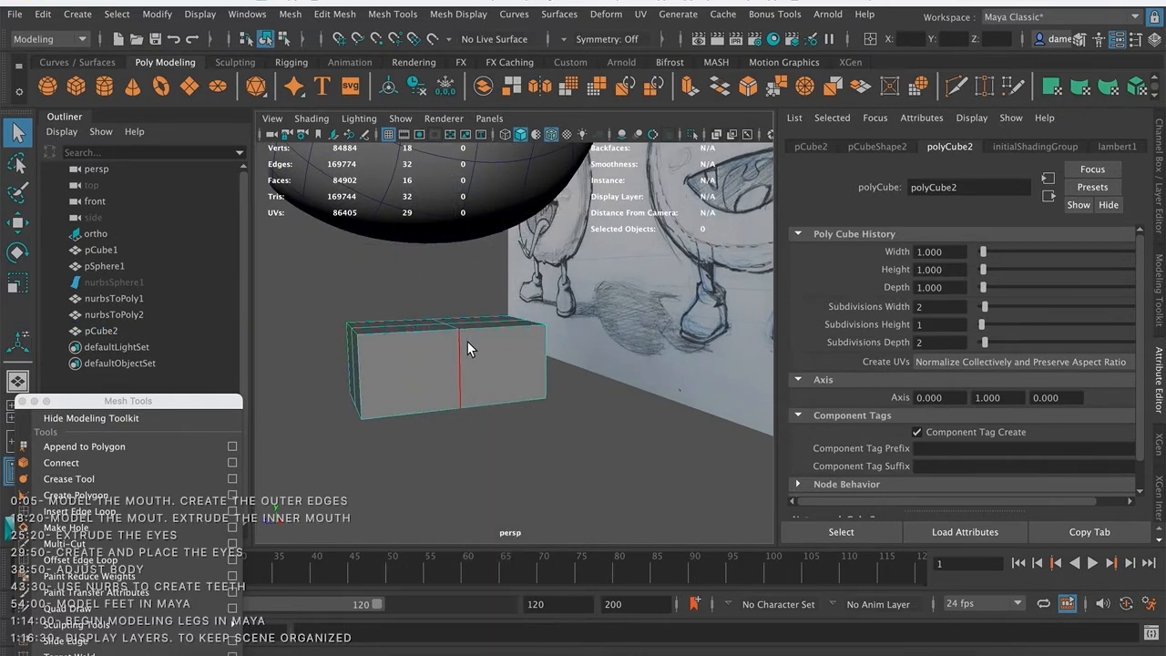
double_click(460, 352)
alt+drag(526, 375, 506, 375)
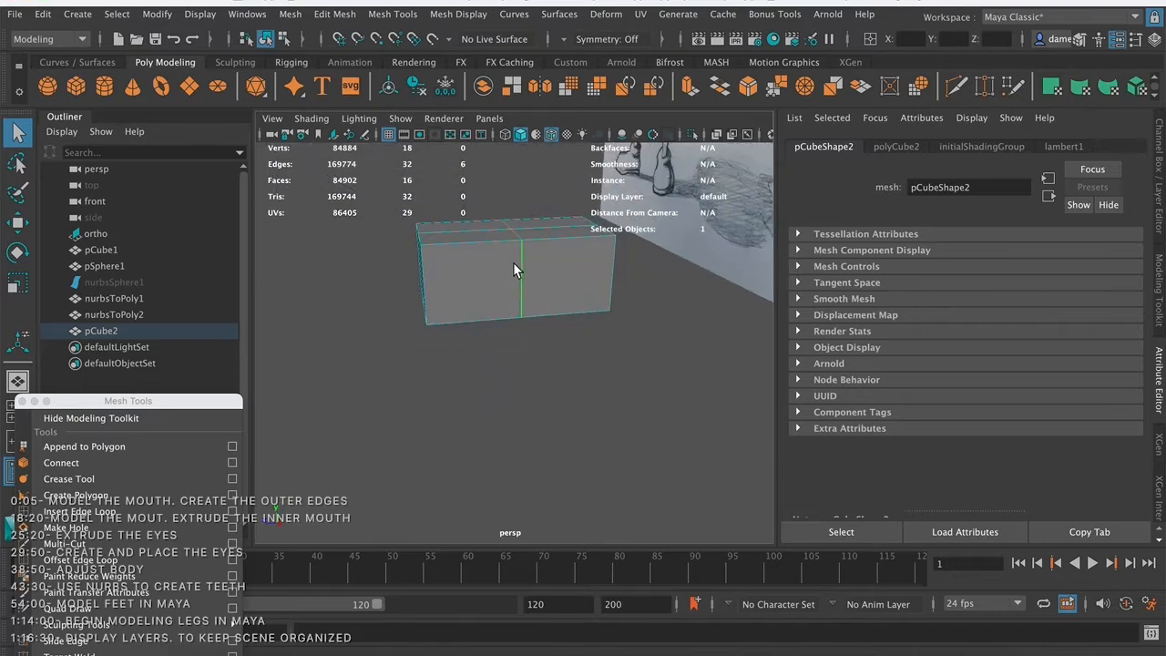
alt+drag(539, 281, 526, 300)
key(w)
drag(438, 278, 451, 278)
key(q)
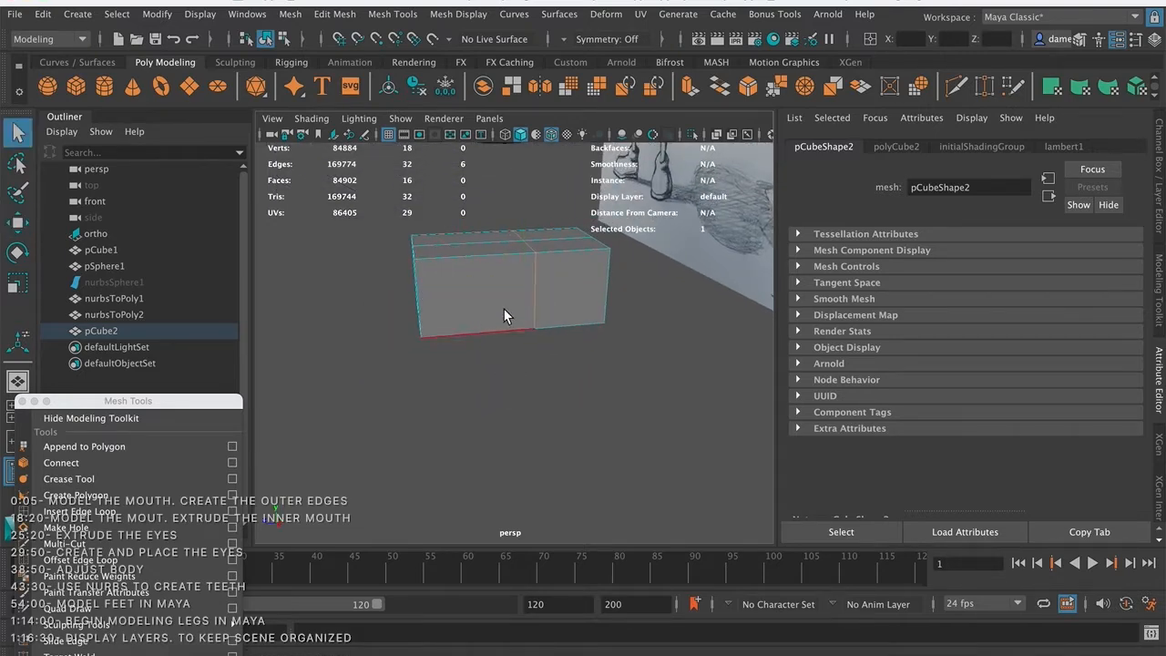
- Select the faces of the box's toe and heel sections in turn, ending with the heel's top faces
right_drag(471, 289, 396, 237)
drag(378, 206, 480, 403)
drag(644, 374, 556, 178)
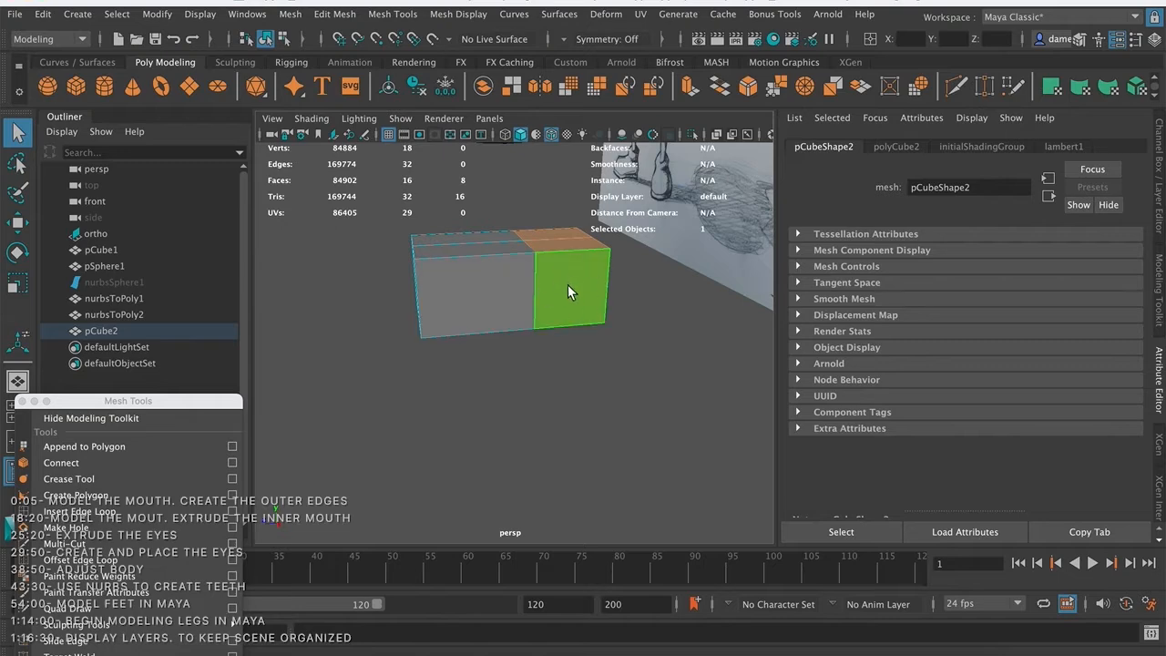
click(585, 351)
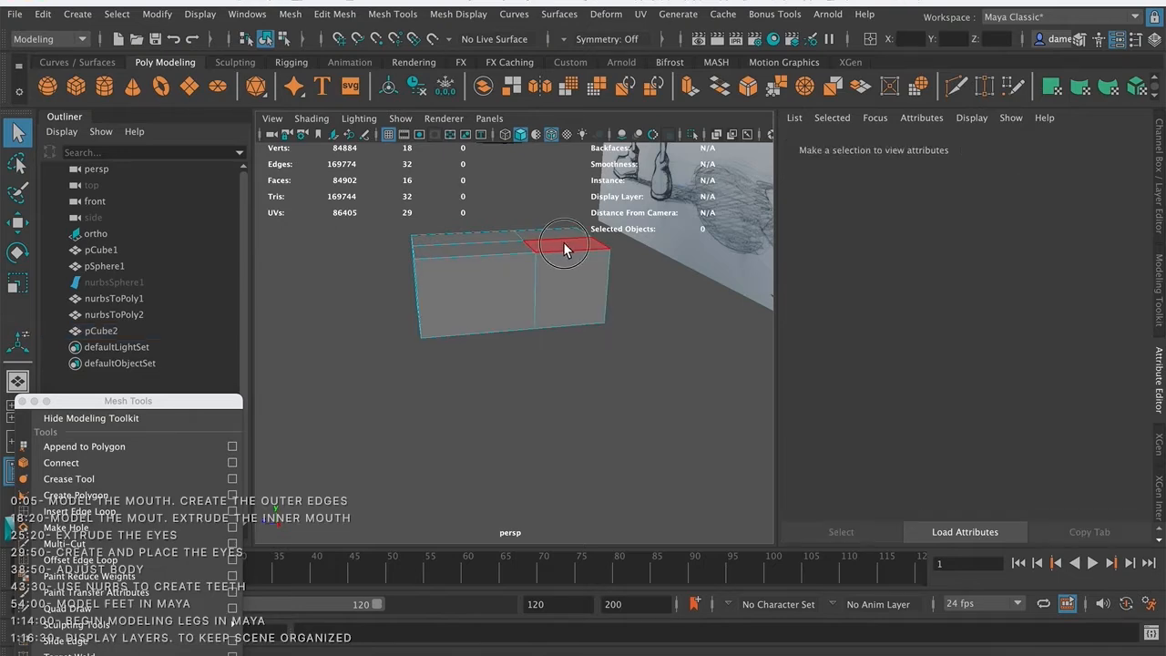
click(562, 244)
- Select the faces on the underside of the box
mouse_move(518, 379)
alt+mouse_down()
mouse_move(513, 392)
mouse_move(501, 365)
mouse_move(716, 161)
mouse_move(683, 146)
alt+mouse_up()
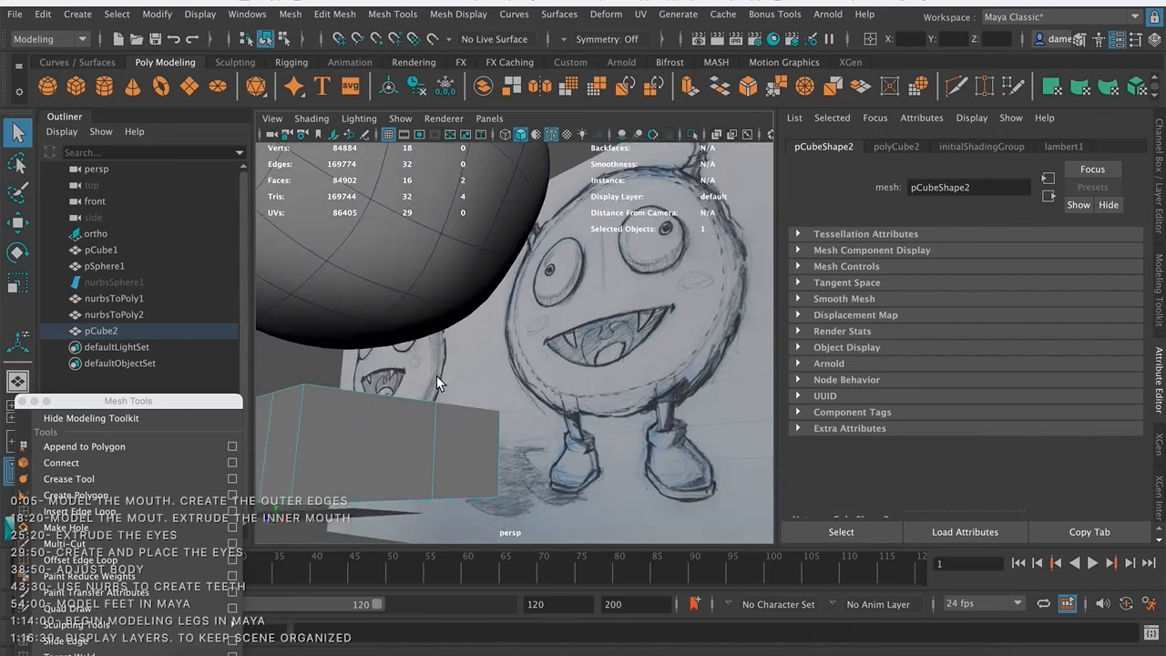
alt+middle_drag(422, 367, 672, 113)
click(421, 367)
shift+click(419, 378)
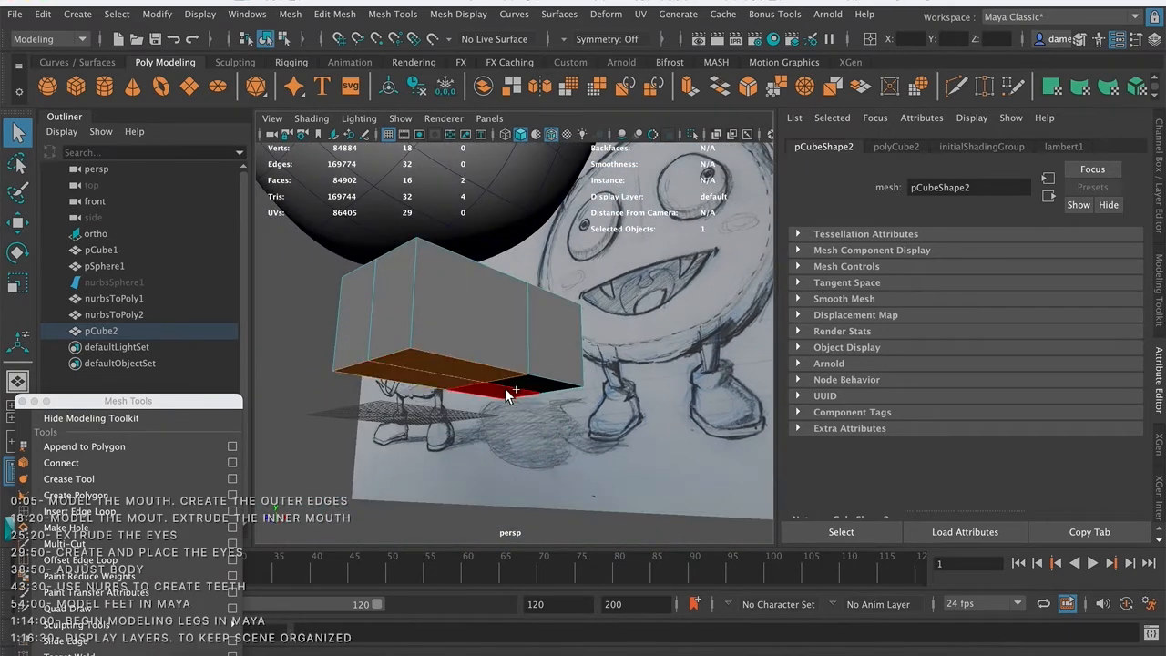
shift+click(492, 392)
shift+click(537, 384)
alt+middle_drag(578, 294, 588, 283)
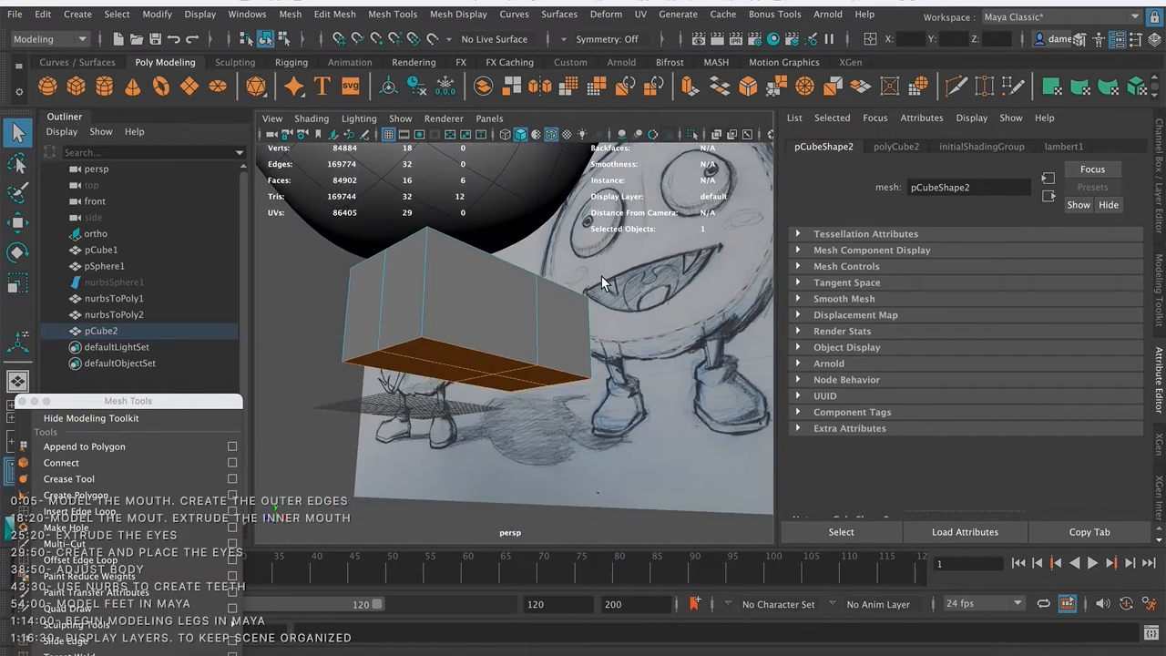
- Preview the whole box in smooth mesh display, then return it to the unsmoothed display
alt+right_drag(588, 282, 390, 282)
alt+drag(390, 281, 478, 312)
alt+middle_drag(478, 312, 602, 376)
alt+right_drag(603, 376, 555, 201)
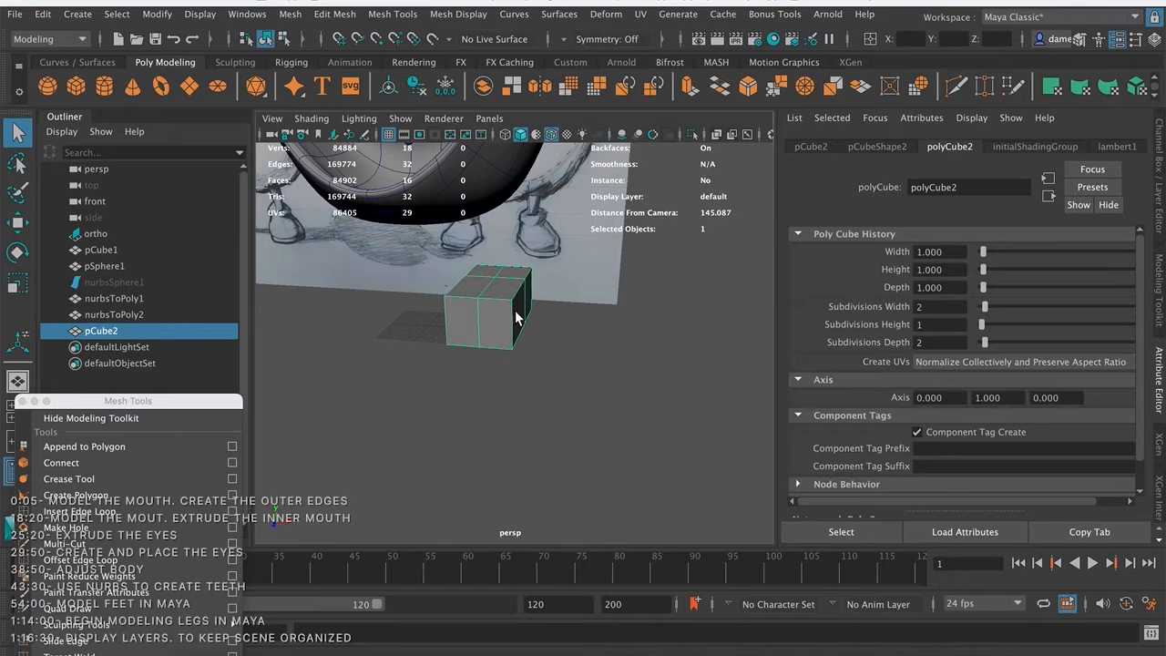
key(3)
alt+drag(581, 333, 485, 382)
click(534, 386)
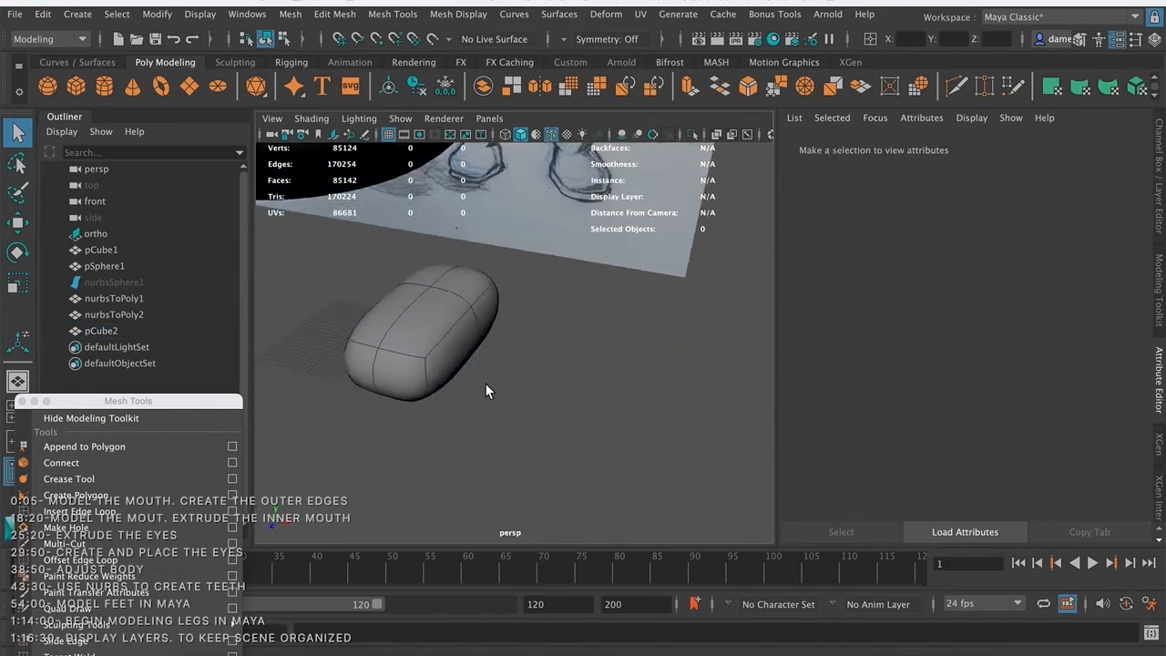
click(473, 319)
key(1)
mouse_move(482, 306)
alt+mouse_down()
mouse_move(413, 295)
mouse_move(464, 263)
mouse_move(463, 293)
mouse_move(476, 294)
alt+mouse_up()
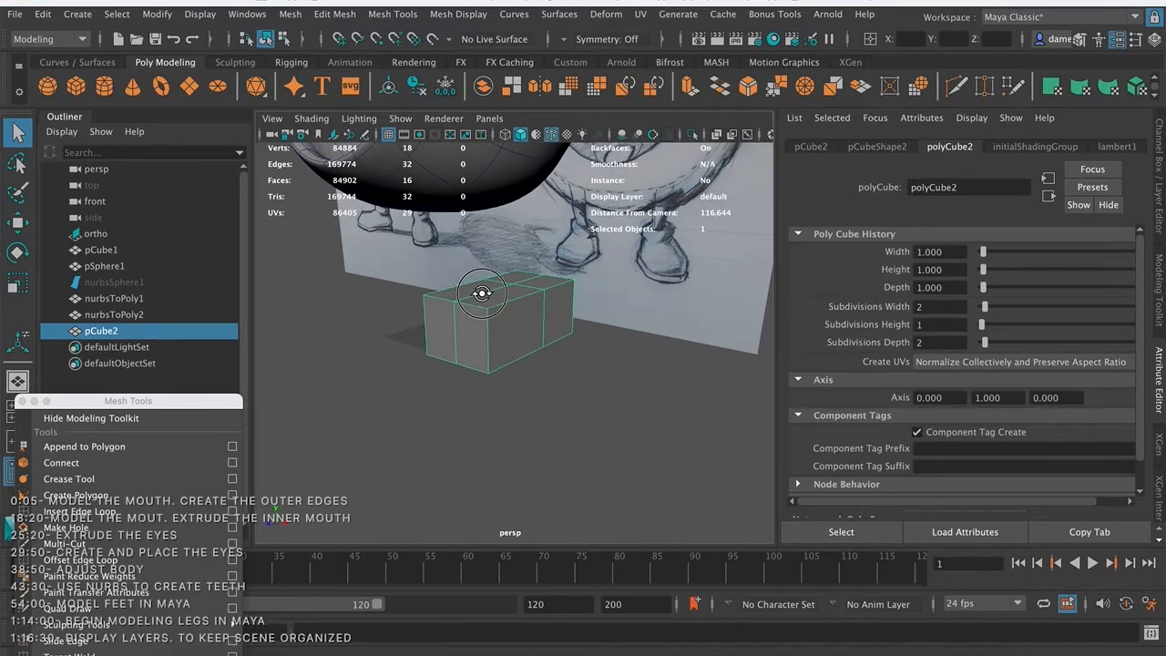
- Compare the box with the sketched shoe in the front view, then return to the perspective view
key(space)
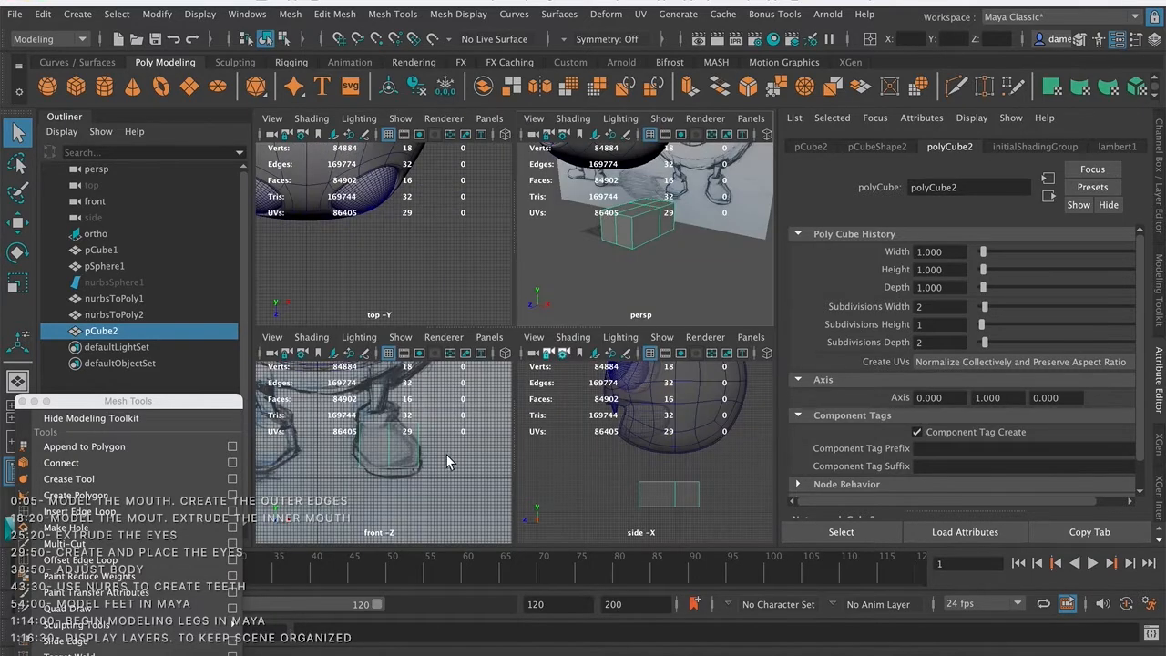
key(space)
alt+middle_drag(532, 296, 510, 333)
alt+right_drag(510, 335, 620, 309)
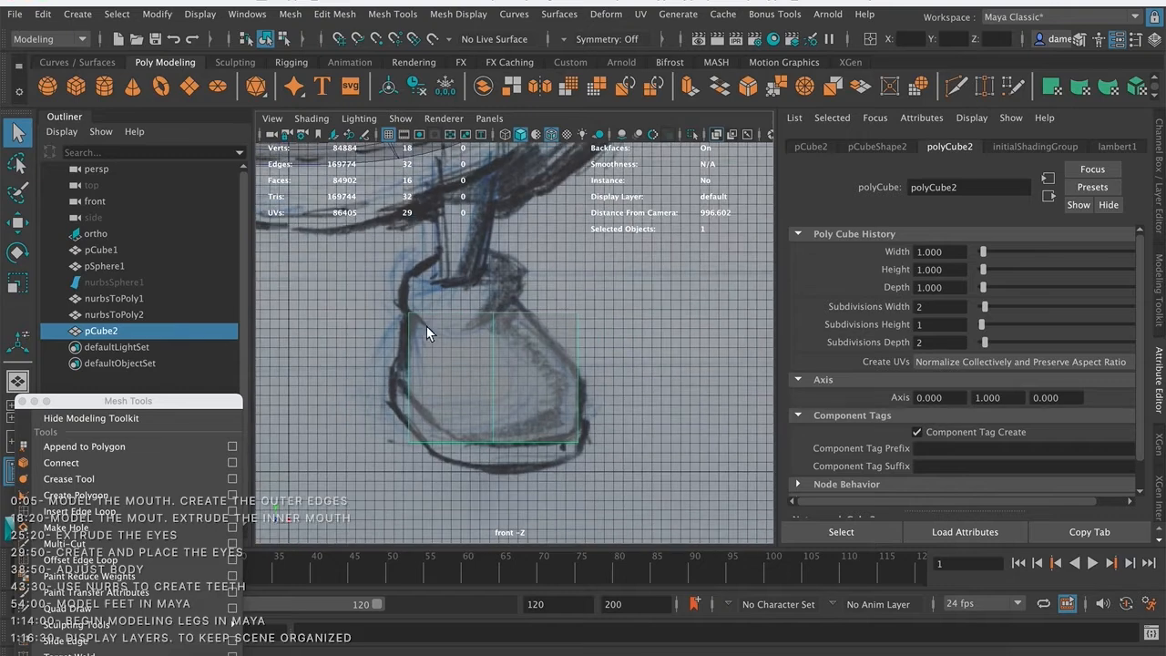
alt+middle_drag(482, 295, 535, 287)
alt+right_drag(535, 287, 464, 303)
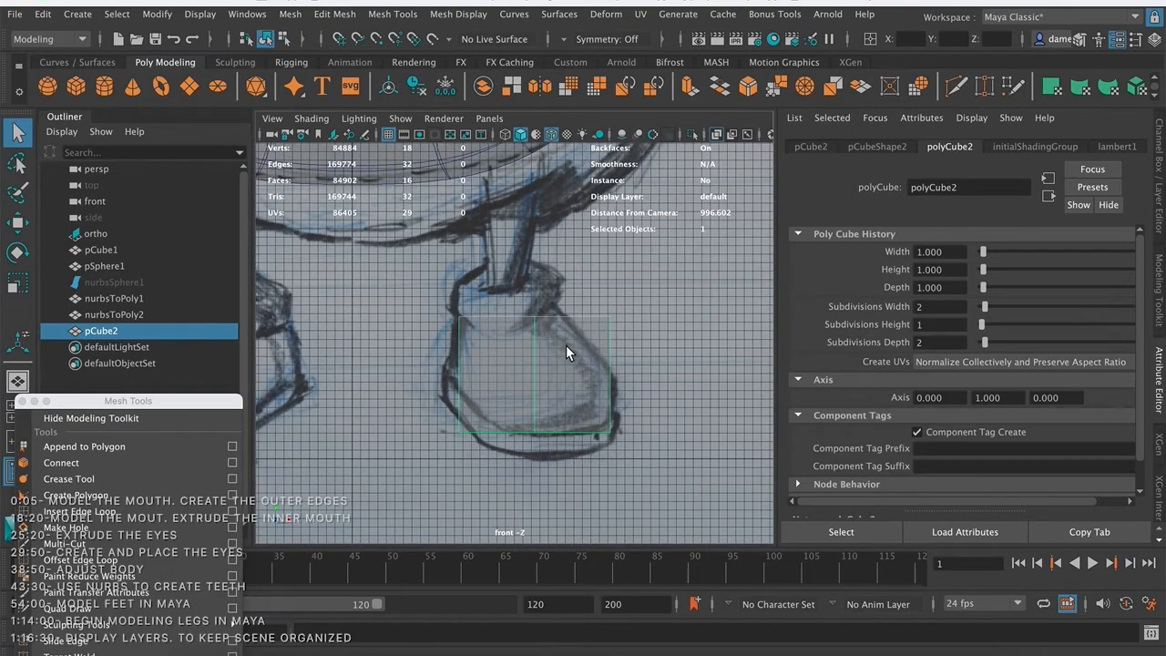
key(space)
key(space)
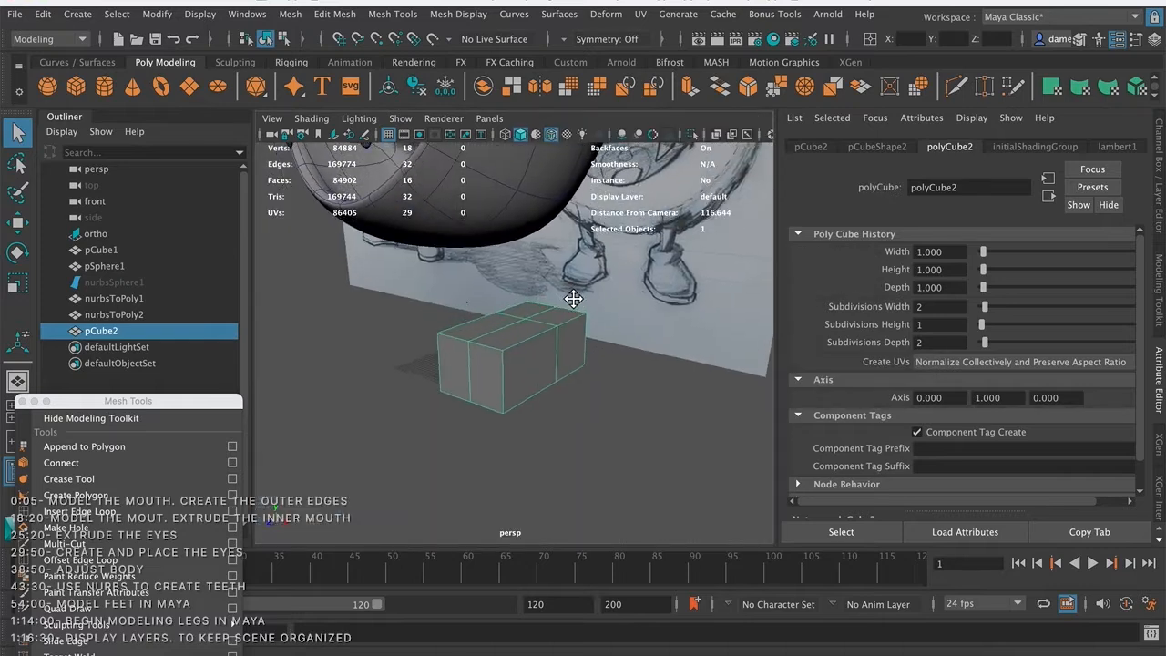
alt+right_drag(473, 315, 571, 291)
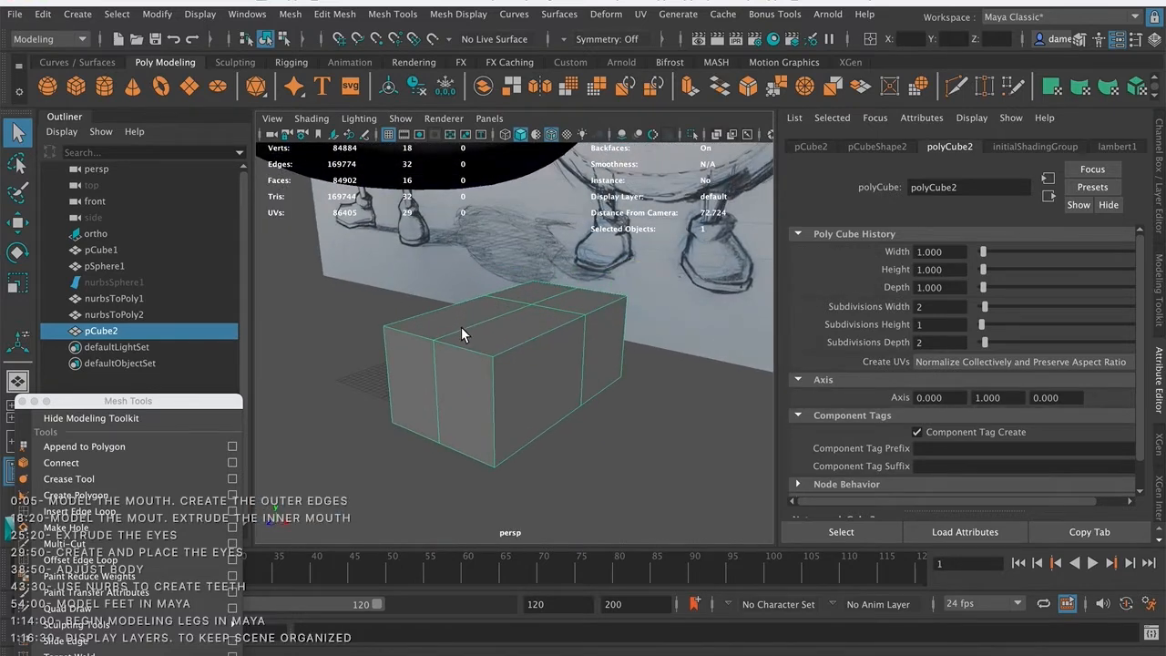
- Lower the two top front edges of the box so the toe section slopes downward
right_drag(452, 352, 446, 189)
click(408, 328)
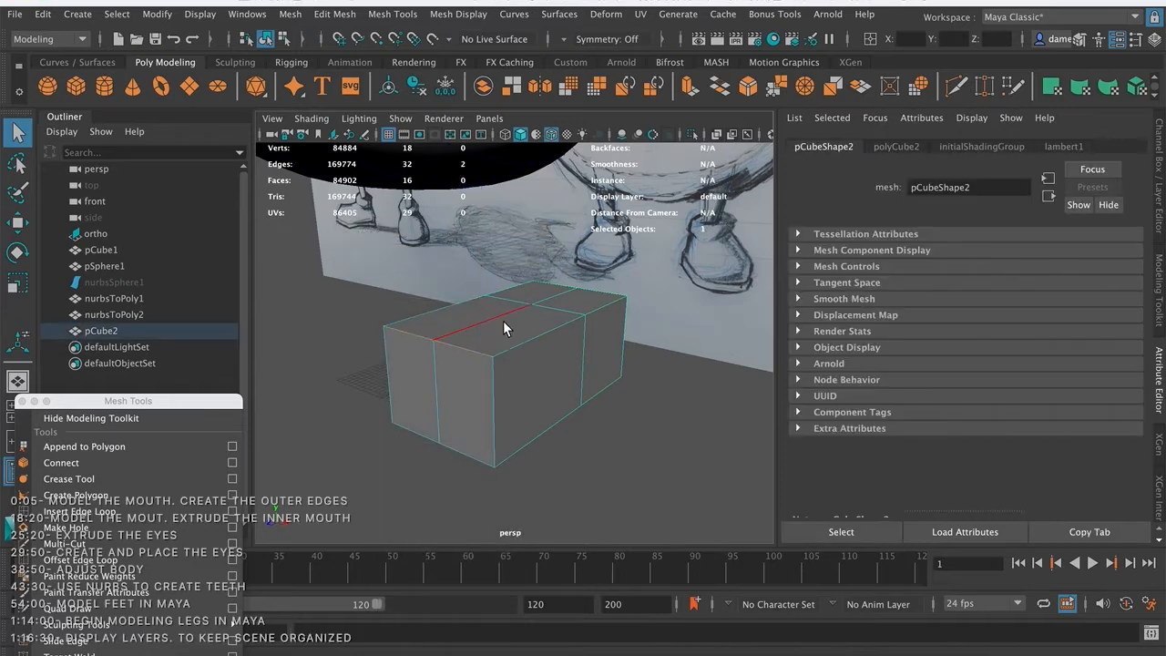
key(w)
alt+drag(507, 304, 592, 345)
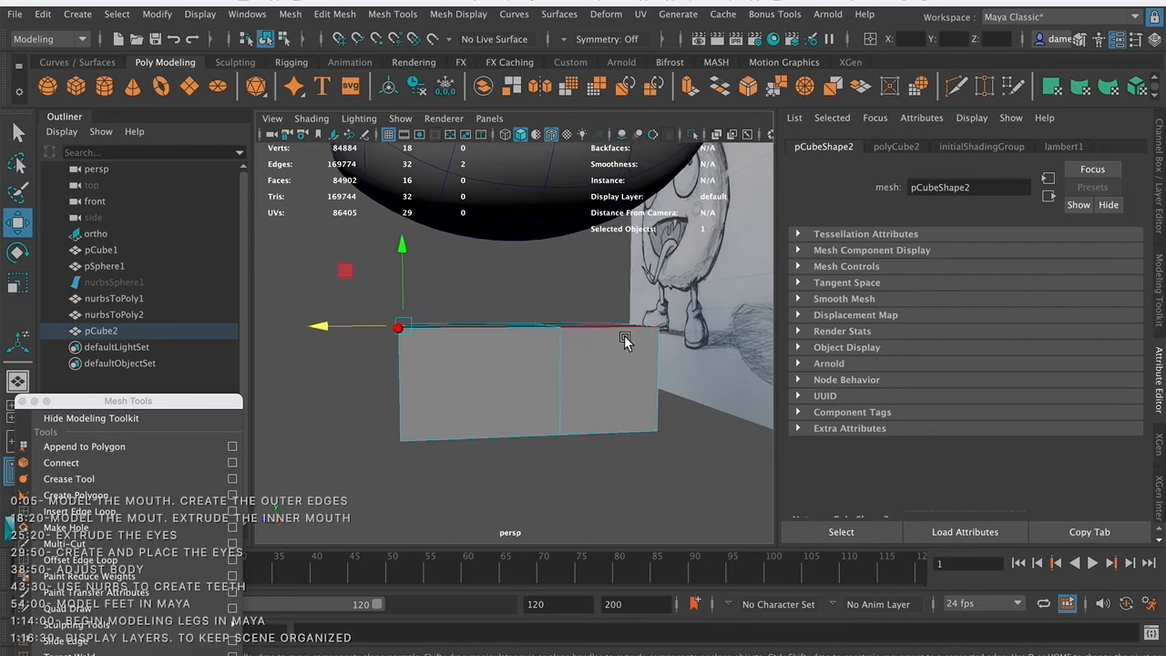
drag(404, 246, 405, 265)
alt+drag(482, 288, 552, 276)
mouse_move(398, 314)
alt+mouse_down()
mouse_move(443, 362)
mouse_move(483, 361)
mouse_move(470, 350)
mouse_move(488, 335)
mouse_move(583, 337)
mouse_move(555, 361)
alt+mouse_up()
key(q)
mouse_move(415, 401)
alt+mouse_down()
mouse_move(440, 398)
mouse_move(439, 376)
alt+mouse_up()
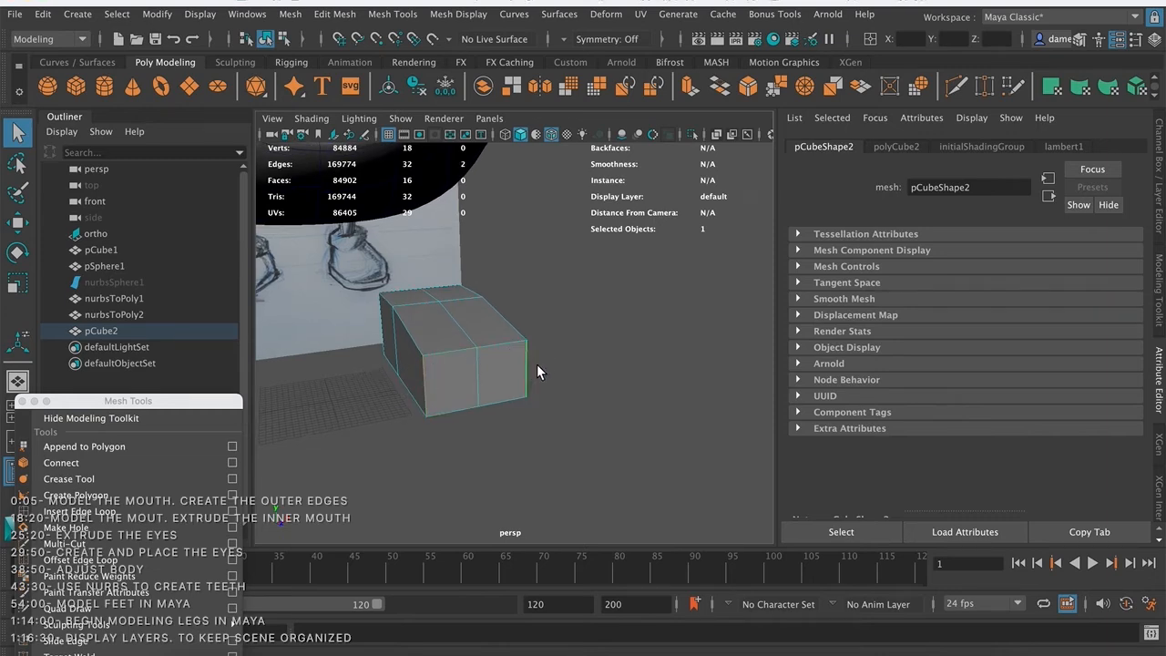
- Scale the two vertical corner edges at the toe end closer together to narrow the toe
alt+drag(537, 367, 553, 395)
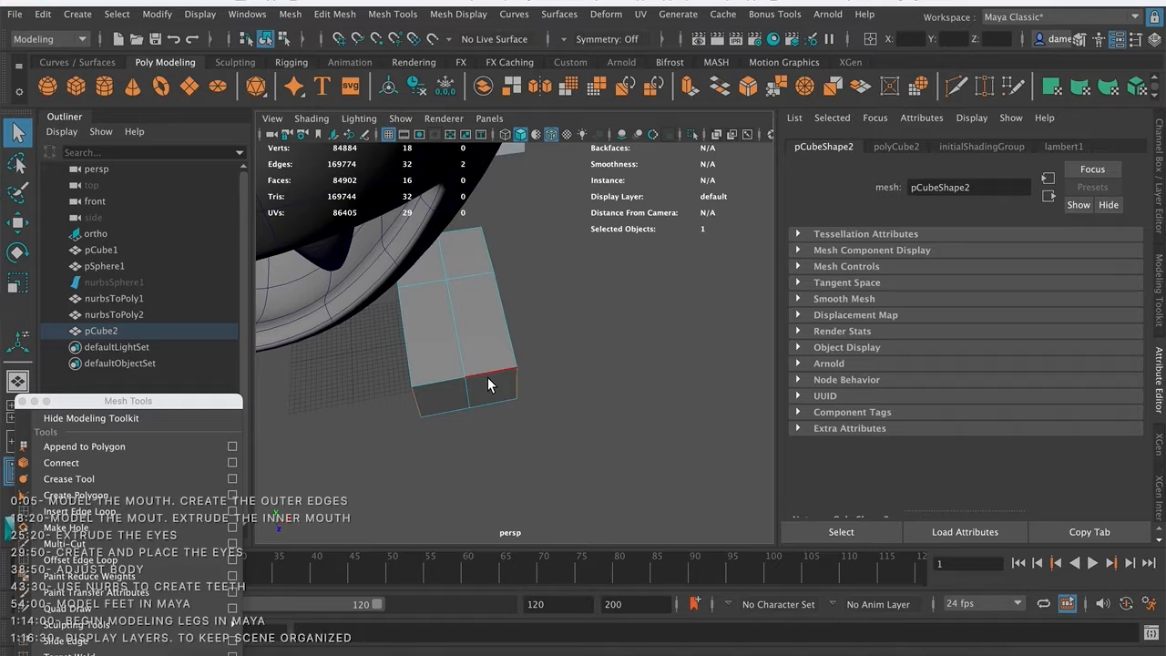
key(e)
key(r)
alt+drag(519, 392, 502, 344)
alt+drag(559, 377, 563, 385)
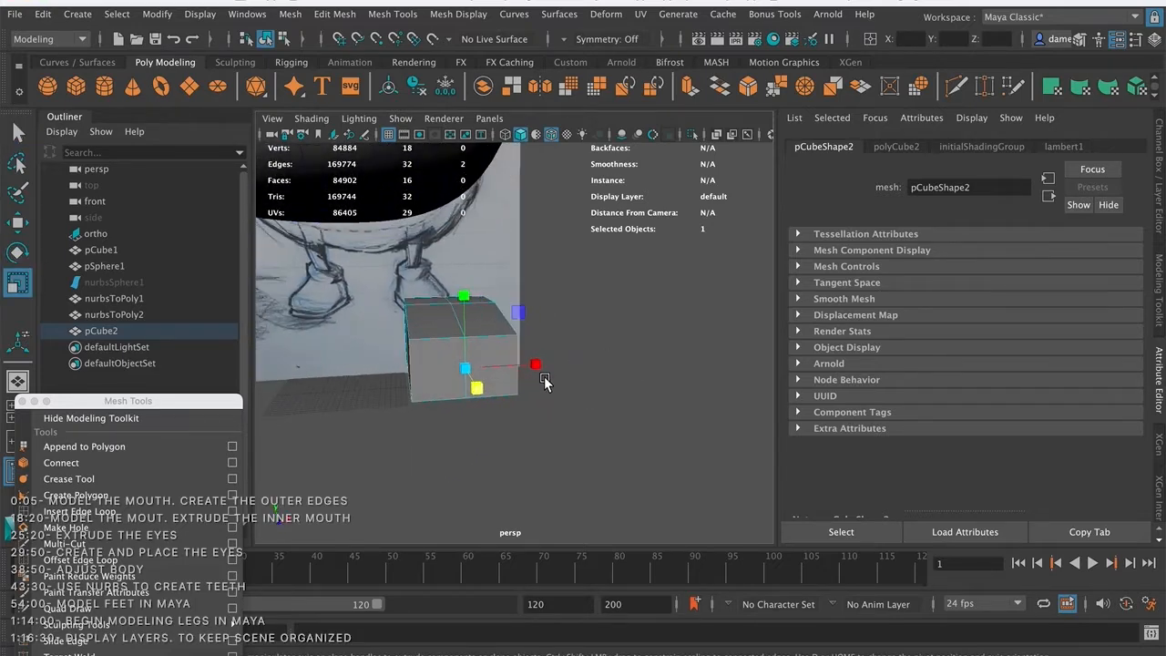
mouse_move(398, 369)
alt+mouse_down()
mouse_move(424, 351)
mouse_move(444, 355)
alt+mouse_up()
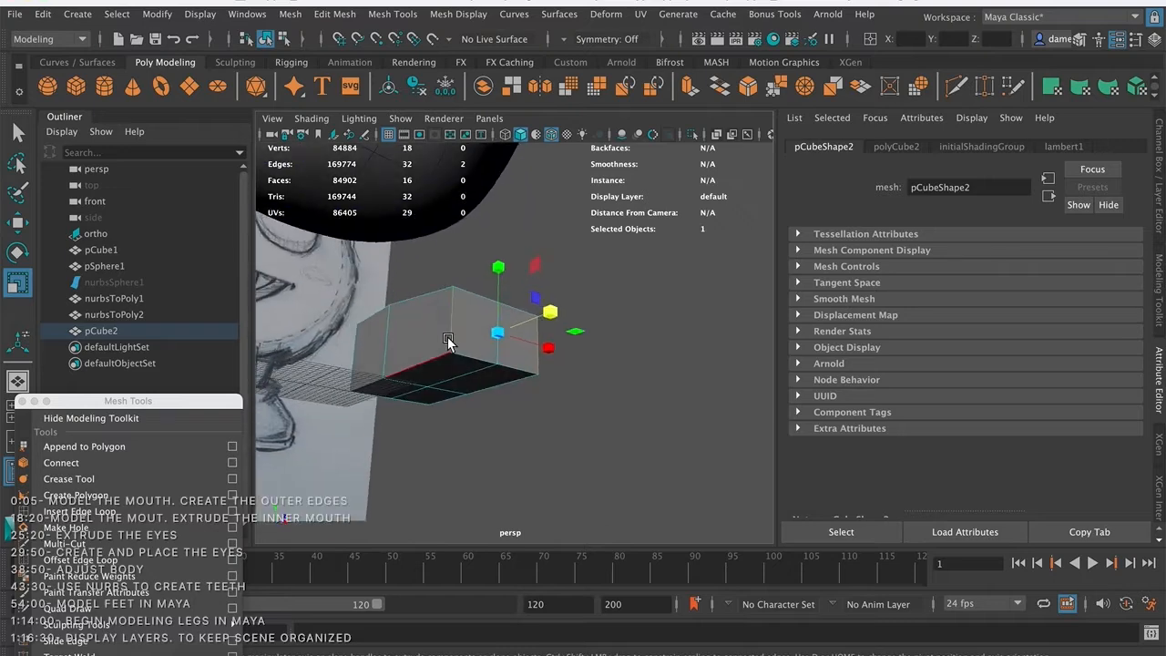
alt+drag(564, 354, 528, 340)
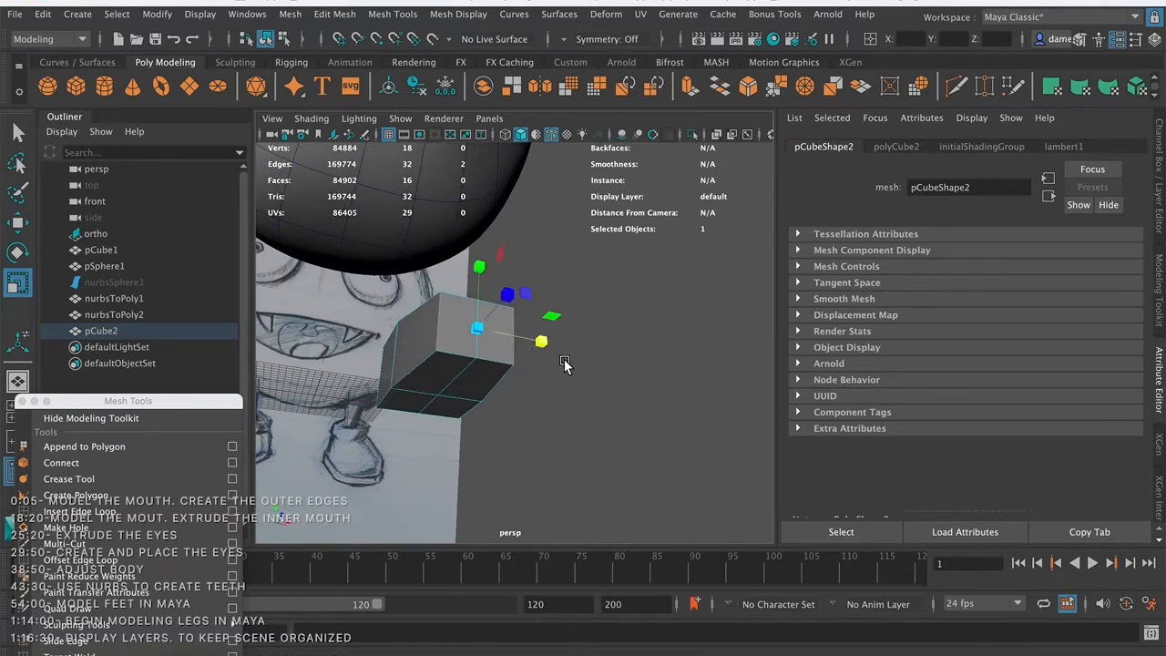
click(536, 410)
alt+drag(593, 385, 560, 362)
- Scale the two vertical corner edges at the heel end closer together to narrow the heel
click(515, 388)
key(q)
alt+drag(631, 343, 596, 382)
shift+click(655, 361)
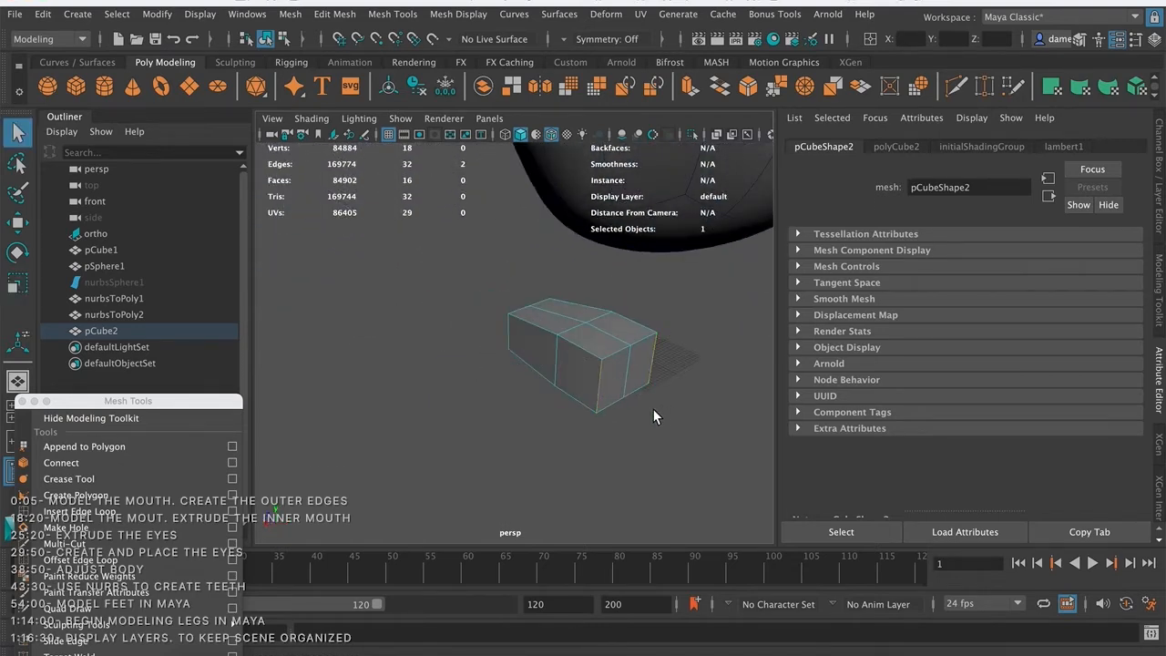
key(r)
mouse_move(572, 397)
mouse_down()
mouse_move(588, 394)
mouse_move(534, 403)
mouse_move(577, 391)
mouse_move(632, 398)
mouse_move(471, 353)
mouse_up()
key(q)
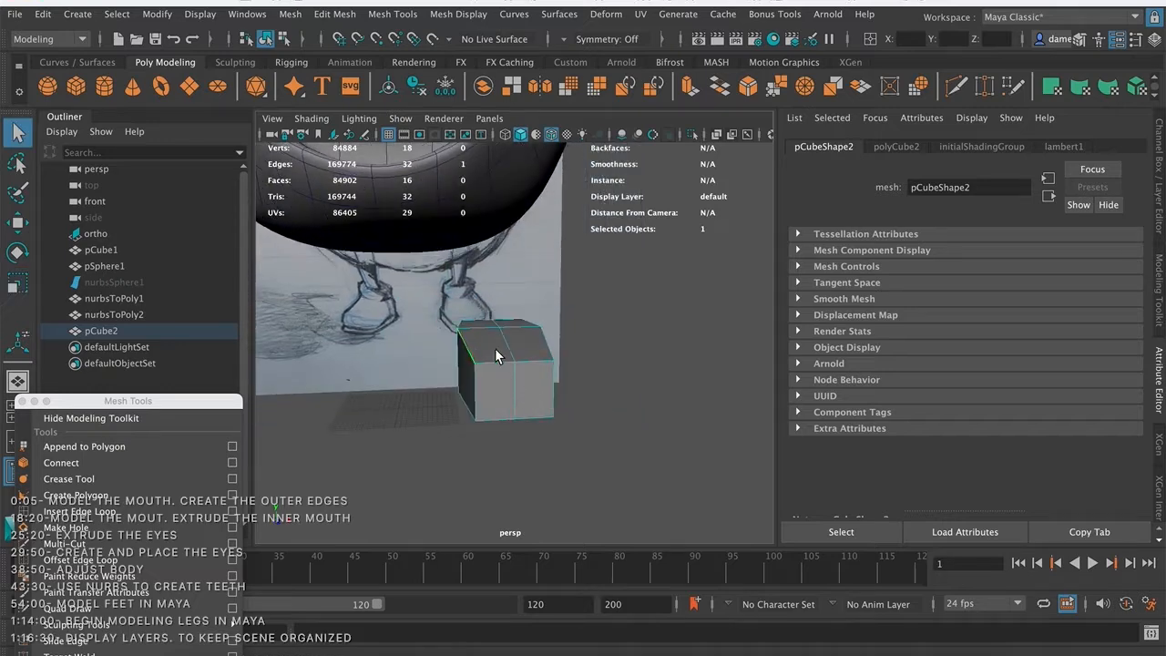
- Lower the two upper side edges of the toe section below its center line
shift+click(550, 344)
alt+drag(550, 345, 628, 370)
key(w)
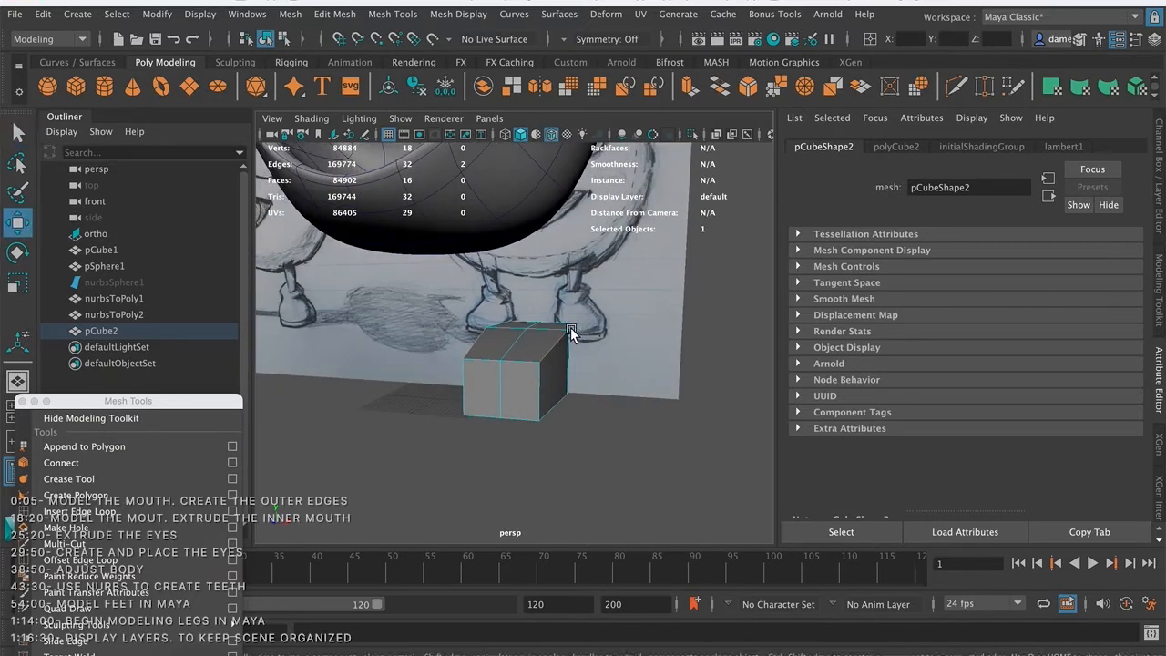
drag(523, 262, 512, 276)
mouse_move(656, 368)
alt+mouse_down()
mouse_move(629, 373)
mouse_move(659, 377)
mouse_move(643, 385)
alt+mouse_up()
key(q)
alt+drag(546, 356, 471, 321)
right_drag(469, 314, 410, 244)
mouse_move(437, 273)
alt+mouse_down()
mouse_move(449, 337)
mouse_move(584, 341)
mouse_move(607, 363)
mouse_move(520, 367)
mouse_move(580, 398)
mouse_move(613, 398)
mouse_move(533, 385)
mouse_move(548, 397)
mouse_move(578, 383)
mouse_move(540, 378)
alt+mouse_up()
click(449, 332)
click(544, 372)
click(548, 397)
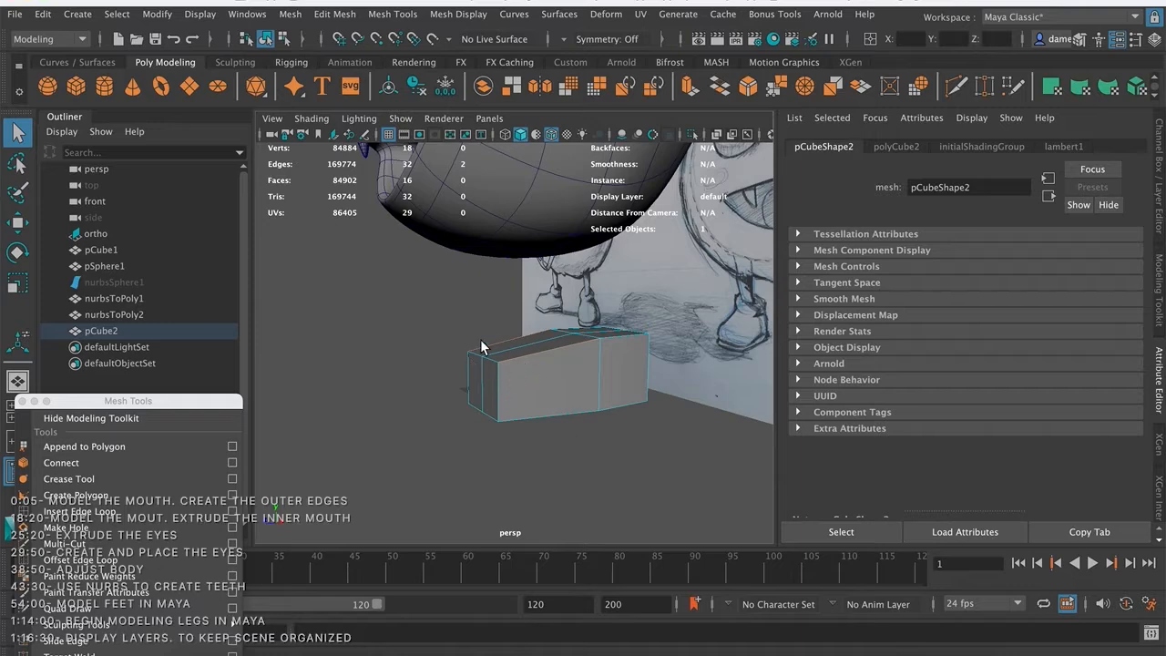
mouse_move(543, 311)
alt+mouse_down()
mouse_move(533, 345)
mouse_move(548, 377)
mouse_move(461, 352)
mouse_move(652, 344)
mouse_move(520, 304)
mouse_move(520, 346)
mouse_move(476, 346)
mouse_move(468, 364)
alt+mouse_up()
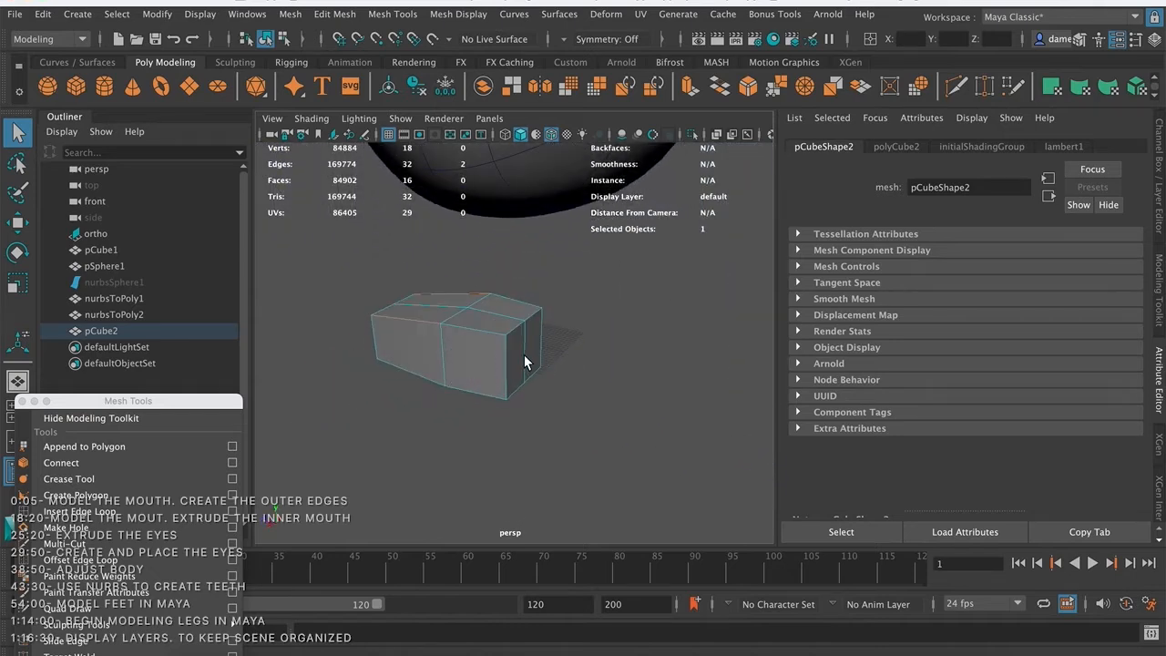
- Move the center vertical edge of the heel outward to round the back of the shoe
click(524, 361)
right_drag(521, 342, 523, 186)
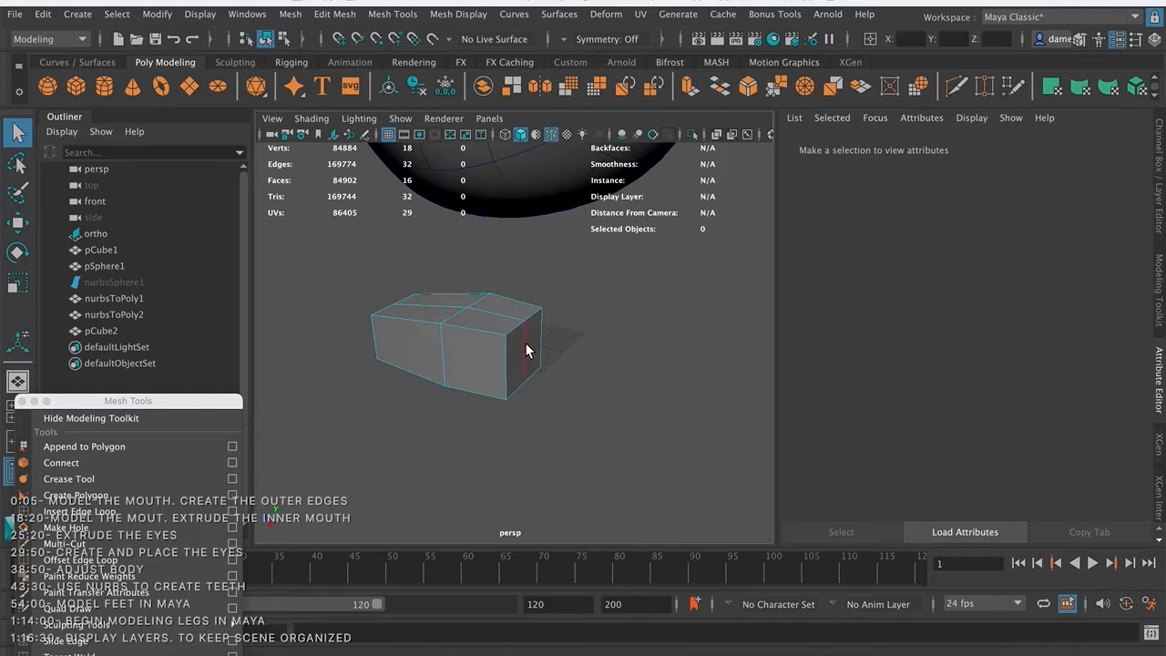
click(526, 346)
key(w)
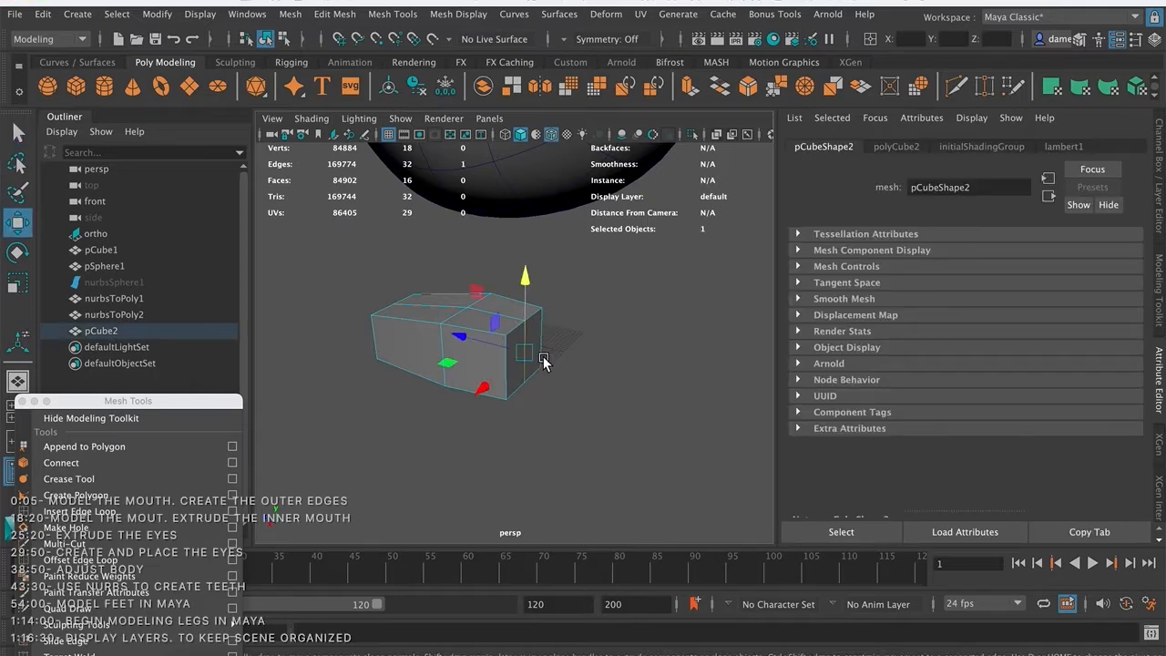
drag(458, 329, 468, 338)
mouse_move(553, 455)
alt+mouse_down()
mouse_move(593, 394)
mouse_move(614, 409)
mouse_move(593, 447)
mouse_move(562, 341)
mouse_move(542, 329)
mouse_move(524, 365)
mouse_move(404, 351)
mouse_move(501, 385)
mouse_move(535, 376)
mouse_move(491, 273)
mouse_move(516, 299)
mouse_move(489, 323)
mouse_move(462, 323)
mouse_move(505, 304)
mouse_move(402, 311)
mouse_move(454, 293)
alt+mouse_up()
key(q)
- Extrude the two top faces of the heel section upward with a local Z translation of 7.246
right_drag(459, 285, 460, 284)
click(459, 284)
alt+drag(488, 324, 412, 327)
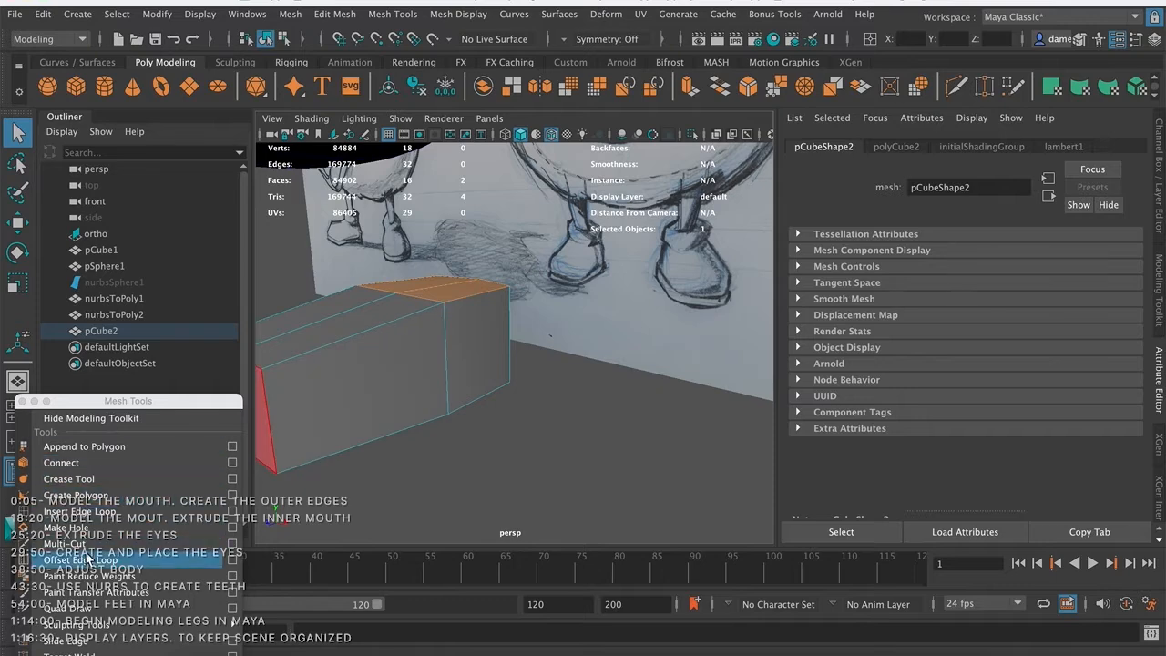
click(1158, 290)
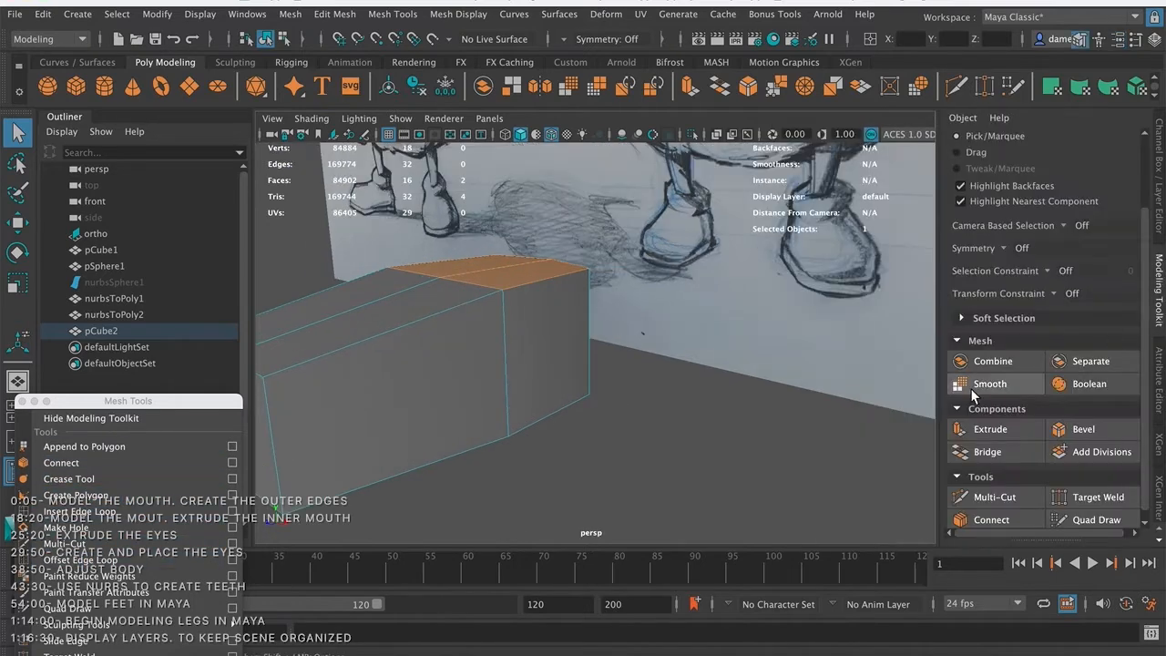
click(998, 431)
alt+drag(663, 348, 791, 339)
drag(647, 313, 647, 255)
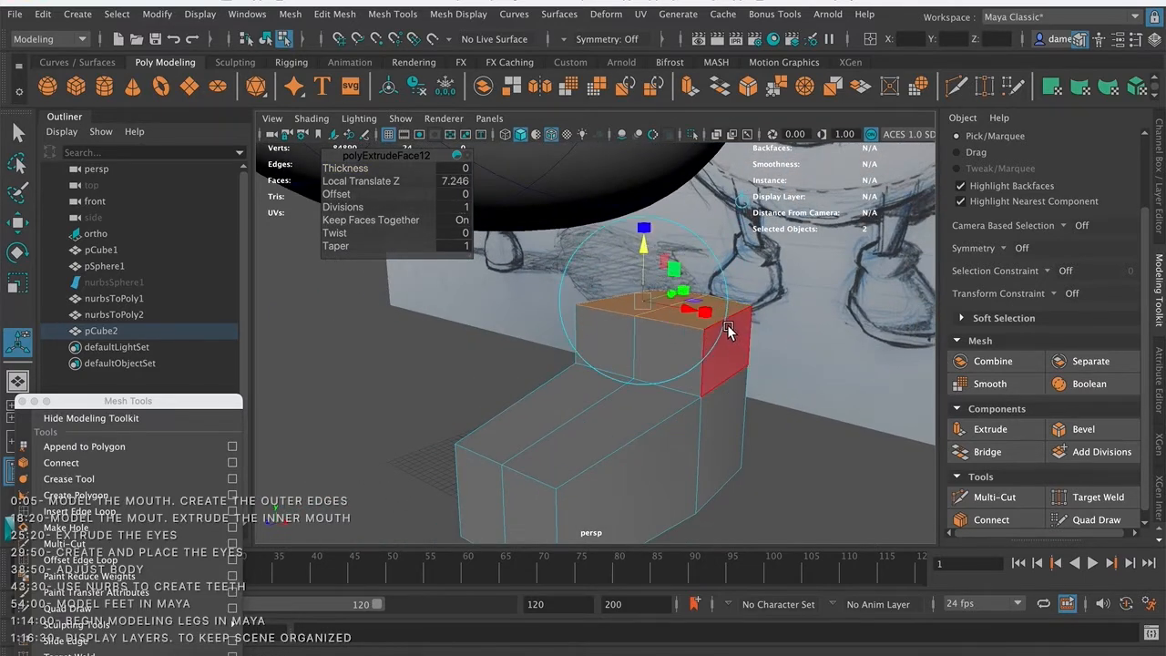
key(space)
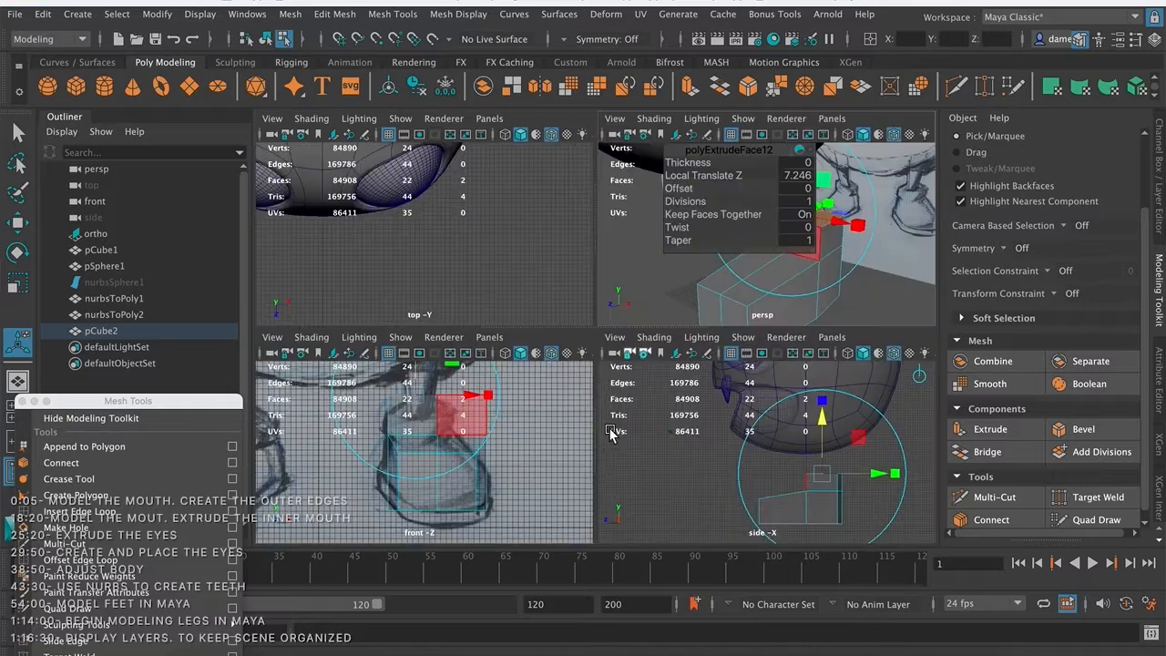
- Lower the extruded ankle section to a local Z translation of 6.638 in the front view
key(space)
alt+middle_drag(563, 360, 540, 421)
scroll(581, 362, down, 1)
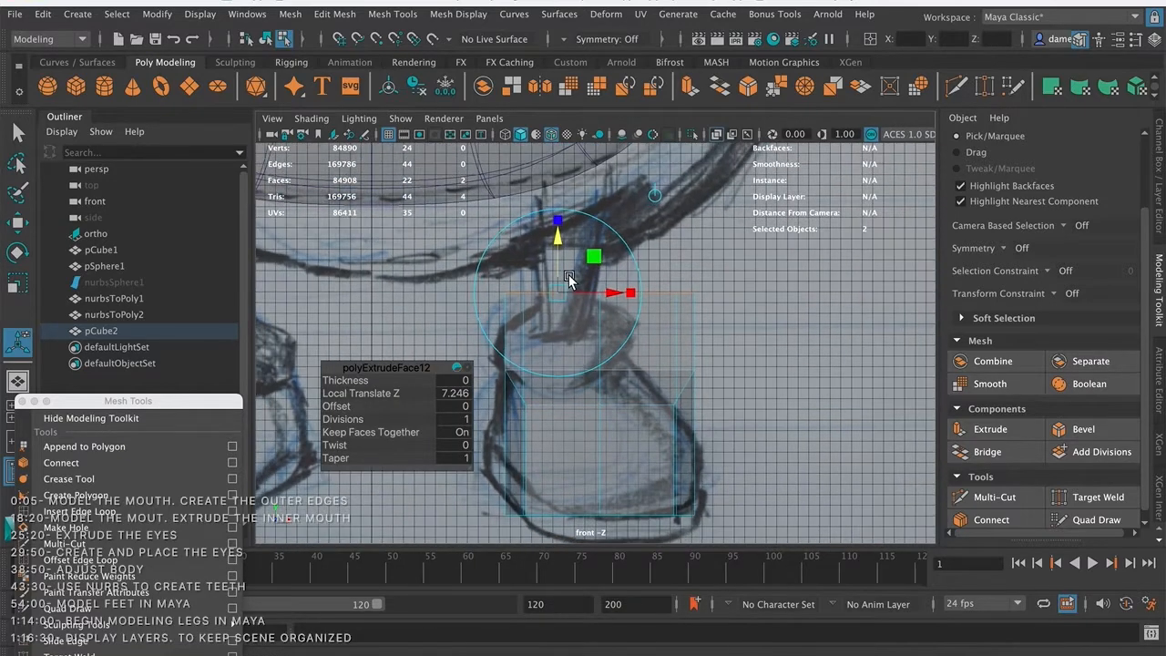
drag(557, 240, 555, 254)
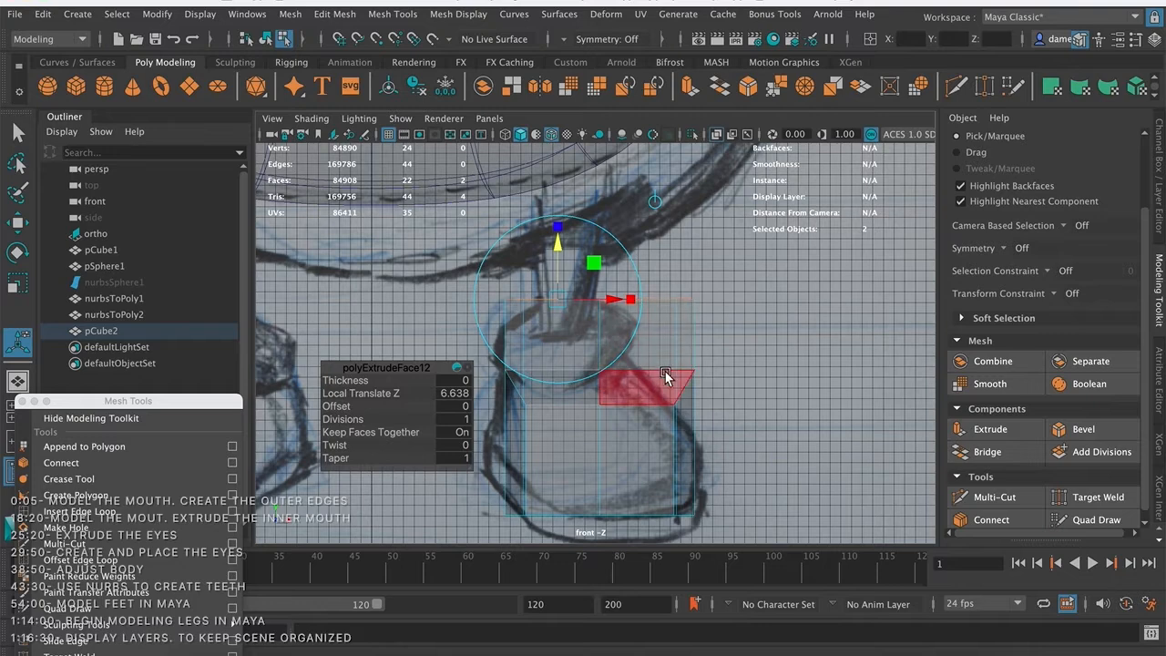
- Scale the whole shoe down uniformly and shift it sideways over the foot in the front reference sketch
key(q)
right_drag(598, 349, 623, 339)
click(623, 339)
key(w)
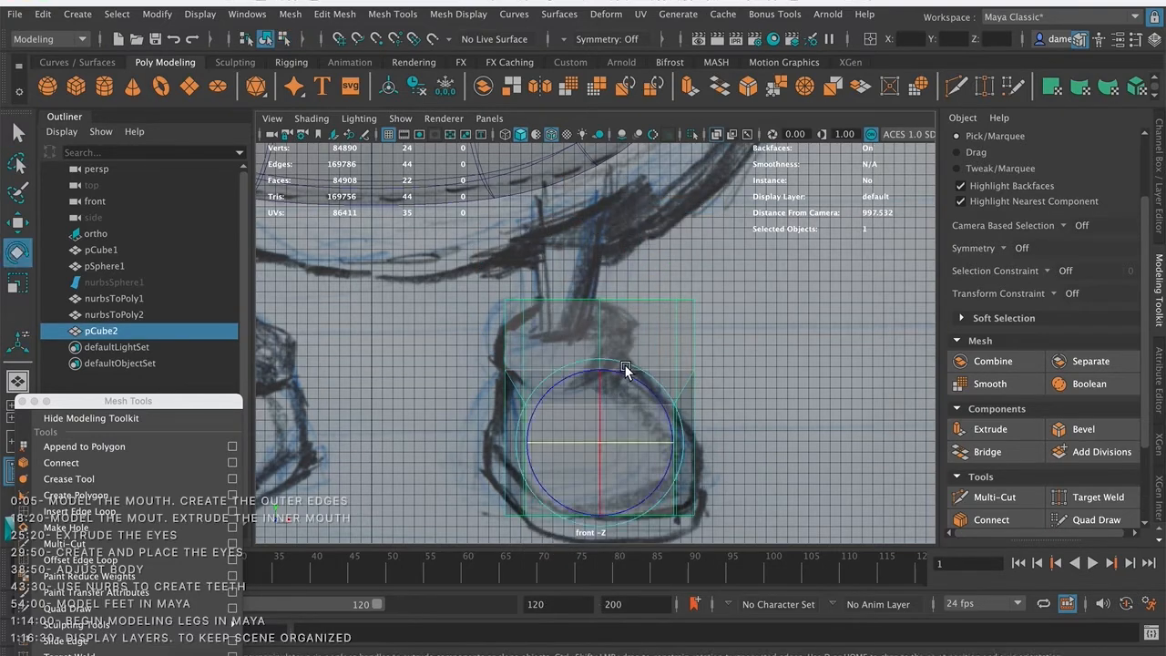
drag(599, 446, 550, 466)
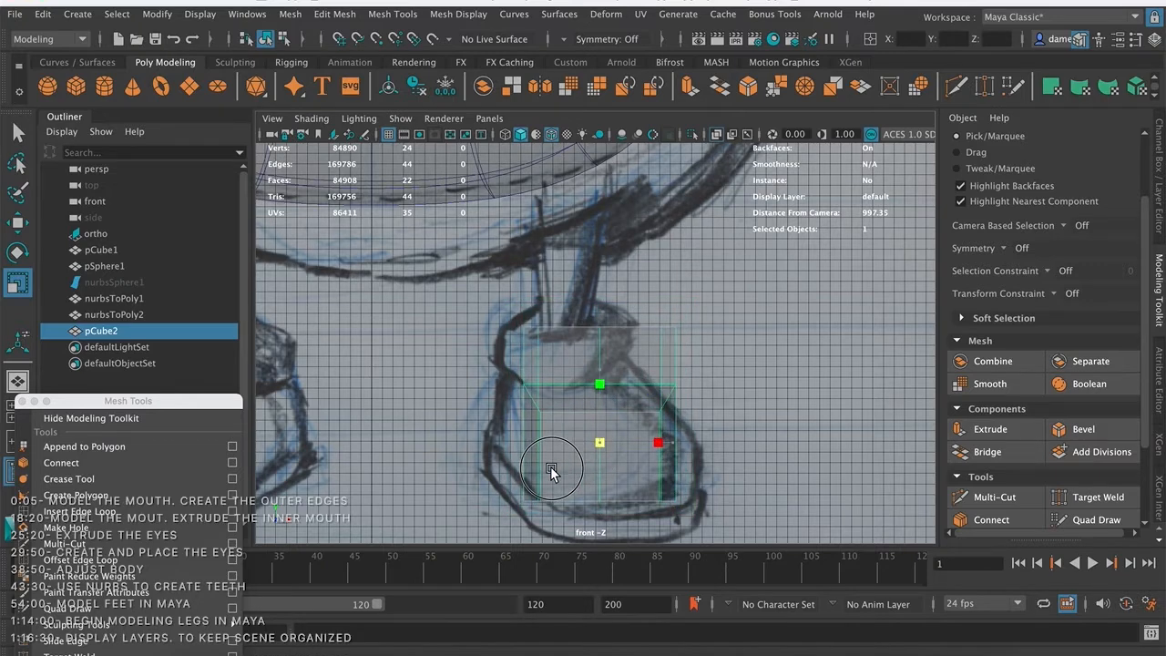
key(w)
drag(678, 454, 649, 444)
- Preview the shoe smoothed in the perspective view, then return it to the unsmoothed display
key(space)
key(space)
alt+drag(617, 299, 664, 337)
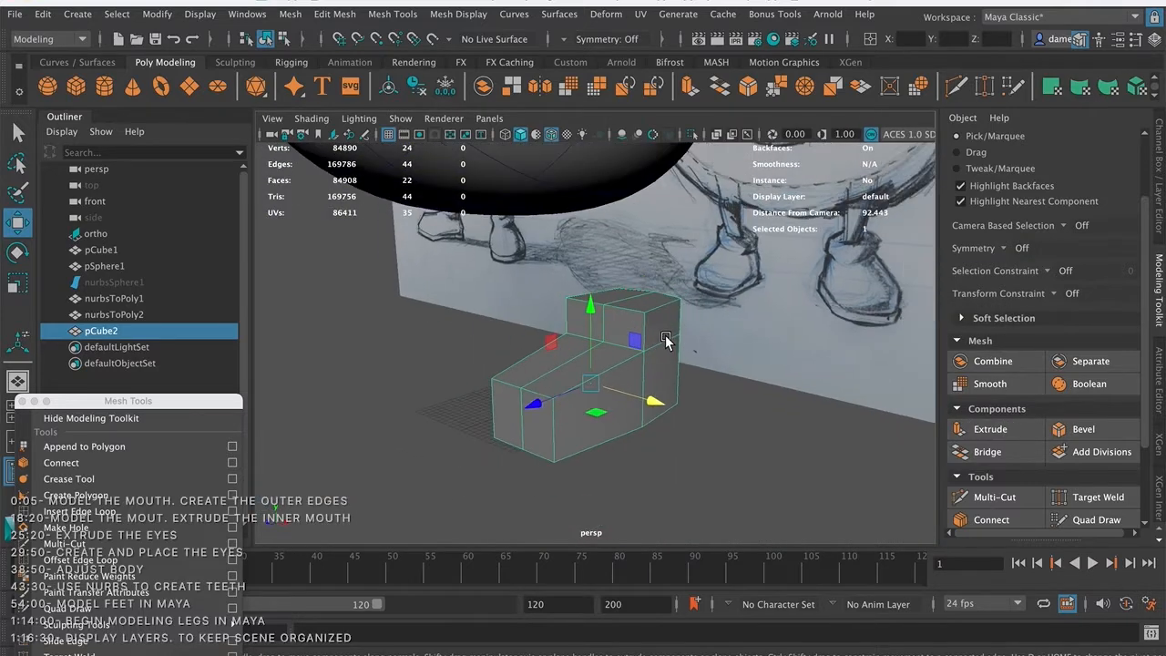
key(3)
mouse_move(739, 427)
alt+mouse_down()
mouse_move(801, 425)
mouse_move(737, 424)
alt+mouse_up()
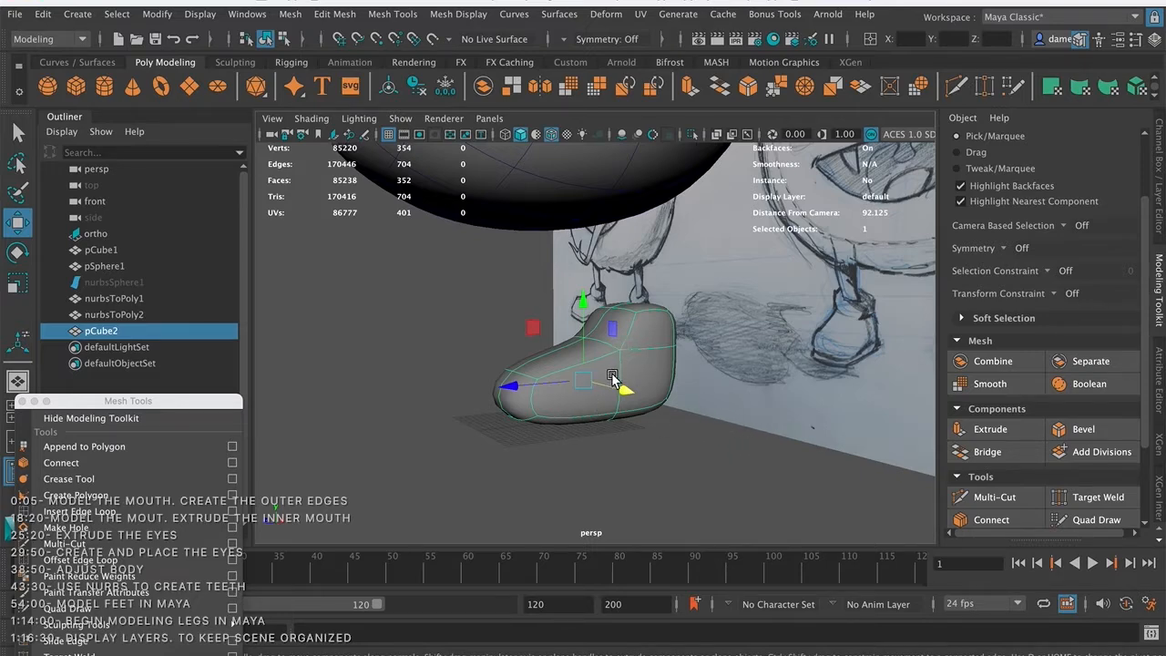
click(666, 443)
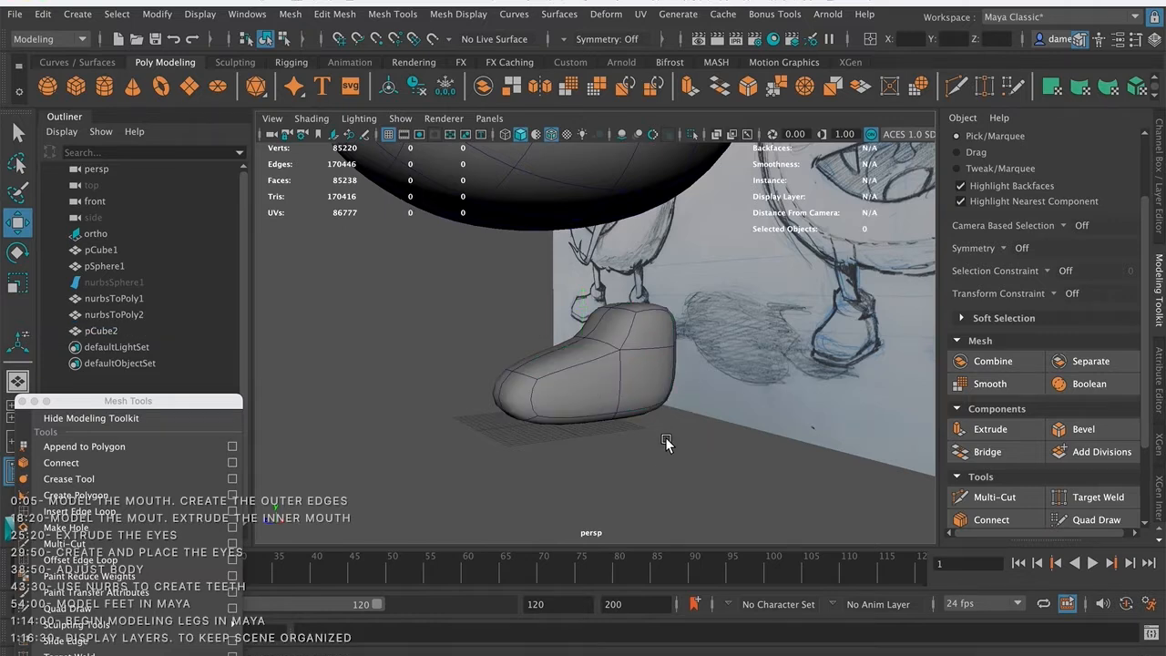
click(615, 375)
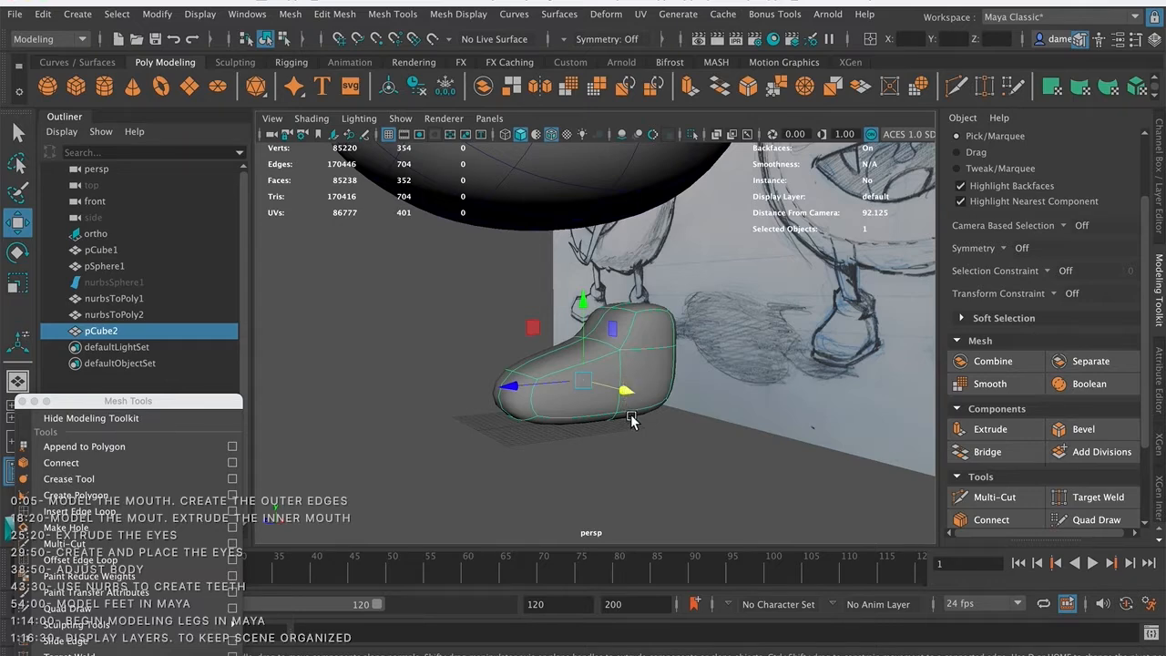
key(ctrl+z)
- Move the center vertical edge of the toe forward to round the front of the shoe
alt+drag(597, 428, 570, 442)
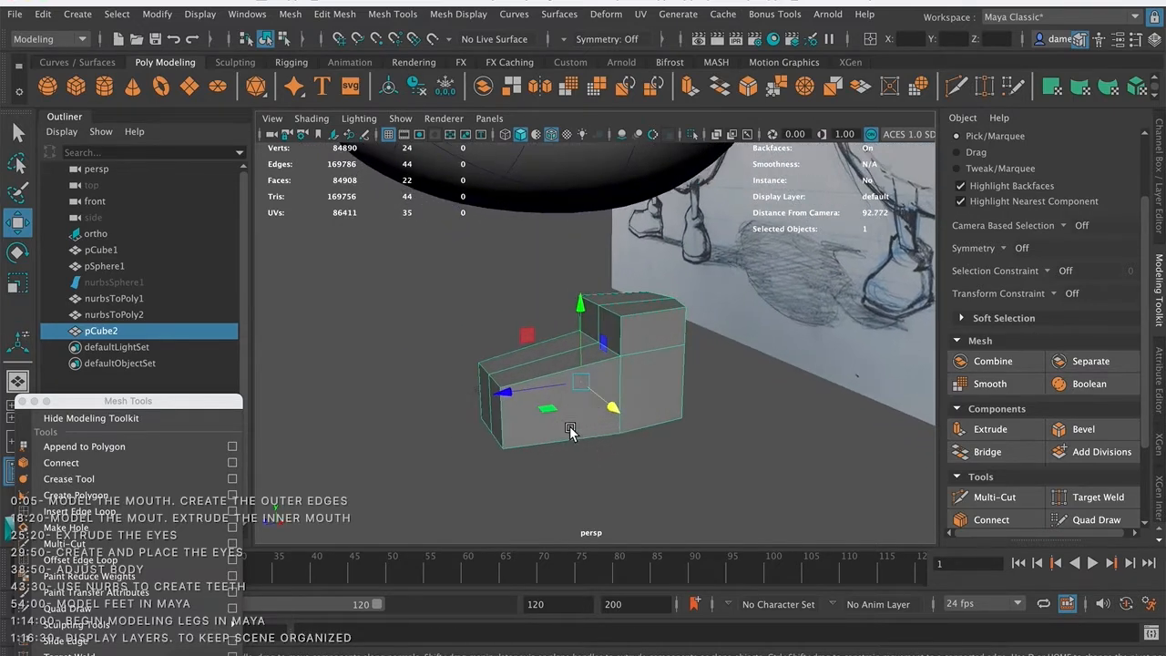
alt+right_drag(670, 346, 632, 366)
alt+drag(632, 366, 660, 383)
key(q)
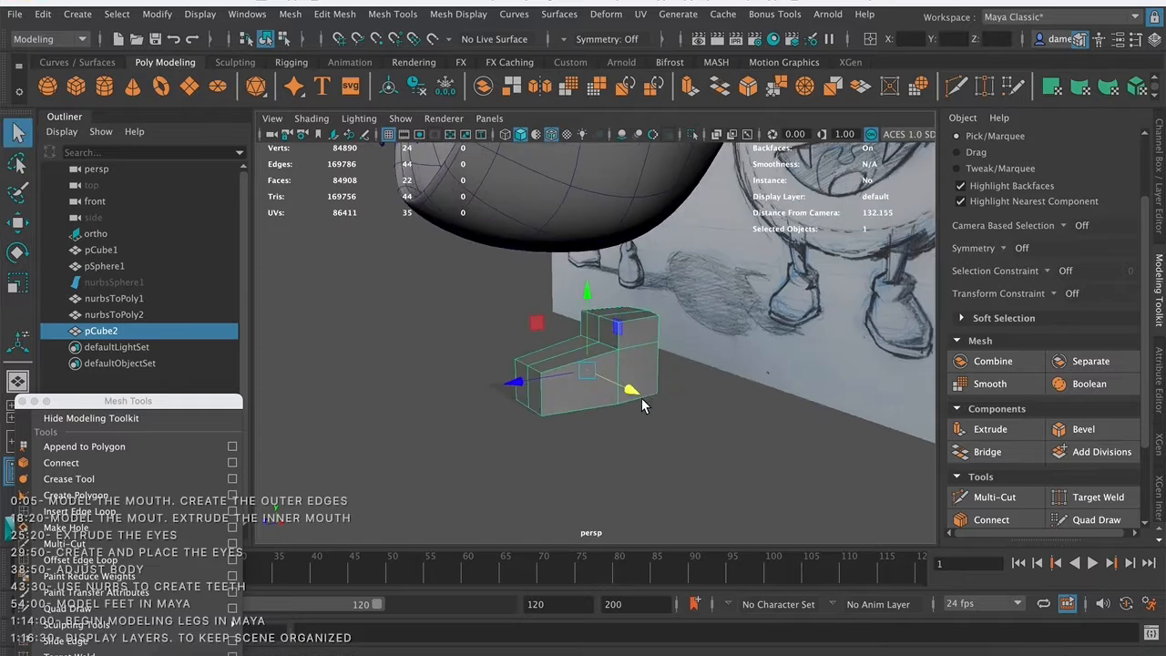
alt+middle_drag(568, 374, 570, 321)
alt+right_drag(570, 320, 621, 307)
alt+drag(621, 308, 671, 334)
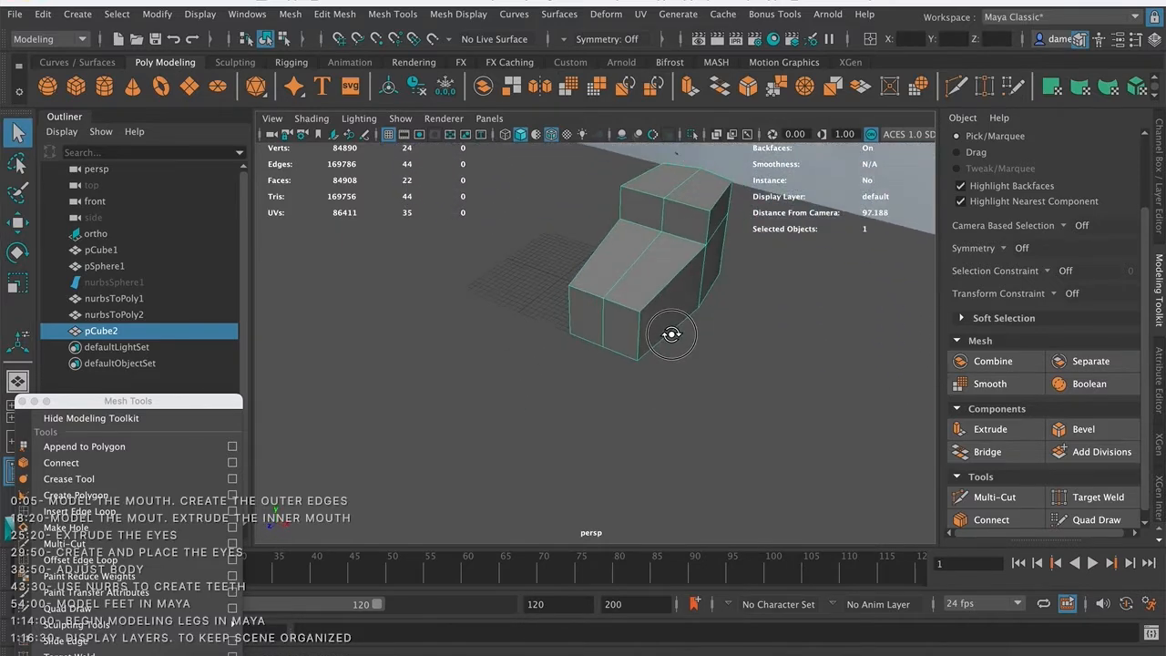
right_drag(602, 328, 604, 187)
click(604, 320)
alt+drag(604, 321, 646, 378)
key(w)
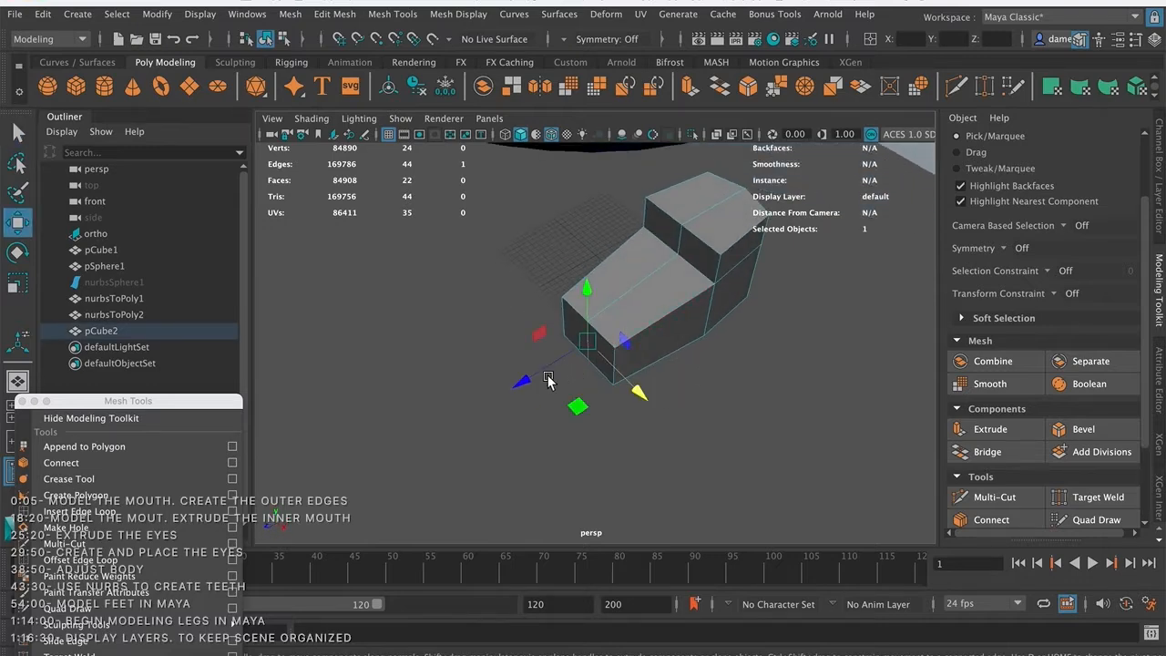
mouse_move(546, 391)
alt+mouse_down()
mouse_move(652, 353)
mouse_move(629, 334)
mouse_move(614, 337)
mouse_move(697, 290)
mouse_move(711, 307)
mouse_move(742, 287)
mouse_move(715, 319)
mouse_move(641, 341)
mouse_move(573, 298)
mouse_move(593, 312)
mouse_move(568, 312)
mouse_move(594, 318)
mouse_move(627, 306)
mouse_move(615, 319)
mouse_move(639, 337)
alt+mouse_up()
key(q)
key(w)
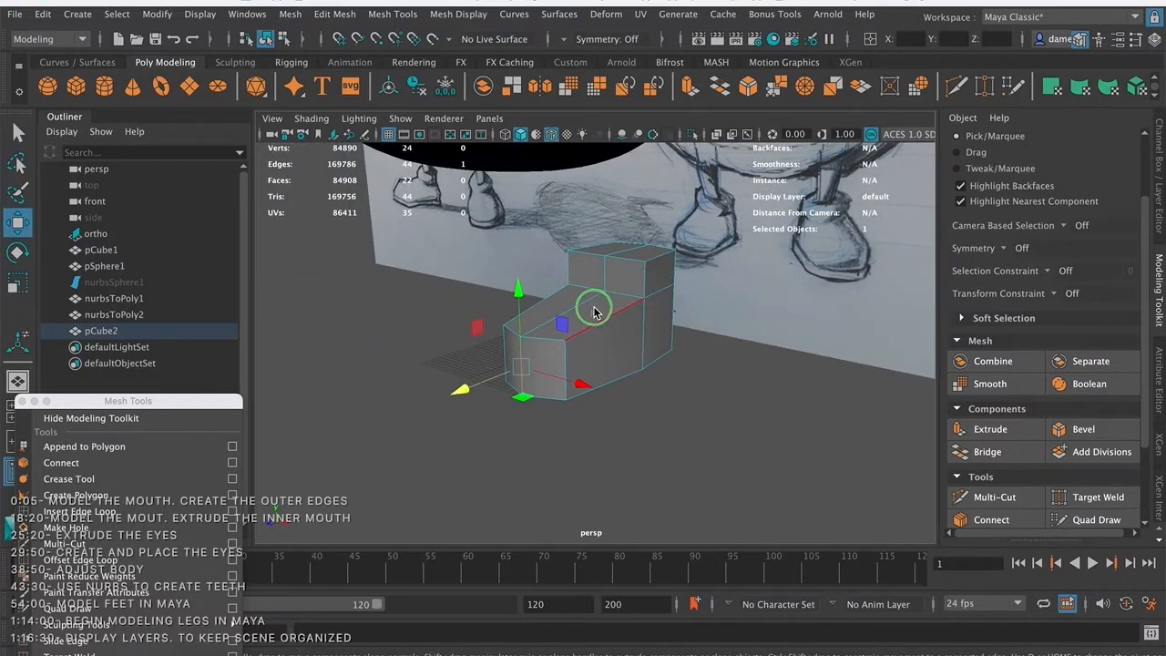
- Try to insert a horizontal edge loop around the lower part of the shoe with the Insert Edge Loop tool
right_drag(653, 246, 672, 208)
click(744, 332)
click(618, 341)
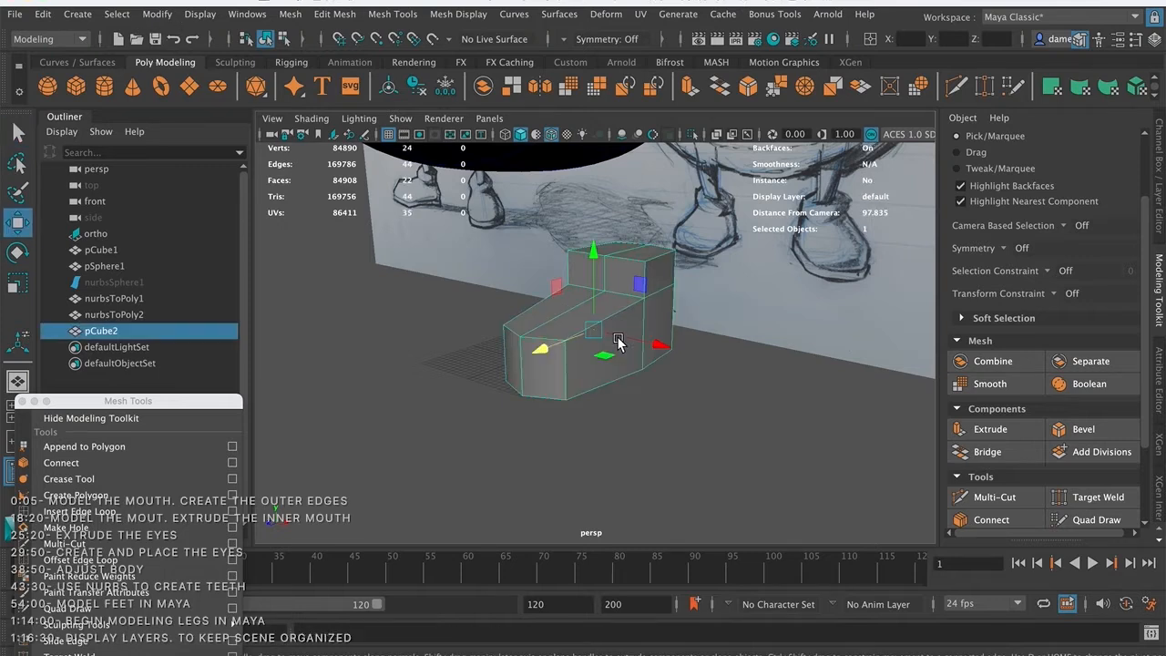
click(121, 516)
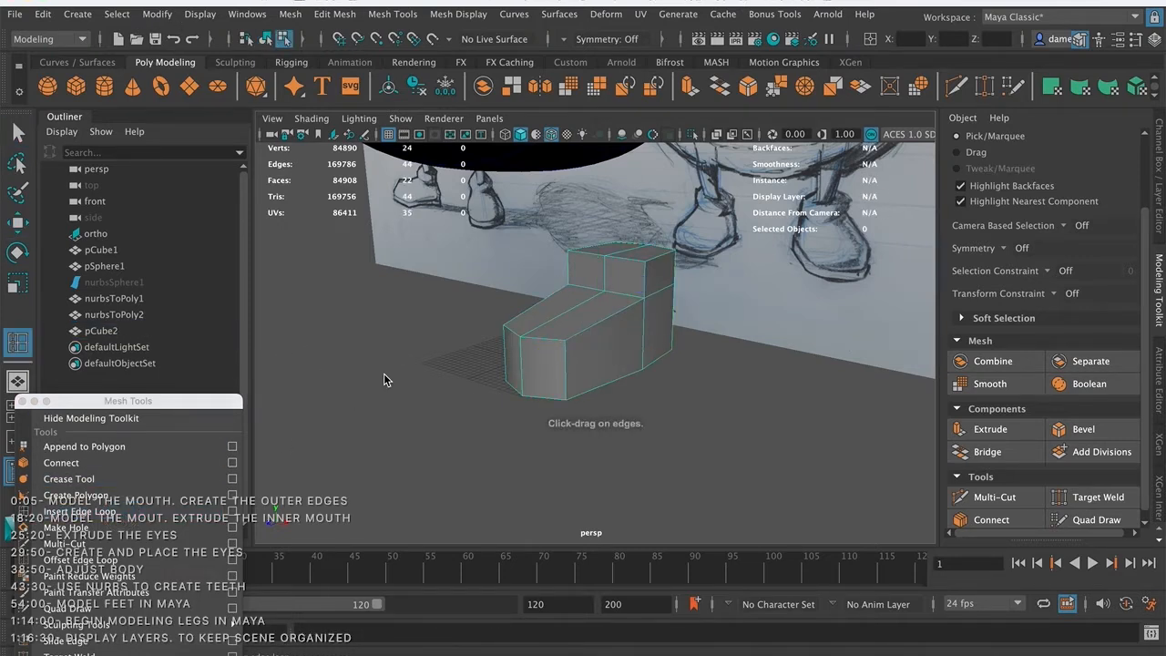
click(564, 372)
mouse_move(620, 393)
alt+mouse_down()
mouse_move(695, 414)
mouse_move(567, 406)
mouse_move(460, 423)
mouse_move(447, 410)
mouse_move(550, 398)
mouse_move(702, 408)
alt+mouse_up()
key(ctrl+z)
alt+drag(584, 426, 615, 436)
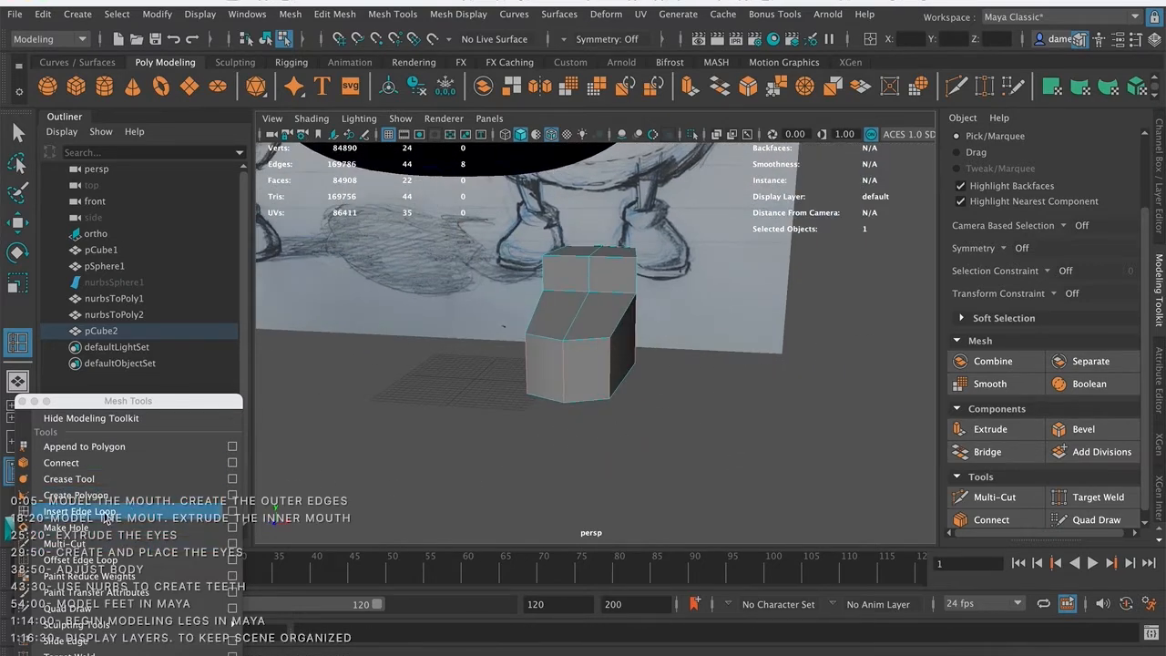
- Cut a horizontal edge loop around the lower part of the shoe at about mid-height with Multi-Cut
click(996, 497)
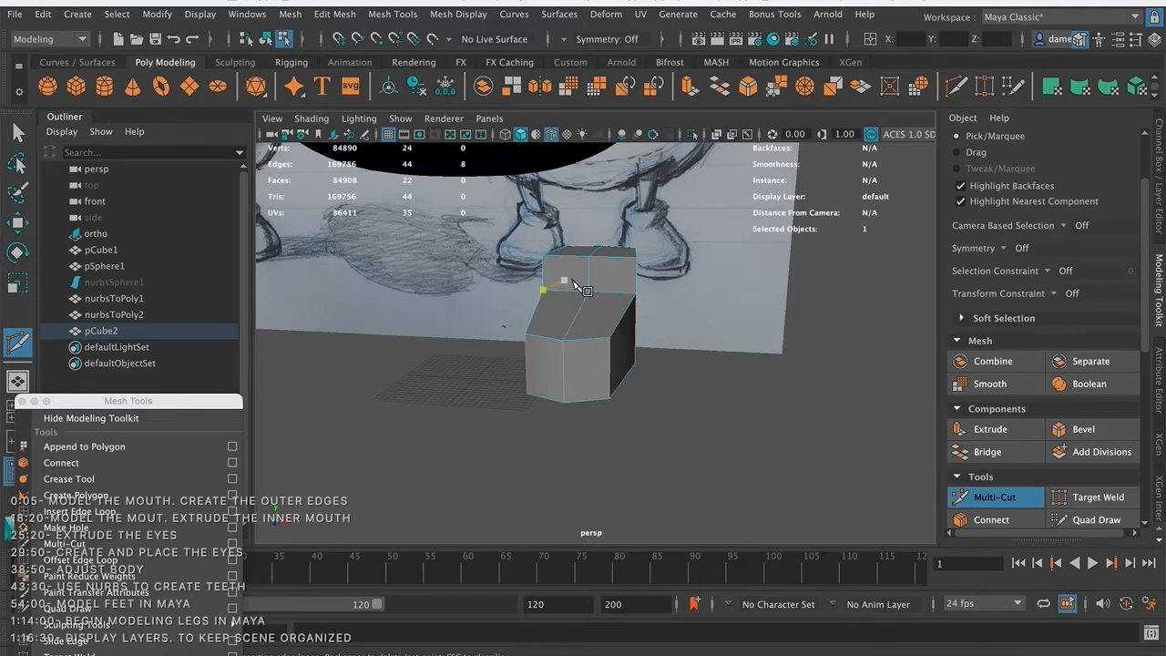
ctrl+click(565, 369)
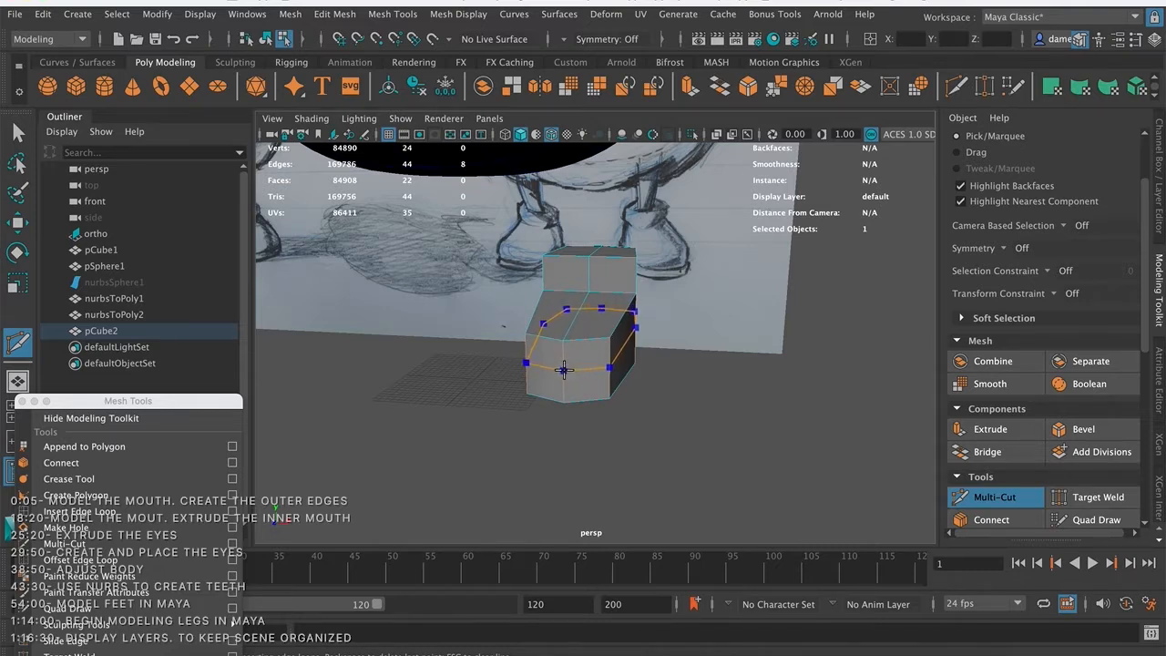
ctrl+click(565, 369)
alt+drag(728, 444, 669, 450)
alt+drag(666, 352, 672, 418)
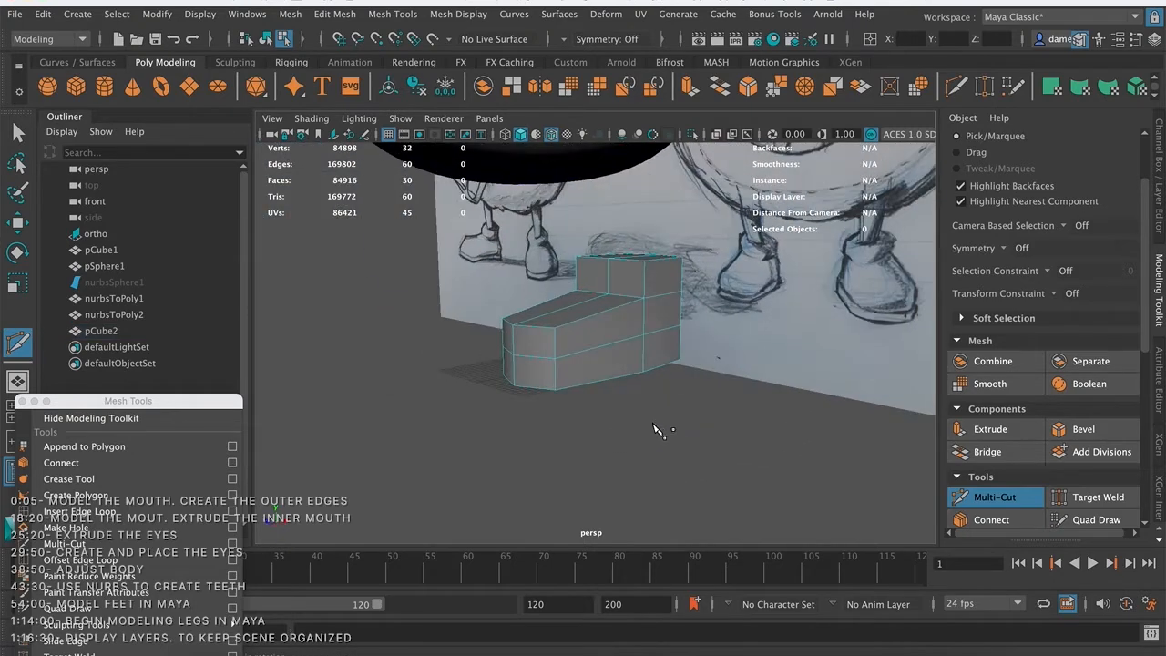
- Select the new horizontal edge loop and scale it outward so the sides of the shoe bulge
key(q)
right_drag(570, 353, 571, 185)
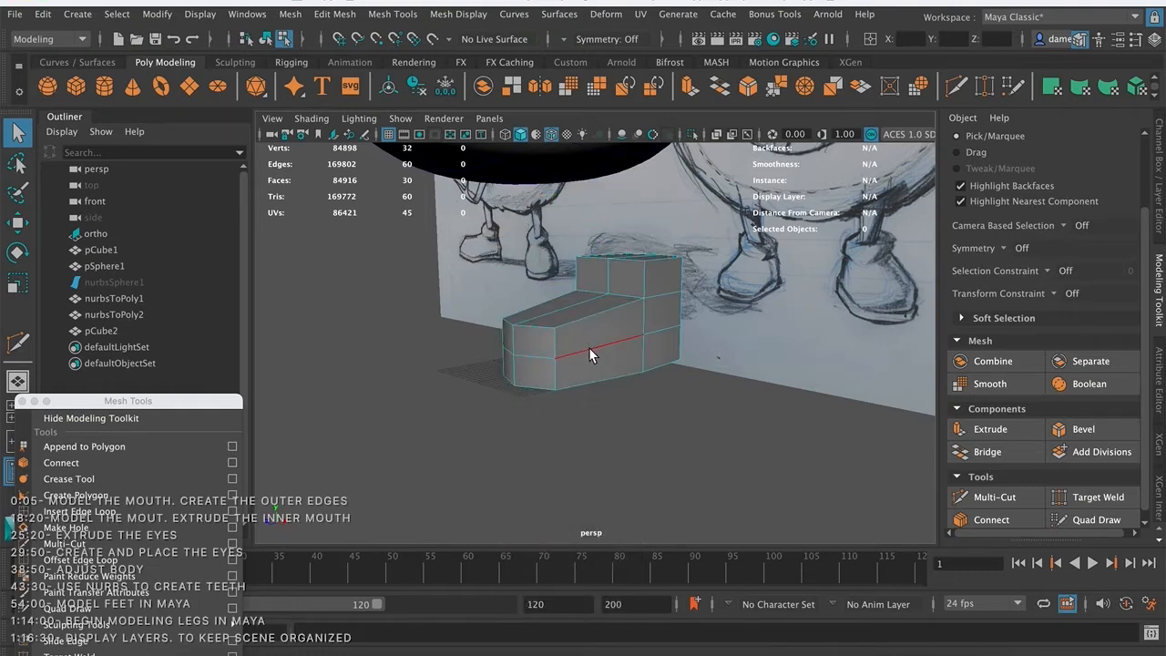
click(589, 347)
double_click(656, 331)
alt+drag(642, 402, 616, 356)
key(r)
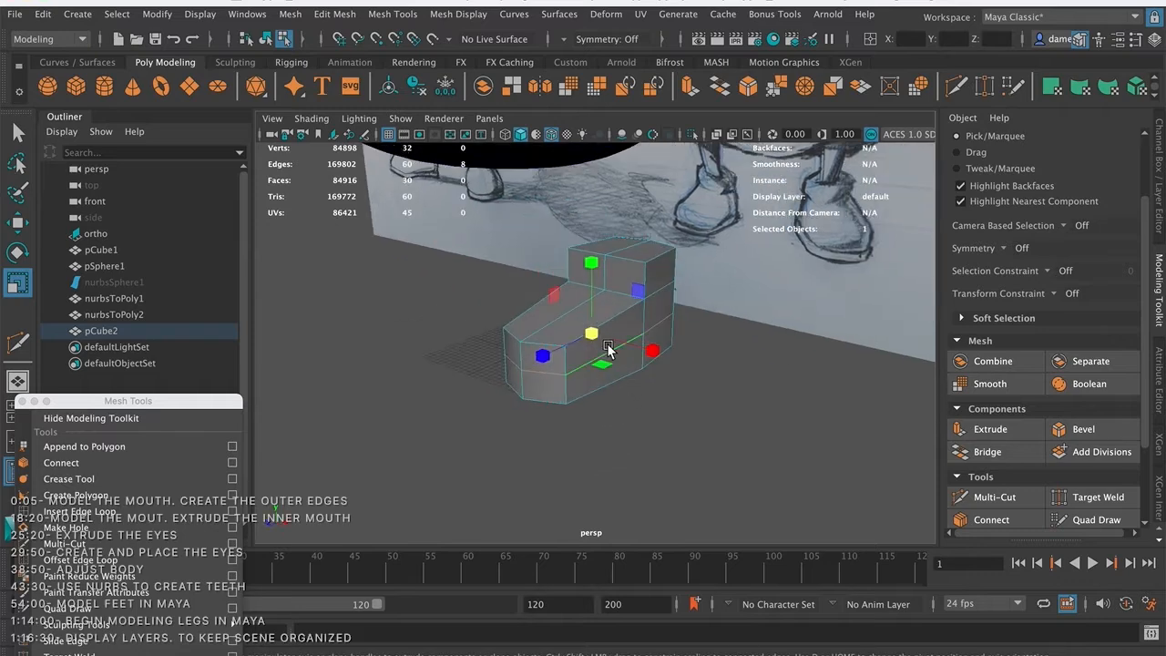
alt+drag(597, 327, 554, 446)
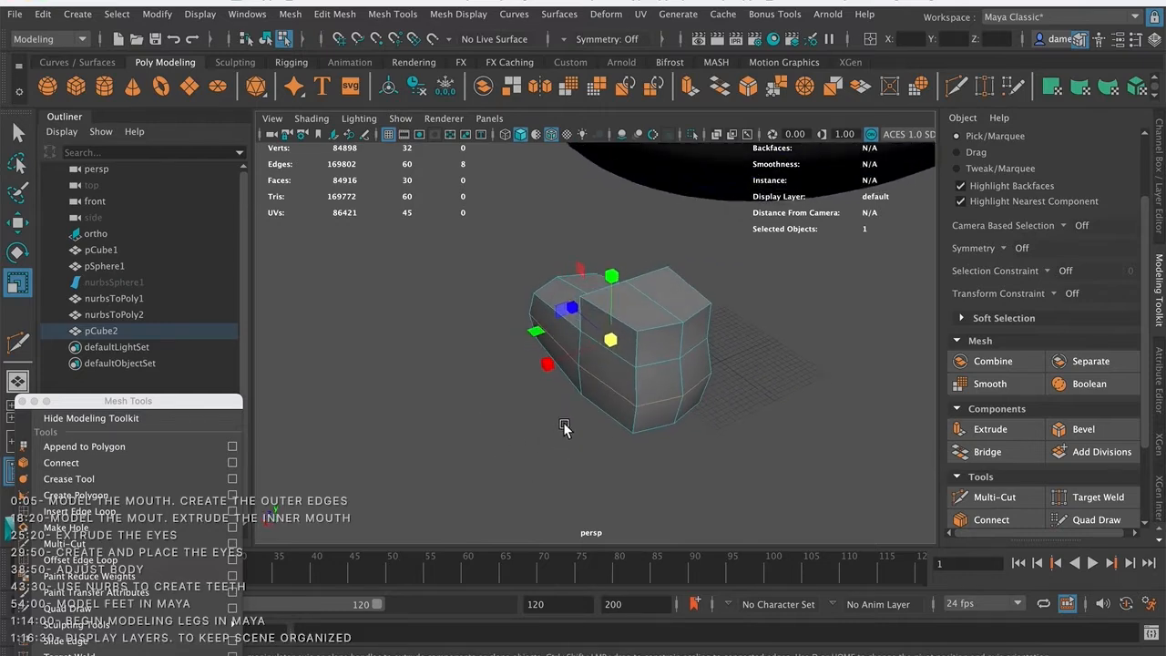
- Move the lower back edges of the heel slightly inward toward the toe
key(q)
alt+drag(577, 369, 651, 414)
shift+click(676, 417)
key(w)
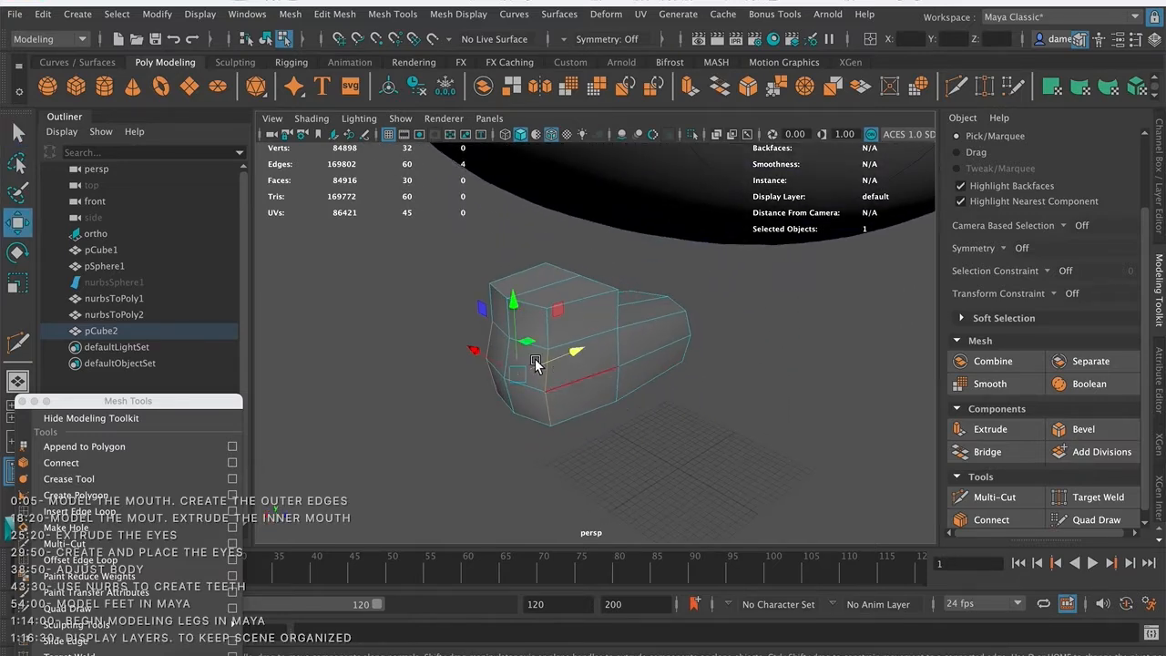
drag(576, 351, 580, 348)
- Move the two top back edges of the ankle section slightly backward
key(q)
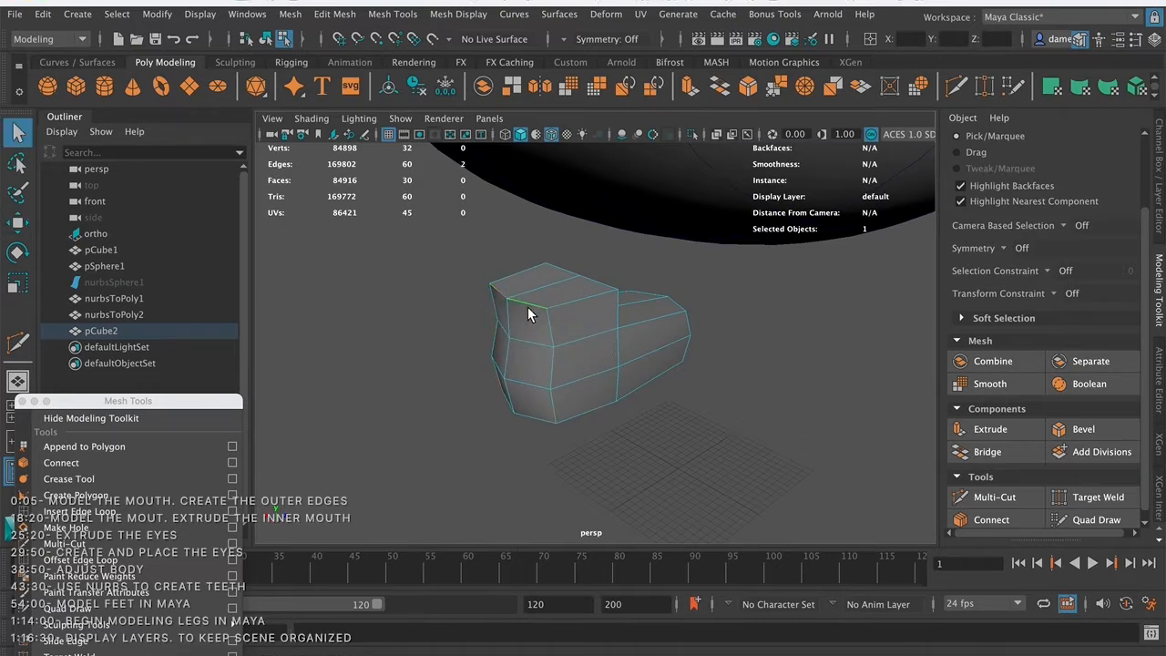
key(w)
drag(577, 275, 573, 275)
mouse_move(554, 365)
alt+mouse_down()
mouse_move(698, 361)
mouse_move(583, 359)
mouse_move(673, 383)
mouse_move(664, 364)
mouse_move(671, 385)
mouse_move(595, 388)
alt+mouse_up()
key(q)
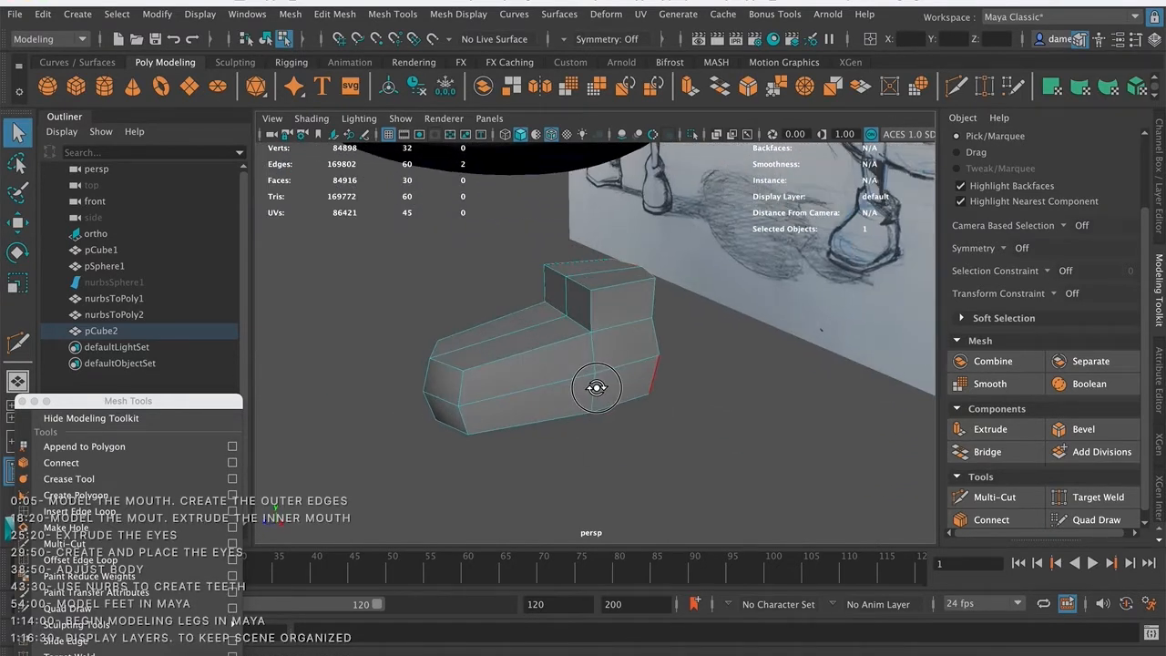
- Move the center vertical edge at the front of the ankle section forward to round it
click(565, 298)
key(w)
click(479, 310)
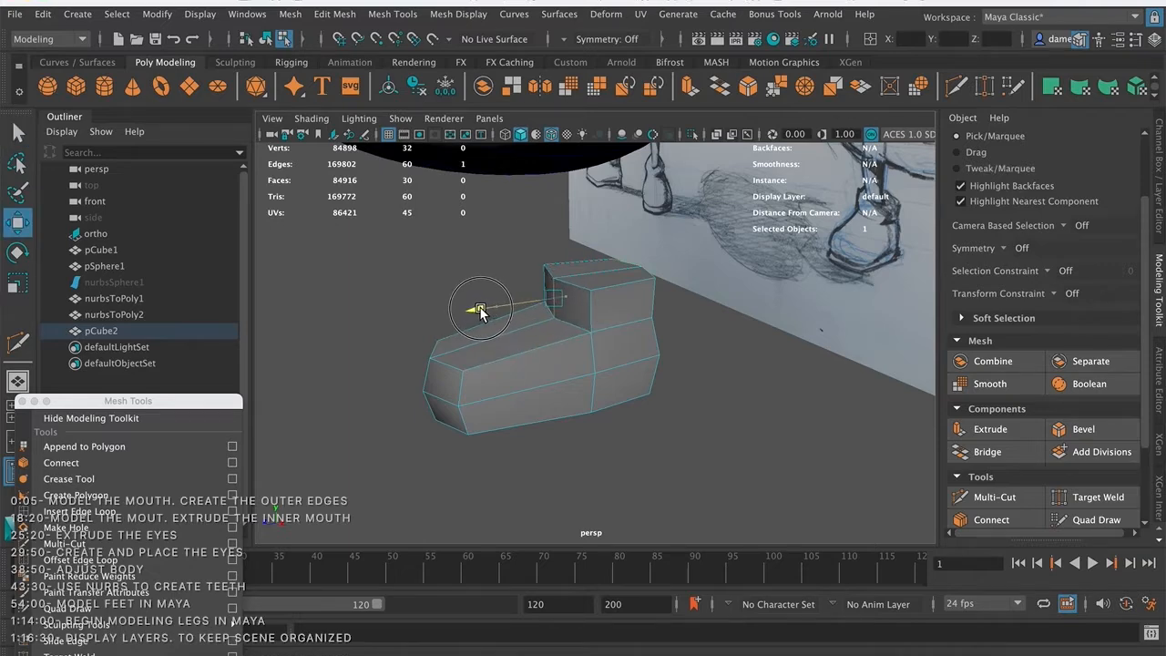
alt+drag(580, 355, 588, 306)
- Check the reshaped shoe in smooth preview from several angles, then switch back to the unsmoothed mesh
key(q)
right_drag(608, 270, 678, 252)
key(3)
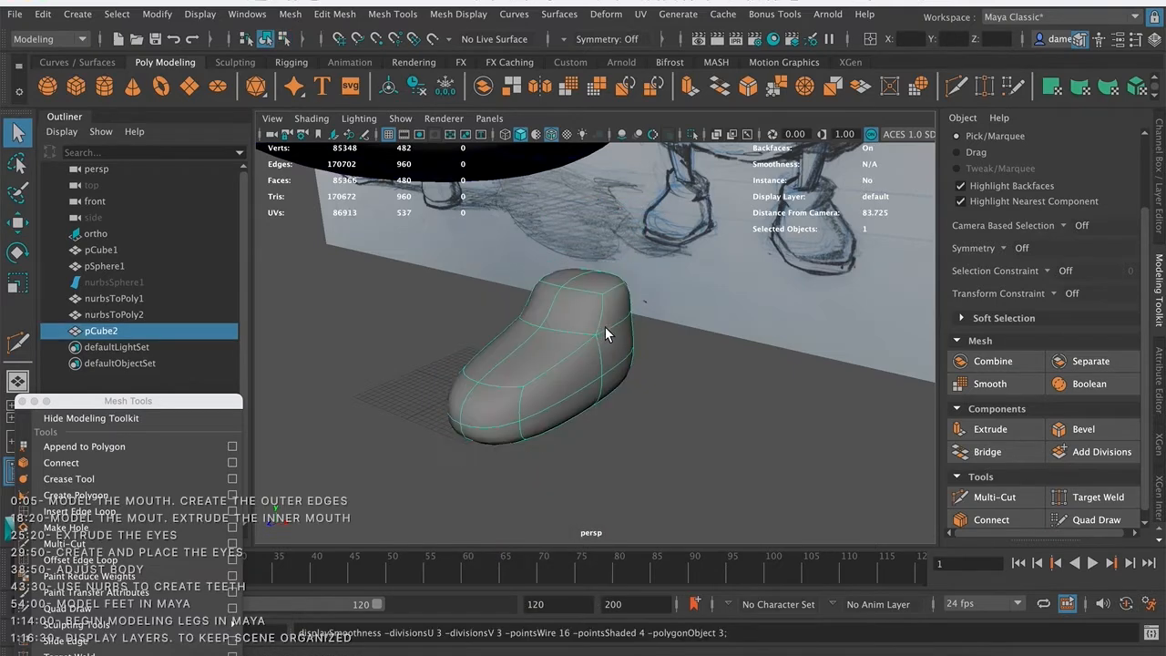
alt+drag(704, 404, 667, 436)
key(1)
alt+right_drag(598, 392, 680, 388)
mouse_move(587, 378)
alt+mouse_down()
mouse_move(576, 420)
mouse_move(599, 369)
alt+mouse_up()
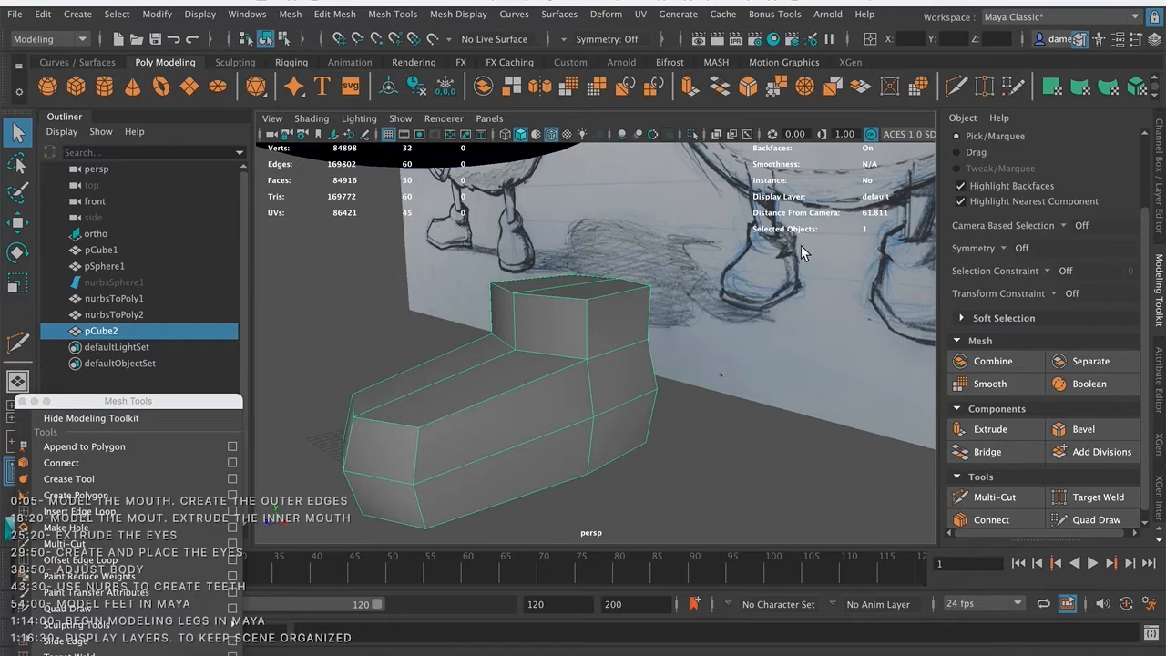
- Extrude the ring of six side faces around the ankle section outward with a local Z translation of 1.033
alt+right_drag(683, 309, 545, 293)
click(520, 338)
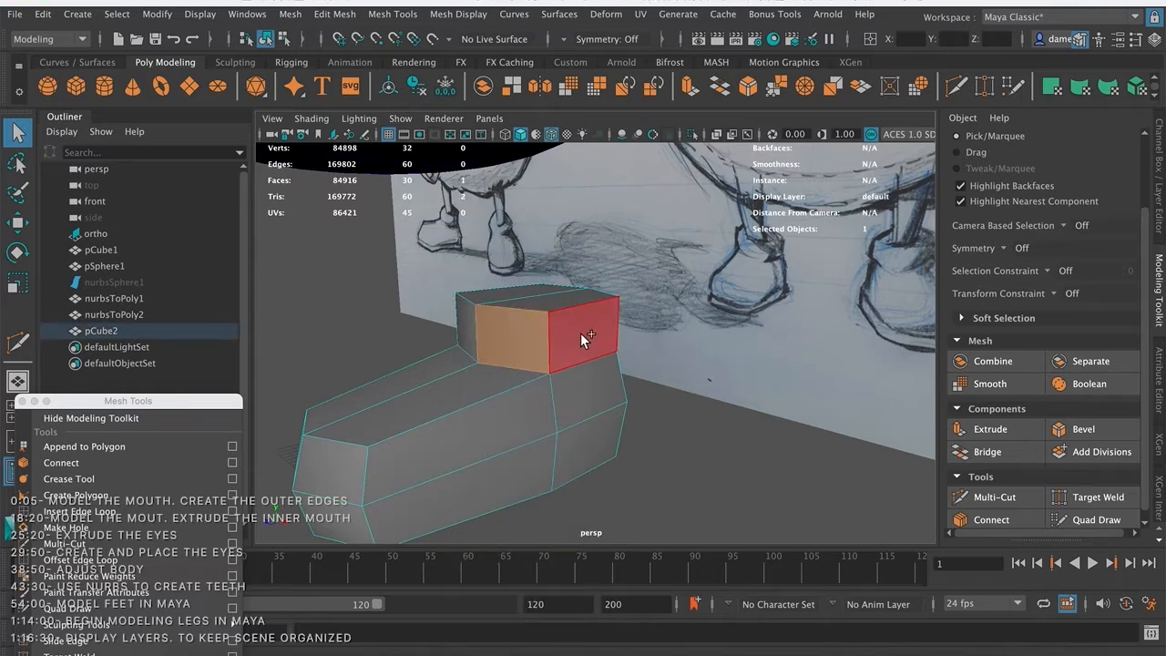
shift+double_click(581, 339)
mouse_move(618, 343)
alt+mouse_down()
mouse_move(579, 341)
mouse_move(606, 333)
alt+mouse_up()
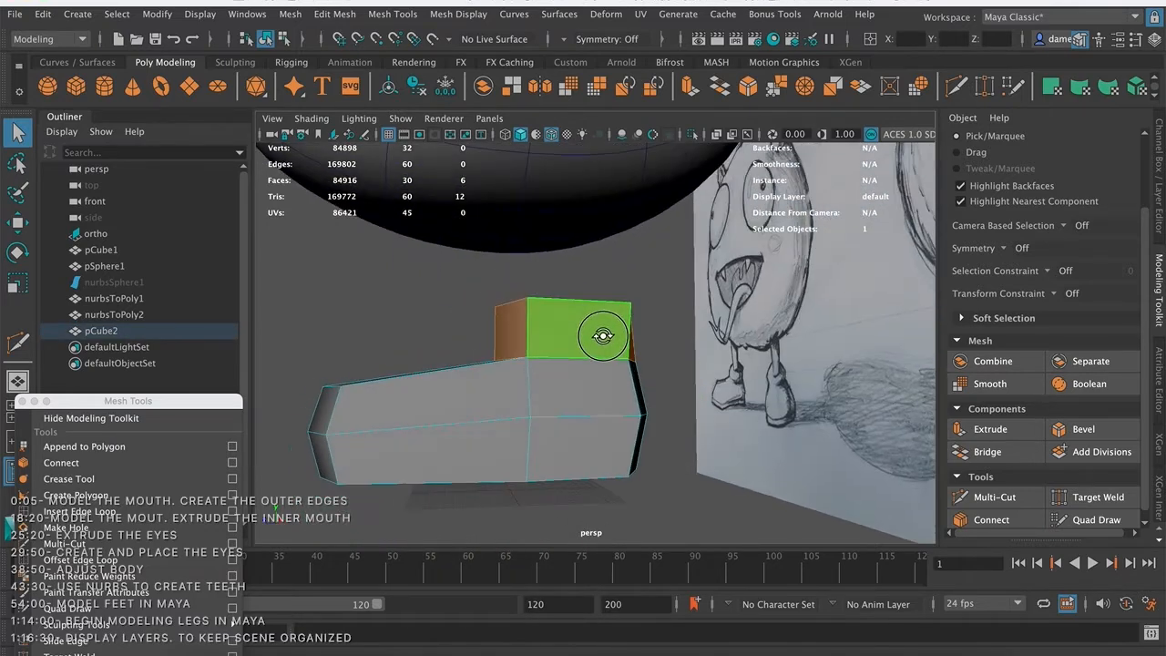
click(454, 321)
alt+drag(479, 341, 459, 325)
drag(626, 329, 692, 330)
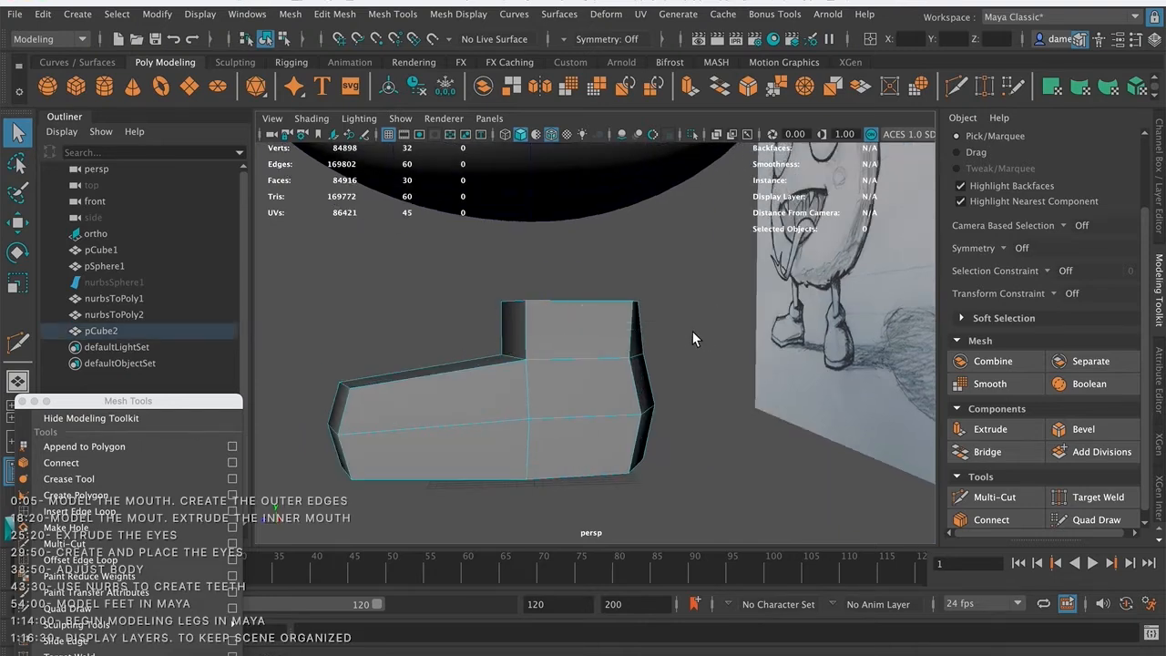
alt+drag(518, 253, 565, 266)
alt+middle_drag(598, 278, 650, 261)
alt+right_drag(619, 261, 669, 259)
alt+middle_drag(655, 260, 629, 271)
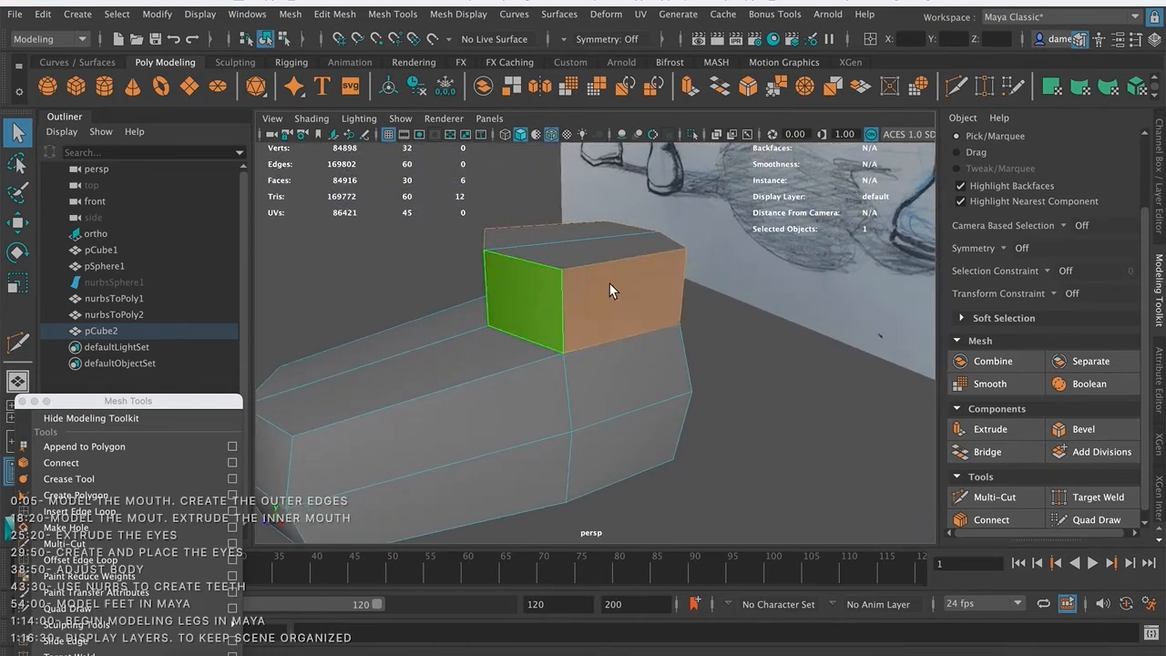
click(990, 429)
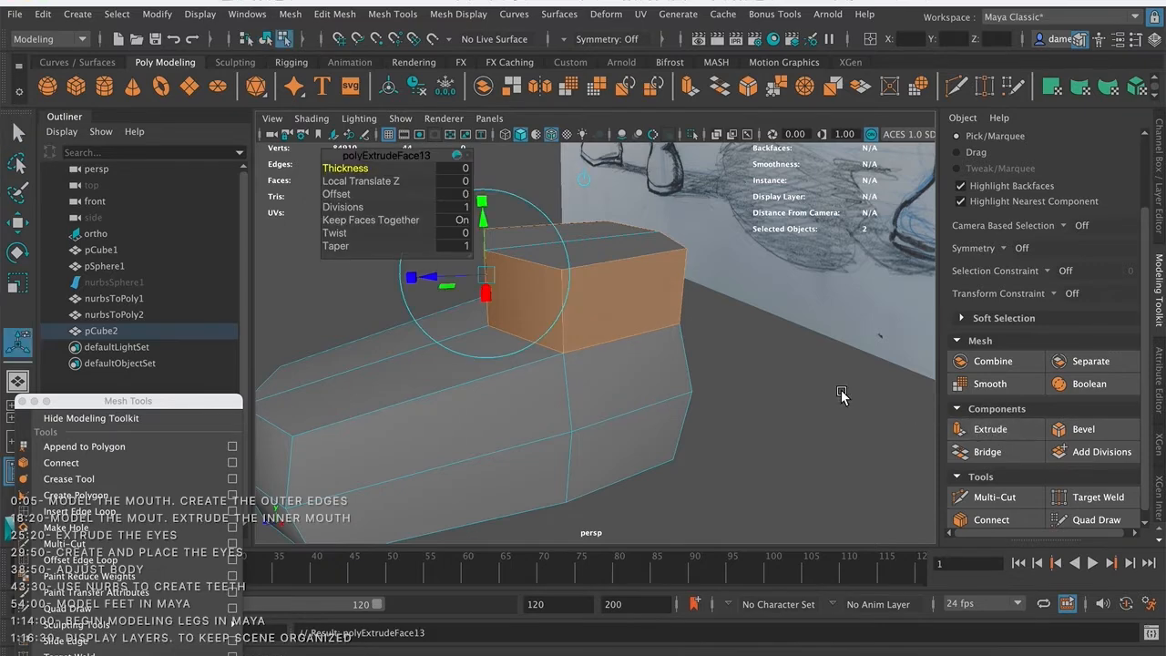
alt+drag(670, 284, 584, 335)
mouse_move(650, 313)
alt+mouse_down()
mouse_move(708, 318)
mouse_move(668, 306)
alt+mouse_up()
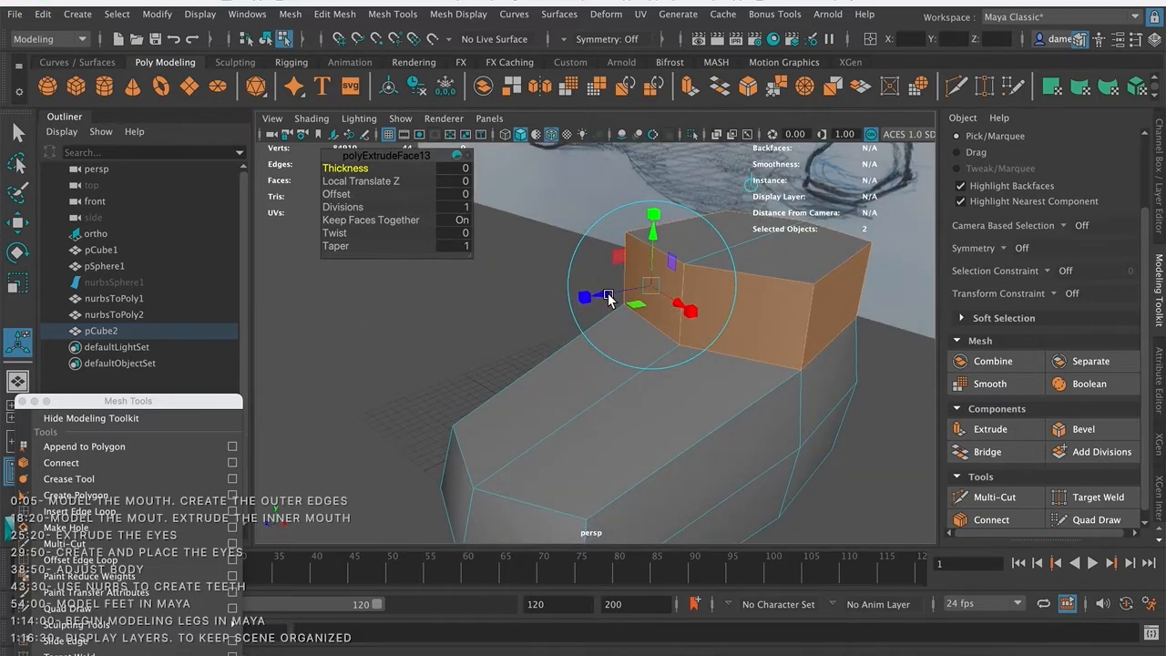
drag(610, 301, 592, 301)
alt+drag(604, 388, 631, 372)
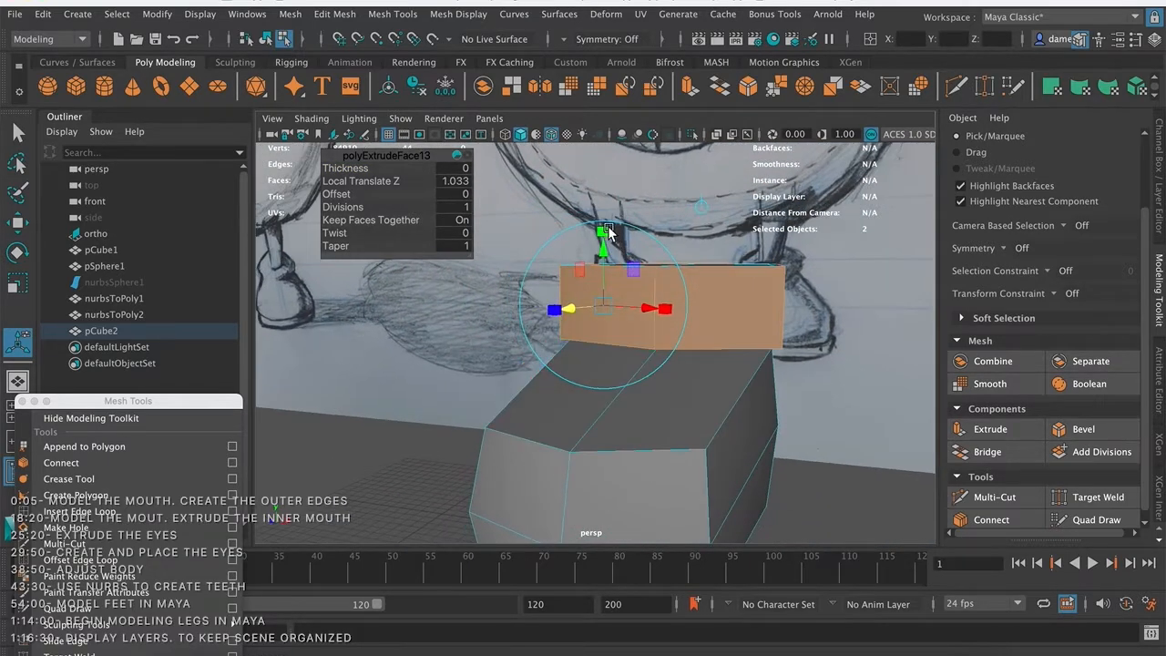
- Scale the extruded ankle cuff faces down slightly in height, finish the extrusion and return to object mode
drag(604, 232, 604, 241)
alt+drag(716, 333, 659, 325)
key(q)
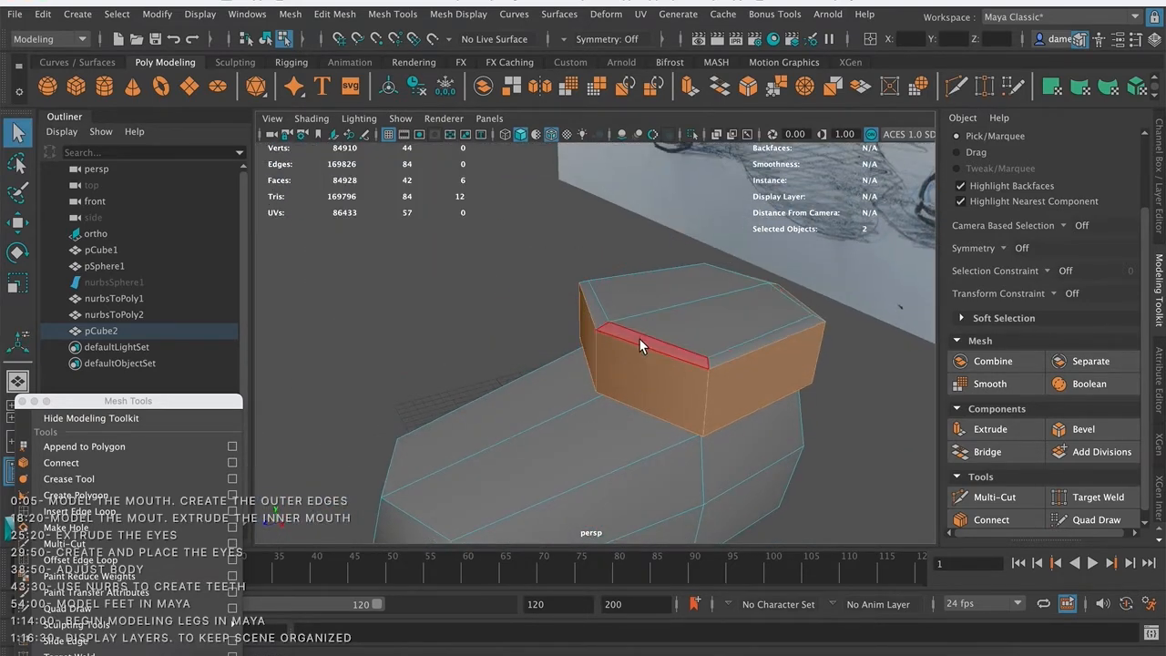
alt+middle_drag(638, 338, 612, 319)
right_drag(604, 297, 641, 215)
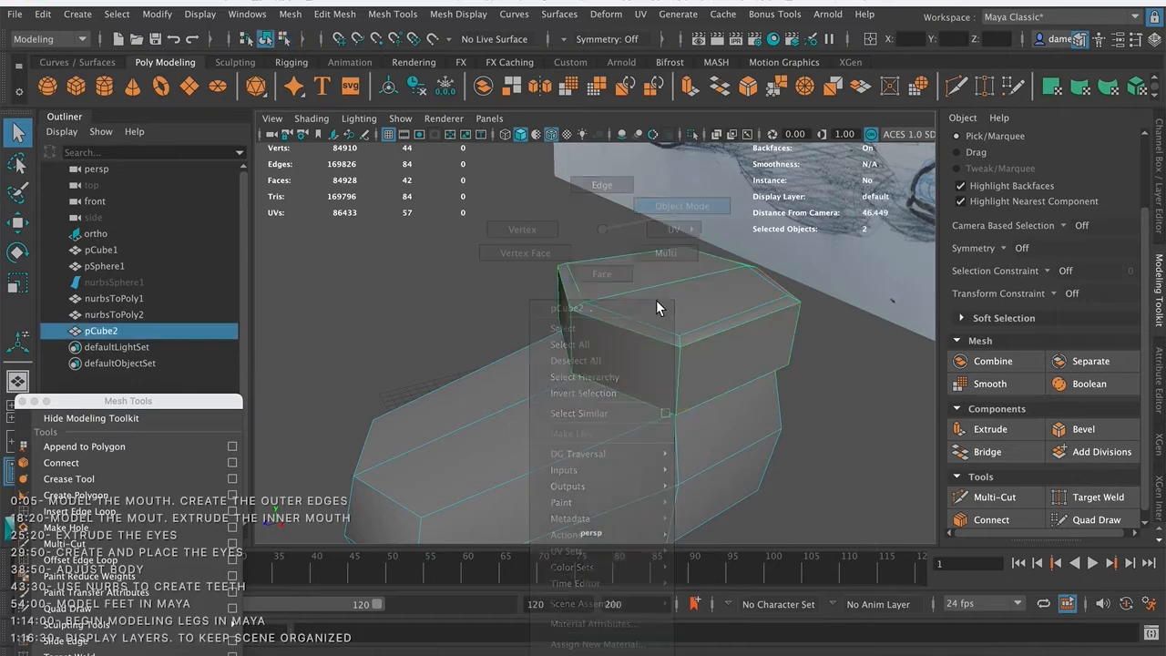
- Check the shoe and its extruded ankle cuff in smooth preview from several angles, then switch back to the unsmoothed mesh
scroll(635, 272, down, 5)
alt+drag(598, 308, 628, 336)
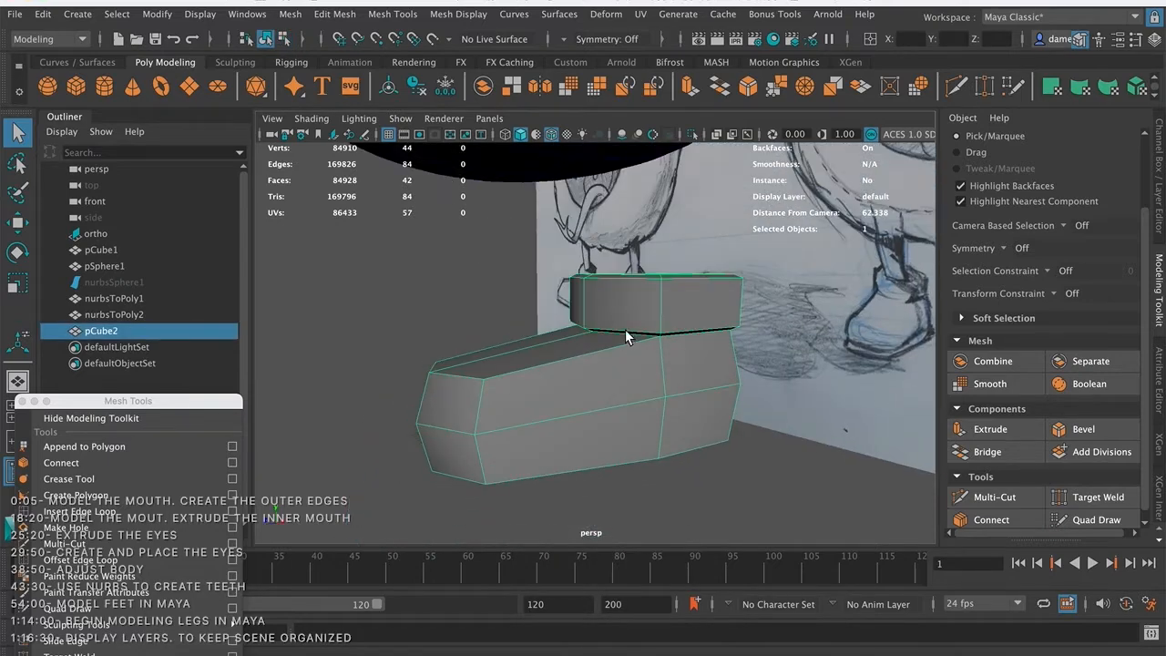
key(3)
alt+drag(731, 409, 743, 436)
click(743, 436)
mouse_move(727, 331)
alt+mouse_down()
mouse_move(666, 343)
mouse_move(692, 322)
mouse_move(666, 328)
mouse_move(698, 338)
mouse_move(622, 364)
mouse_move(528, 265)
mouse_move(520, 318)
mouse_move(560, 316)
mouse_move(458, 304)
mouse_move(594, 307)
mouse_move(577, 325)
mouse_move(565, 304)
mouse_move(483, 305)
mouse_move(513, 319)
mouse_move(570, 316)
mouse_move(530, 292)
mouse_move(650, 312)
alt+mouse_up()
click(630, 367)
key(1)
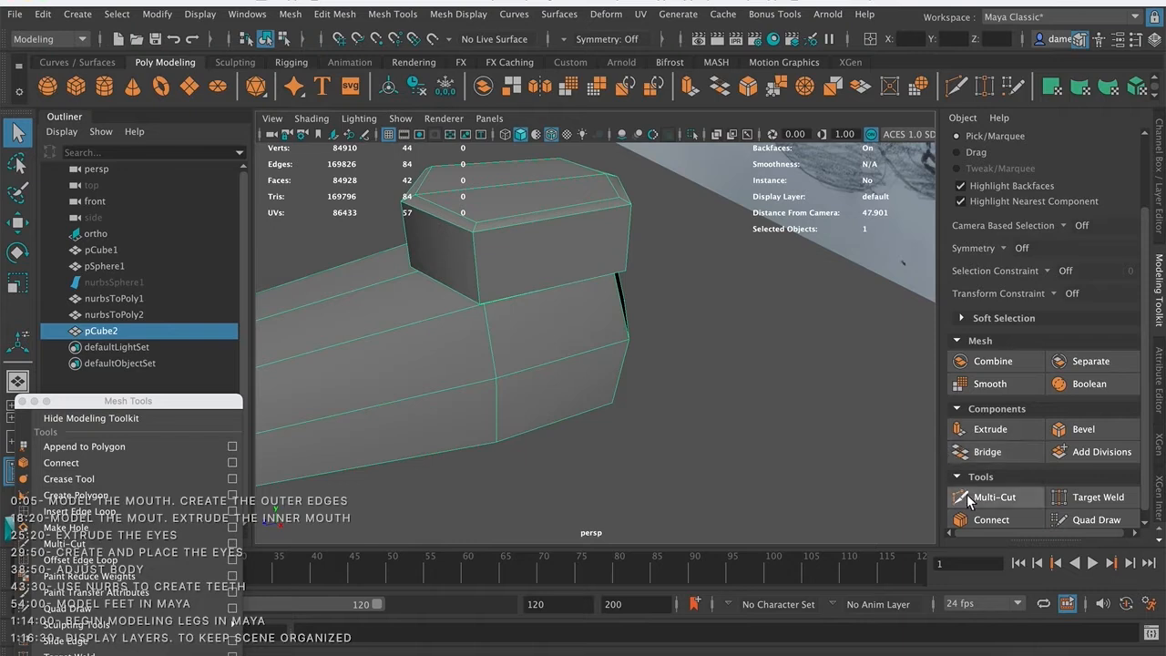
- Delete the construction history of the foot mesh in object mode
alt+drag(407, 268, 527, 264)
right_drag(532, 248, 610, 209)
click(43, 15)
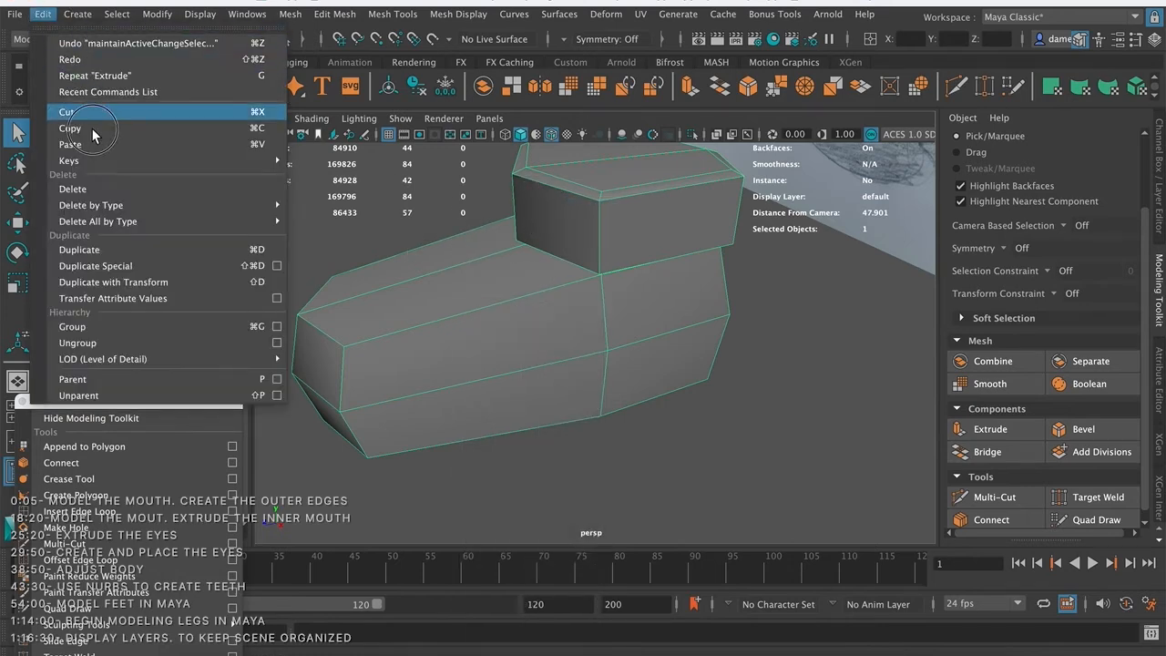
mouse_move(264, 205)
click(328, 204)
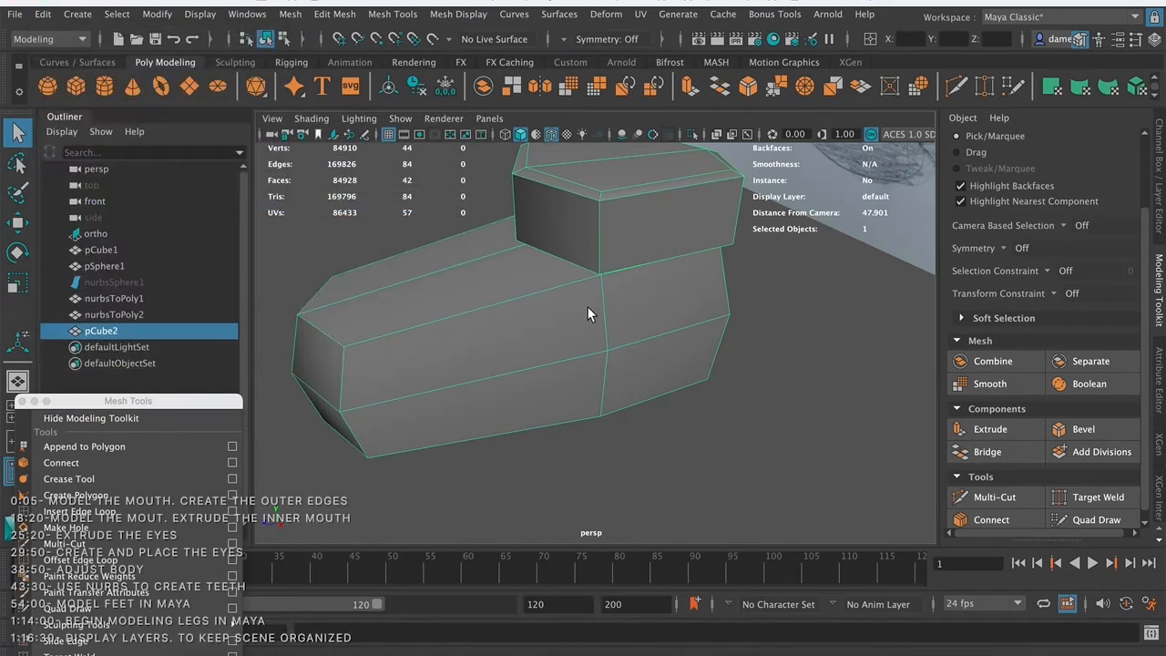
alt+drag(587, 306, 515, 265)
click(120, 512)
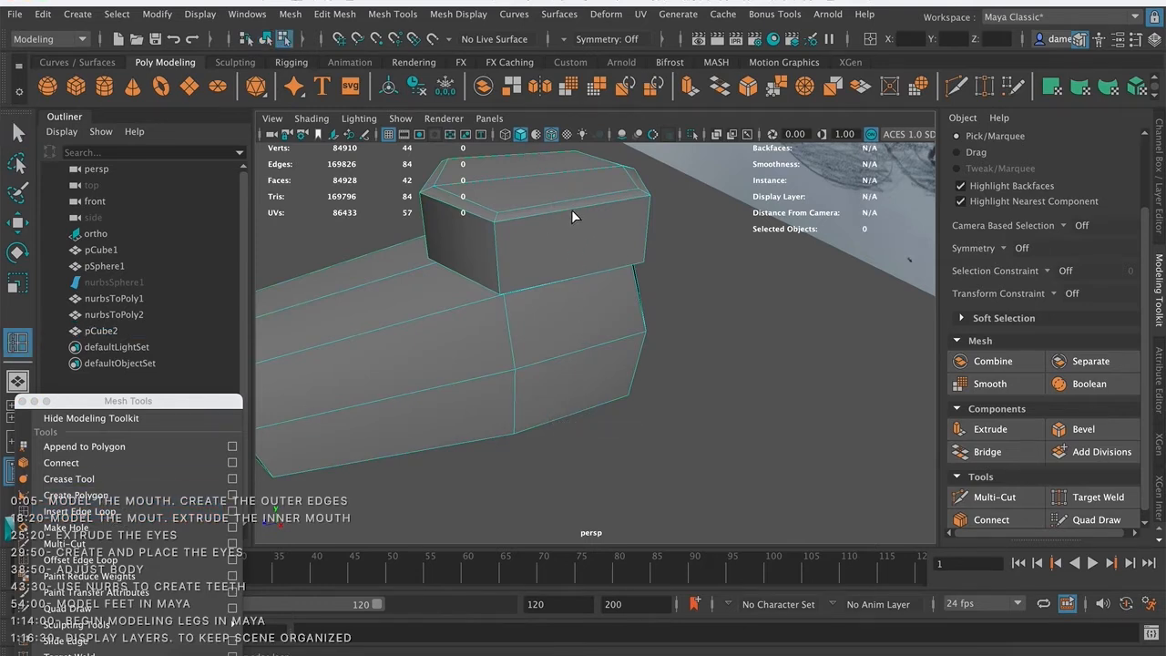
drag(572, 215, 516, 219)
alt+drag(633, 306, 569, 334)
key(super+z)
- Insert a vertical edge loop through the heel and ankle cuff with the Multi-Cut tool, about midway along their side faces
alt+drag(626, 309, 559, 300)
scroll(558, 299, up, 2)
click(979, 497)
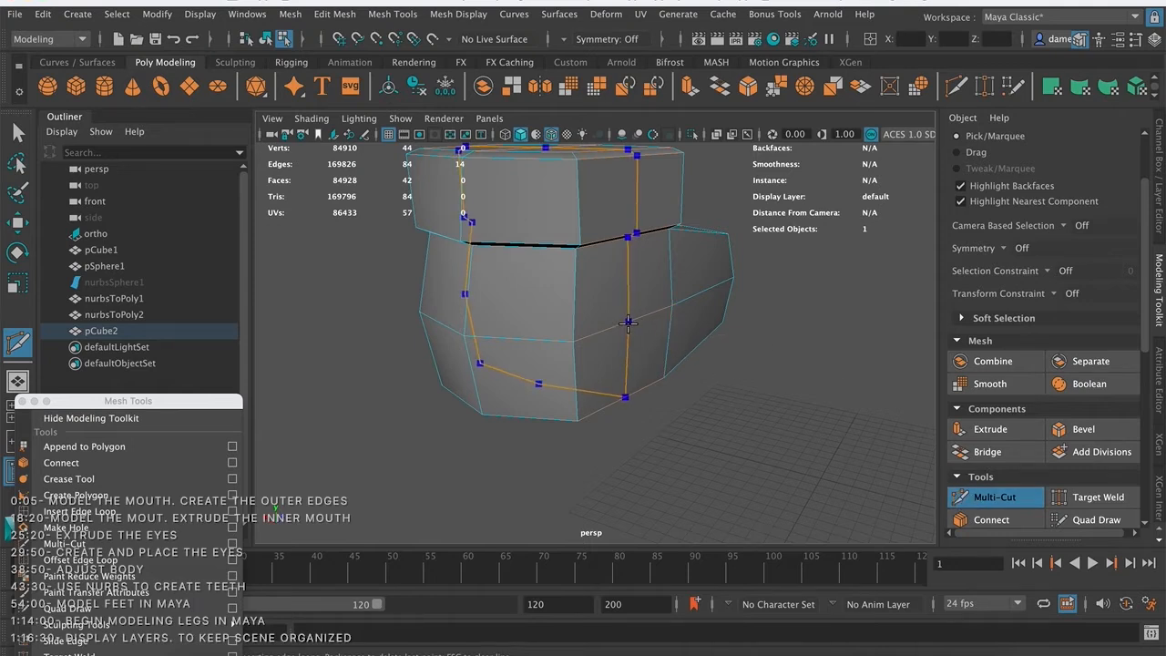
ctrl+click(629, 322)
alt+drag(678, 387, 693, 354)
scroll(694, 354, down, 4)
alt+drag(572, 337, 585, 367)
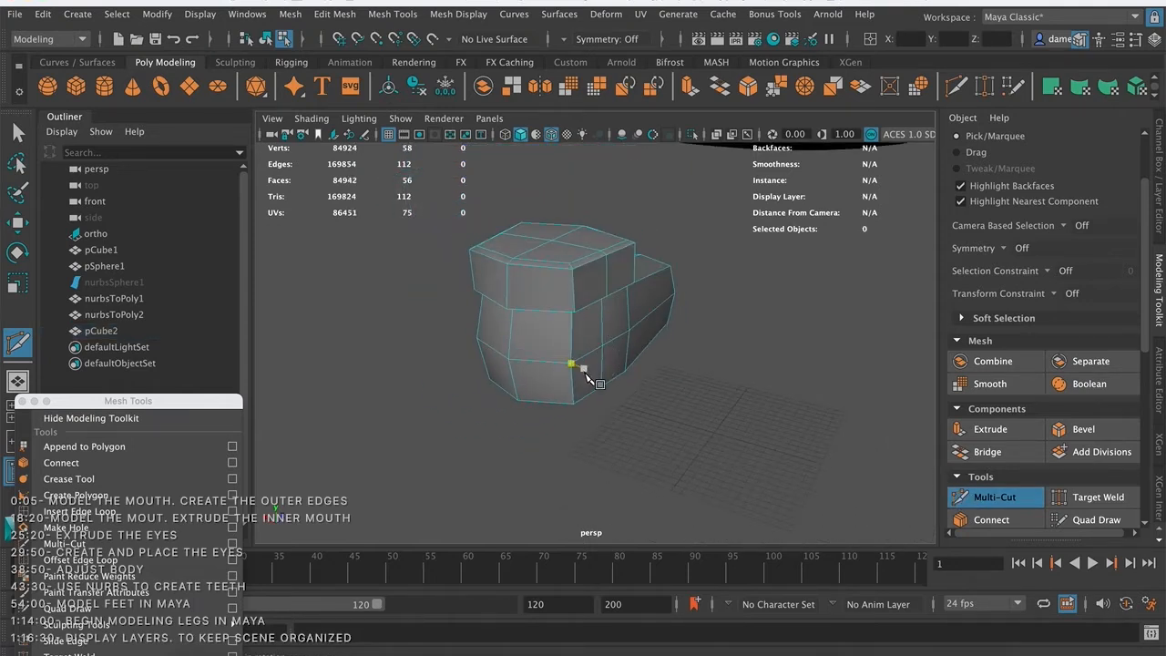
key(q)
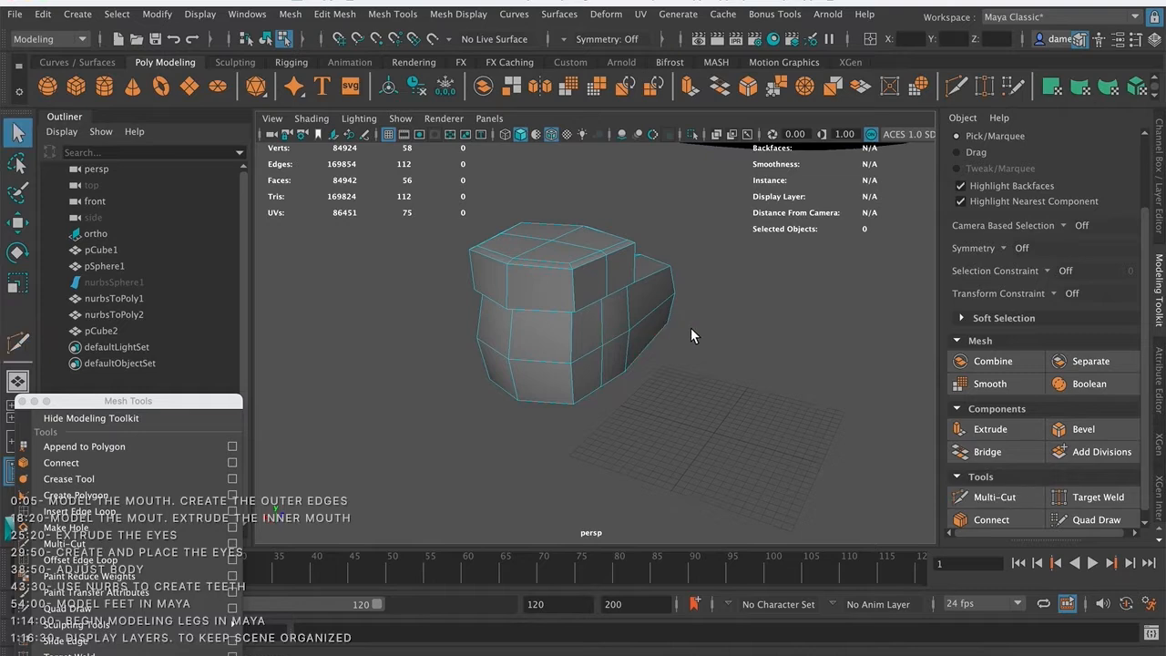
- Move the new vertical edge on one side of the ankle cuff slightly outward to round the cuff
mouse_move(571, 304)
alt+mouse_down()
mouse_move(583, 297)
mouse_move(624, 323)
mouse_move(527, 319)
mouse_move(610, 357)
mouse_move(614, 328)
alt+mouse_up()
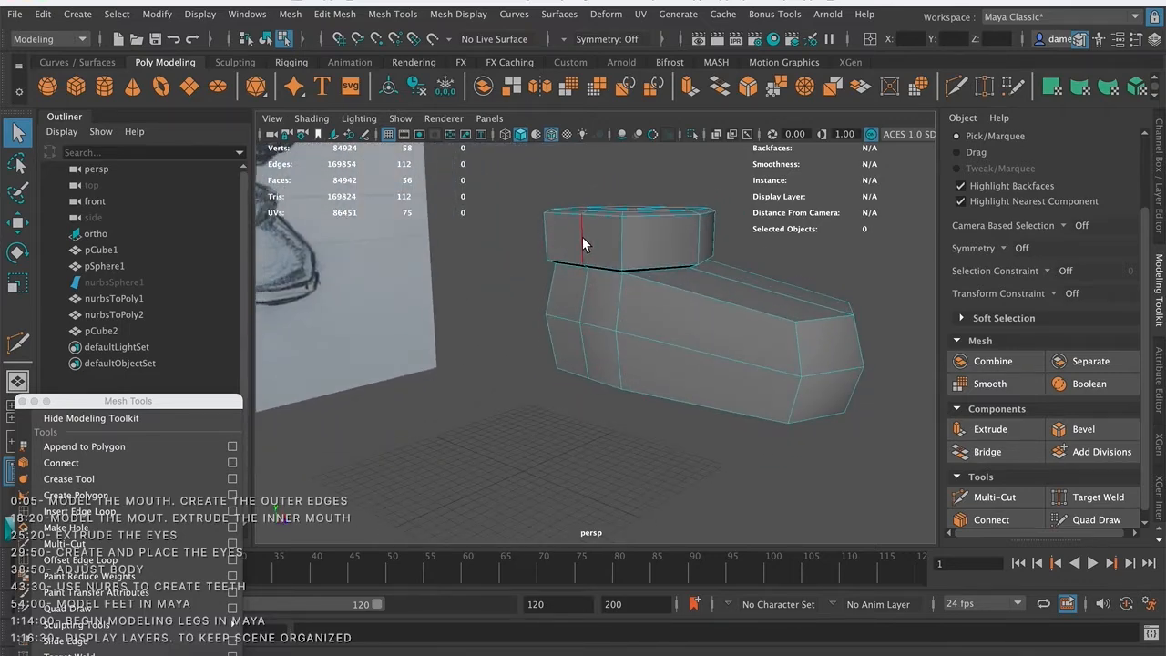
click(582, 236)
key(w)
alt+drag(591, 279, 648, 236)
alt+drag(603, 286, 607, 286)
alt+right_drag(607, 286, 671, 291)
alt+drag(671, 292, 601, 354)
alt+right_drag(590, 264, 653, 302)
mouse_move(653, 301)
alt+mouse_down()
mouse_move(628, 276)
mouse_move(600, 367)
mouse_move(581, 324)
alt+mouse_up()
key(q)
- Move the new loop's inner rim vertex on the cuff and its middle vertex on the same heel side outward
right_drag(550, 218, 478, 213)
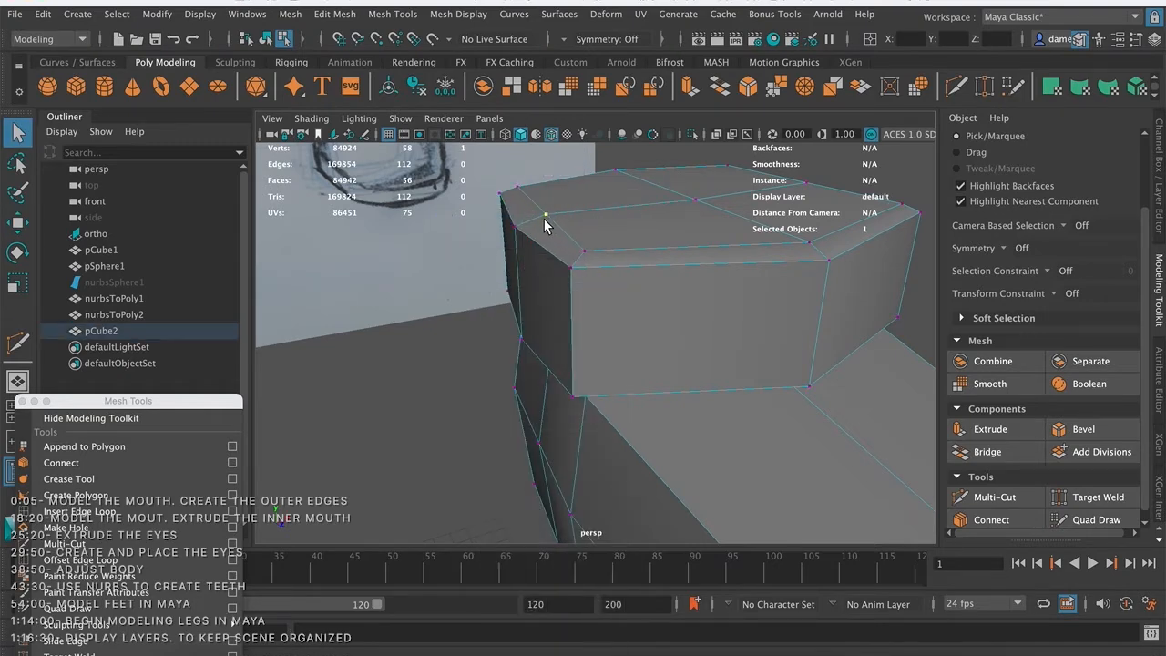
key(w)
drag(612, 209, 600, 213)
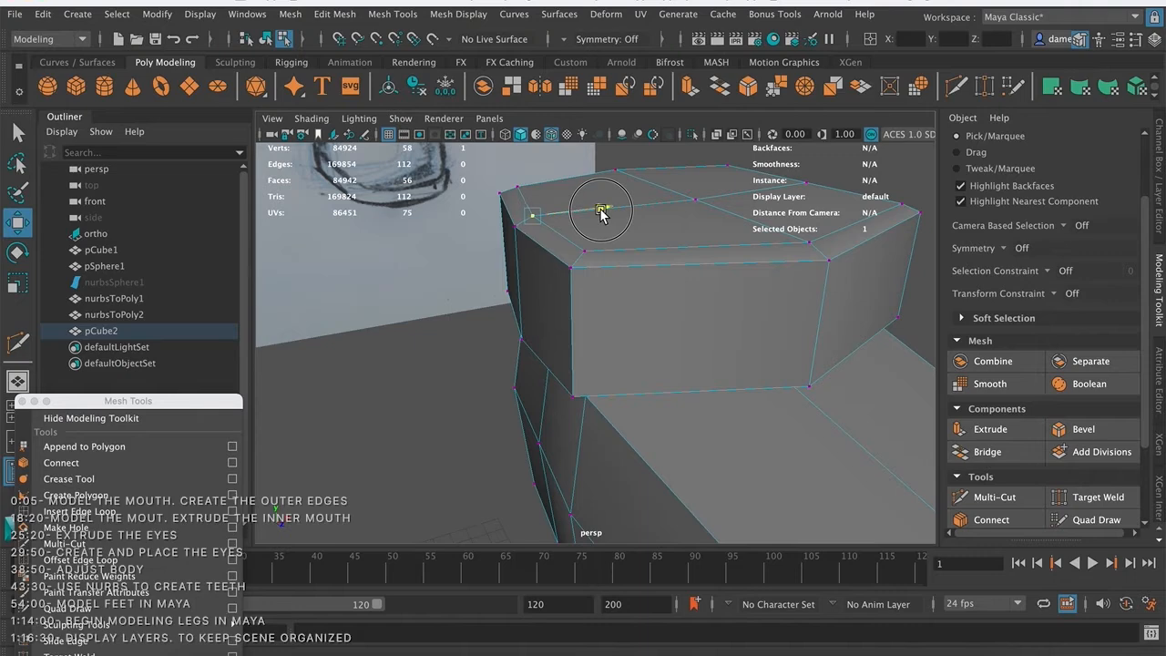
alt+middle_drag(589, 296, 593, 202)
alt+drag(557, 302, 583, 233)
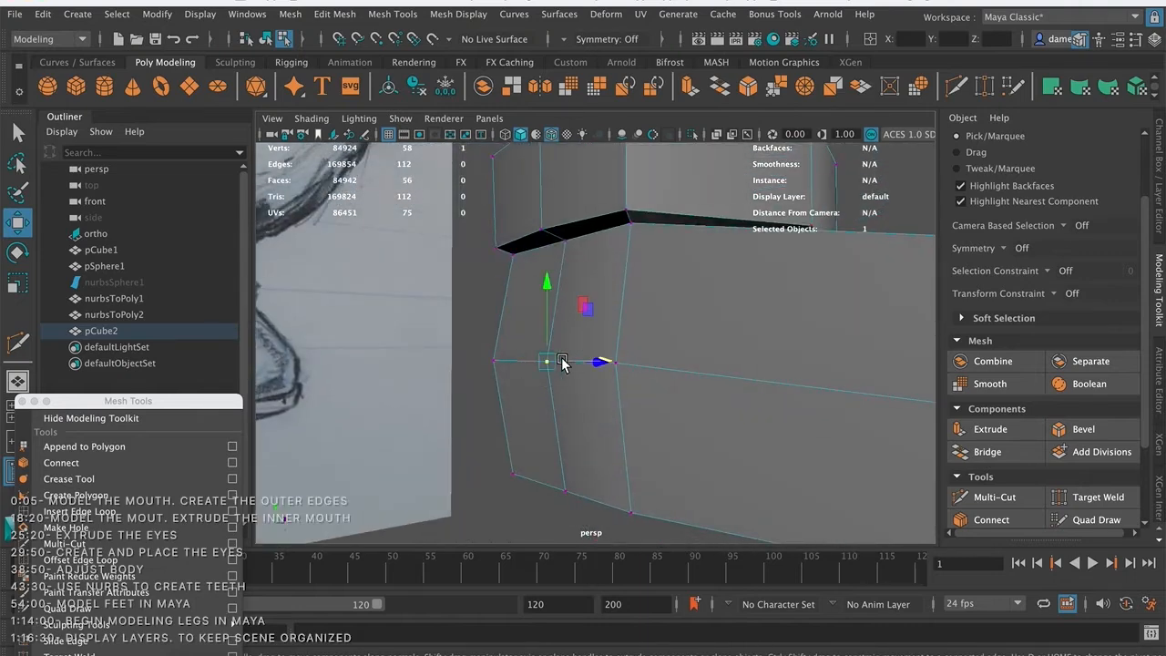
alt+drag(592, 389, 573, 411)
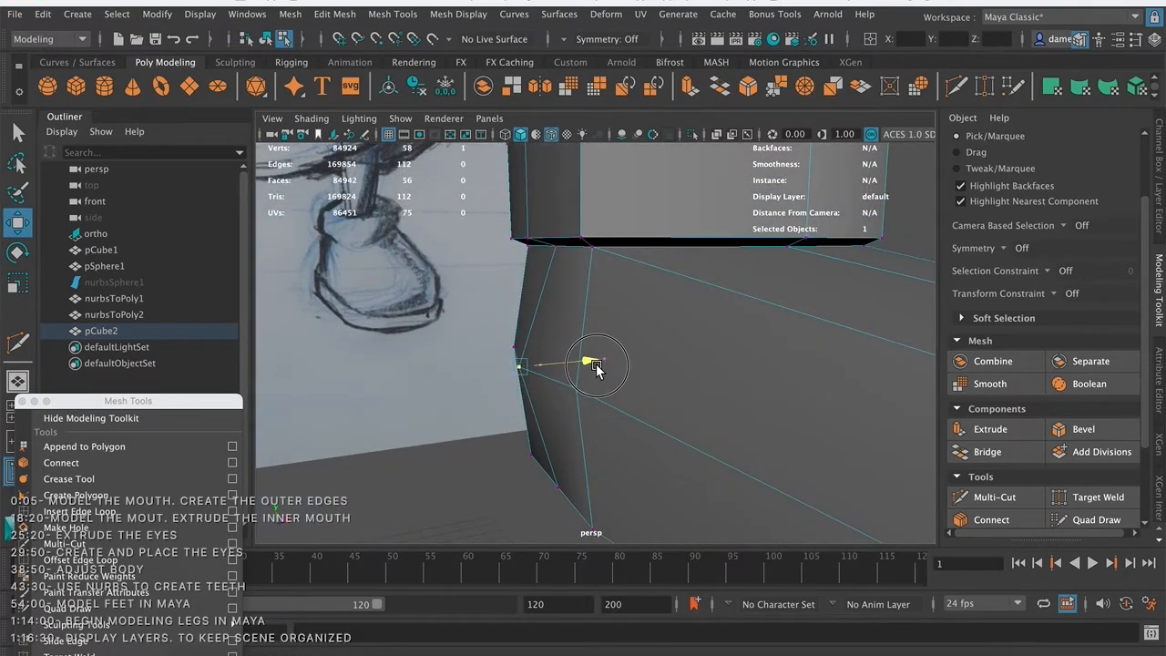
- Move the new loop's middle vertex on the opposite side of the heel outward
mouse_move(557, 223)
alt+mouse_down()
mouse_move(607, 386)
mouse_move(580, 383)
mouse_move(596, 416)
mouse_move(601, 351)
mouse_move(662, 310)
mouse_move(666, 210)
mouse_move(637, 310)
mouse_move(681, 329)
mouse_move(622, 336)
alt+mouse_up()
alt+right_drag(622, 336, 463, 303)
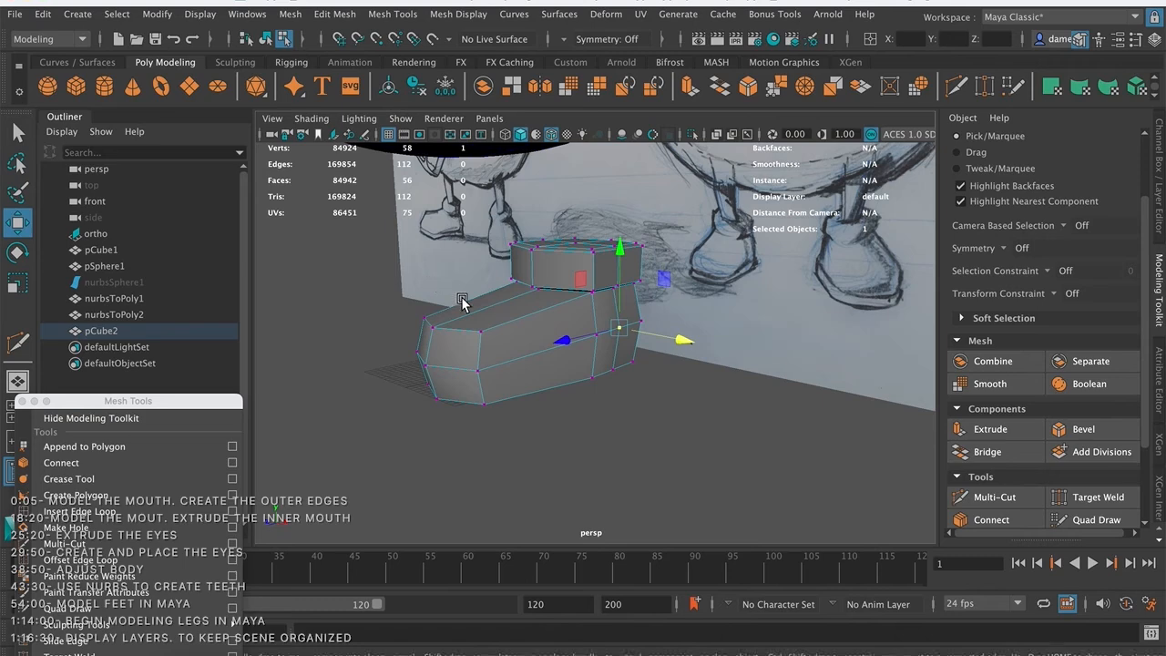
alt+drag(463, 303, 547, 320)
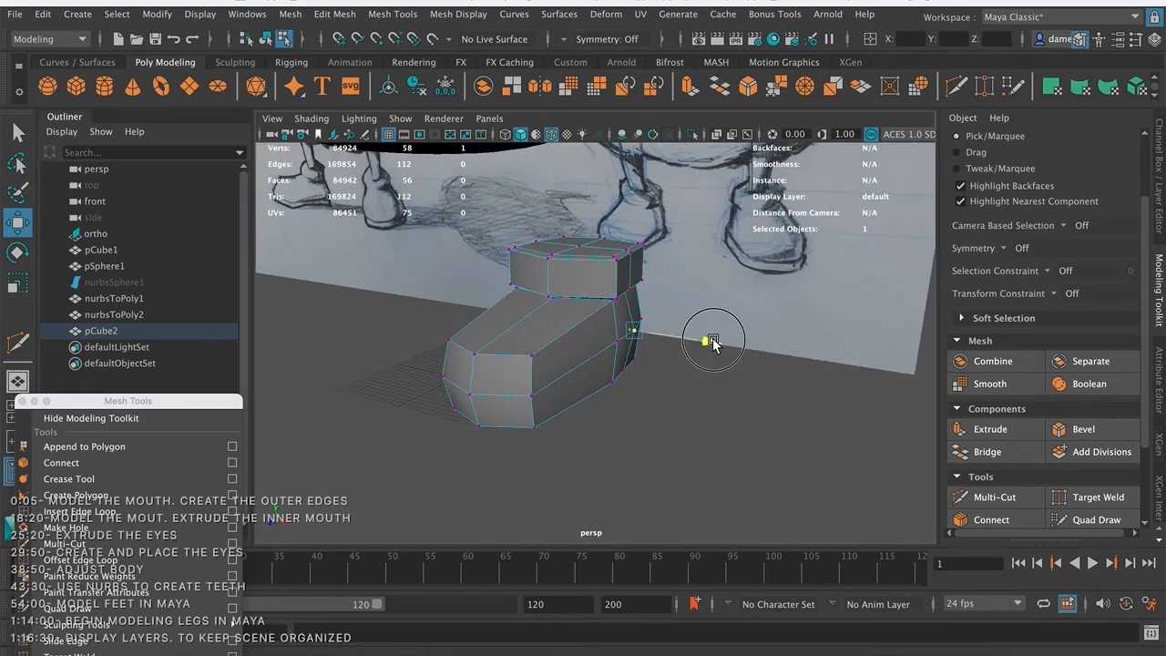
- Move the new loop's cuff vertices on this side outward to round it, then return to object mode
alt+drag(709, 328, 601, 297)
alt+right_drag(601, 296, 646, 301)
mouse_move(646, 301)
alt+mouse_down()
mouse_move(601, 264)
mouse_move(631, 284)
alt+mouse_up()
alt+drag(620, 332, 609, 305)
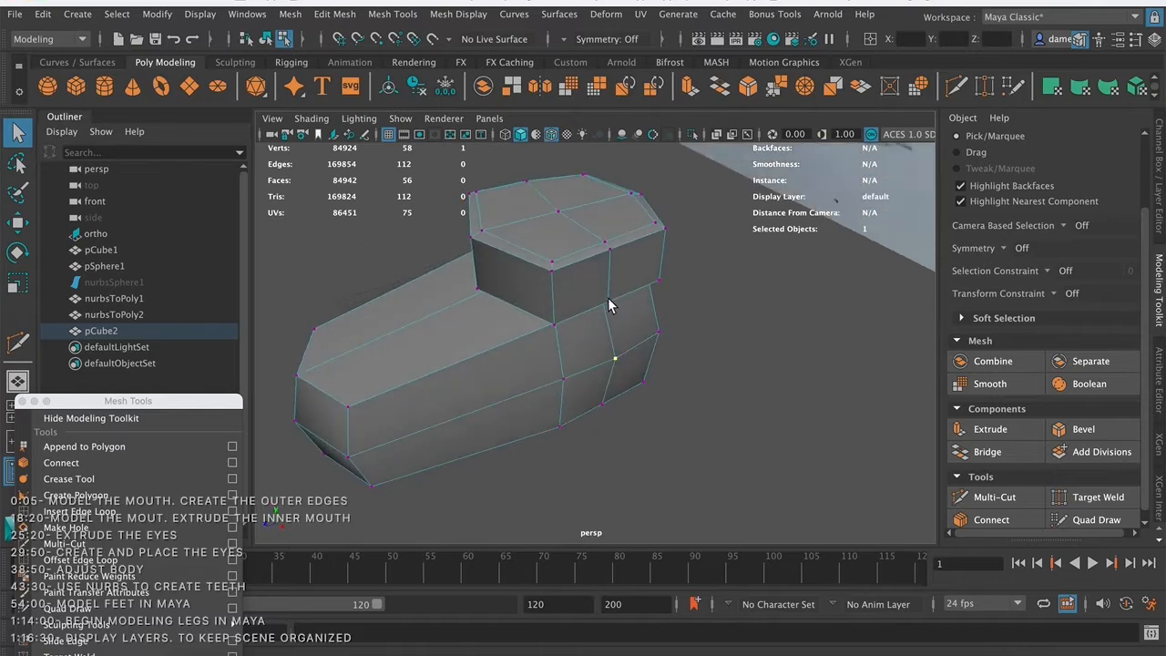
alt+drag(622, 307, 631, 269)
mouse_move(643, 292)
alt+mouse_down()
mouse_move(636, 255)
mouse_move(663, 302)
alt+mouse_up()
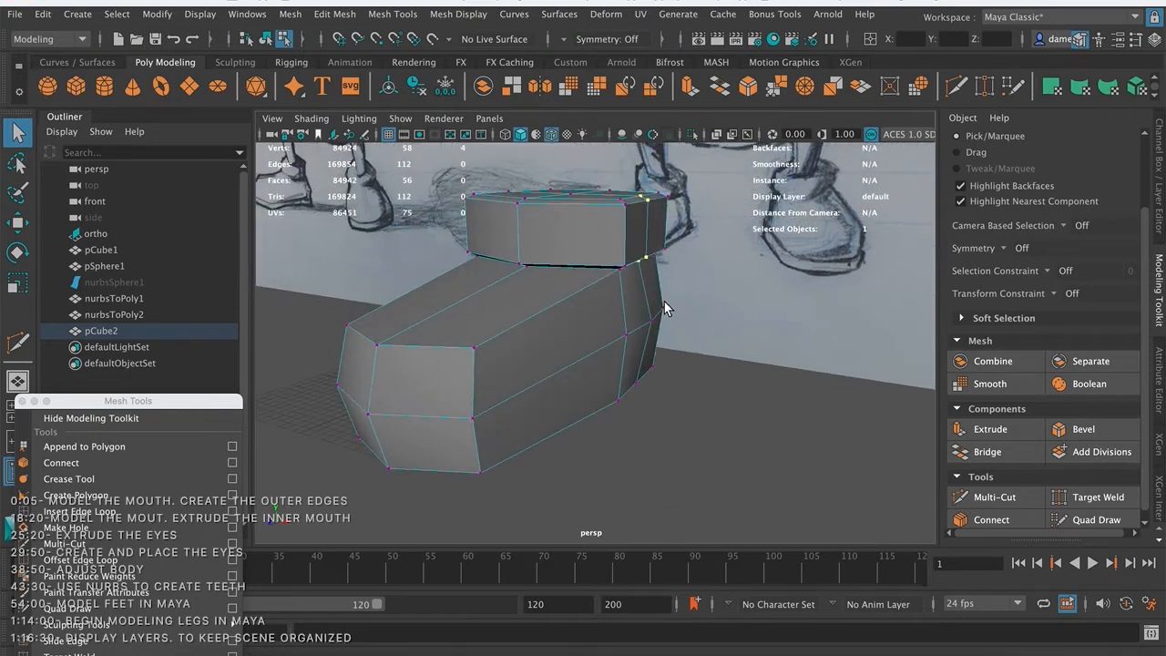
key(w)
alt+drag(718, 238, 565, 311)
key(q)
right_drag(566, 311, 626, 224)
- Compare the rounded foot in smooth preview with the reference sketch from several angles, then switch back to the unsmoothed mesh
alt+drag(681, 316, 694, 369)
key(3)
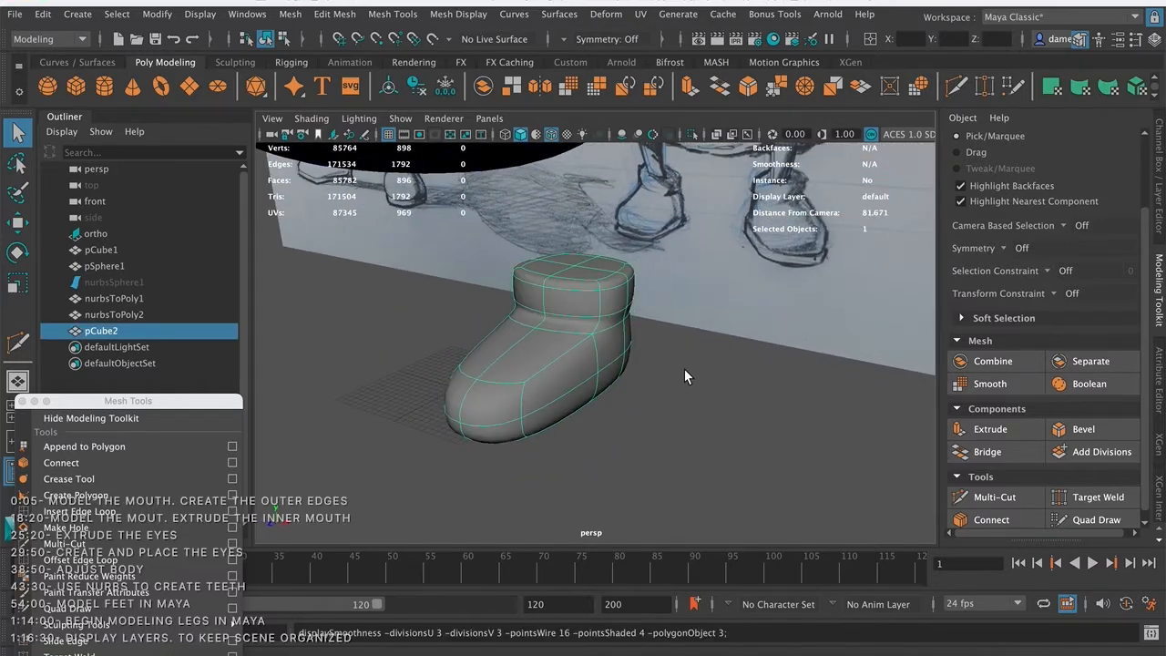
click(702, 372)
alt+drag(702, 373, 601, 361)
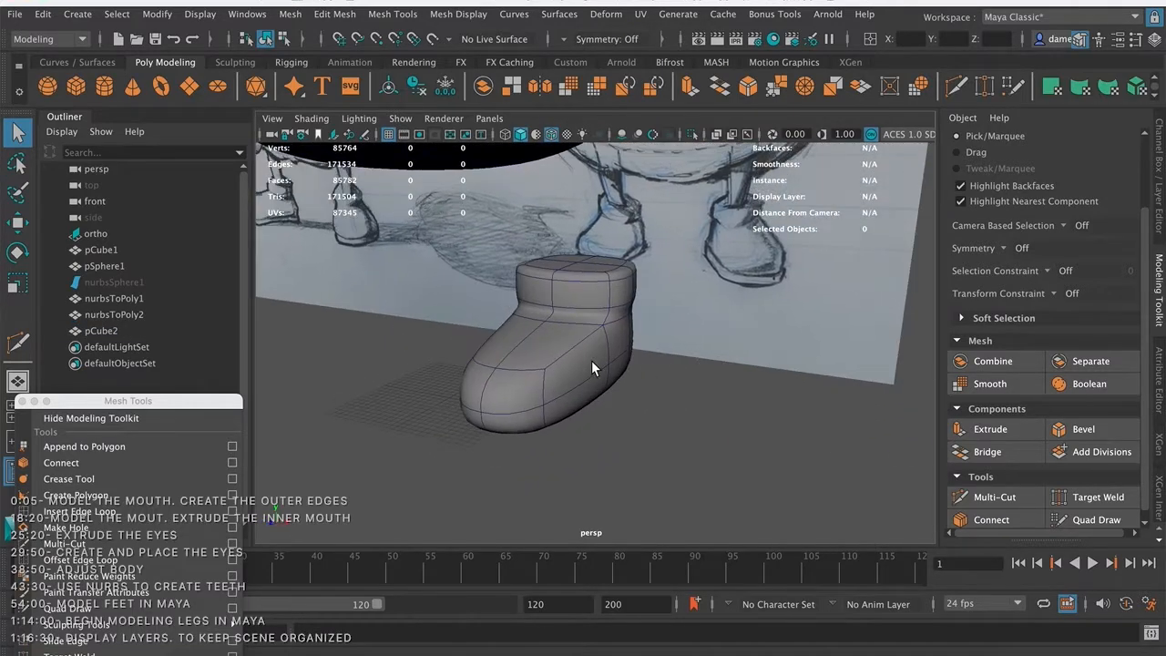
click(593, 372)
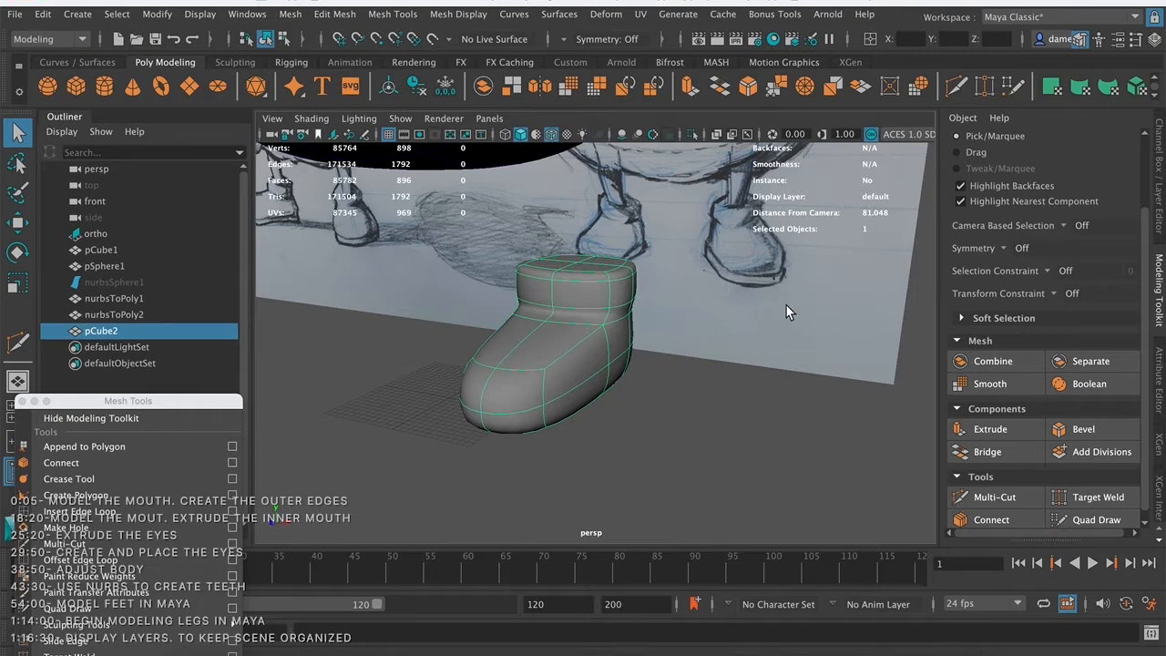
alt+drag(691, 339, 601, 360)
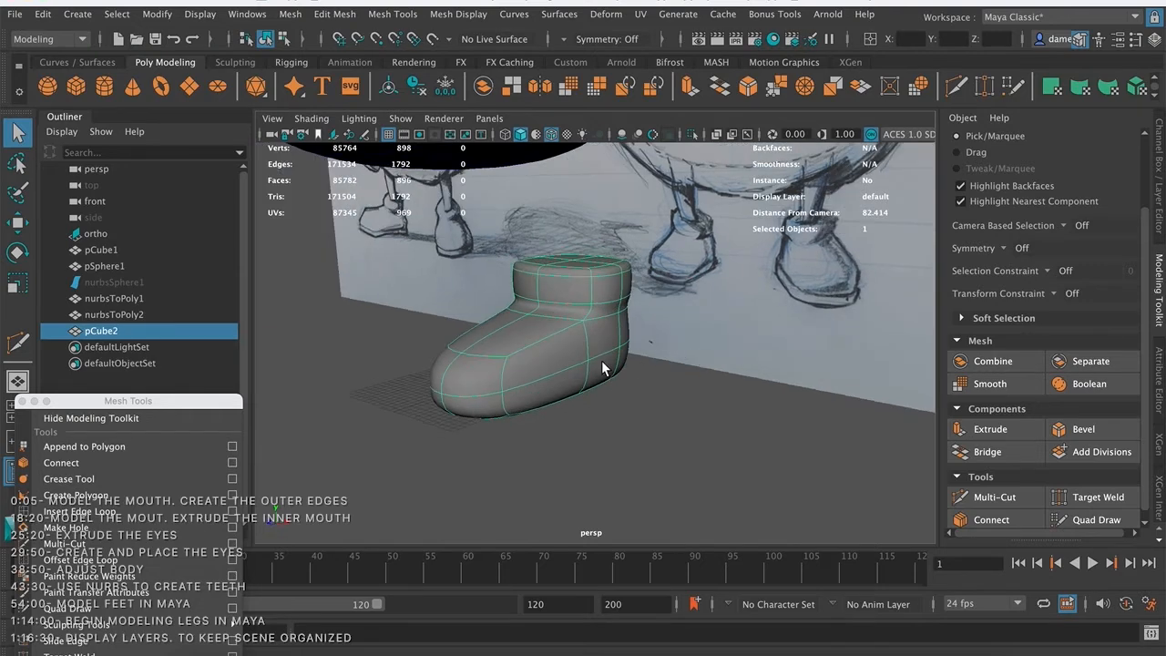
click(612, 428)
click(553, 366)
key(1)
alt+drag(550, 353, 549, 319)
alt+right_drag(549, 320, 595, 362)
alt+drag(596, 362, 605, 360)
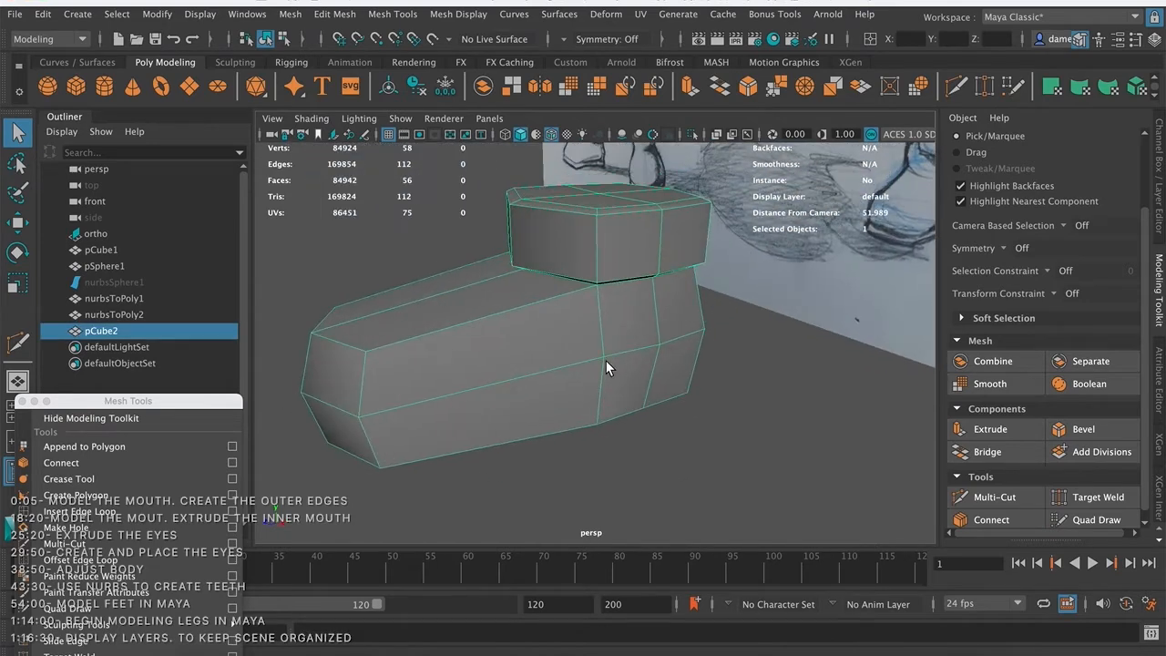
alt+drag(439, 295, 514, 319)
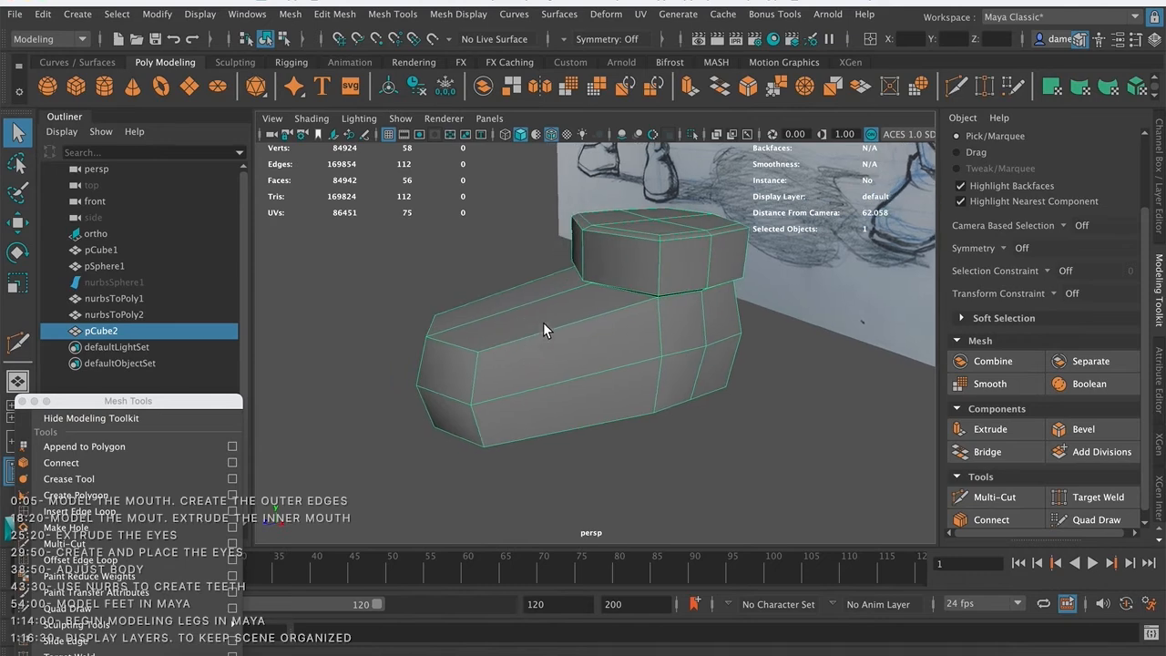
- Extrude the six bottom faces of the shoe downward with a local Z translation of 1.537 to form a sole
mouse_move(577, 333)
alt+mouse_down()
mouse_move(555, 328)
mouse_move(669, 328)
mouse_move(593, 319)
mouse_move(618, 309)
alt+mouse_up()
alt+right_drag(618, 309, 557, 311)
mouse_move(539, 342)
mouse_down()
mouse_move(604, 370)
mouse_move(638, 404)
mouse_move(663, 403)
mouse_up()
shift+click(603, 369)
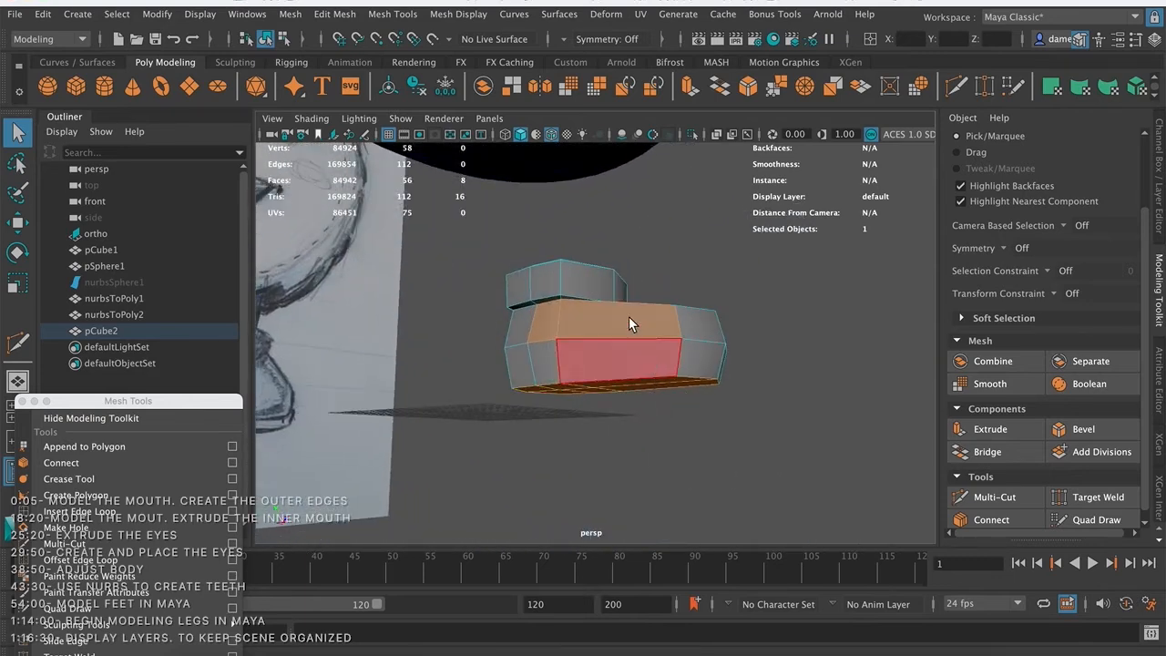
drag(476, 278, 744, 358)
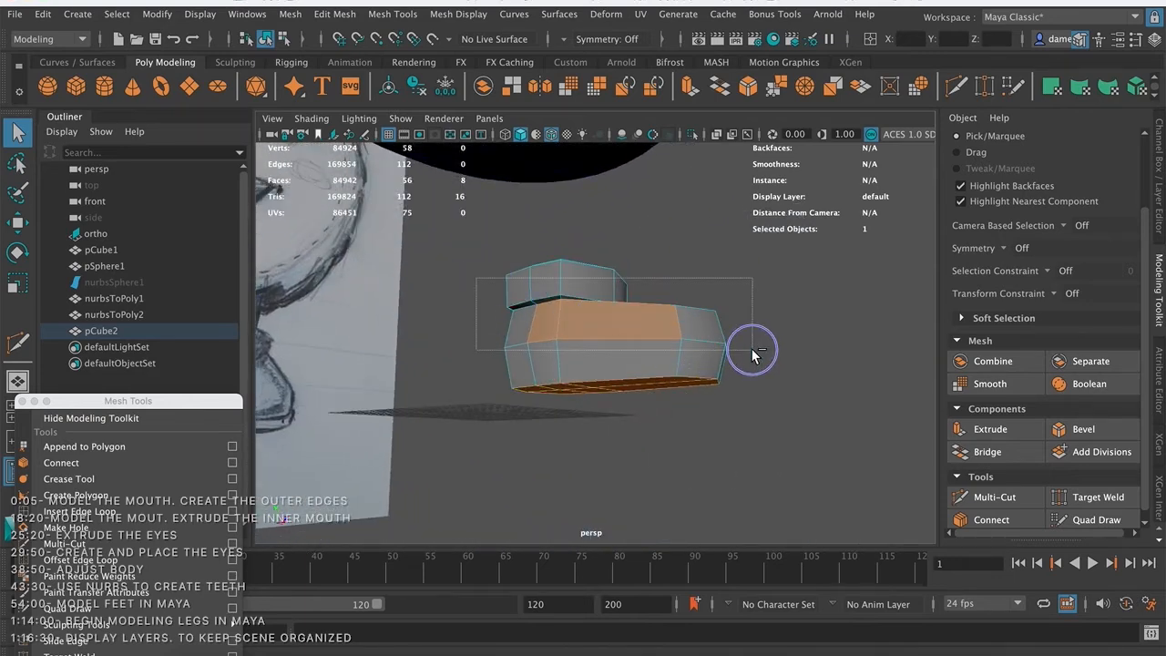
mouse_move(750, 347)
mouse_down()
mouse_move(585, 346)
mouse_move(763, 367)
mouse_move(822, 338)
mouse_move(804, 324)
mouse_move(617, 294)
mouse_move(725, 326)
mouse_move(733, 307)
mouse_move(623, 307)
mouse_up()
alt+right_drag(624, 308, 684, 302)
alt+drag(615, 302, 580, 303)
alt+right_drag(576, 306, 561, 296)
alt+drag(561, 295, 567, 297)
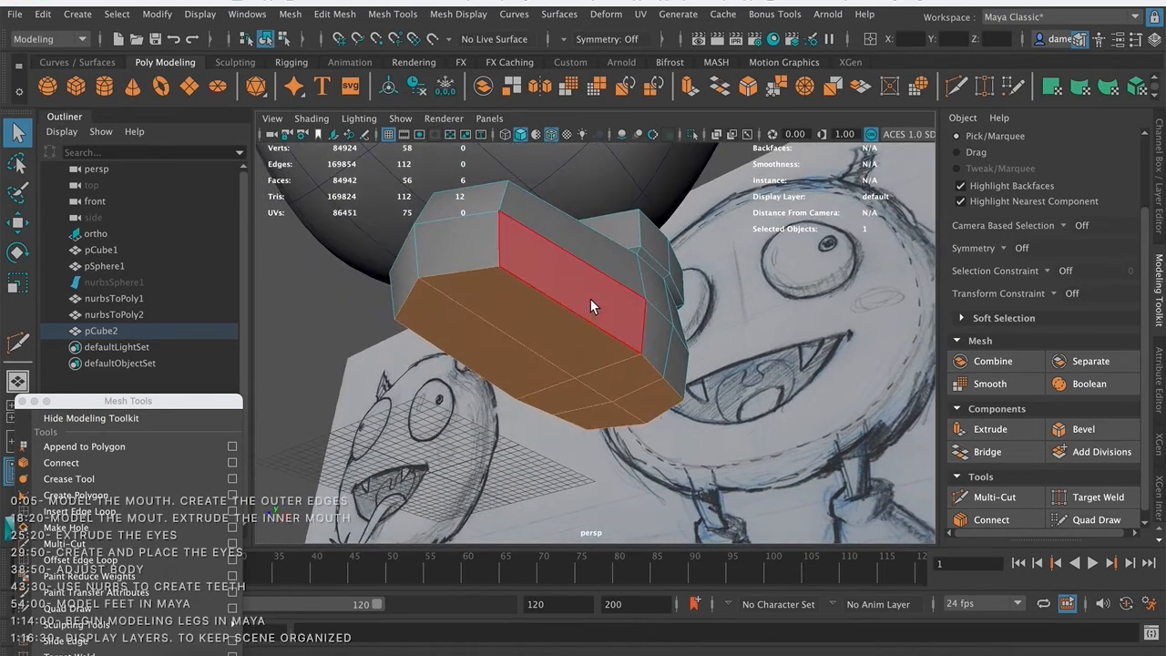
click(990, 428)
mouse_move(628, 301)
alt+mouse_down()
mouse_move(640, 315)
mouse_move(648, 286)
mouse_move(557, 280)
alt+mouse_up()
drag(647, 396, 642, 405)
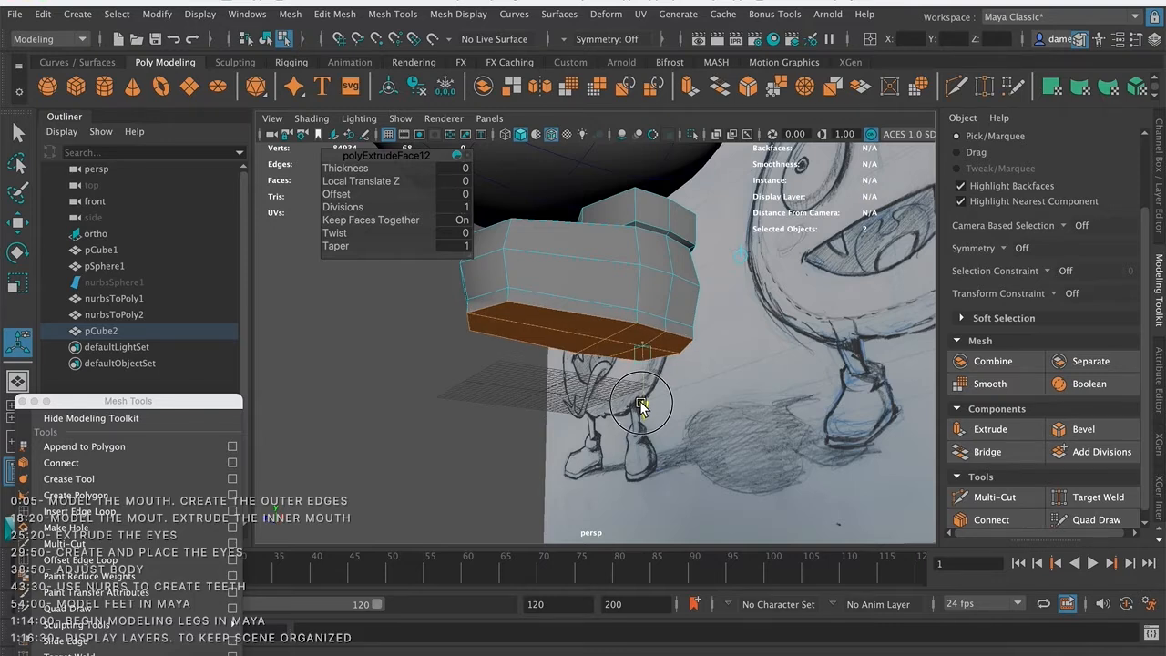
drag(642, 406, 642, 404)
alt+drag(478, 364, 673, 337)
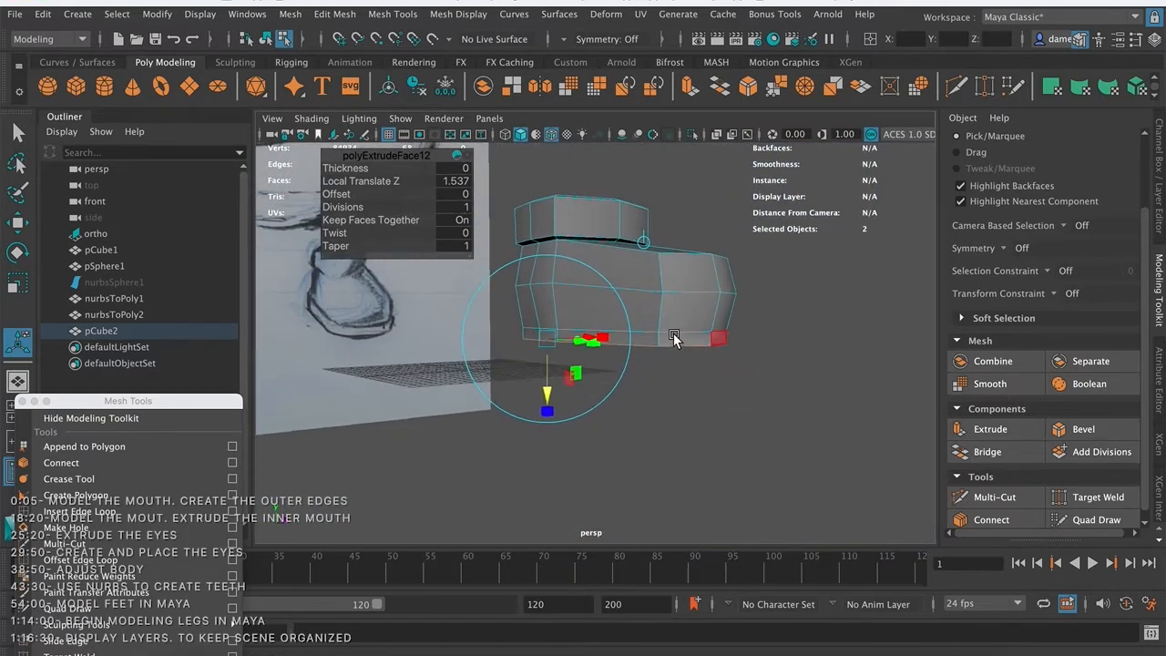
click(684, 401)
- Extrude the ring of ten side faces around the sole outward to form a protruding rim
mouse_move(694, 331)
alt+mouse_down()
mouse_move(604, 312)
mouse_move(617, 334)
mouse_move(555, 337)
alt+mouse_up()
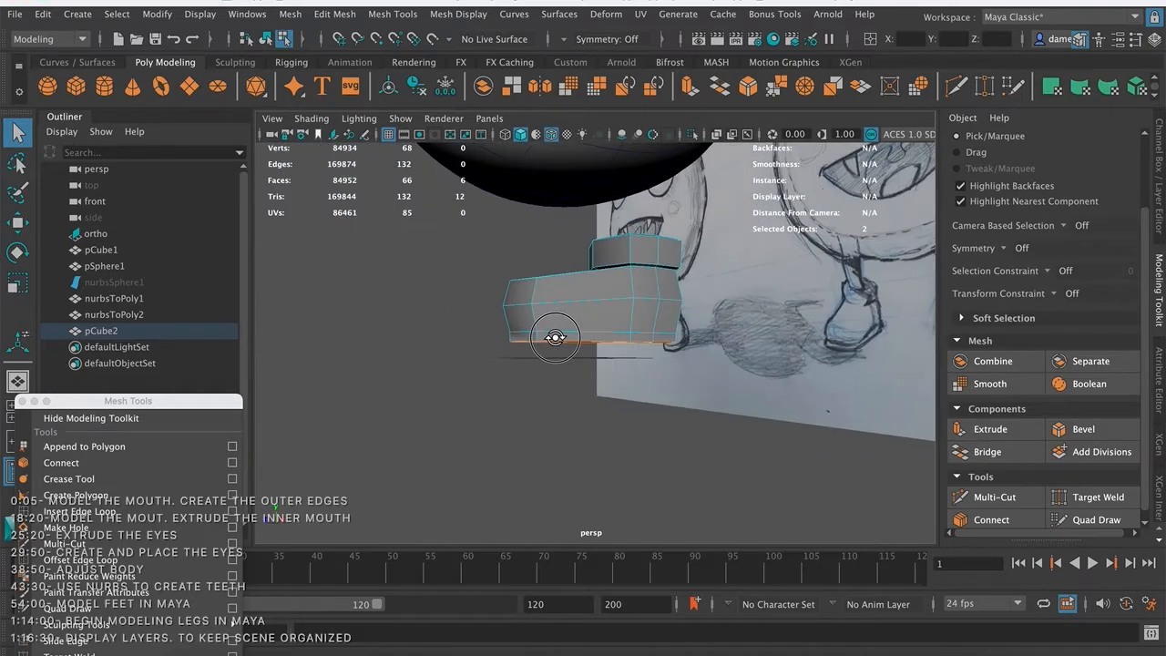
alt+right_drag(522, 332, 667, 337)
click(605, 334)
double_click(678, 333)
mouse_move(583, 391)
alt+mouse_down()
mouse_move(736, 400)
mouse_move(704, 320)
mouse_move(683, 338)
mouse_move(601, 346)
mouse_move(593, 335)
alt+mouse_up()
click(593, 335)
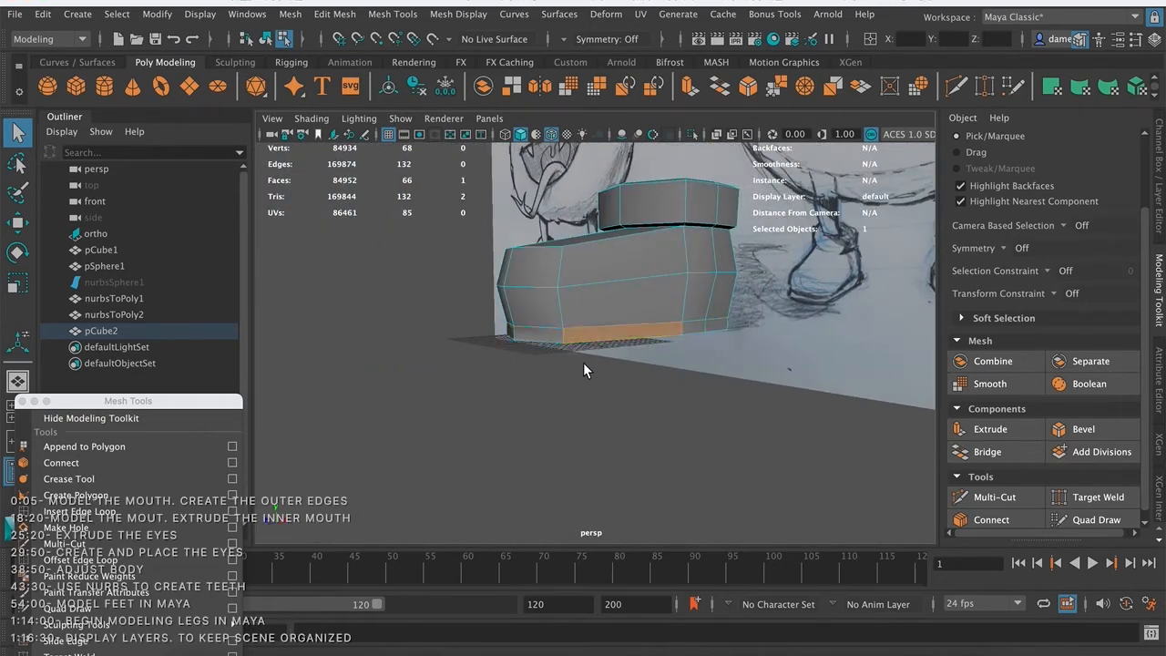
double_click(542, 334)
mouse_move(578, 390)
alt+mouse_down()
mouse_move(596, 325)
mouse_move(497, 310)
mouse_move(671, 328)
mouse_move(773, 312)
mouse_move(741, 289)
mouse_move(552, 323)
mouse_move(564, 325)
alt+mouse_up()
alt+right_drag(565, 325, 747, 330)
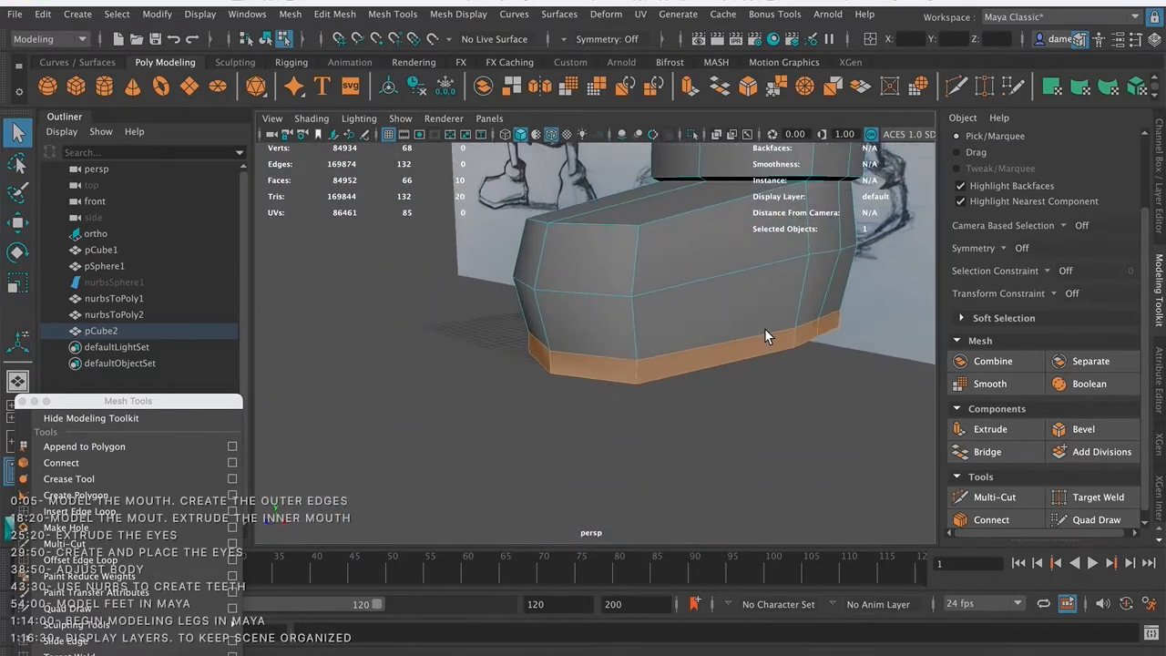
alt+drag(746, 331, 689, 328)
click(990, 429)
alt+drag(732, 378, 516, 316)
alt+right_drag(516, 316, 520, 328)
alt+middle_drag(520, 328, 543, 338)
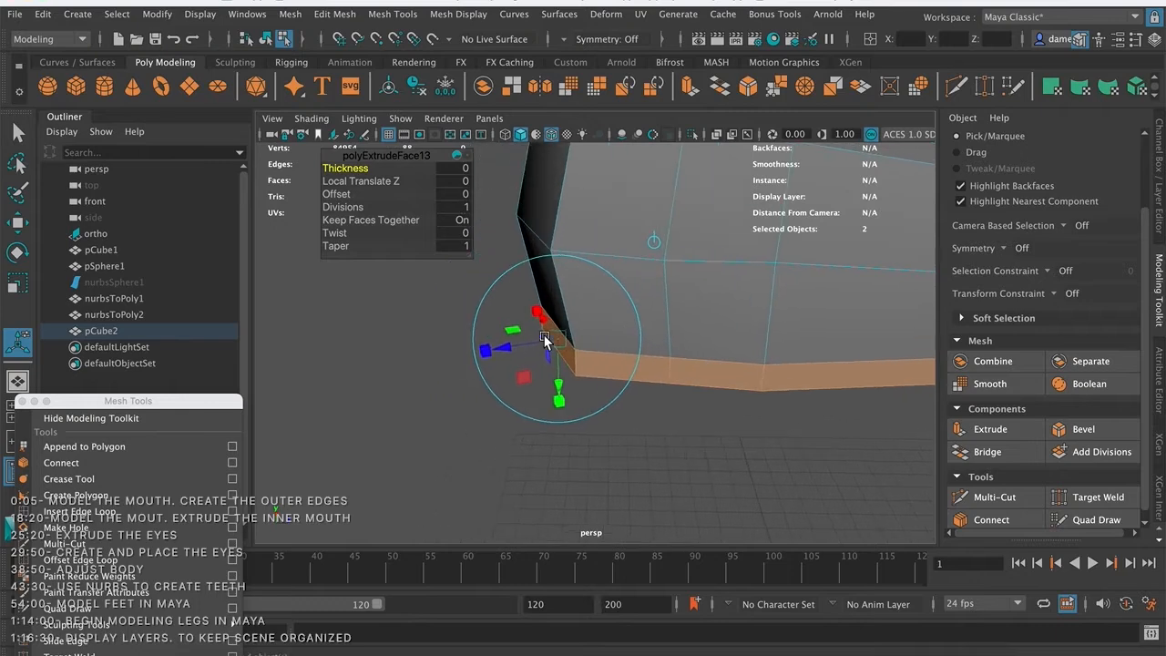
drag(504, 354, 738, 333)
mouse_move(513, 337)
alt+mouse_down()
mouse_move(496, 323)
mouse_move(510, 314)
mouse_move(615, 364)
mouse_move(619, 342)
mouse_move(603, 368)
alt+mouse_up()
alt+right_drag(597, 335, 841, 351)
alt+drag(735, 355, 675, 359)
key(q)
- Examine the shoe with its protruding sole in smooth preview against the reference sketch
key(3)
alt+right_drag(679, 350, 428, 238)
alt+drag(643, 335, 661, 370)
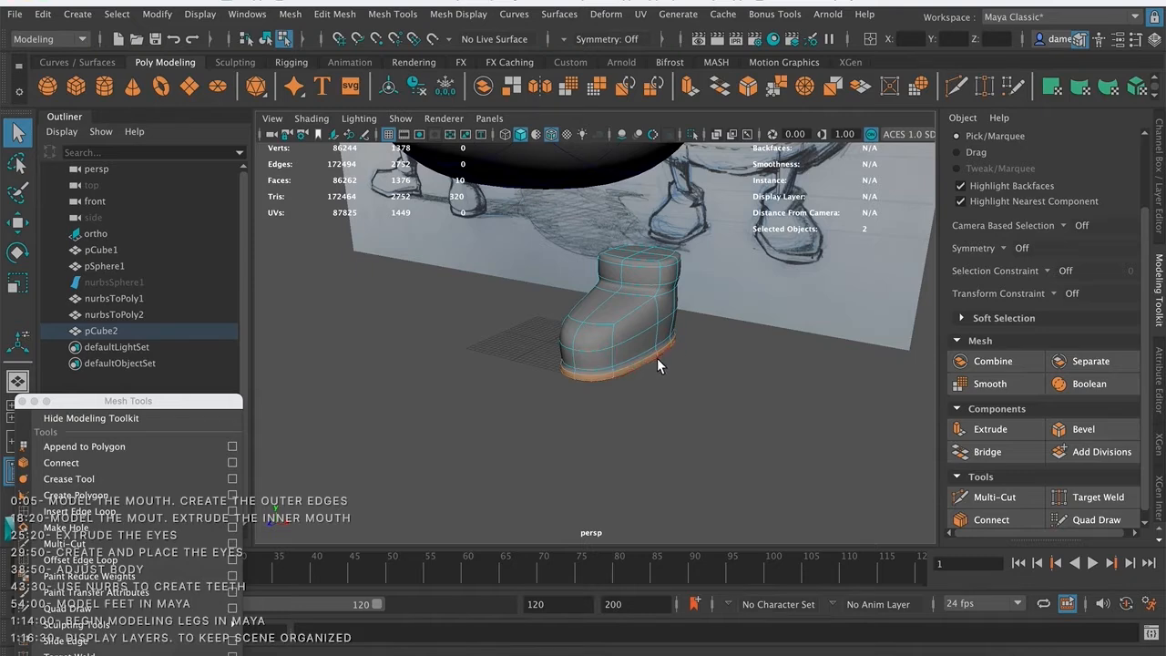
- Return the shoe to the unsmoothed mesh and bevel the ring of side faces around its protruding sole
key(1)
alt+right_drag(615, 340, 847, 342)
mouse_move(729, 393)
alt+mouse_down()
mouse_move(702, 401)
mouse_move(710, 392)
alt+mouse_up()
alt+drag(594, 343, 506, 346)
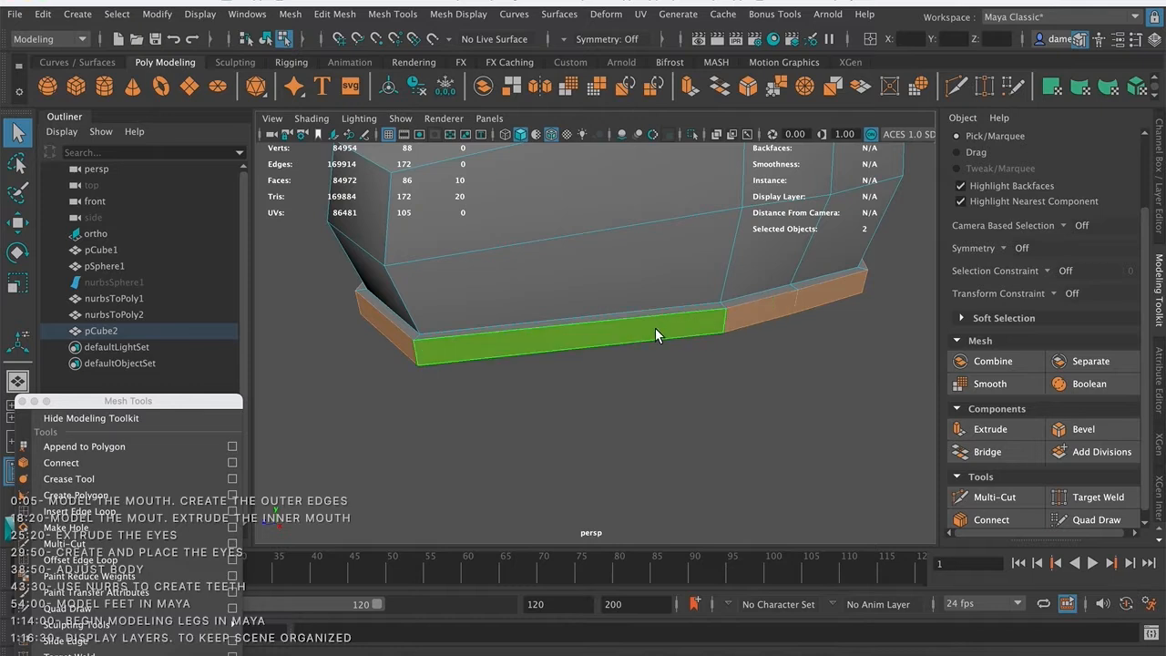
alt+drag(525, 403, 561, 346)
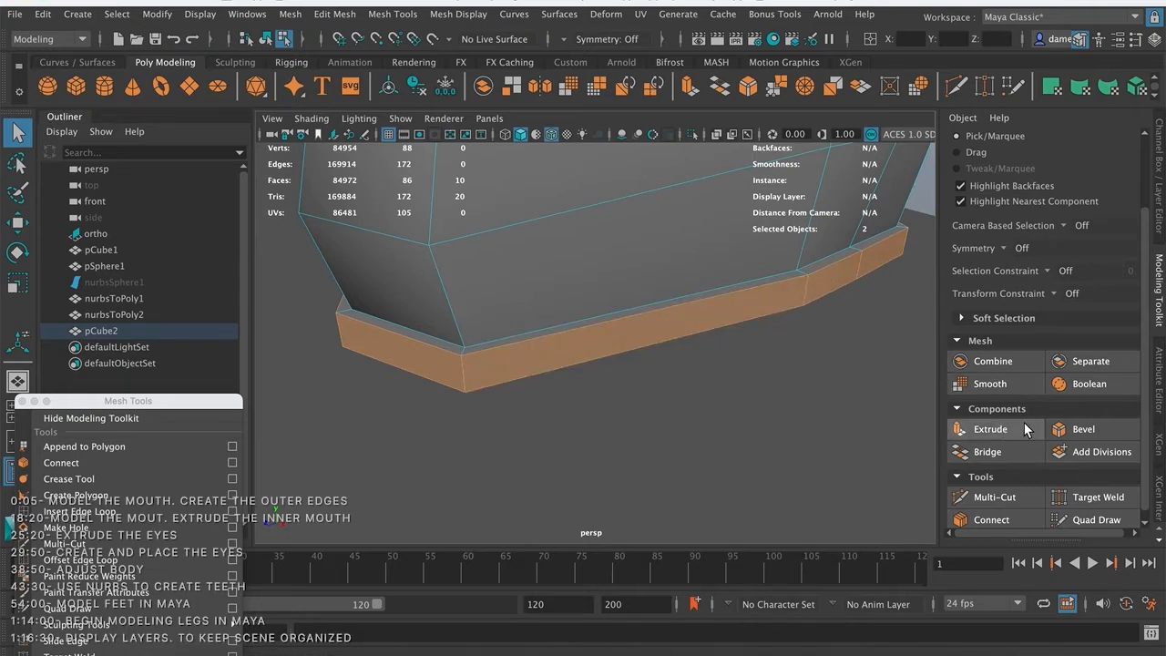
click(1084, 432)
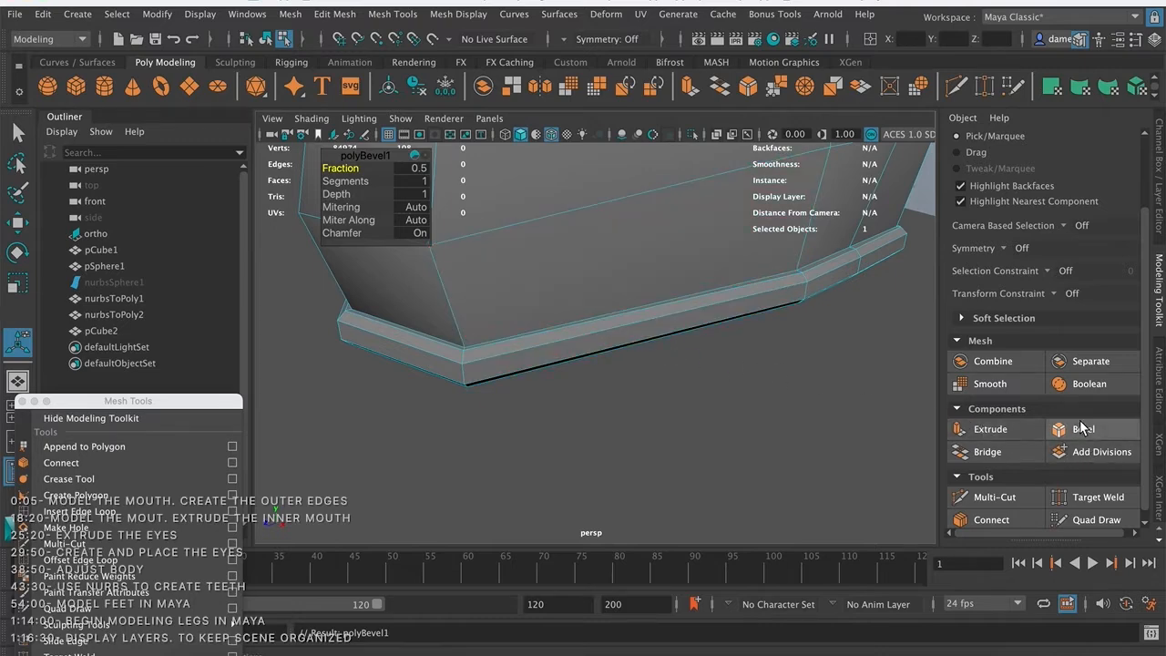
- Enlarge and reposition the bevel settings for readability and set the rim bevel's fraction to 0.1
alt+drag(662, 393, 612, 353)
alt+drag(546, 311, 604, 395)
alt+right_drag(607, 395, 643, 323)
alt+middle_drag(643, 324, 647, 355)
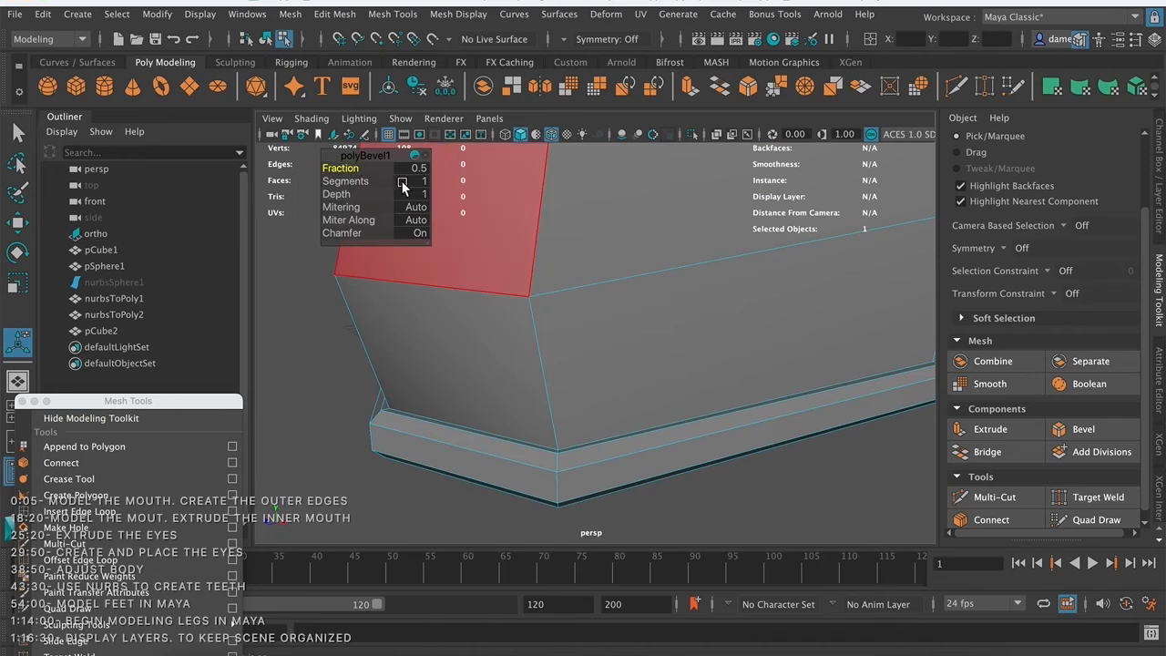
drag(429, 243, 501, 307)
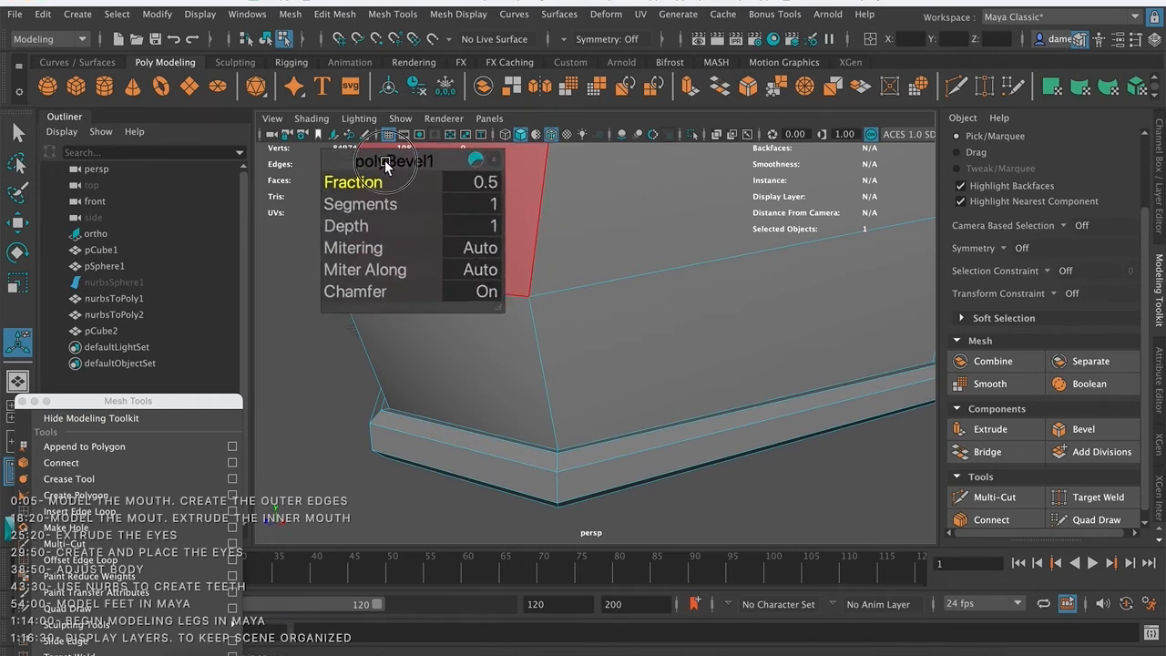
drag(375, 157, 334, 155)
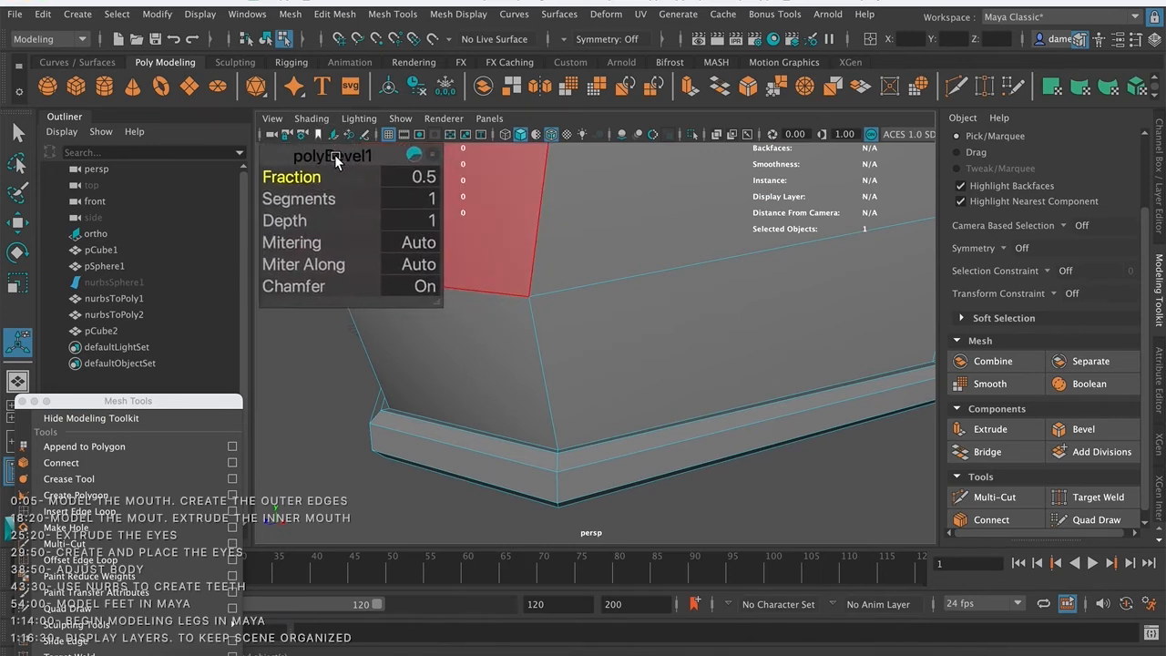
click(429, 178)
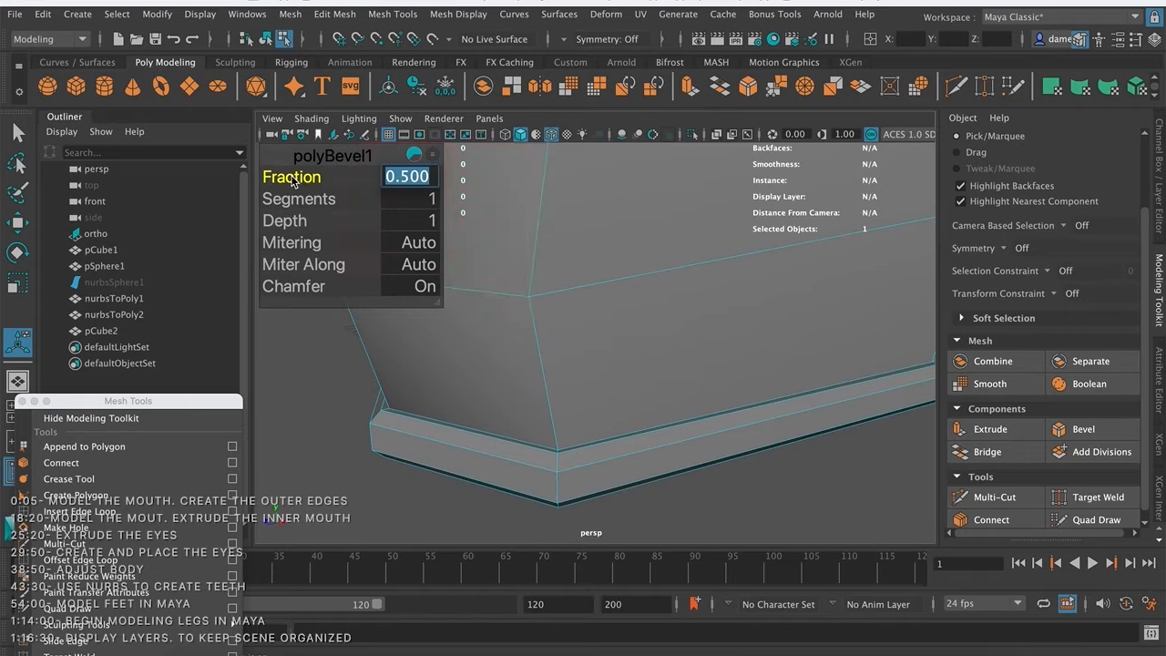
mouse_move(293, 177)
mouse_down()
mouse_move(315, 178)
mouse_move(273, 176)
mouse_move(294, 178)
mouse_up()
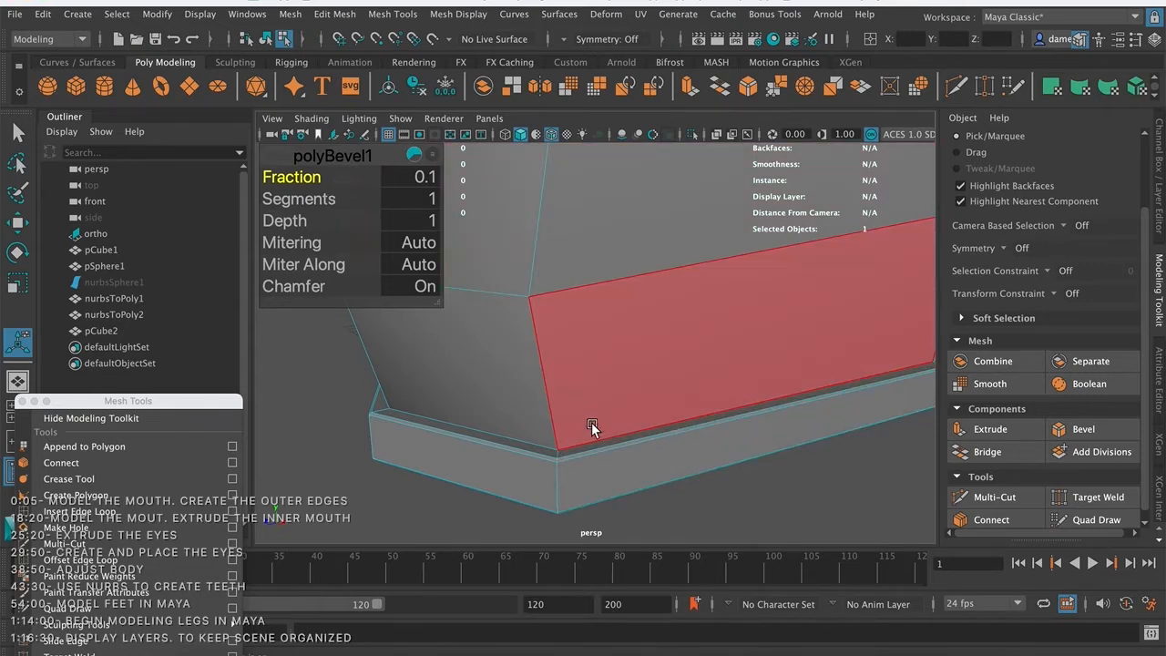
- Examine the narrow bevel along the sole's rim up close together with its segment and depth settings
alt+drag(612, 404, 671, 375)
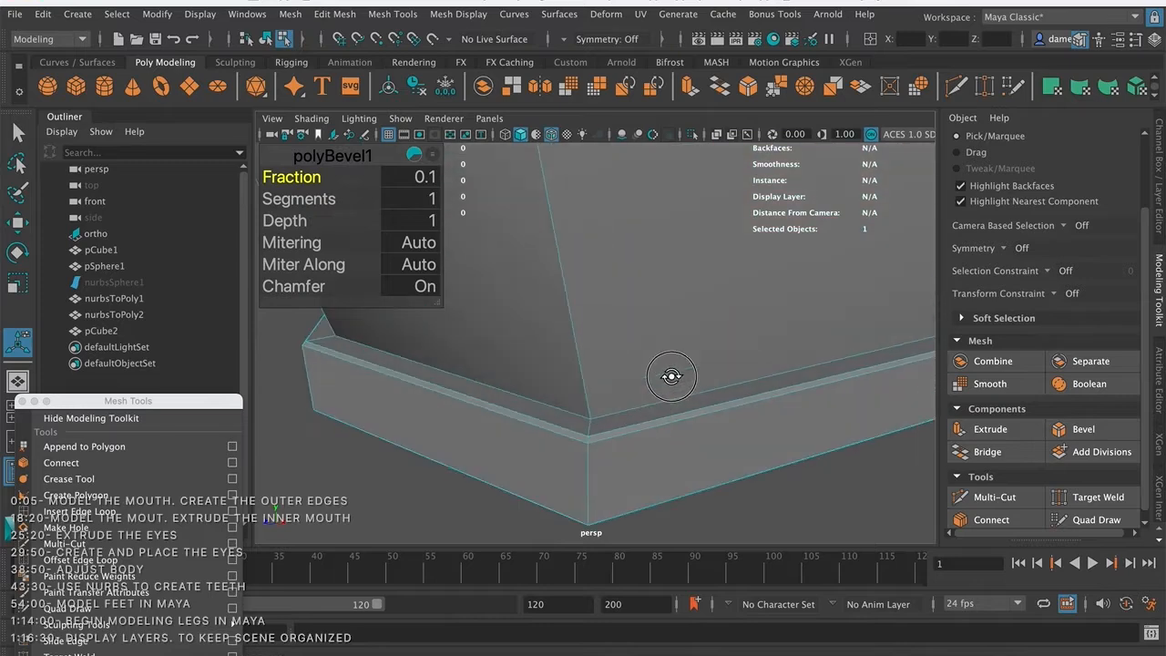
click(314, 201)
middle_drag(314, 202, 317, 201)
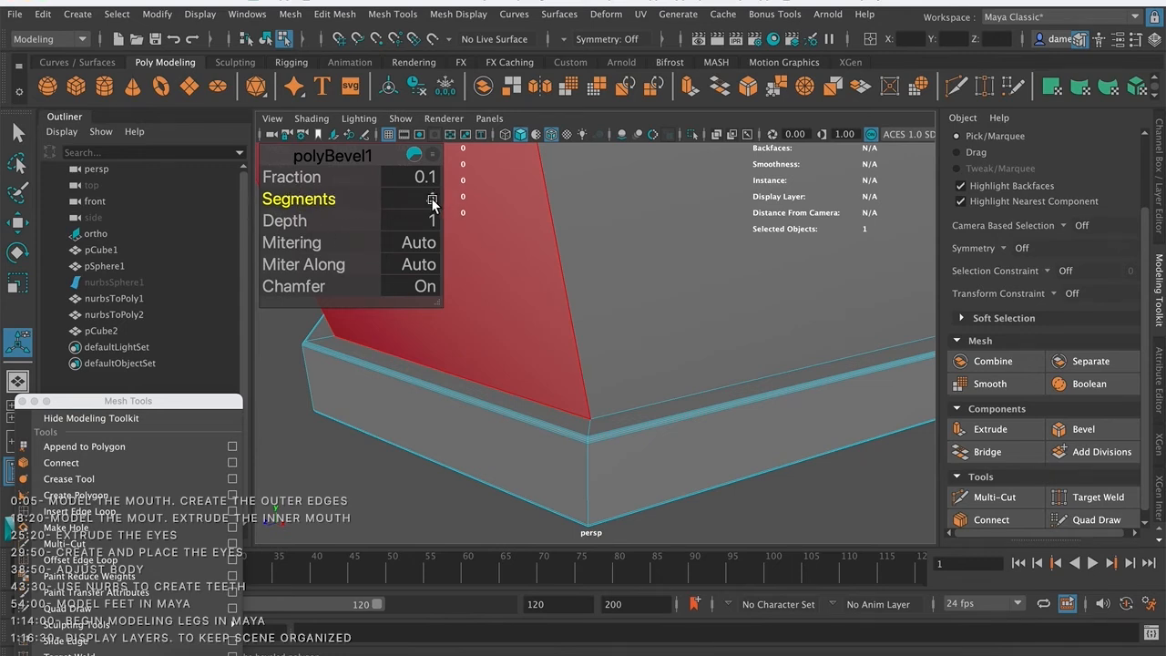
key(ctrl+z)
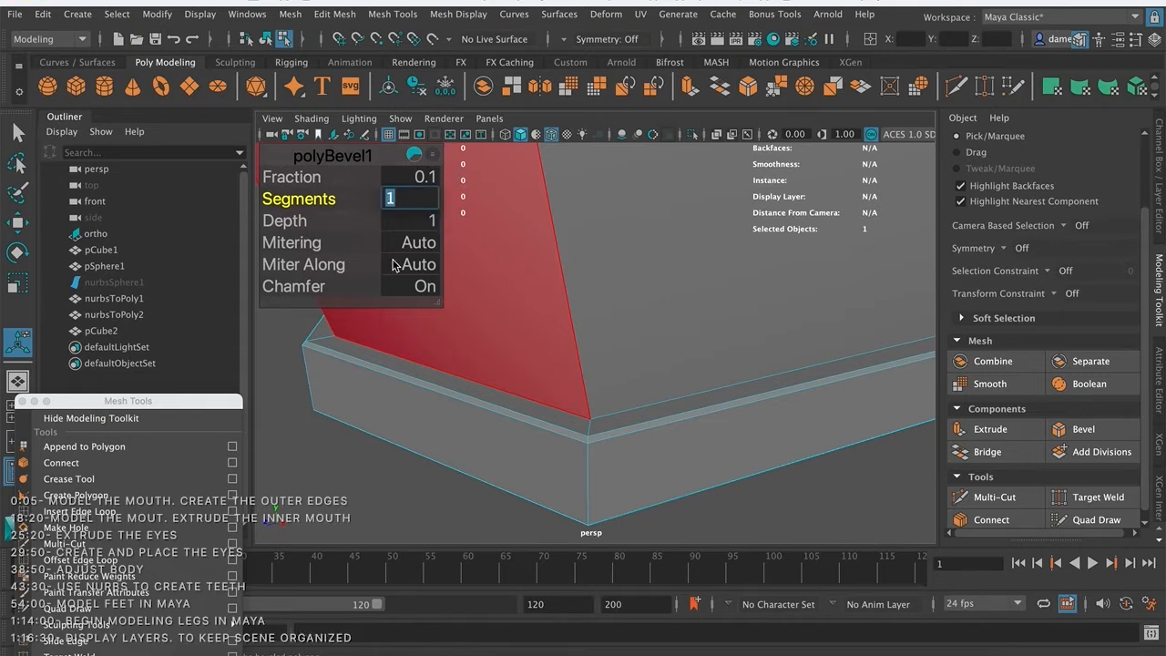
click(291, 221)
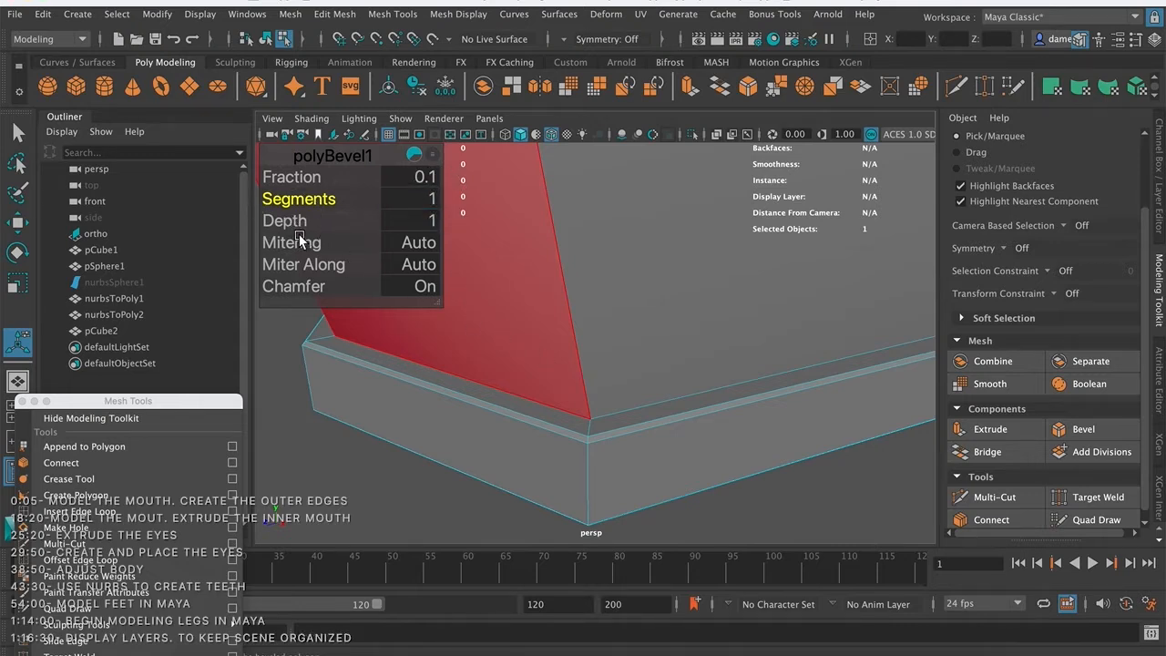
mouse_move(645, 342)
alt+mouse_down()
mouse_move(695, 317)
mouse_move(638, 268)
mouse_move(659, 333)
alt+mouse_up()
alt+middle_drag(609, 369, 627, 370)
alt+right_drag(630, 366, 689, 351)
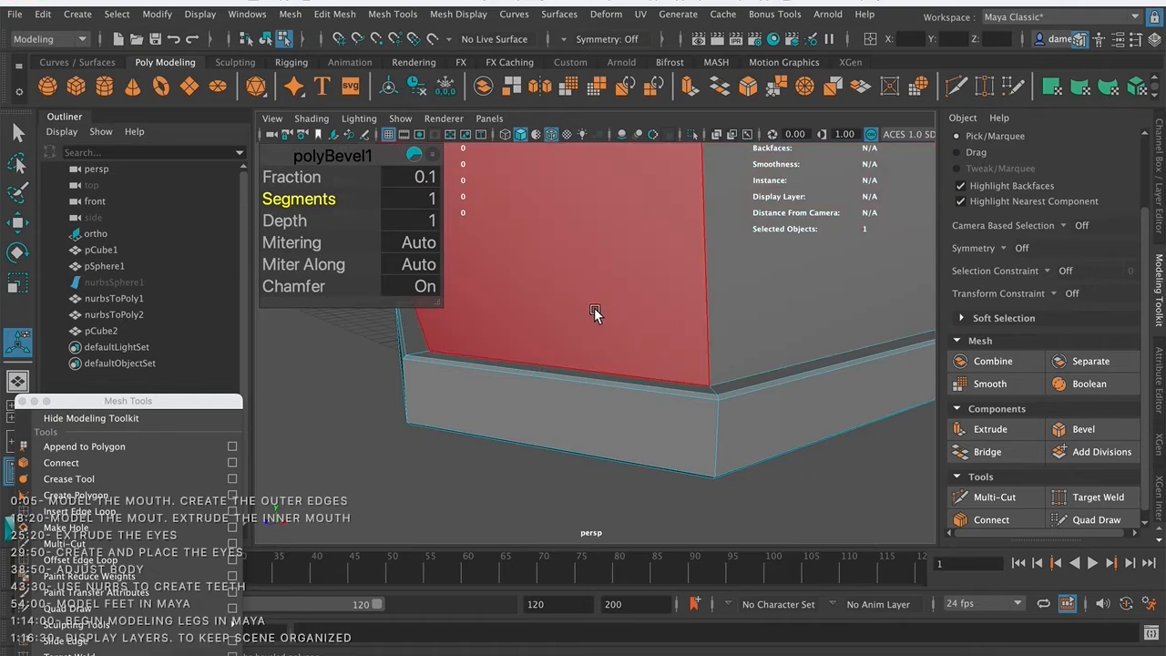
mouse_move(624, 316)
alt+mouse_down()
mouse_move(598, 304)
mouse_move(632, 325)
mouse_move(584, 354)
mouse_move(617, 334)
mouse_move(631, 347)
mouse_move(556, 343)
mouse_move(631, 346)
alt+mouse_up()
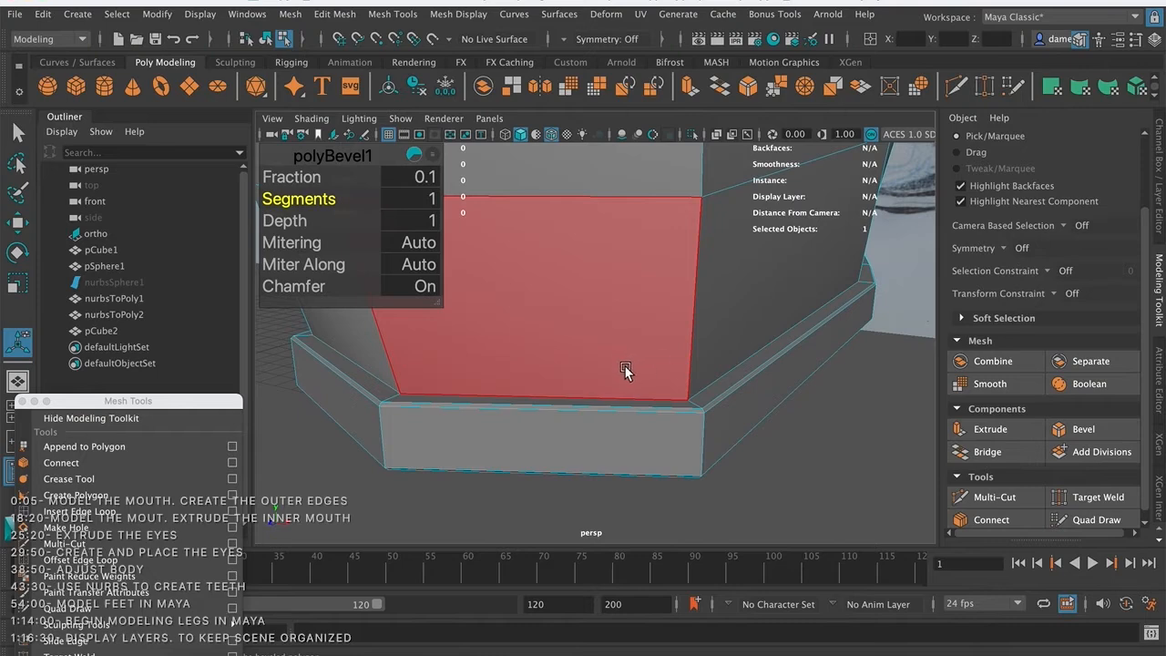
- Return to object mode and check the beveled sole in smooth preview, switching back to the unsmoothed mesh
key(q)
alt+drag(649, 357, 471, 288)
right_drag(528, 286, 603, 192)
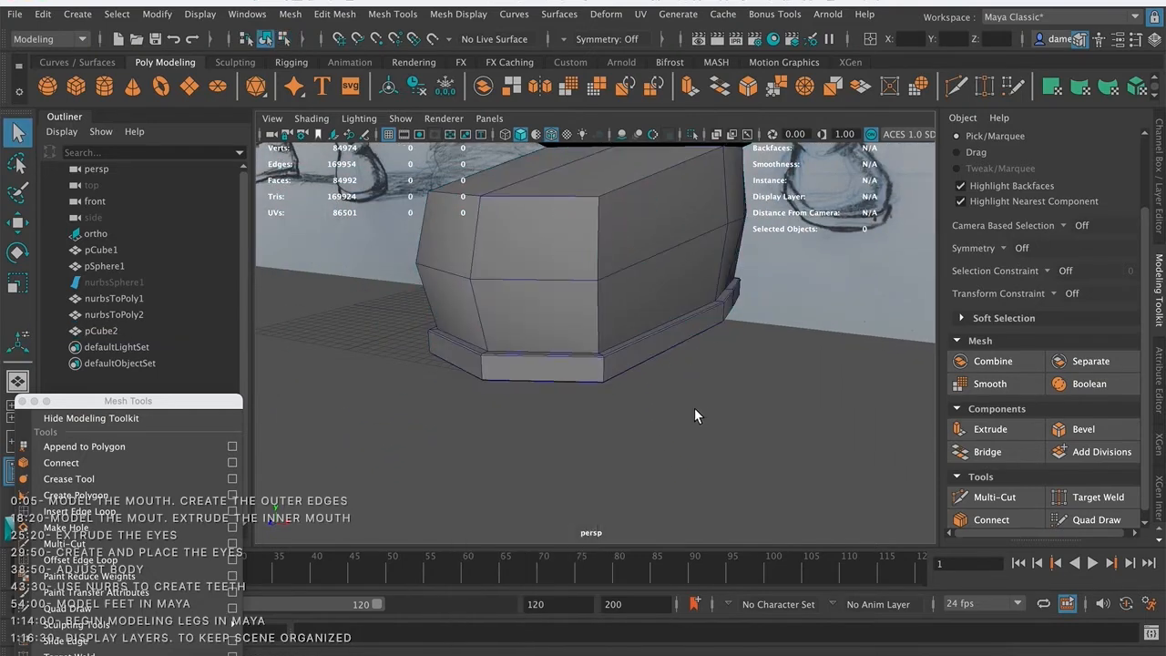
alt+drag(701, 408, 716, 419)
alt+drag(575, 357, 629, 326)
click(638, 321)
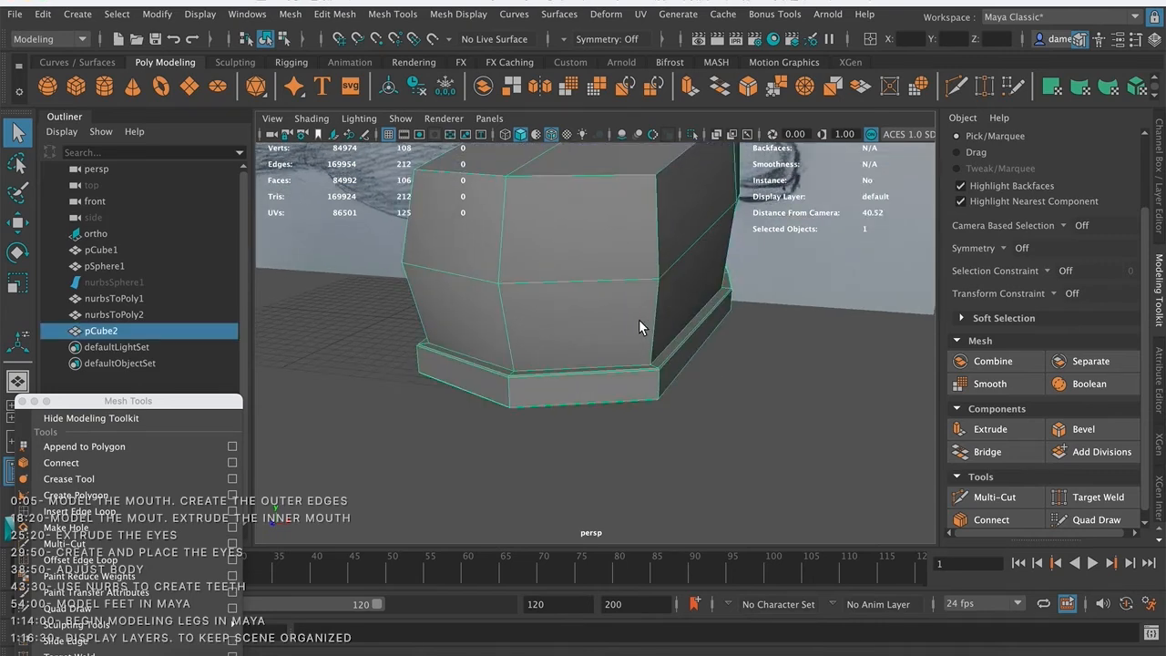
key(3)
mouse_move(737, 387)
alt+mouse_down()
mouse_move(711, 361)
mouse_move(677, 386)
mouse_move(709, 403)
mouse_move(729, 383)
mouse_move(692, 356)
mouse_move(682, 365)
mouse_move(707, 364)
mouse_move(611, 364)
mouse_move(591, 378)
alt+mouse_up()
click(696, 413)
click(593, 376)
key(1)
- Bevel the edge loop where the shoe's upper meets the top of the protruding sole
alt+right_drag(562, 313, 781, 327)
alt+right_drag(530, 340, 578, 361)
alt+drag(578, 362, 531, 334)
right_drag(515, 329, 518, 185)
double_click(523, 322)
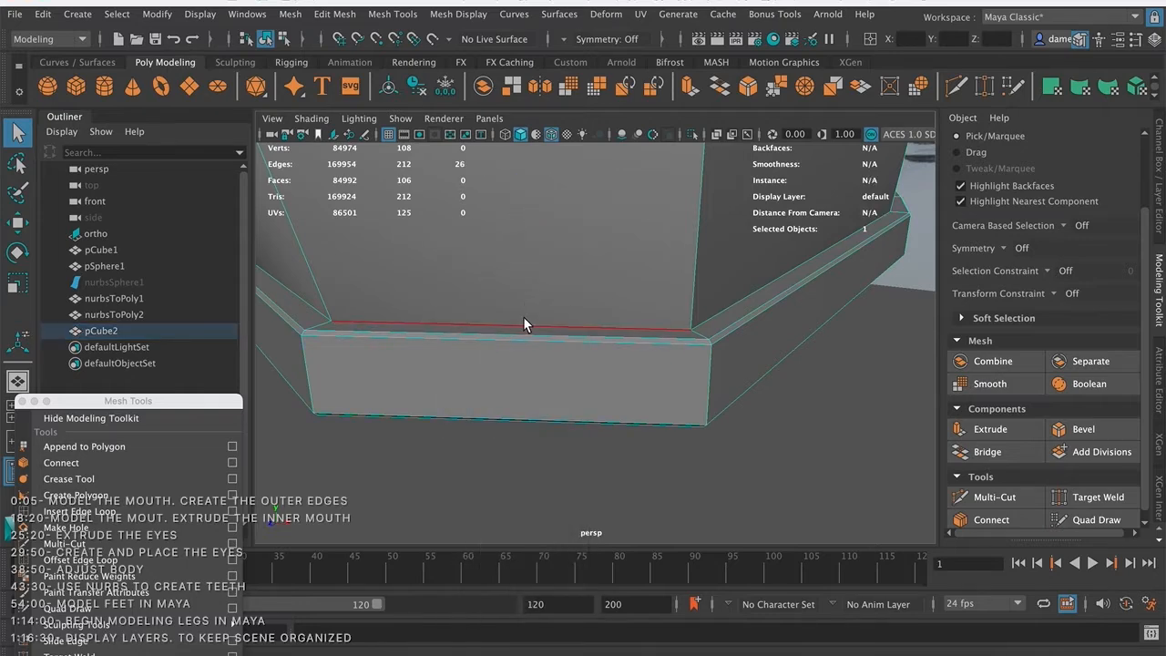
alt+drag(332, 320, 507, 282)
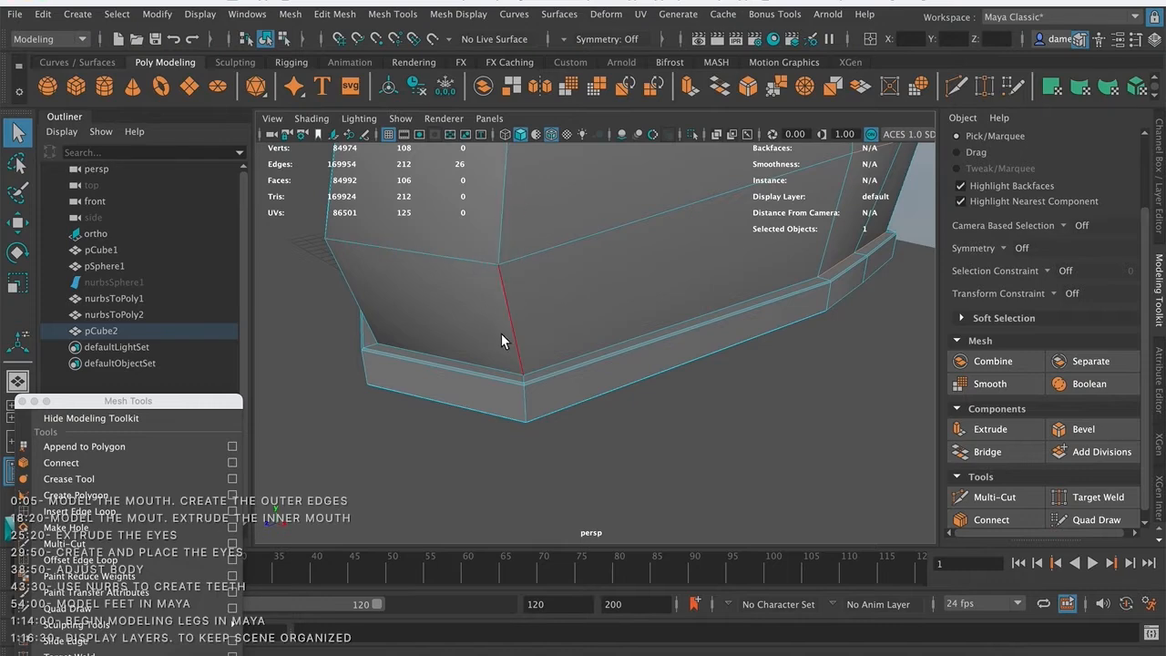
click(489, 363)
double_click(565, 357)
alt+drag(604, 358, 462, 349)
alt+middle_drag(523, 361, 547, 343)
alt+right_drag(552, 338, 676, 343)
alt+drag(612, 357, 676, 354)
alt+middle_drag(583, 364, 564, 358)
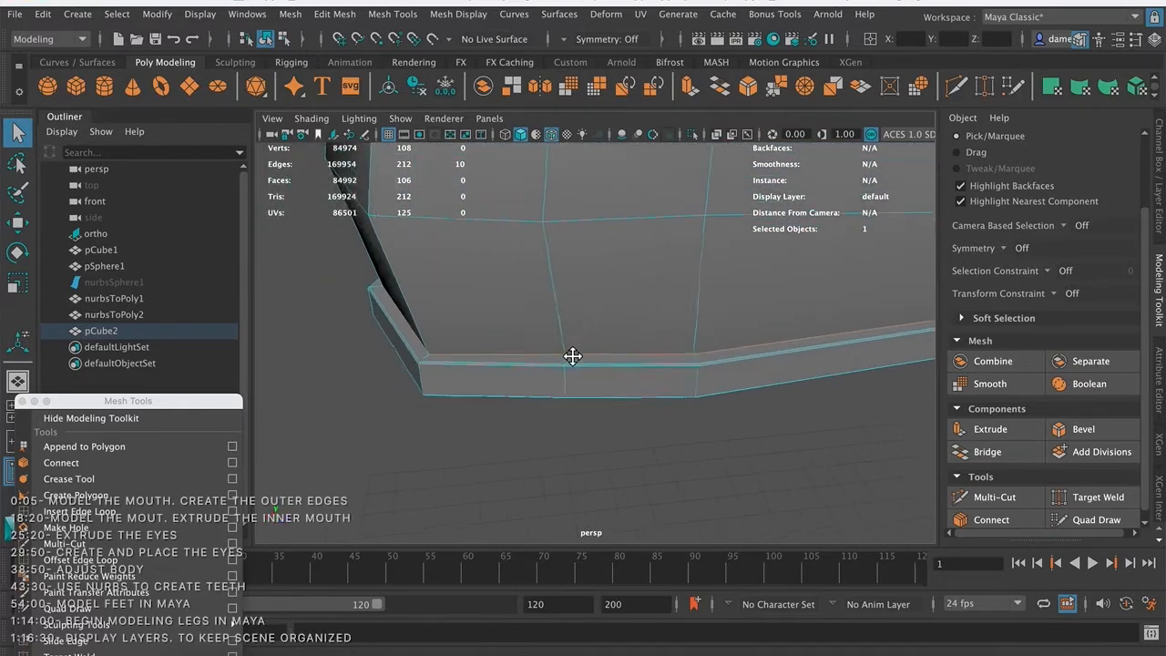
click(1077, 429)
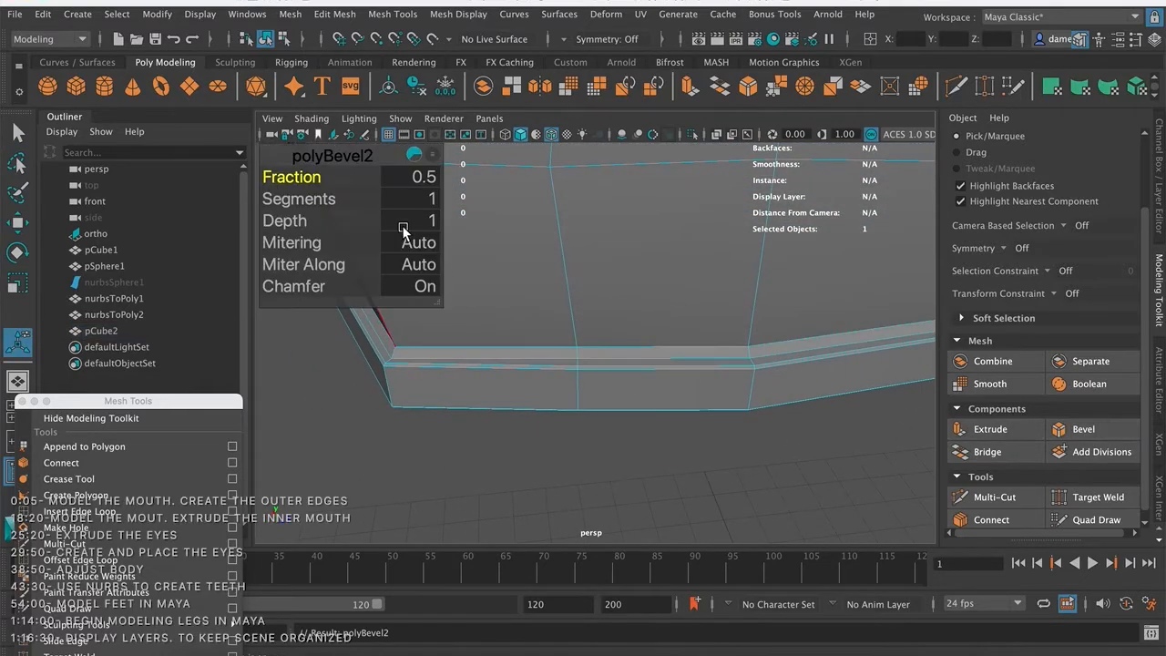
- Set the fraction of the upper-to-sole edge bevel to 0.1 and leave the bevel settings
click(426, 178)
text(0.1)
key(Return)
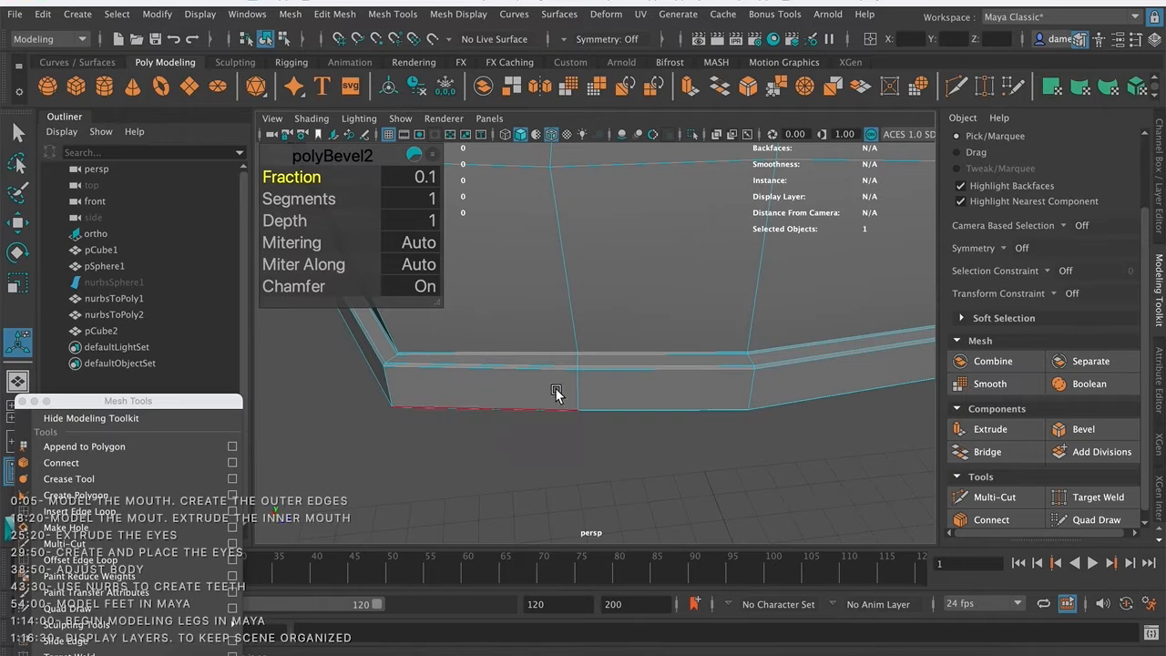
alt+right_drag(637, 379, 475, 344)
key(q)
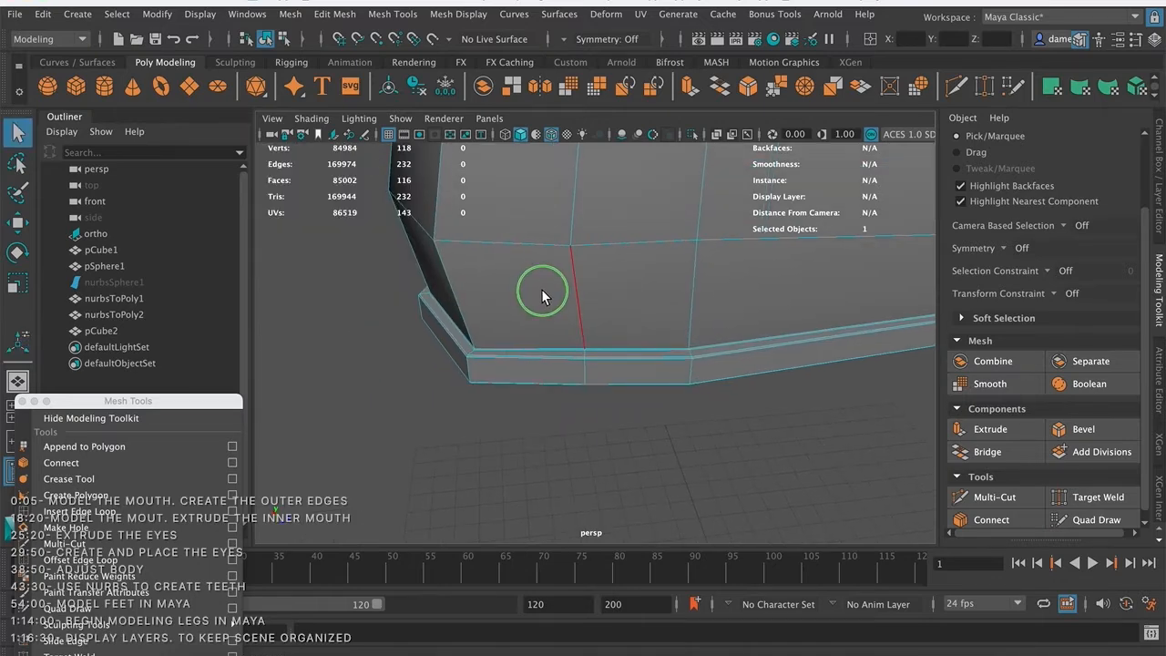
- Inspect the whole shoe in smooth preview from the front and side, ending on the unsmoothed mesh
right_drag(520, 228, 598, 211)
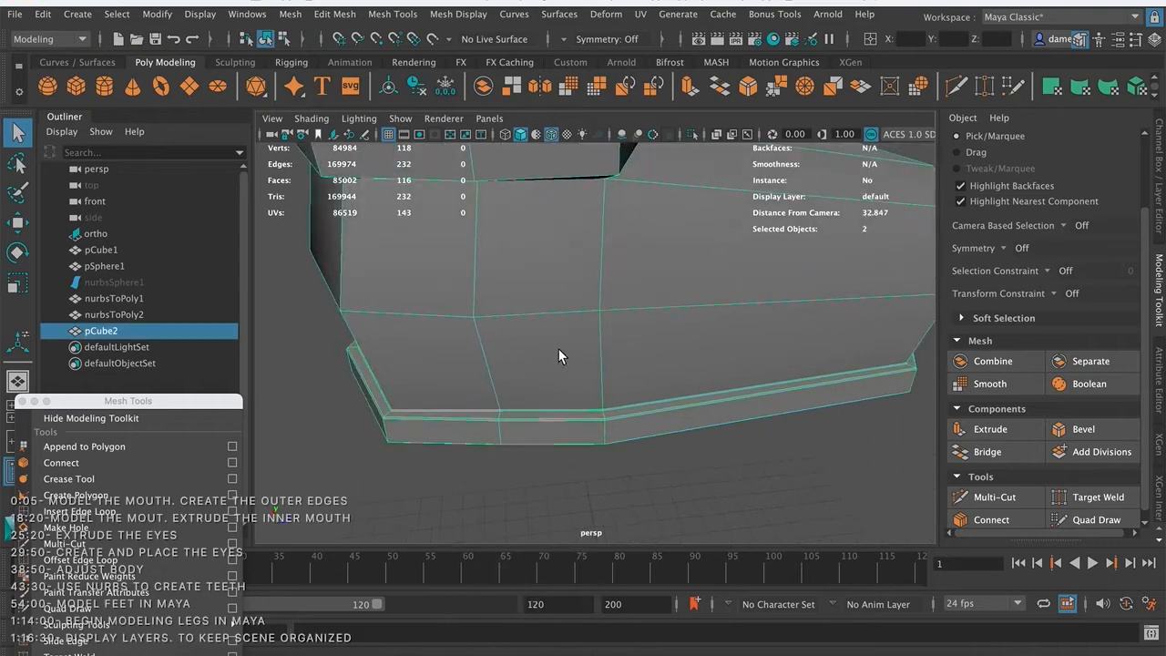
scroll(610, 393, down, 3)
alt+drag(642, 434, 612, 332)
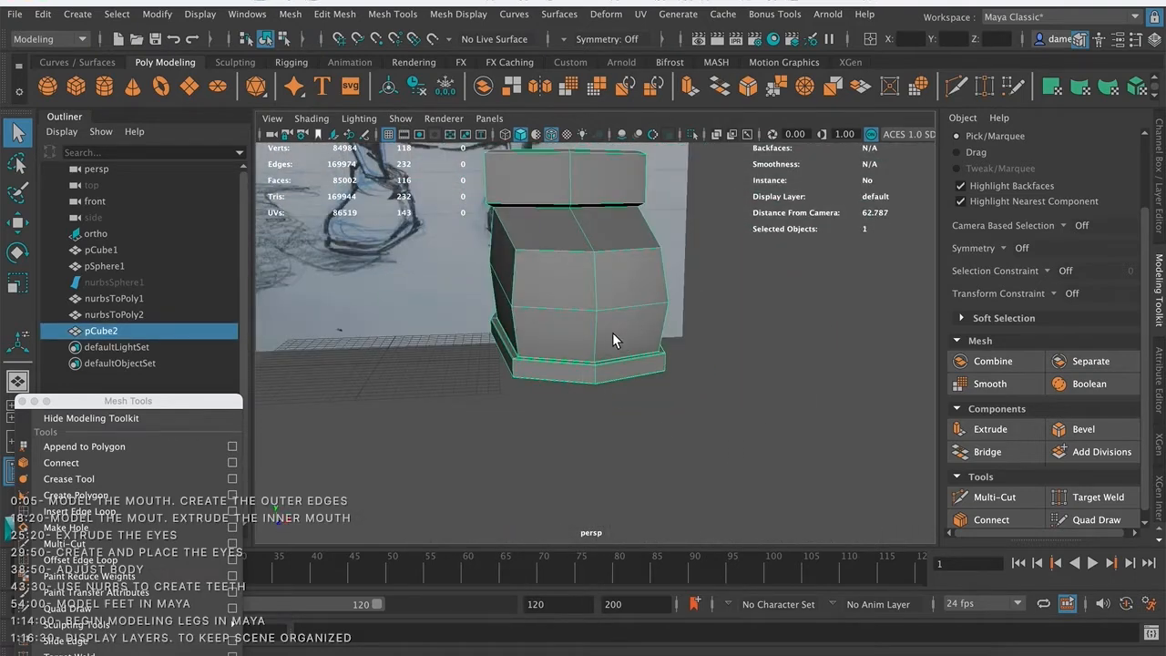
key(3)
click(712, 402)
mouse_move(767, 372)
alt+mouse_down()
mouse_move(713, 404)
mouse_move(479, 380)
mouse_move(512, 396)
mouse_move(476, 400)
mouse_move(440, 385)
mouse_move(471, 370)
mouse_move(482, 346)
mouse_move(583, 326)
mouse_move(569, 305)
mouse_move(603, 333)
alt+mouse_up()
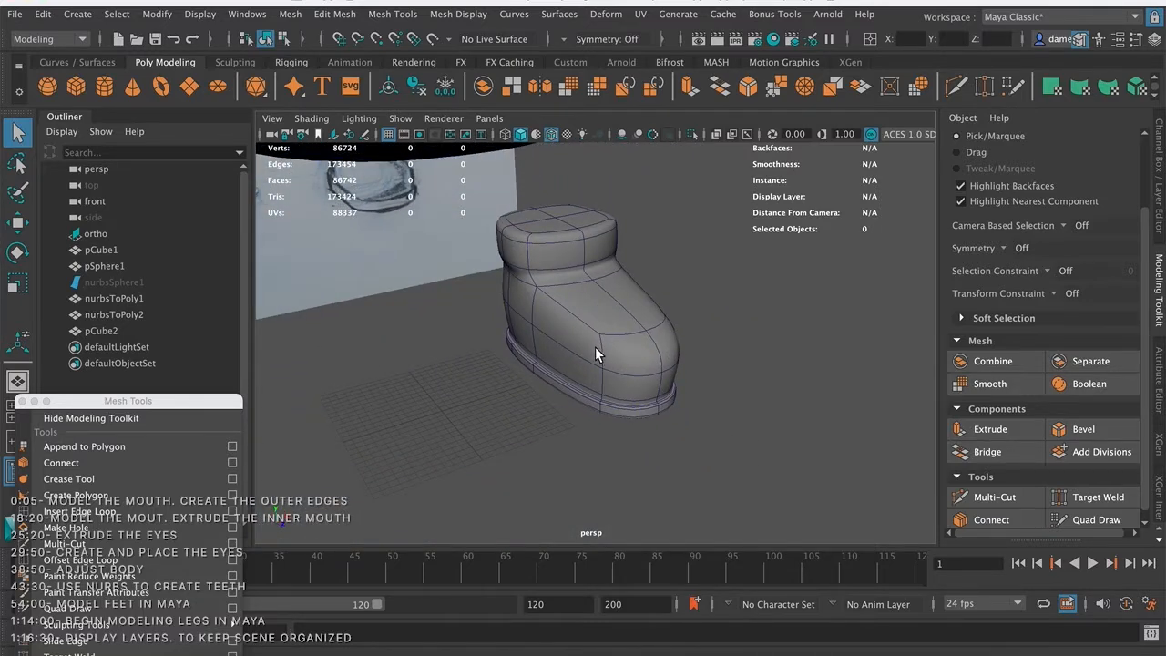
click(624, 360)
alt+drag(626, 358, 629, 331)
key(1)
- Insert an edge loop around the shoe between the toe and the ankle with Multi-Cut
click(1019, 499)
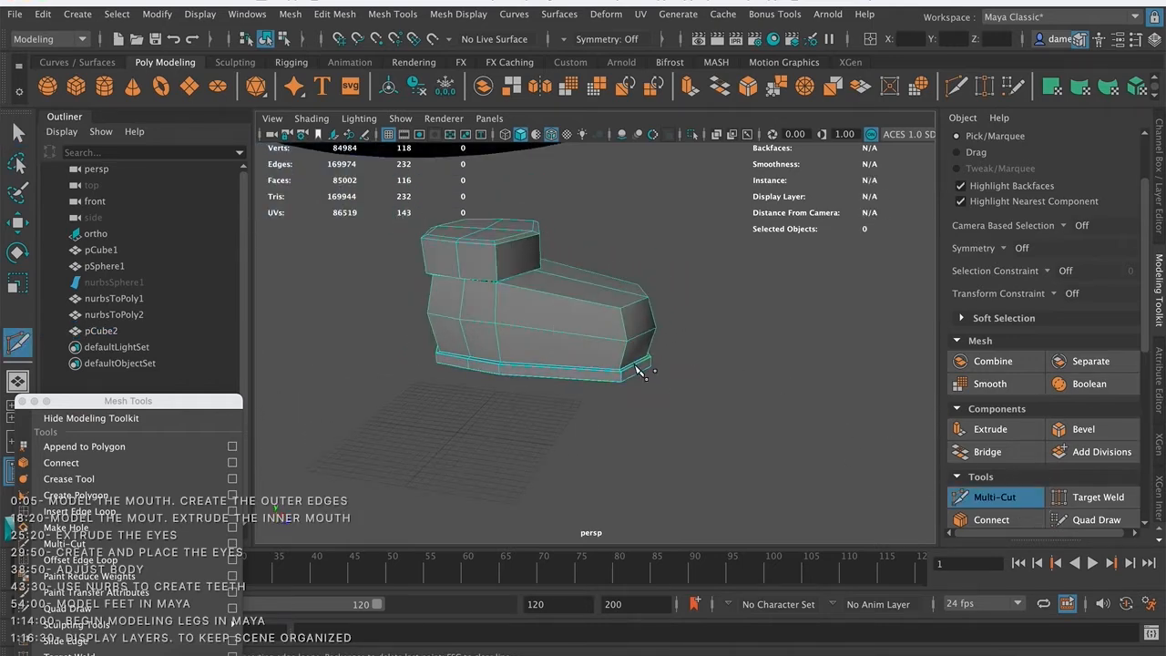
ctrl+click(560, 296)
alt+drag(710, 364, 572, 355)
key(q)
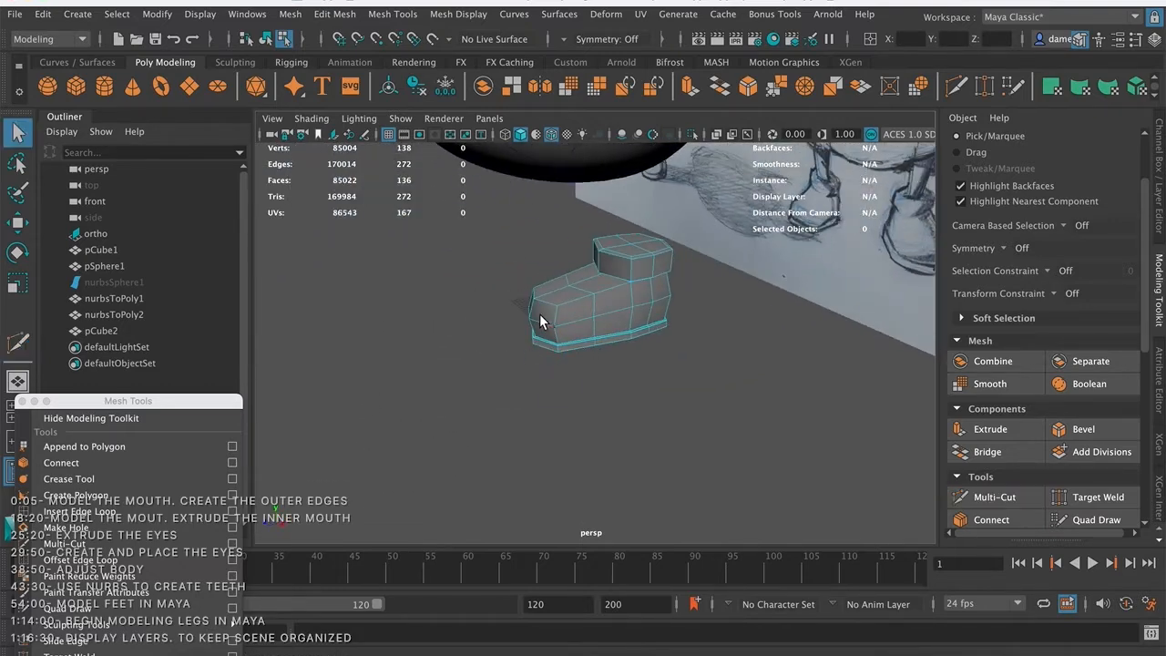
- Adjust the position of the top centre vertex on the new edge loop
scroll(539, 313, up, 6)
right_drag(537, 257, 469, 232)
click(541, 262)
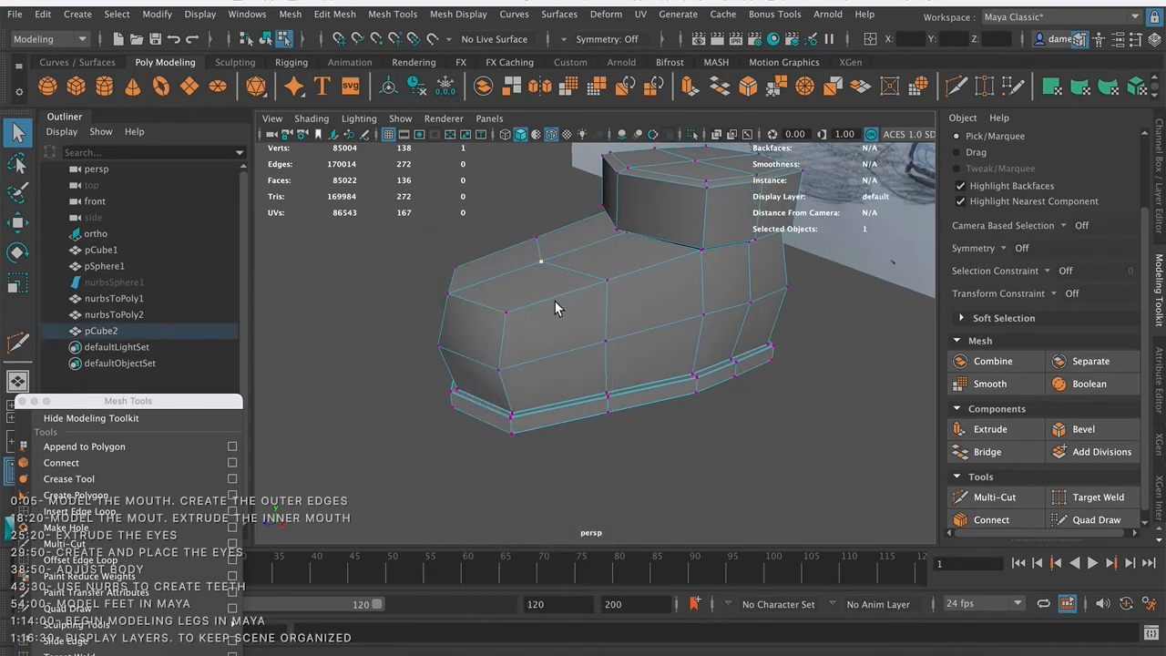
key(w)
drag(462, 274, 664, 320)
alt+drag(505, 346, 450, 296)
- Scale the two opposite side vertices at mid-height of the new edge loop outward to widen the shoe
key(q)
alt+drag(546, 341, 471, 393)
mouse_move(665, 389)
alt+mouse_down()
mouse_move(600, 384)
mouse_move(616, 391)
alt+mouse_up()
key(r)
drag(565, 349, 578, 353)
mouse_move(638, 387)
alt+mouse_down()
mouse_move(668, 380)
mouse_move(664, 369)
mouse_move(711, 375)
mouse_move(671, 374)
alt+mouse_up()
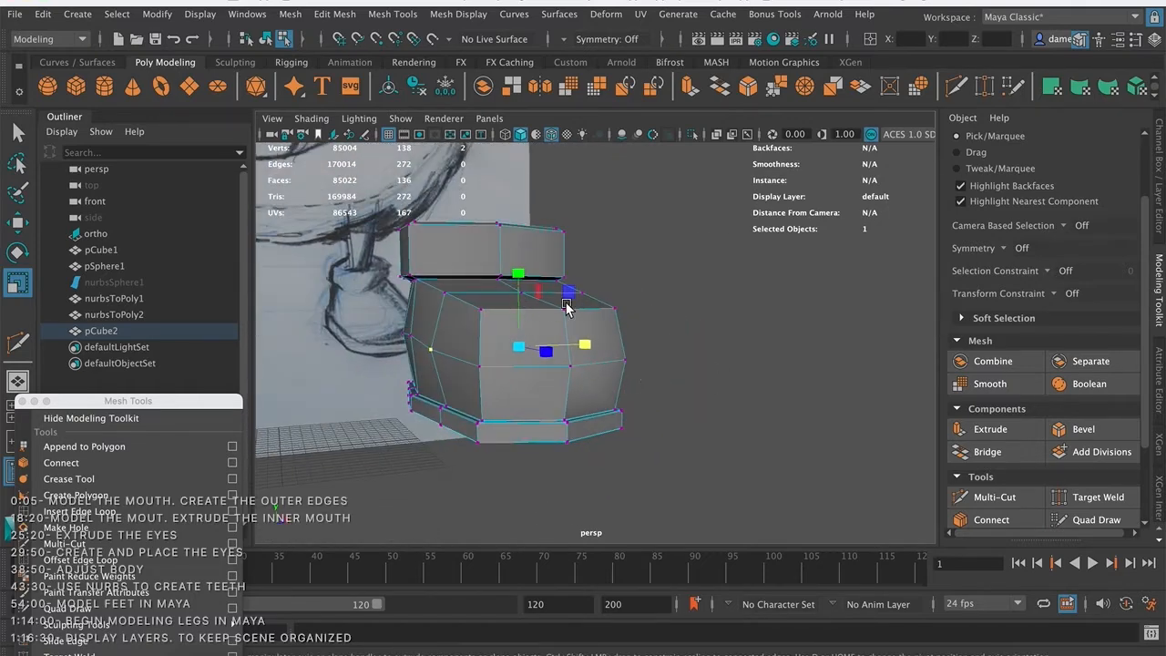
alt+drag(564, 312, 668, 305)
mouse_move(562, 326)
alt+mouse_down()
mouse_move(500, 301)
mouse_move(576, 330)
alt+mouse_up()
key(q)
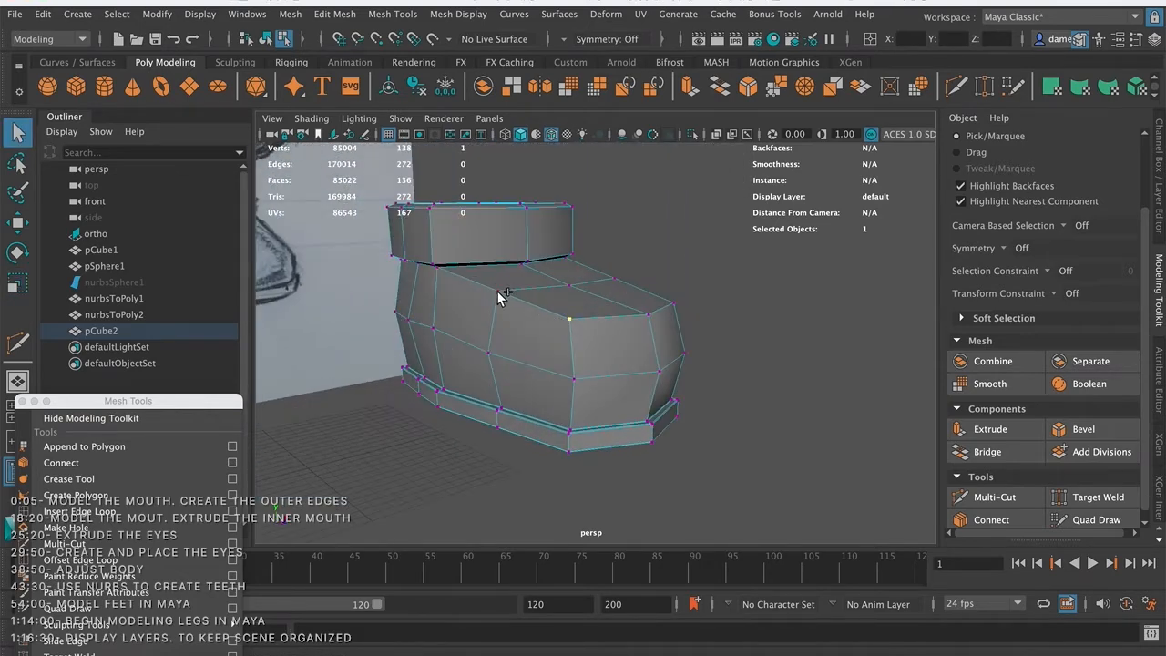
- Lower the four outer top vertices at the toe and the new edge loop slightly
shift+click(498, 290)
mouse_move(658, 320)
alt+mouse_down()
mouse_move(556, 321)
mouse_move(494, 281)
mouse_move(552, 292)
mouse_move(537, 302)
alt+mouse_up()
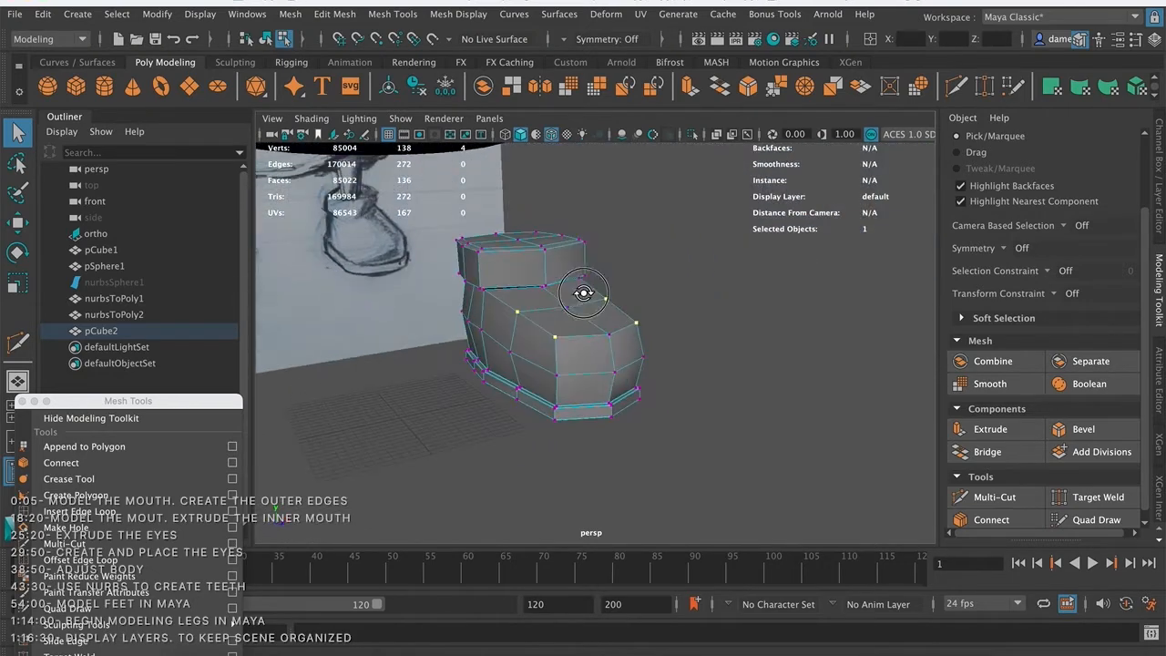
key(w)
alt+drag(632, 324, 682, 308)
drag(598, 237, 598, 243)
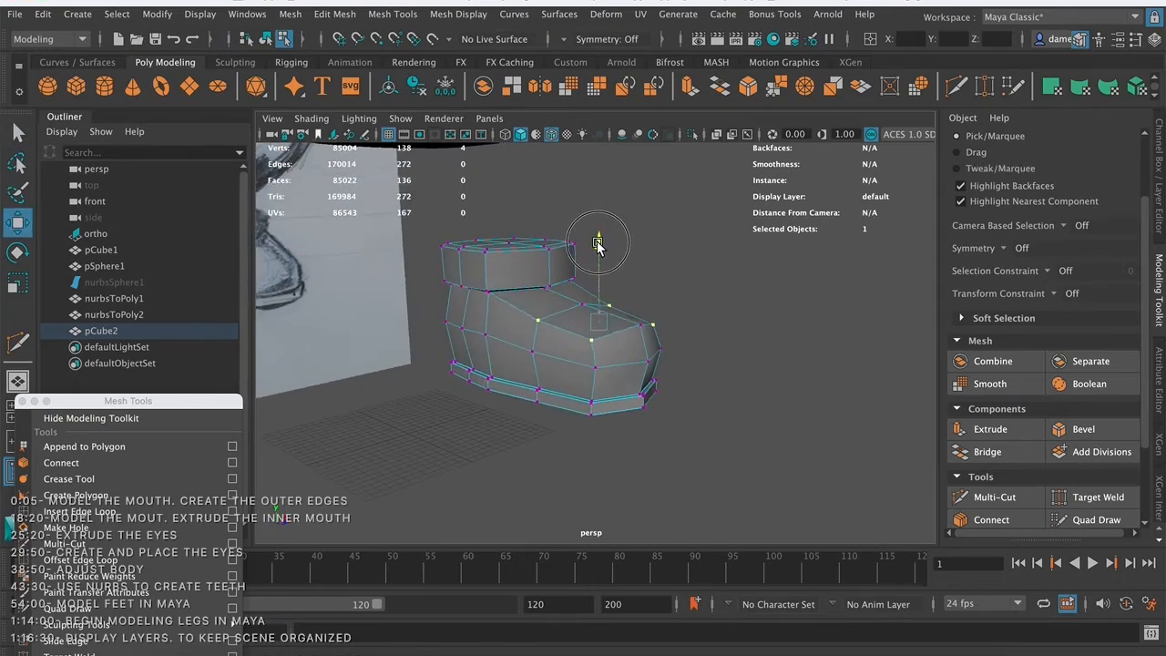
mouse_move(650, 304)
alt+mouse_down()
mouse_move(666, 304)
mouse_move(622, 309)
mouse_move(661, 322)
mouse_move(533, 356)
mouse_move(610, 350)
alt+mouse_up()
key(q)
- Review the reshaped shoe in smooth preview beside the reference sketch and restore the unsmoothed display
right_drag(545, 321, 610, 305)
key(3)
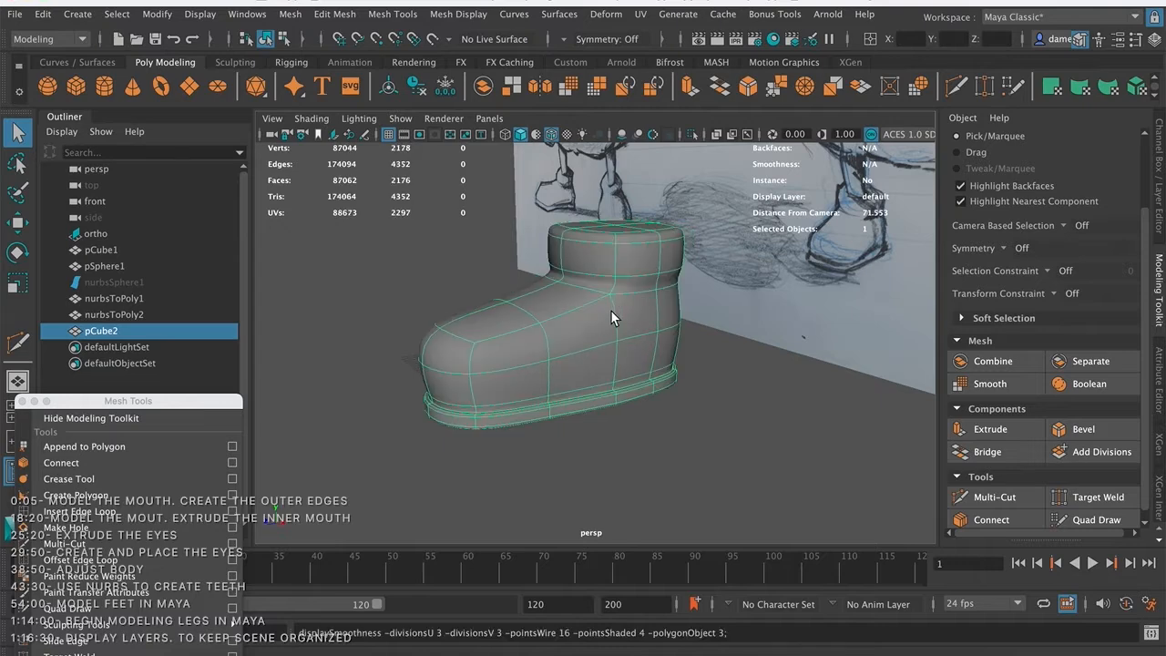
mouse_move(610, 309)
alt+mouse_down()
mouse_move(626, 292)
mouse_move(466, 387)
mouse_move(664, 408)
alt+mouse_up()
click(665, 416)
alt+drag(682, 354, 552, 343)
click(569, 323)
key(1)
- Scale the faces of the shoe's front half across its width
right_drag(531, 336, 535, 273)
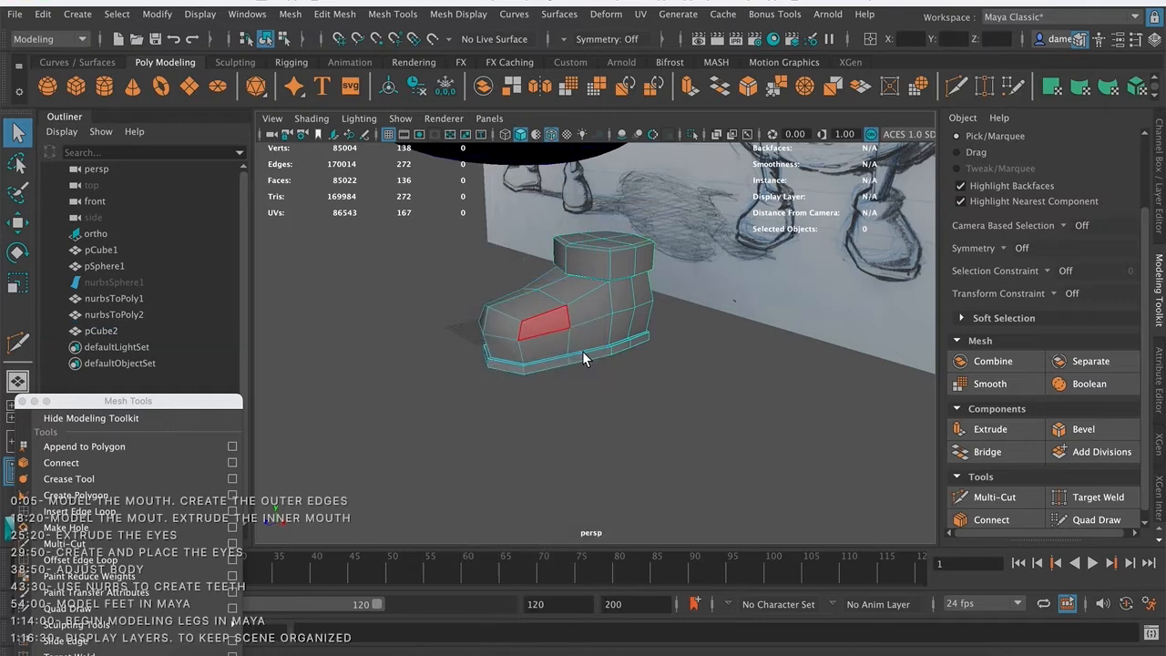
alt+drag(583, 350, 528, 328)
mouse_move(532, 372)
mouse_down()
mouse_move(500, 402)
mouse_move(627, 344)
mouse_move(646, 390)
mouse_move(602, 405)
mouse_up()
key(e)
key(r)
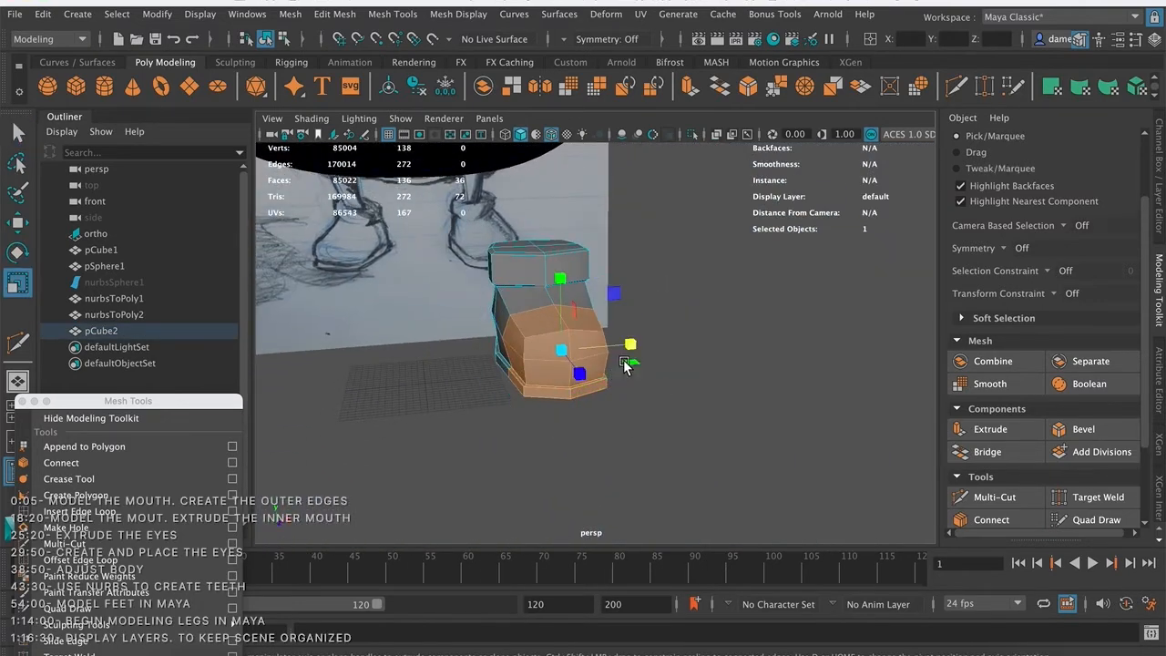
alt+drag(625, 364, 645, 391)
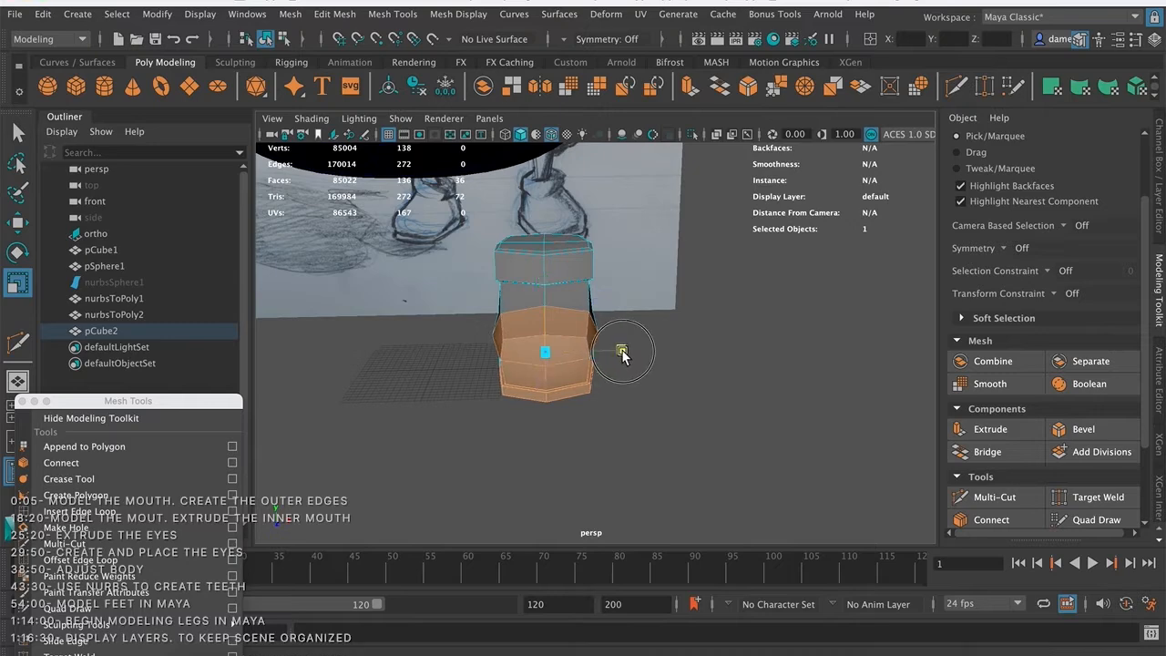
mouse_move(724, 389)
alt+mouse_down()
mouse_move(635, 386)
mouse_move(680, 391)
mouse_move(593, 362)
alt+mouse_up()
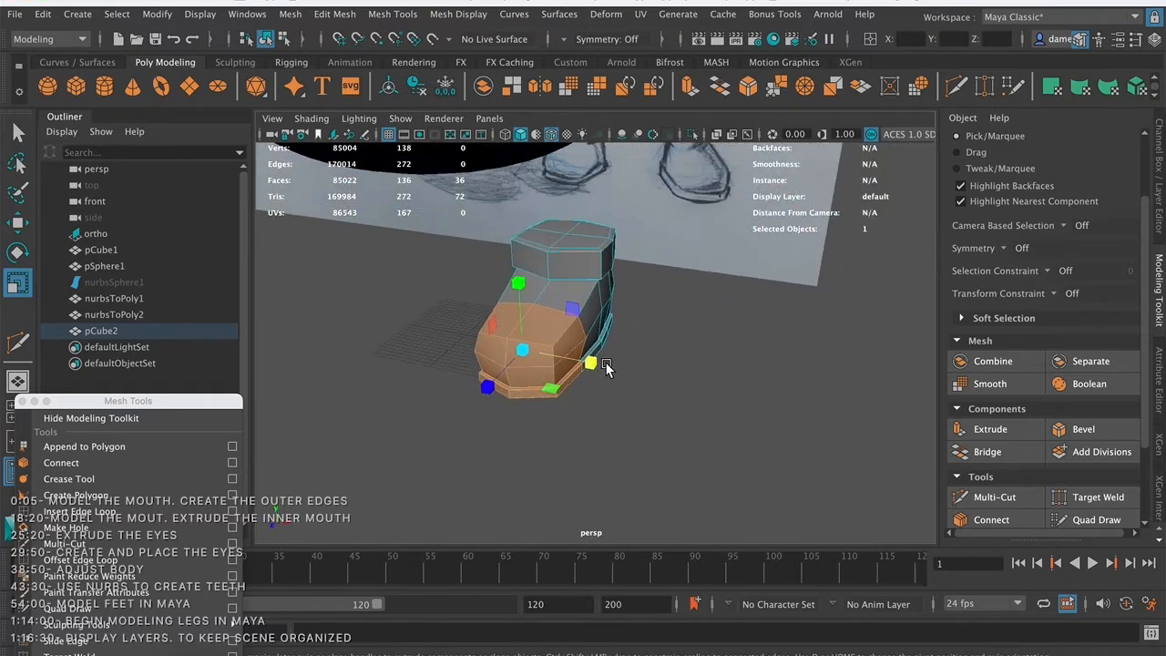
mouse_move(678, 368)
alt+mouse_down()
mouse_move(633, 366)
mouse_move(740, 353)
alt+mouse_up()
- Review the whole shoe in smooth preview from several angles and restore the unsmoothed display
drag(612, 233, 617, 197)
mouse_move(560, 404)
alt+mouse_down()
mouse_move(691, 339)
mouse_move(660, 312)
mouse_move(610, 381)
alt+mouse_up()
alt+drag(585, 362, 517, 320)
alt+right_drag(517, 319, 657, 227)
key(3)
alt+drag(679, 391, 647, 403)
click(727, 392)
alt+right_drag(647, 403, 772, 339)
alt+drag(772, 340, 602, 271)
click(653, 244)
key(1)
- Extrude the four top faces inside the cuff's rim down into the cuff with a Local Translate Z of -0.832
alt+middle_drag(601, 271, 537, 302)
alt+right_drag(538, 302, 575, 271)
alt+drag(576, 270, 578, 311)
alt+right_drag(578, 311, 519, 311)
alt+drag(519, 311, 577, 333)
right_drag(552, 232, 557, 273)
click(582, 321)
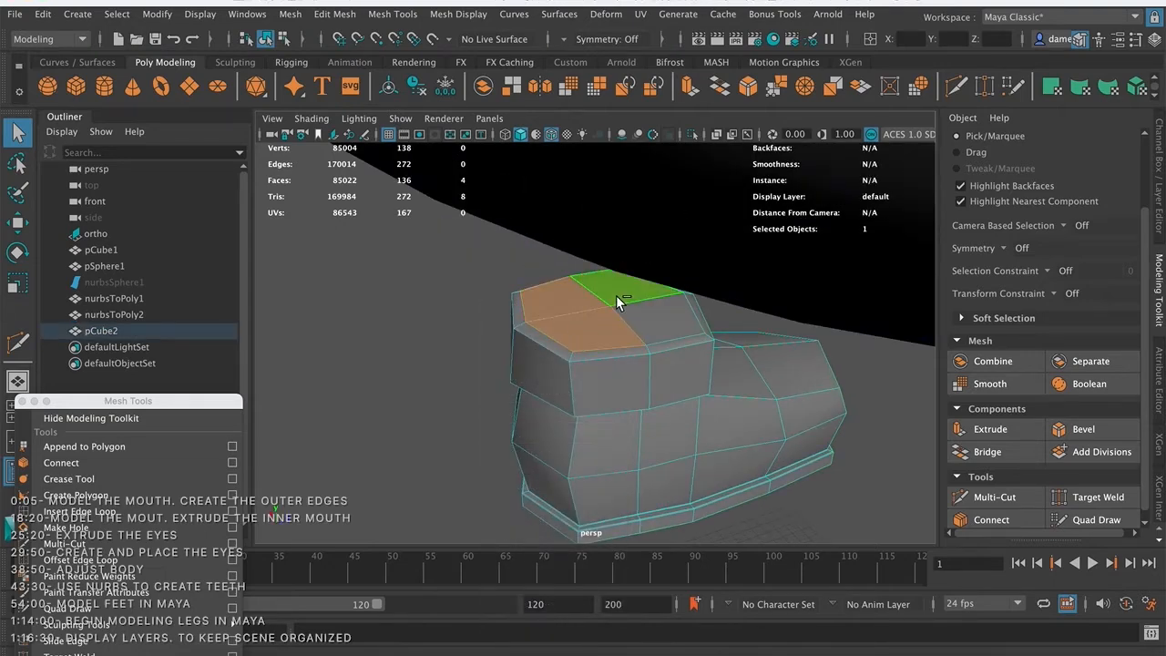
mouse_move(732, 355)
alt+mouse_down()
mouse_move(611, 315)
mouse_move(616, 330)
mouse_move(546, 339)
alt+mouse_up()
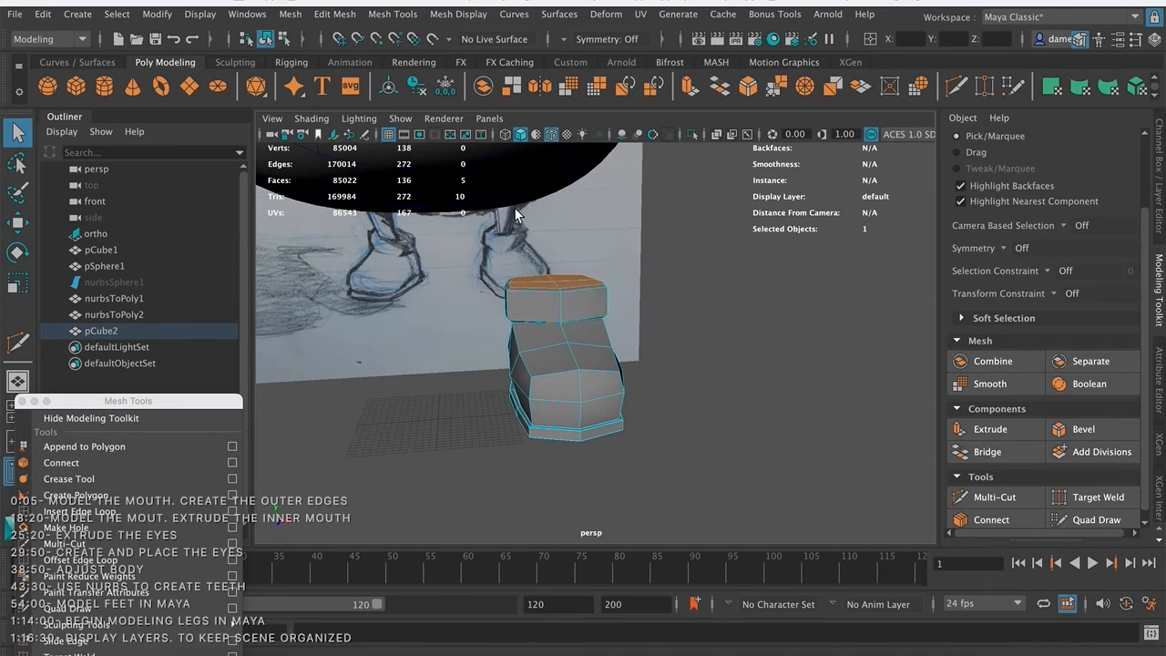
mouse_move(594, 291)
alt+mouse_down()
mouse_move(627, 303)
mouse_move(533, 312)
alt+mouse_up()
alt+right_drag(532, 312, 605, 329)
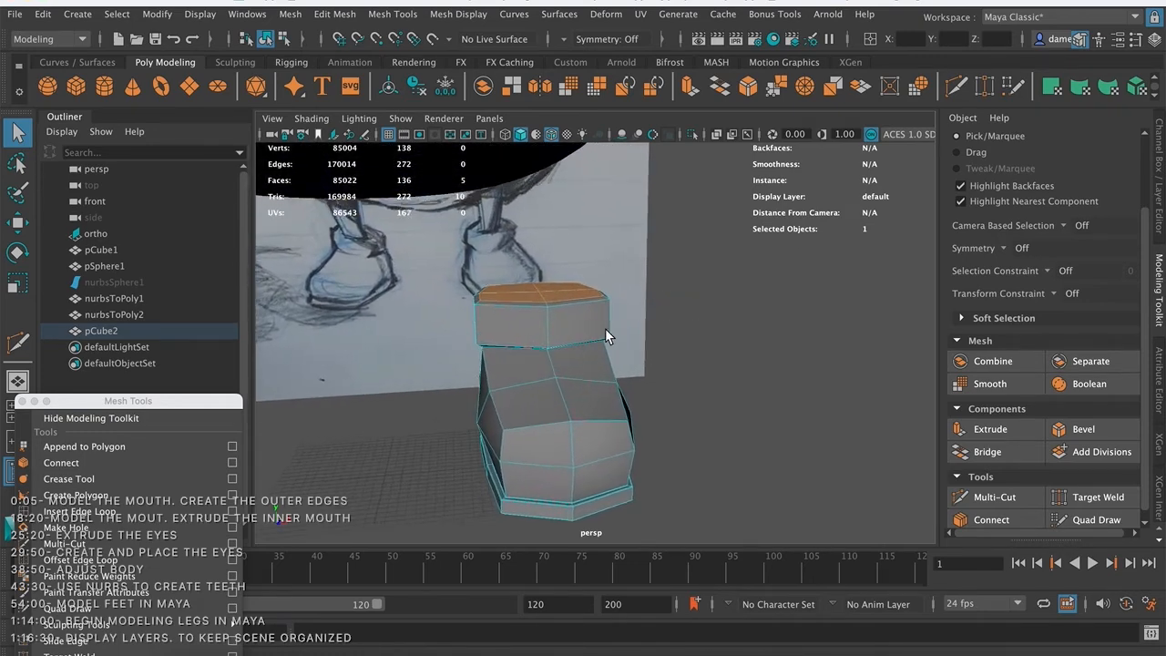
alt+drag(605, 329, 629, 340)
alt+right_drag(630, 339, 660, 342)
alt+drag(659, 343, 604, 356)
alt+drag(509, 299, 522, 312)
ctrl+click(677, 343)
alt+drag(726, 365, 657, 346)
alt+right_drag(657, 346, 696, 325)
mouse_move(696, 325)
alt+mouse_down()
mouse_move(655, 341)
mouse_move(768, 318)
mouse_move(632, 295)
mouse_move(650, 308)
mouse_move(638, 306)
alt+mouse_up()
click(991, 429)
drag(570, 248, 568, 263)
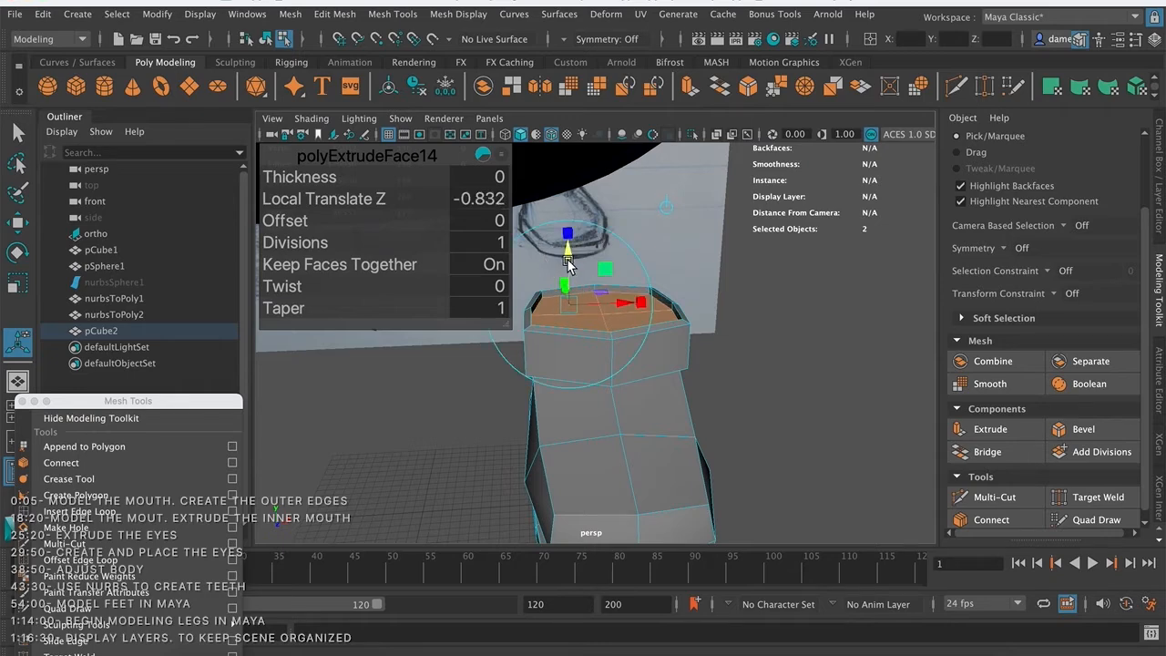
key(r)
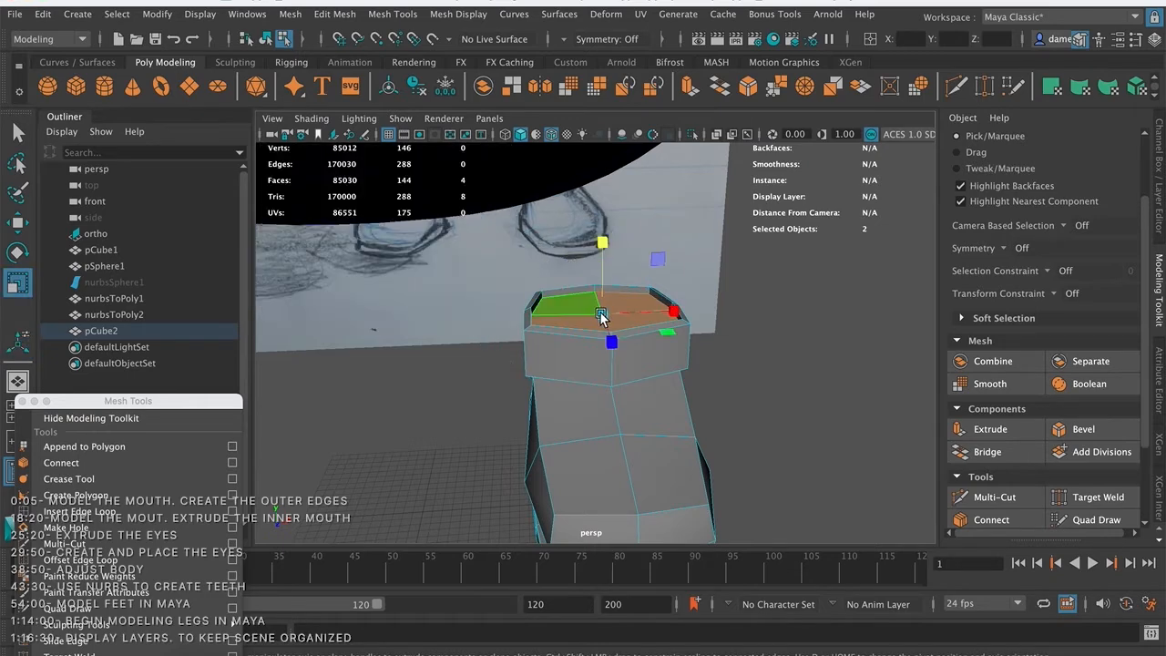
- Examine the recessed cuff opening in smooth preview and restore the unsmoothed display
alt+drag(583, 316, 589, 362)
key(q)
right_click(585, 354)
click(662, 206)
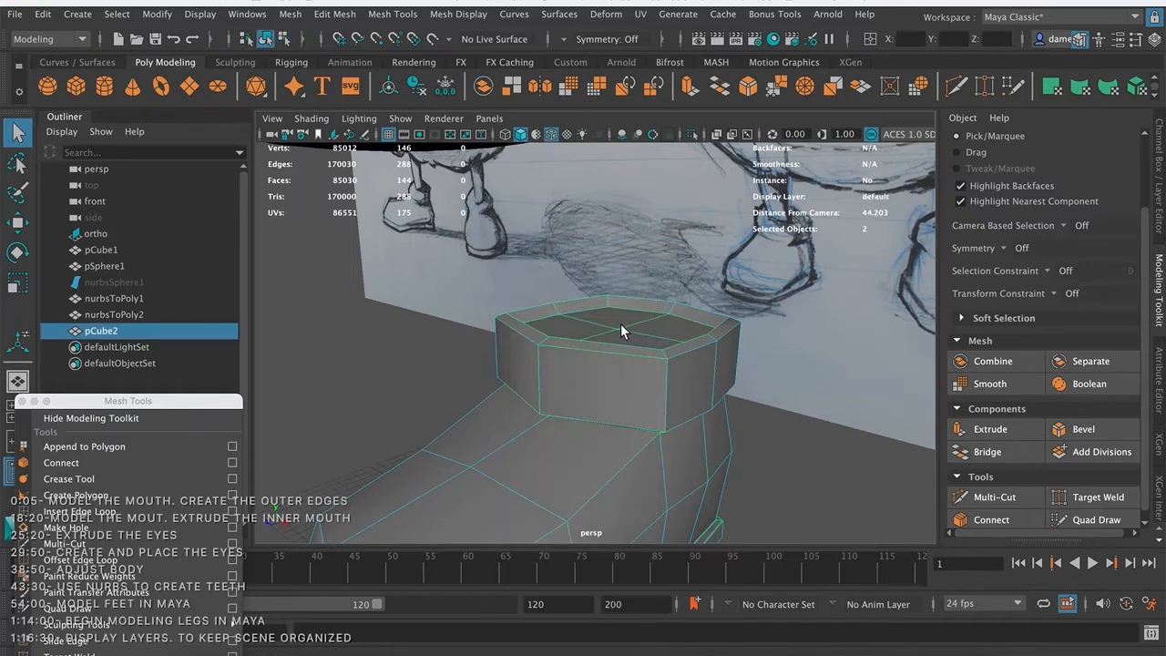
key(3)
alt+drag(617, 365, 573, 366)
alt+drag(668, 362, 691, 371)
click(765, 387)
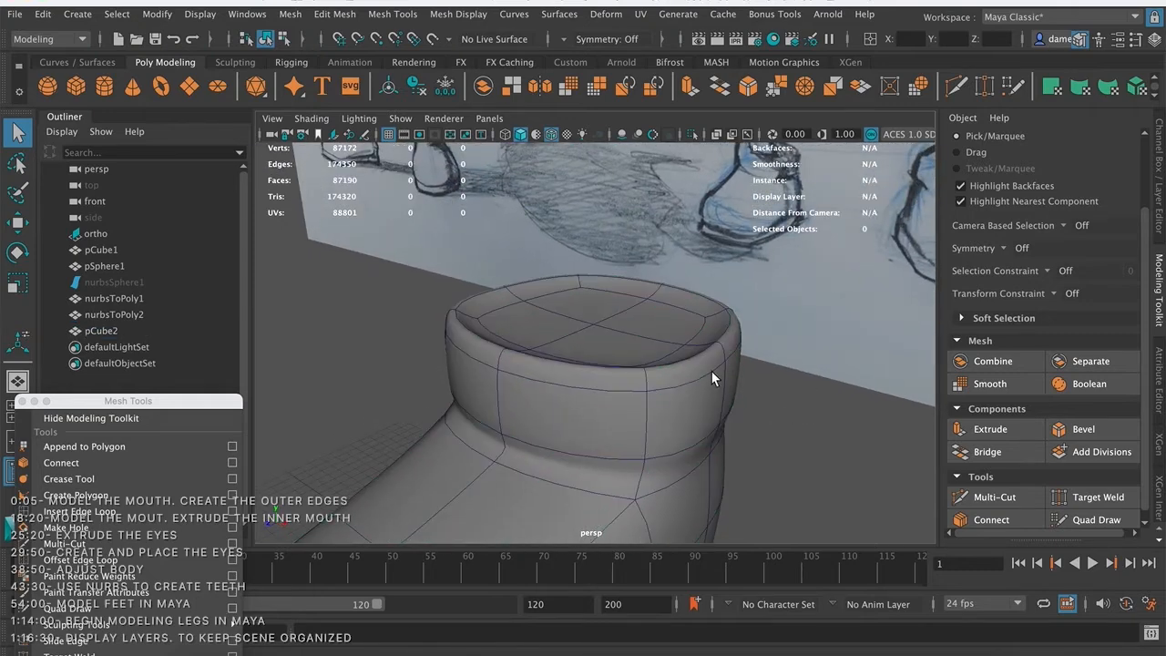
click(654, 355)
key(1)
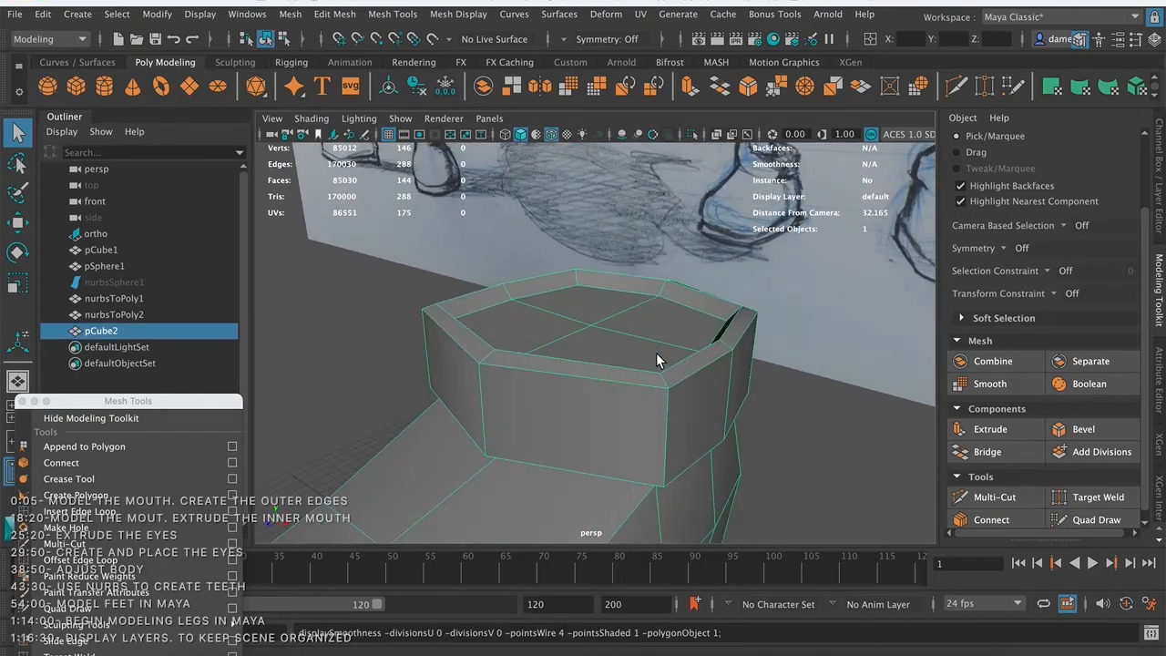
- Bevel the ring of faces on top of the cuff's rim with a Fraction of 0.3
alt+drag(592, 343, 564, 375)
mouse_move(551, 338)
right_down()
mouse_move(553, 320)
mouse_move(555, 341)
right_up()
double_click(664, 357)
alt+drag(666, 381, 677, 312)
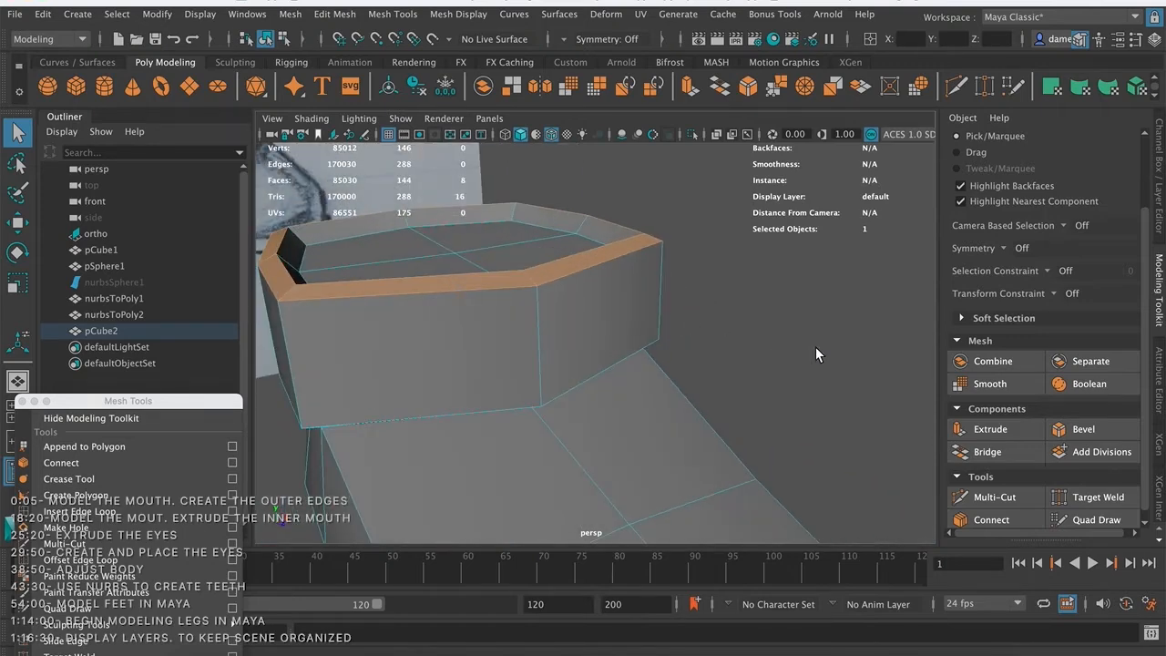
click(1083, 429)
alt+drag(692, 392, 715, 350)
drag(308, 178, 309, 178)
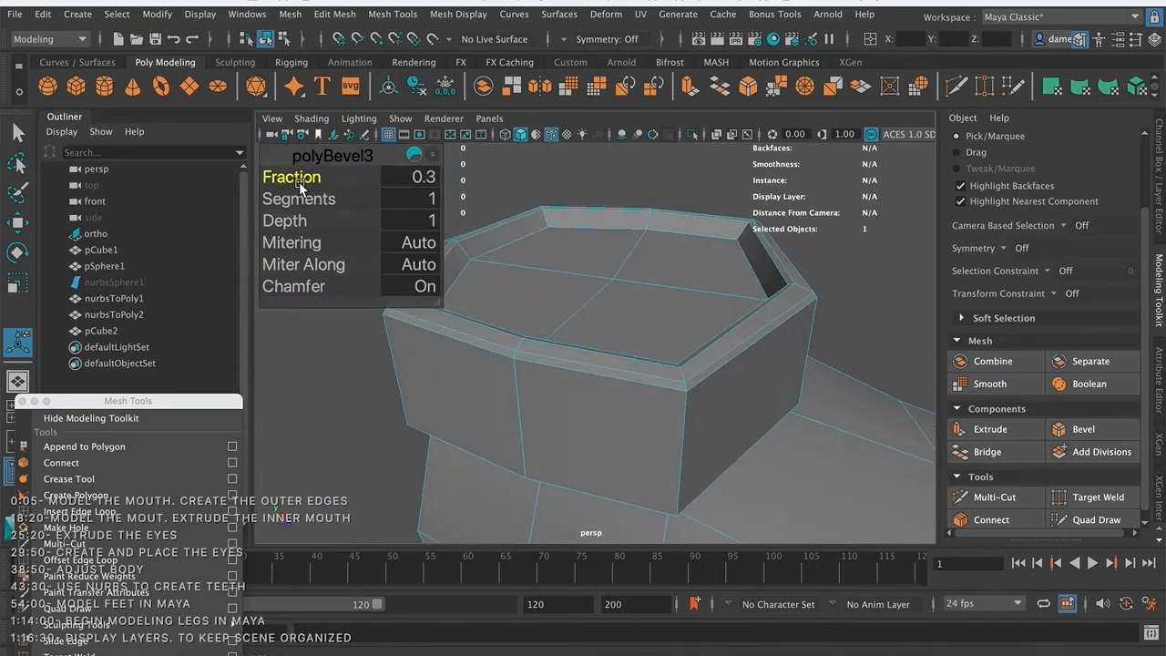
mouse_move(628, 332)
alt+mouse_down()
mouse_move(716, 356)
mouse_move(597, 338)
mouse_move(625, 343)
mouse_move(620, 353)
alt+mouse_up()
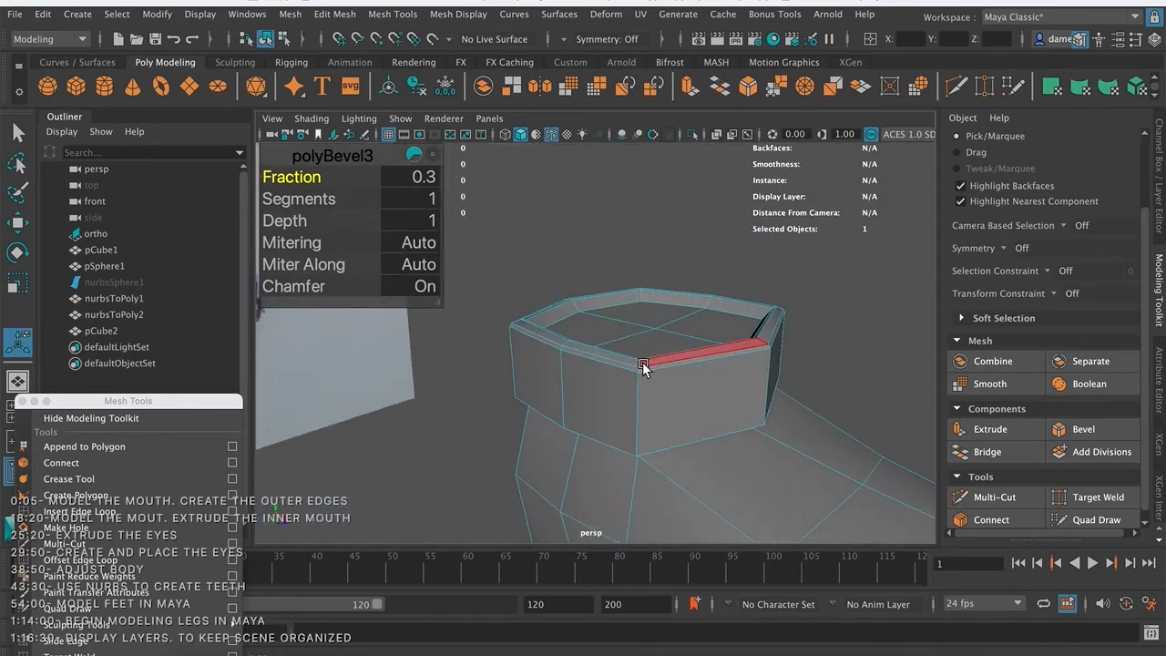
key(q)
- Examine the beveled cuff rim in smooth preview and return to the unsmoothed mesh
right_drag(624, 337, 708, 216)
click(830, 325)
click(707, 343)
key(3)
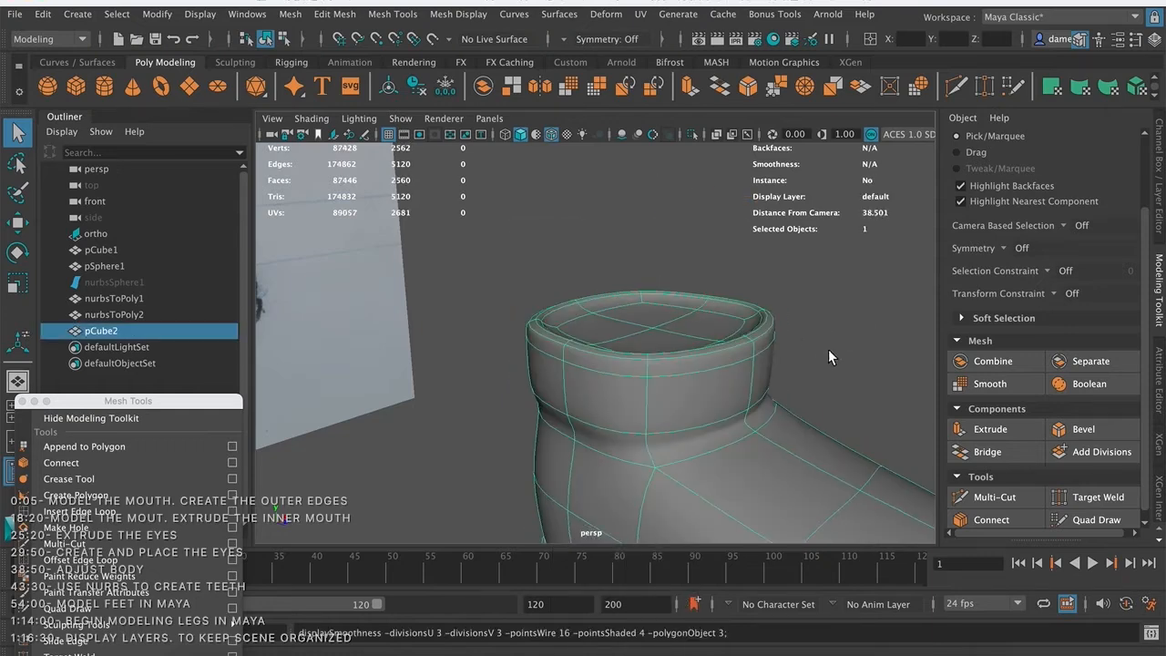
click(829, 349)
alt+drag(814, 354, 680, 352)
scroll(659, 326, up, 3)
click(678, 344)
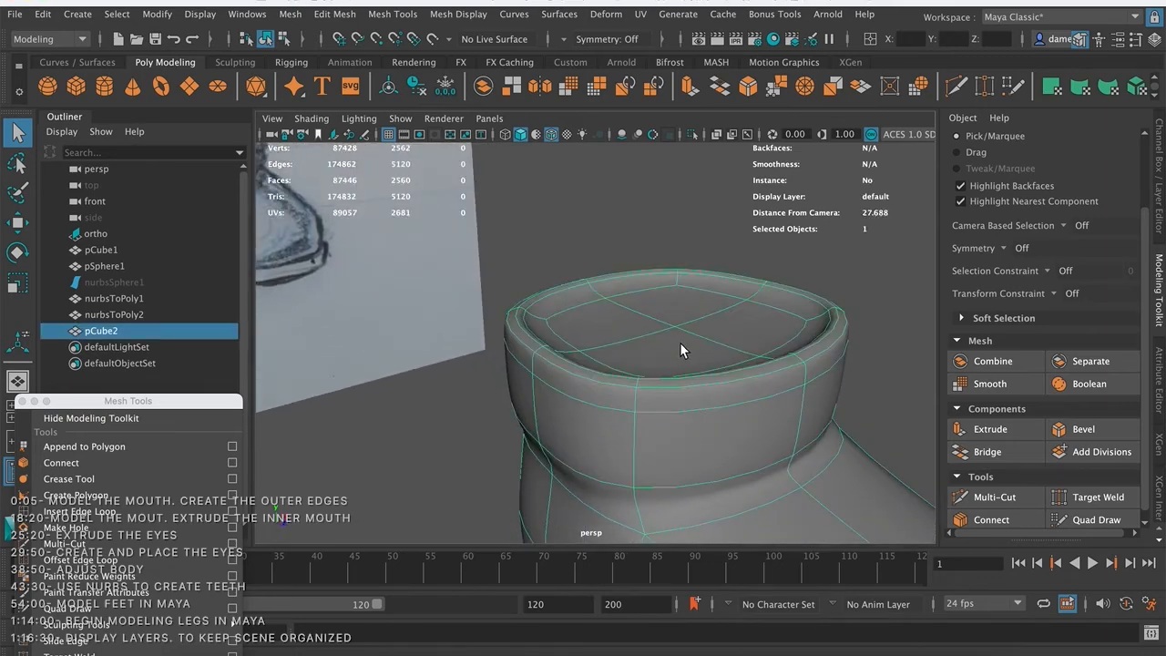
key(1)
alt+drag(629, 360, 541, 365)
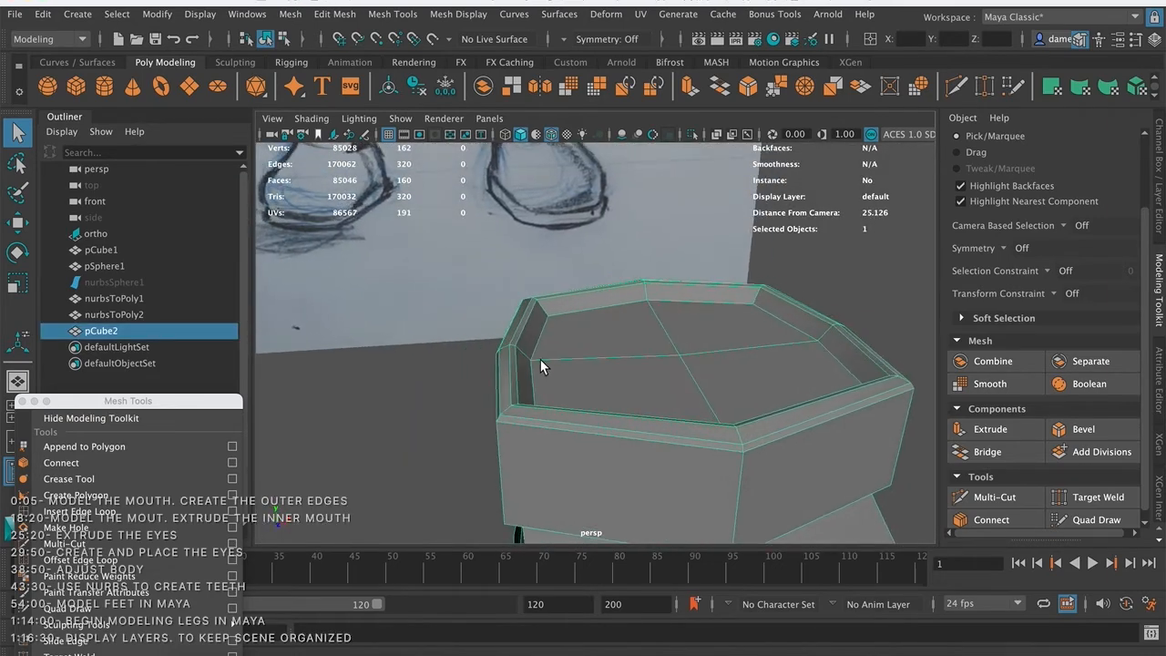
- Select the ring of faces on the inner wall of the cuff opening
right_drag(511, 362, 517, 275)
alt+drag(547, 345, 536, 368)
shift+click(521, 373)
shift+click(536, 330)
shift+click(588, 298)
shift+double_click(680, 292)
key(ctrl+z)
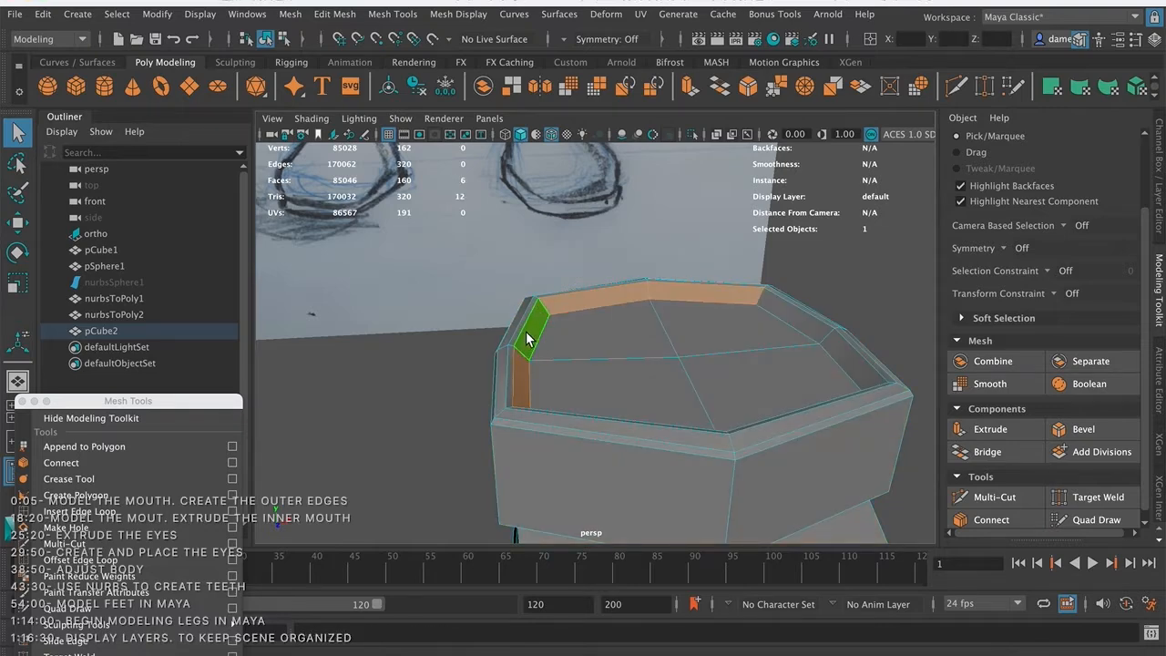
click(531, 333)
shift+double_click(562, 301)
key(ctrl+e)
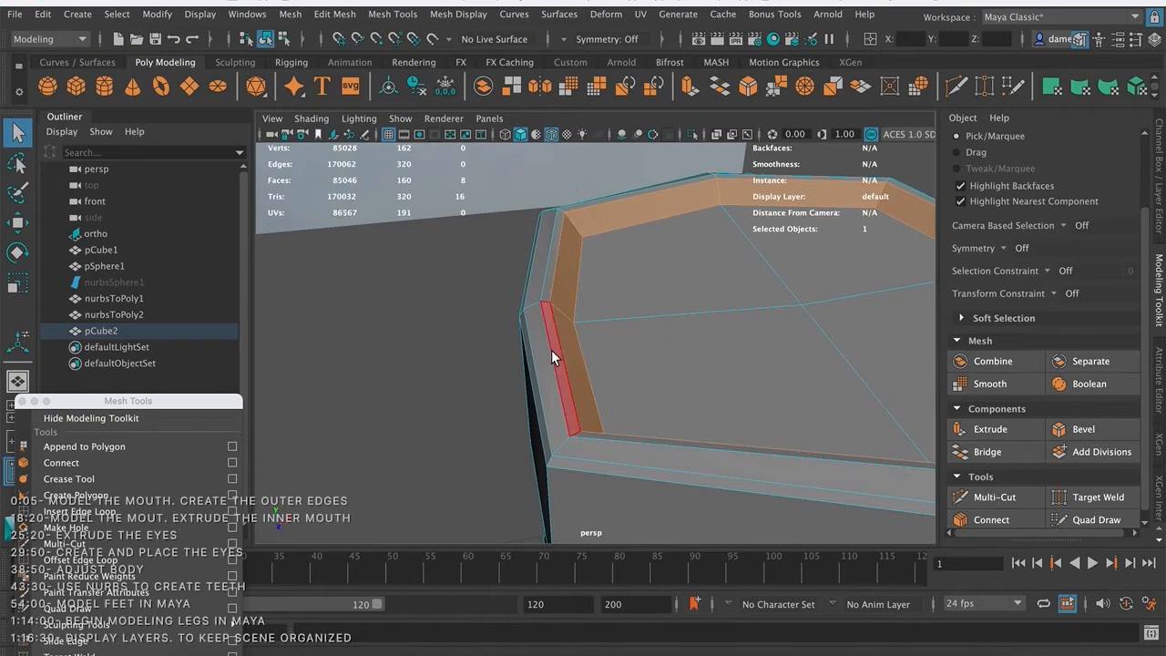
- Add the narrow inner rim face loop and neighbouring rim faces to the selection
shift+click(555, 347)
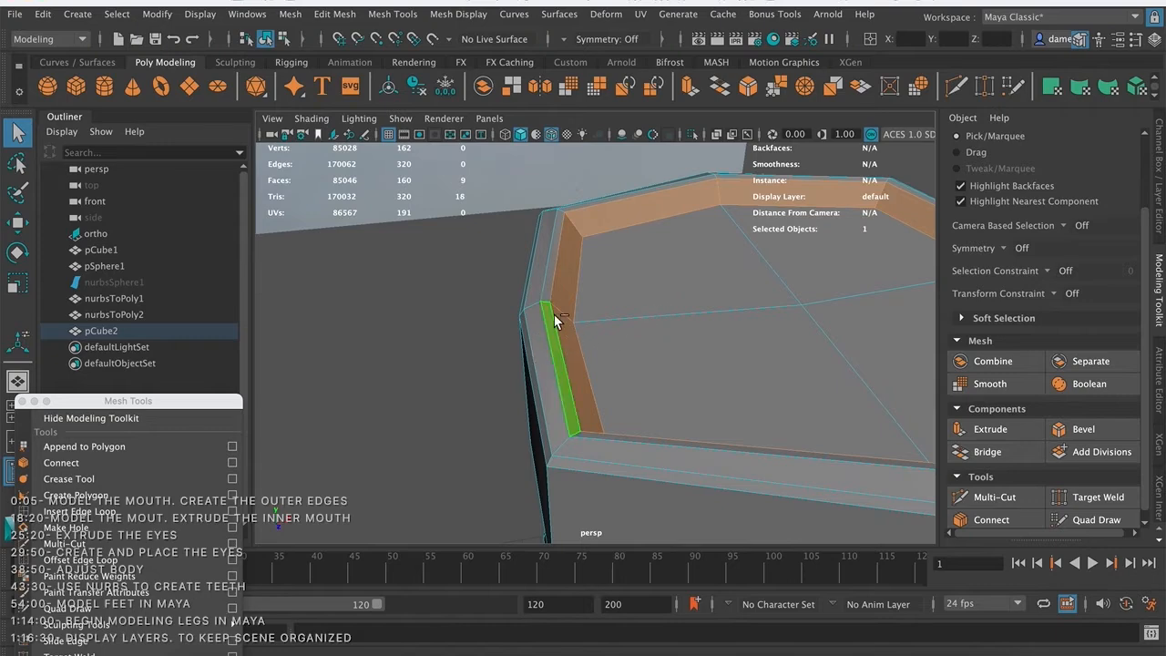
shift+double_click(546, 284)
shift+click(543, 365)
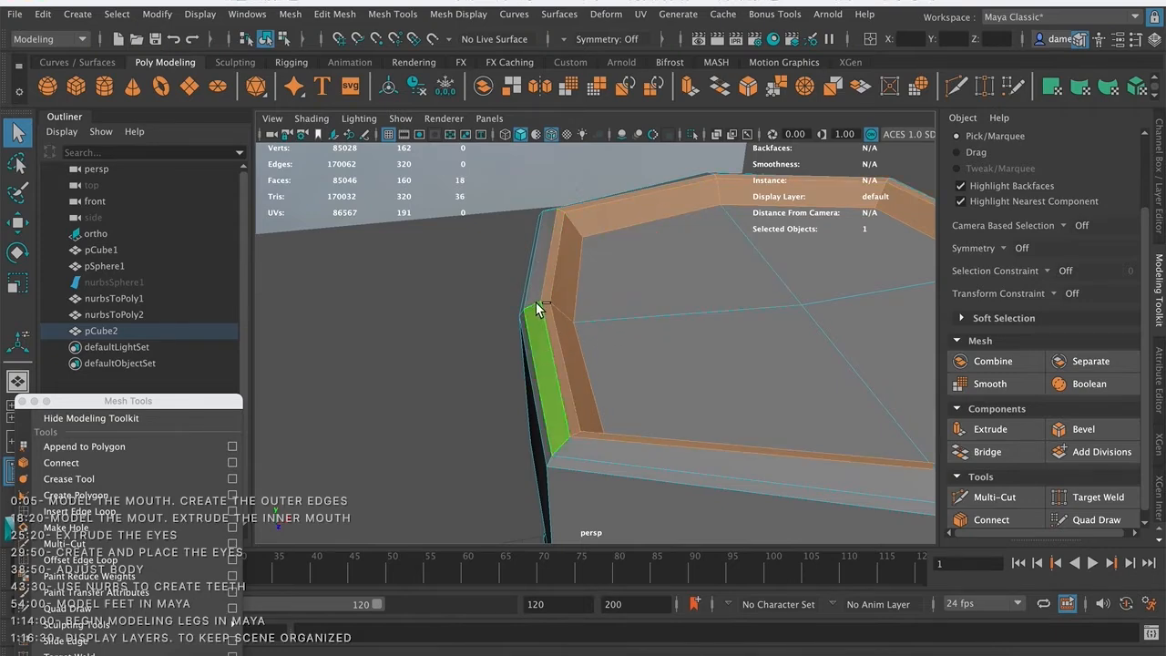
shift+click(539, 284)
alt+drag(539, 284, 619, 308)
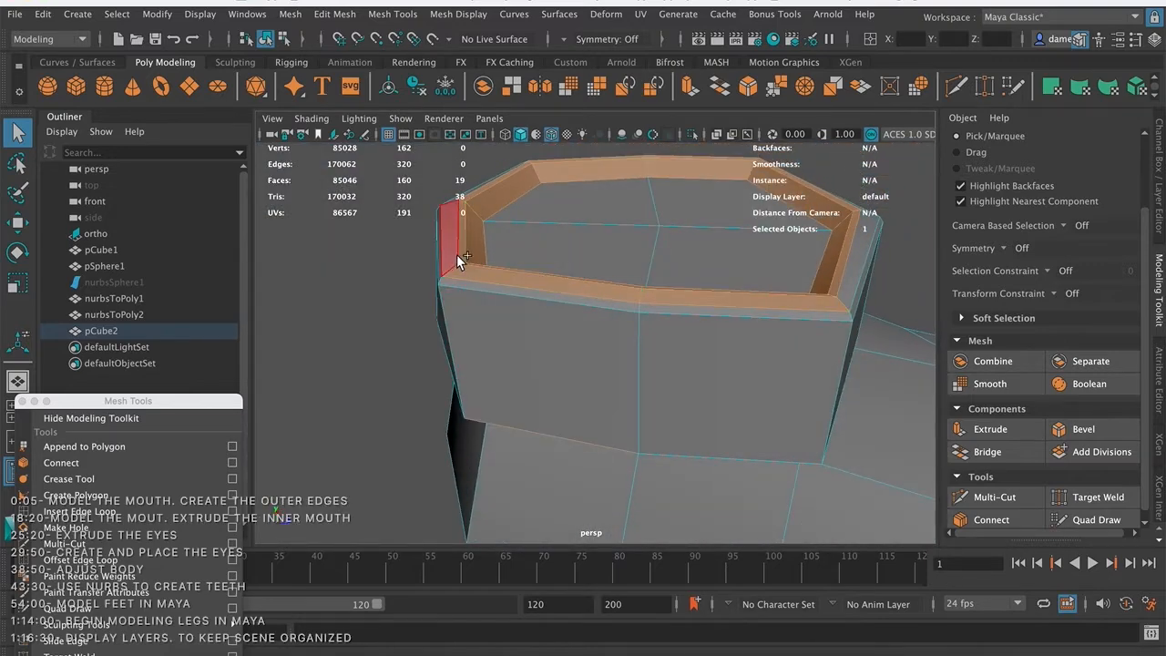
shift+double_click(453, 254)
key(ctrl+z)
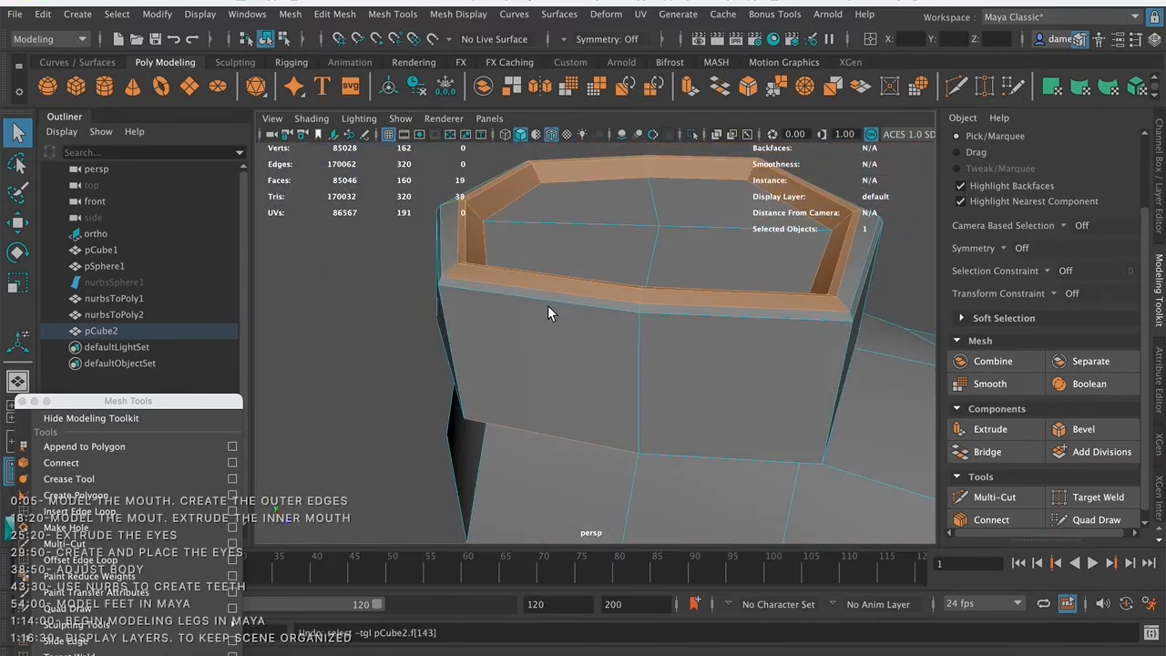
key(ctrl+z)
key(ctrl+z)
key(ctrl+z)
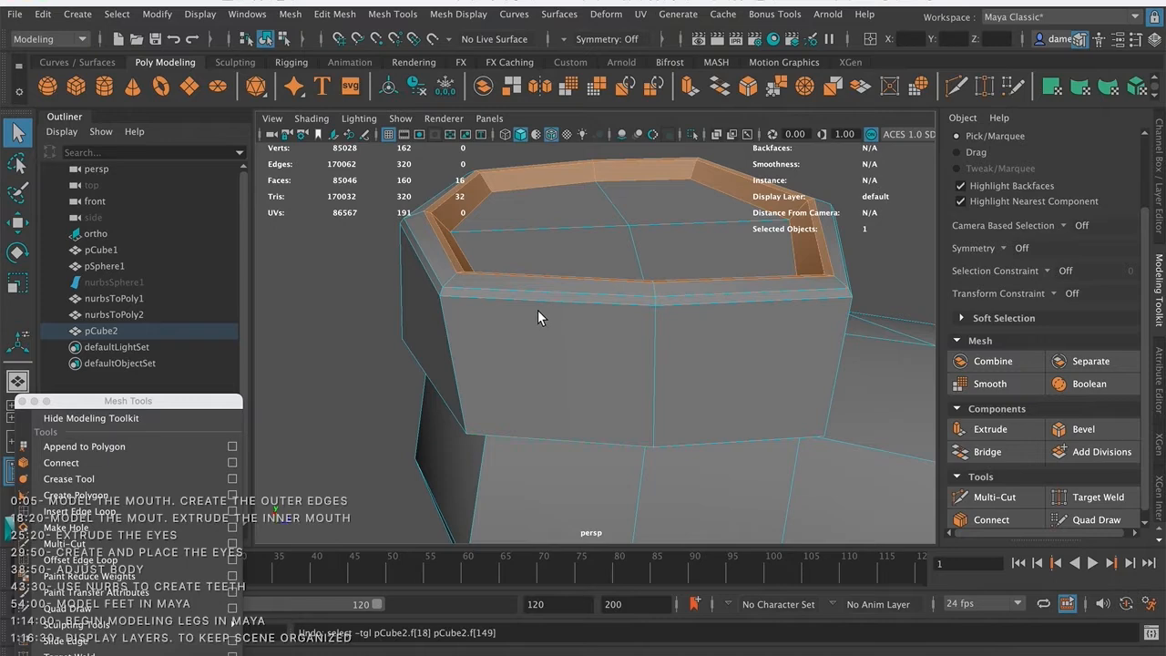
shift+double_click(621, 293)
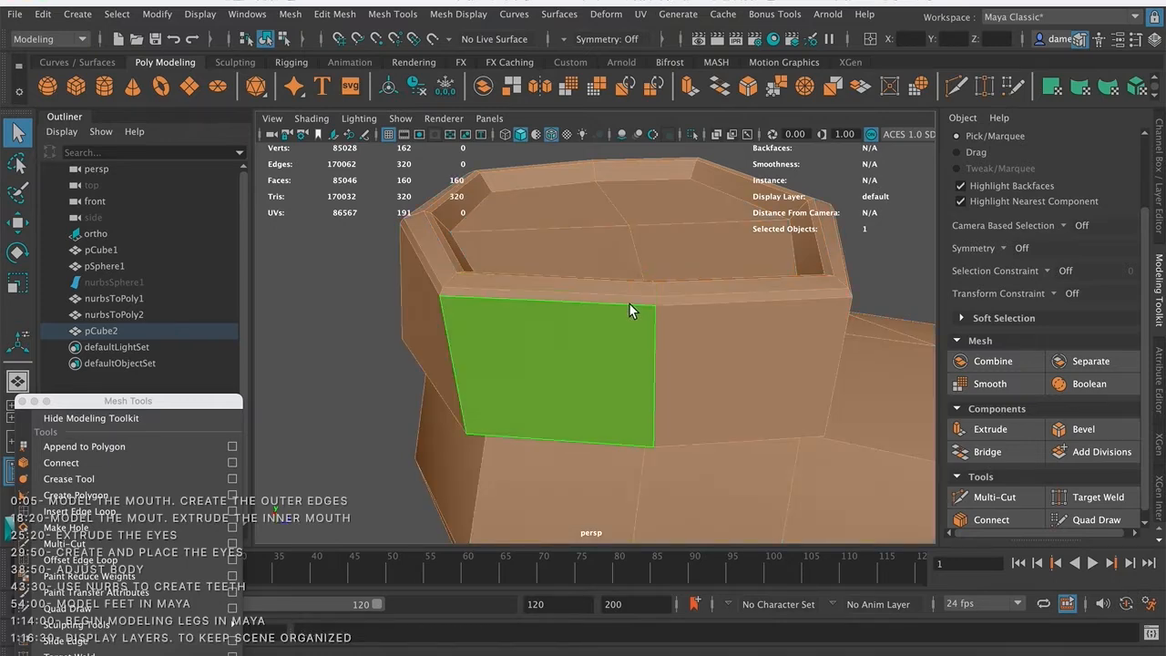
key(ctrl+z)
shift+double_click(456, 280)
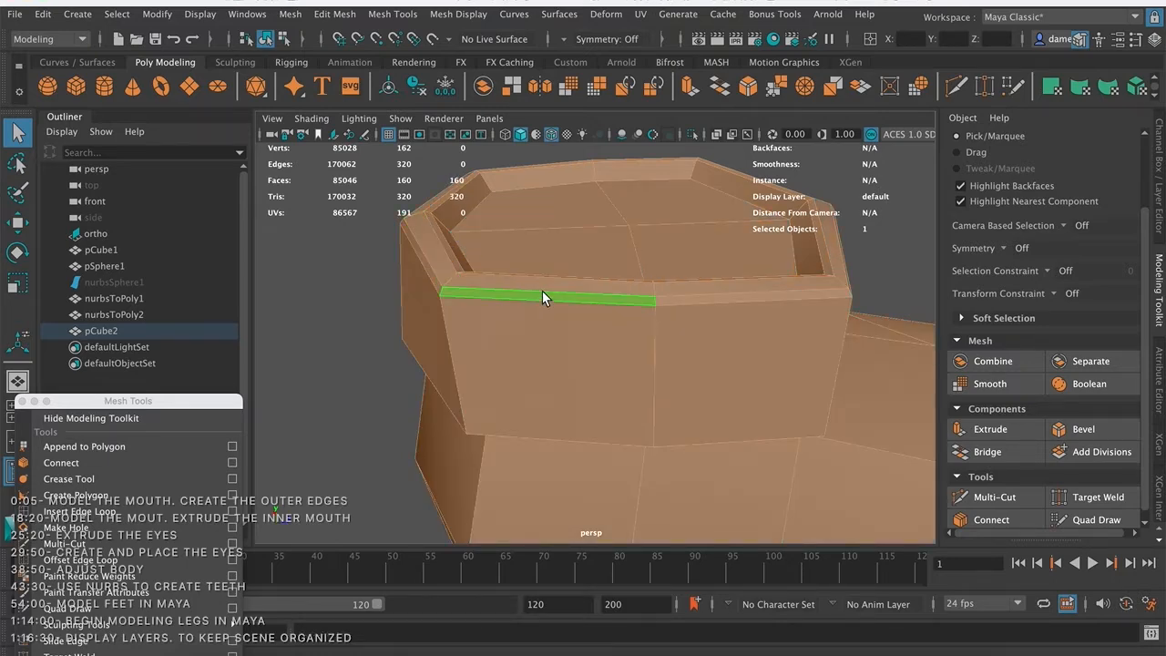
key(ctrl+z)
- Add the faces on the floor of the cuff opening and around its upper rim to the selection one by one
alt+drag(606, 307, 496, 321)
shift+click(469, 311)
shift+click(597, 270)
shift+click(792, 301)
shift+click(759, 370)
alt+drag(759, 368, 637, 345)
shift+click(453, 359)
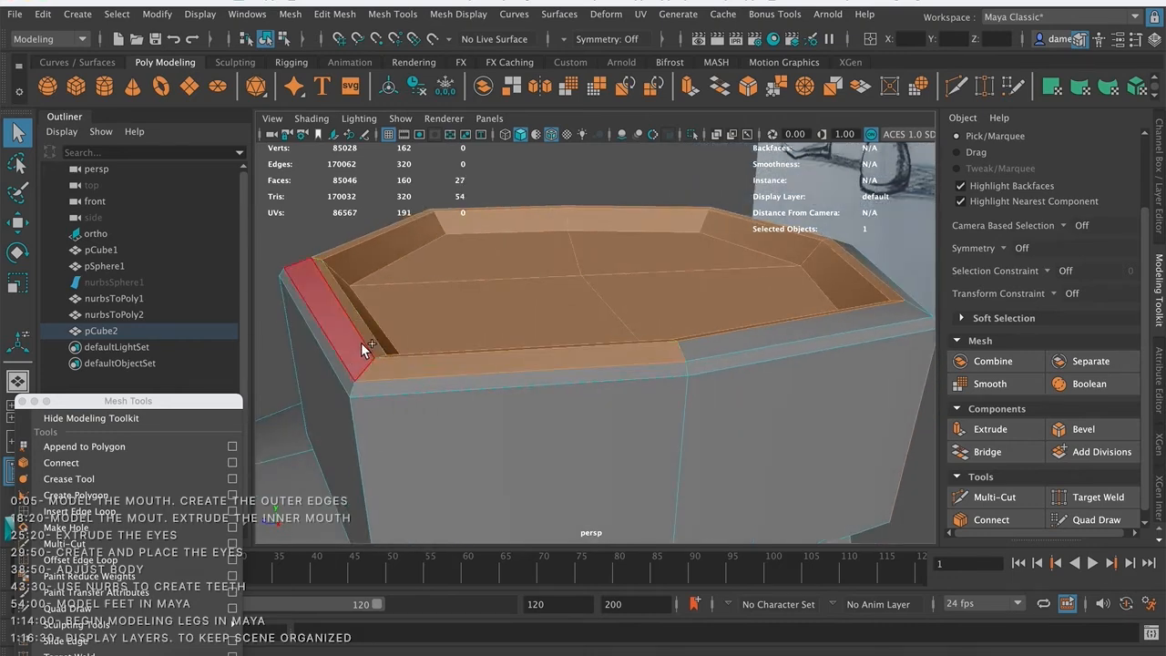
shift+click(357, 341)
alt+drag(419, 336, 368, 353)
shift+click(286, 293)
scroll(448, 256, down, 5)
- Select all faces of the cuff's opening and beveled rim from the side view, leaving out the cuff's outer side faces
alt+drag(453, 313, 581, 311)
key(space)
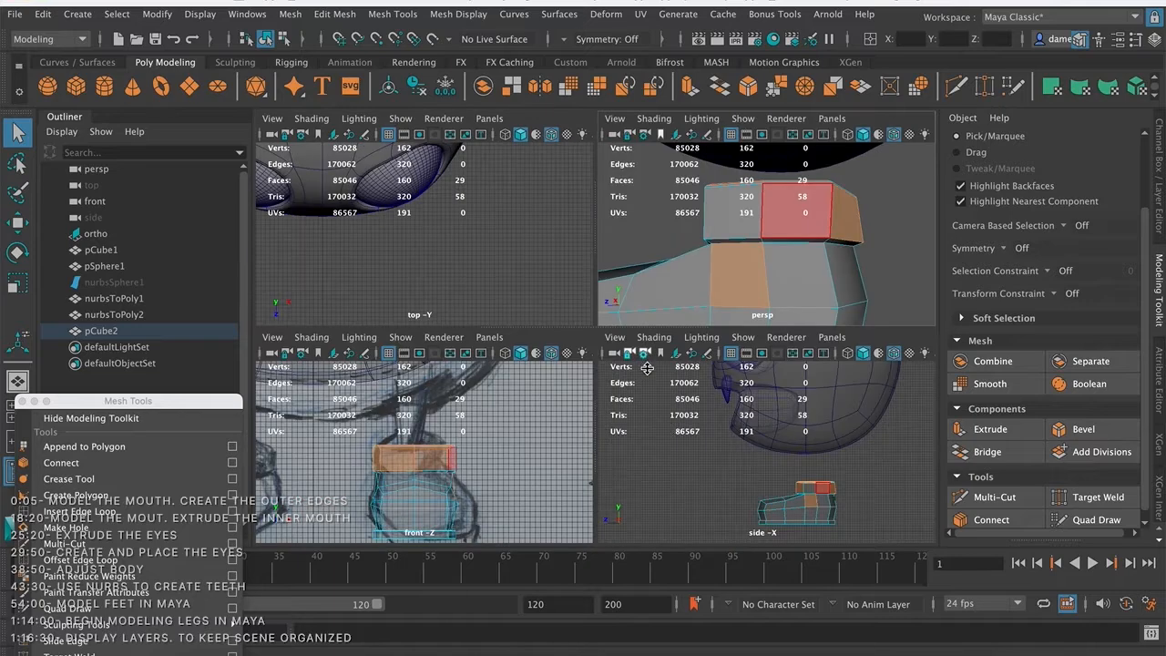
key(space)
scroll(568, 301, up, 8)
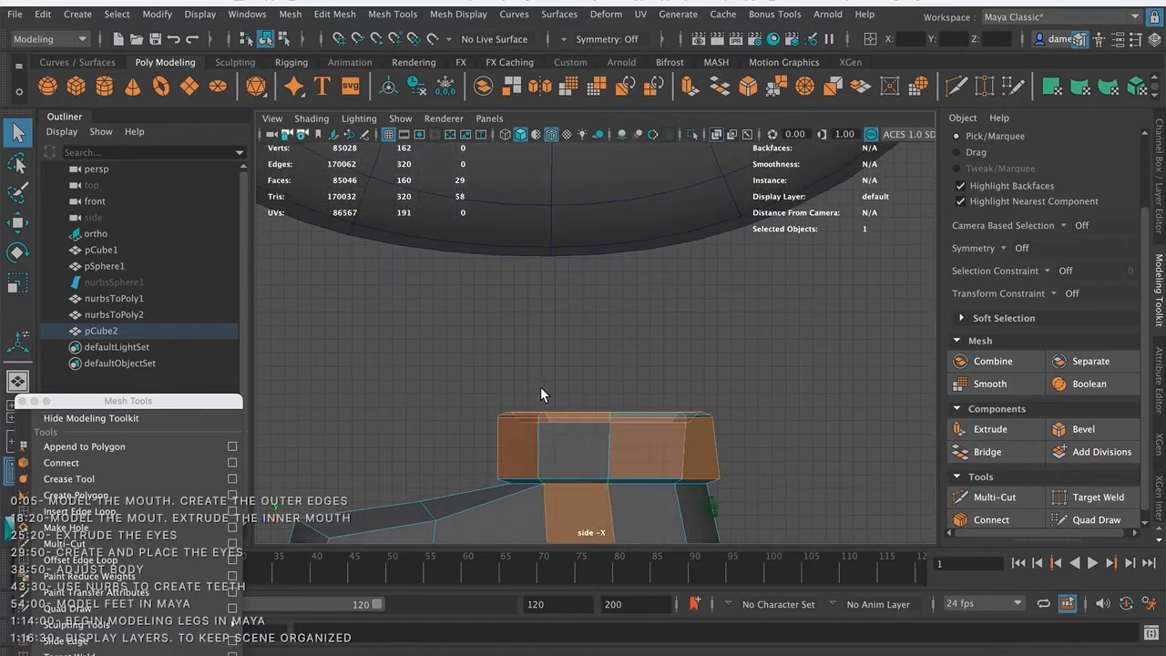
drag(491, 467, 900, 504)
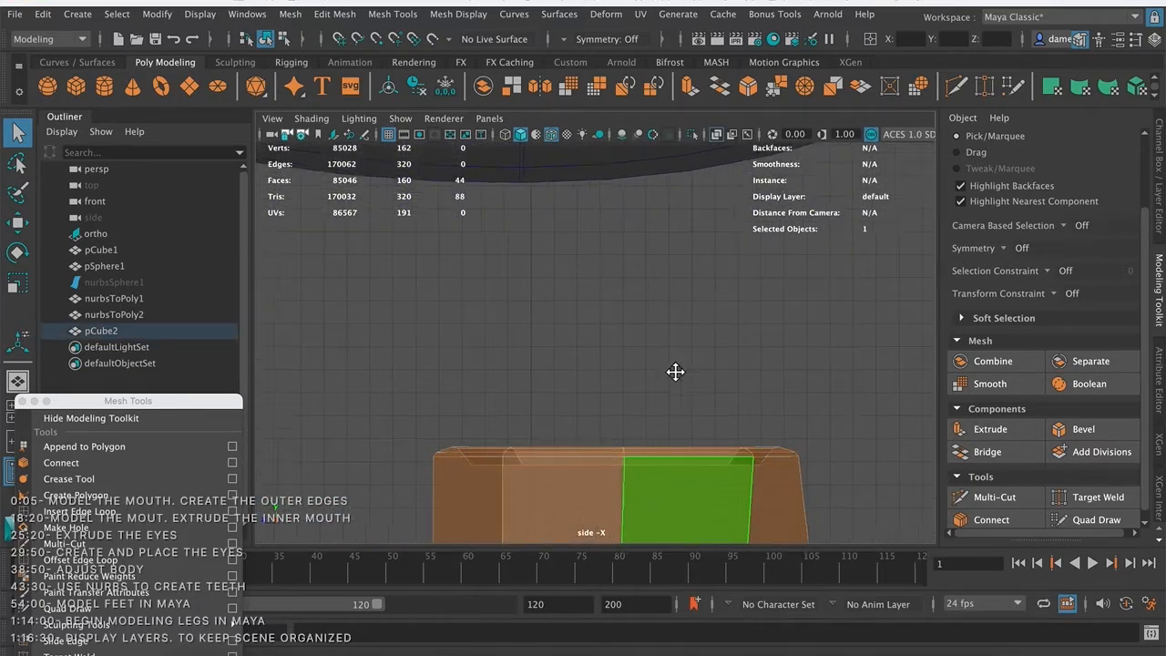
alt+middle_drag(658, 410, 675, 261)
ctrl+drag(355, 345, 851, 389)
key(space)
key(space)
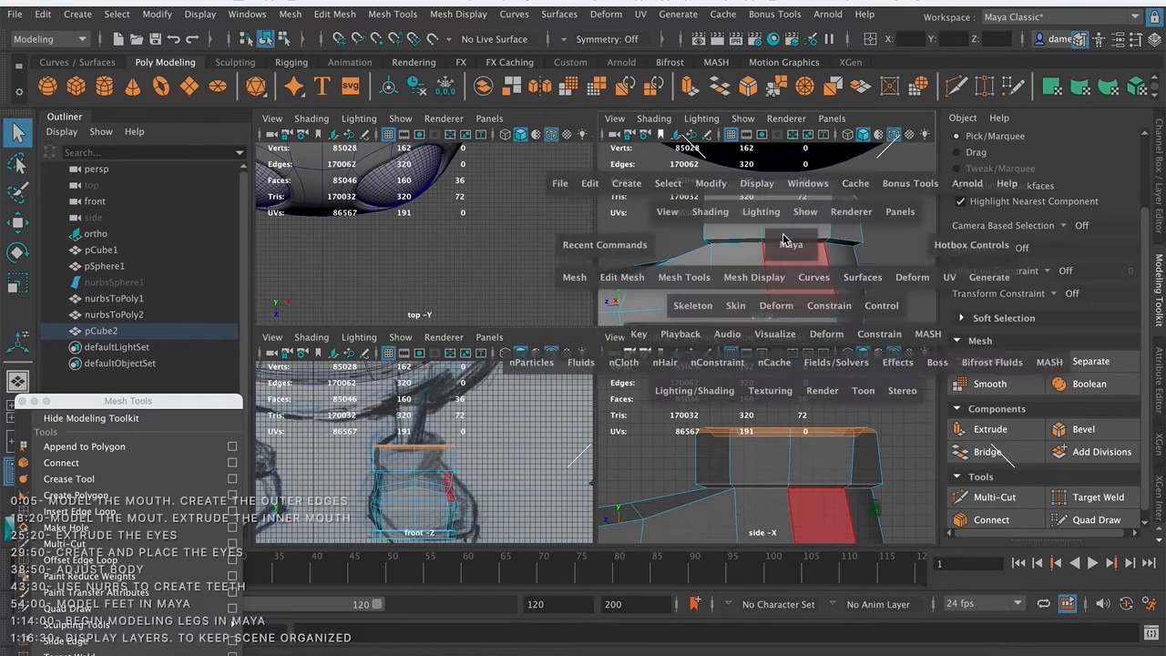
alt+drag(724, 292, 733, 267)
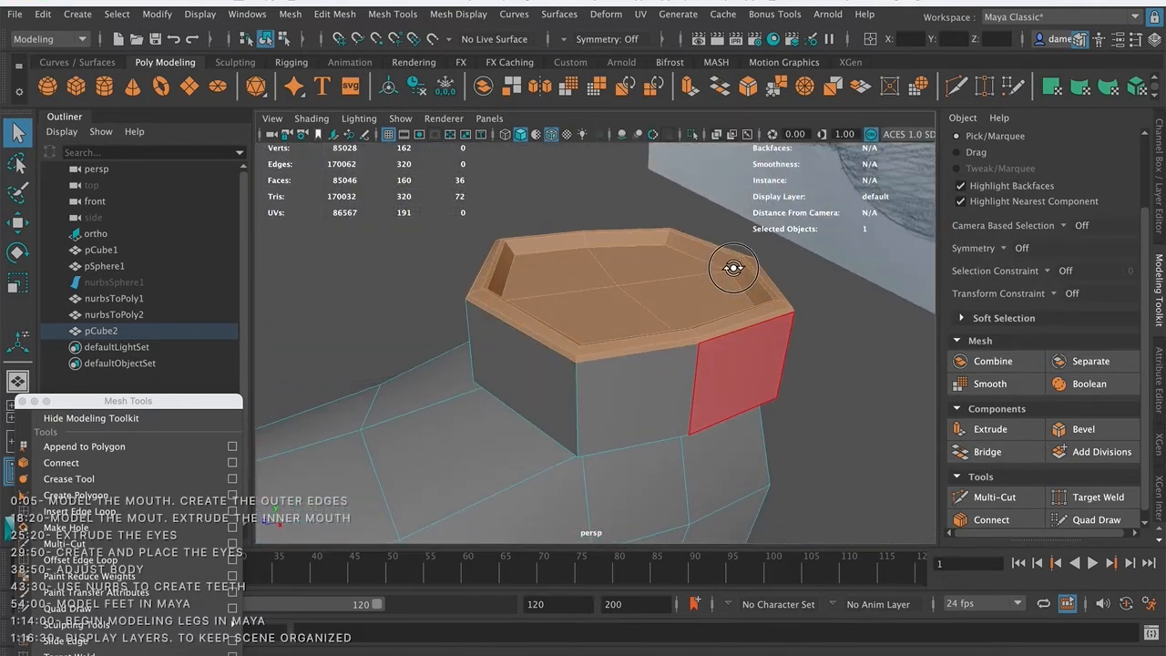
alt+drag(637, 310, 678, 308)
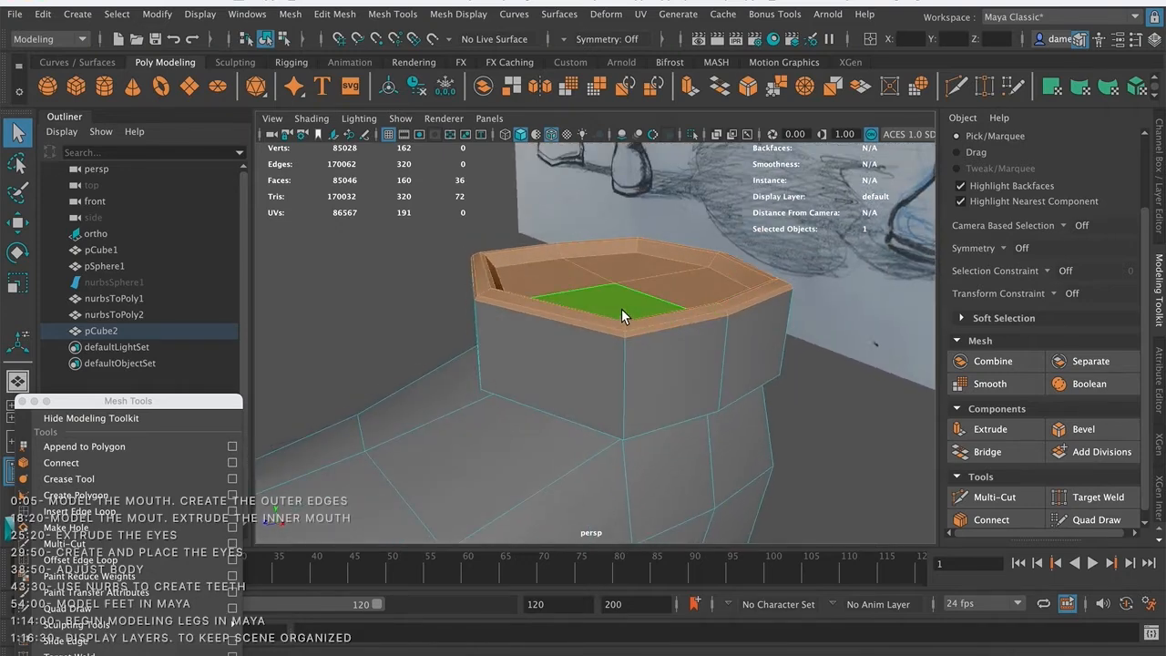
alt+drag(657, 333, 622, 329)
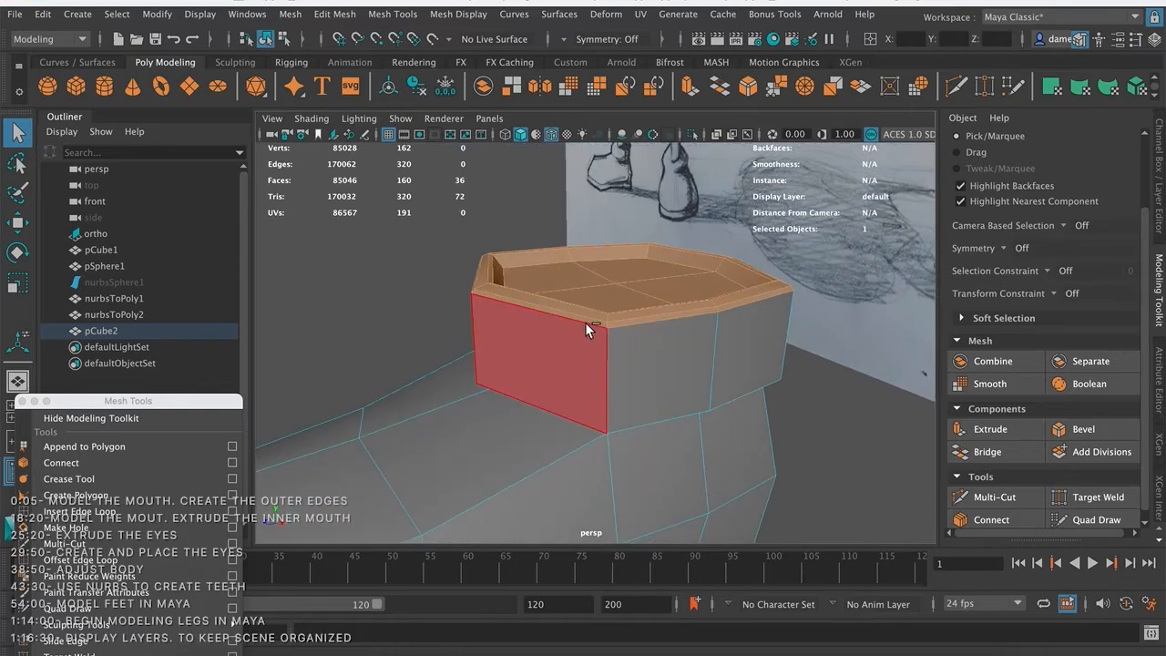
- Undo the last selection changes and remove the narrow outer faces under the cuff's rim from the selection one by one
key(ctrl+z)
key(ctrl+z)
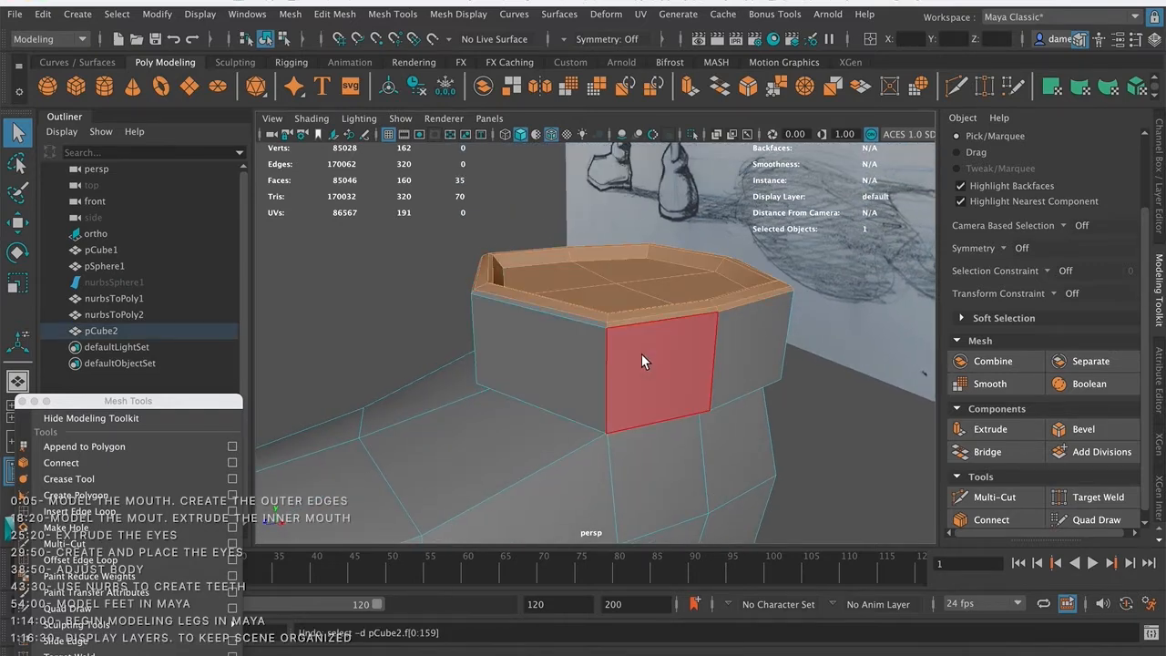
alt+drag(659, 349, 666, 354)
alt+middle_drag(665, 355, 695, 329)
alt+right_drag(695, 329, 791, 330)
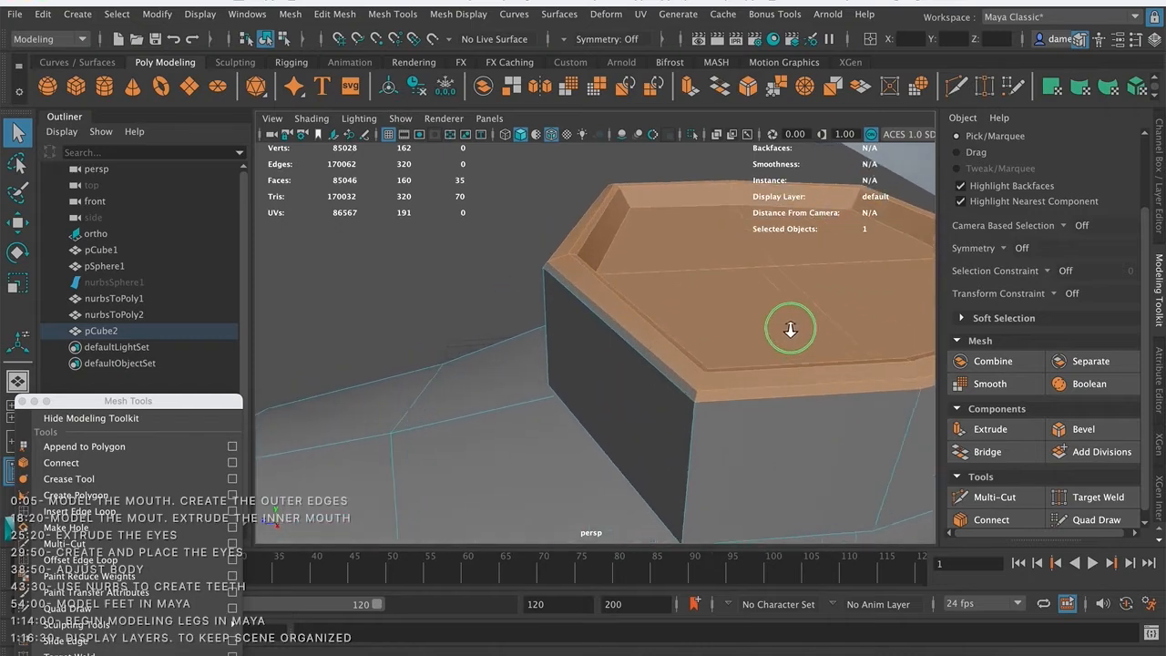
alt+middle_drag(746, 323, 625, 294)
alt+drag(624, 294, 629, 379)
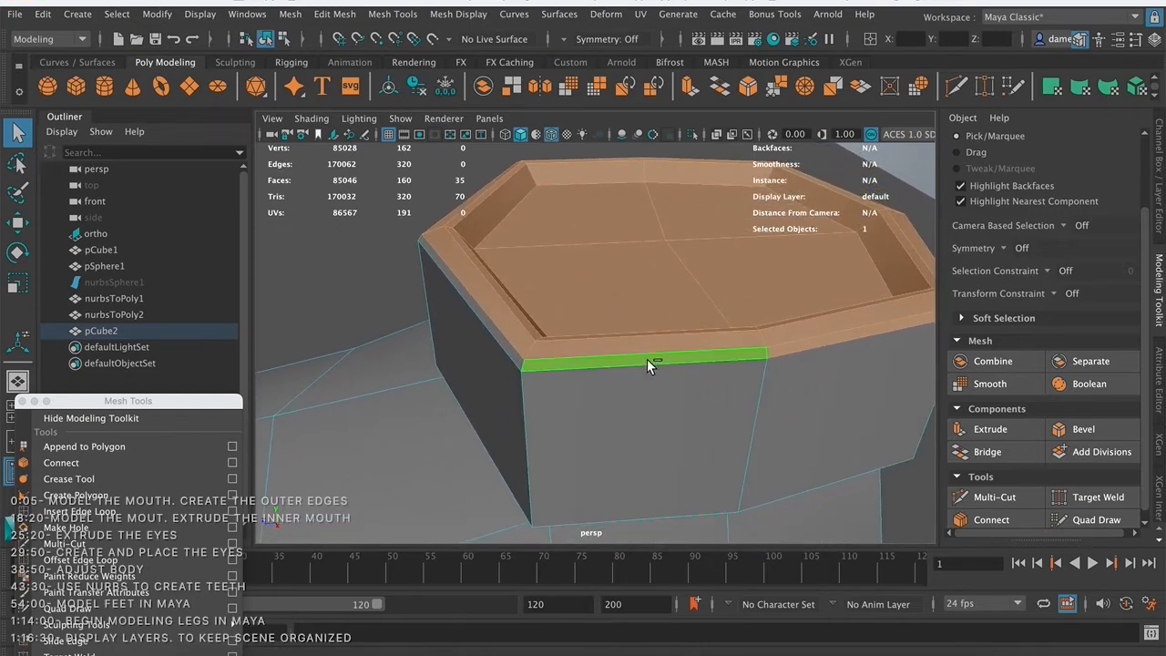
alt+drag(815, 375, 760, 354)
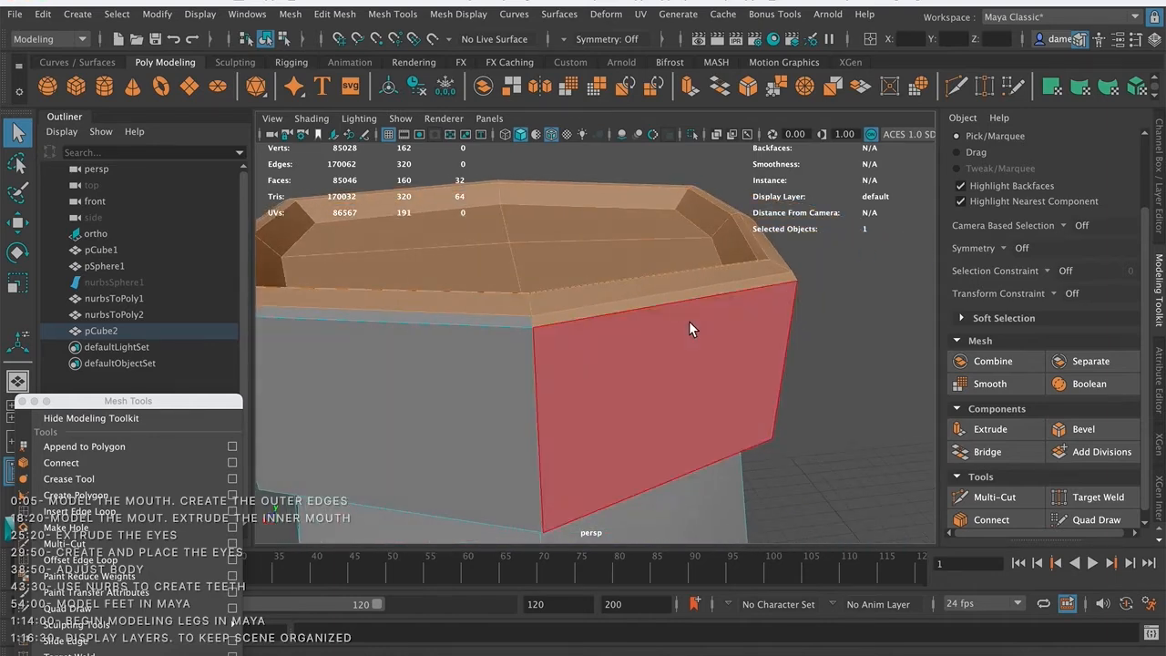
alt+drag(682, 298, 619, 291)
ctrl+click(620, 292)
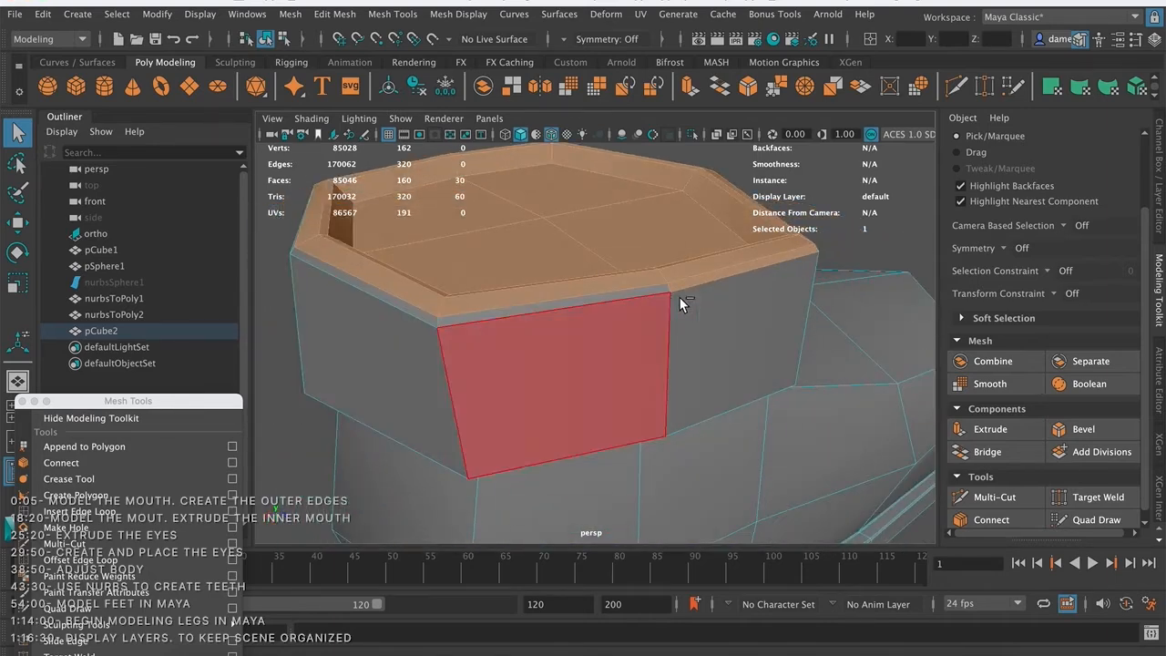
ctrl+click(714, 277)
alt+drag(790, 320, 736, 331)
ctrl+click(706, 302)
- Scale the selected faces of the cuff opening inward to thicken the rim, and clear the selection
key(e)
key(r)
drag(590, 234, 549, 239)
mouse_move(641, 308)
alt+mouse_down()
mouse_move(630, 292)
mouse_move(541, 304)
mouse_move(566, 310)
mouse_move(552, 314)
alt+mouse_up()
key(q)
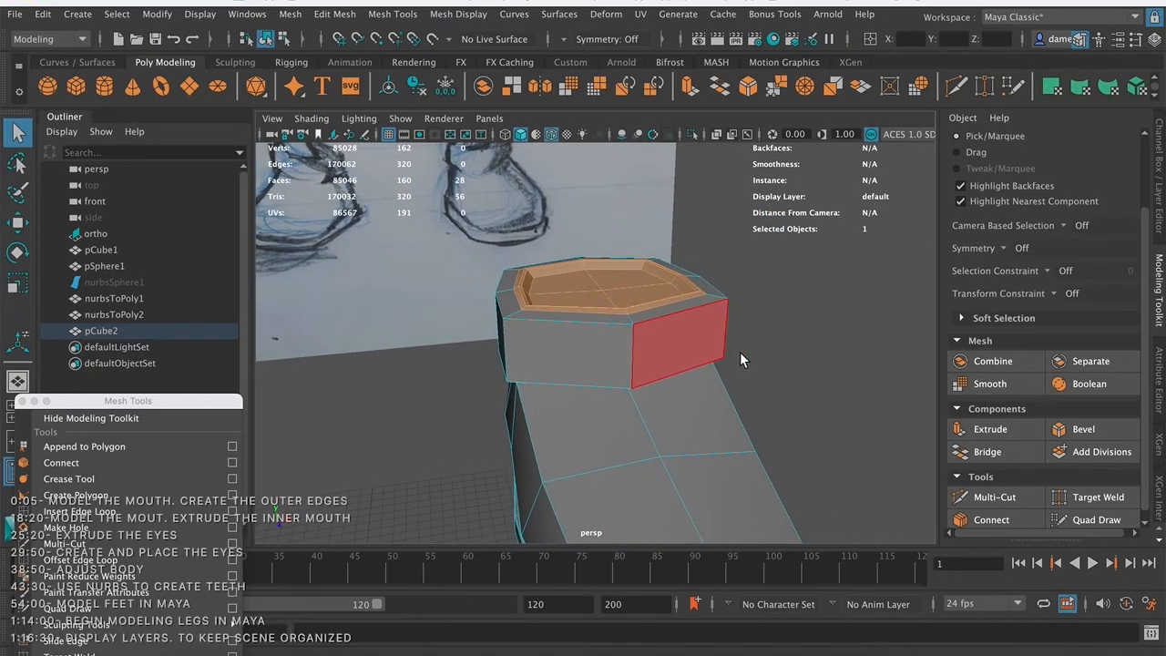
click(763, 356)
- Show the shoe in smooth preview and return to object mode with nothing selected
alt+drag(657, 356, 693, 369)
click(616, 330)
key(3)
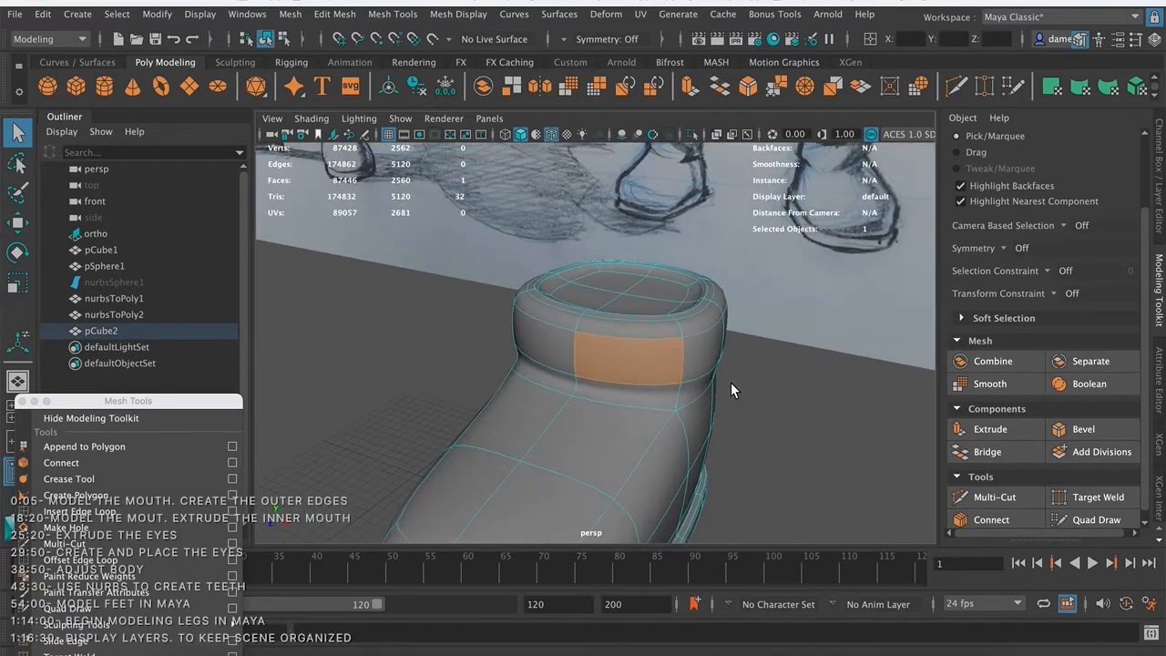
click(775, 420)
alt+drag(776, 421, 690, 391)
alt+drag(657, 356, 601, 338)
click(599, 333)
right_drag(599, 332, 703, 278)
alt+drag(714, 379, 788, 386)
mouse_move(686, 400)
alt+mouse_down()
mouse_move(675, 384)
mouse_move(692, 367)
mouse_move(687, 378)
alt+mouse_up()
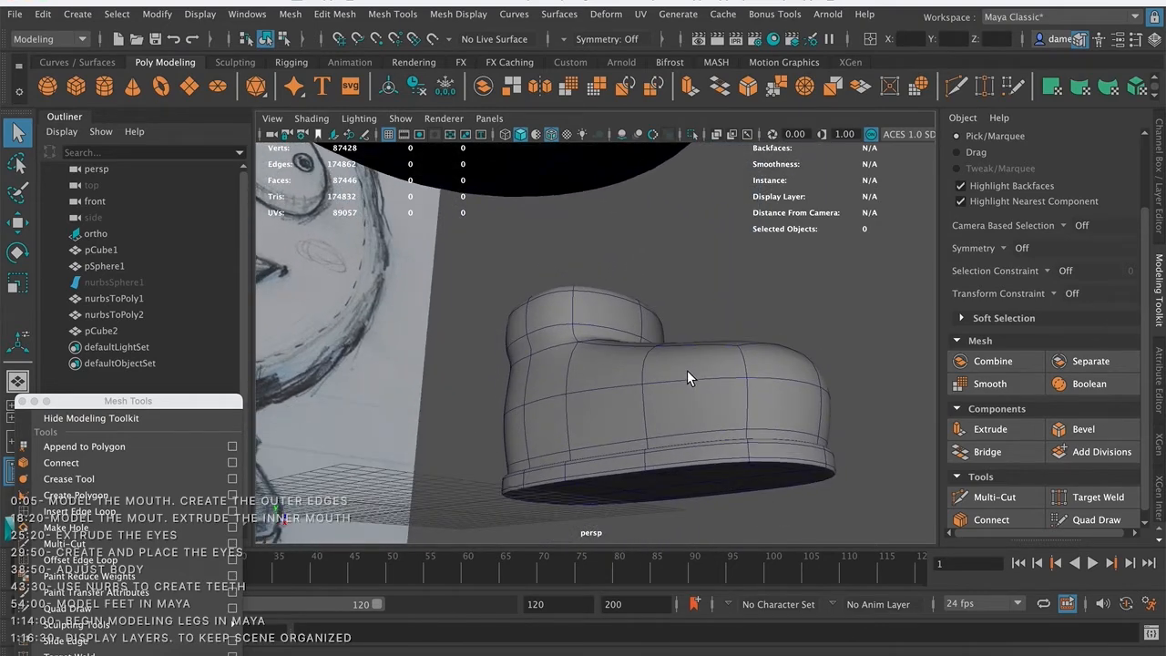
- Rotate the shoe about its vertical axis so the toe points outward, and nudge it sideways under the body
alt+right_drag(697, 346, 539, 308)
alt+drag(676, 340, 599, 368)
alt+right_drag(631, 393, 338, 355)
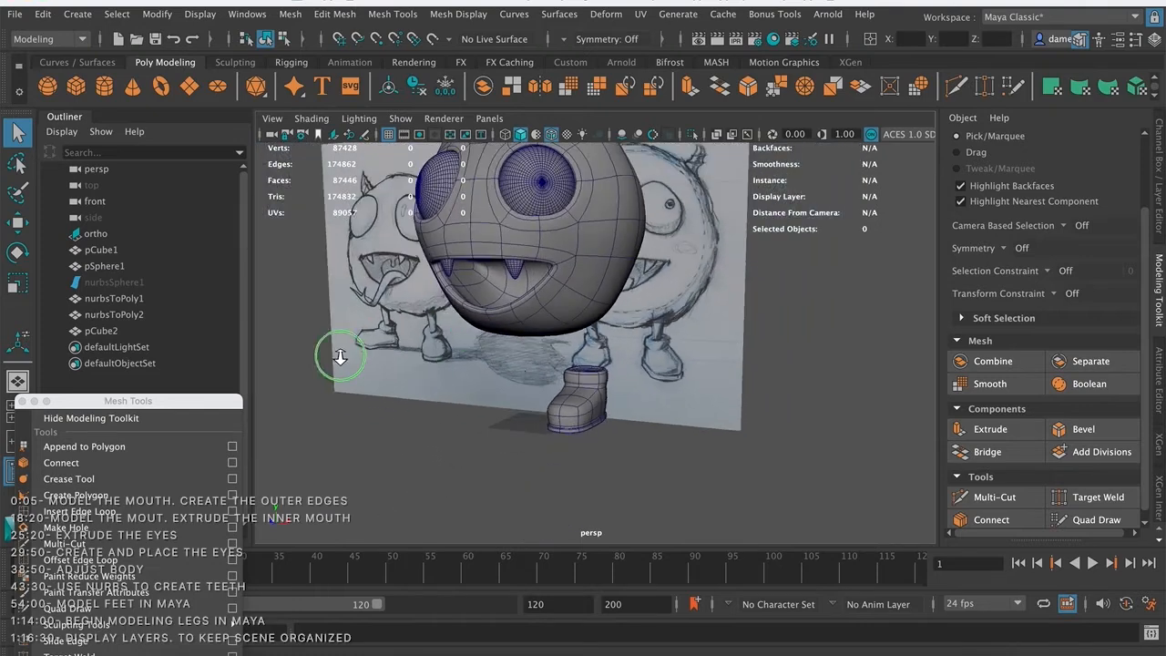
alt+middle_drag(674, 309, 595, 358)
alt+right_drag(594, 358, 488, 342)
alt+drag(499, 389, 571, 389)
click(553, 418)
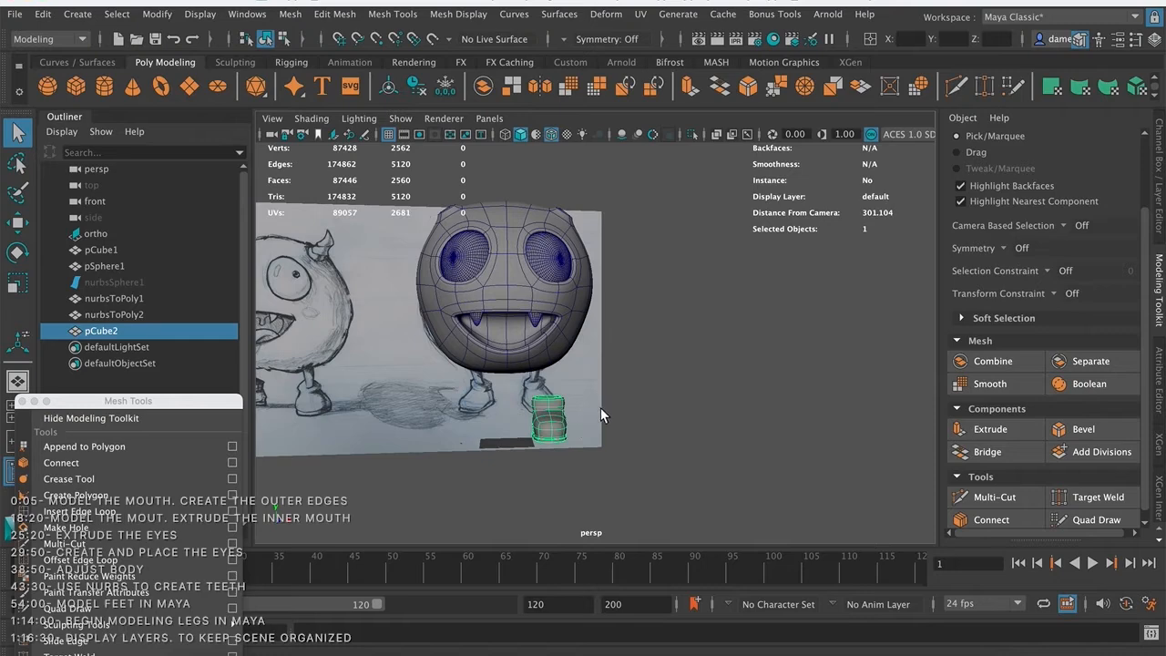
key(e)
alt+drag(656, 440, 596, 404)
mouse_move(348, 403)
alt+mouse_down()
mouse_move(338, 408)
mouse_move(421, 391)
alt+mouse_up()
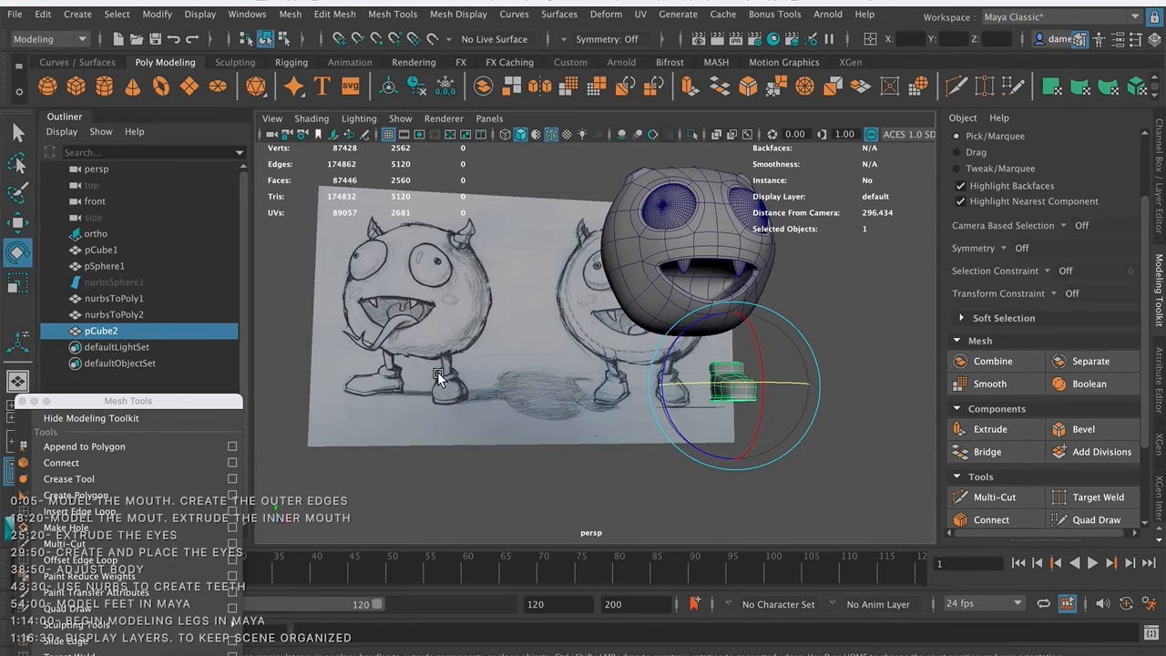
mouse_move(546, 389)
alt+mouse_down()
mouse_move(583, 358)
mouse_move(498, 334)
mouse_move(567, 375)
alt+mouse_up()
mouse_move(716, 421)
alt+mouse_down()
mouse_move(686, 402)
mouse_move(698, 427)
alt+mouse_up()
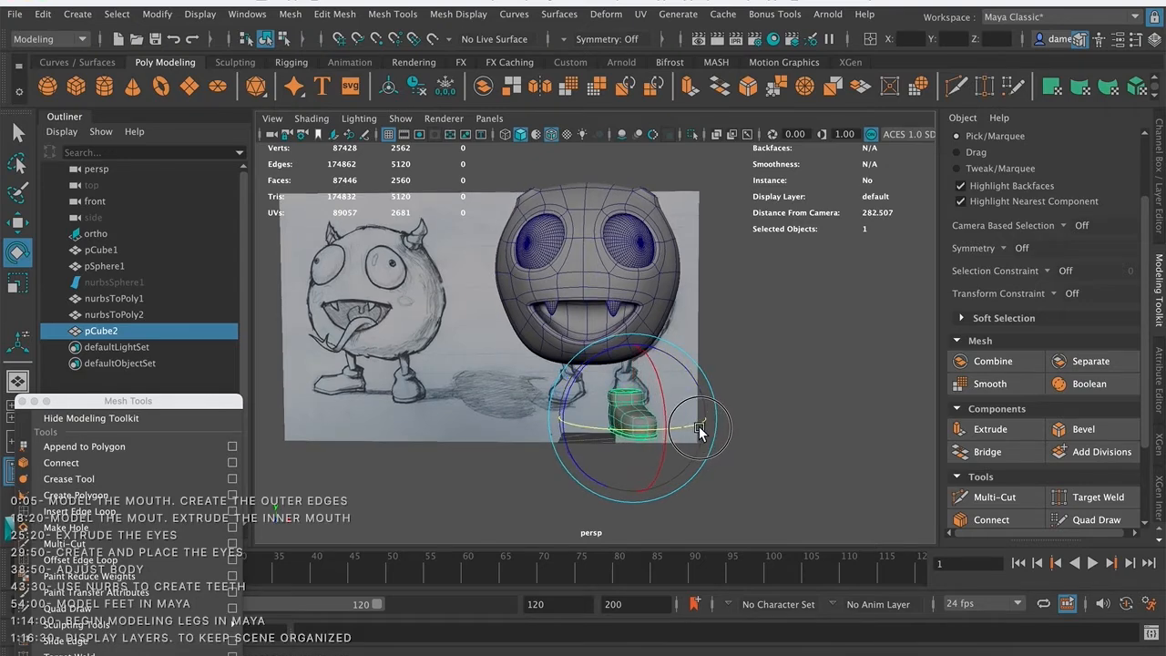
key(w)
drag(708, 421, 708, 419)
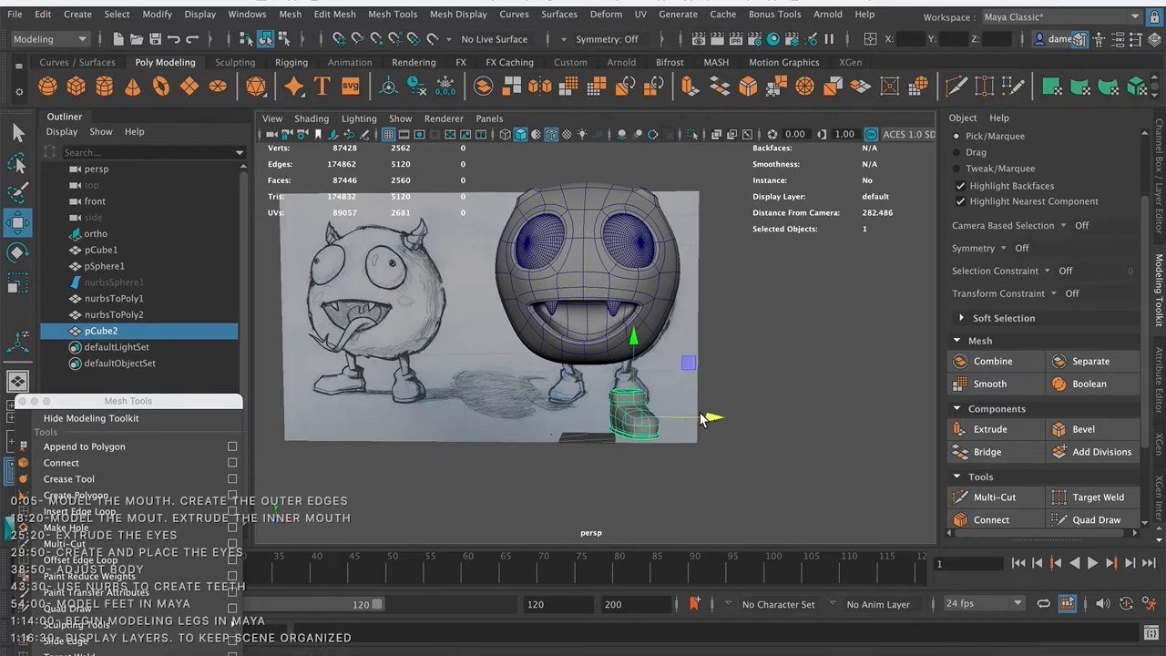
- Mirror the shoe to the other side of the body as the second foot and return to object mode
key(q)
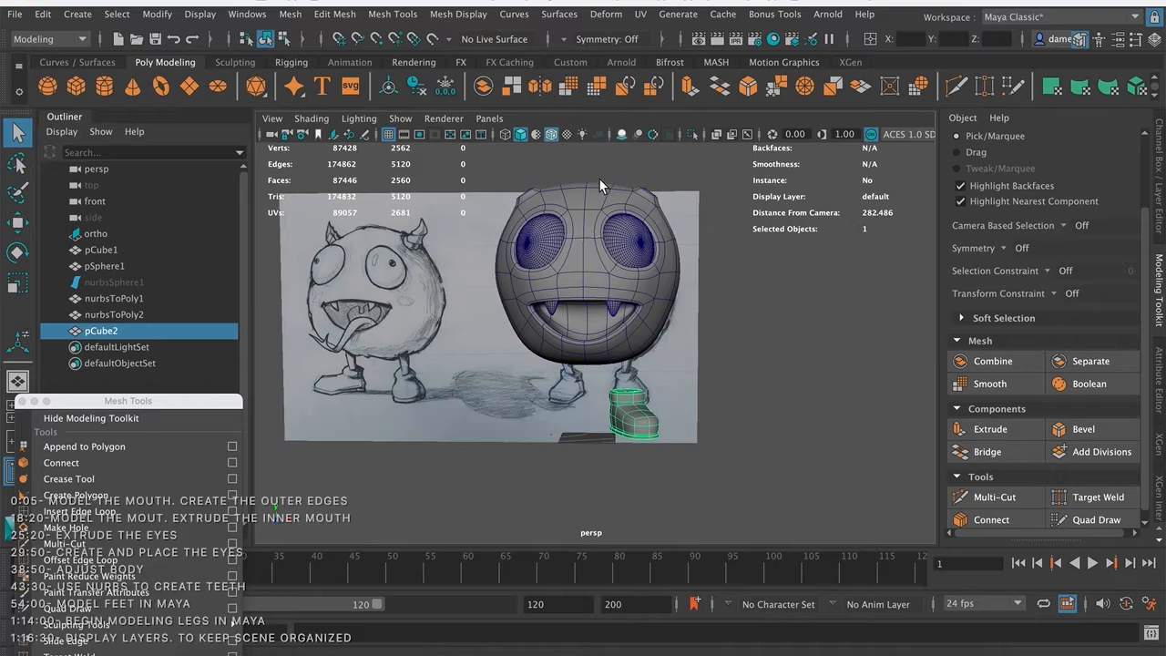
alt+drag(687, 308, 683, 342)
right_drag(586, 305, 688, 201)
alt+drag(719, 313, 742, 355)
click(735, 376)
alt+middle_drag(643, 295, 703, 254)
alt+drag(702, 254, 653, 363)
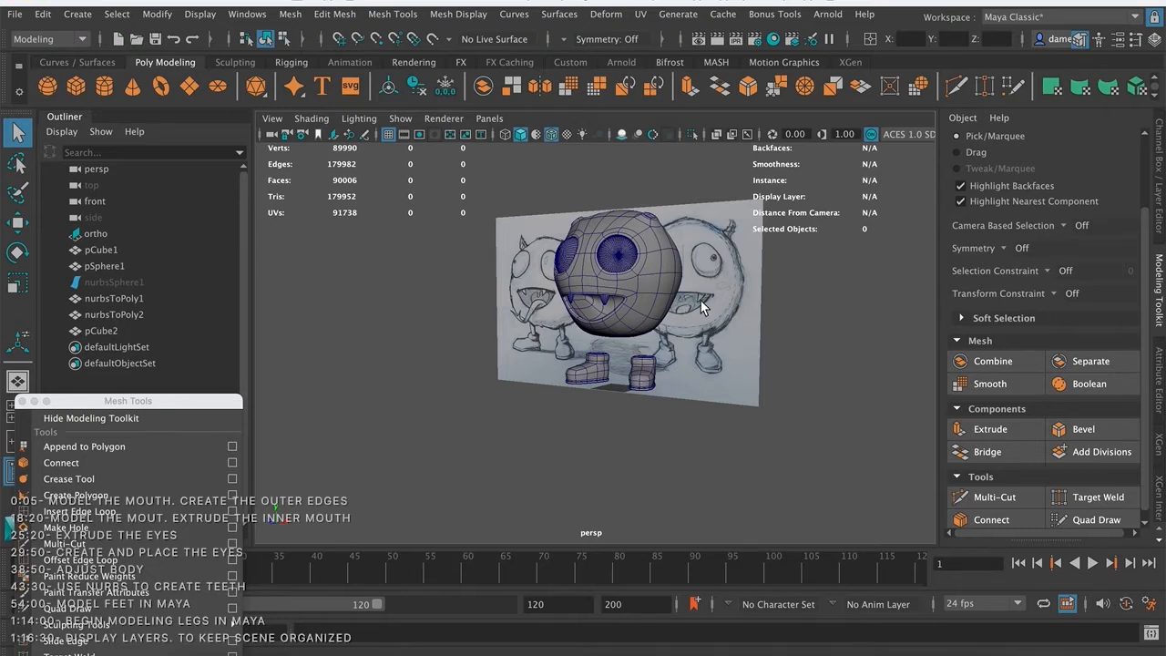
- Create a polygon cylinder on the grid between the two shoes
alt+drag(717, 315, 536, 300)
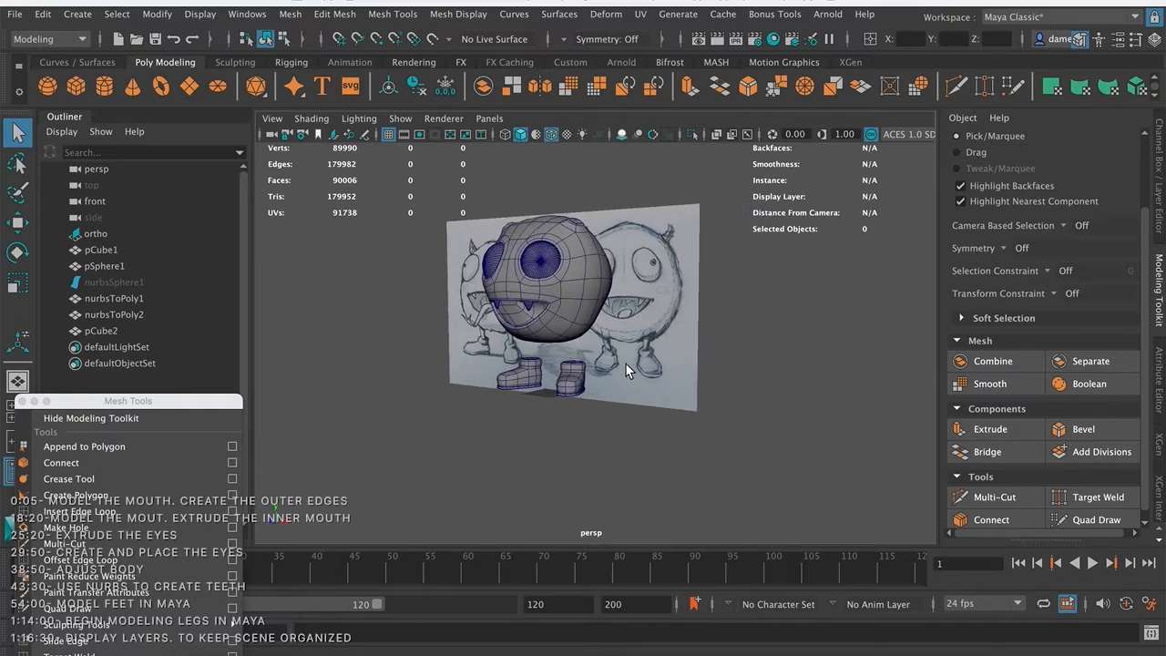
alt+drag(636, 328, 571, 250)
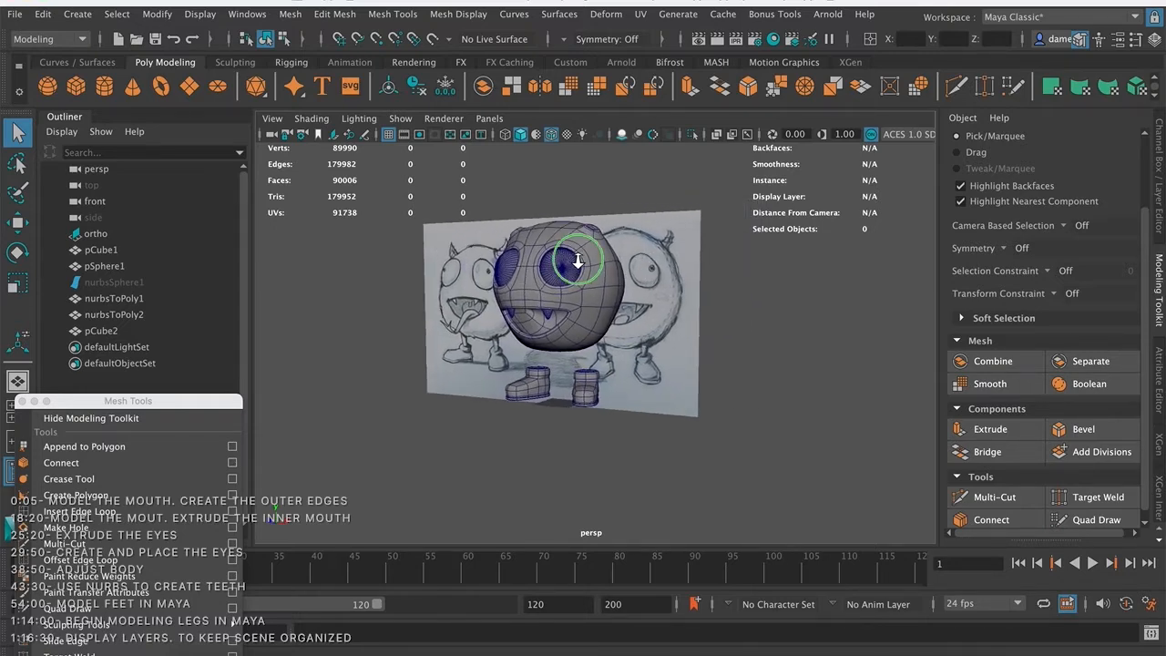
alt+right_drag(571, 250, 677, 315)
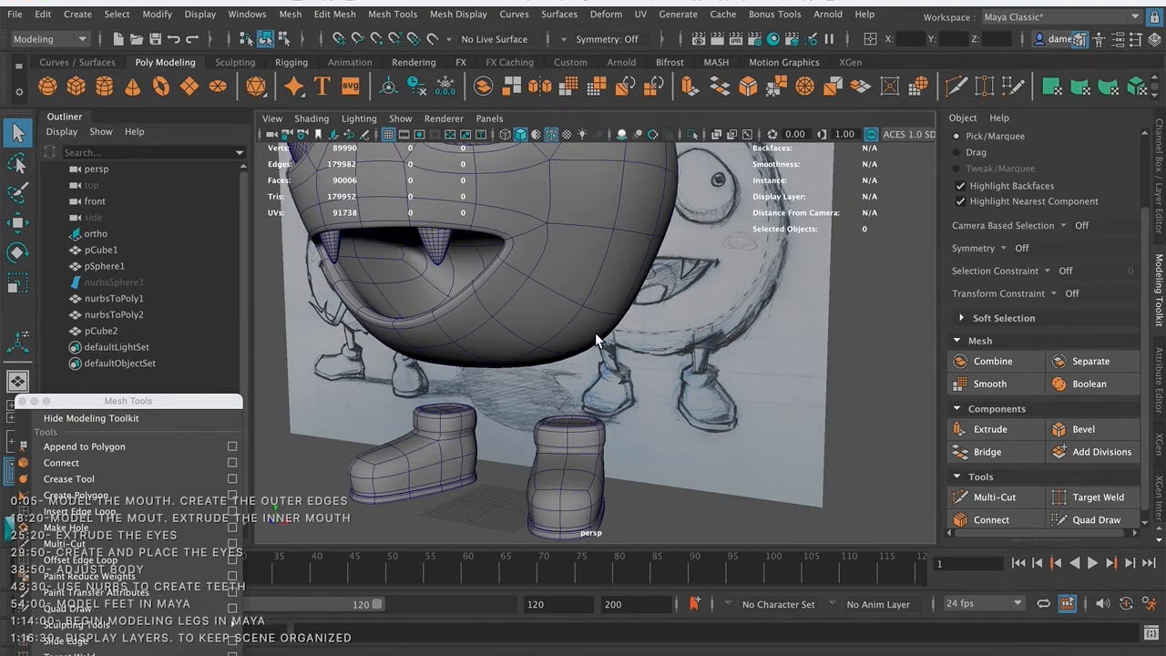
alt+drag(593, 341, 636, 276)
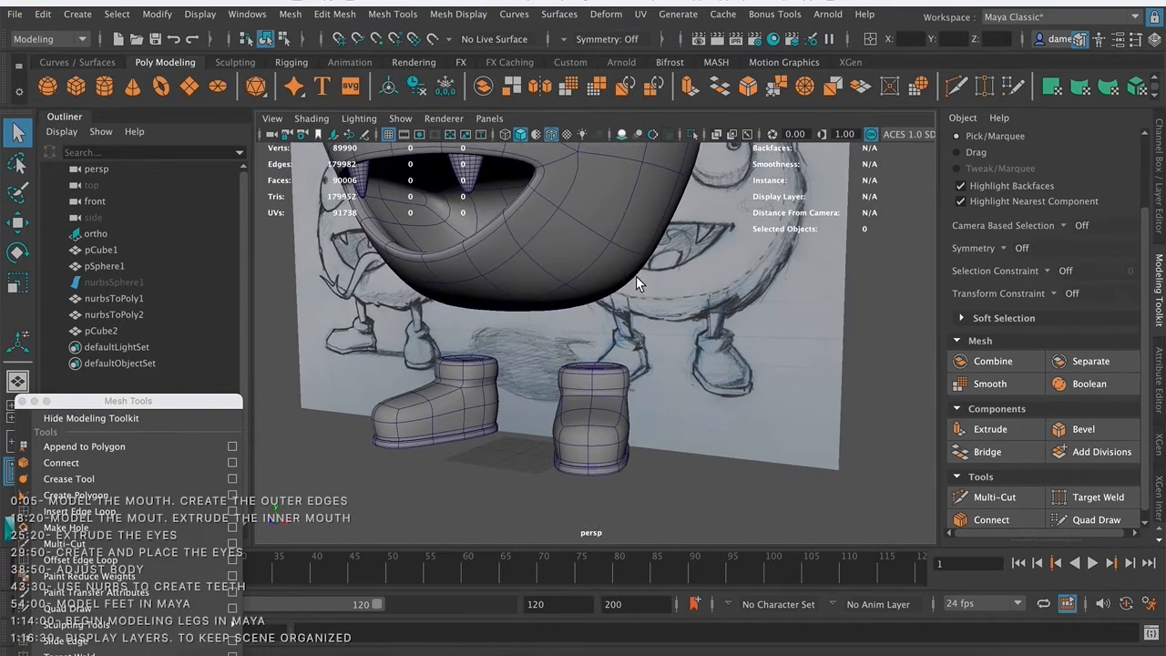
click(104, 86)
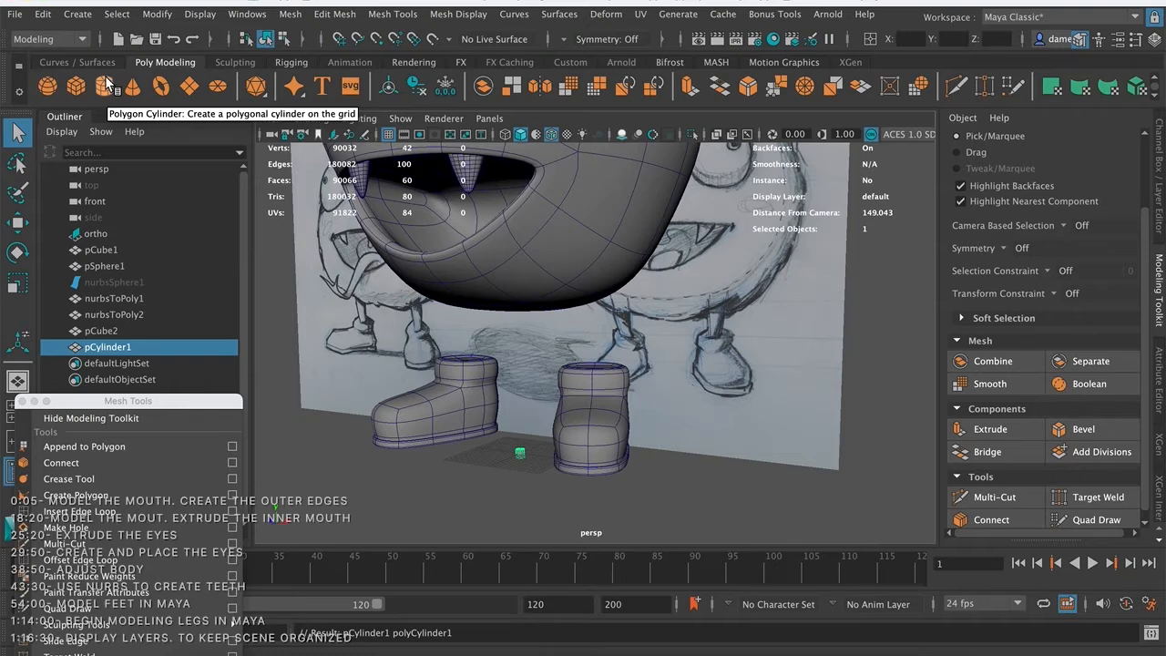
click(77, 14)
click(100, 60)
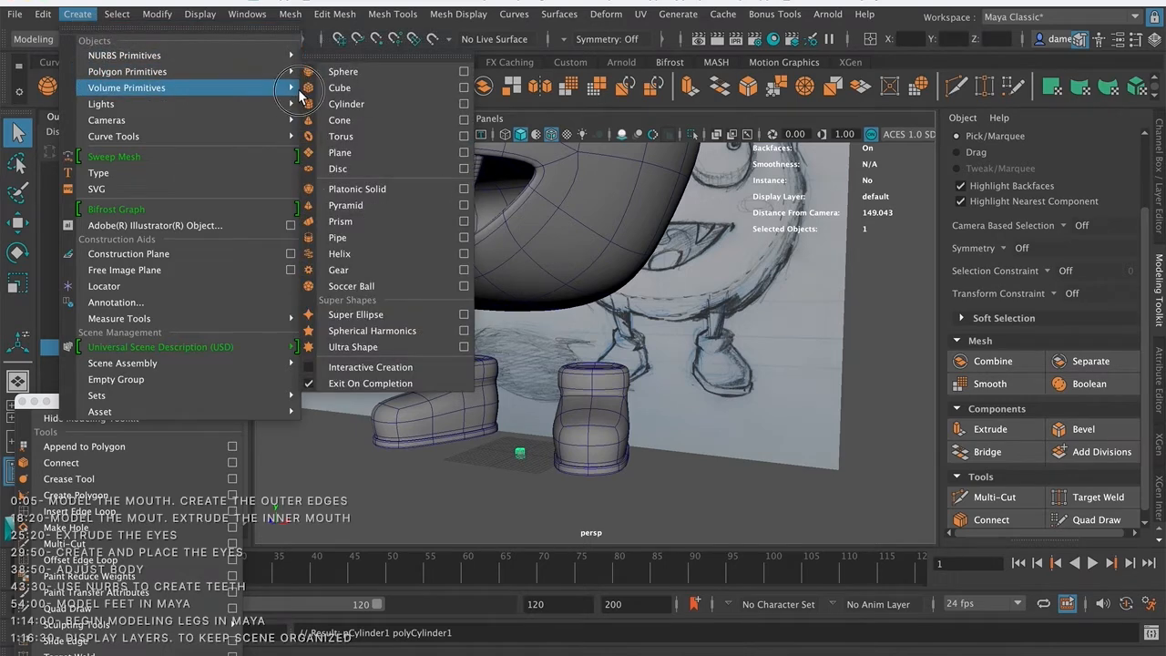
mouse_move(266, 73)
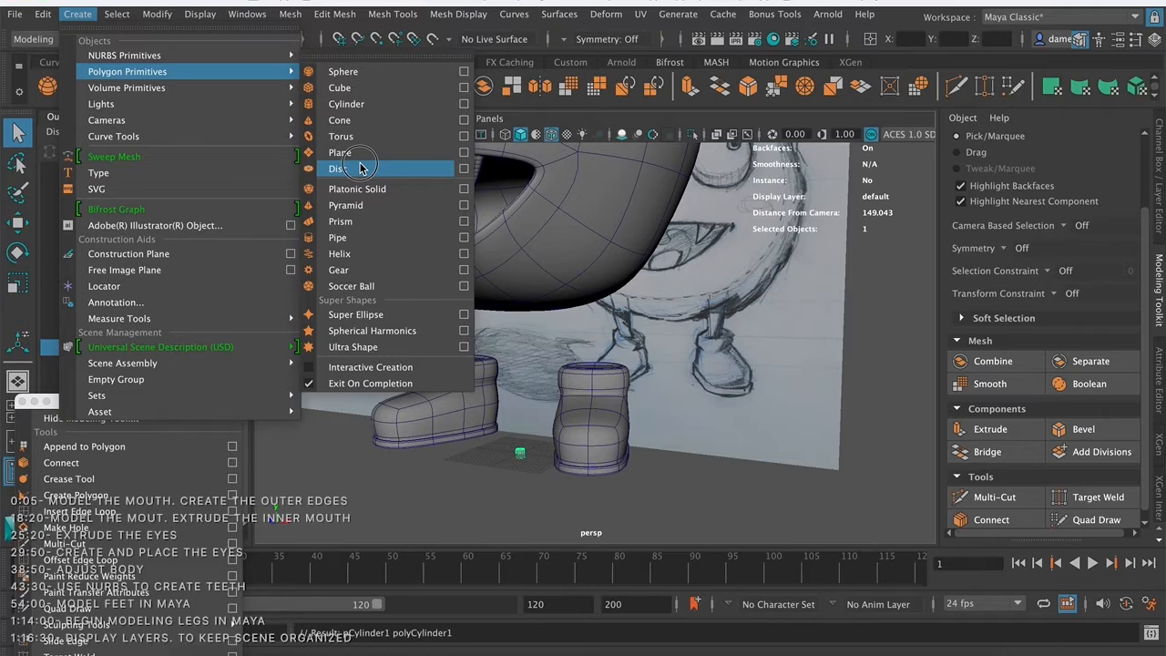
click(157, 14)
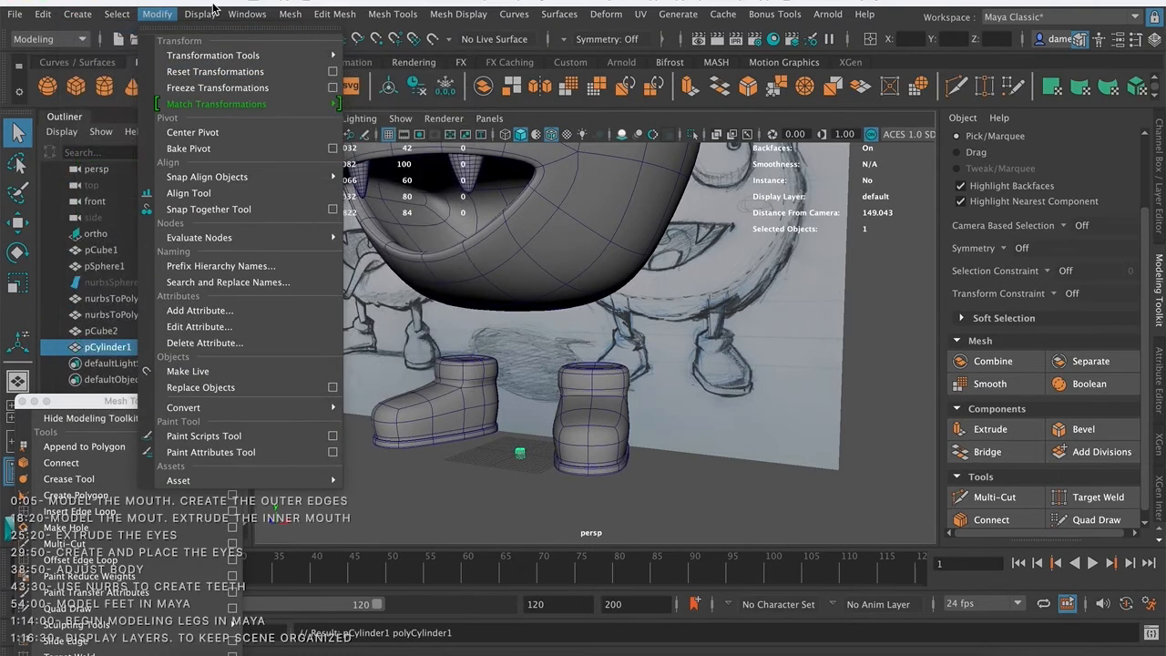
click(677, 511)
- Scale the cylinder vertically into a tall, thin leg shape
key(w)
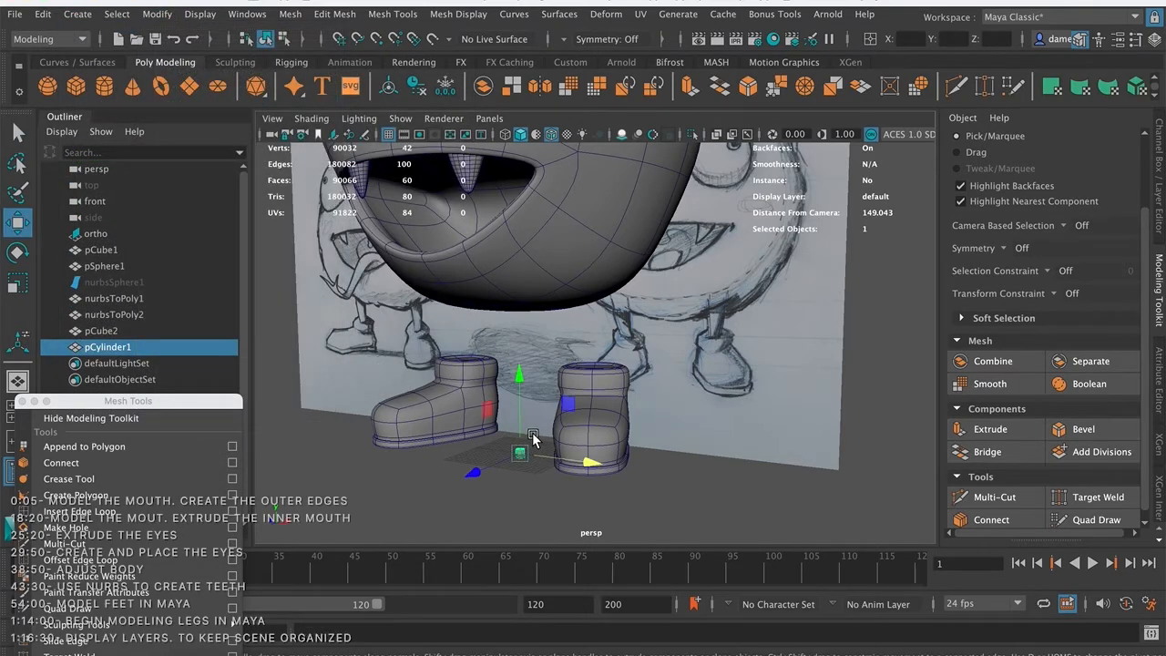
alt+middle_drag(530, 450, 530, 358)
scroll(529, 358, down, 2)
key(e)
key(r)
drag(546, 358, 536, 140)
scroll(487, 307, down, 3)
drag(498, 276, 510, 238)
alt+middle_drag(514, 286, 494, 317)
mouse_move(495, 316)
alt+mouse_down()
mouse_move(480, 317)
mouse_move(510, 323)
alt+mouse_up()
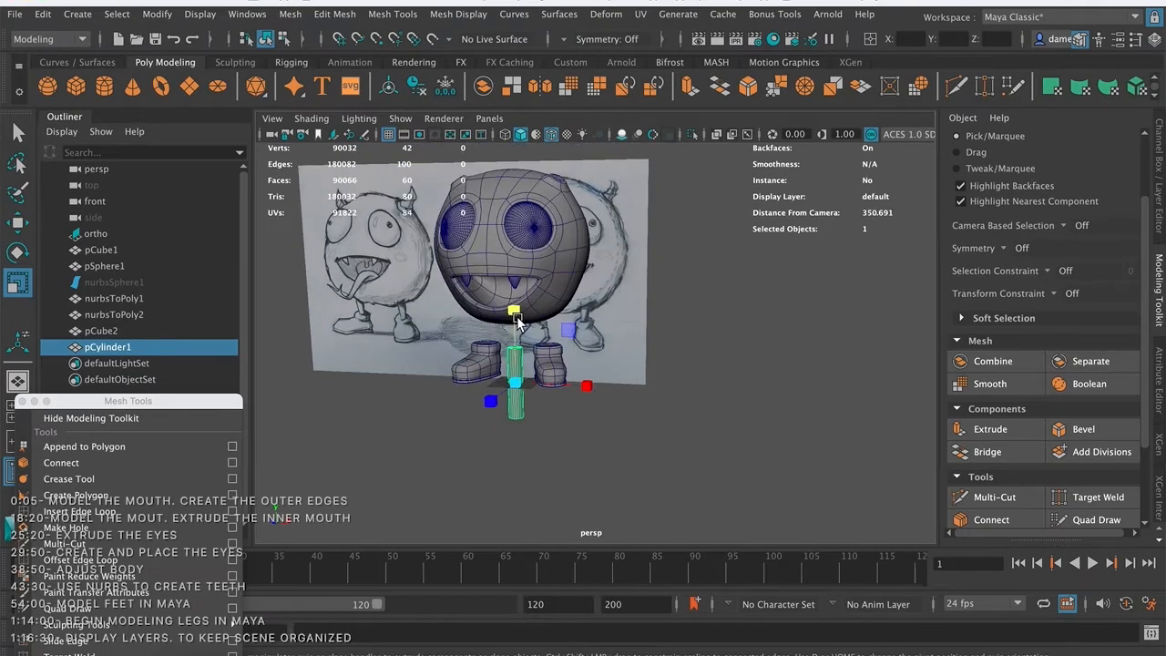
- Move the cylinder sideways along X until it stands clear beside the shoes
key(w)
drag(593, 389, 700, 416)
alt+middle_drag(676, 360, 631, 353)
alt+right_drag(631, 353, 780, 358)
alt+right_drag(583, 343, 790, 360)
alt+drag(606, 359, 617, 304)
alt+right_drag(616, 304, 568, 331)
alt+middle_drag(563, 373, 625, 322)
alt+drag(624, 323, 619, 335)
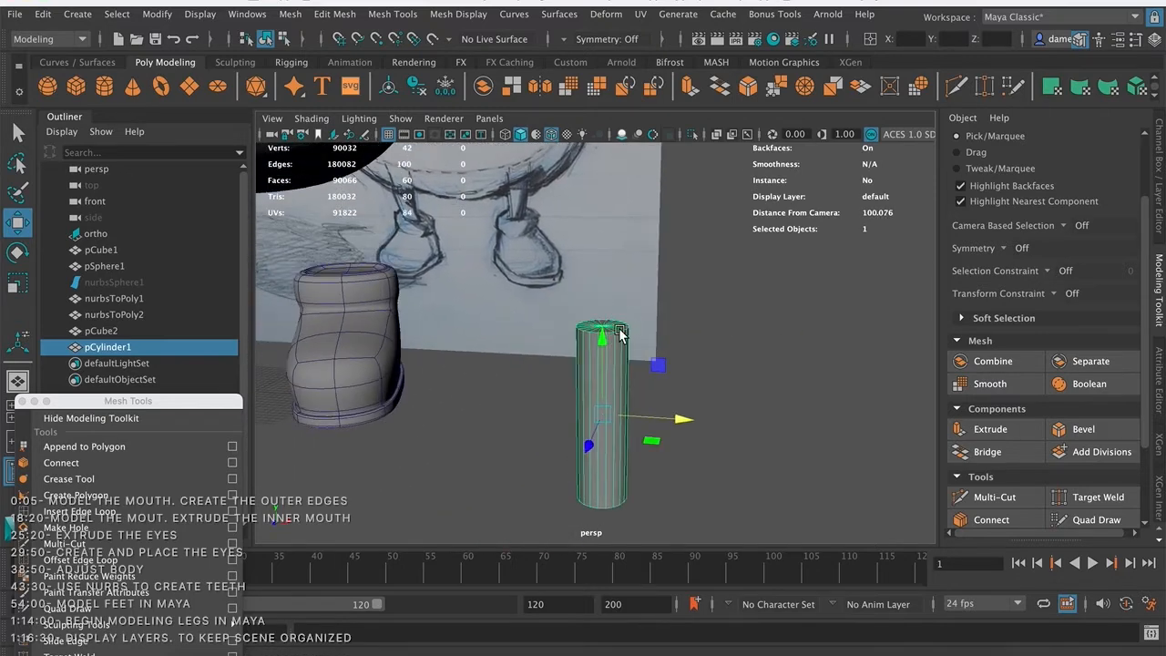
alt+middle_drag(465, 315, 547, 336)
alt+right_drag(548, 333, 494, 246)
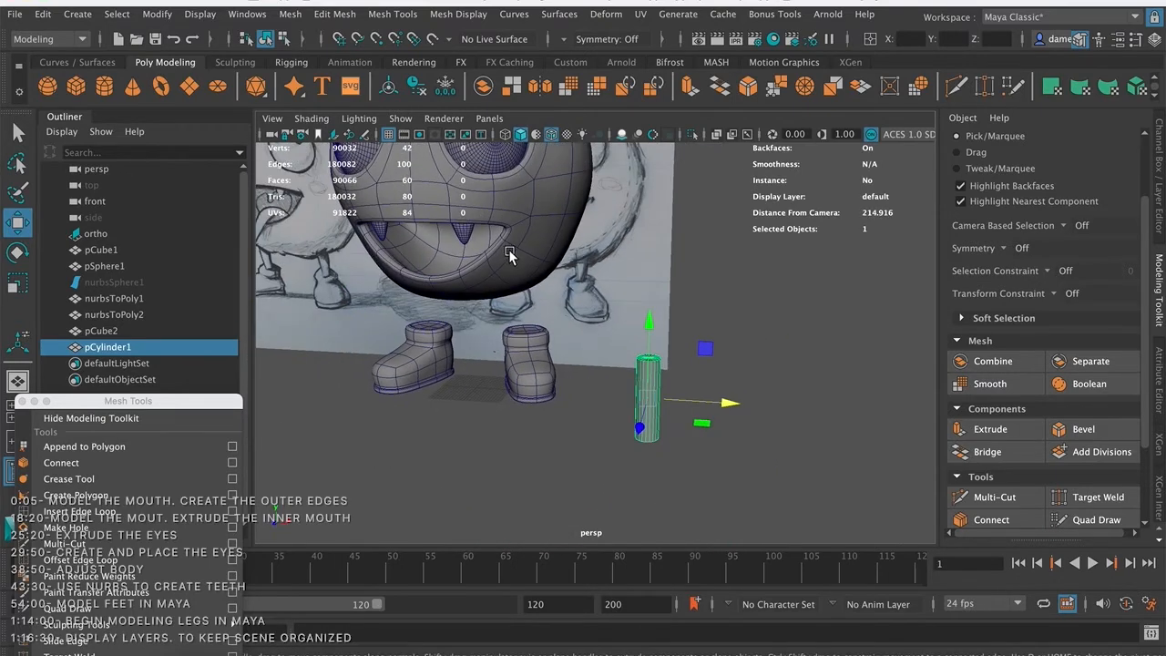
alt+right_drag(560, 330, 660, 359)
- In the side view, move the cylinder horizontally until it stands clear behind the shoe's heel
key(q)
alt+drag(661, 352, 546, 428)
right_drag(572, 428, 591, 360)
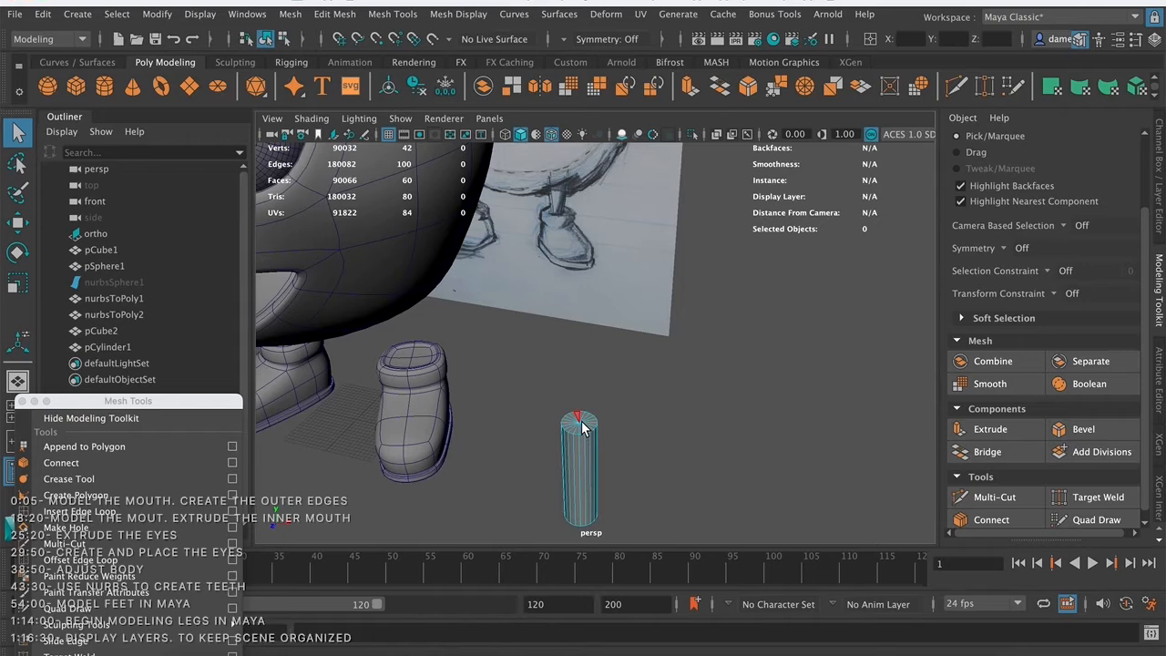
key(space)
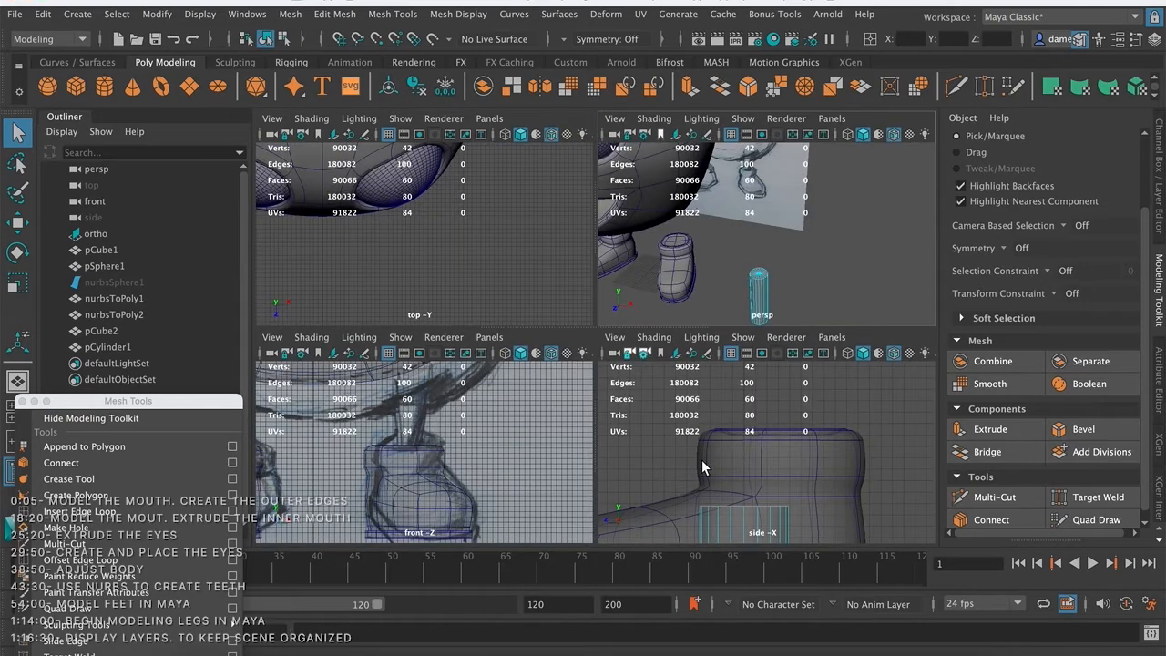
key(space)
alt+middle_drag(718, 397, 704, 171)
alt+right_drag(704, 171, 264, 275)
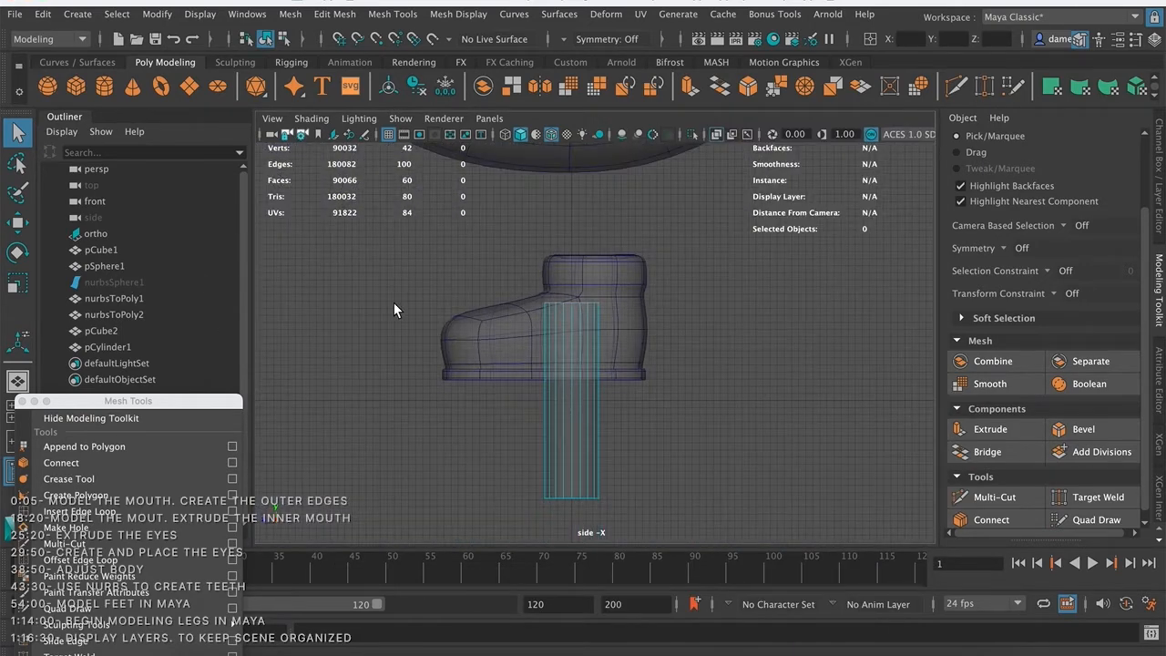
alt+middle_drag(581, 311, 511, 277)
right_drag(505, 340, 593, 210)
key(w)
drag(430, 366, 635, 383)
alt+middle_drag(695, 362, 608, 366)
key(q)
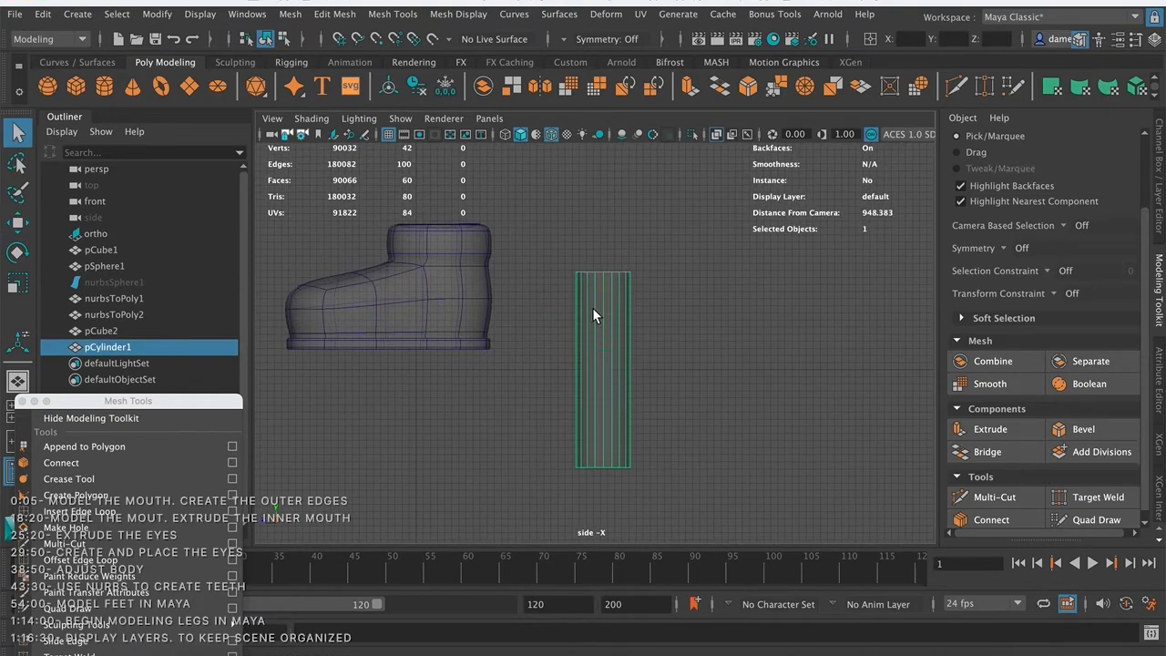
- Select the top and bottom cap faces of the leg cylinder and delete them, leaving an open tube
right_drag(602, 228, 597, 275)
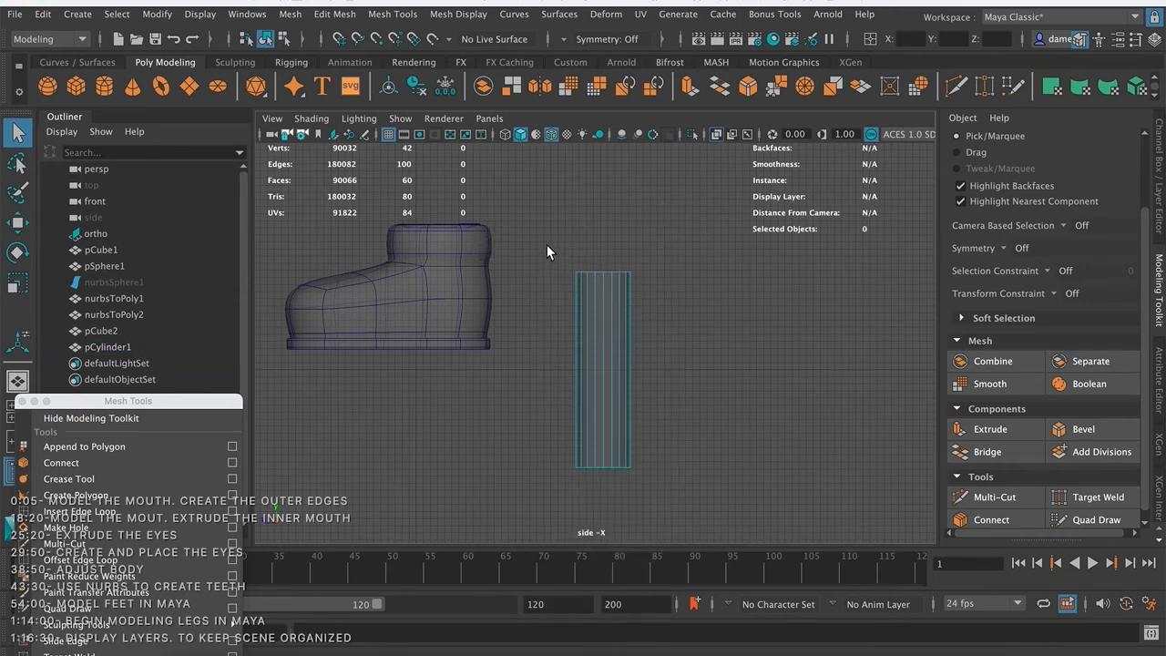
drag(547, 229, 725, 540)
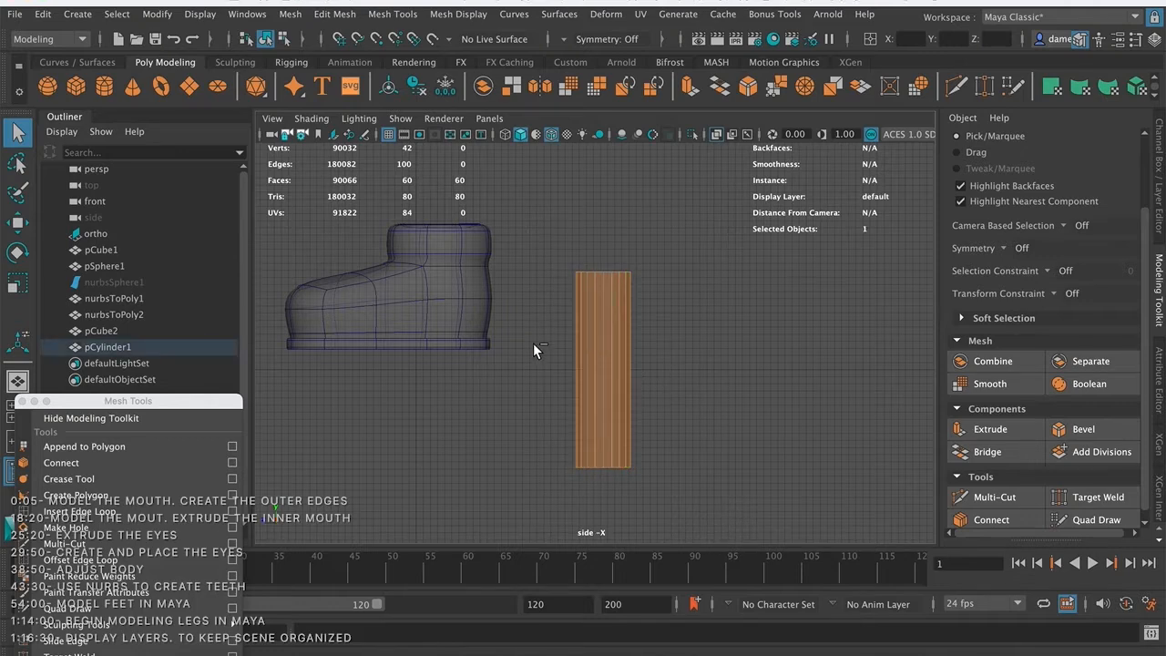
ctrl+drag(546, 343, 720, 390)
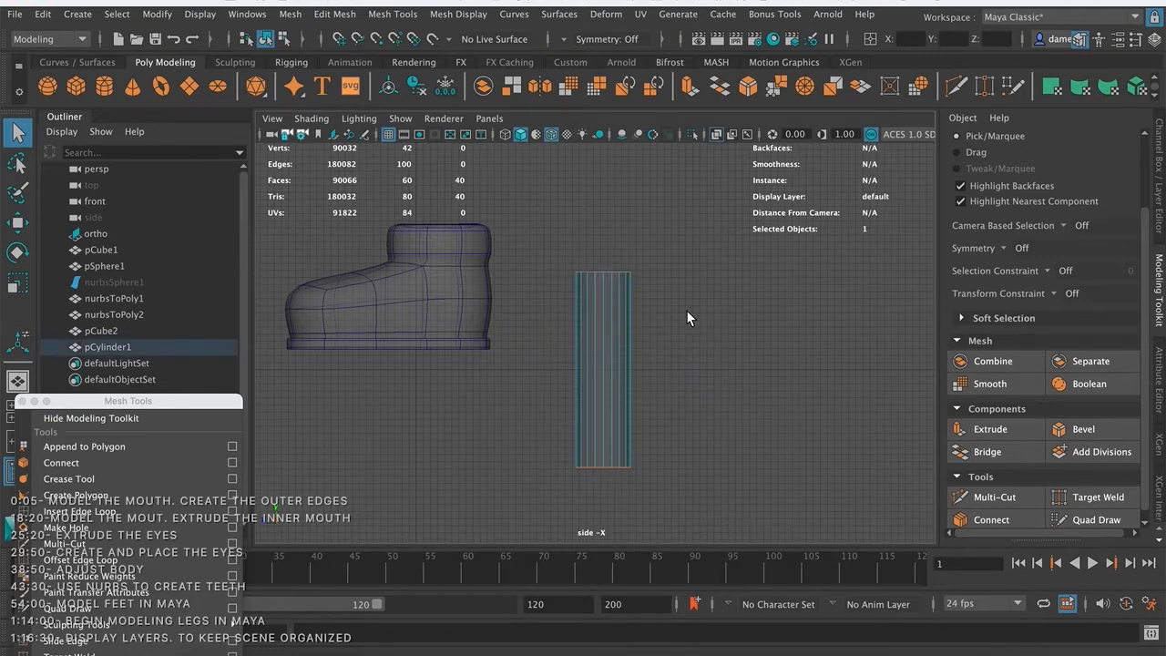
key(space)
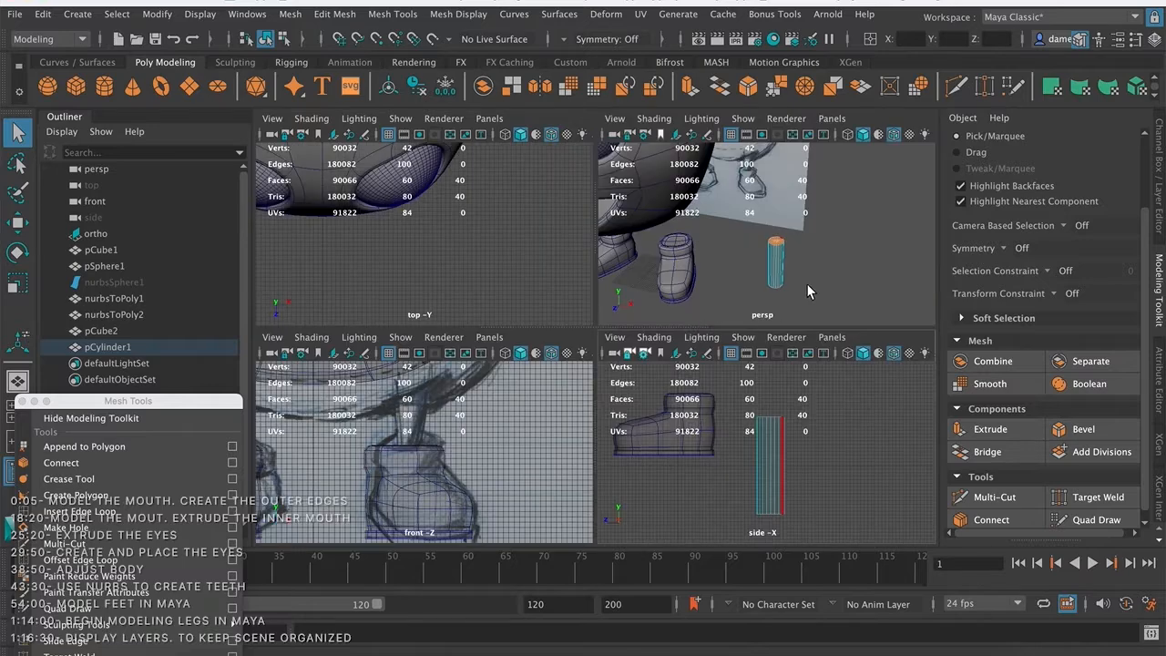
alt+drag(824, 272, 804, 280)
alt+right_drag(804, 280, 880, 299)
key(space)
alt+middle_drag(731, 265, 824, 177)
alt+right_drag(716, 341, 655, 314)
mouse_move(732, 300)
alt+mouse_down()
mouse_move(742, 356)
mouse_move(745, 323)
mouse_move(620, 315)
alt+mouse_up()
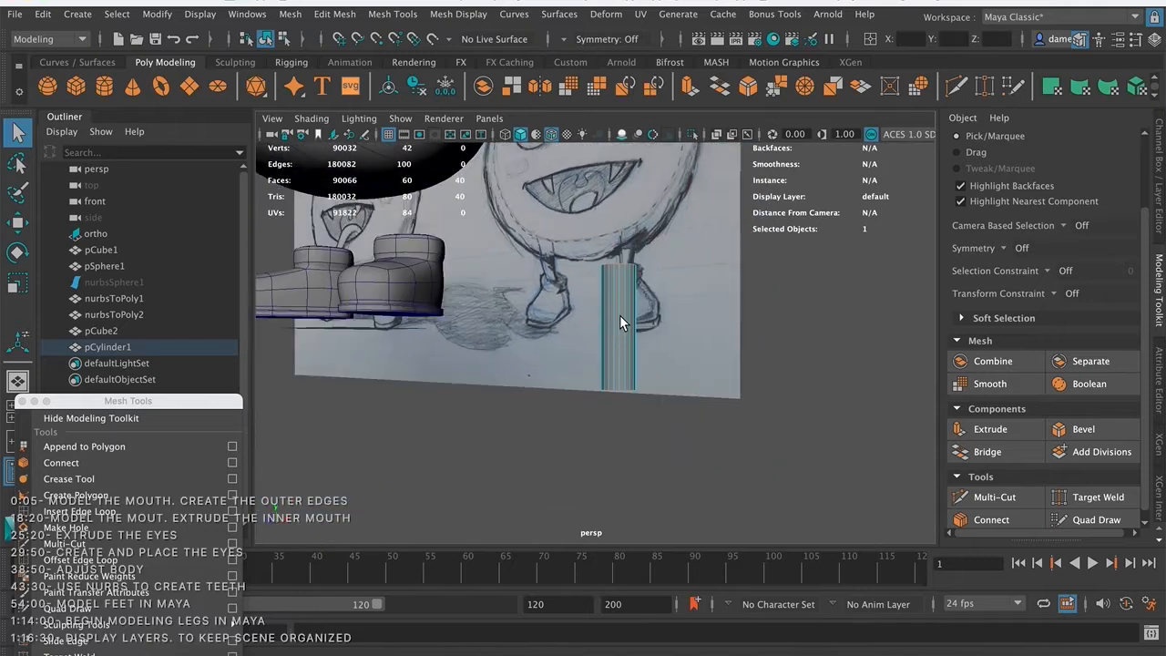
key(Delete)
- Return the open cylinder to object mode and move it over the sketched leg above the shoe in the front view
mouse_move(593, 267)
alt+mouse_down()
mouse_move(482, 294)
mouse_move(557, 307)
mouse_move(494, 289)
mouse_move(526, 282)
mouse_move(528, 296)
mouse_move(640, 333)
alt+mouse_up()
right_drag(642, 355, 643, 211)
key(w)
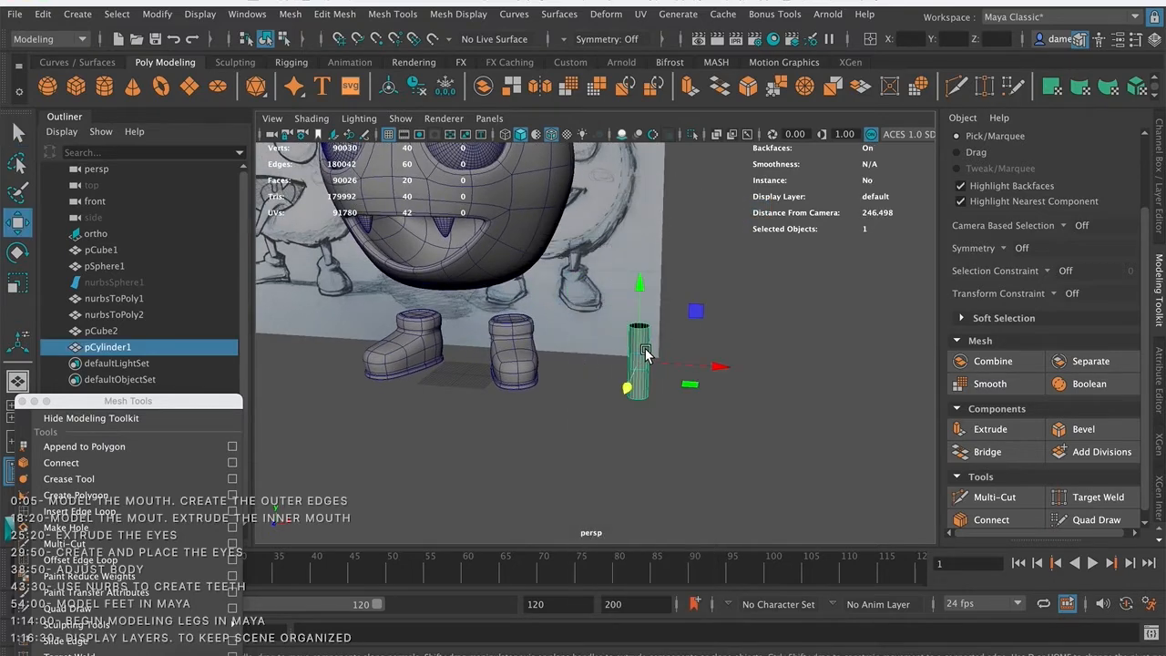
drag(713, 364, 566, 349)
key(space)
key(space)
scroll(635, 297, up, 2)
scroll(636, 296, down, 6)
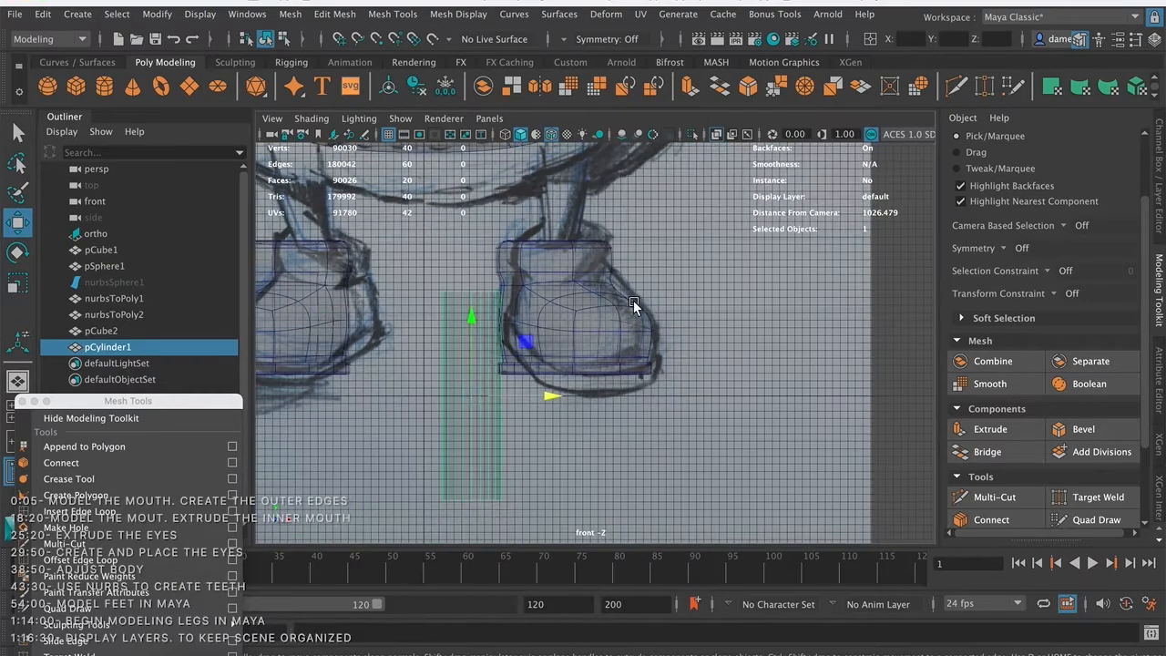
click(467, 457)
drag(467, 458, 541, 346)
- Adjust the cylinder's height and position in the front view so it spans from the shoe opening into the body
key(r)
drag(531, 274, 534, 306)
key(w)
scroll(539, 329, up, 5)
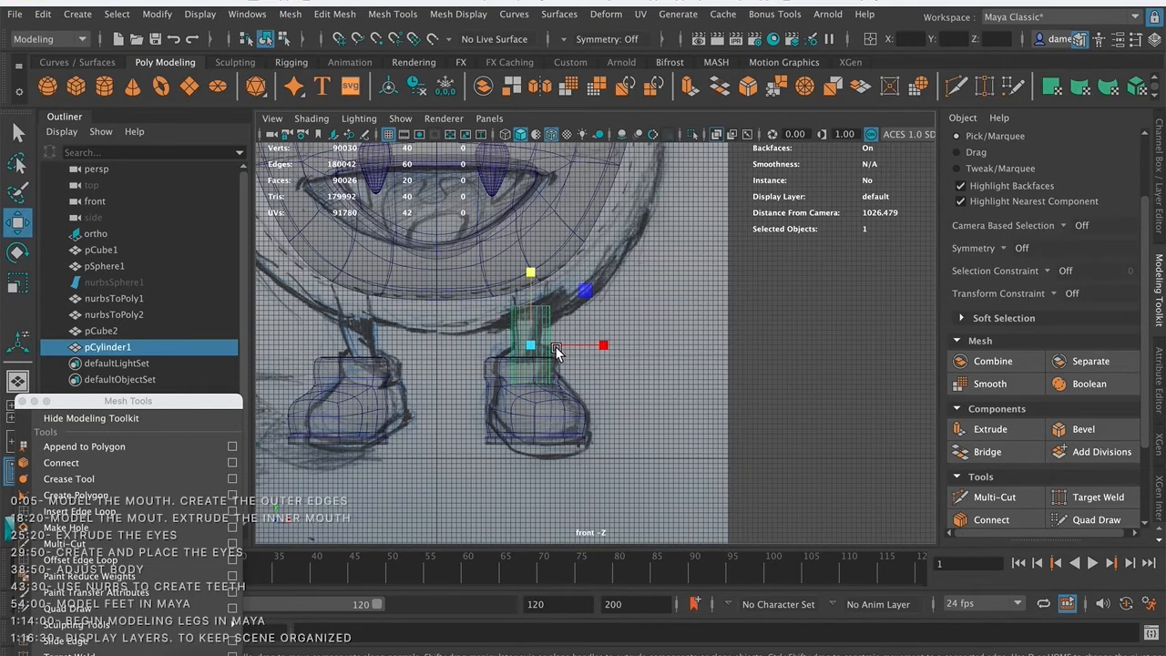
drag(539, 326, 540, 303)
drag(618, 372, 593, 380)
key(r)
drag(534, 300, 536, 270)
key(q)
- In the side view, move the leg cylinder horizontally until it is centered over the shoe opening
key(space)
key(space)
alt+middle_drag(583, 273, 587, 314)
alt+right_drag(510, 290, 405, 300)
alt+middle_drag(580, 311, 657, 364)
key(w)
drag(604, 352, 477, 353)
- Examine how the leg fits between the shoe and the body from several angles in the perspective view
key(space)
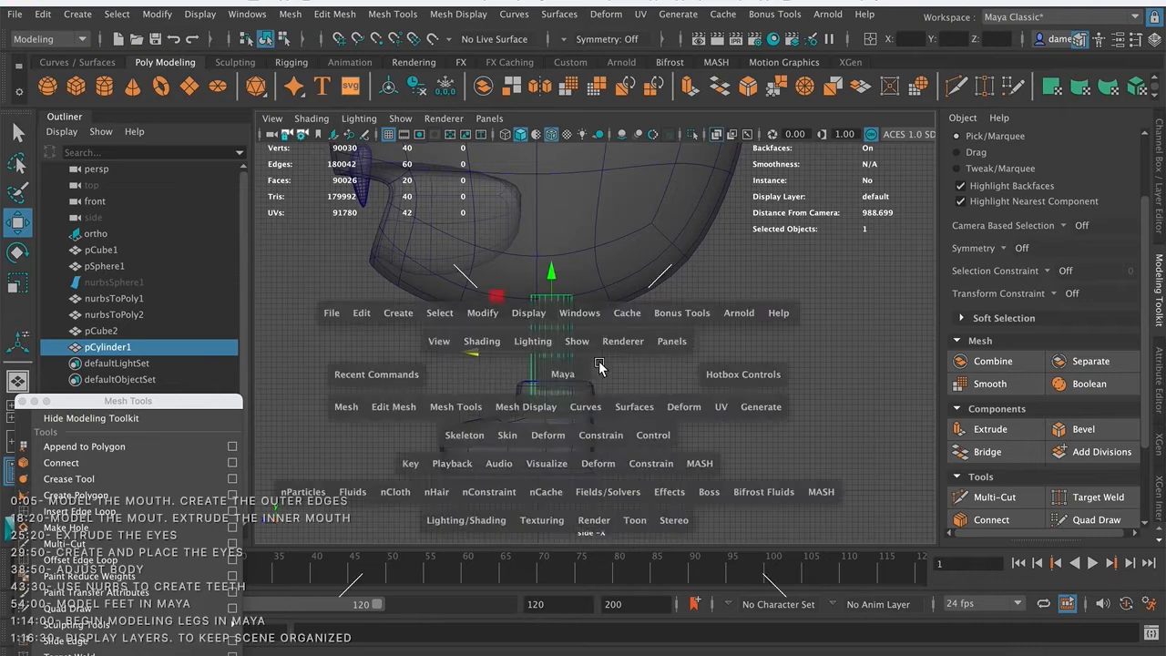
key(space)
alt+right_drag(608, 317, 679, 304)
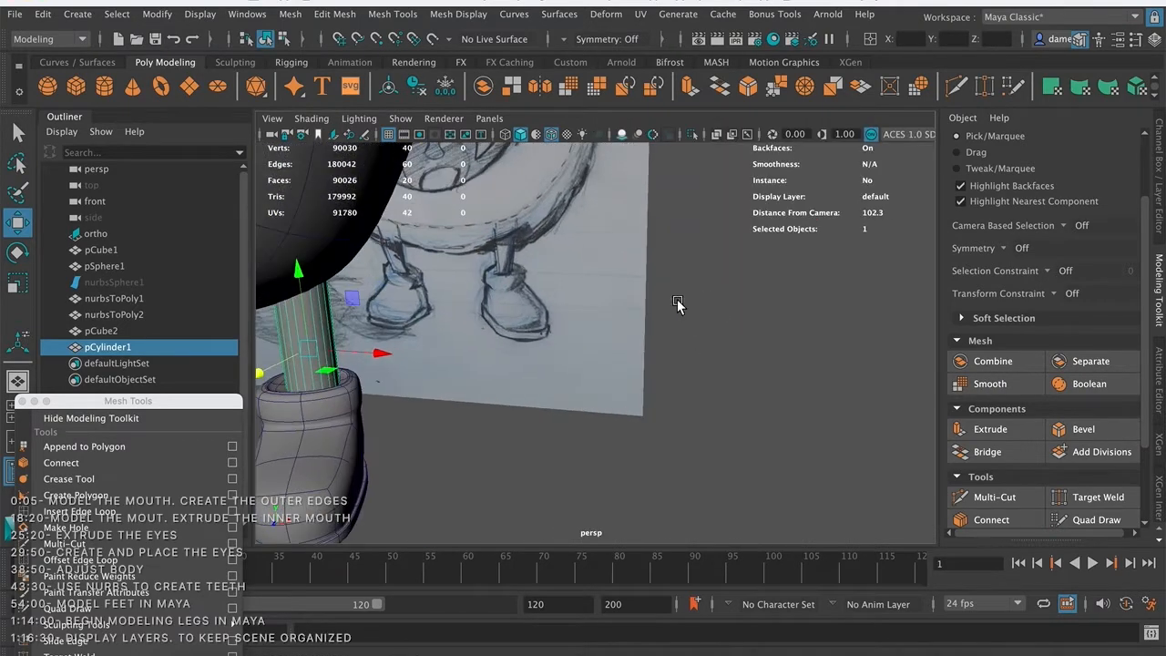
alt+drag(474, 350, 531, 330)
alt+middle_drag(562, 319, 698, 321)
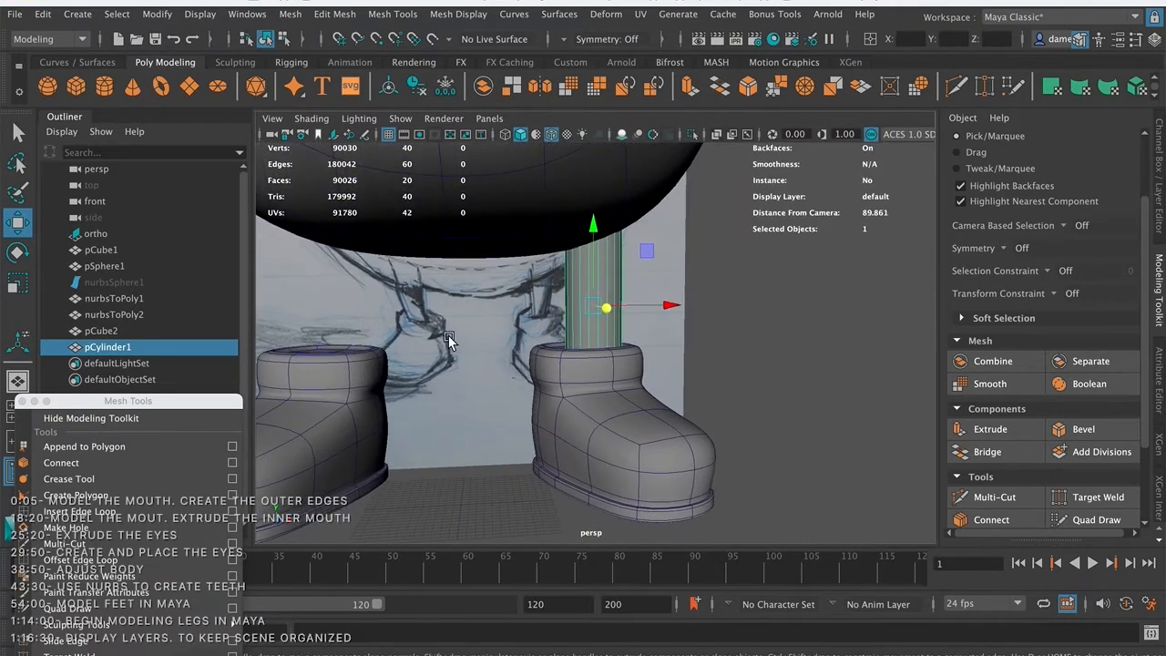
scroll(464, 276, down, 5)
alt+drag(464, 276, 690, 322)
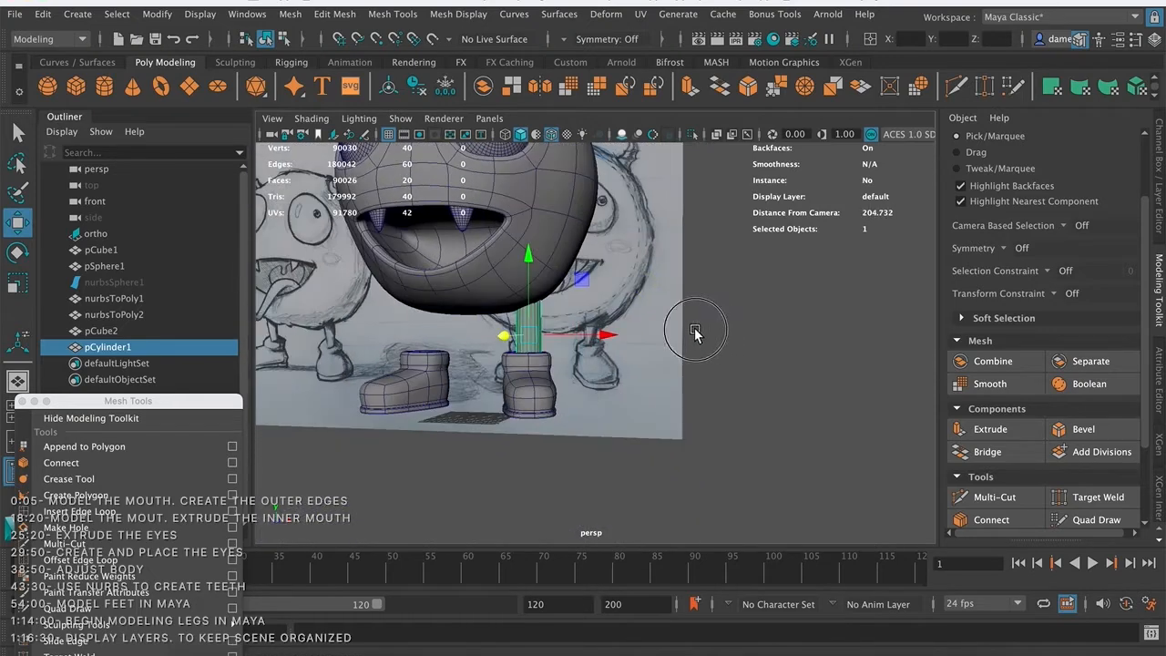
alt+drag(561, 286, 612, 289)
scroll(612, 290, up, 2)
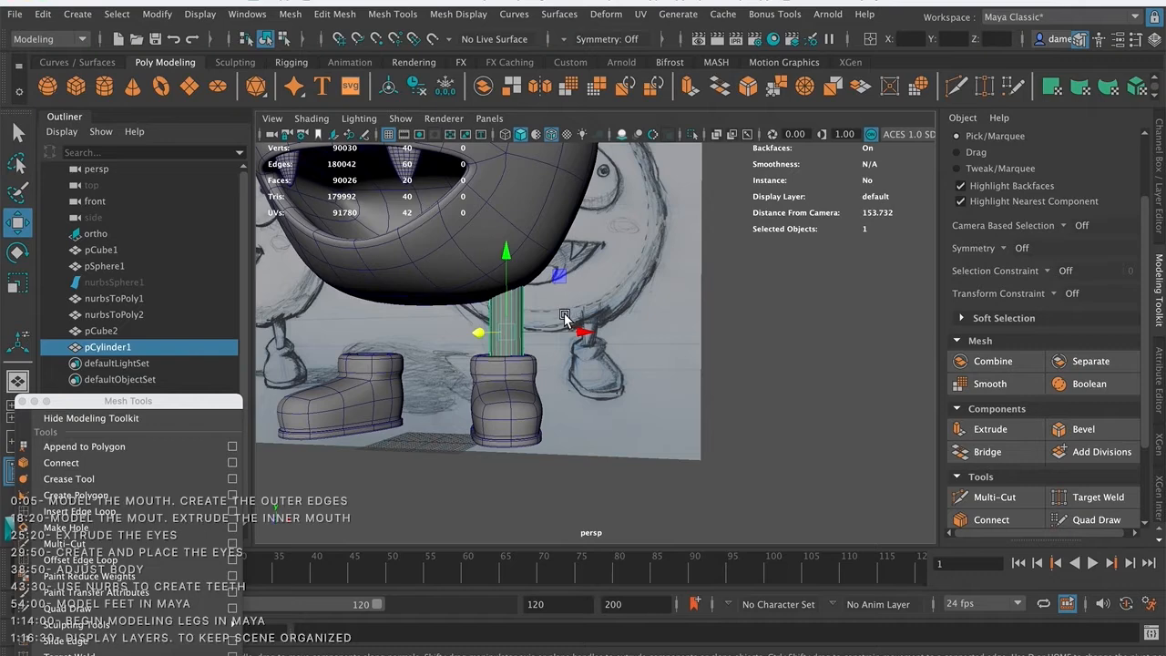
mouse_move(534, 294)
alt+mouse_down()
mouse_move(554, 312)
mouse_move(534, 292)
alt+mouse_up()
scroll(534, 291, down, 1)
alt+middle_drag(534, 290, 534, 301)
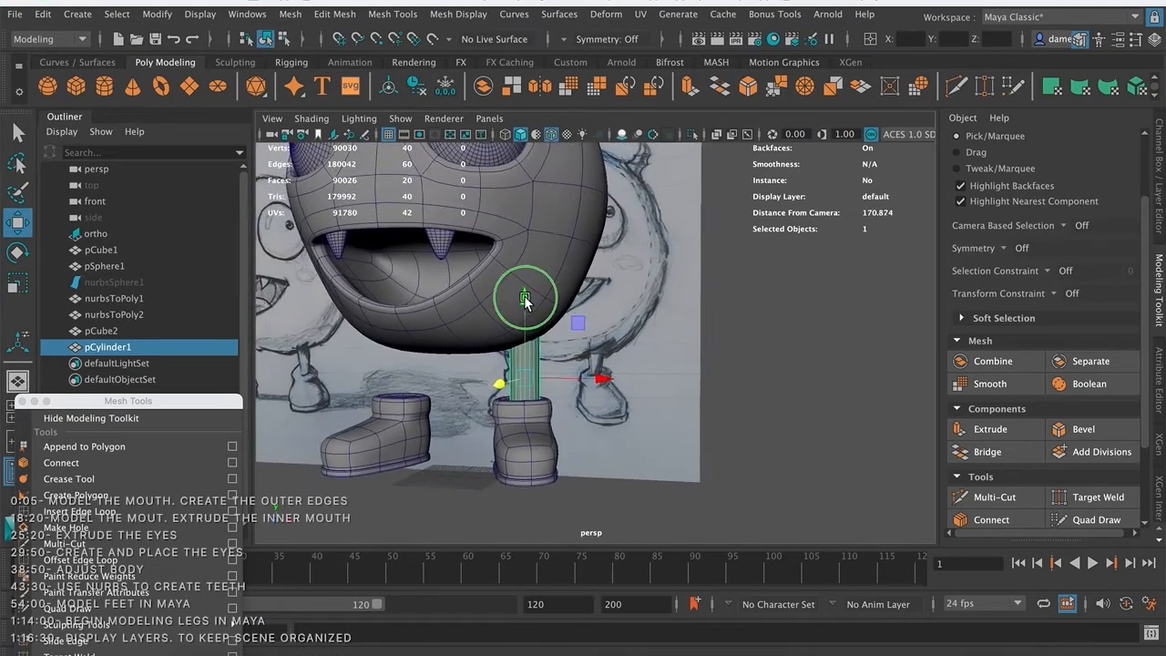
scroll(533, 299, down, 2)
- Show the display layers and toggle the ref_image layer's visibility off and back on
key(q)
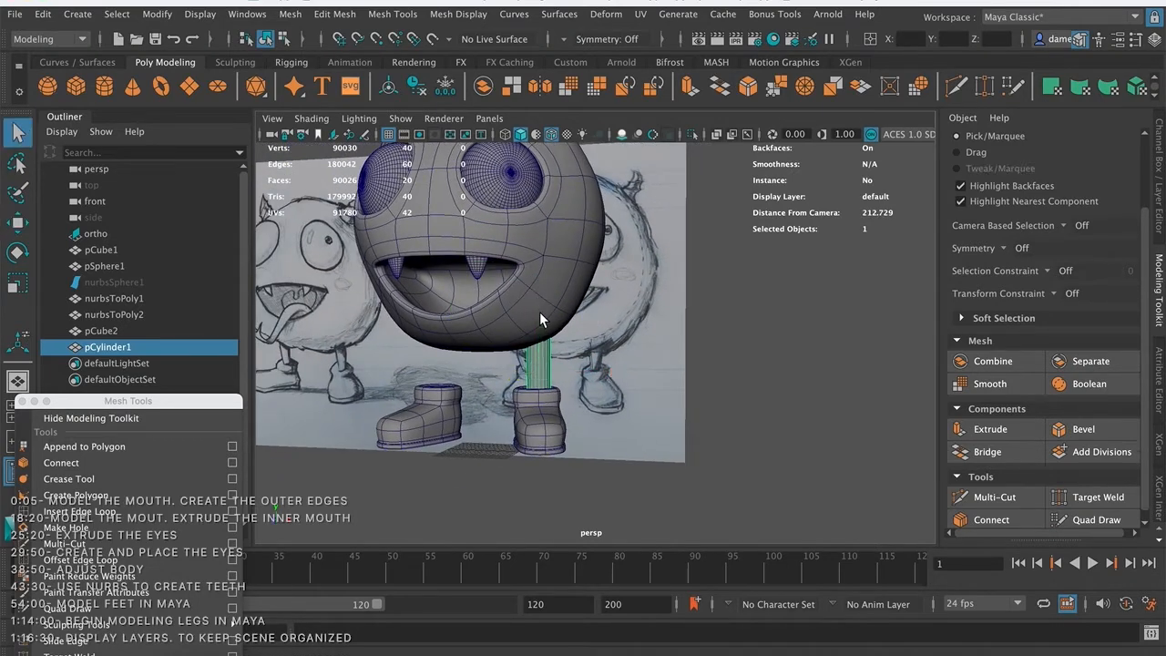
click(541, 308)
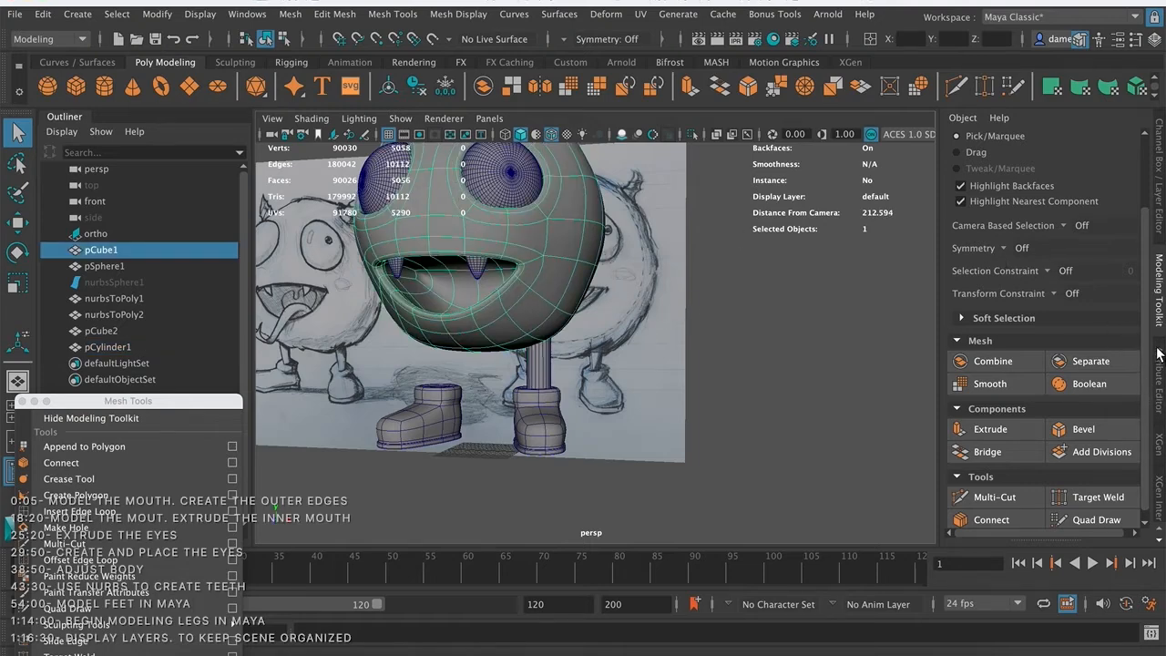
alt+drag(852, 242, 710, 269)
click(1160, 201)
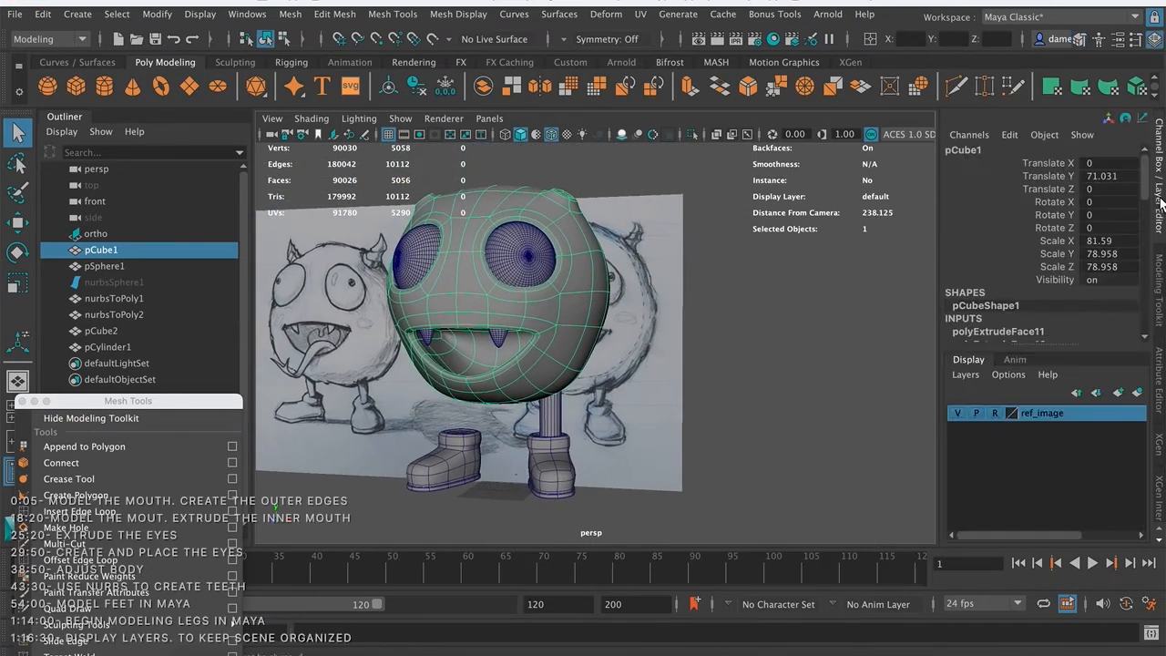
click(958, 413)
click(956, 412)
click(955, 412)
click(957, 412)
click(957, 412)
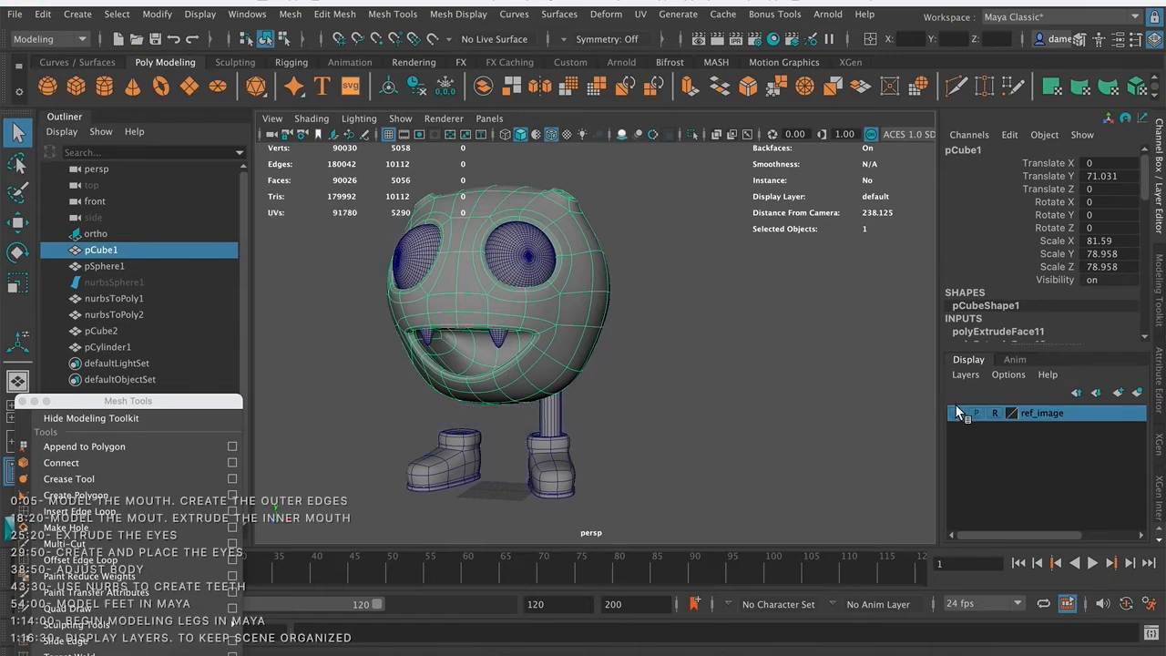
click(957, 413)
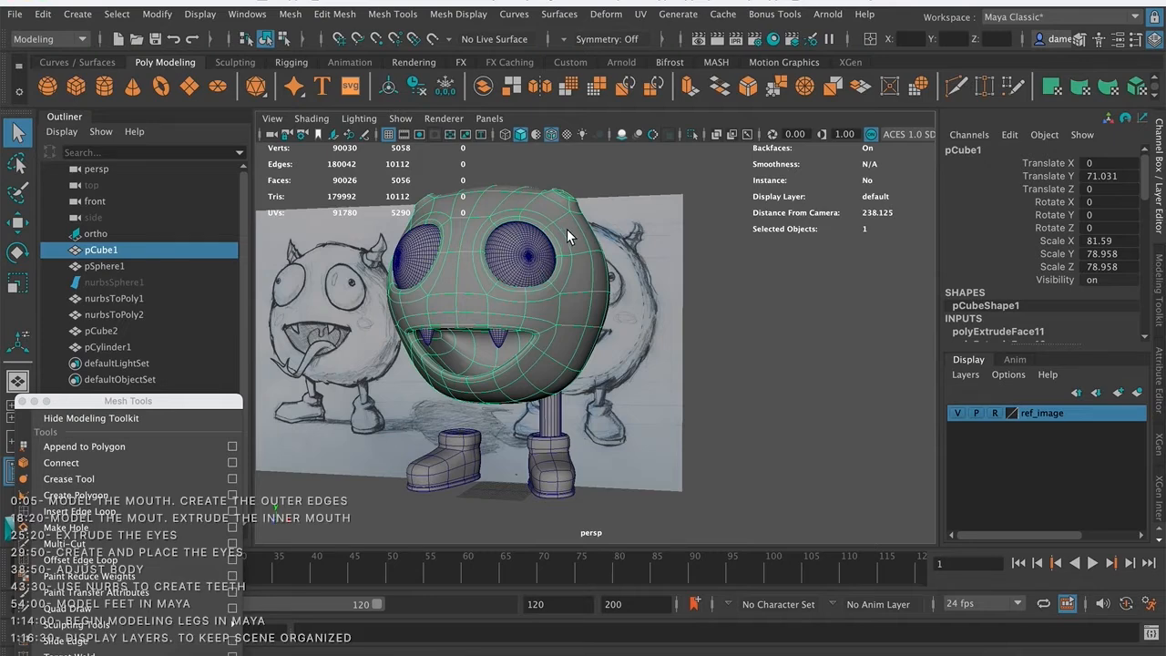
- Rename the body mesh pCube1 as Body
click(99, 234)
click(103, 252)
double_click(101, 250)
text(Bodyu)
key(Return)
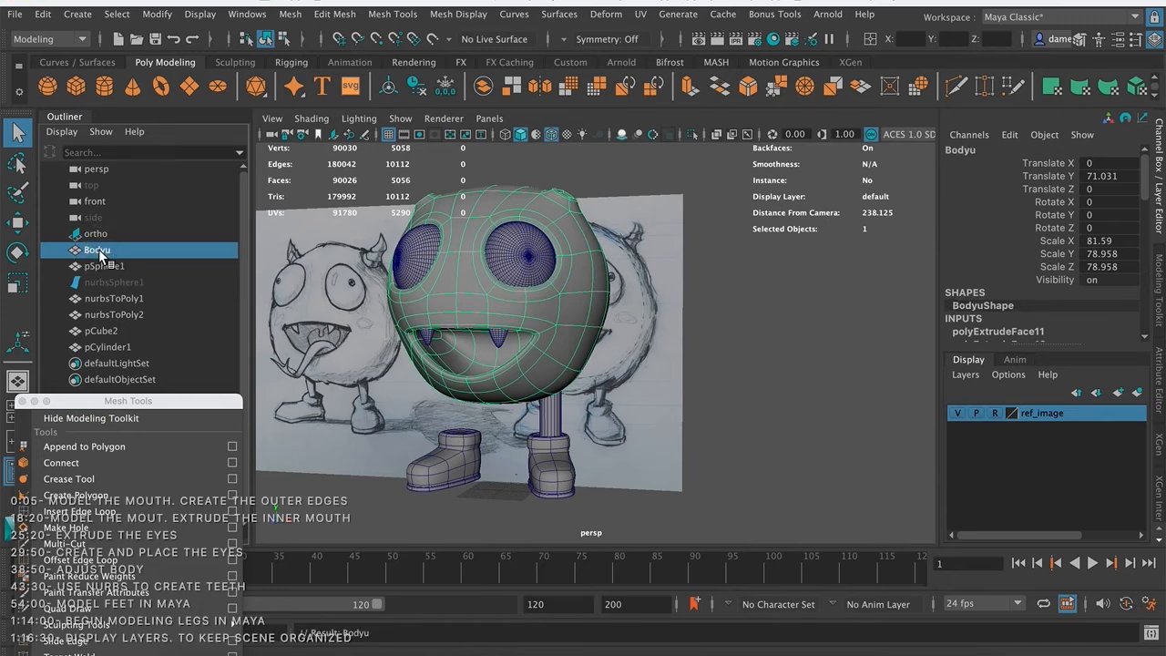
double_click(111, 251)
click(114, 251)
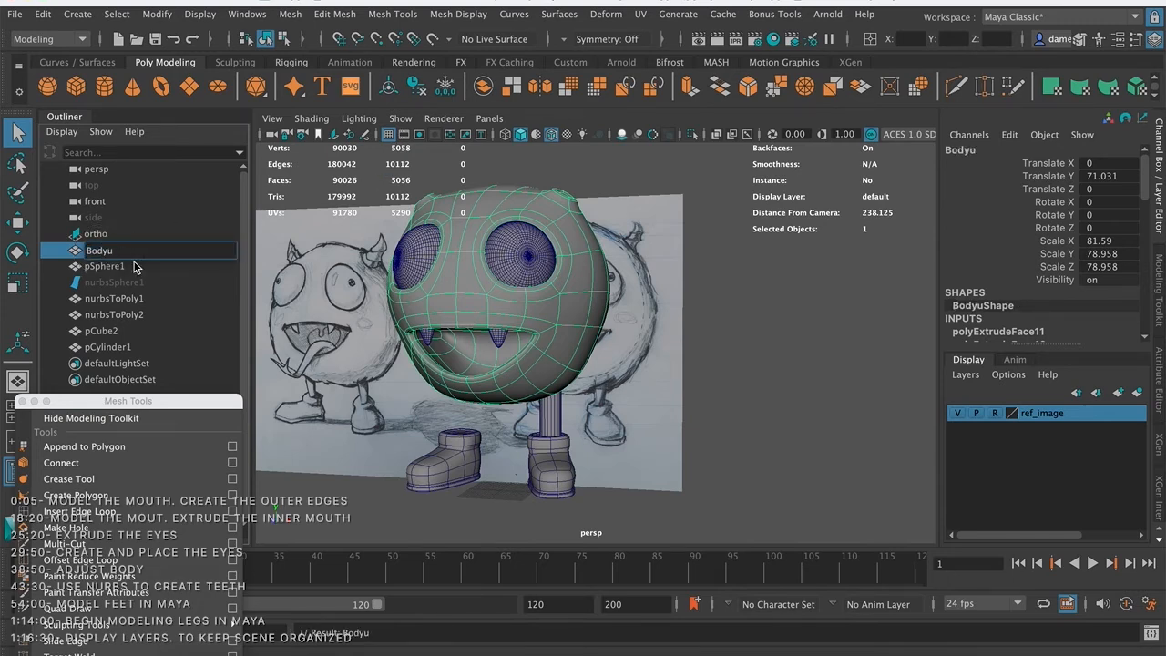
key(BackSpace)
key(Return)
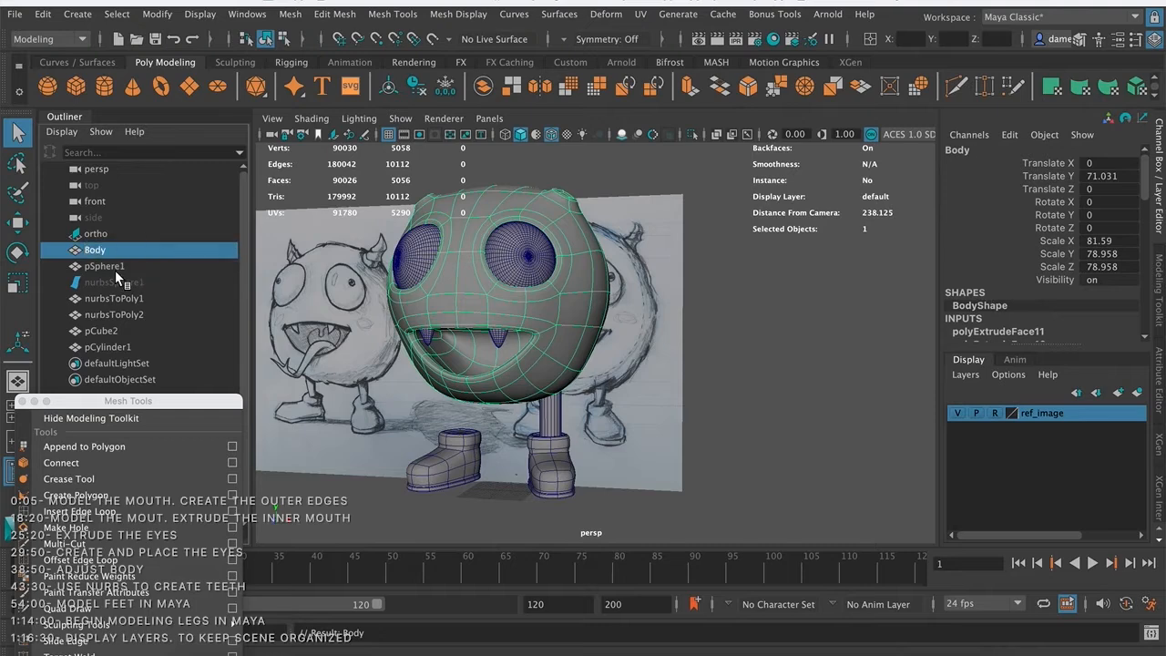
- Rename the eyes mesh pSphere1 as Eye
click(105, 267)
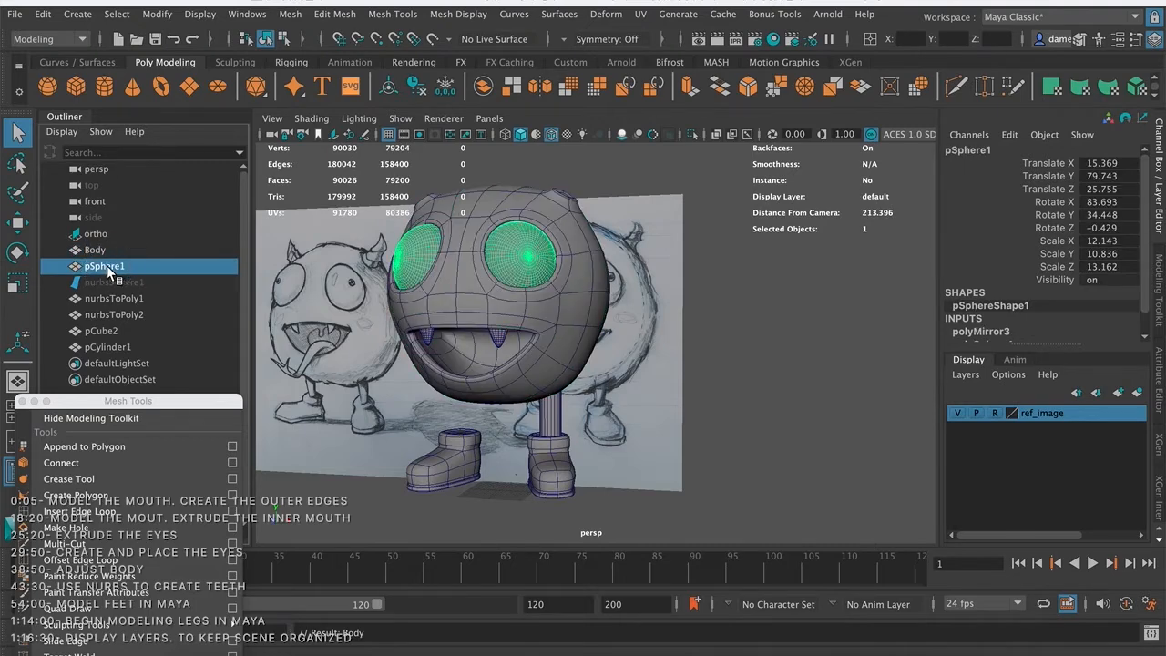
double_click(107, 268)
text(Eye)
key(Return)
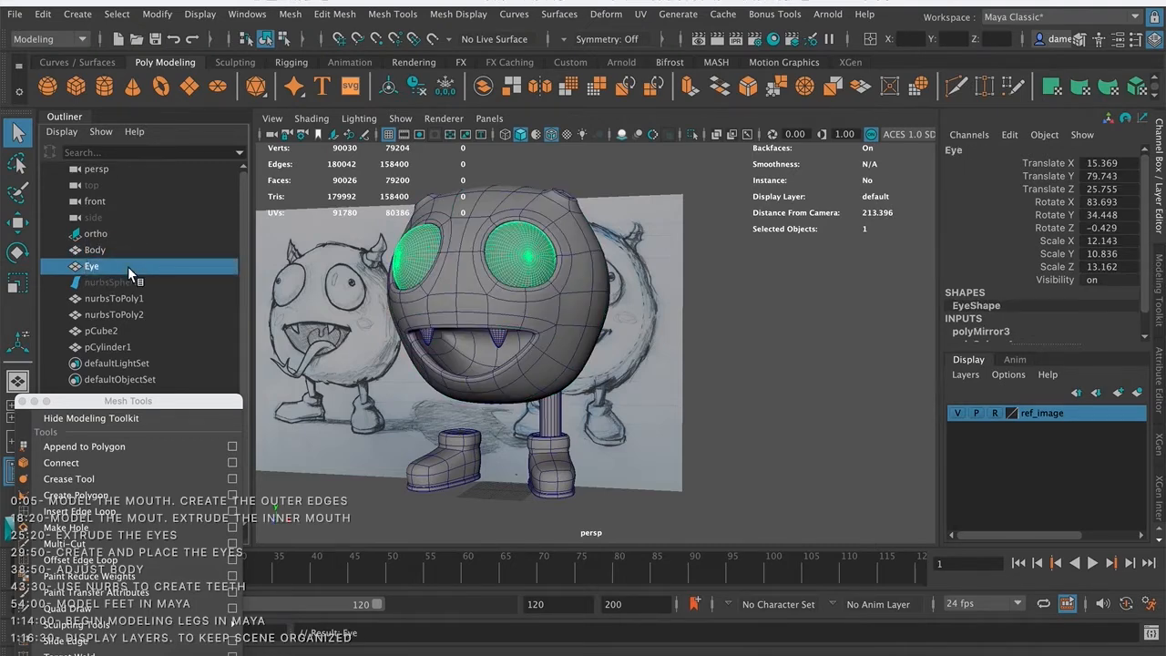
- Rename the tooth meshes nurbsToPoly1 and nurbsToPoly2 as Tooth1 and Tooth2
click(110, 299)
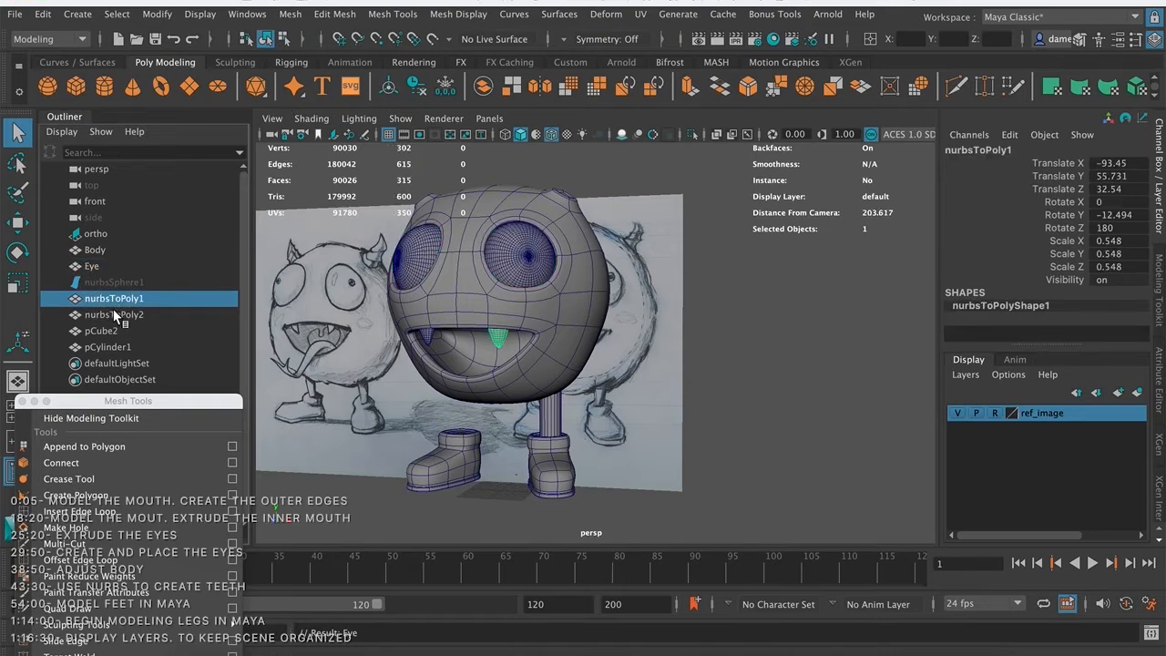
double_click(116, 303)
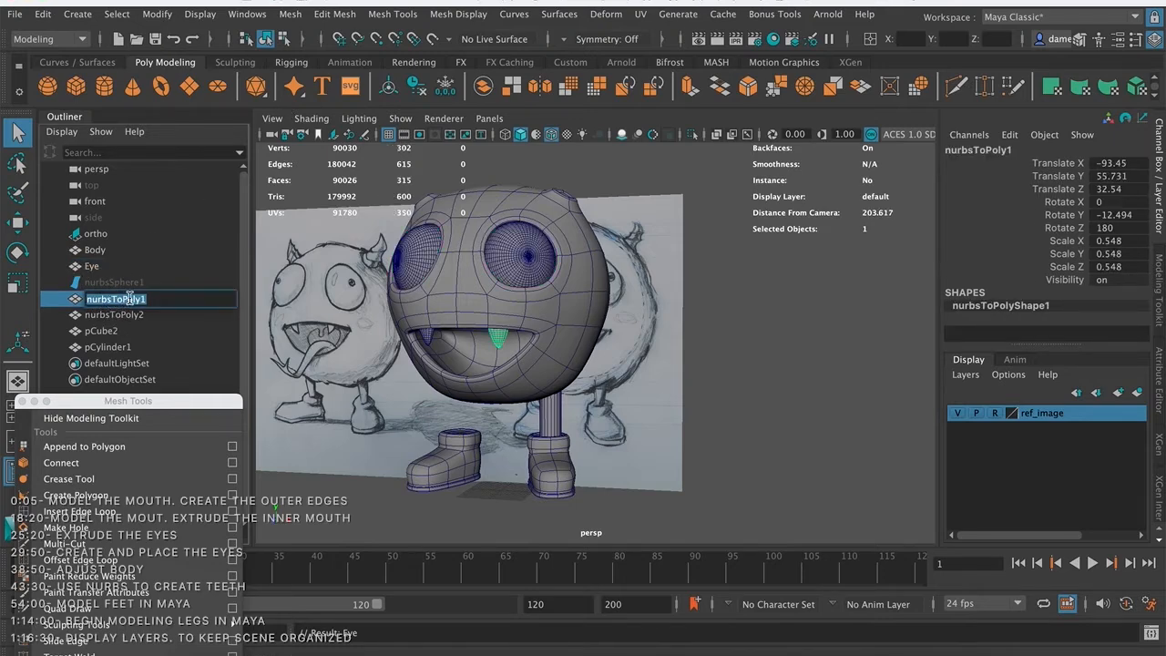
text(Tooth1)
key(Return)
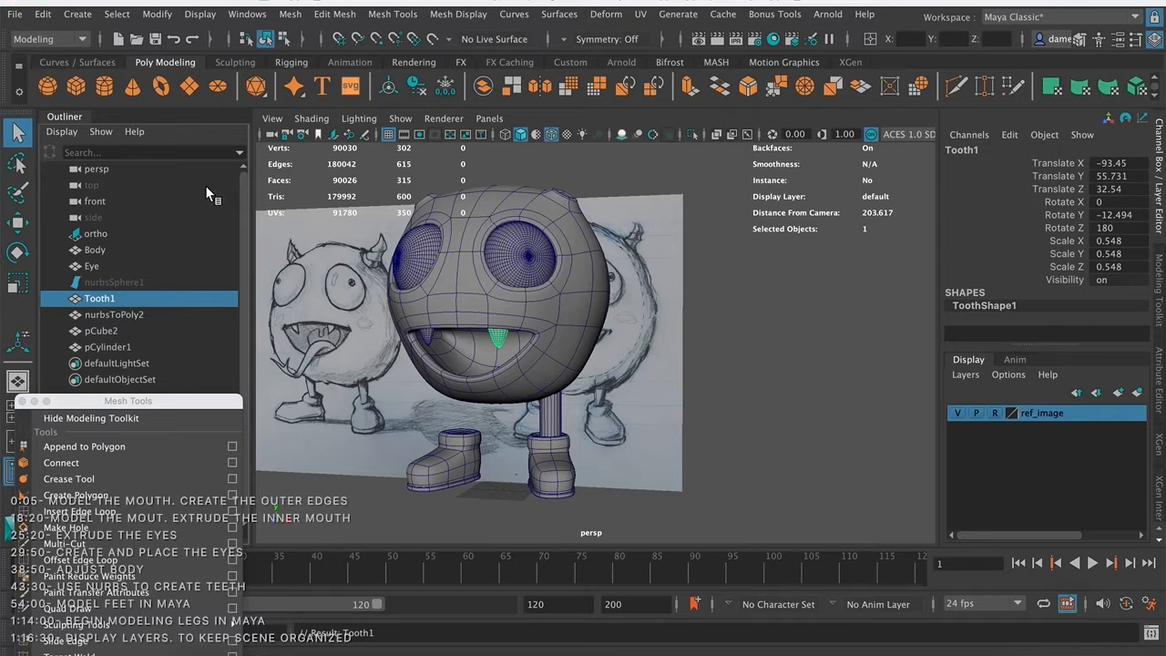
click(97, 313)
double_click(144, 314)
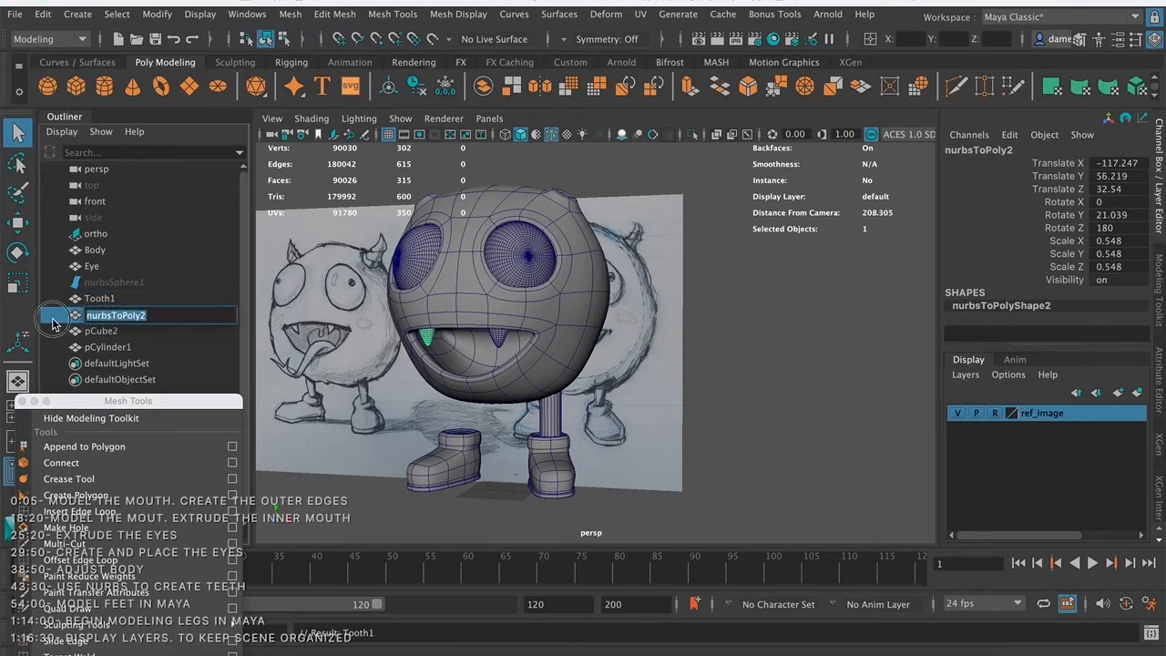
text(Tooth2)
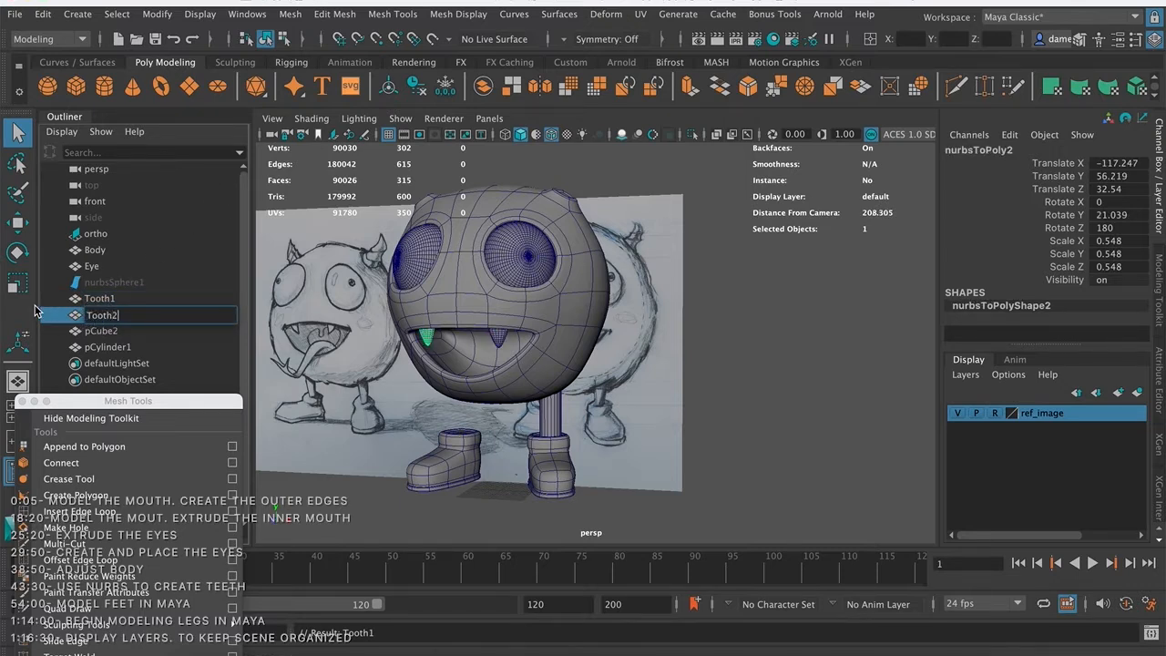
key(Return)
- Rename the shoes mesh pCube2 as Feet
click(107, 334)
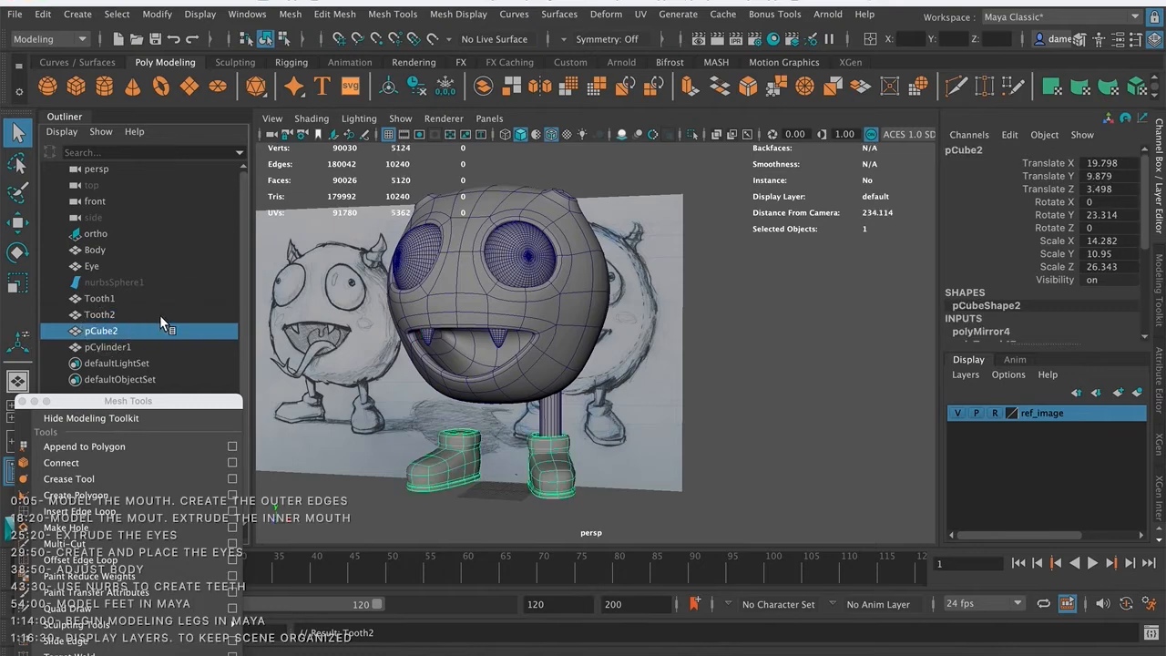
double_click(102, 333)
text(Feet)
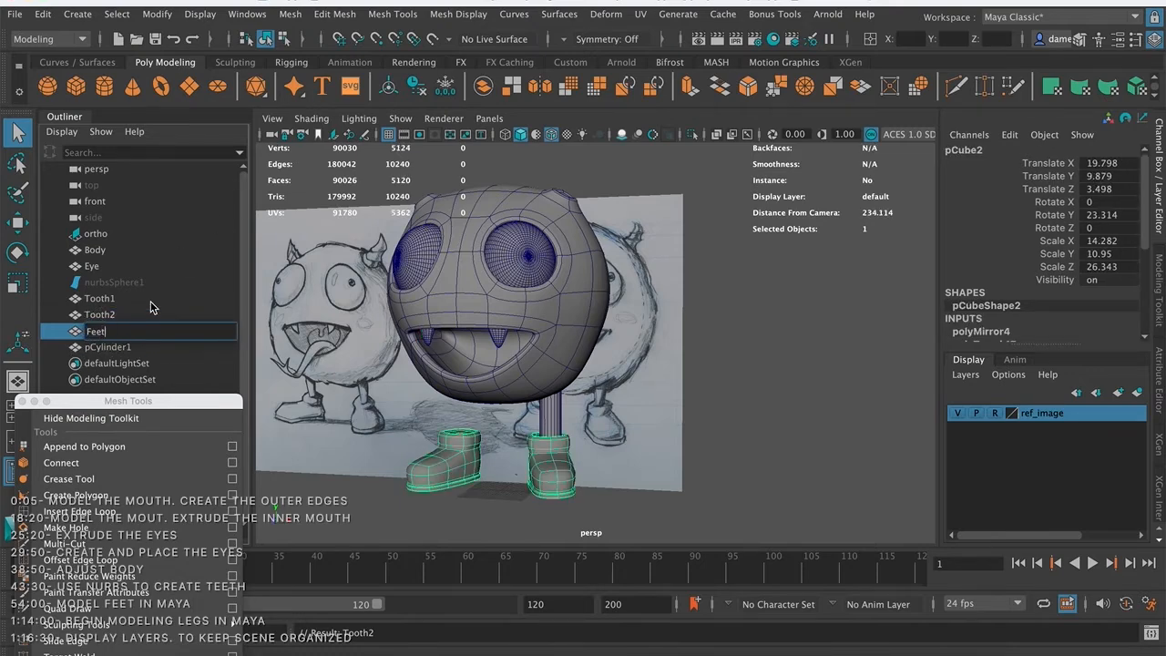
key(Return)
- Rename the leg cylinder pCylinder1 as Leg1
click(109, 347)
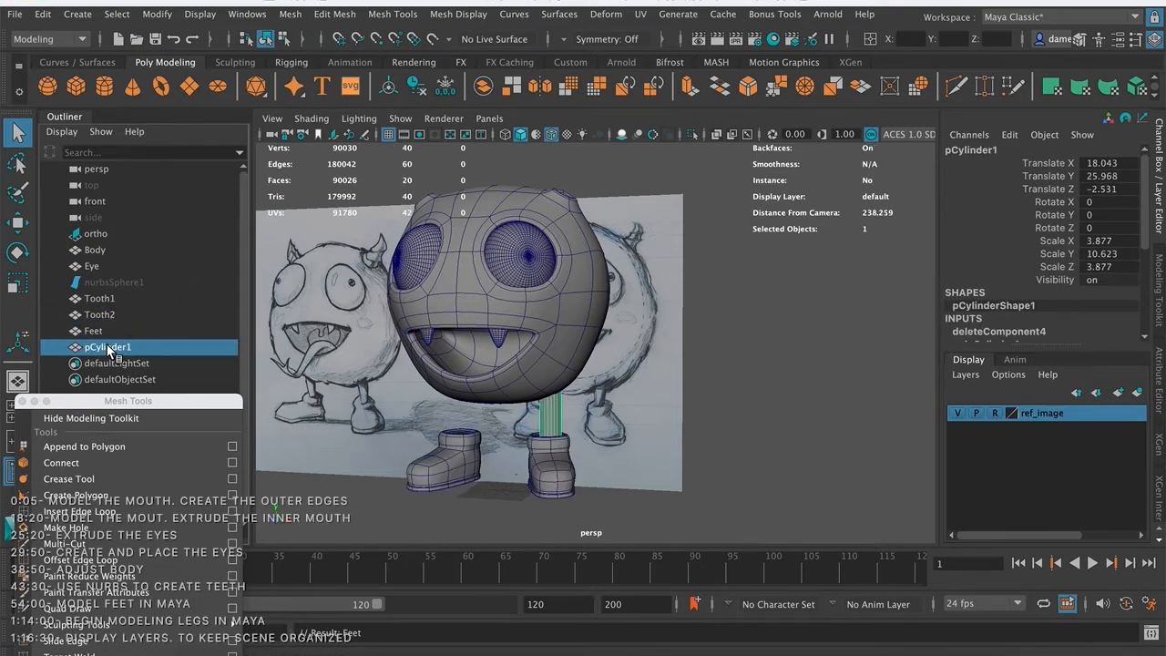
double_click(109, 347)
text(Leg1)
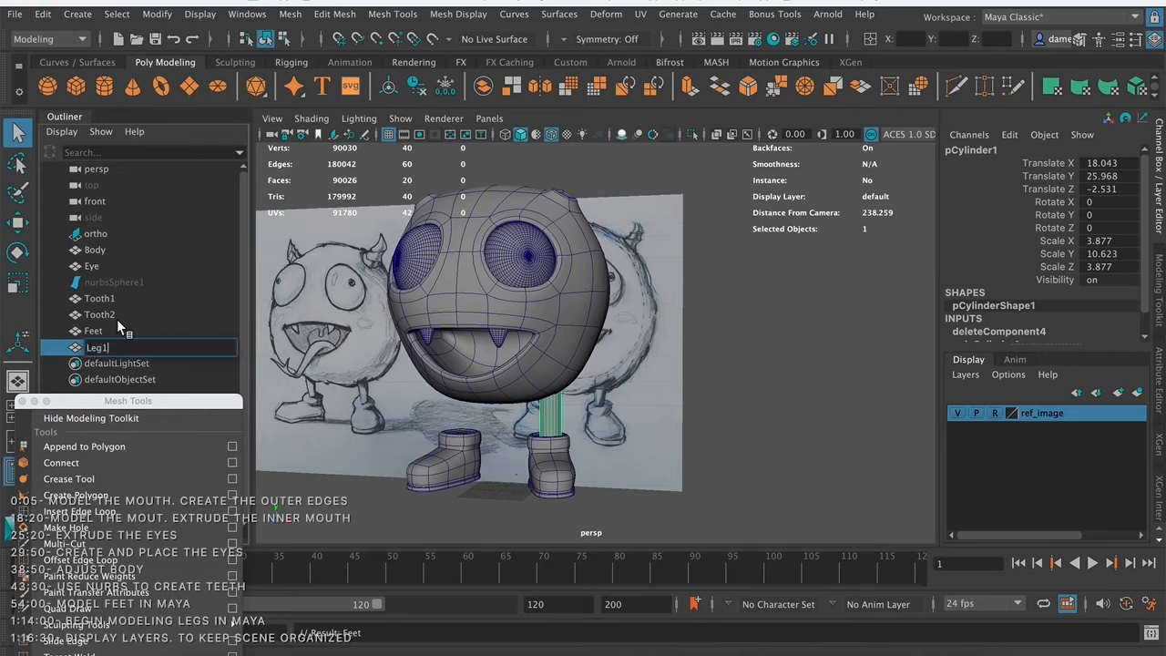
key(Return)
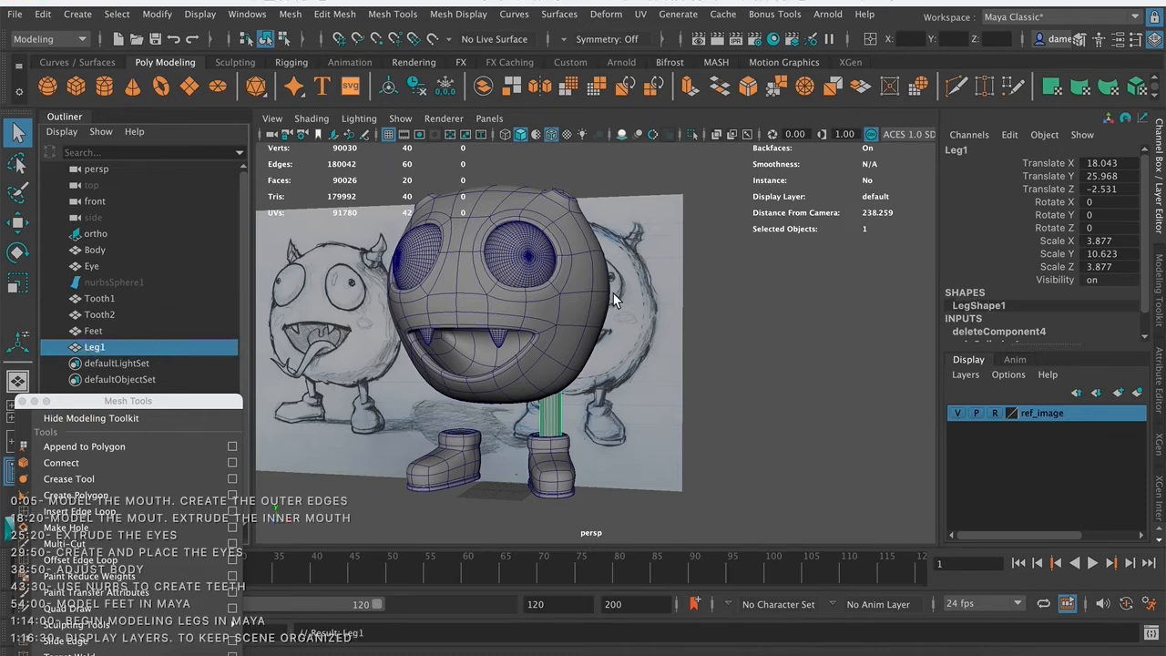
alt+right_drag(536, 268, 552, 266)
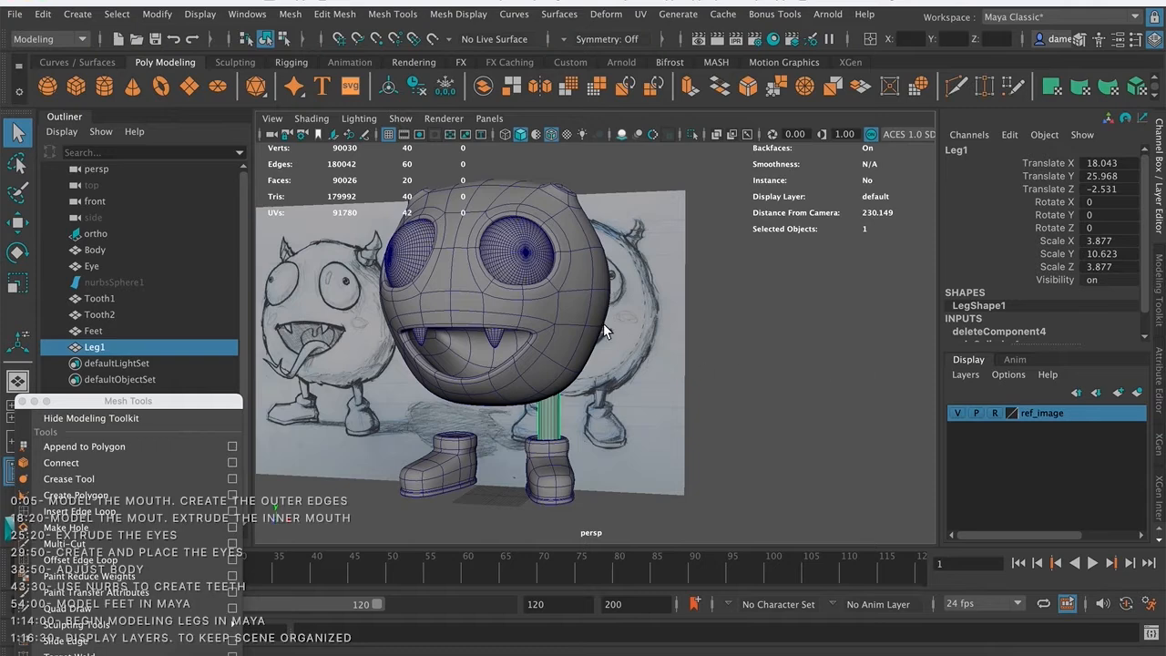
- Create a new display layer from the Feet mesh
click(540, 473)
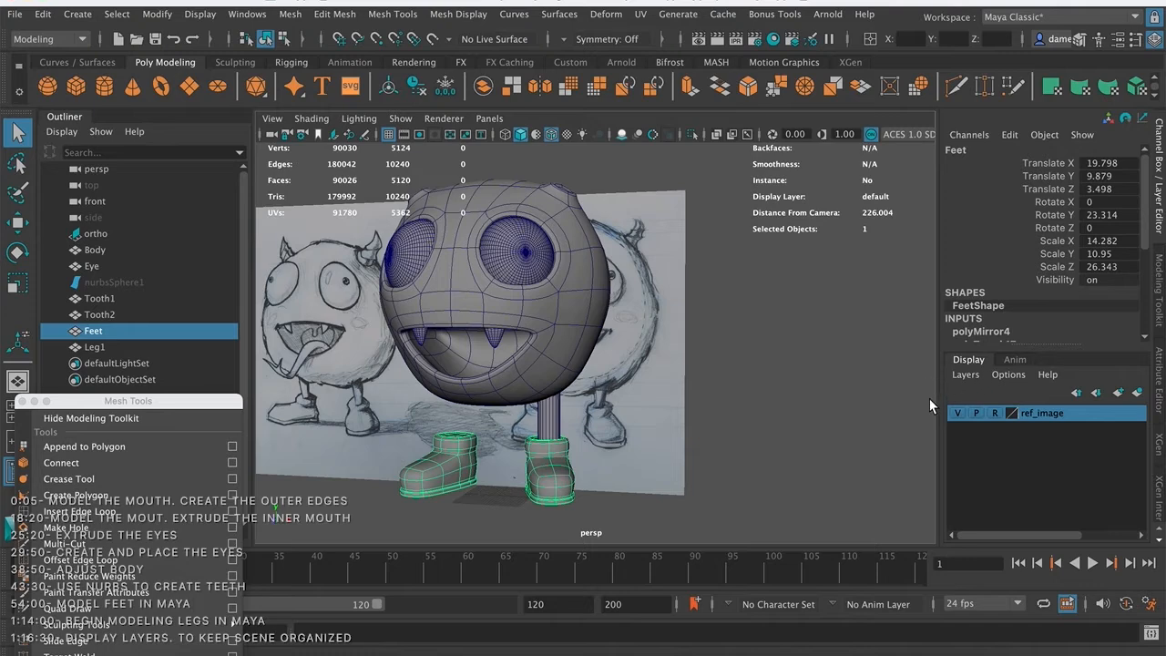
click(958, 375)
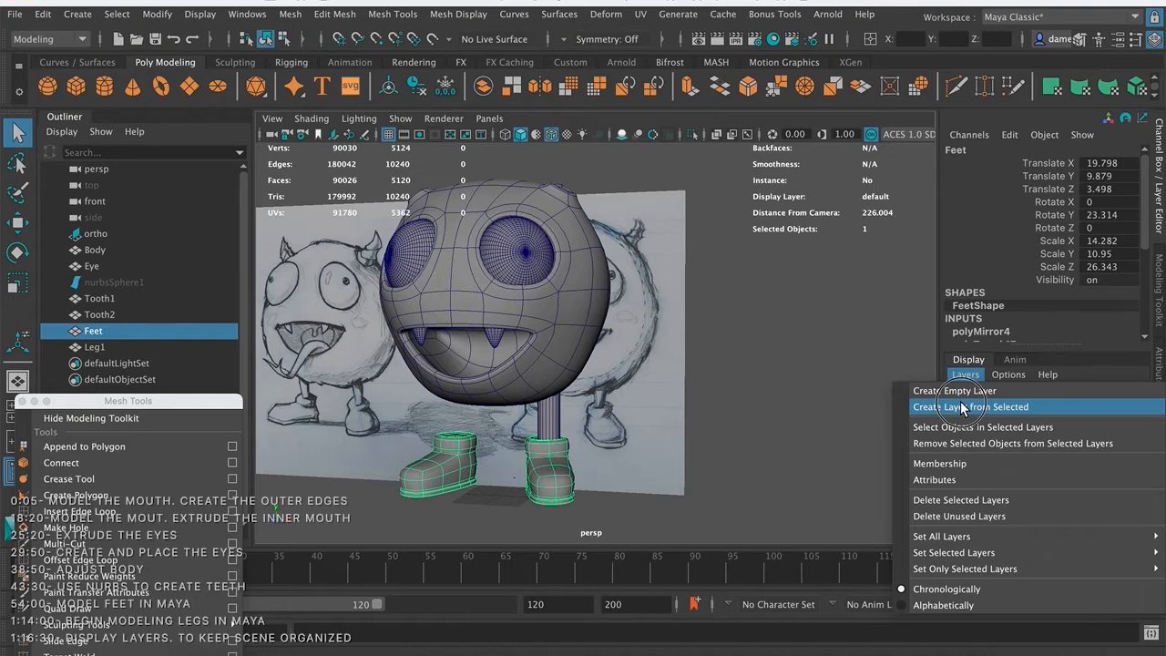
click(962, 407)
click(1034, 415)
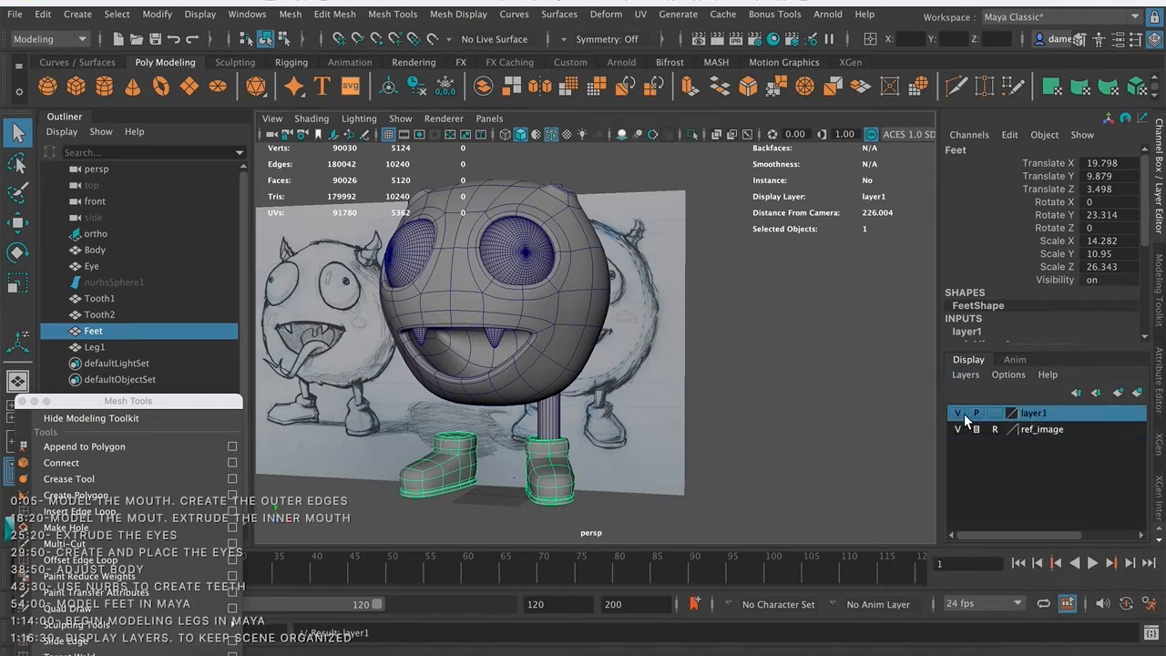
- Name the new display layer that holds the feet Feet_Layer and save it
double_click(1038, 414)
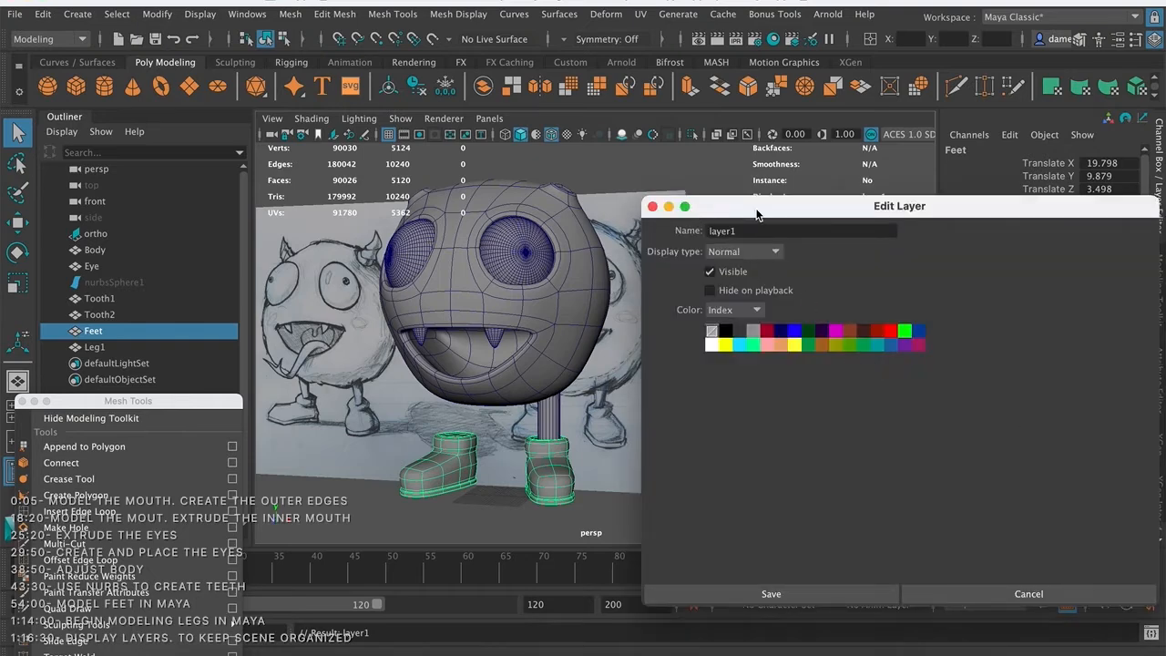
double_click(592, 197)
text(Feet)
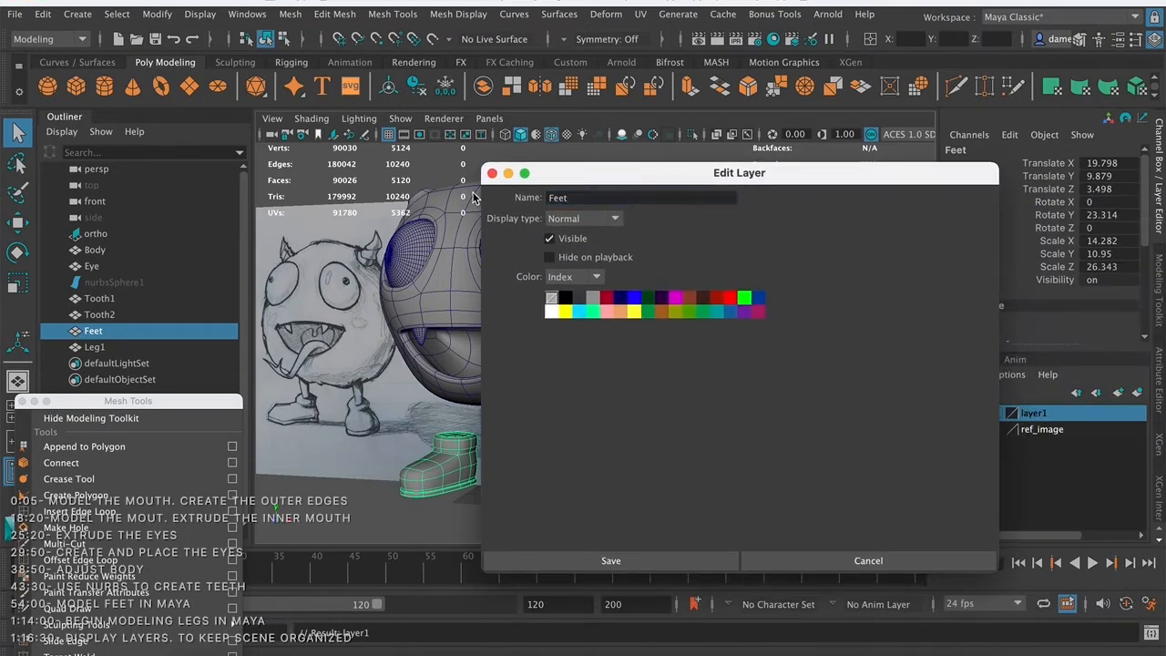
click(643, 558)
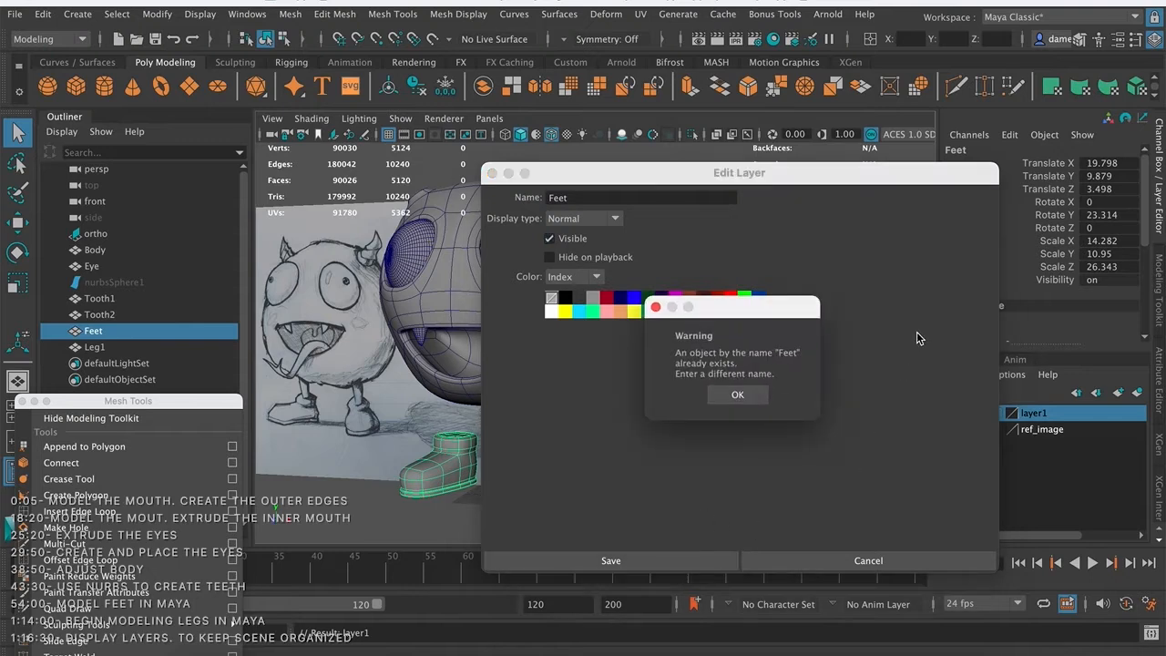
click(743, 394)
click(612, 200)
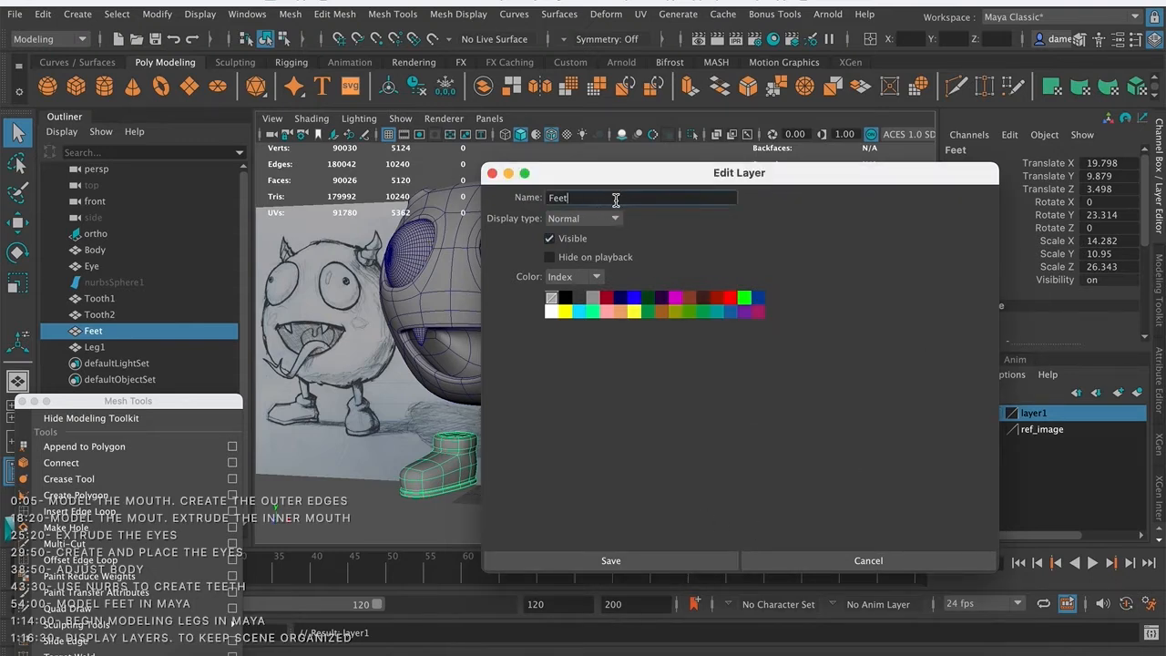
text(_Layer)
click(563, 558)
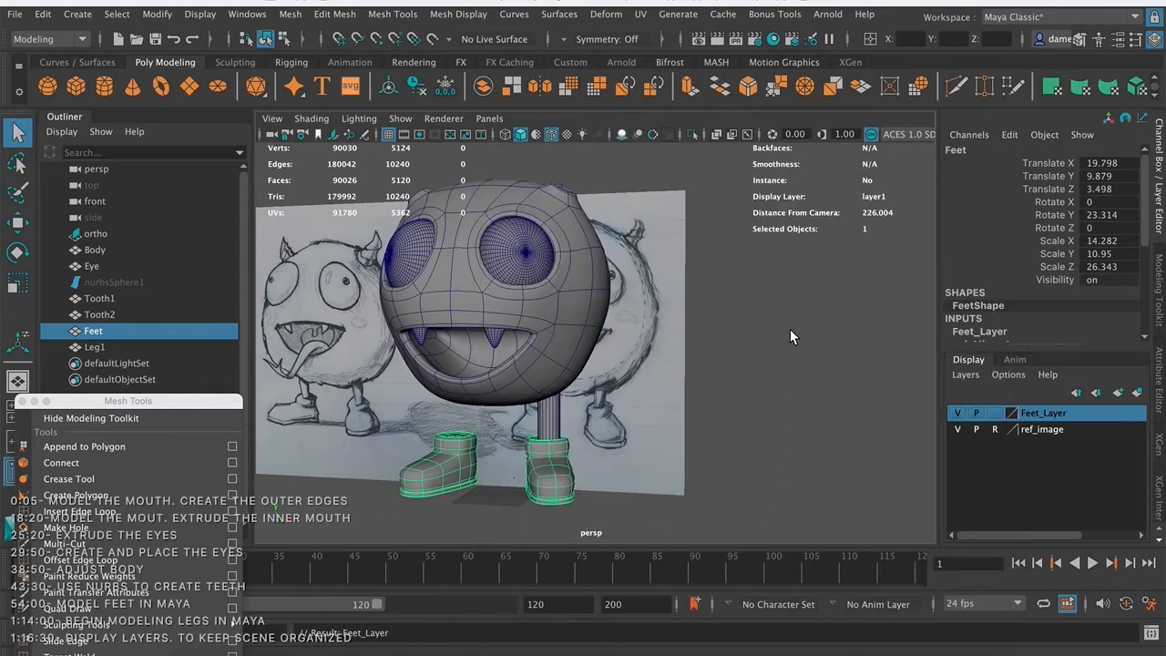
- Toggle the visibility of Feet_Layer and cycle it through template and reference display back to normal, testing whether the shoes can be selected
click(957, 414)
click(957, 413)
click(997, 415)
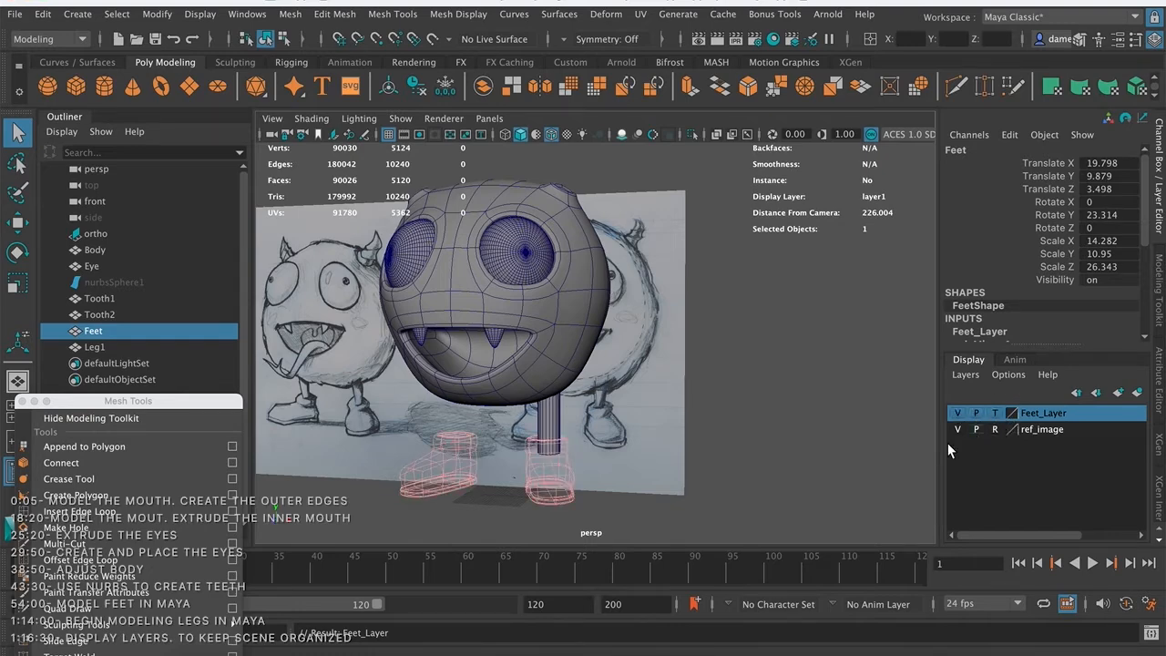
alt+right_drag(676, 414, 895, 421)
alt+middle_drag(592, 380, 685, 91)
alt+right_drag(662, 313, 580, 292)
alt+drag(580, 292, 606, 339)
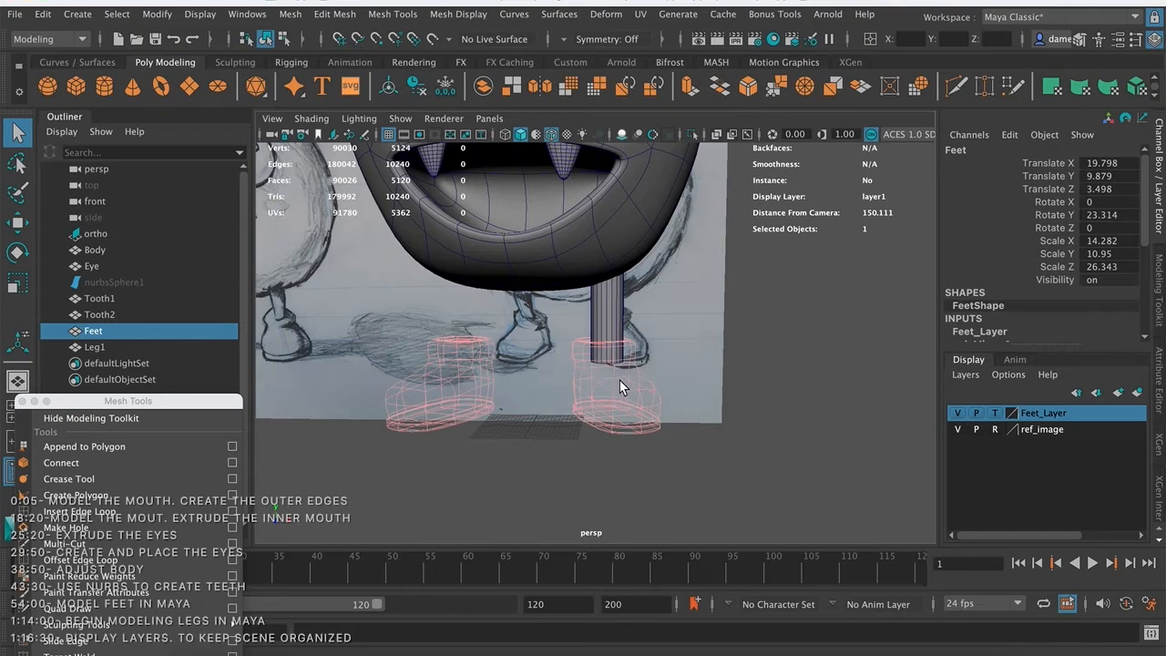
click(996, 414)
click(994, 414)
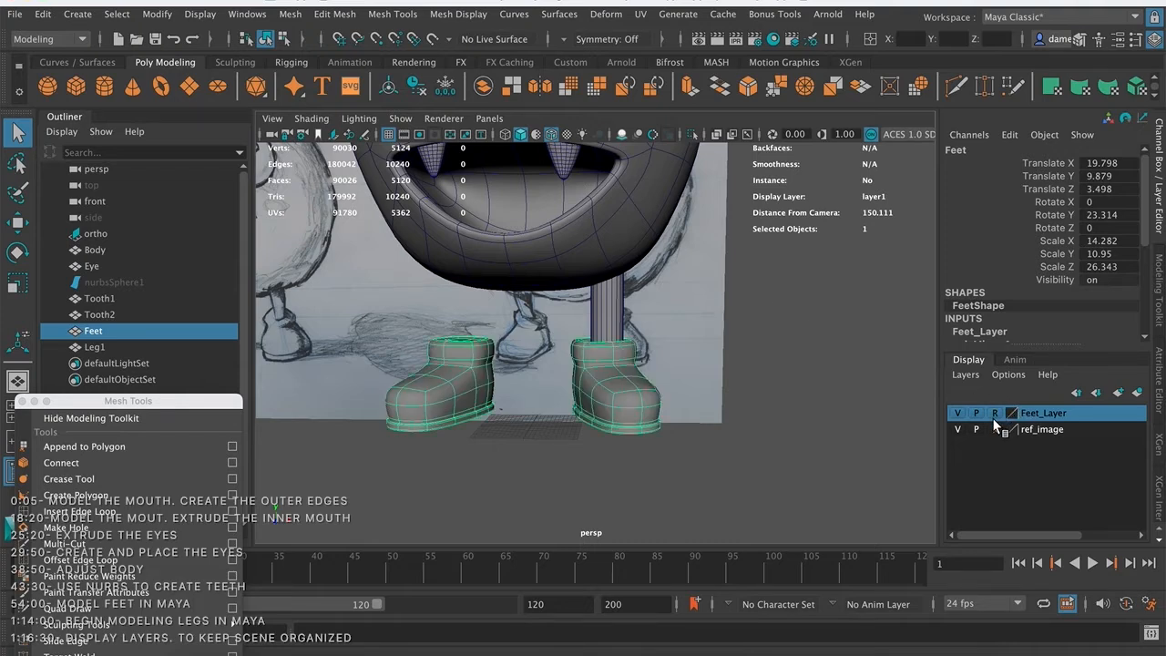
click(760, 430)
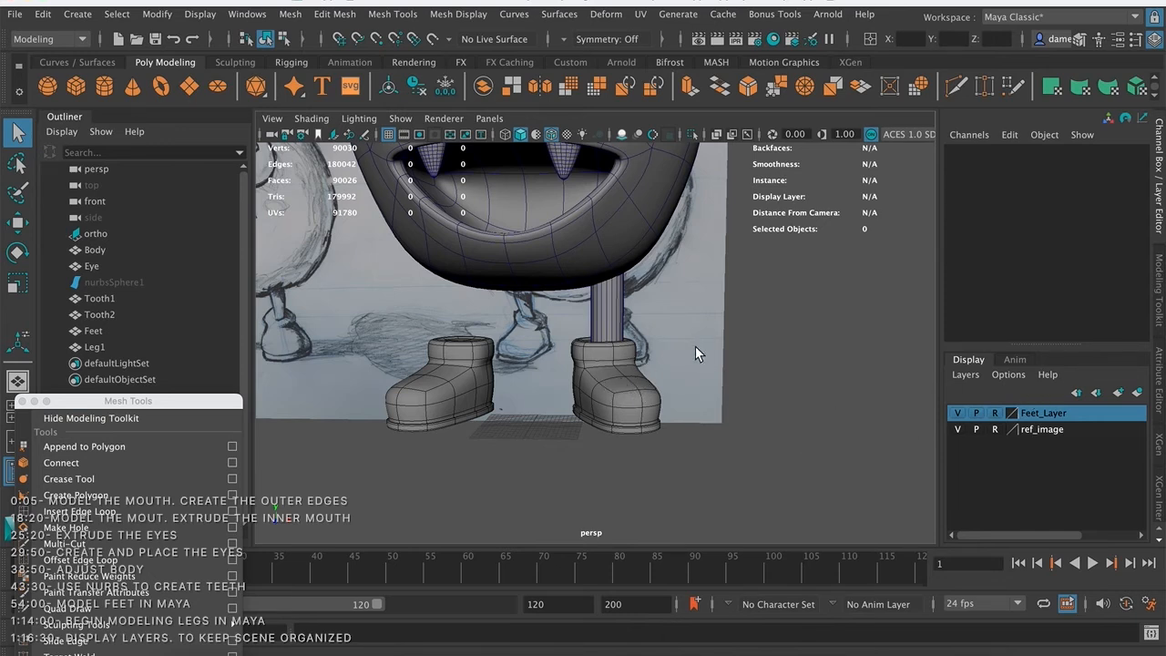
click(995, 413)
click(638, 397)
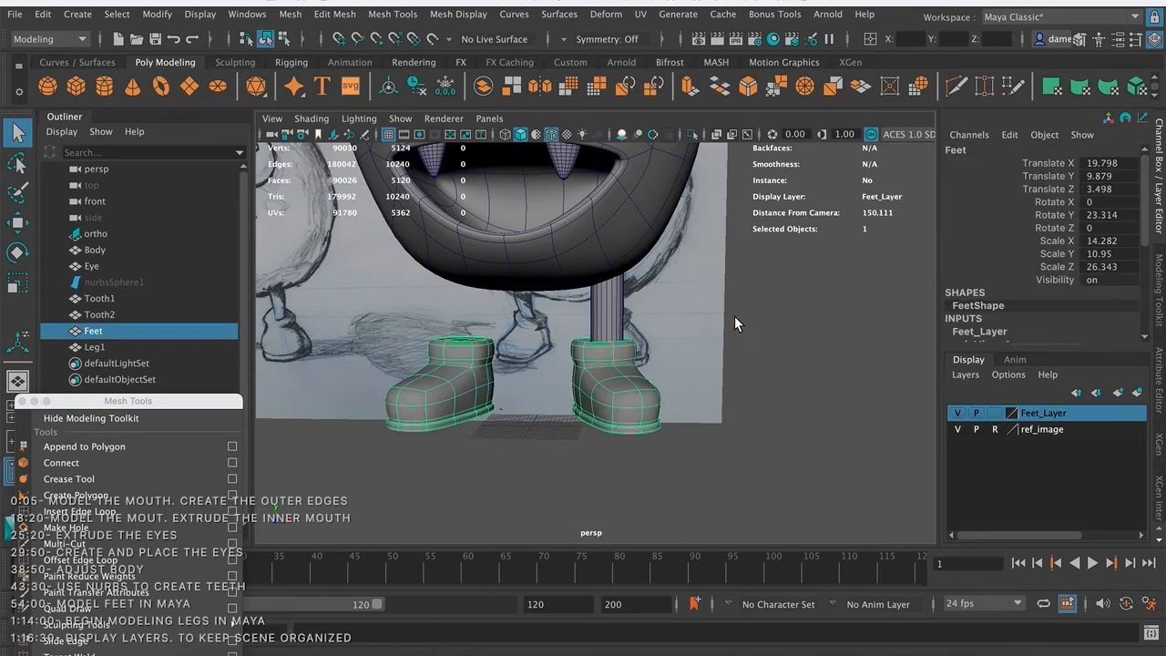
- Create a new display layer from the Body, Tooth1 and Tooth2 meshes together
alt+right_drag(745, 314, 544, 235)
alt+middle_drag(679, 273, 681, 324)
alt+right_drag(687, 287, 606, 300)
alt+drag(607, 301, 635, 306)
drag(478, 286, 678, 325)
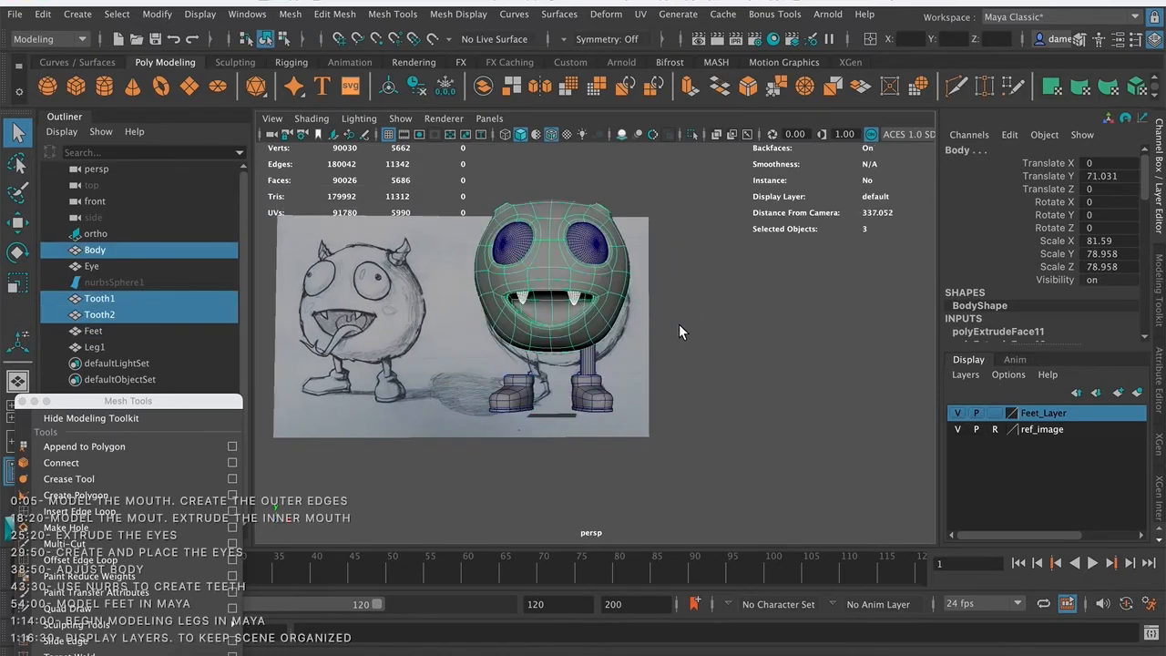
click(965, 374)
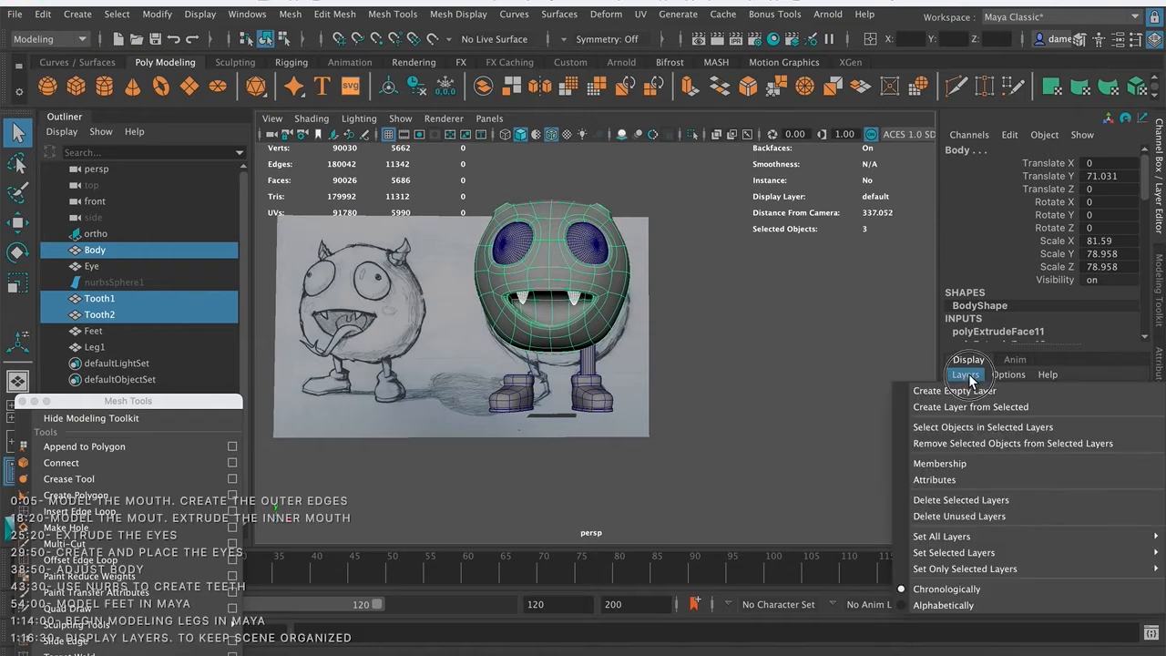
click(968, 406)
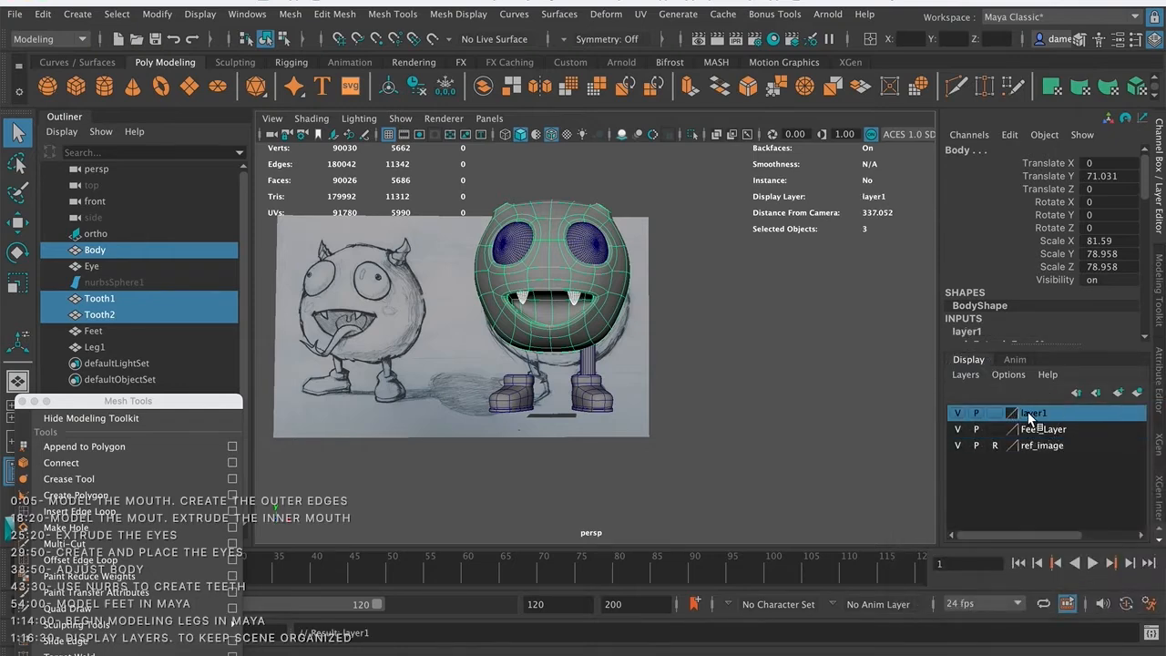
- Name the layer holding the body and teeth Body_Layer, and toggle its visibility to check its contents
double_click(1032, 412)
double_click(581, 197)
text(Bo)
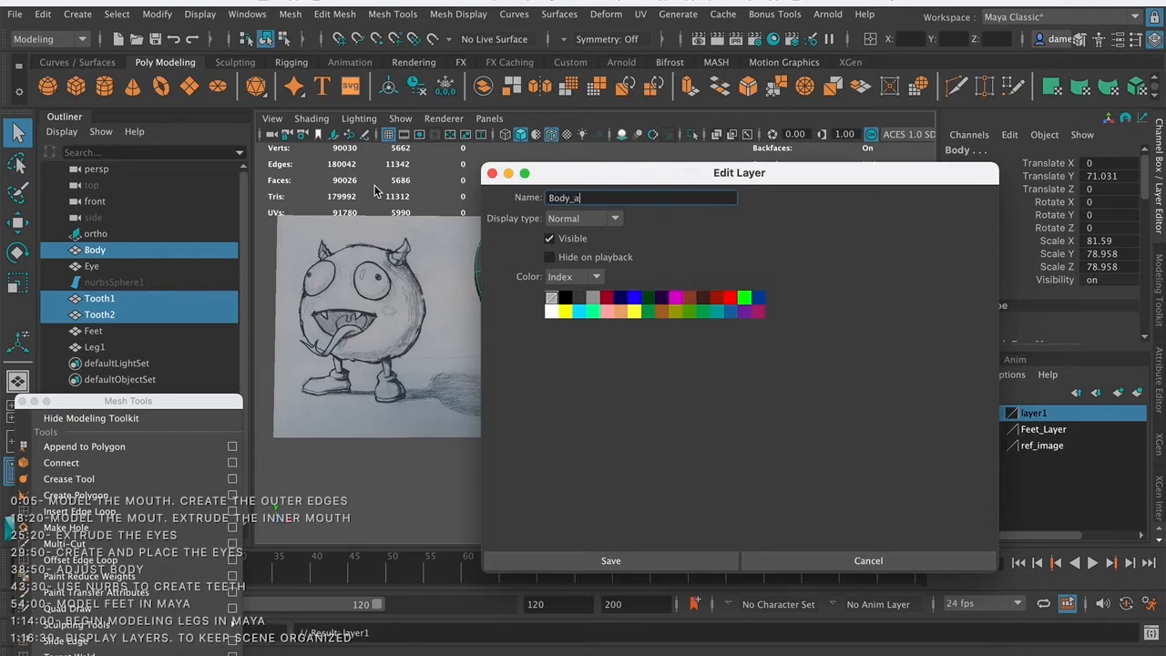
text(dy_Layer)
click(664, 558)
click(958, 414)
click(958, 414)
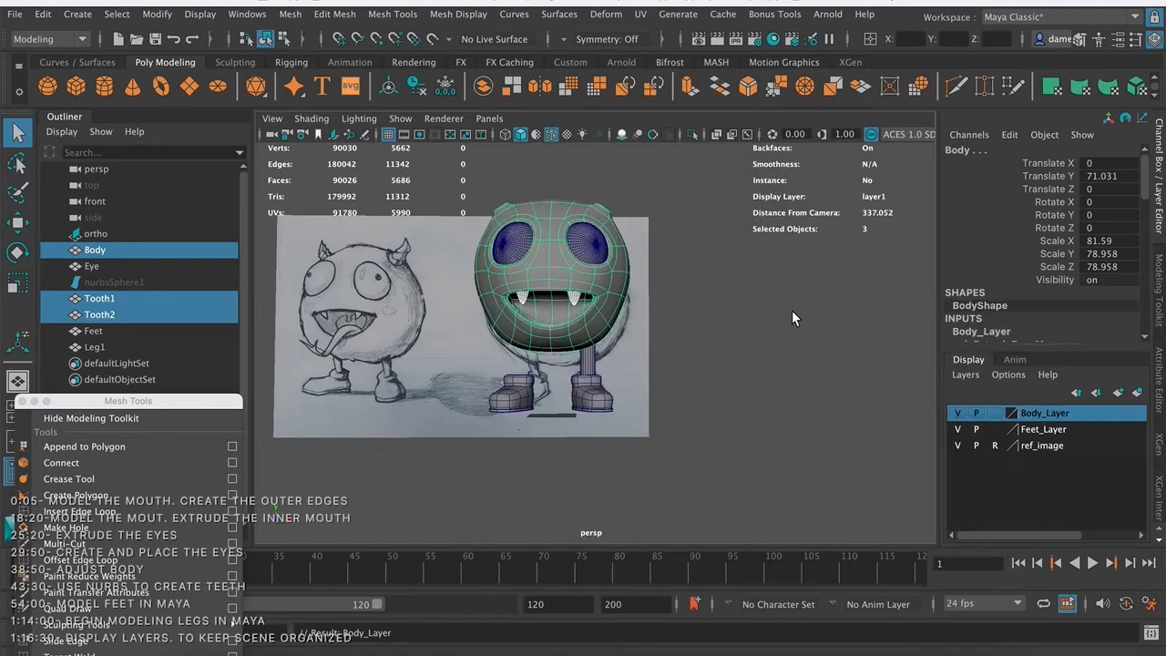
- Create a display layer from the Eye mesh and name it Eyes_Layer
click(593, 239)
click(964, 375)
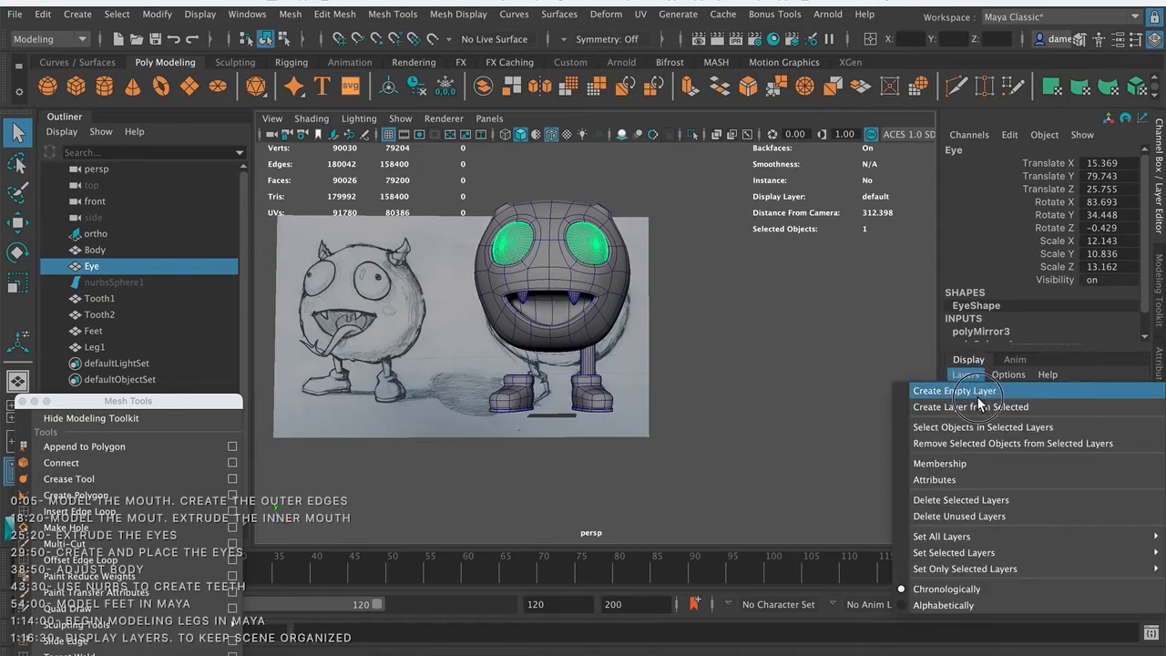
click(972, 409)
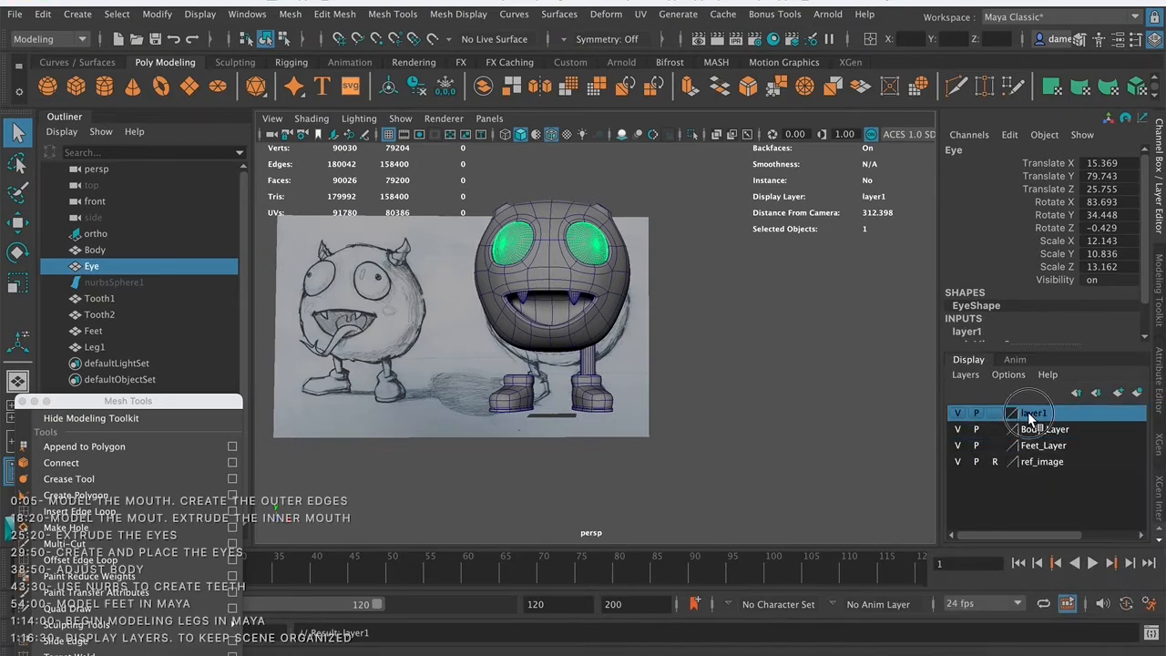
double_click(1028, 415)
double_click(590, 198)
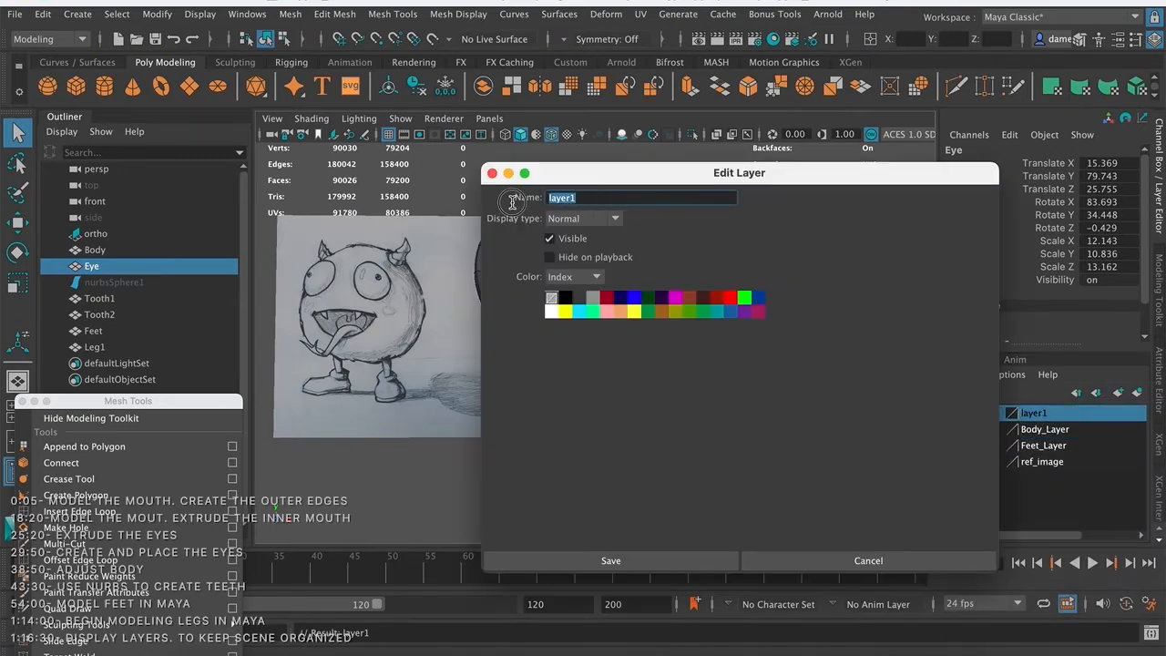
text(Eyes_Layer)
click(557, 560)
- Hide Eyes_Layer and set Body_Layer to template display so the leg and shoes stay accessible
click(957, 412)
click(957, 412)
click(958, 413)
click(957, 428)
scroll(738, 386, up, 5)
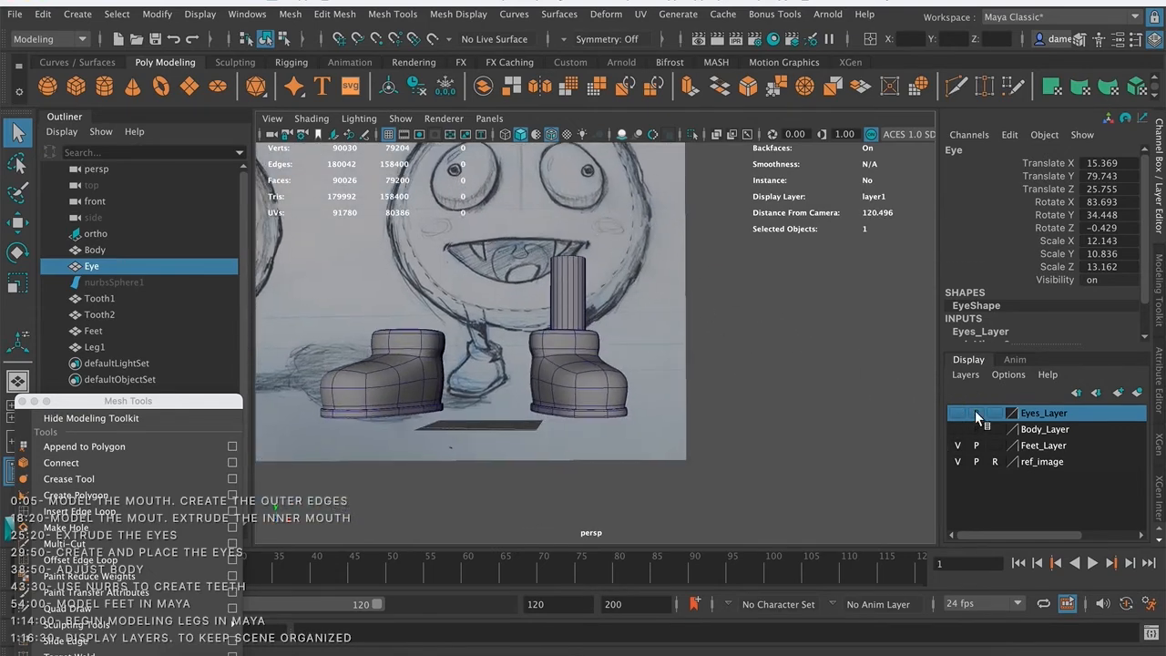
click(958, 429)
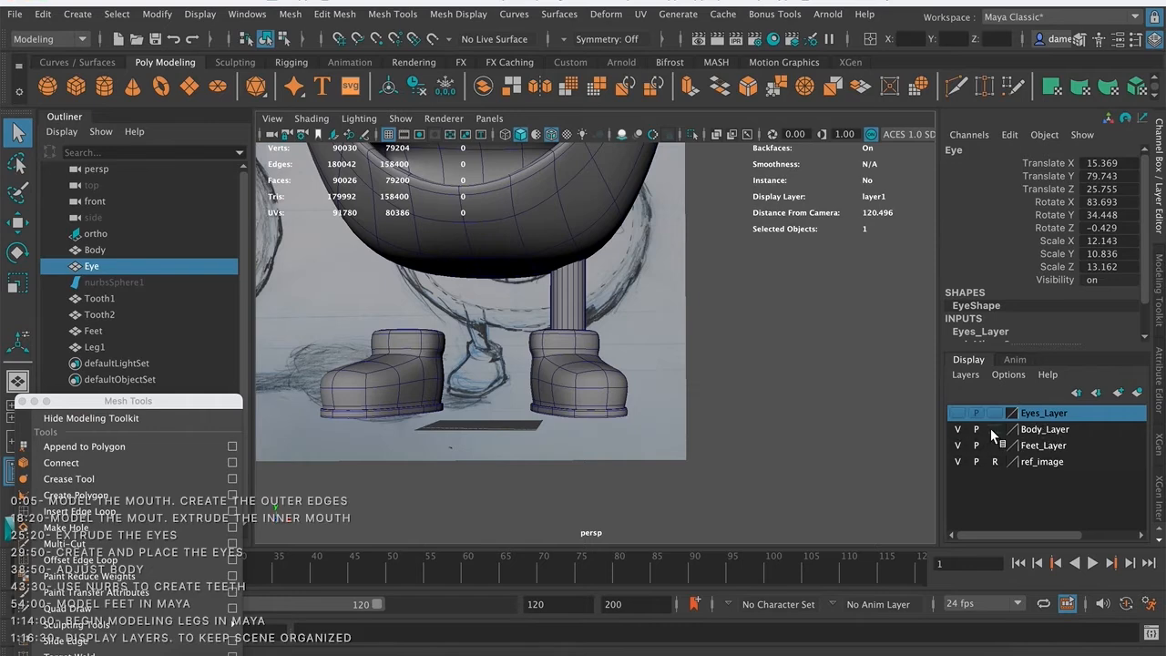
click(994, 429)
alt+drag(585, 302, 460, 435)
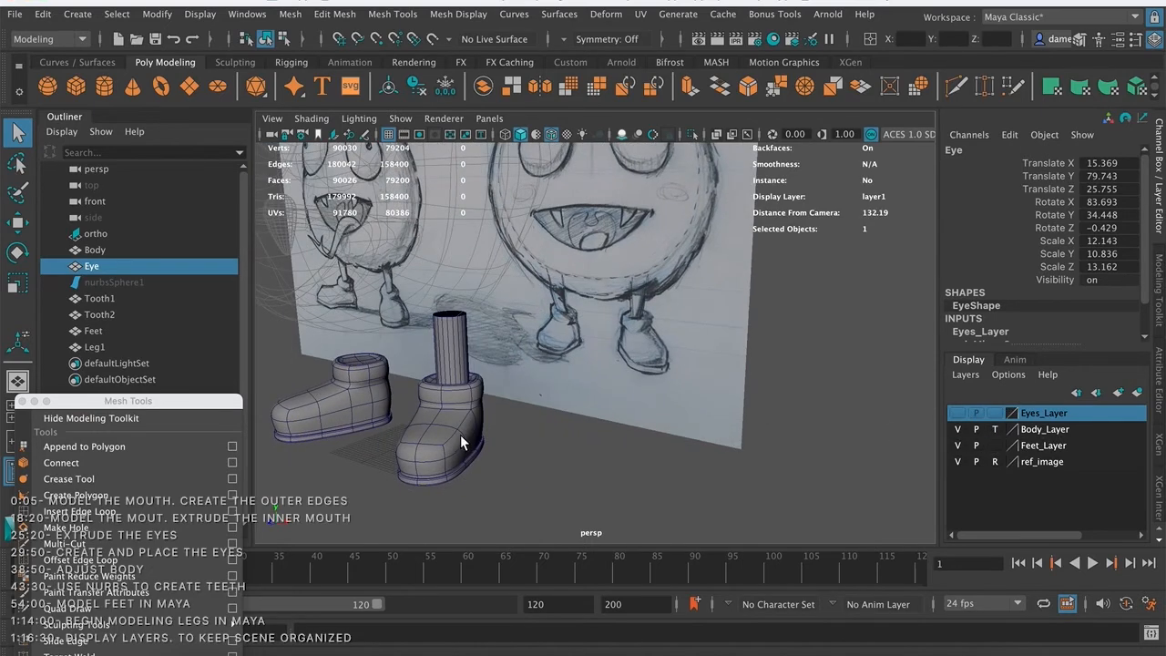
- Set Feet_Layer to template display, keeping the ref_image layer in reference mode
click(455, 432)
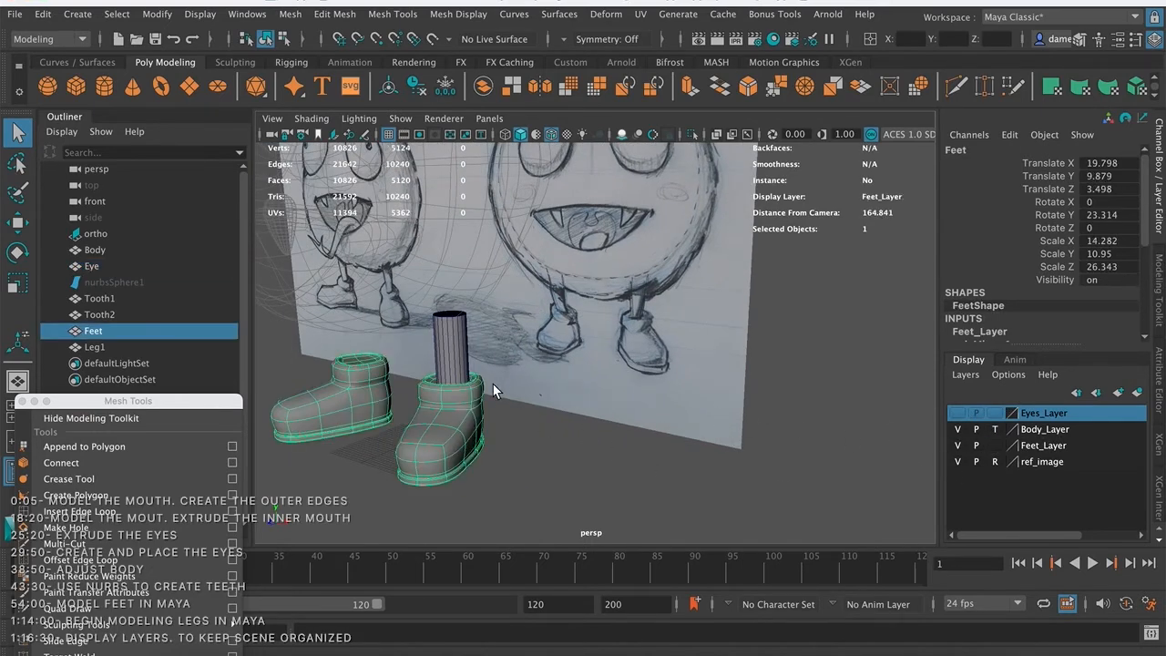
click(995, 462)
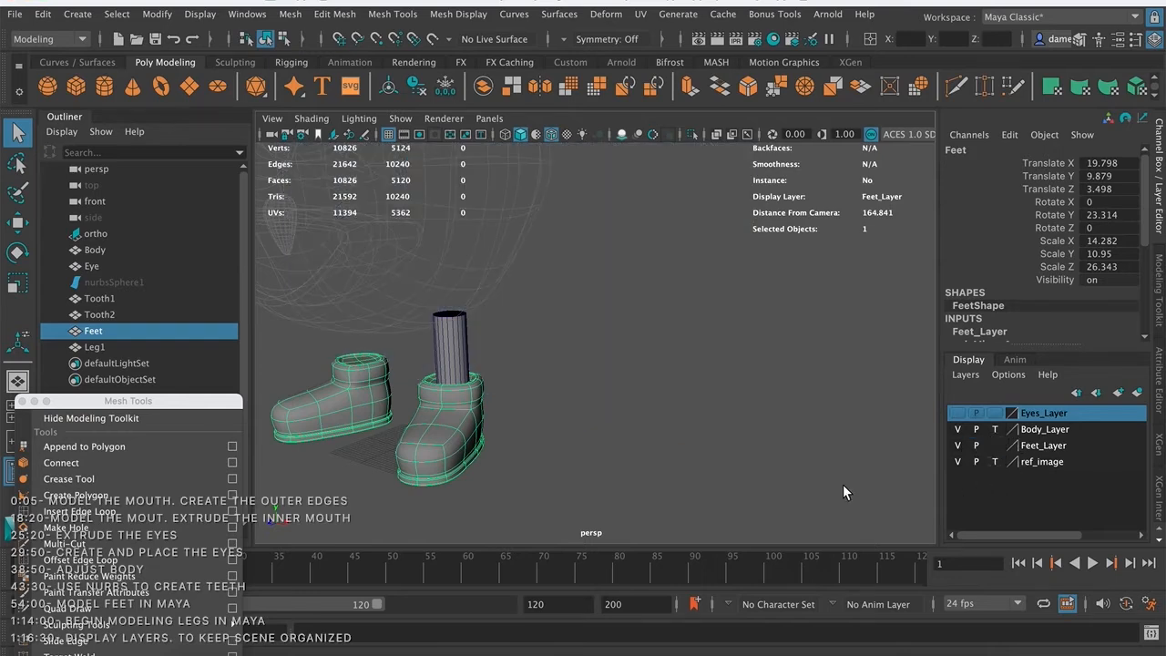
click(993, 461)
click(995, 446)
click(995, 445)
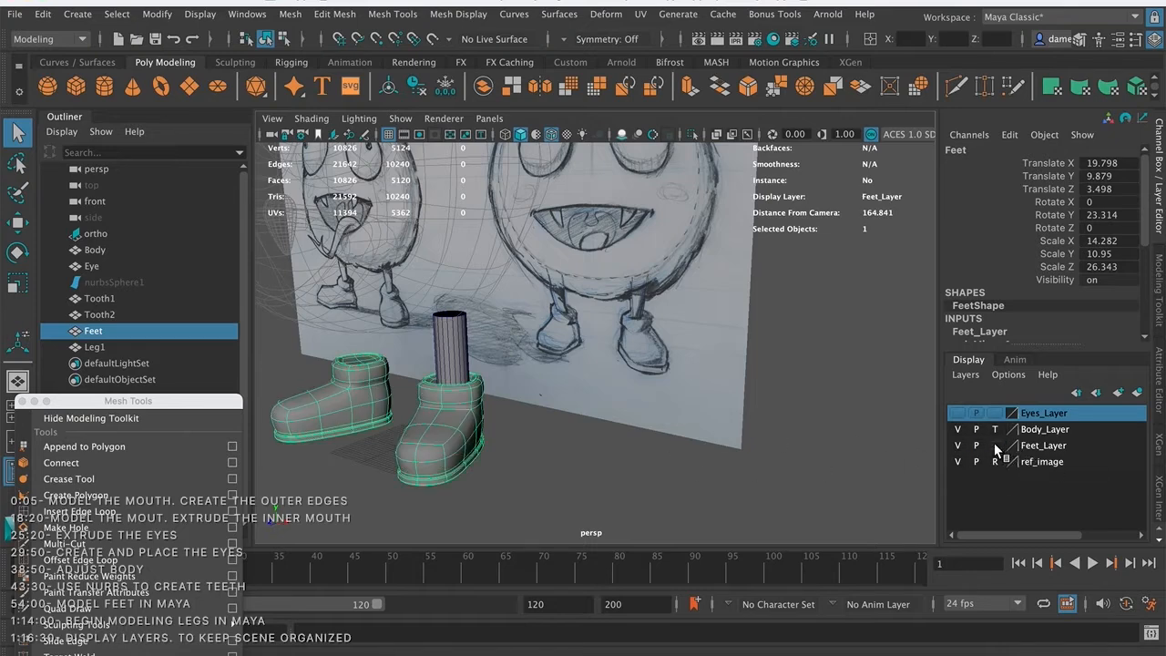
click(996, 445)
mouse_move(553, 370)
alt+mouse_down()
mouse_move(626, 356)
mouse_move(602, 345)
alt+mouse_up()
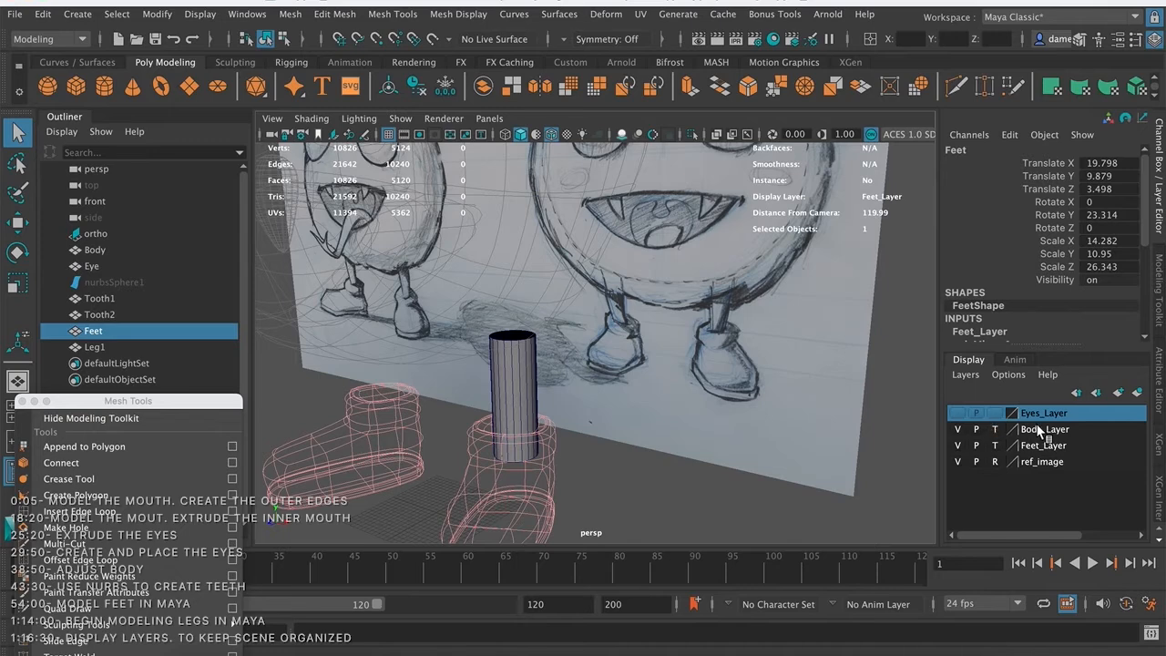
alt+drag(495, 310, 507, 301)
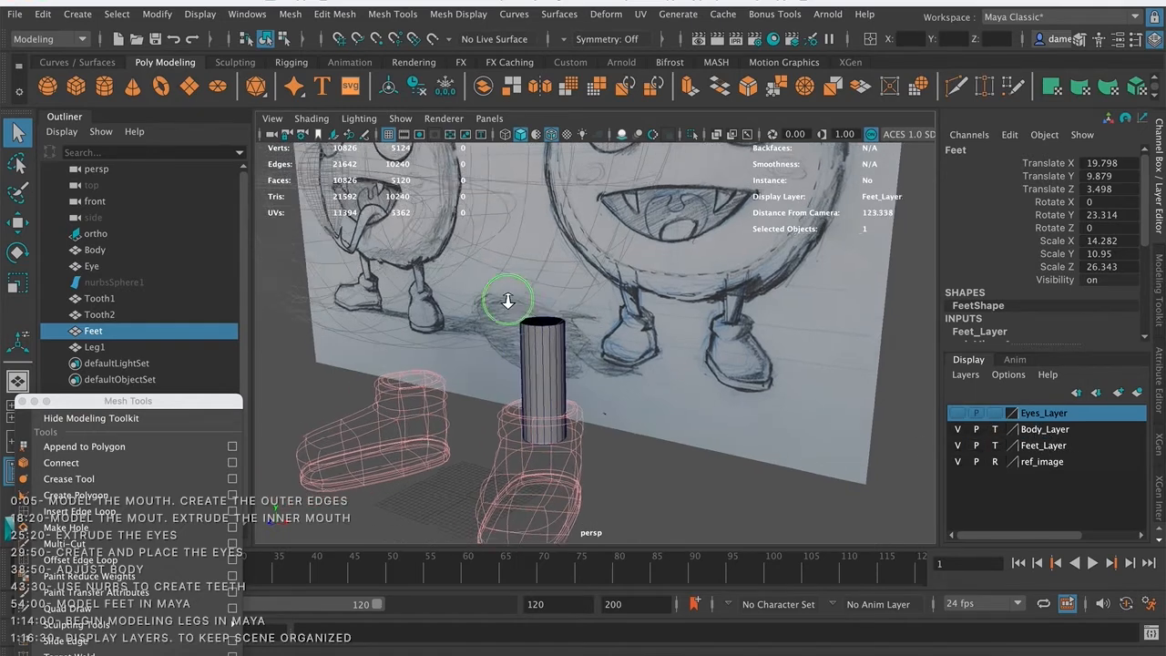
- Taper Leg1 toward the ankle by scaling its bottom ring of vertices inward
alt+right_drag(507, 301, 461, 302)
alt+drag(632, 366, 619, 354)
click(543, 302)
mouse_move(535, 325)
alt+mouse_down()
mouse_move(585, 318)
mouse_move(544, 325)
mouse_move(549, 343)
alt+mouse_up()
alt+right_drag(549, 343, 701, 340)
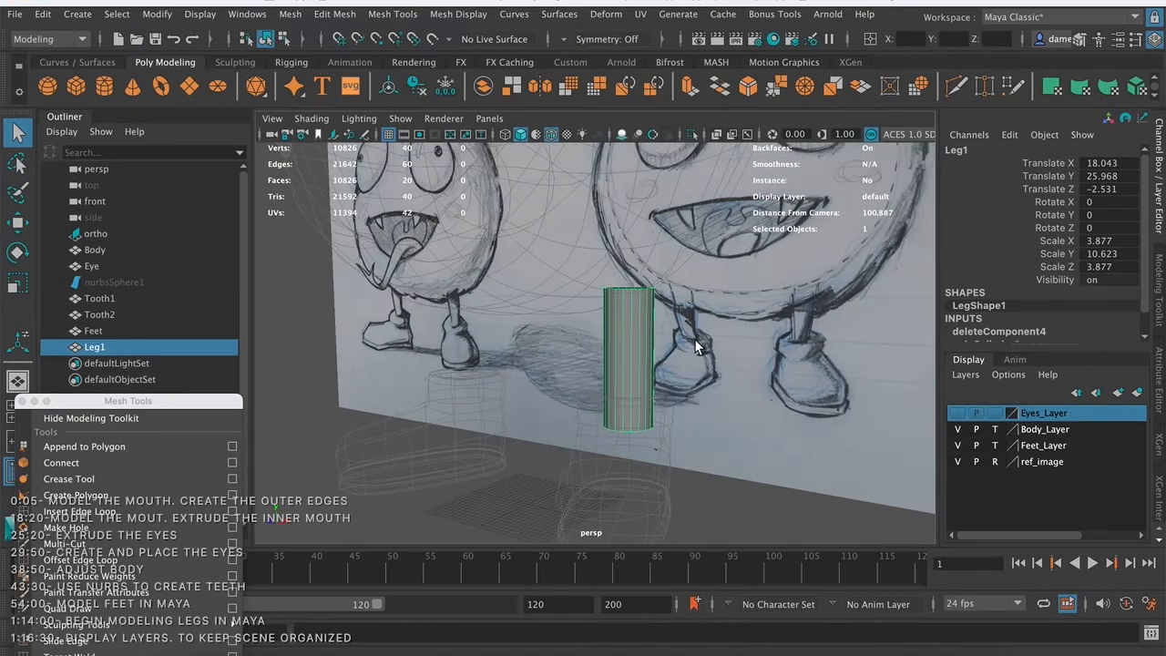
right_drag(622, 297, 544, 229)
drag(575, 264, 644, 348)
key(w)
mouse_move(725, 278)
alt+mouse_down()
mouse_move(733, 318)
mouse_move(692, 300)
mouse_move(649, 305)
mouse_move(664, 295)
alt+mouse_up()
alt+drag(668, 350, 662, 326)
drag(601, 293, 737, 358)
drag(663, 318, 657, 320)
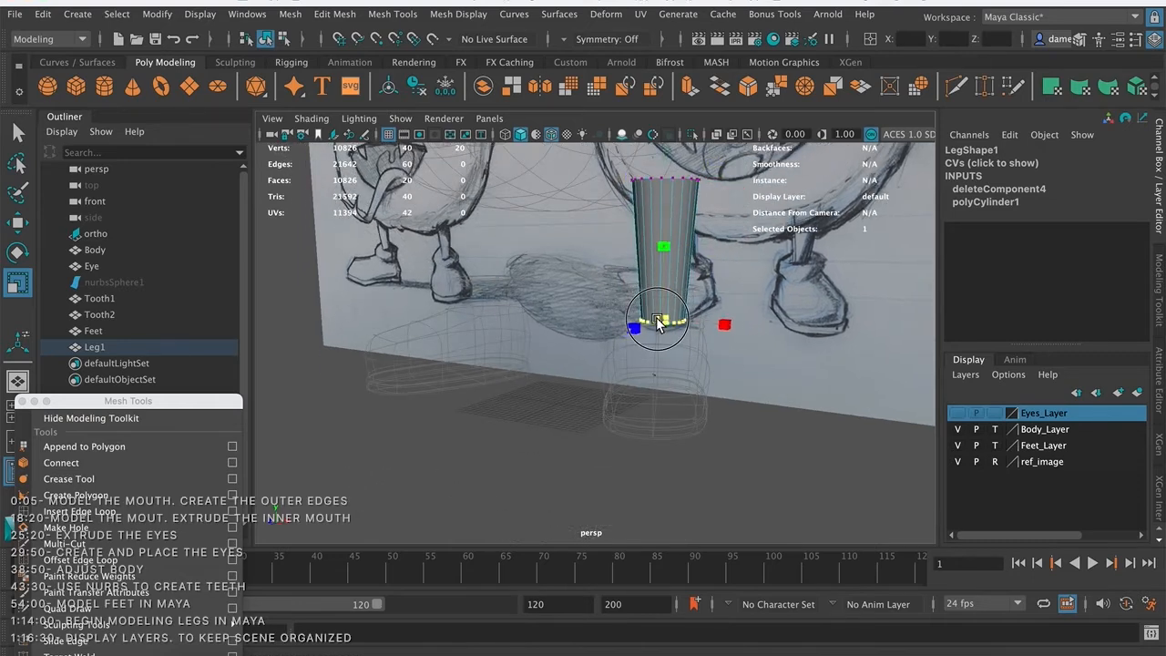
- Switch the viewport layout to front and perspective views side by side, moving the floating Mesh Tools window out of the way
key(space)
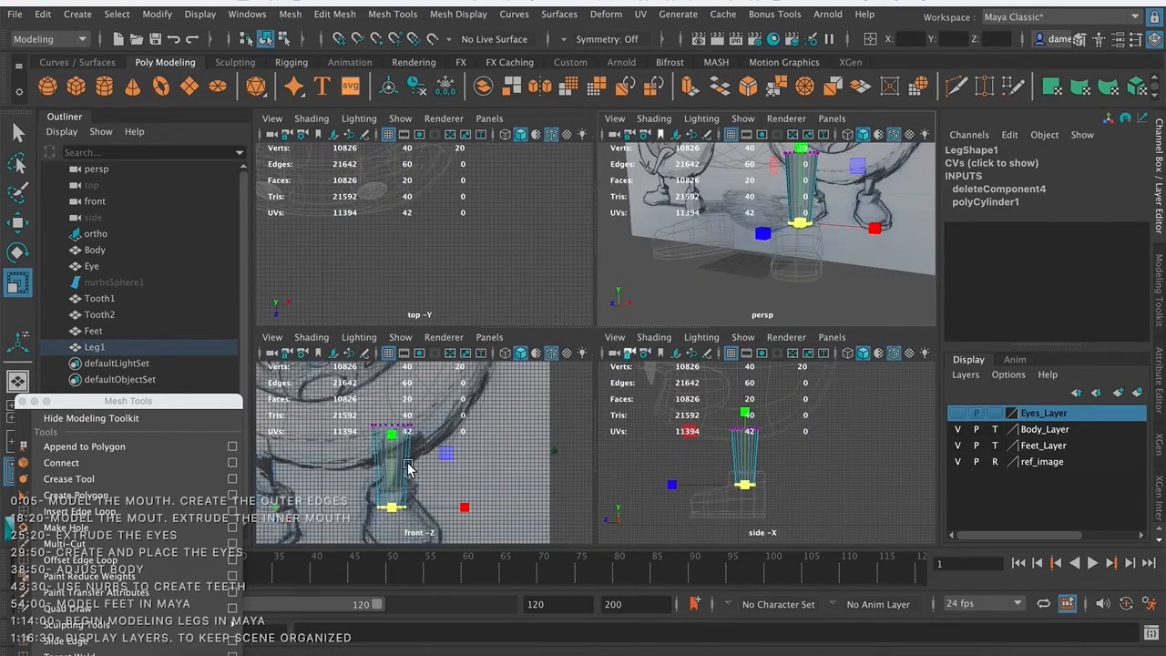
drag(78, 400, 113, 401)
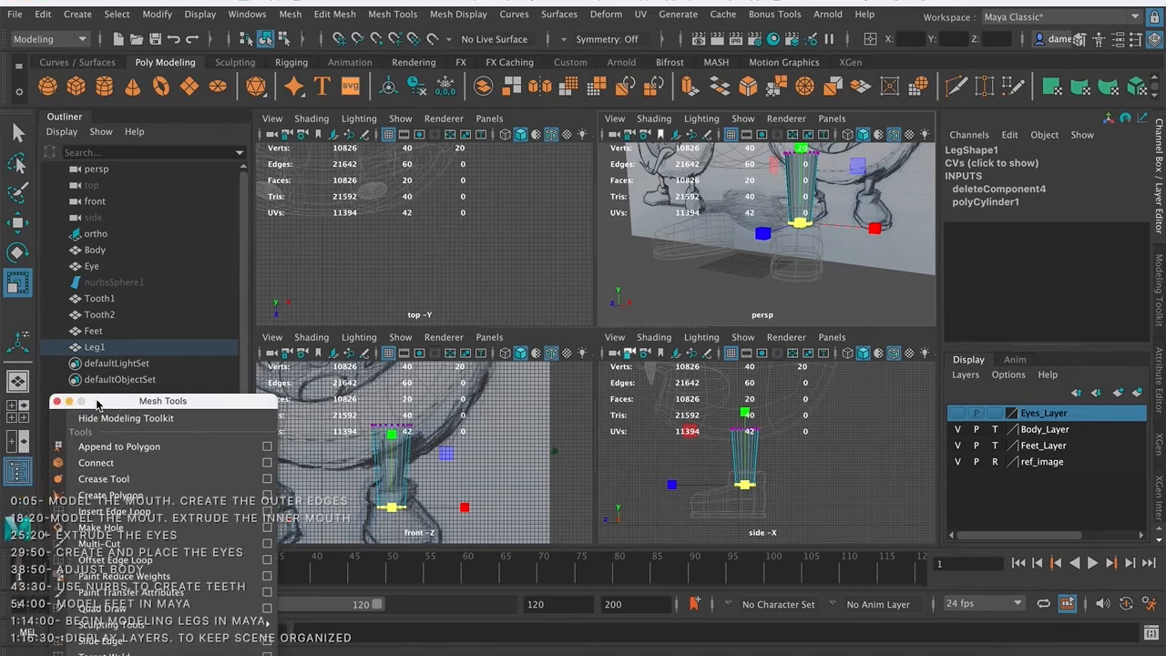
click(25, 441)
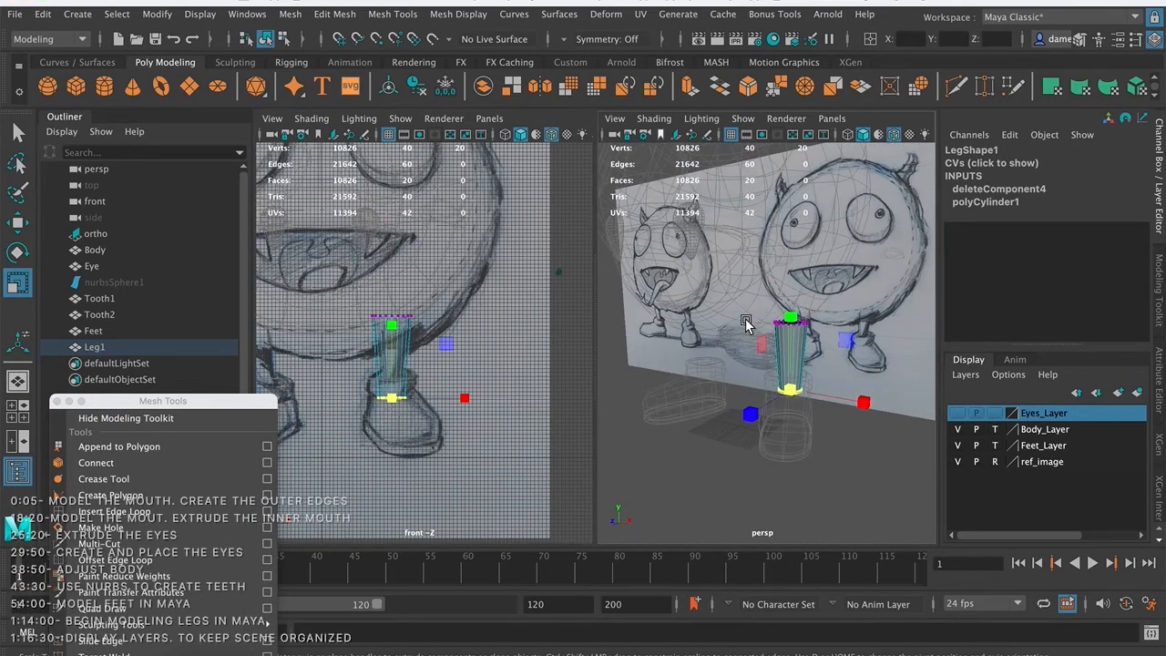
- Shift Leg1's top ring of vertices sideways in the front view to line up with the sketched leg
scroll(744, 323, up, 3)
scroll(486, 346, up, 2)
drag(416, 317, 460, 308)
key(w)
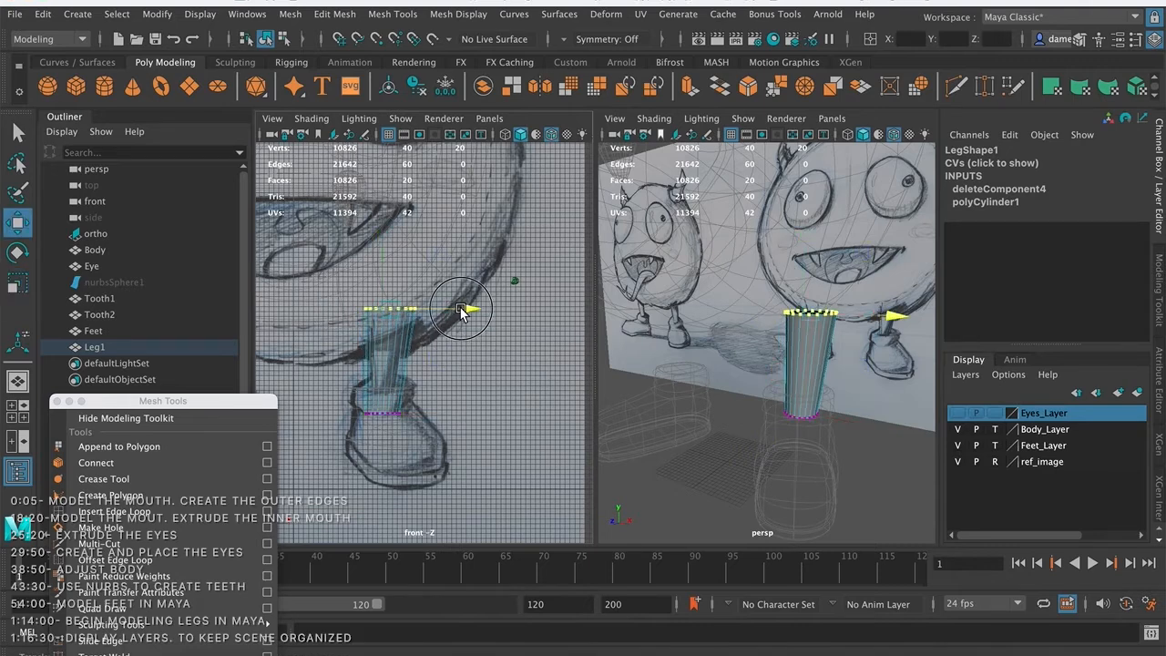
alt+drag(772, 339, 694, 337)
key(q)
alt+middle_drag(804, 363, 772, 328)
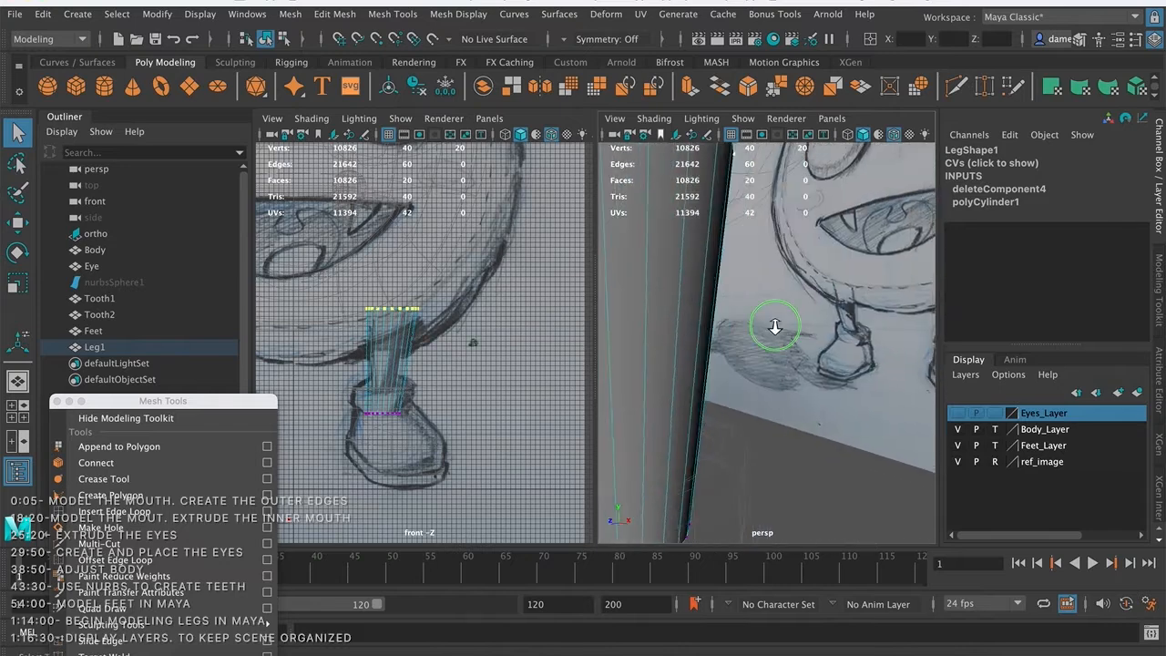
- Return Leg1 to object mode and insert a horizontal edge loop around its middle
scroll(758, 331, down, 5)
right_drag(735, 337, 811, 208)
click(763, 358)
click(743, 341)
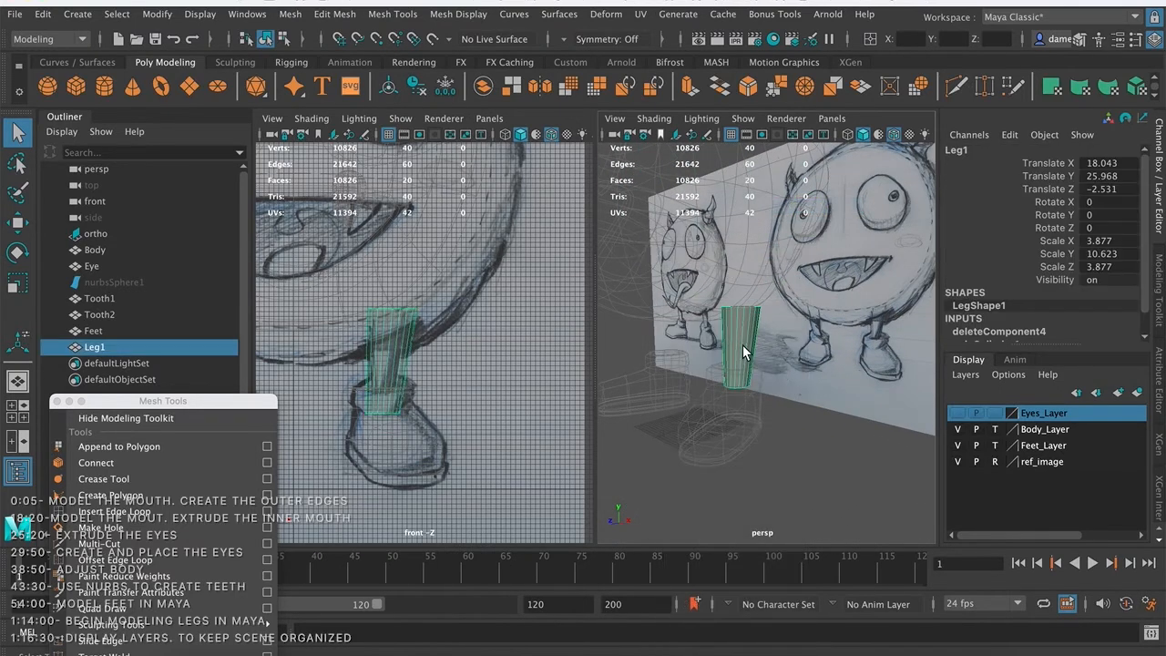
click(139, 516)
drag(744, 348, 780, 387)
key(w)
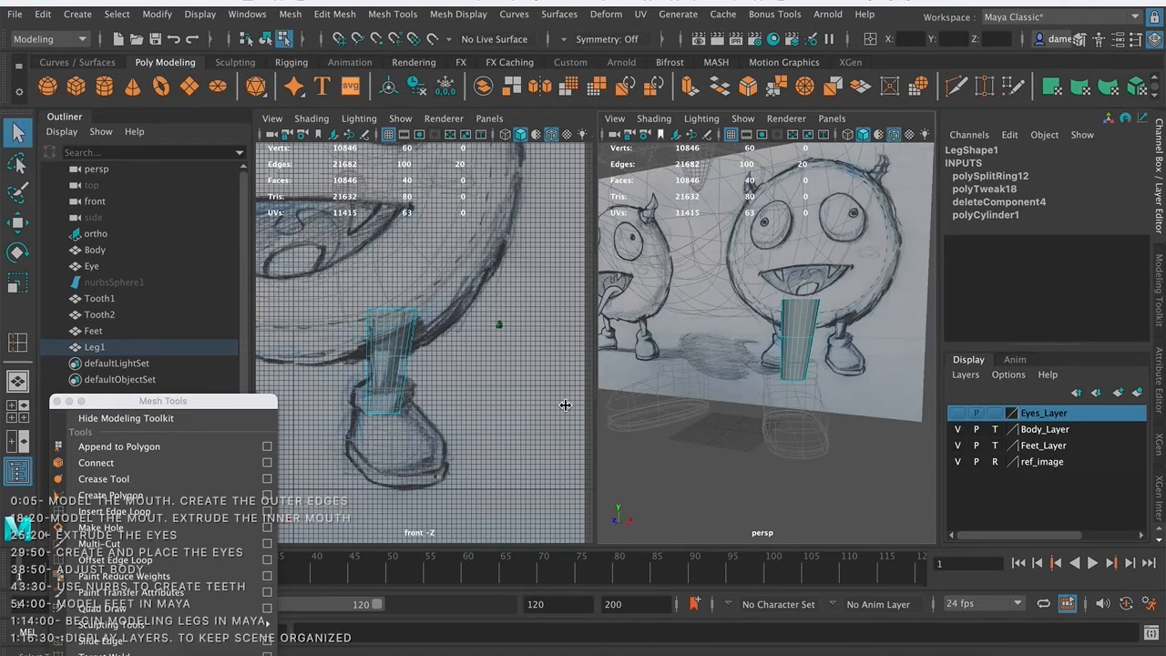
- Nudge the new middle edge loop slightly in the front view to follow the bend of the sketched leg
alt+right_drag(728, 361, 819, 389)
alt+right_drag(394, 359, 546, 339)
alt+middle_drag(398, 365, 428, 346)
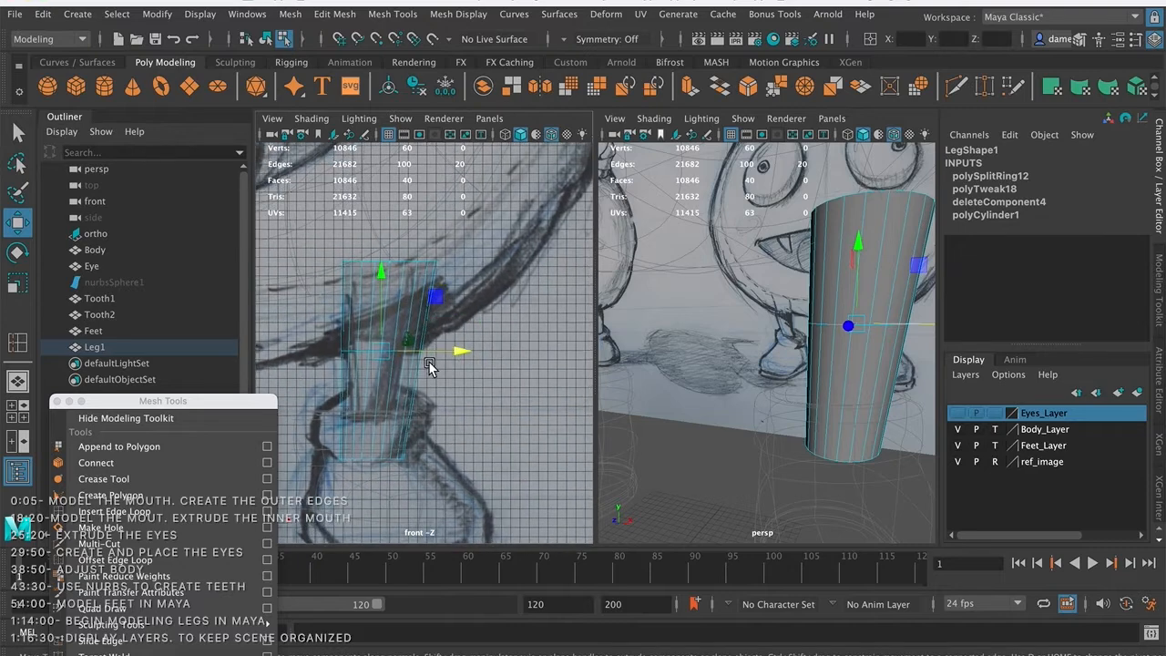
key(q)
right_drag(388, 229, 377, 267)
key(e)
double_click(413, 349)
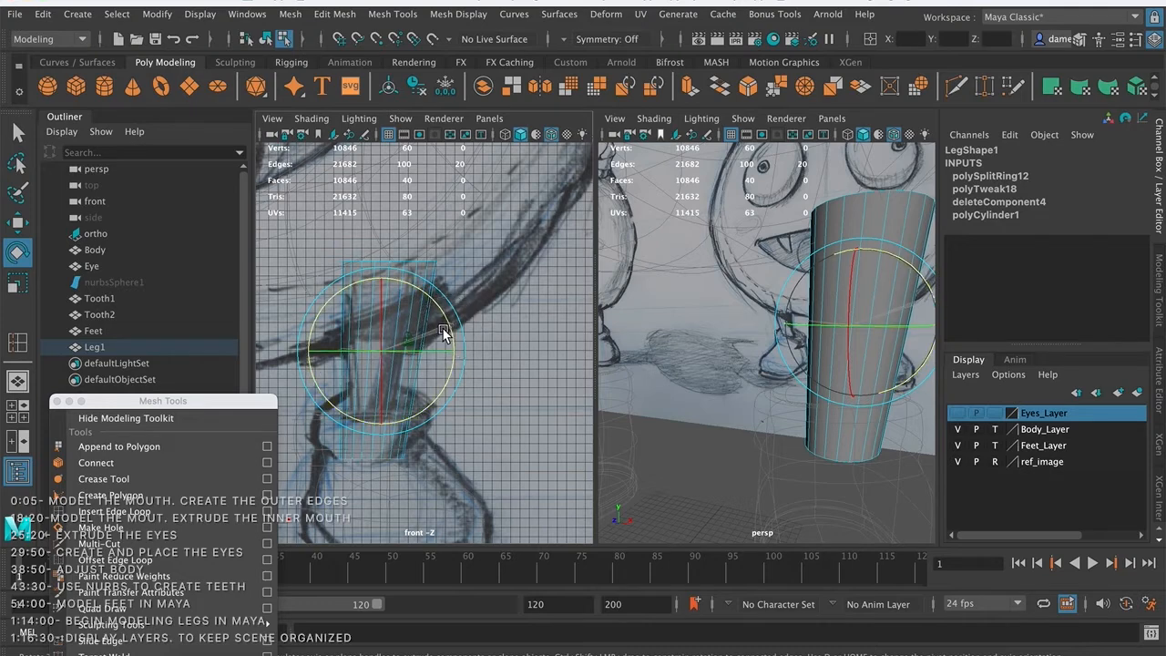
key(w)
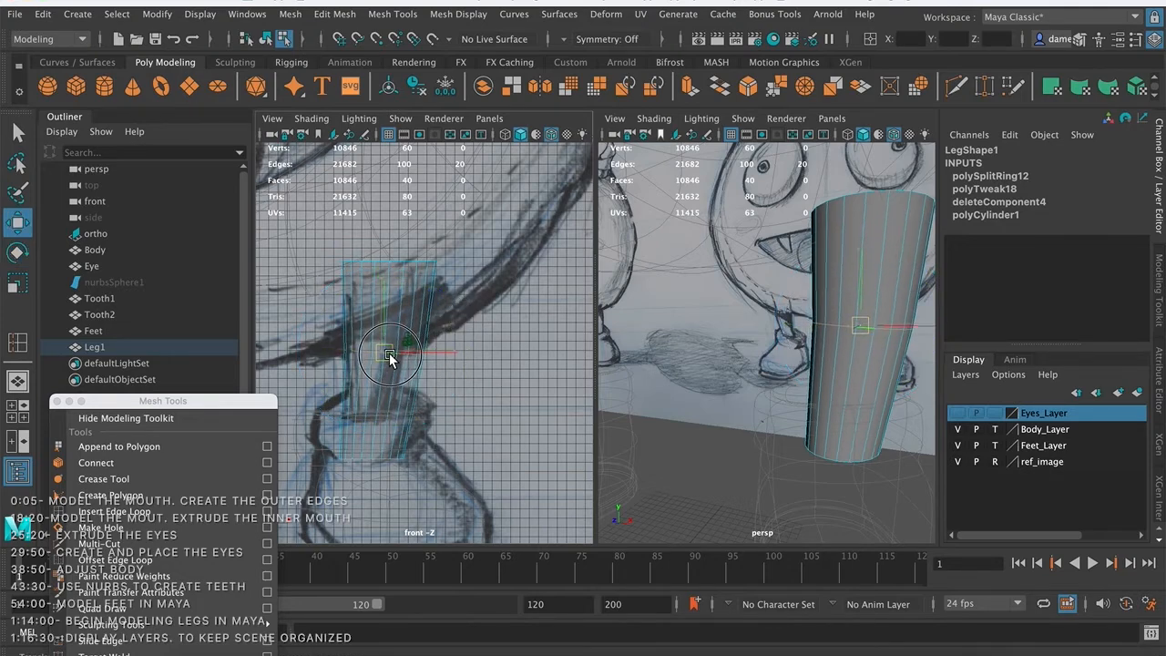
drag(390, 357, 393, 356)
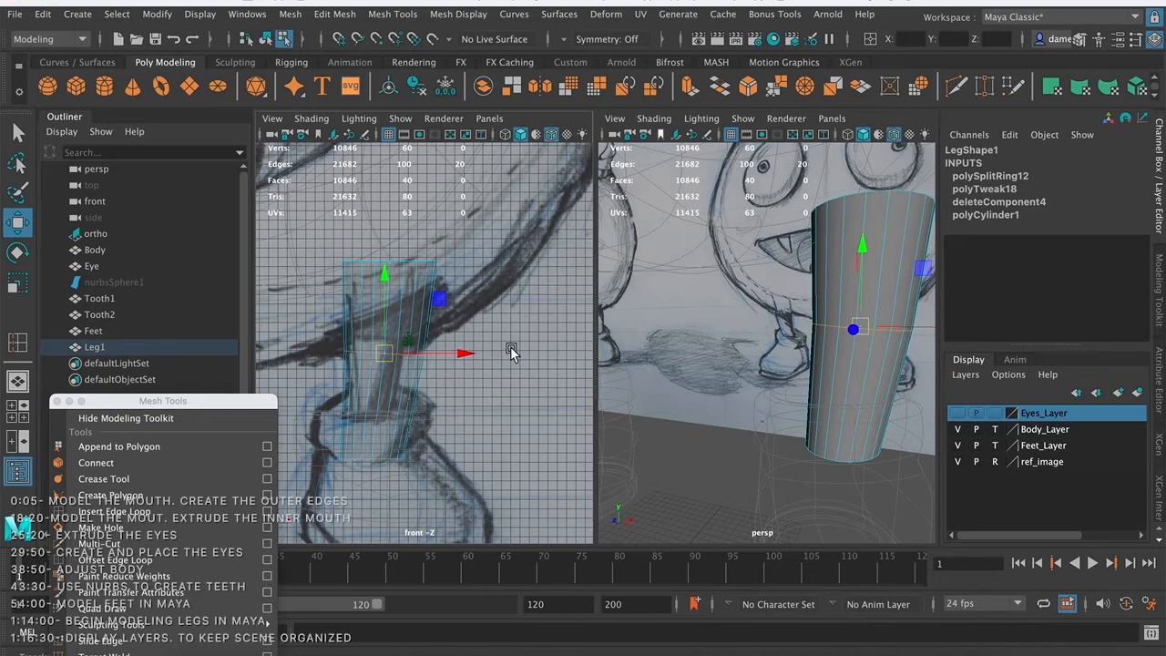
- Select Leg1's middle edge loop from the side and shift it slightly forward along Z to bend the knee
alt+drag(755, 364, 759, 326)
scroll(758, 326, down, 10)
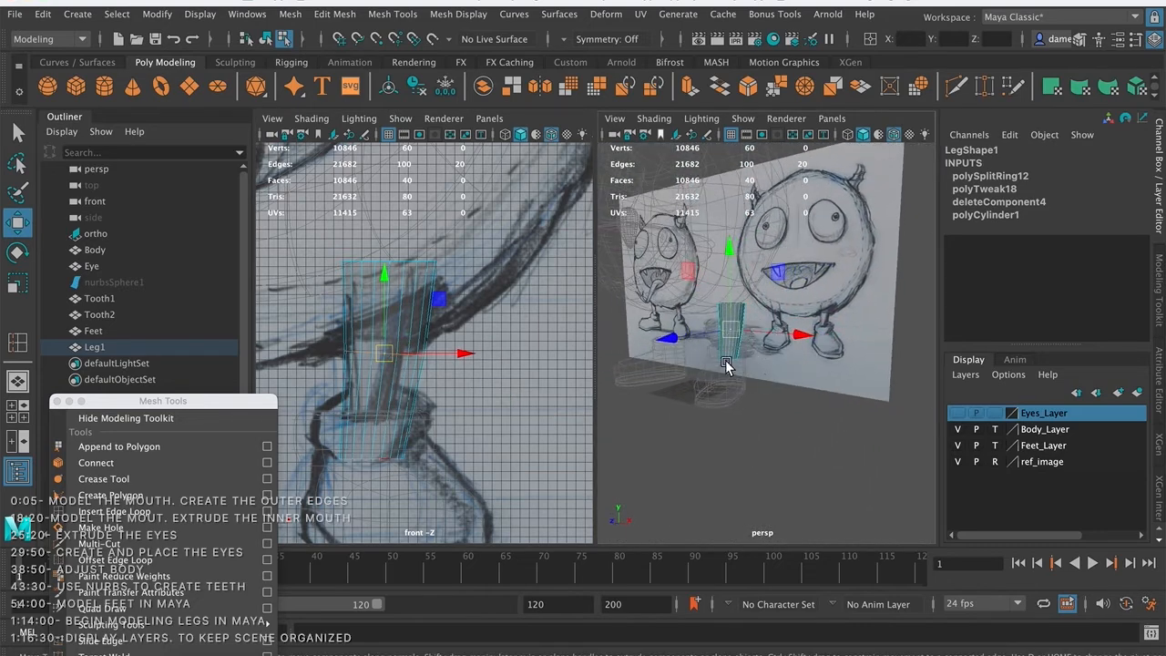
key(q)
right_drag(732, 316, 796, 212)
alt+drag(777, 337, 711, 338)
scroll(739, 317, up, 6)
alt+middle_drag(739, 317, 793, 306)
mouse_move(788, 315)
alt+mouse_down()
mouse_move(766, 320)
mouse_move(676, 269)
alt+mouse_up()
right_drag(682, 272, 673, 193)
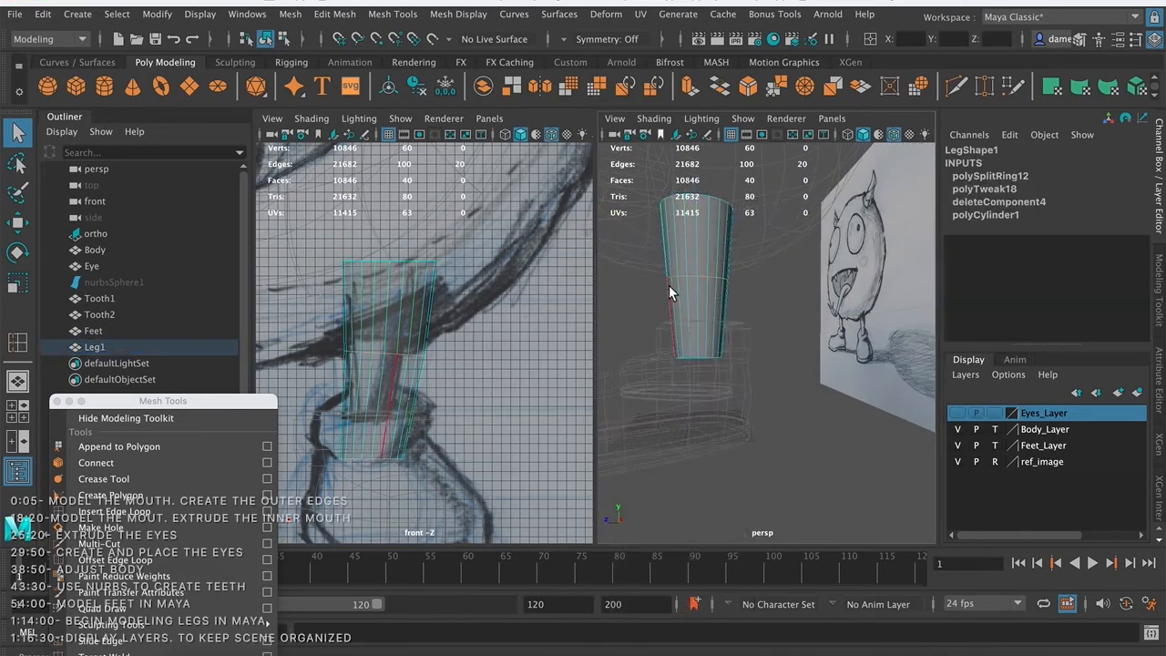
click(678, 299)
key(w)
alt+middle_drag(683, 297, 715, 326)
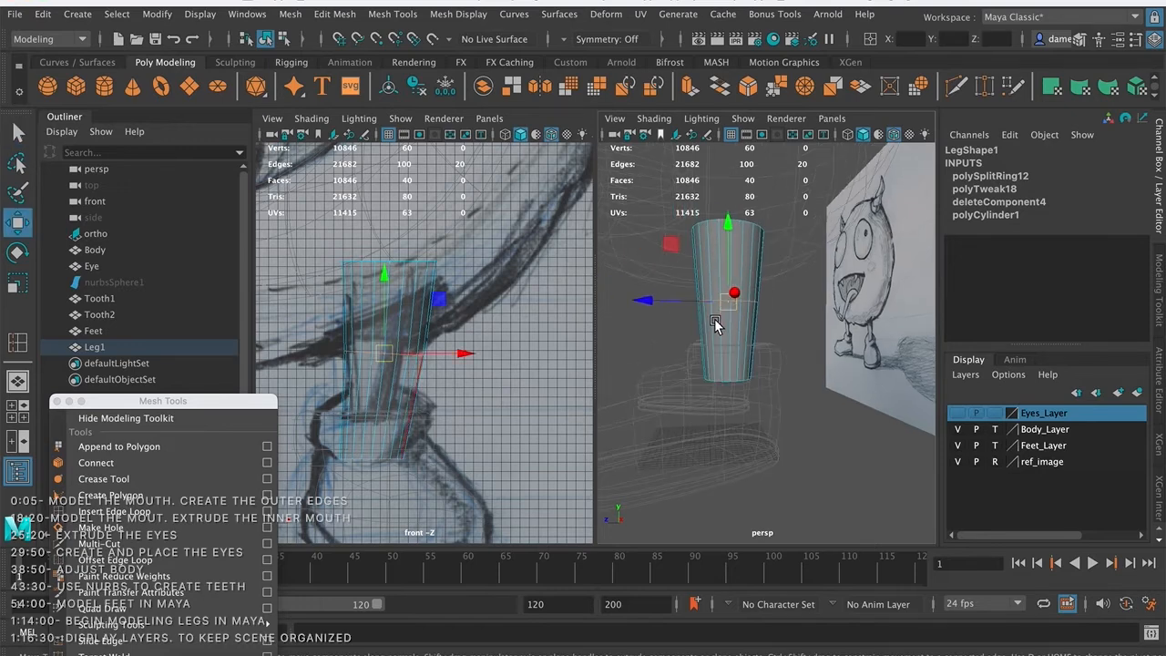
alt+right_drag(715, 326, 651, 285)
drag(658, 314, 655, 315)
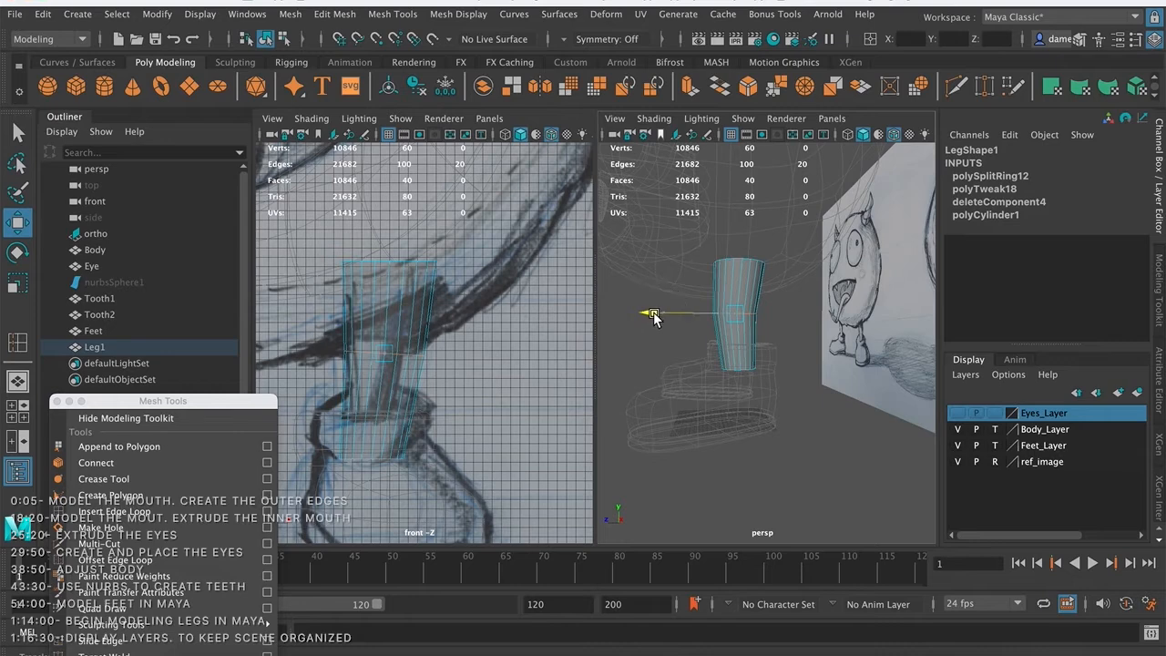
- Return Leg1 to object mode and display it with smooth mesh preview
alt+drag(774, 353, 734, 343)
alt+right_drag(733, 344, 683, 305)
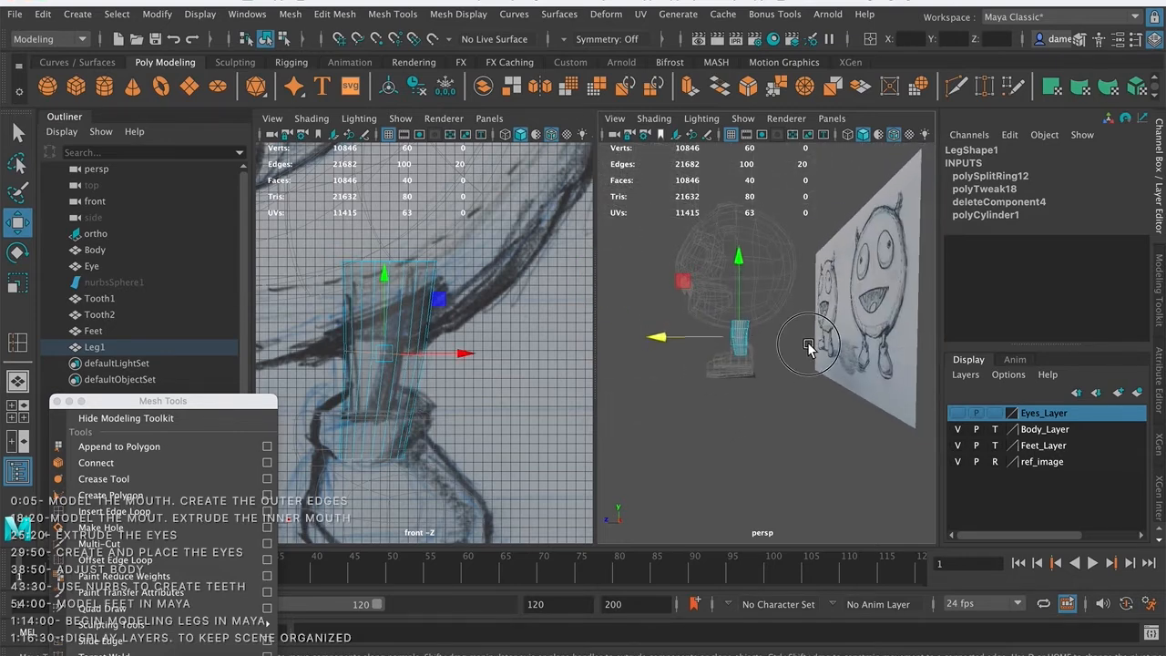
alt+drag(807, 346, 819, 353)
key(q)
mouse_move(756, 337)
alt+mouse_down()
mouse_move(792, 339)
mouse_move(752, 320)
alt+mouse_up()
alt+right_drag(730, 282, 771, 320)
alt+drag(771, 319, 787, 316)
alt+right_drag(787, 316, 733, 315)
right_drag(735, 232, 794, 209)
alt+right_drag(815, 310, 667, 265)
key(3)
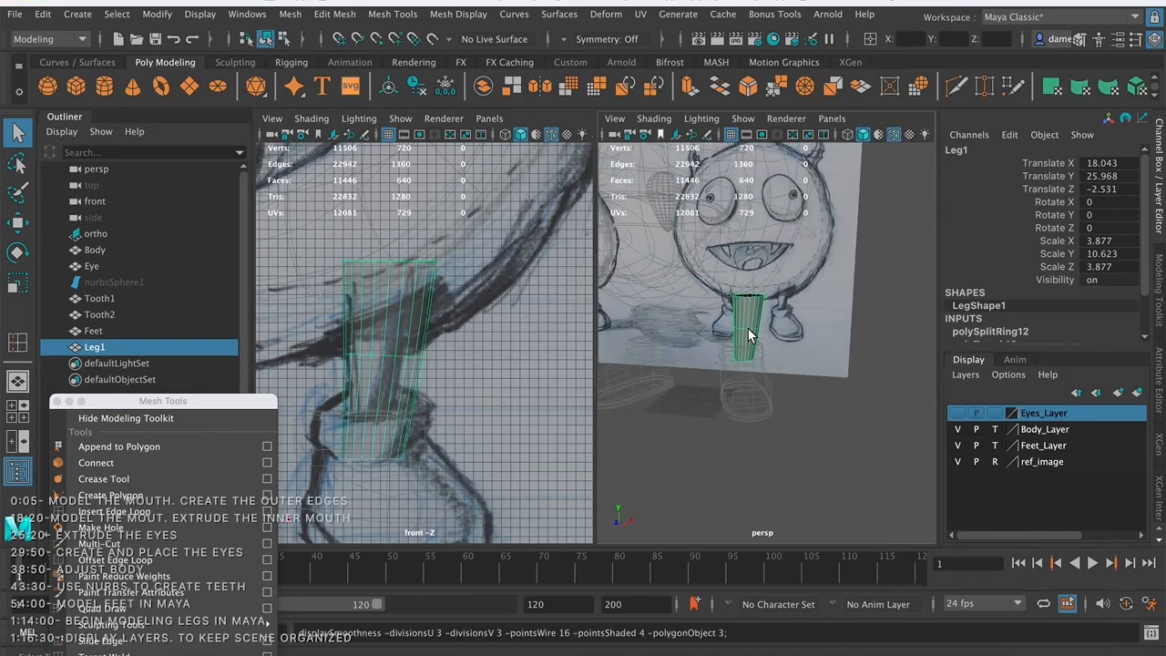
- Compare Leg1's unsmoothed and smoothed shapes, leaving the smooth mesh preview on
mouse_move(817, 381)
alt+mouse_down()
mouse_move(779, 374)
mouse_move(801, 378)
alt+mouse_up()
click(779, 375)
scroll(781, 310, up, 5)
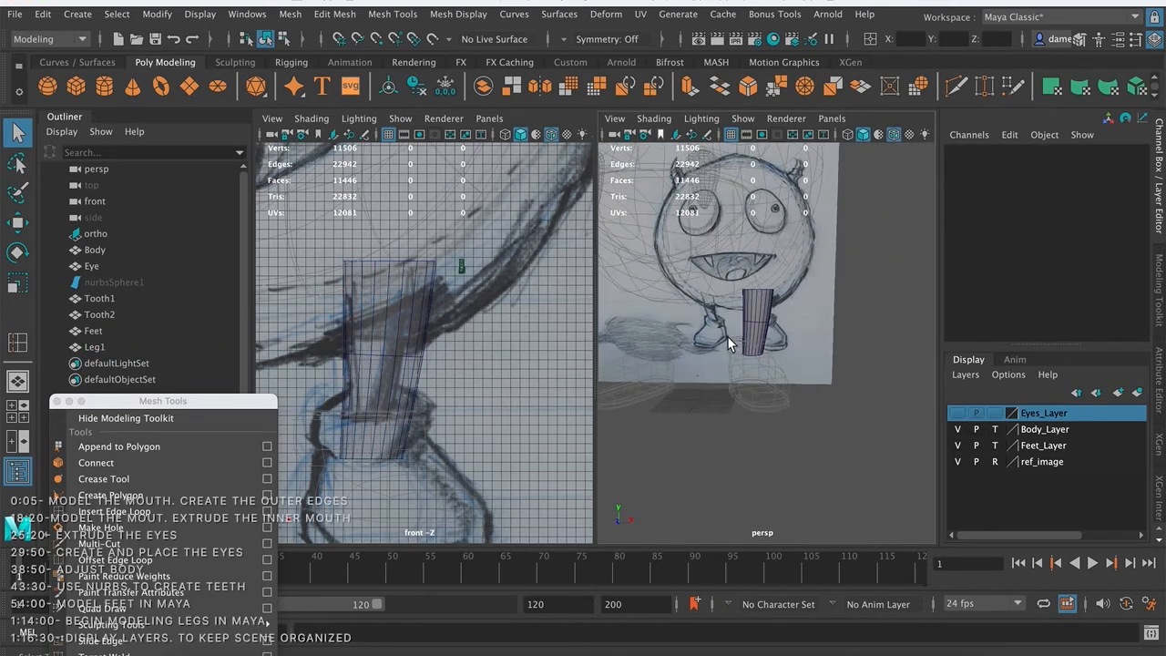
click(759, 288)
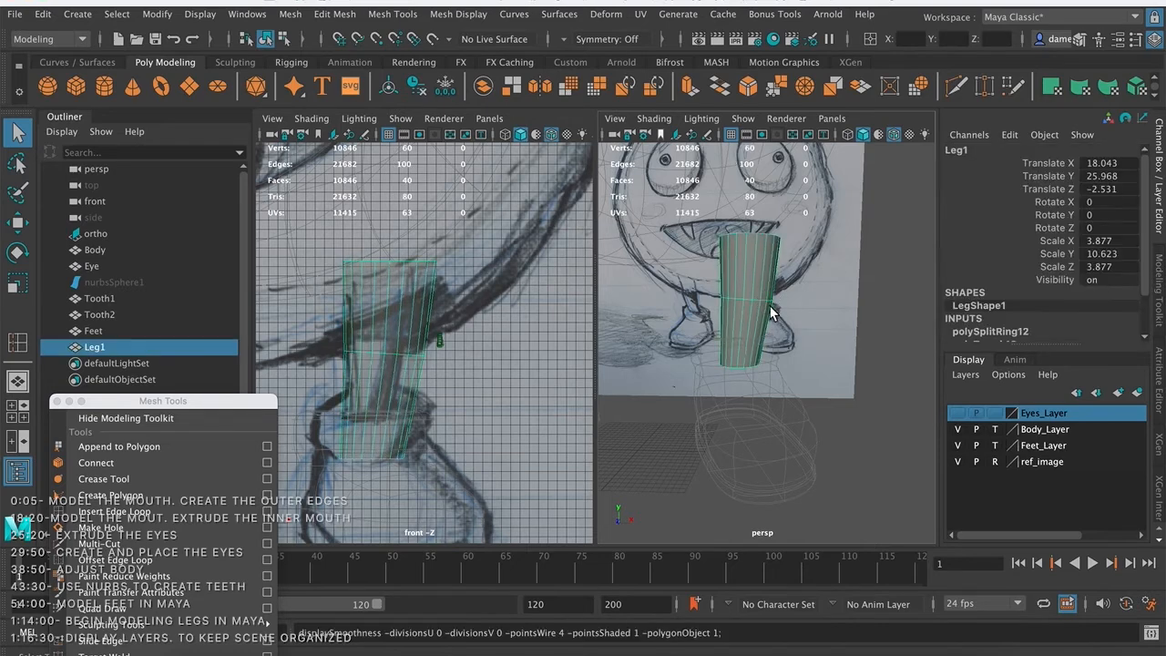
key(3)
alt+right_drag(769, 306, 730, 324)
mouse_move(786, 313)
alt+mouse_down()
mouse_move(690, 308)
mouse_move(744, 294)
mouse_move(791, 302)
alt+mouse_up()
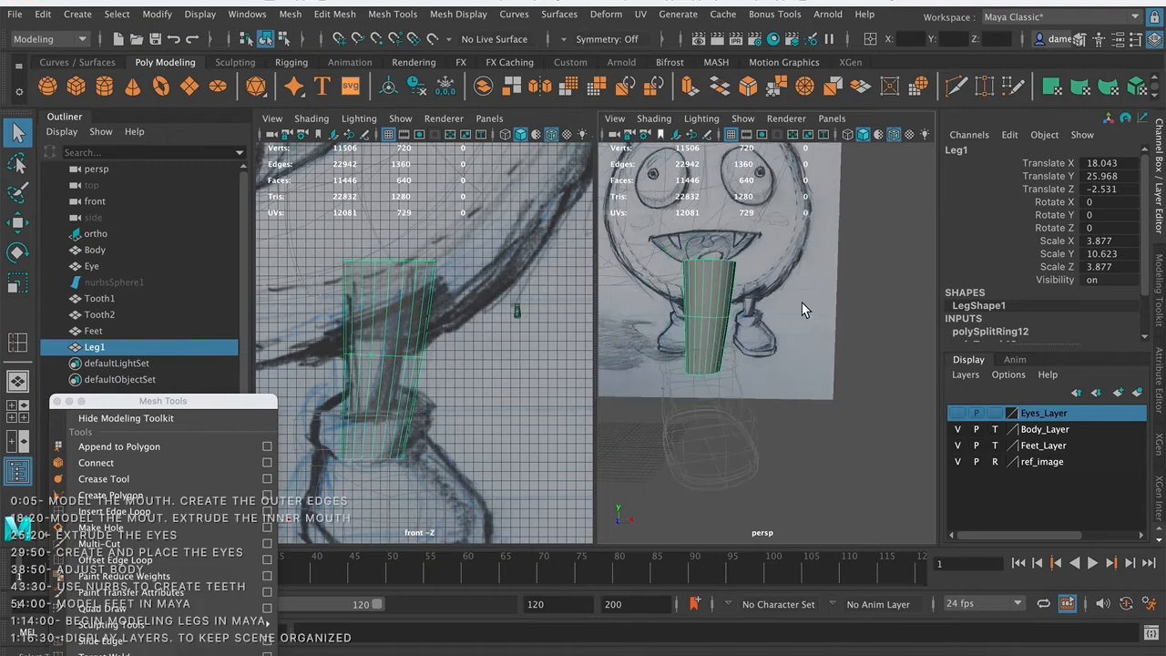
alt+right_drag(801, 303, 602, 242)
mouse_move(678, 282)
alt+mouse_down()
mouse_move(726, 300)
mouse_move(703, 308)
alt+mouse_up()
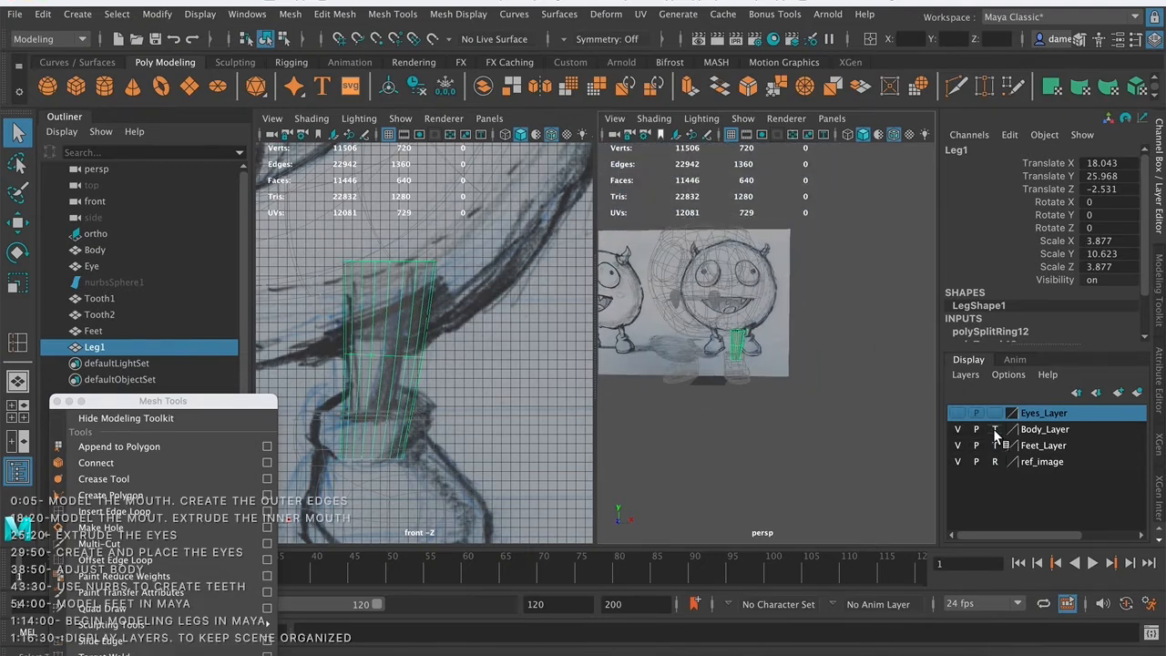
- Set Body_Layer and Feet_Layer back to normal display and make Eyes_Layer visible
click(995, 430)
click(994, 445)
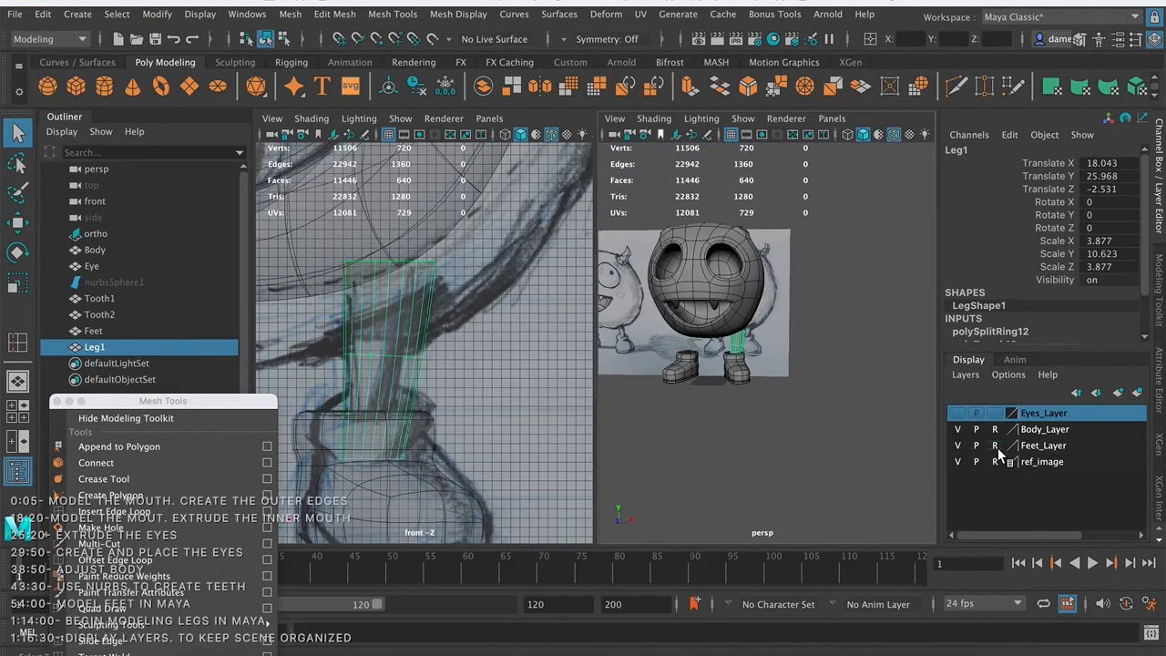
click(995, 445)
click(957, 412)
mouse_move(682, 325)
alt+mouse_down()
mouse_move(675, 275)
mouse_move(738, 325)
mouse_move(624, 323)
mouse_move(735, 319)
mouse_move(773, 340)
mouse_move(742, 353)
alt+mouse_up()
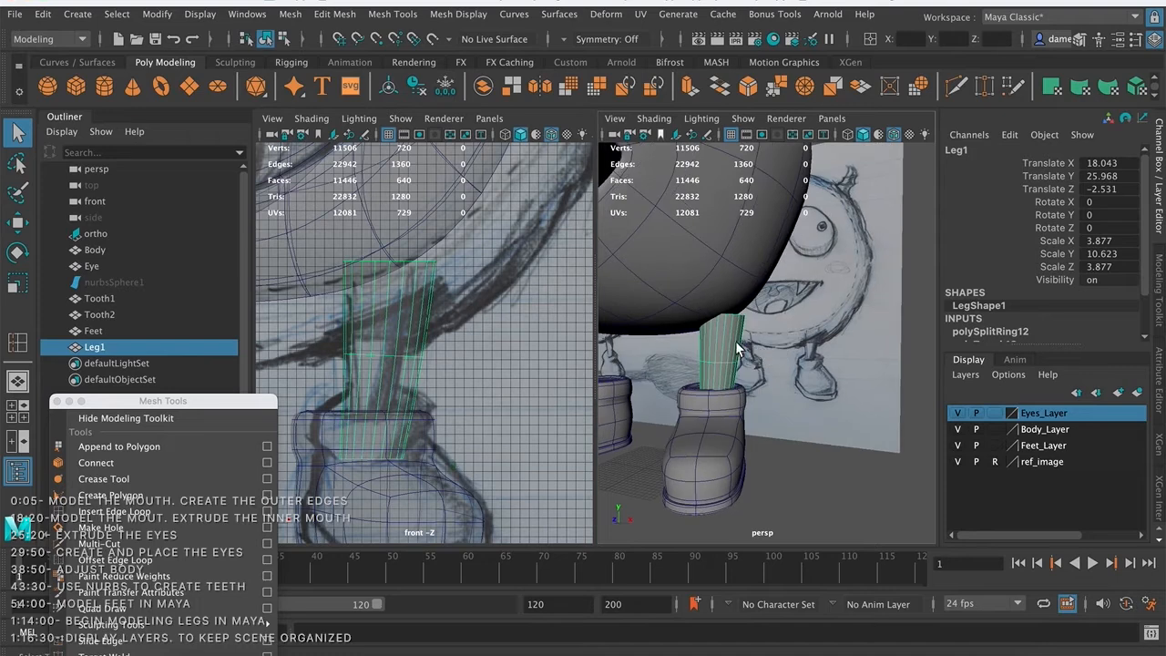
- Raise Leg1's top ring of vertices up into the underside of the body and return to object mode
right_drag(729, 330, 658, 234)
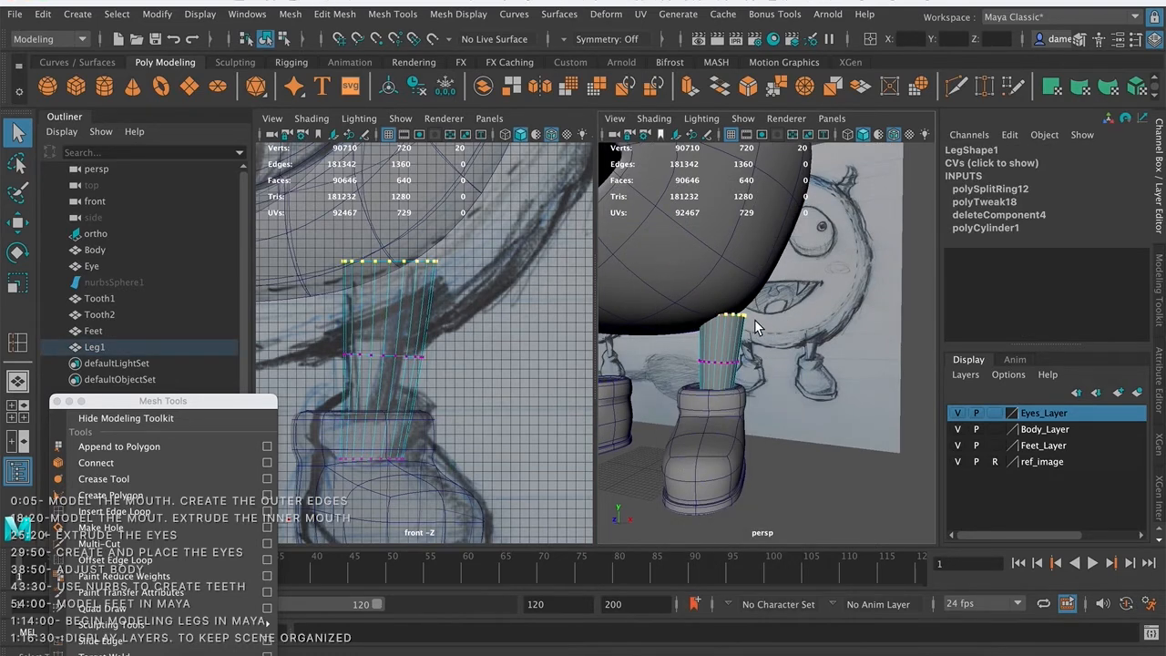
key(w)
drag(722, 237, 724, 230)
alt+drag(697, 328, 720, 339)
right_drag(789, 338, 861, 228)
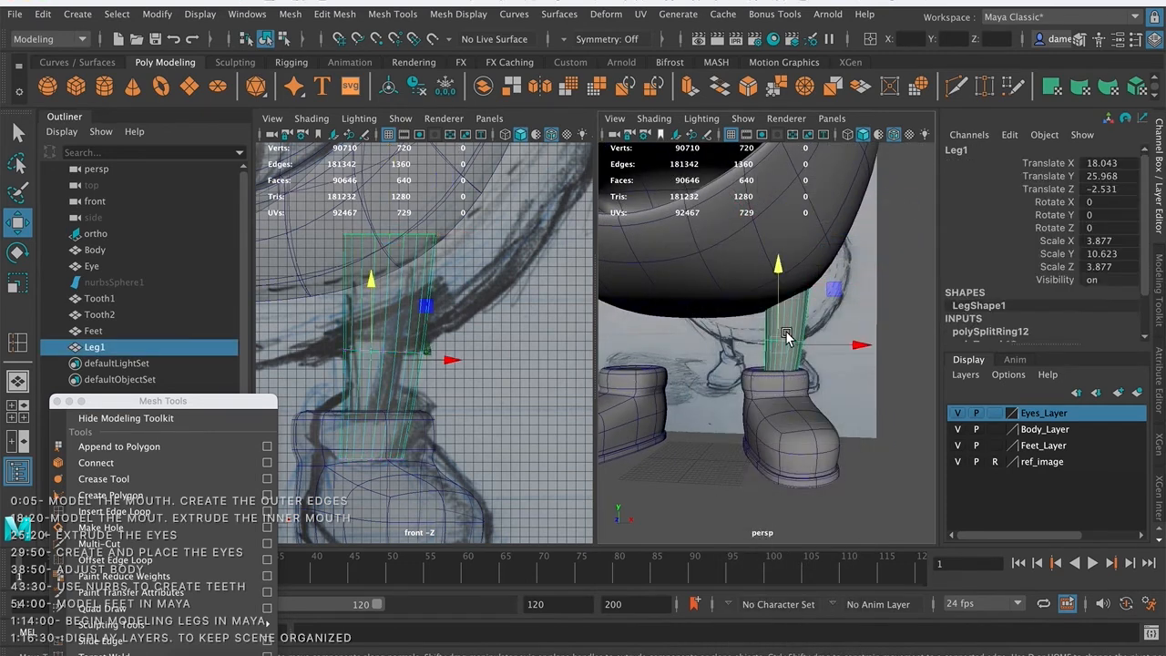
- Move Leg1 into line with its shoe and the body, at about 16.46 in X and -3.38 in Z
alt+drag(811, 333, 819, 340)
alt+drag(828, 395, 747, 328)
drag(626, 339, 632, 341)
alt+right_drag(720, 346, 598, 312)
alt+drag(599, 313, 754, 327)
key(q)
scroll(712, 333, up, 4)
scroll(758, 337, down, 5)
click(844, 392)
click(797, 346)
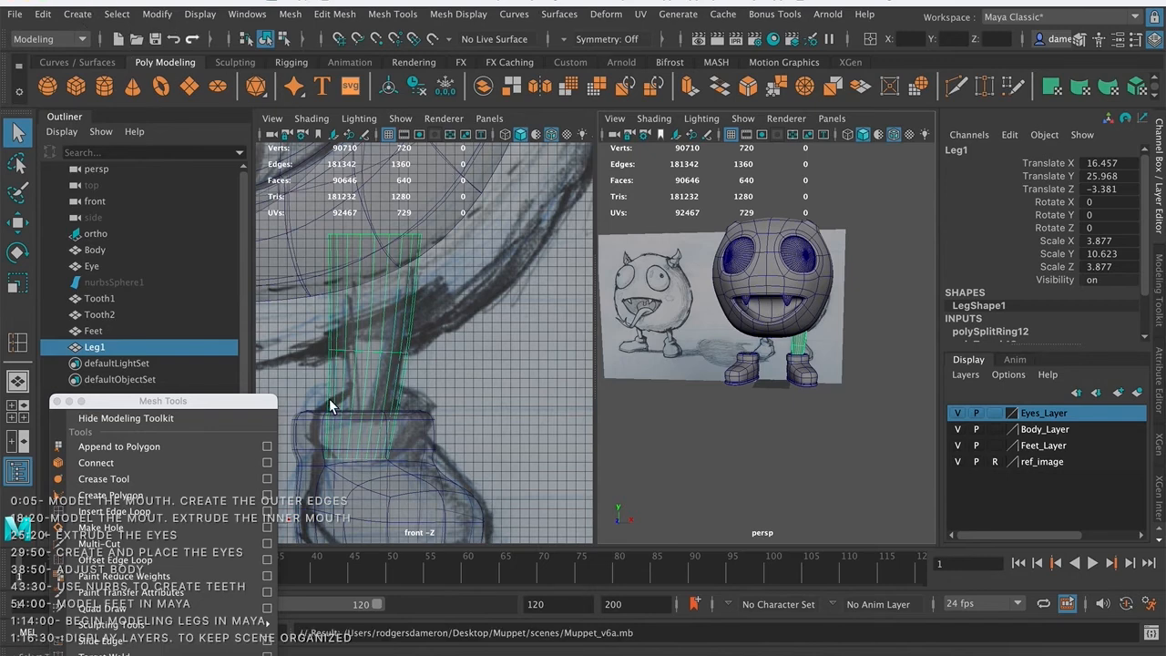
- Mirror Leg1 across the world X axis in the negative direction to create the opposite leg, and deselect it
scroll(771, 347, up, 5)
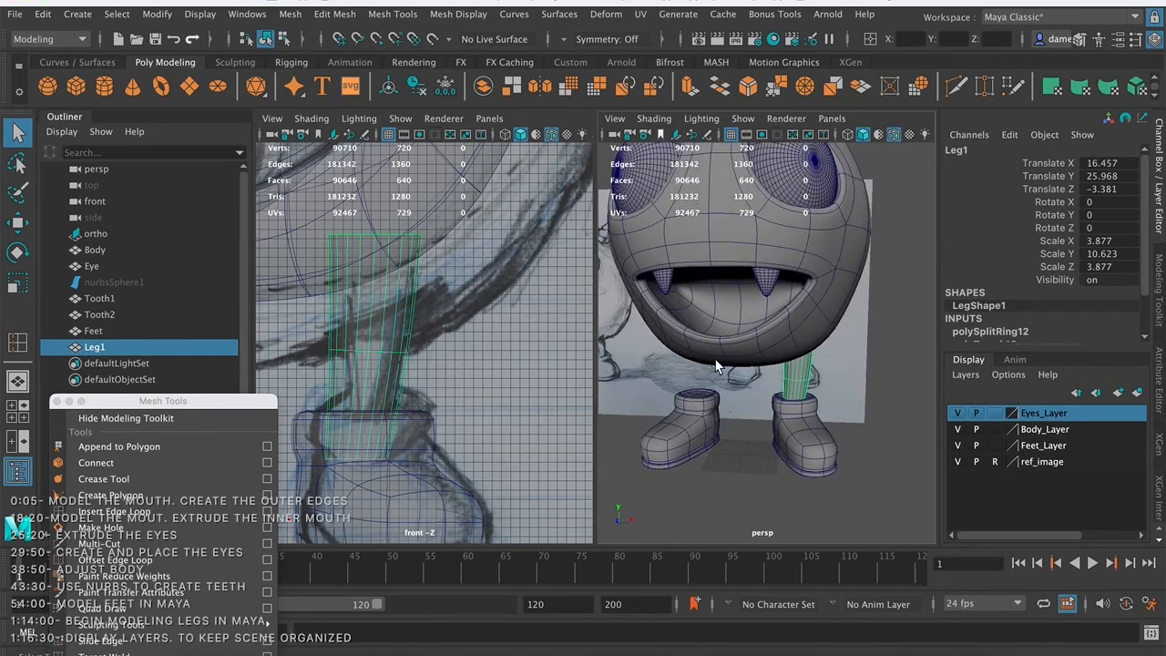
click(538, 85)
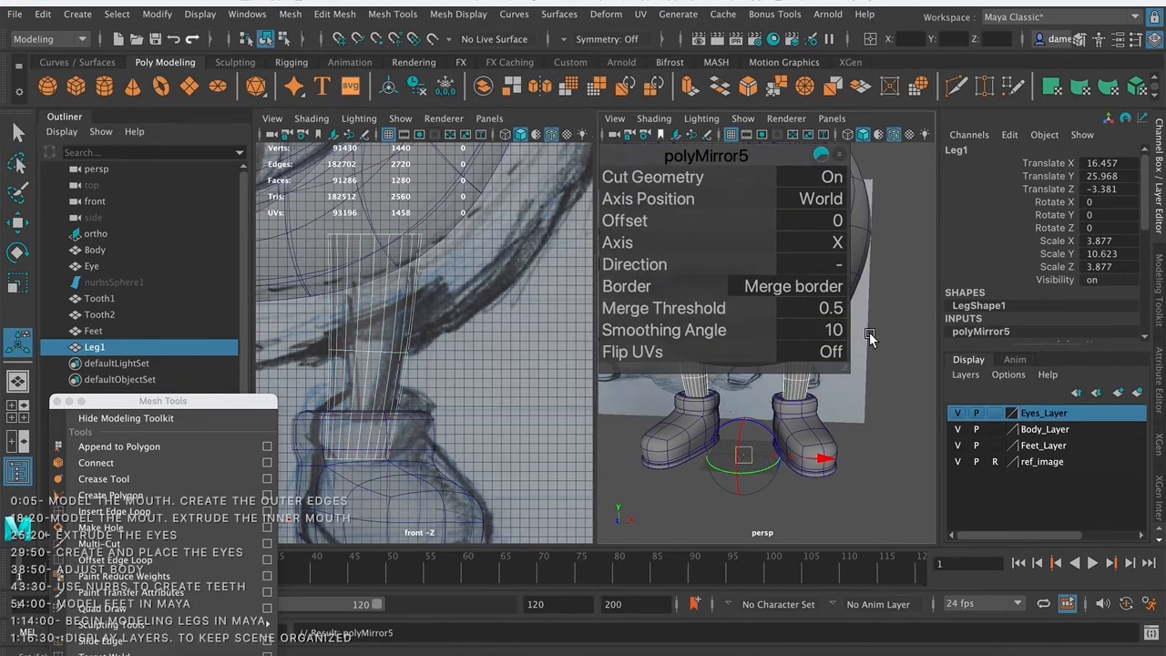
key(q)
scroll(801, 304, down, 5)
alt+drag(842, 297, 793, 315)
right_drag(802, 333, 885, 208)
scroll(736, 350, down, 2)
click(720, 449)
- Examine the whole character from several angles, checking how both legs join the body and shoes
alt+drag(719, 448, 742, 423)
alt+middle_drag(733, 342, 755, 325)
scroll(754, 324, up, 5)
scroll(710, 305, down, 6)
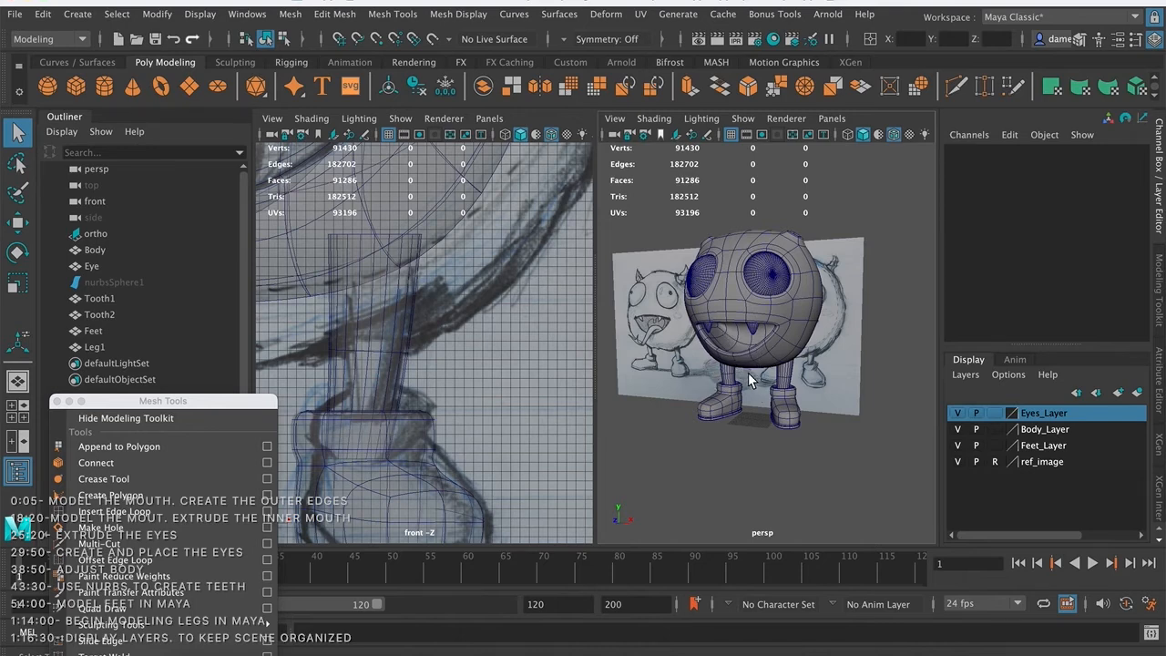
alt+drag(706, 354, 775, 349)
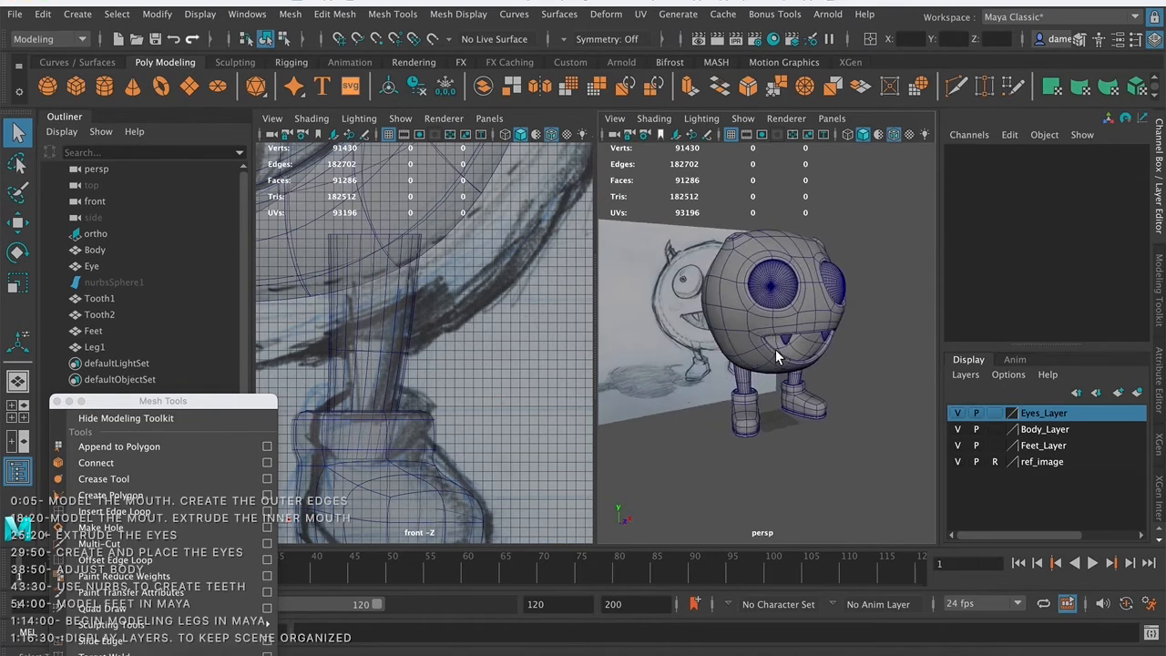
alt+middle_drag(775, 349, 712, 331)
alt+right_drag(712, 332, 791, 331)
alt+drag(790, 330, 821, 322)
alt+right_drag(822, 322, 727, 294)
alt+drag(726, 293, 763, 306)
alt+middle_drag(726, 318, 755, 307)
alt+right_drag(755, 306, 775, 333)
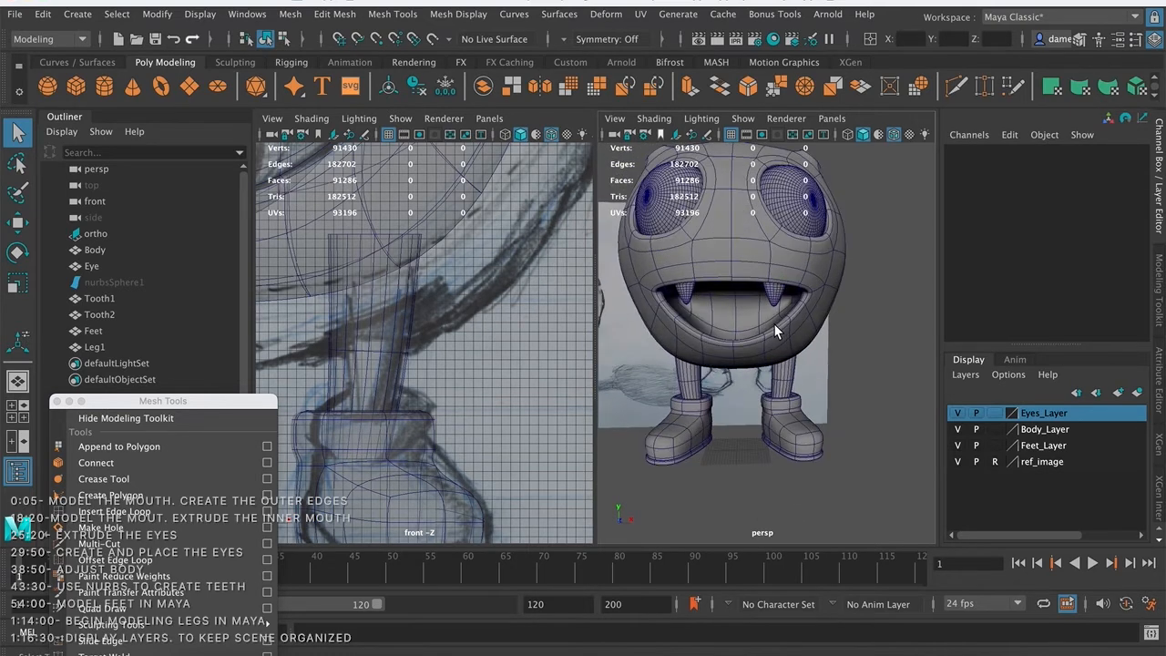
- Move the floating Mesh Tools window fully into reach and review the character from the front and sides
drag(100, 400, 175, 365)
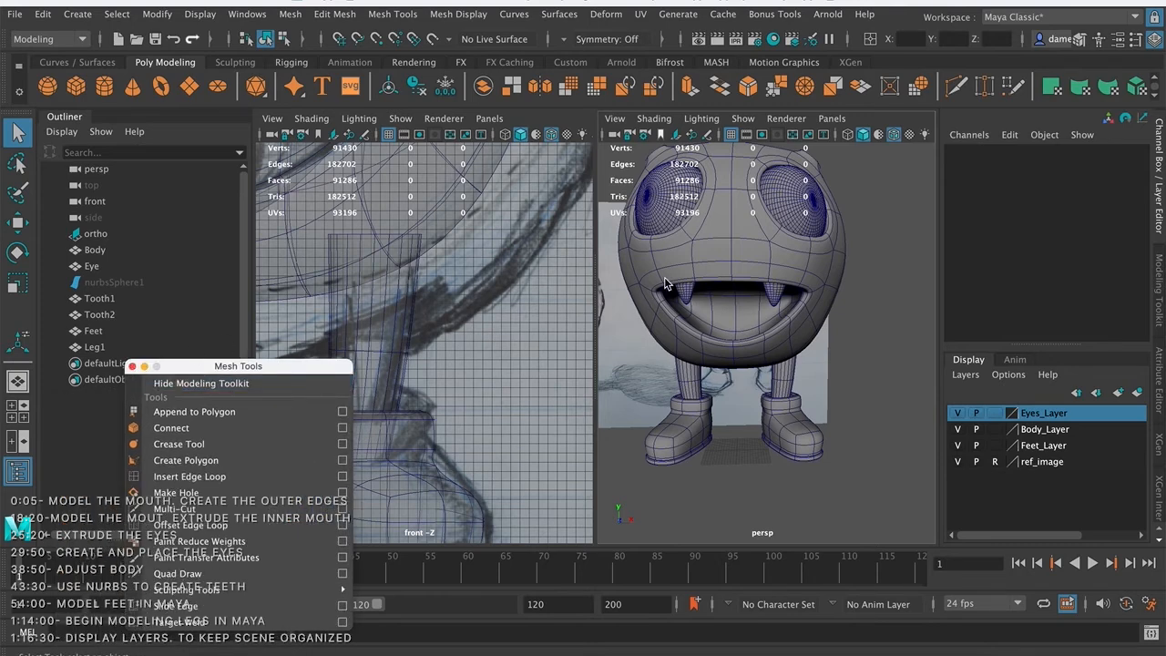
alt+middle_drag(716, 315, 713, 333)
alt+right_drag(713, 334, 692, 286)
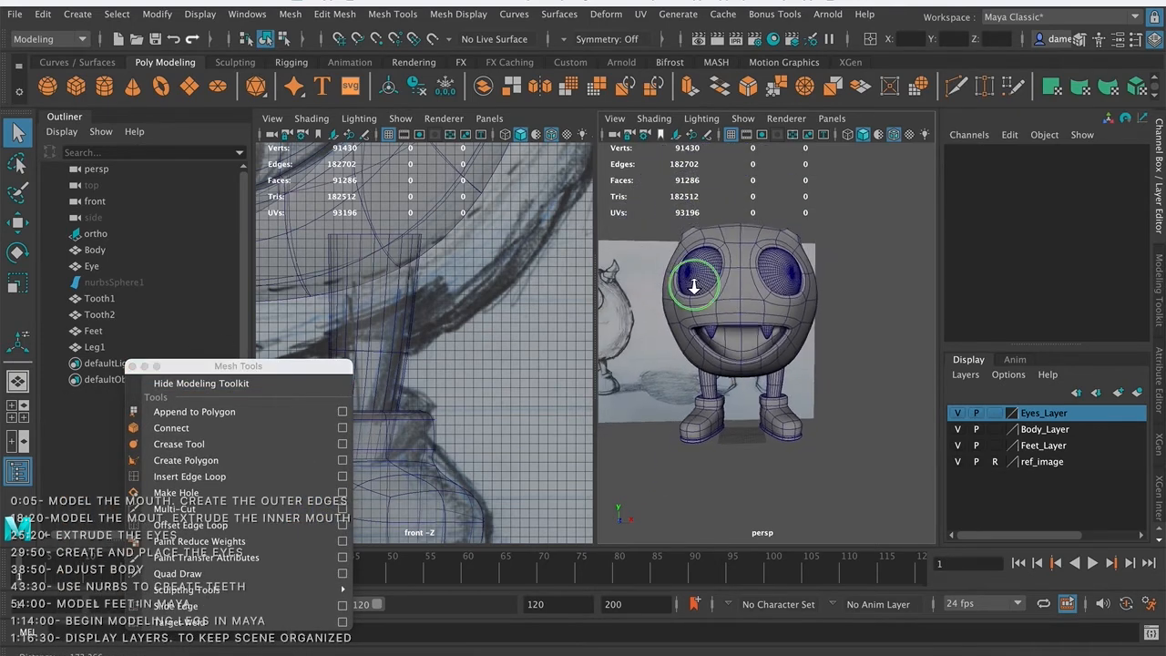
alt+drag(804, 303, 714, 306)
mouse_move(714, 307)
alt+right_down()
mouse_move(772, 306)
mouse_move(770, 318)
mouse_move(718, 292)
alt+right_up()
alt+drag(718, 292, 816, 292)
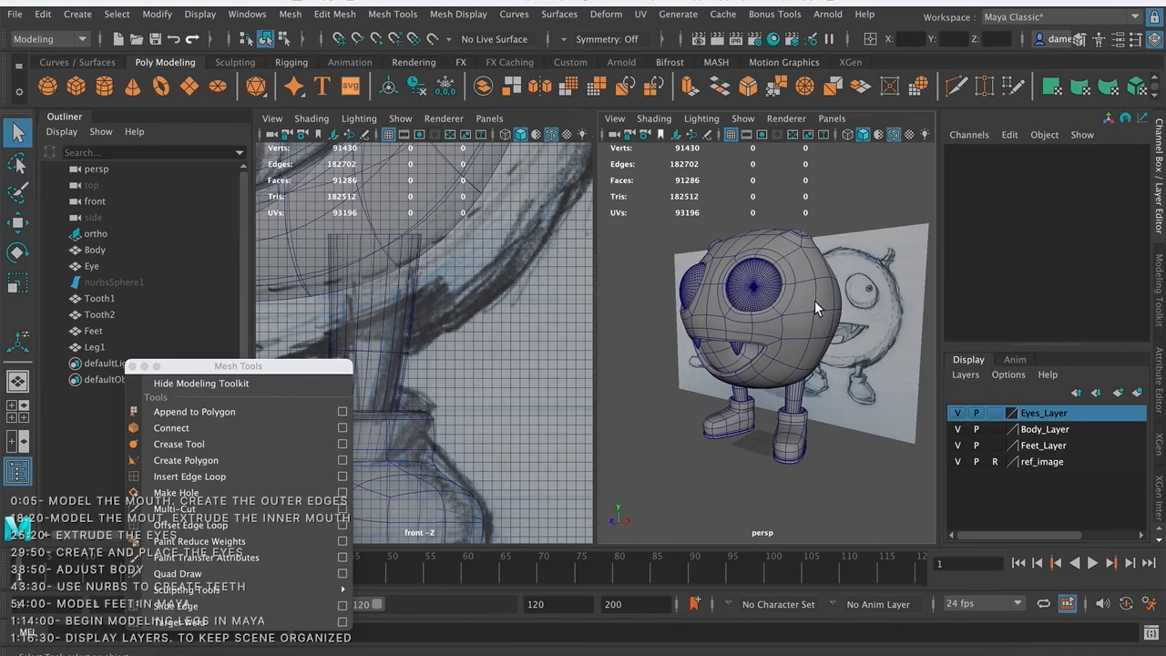
- Examine the legs and feet in both reference sketches and compare them with the modeled character
mouse_move(713, 363)
alt+mouse_down()
mouse_move(740, 325)
mouse_move(851, 311)
alt+mouse_up()
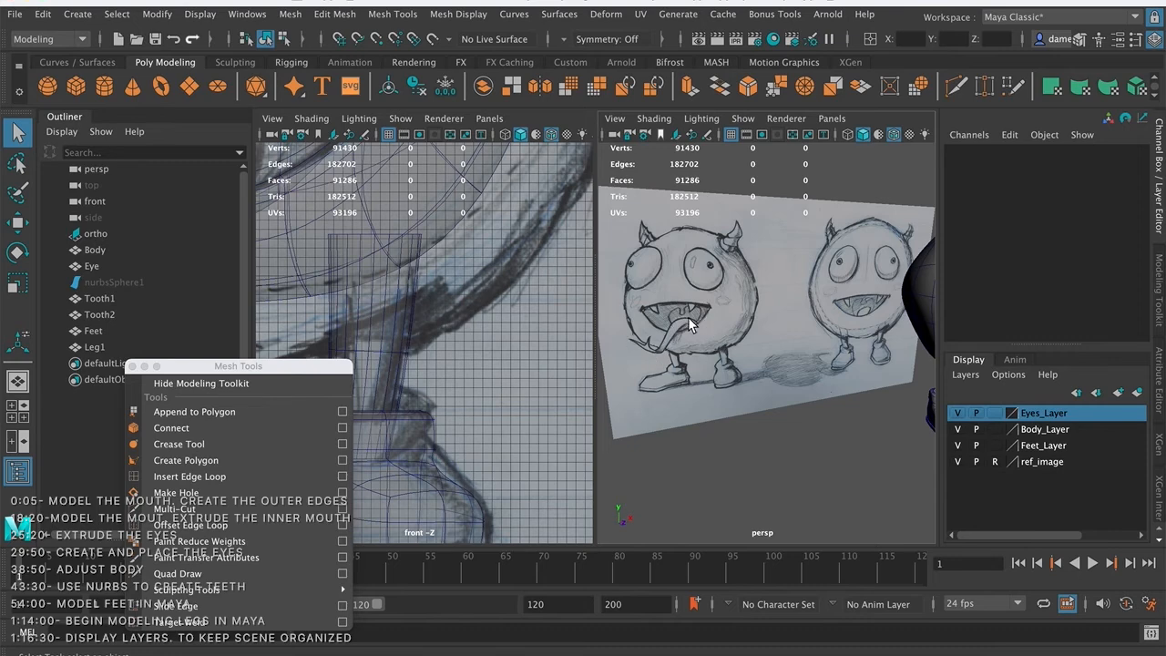
alt+drag(766, 331, 762, 255)
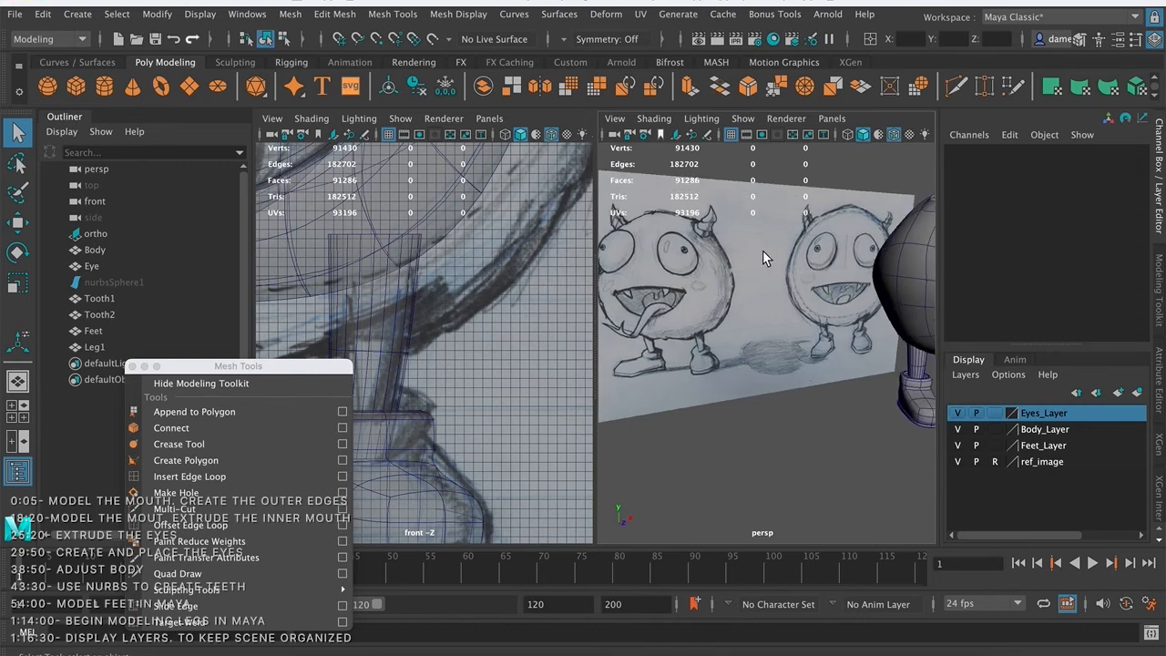
scroll(765, 259, down, 5)
alt+drag(790, 298, 791, 340)
alt+middle_drag(791, 340, 723, 269)
alt+right_drag(723, 269, 927, 295)
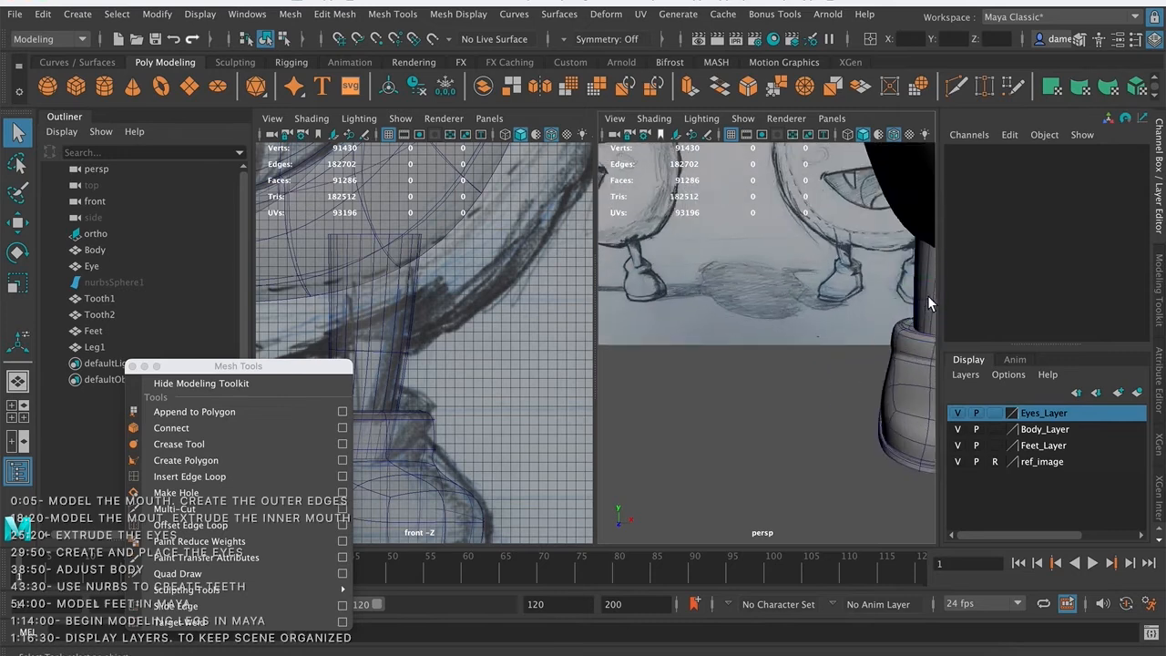
alt+middle_drag(927, 295, 632, 315)
alt+right_drag(810, 274, 674, 264)
alt+drag(779, 284, 785, 294)
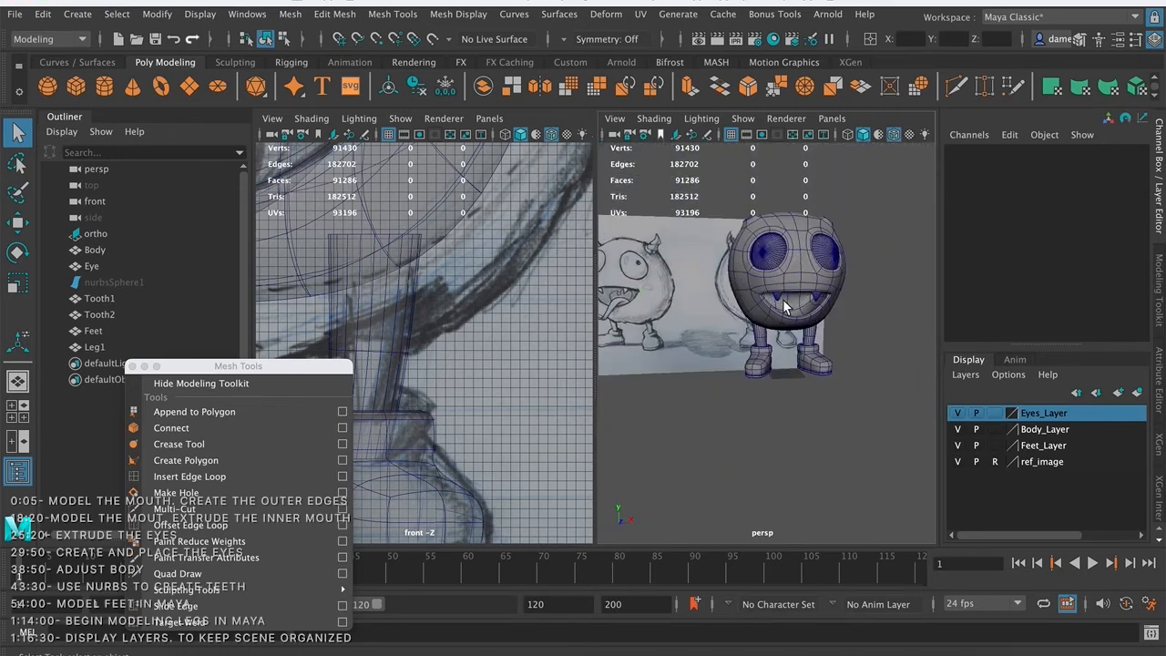
- Enlarge the perspective view of the finished character to fill the workspace and save the scene Muppet_v6a.mb
alt+middle_drag(778, 295, 760, 318)
scroll(788, 302, up, 5)
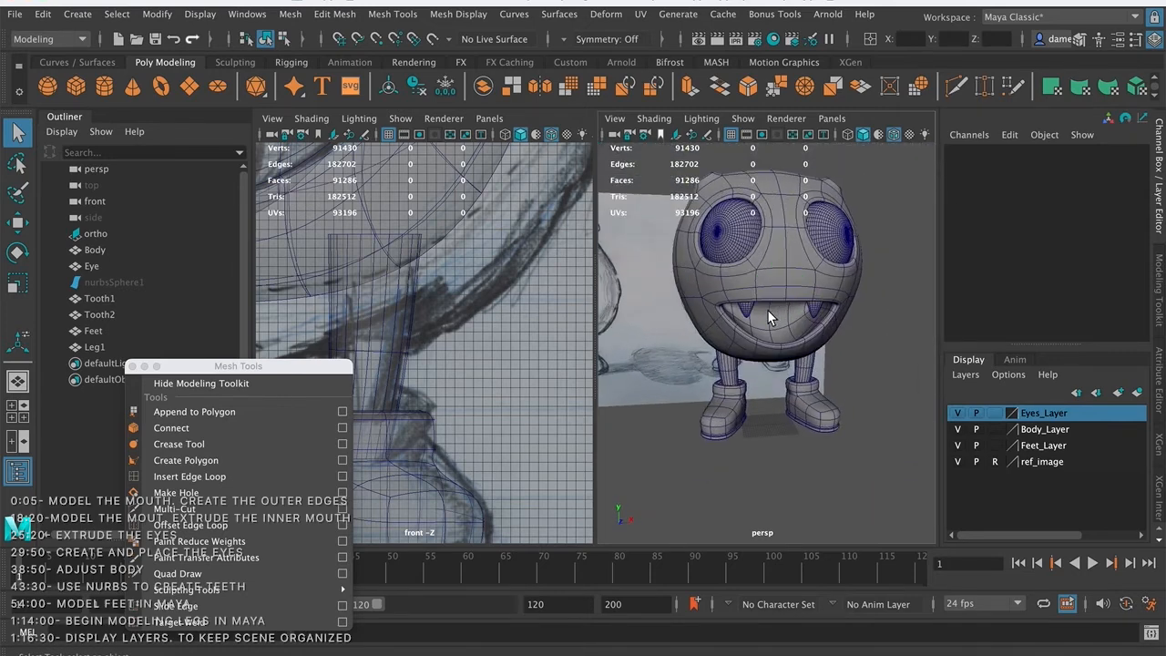
mouse_move(753, 323)
alt+mouse_down()
mouse_move(810, 294)
mouse_move(770, 281)
mouse_move(791, 293)
mouse_move(745, 308)
mouse_move(701, 289)
mouse_move(758, 303)
alt+mouse_up()
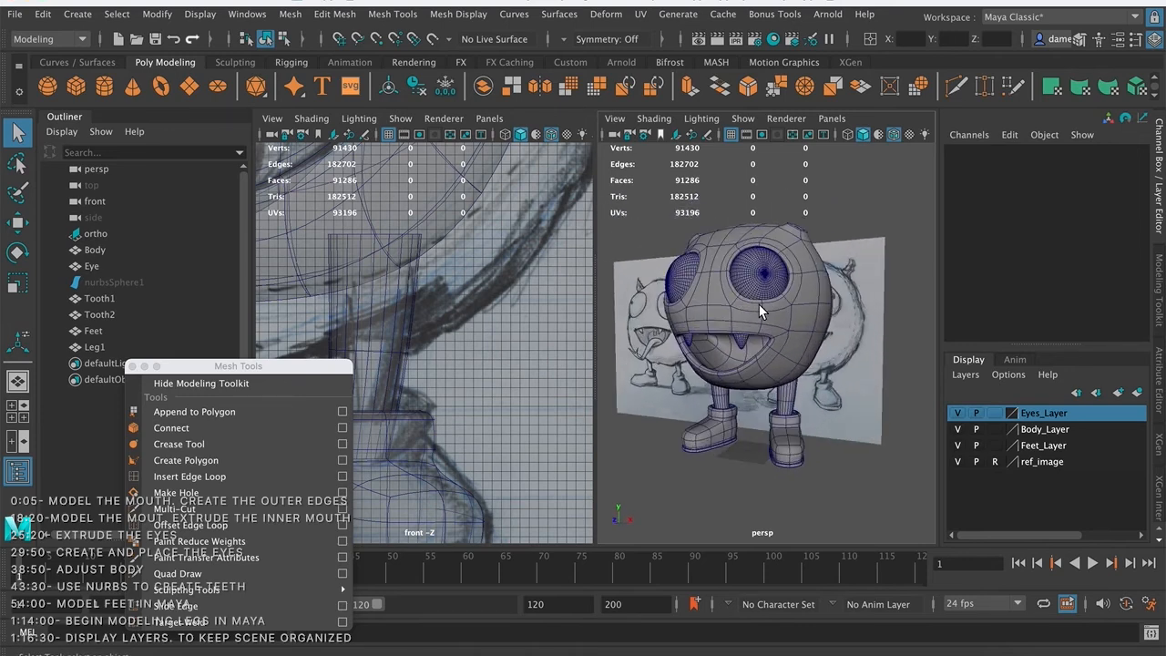
key(space)
alt+middle_drag(652, 290, 689, 302)
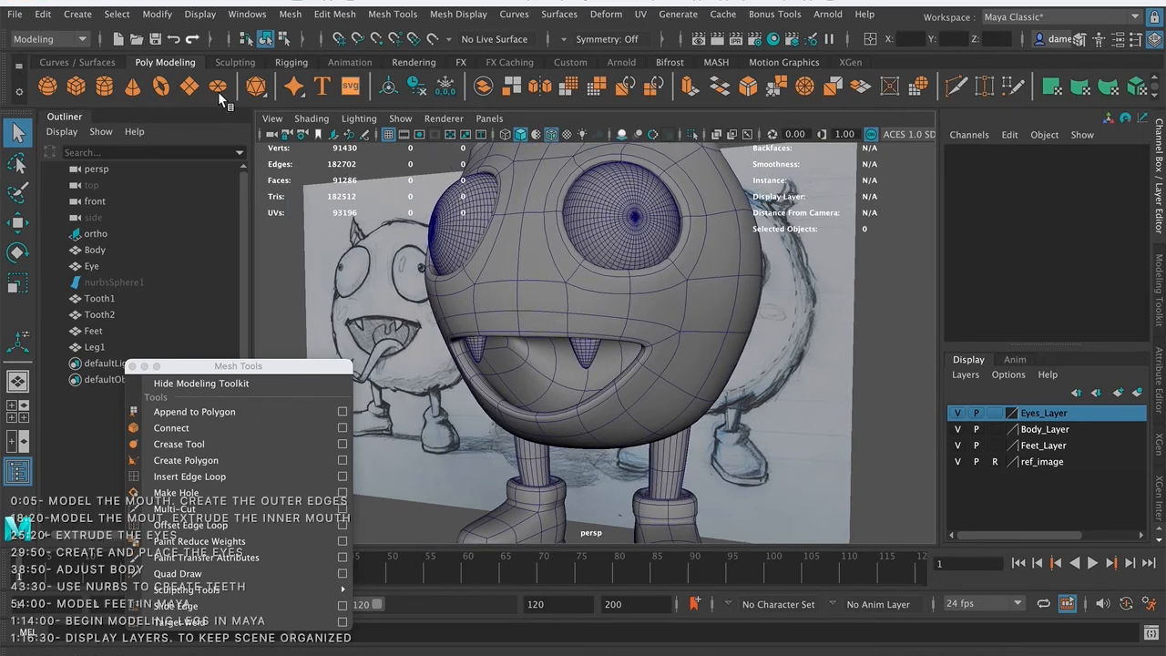
click(156, 38)
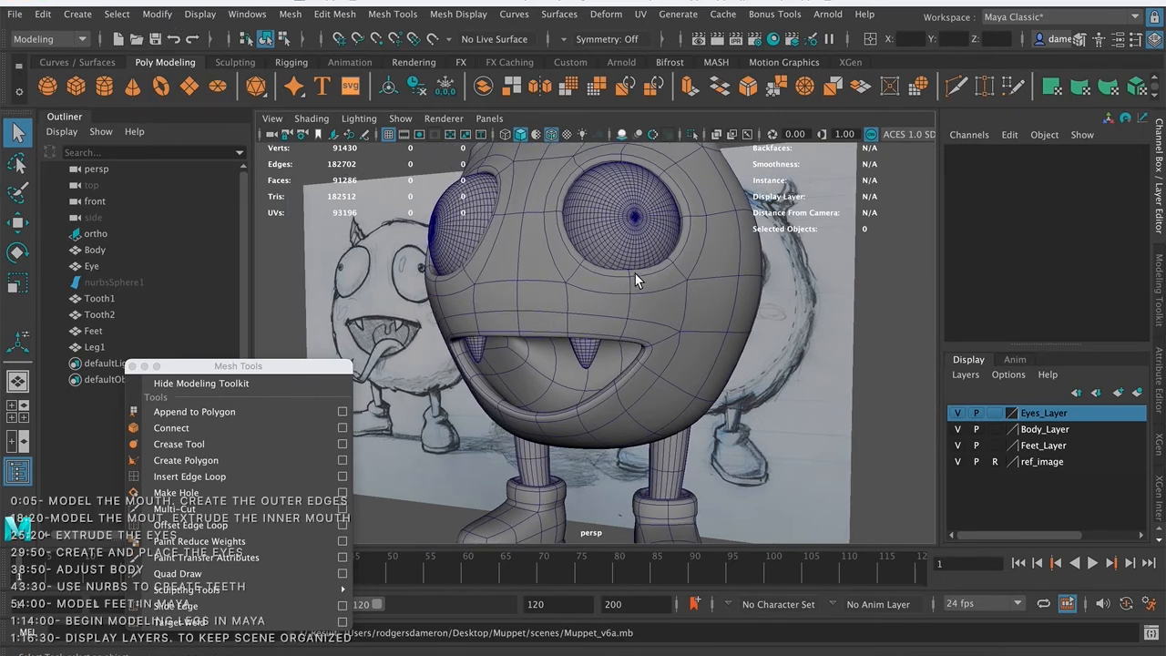
- Examine the complete character from the front and three-quarter angles against the reference sketches behind it
alt+middle_drag(712, 228, 706, 265)
alt+right_drag(706, 265, 610, 294)
alt+drag(610, 294, 639, 284)
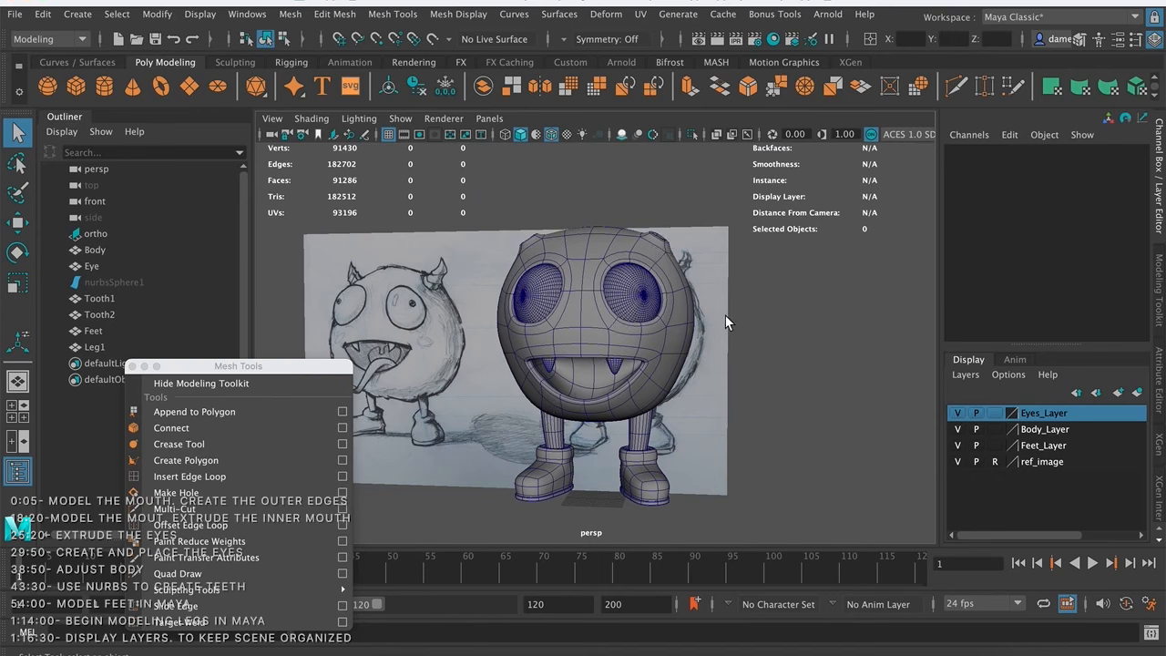
alt+drag(773, 294, 736, 340)
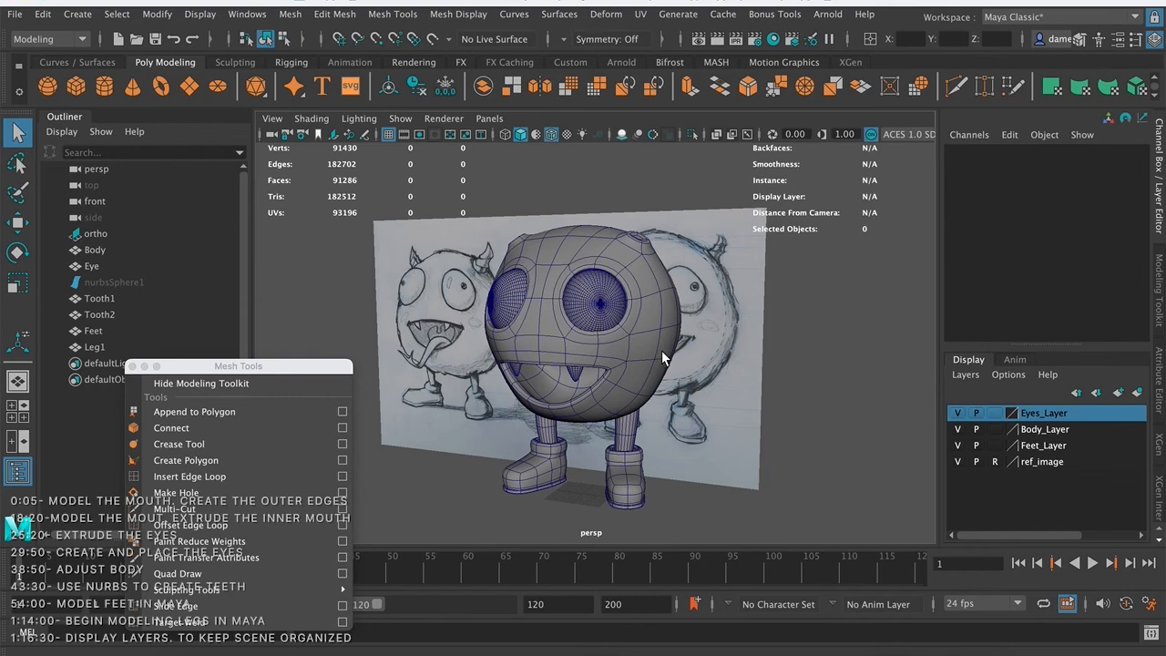
alt+drag(592, 264, 605, 252)
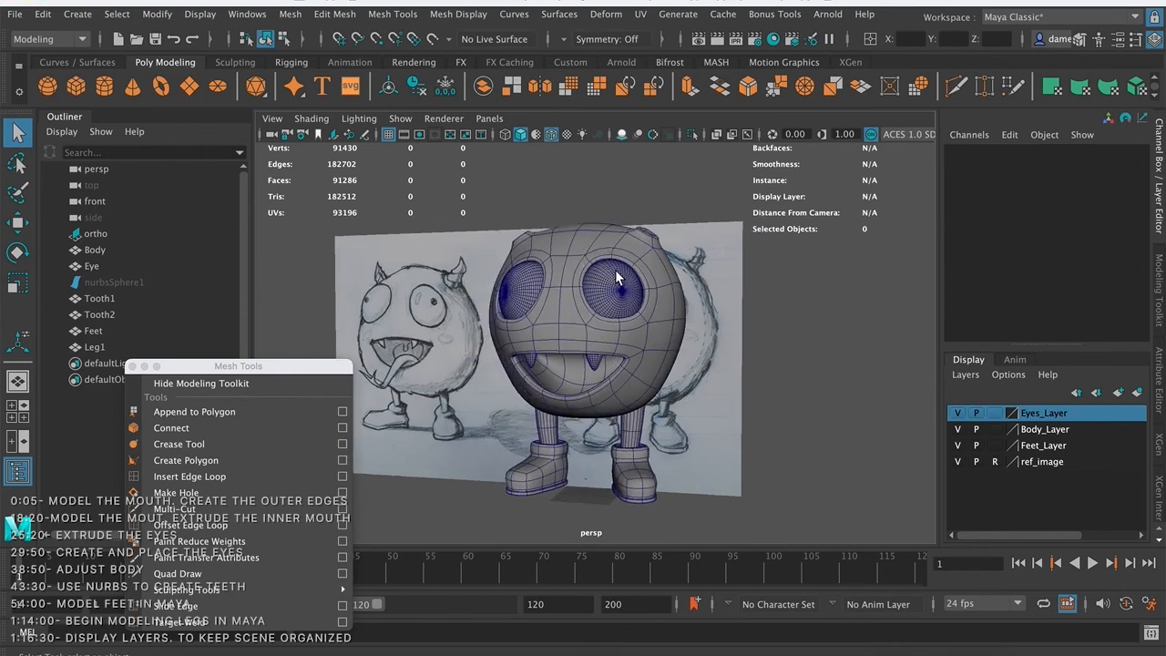
mouse_move(655, 262)
alt+mouse_down()
mouse_move(682, 248)
mouse_move(674, 260)
alt+mouse_up()
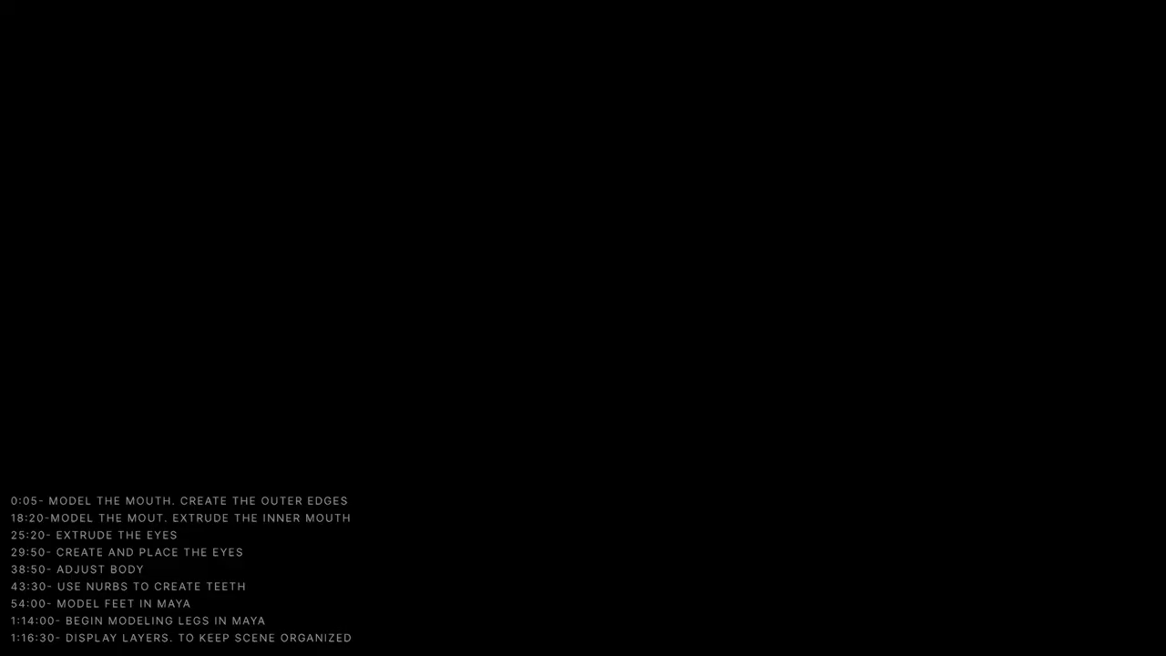